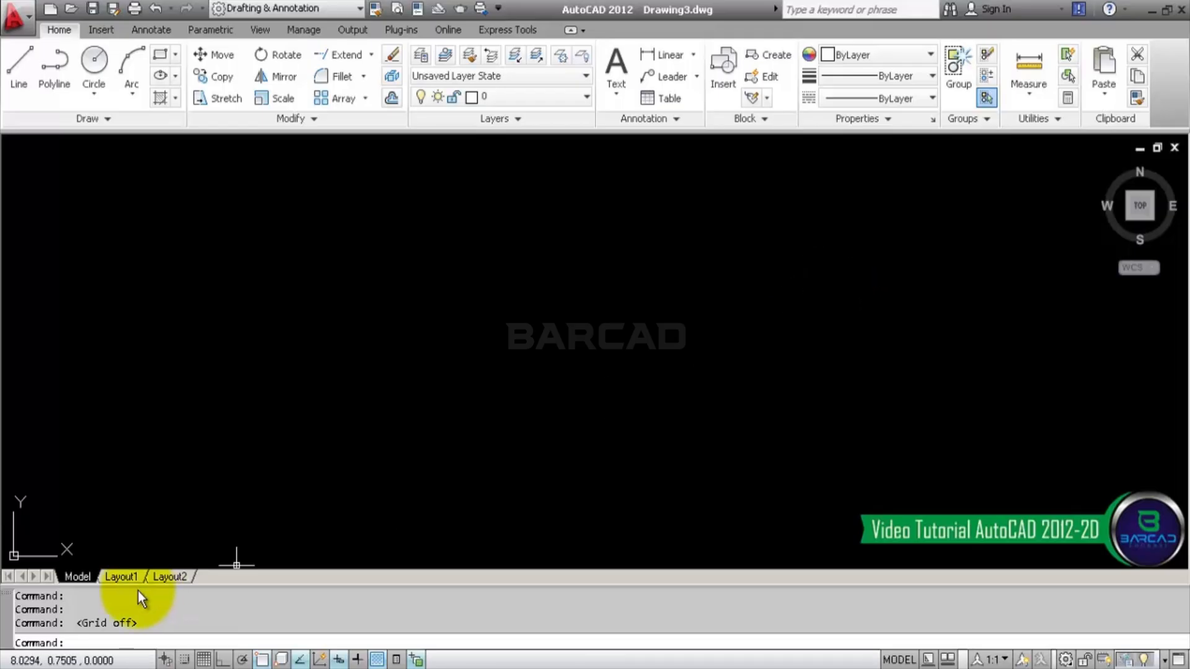
# - View the empty Layout1 paper space and return to model space
pyautogui.moveTo(130, 581)
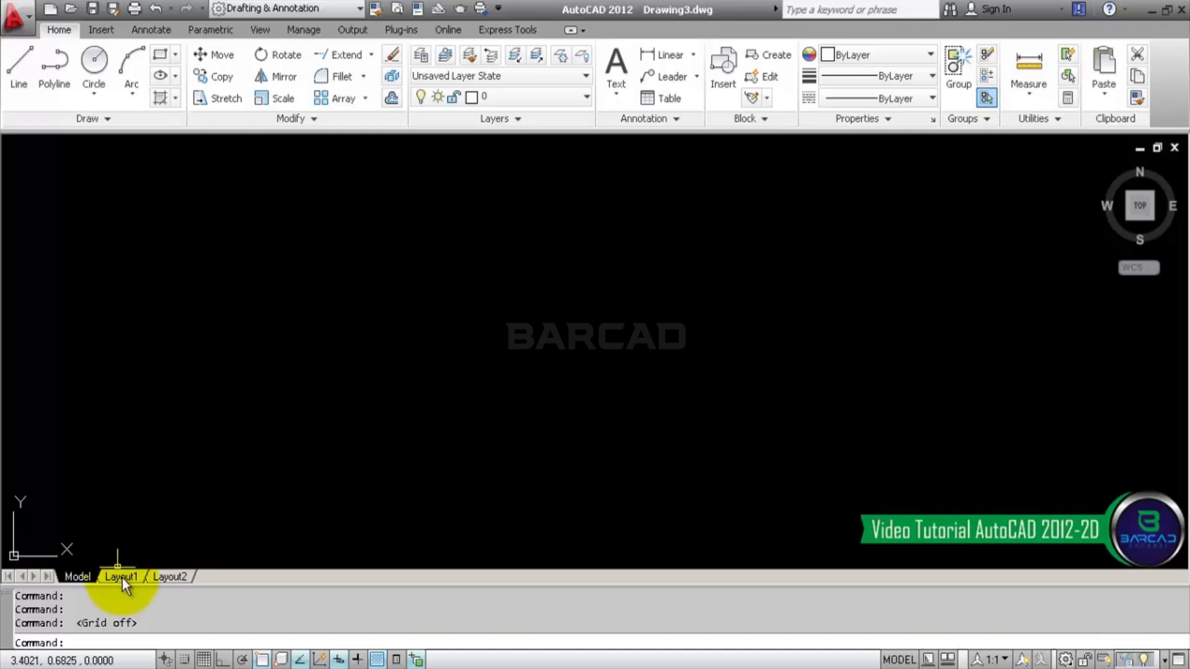
pyautogui.click(122, 580)
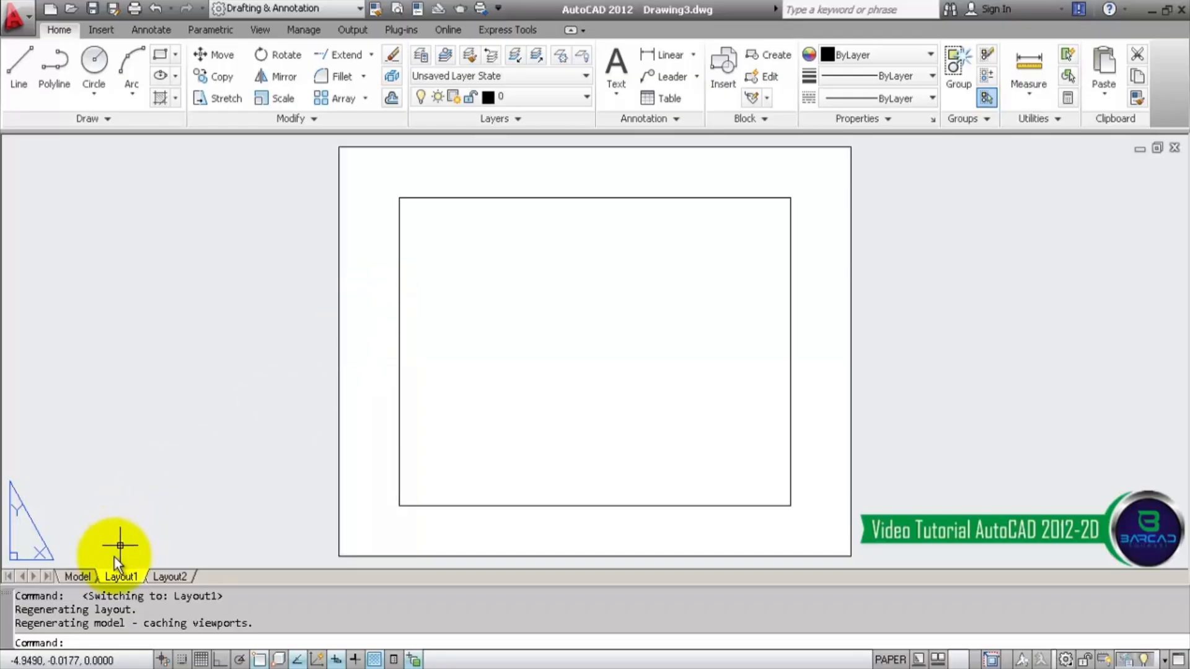
pyautogui.click(83, 577)
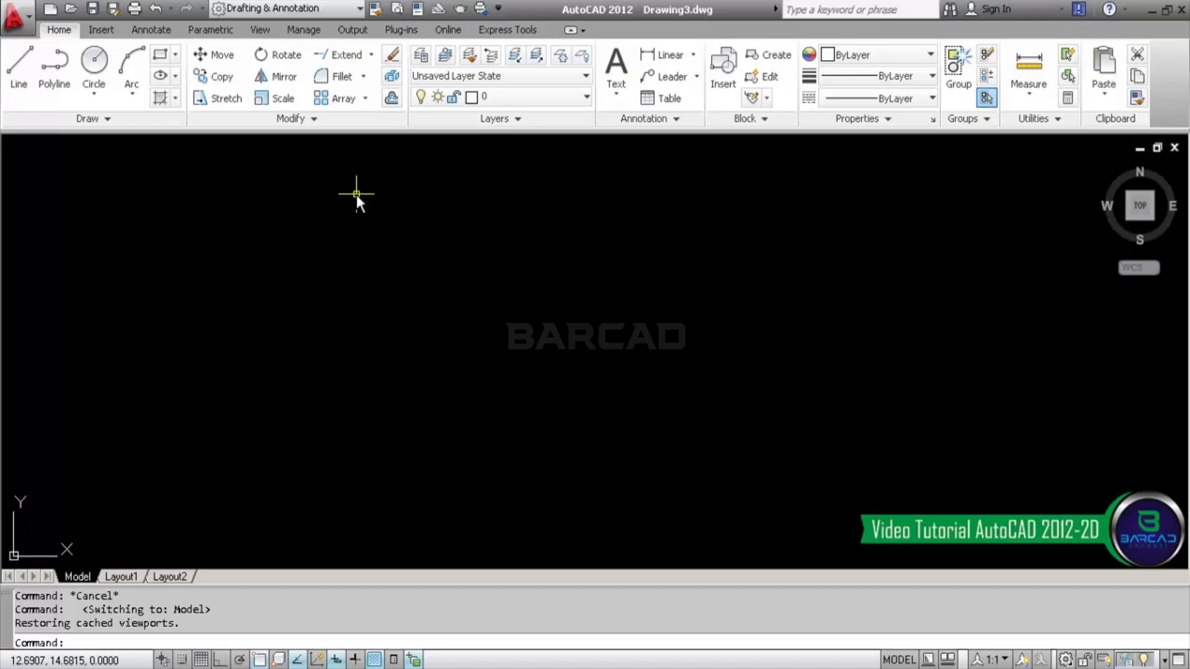
# - Draw a 297 by 210 rectangle in model space as the sheet border and fit it in the view
pyautogui.click(161, 55)
pyautogui.click(328, 440)
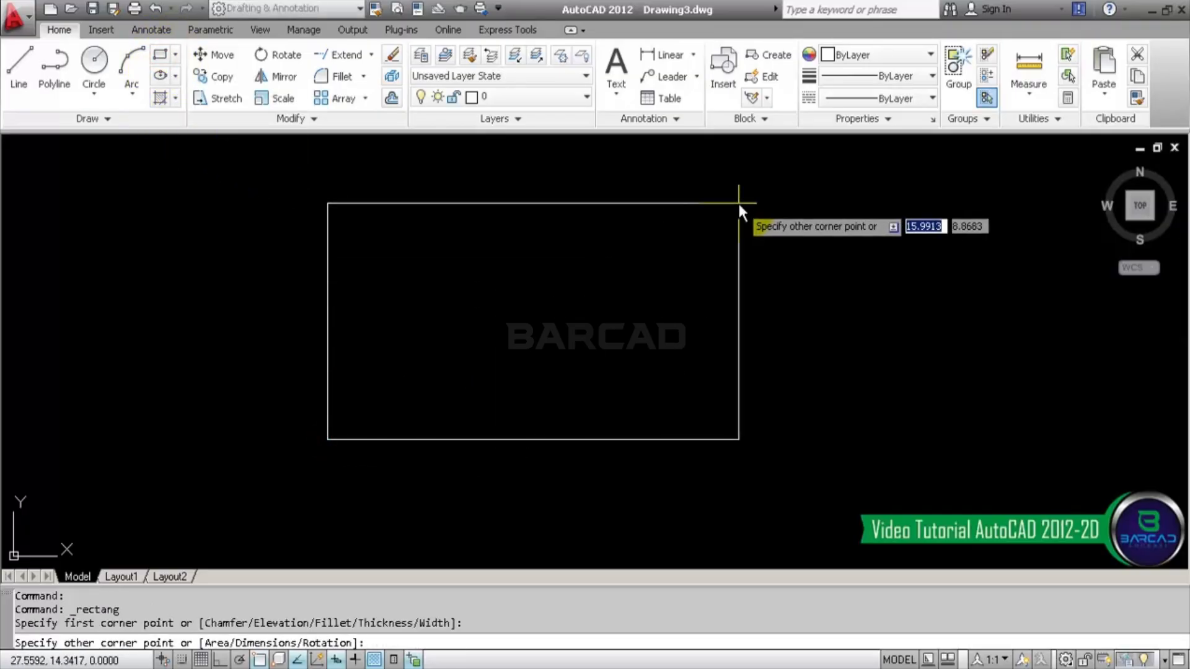
pyautogui.write('@297')
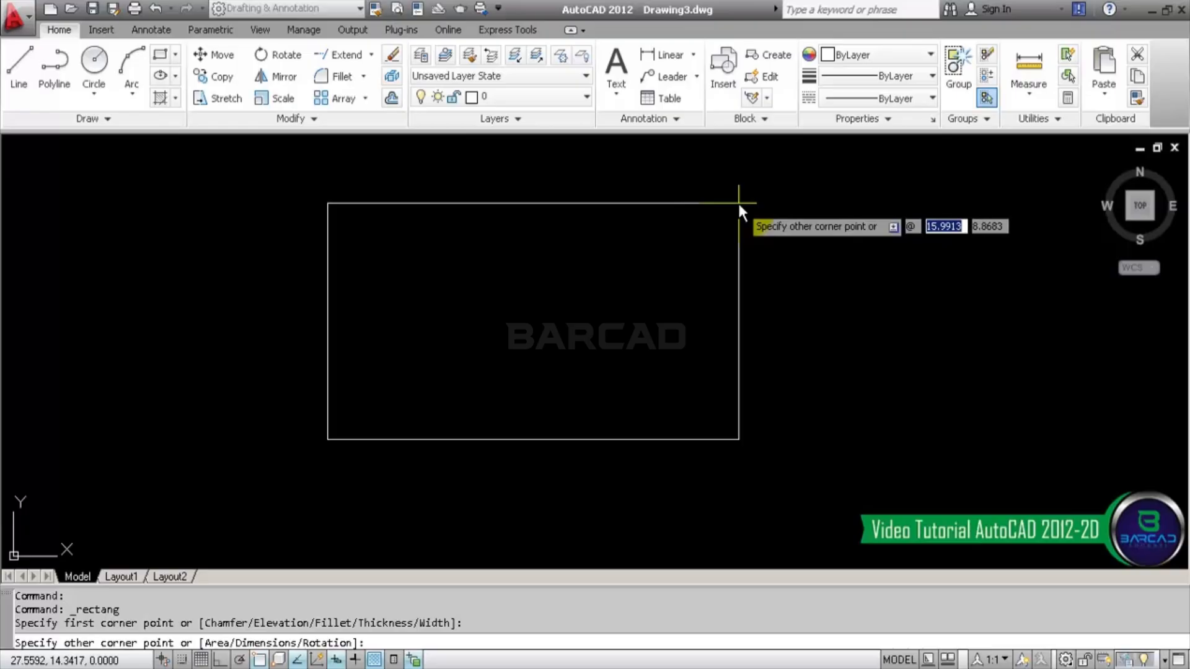
pyautogui.press('Tab')
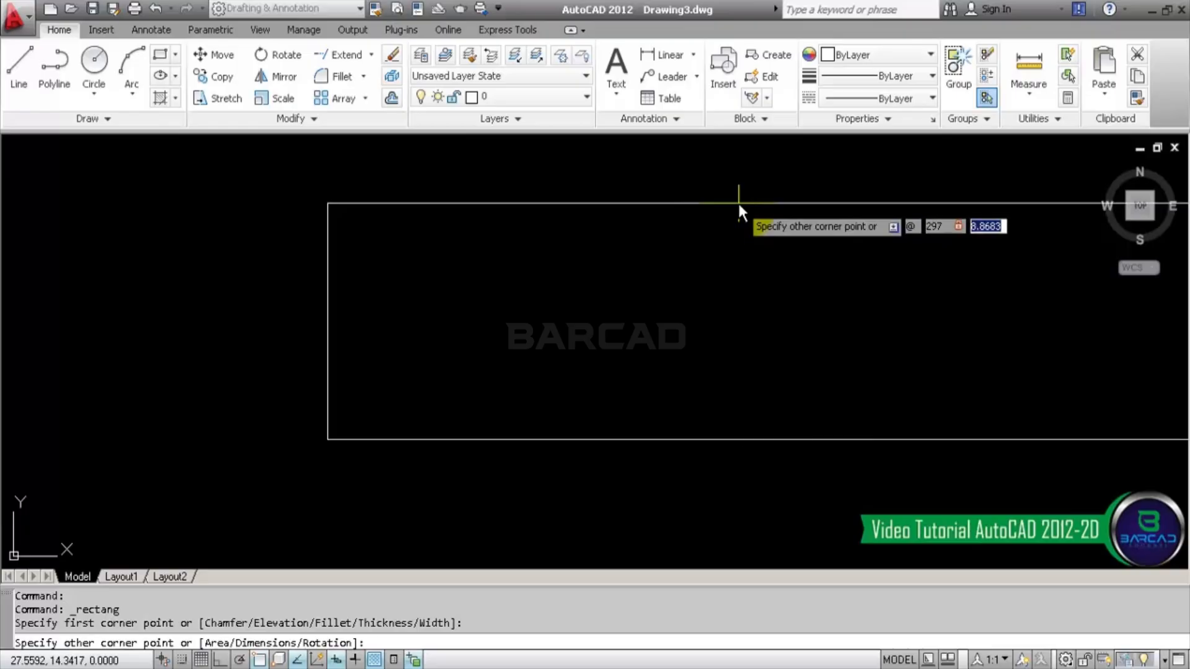
pyautogui.write('210')
pyautogui.press('Return')
pyautogui.scroll(-5, 436, 347)
pyautogui.moveTo(435, 347); pyautogui.dragTo(426, 385, button='middle')
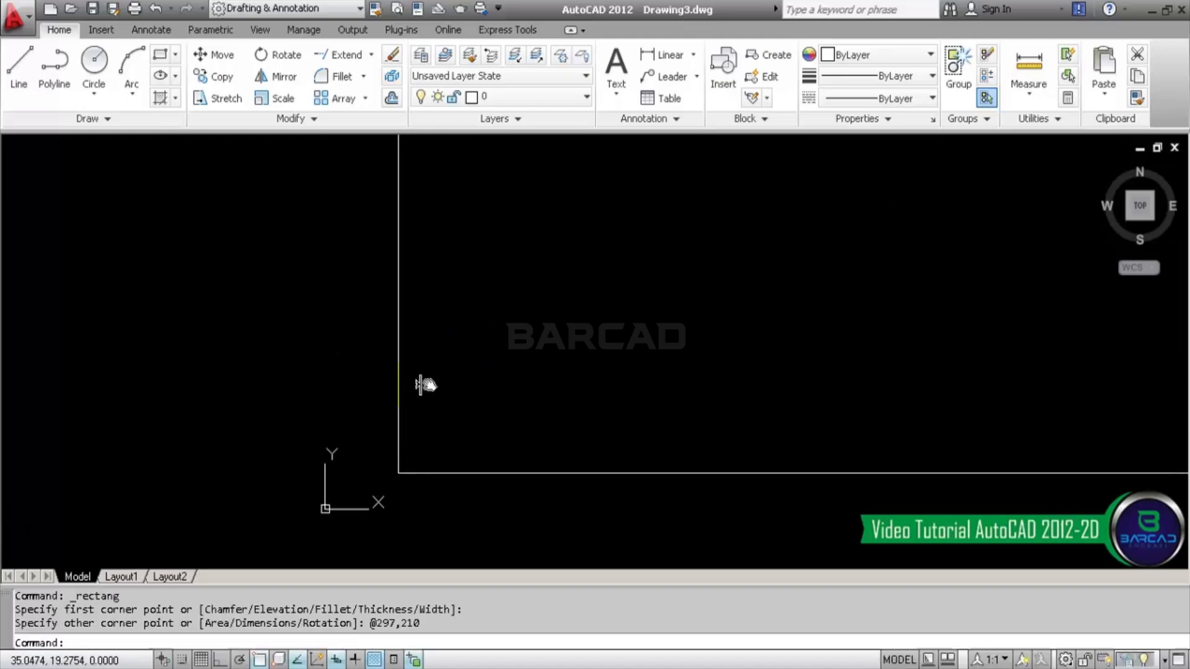
pyautogui.write('z')
pyautogui.press('Return')
pyautogui.write('e')
pyautogui.press('Return')
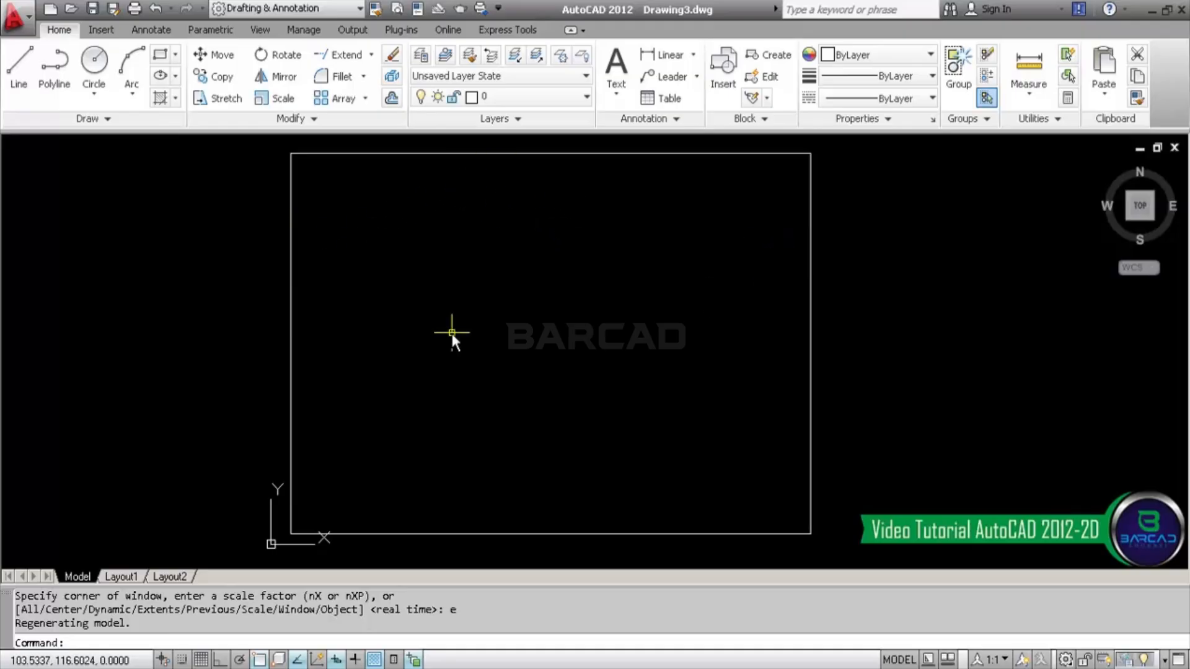
# - Offset the sheet border inward by 5 to create an inner frame
pyautogui.click(393, 99)
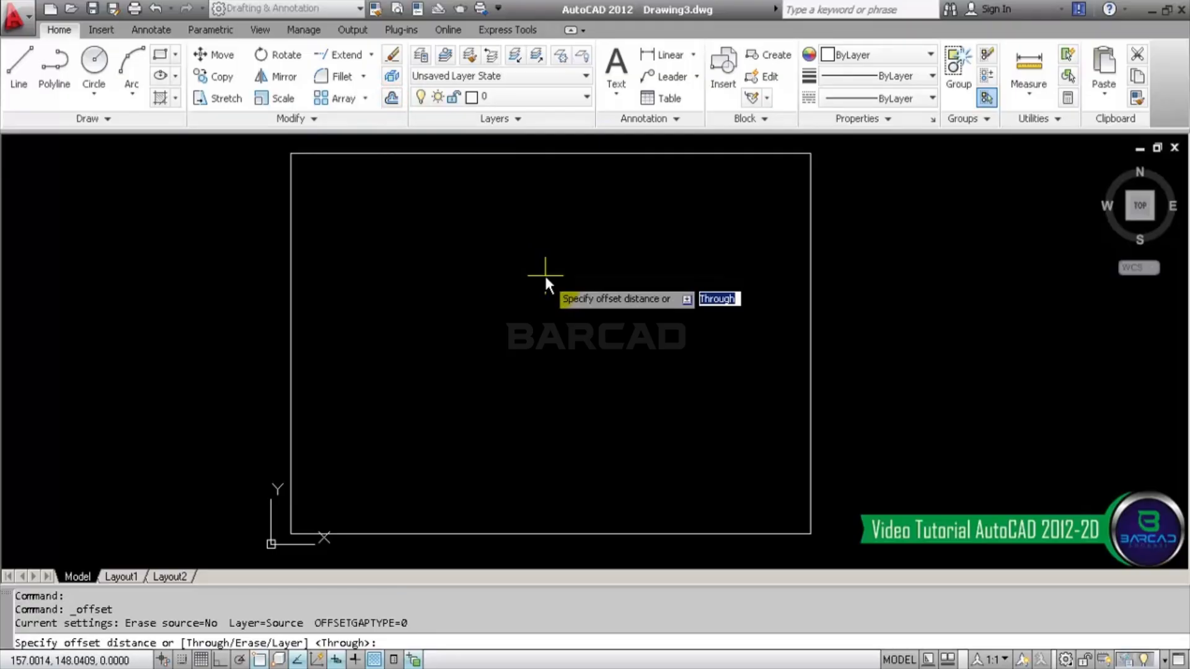
pyautogui.write('5')
pyautogui.press('Return')
pyautogui.click(562, 153)
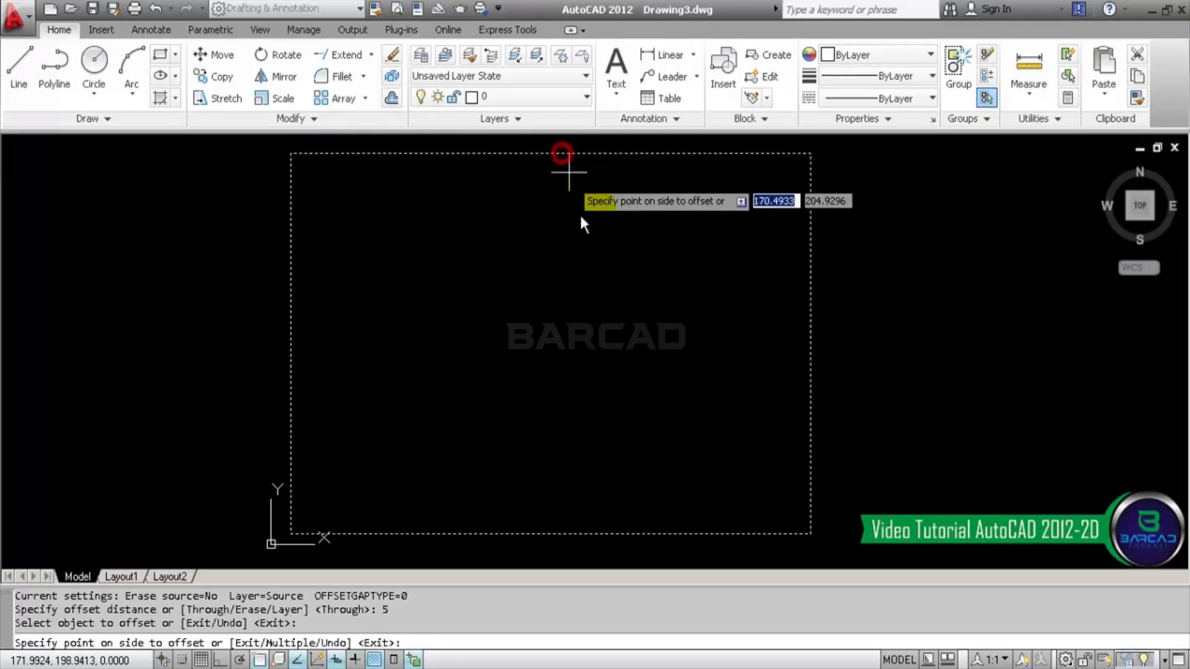
pyautogui.click(585, 235)
pyautogui.press('Escape')
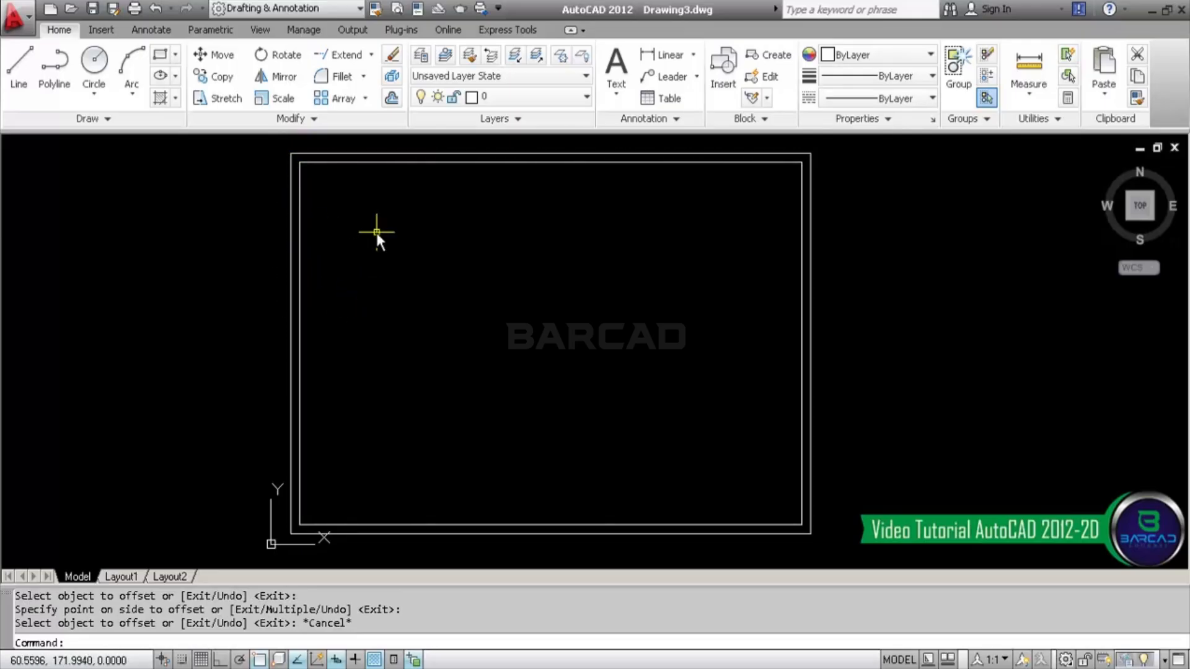
# - Inside the frame, draw a circle about 67 in diameter and, to its right, a rectangle about 63 high
pyautogui.click(97, 59)
pyautogui.click(449, 299)
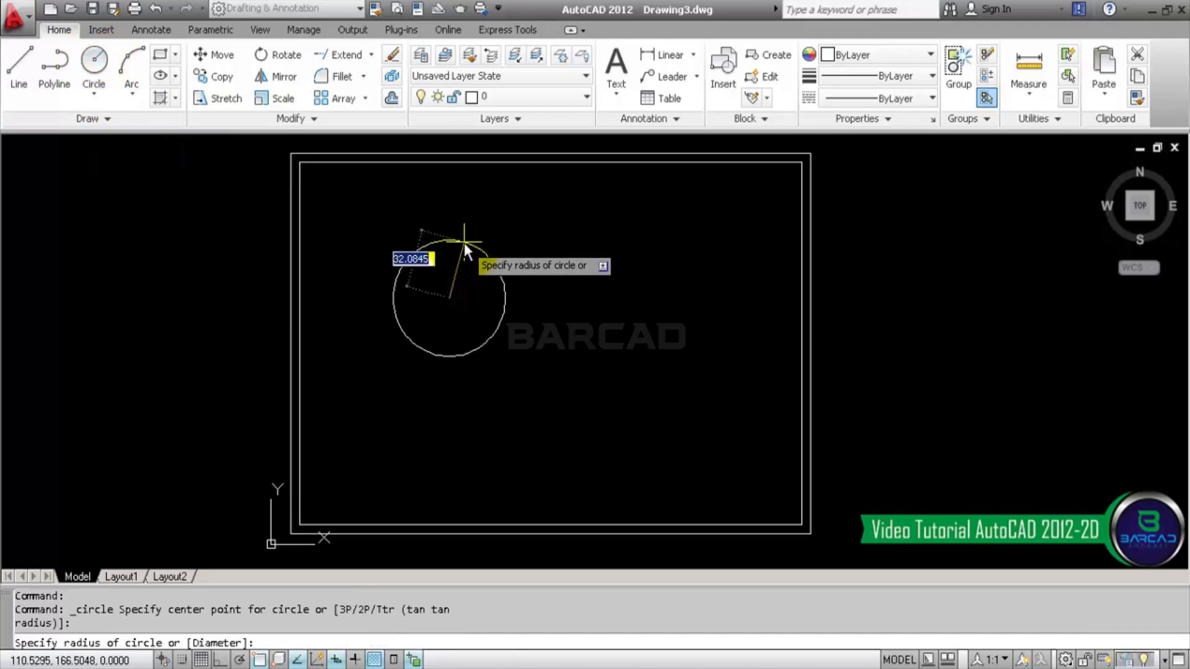
pyautogui.click(451, 235)
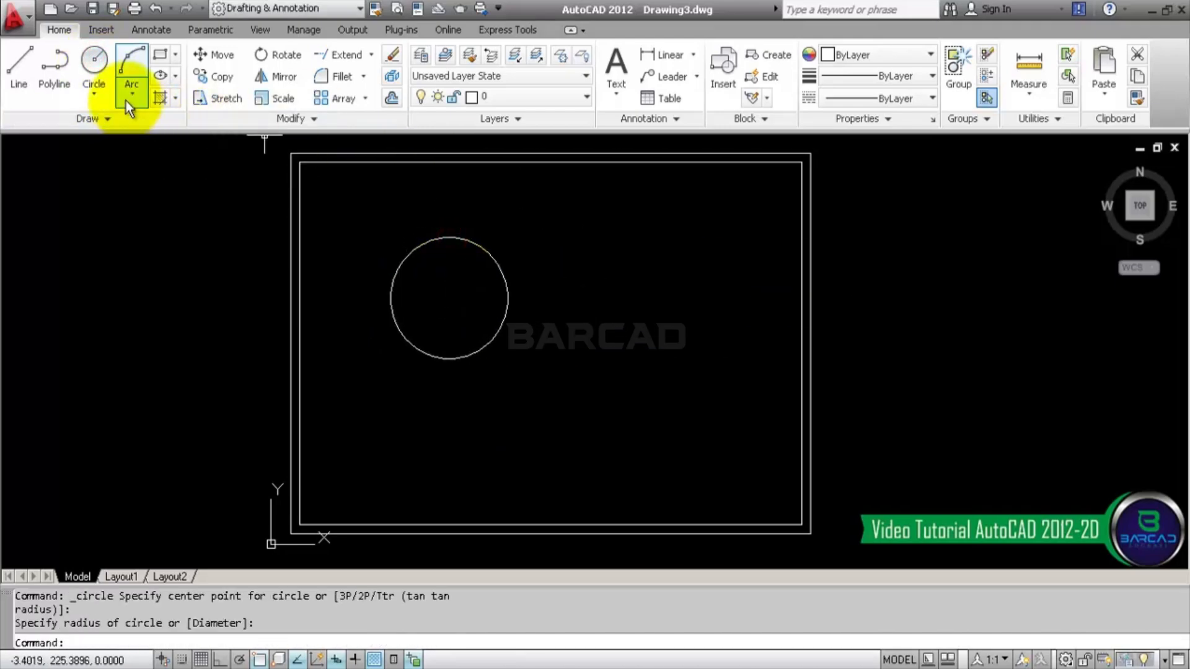
pyautogui.click(160, 53)
pyautogui.click(544, 359)
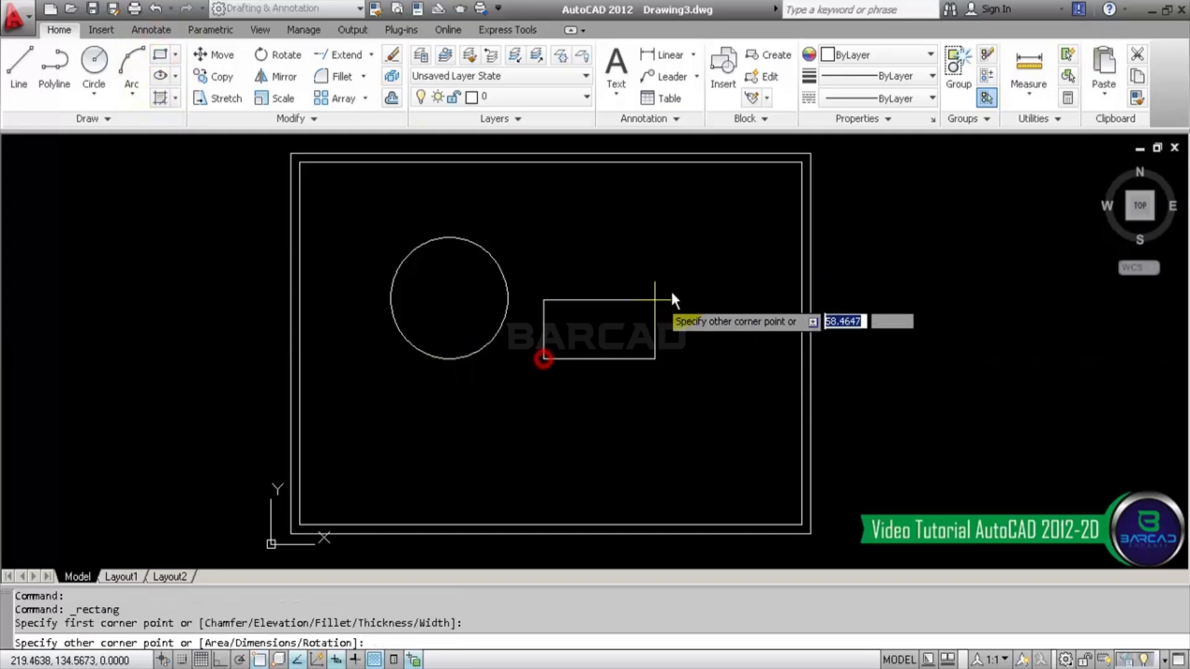
pyautogui.click(710, 245)
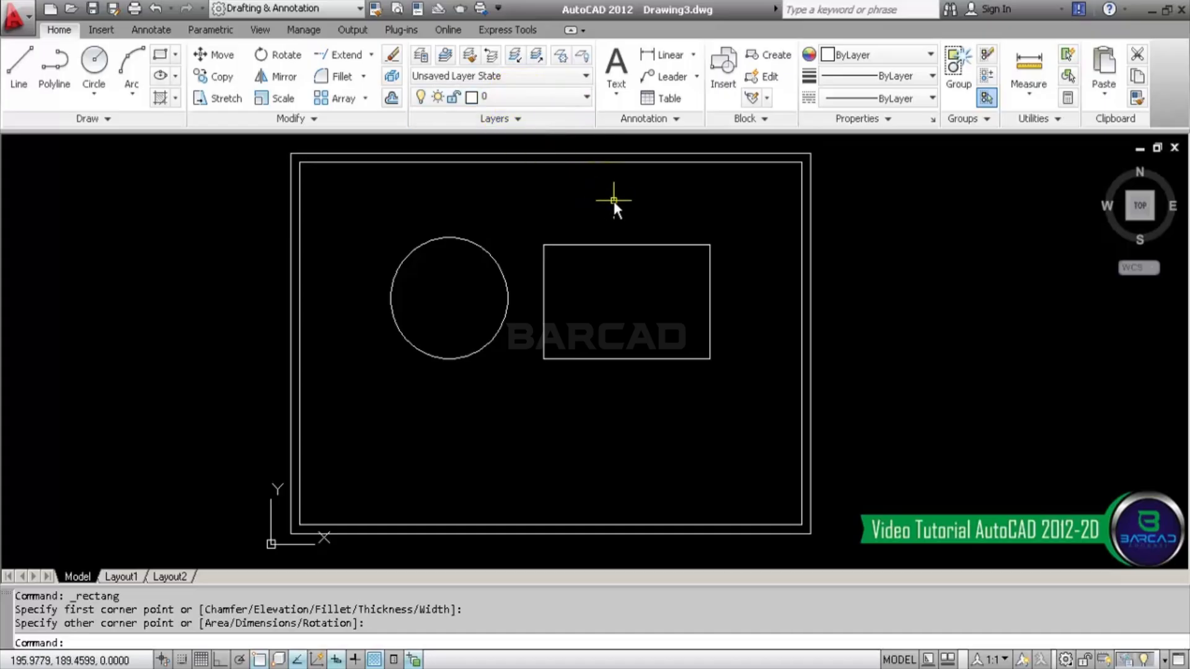
# - Add a diameter dimension to the circle, placed just outside its upper edge
pyautogui.click(152, 31)
pyautogui.click(322, 106)
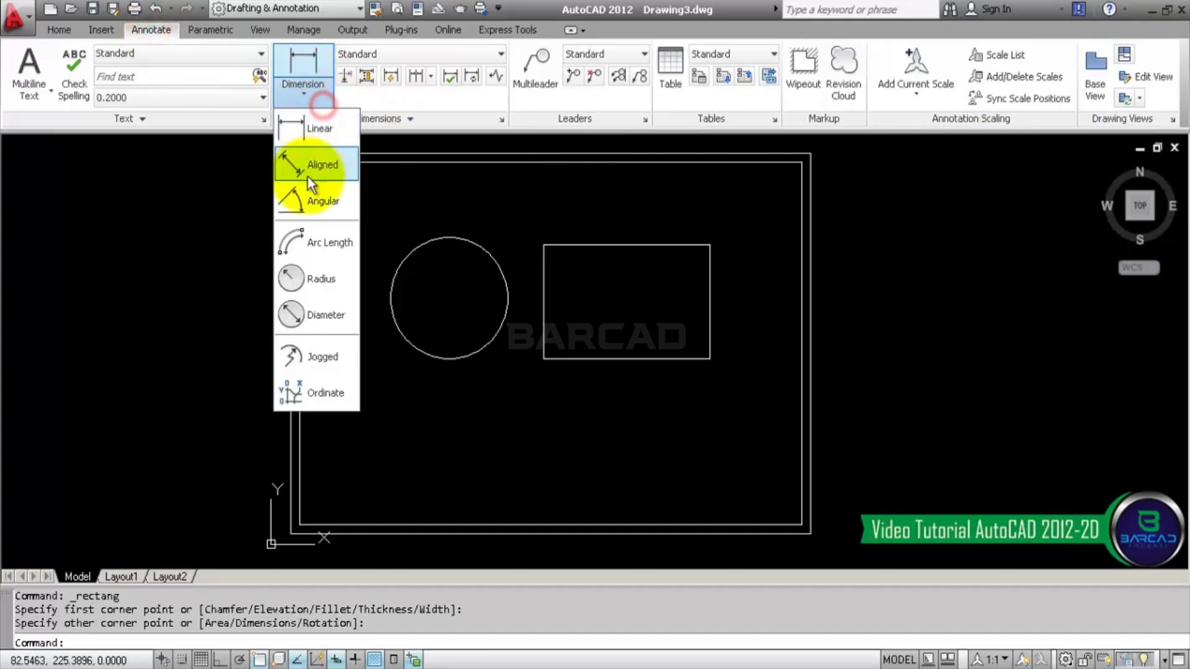
pyautogui.click(313, 314)
pyautogui.click(462, 240)
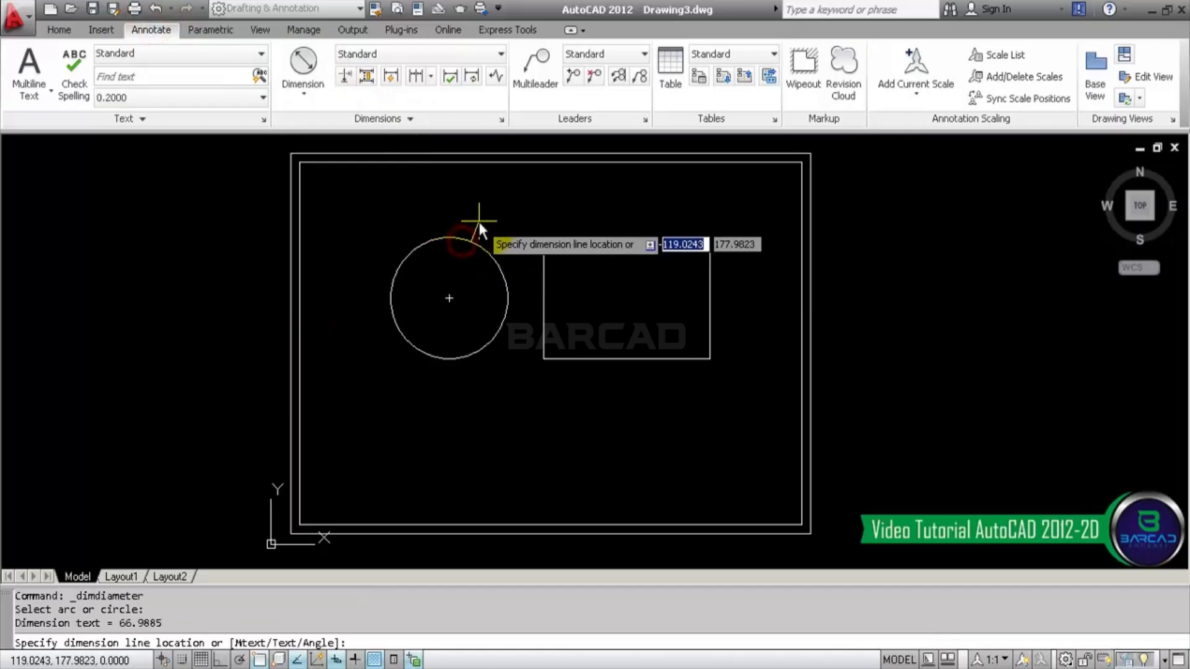
pyautogui.click(478, 222)
# - Add a linear dimension for the small rectangle's width, placed just above its top edge
pyautogui.scroll(5, 641, 242)
pyautogui.click(341, 78)
pyautogui.click(318, 89)
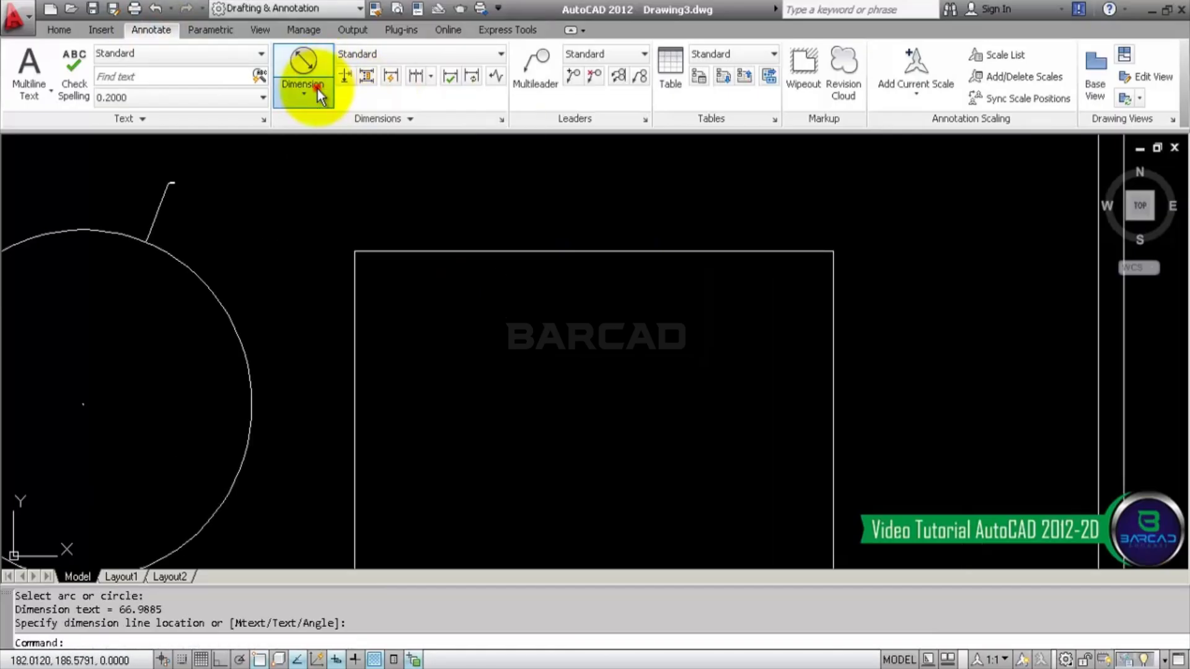
pyautogui.click(318, 130)
pyautogui.click(356, 250)
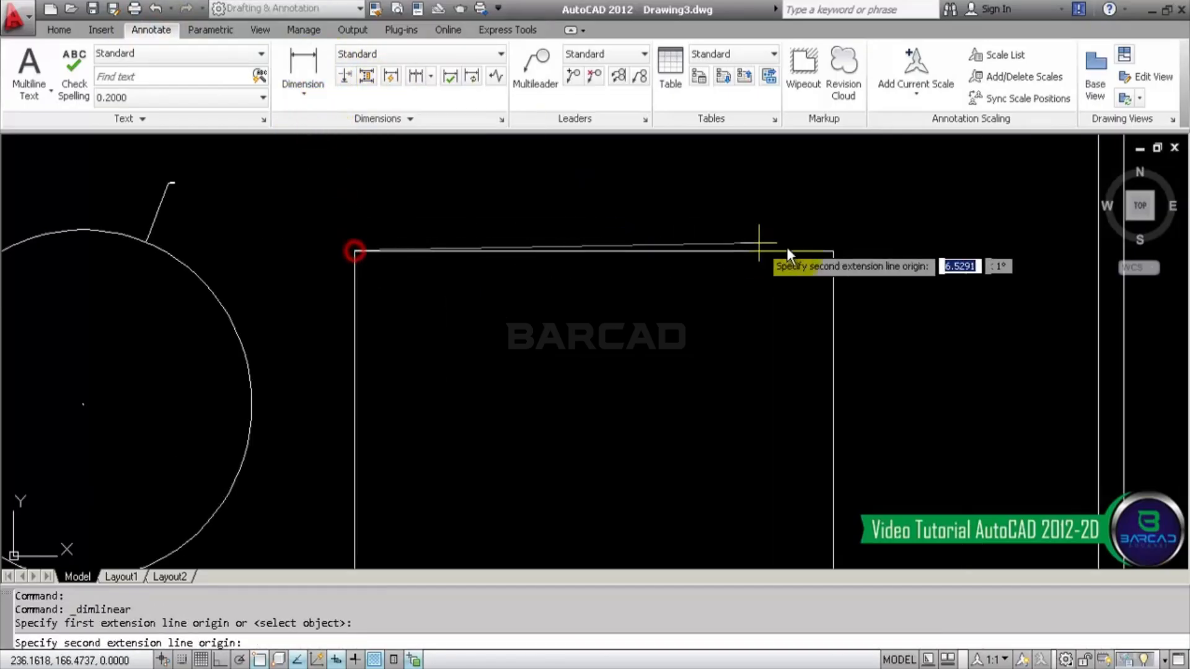
pyautogui.click(832, 251)
pyautogui.click(811, 211)
# - Add a linear dimension for the small rectangle's height, placed just outside its right edge
pyautogui.click(319, 74)
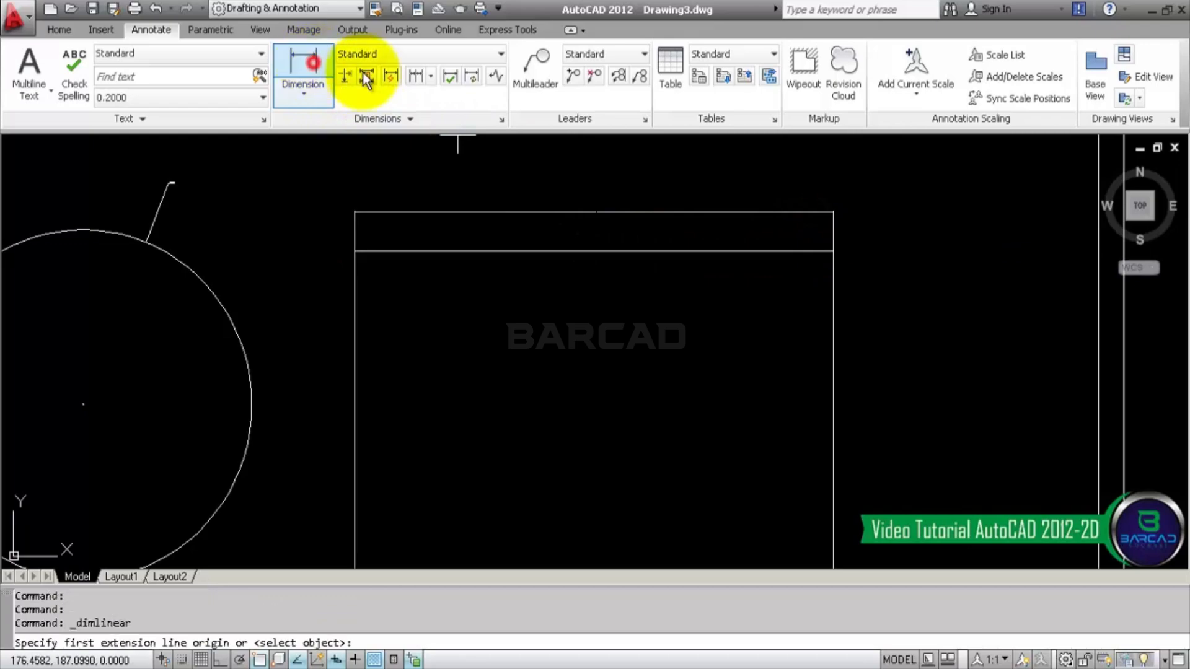
pyautogui.scroll(-2, 621, 207)
pyautogui.click(752, 235)
pyautogui.click(755, 430)
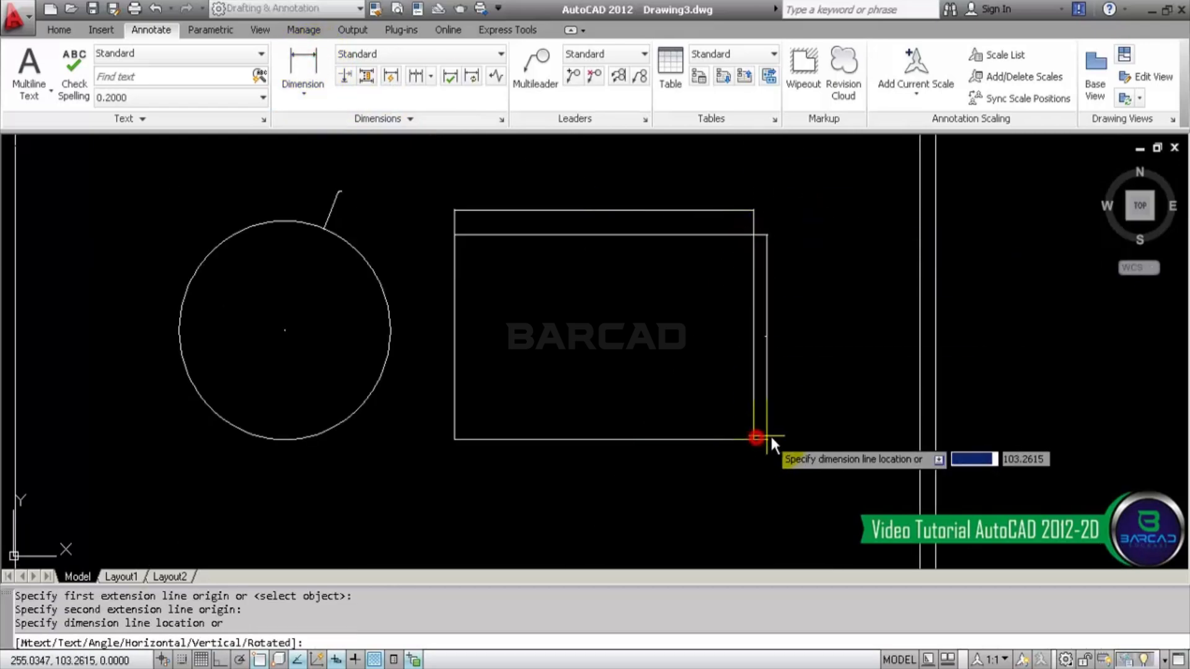
pyautogui.click(775, 437)
# - Modify the Standard dimension style to use a text height of 1
pyautogui.scroll(6, 742, 217)
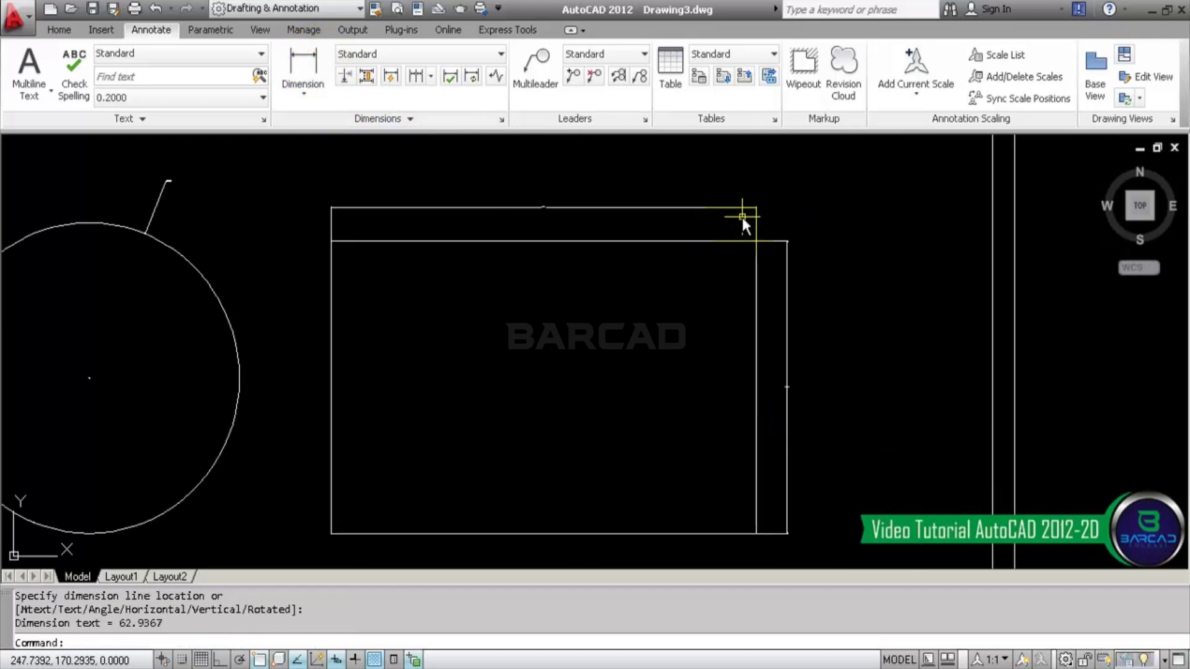
pyautogui.scroll(-6, 346, 196)
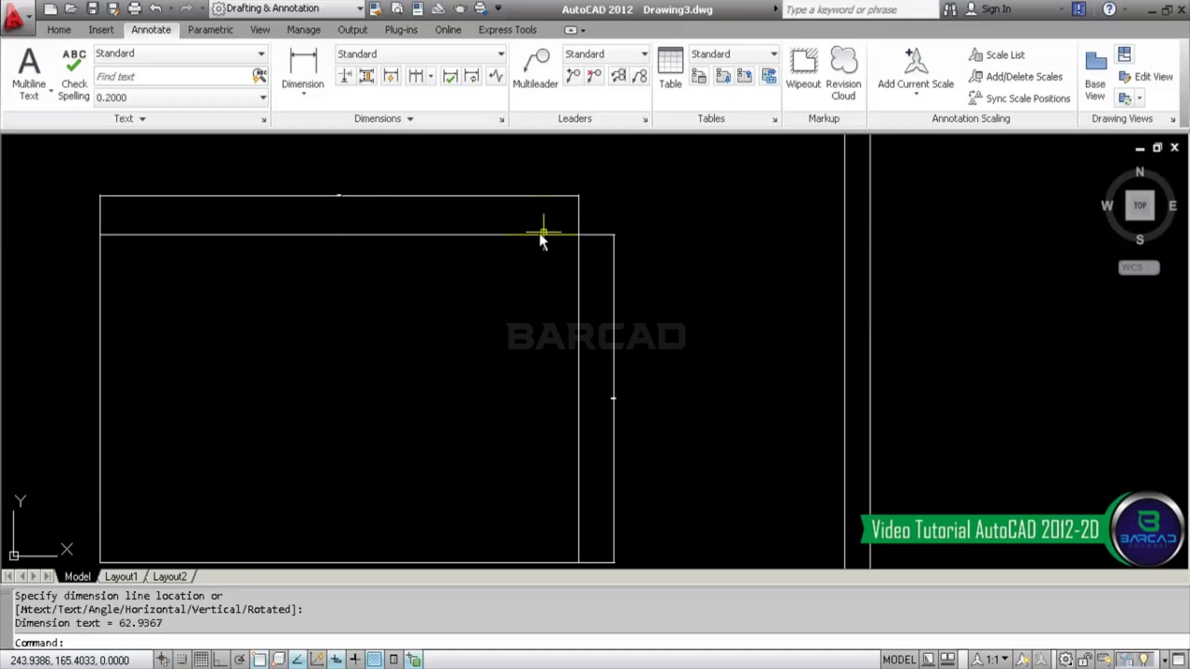
pyautogui.click(502, 119)
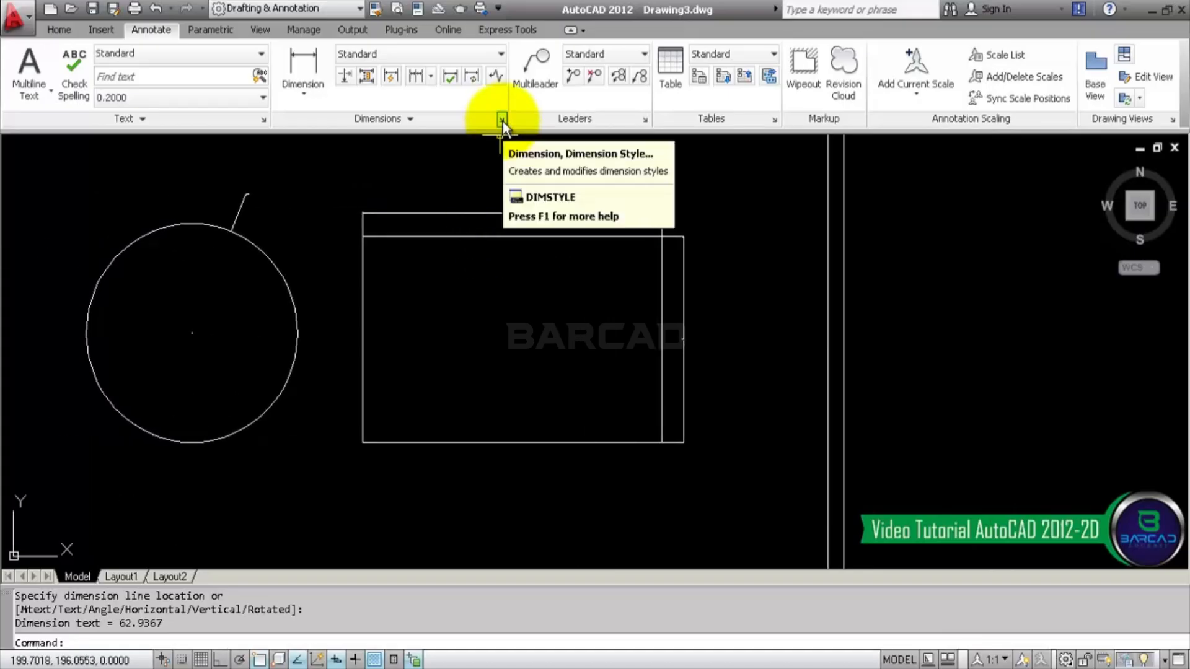
pyautogui.click(502, 120)
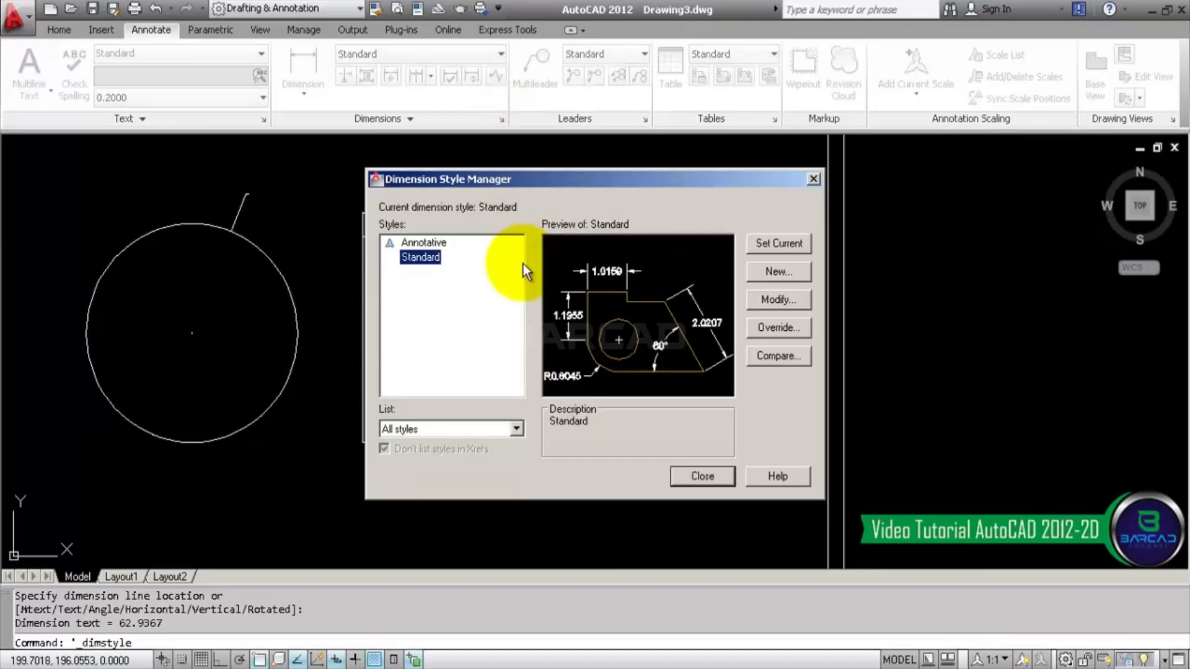
pyautogui.click(764, 302)
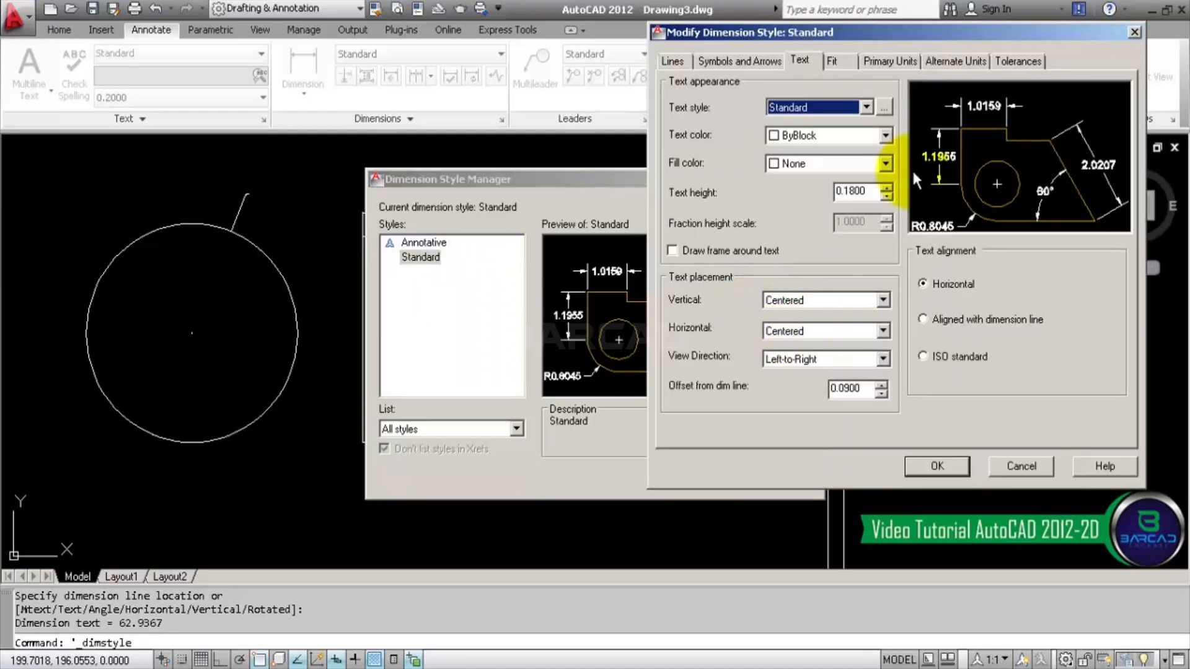
pyautogui.doubleClick(865, 191)
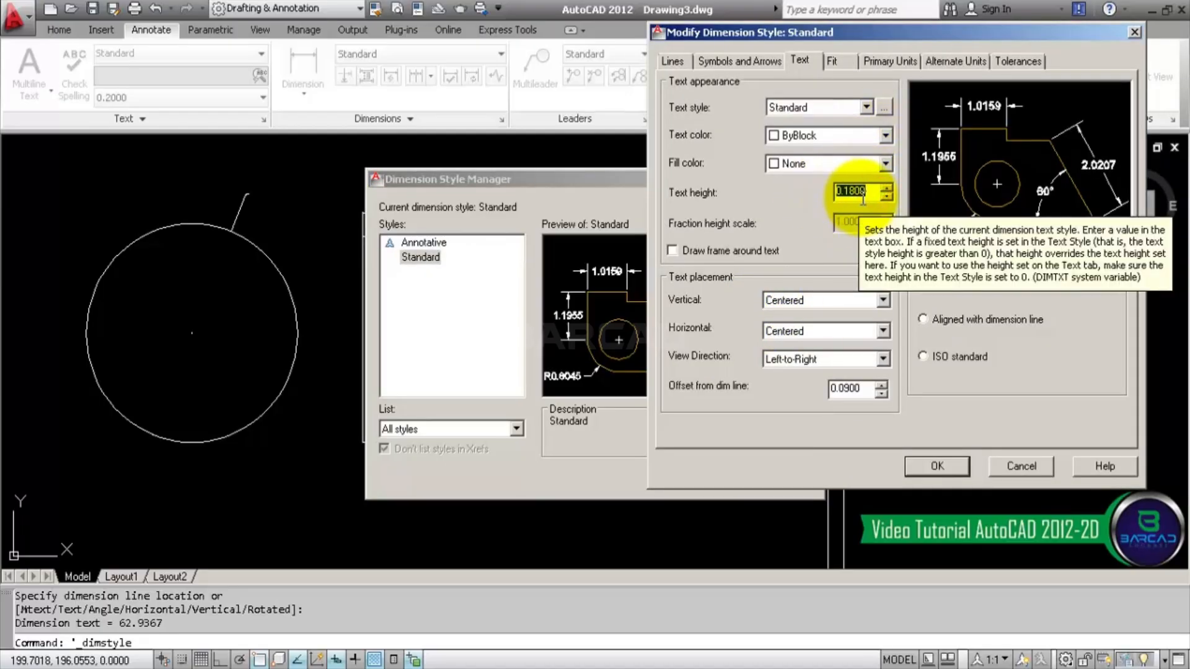
pyautogui.write('1')
# - Set the dimension text's vertical placement to Above and its alignment to Aligned with dimension line
pyautogui.click(854, 299)
pyautogui.click(846, 326)
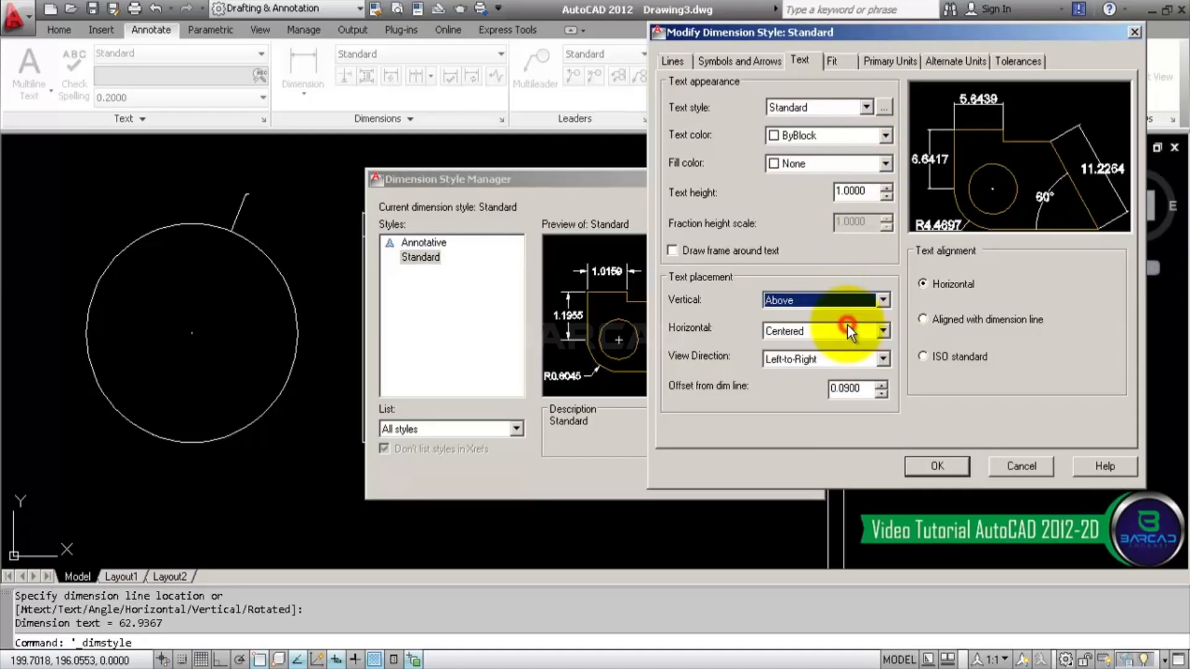
pyautogui.click(965, 319)
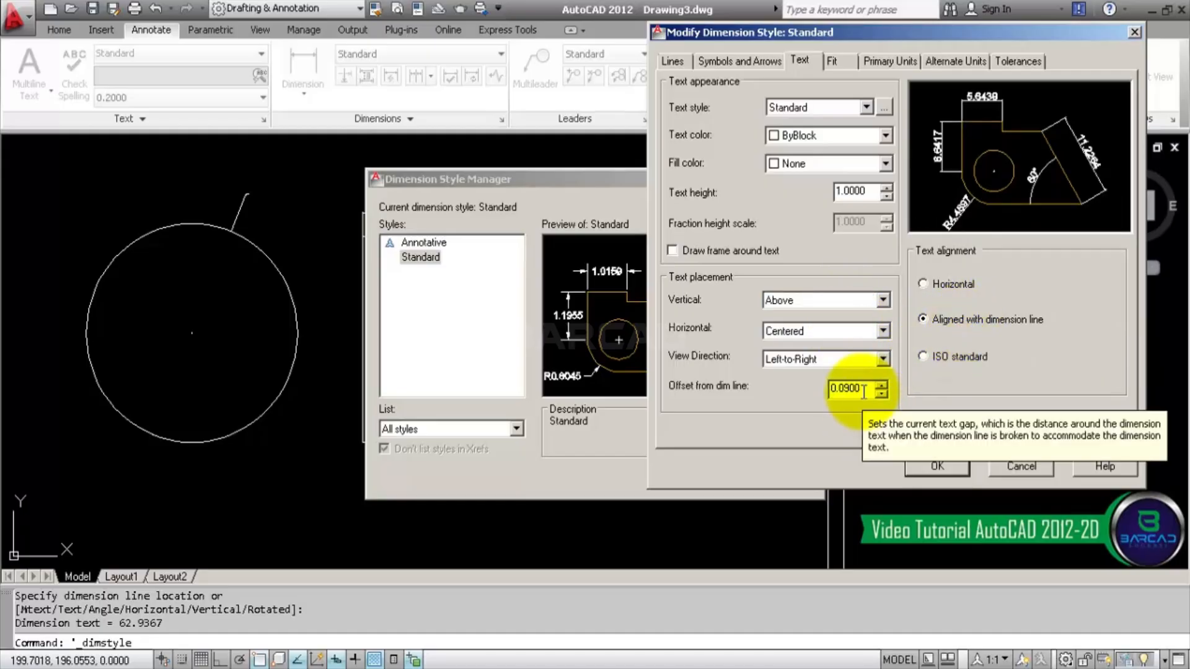
# - Set the dimension text's offset from the dimension line to 0.5
pyautogui.moveTo(864, 389); pyautogui.dragTo(842, 391)
pyautogui.write('1')
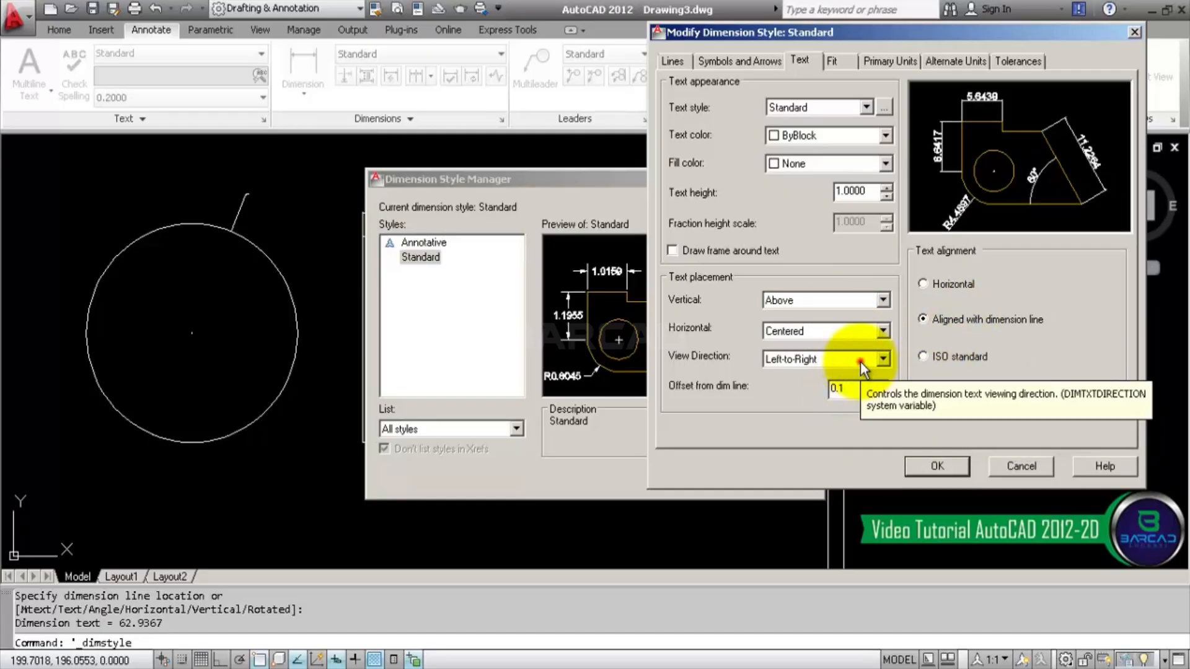
pyautogui.click(861, 363)
pyautogui.moveTo(869, 390); pyautogui.dragTo(843, 389)
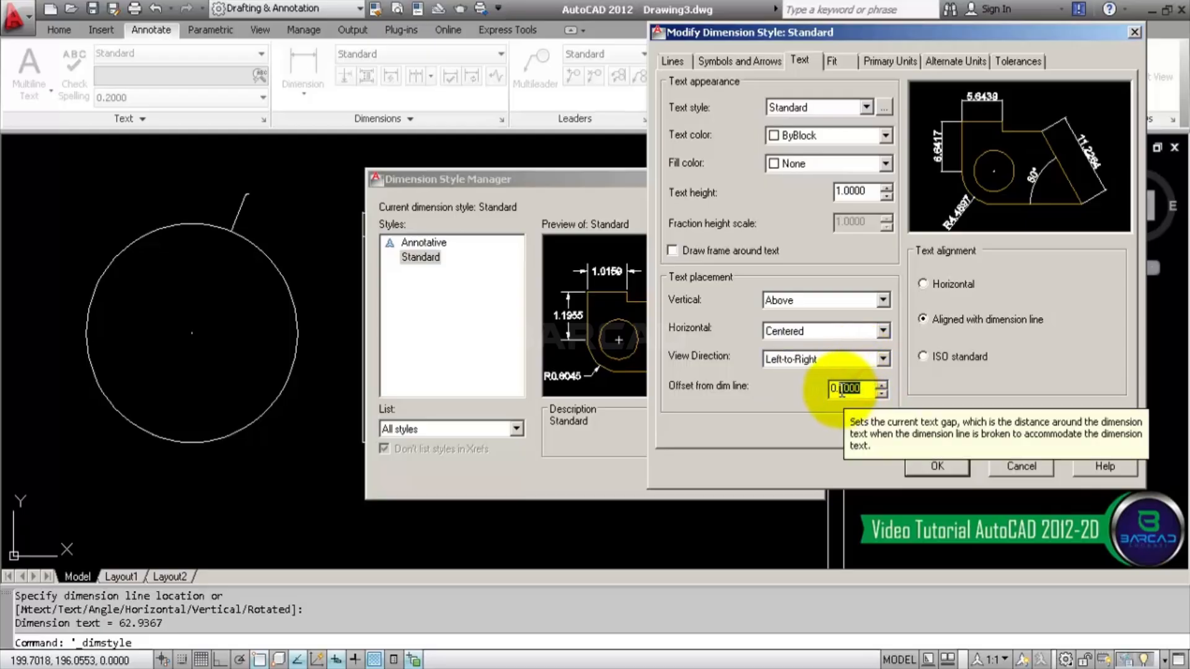
pyautogui.write('5')
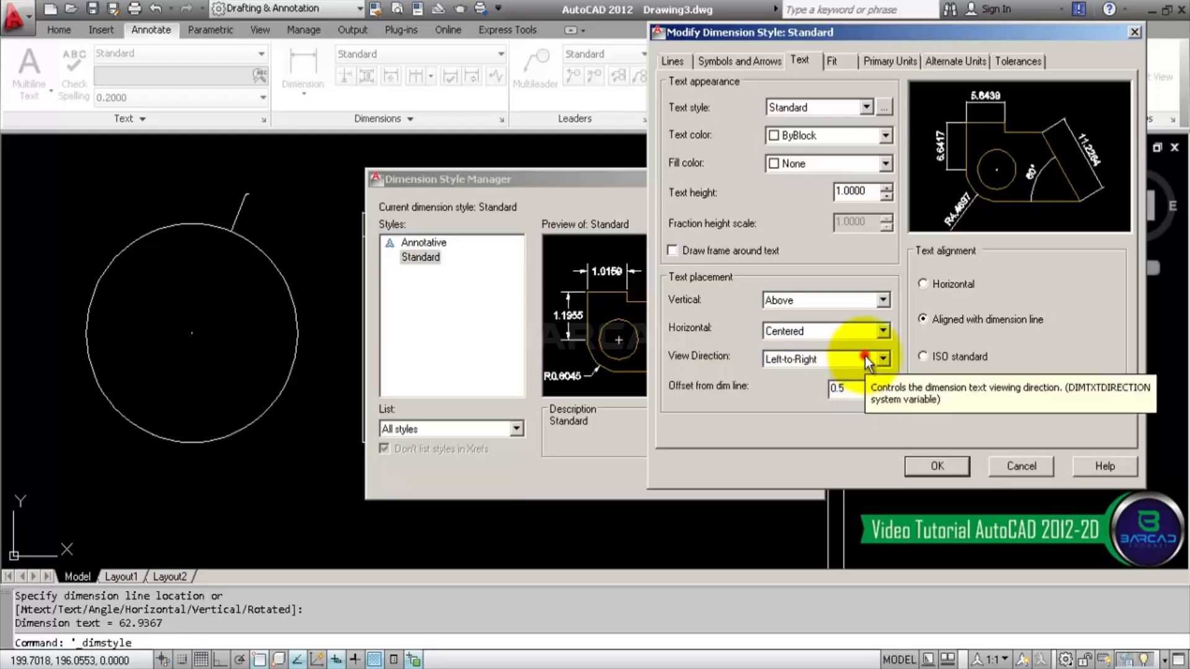
pyautogui.click(852, 360)
# - Set the Standard dimension style's arrow size to 0.8, keeping the Closed filled arrowheads
pyautogui.click(762, 62)
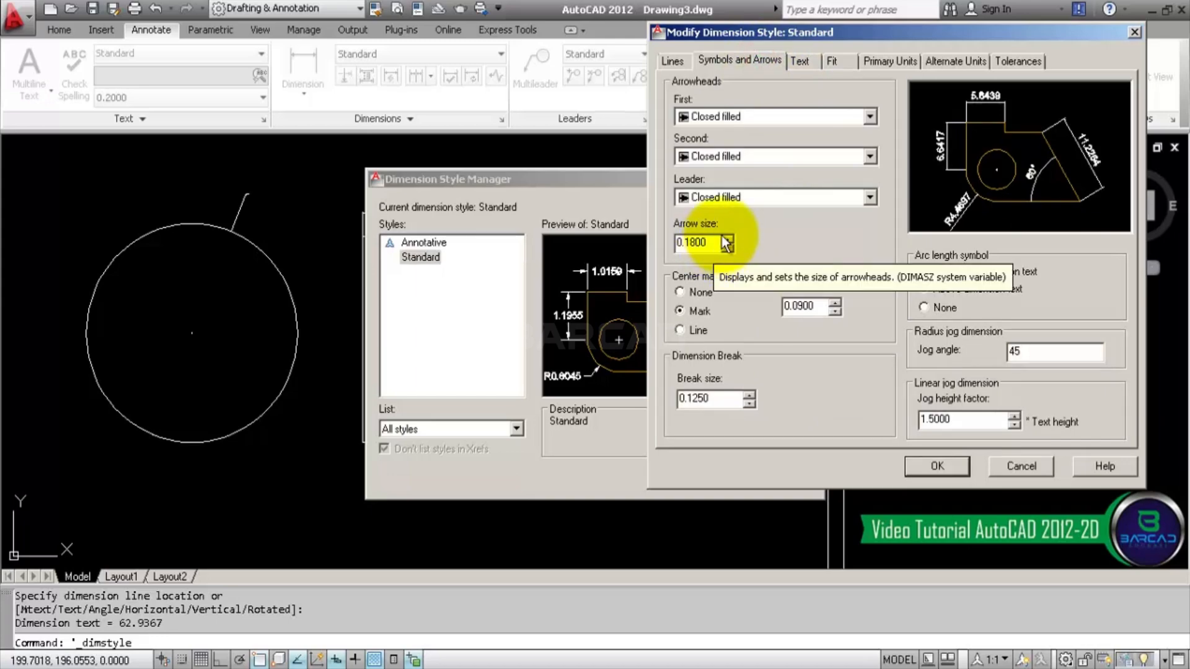
pyautogui.click(799, 61)
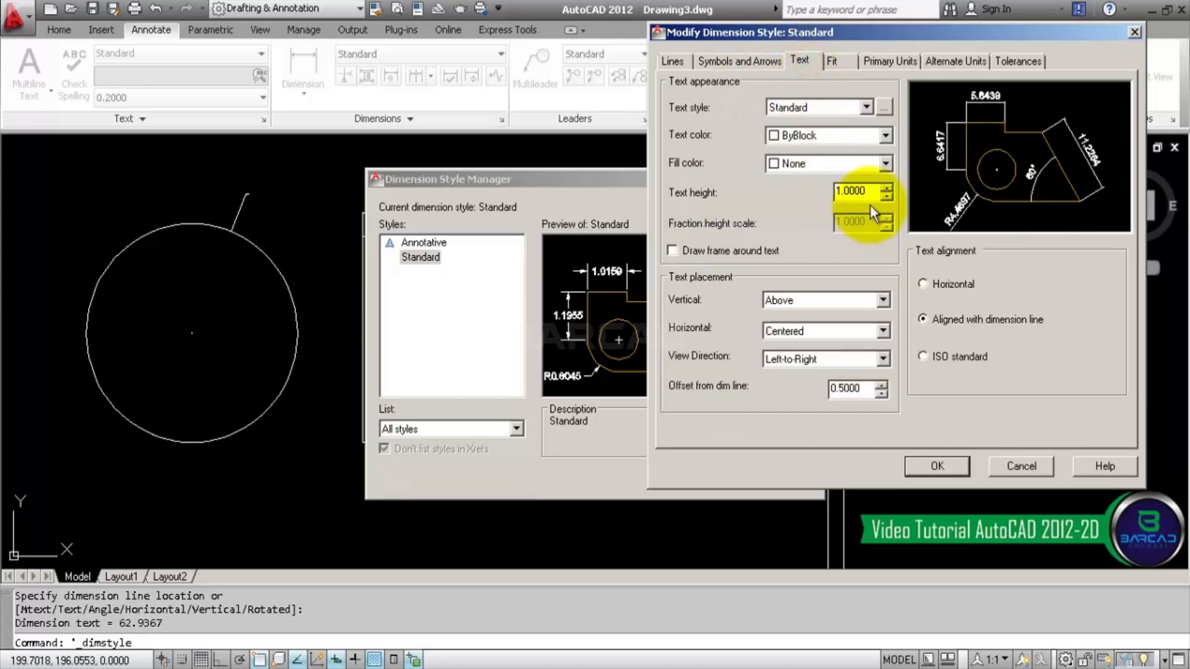
pyautogui.click(731, 61)
pyautogui.doubleClick(722, 243)
pyautogui.press('BackSpace')
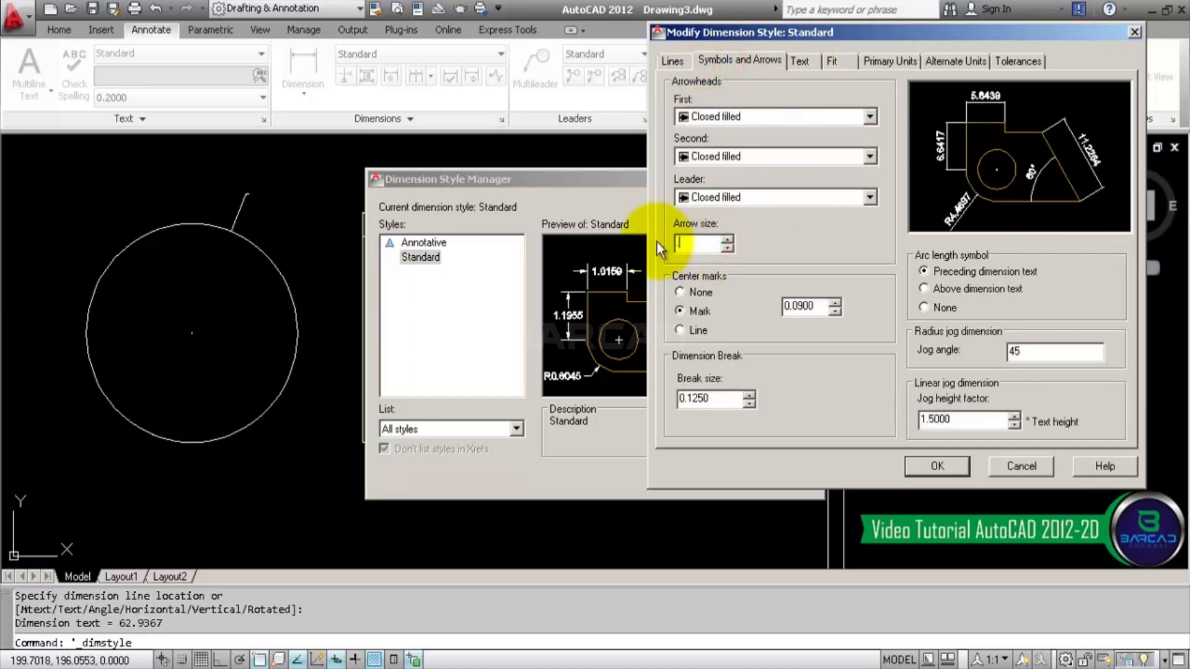
pyautogui.click(782, 117)
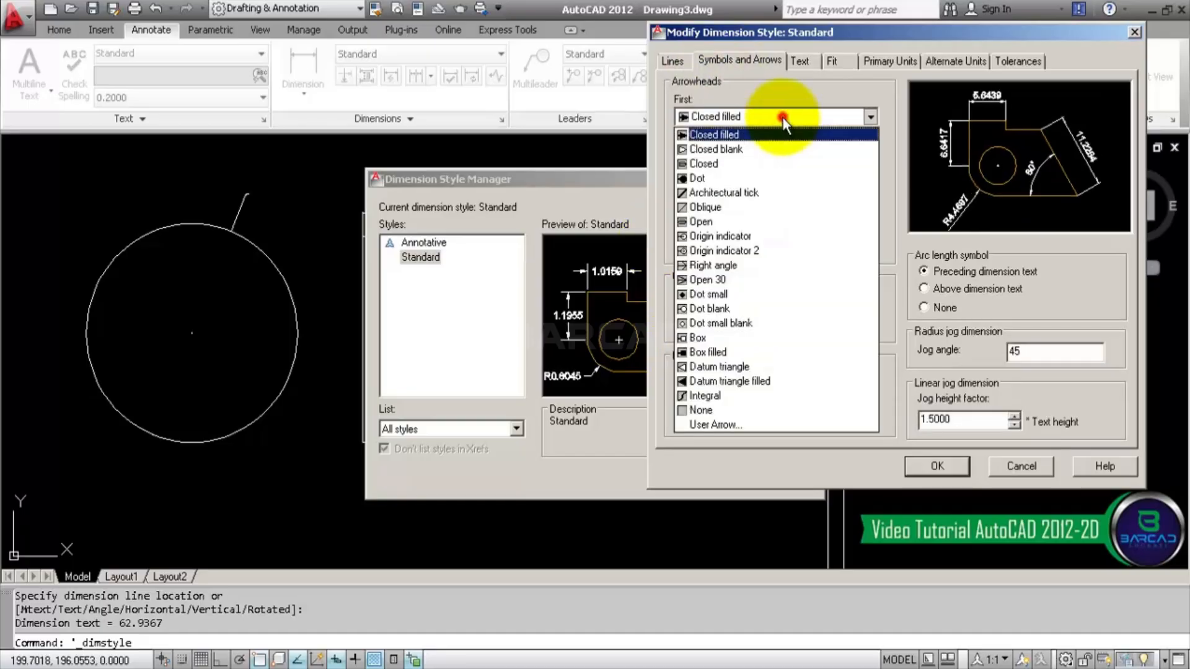
pyautogui.click(783, 115)
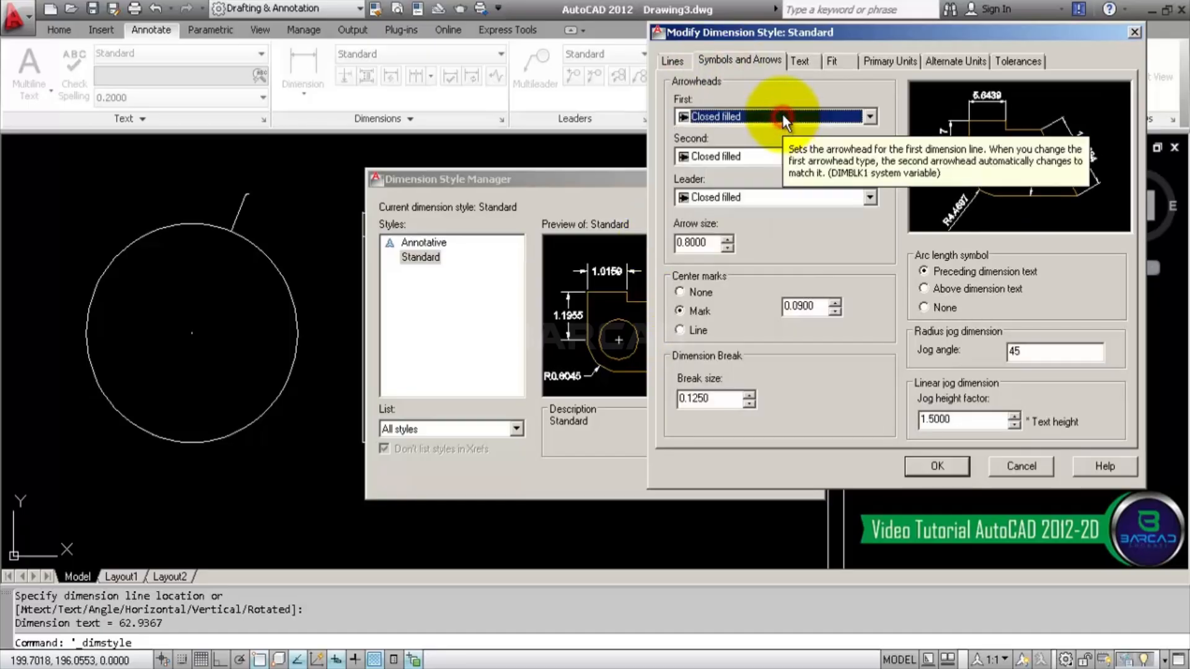
# - Set the extension lines' offset from origin to 1 in the Standard dimension style
pyautogui.click(670, 60)
pyautogui.click(1092, 325)
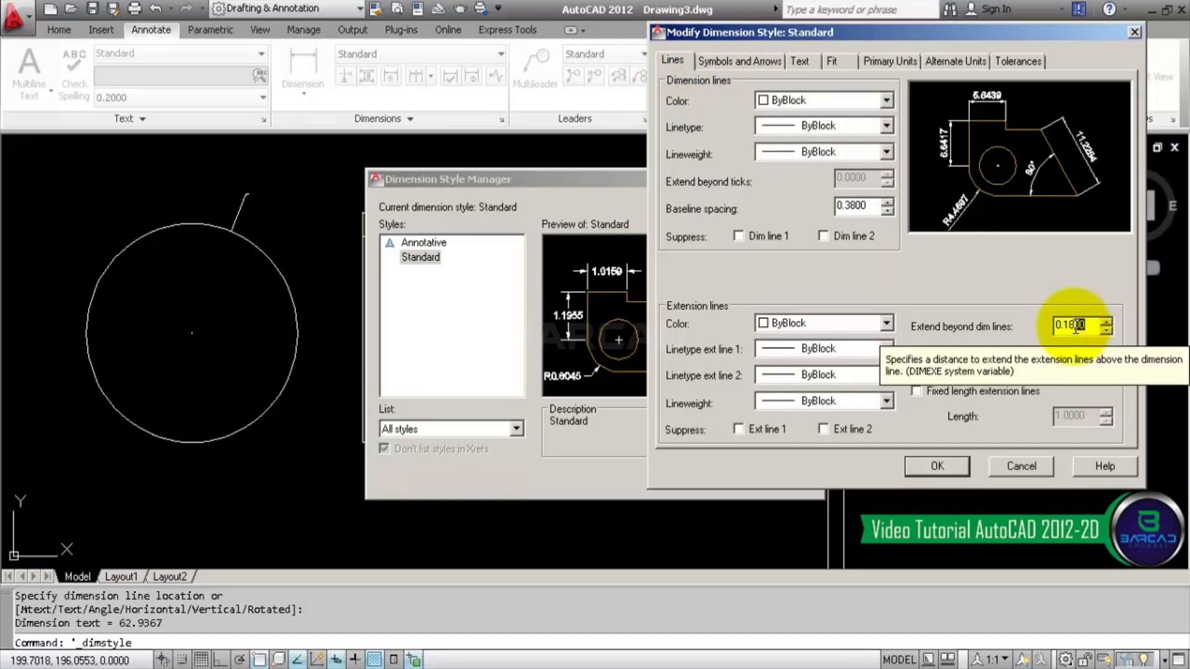
pyautogui.moveTo(1086, 358); pyautogui.dragTo(1047, 358)
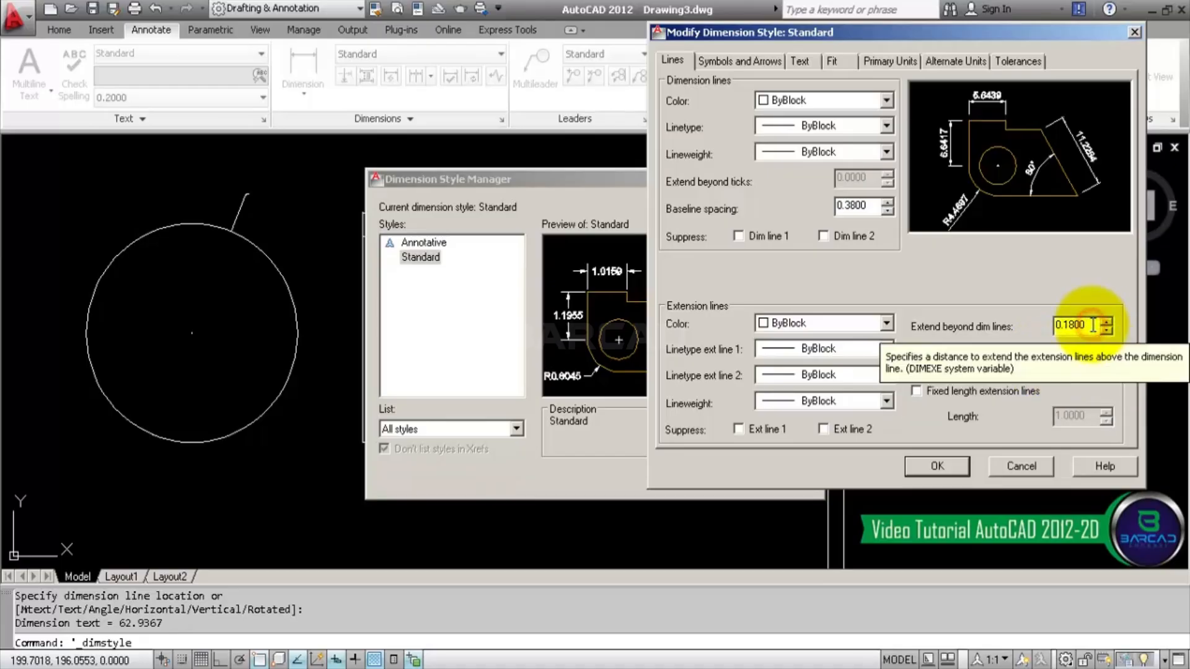
pyautogui.write('1.0000')
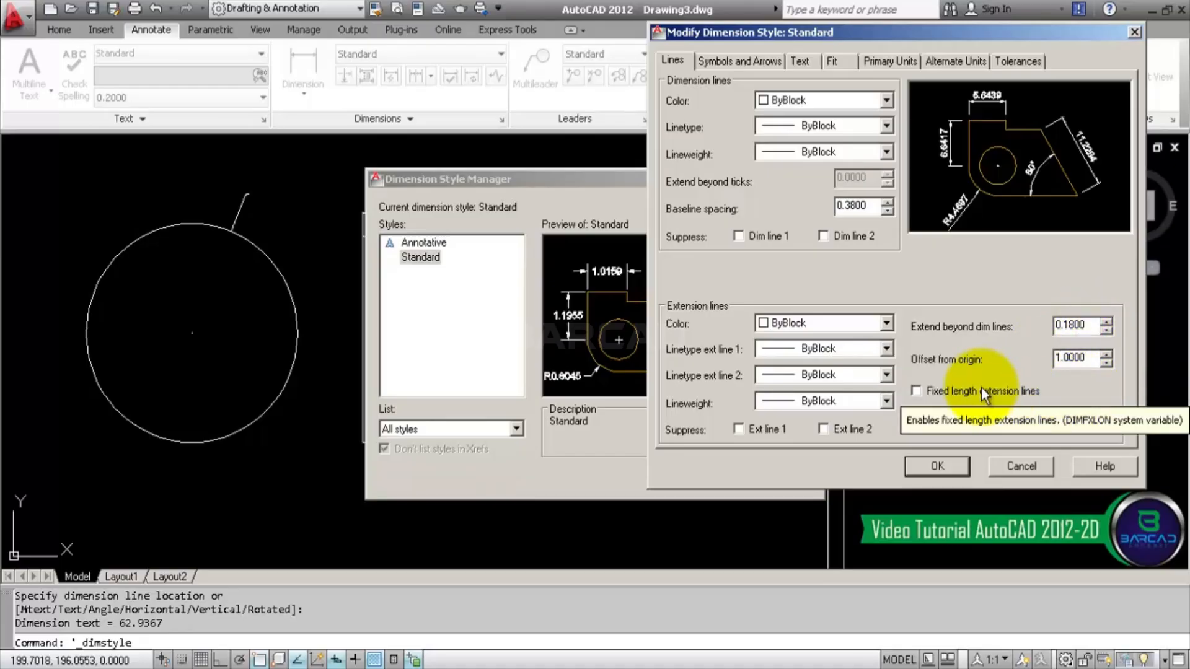
# - Set the linear dimension precision to 0 in the primary units, apply the style changes and close the Dimension Style Manager
pyautogui.click(892, 57)
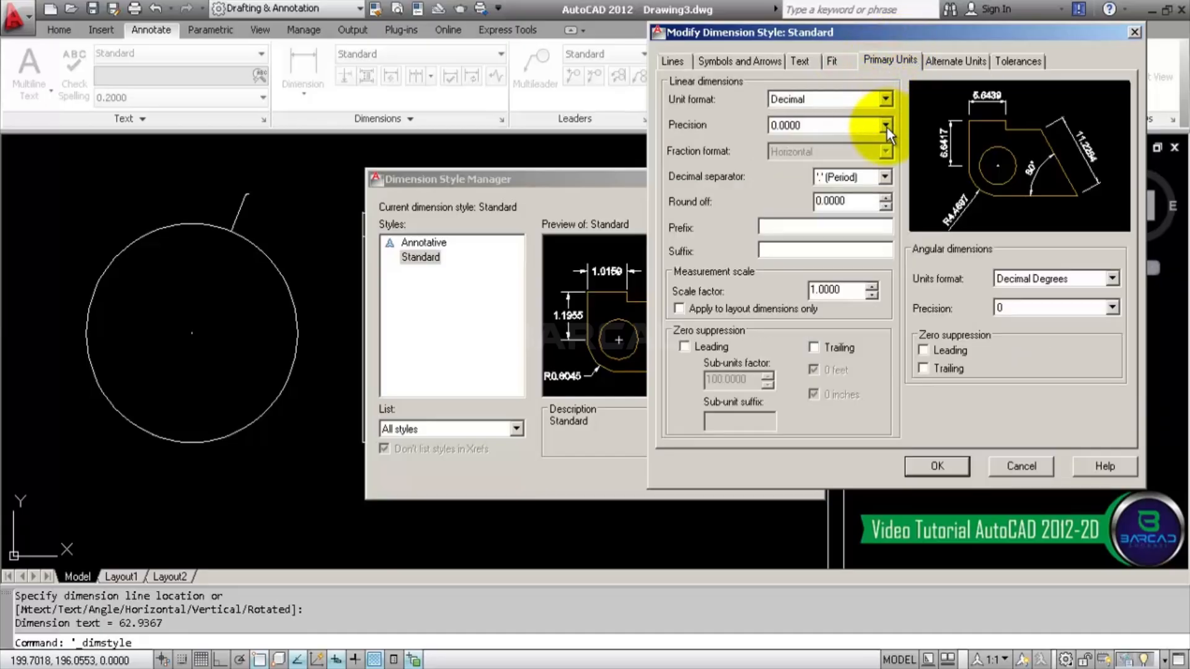
pyautogui.click(886, 126)
pyautogui.click(873, 140)
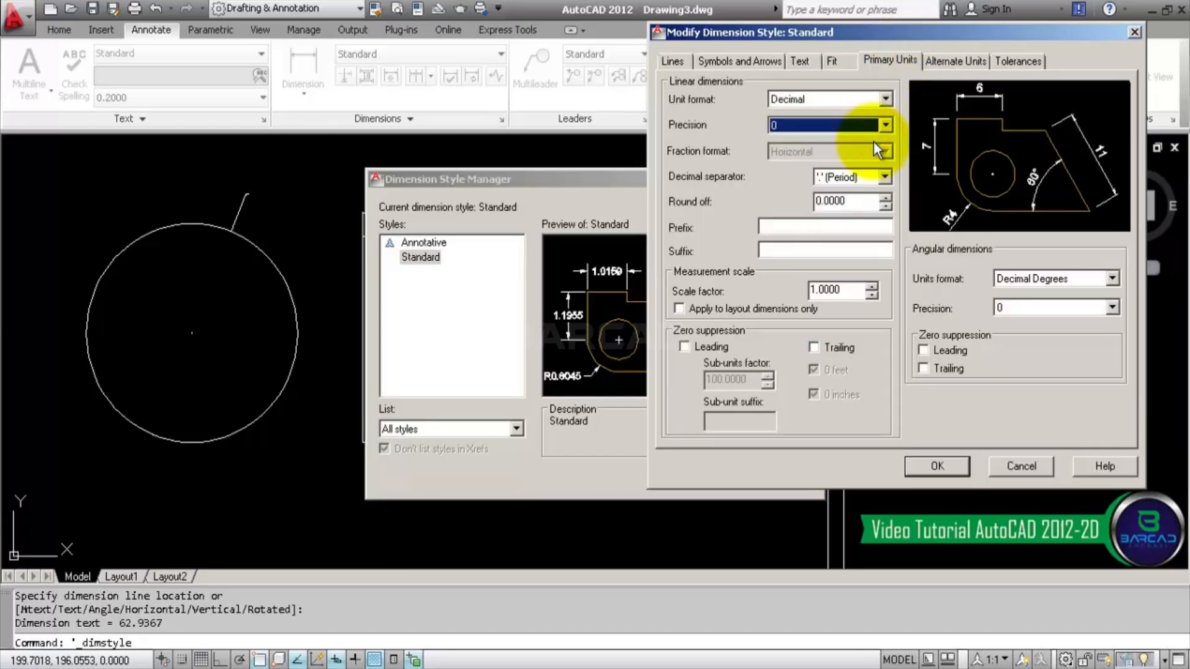
pyautogui.click(937, 466)
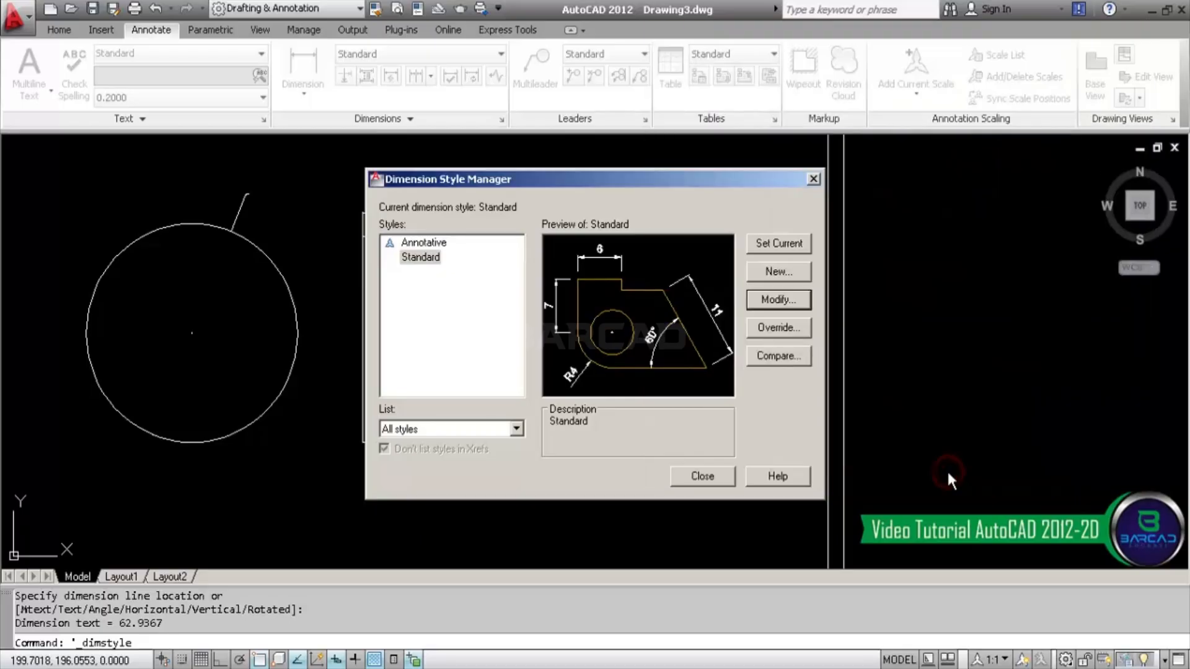
pyautogui.click(704, 476)
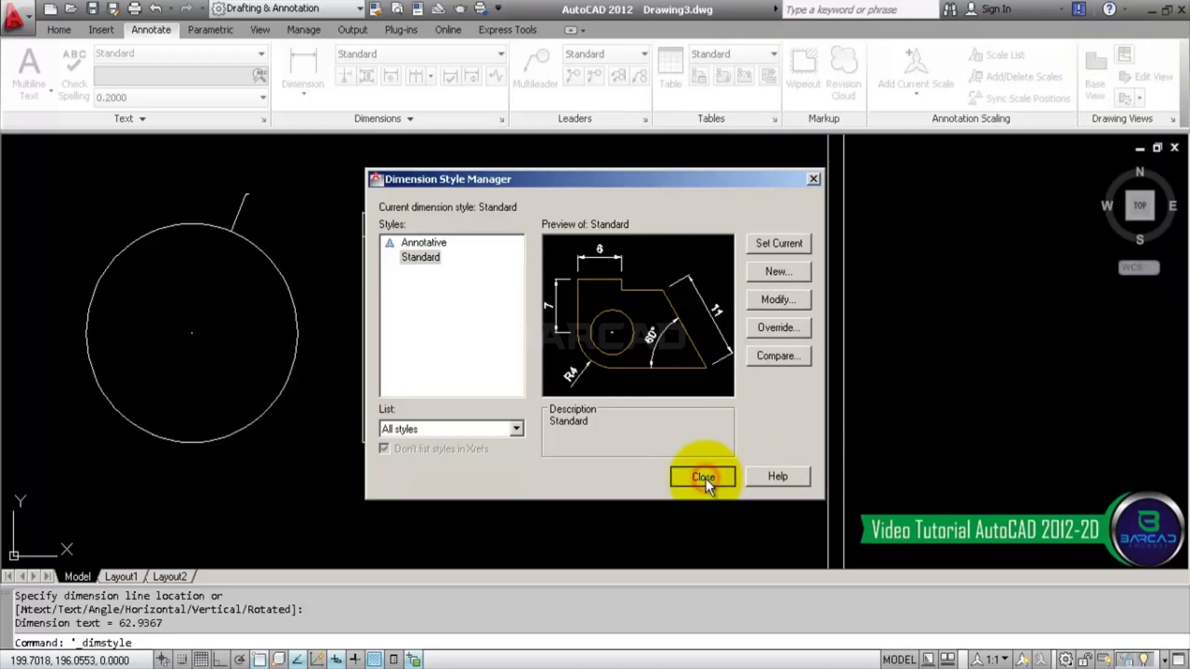
# - Reopen the Standard dimension style for modification and set its text height to 4
pyautogui.scroll(3, 516, 244)
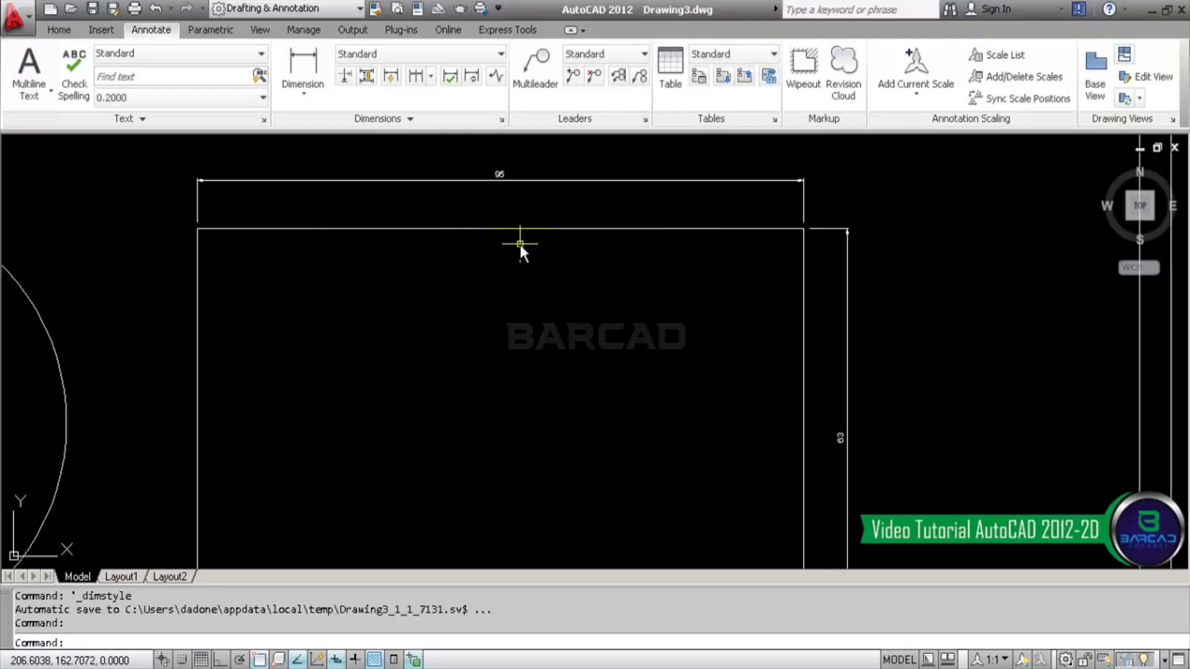
pyautogui.click(503, 117)
pyautogui.click(783, 298)
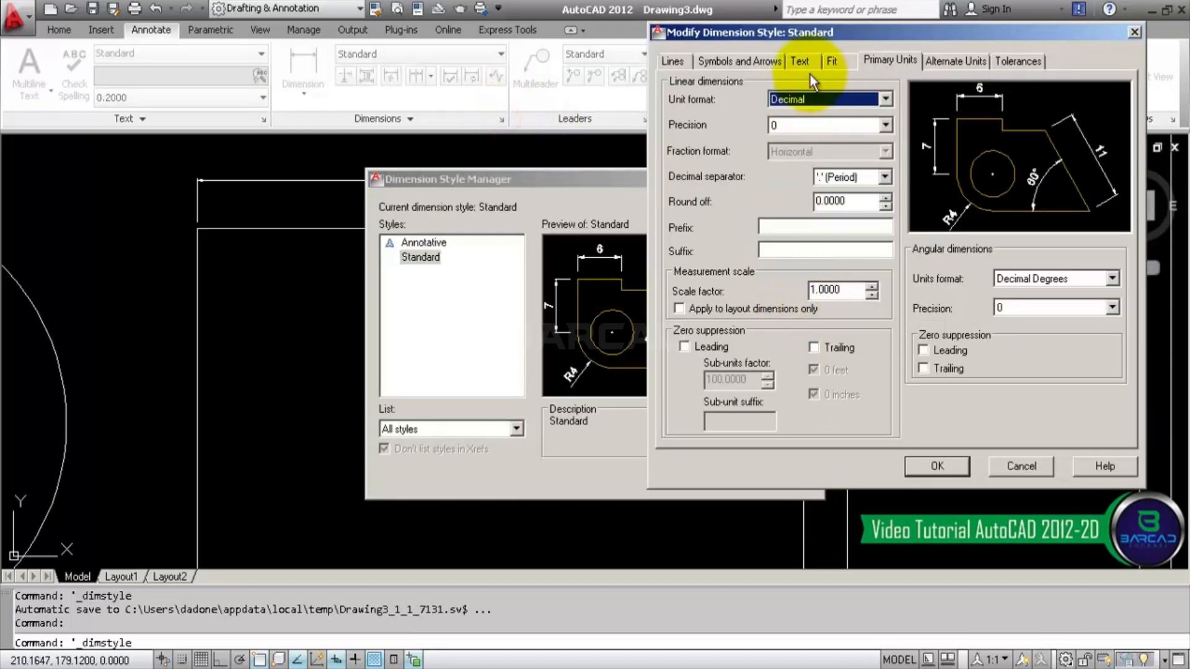
pyautogui.click(799, 60)
pyautogui.doubleClick(852, 192)
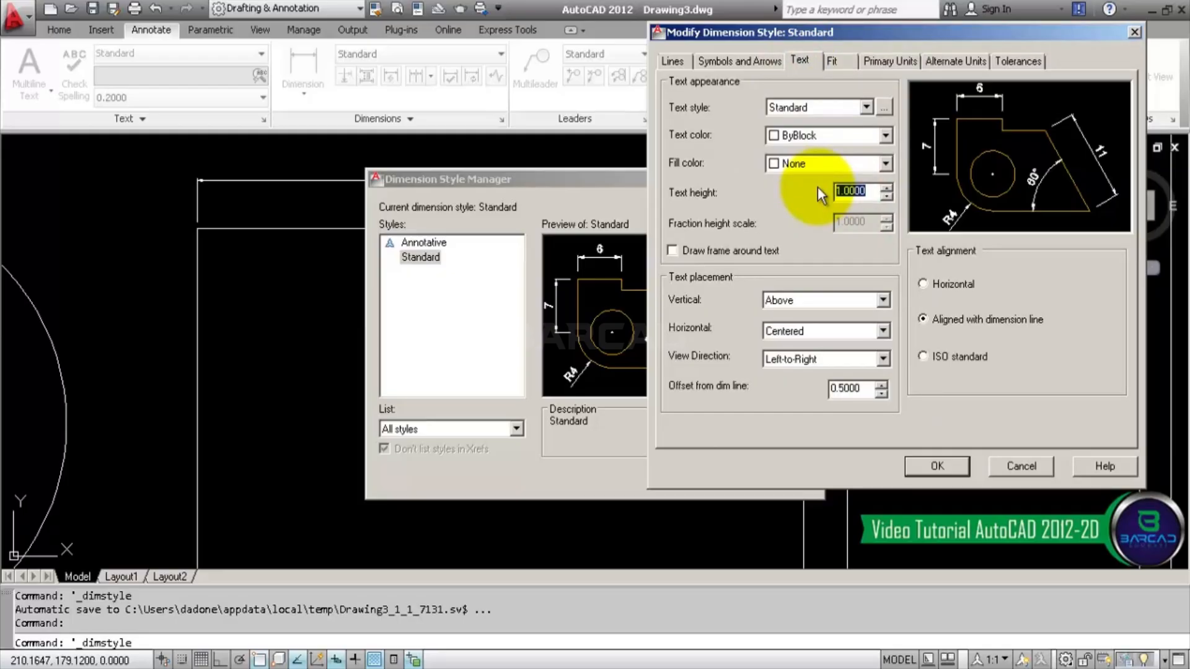
pyautogui.write('4')
# - Set the Standard dimension style's arrow size to 3
pyautogui.click(741, 62)
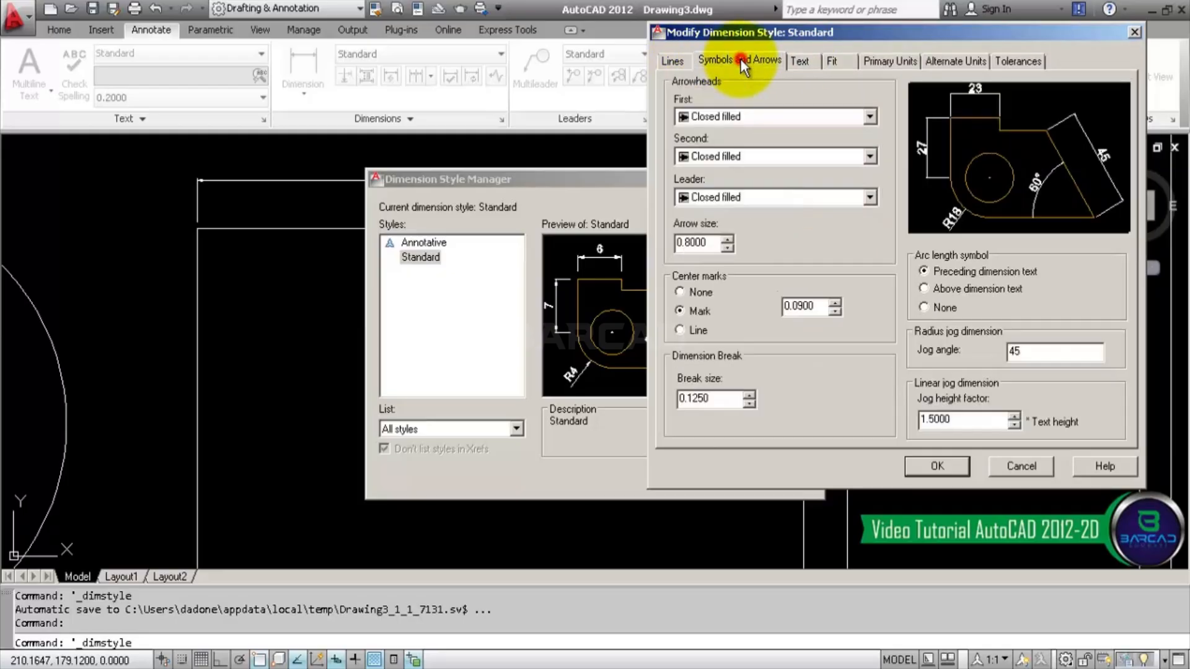
pyautogui.doubleClick(712, 243)
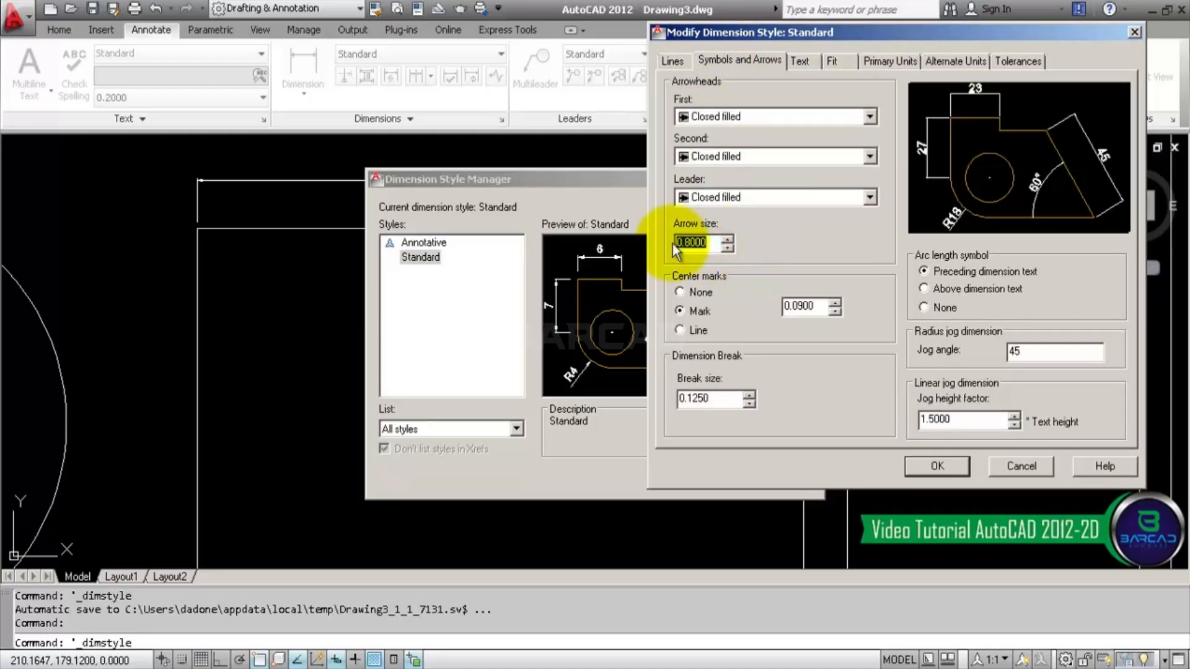
pyautogui.write('3')
# - Set the extension lines' offset from origin to 2, apply the style changes and close the Dimension Style Manager
pyautogui.click(680, 61)
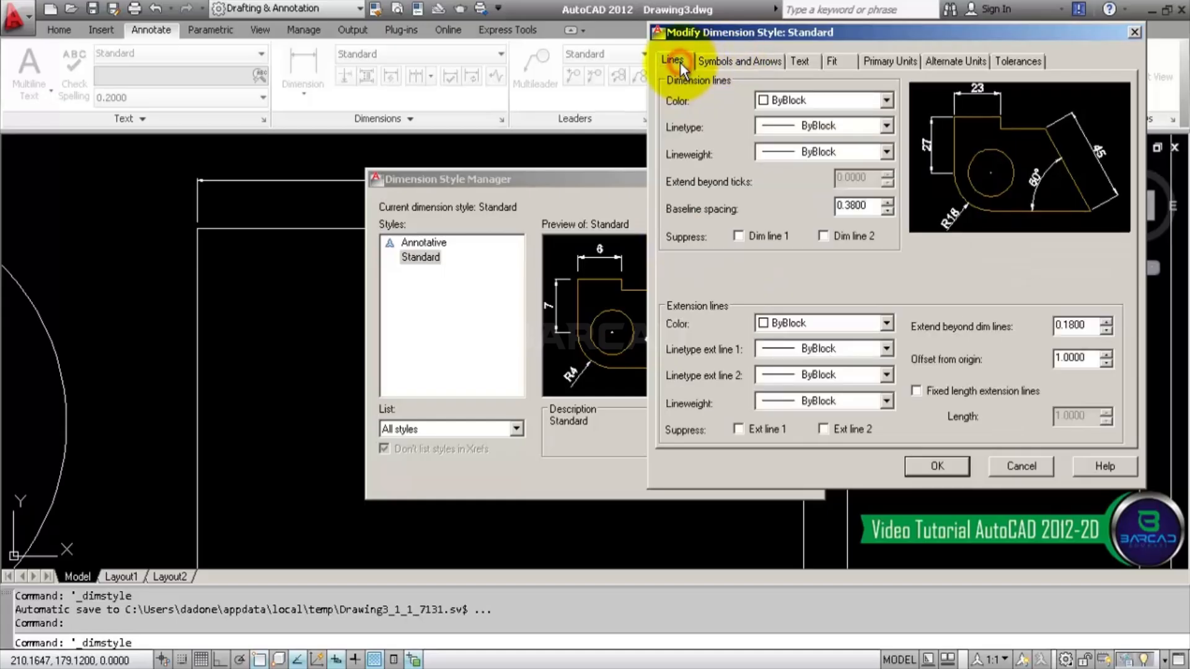
pyautogui.doubleClick(1060, 358)
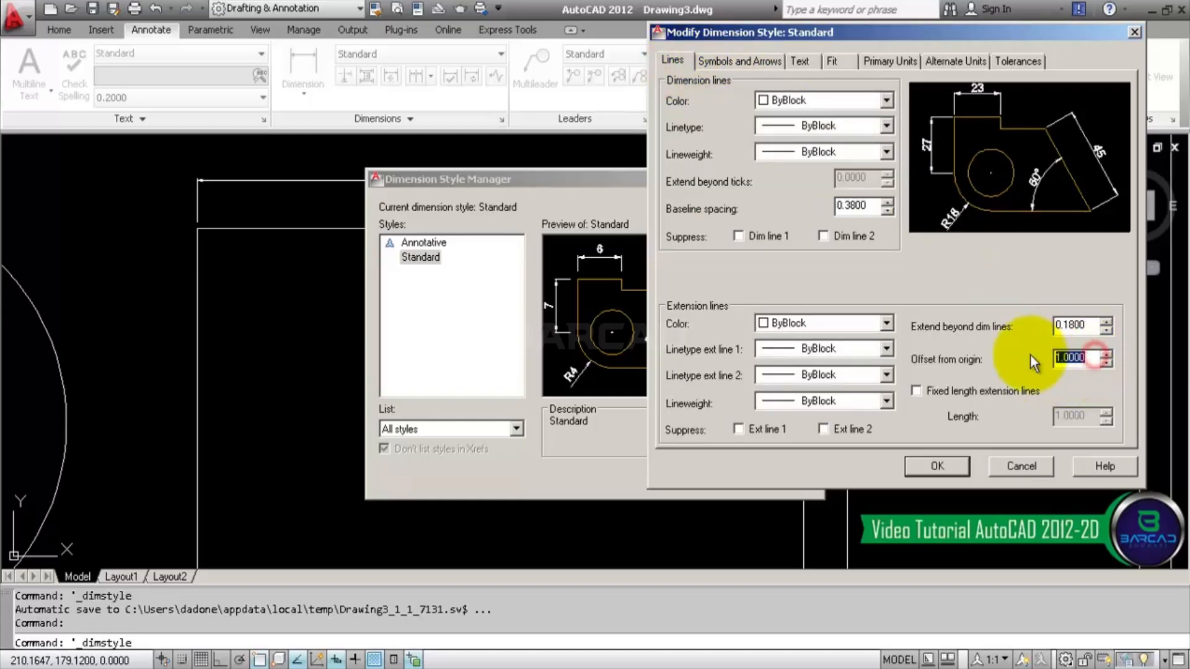
pyautogui.write('2')
pyautogui.click(1095, 327)
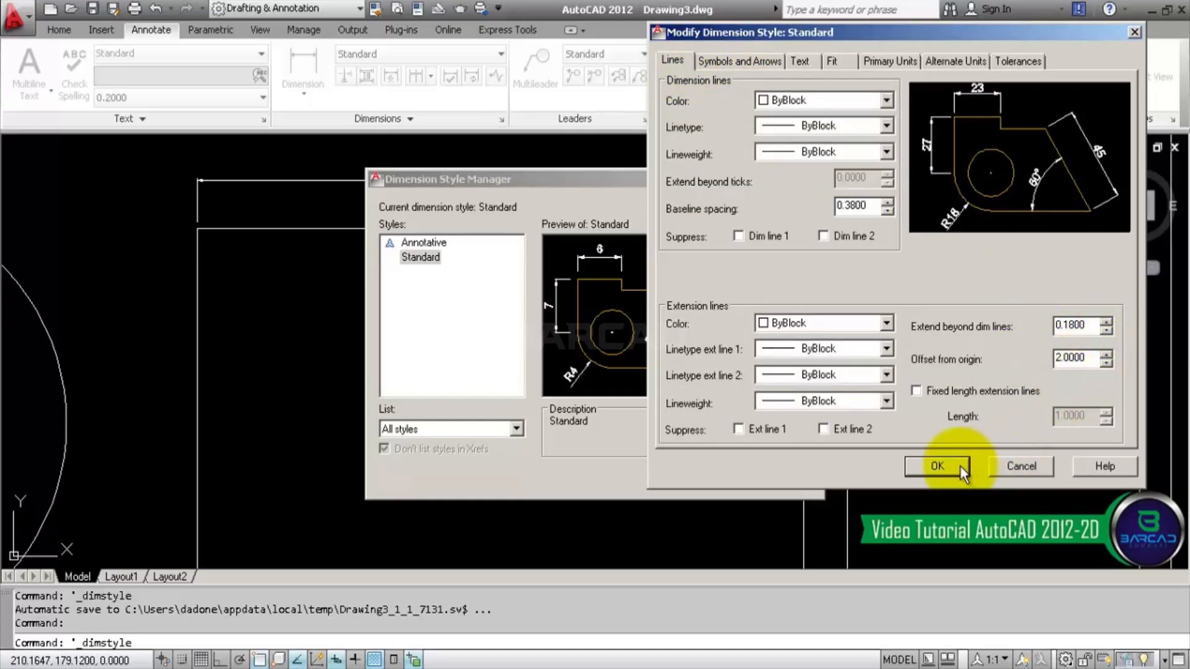
pyautogui.click(961, 466)
pyautogui.click(724, 473)
# - Assign a 0.30 mm lineweight to the circle and the small rectangle
pyautogui.scroll(-3, 728, 428)
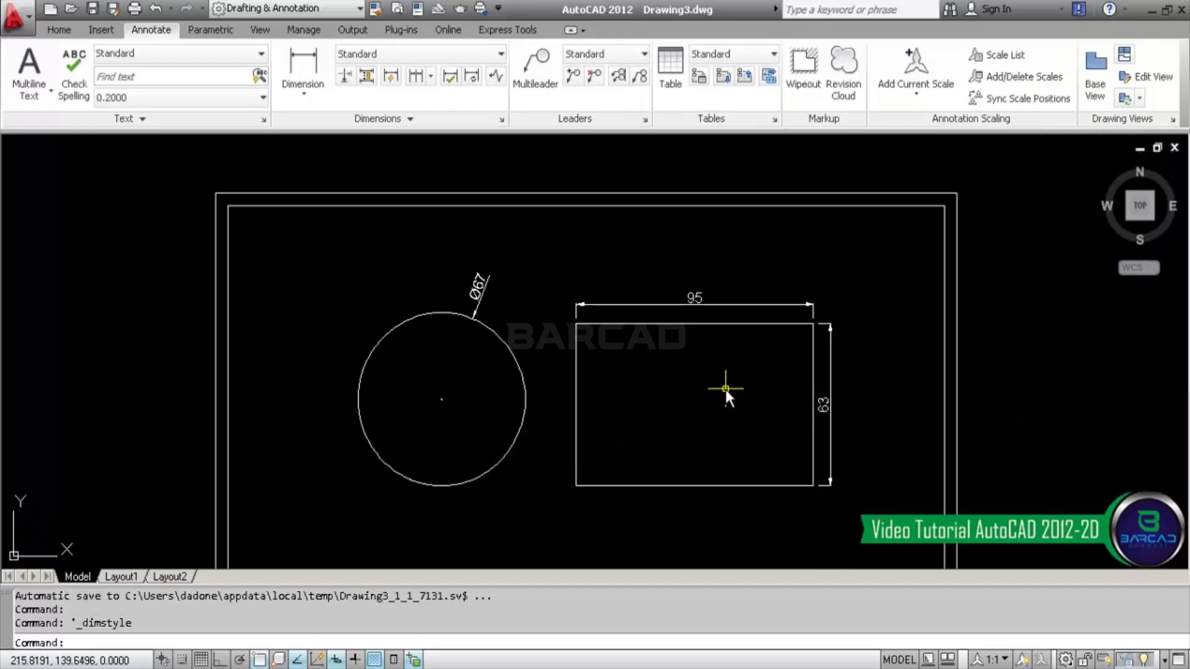
pyautogui.scroll(2, 725, 390)
pyautogui.moveTo(691, 375); pyautogui.dragTo(658, 322, button='middle')
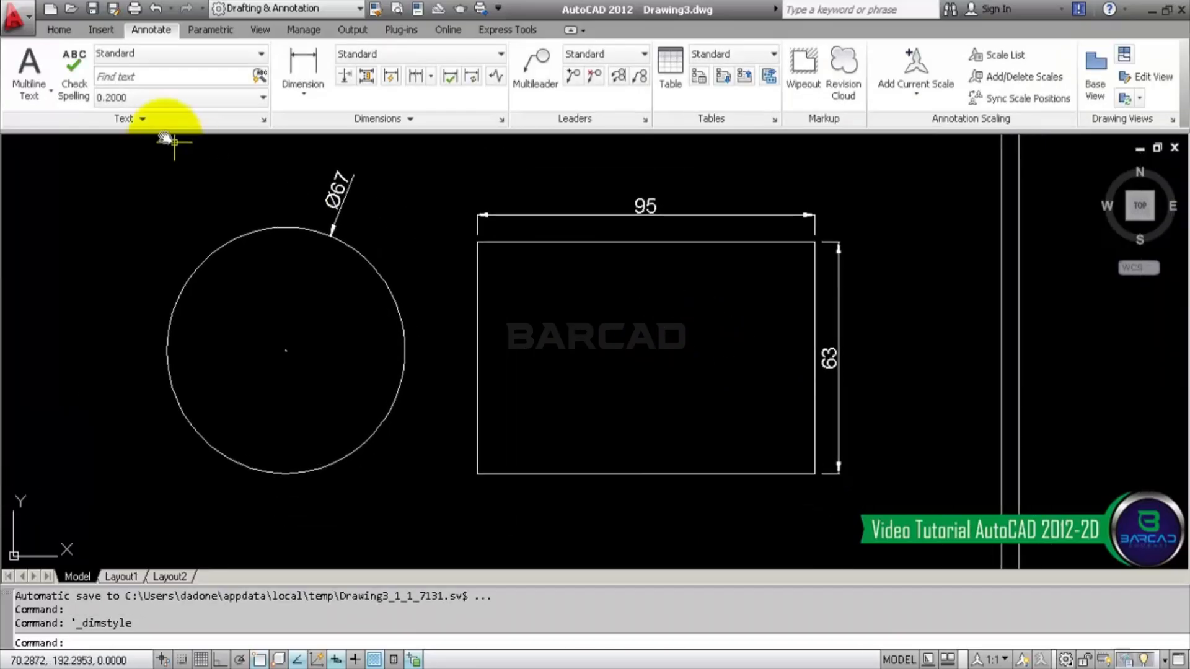
pyautogui.click(67, 34)
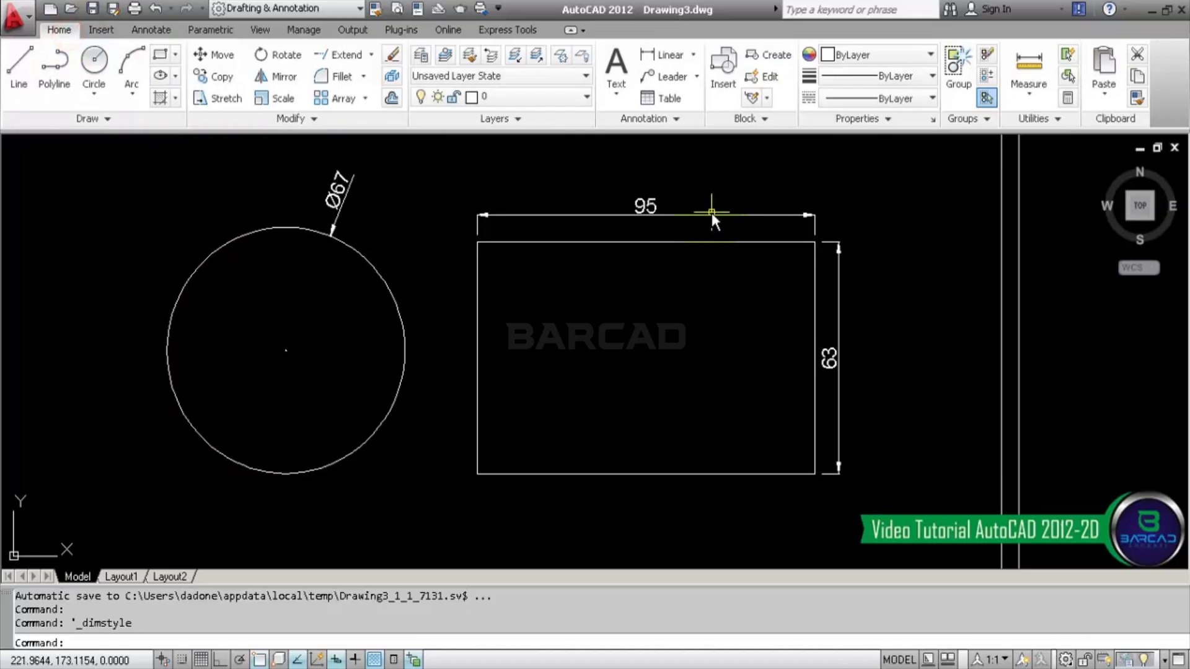
pyautogui.click(373, 267)
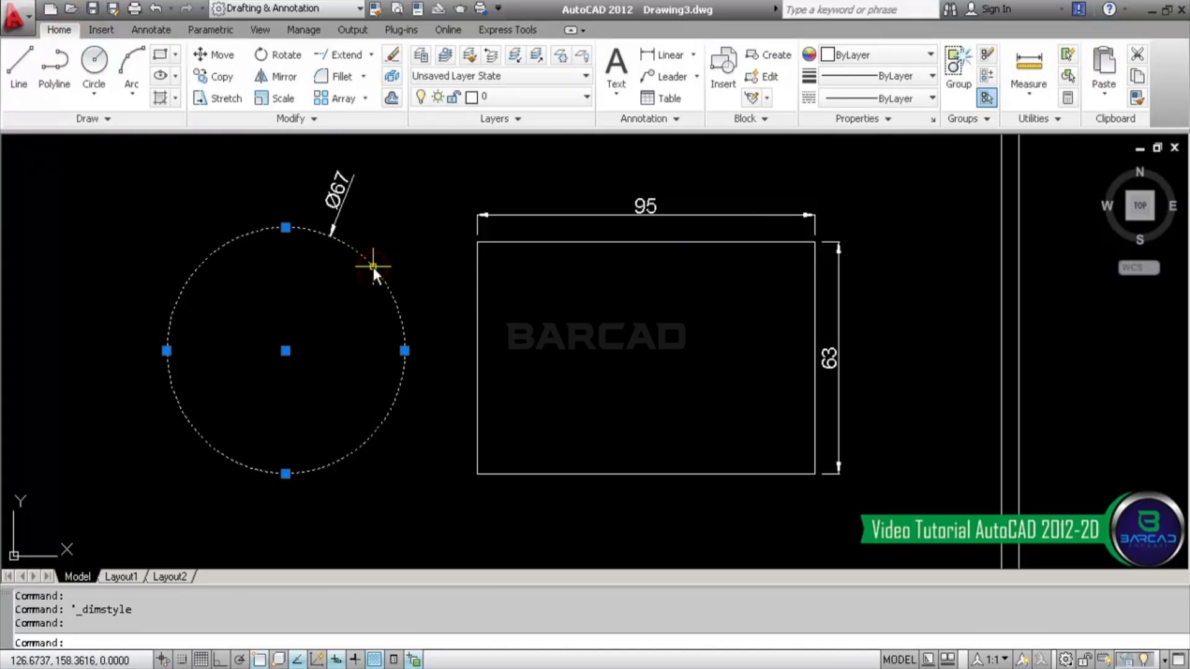
pyautogui.click(478, 286)
pyautogui.click(887, 120)
pyautogui.click(895, 77)
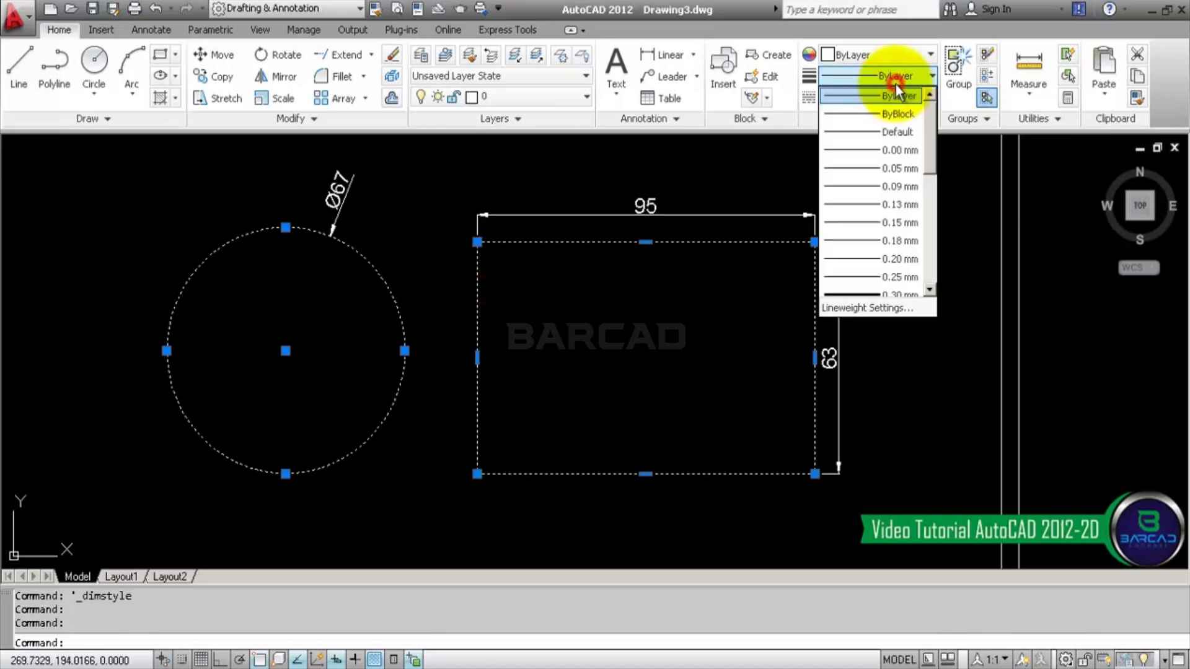
pyautogui.click(896, 240)
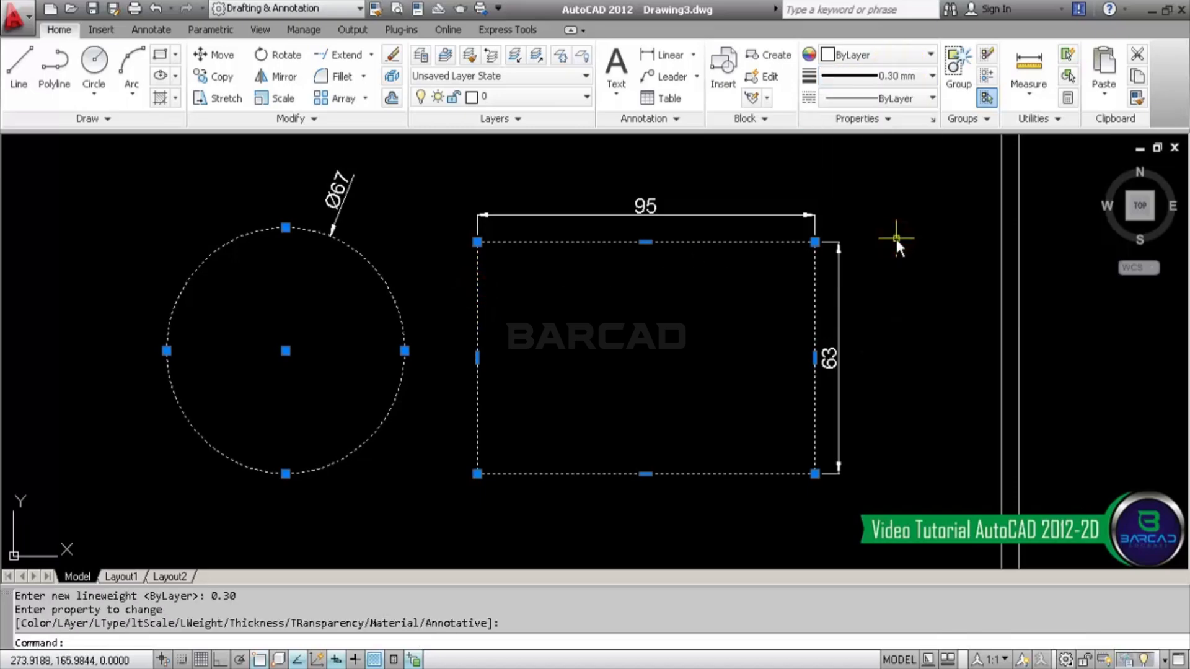
pyautogui.press('Escape')
# - Select the circle's diameter dimension and the rectangle's width and height dimensions, and assign them a 0.05 mm lineweight
pyautogui.click(736, 162)
pyautogui.click(347, 206)
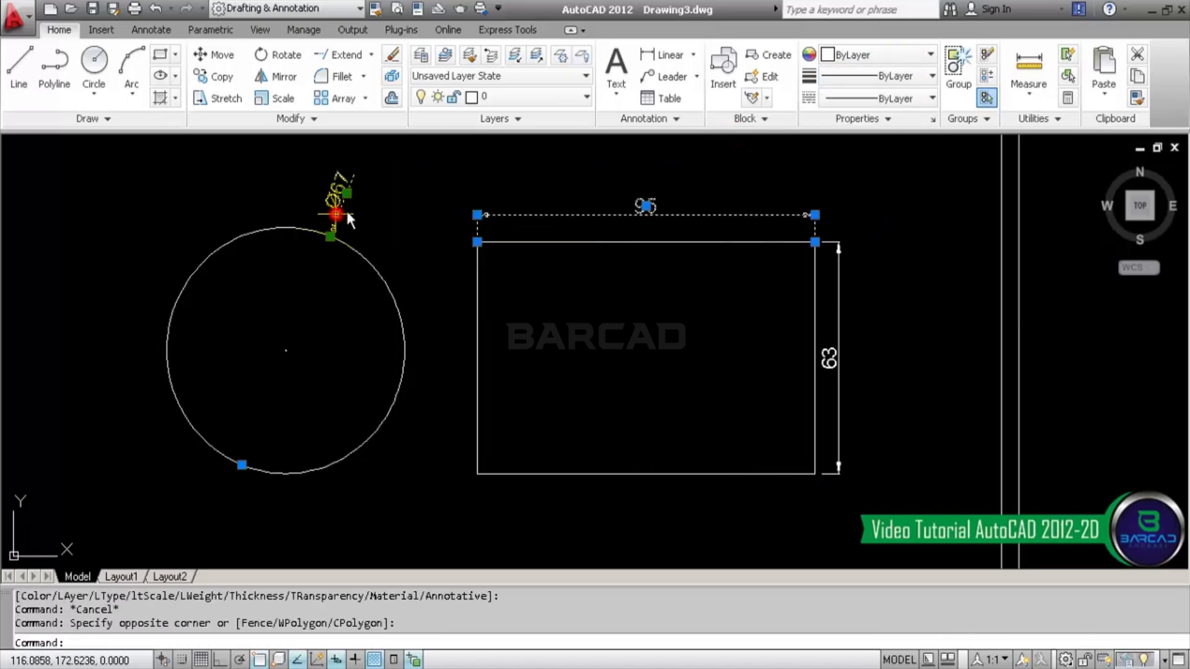
pyautogui.click(897, 287)
pyautogui.click(831, 318)
pyautogui.click(876, 79)
pyautogui.click(876, 80)
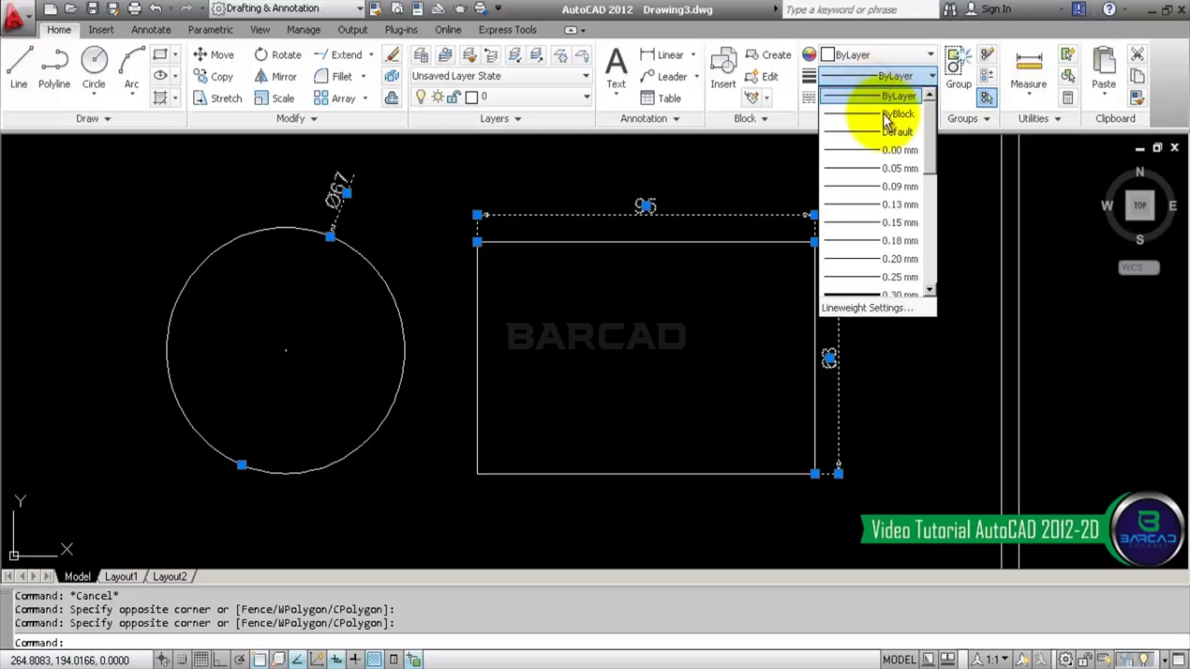
pyautogui.click(903, 172)
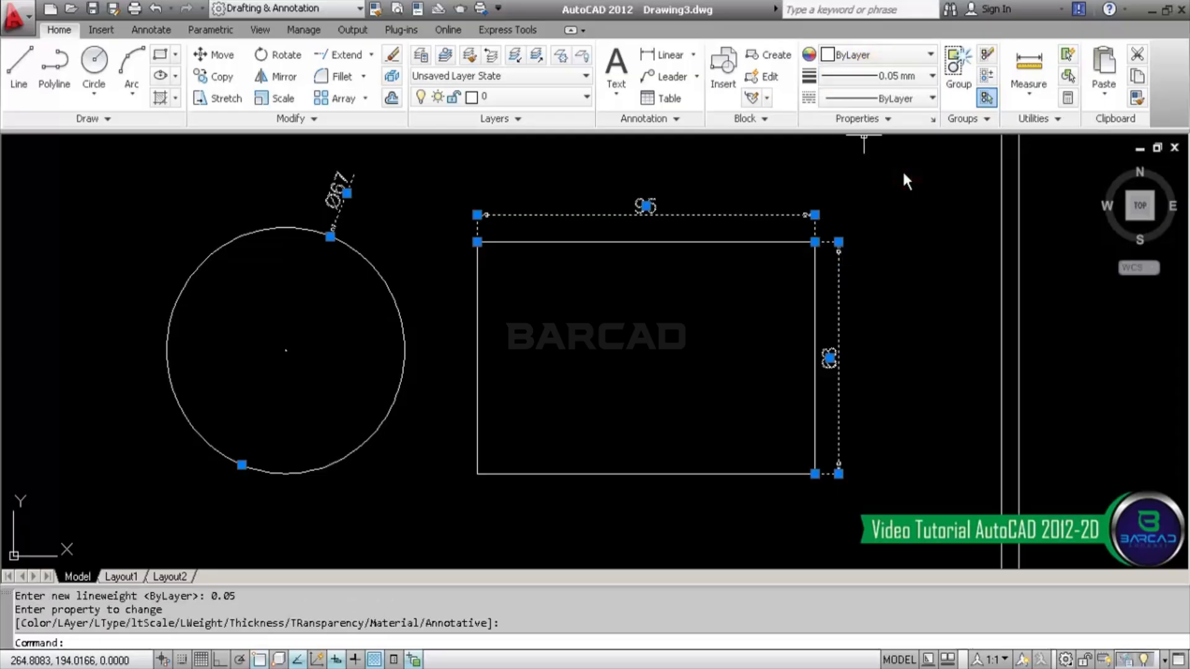
# - Change the colour of the three selected dimensions to Blue and clear the selection
pyautogui.click(898, 55)
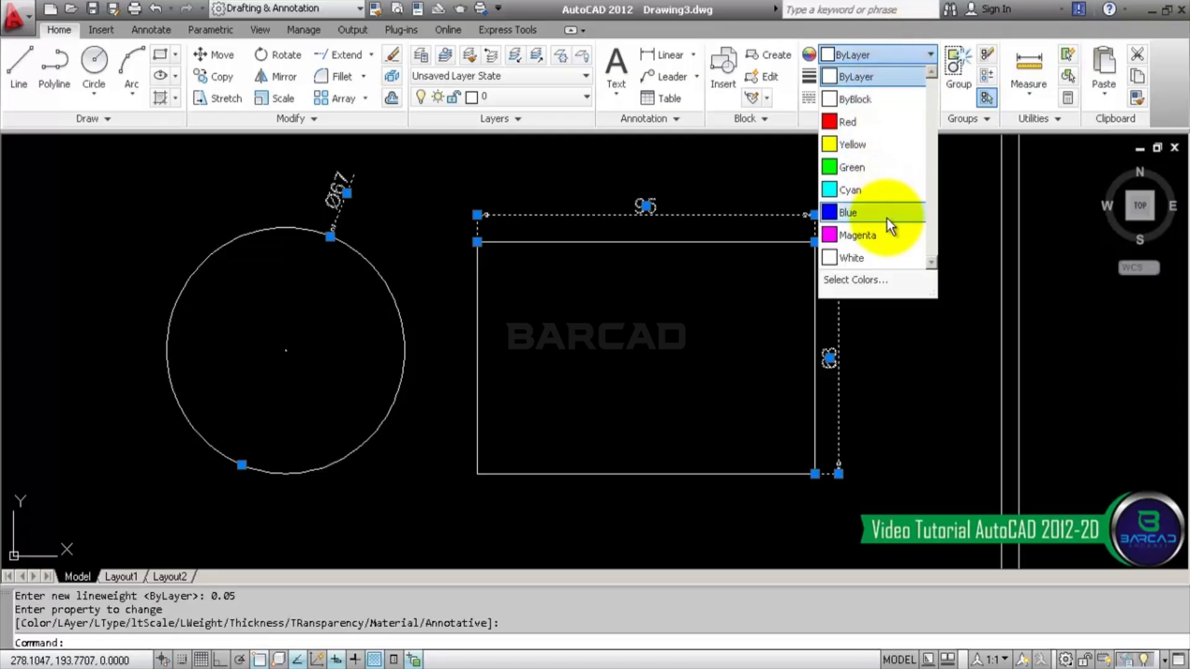
pyautogui.click(887, 217)
pyautogui.press('Escape')
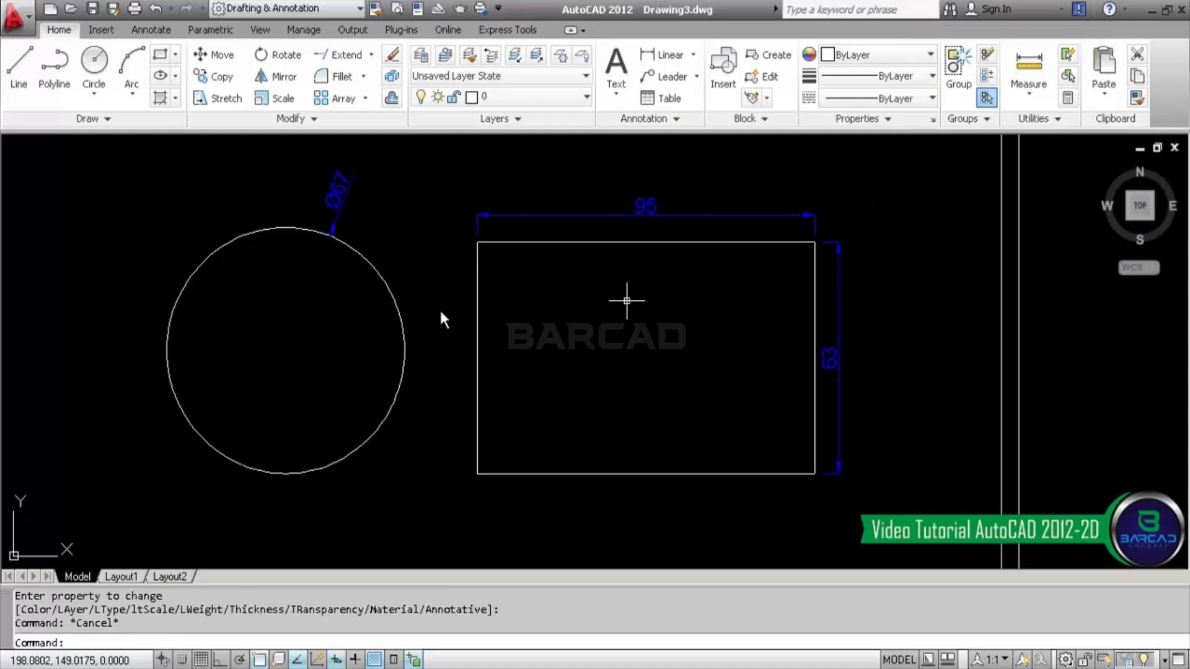
# - Change the circle's colour to Blue and clear the selection
pyautogui.click(387, 277)
pyautogui.click(872, 57)
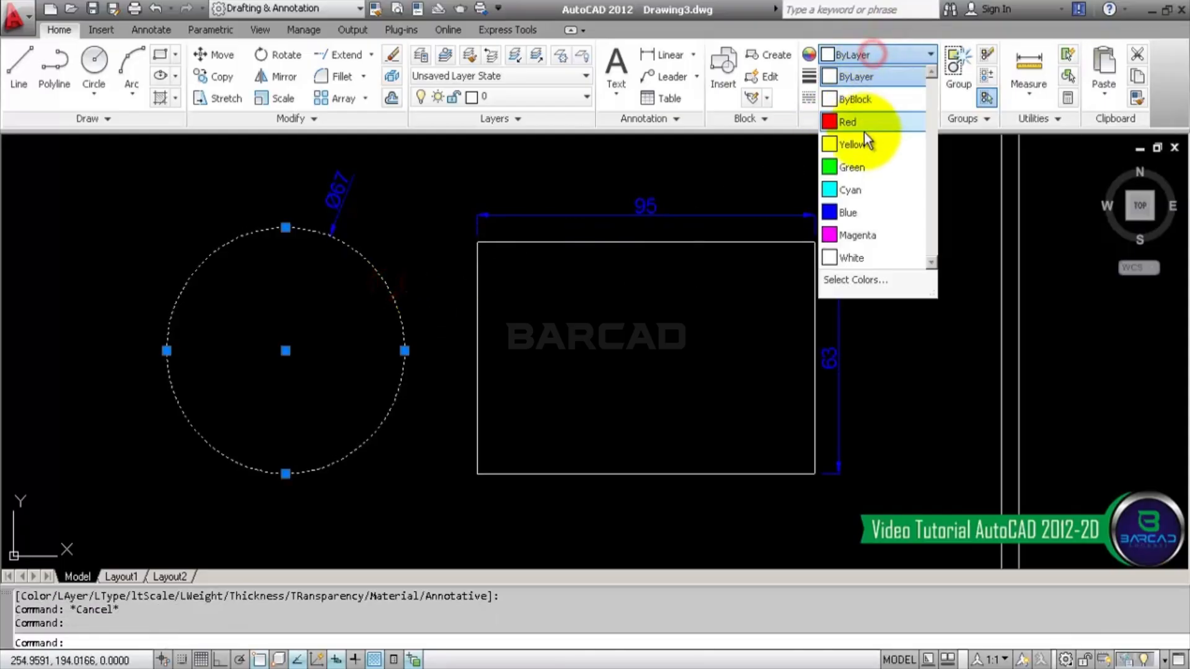
pyautogui.click(879, 214)
pyautogui.press('Escape')
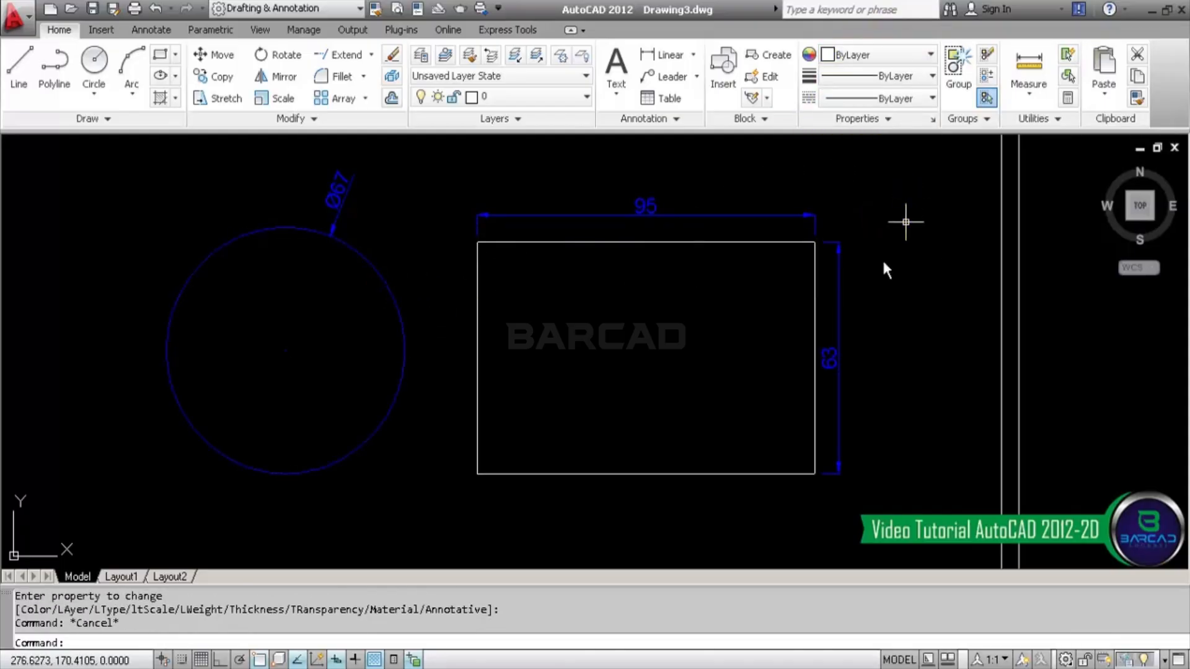
pyautogui.scroll(-4, 708, 302)
pyautogui.moveTo(707, 321); pyautogui.dragTo(709, 294, button='middle')
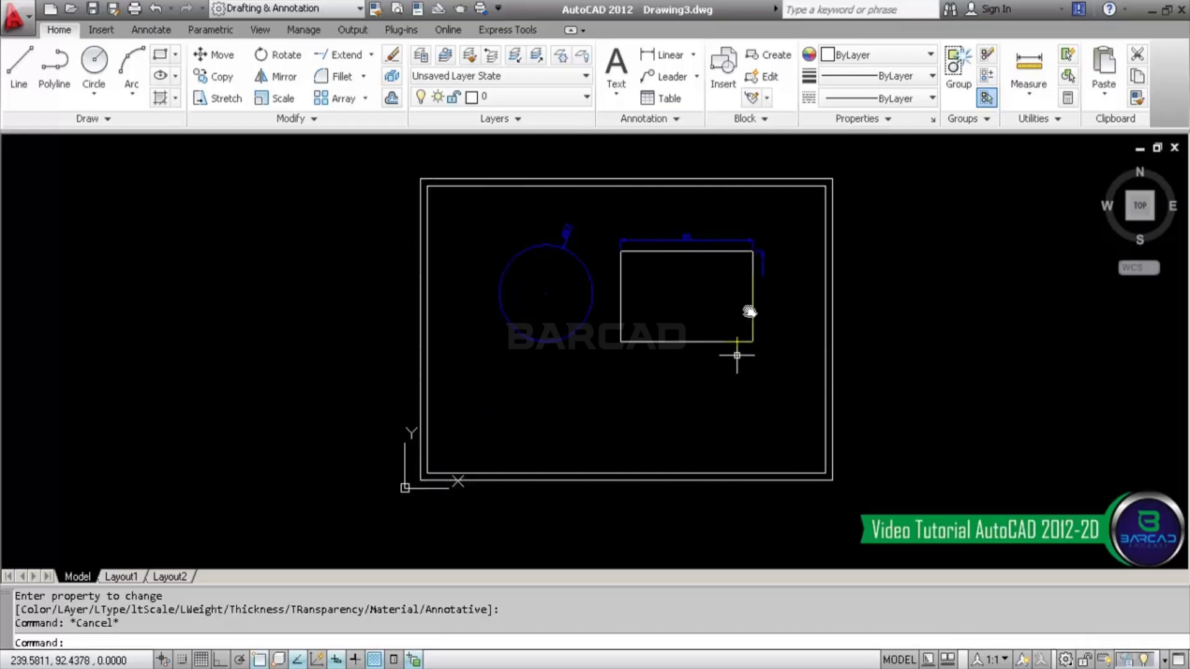
pyautogui.moveTo(506, 256); pyautogui.dragTo(468, 246, button='middle')
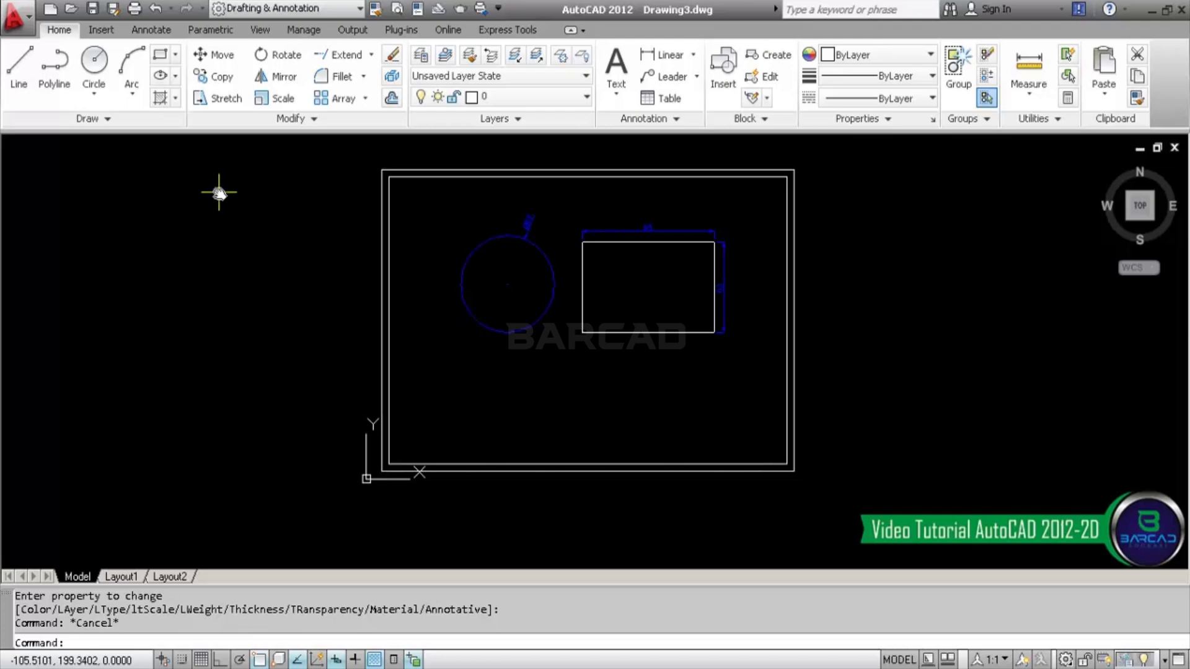
# - Modify the Model page setup to use the EPSON L120 Series.pc3 plotter
pyautogui.click(28, 27)
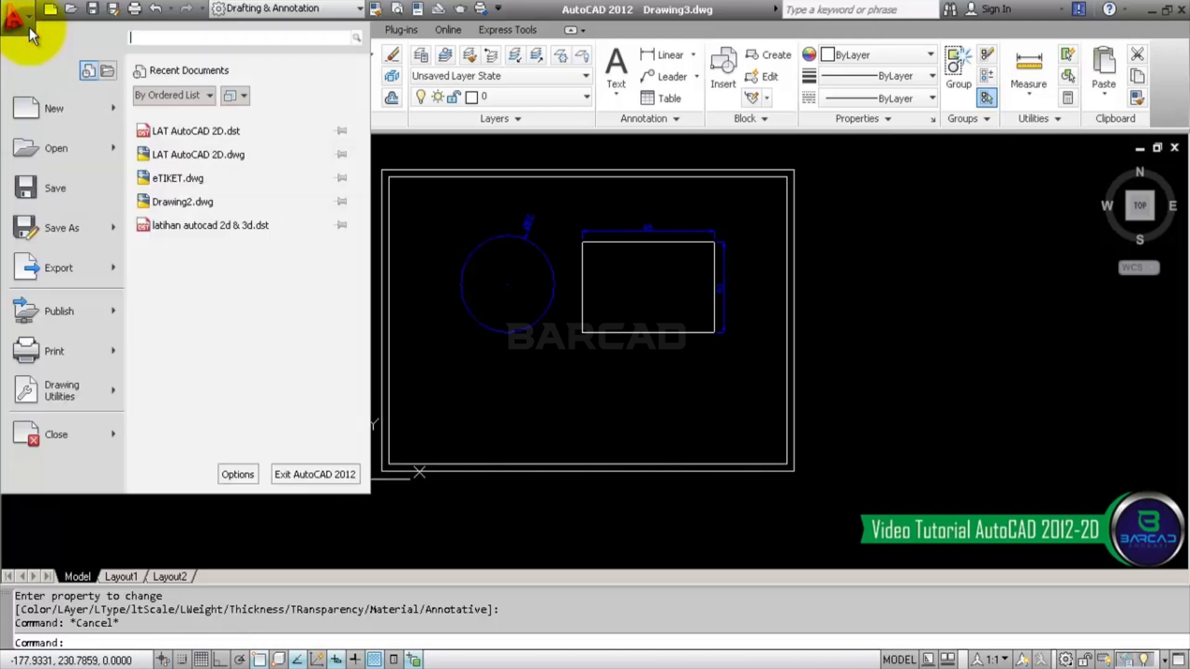
pyautogui.moveTo(83, 345)
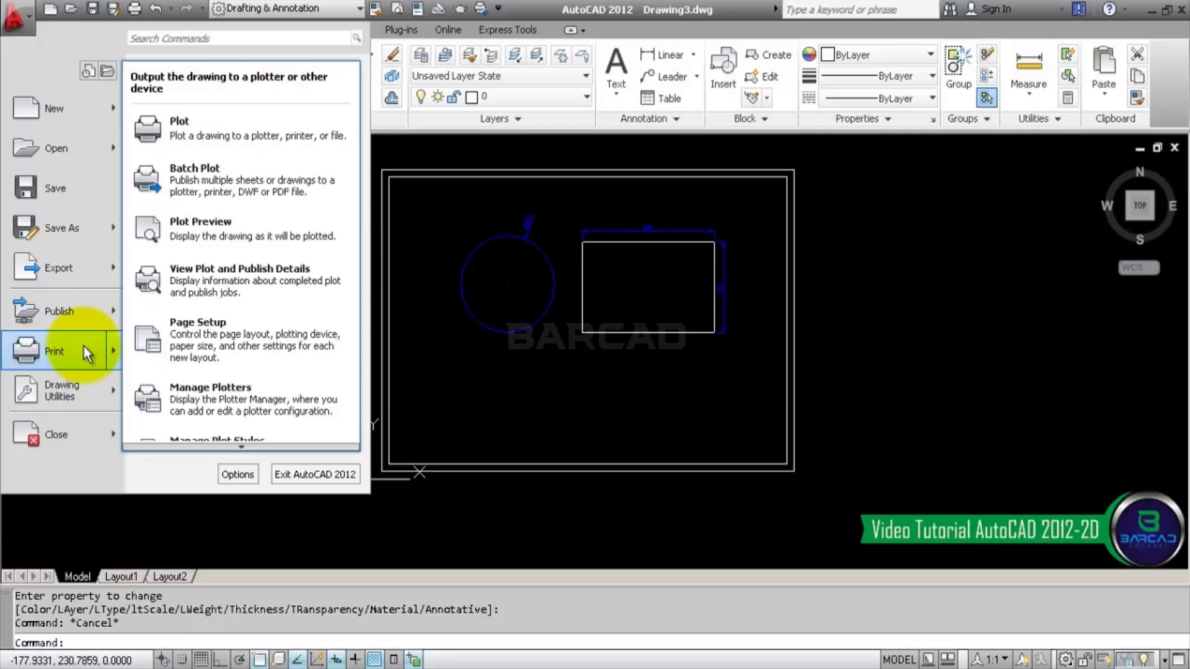
pyautogui.click(228, 348)
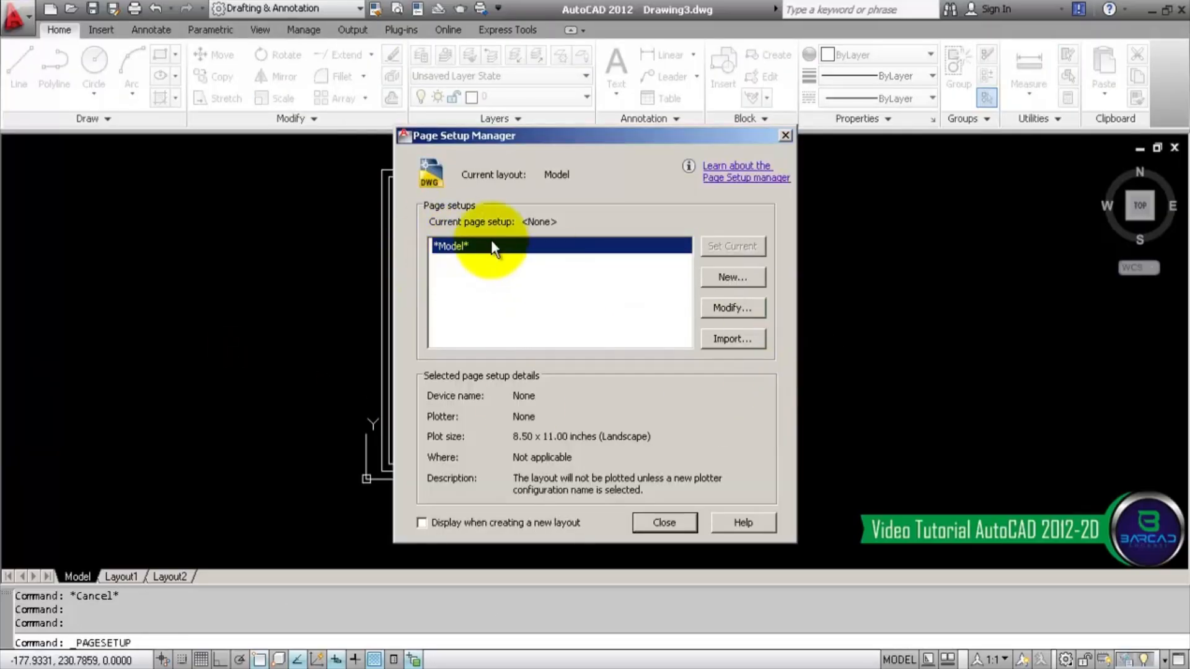
pyautogui.click(728, 306)
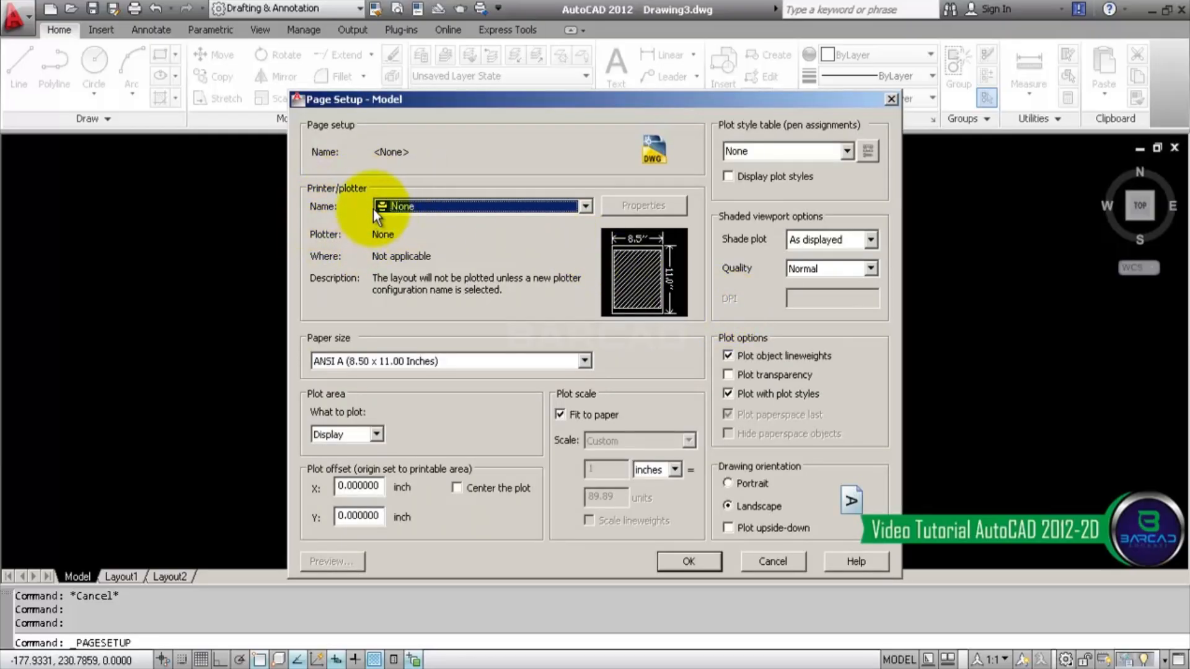
pyautogui.click(584, 206)
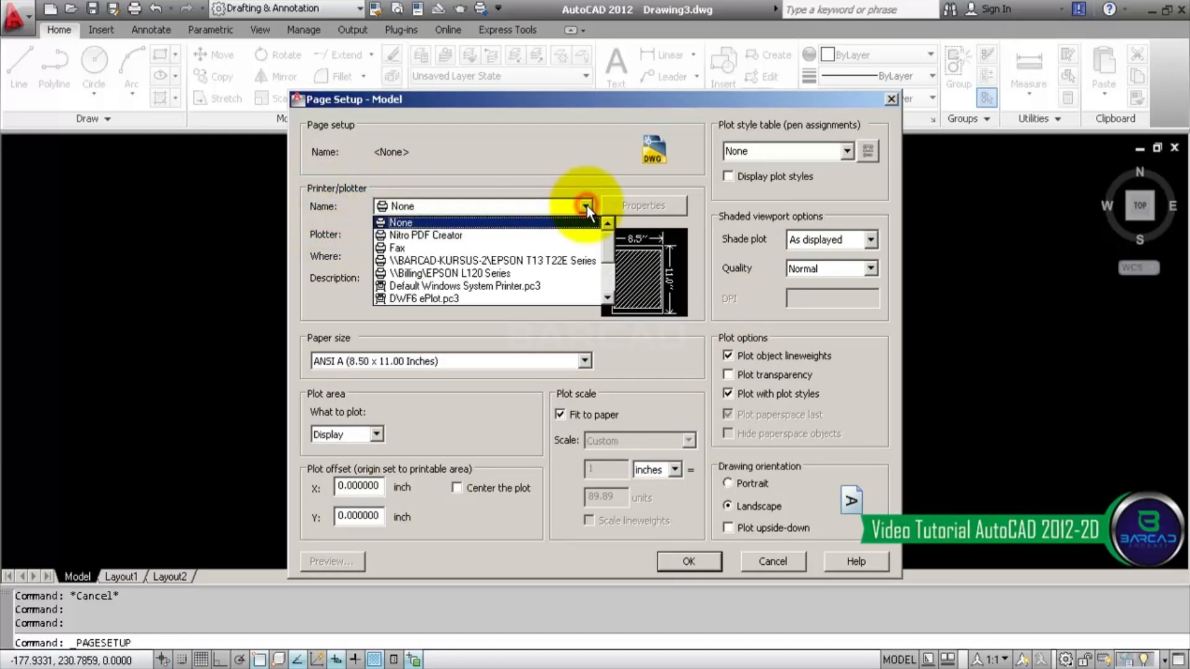
pyautogui.scroll(-2, 587, 207)
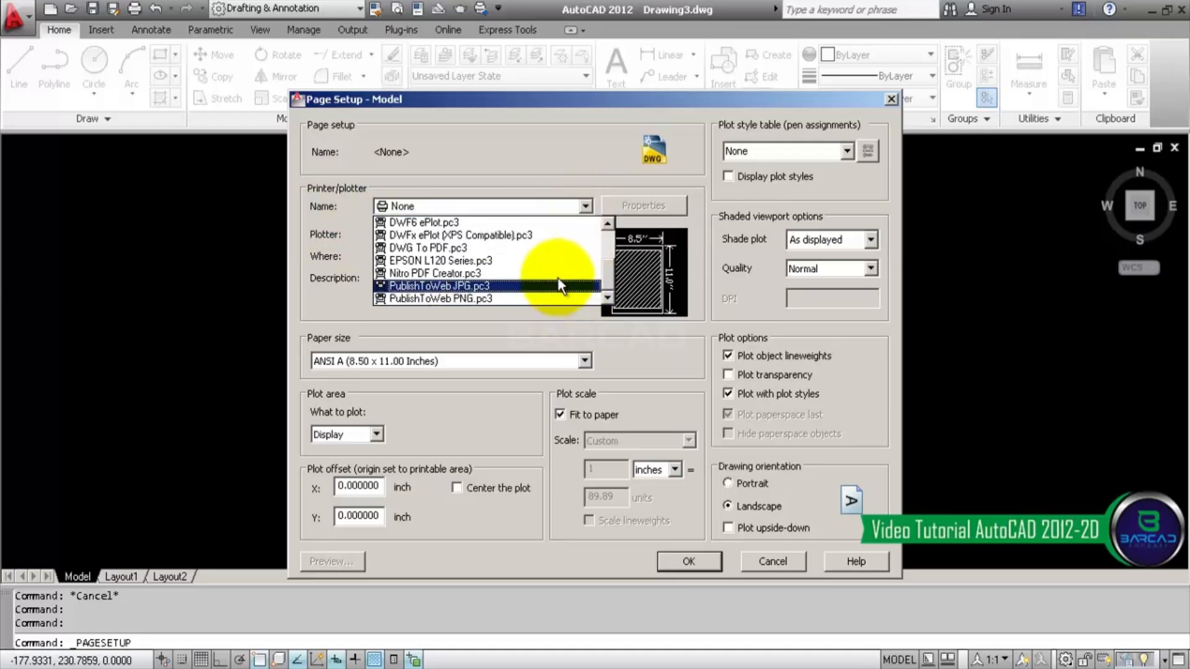
pyautogui.scroll(2, 558, 288)
pyautogui.scroll(-2, 561, 270)
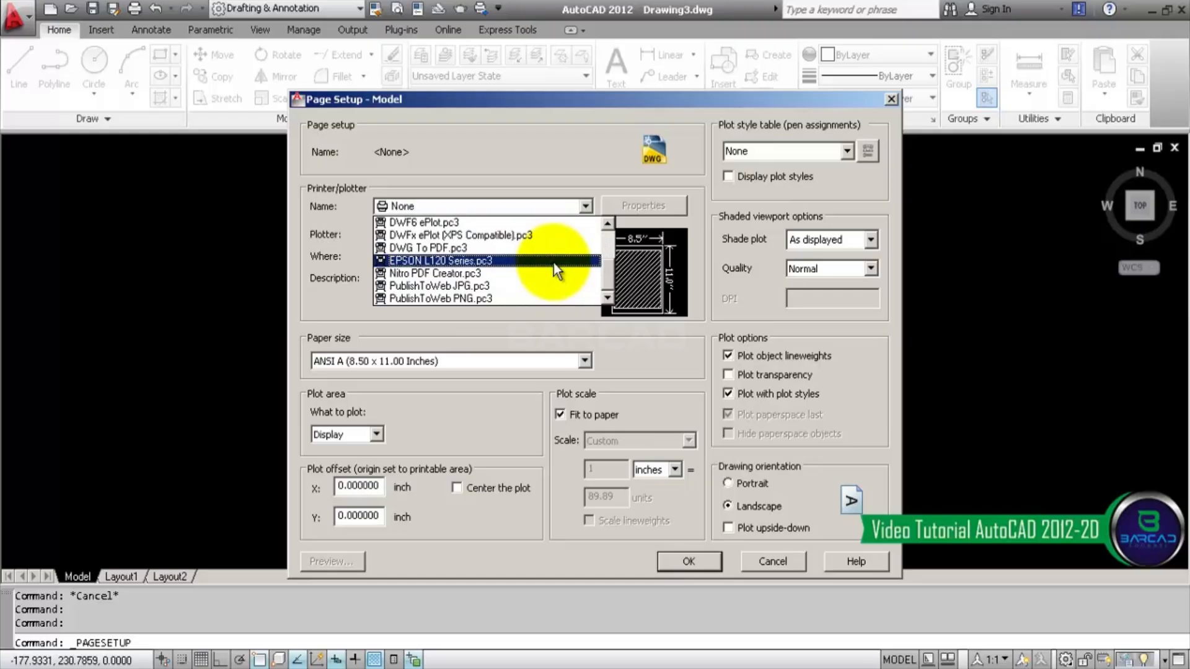
pyautogui.click(513, 261)
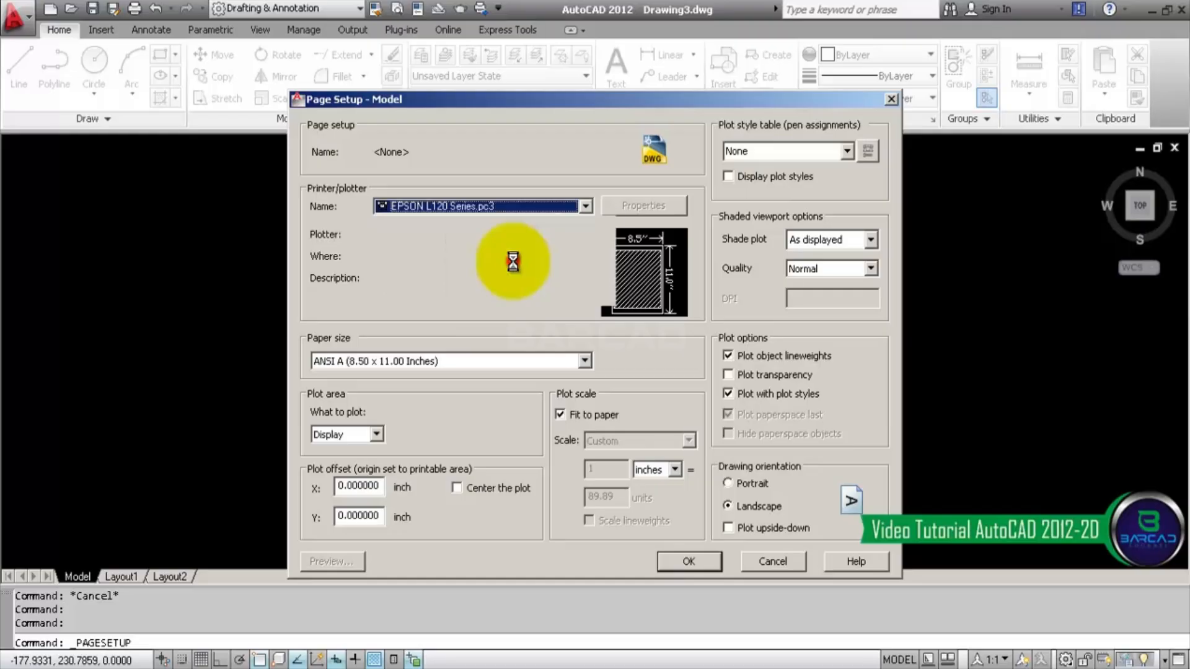
# - Set the paper size to A4 210 x 297 mm and centre the plot on the sheet
pyautogui.click(585, 362)
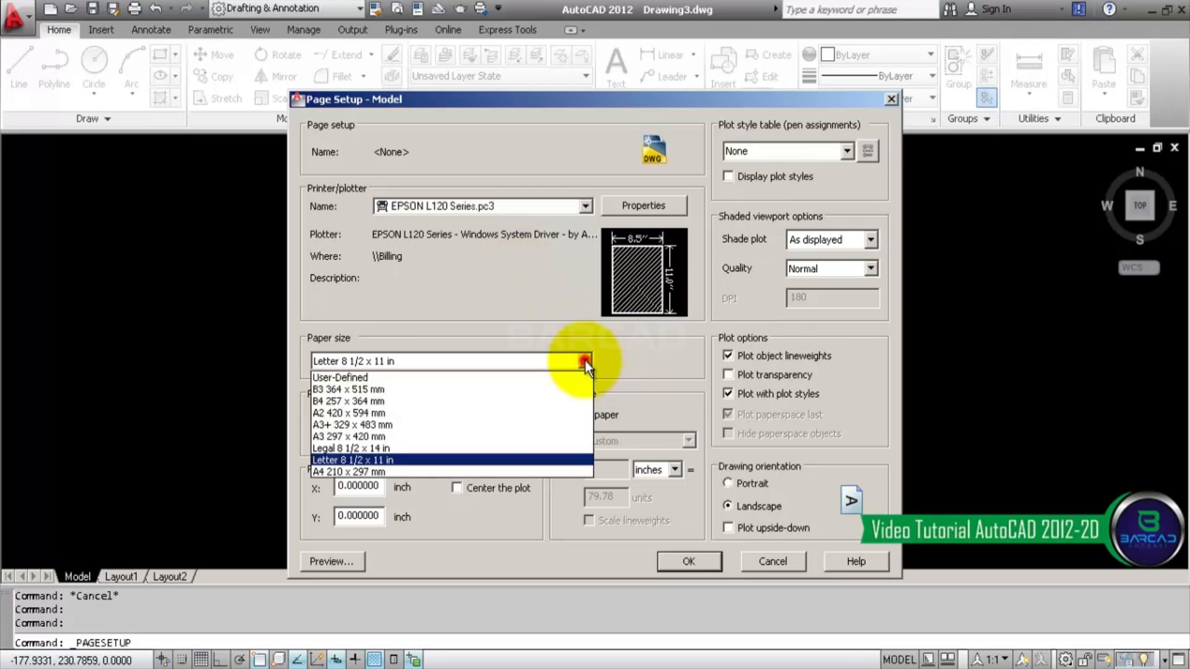
pyautogui.click(531, 472)
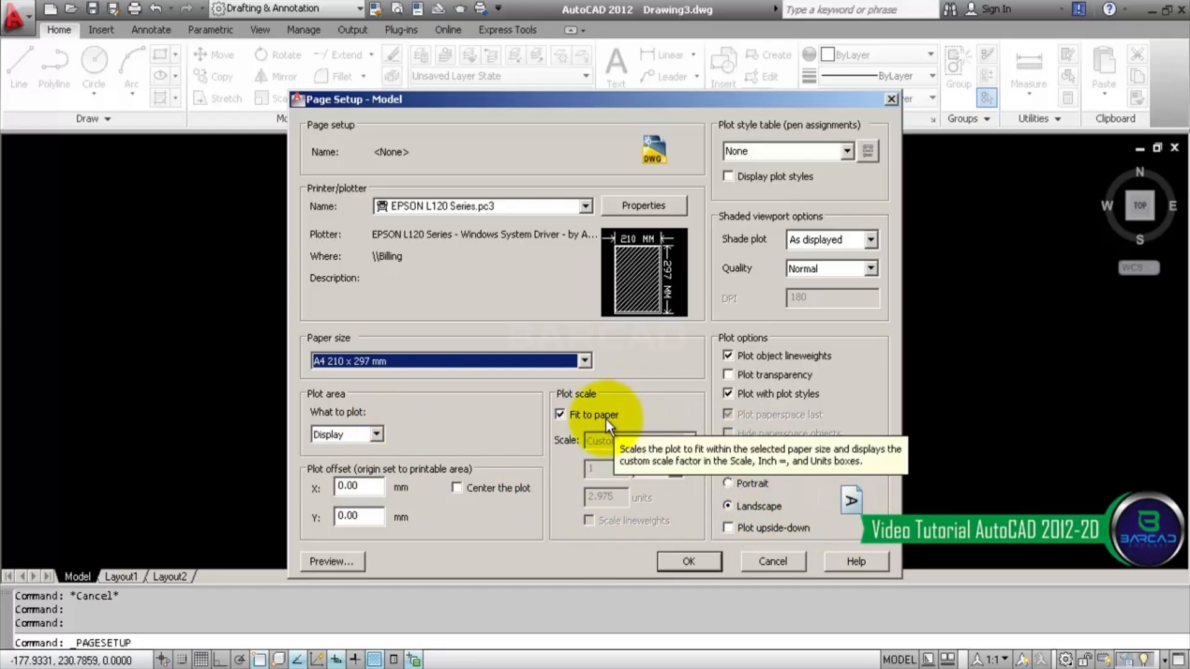
pyautogui.click(456, 488)
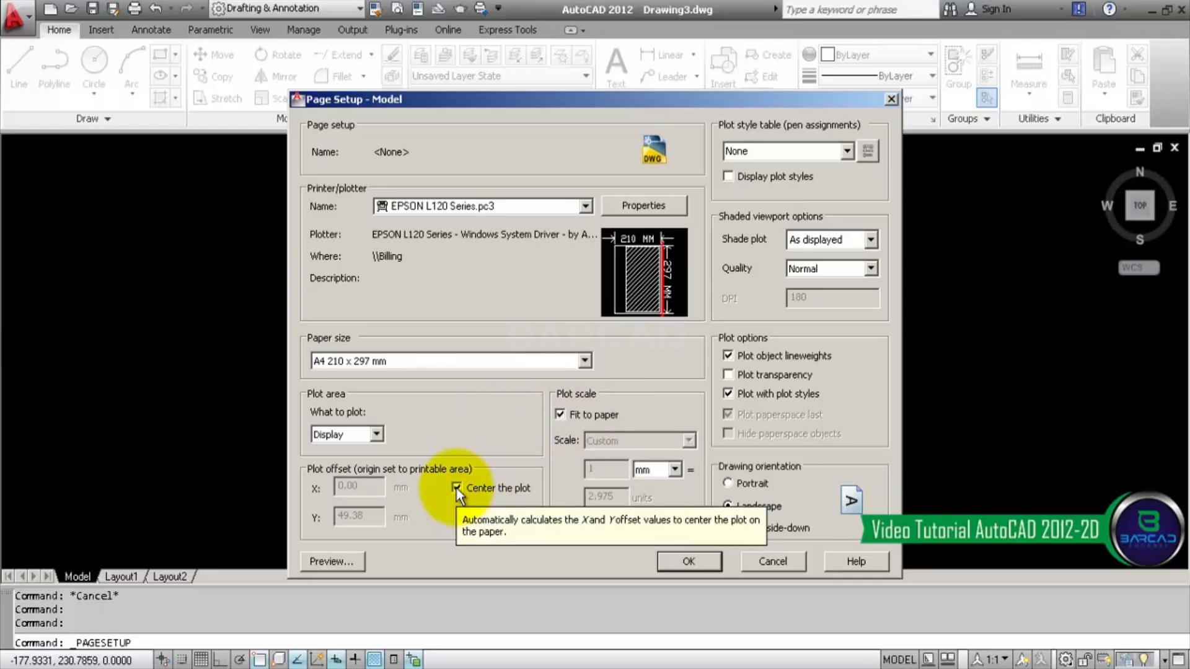
# - Set the plot area to a window spanning opposite corners of the inner sheet frame
pyautogui.click(376, 435)
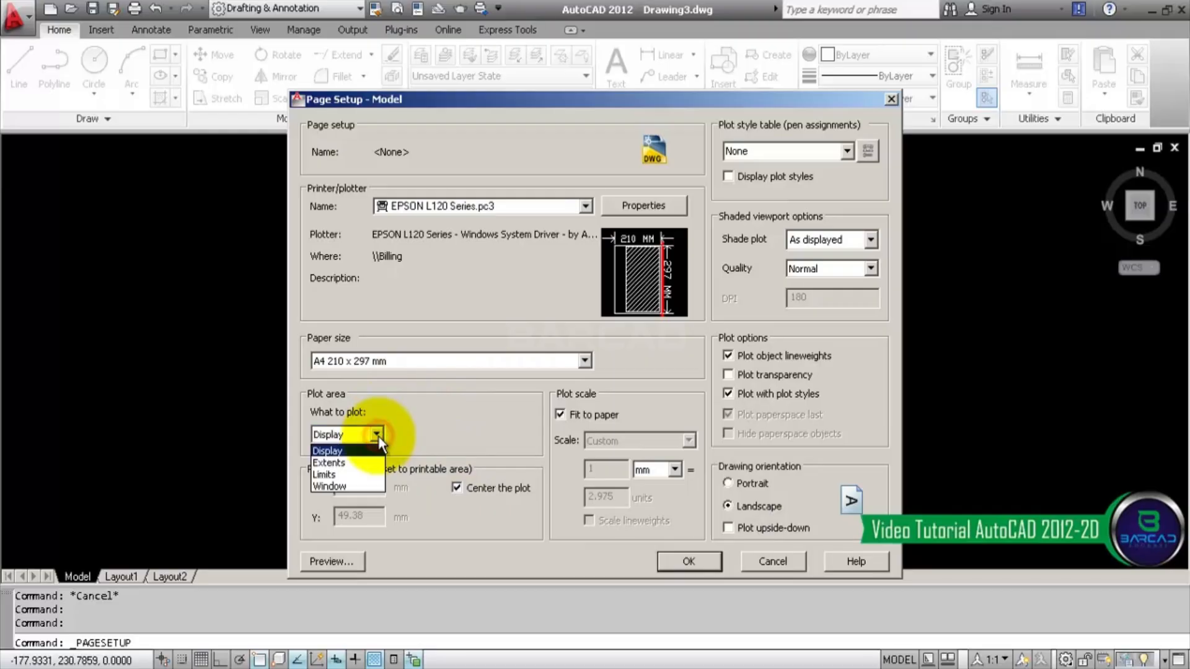
pyautogui.click(370, 484)
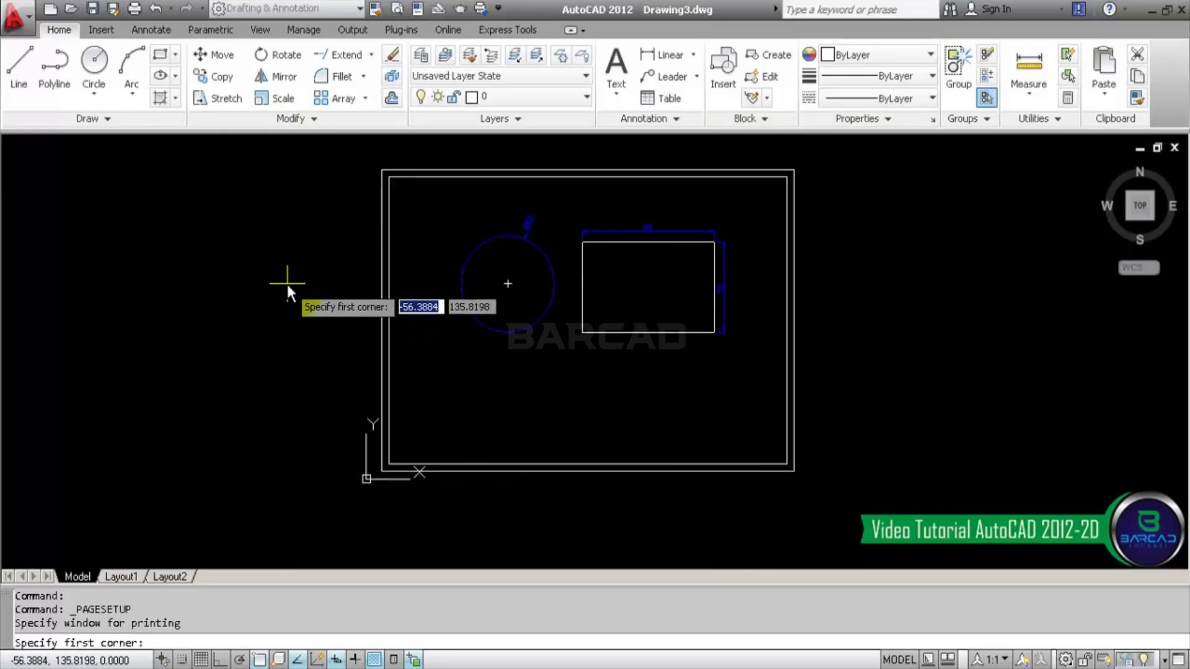
pyautogui.click(389, 176)
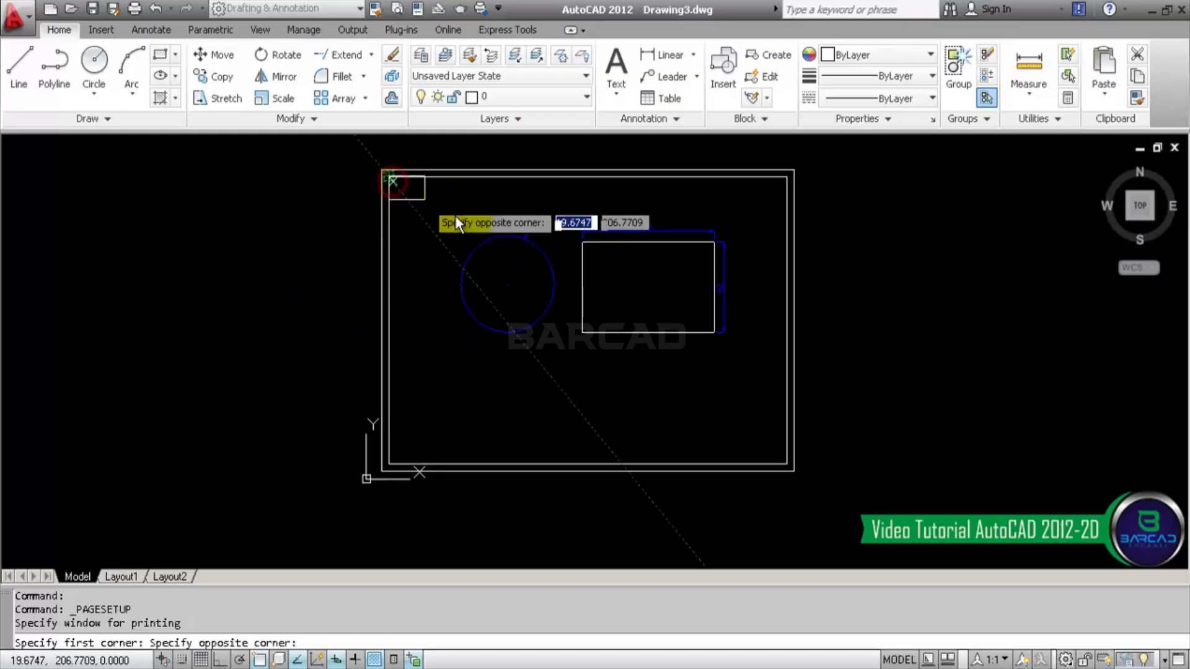
pyautogui.click(790, 460)
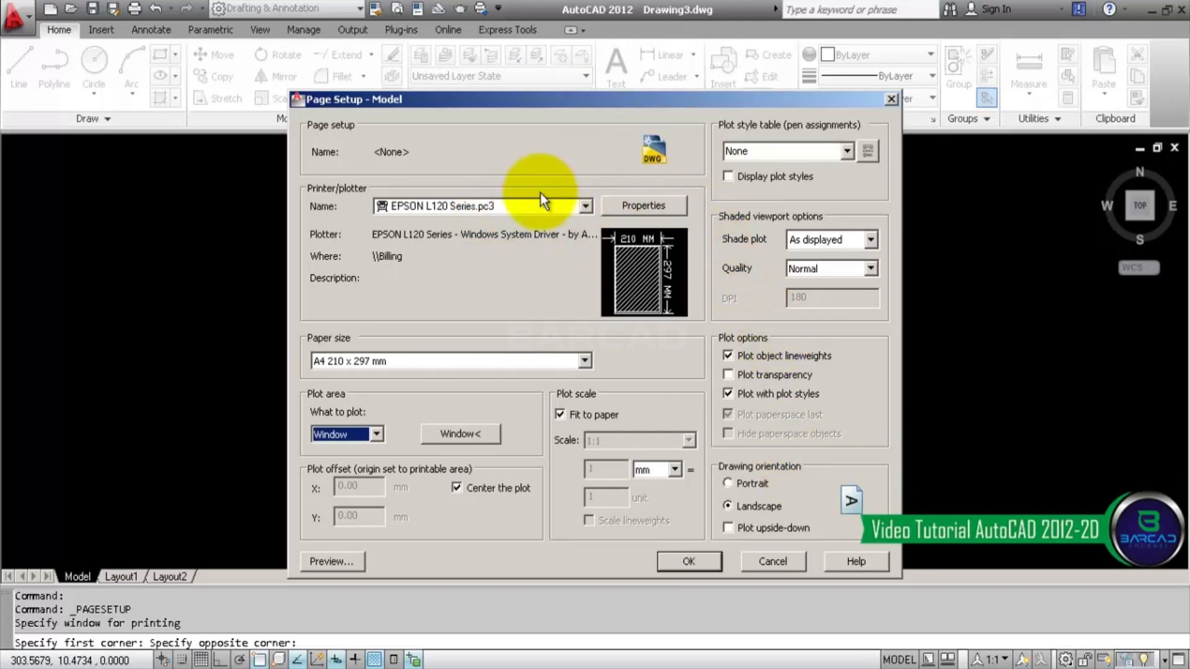
# - Modify the plotter's printable area for the standard A4 210 x 297 mm size, with all four margins at 5, and accept the plotter configuration
pyautogui.click(640, 207)
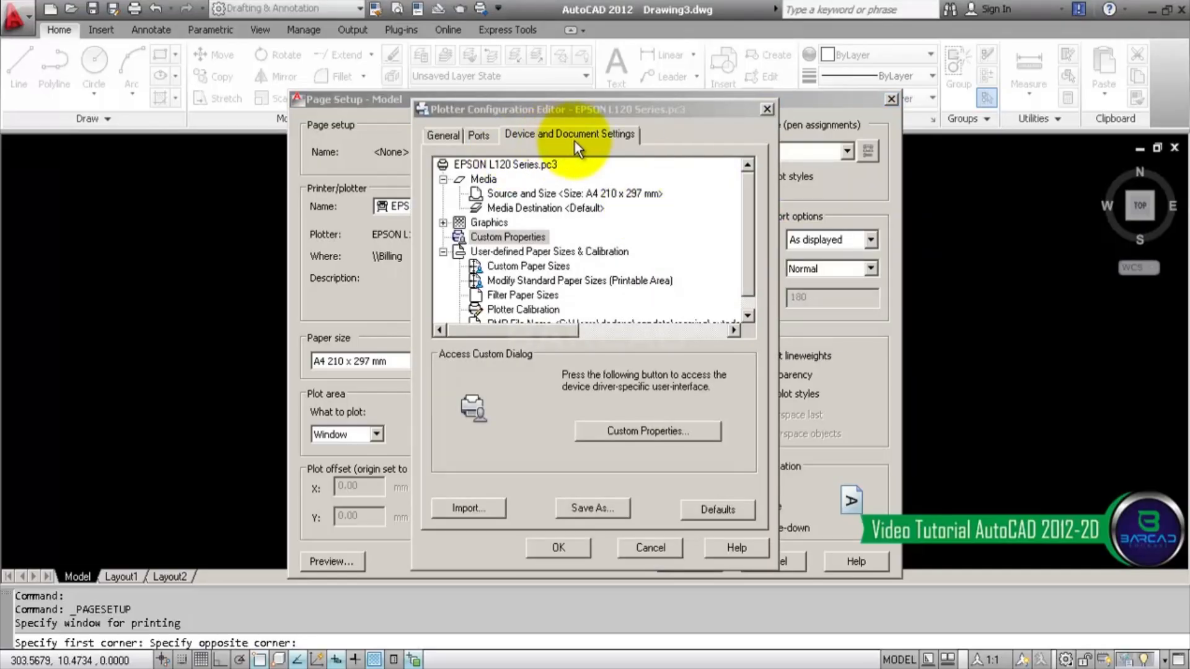
pyautogui.click(581, 283)
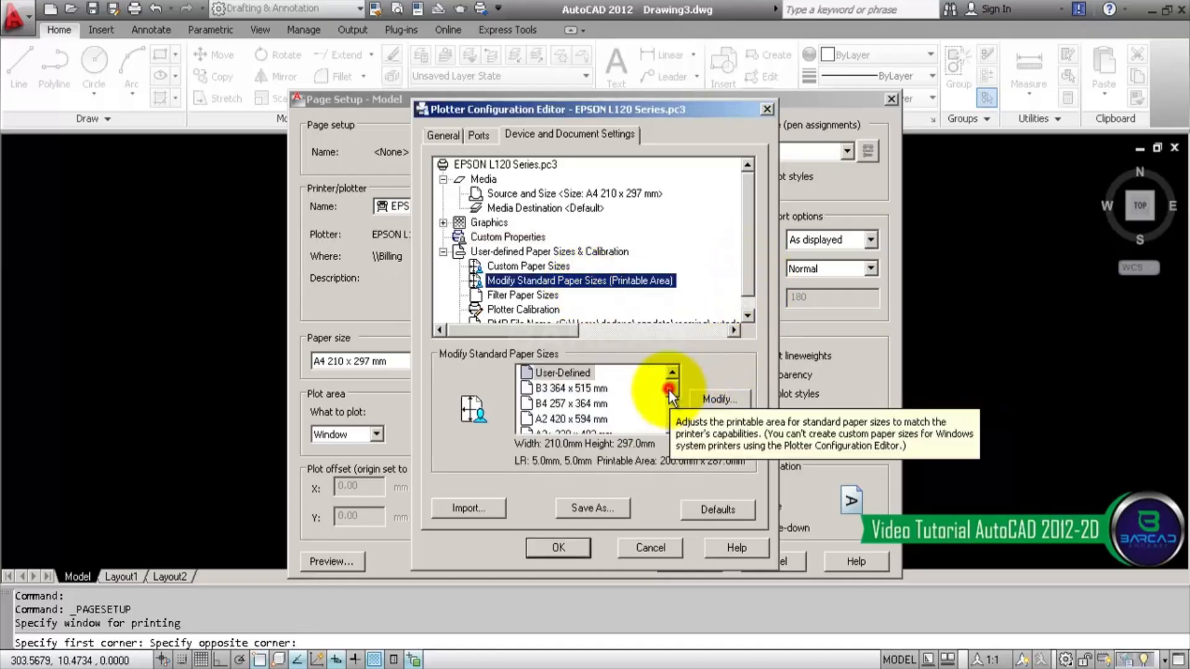
pyautogui.moveTo(668, 389); pyautogui.dragTo(669, 413)
pyautogui.click(581, 418)
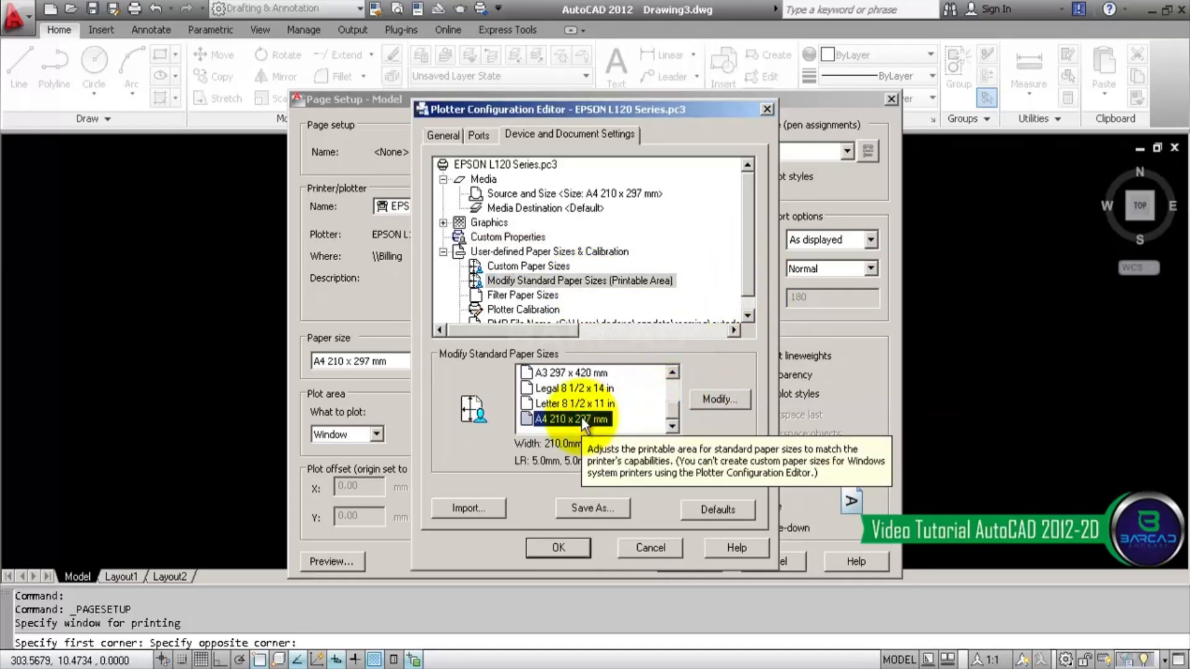
pyautogui.click(724, 400)
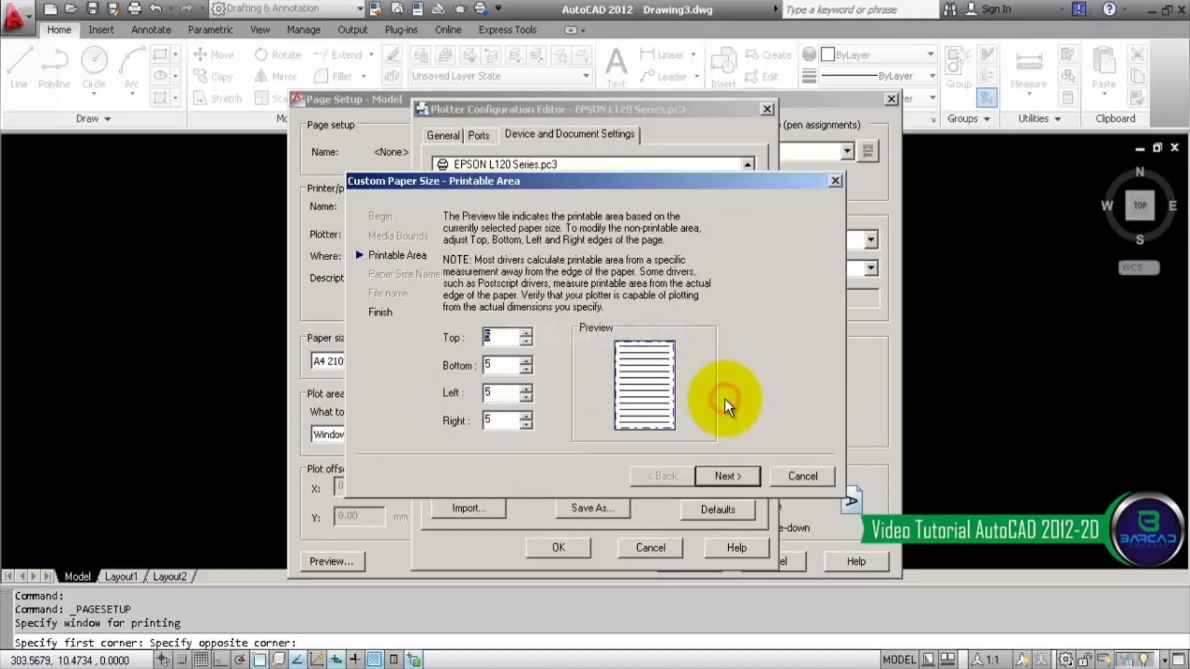
pyautogui.click(501, 335)
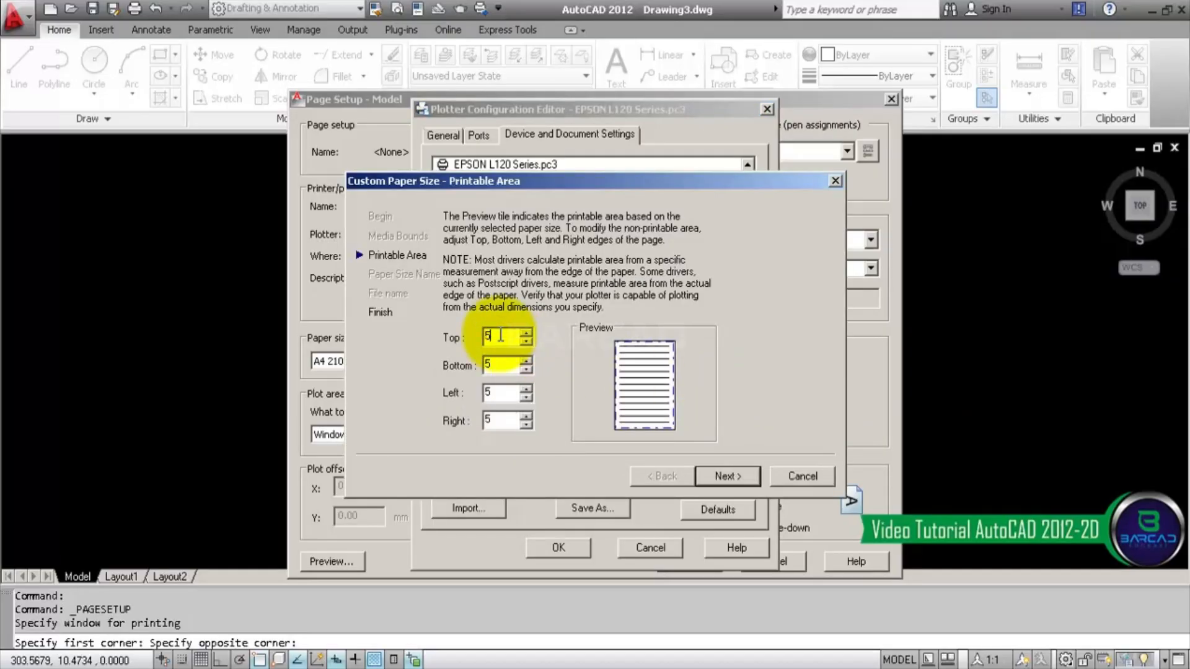
pyautogui.doubleClick(506, 425)
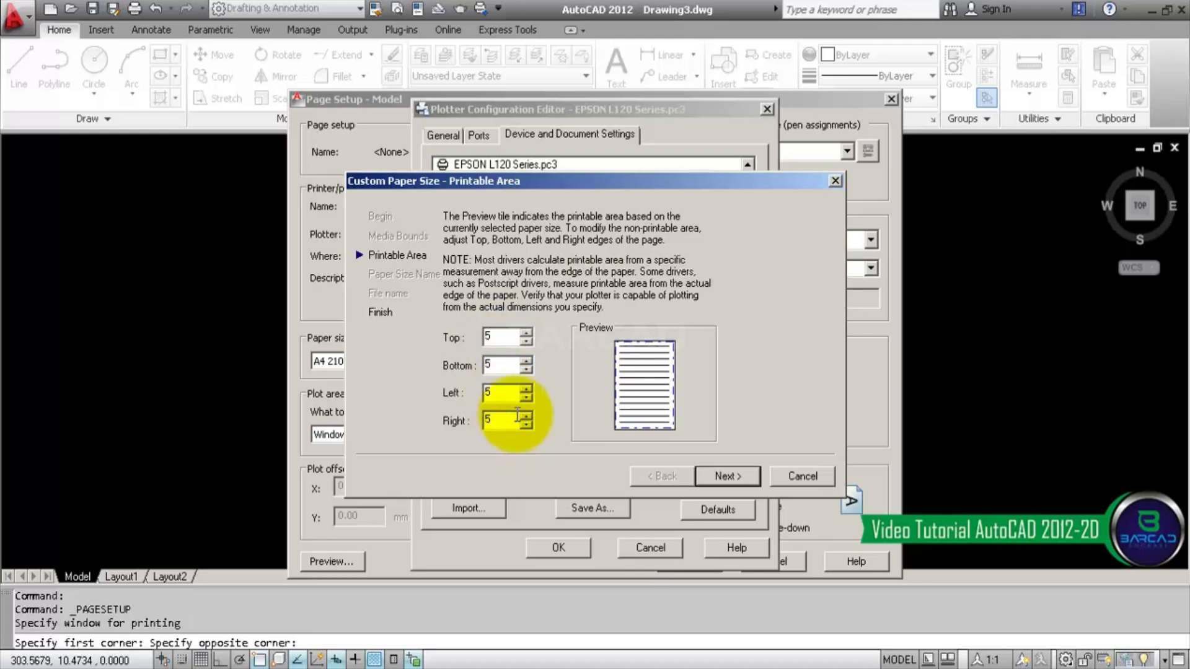
pyautogui.click(724, 476)
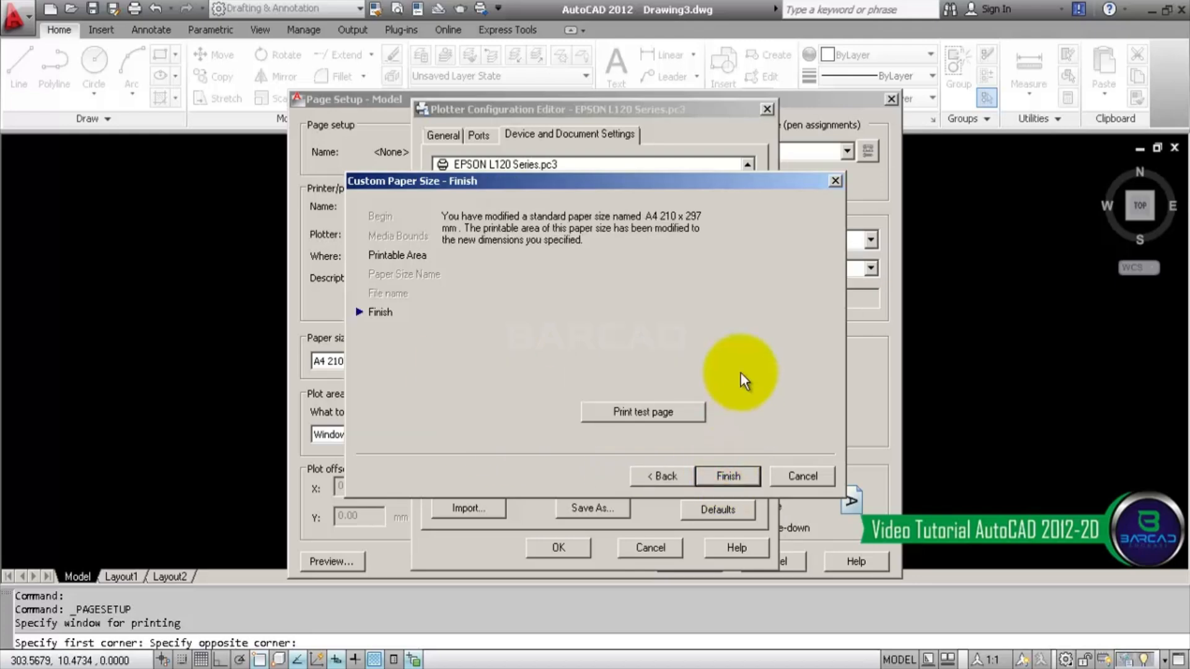
pyautogui.click(749, 478)
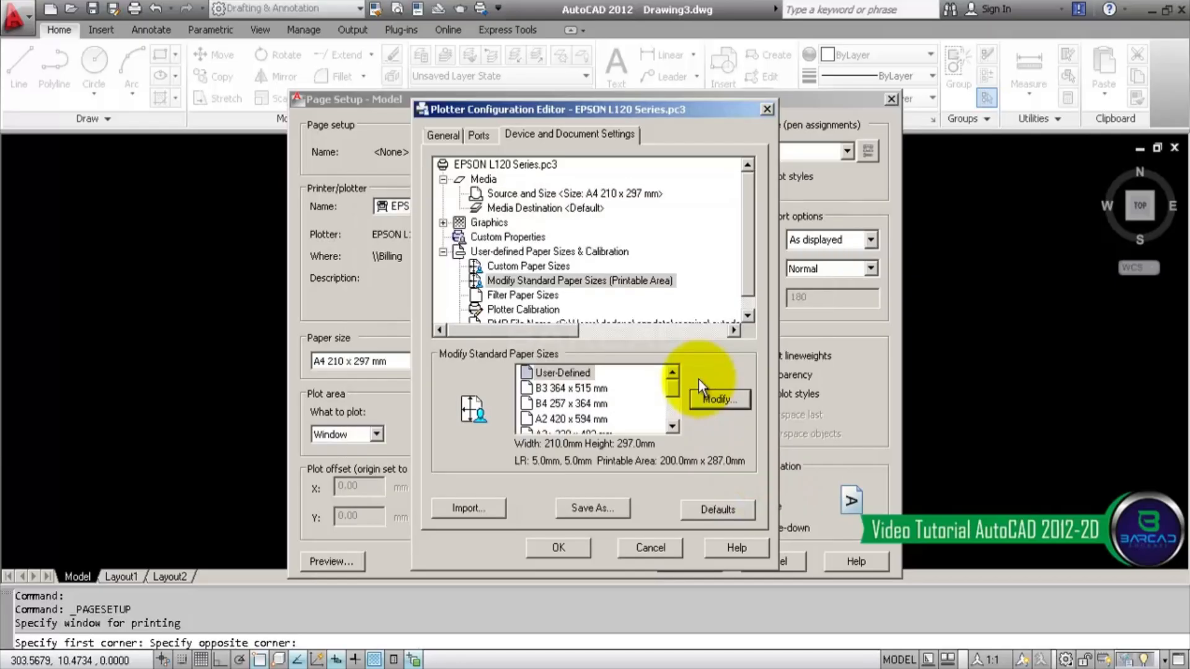
pyautogui.click(568, 548)
pyautogui.click(564, 403)
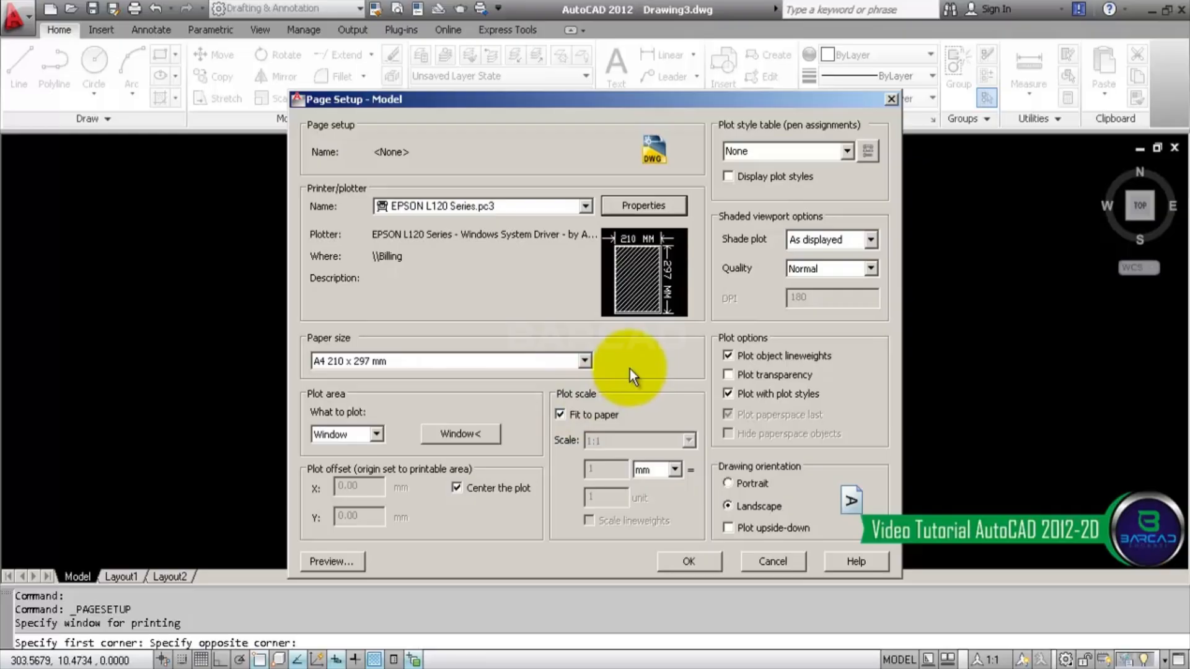
# - Assign the acad.ctb plot style table to all layouts and keep the shaded viewport quality at Normal
pyautogui.click(847, 151)
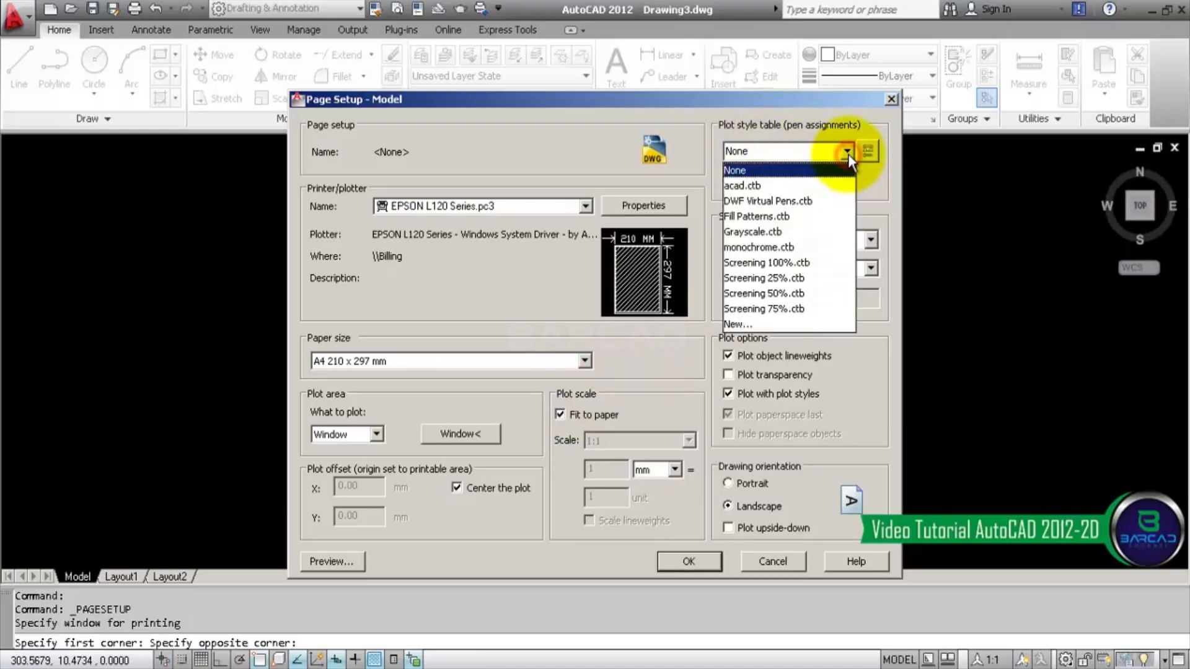
pyautogui.click(826, 185)
pyautogui.click(623, 381)
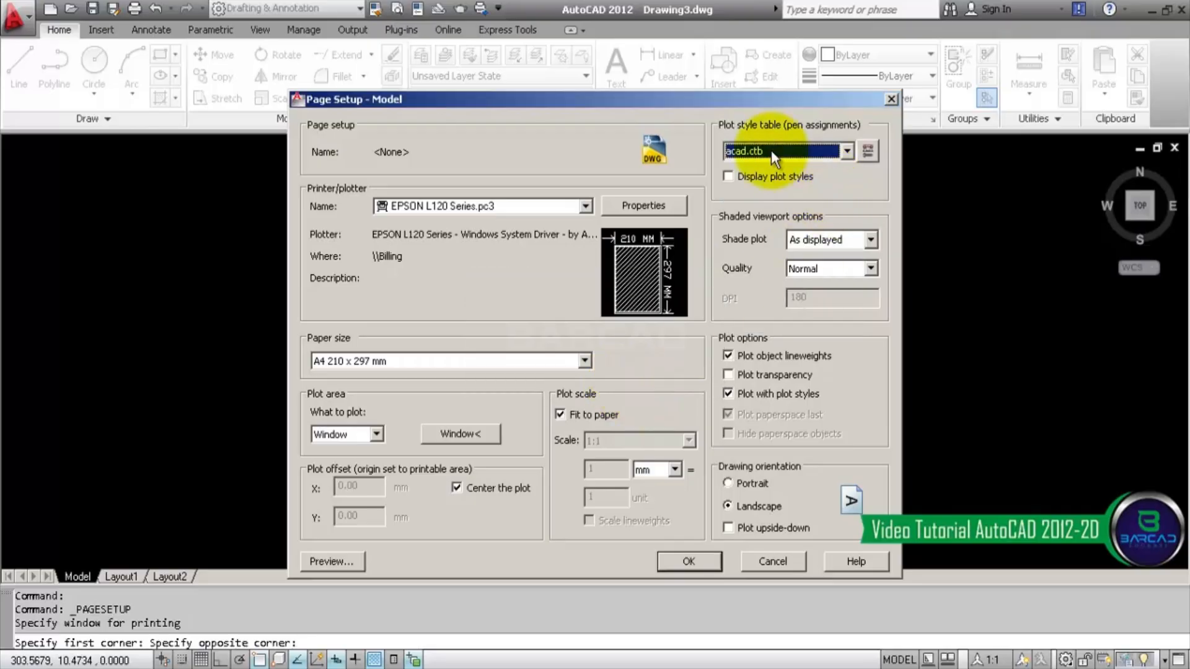
pyautogui.click(812, 150)
pyautogui.click(818, 181)
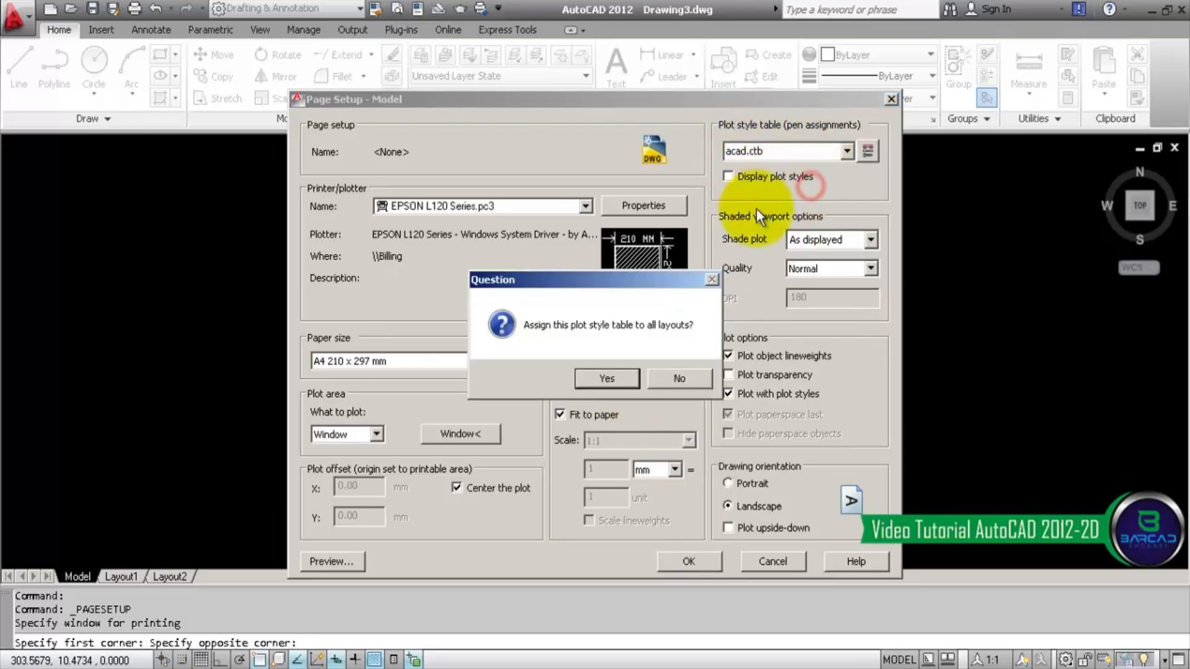
pyautogui.click(613, 380)
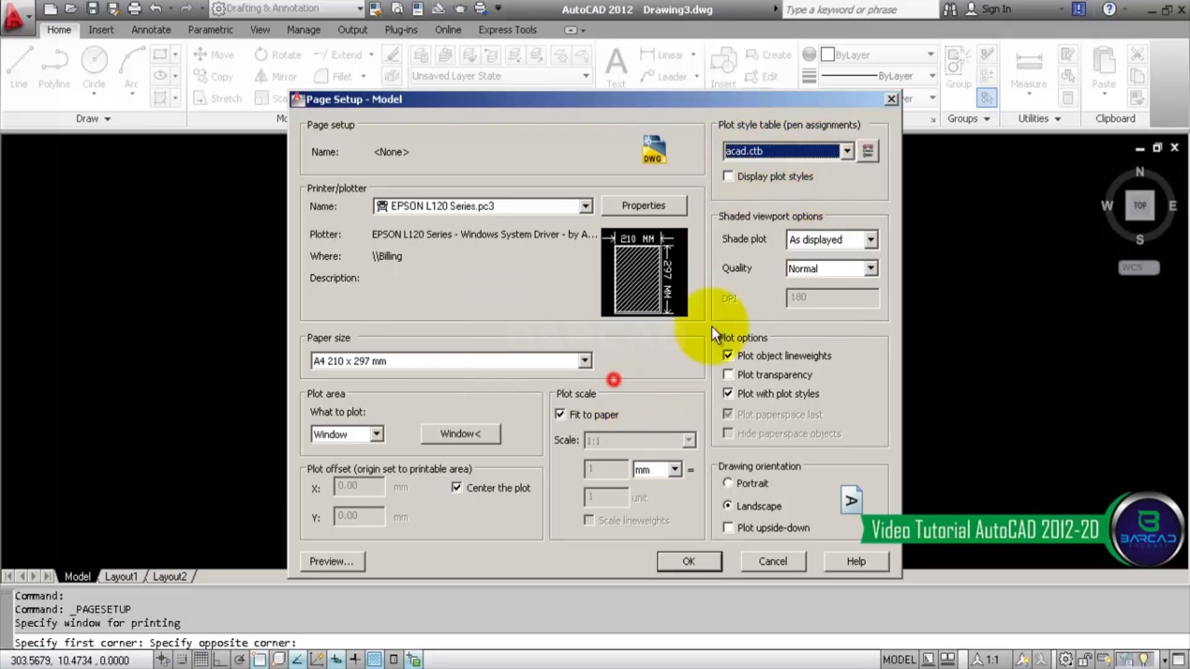
pyautogui.click(845, 152)
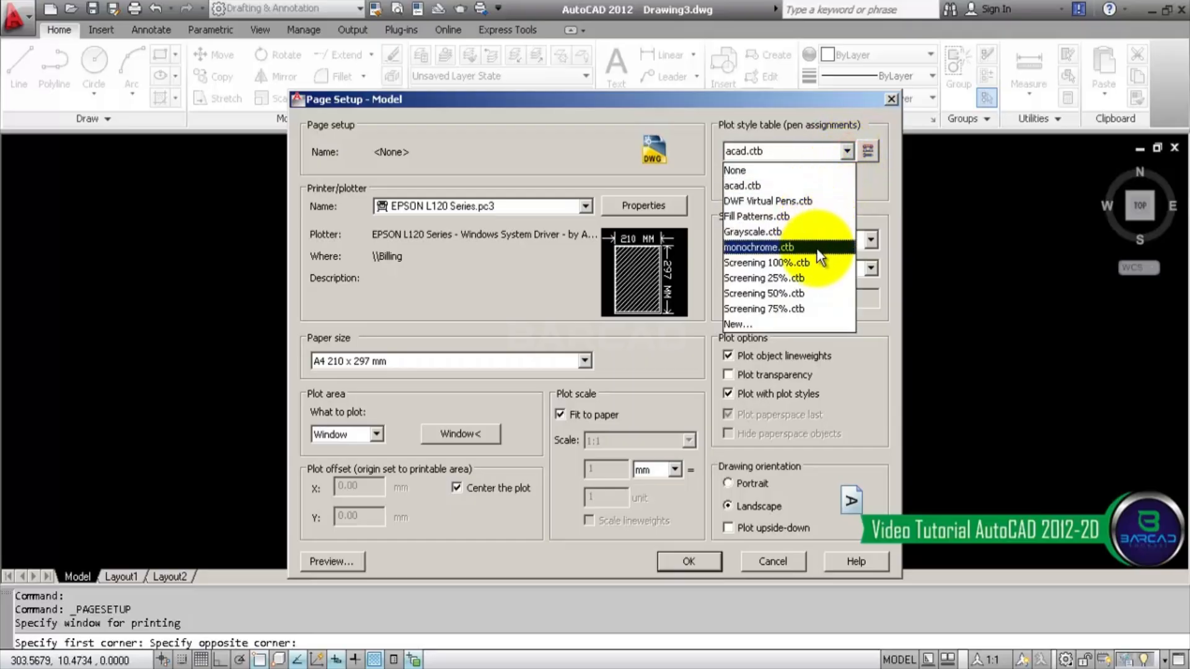
pyautogui.click(805, 187)
pyautogui.click(625, 376)
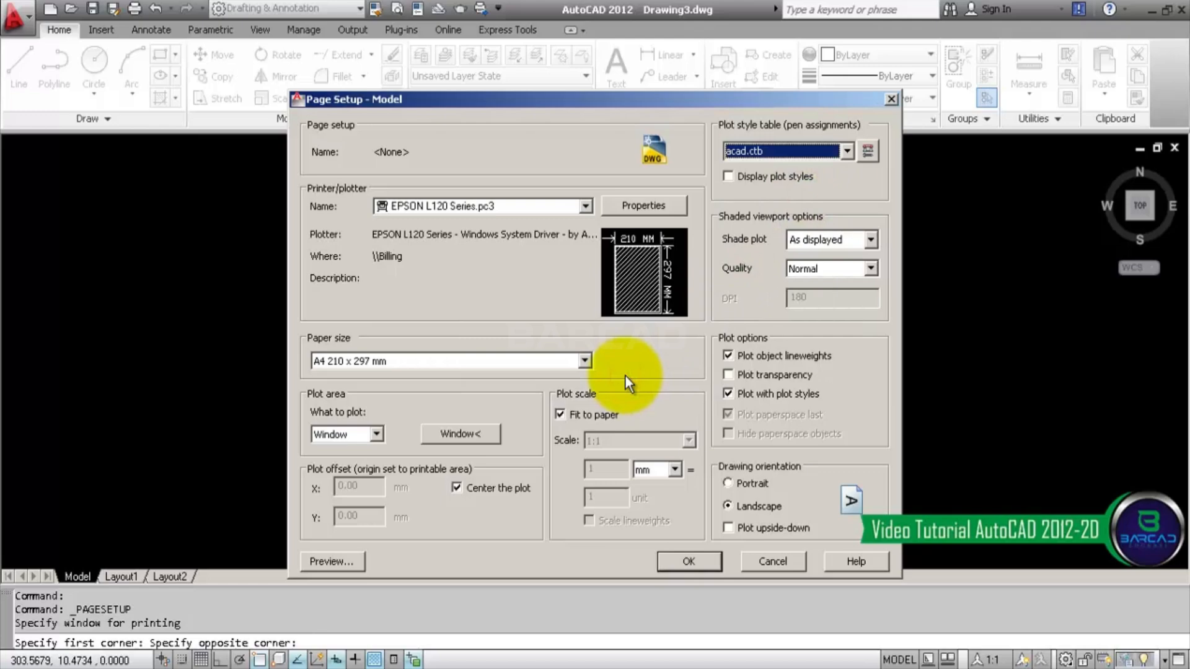
pyautogui.click(871, 268)
pyautogui.click(873, 270)
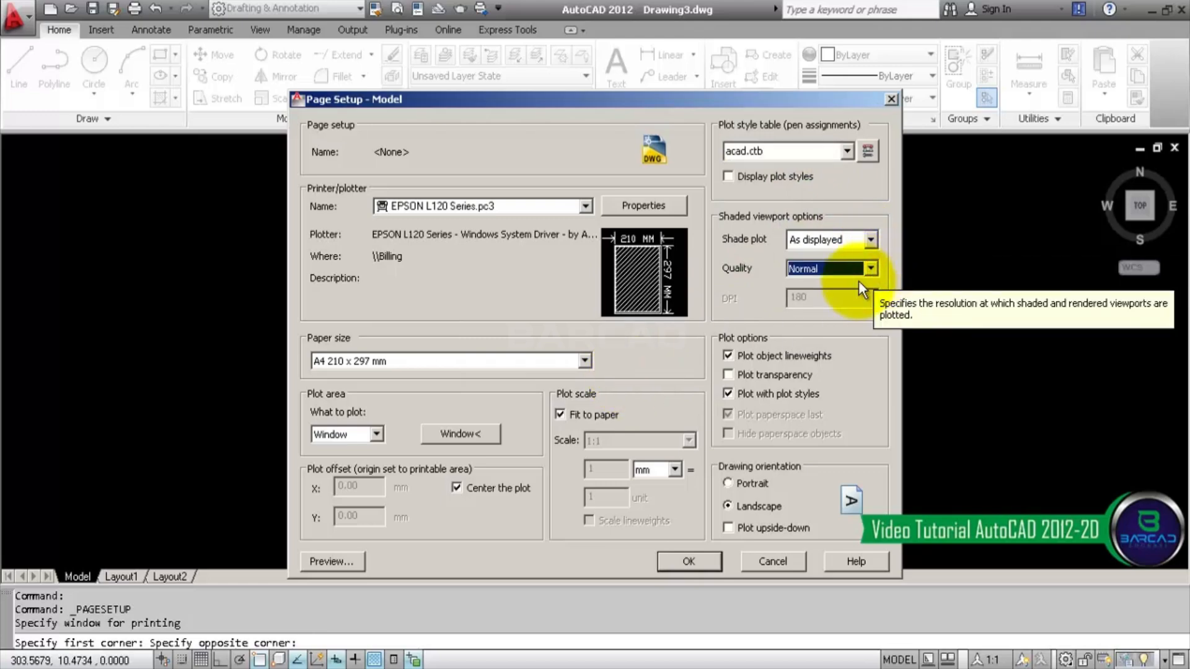
# - Preview the plot, then accept the page setup and close the Page Setup Manager
pyautogui.click(334, 561)
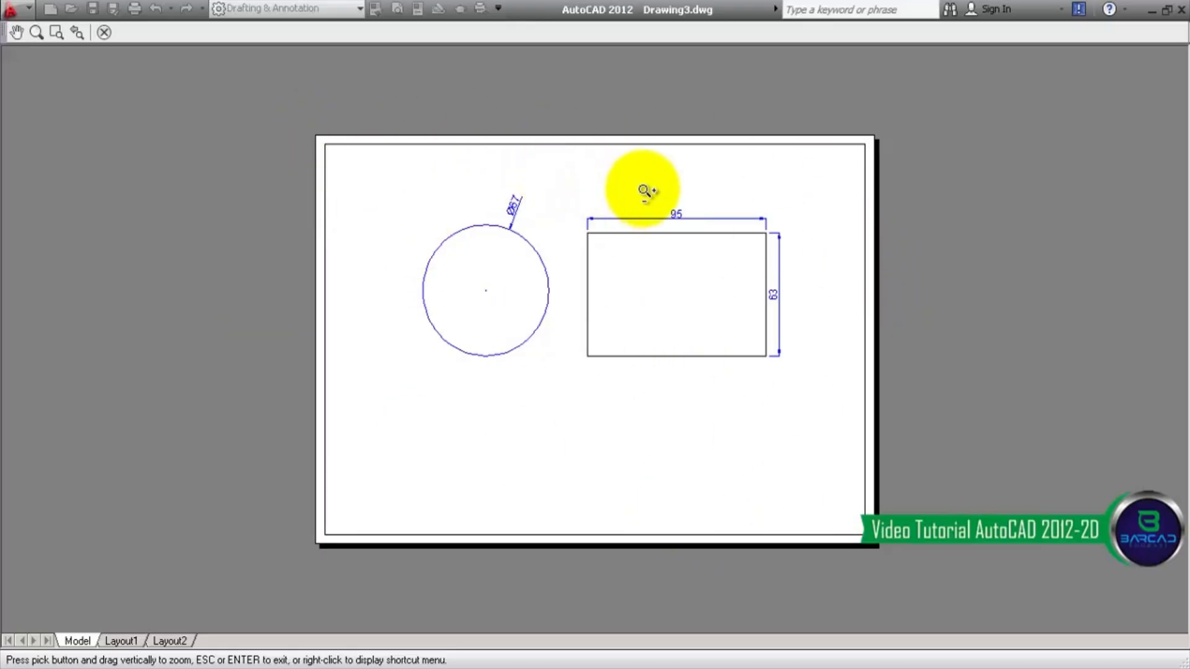
pyautogui.click(104, 32)
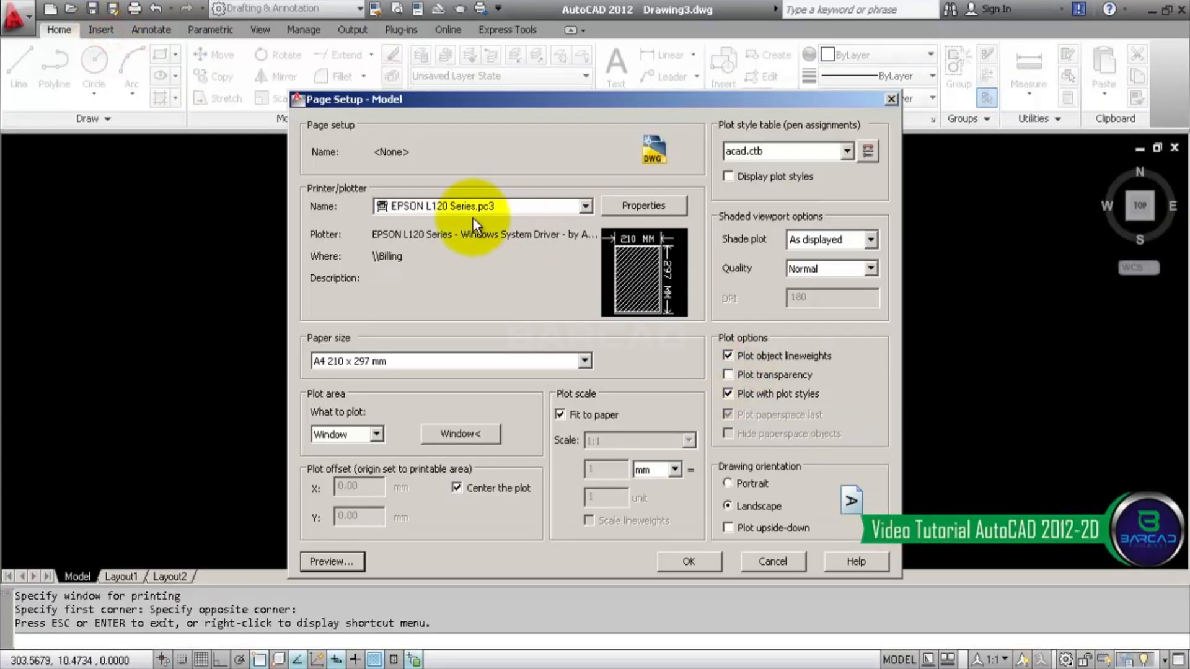
pyautogui.click(701, 564)
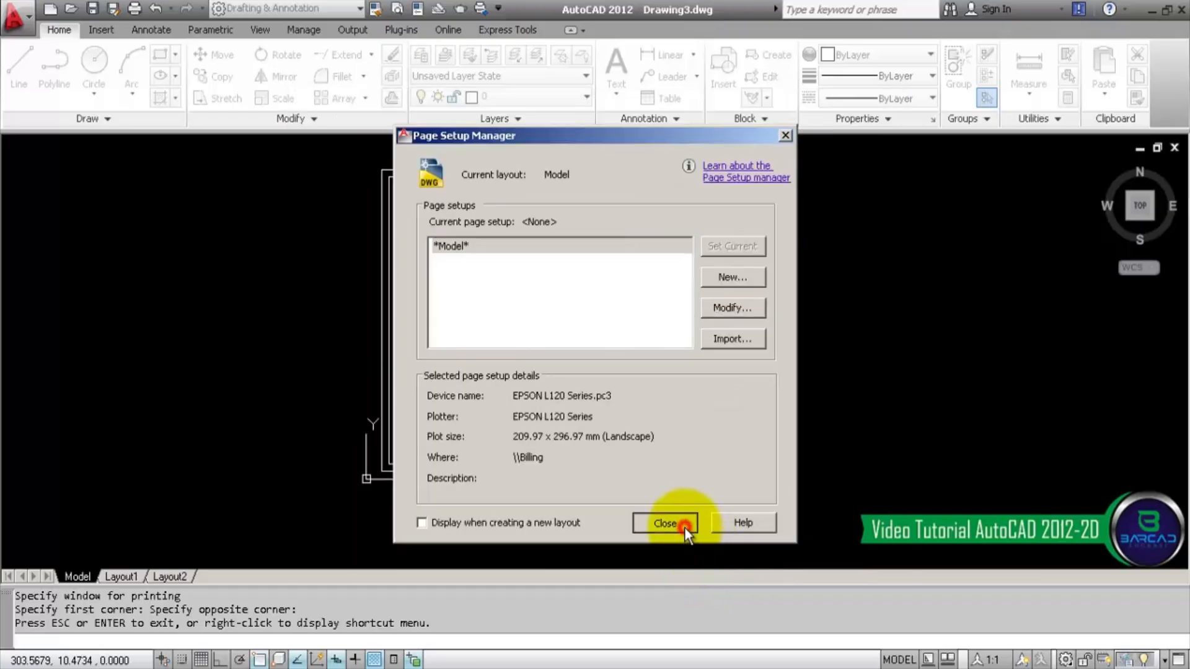
pyautogui.click(684, 527)
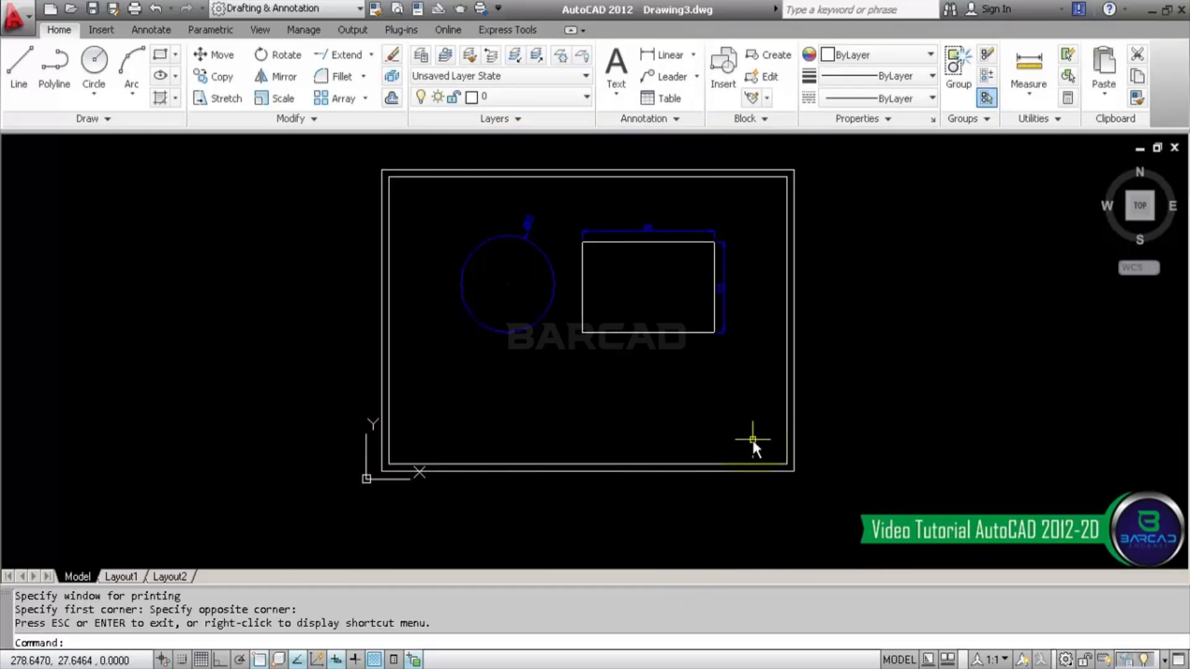
# - Switch from model space to the Layout1 paper space layout
pyautogui.press('Escape')
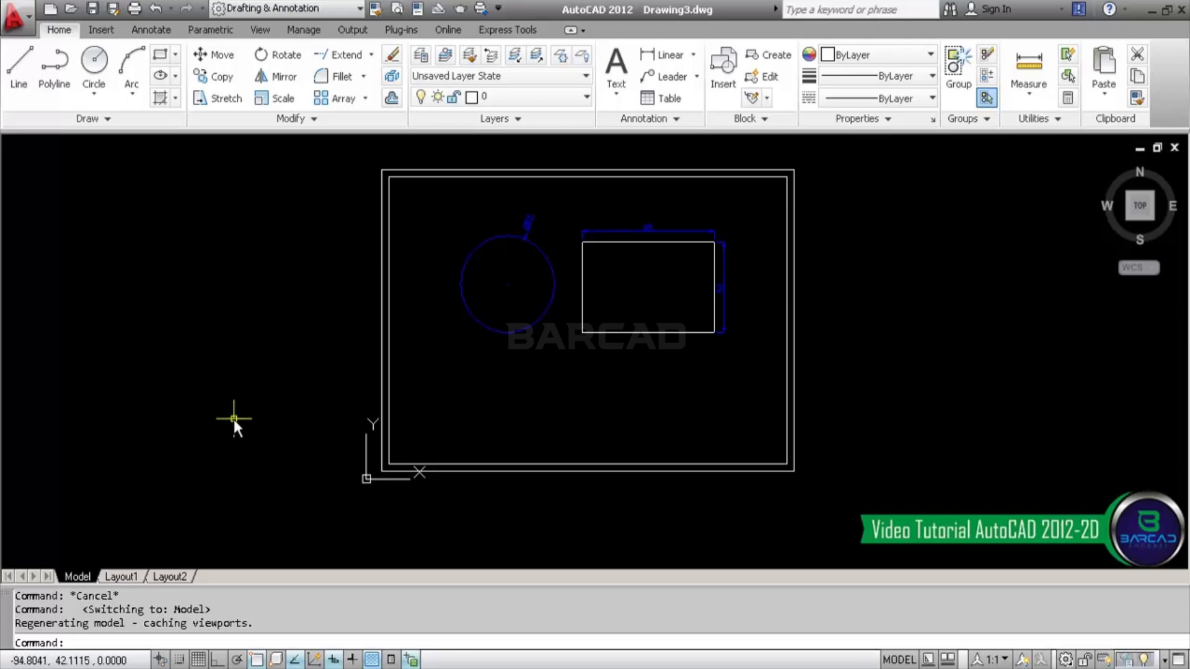
pyautogui.click(119, 566)
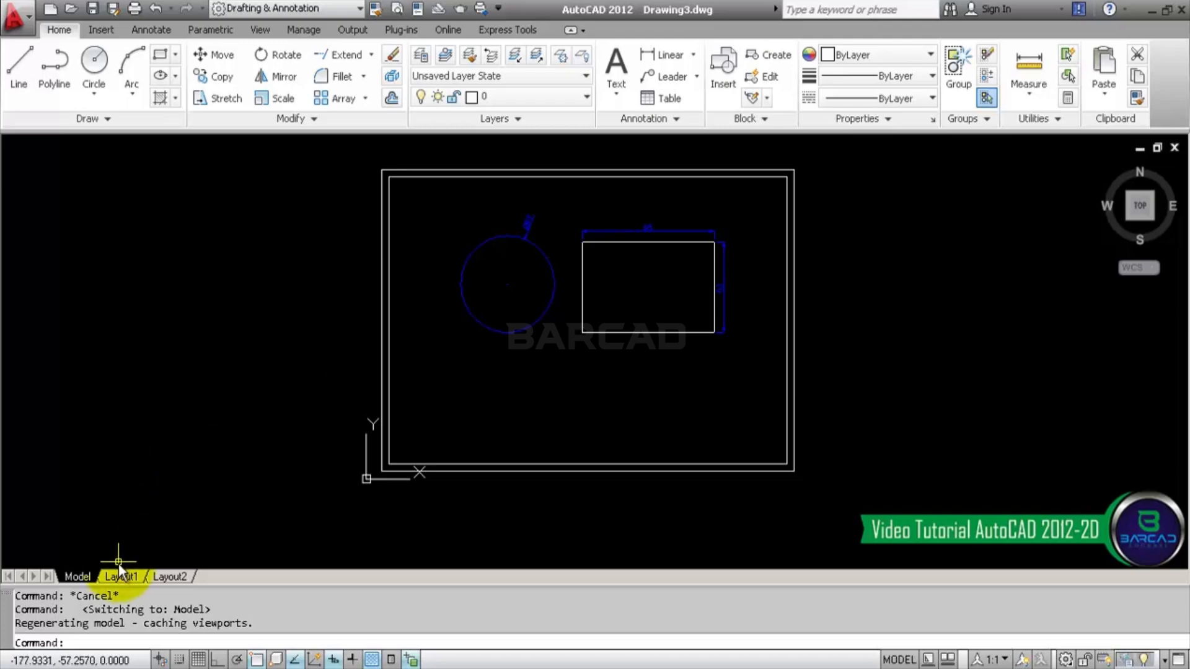
pyautogui.click(121, 578)
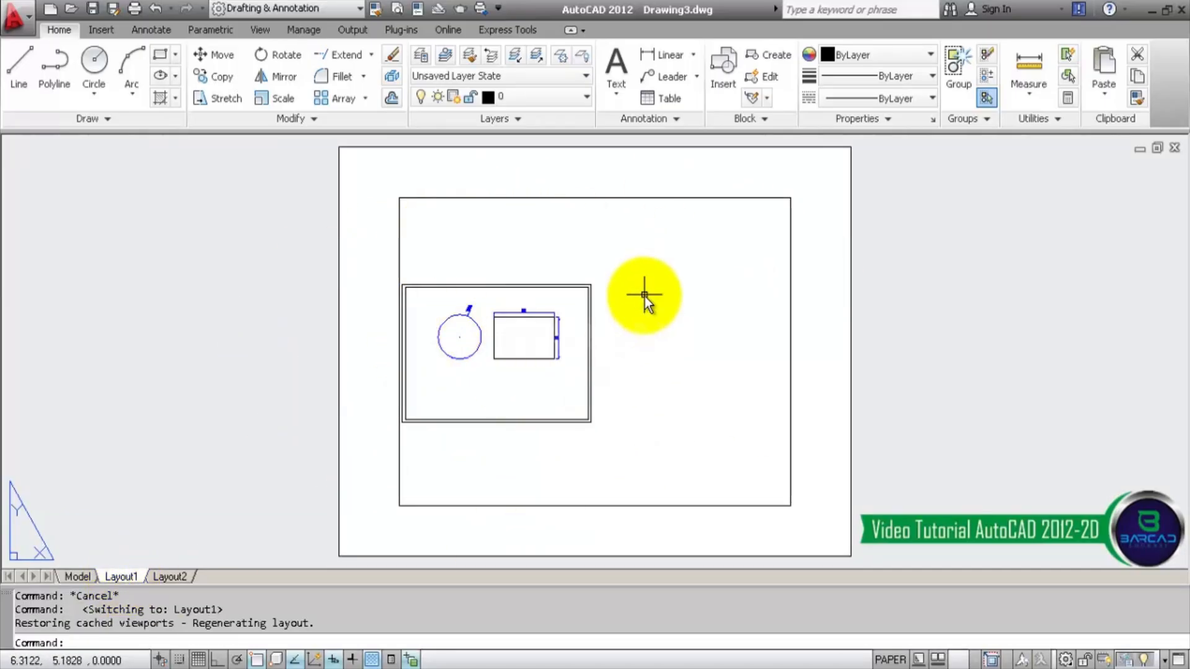
pyautogui.click(689, 182)
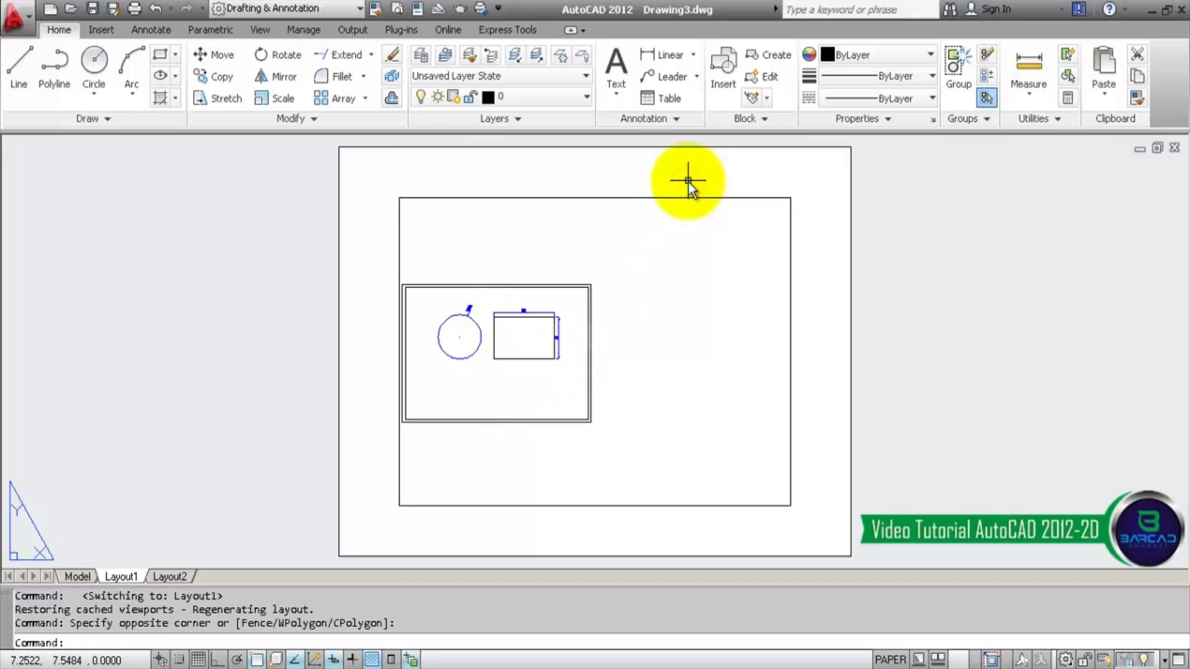
# - Activate the Layout1 viewport, enlarge and centre the drawing inside it, and return to paper space
pyautogui.doubleClick(663, 287)
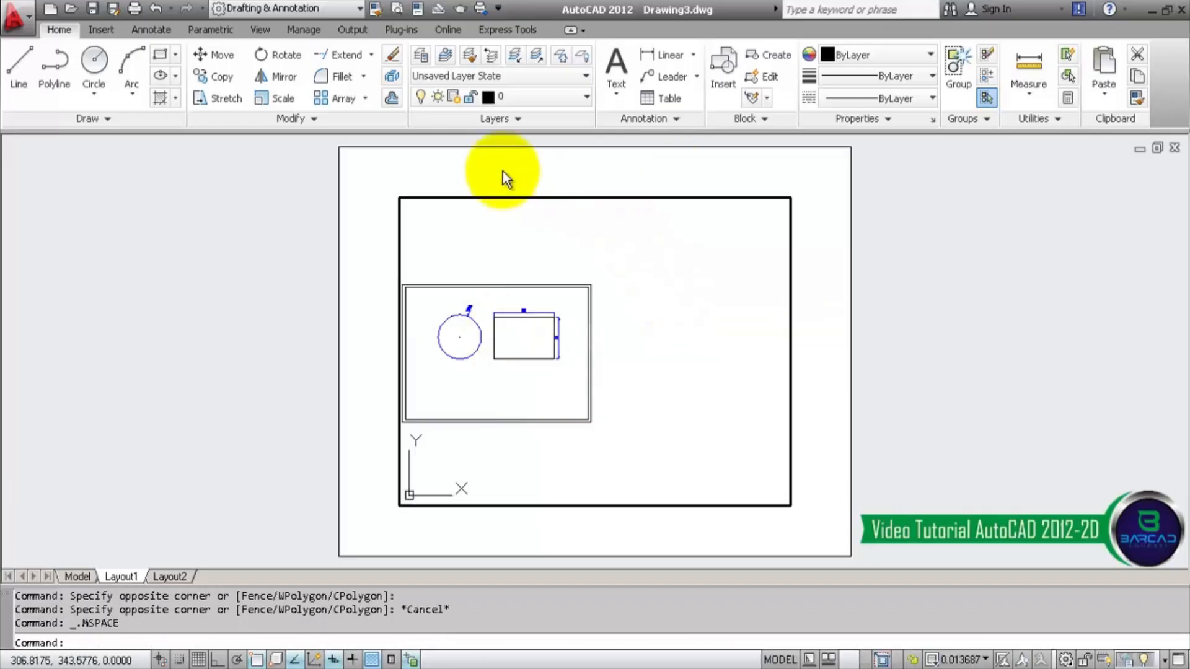
pyautogui.scroll(-2, 573, 317)
pyautogui.scroll(4, 557, 318)
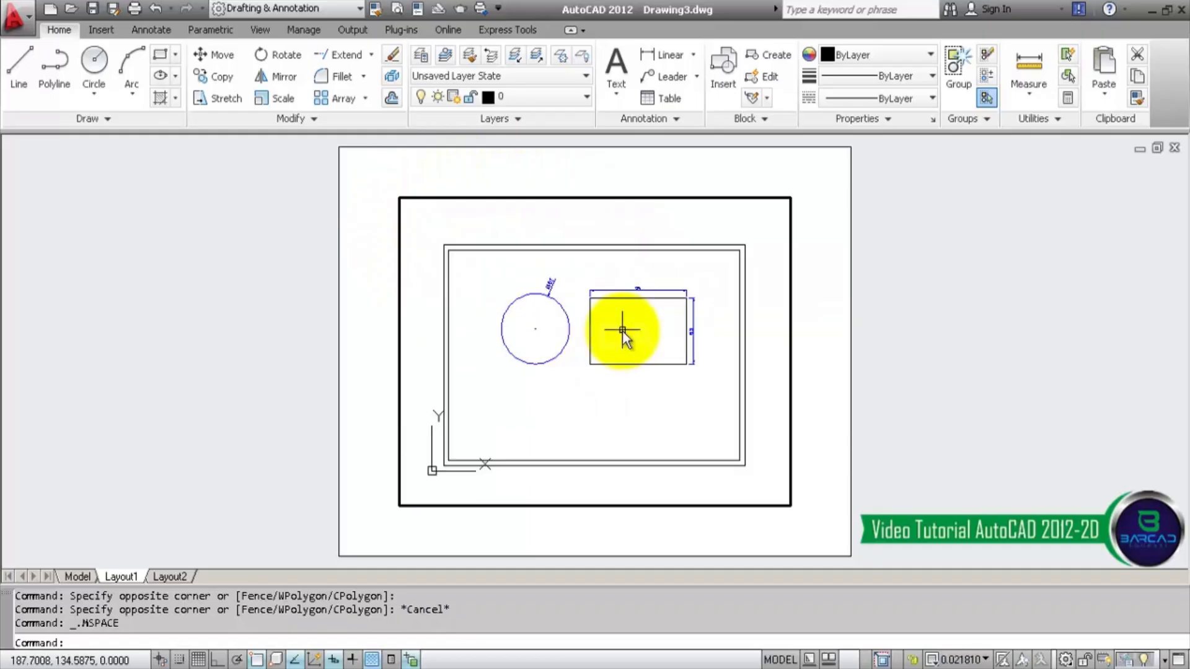
pyautogui.scroll(-2, 622, 330)
pyautogui.scroll(2, 622, 330)
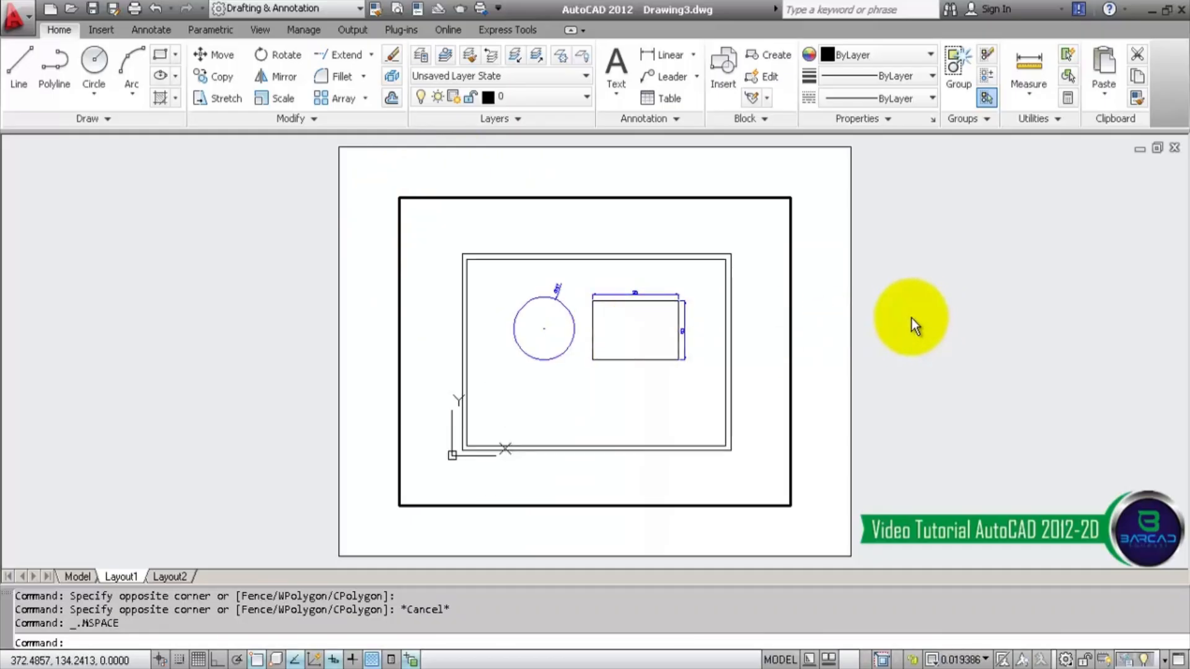
pyautogui.doubleClick(910, 318)
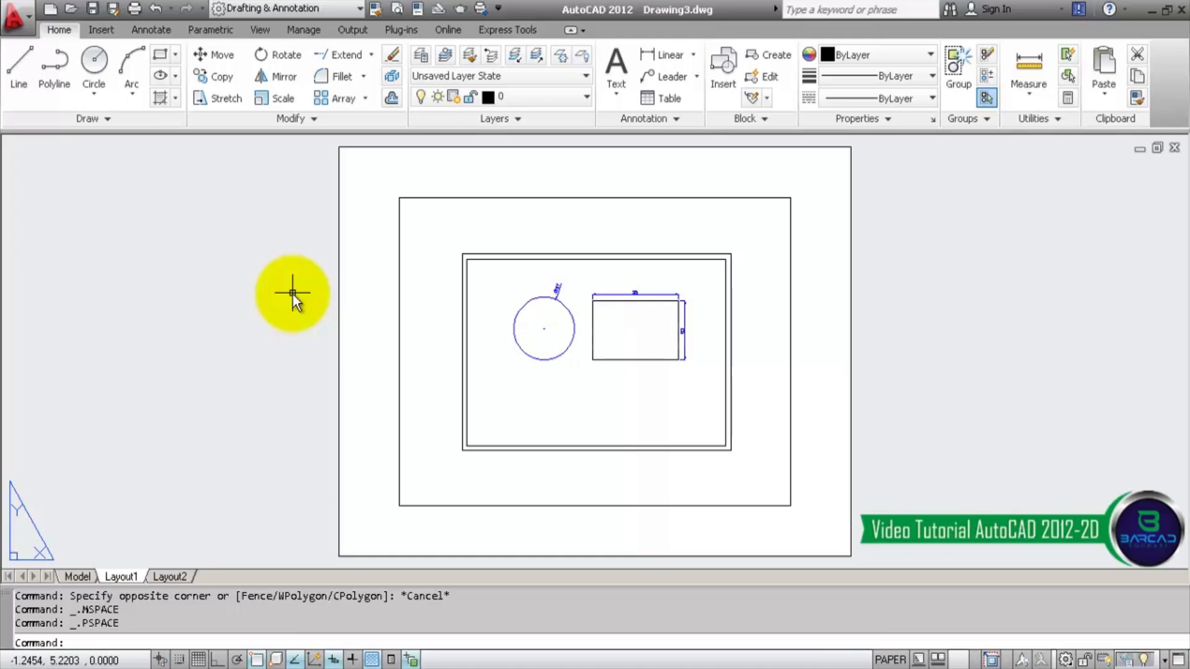
# - Draw a 297 by 210 rectangle in paper space, starting in the empty area to the right of the existing sheet
pyautogui.scroll(-4, 292, 292)
pyautogui.scroll(3, 647, 292)
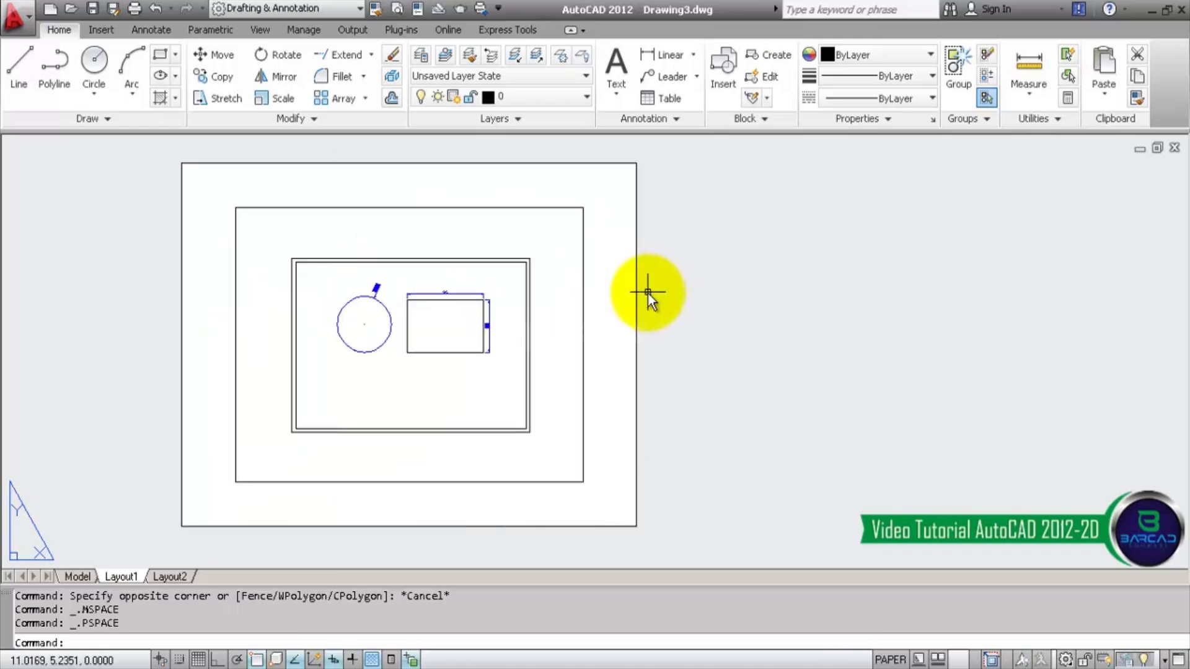
pyautogui.scroll(3, 549, 254)
pyautogui.moveTo(513, 246); pyautogui.dragTo(471, 240, button='middle')
pyautogui.scroll(-4, 471, 240)
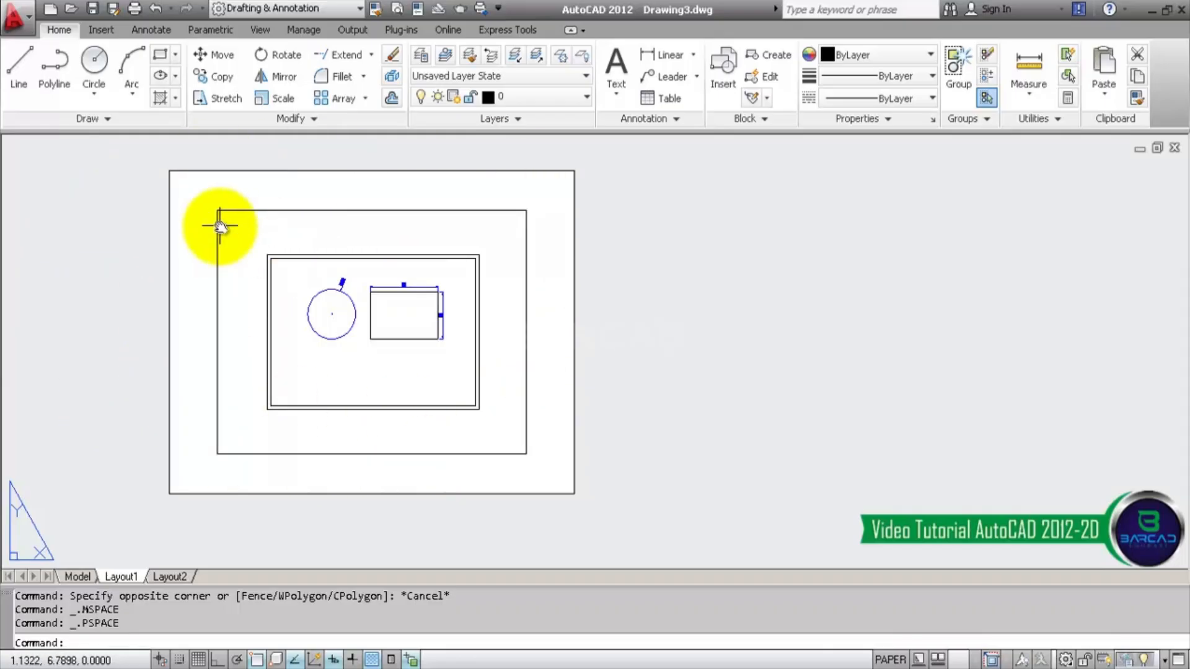
pyautogui.click(161, 54)
pyautogui.click(600, 459)
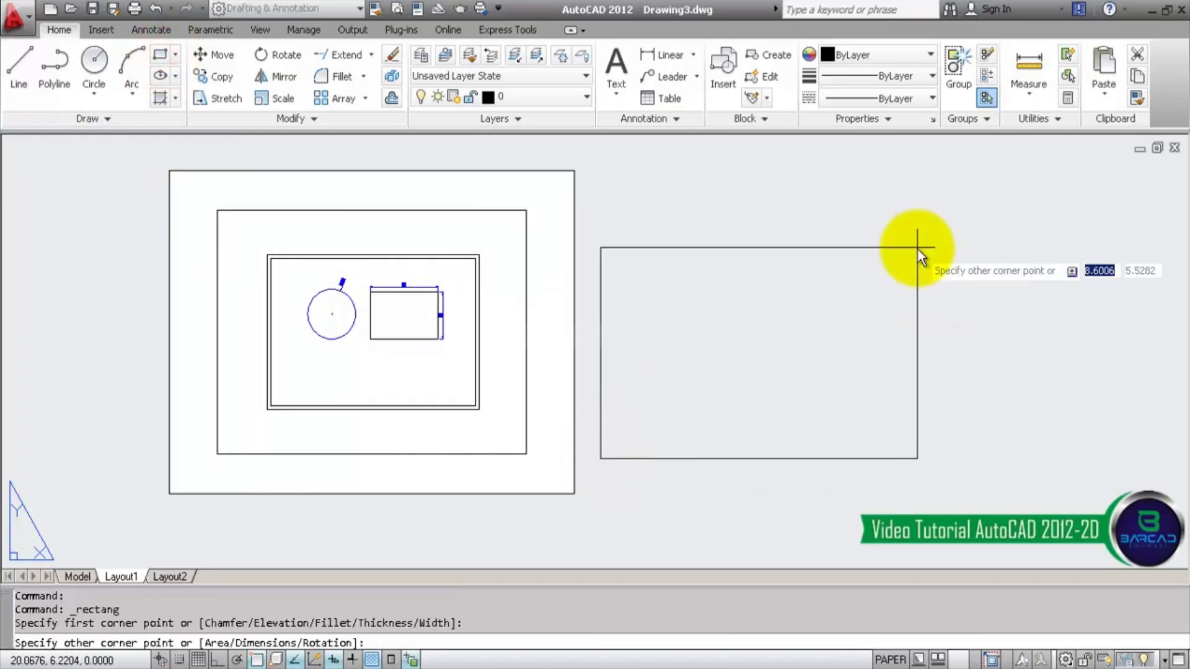
pyautogui.write('297')
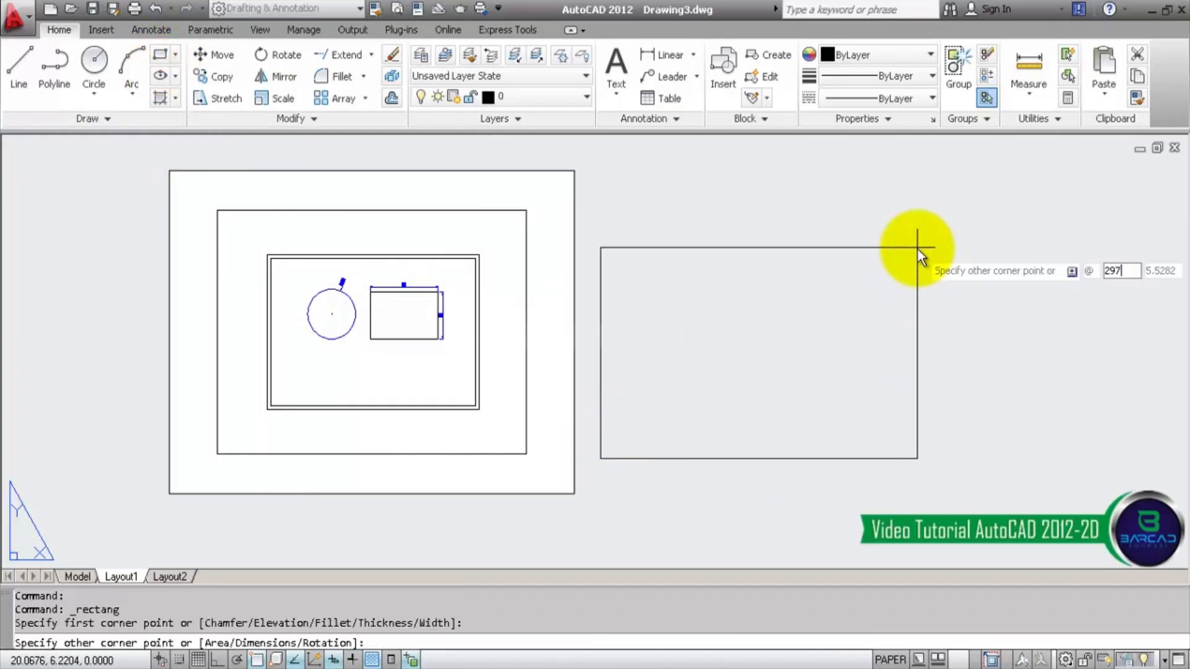
pyautogui.press('Tab')
pyautogui.write('210')
pyautogui.press('Return')
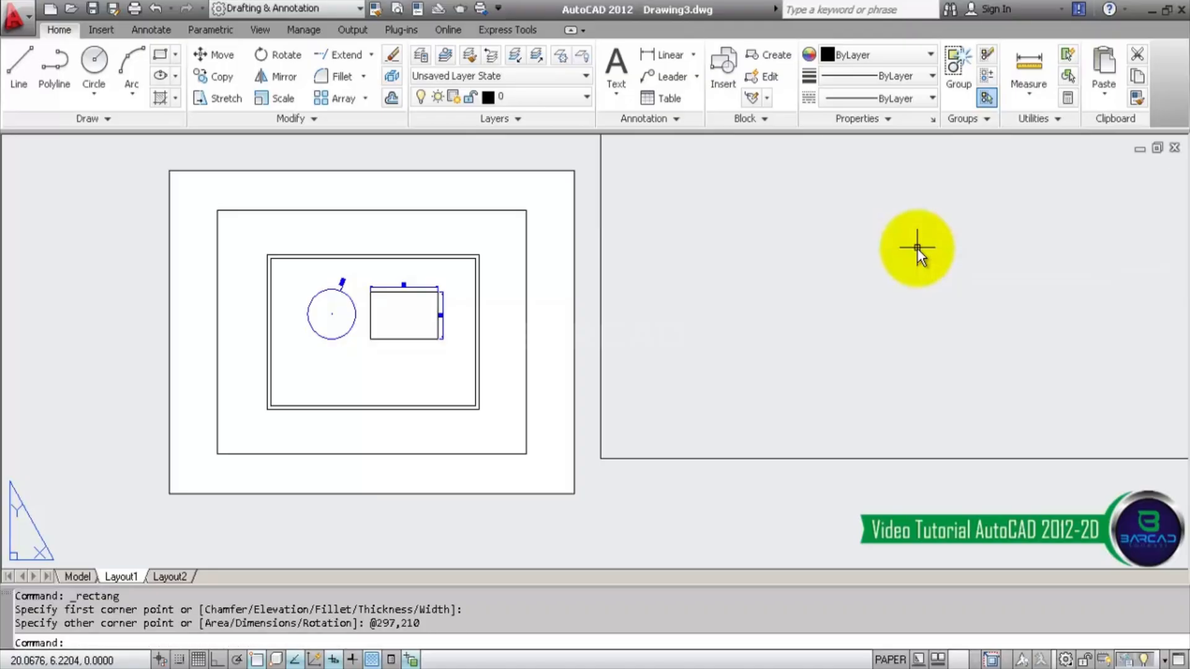
# - Offset the 297 by 210 rectangle inward by 5 to form the inner frame
pyautogui.scroll(-5, 210, 426)
pyautogui.moveTo(473, 282); pyautogui.dragTo(444, 305, button='middle')
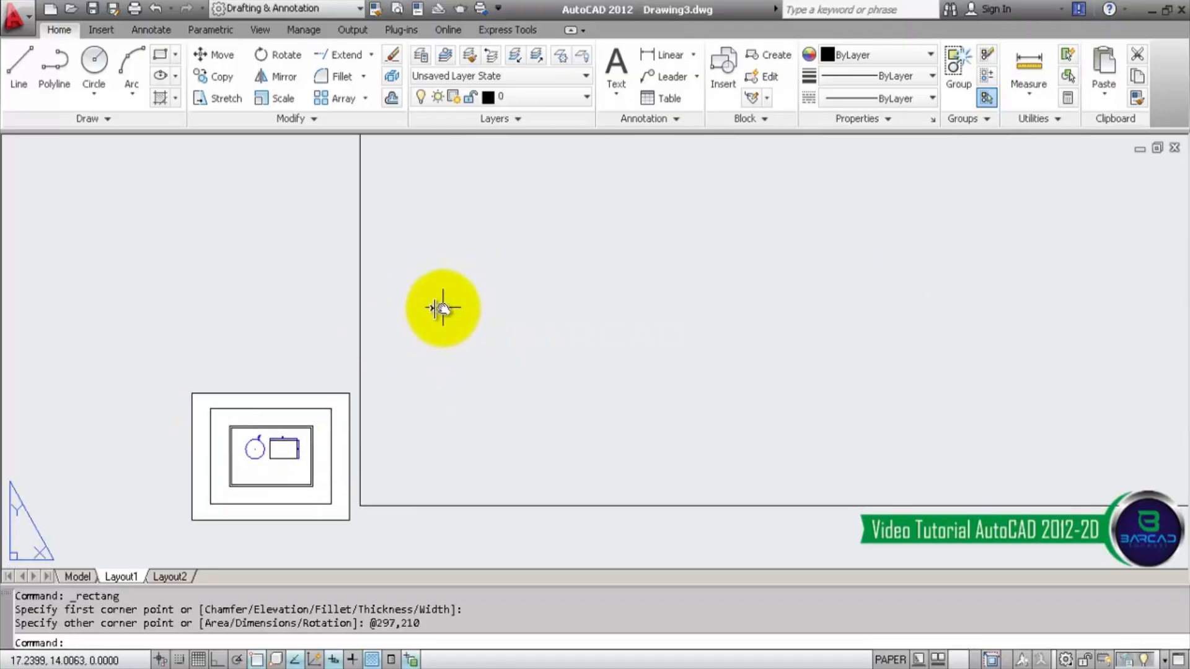
pyautogui.write('z')
pyautogui.press('Return')
pyautogui.write('e')
pyautogui.press('Return')
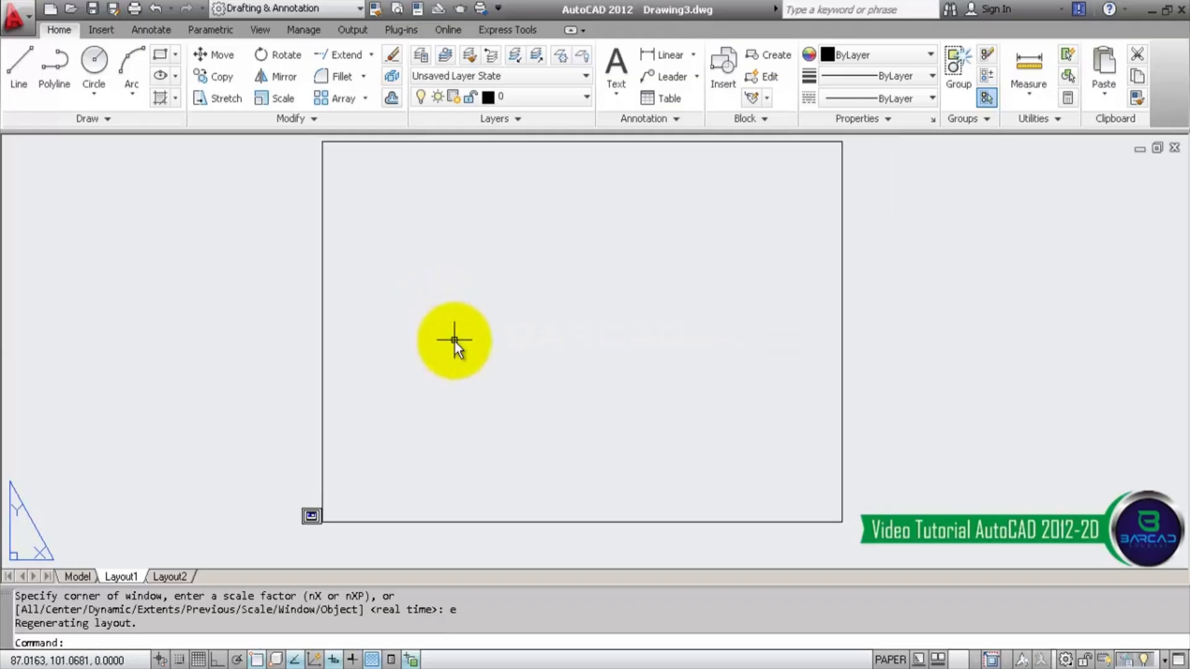
pyautogui.click(391, 97)
pyautogui.write('5')
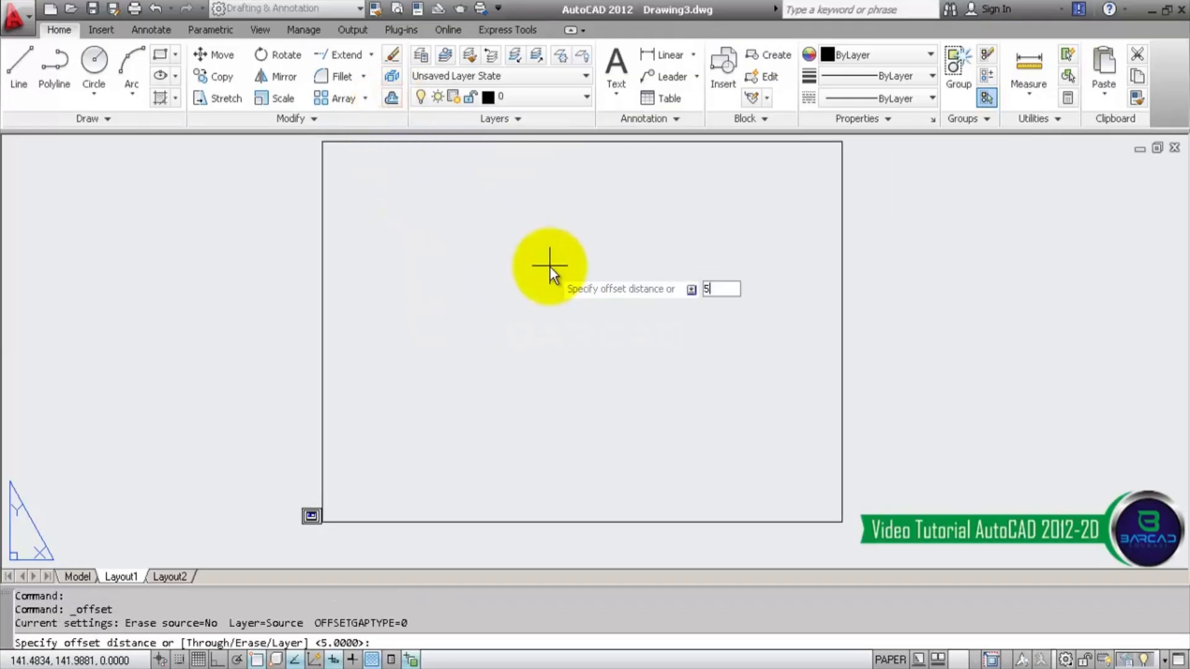
pyautogui.press('Return')
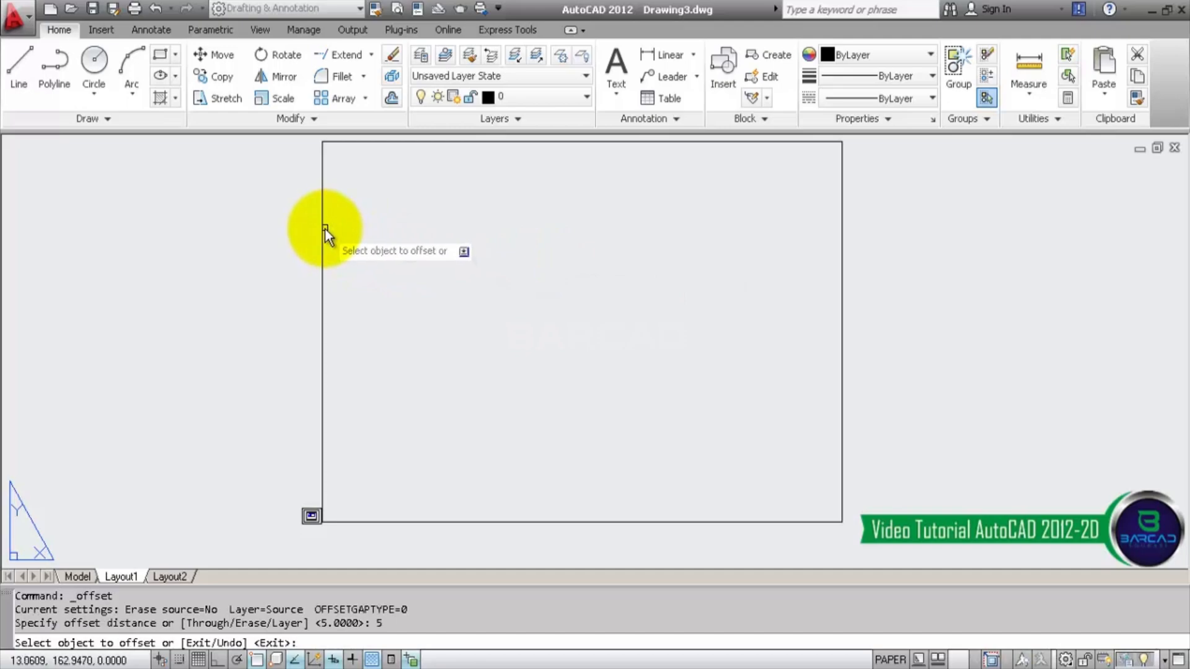
pyautogui.click(323, 226)
pyautogui.click(469, 249)
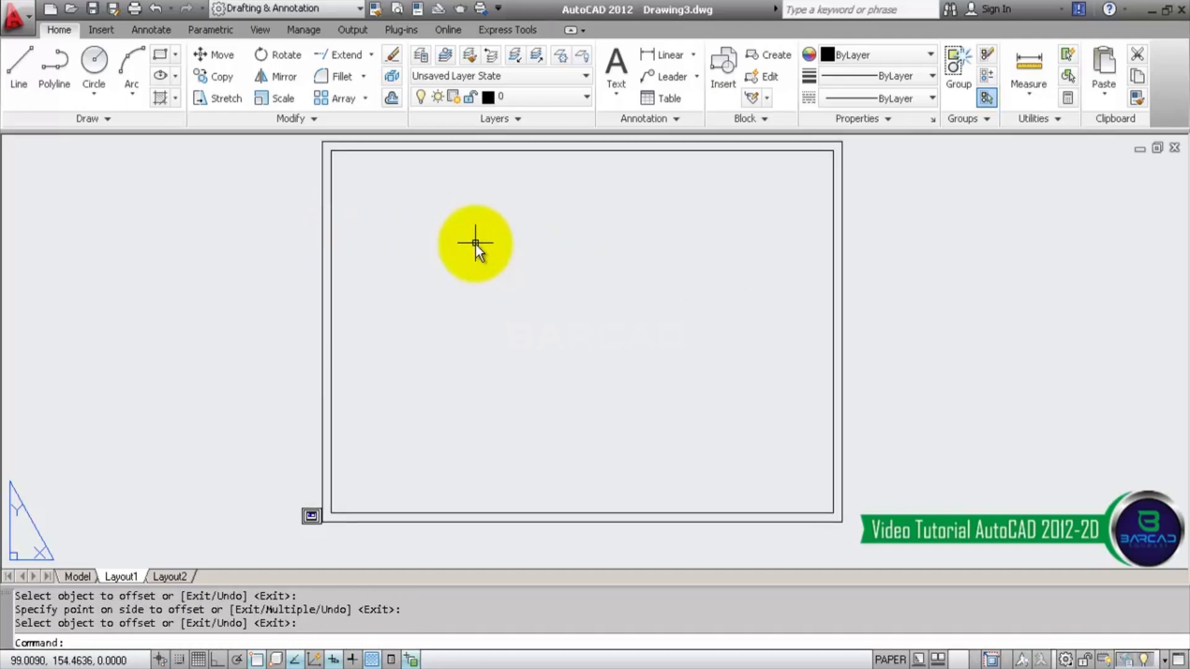
# - Modify the Layout1 page setup to use the EPSON L120 Series.pc3 plotter and A4 210 x 297 mm paper
pyautogui.rightClick(129, 579)
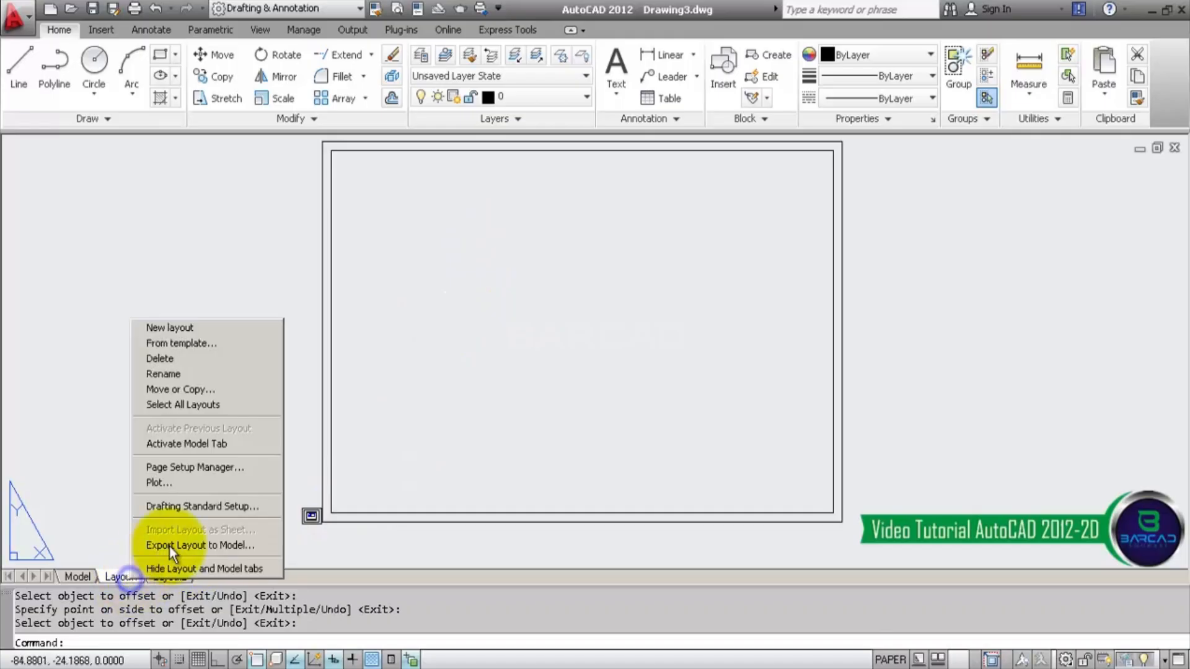
pyautogui.click(223, 470)
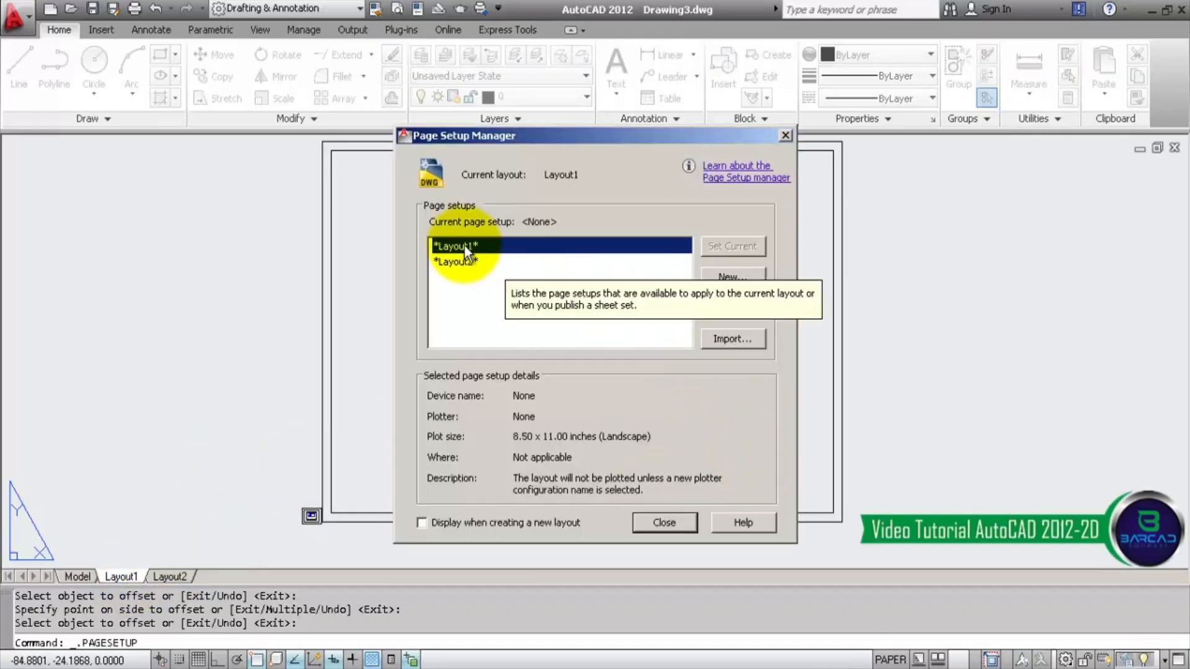
pyautogui.click(752, 307)
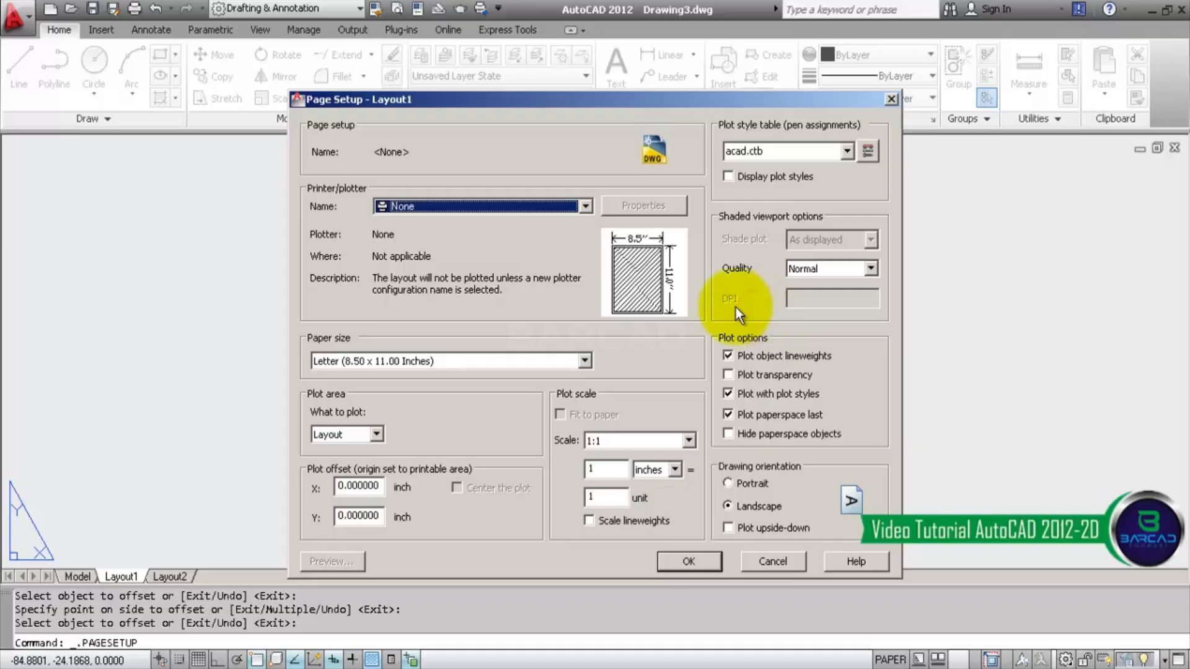
pyautogui.click(538, 205)
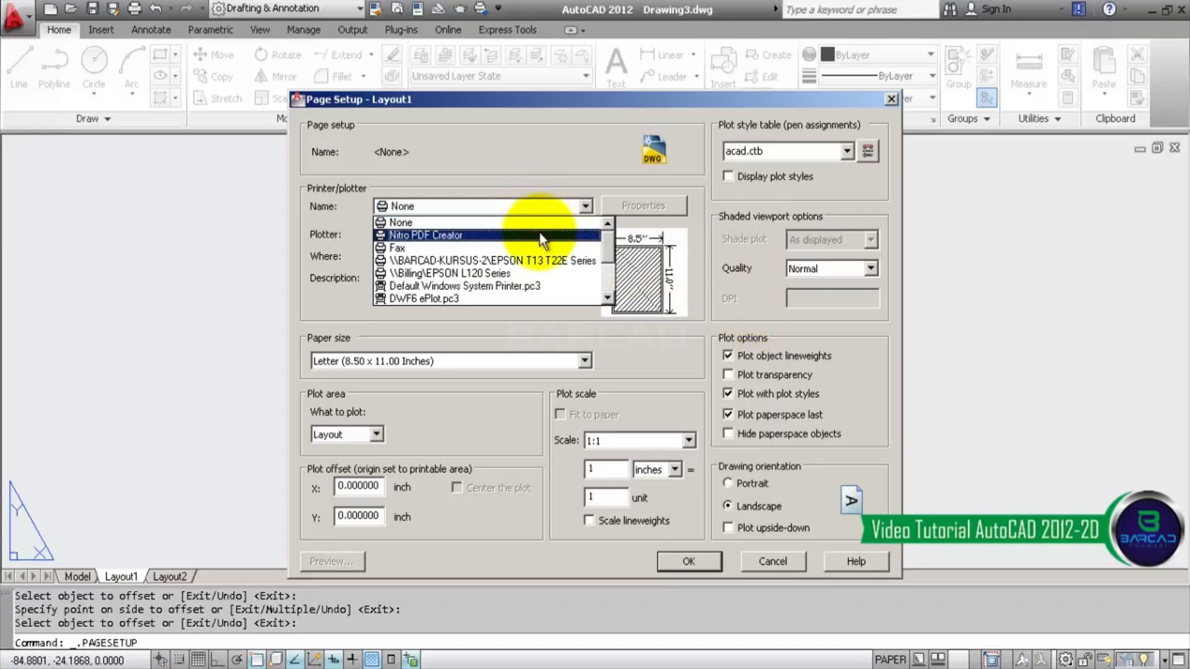
pyautogui.scroll(-2, 539, 236)
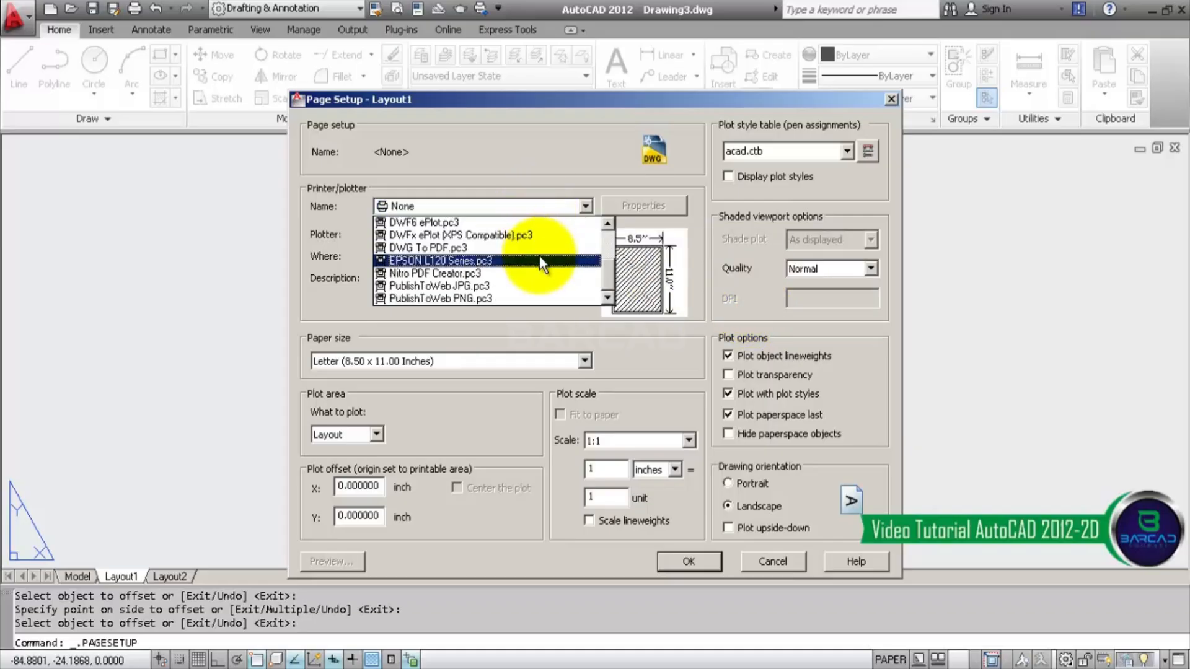
pyautogui.click(539, 260)
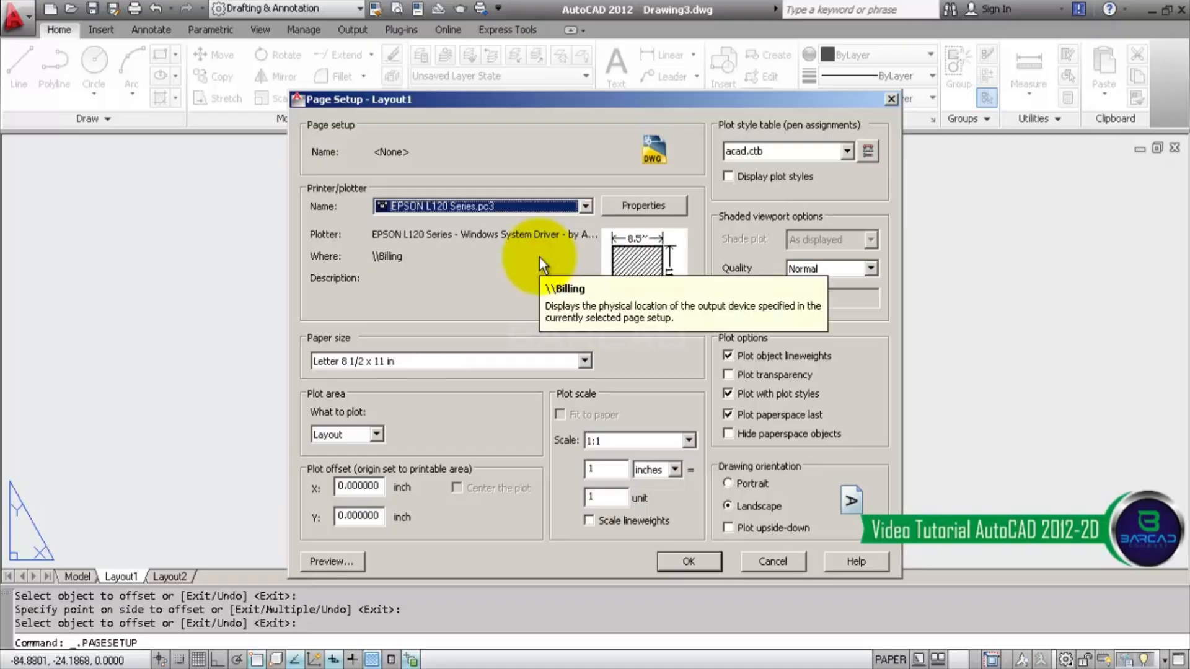
pyautogui.click(582, 359)
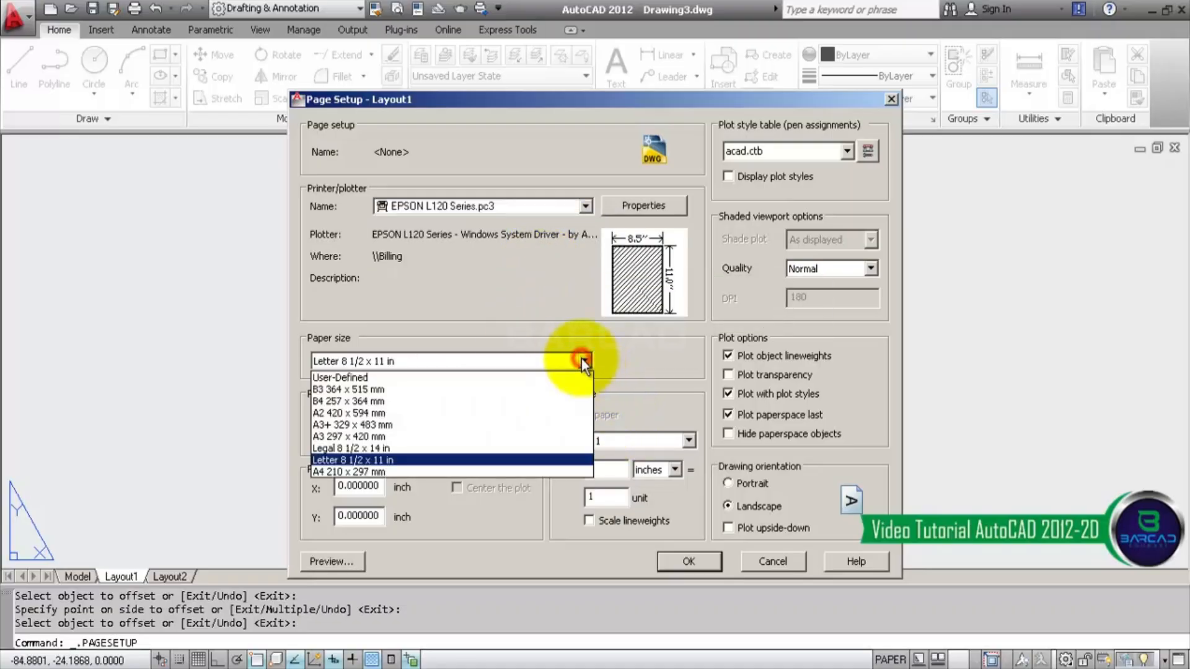
pyautogui.click(474, 471)
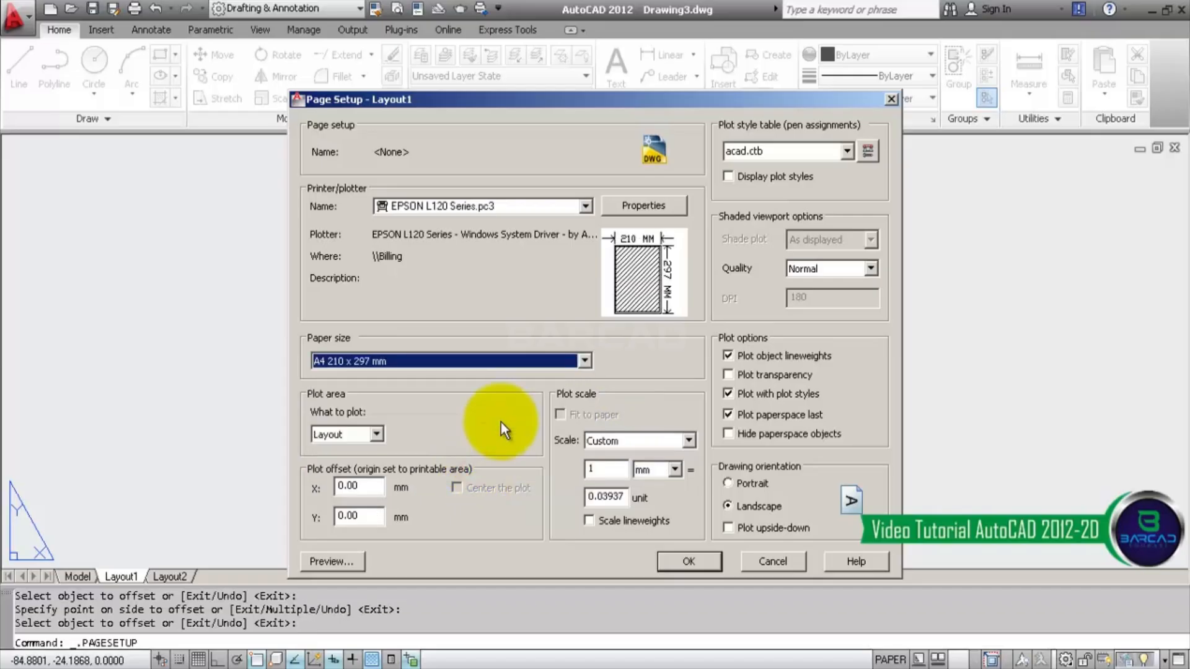
# - Set the plot area to a window spanning the inner frame's opposite corners, with the plot centred and fitted to paper
pyautogui.click(377, 434)
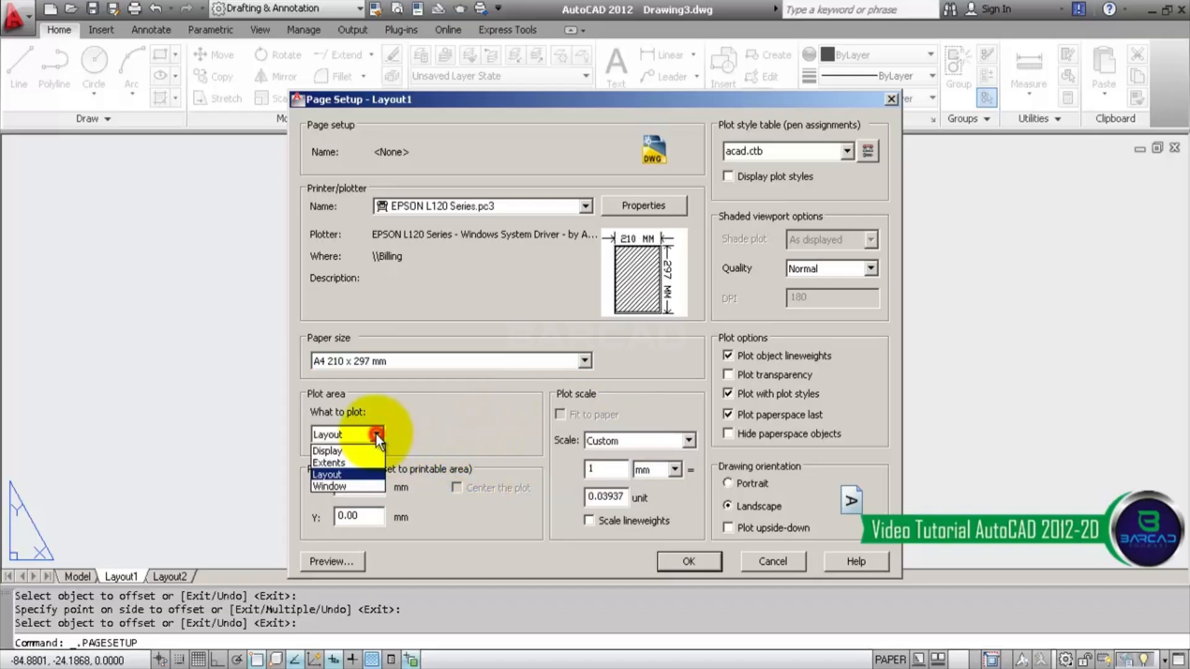
pyautogui.click(377, 485)
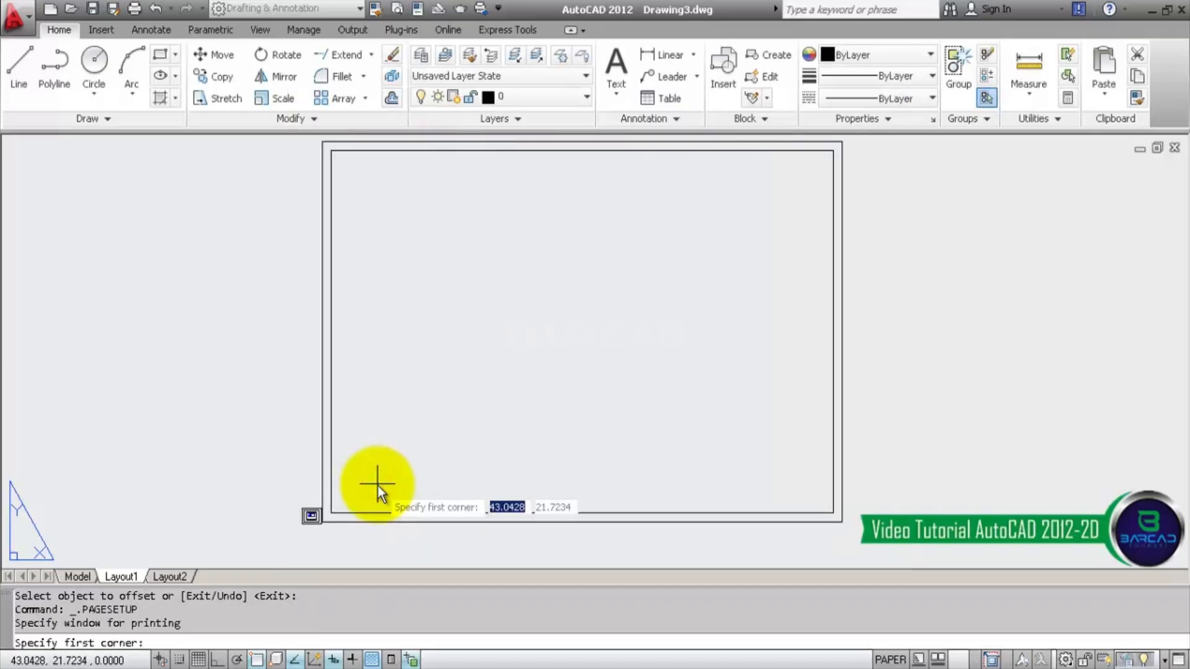
pyautogui.click(333, 154)
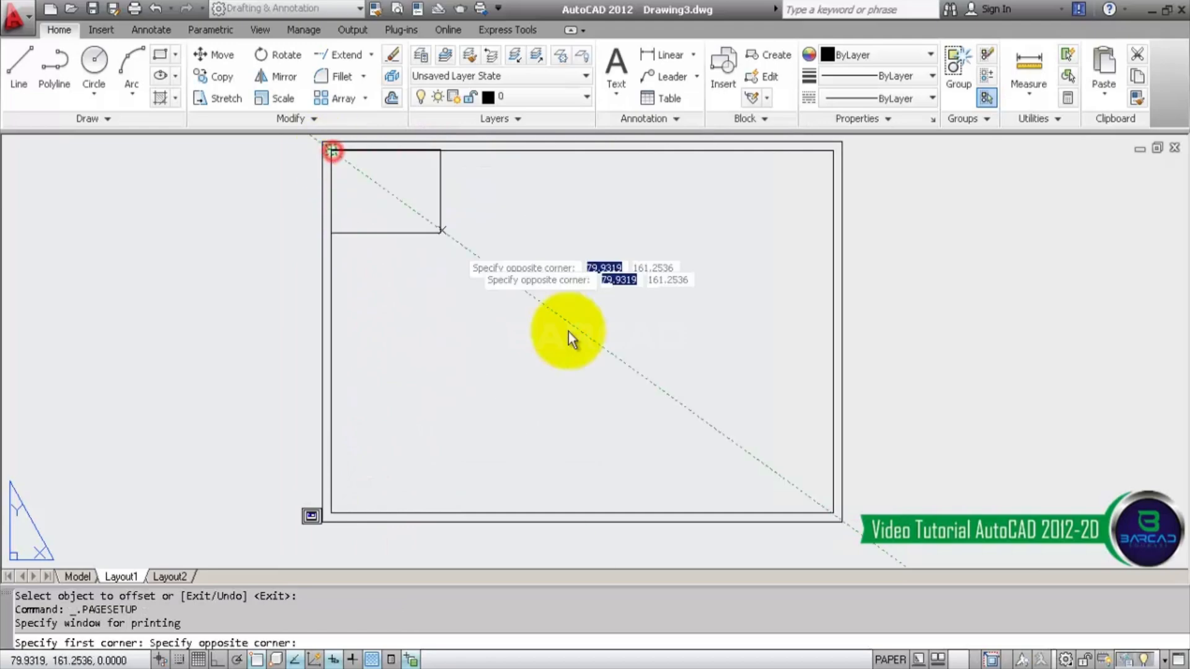
pyautogui.click(834, 516)
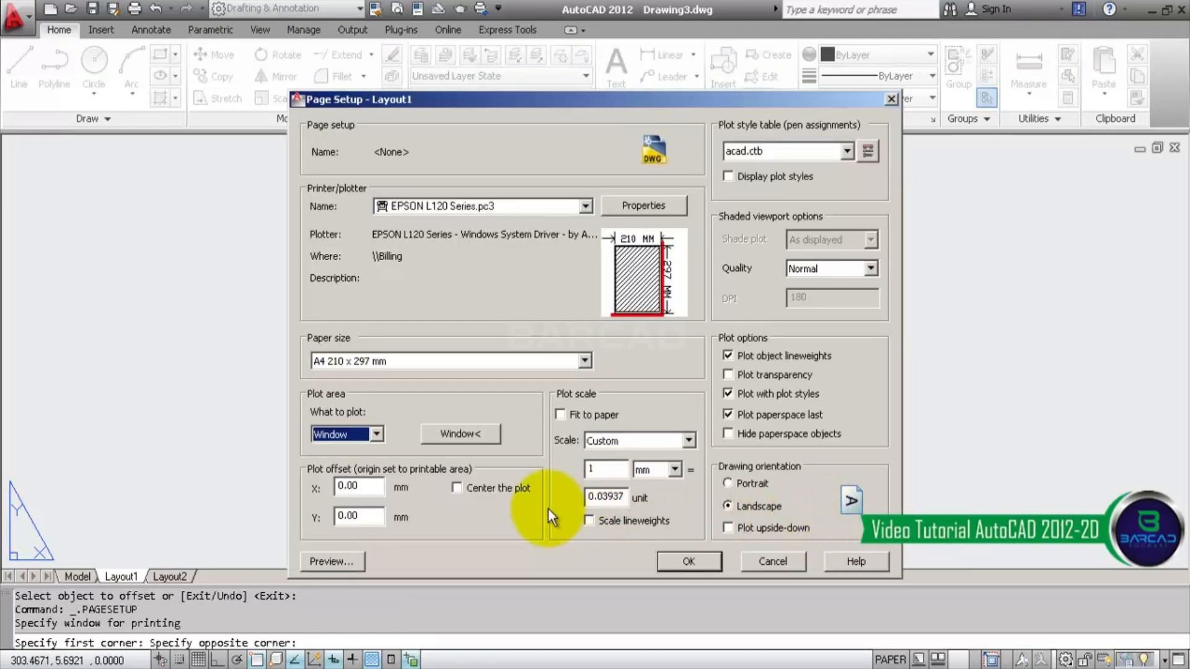
pyautogui.click(520, 488)
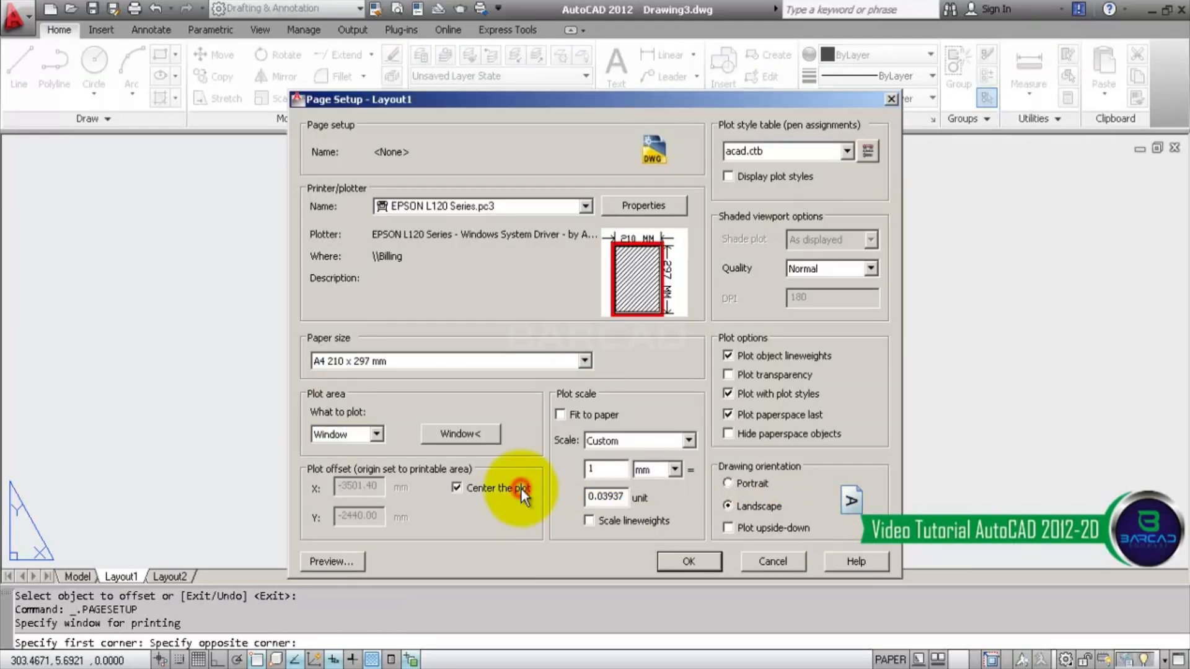
pyautogui.click(591, 416)
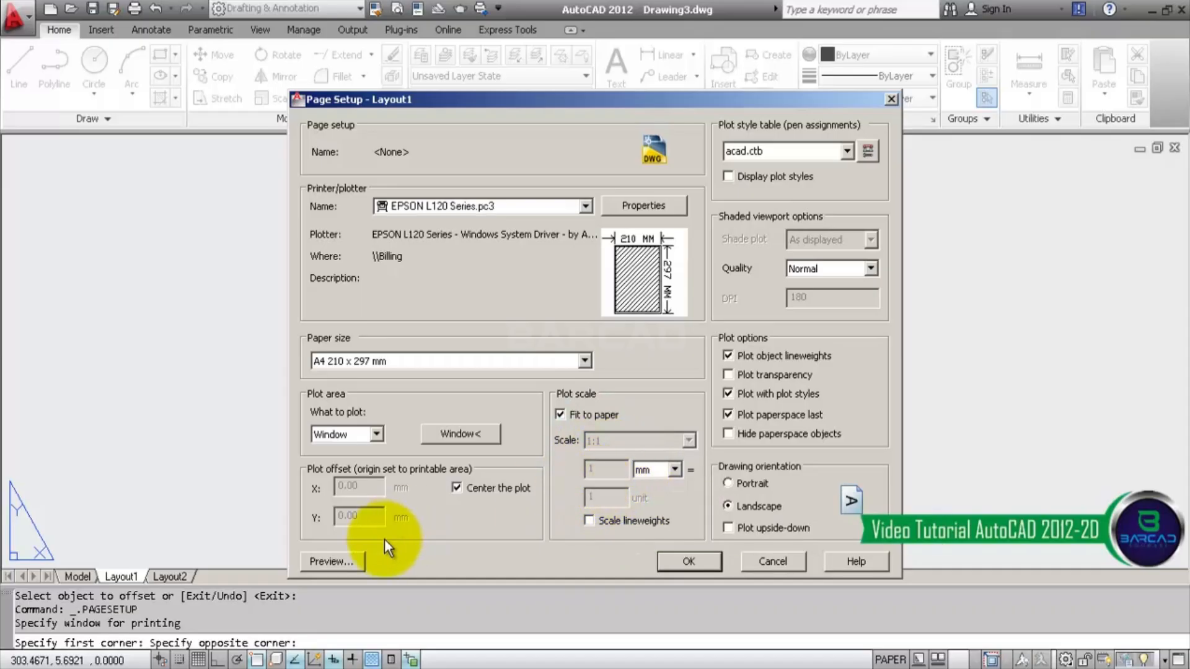
# - Preview the Layout1 plot, then accept its page setup
pyautogui.click(348, 564)
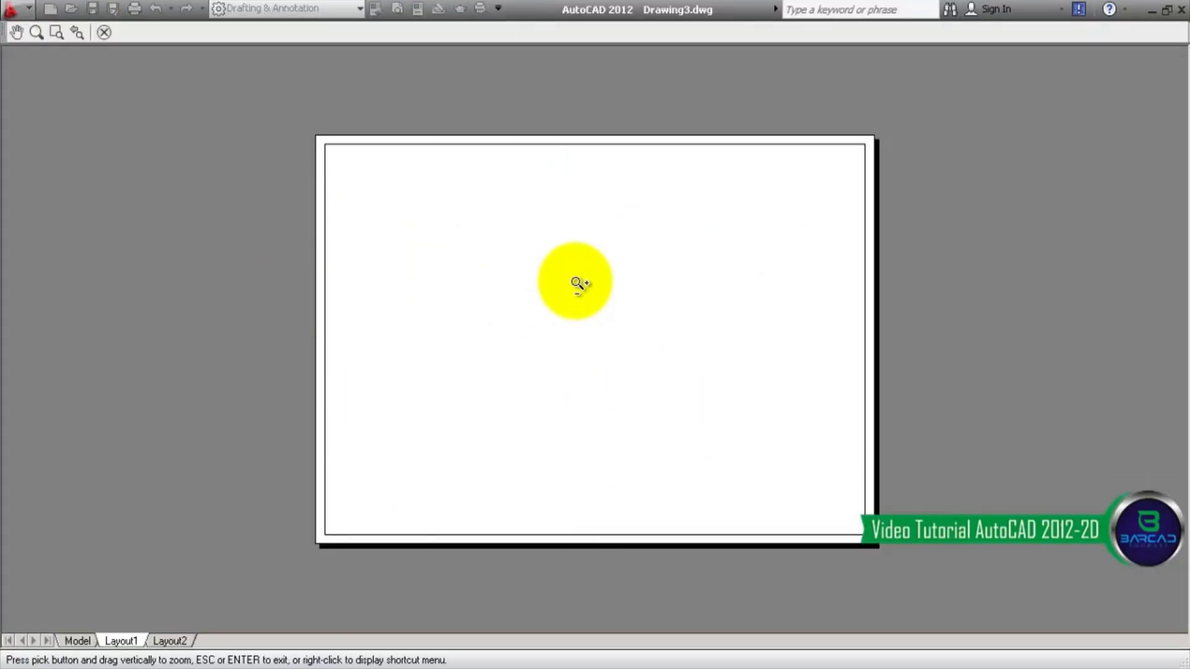
pyautogui.click(104, 32)
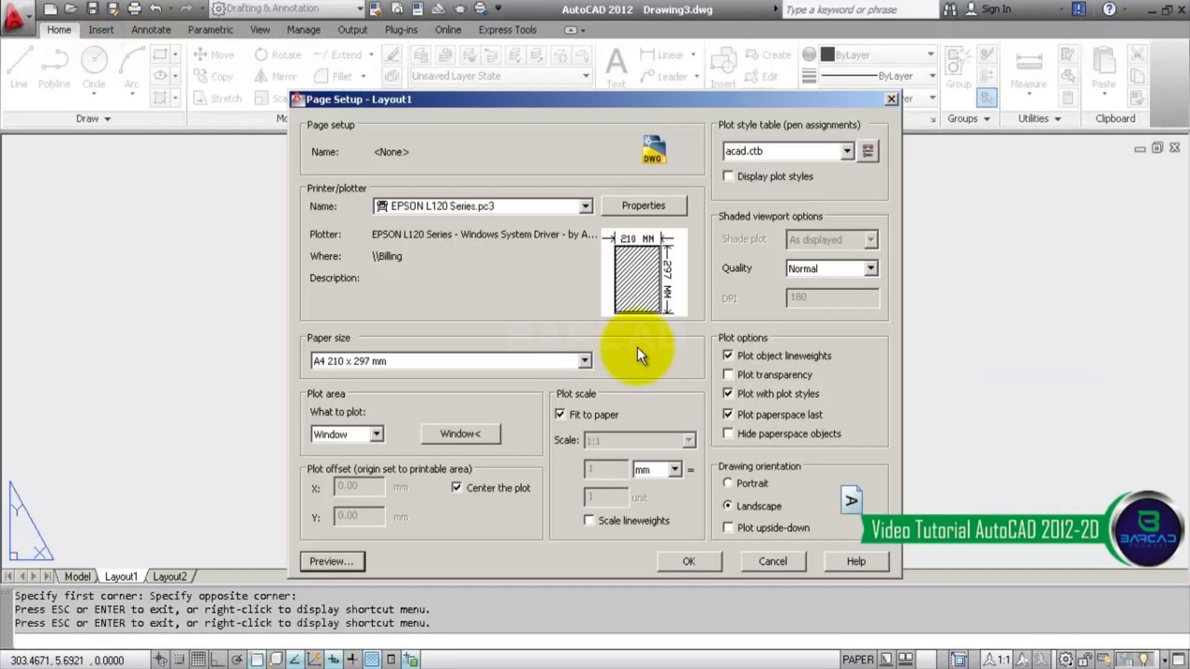
pyautogui.click(690, 561)
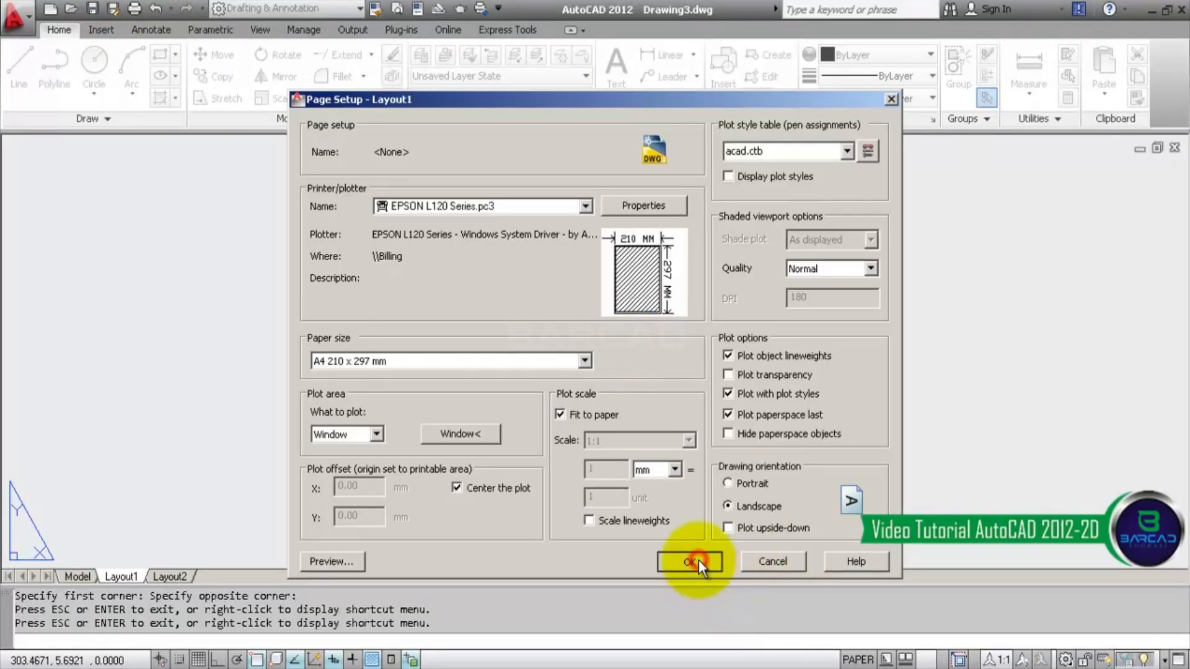
# - Close the page setup manager and create a rectangular viewport with MVIEW between the inner frame's upper-left and lower-right corners
pyautogui.click(664, 522)
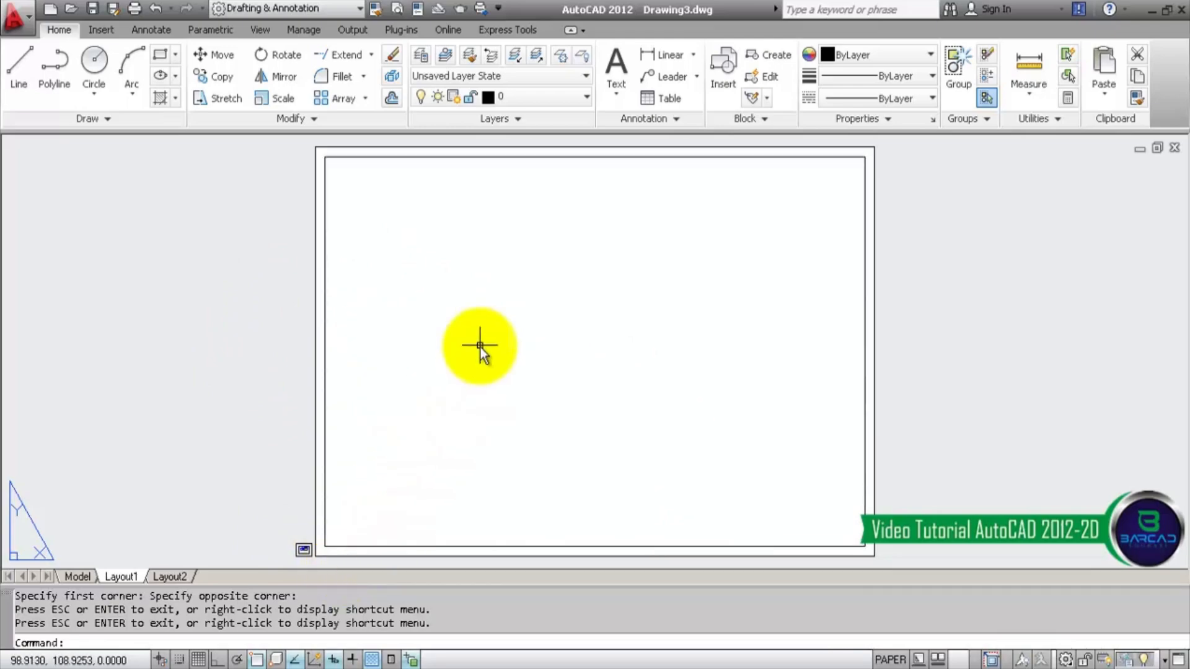
pyautogui.write('MV')
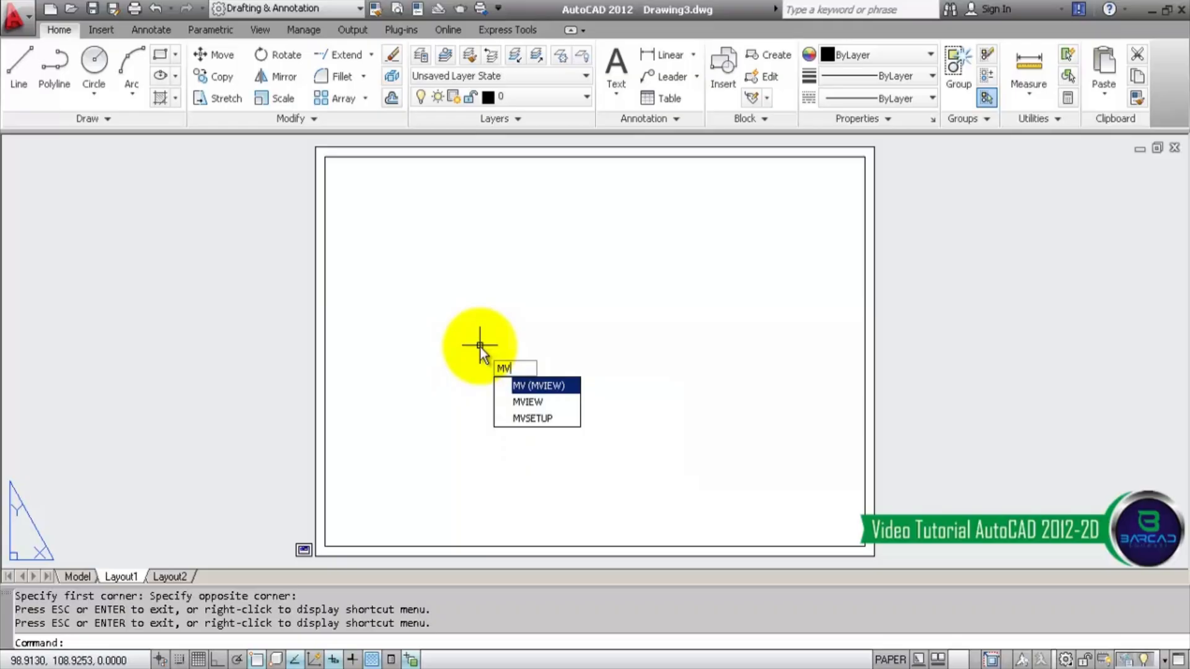
pyautogui.press('Return')
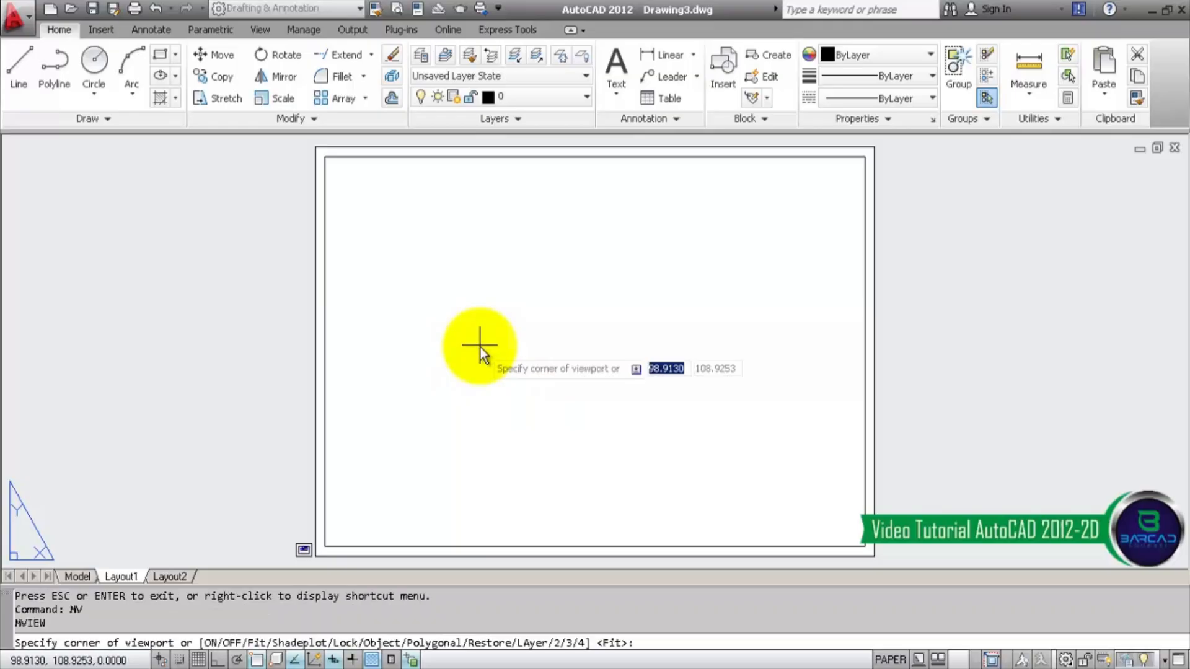
pyautogui.click(329, 161)
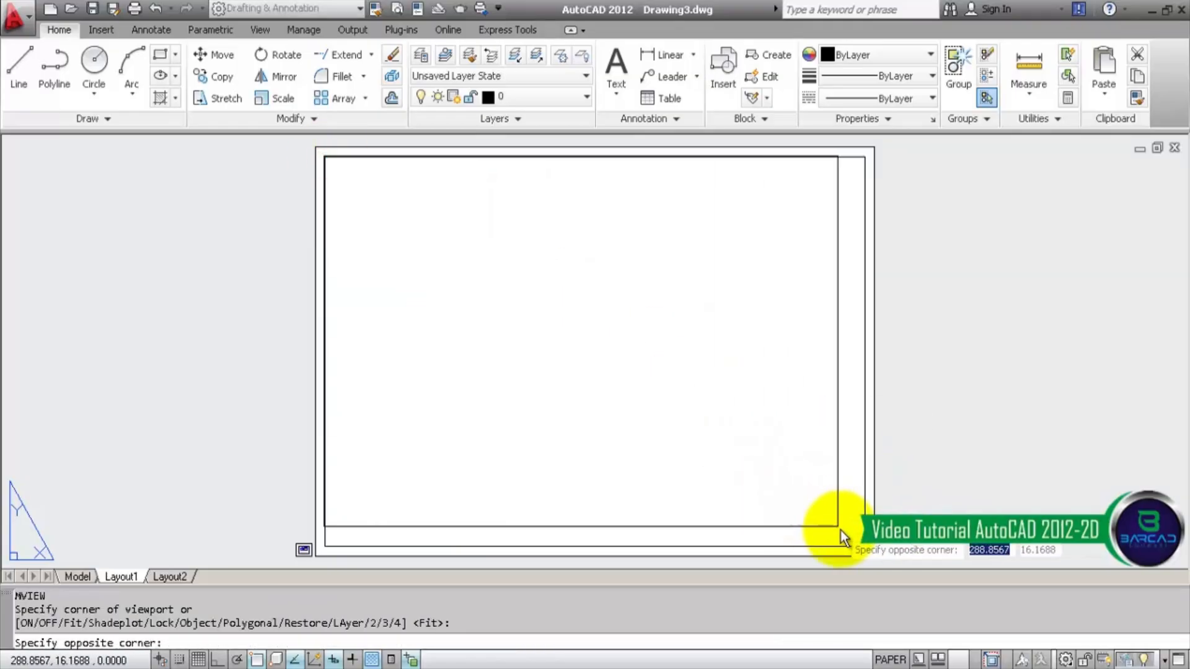
pyautogui.click(858, 544)
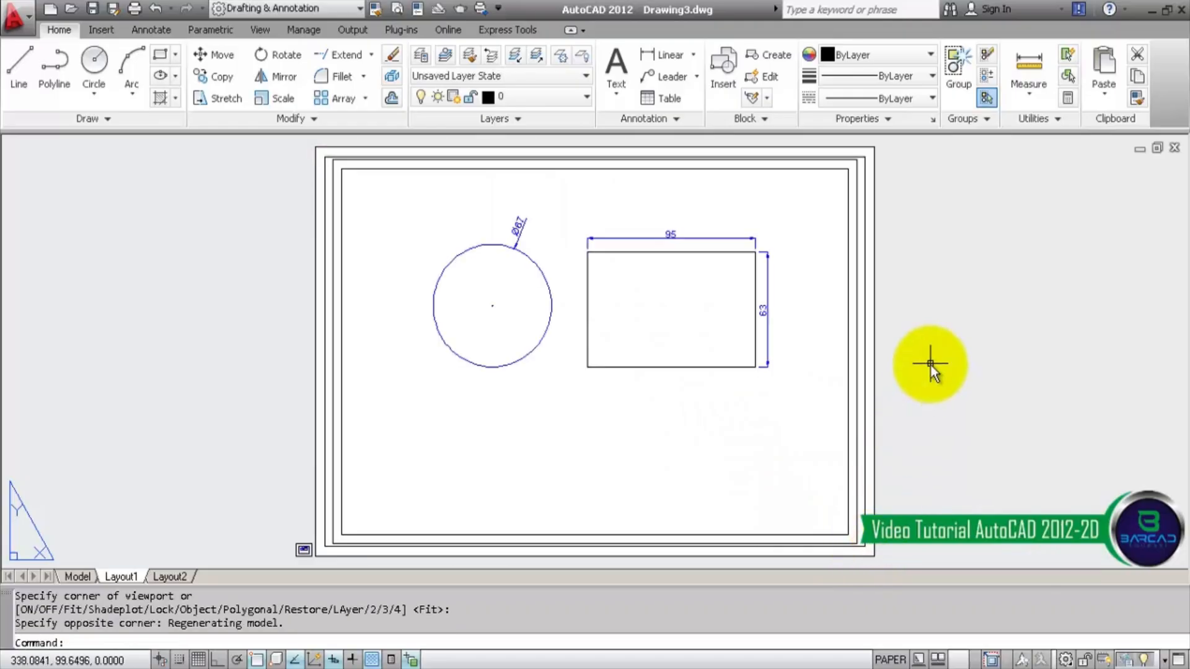
# - Erase the small stray object just outside the outer frame's lower-left corner on the Layout1 sheet
pyautogui.click(295, 535)
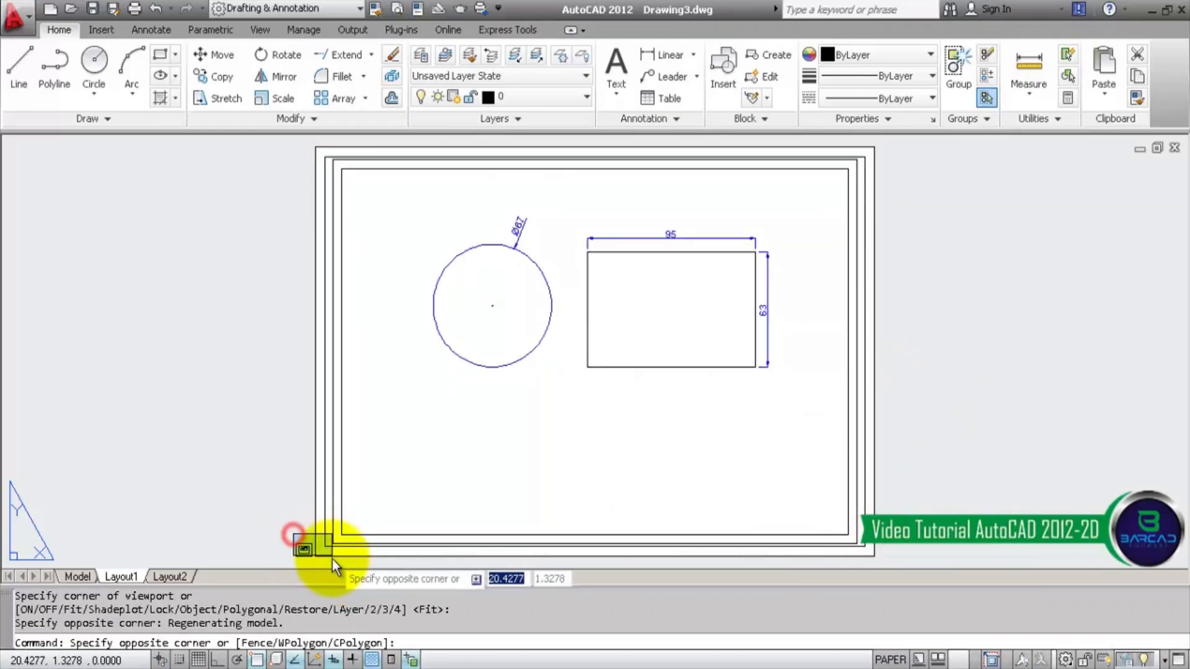
pyautogui.click(333, 563)
pyautogui.press('Delete')
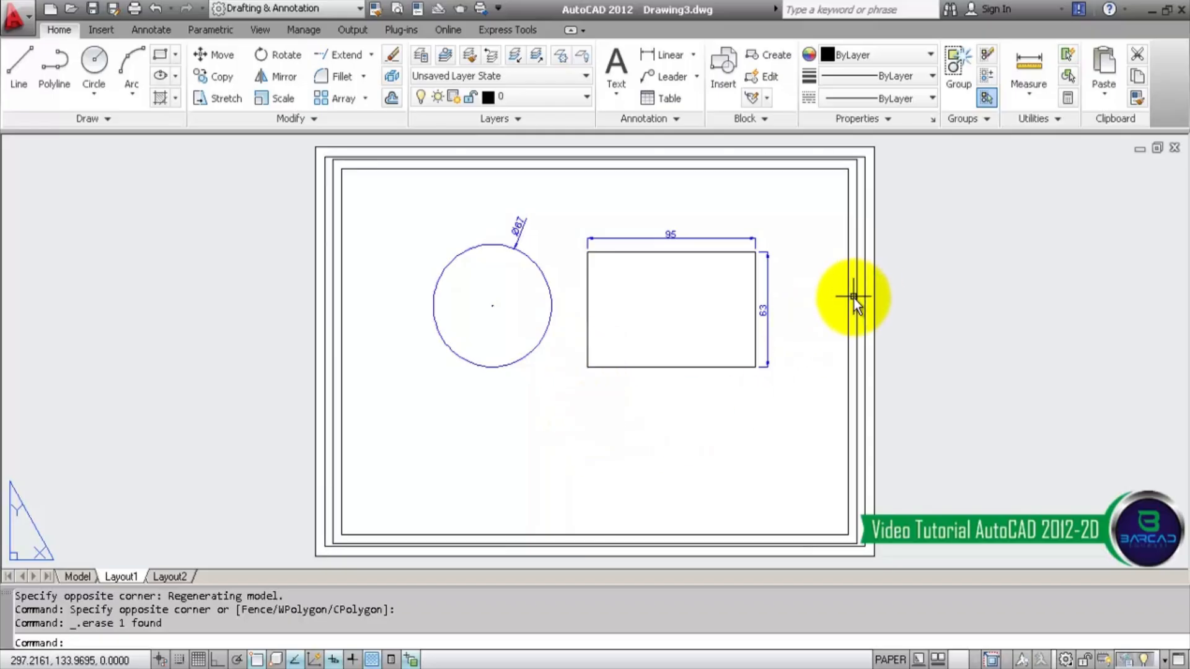
# - Activate the viewport, zoom it to a window snapped to opposite endpoints of the model's inner frame, and return to paper space
pyautogui.doubleClick(587, 392)
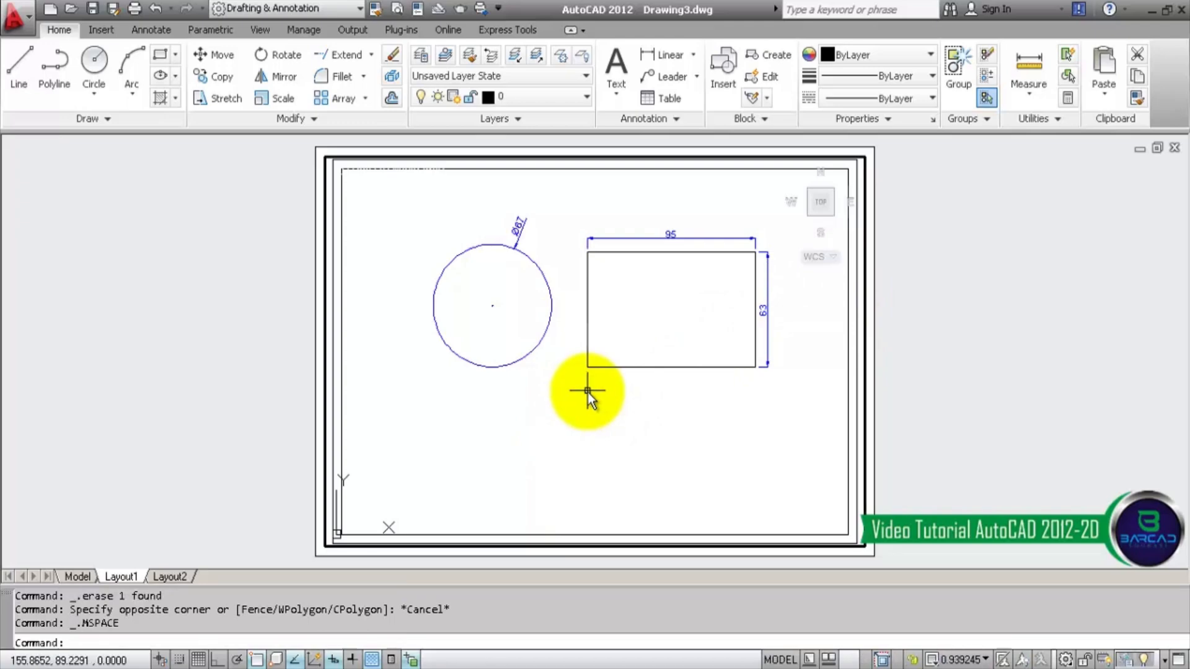
pyautogui.scroll(-3, 586, 393)
pyautogui.moveTo(585, 393); pyautogui.dragTo(746, 344, button='middle')
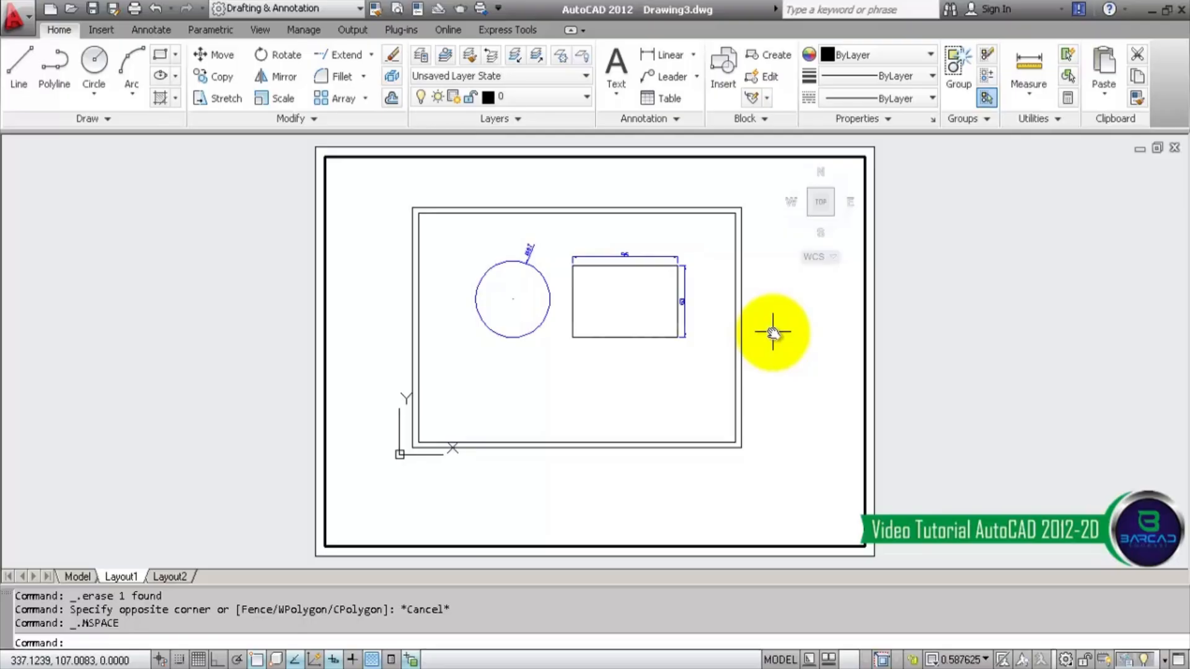
pyautogui.write('z')
pyautogui.press('Return')
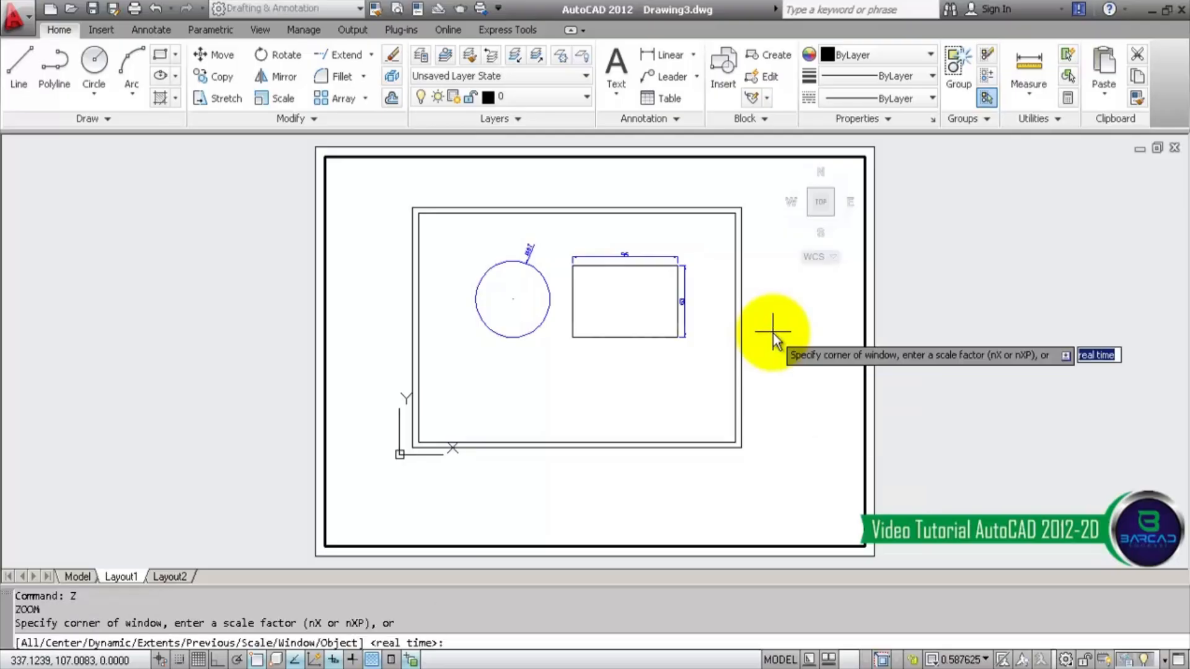
pyautogui.write('w')
pyautogui.press('Return')
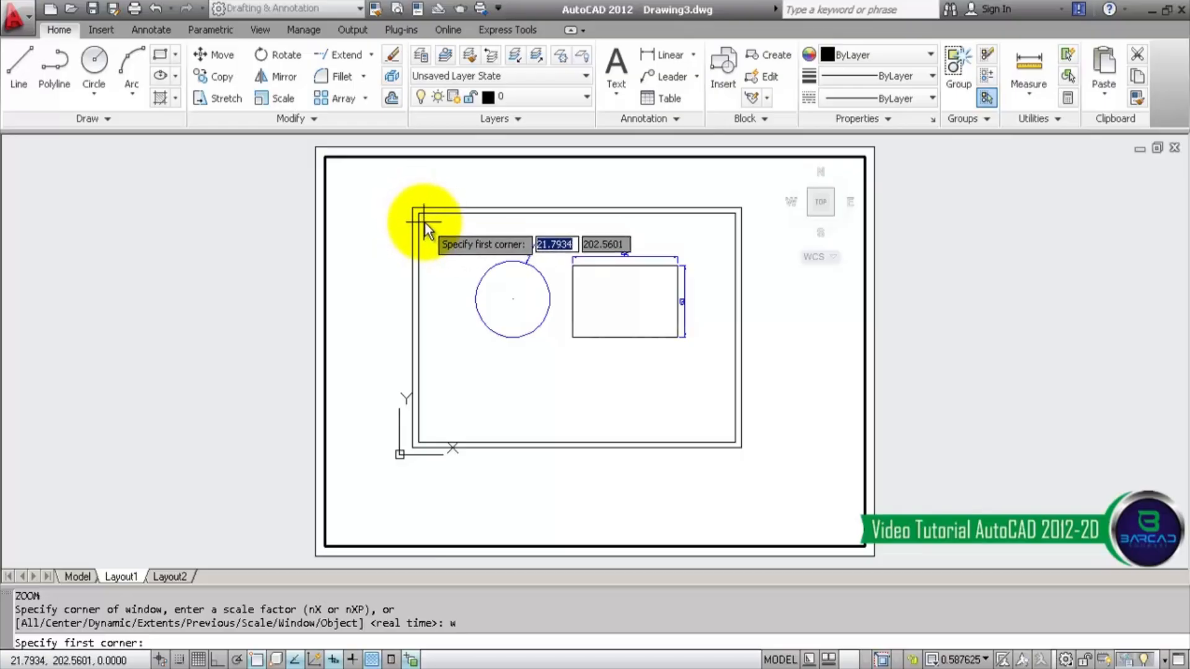
pyautogui.write('end')
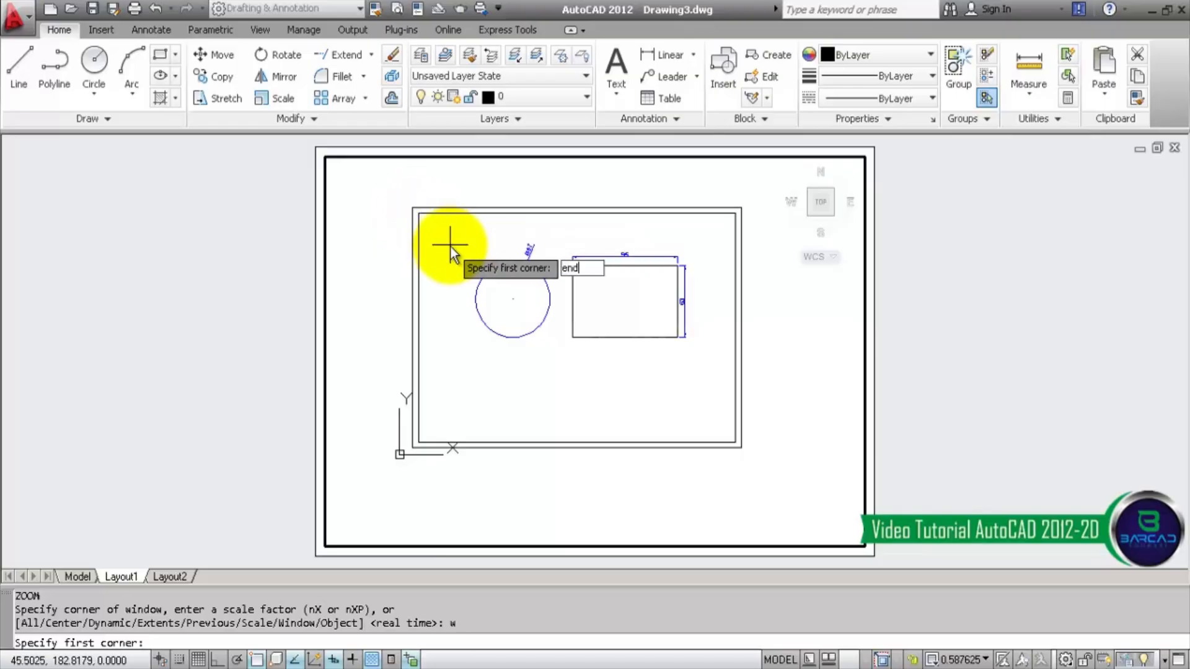
pyautogui.press('Return')
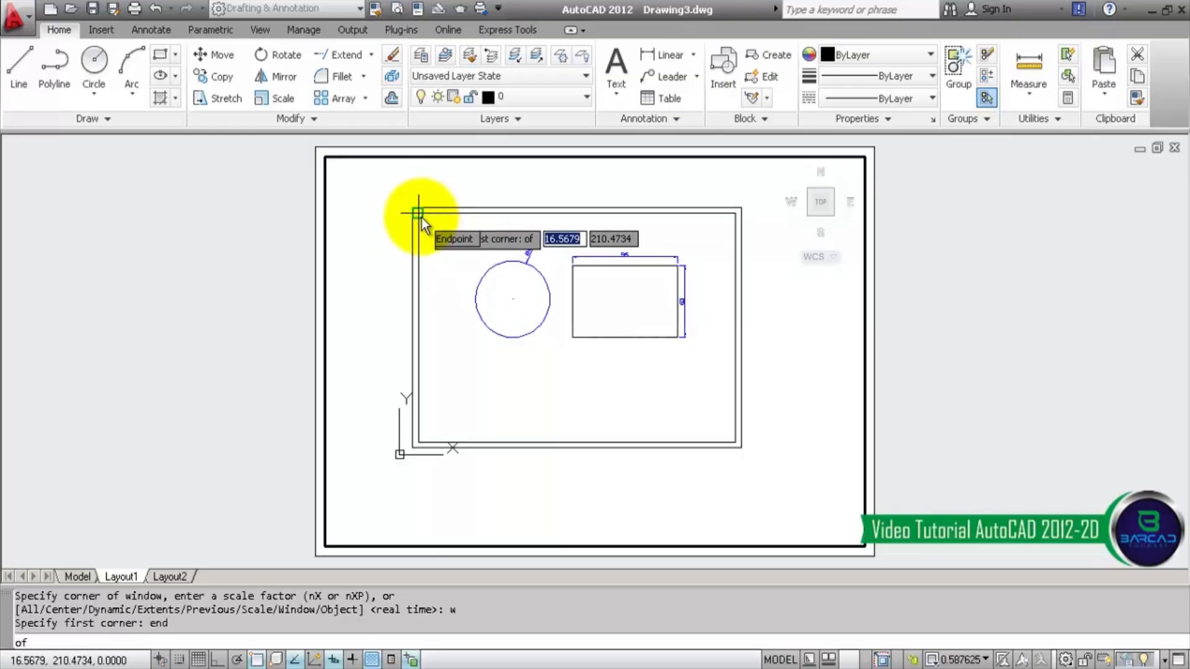
pyautogui.click(421, 217)
pyautogui.write('end')
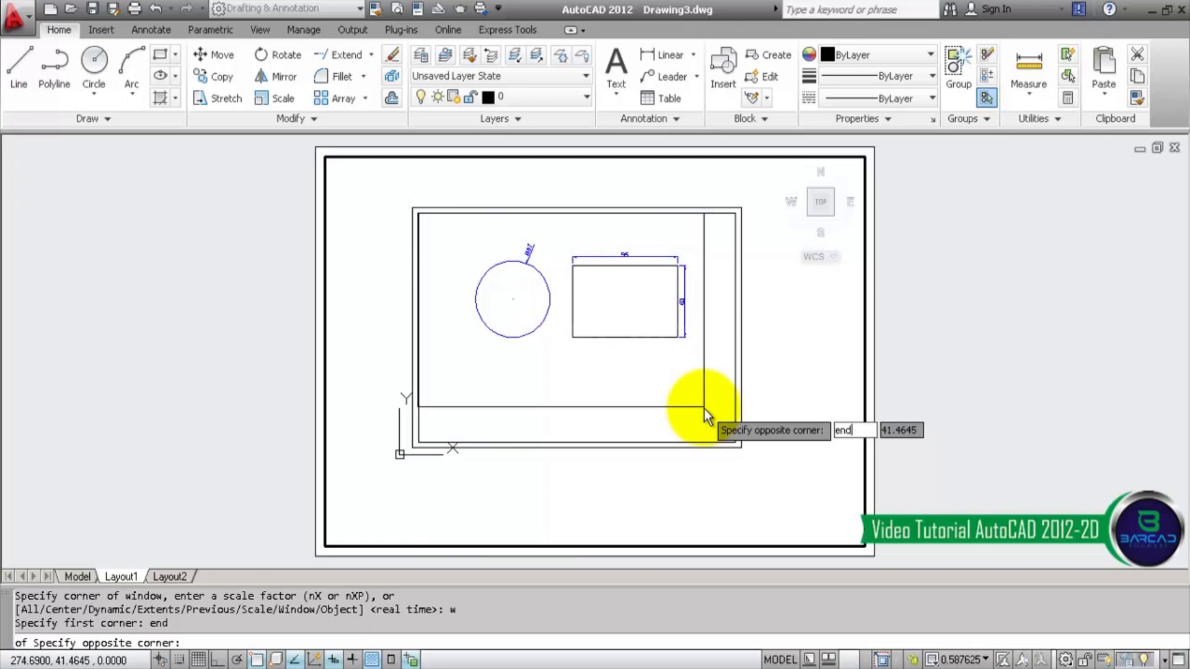
pyautogui.press('Return')
pyautogui.click(734, 444)
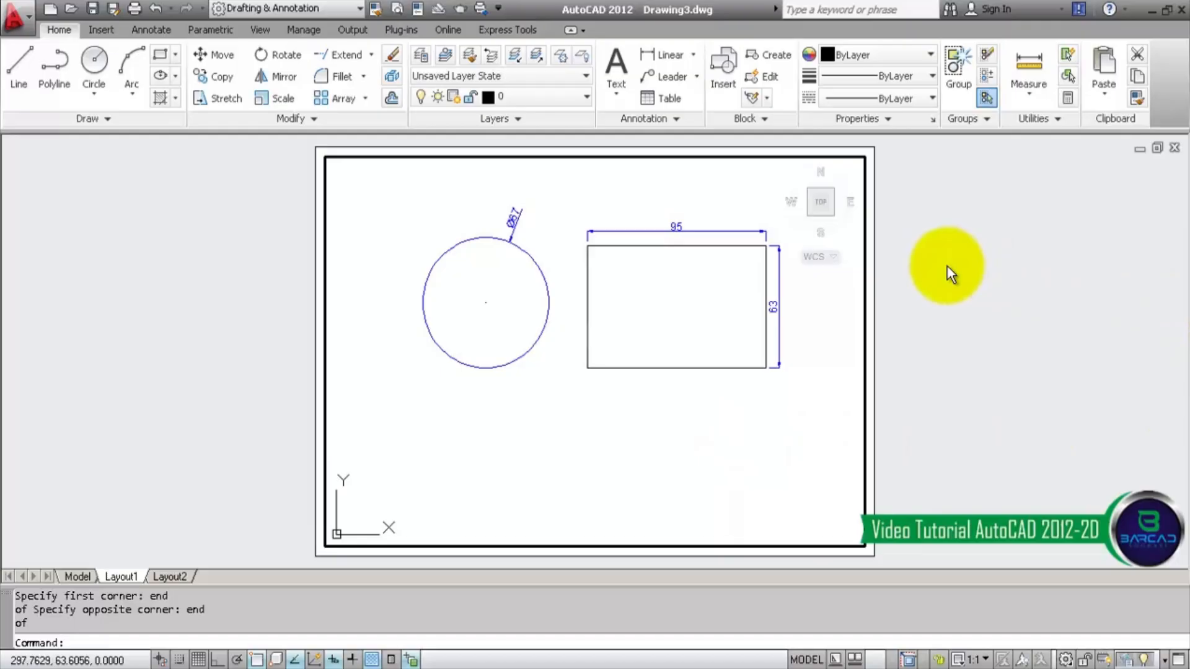
pyautogui.doubleClick(947, 267)
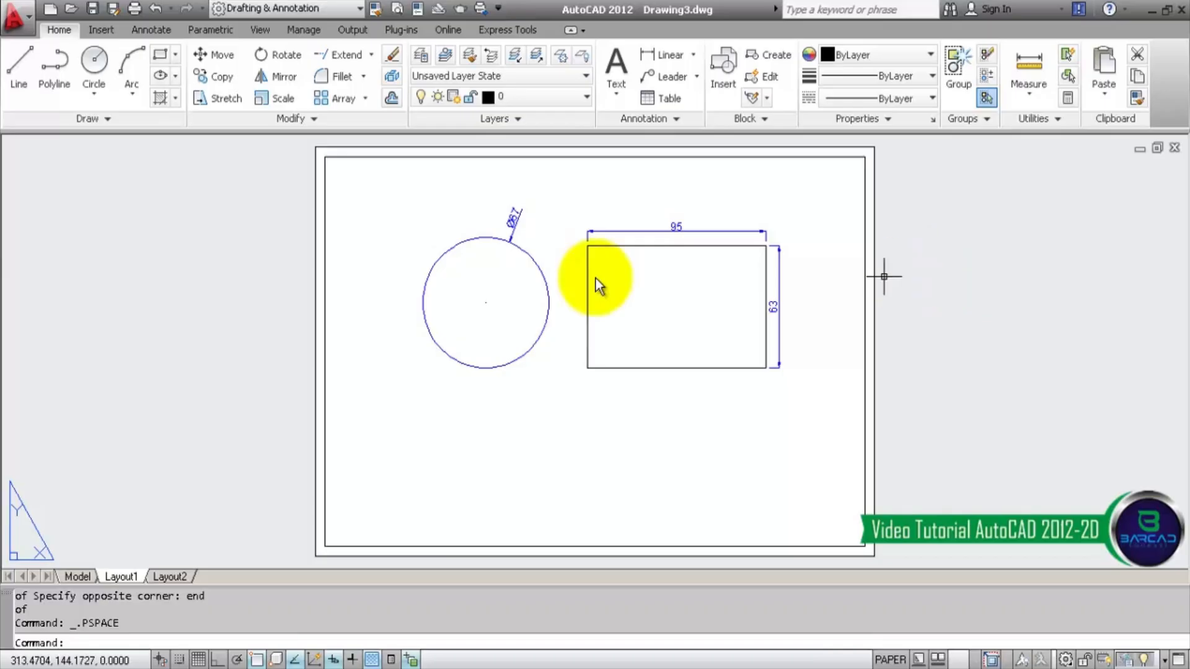
# - Switch to model space and draw a large freehand rectangle to the right of the existing frame
pyautogui.click(80, 573)
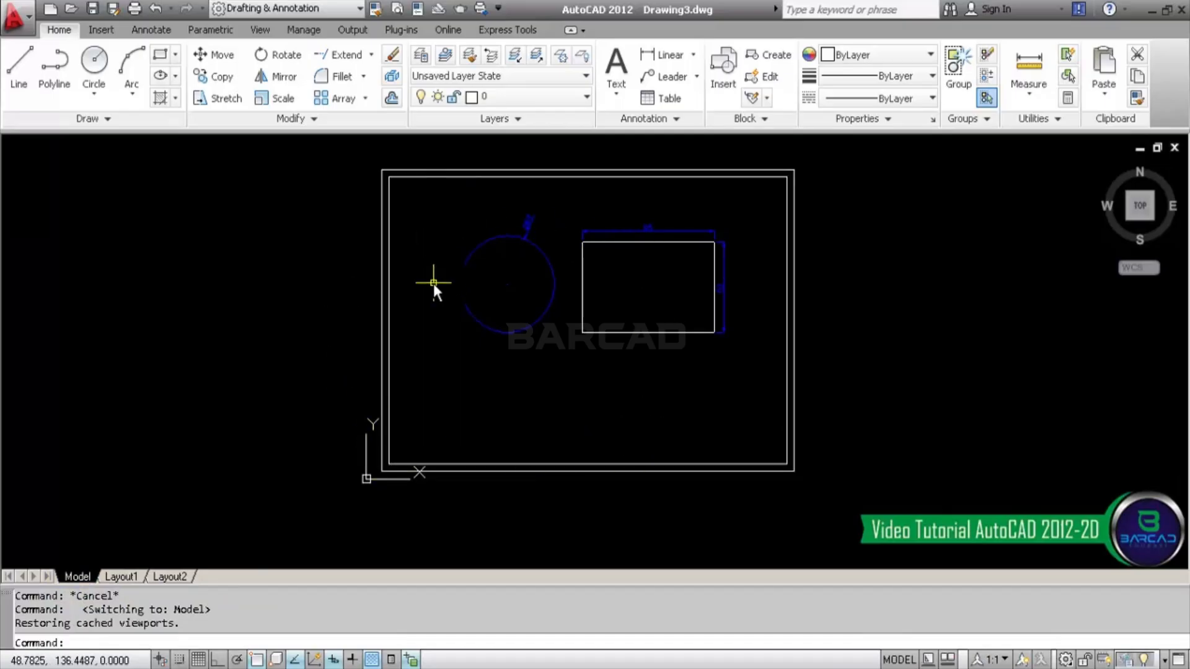
pyautogui.scroll(-2, 433, 284)
pyautogui.moveTo(661, 270); pyautogui.dragTo(461, 269, button='middle')
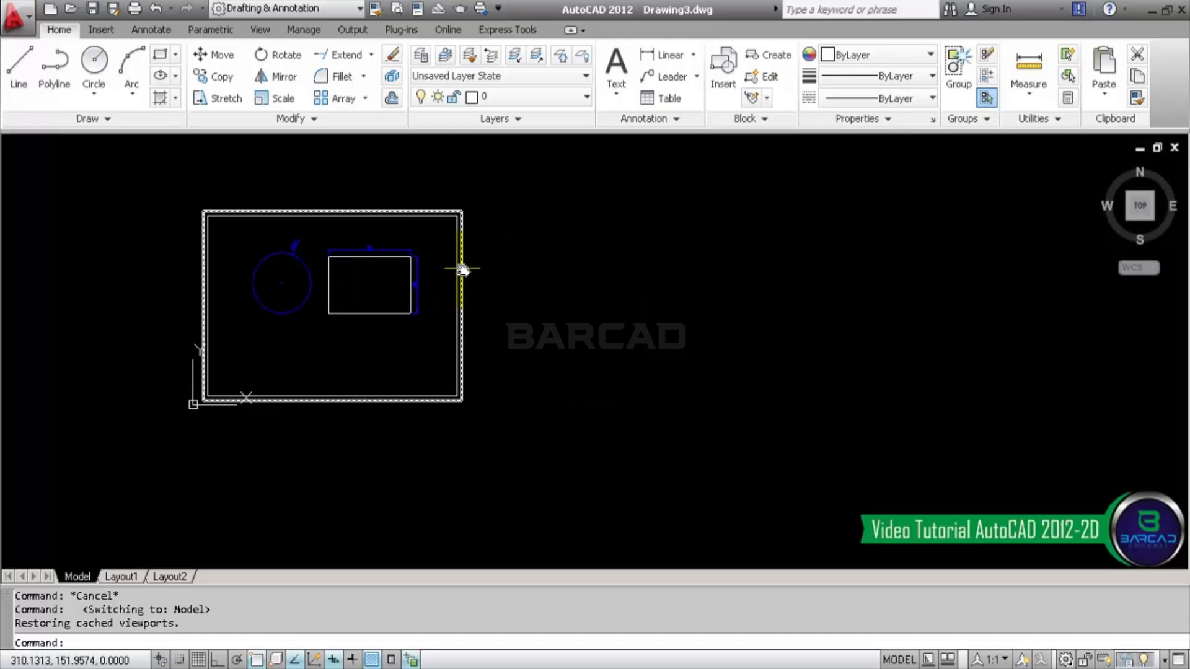
pyautogui.moveTo(517, 240); pyautogui.dragTo(471, 279, button='middle')
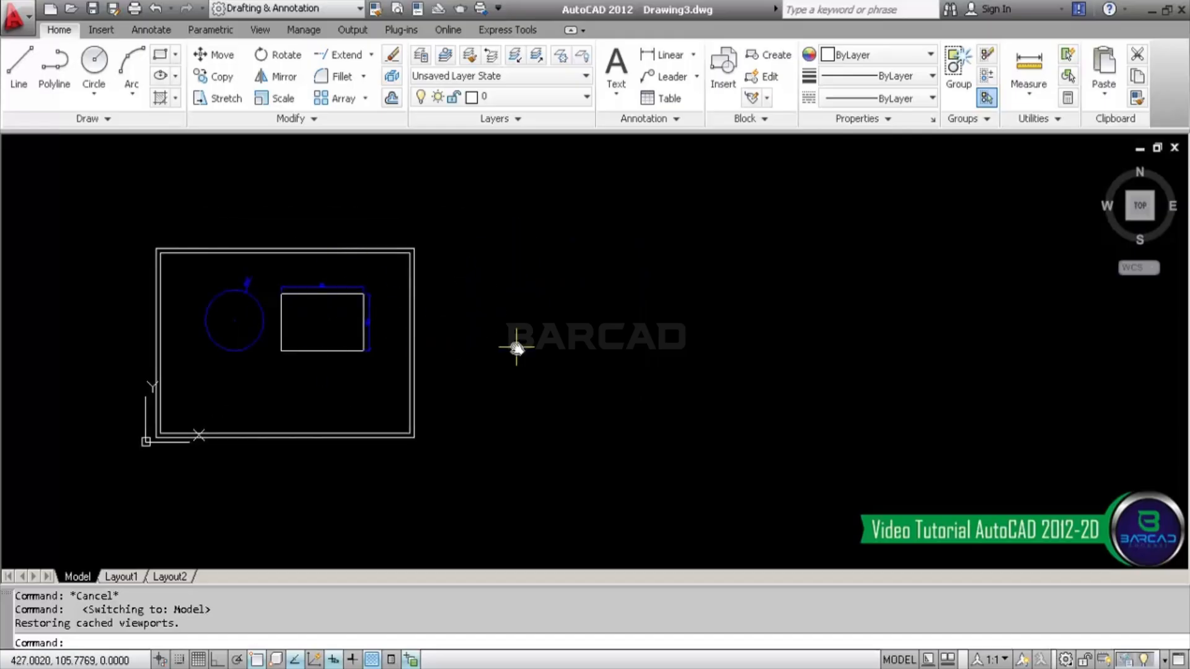
pyautogui.scroll(2, 284, 346)
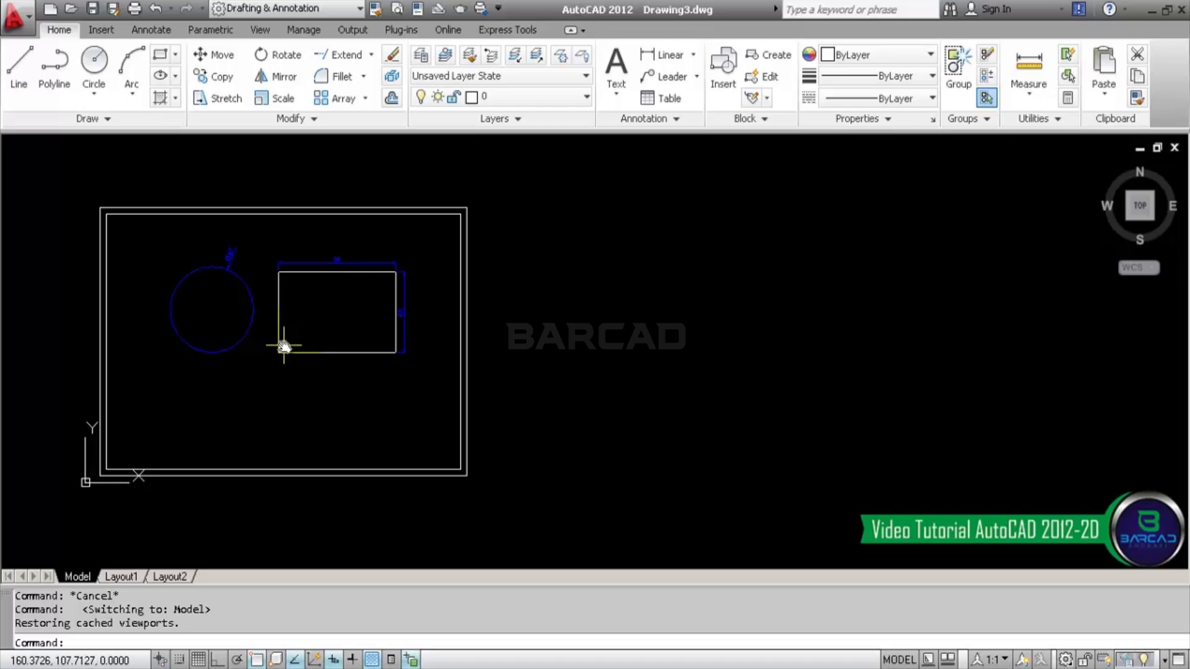
pyautogui.click(160, 55)
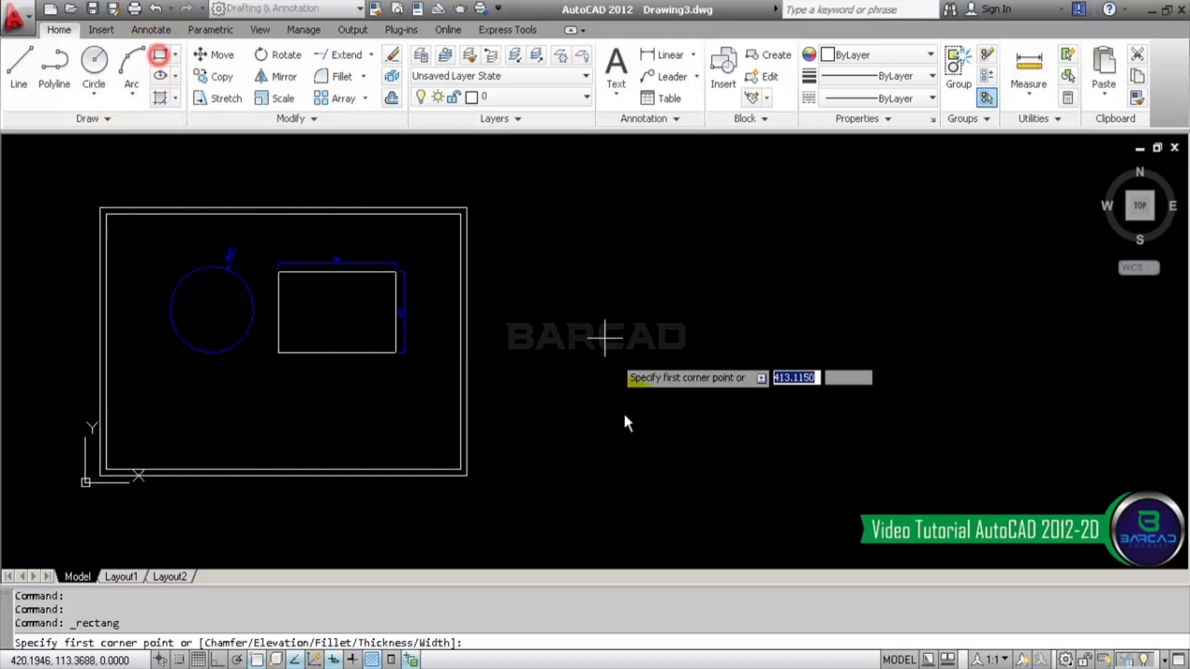
pyautogui.scroll(-4, 467, 474)
pyautogui.click(554, 501)
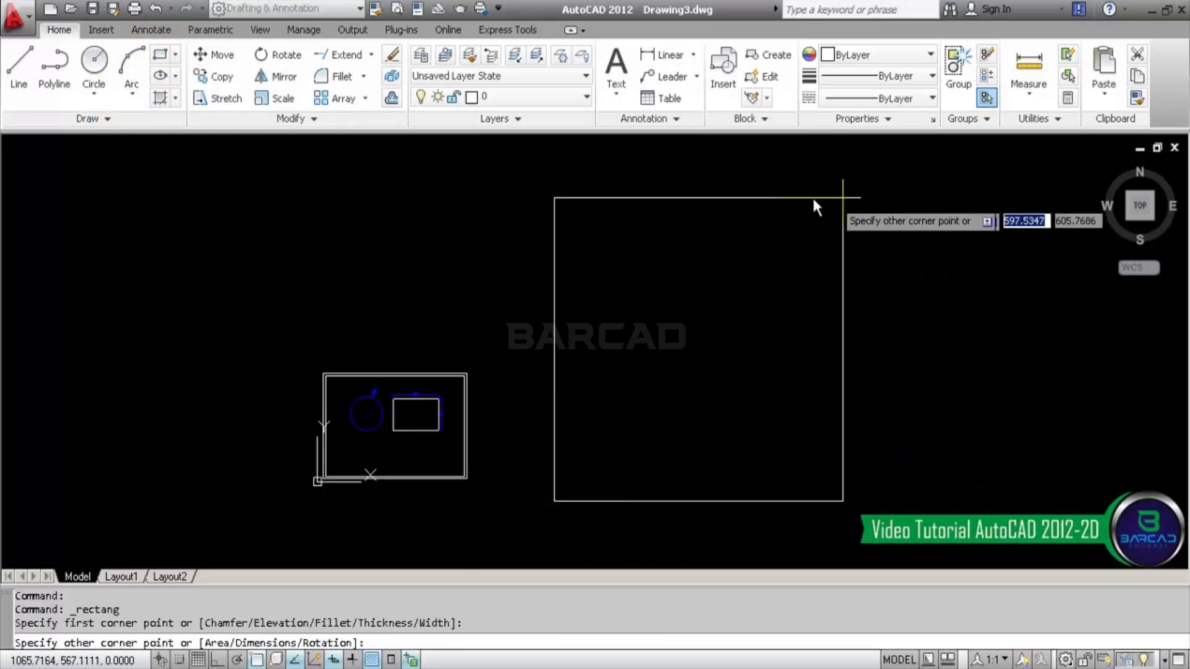
pyautogui.click(746, 291)
pyautogui.moveTo(645, 356); pyautogui.dragTo(651, 279, button='middle')
pyautogui.scroll(2, 650, 280)
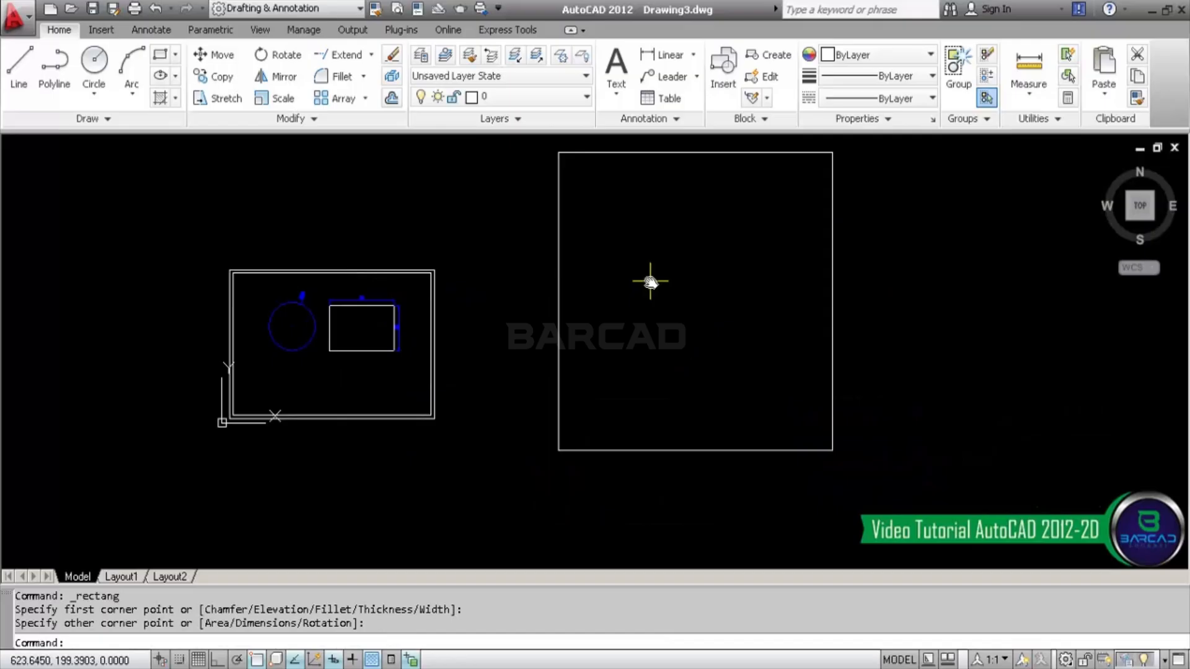
pyautogui.click(443, 258)
pyautogui.click(422, 285)
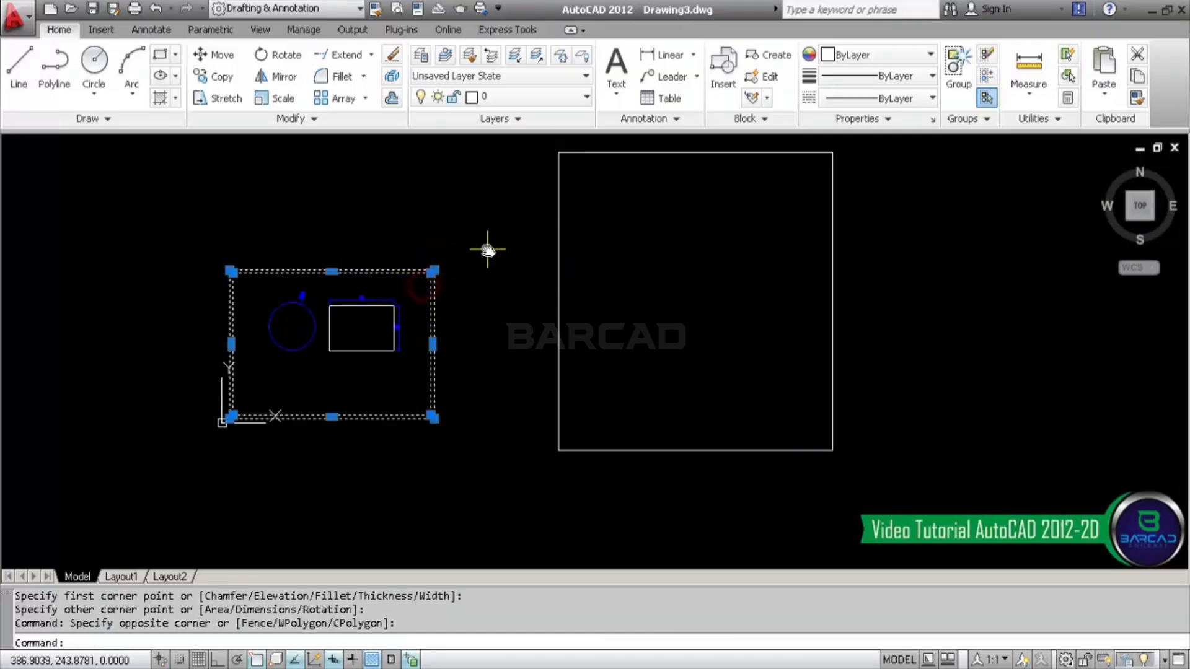
pyautogui.press('Escape')
# - Narrow the new large rectangle to about half its width by stretching its right edge inward from the midpoint grip
pyautogui.click(893, 300)
pyautogui.click(786, 317)
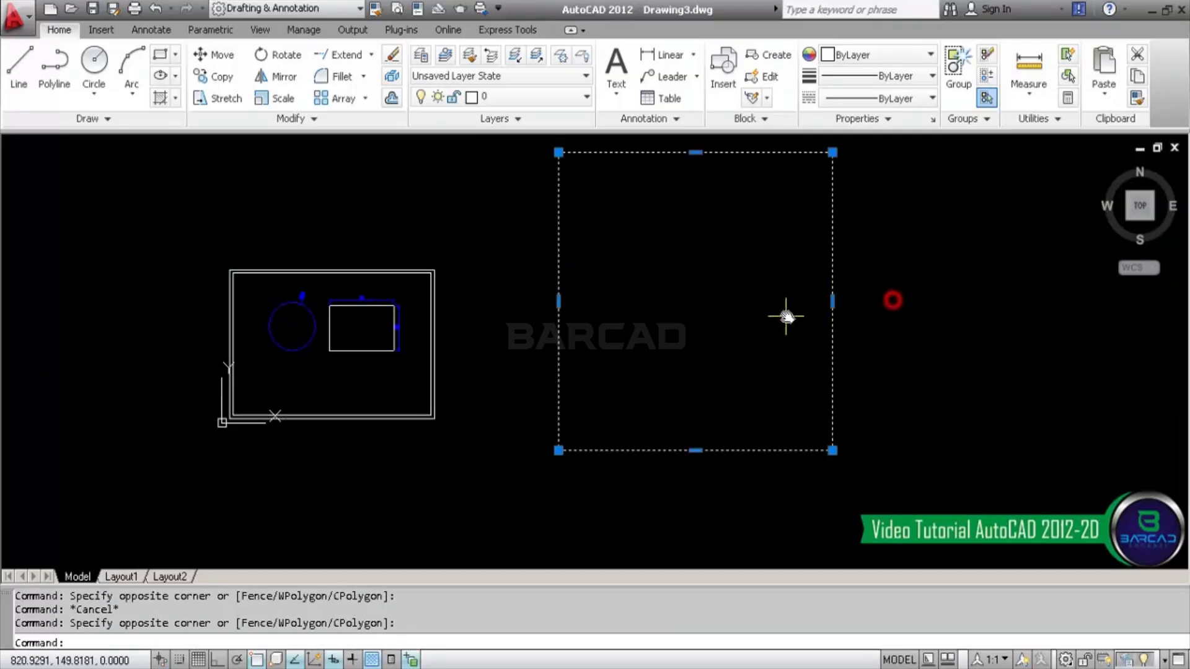
pyautogui.click(832, 301)
pyautogui.click(693, 300)
pyautogui.press('Escape')
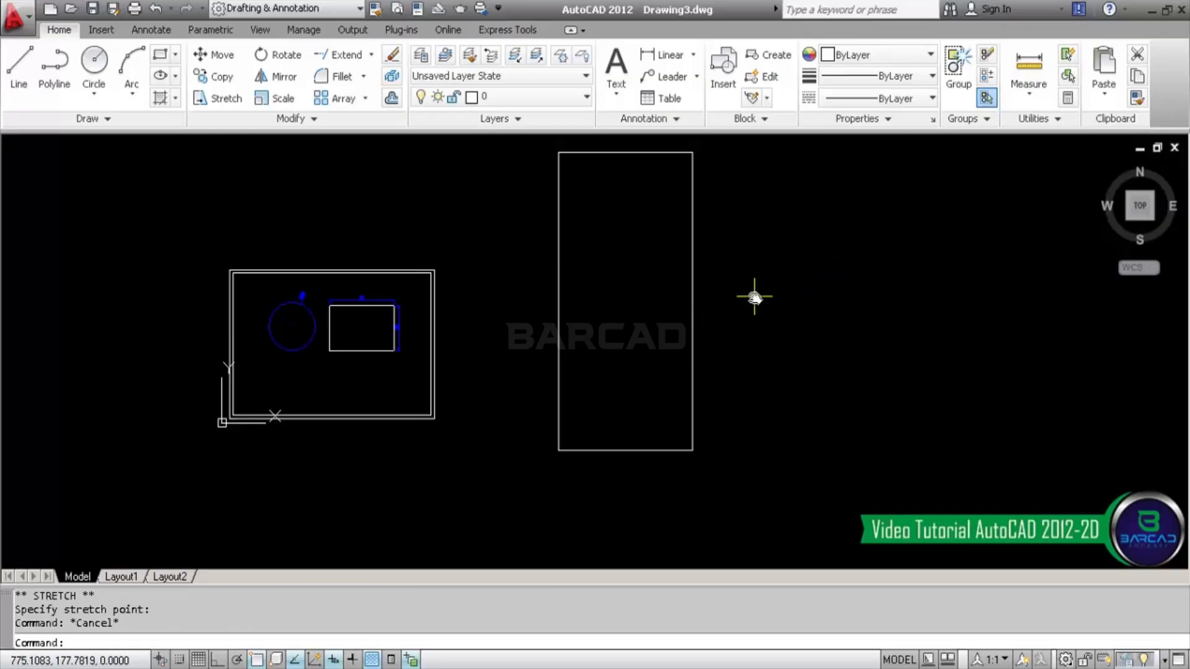
# - Draw a freehand circle centred on the midpoint of the tall rectangle's right edge, crossing into the rectangle
pyautogui.click(94, 60)
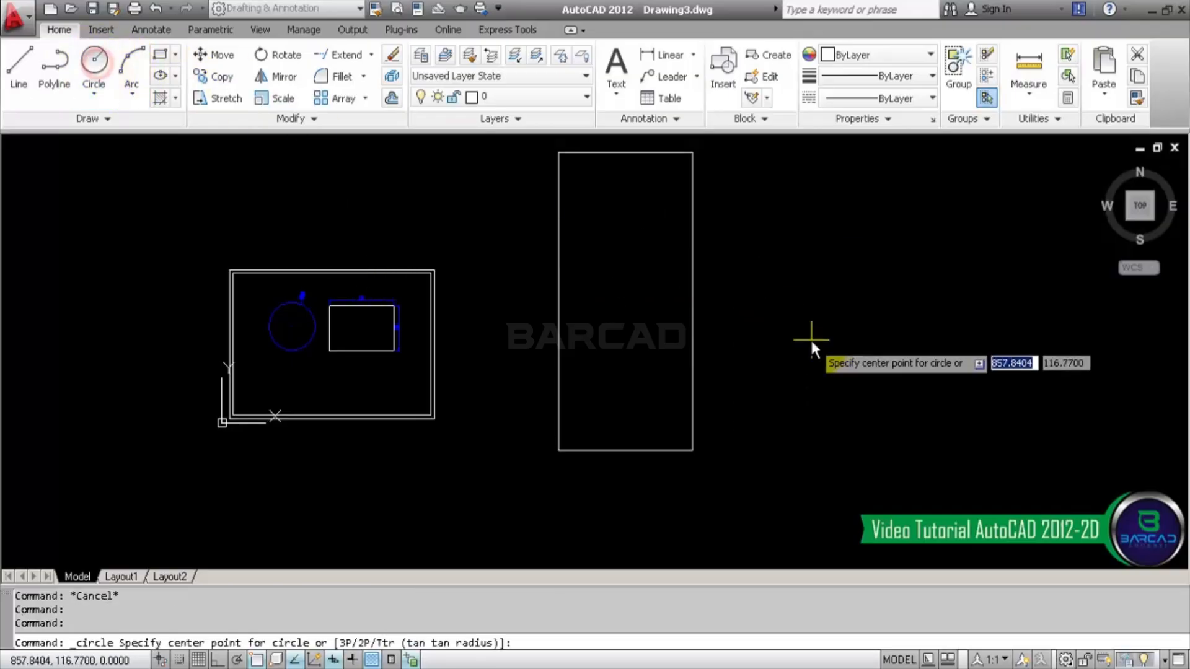
pyautogui.click(693, 301)
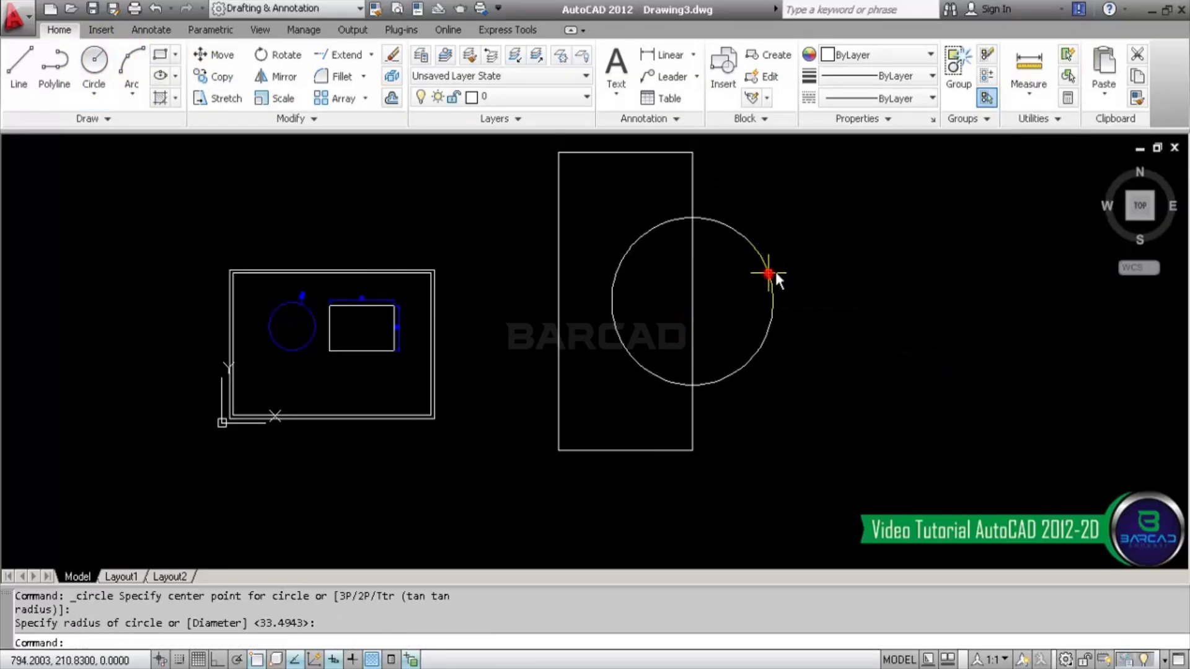
pyautogui.moveTo(672, 299); pyautogui.dragTo(618, 310, button='middle')
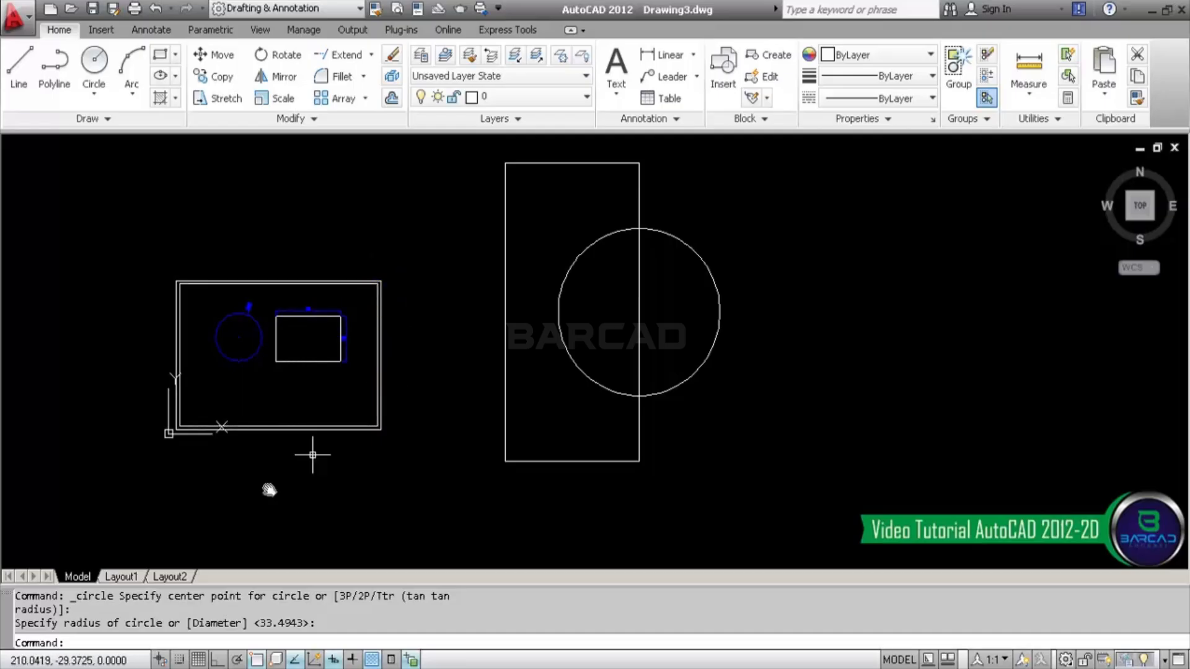
# - Return to Layout1, activate its viewport and bring the new tall rectangle and overlapping circle into view inside it
pyautogui.moveTo(133, 577)
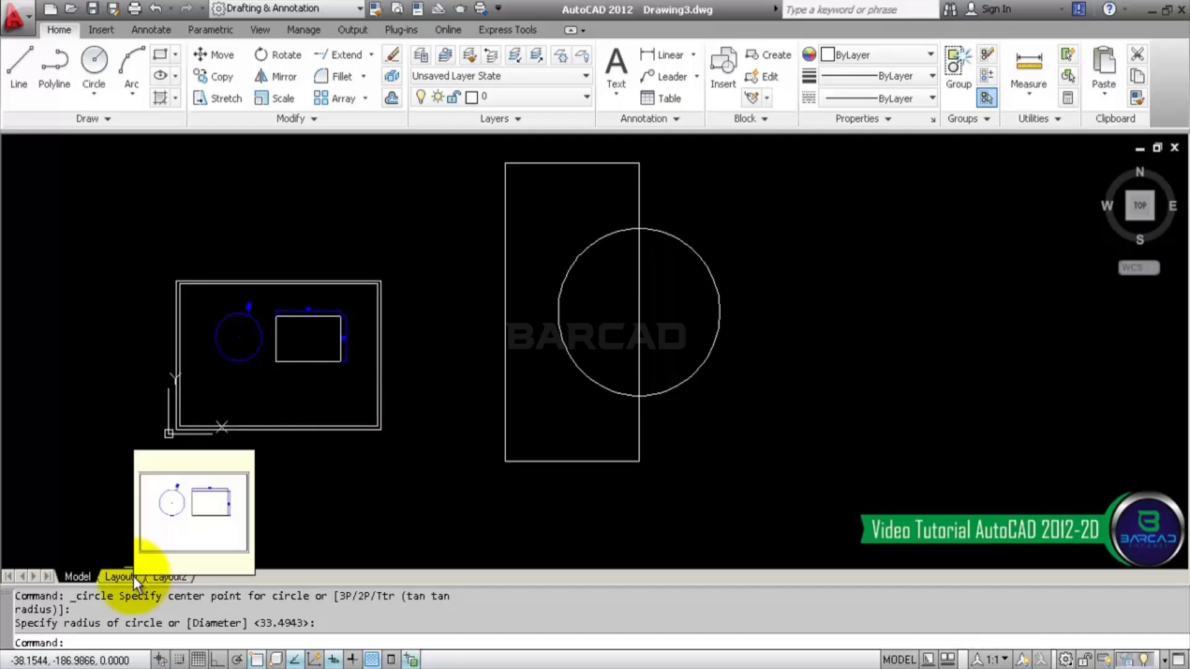
pyautogui.click(132, 575)
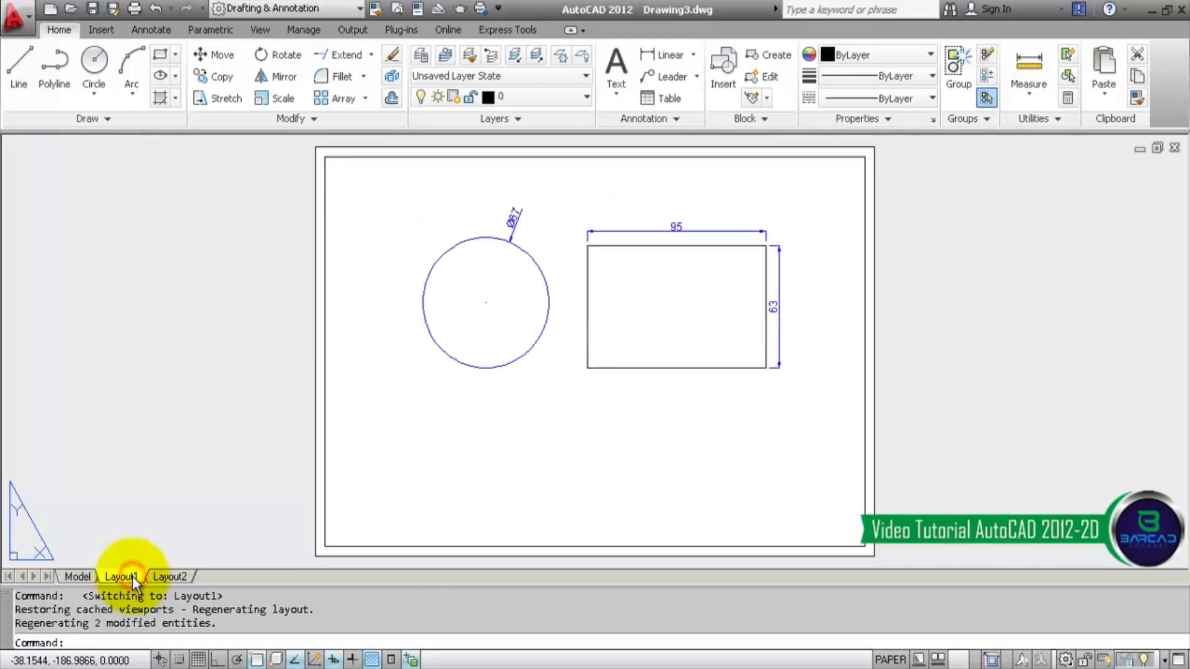
pyautogui.doubleClick(569, 410)
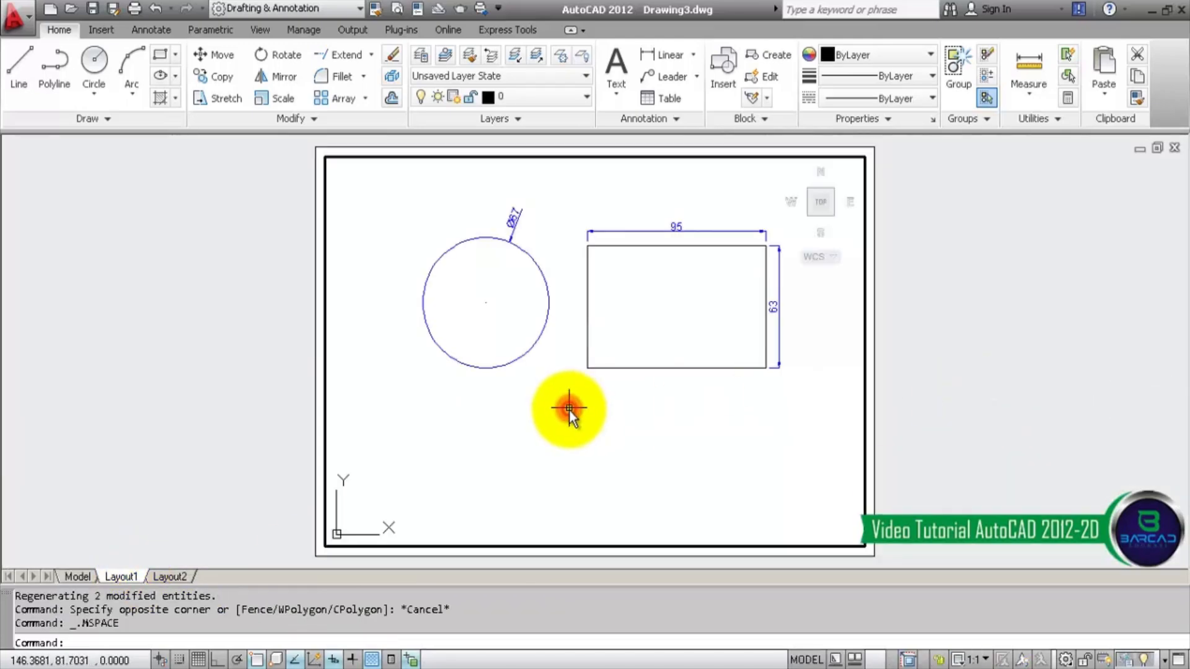
pyautogui.scroll(-5, 677, 399)
pyautogui.moveTo(806, 376); pyautogui.dragTo(549, 377, button='middle')
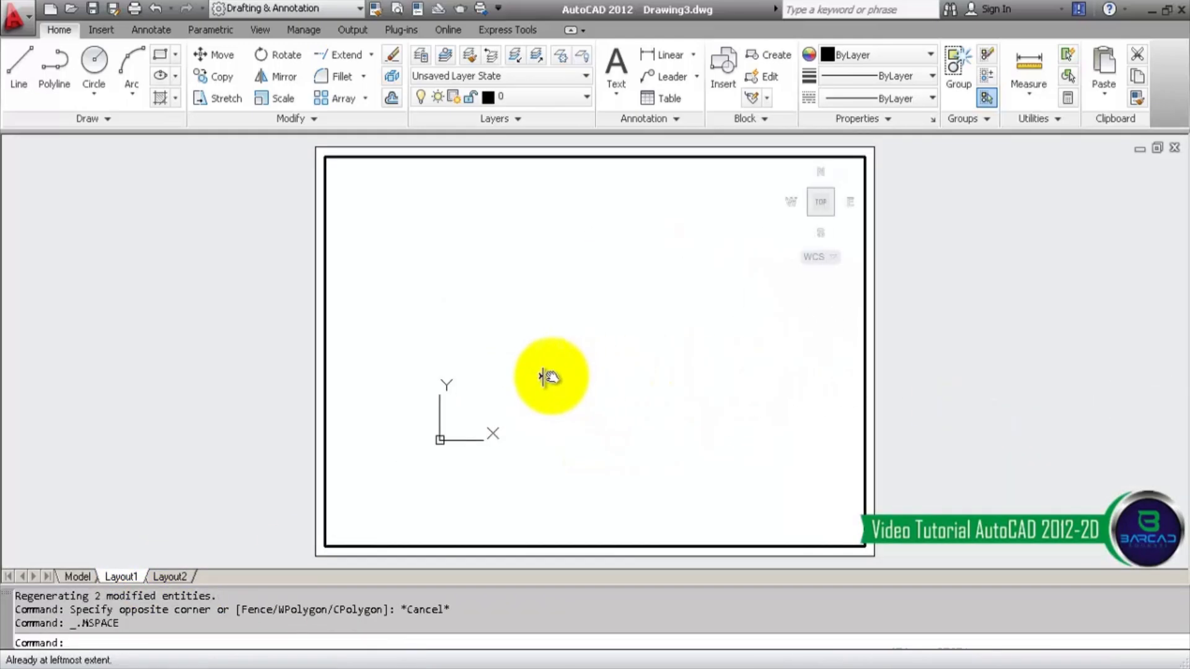
pyautogui.scroll(5, 616, 375)
pyautogui.scroll(-3, 616, 375)
pyautogui.moveTo(651, 376); pyautogui.dragTo(486, 378, button='middle')
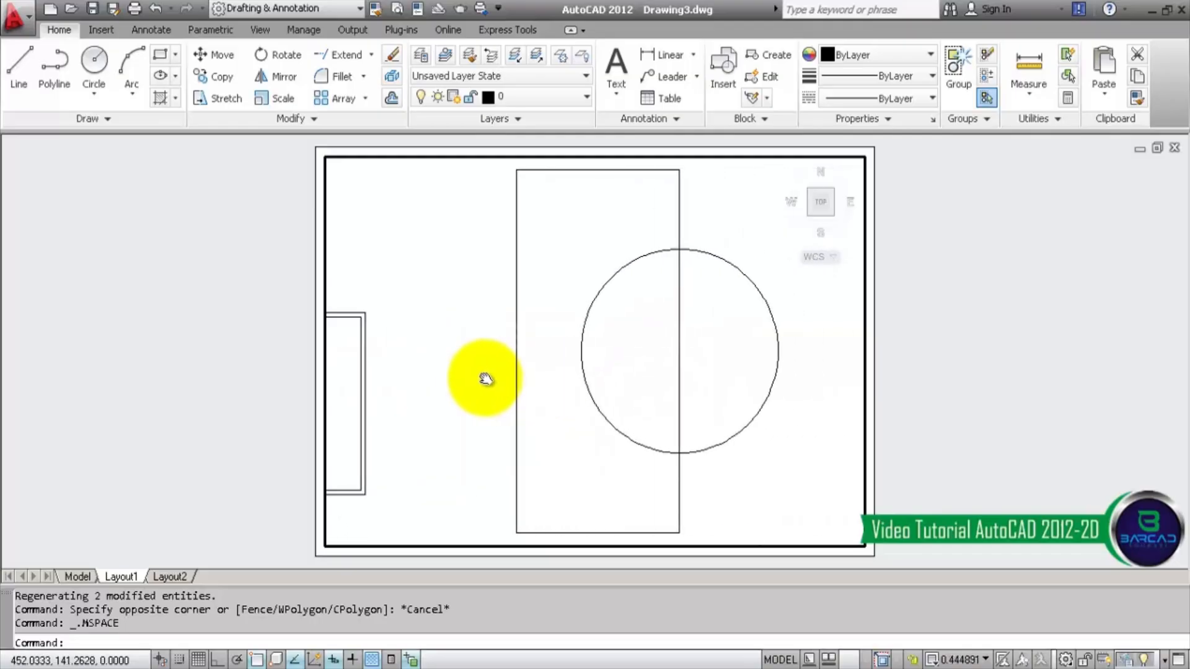
pyautogui.scroll(-2, 585, 388)
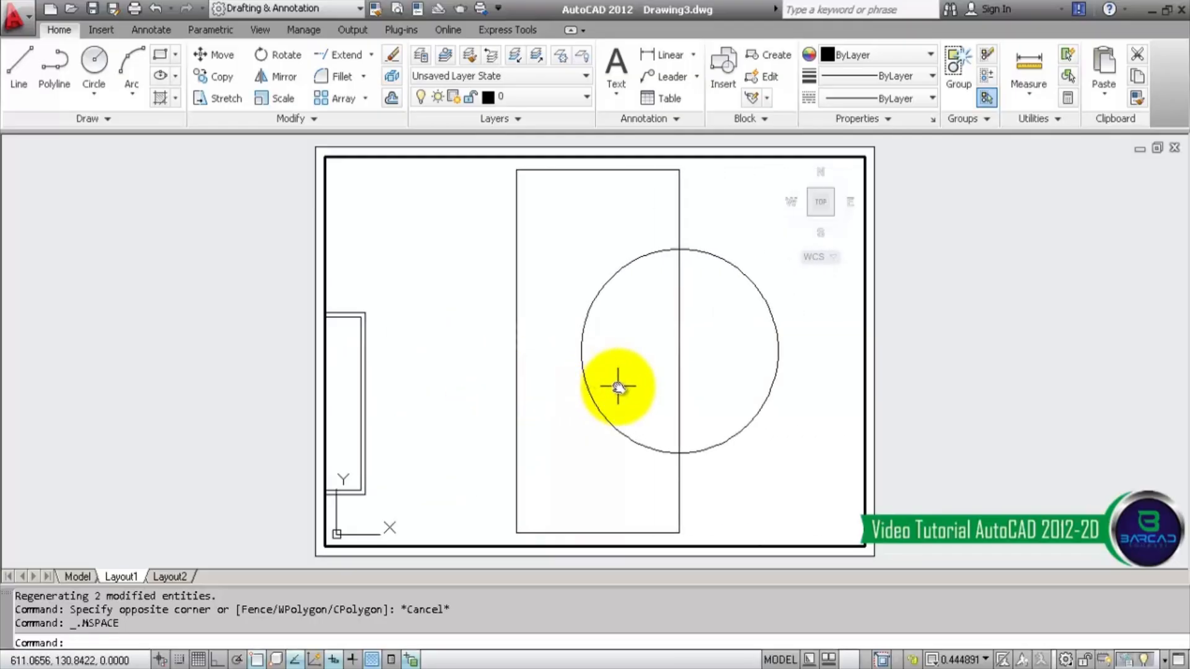
# - Examine the framed drawing and the large rectangle with its circle inside the viewport at several zoom levels, and return to paper space
pyautogui.write('z')
pyautogui.press('Return')
pyautogui.write('e')
pyautogui.press('Return')
pyautogui.moveTo(635, 350); pyautogui.dragTo(556, 349, button='middle')
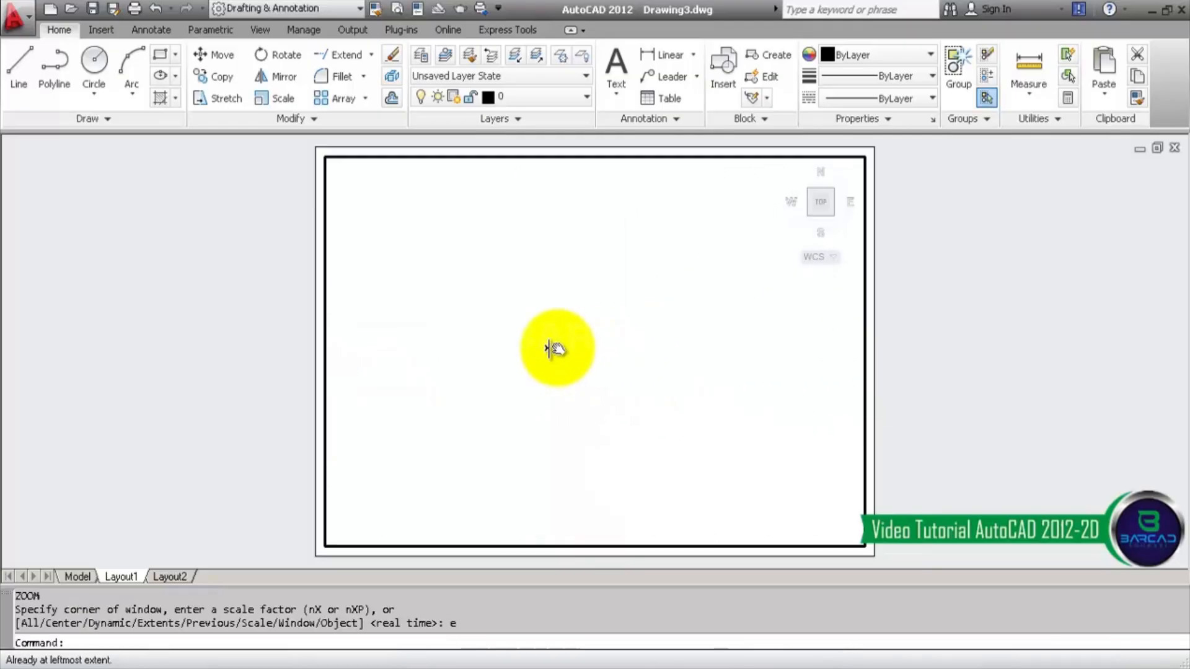
pyautogui.scroll(2, 613, 348)
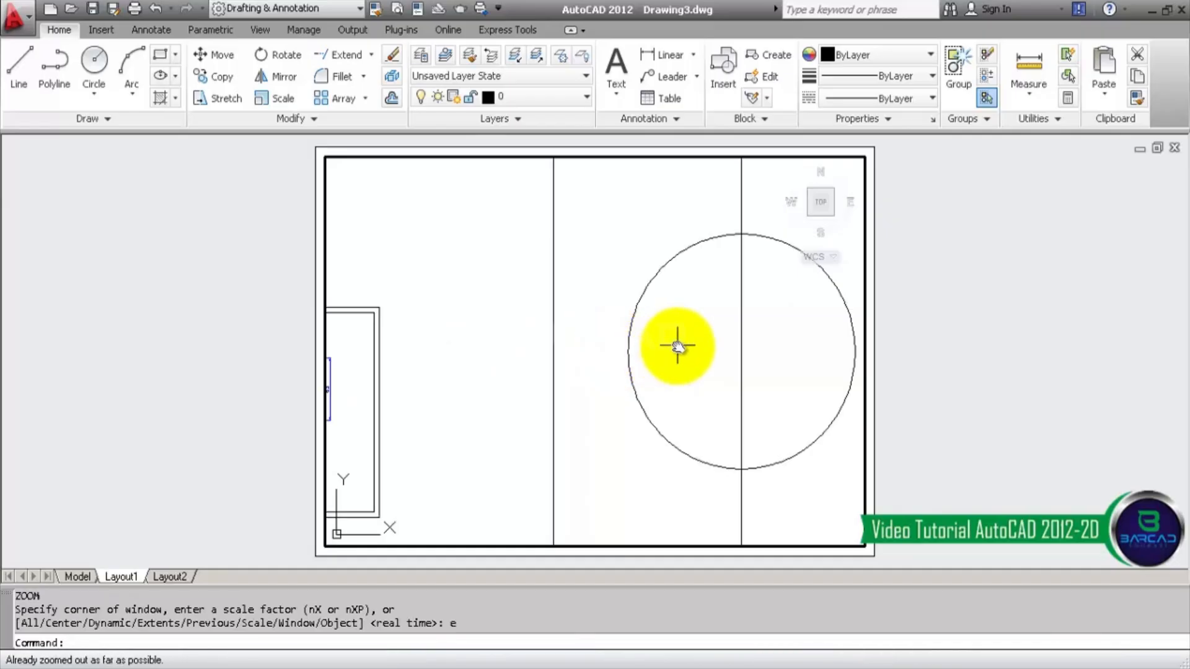
pyautogui.write('z')
pyautogui.press('Return')
pyautogui.write('e')
pyautogui.press('Return')
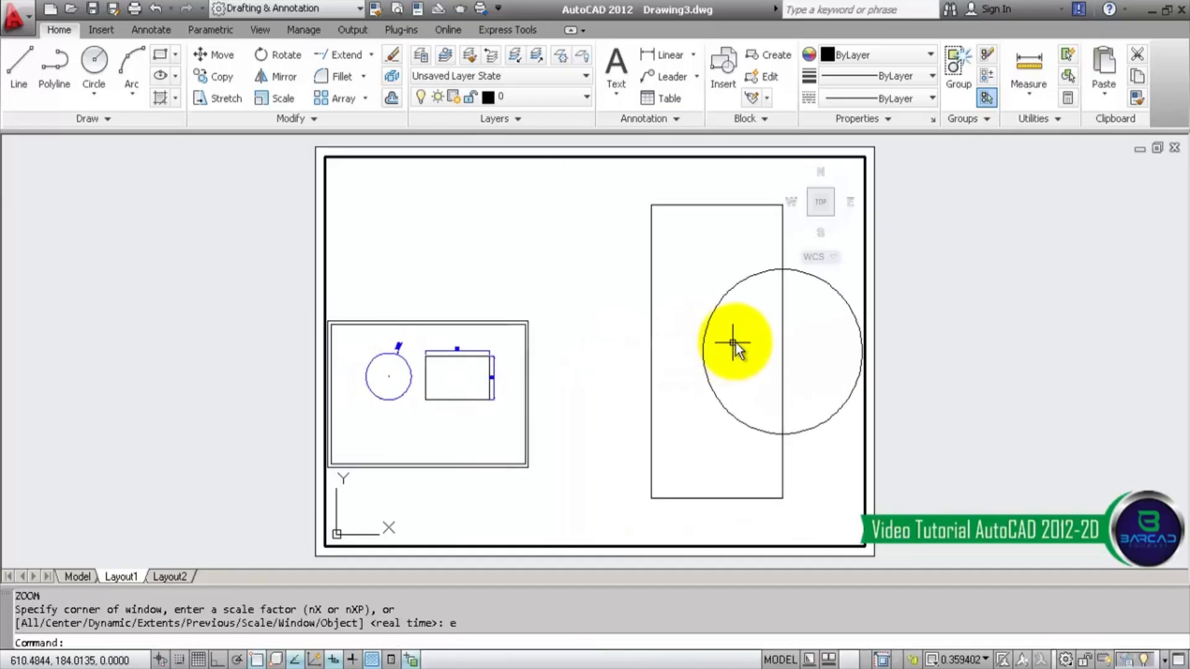
pyautogui.moveTo(733, 340); pyautogui.dragTo(682, 342, button='middle')
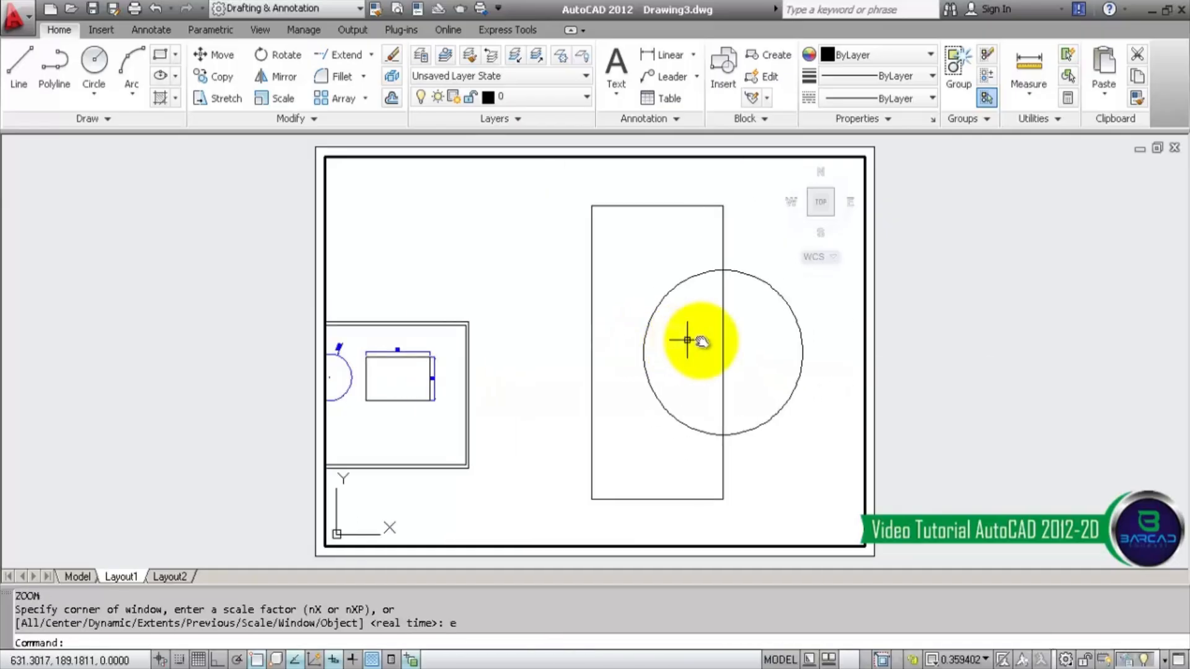
pyautogui.scroll(1, 816, 348)
pyautogui.scroll(-1, 818, 350)
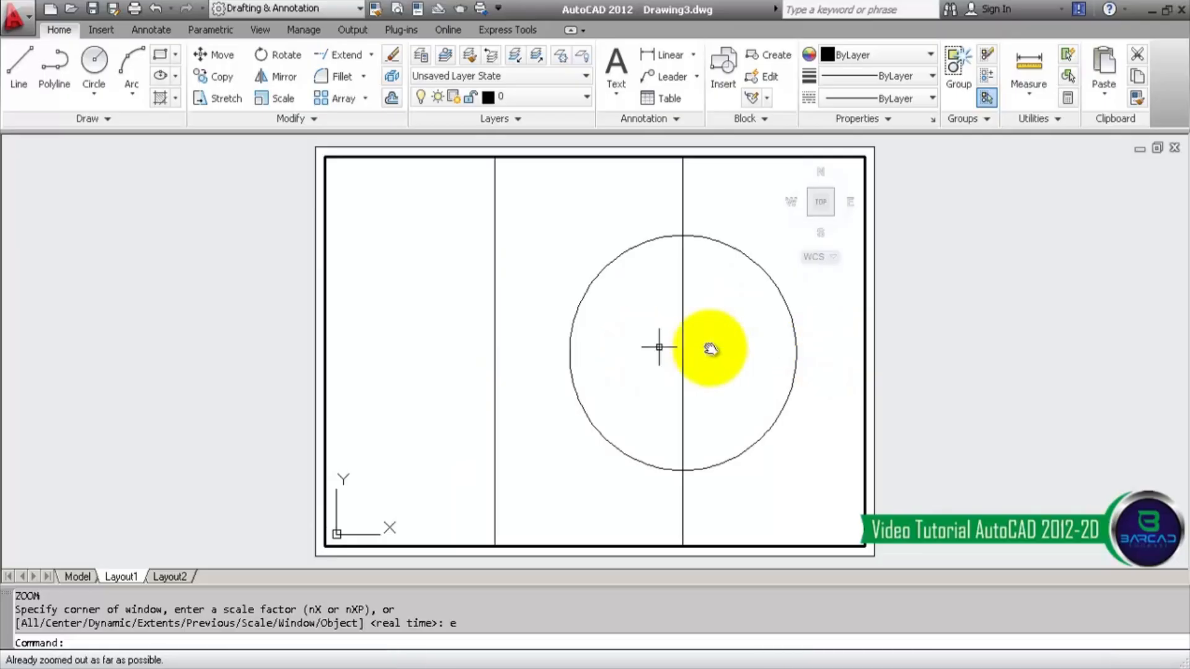
pyautogui.moveTo(570, 338); pyautogui.dragTo(637, 332, button='middle')
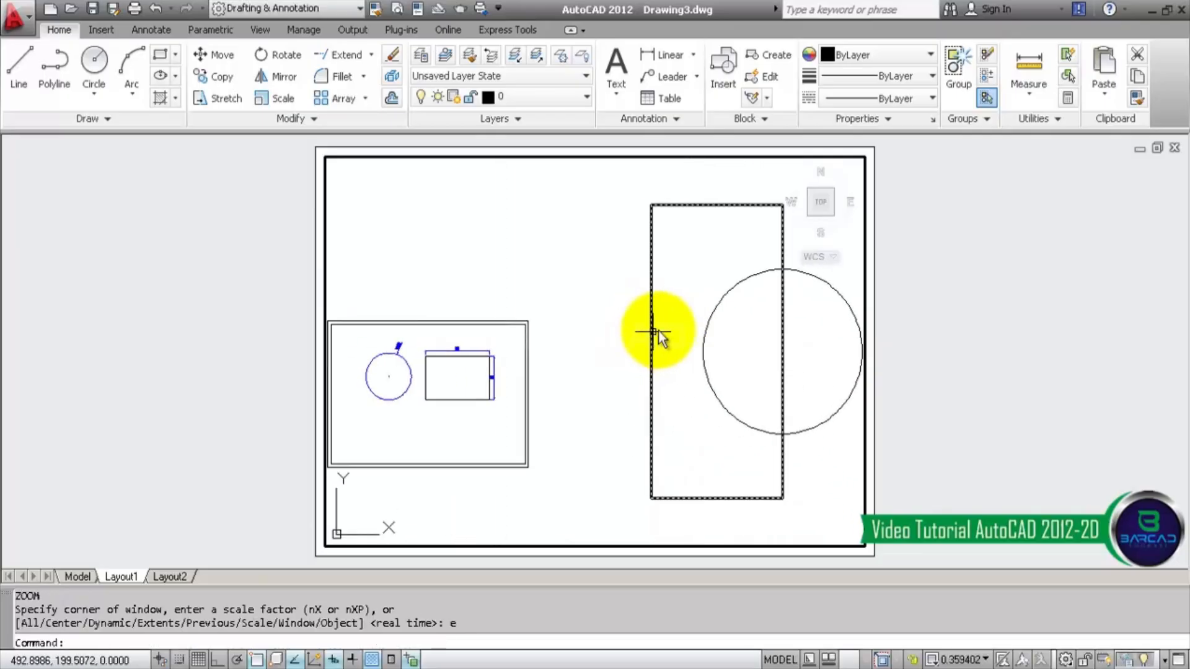
pyautogui.moveTo(655, 332); pyautogui.dragTo(571, 333, button='middle')
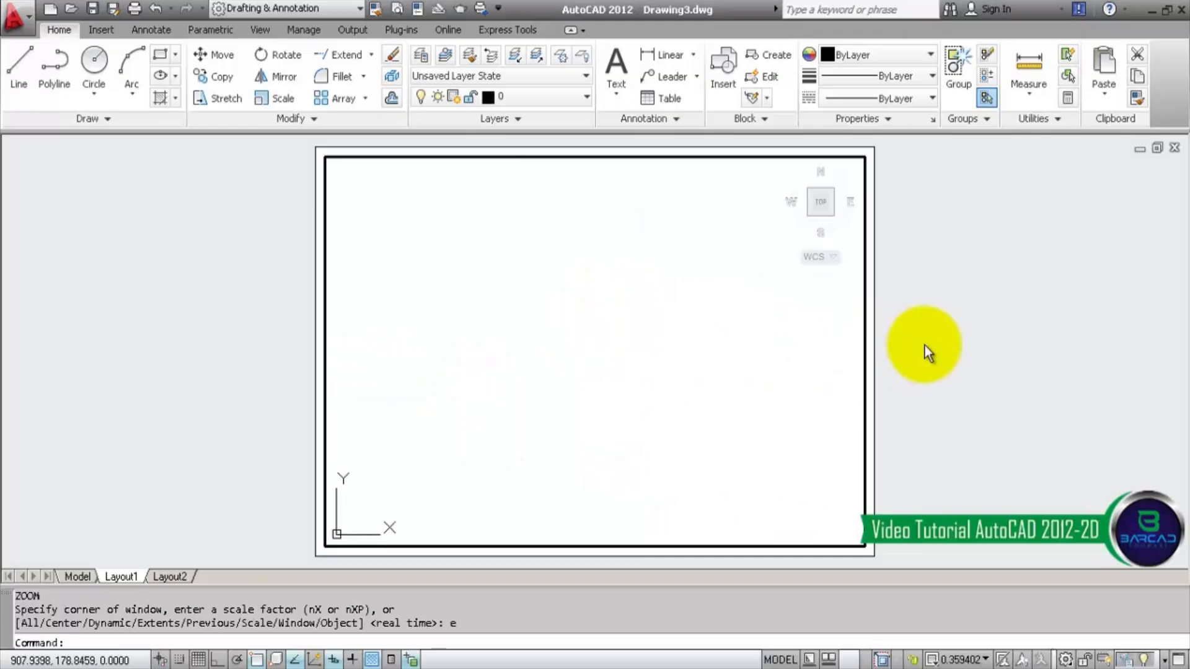
pyautogui.doubleClick(924, 344)
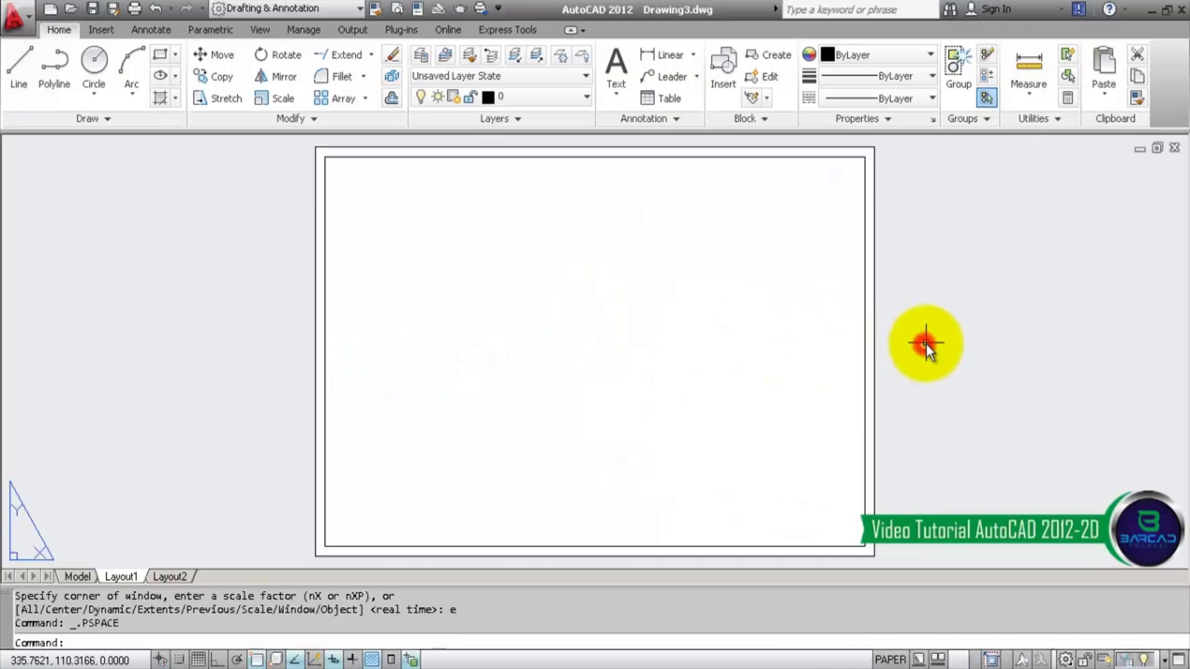
# - In model space, move the tall rectangle and its circle horizontally farther to the right, away from the frame, with Ortho on
pyautogui.click(78, 576)
pyautogui.click(677, 217)
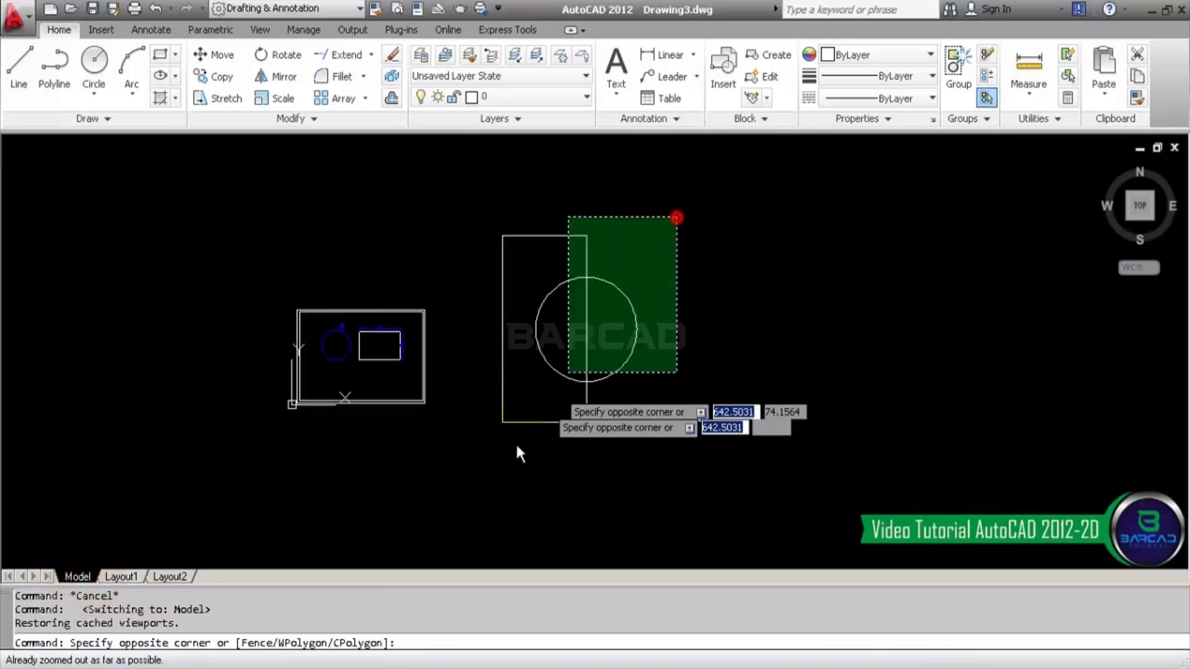
pyautogui.click(500, 471)
pyautogui.write('m')
pyautogui.press('Return')
pyautogui.click(593, 447)
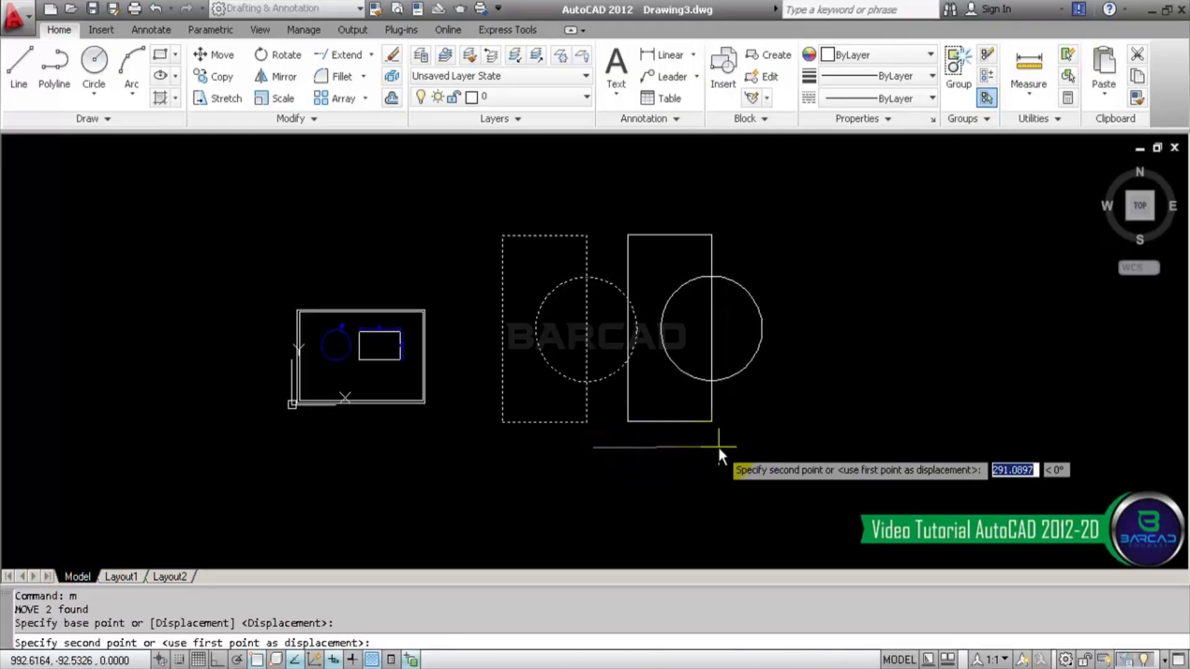
pyautogui.press('F8')
pyautogui.click(751, 446)
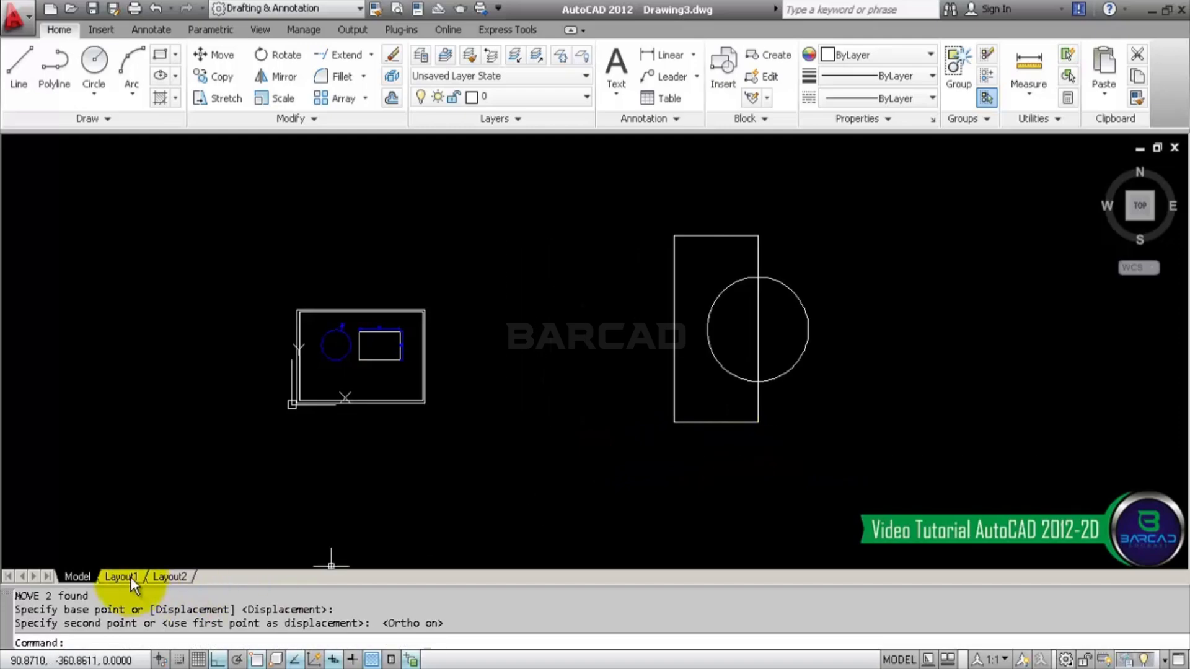
# - Return to Layout1, centre the moved rectangle and circle at a fitting size inside the viewport, and go back to paper space
pyautogui.click(130, 577)
pyautogui.doubleClick(551, 321)
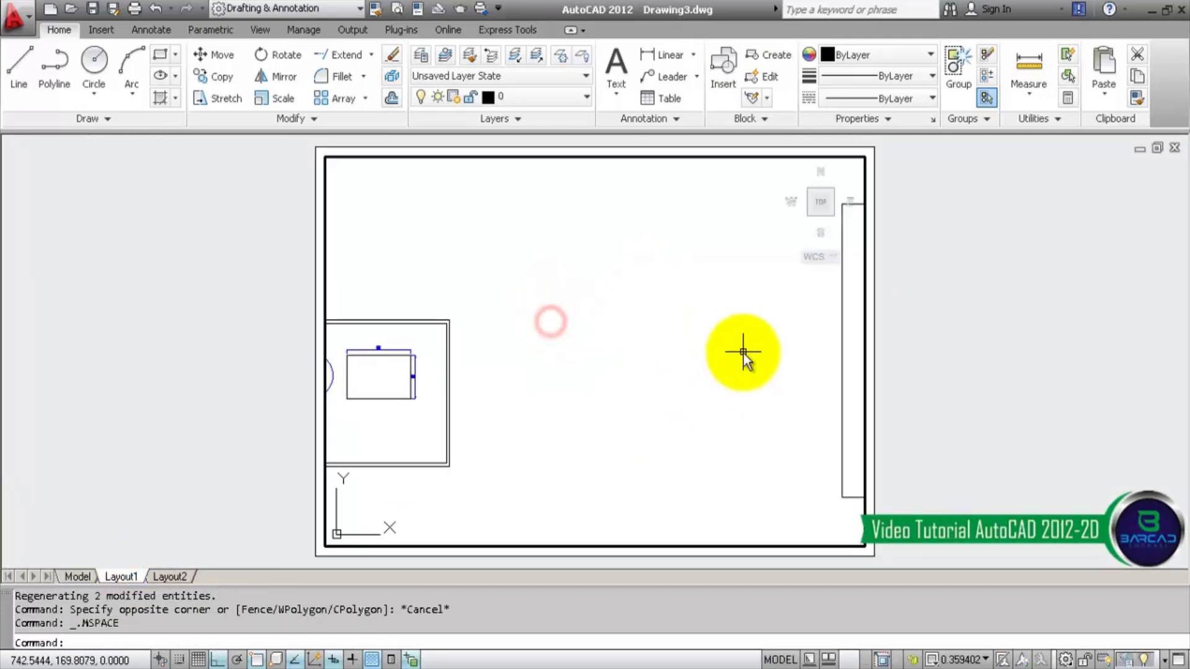
pyautogui.scroll(-2, 743, 350)
pyautogui.moveTo(756, 351); pyautogui.dragTo(517, 351, button='middle')
pyautogui.scroll(2, 638, 368)
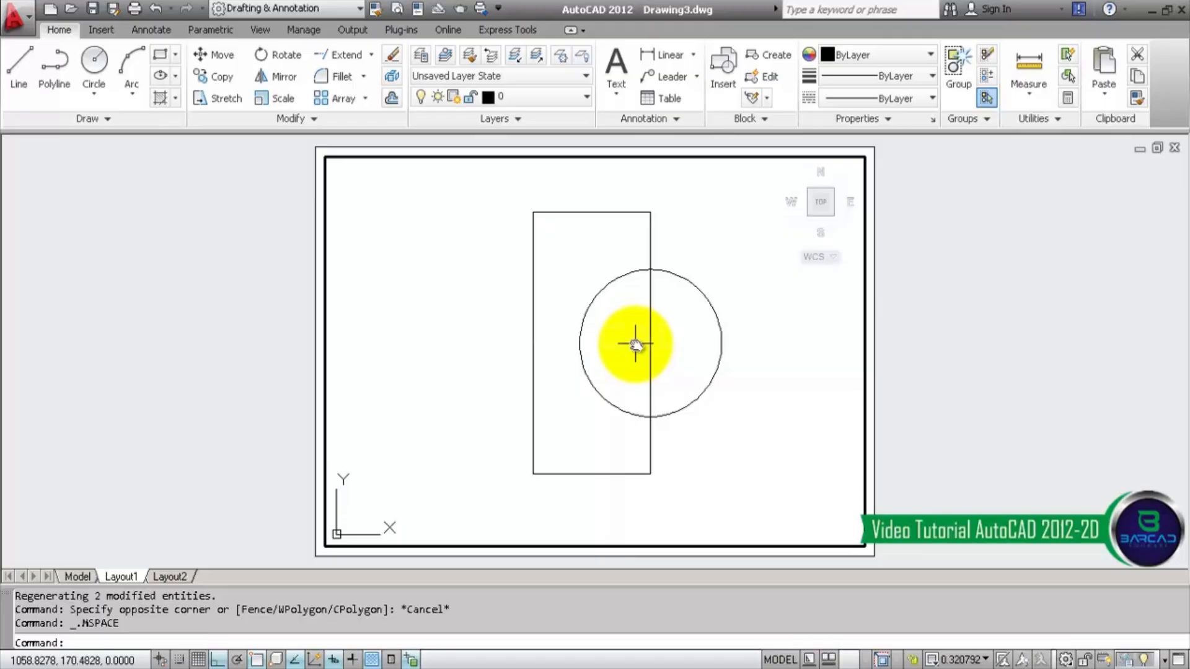
pyautogui.scroll(2, 635, 344)
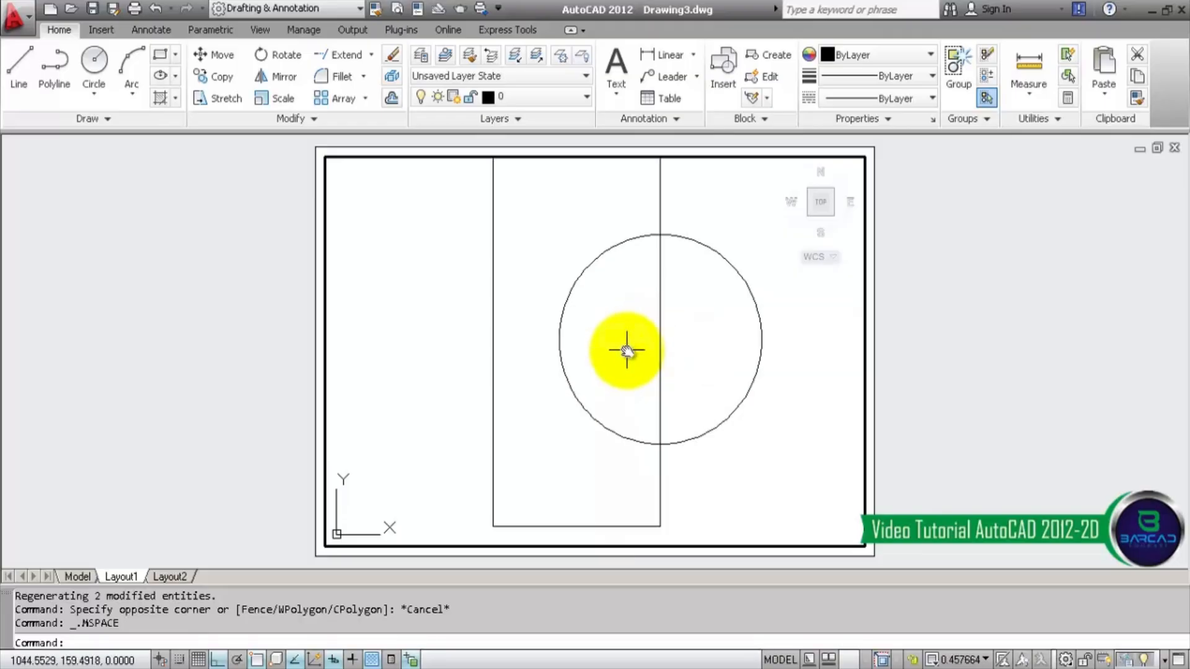
pyautogui.scroll(-3, 635, 344)
pyautogui.scroll(2, 629, 345)
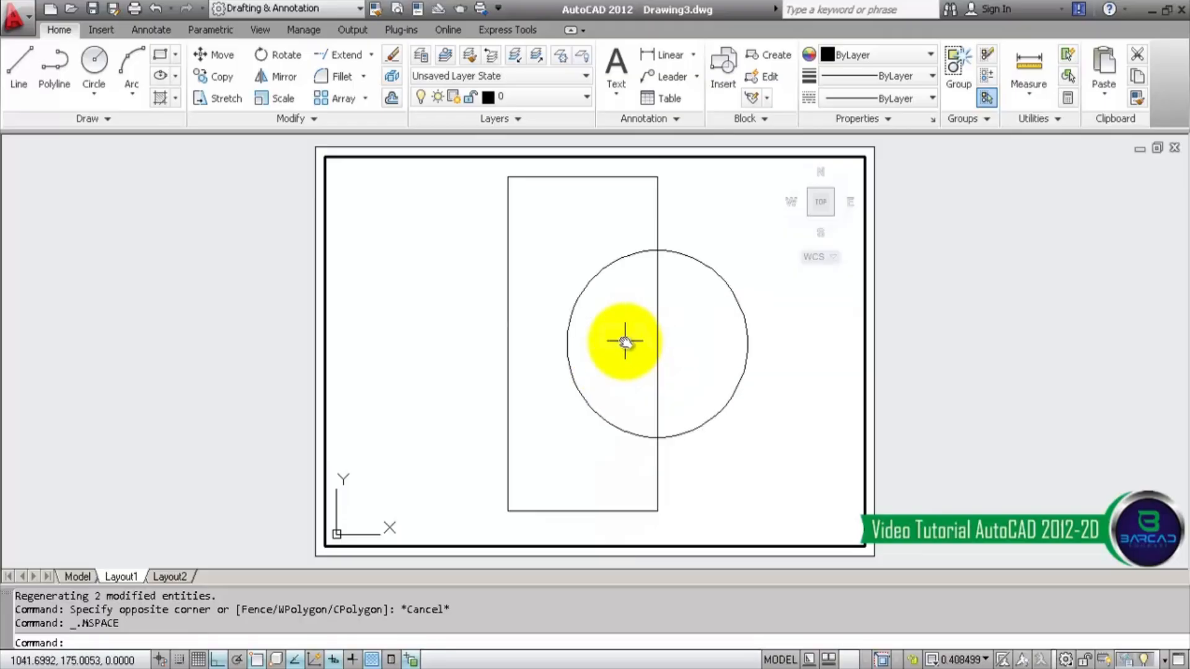
pyautogui.doubleClick(906, 358)
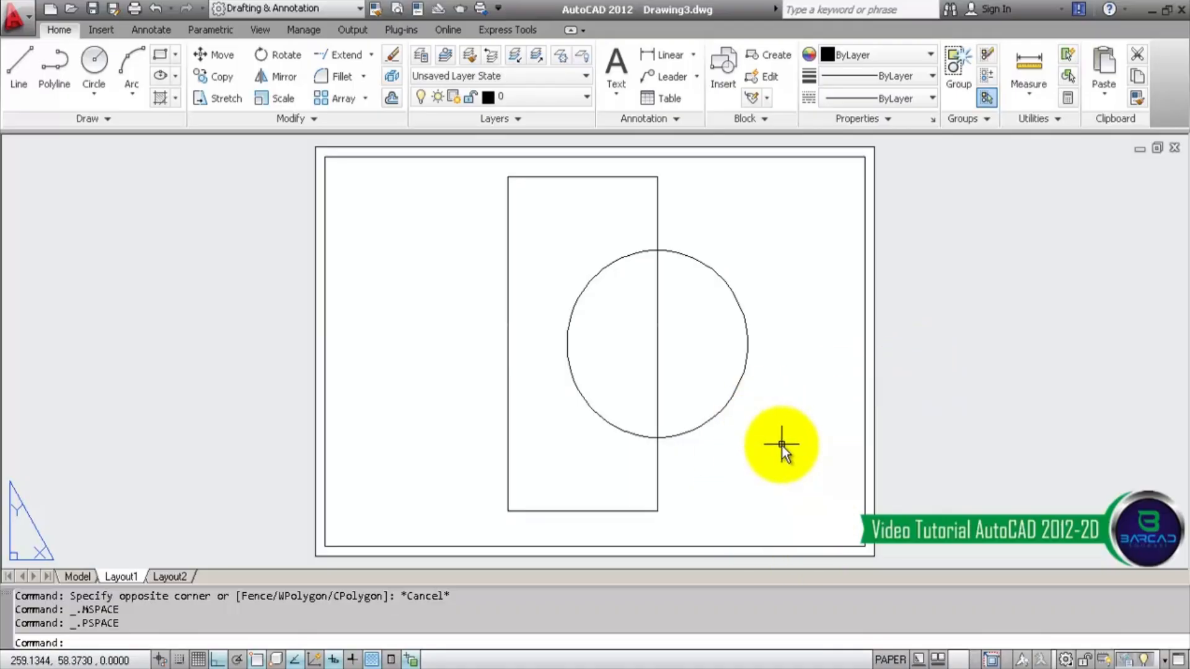
# - In model space, move the tall rectangle and its circle horizontally to the left, closer to the frame but clear of it
pyautogui.click(76, 577)
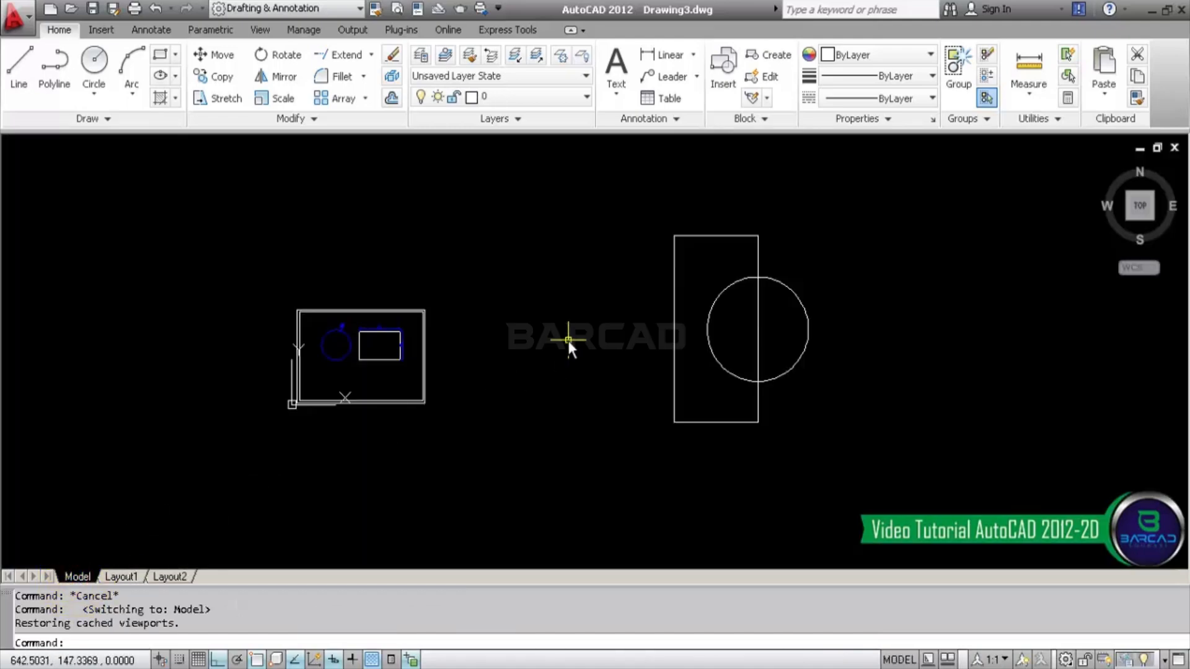
pyautogui.click(835, 293)
pyautogui.click(730, 323)
pyautogui.write('m')
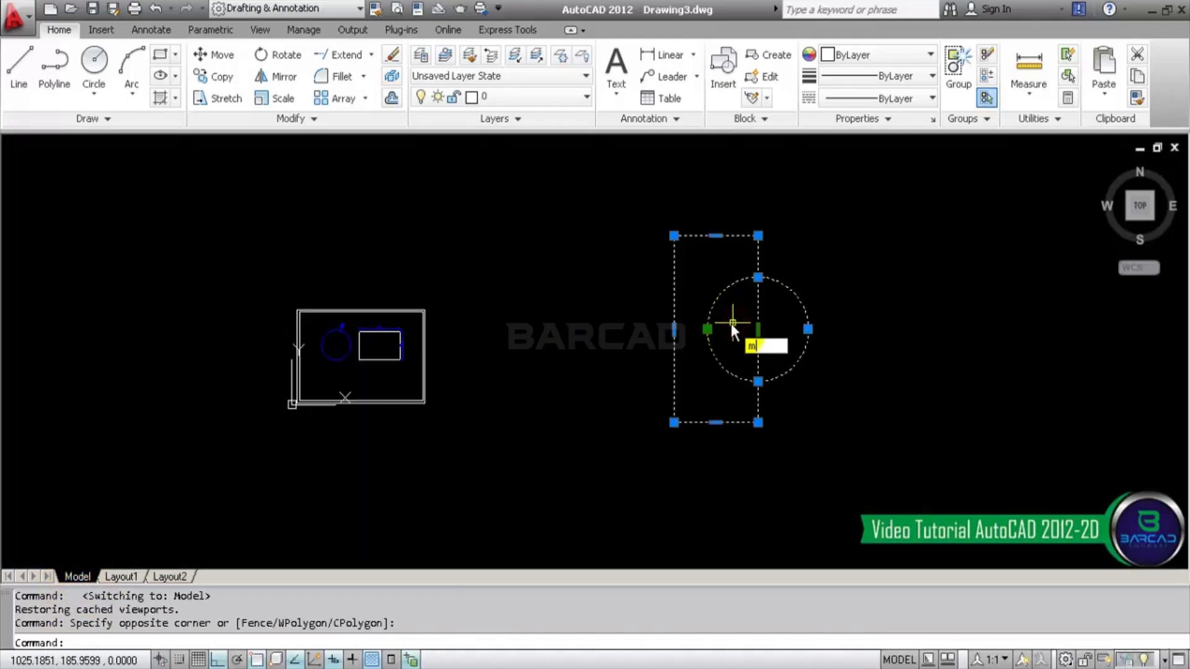
pyautogui.press('Return')
pyautogui.click(753, 329)
pyautogui.scroll(3, 378, 371)
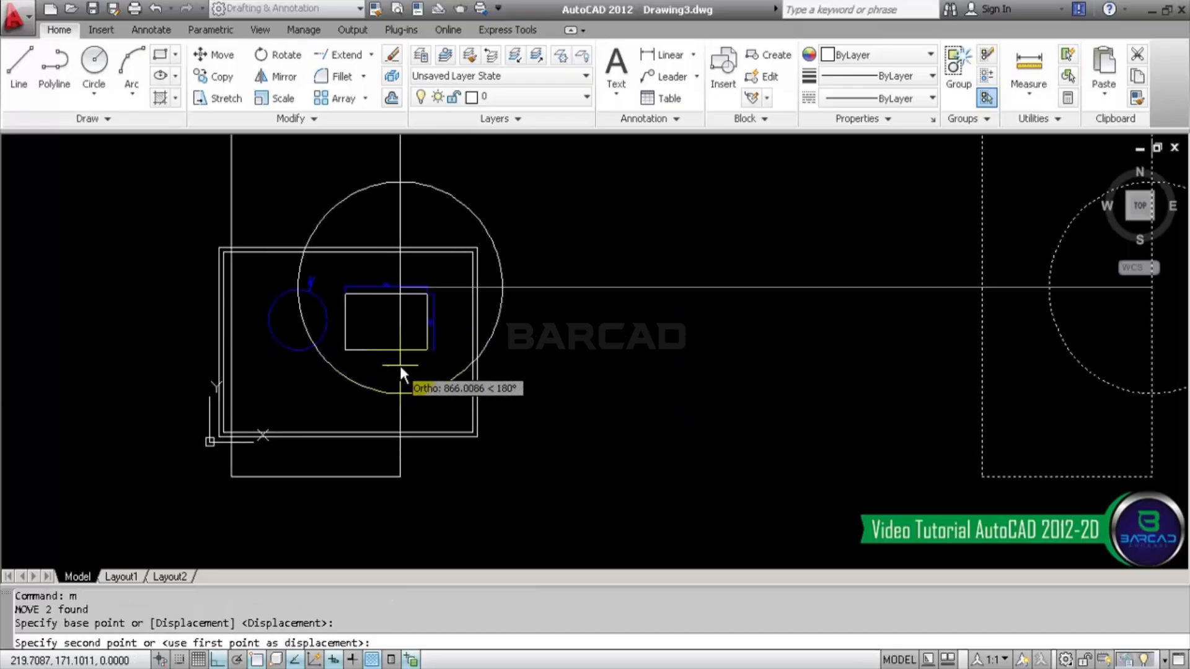
pyautogui.scroll(-2, 400, 366)
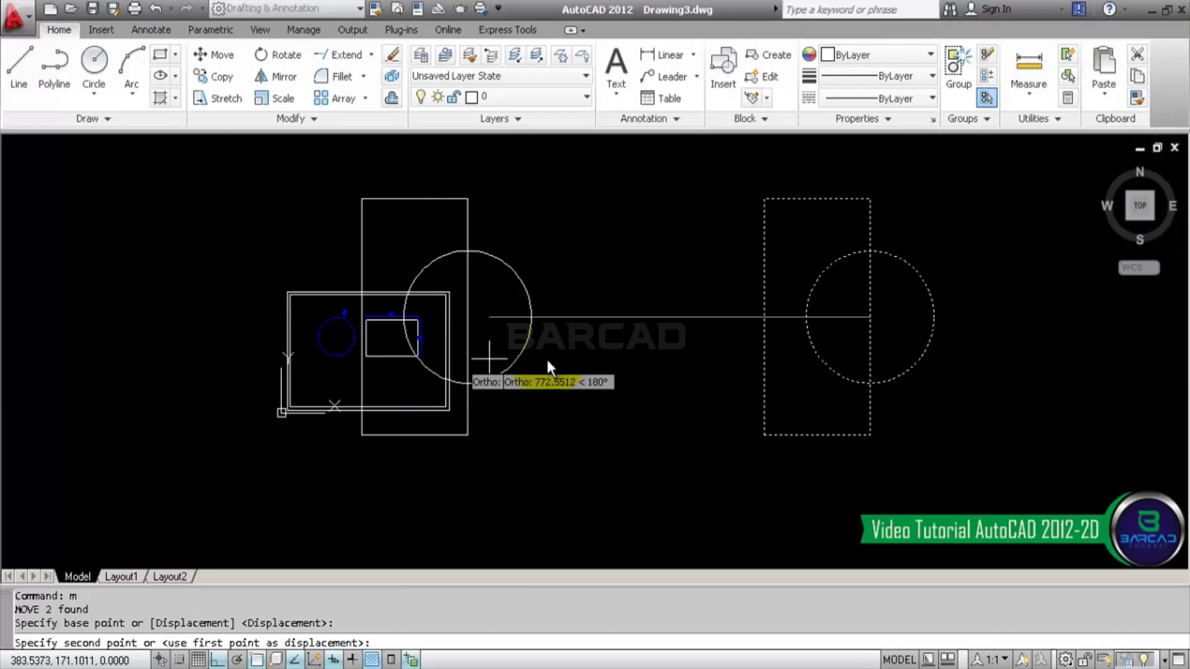
pyautogui.click(704, 360)
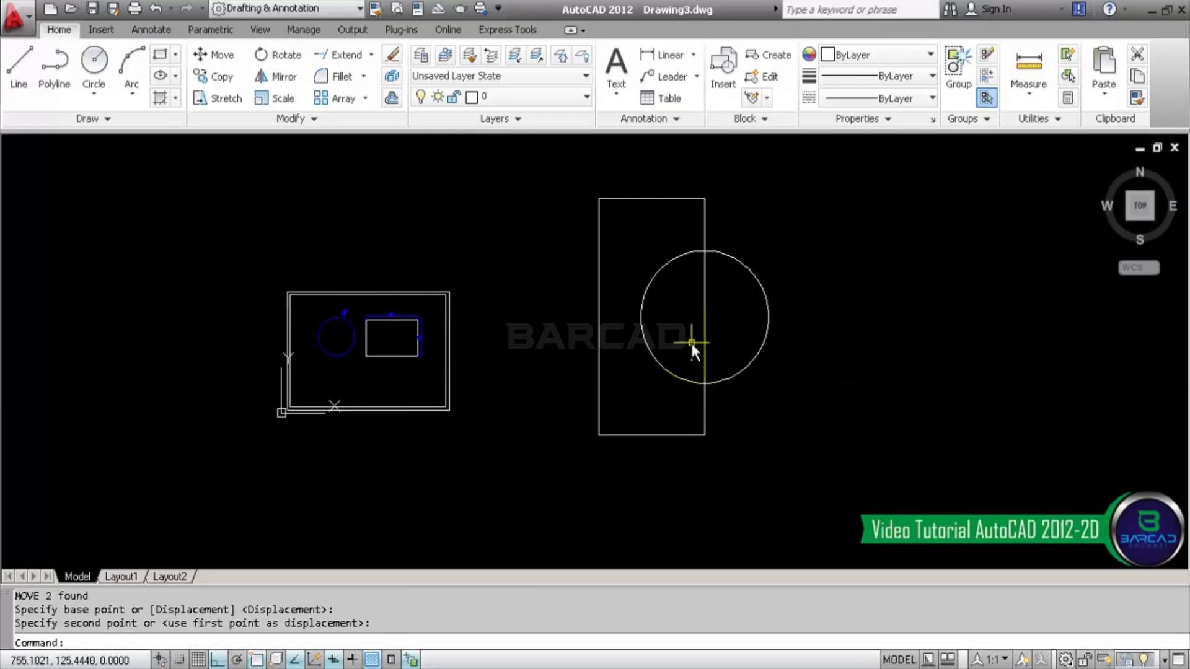
# - Reopen Layout1 and recentre the rectangle and circle inside its viewport, finishing in paper space
pyautogui.click(127, 575)
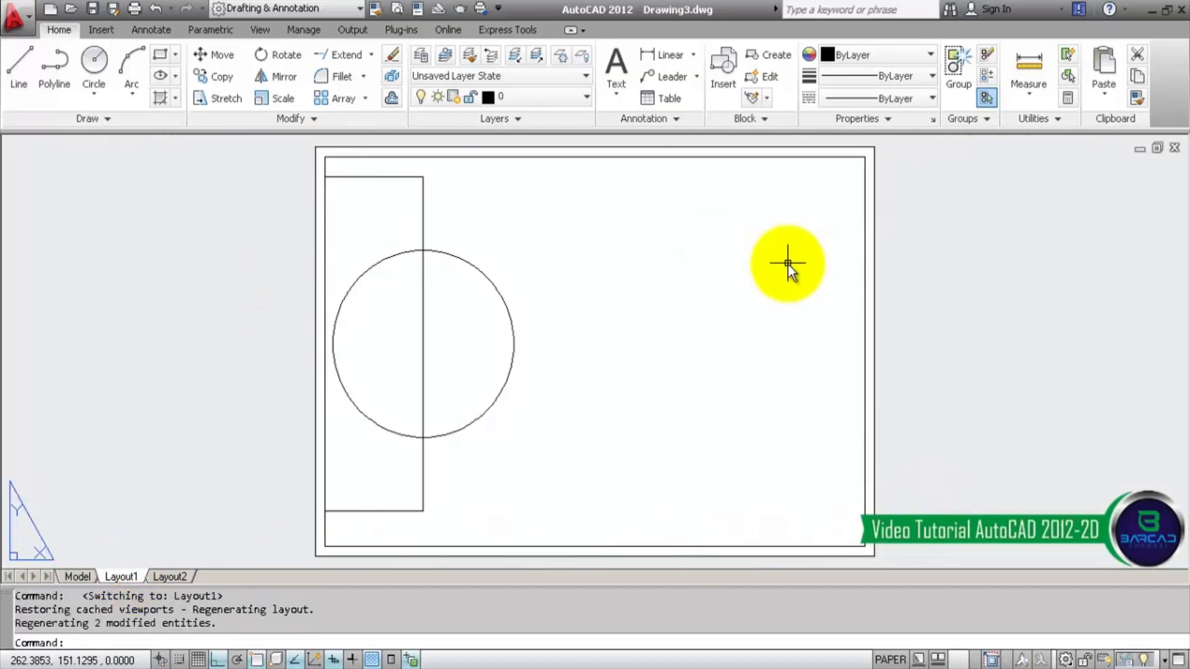
pyautogui.doubleClick(568, 308)
pyautogui.moveTo(568, 308); pyautogui.dragTo(792, 305, button='middle')
pyautogui.doubleClick(937, 304)
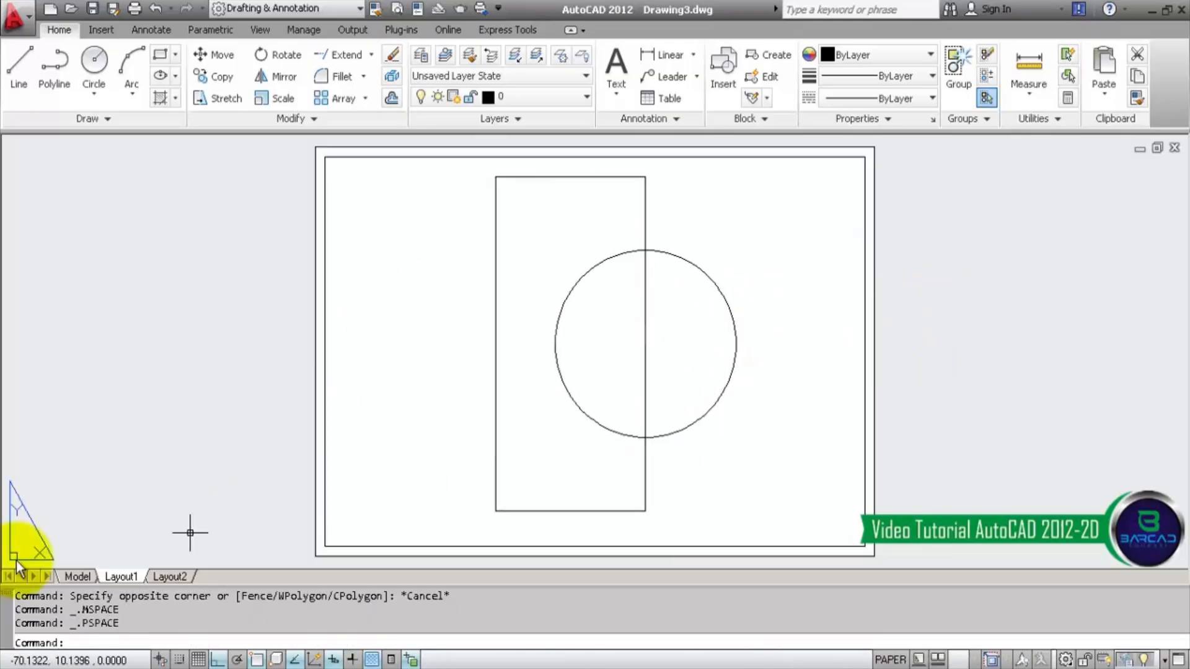
# - In model space, enlarge the circle on the tall rectangle by stretching its right quadrant grip outward to nearly the rectangle's left edge
pyautogui.click(77, 577)
pyautogui.moveTo(719, 335); pyautogui.dragTo(399, 343, button='middle')
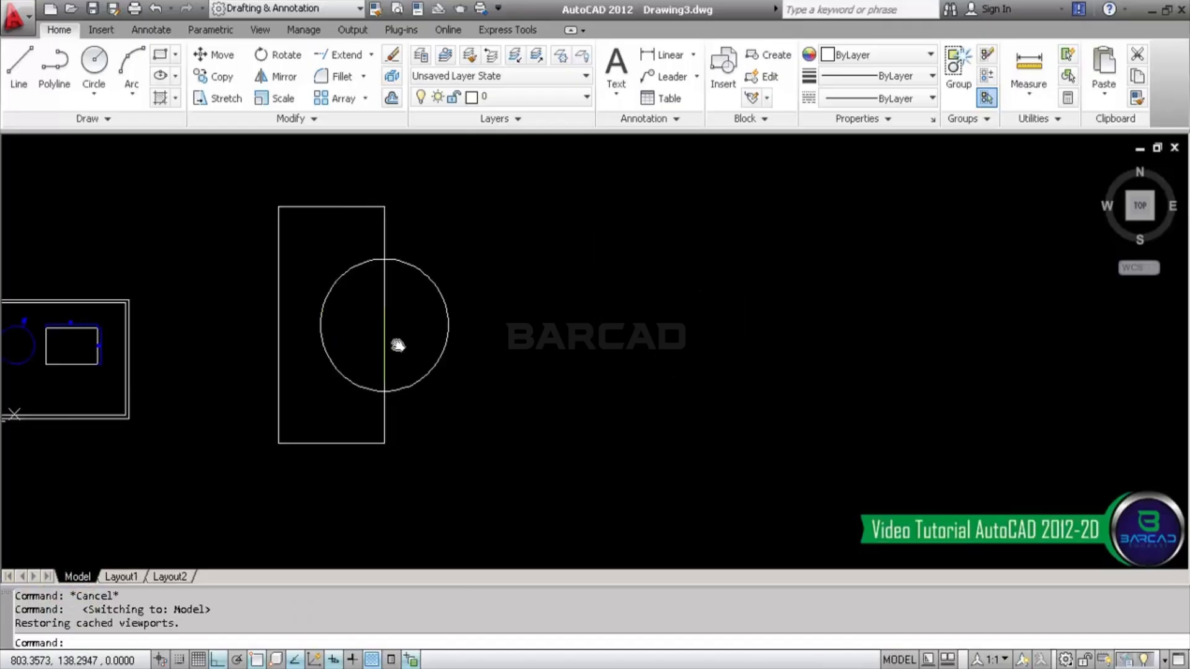
pyautogui.click(460, 279)
pyautogui.click(411, 339)
pyautogui.click(448, 325)
pyautogui.click(487, 324)
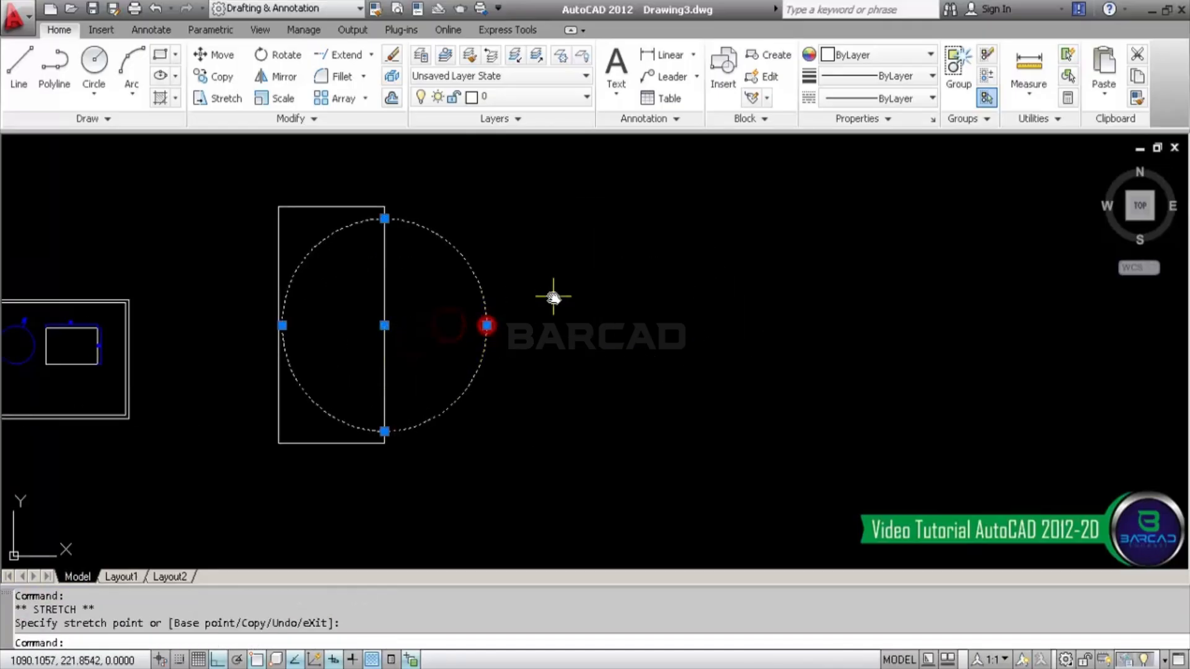
# - Move the enlarged circle horizontally to the right so it stands well clear of the tall rectangle
pyautogui.write('m')
pyautogui.press('Return')
pyautogui.click(561, 393)
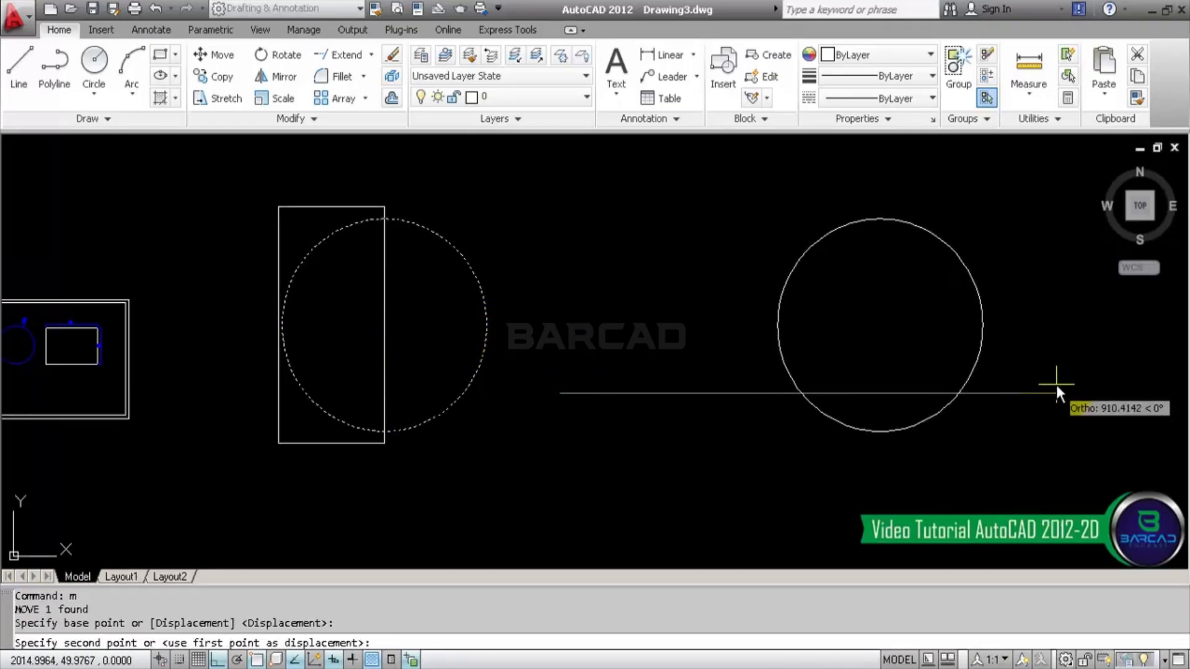
pyautogui.click(1056, 389)
pyautogui.scroll(-2, 509, 322)
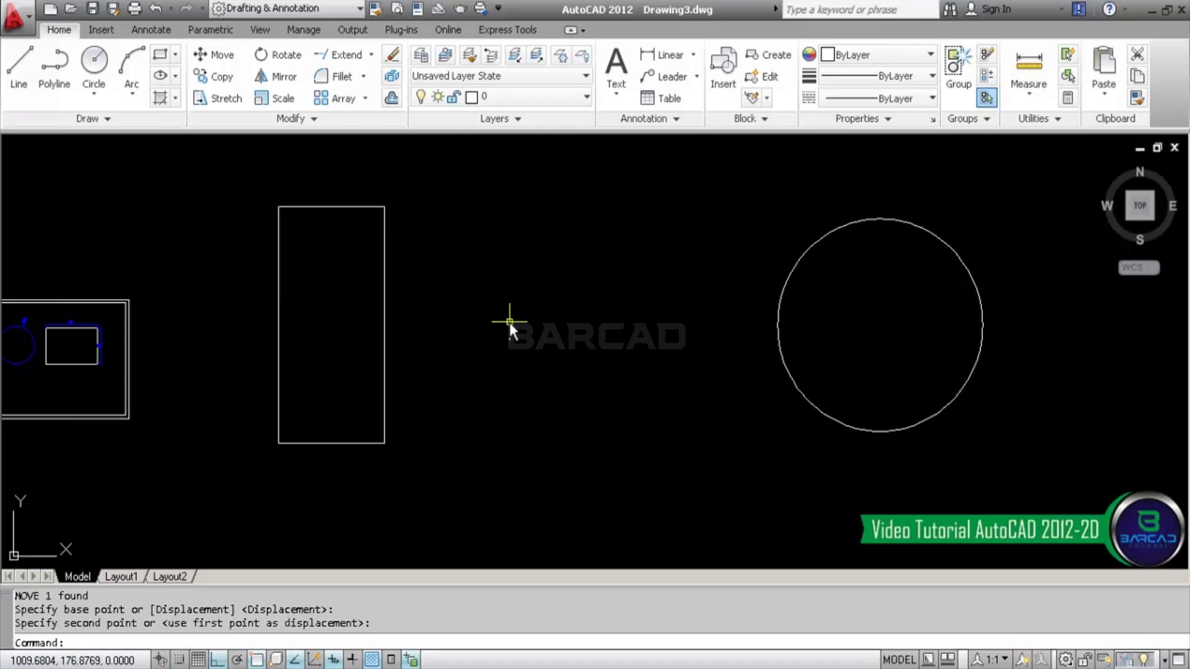
# - Draw a freehand 6-sided polygon, inscribed in a circle, to the right of the circle and level with it
pyautogui.write('z')
pyautogui.press('Return')
pyautogui.write('e')
pyautogui.press('Return')
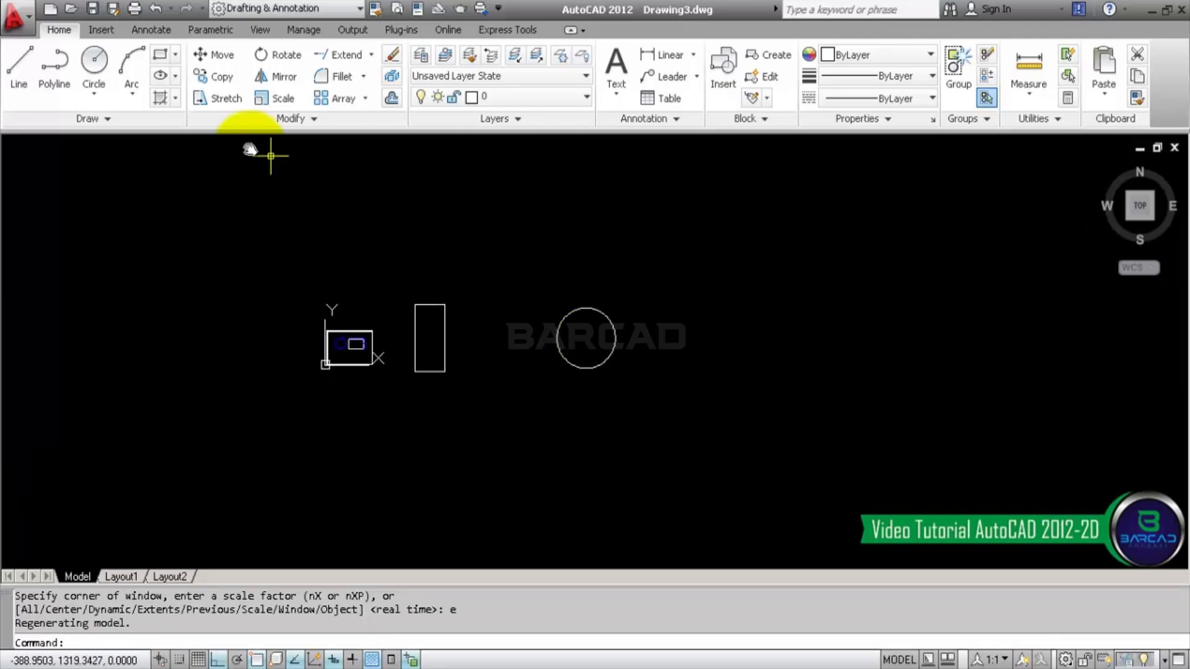
pyautogui.click(175, 55)
pyautogui.click(175, 109)
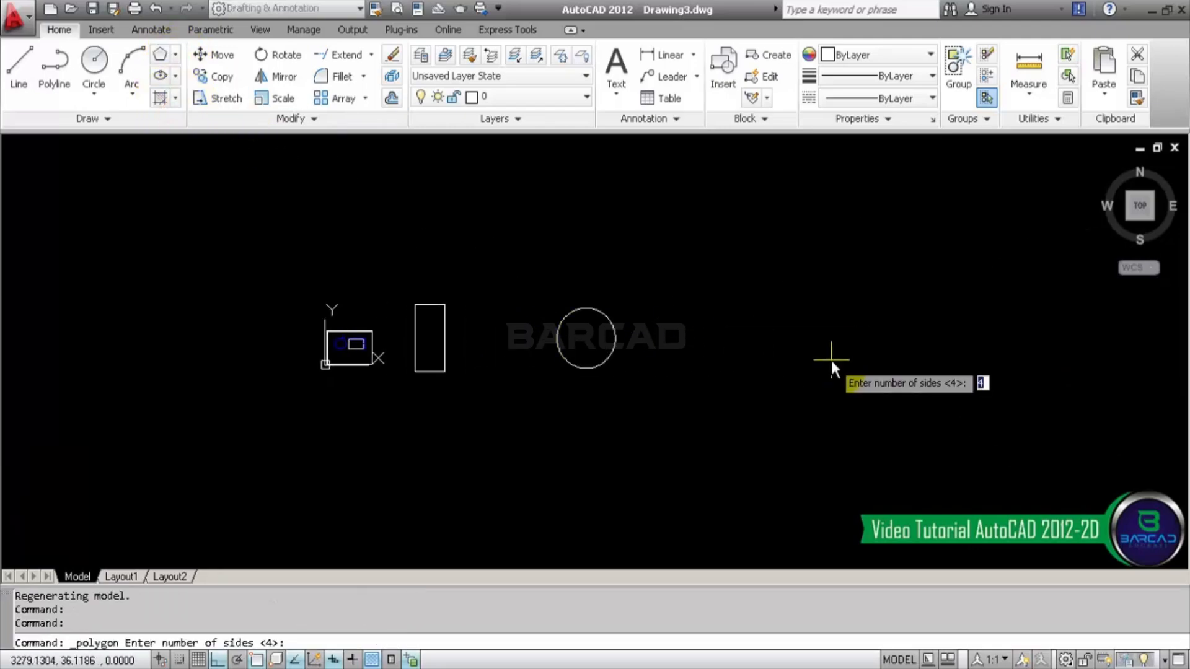
pyautogui.write('6')
pyautogui.press('Return')
pyautogui.click(790, 335)
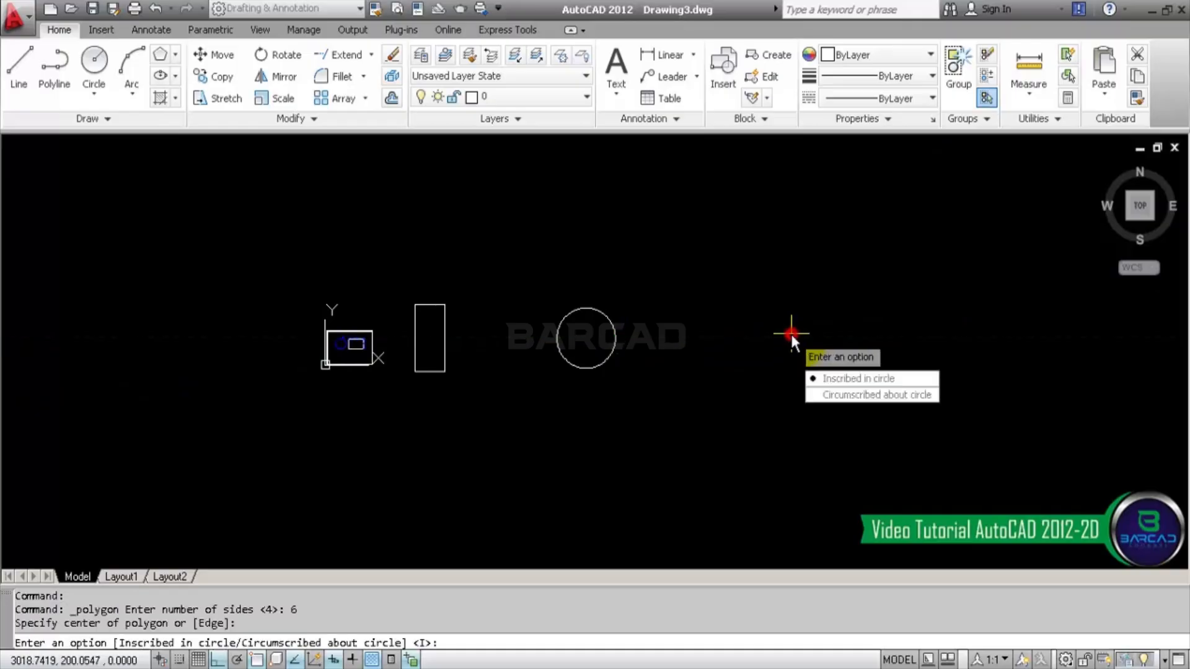
pyautogui.press('Return')
pyautogui.click(798, 295)
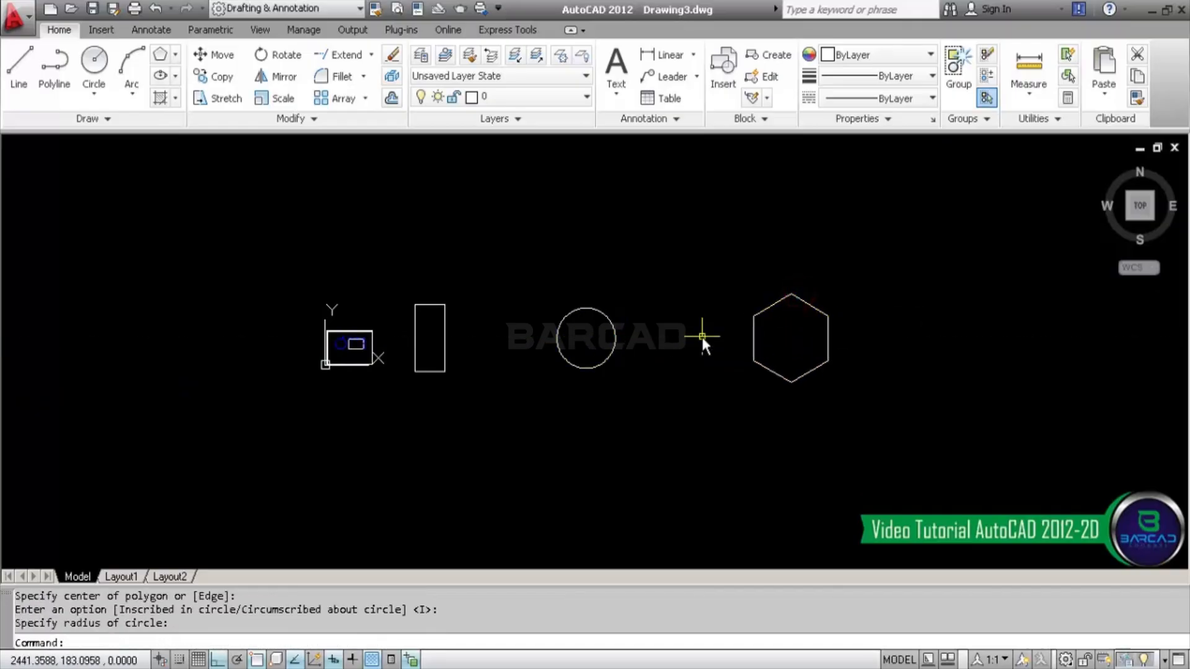
pyautogui.scroll(2, 701, 337)
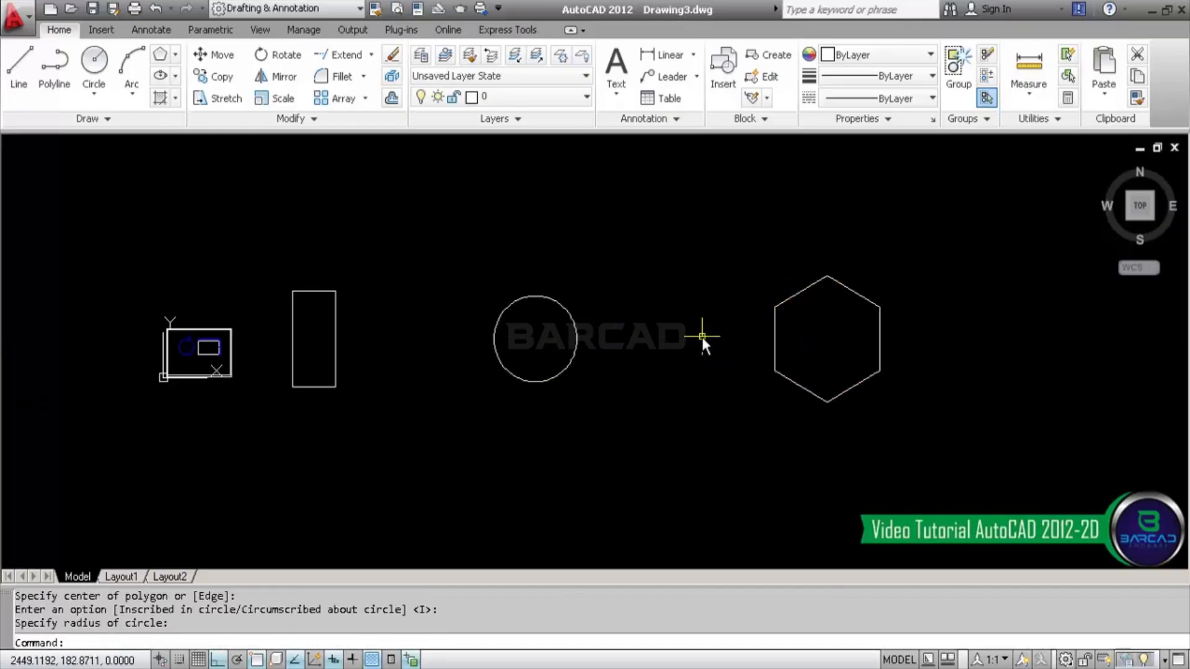
# - Open Layout1 and rename it Rectang
pyautogui.click(128, 577)
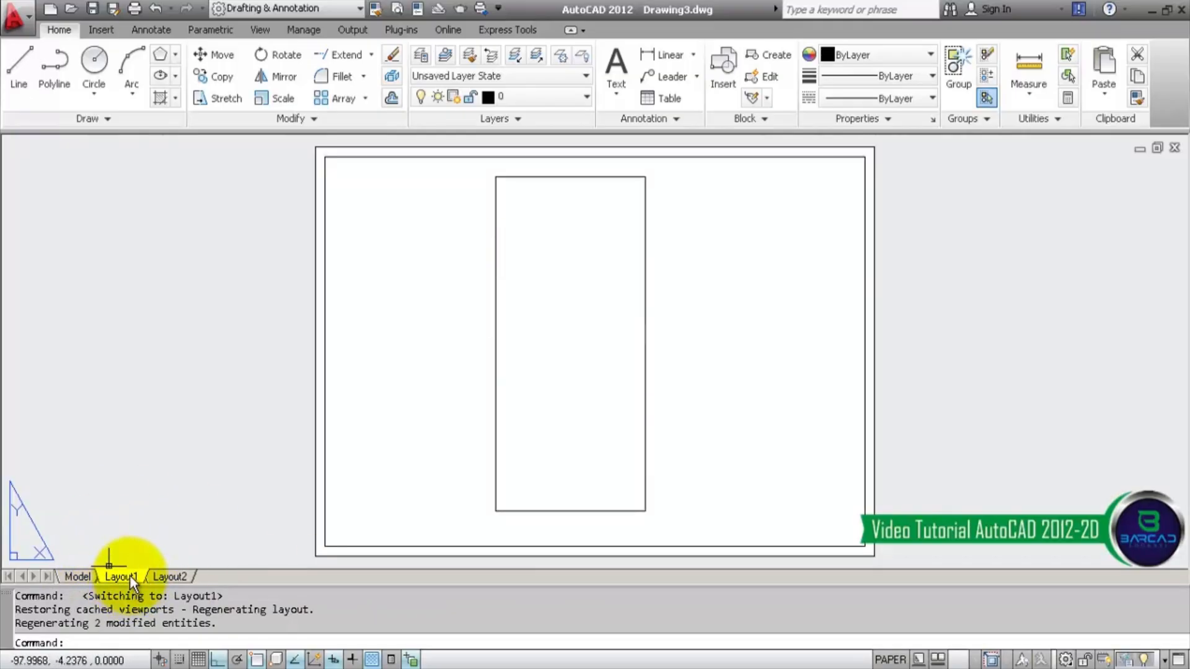
pyautogui.rightClick(129, 575)
pyautogui.click(237, 373)
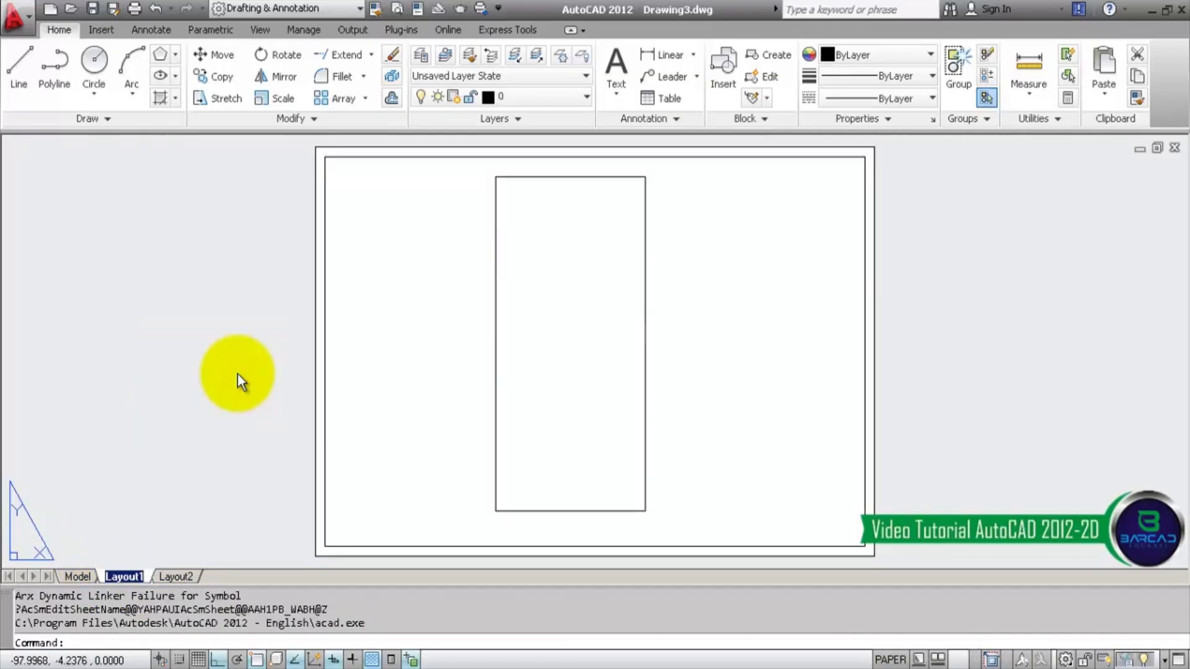
pyautogui.write('Rectang')
pyautogui.press('Return')
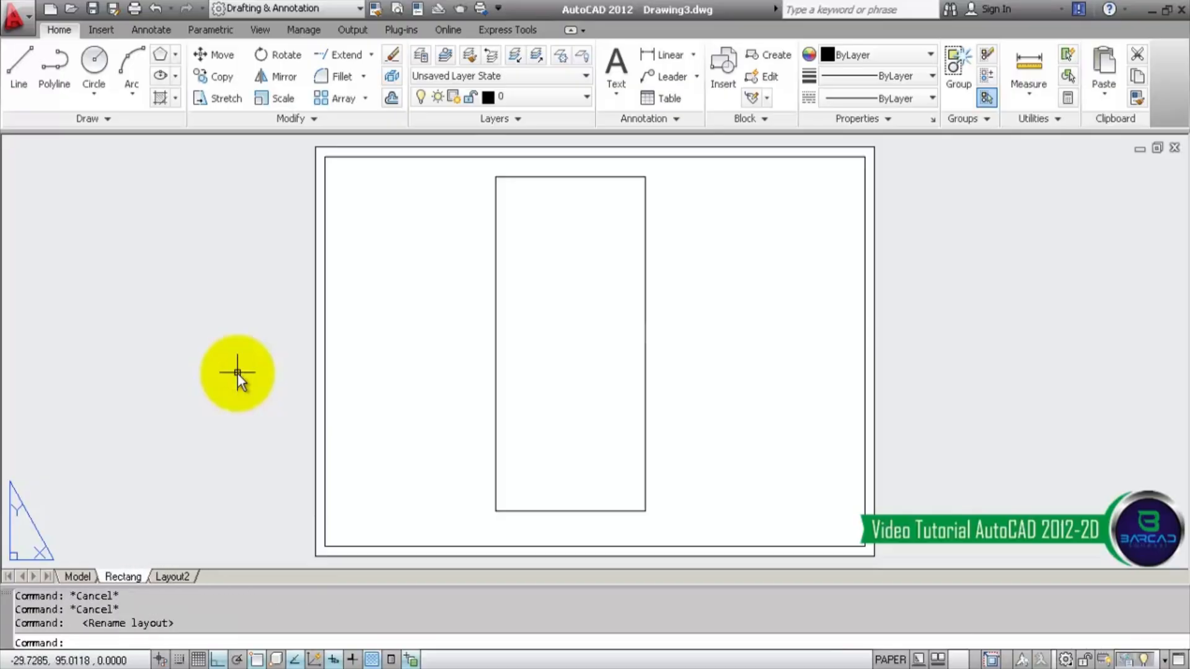
# - Open Layout2 and rename it Circle
pyautogui.doubleClick(177, 578)
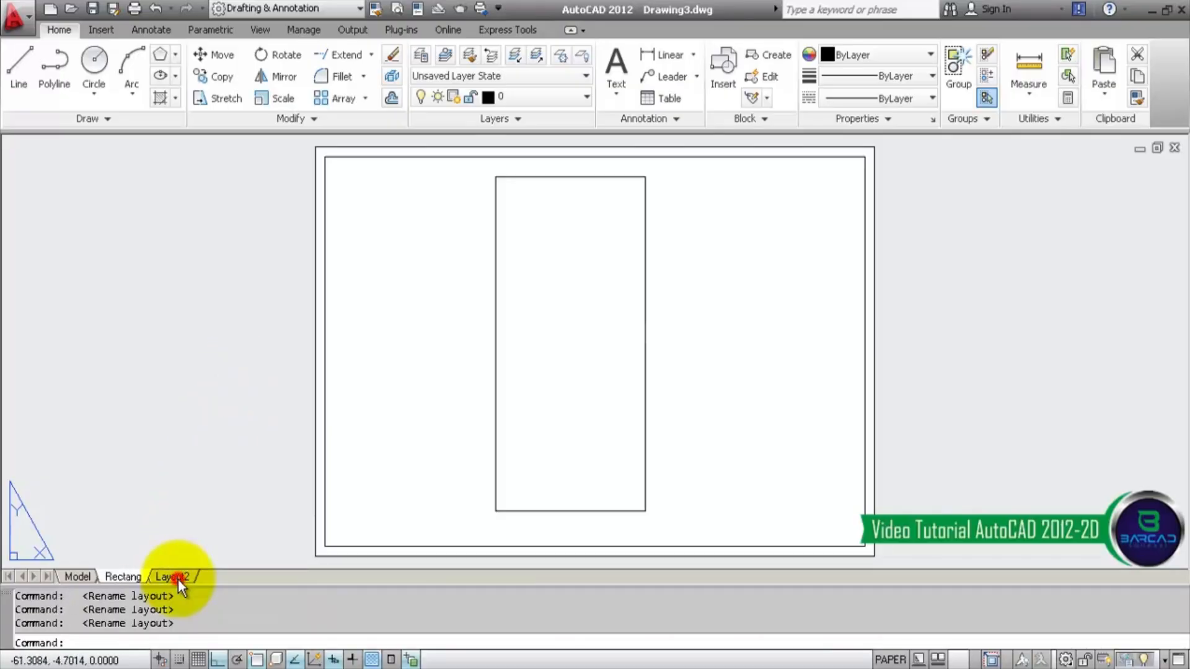
pyautogui.rightClick(180, 577)
pyautogui.click(258, 371)
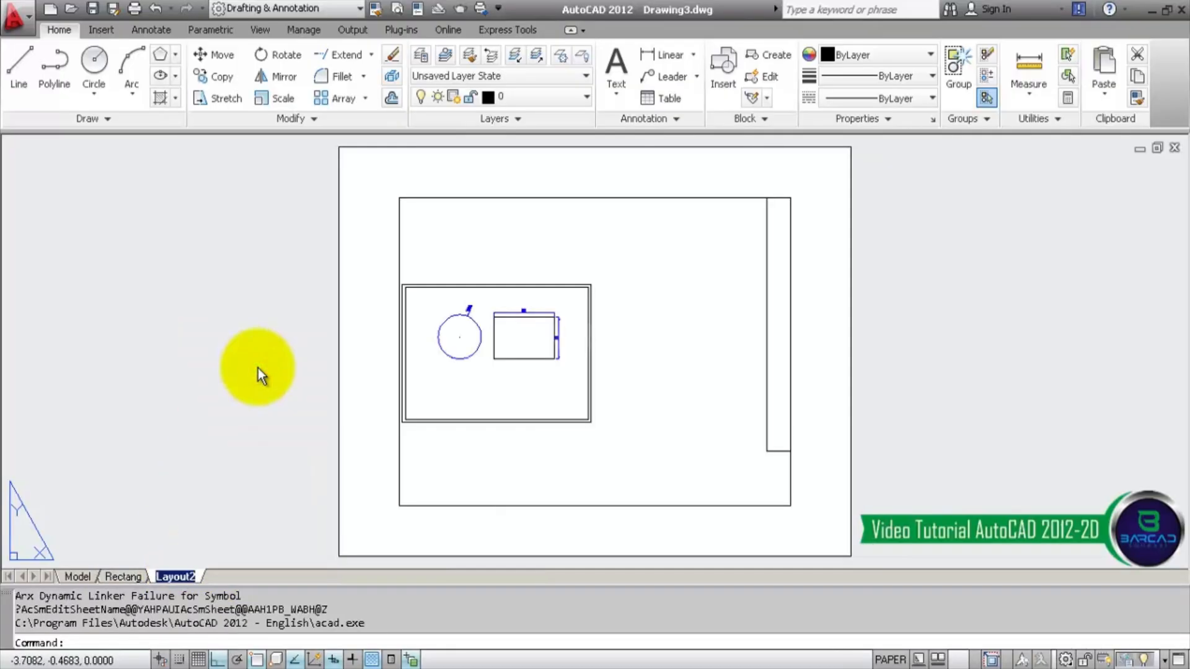
pyautogui.write('Circle')
pyautogui.press('Return')
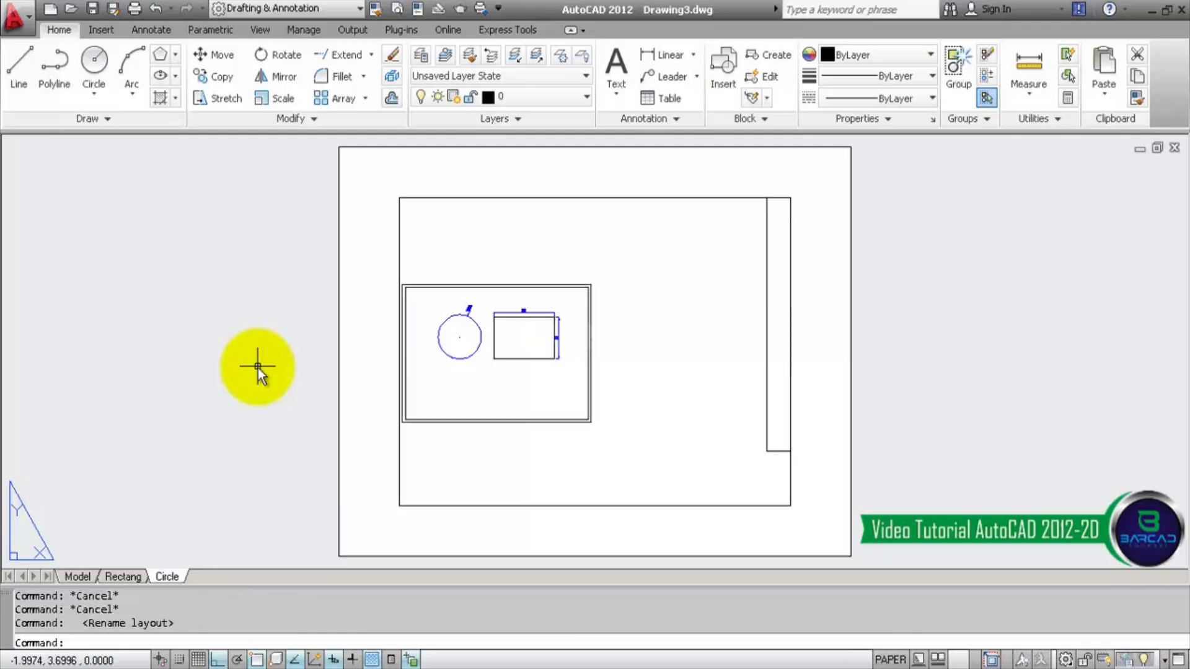
# - Create a copy of the Circle layout at the end of the layouts and open the copy
pyautogui.rightClick(173, 576)
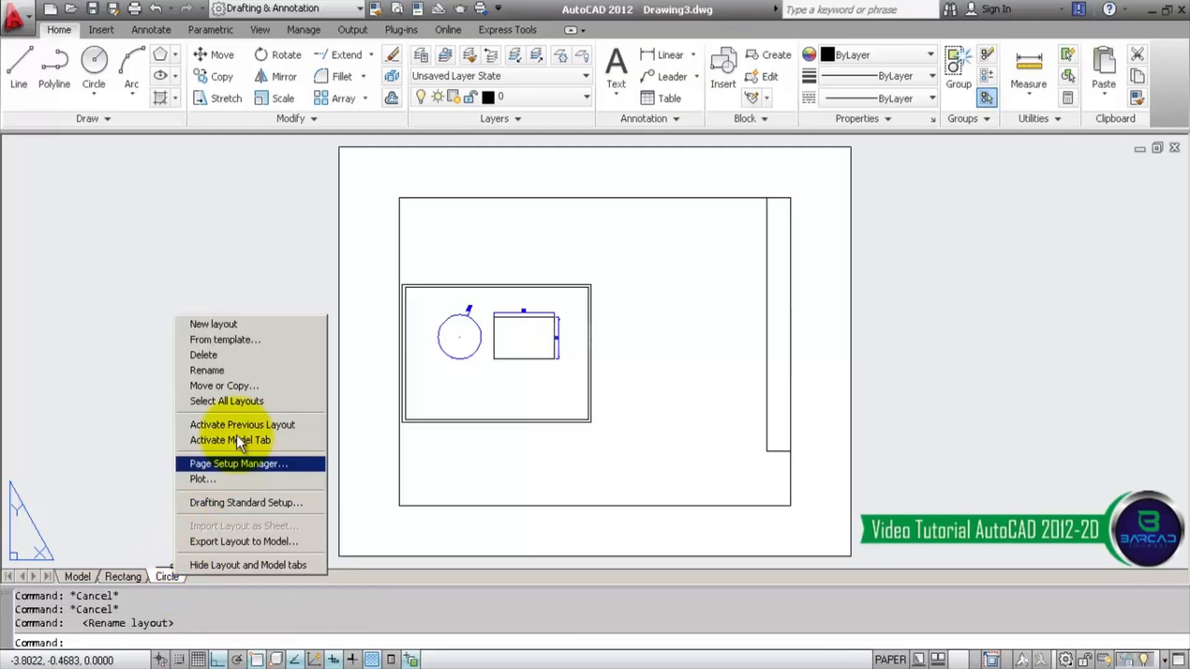
pyautogui.click(259, 387)
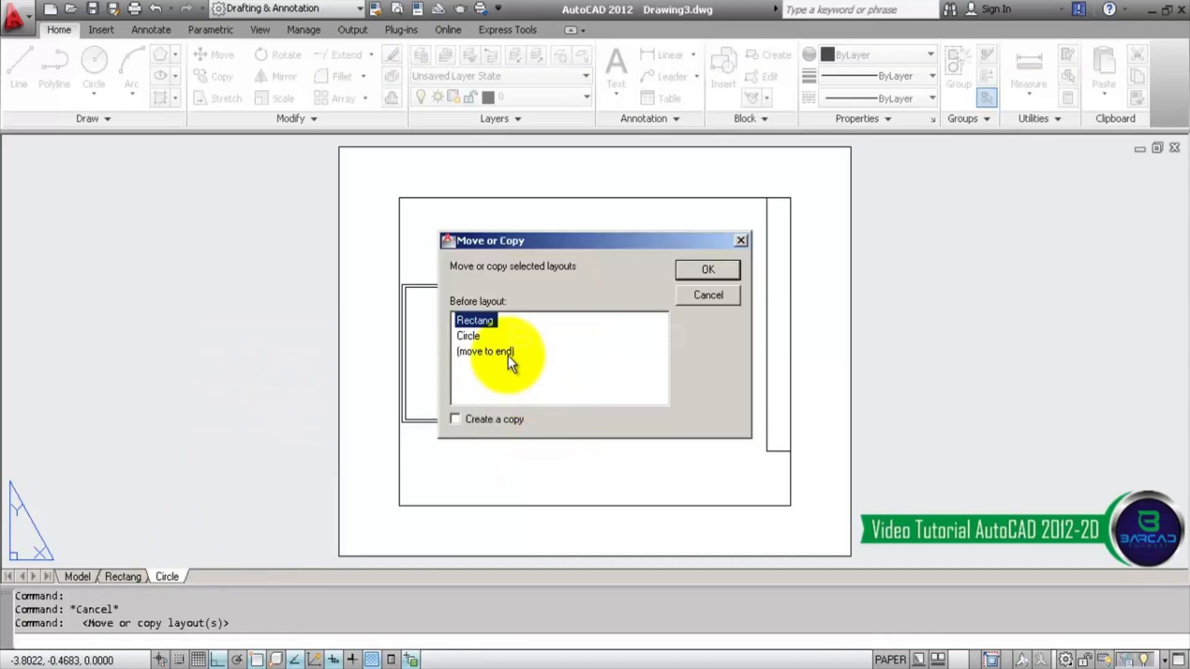
pyautogui.click(507, 355)
pyautogui.click(505, 421)
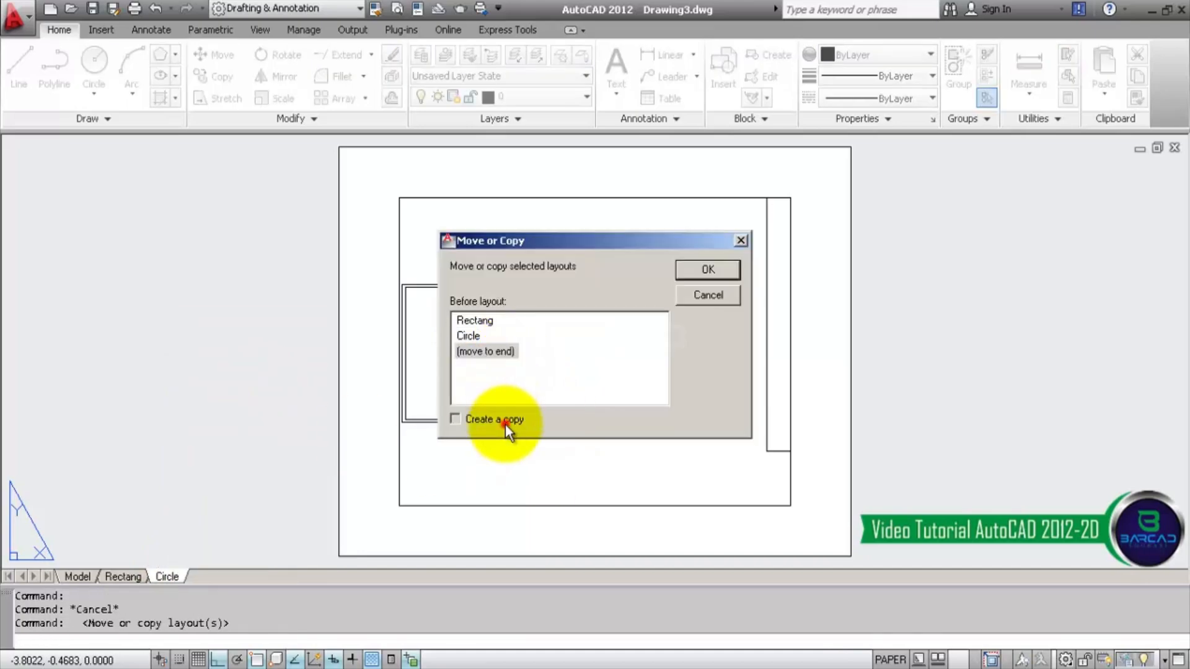
pyautogui.click(716, 274)
pyautogui.click(227, 575)
# - Rename the copied layout Polygon
pyautogui.rightClick(226, 575)
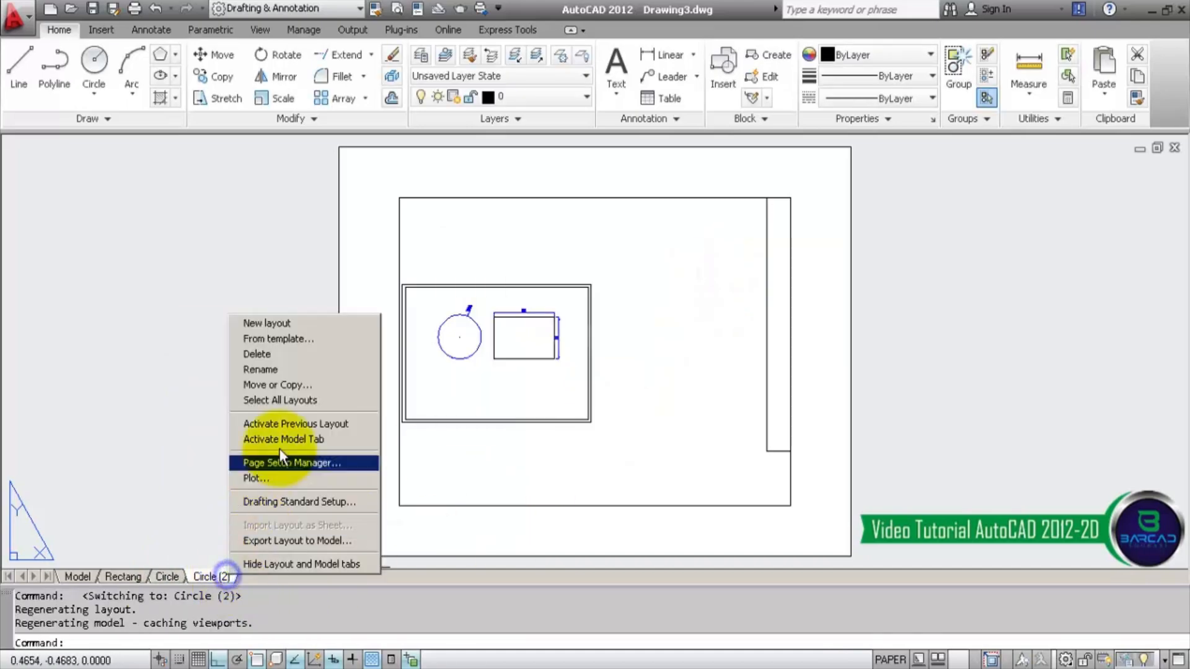
pyautogui.click(289, 374)
pyautogui.write('Poly')
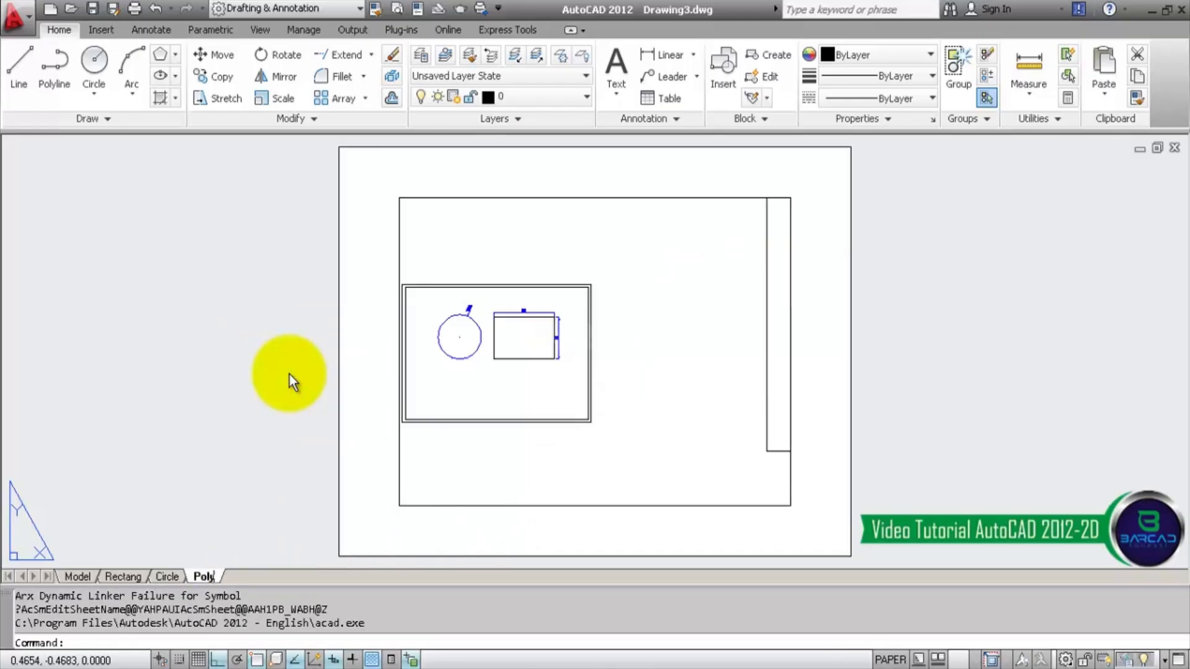
pyautogui.write('gon')
pyautogui.press('Return')
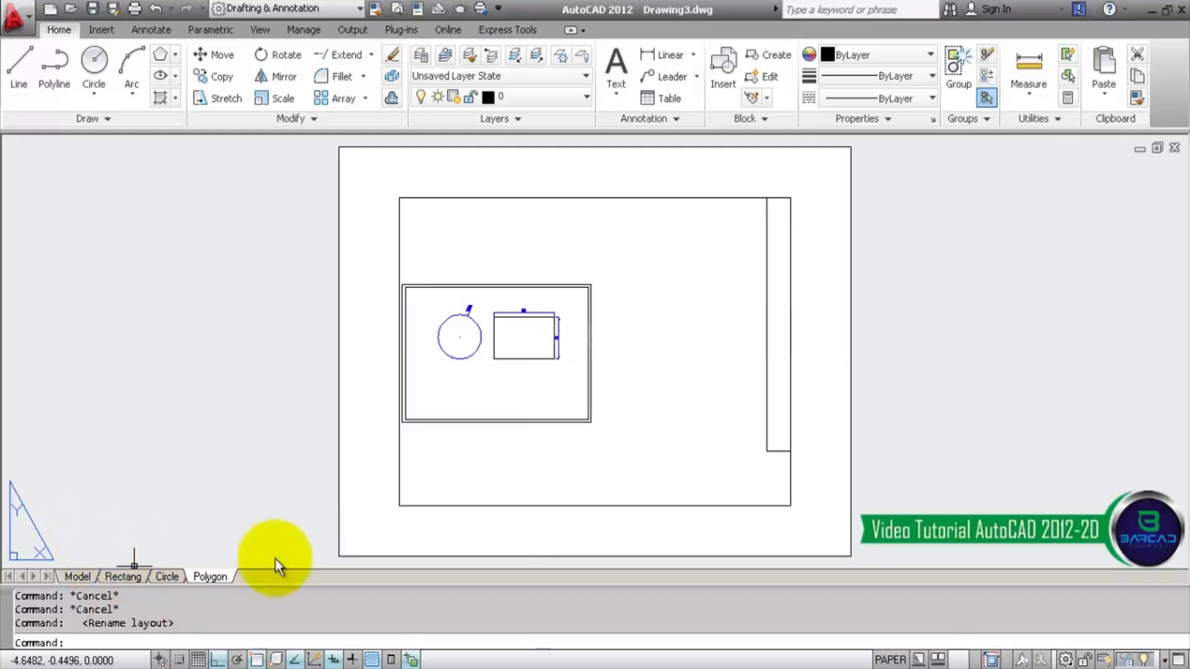
# - On the Rectang layout, rotate both border frames and the viewport 270° about the outer frame's lower-right corner
pyautogui.click(166, 577)
pyautogui.click(135, 579)
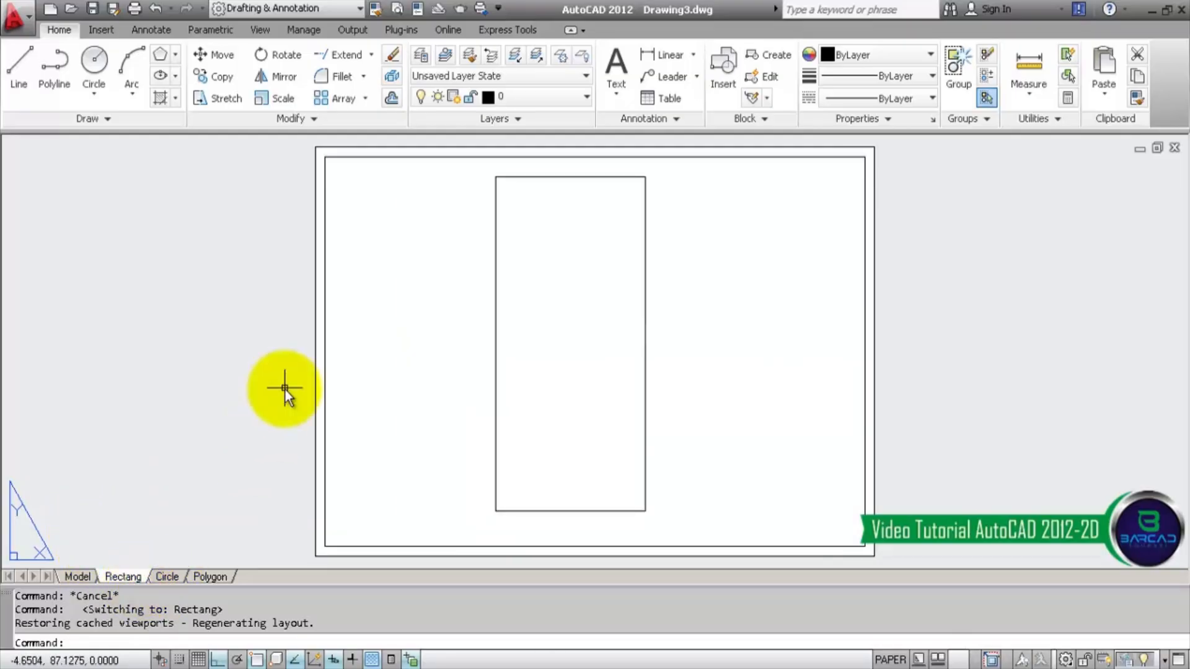
pyautogui.scroll(-2, 381, 406)
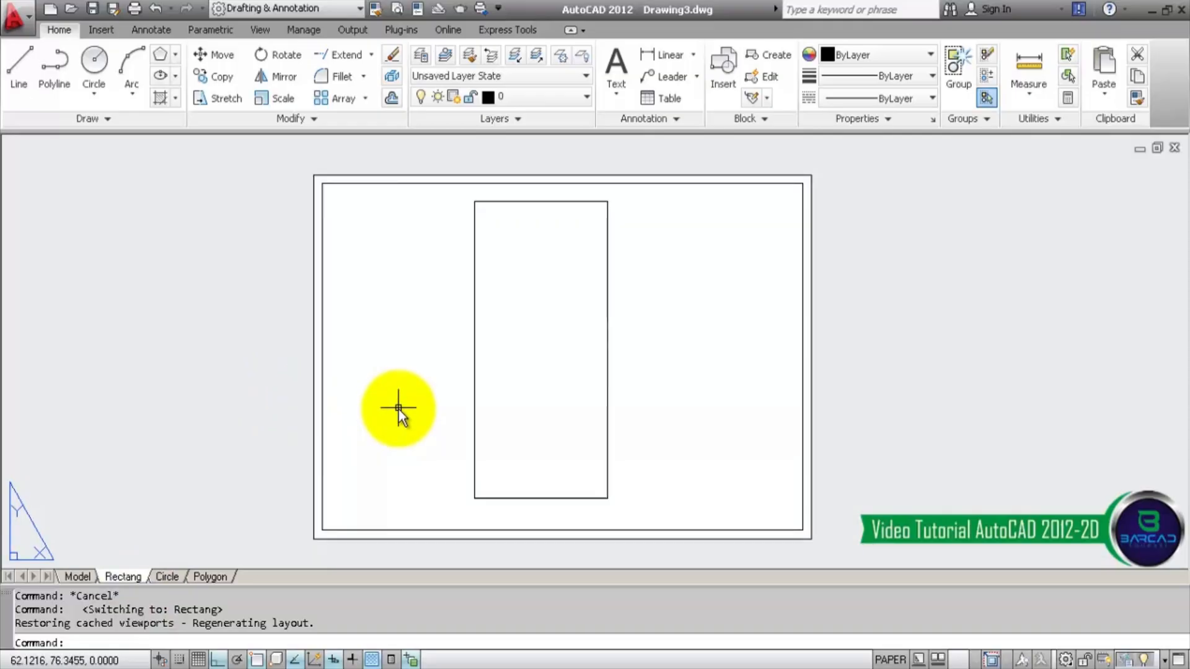
pyautogui.scroll(-2, 372, 389)
pyautogui.scroll(1, 373, 370)
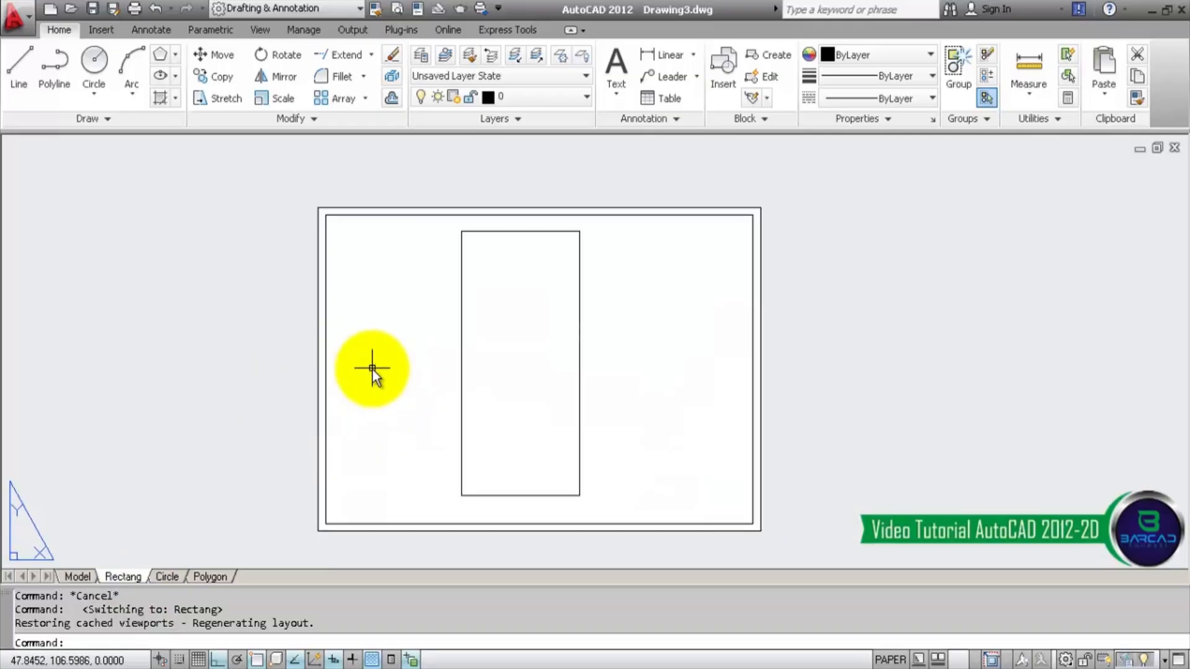
pyautogui.click(320, 337)
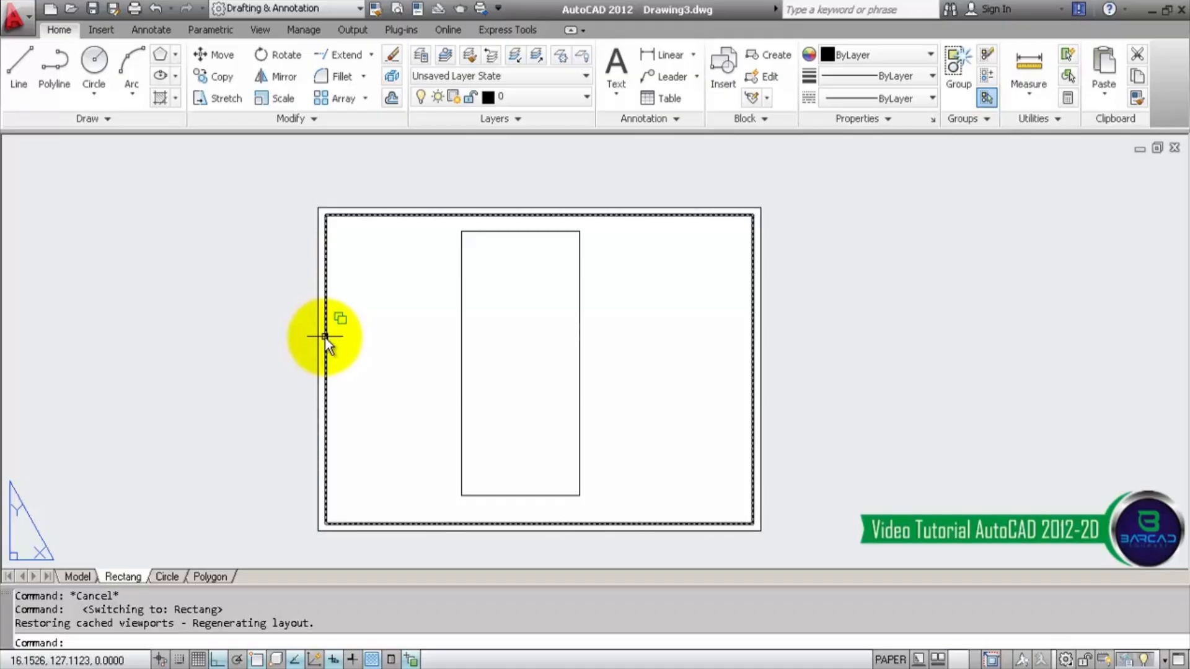
pyautogui.click(337, 339)
pyautogui.click(290, 355)
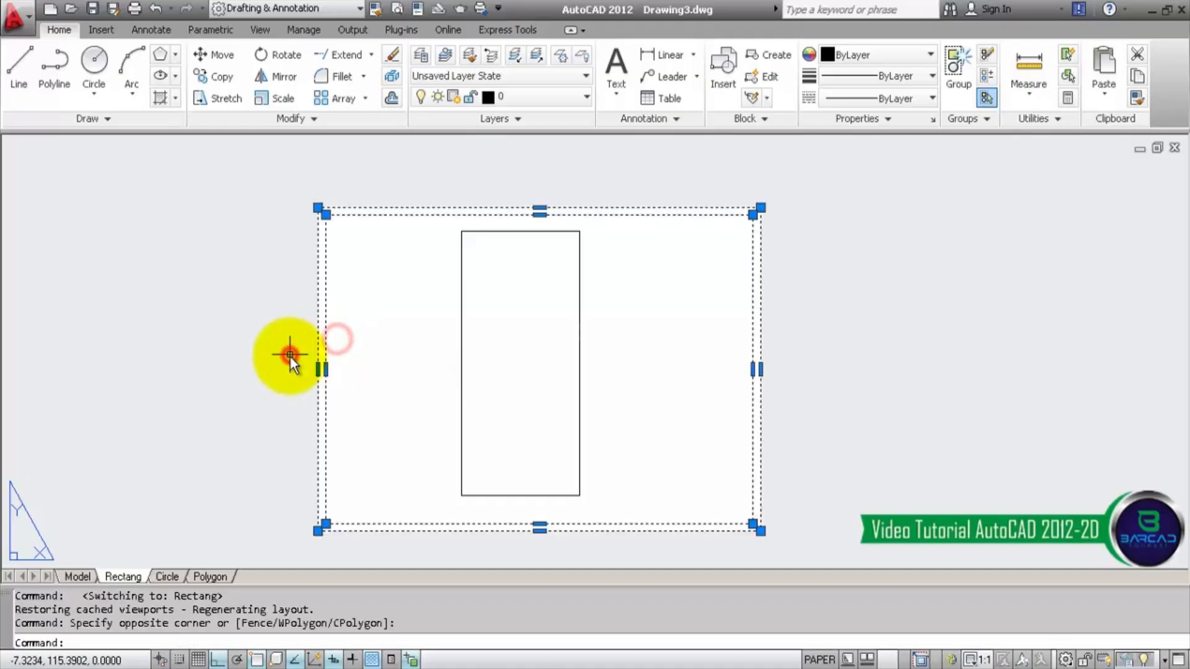
pyautogui.click(275, 57)
pyautogui.click(763, 532)
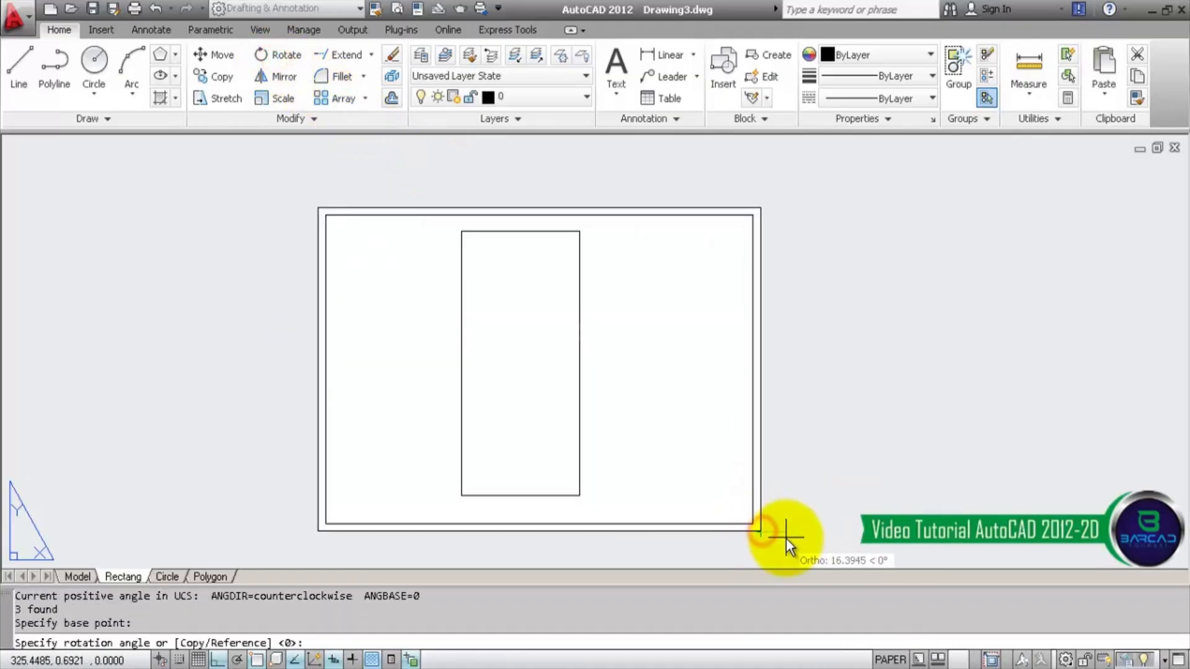
pyautogui.click(768, 549)
# - Modify the Rectang layout's page setup to use Portrait drawing orientation
pyautogui.scroll(-4, 372, 377)
pyautogui.scroll(3, 526, 359)
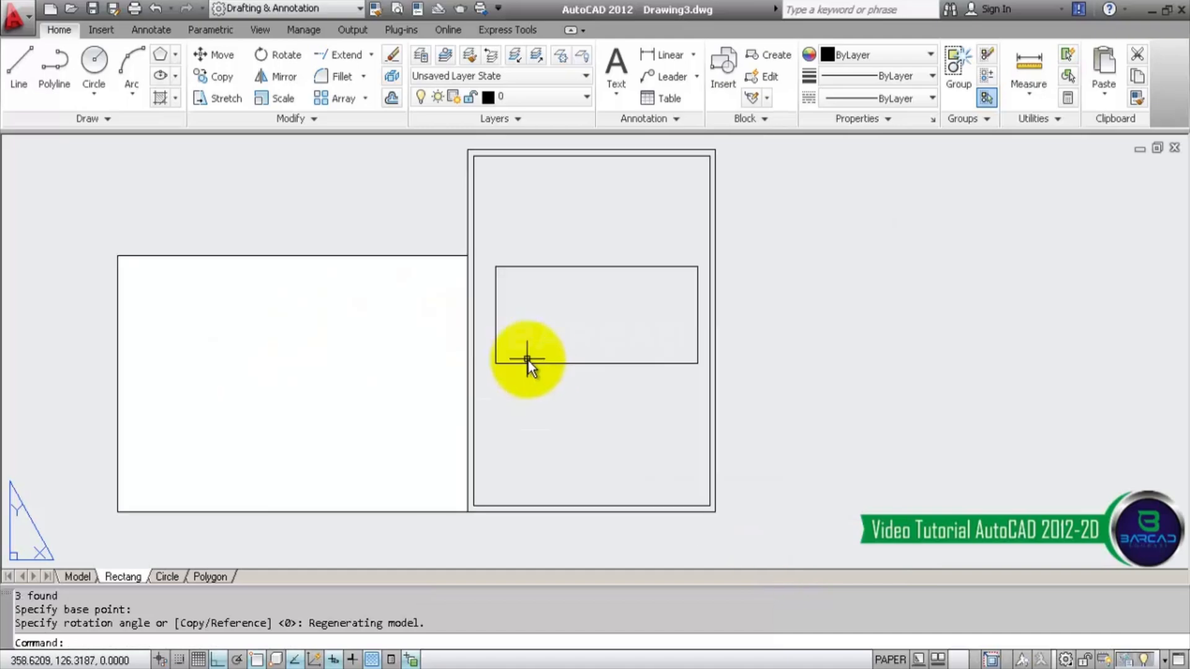
pyautogui.scroll(-3, 579, 336)
pyautogui.scroll(2, 578, 336)
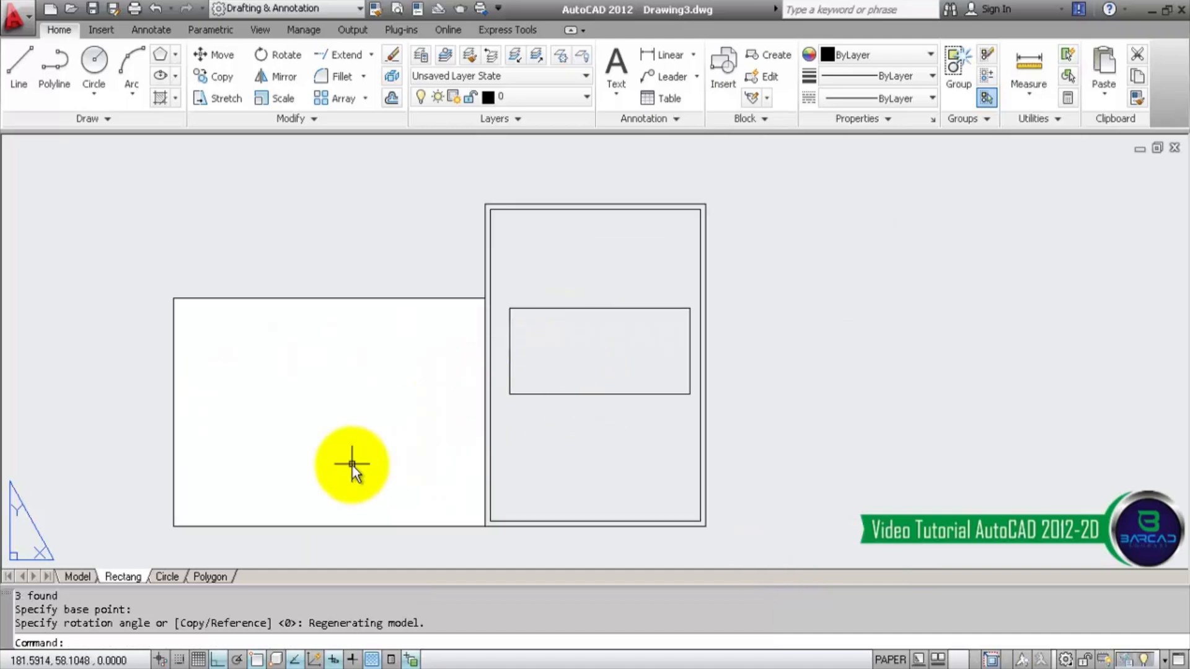
pyautogui.rightClick(124, 576)
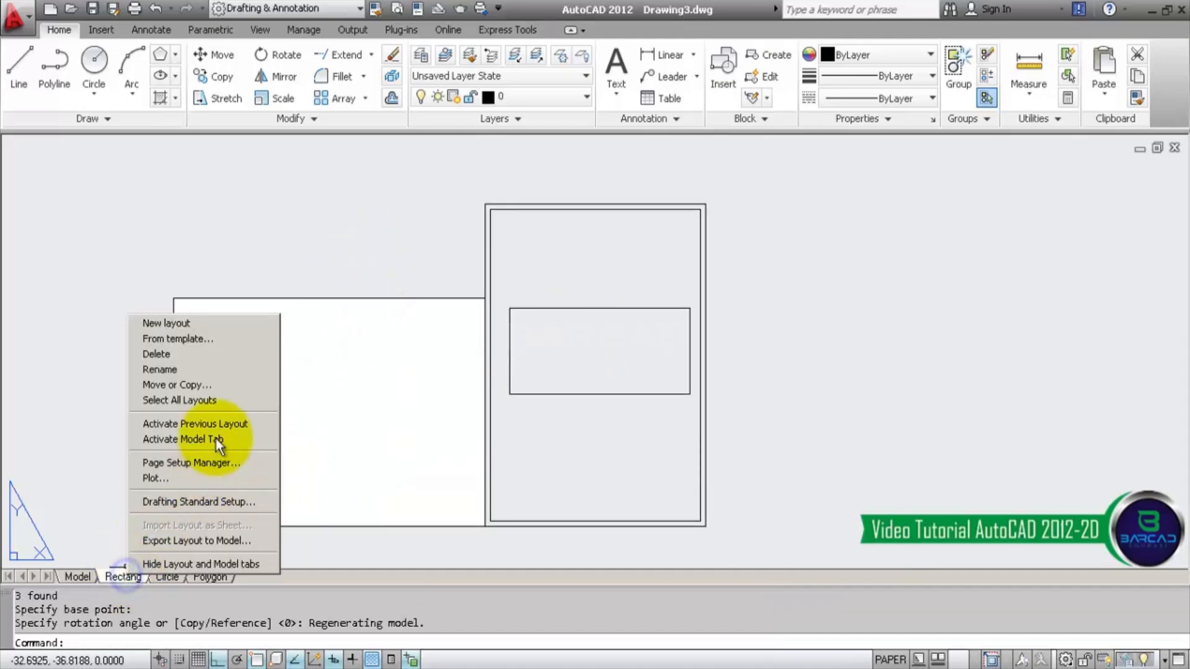
pyautogui.click(225, 467)
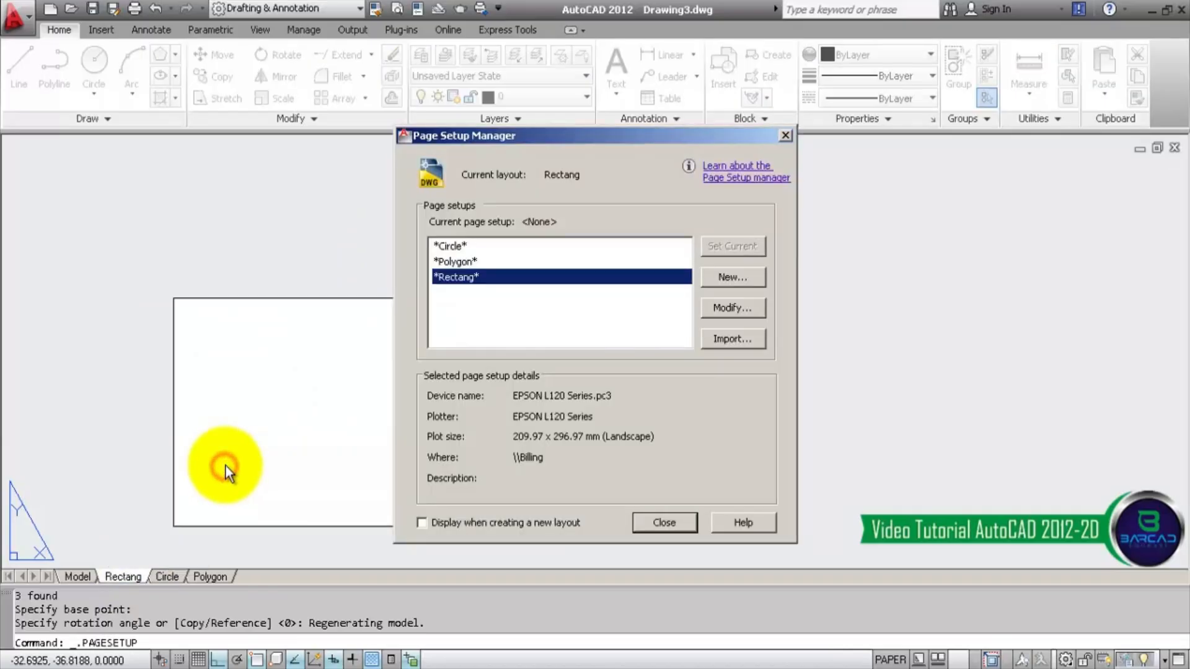
pyautogui.click(742, 308)
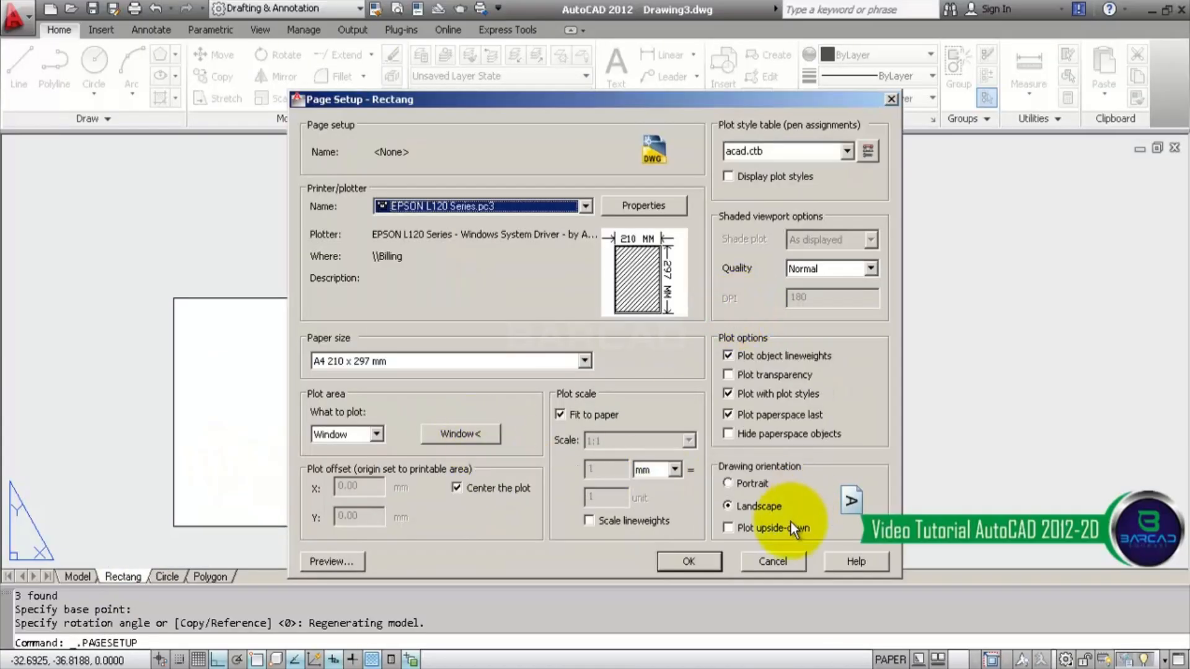
pyautogui.click(750, 484)
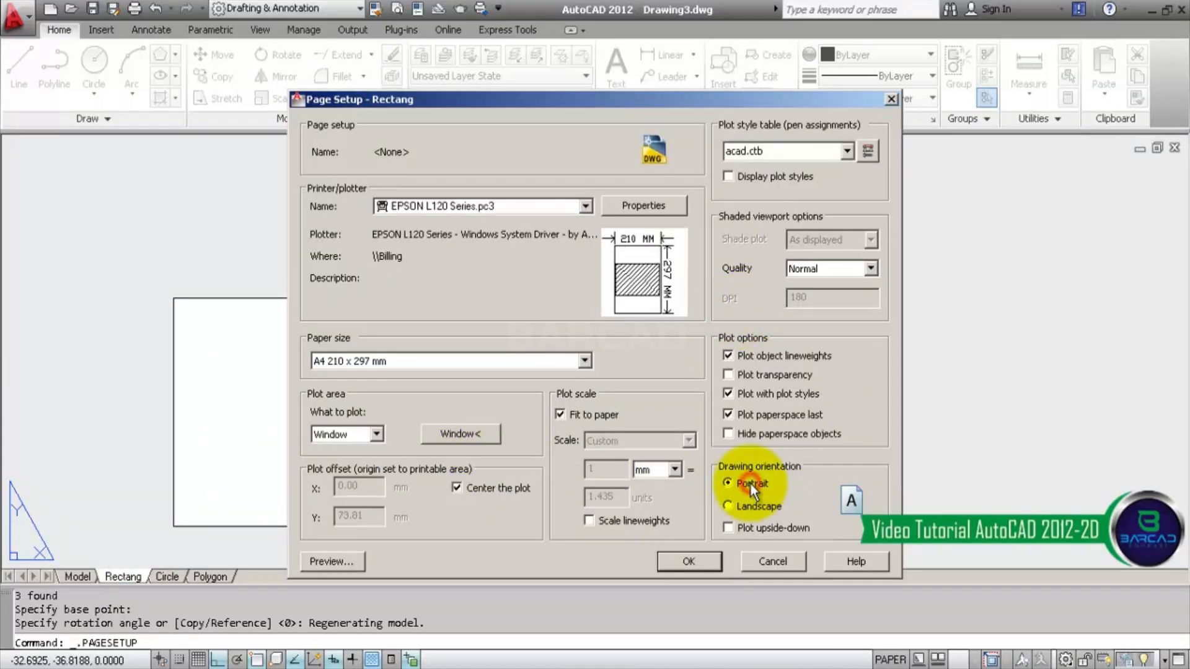
# - Redefine the plot window between opposite corners of the rotated inner frame and apply the Rectang page setup
pyautogui.click(470, 434)
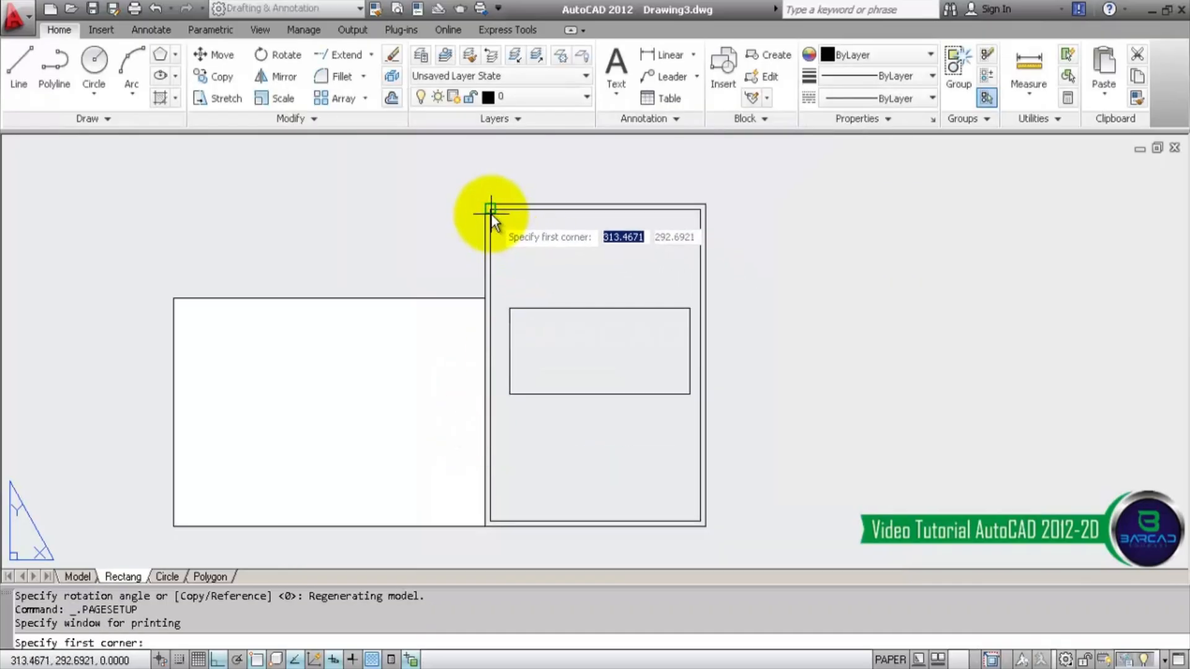
pyautogui.click(490, 210)
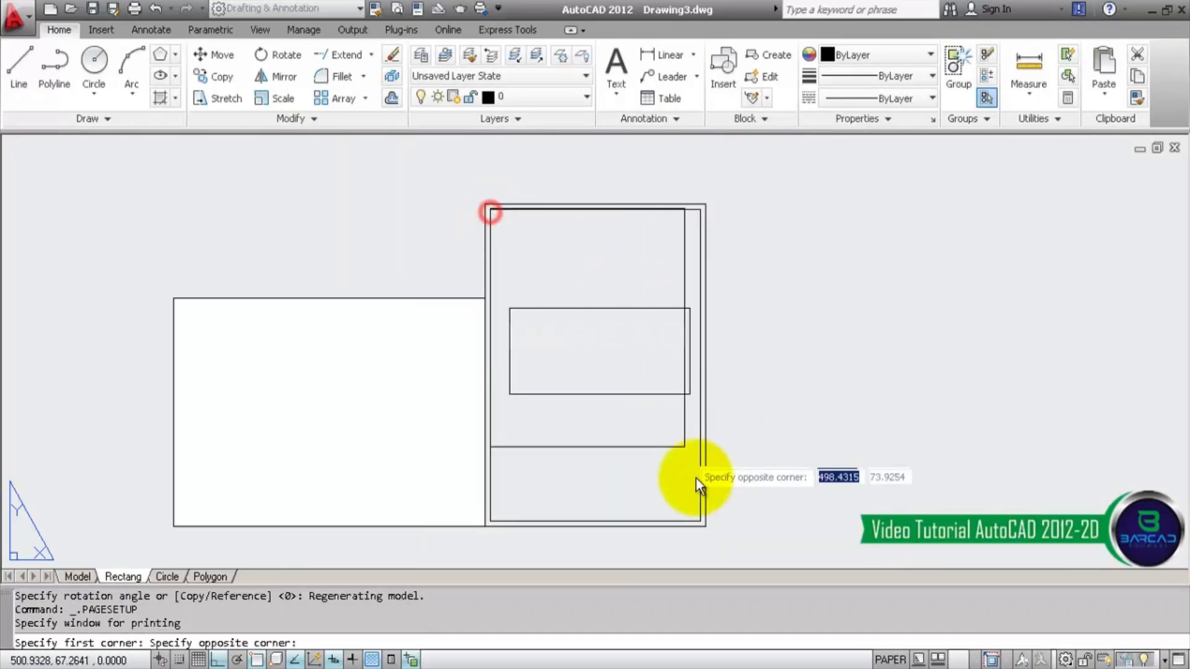
pyautogui.click(702, 522)
pyautogui.click(693, 564)
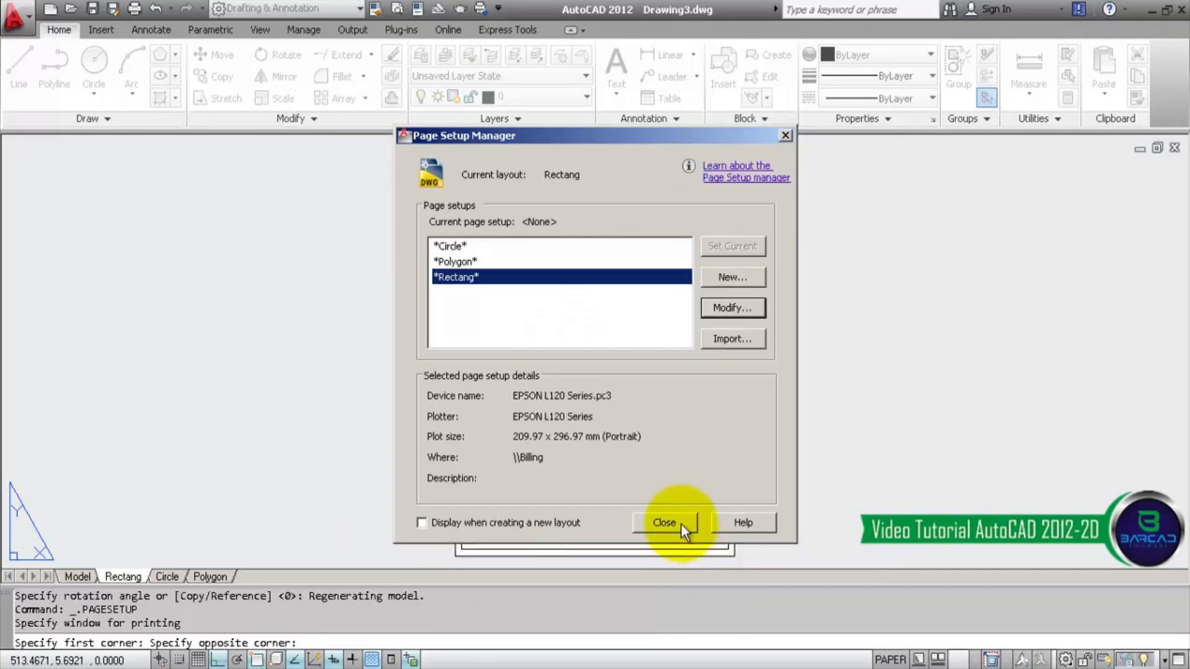
pyautogui.click(680, 523)
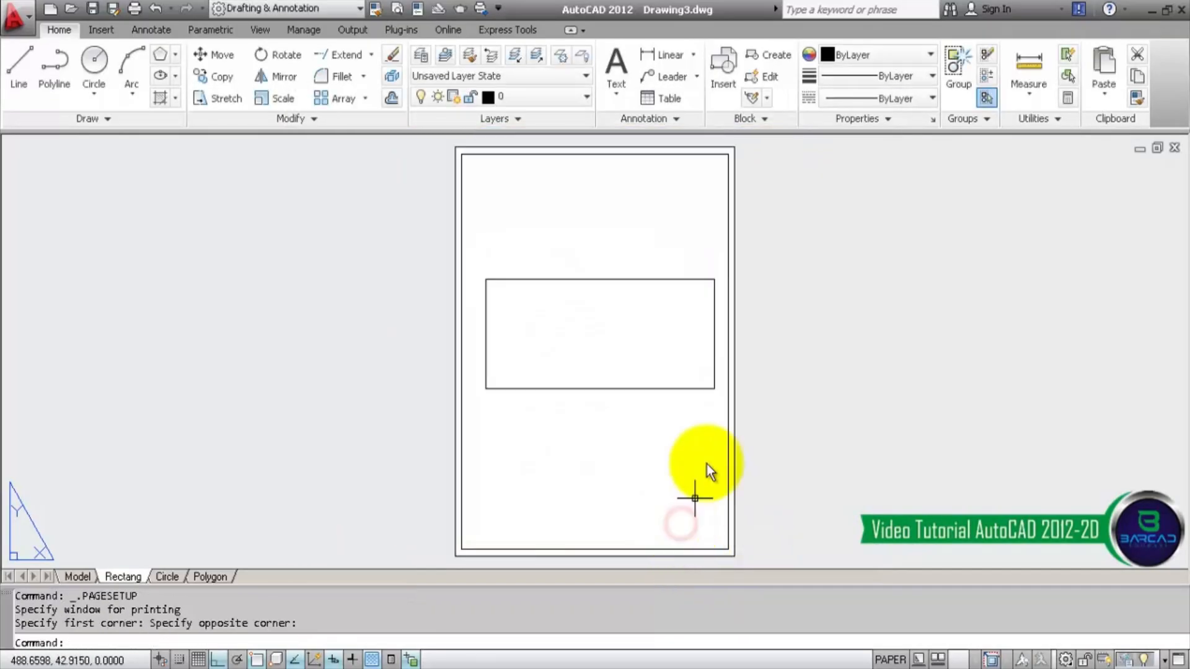
# - Rotate only the viewport 90° about the midpoint of the inner frame's bottom edge so the rectangle stands upright
pyautogui.click(728, 254)
pyautogui.click(782, 313)
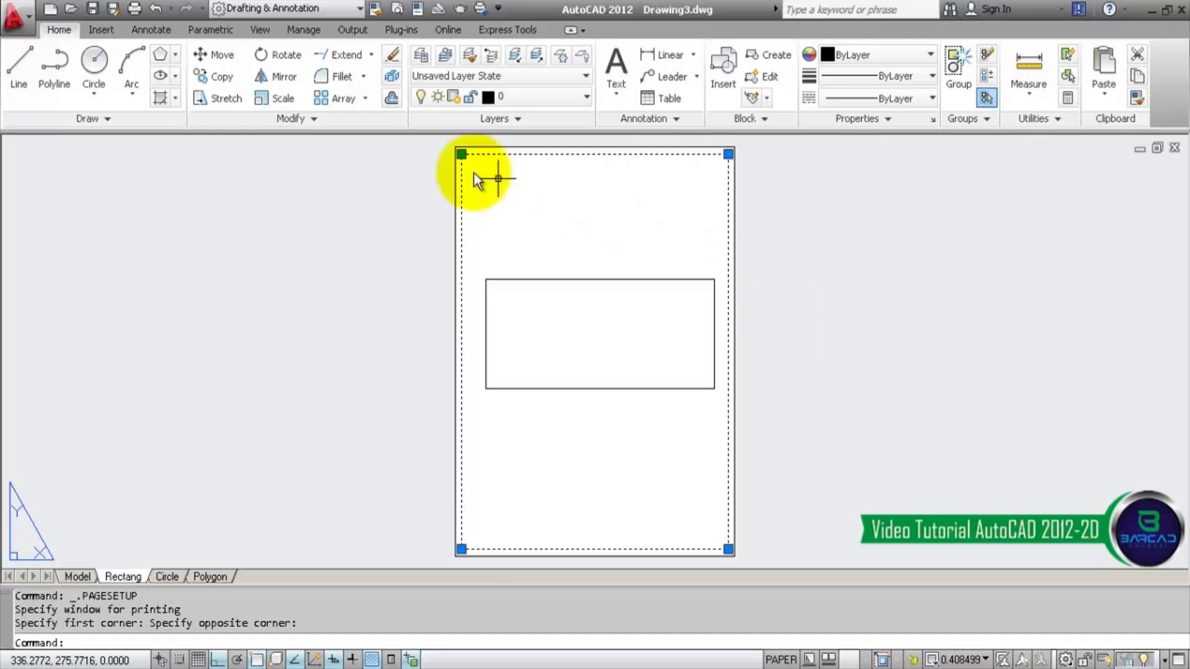
pyautogui.click(280, 55)
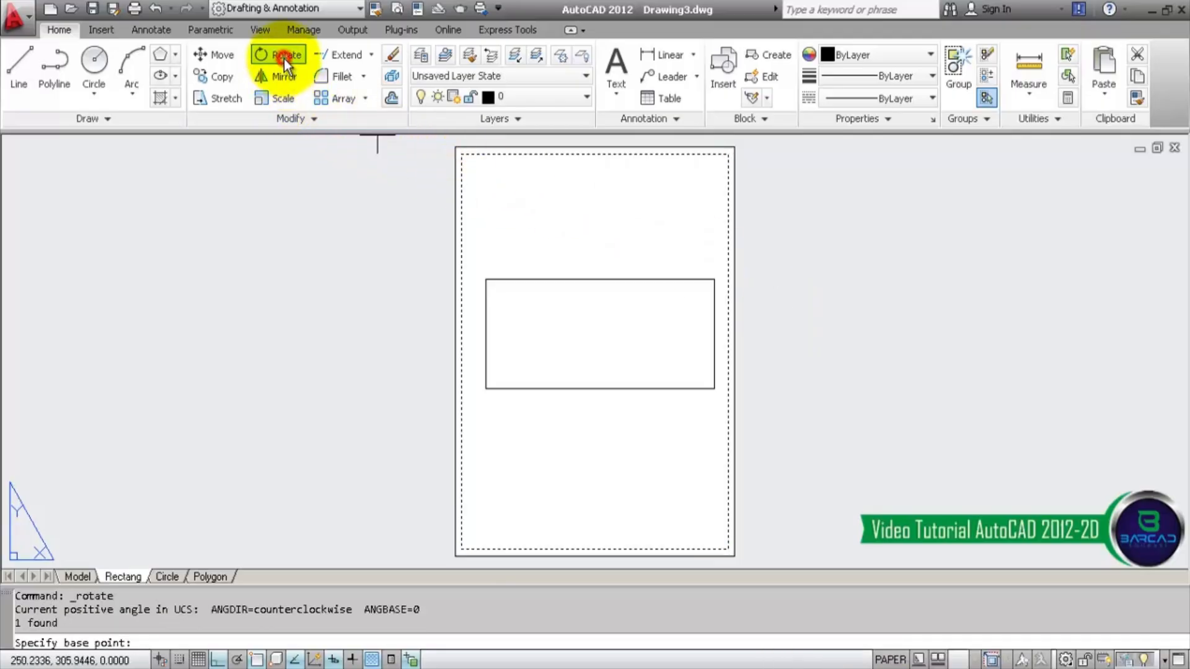
pyautogui.click(593, 551)
pyautogui.click(601, 507)
pyautogui.scroll(-4, 645, 380)
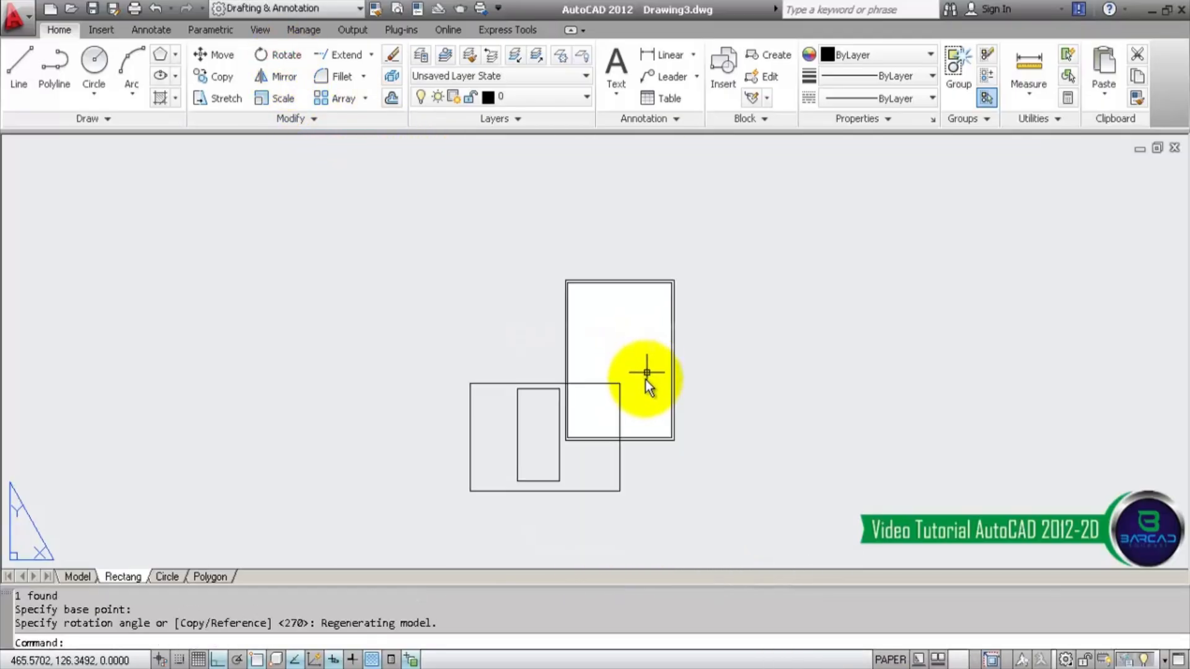
pyautogui.scroll(3, 642, 381)
pyautogui.click(625, 376)
pyautogui.doubleClick(562, 396)
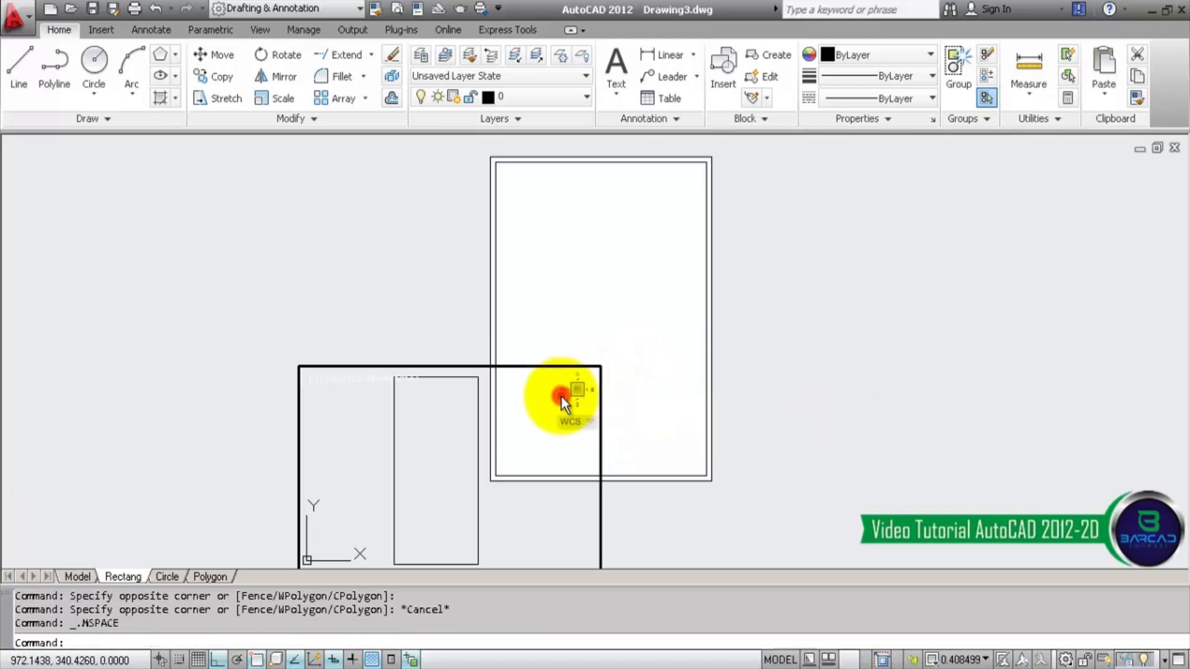
pyautogui.doubleClick(797, 392)
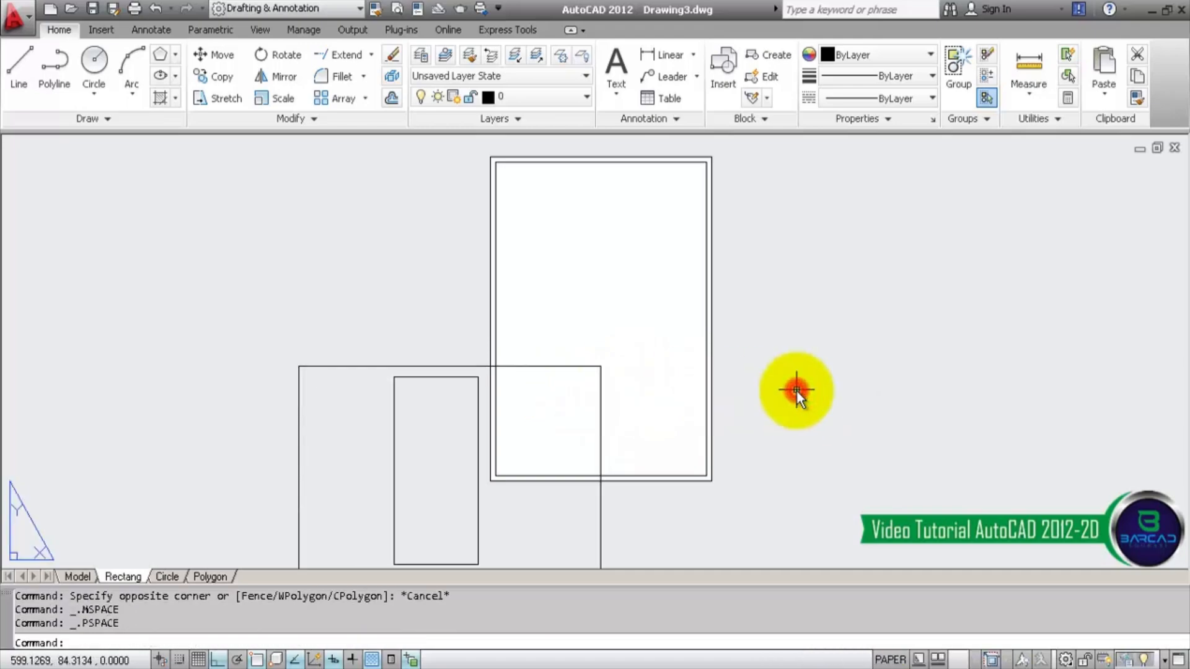
# - Stretch the viewport's upper-right and lower-left corners onto the matching corners of the portrait inner frame
pyautogui.click(585, 367)
pyautogui.click(600, 366)
pyautogui.click(704, 166)
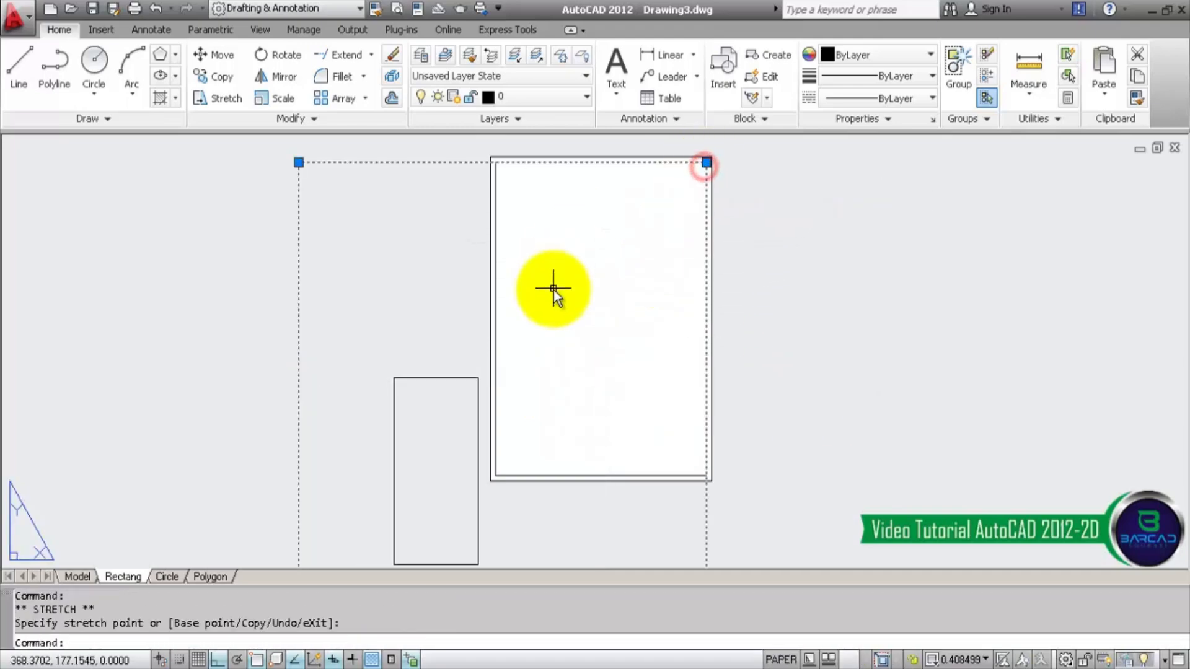
pyautogui.scroll(-2, 552, 287)
pyautogui.click(394, 473)
pyautogui.scroll(3, 531, 403)
pyautogui.click(495, 424)
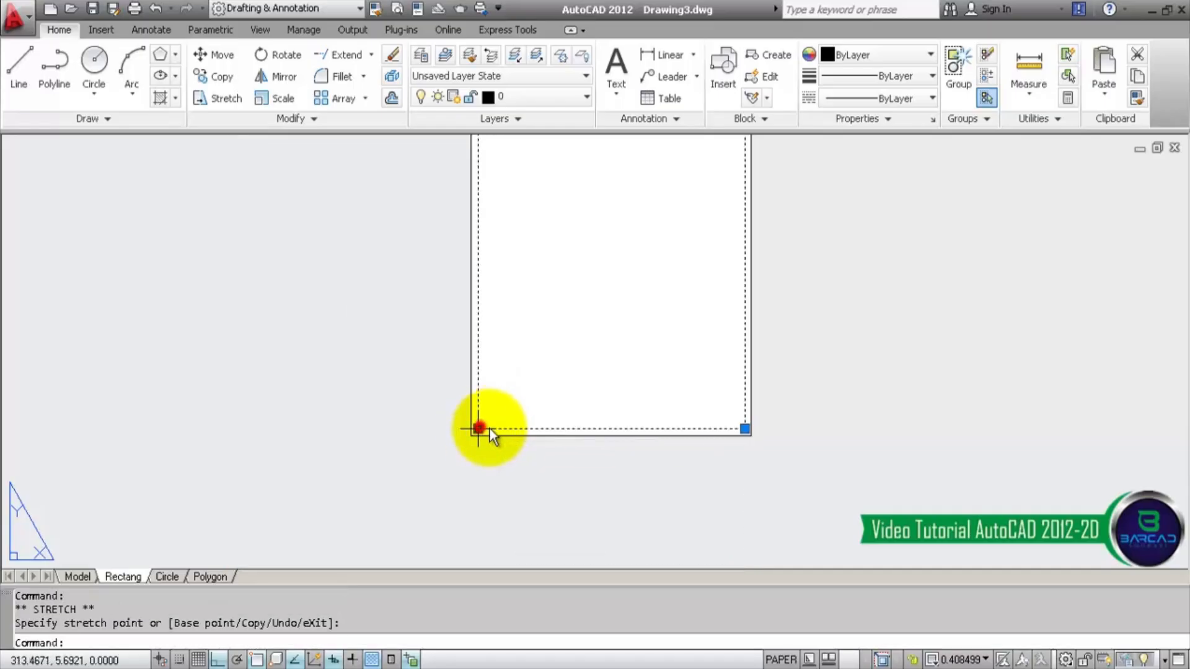
pyautogui.scroll(-3, 648, 440)
pyautogui.scroll(2, 597, 371)
pyautogui.scroll(2, 596, 371)
# - Activate the viewport and adjust its view so the tall rectangle alone nearly fills the portrait sheet
pyautogui.doubleClick(596, 371)
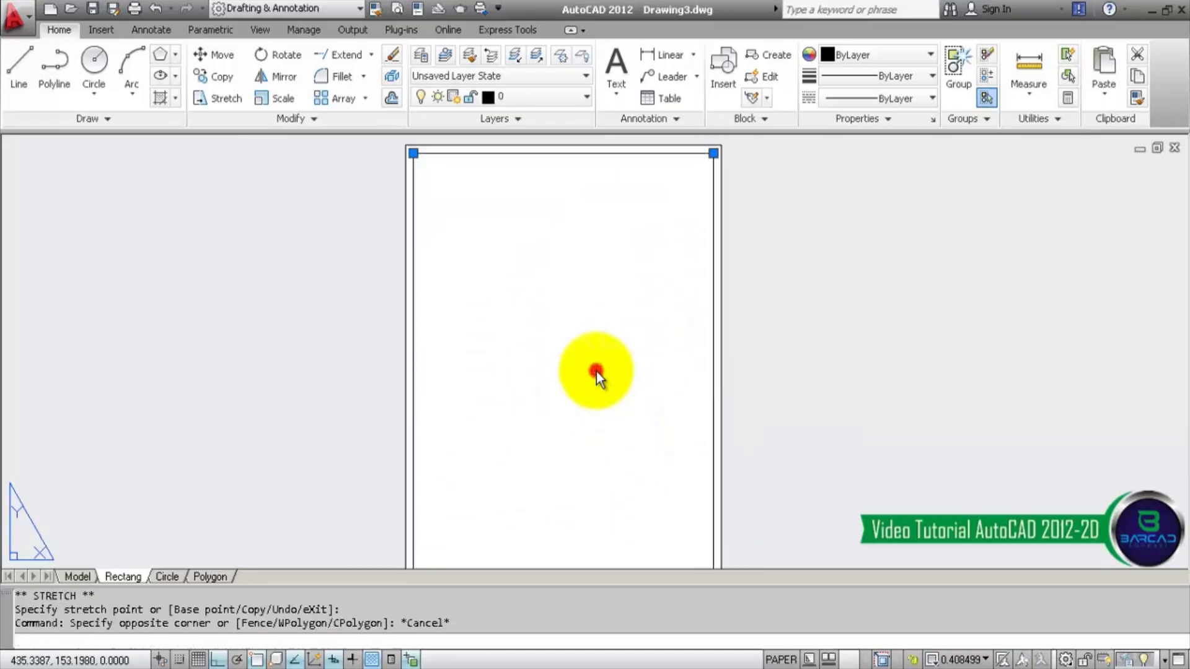
pyautogui.scroll(-5, 582, 367)
pyautogui.moveTo(582, 411); pyautogui.dragTo(665, 334, button='middle')
pyautogui.scroll(2, 581, 369)
pyautogui.scroll(4, 583, 369)
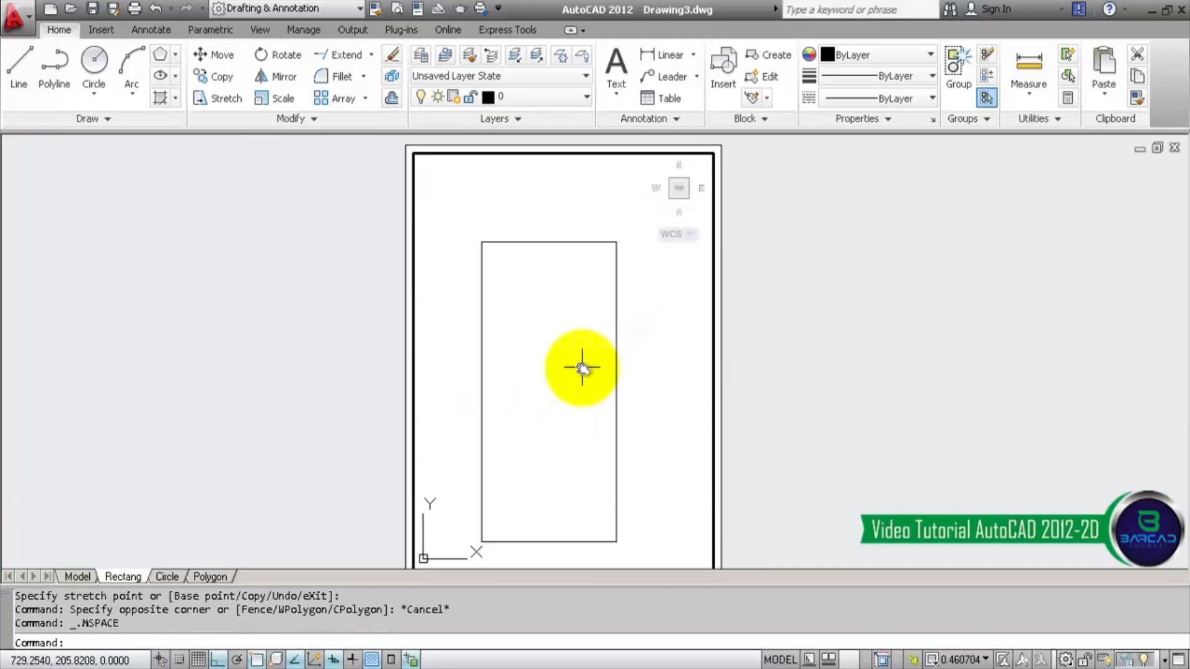
pyautogui.moveTo(582, 370)
pyautogui.mouseDown(button='middle')
pyautogui.moveTo(609, 347)
pyautogui.moveTo(588, 331)
pyautogui.moveTo(588, 395)
pyautogui.moveTo(593, 371)
pyautogui.mouseUp(button='middle')
pyautogui.scroll(3, 587, 331)
pyautogui.scroll(-4, 589, 389)
pyautogui.scroll(3, 589, 389)
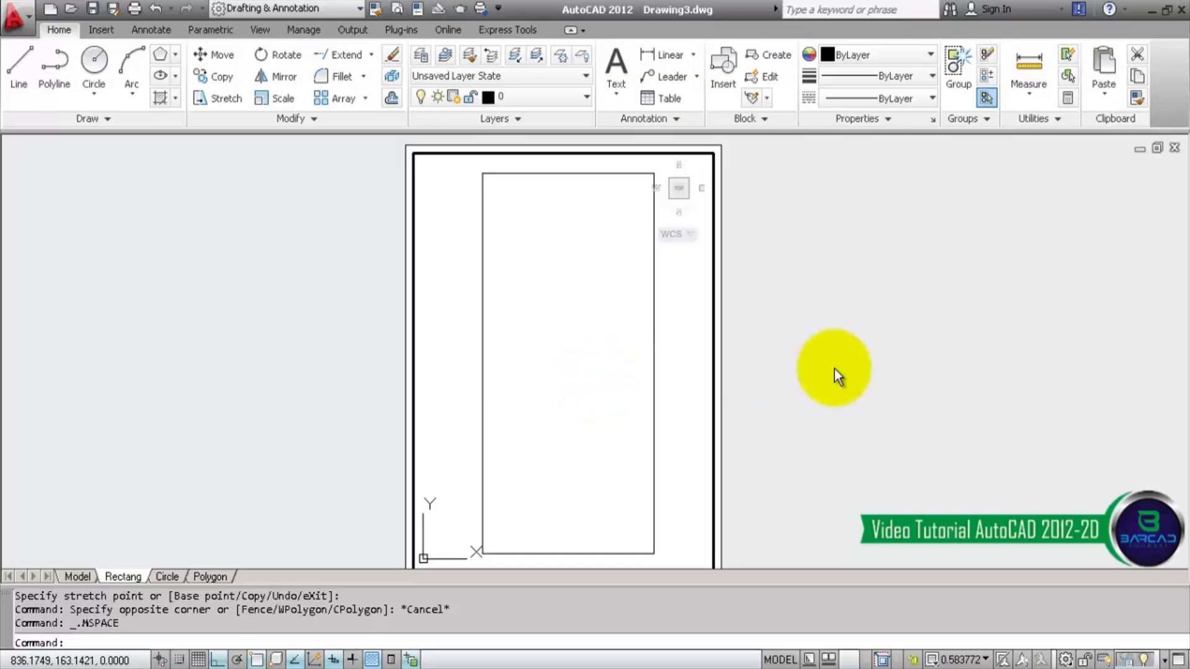
# - Return to paper space and copy the inner frame polyline of the Rectang layout to the clipboard
pyautogui.doubleClick(834, 370)
pyautogui.scroll(-5, 380, 304)
pyautogui.scroll(2, 425, 339)
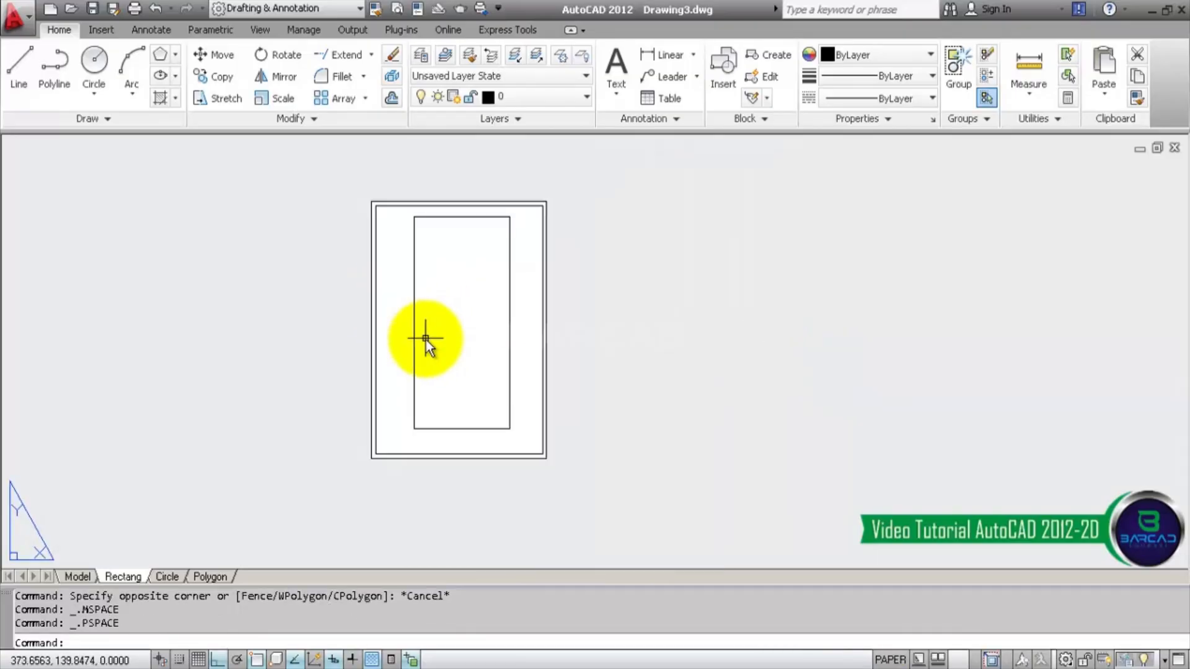
pyautogui.scroll(2, 425, 338)
pyautogui.moveTo(457, 321); pyautogui.dragTo(483, 348, button='middle')
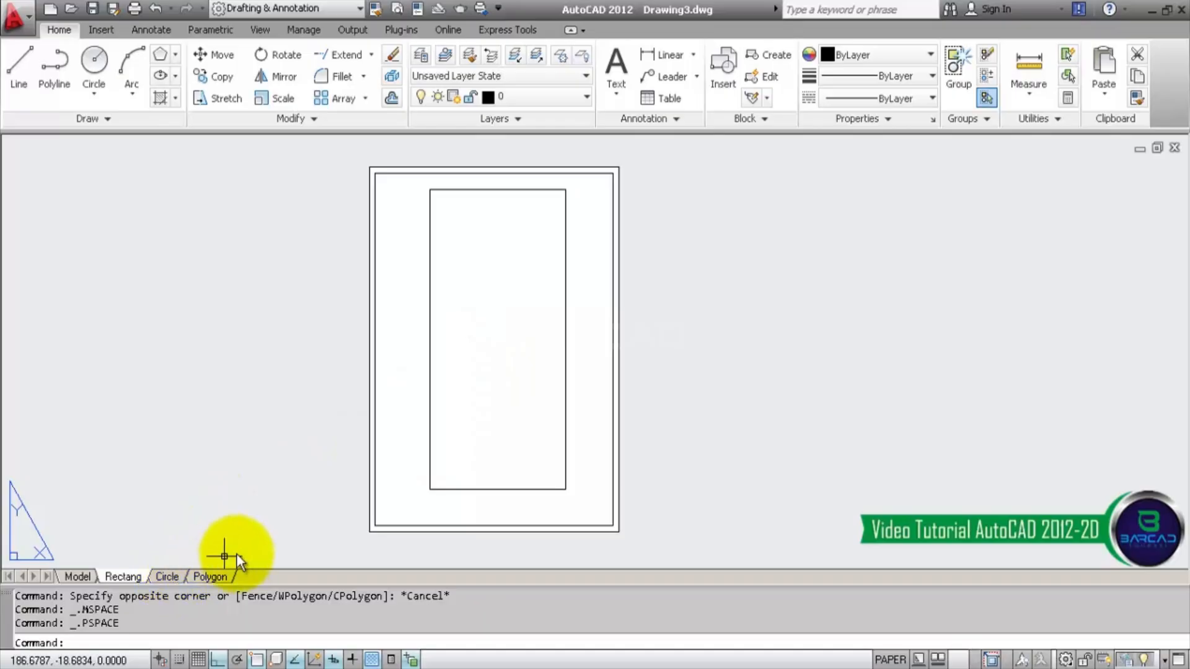
pyautogui.click(385, 173)
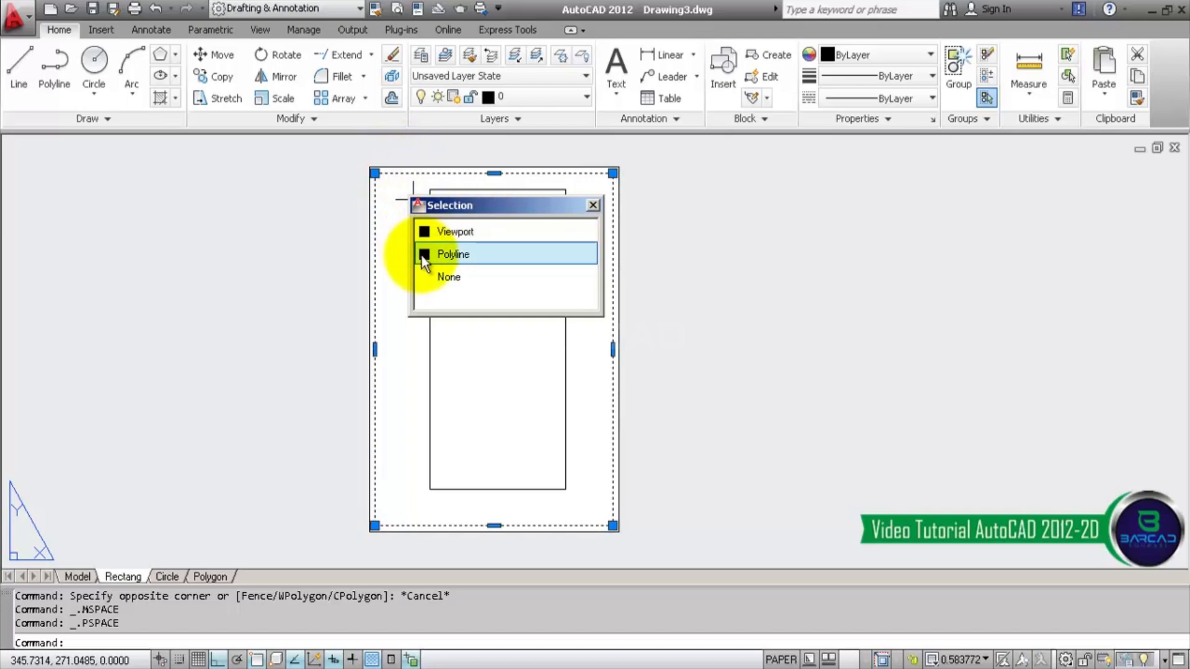
pyautogui.click(441, 254)
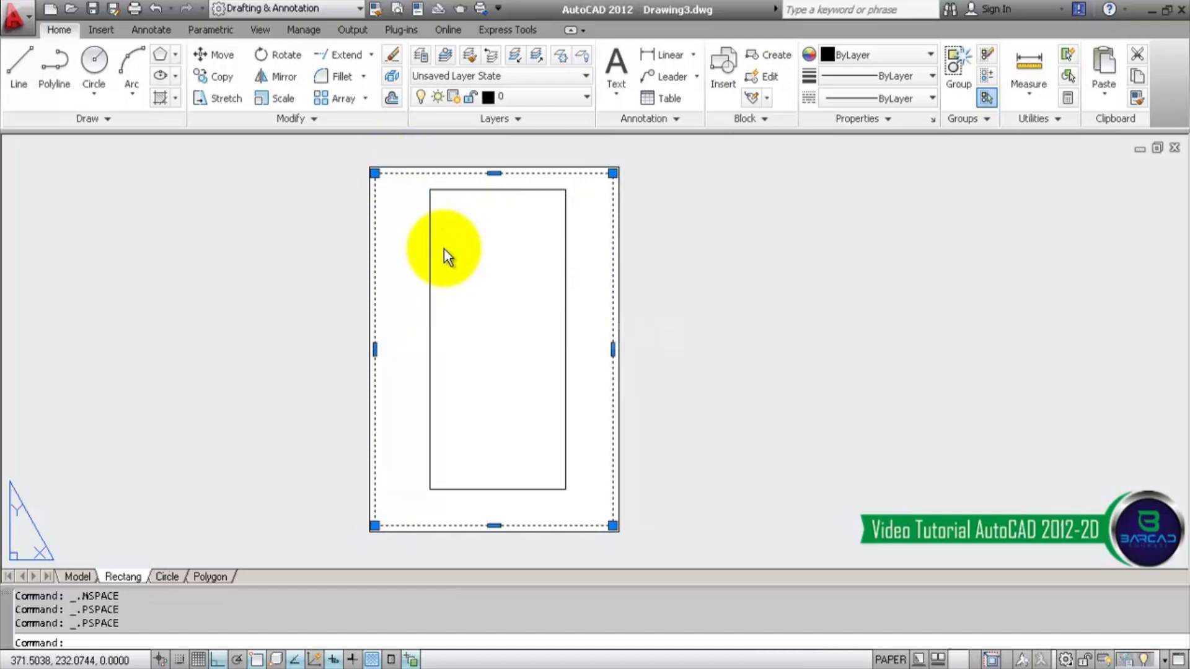
pyautogui.hotkey('ctrl', 'c')
# - Switch to the Circle layout and erase its existing viewport
pyautogui.click(169, 577)
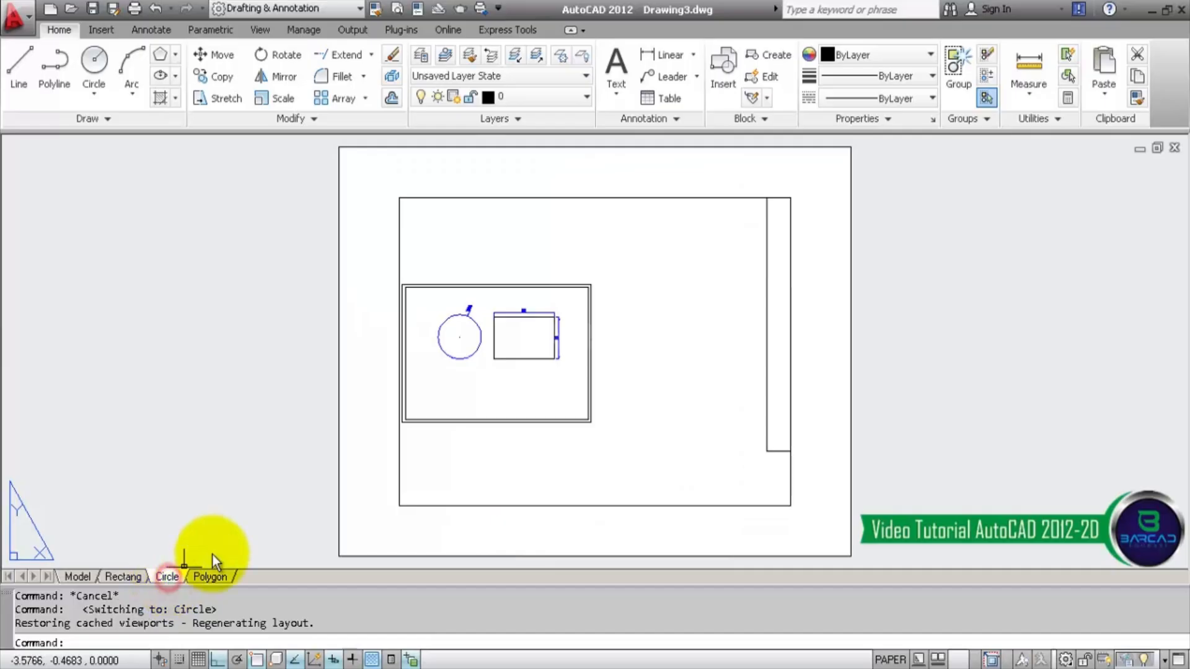
pyautogui.click(310, 186)
pyautogui.click(843, 503)
pyautogui.press('Delete')
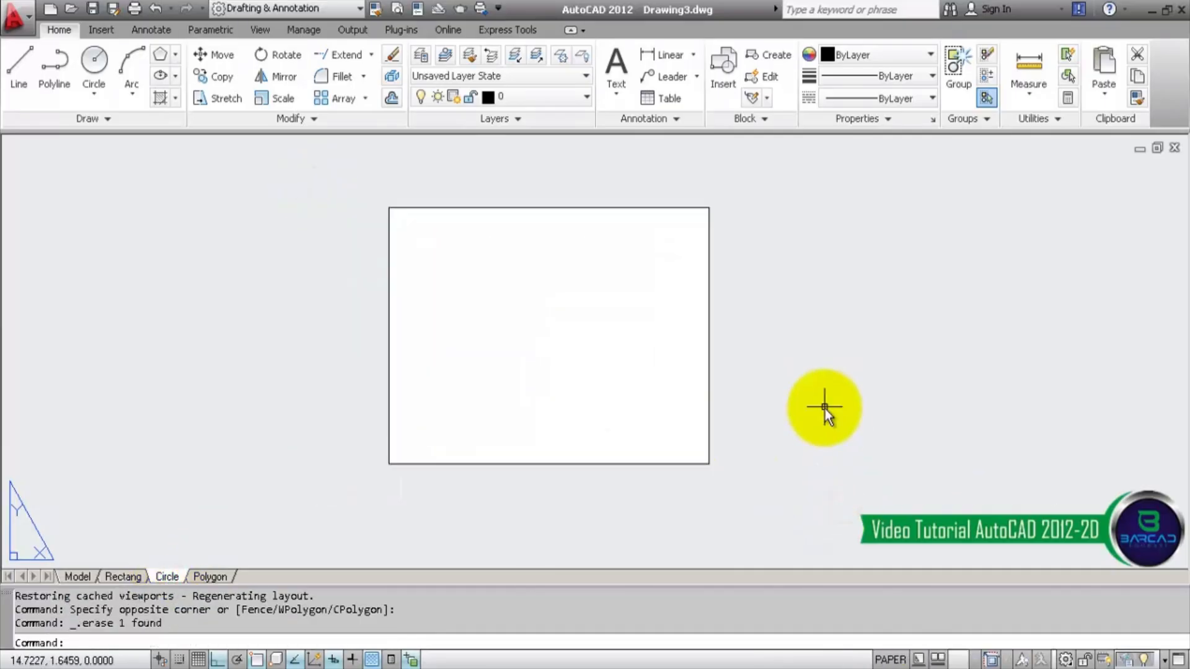
# - Paste the copied frame into the Circle layout at insertion point 0,0 and show its full extents
pyautogui.rightClick(605, 319)
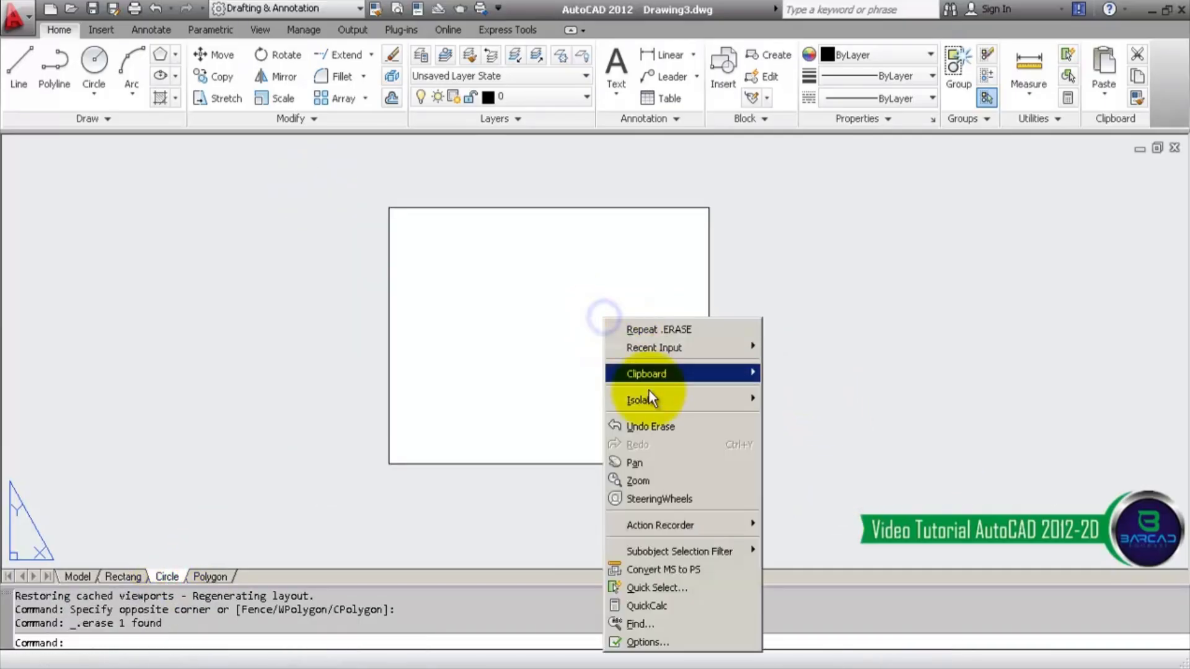
pyautogui.click(773, 288)
pyautogui.hotkey('ctrl', 'v')
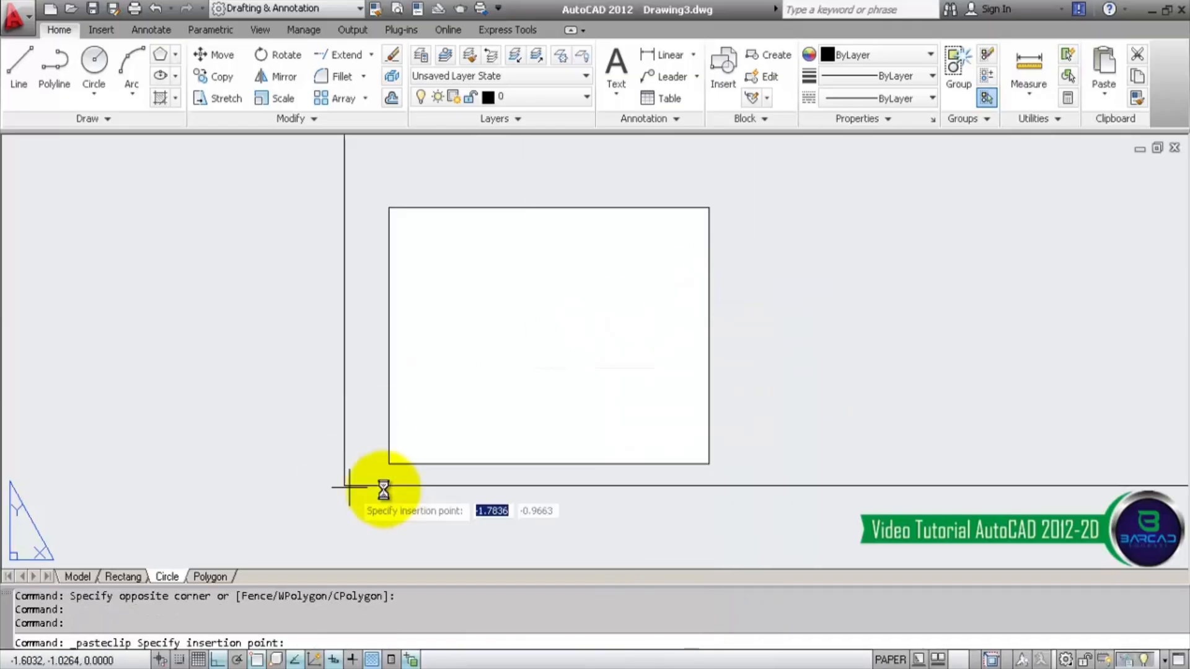
pyautogui.write('0,0')
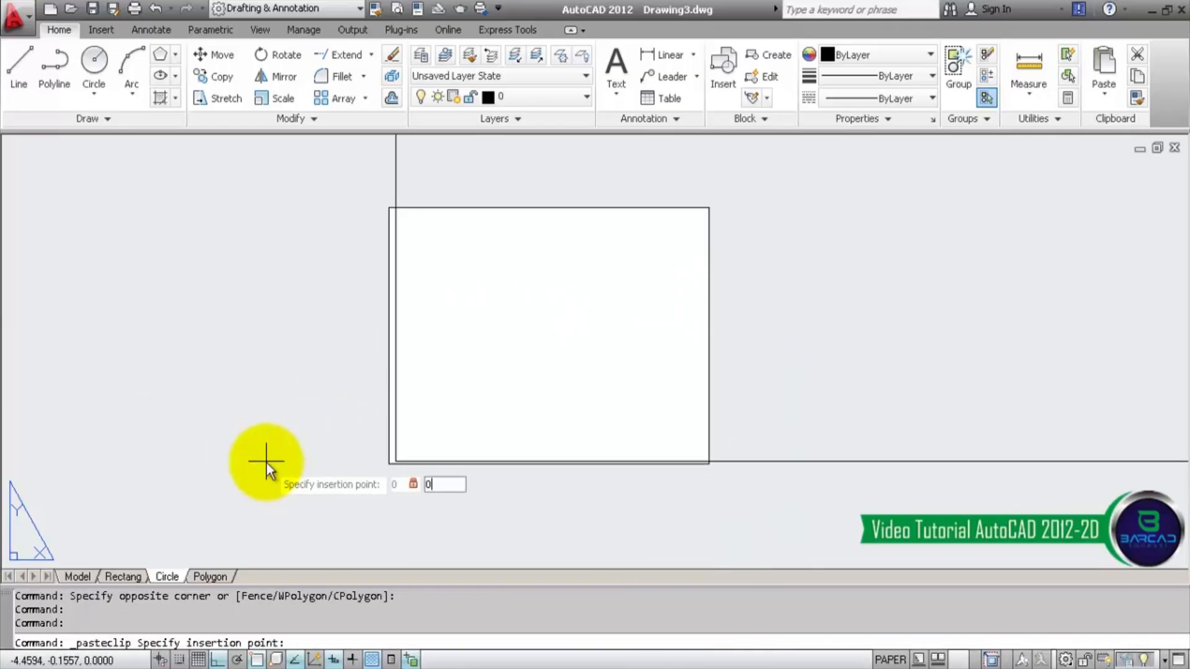
pyautogui.press('Return')
pyautogui.scroll(-4, 261, 477)
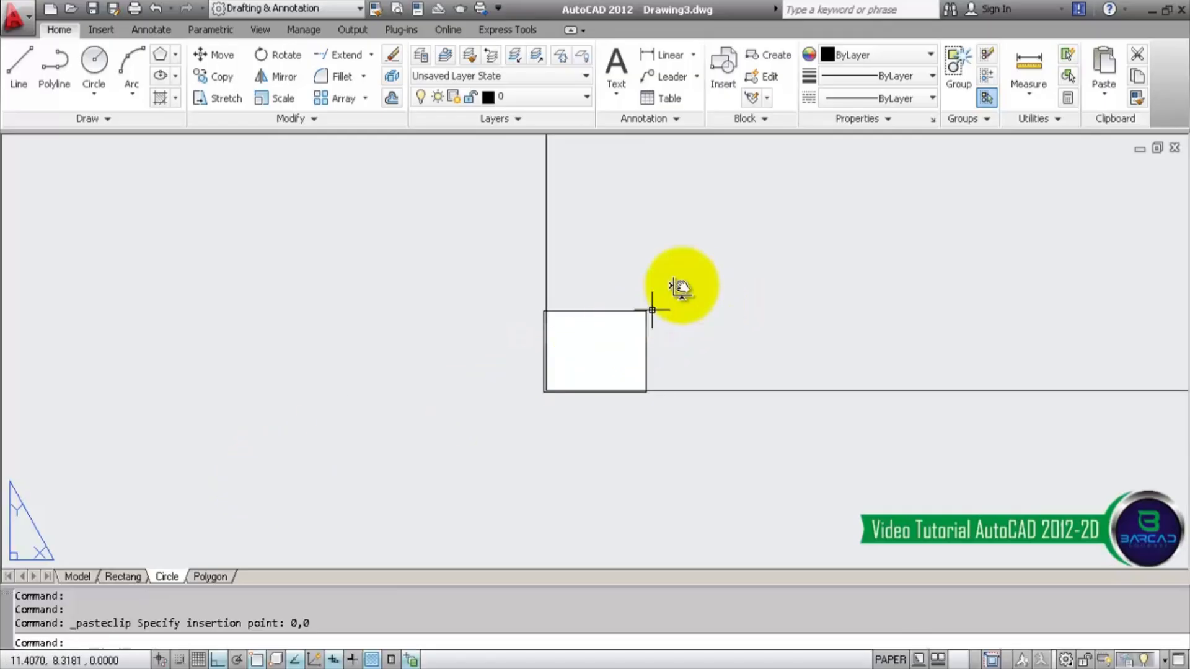
pyautogui.write('z')
pyautogui.press('Return')
pyautogui.write('e')
pyautogui.press('Return')
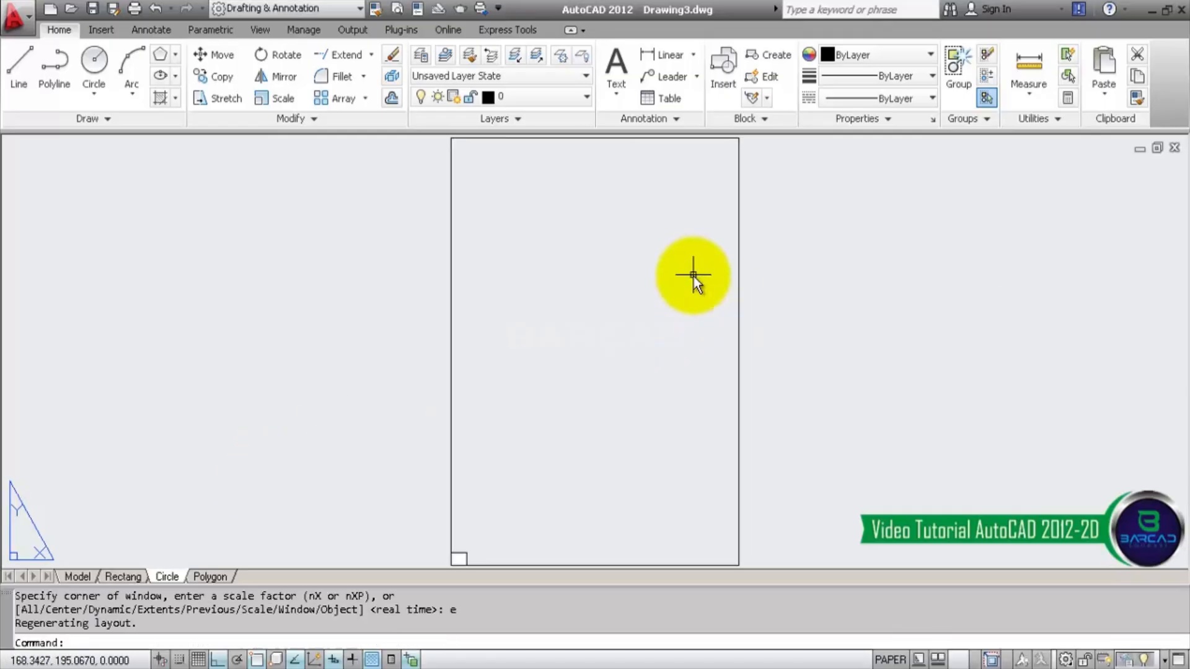
# - Rotate the pasted frame about its lower-right corner into landscape orientation
pyautogui.scroll(-2, 509, 343)
pyautogui.click(588, 243)
pyautogui.click(548, 196)
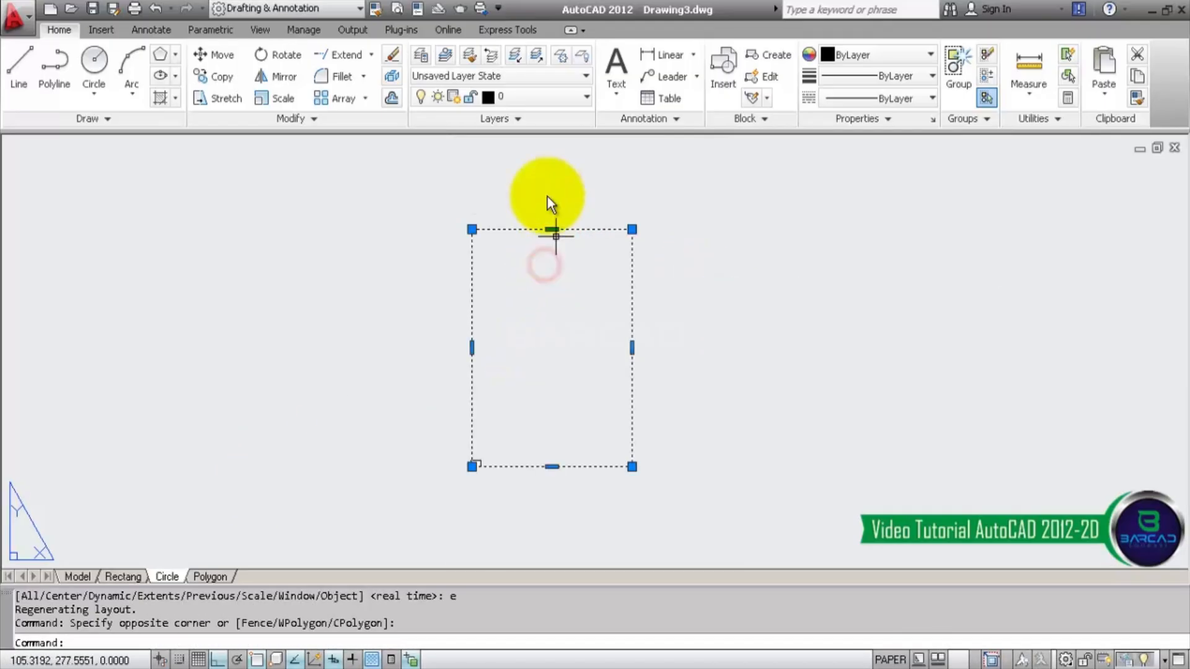
pyautogui.click(274, 58)
pyautogui.click(632, 466)
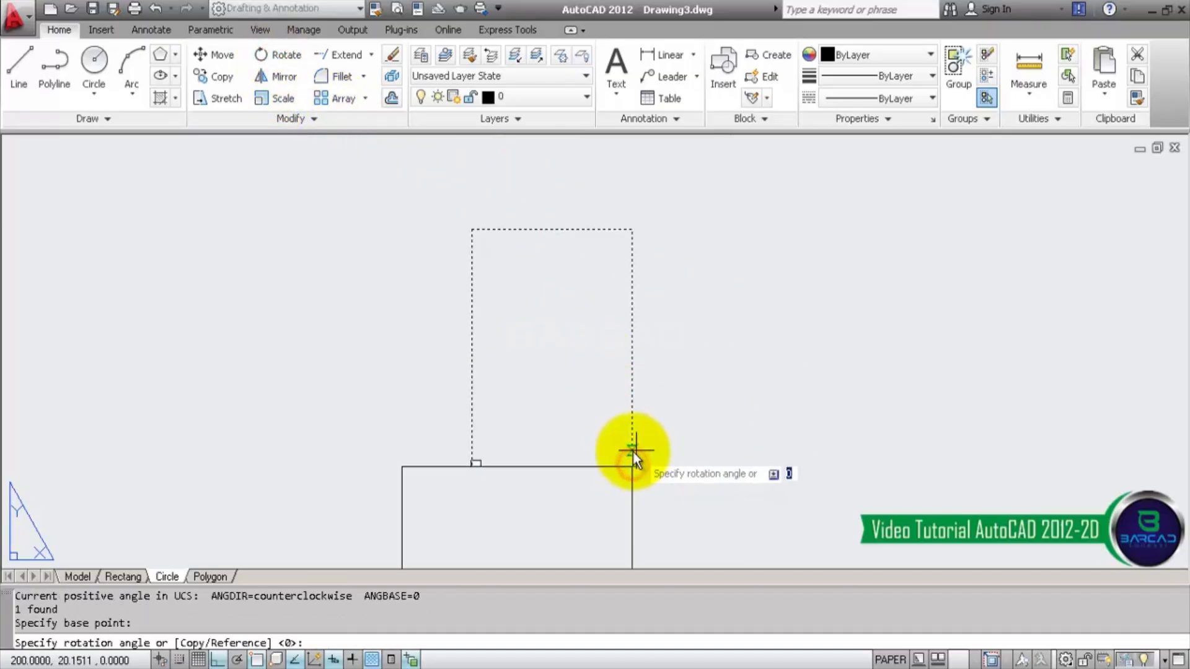
pyautogui.write('z')
pyautogui.press('Return')
pyautogui.write('e')
pyautogui.press('Return')
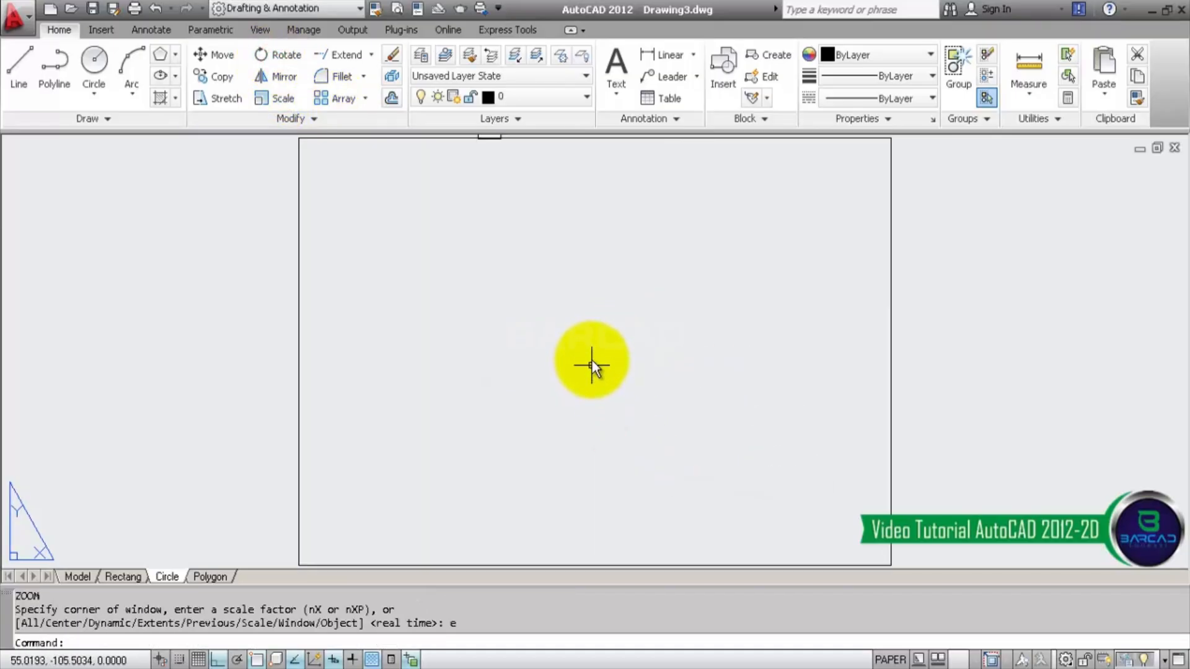
pyautogui.scroll(-2, 591, 365)
pyautogui.click(492, 194)
pyautogui.click(571, 240)
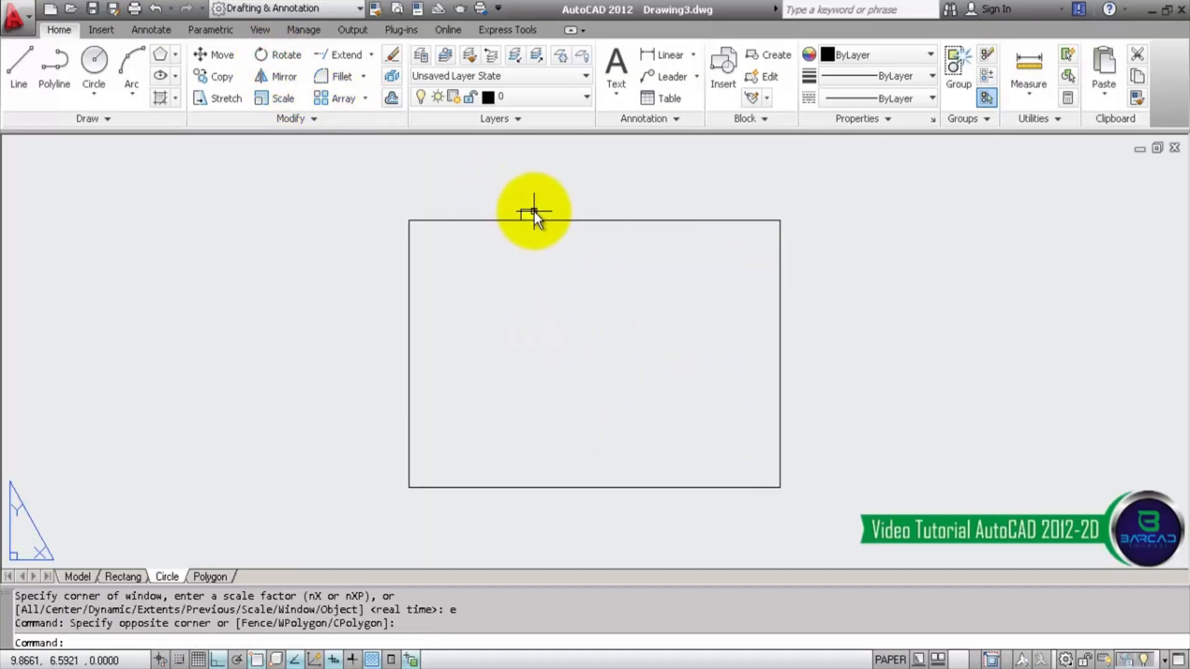
# - Modify the Circle layout's page setup to use the EPSON L120 Series.pc3 printer and A4 210 x 297 mm paper
pyautogui.rightClick(167, 574)
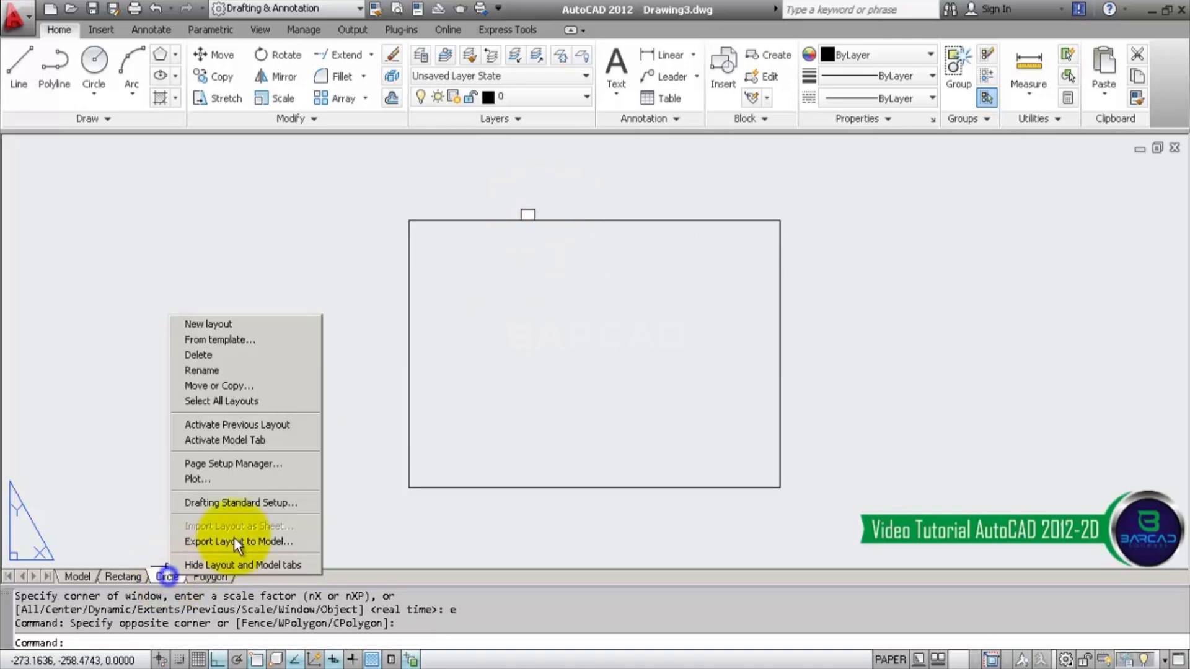
pyautogui.click(280, 464)
pyautogui.click(717, 312)
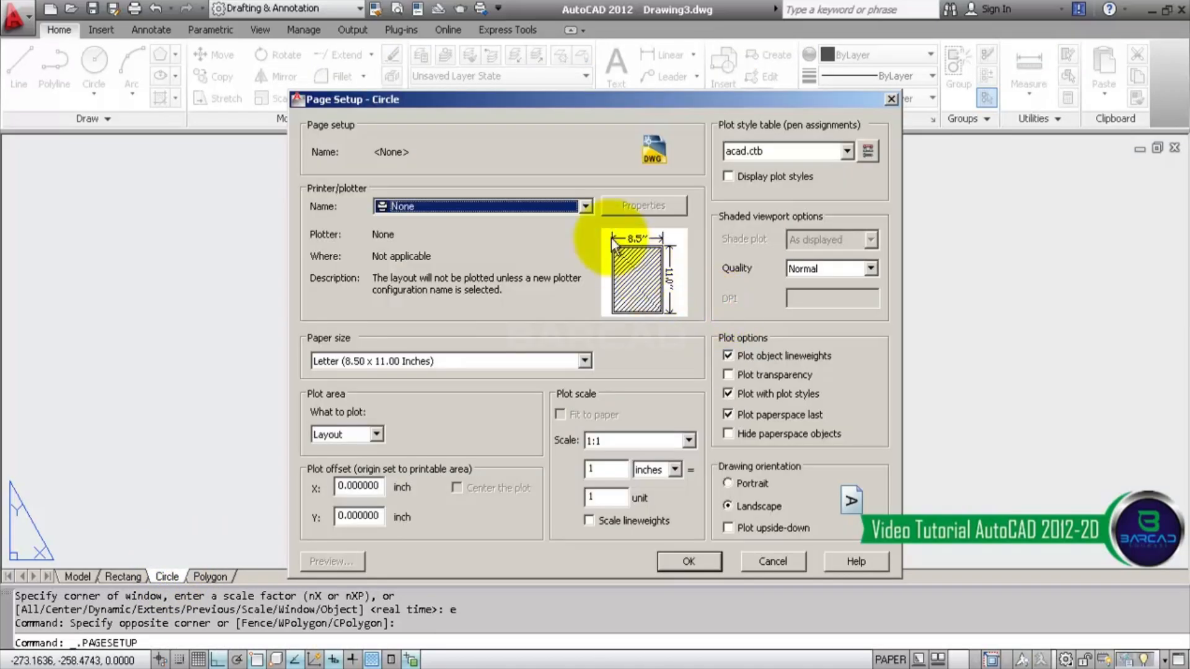
pyautogui.click(585, 206)
pyautogui.scroll(-2, 553, 286)
pyautogui.click(543, 262)
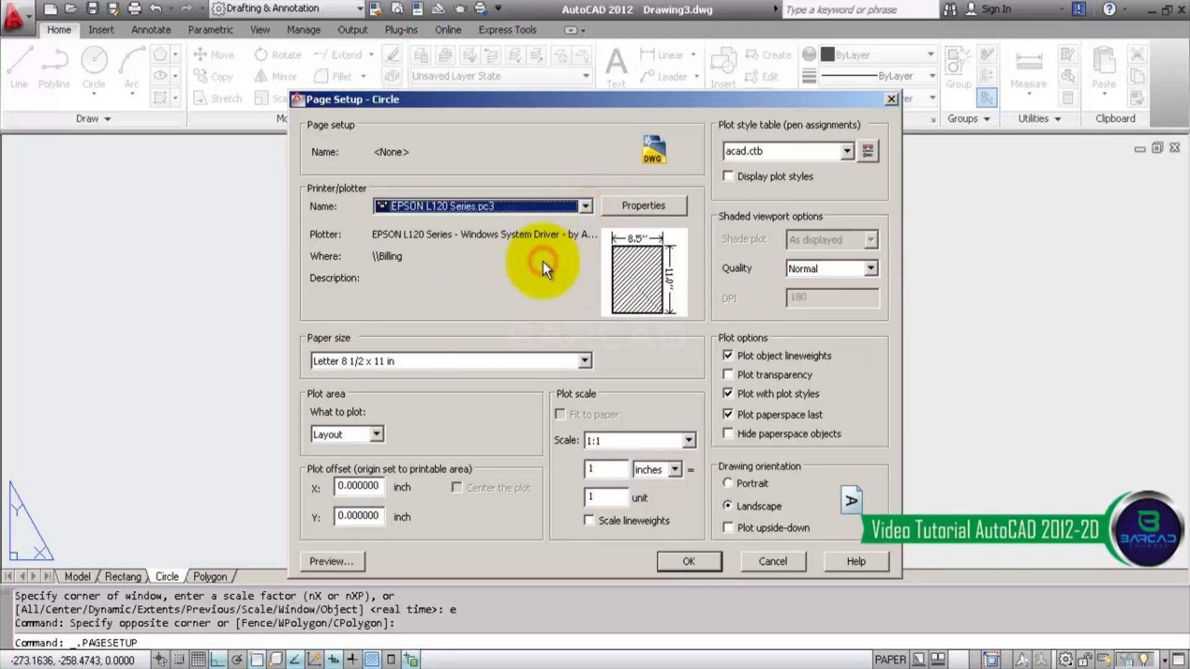
pyautogui.click(567, 361)
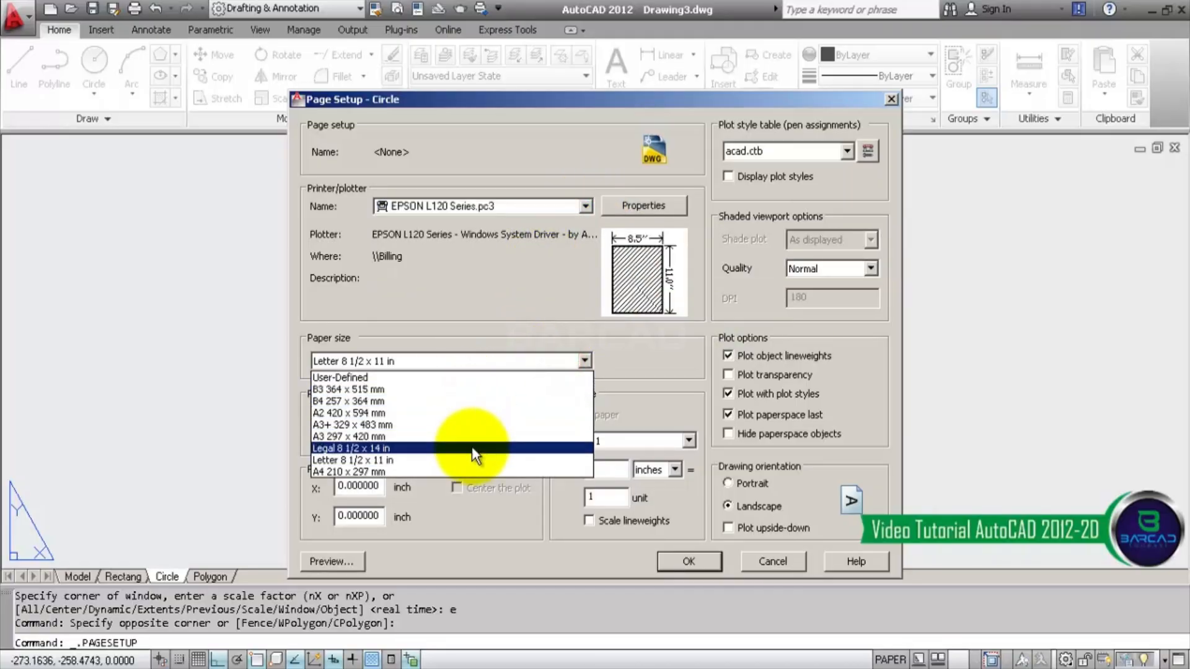
pyautogui.click(465, 471)
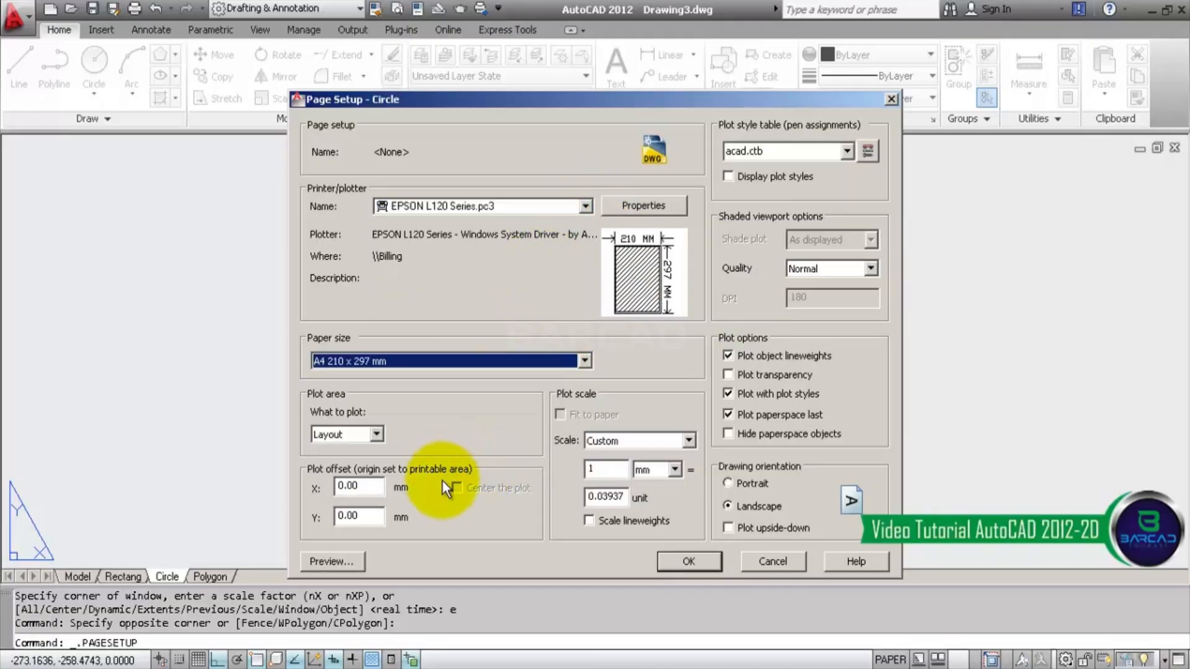
# - Set the plot area to a window around the landscape frame, centre the plot, fit it to the paper and apply the Circle page setup
pyautogui.click(375, 435)
pyautogui.click(331, 485)
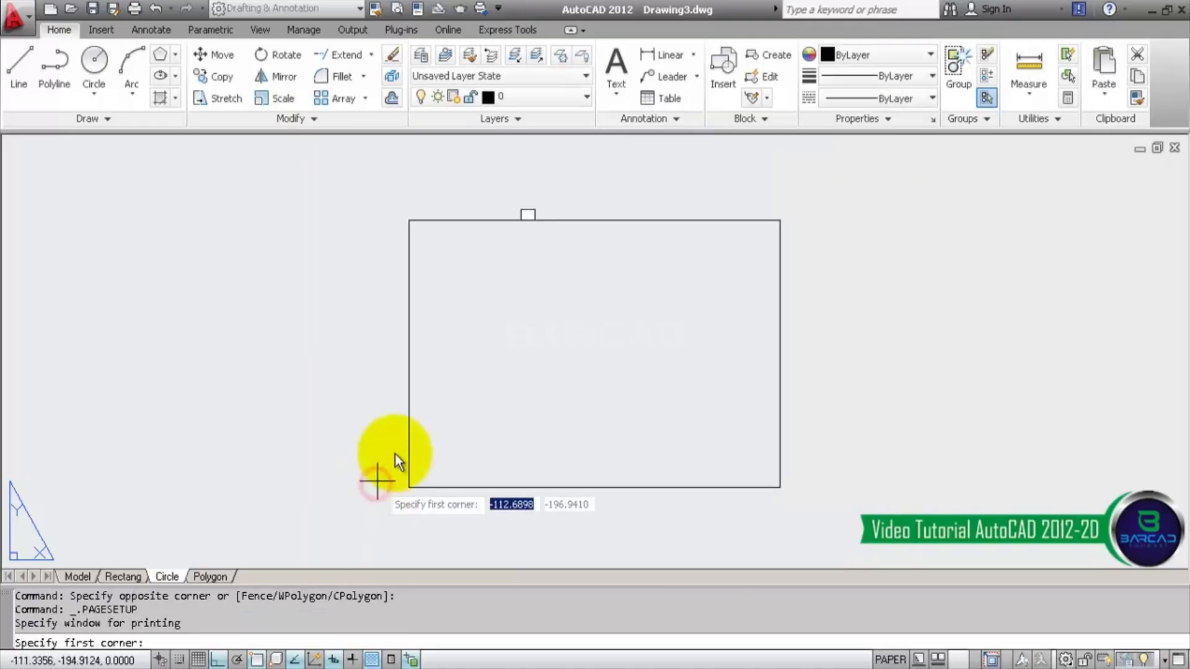
pyautogui.click(410, 223)
pyautogui.click(779, 488)
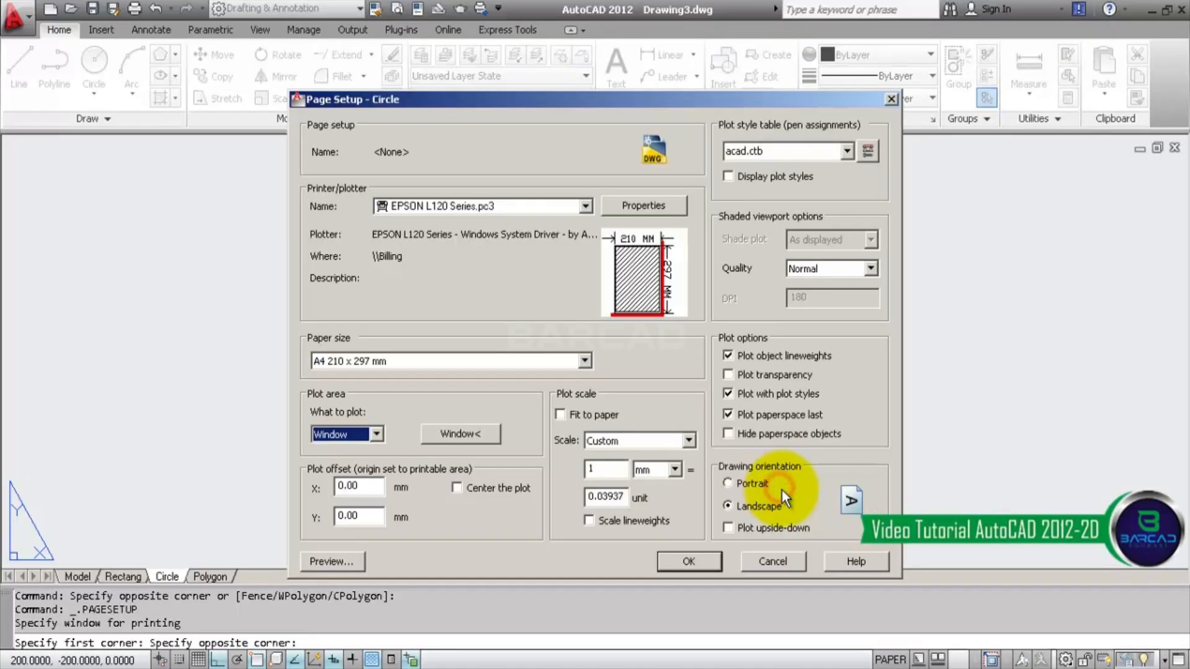
pyautogui.click(457, 488)
pyautogui.click(597, 414)
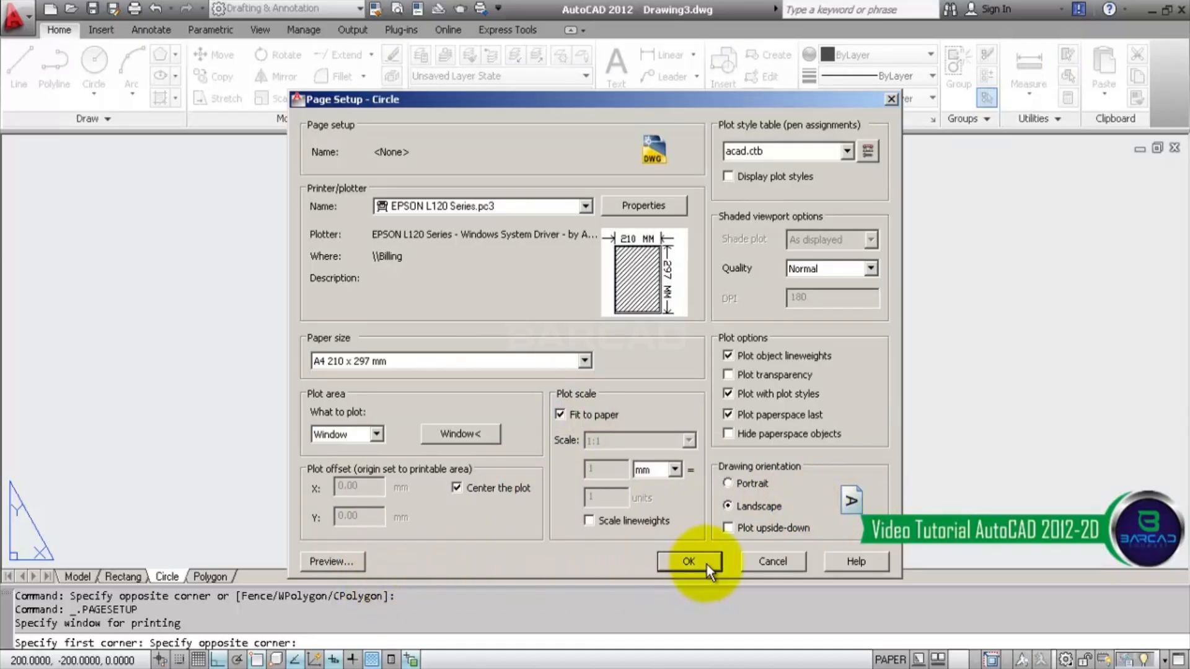
pyautogui.click(689, 561)
pyautogui.click(686, 525)
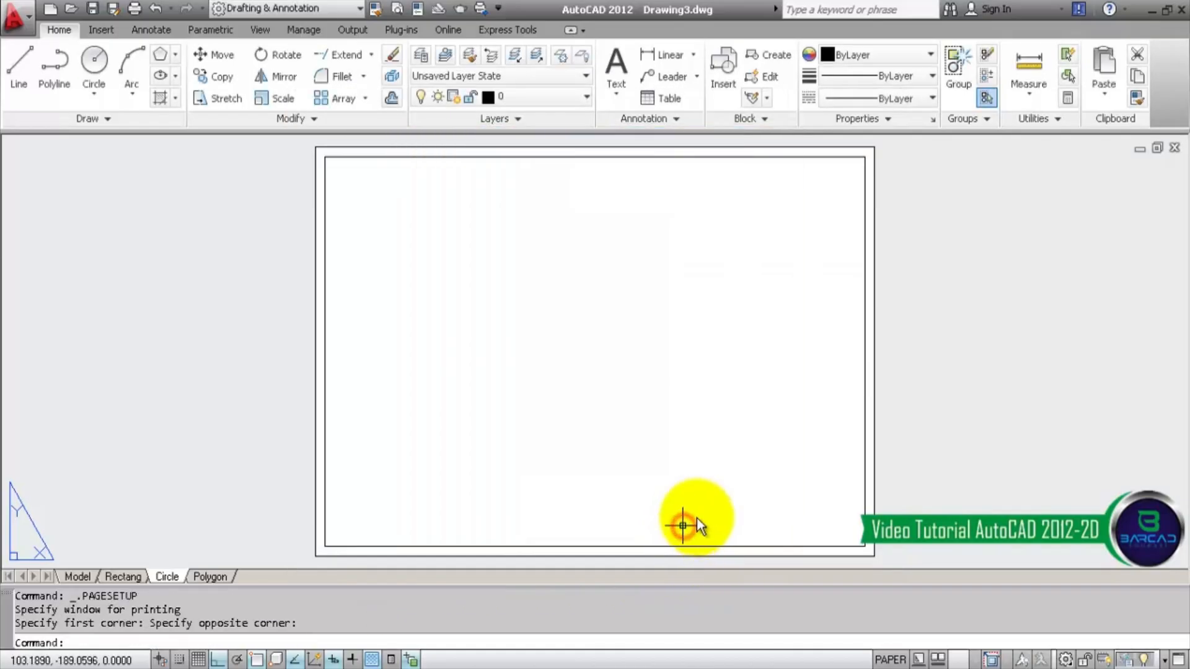
pyautogui.click(504, 301)
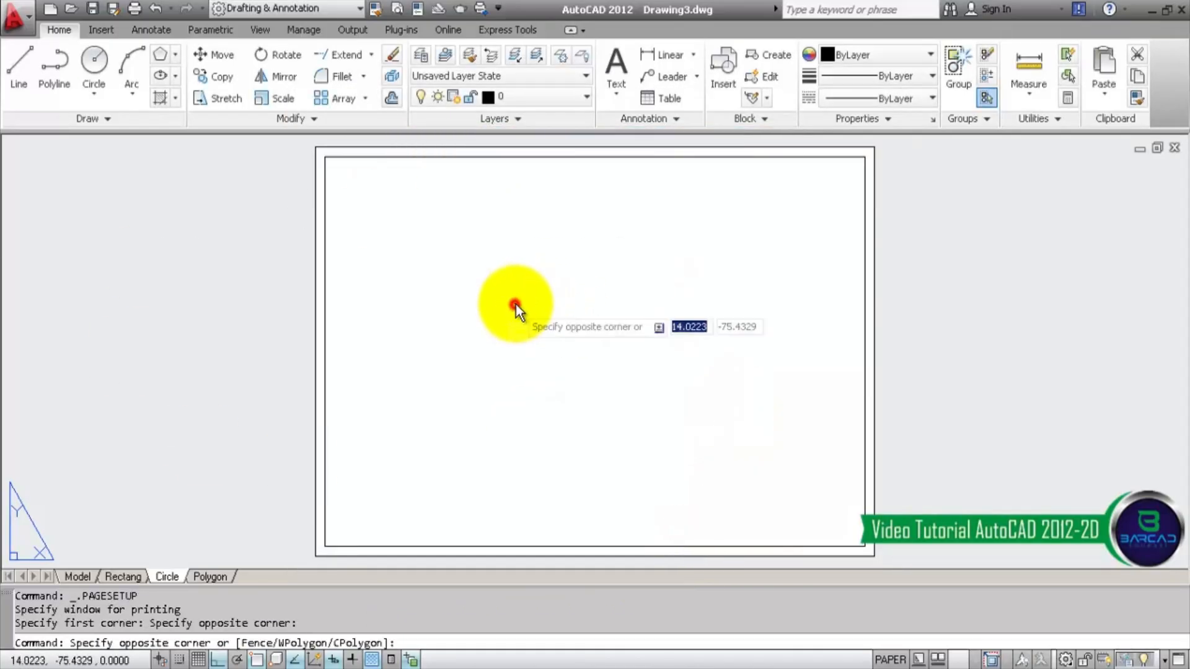
pyautogui.click(520, 296)
pyautogui.click(581, 278)
pyautogui.click(555, 281)
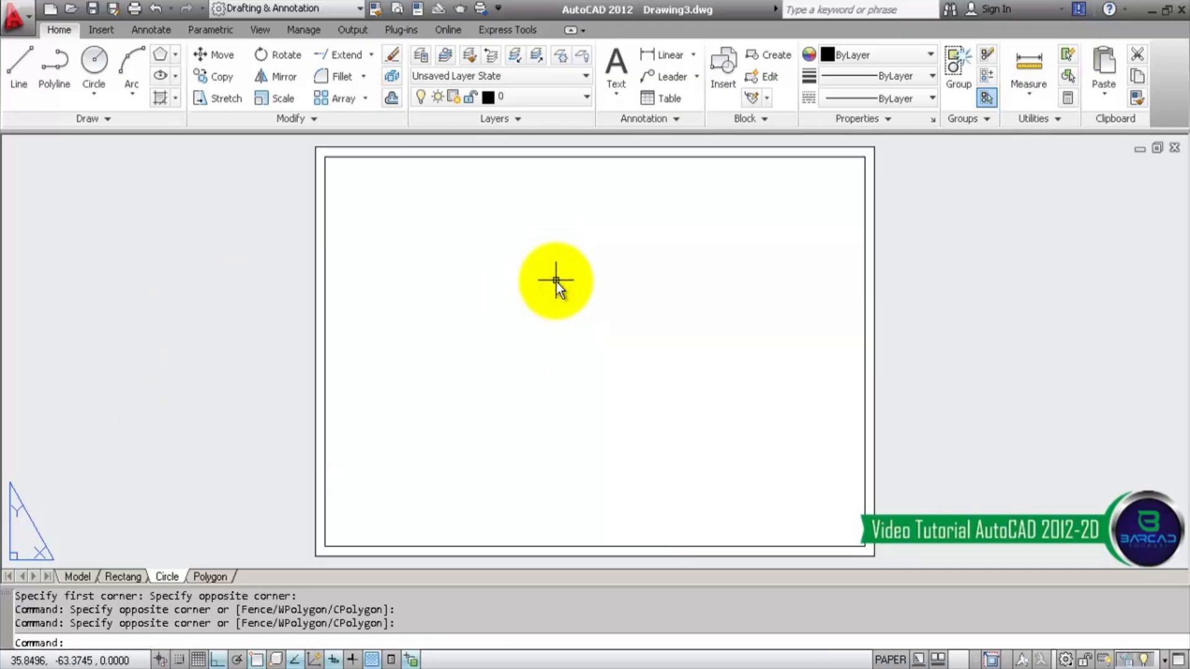
# - Create a viewport with MVIEW between the upper-left and lower-right corners of the inner frame on the Circle layout
pyautogui.write('MV')
pyautogui.press('Return')
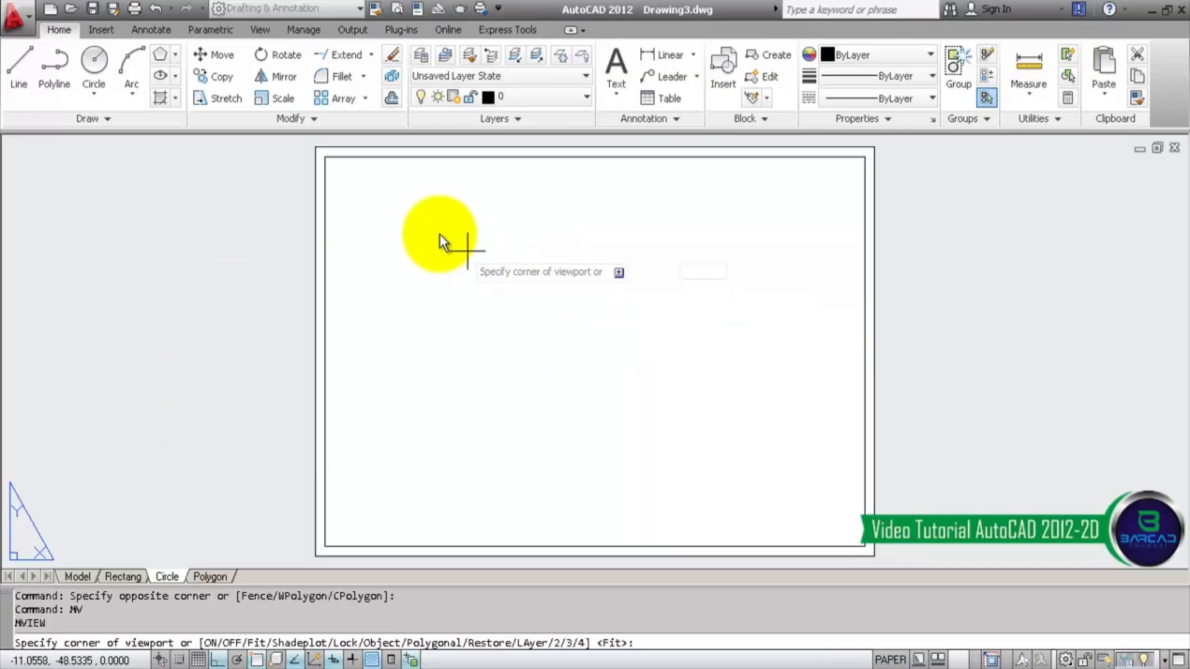
pyautogui.click(325, 158)
pyautogui.click(864, 547)
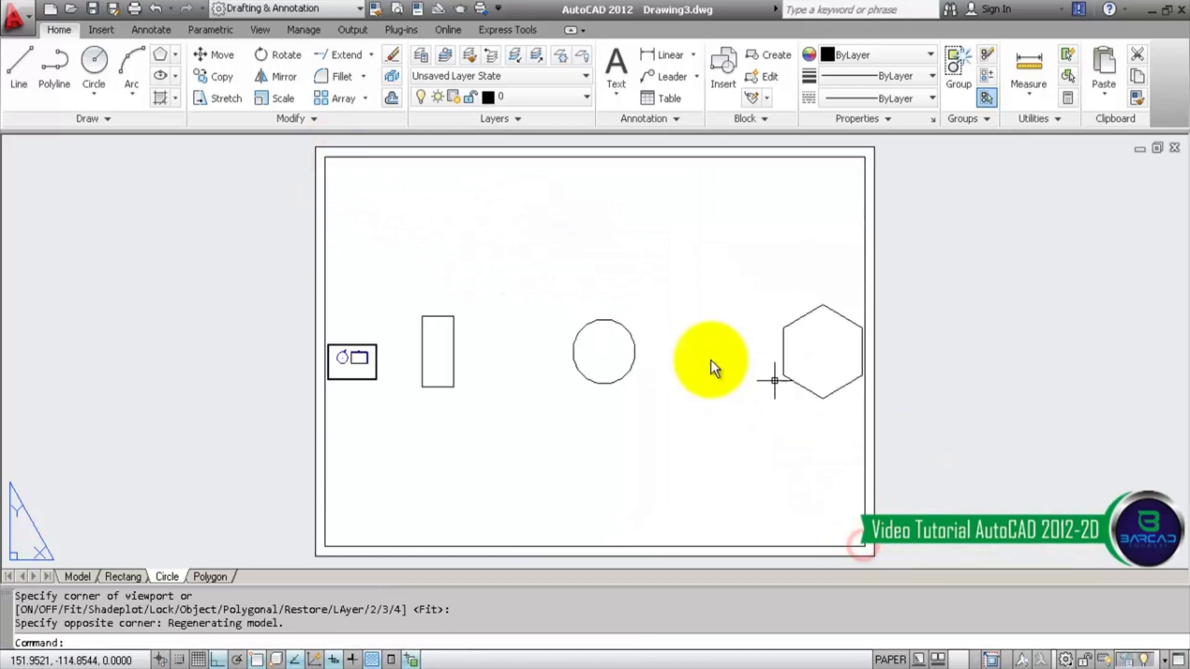
# - Activate the new viewport, adjust its view so only the circle fills most of the sheet, and return to paper space
pyautogui.scroll(3, 609, 349)
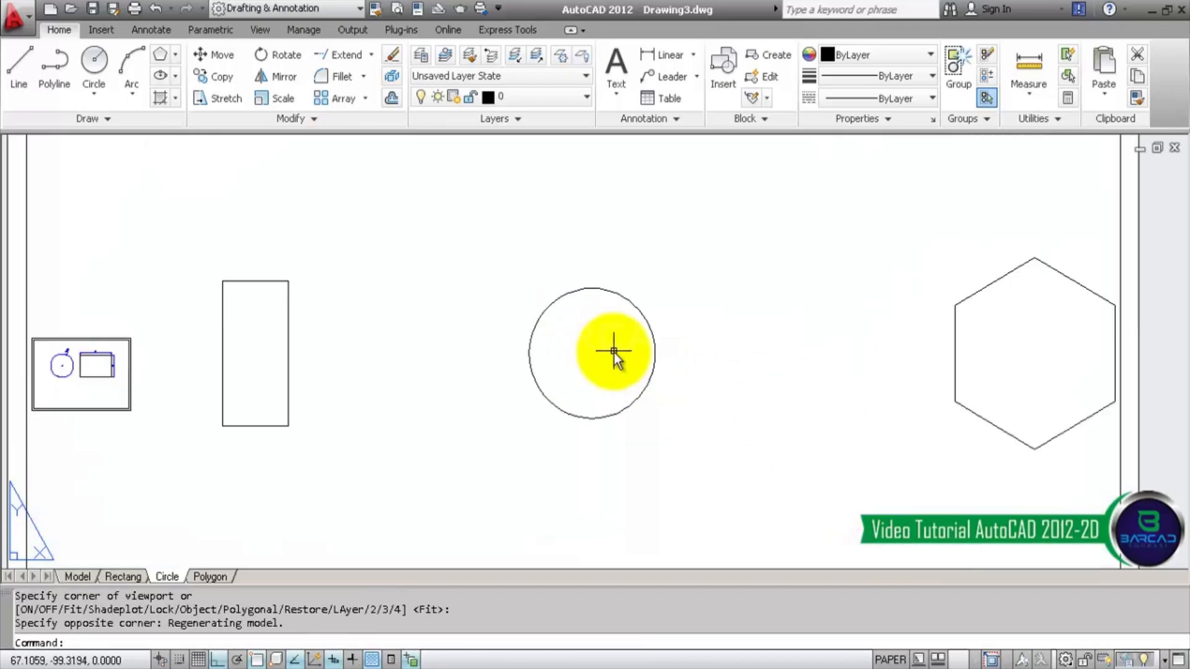
pyautogui.scroll(-5, 610, 350)
pyautogui.scroll(2, 614, 353)
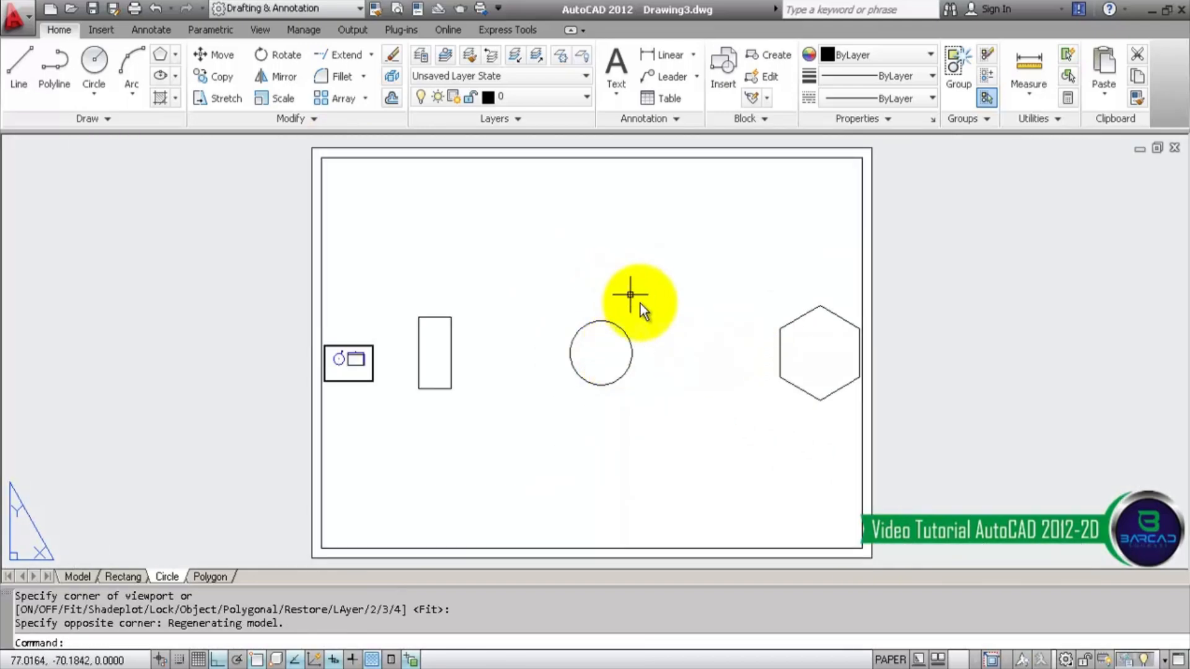
pyautogui.doubleClick(645, 329)
pyautogui.scroll(6, 626, 351)
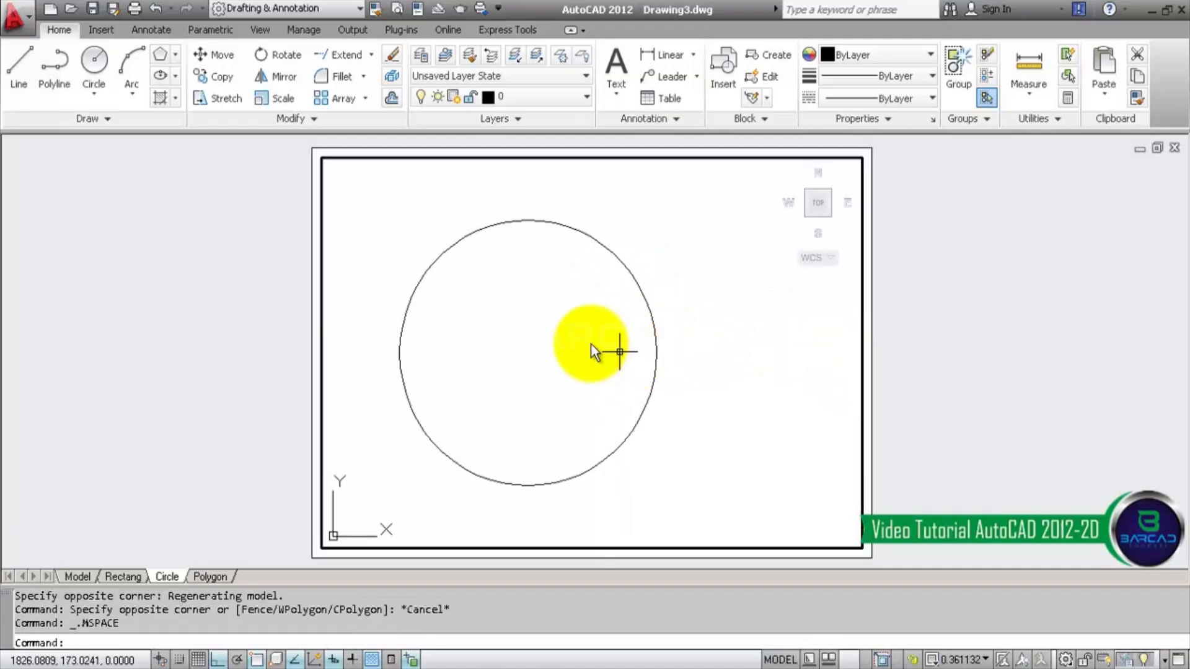
pyautogui.moveTo(573, 332); pyautogui.dragTo(637, 293, button='middle')
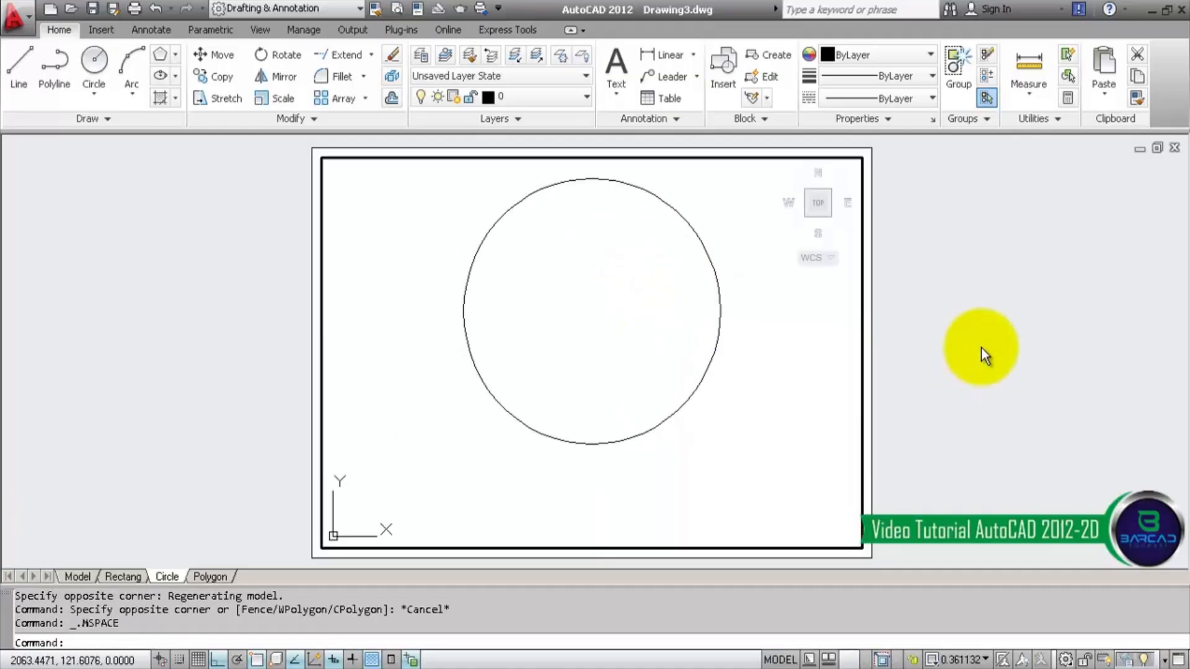
pyautogui.doubleClick(981, 346)
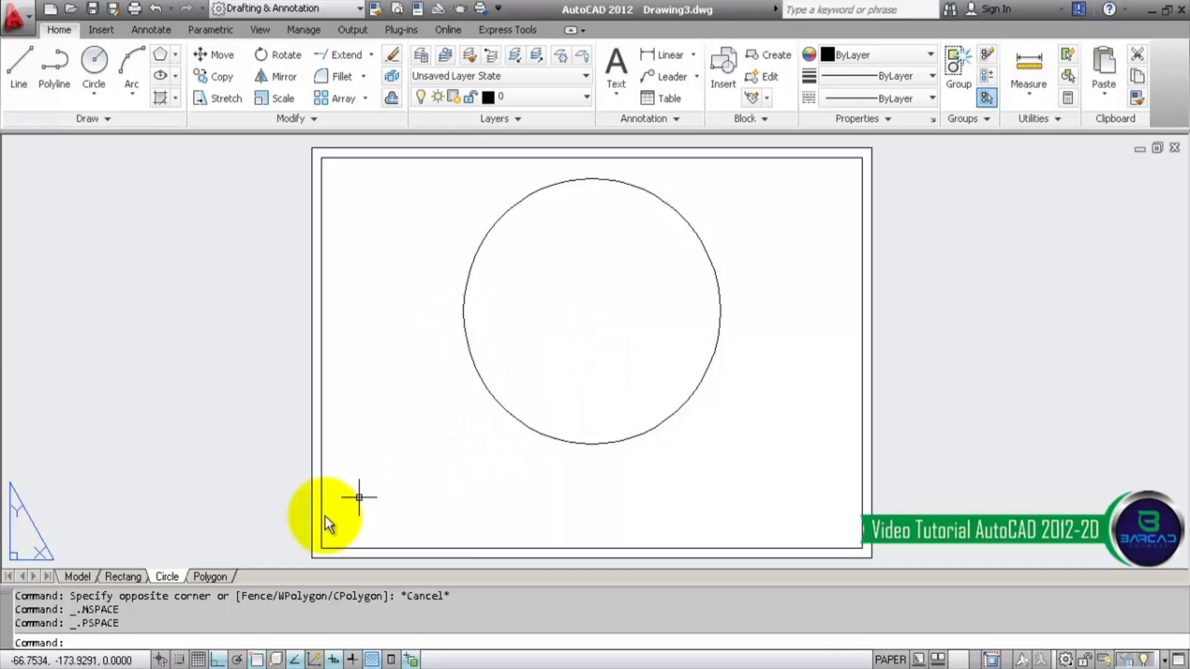
# - Create a copy of the Circle layout and place it before Circle
pyautogui.moveTo(220, 576)
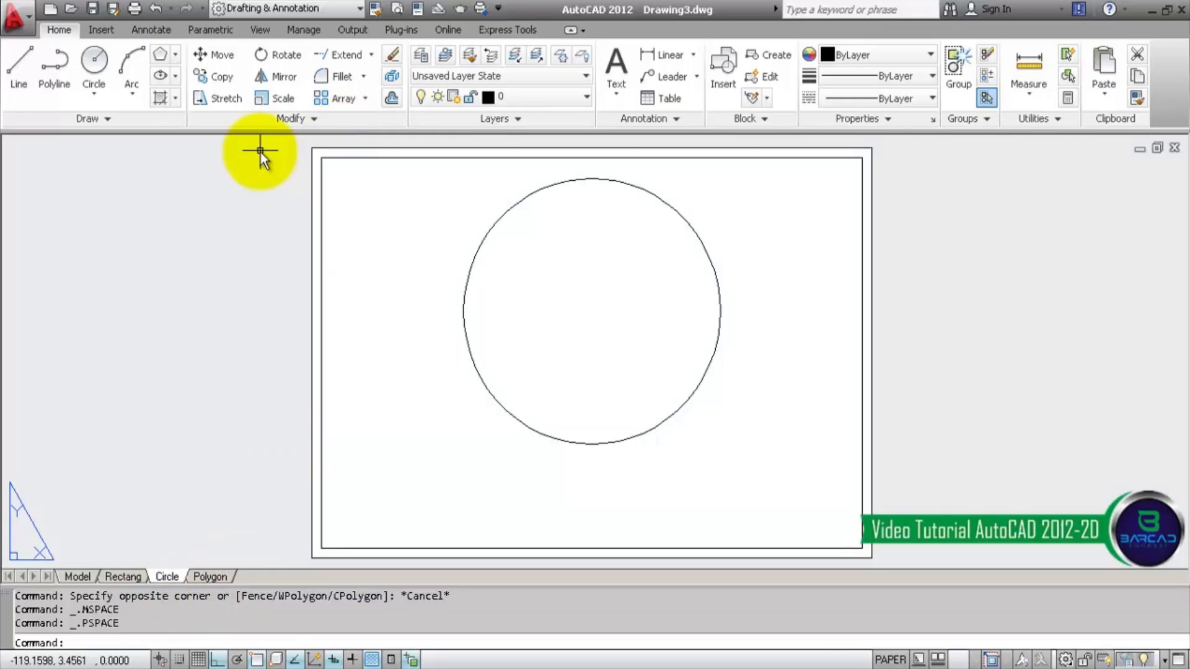
pyautogui.rightClick(168, 579)
pyautogui.click(248, 389)
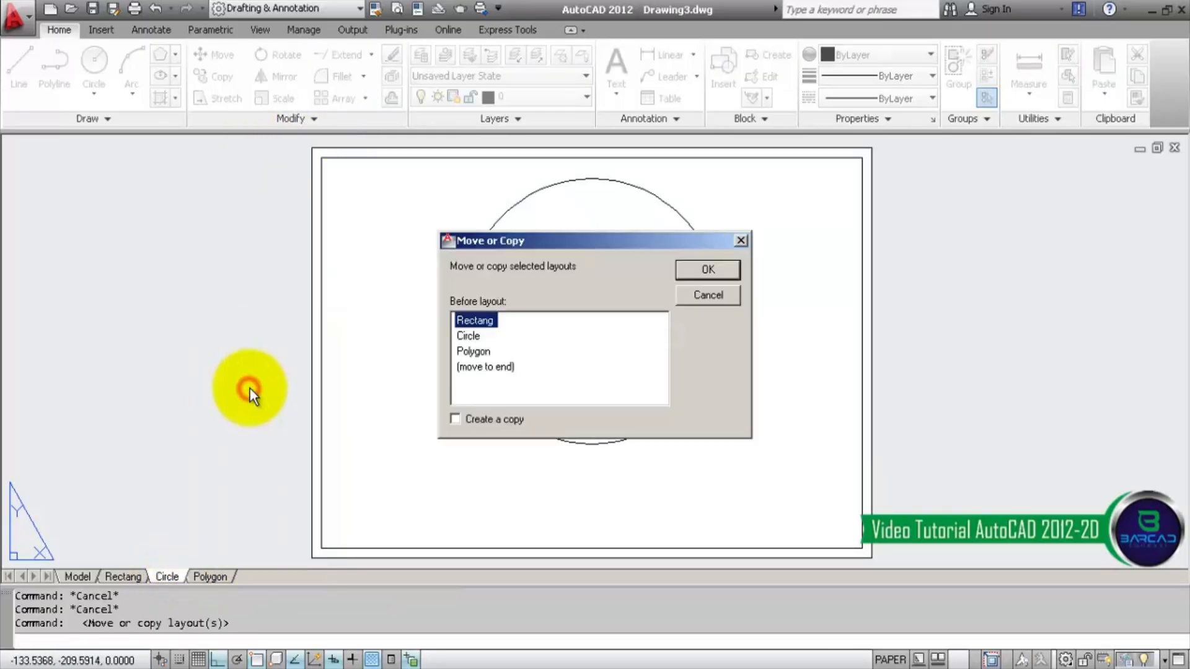
pyautogui.click(478, 338)
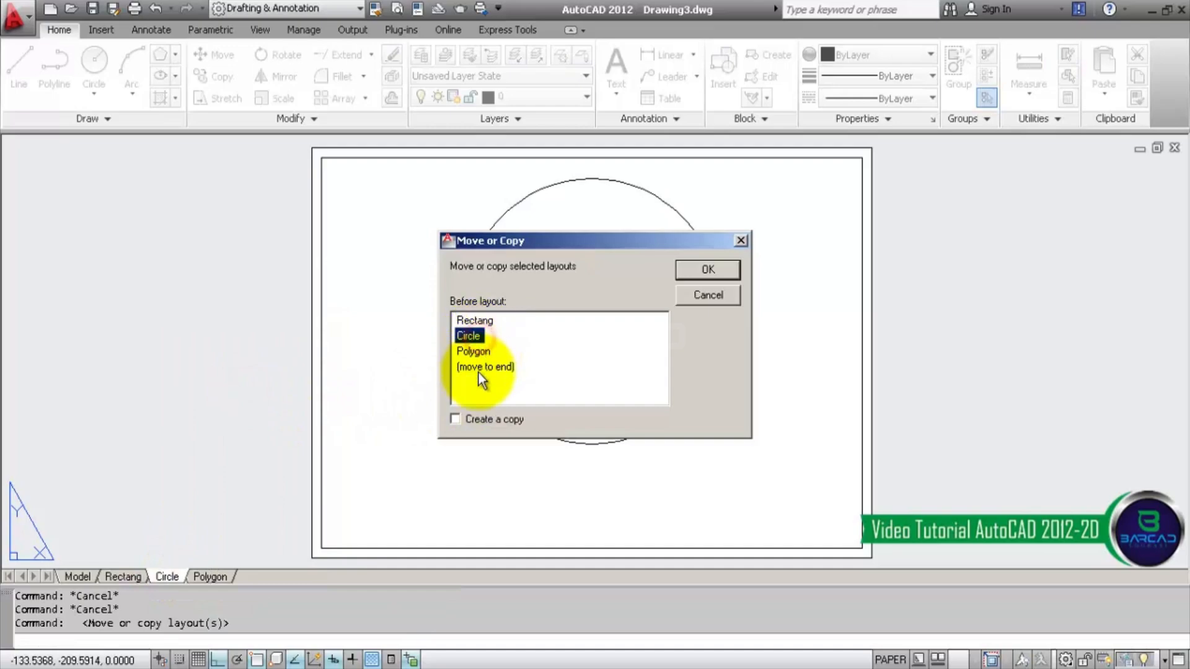
pyautogui.click(474, 421)
pyautogui.click(731, 270)
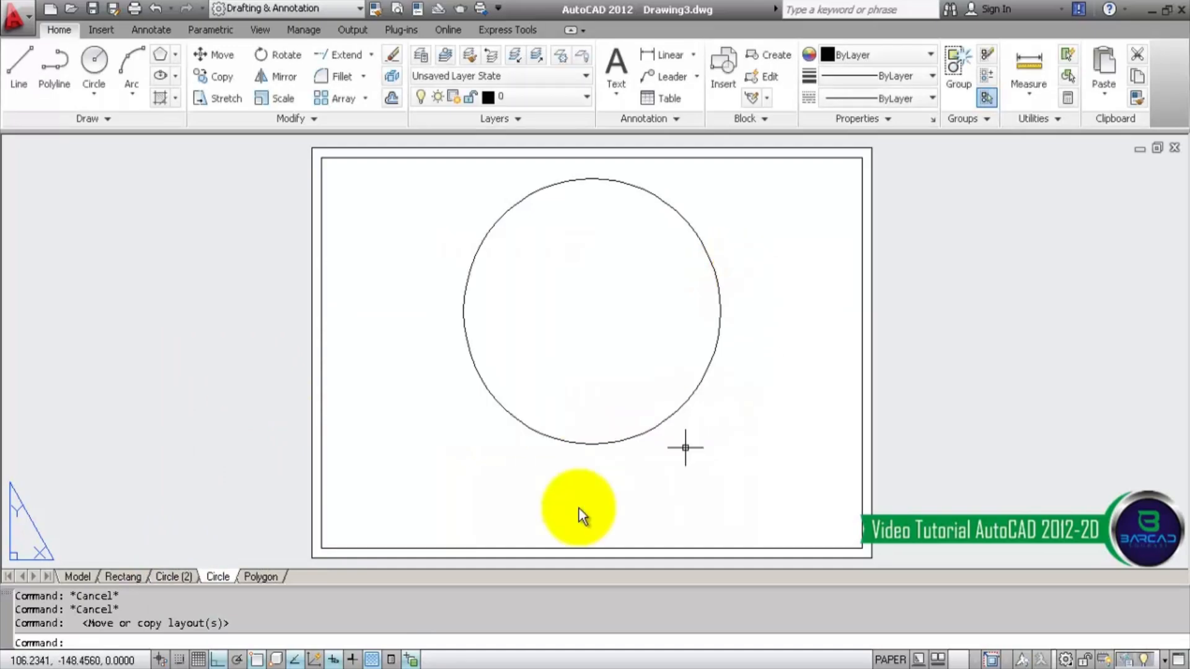
# - Delete the existing Polygon layout
pyautogui.click(186, 577)
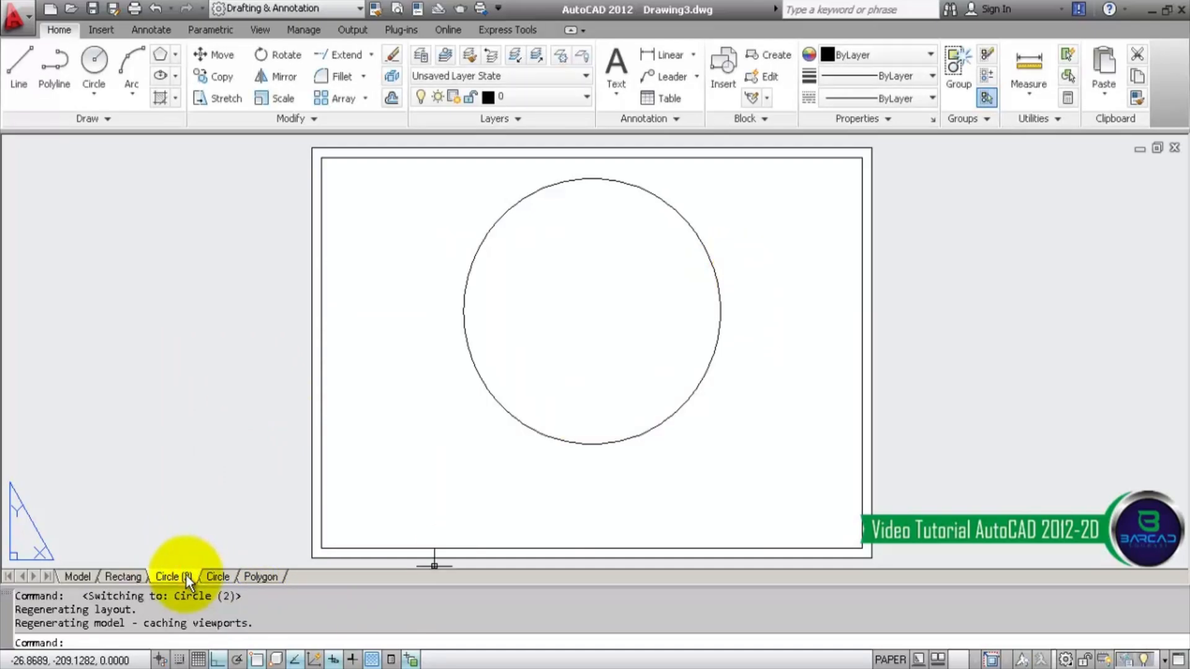
pyautogui.rightClick(185, 577)
pyautogui.click(217, 577)
pyautogui.rightClick(216, 575)
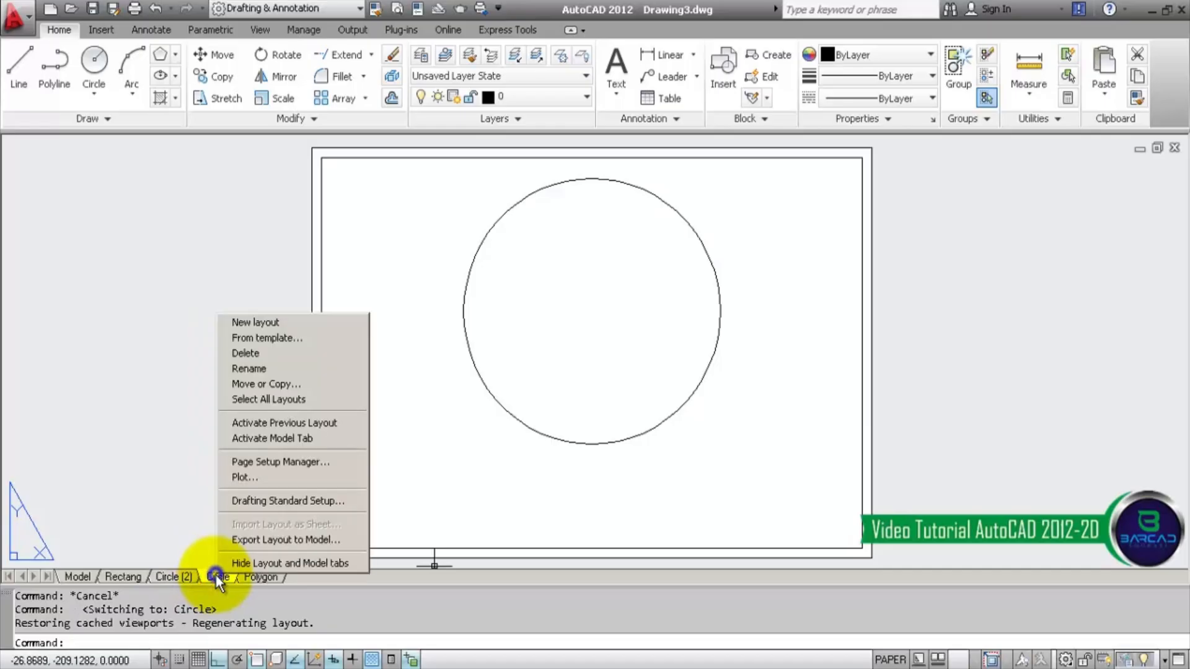
pyautogui.click(258, 577)
pyautogui.rightClick(259, 577)
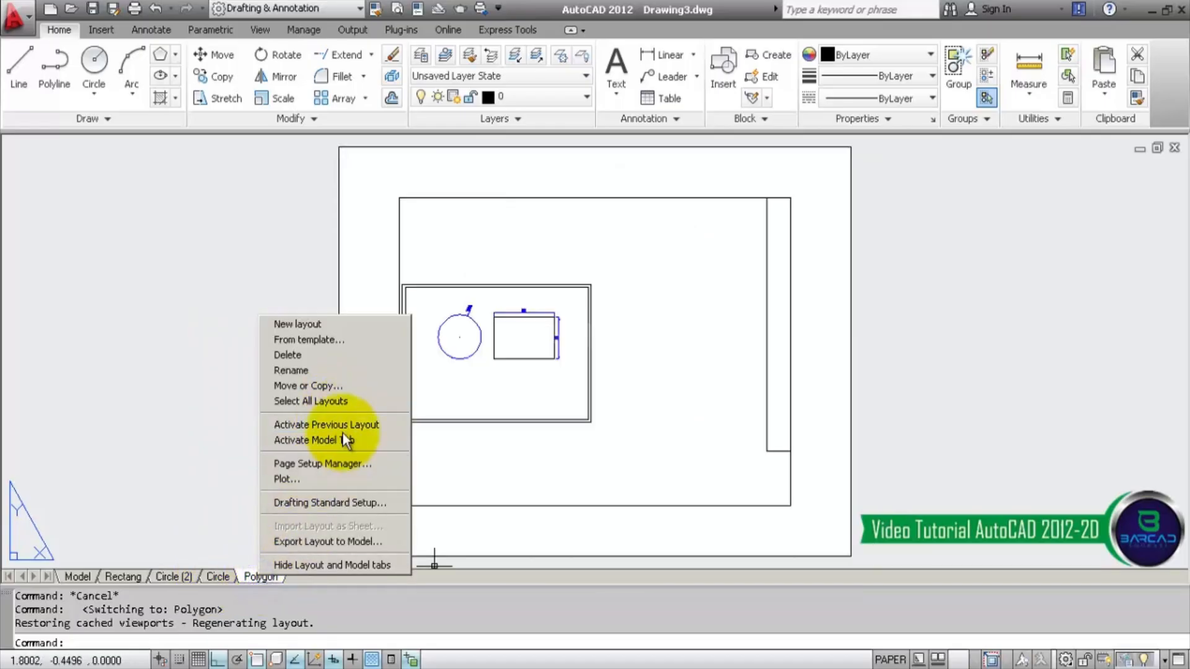
pyautogui.click(347, 356)
pyautogui.click(619, 397)
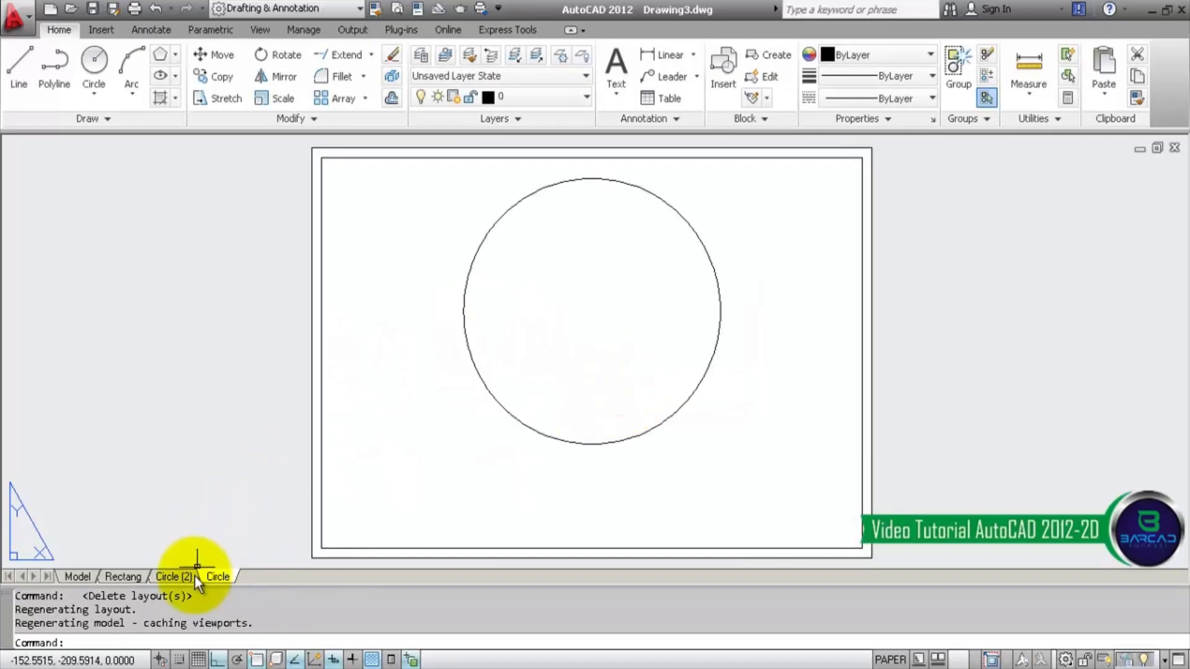
# - Rename the original Circle layout, the last one in the drawing, as Polygon
pyautogui.rightClick(218, 577)
pyautogui.click(280, 376)
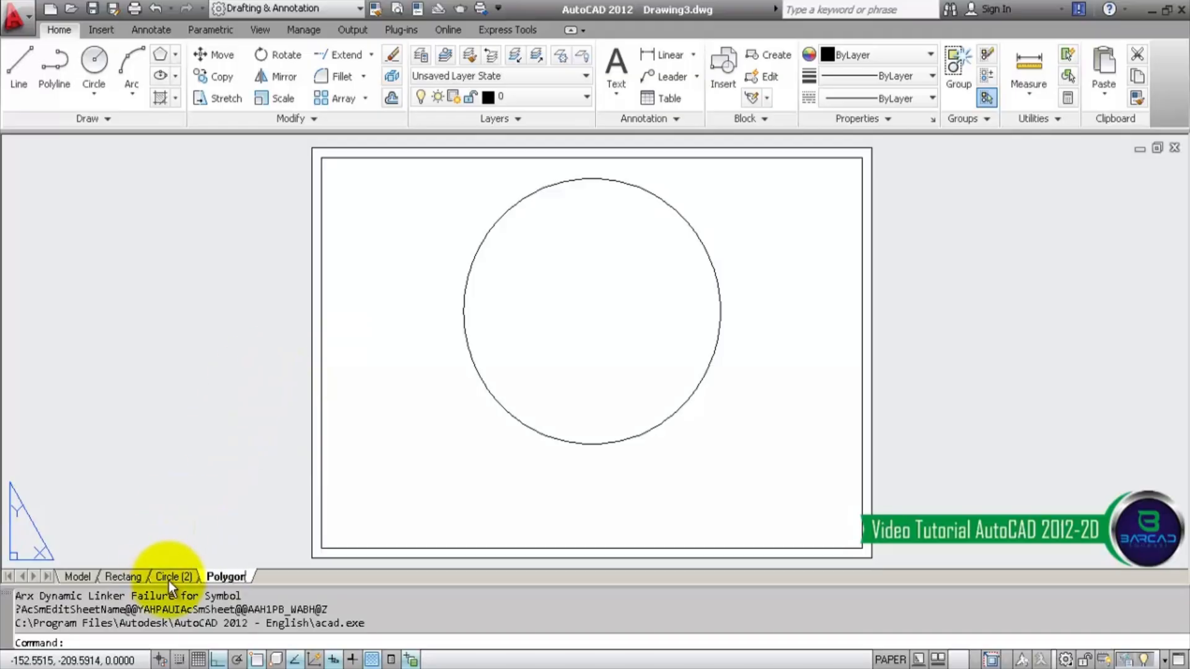
pyautogui.click(169, 578)
# - Rename the Circle (2) layout as Circle
pyautogui.rightClick(181, 576)
pyautogui.click(251, 371)
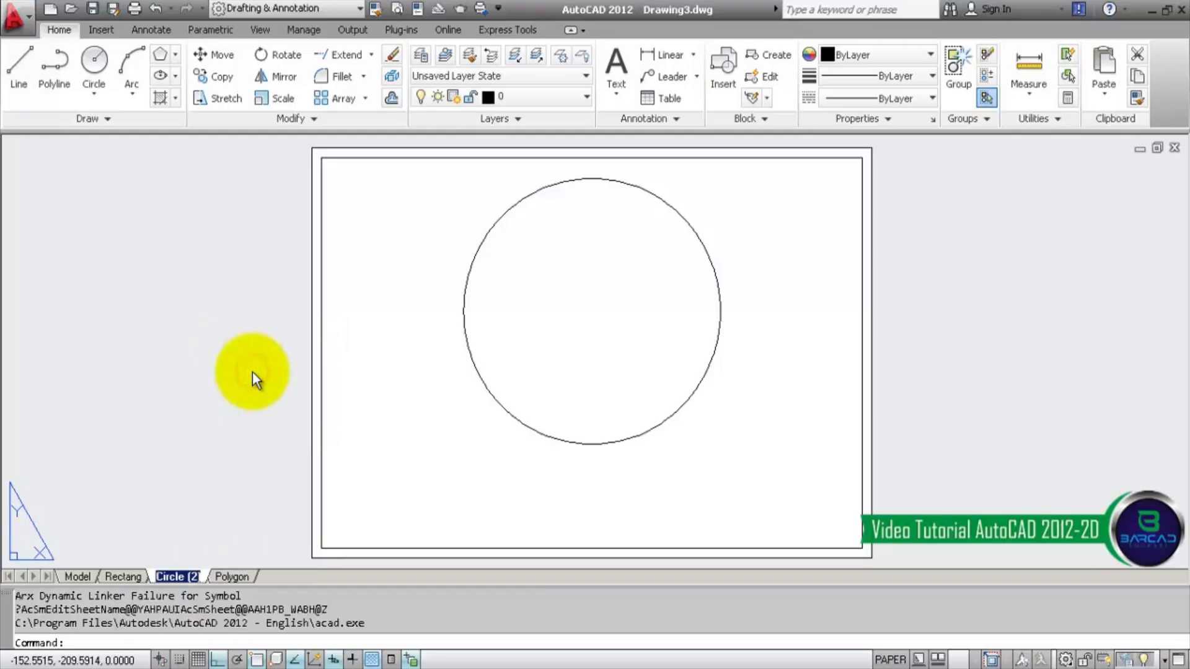
pyautogui.press('End')
pyautogui.press('BackSpace')
pyautogui.press('BackSpace')
pyautogui.press('BackSpace')
pyautogui.press('BackSpace')
pyautogui.click(251, 371)
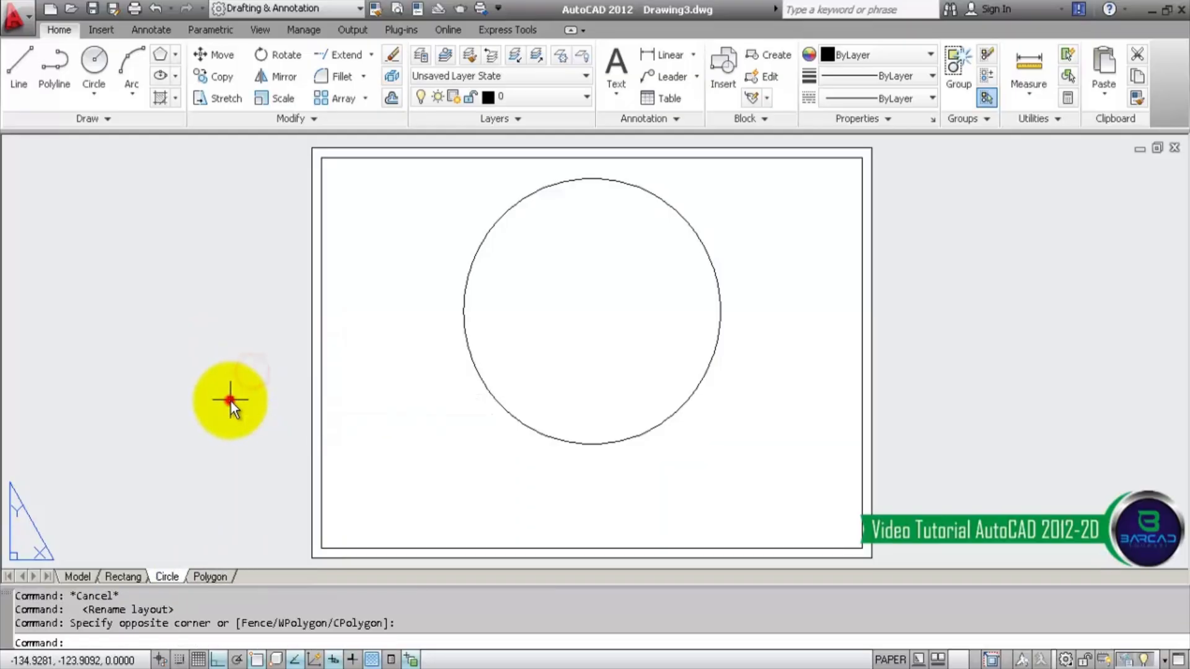
# - On the Polygon layout, activate the viewport, adjust its view so only the hexagon fills most of the sheet, and return to paper space
pyautogui.click(227, 578)
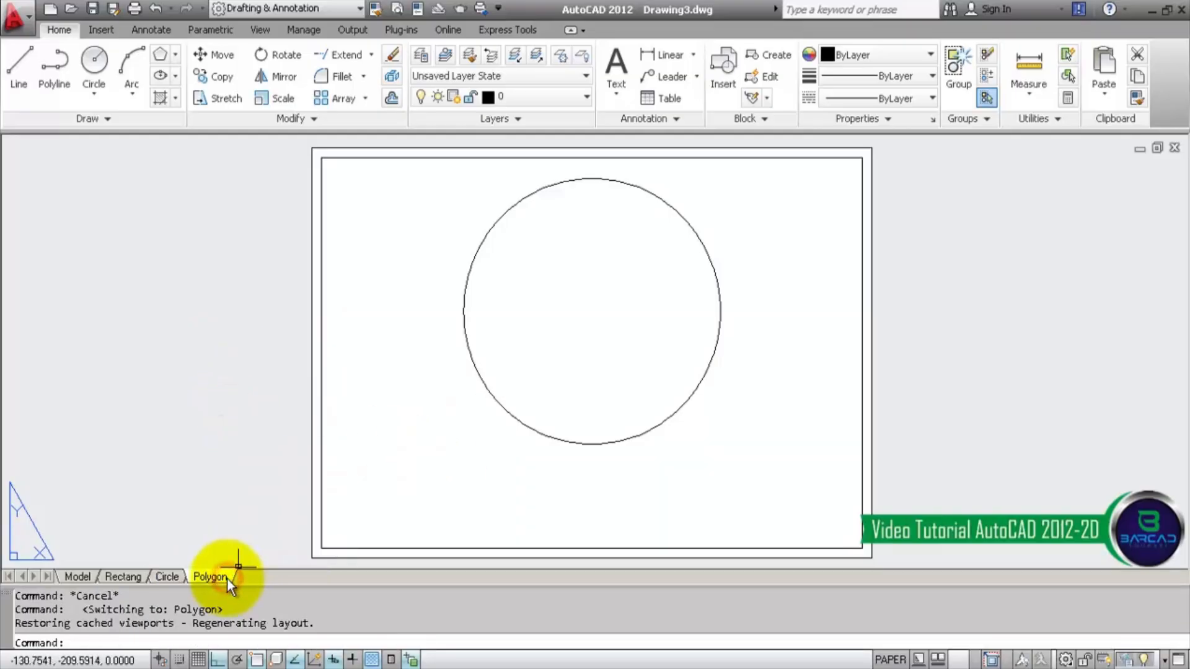
pyautogui.doubleClick(580, 318)
pyautogui.scroll(-6, 579, 319)
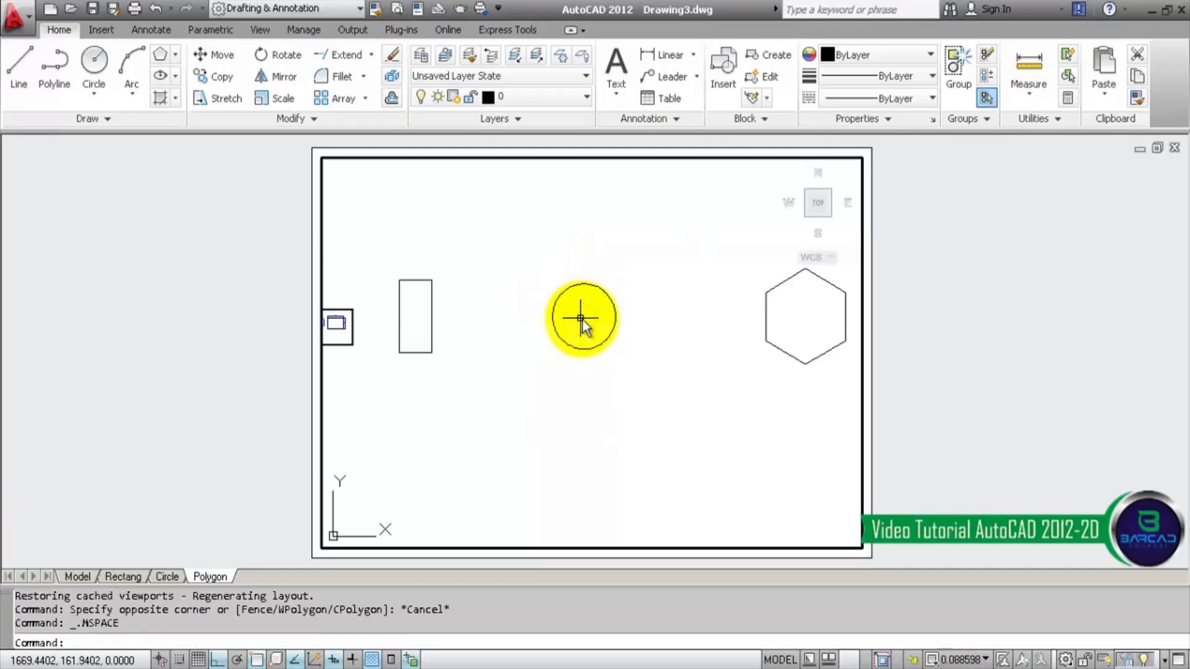
pyautogui.moveTo(579, 319); pyautogui.dragTo(496, 318, button='middle')
pyautogui.scroll(5, 653, 314)
pyautogui.moveTo(656, 313); pyautogui.dragTo(630, 305, button='middle')
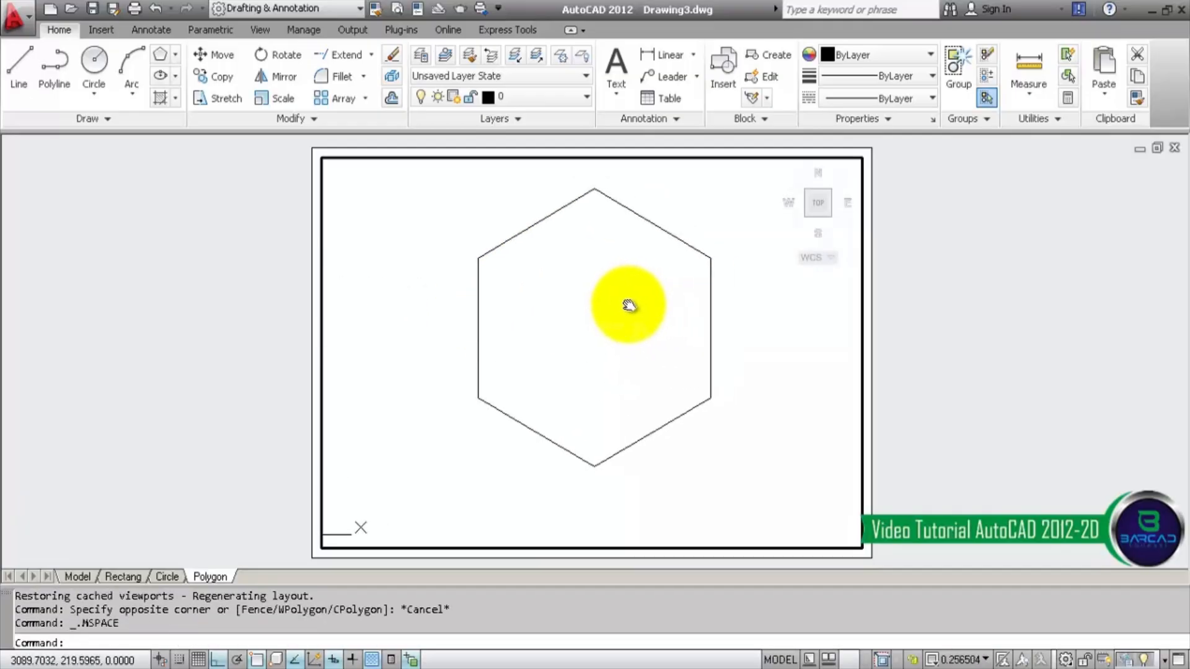
pyautogui.doubleClick(906, 349)
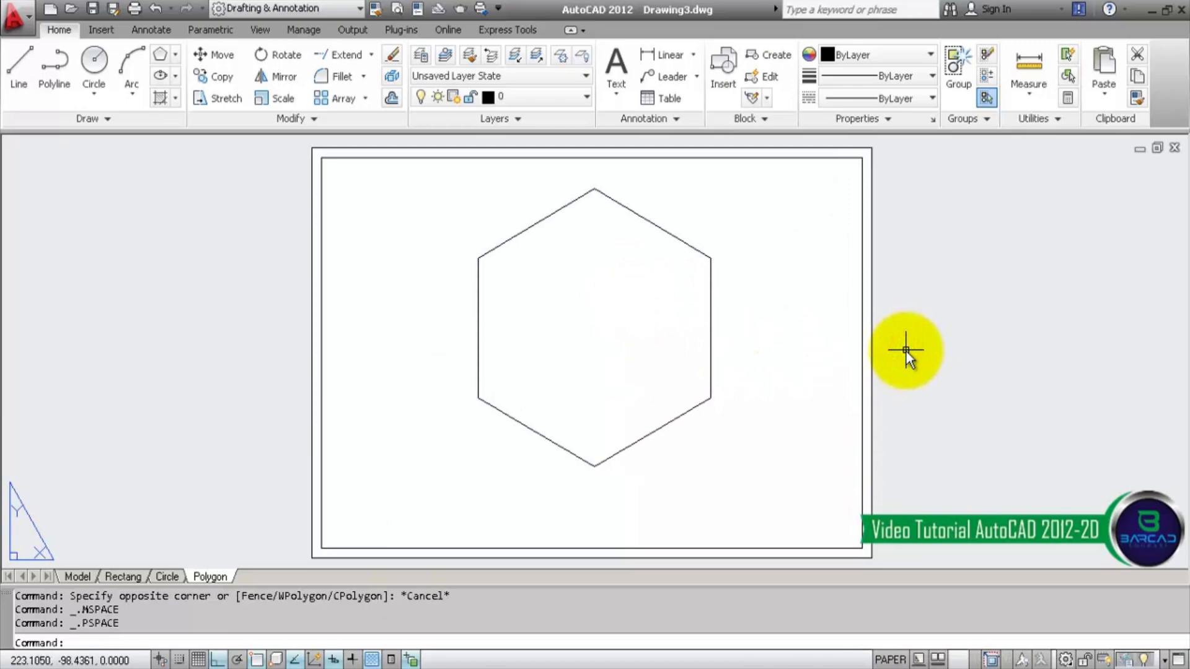
# - Review the three shapes in model space and compare them with the Rectang, Circle and Polygon layouts
pyautogui.click(88, 570)
pyautogui.scroll(-3, 685, 384)
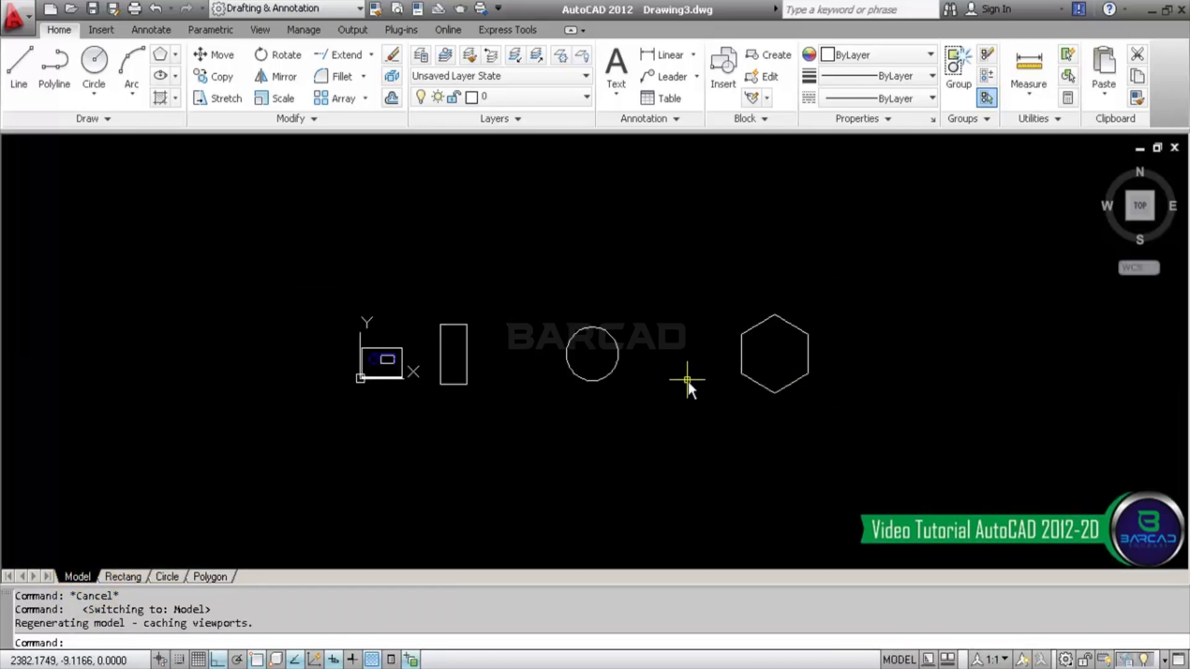
pyautogui.scroll(2, 545, 359)
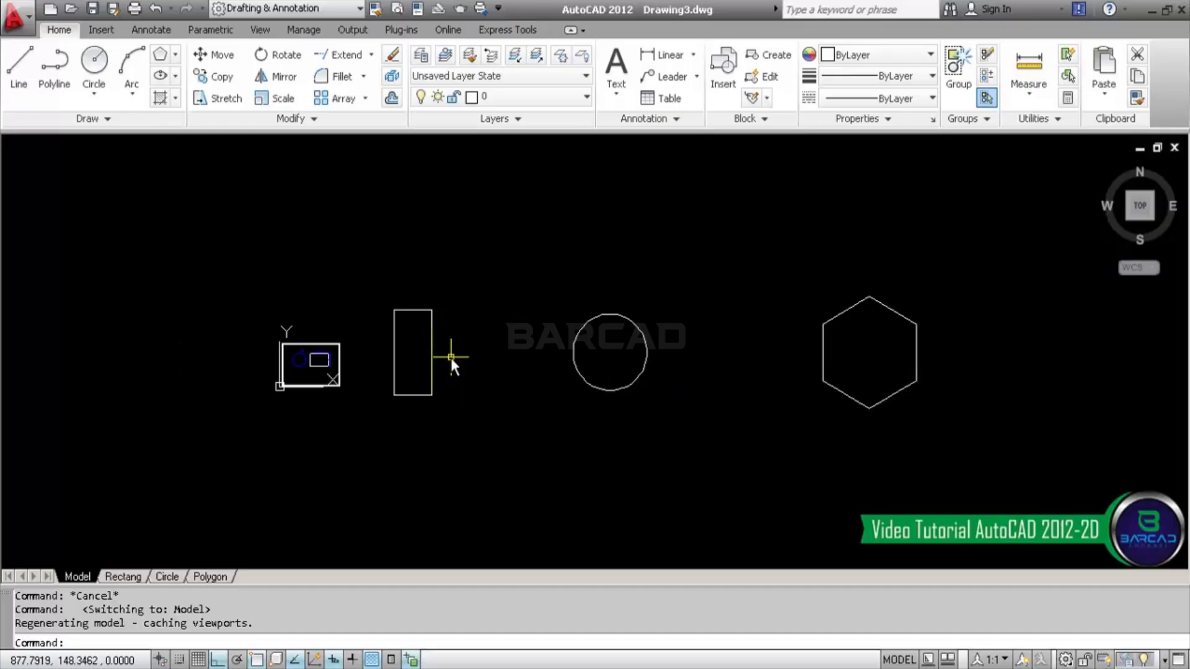
pyautogui.click(137, 577)
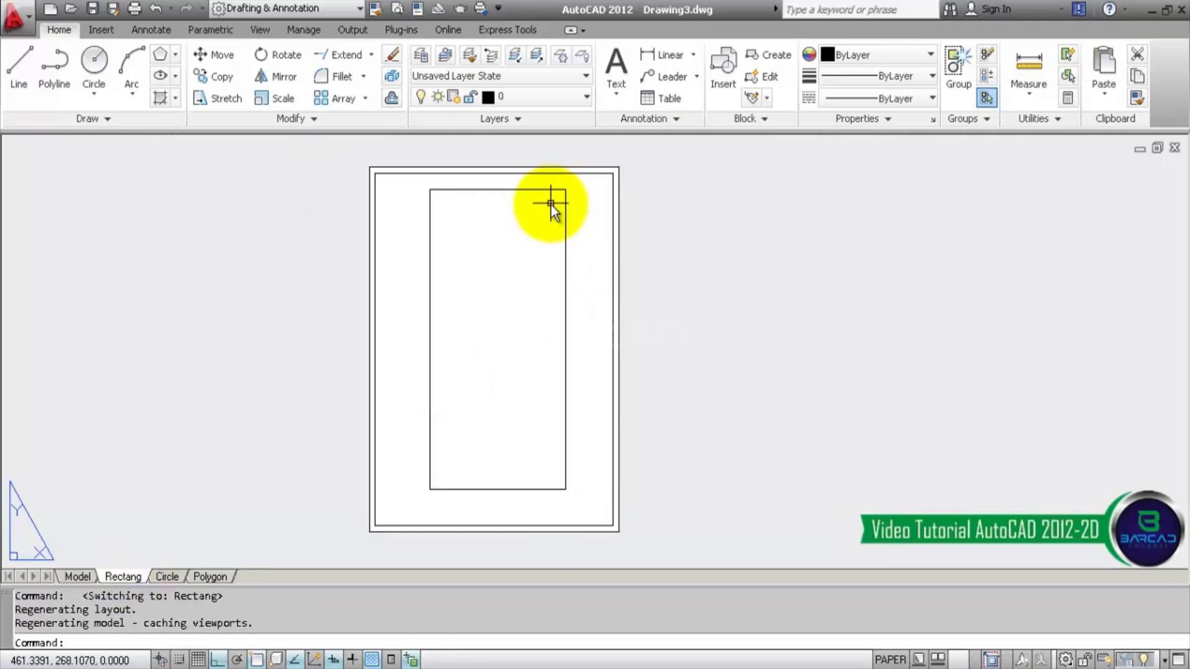
pyautogui.click(167, 576)
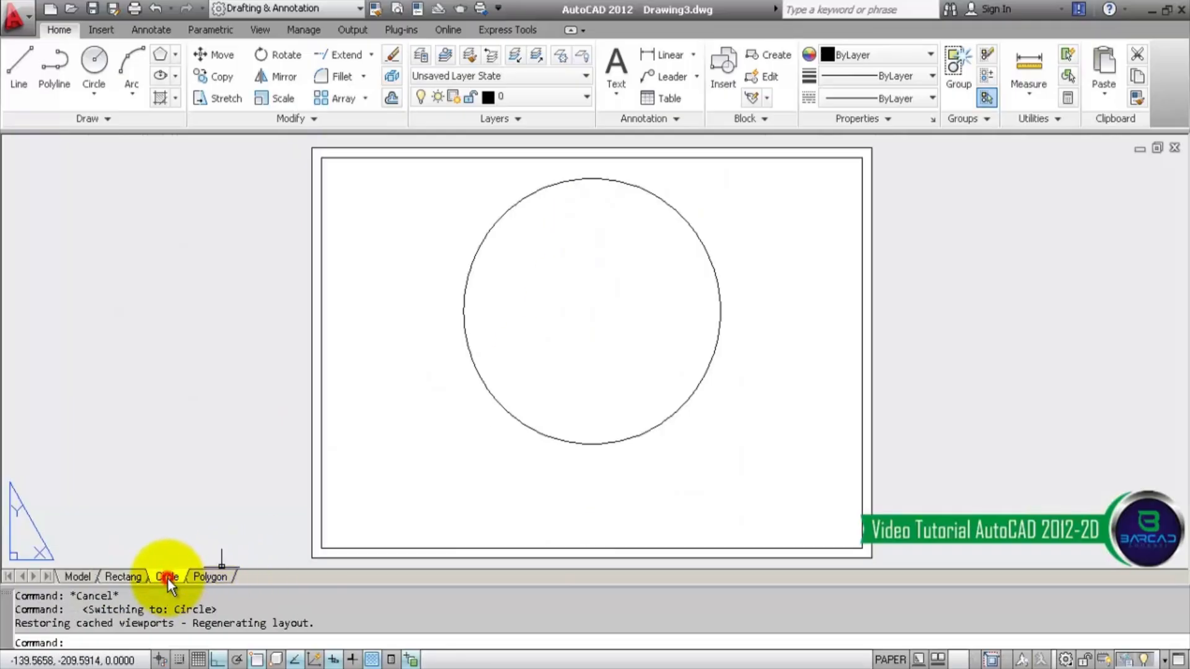
pyautogui.click(207, 577)
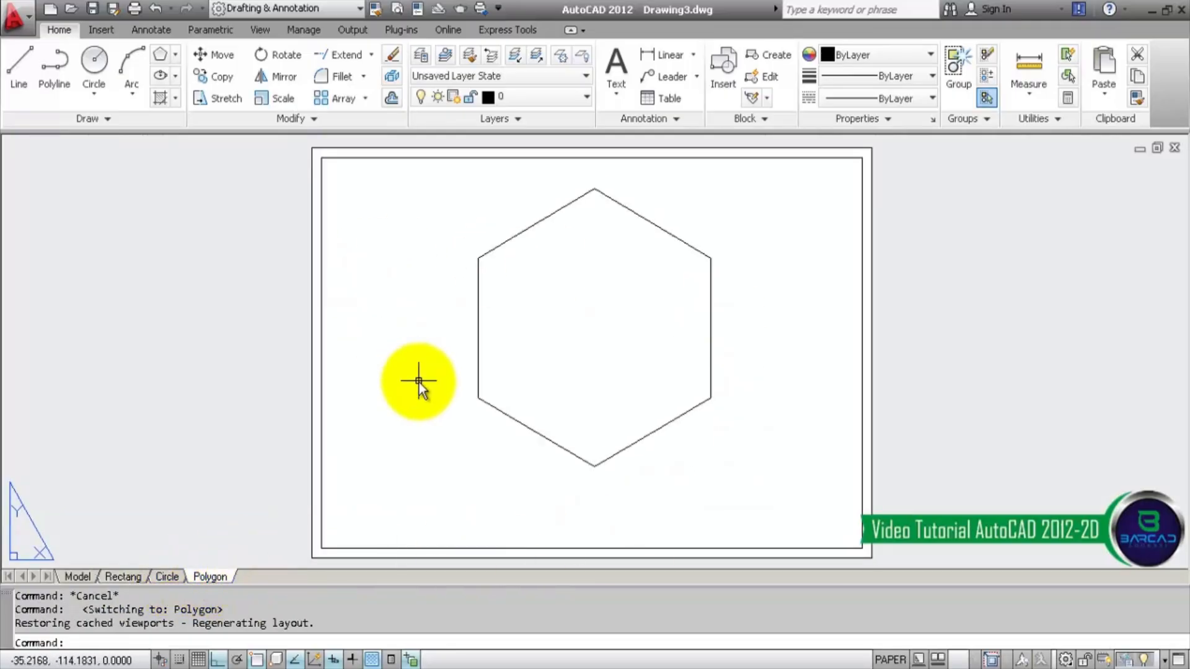
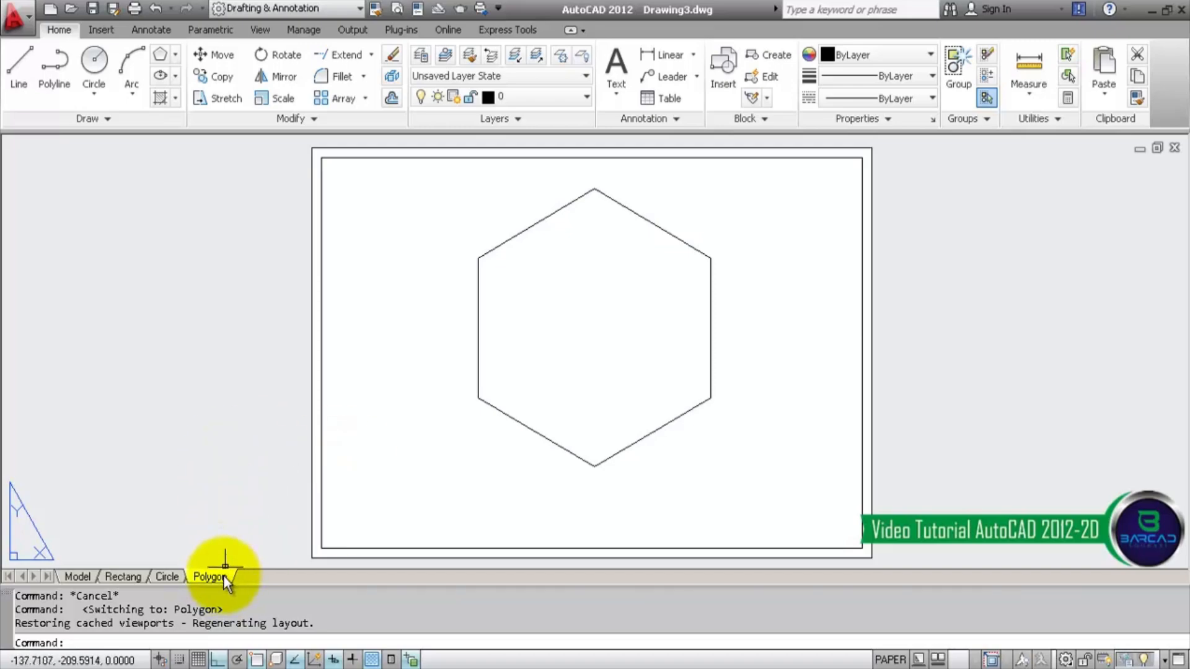
# - Modify the Polygon layout's page setup to use the A3 297 x 420 mm paper size
pyautogui.rightClick(223, 577)
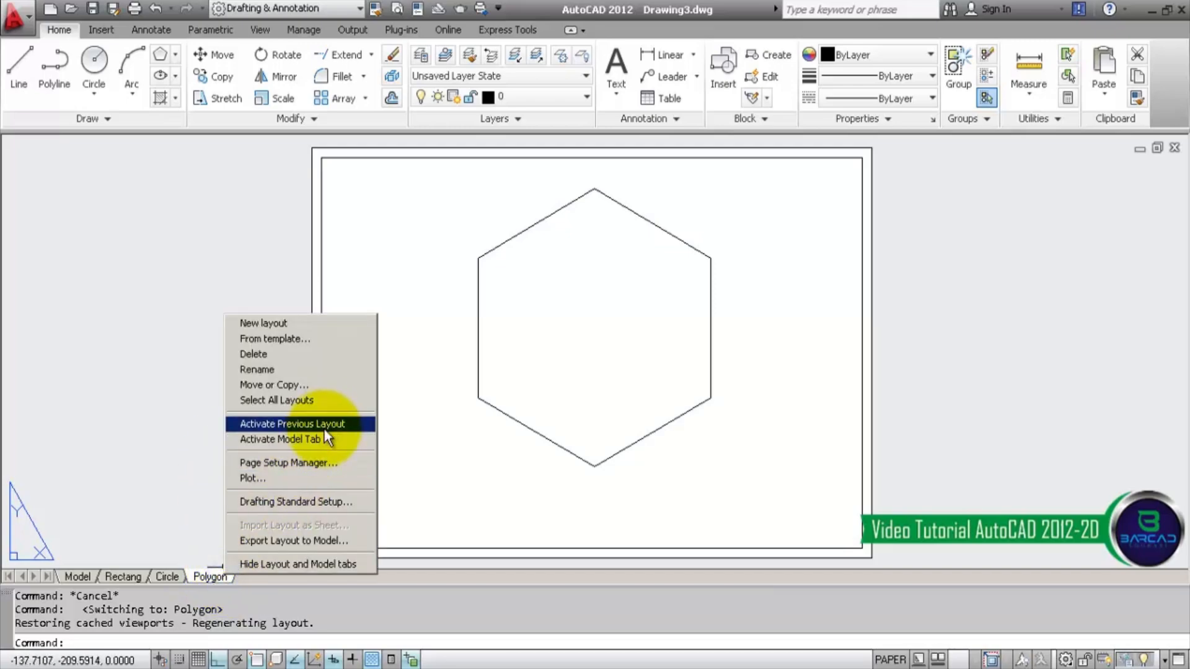
pyautogui.click(325, 463)
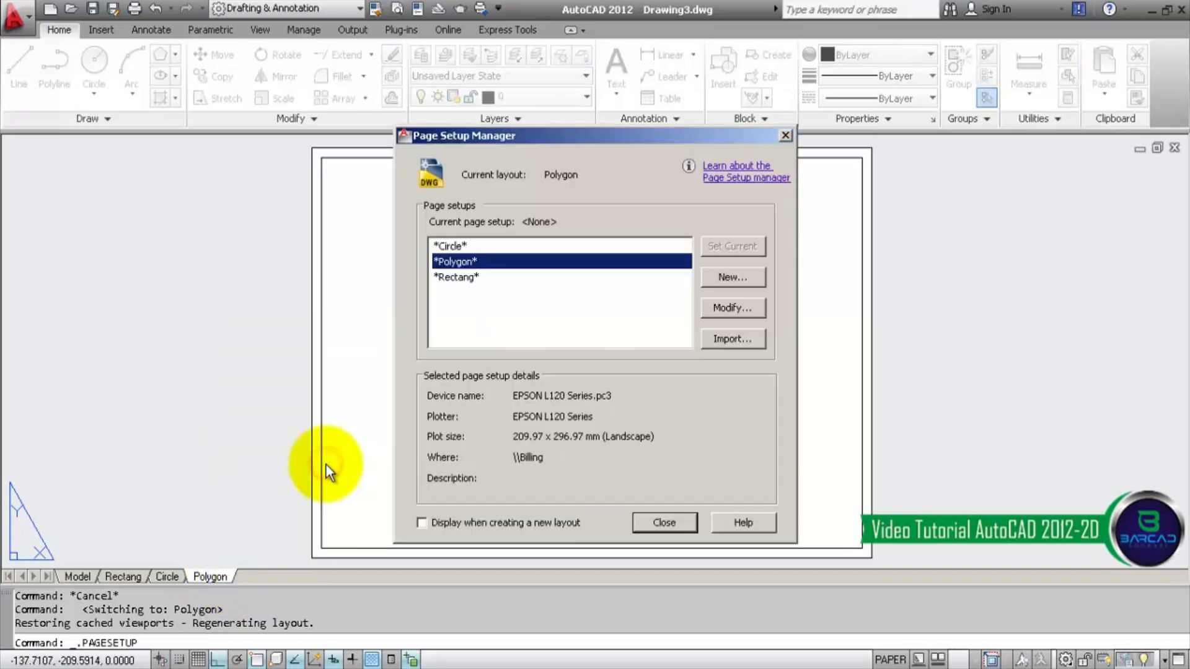
pyautogui.click(747, 311)
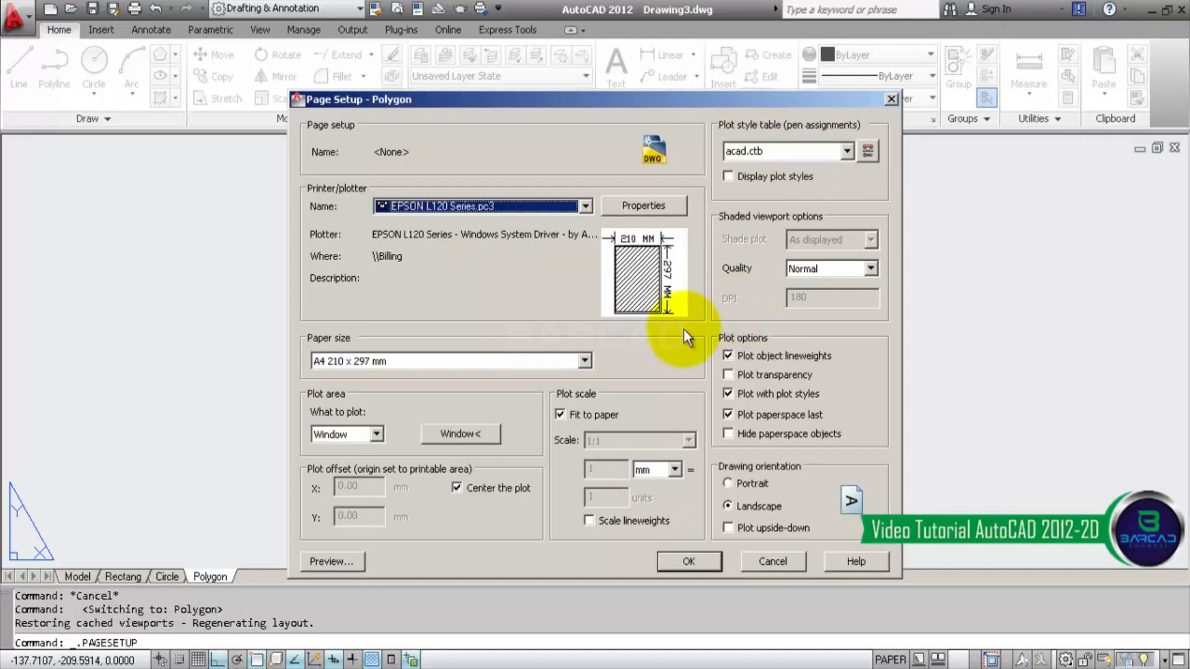
pyautogui.click(583, 361)
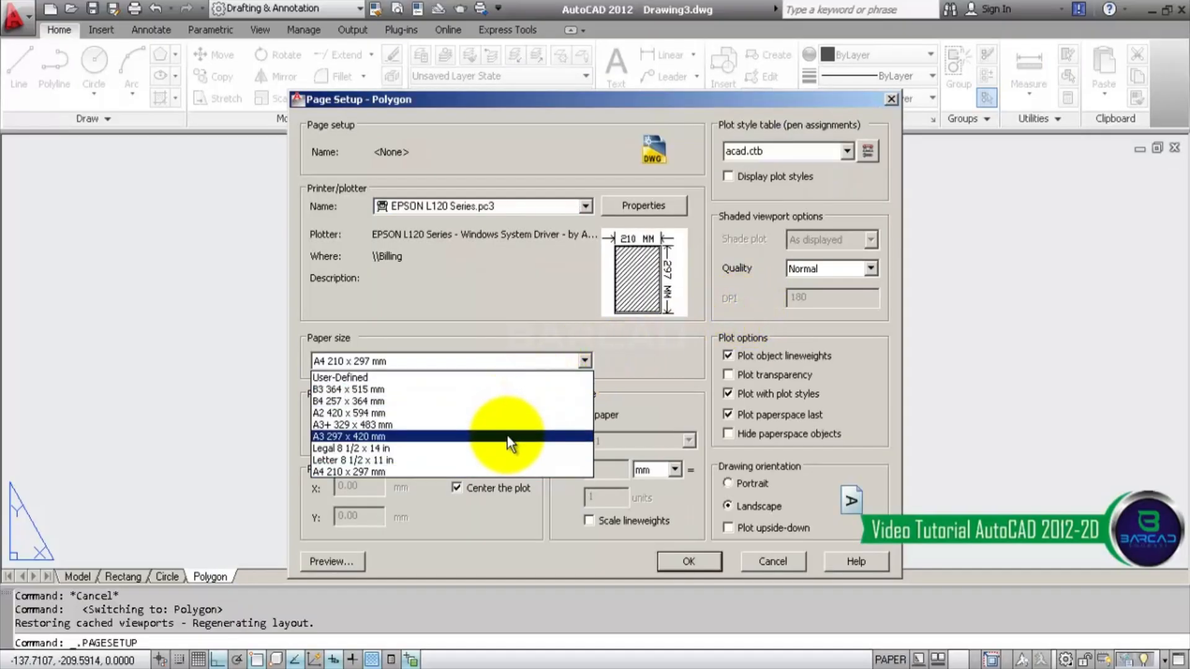
pyautogui.click(507, 437)
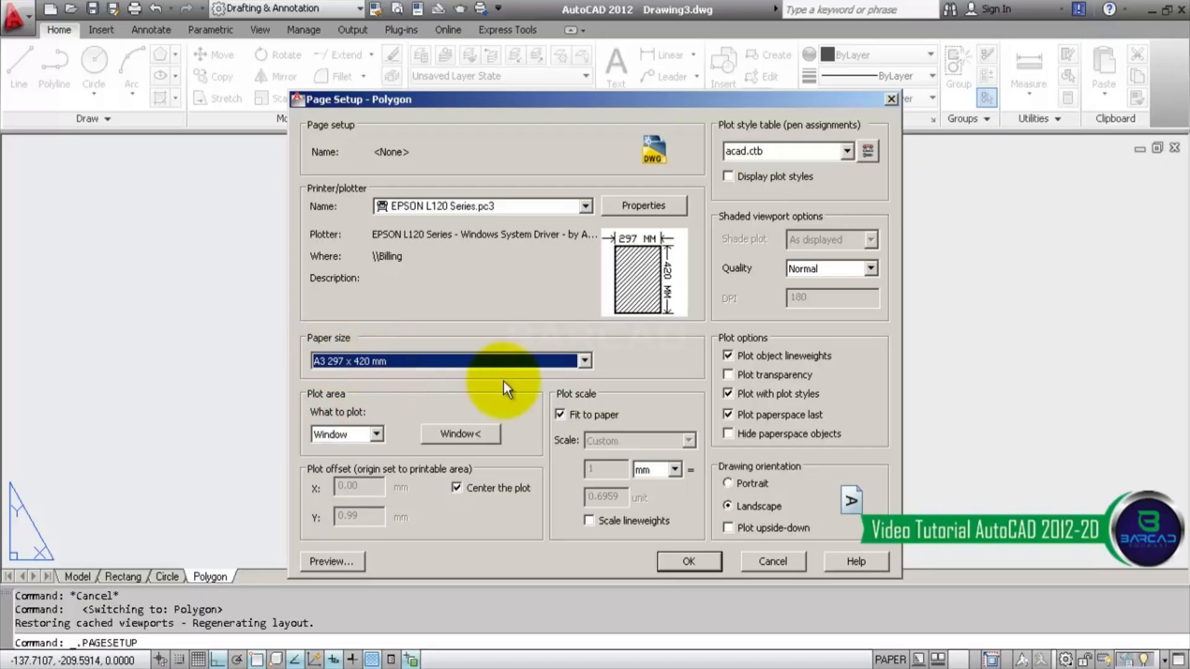
# - In the EPSON L120 Series.pc3 plotter properties, open the printable area of the standard A3 paper size for modification
pyautogui.click(663, 206)
pyautogui.click(618, 280)
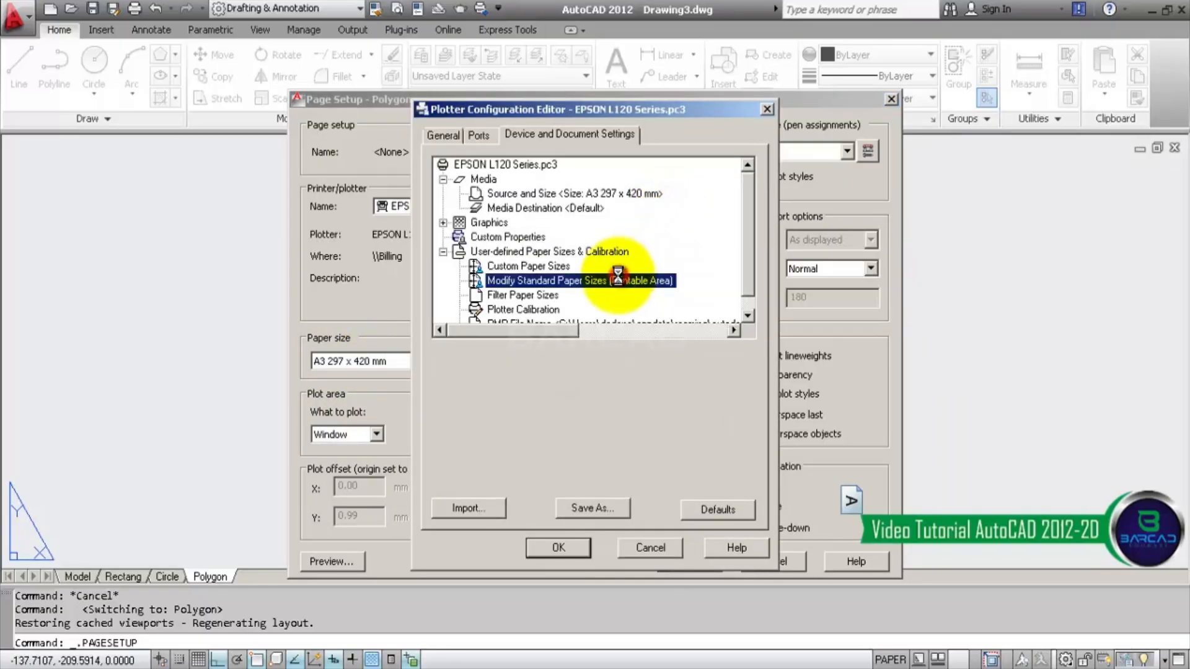
pyautogui.moveTo(675, 394); pyautogui.dragTo(680, 406)
pyautogui.click(590, 392)
pyautogui.click(720, 400)
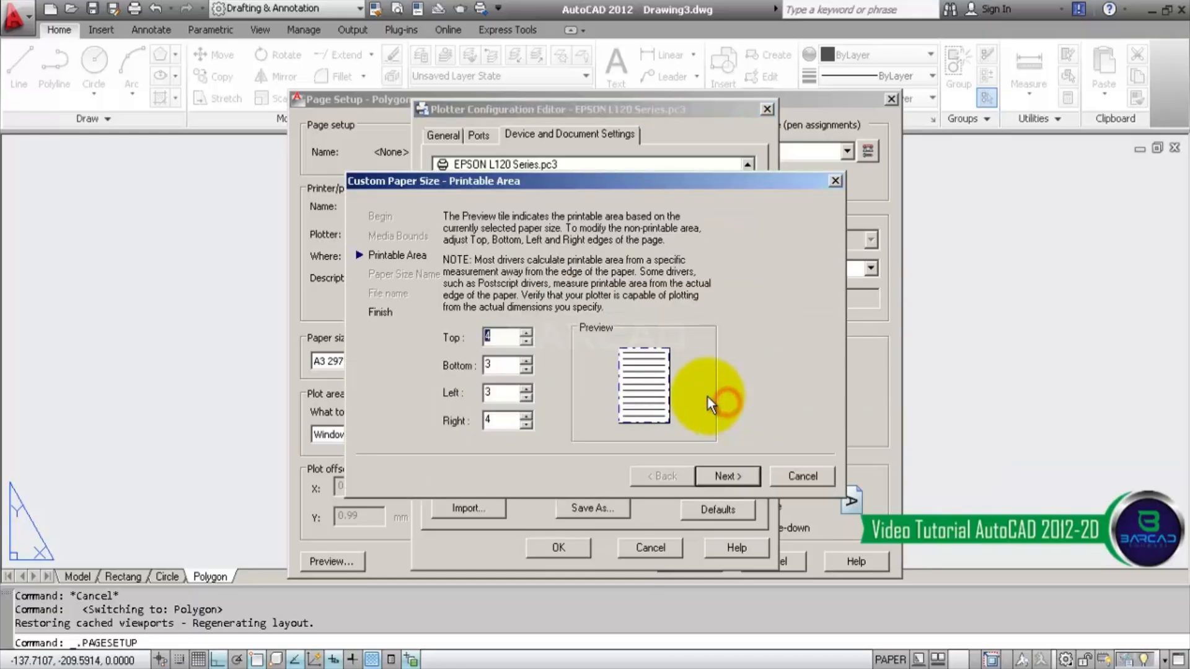
# - Set the A3 printable area's top, bottom, left and right margins to 10 and save the changes to the printer configuration file
pyautogui.write('10')
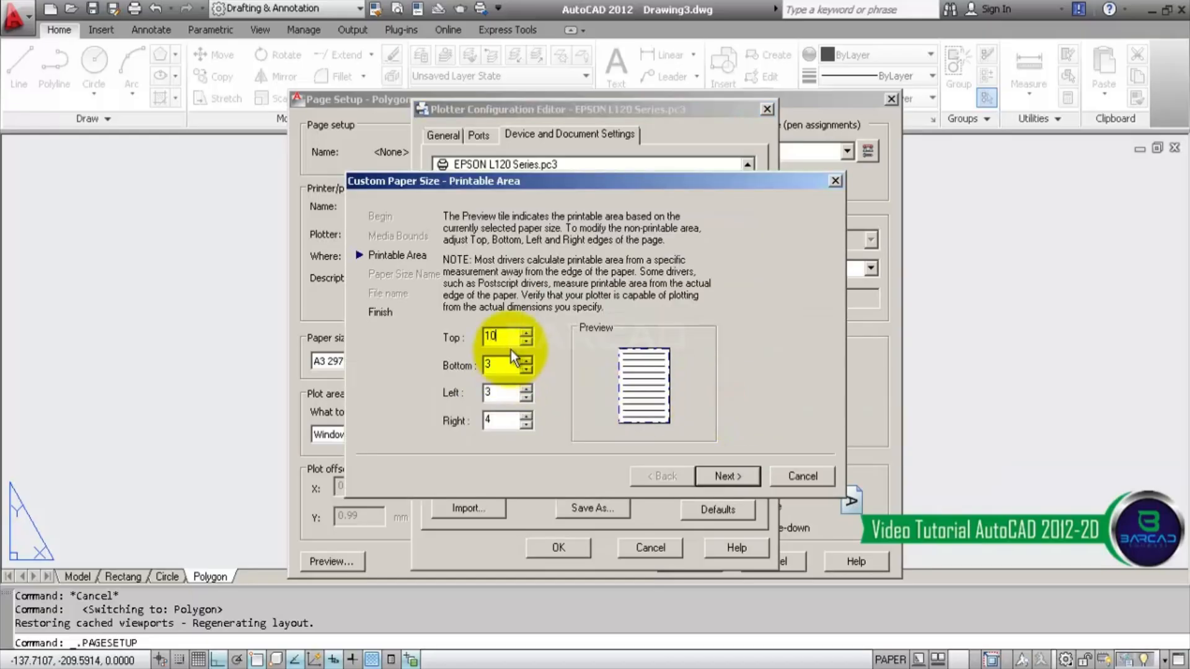
pyautogui.doubleClick(515, 366)
pyautogui.write('10')
pyautogui.doubleClick(510, 393)
pyautogui.write('10')
pyautogui.doubleClick(493, 420)
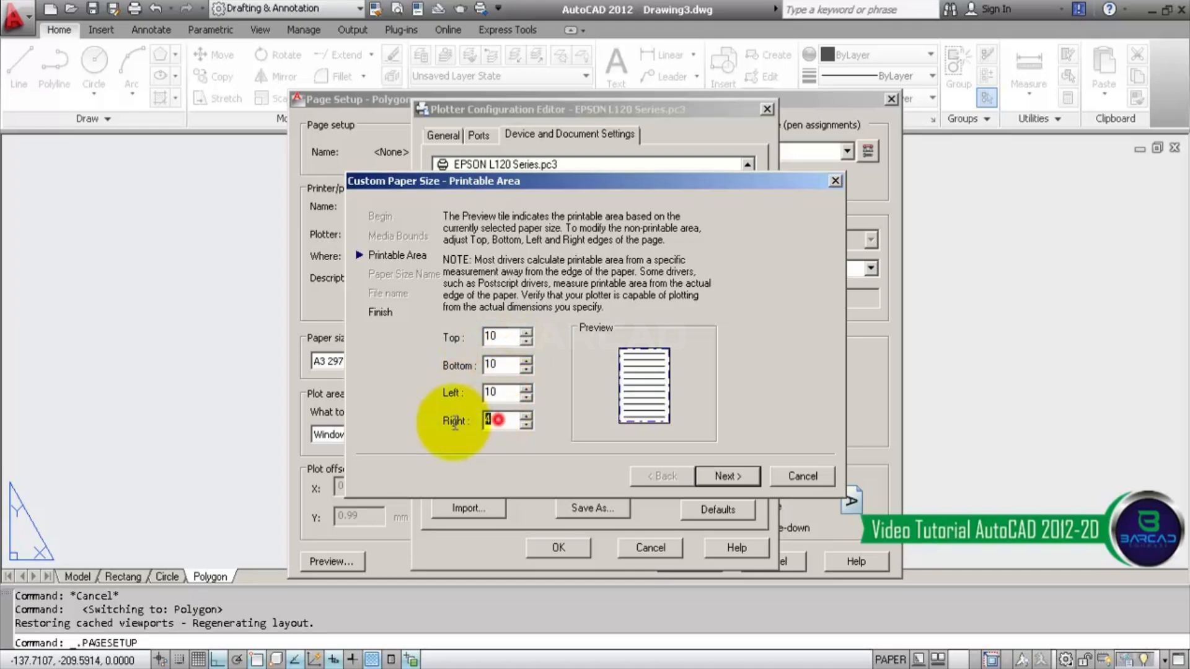
pyautogui.write('10')
pyautogui.click(730, 477)
pyautogui.click(734, 477)
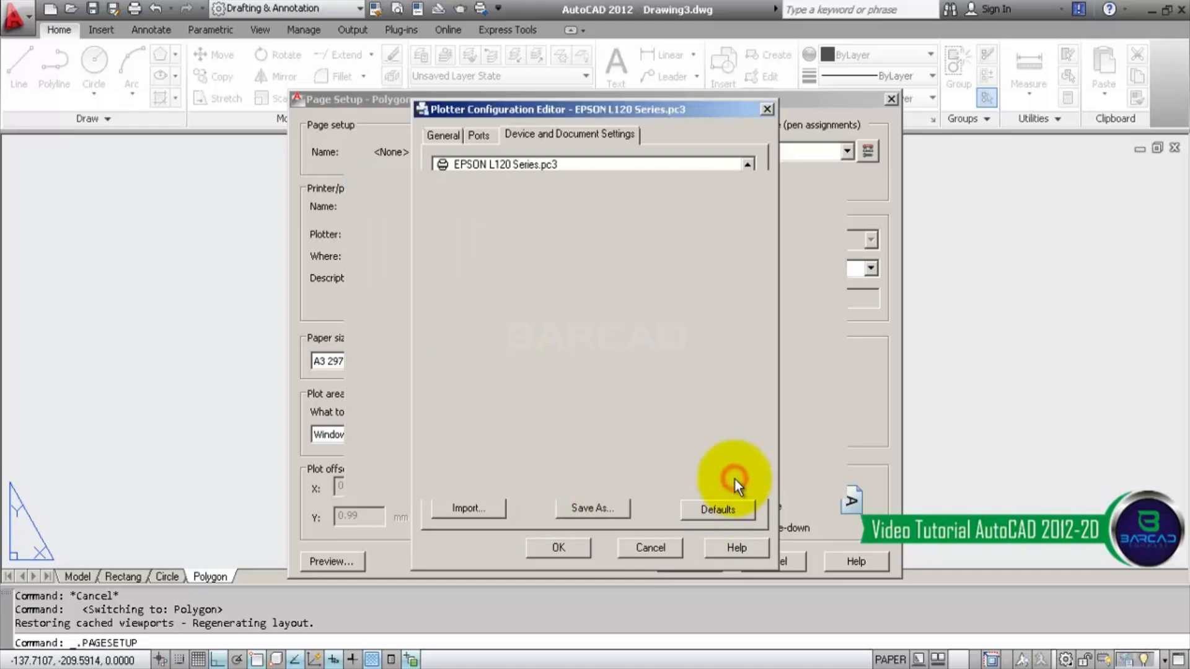
pyautogui.click(566, 546)
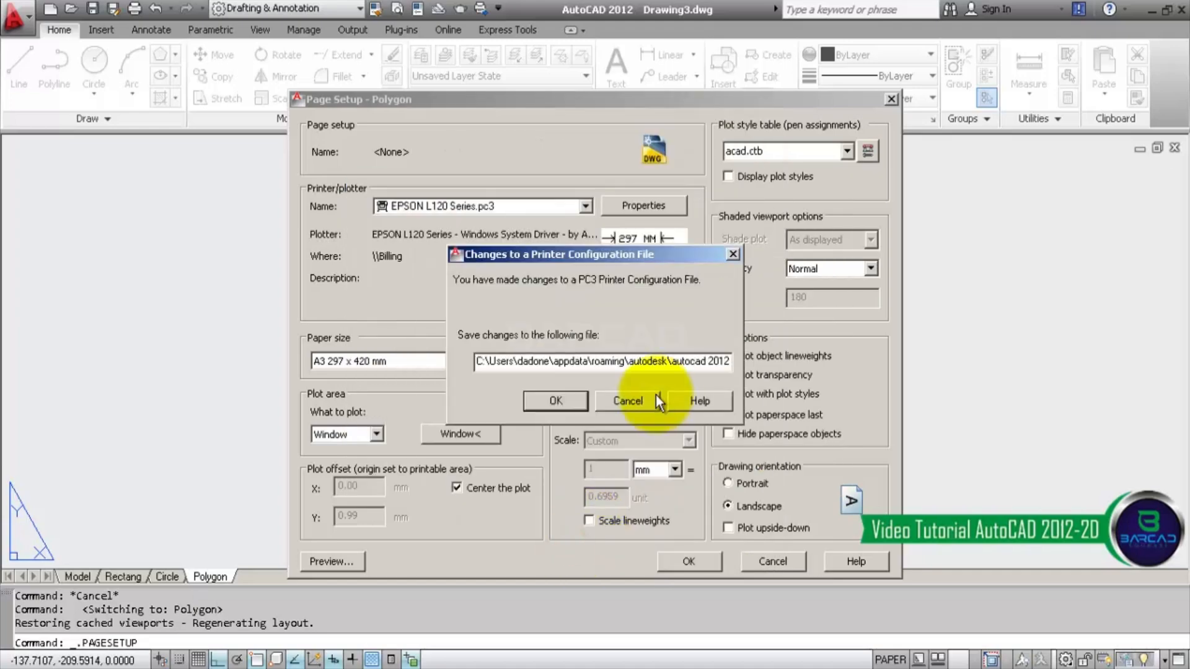
pyautogui.click(558, 402)
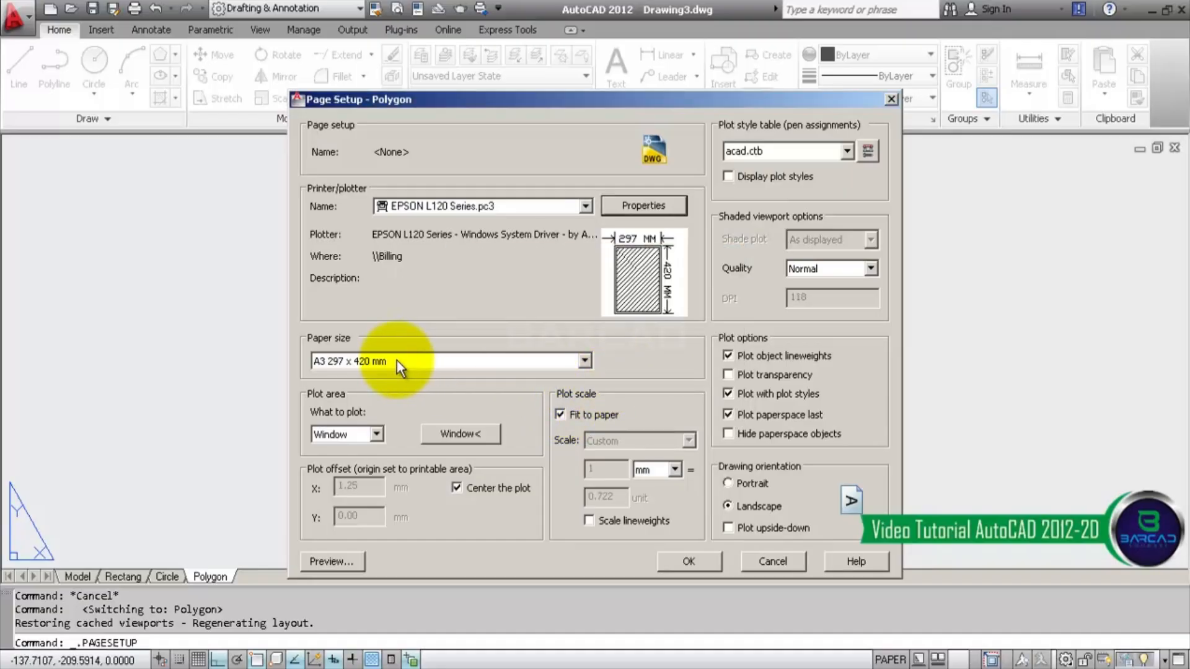
# - Accept the Polygon page setup with A3 paper and close the page setup manager to return to the sheet
pyautogui.click(679, 564)
pyautogui.click(679, 524)
pyautogui.scroll(-2, 344, 368)
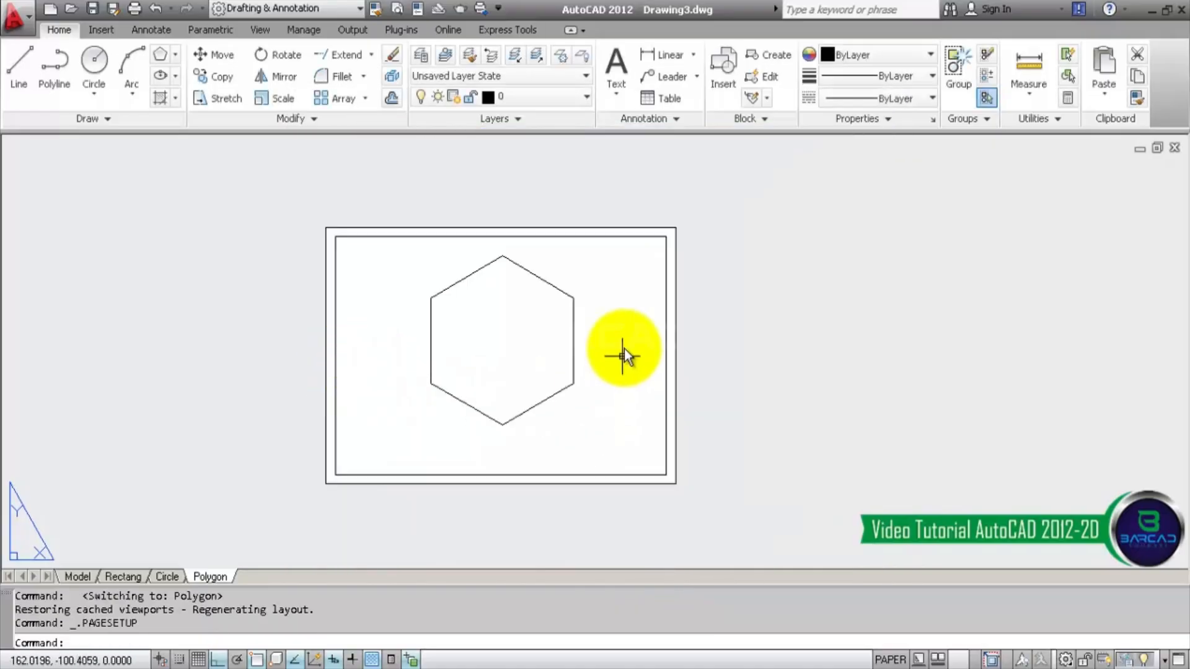
pyautogui.moveTo(385, 308); pyautogui.dragTo(251, 308, button='middle')
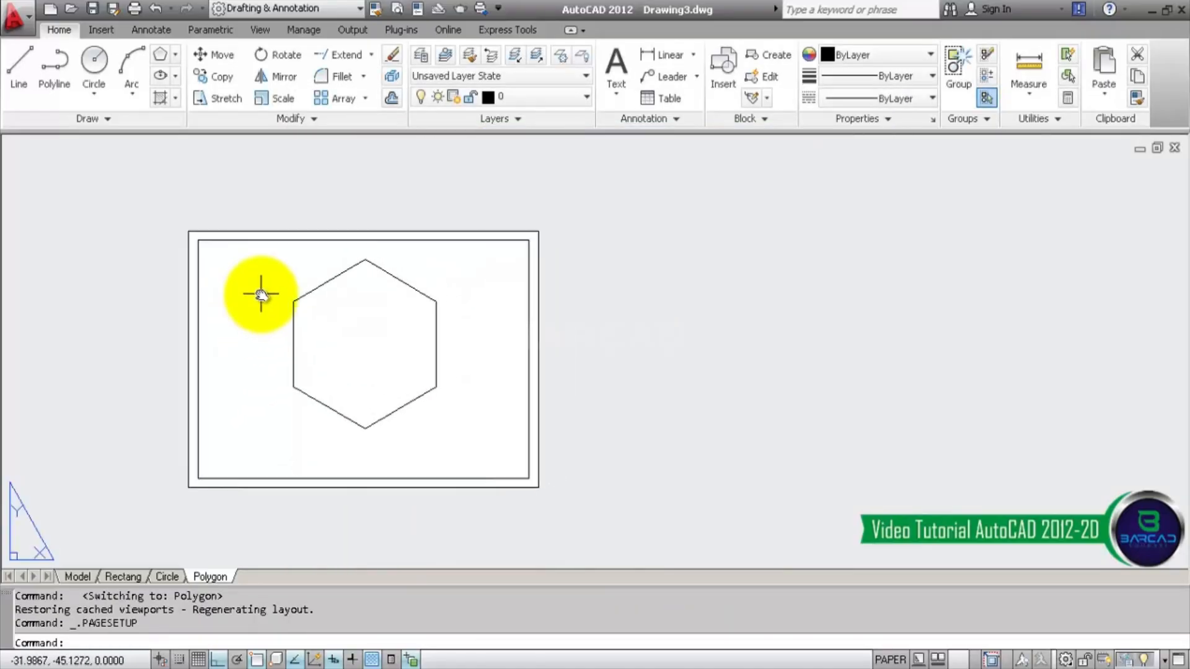
# - Draw a 420 x 297 rectangle starting from the lower-right corner of the hexagon's viewport
pyautogui.click(175, 55)
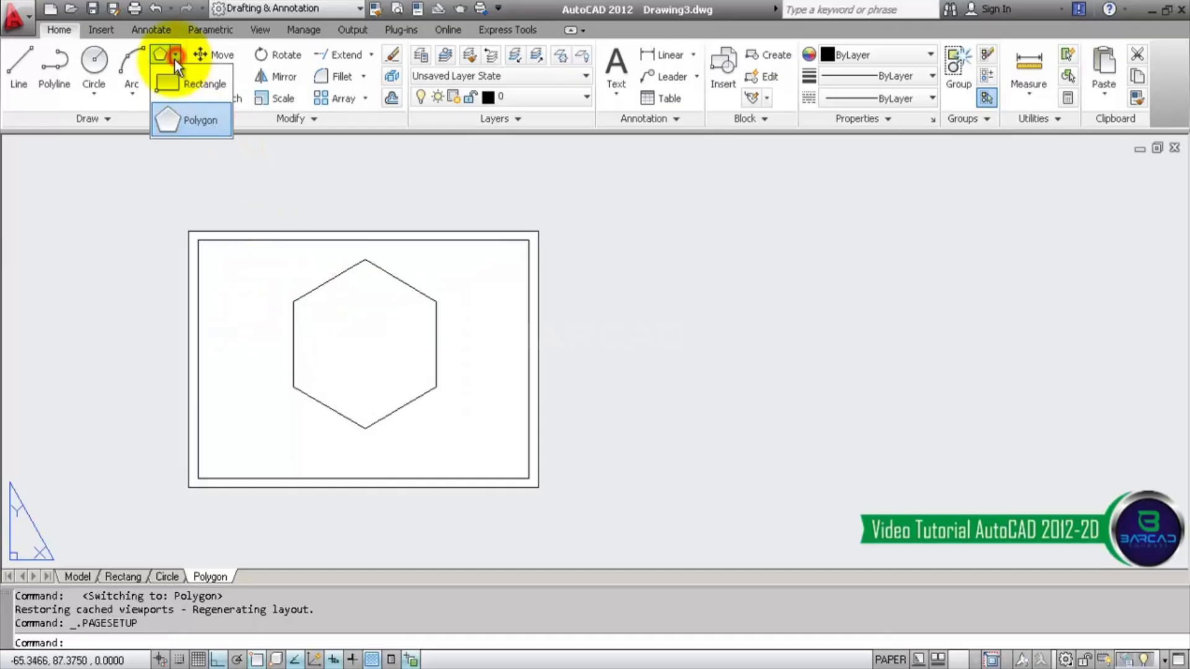
pyautogui.click(178, 85)
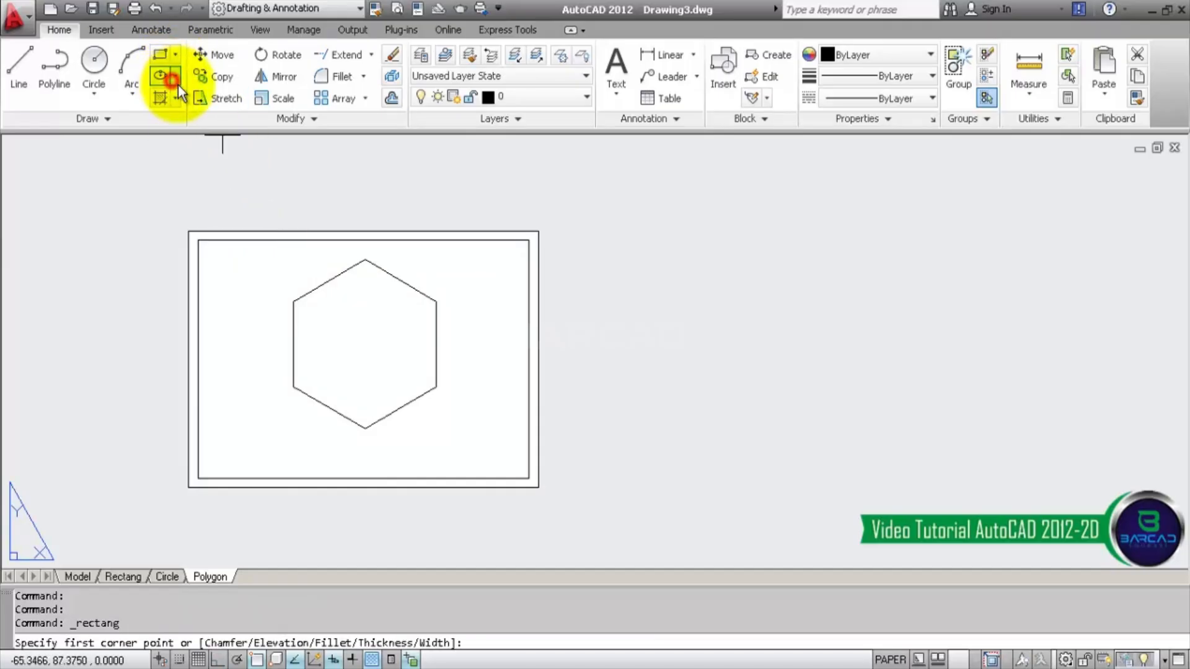
pyautogui.click(528, 479)
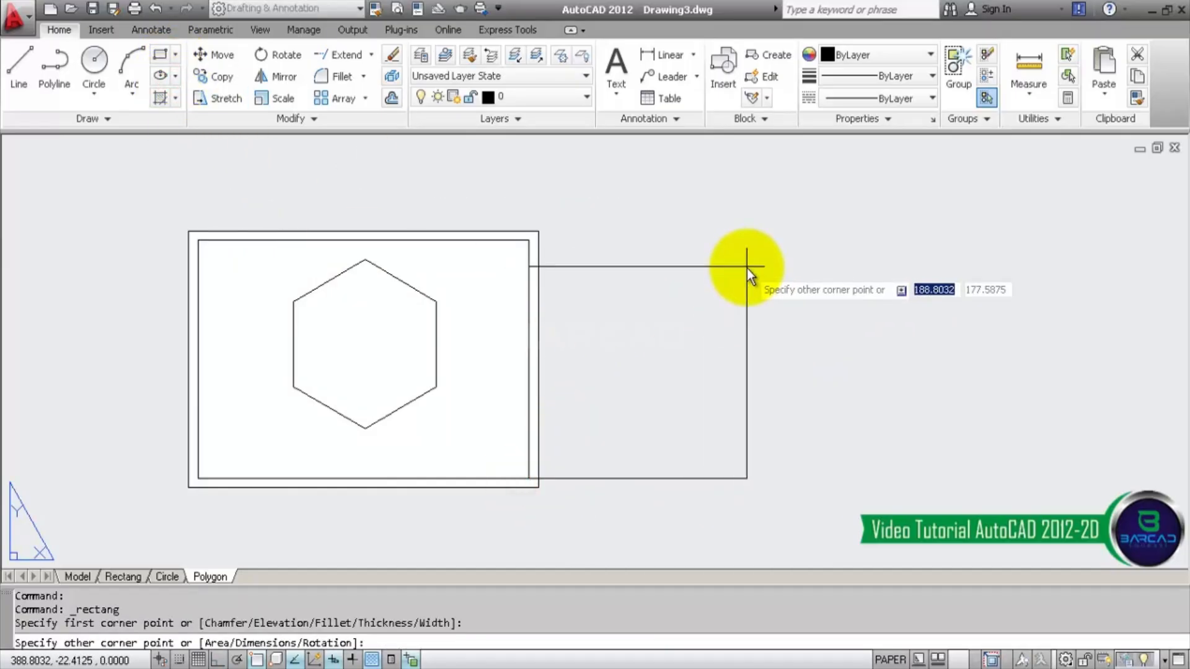
pyautogui.write('@420')
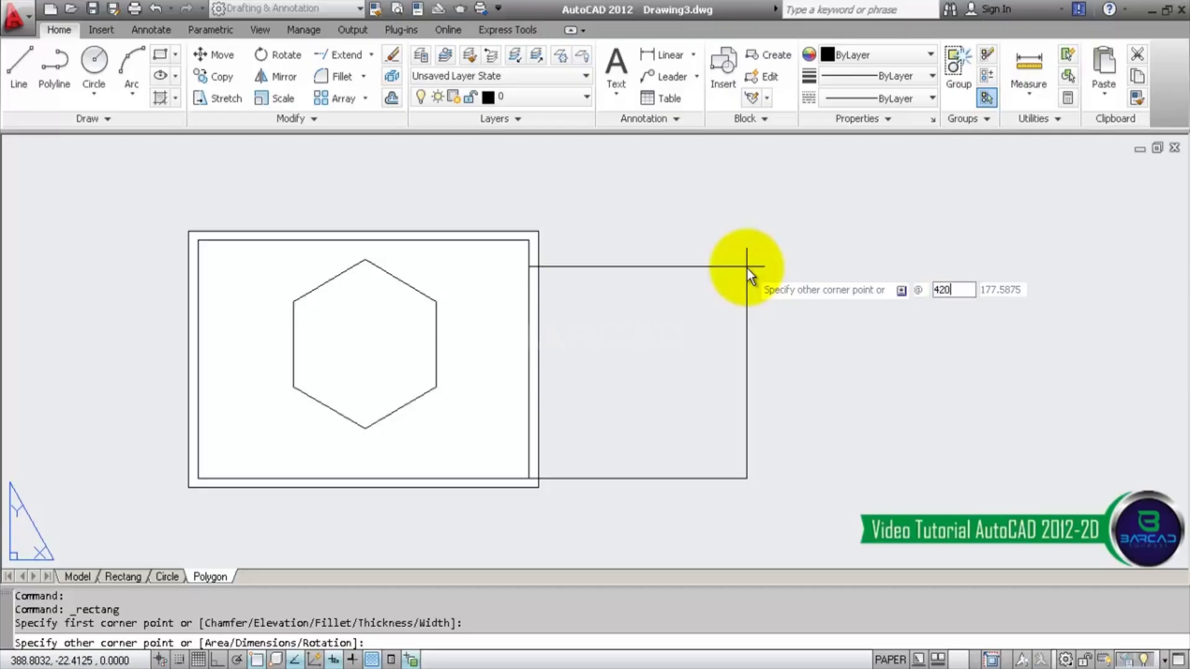
pyautogui.press('Tab')
pyautogui.write('297')
pyautogui.press('Return')
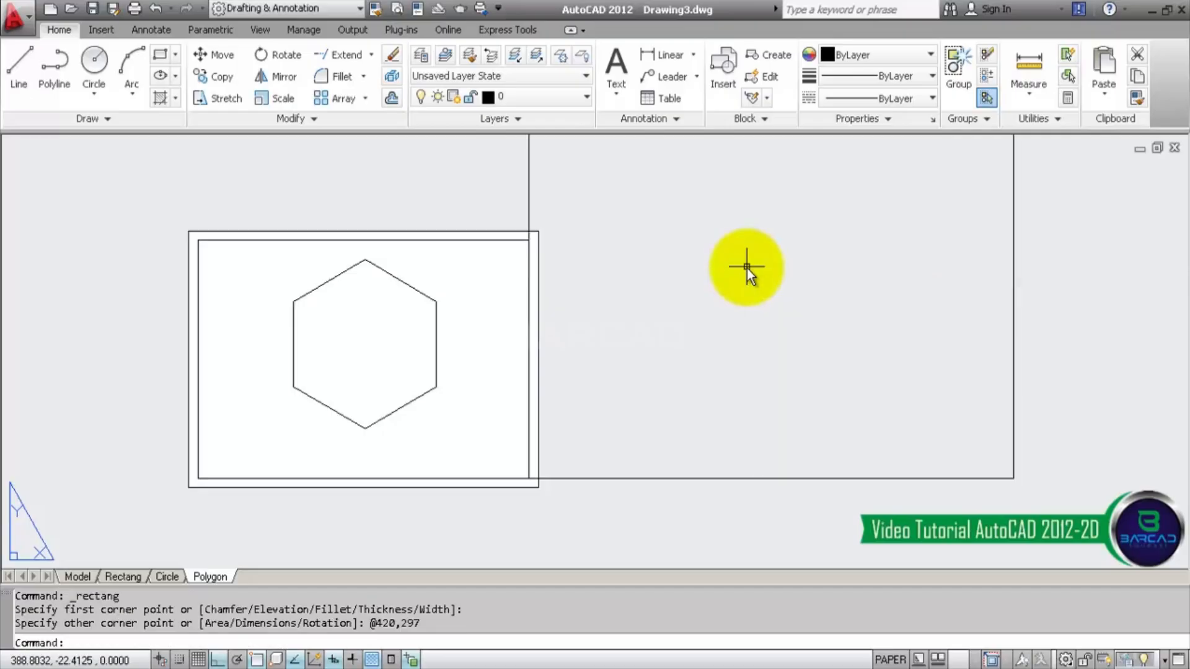
# - Offset the 420 x 297 rectangle inward by 10 to form an inner frame
pyautogui.write('z')
pyautogui.press('Return')
pyautogui.write('e')
pyautogui.press('Return')
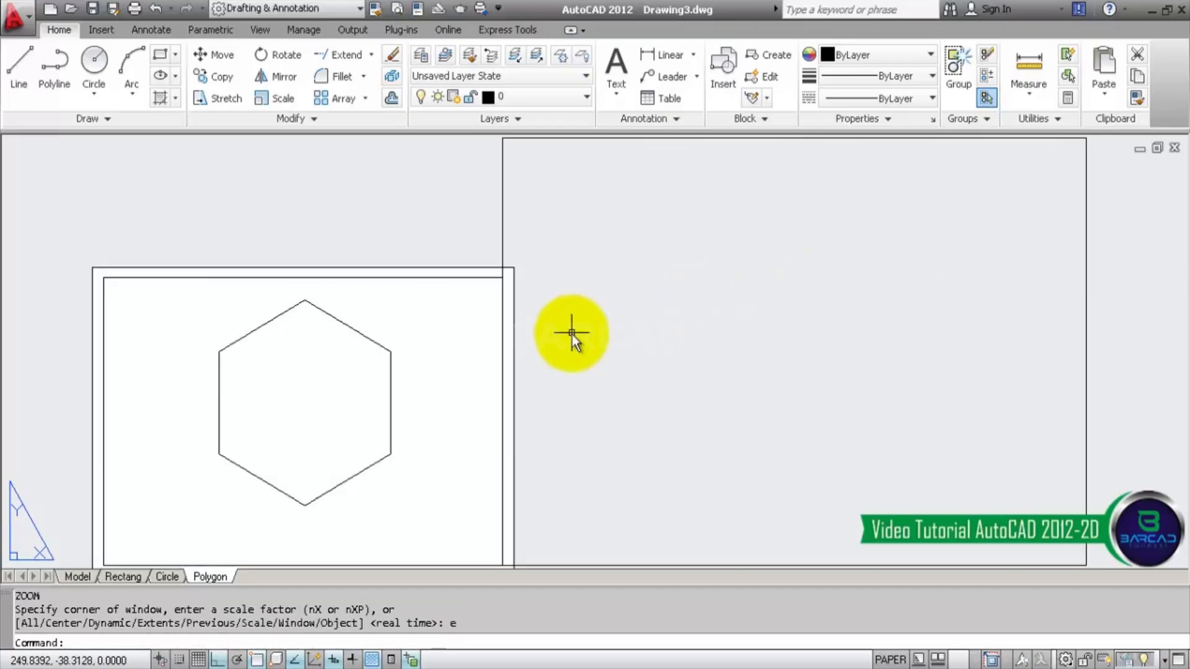
pyautogui.click(391, 98)
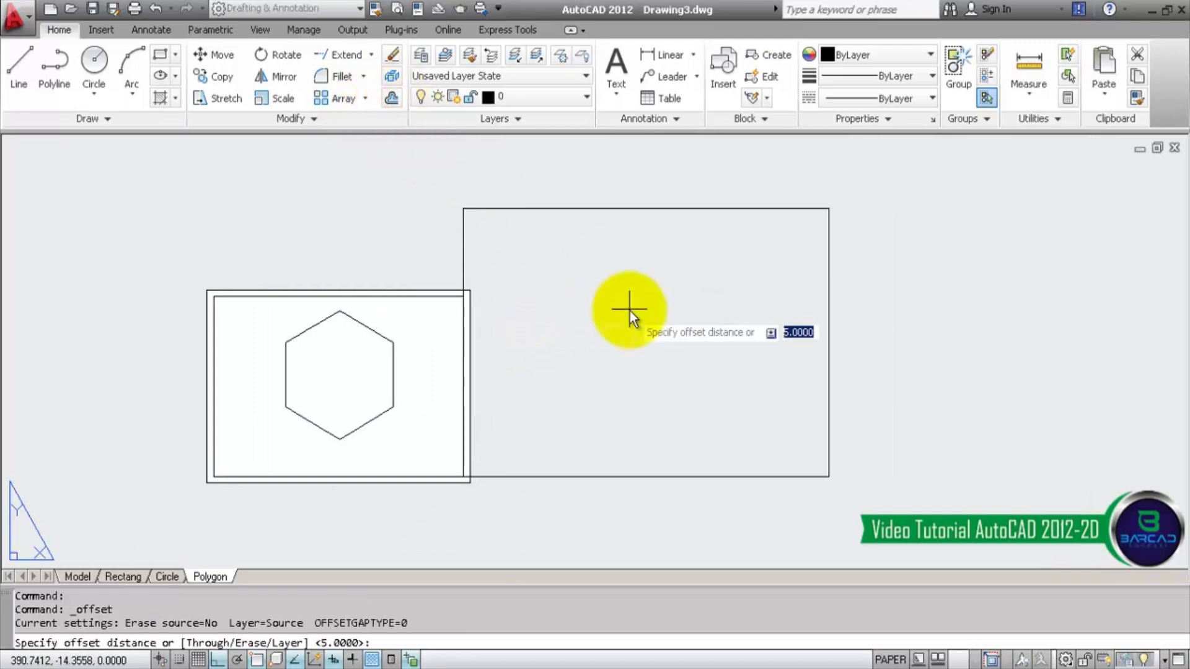
pyautogui.write('10')
pyautogui.press('Return')
pyautogui.click(612, 210)
pyautogui.click(625, 248)
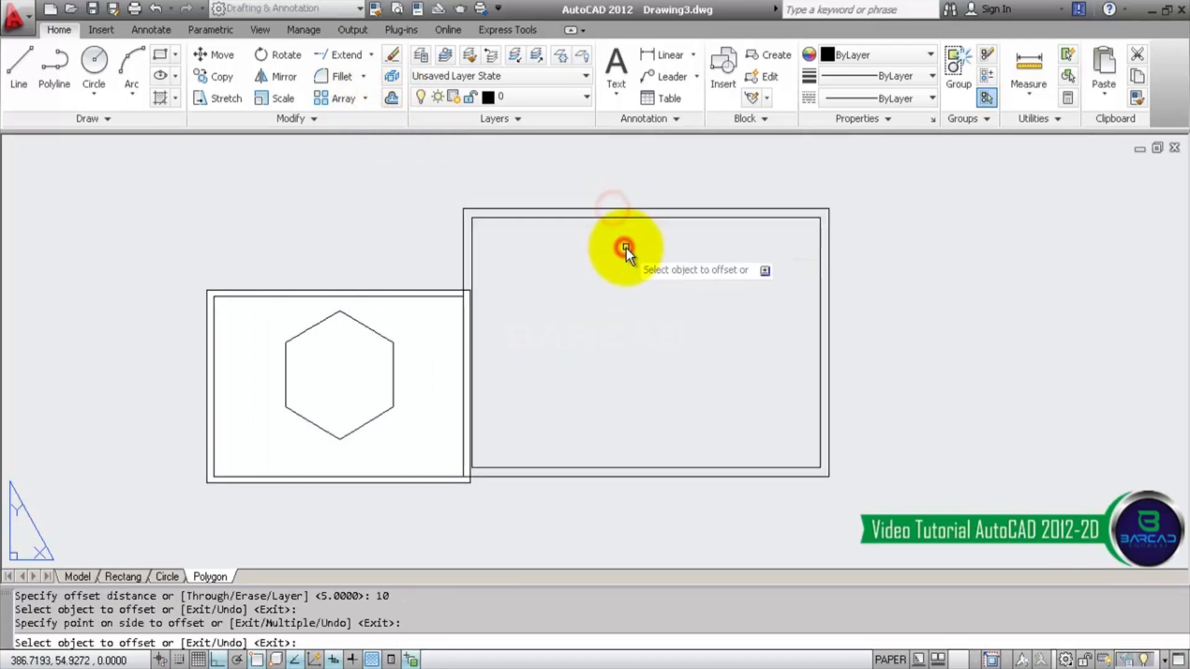
pyautogui.press('Return')
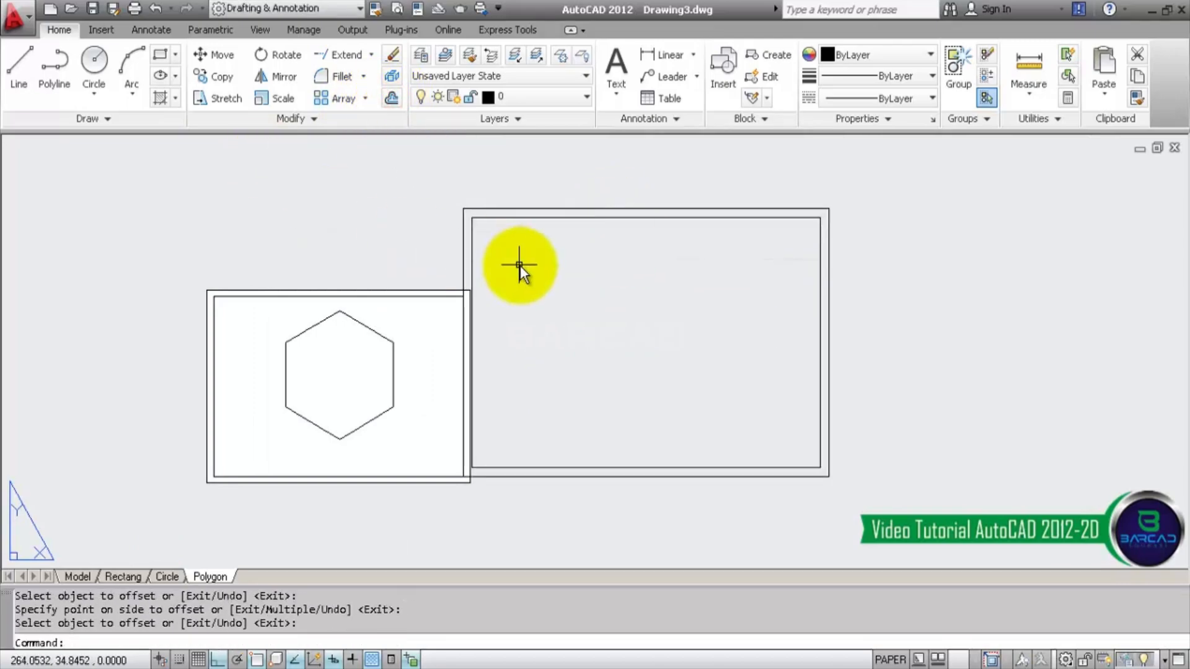
# - Modify the Polygon page setup so its plot window spans opposite corners of the new inner frame, and close the page setup manager
pyautogui.rightClick(226, 573)
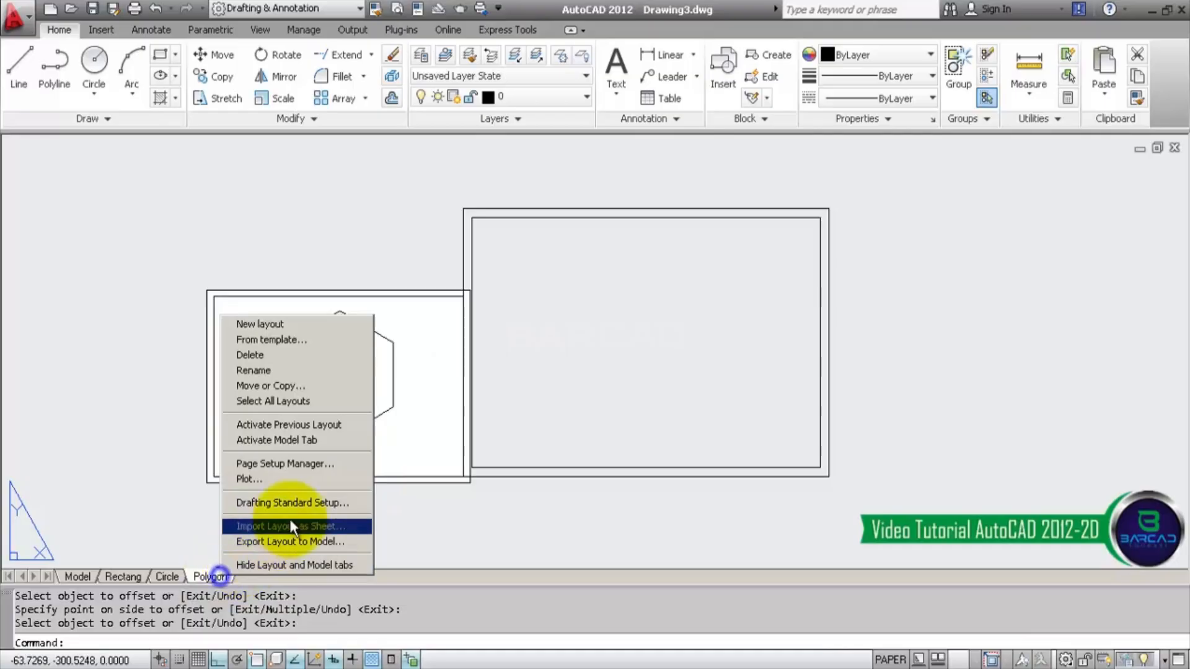
pyautogui.click(314, 470)
pyautogui.click(734, 307)
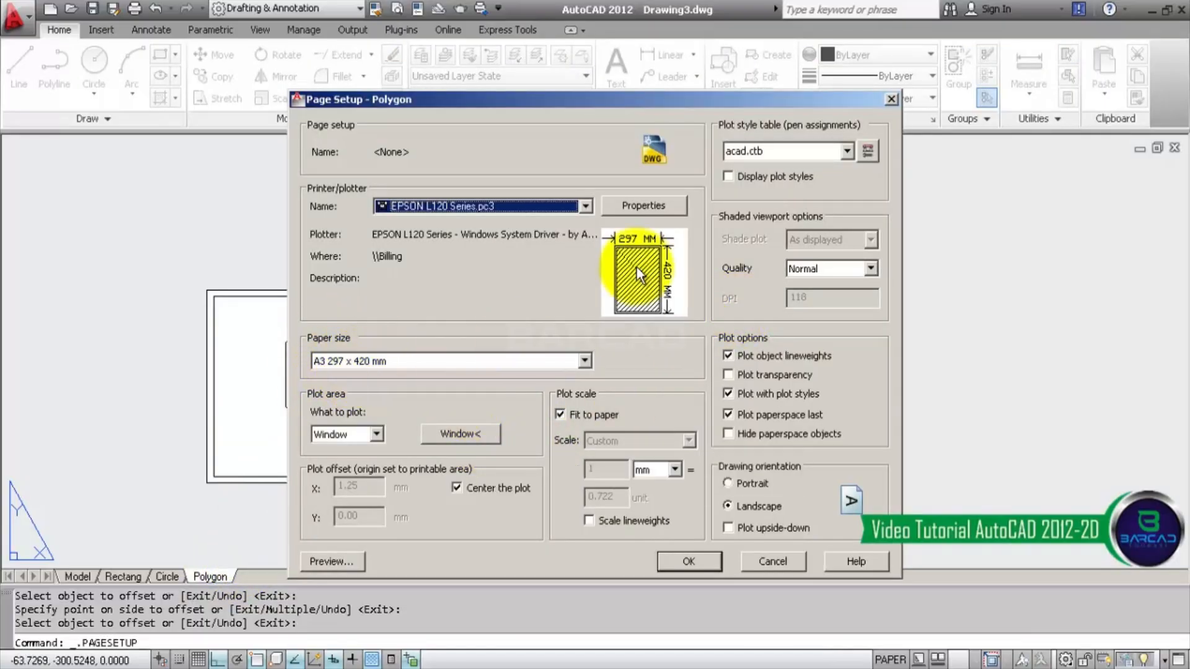
pyautogui.click(484, 431)
pyautogui.click(477, 228)
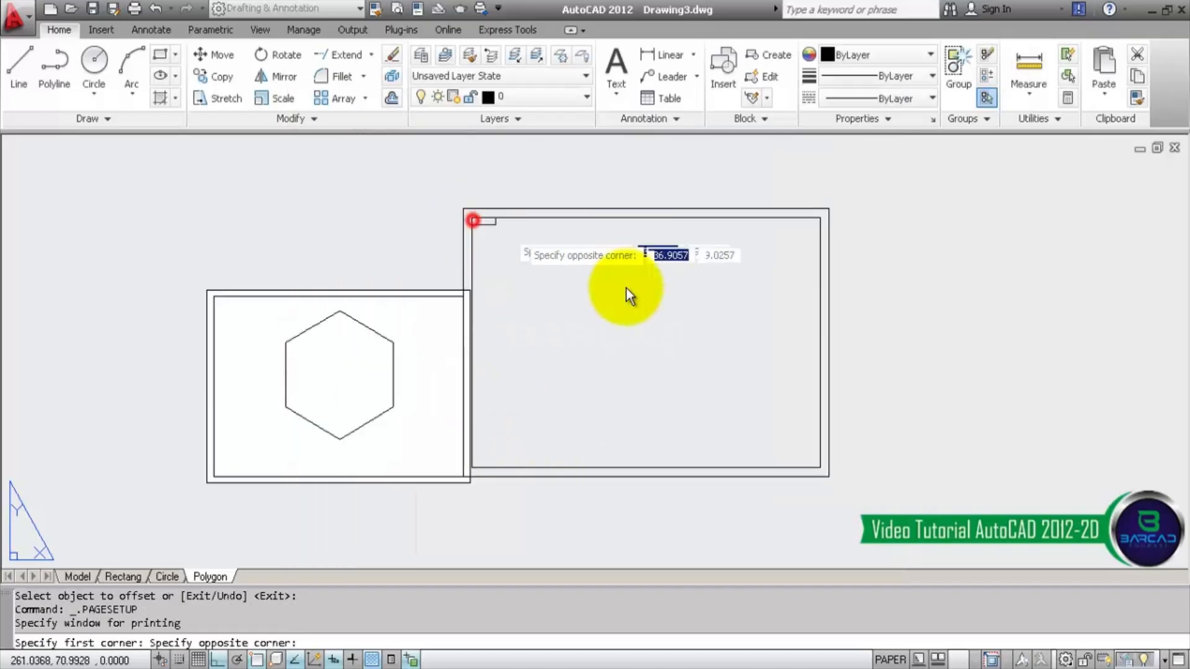
pyautogui.click(820, 470)
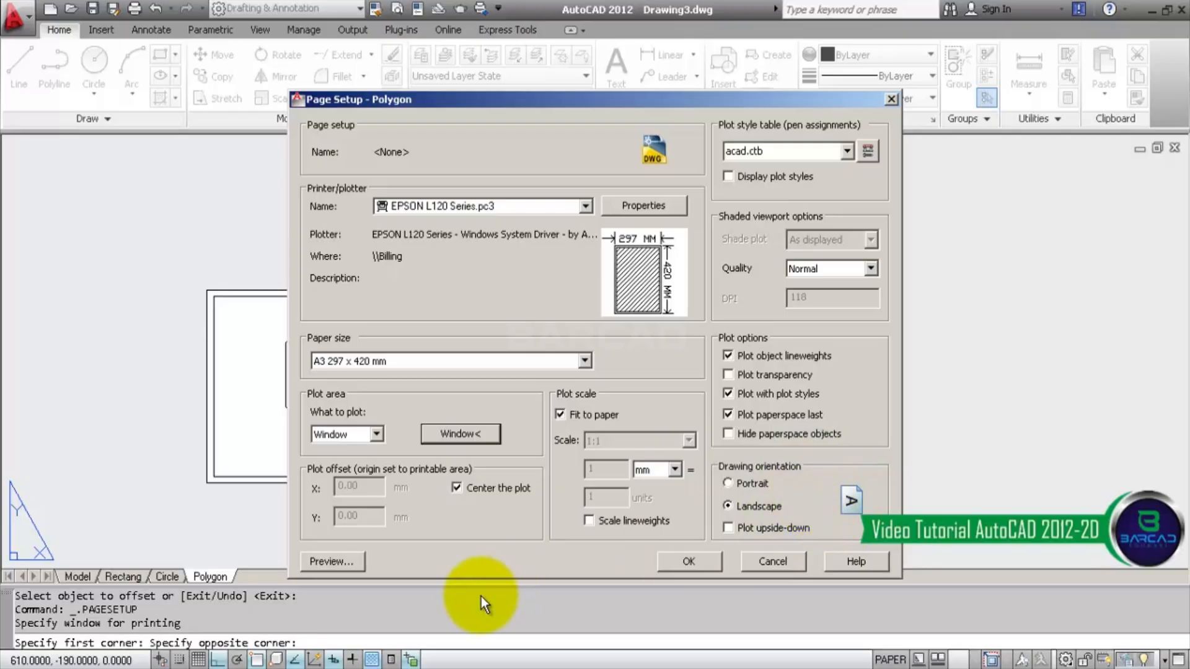
pyautogui.click(700, 563)
pyautogui.click(671, 527)
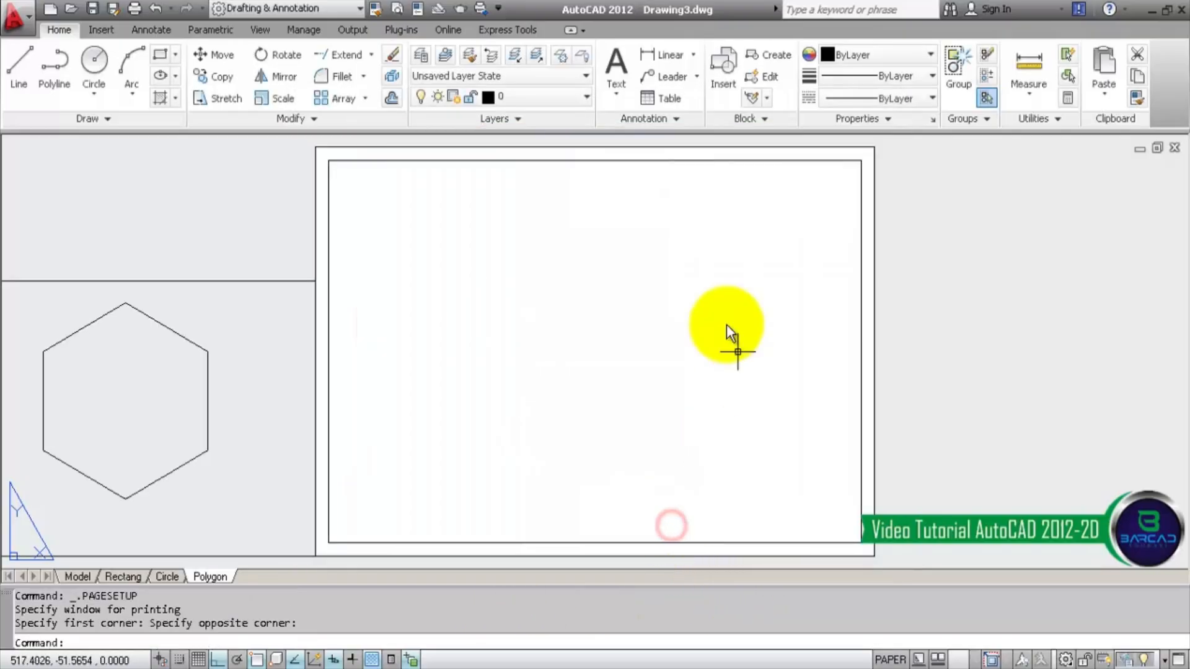
# - Stretch the hexagon viewport's upper-right corner to the upper-right corner of the A3 sheet's inner frame
pyautogui.scroll(-2, 647, 311)
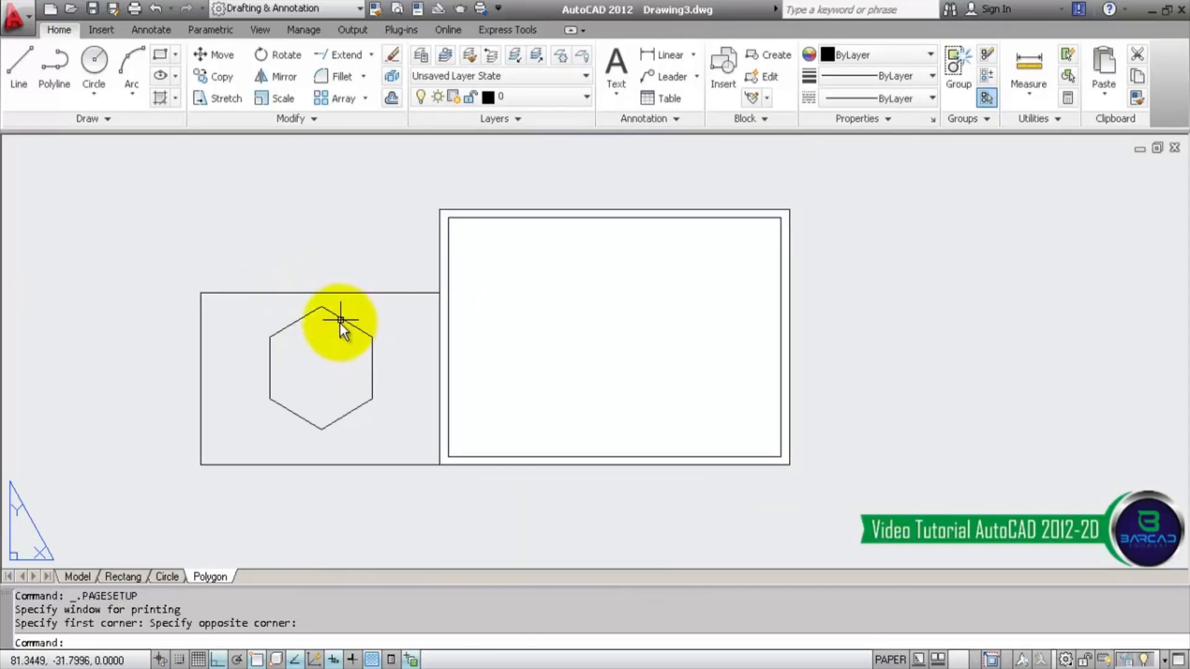
pyautogui.moveTo(401, 277); pyautogui.dragTo(393, 322)
pyautogui.click(439, 292)
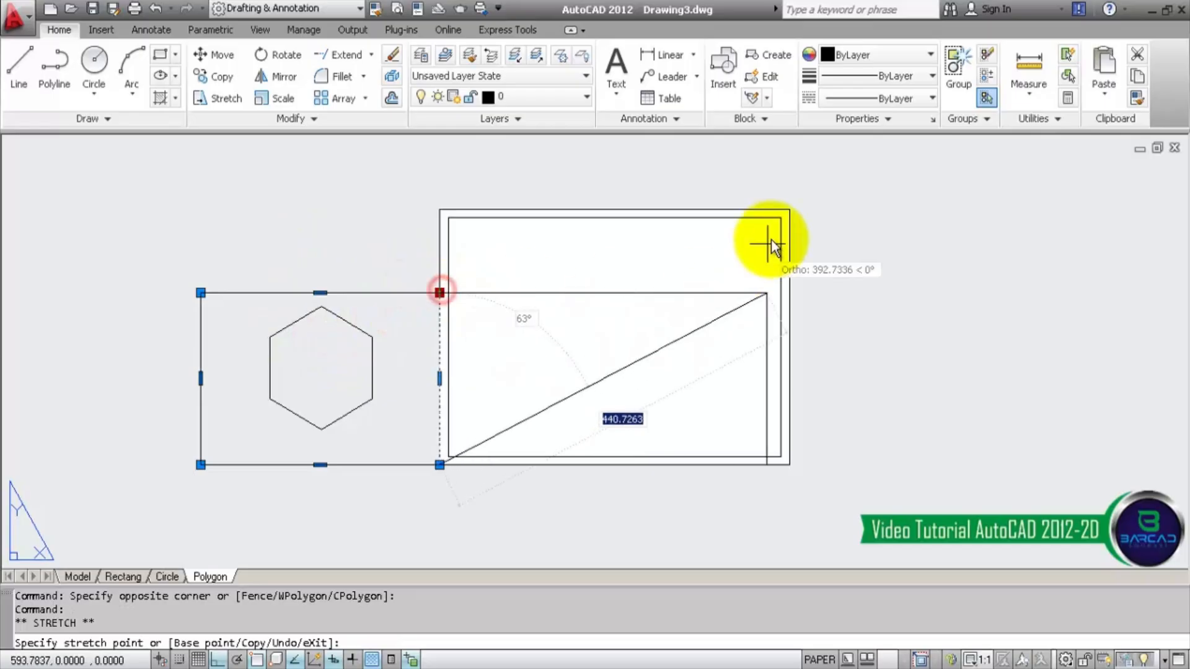
pyautogui.click(779, 219)
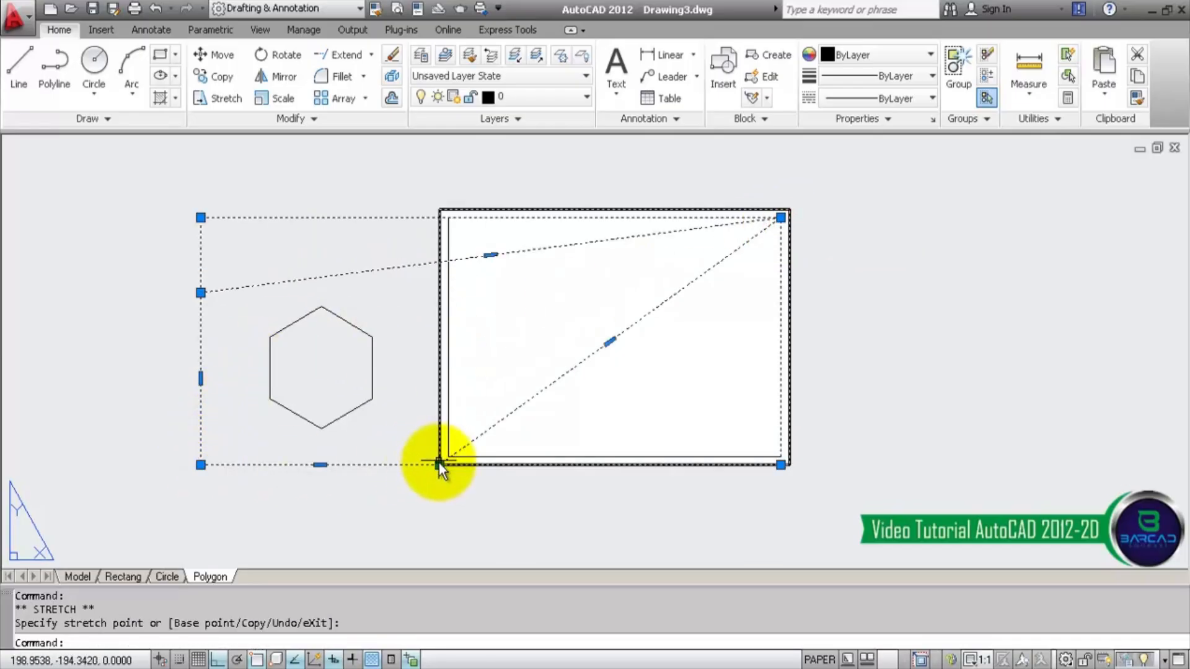
# - Stretch the Polygon layout viewport's corners onto the corners of the inner frame inside the sheet border
pyautogui.click(439, 463)
pyautogui.click(781, 462)
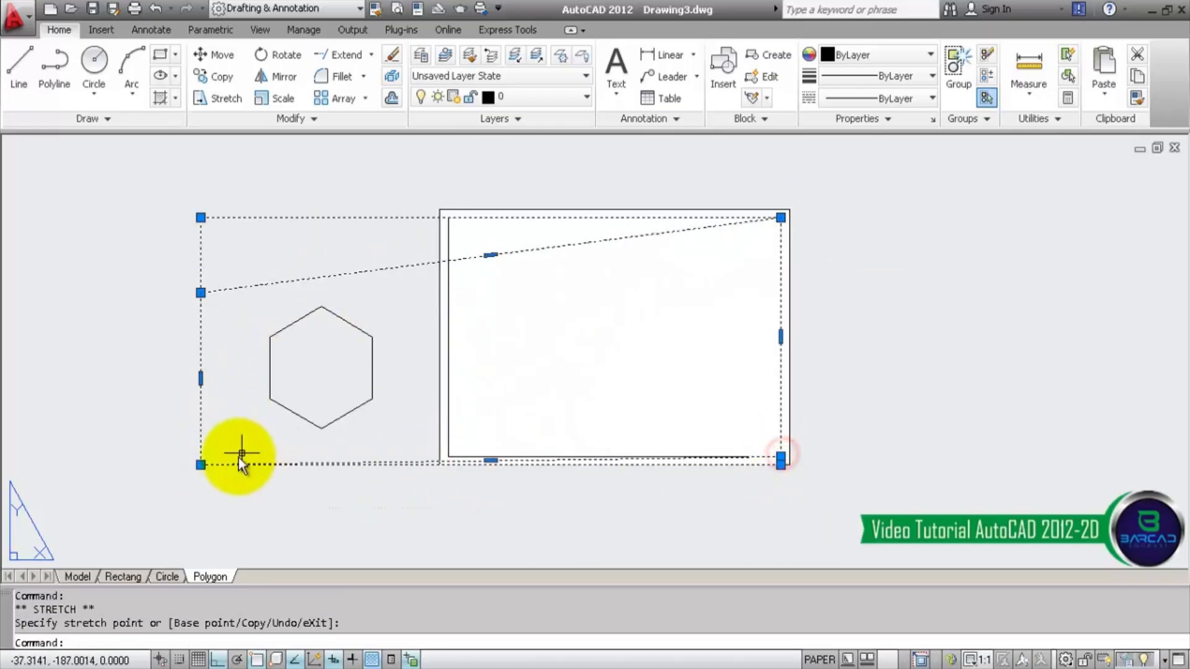
pyautogui.click(200, 465)
pyautogui.click(448, 456)
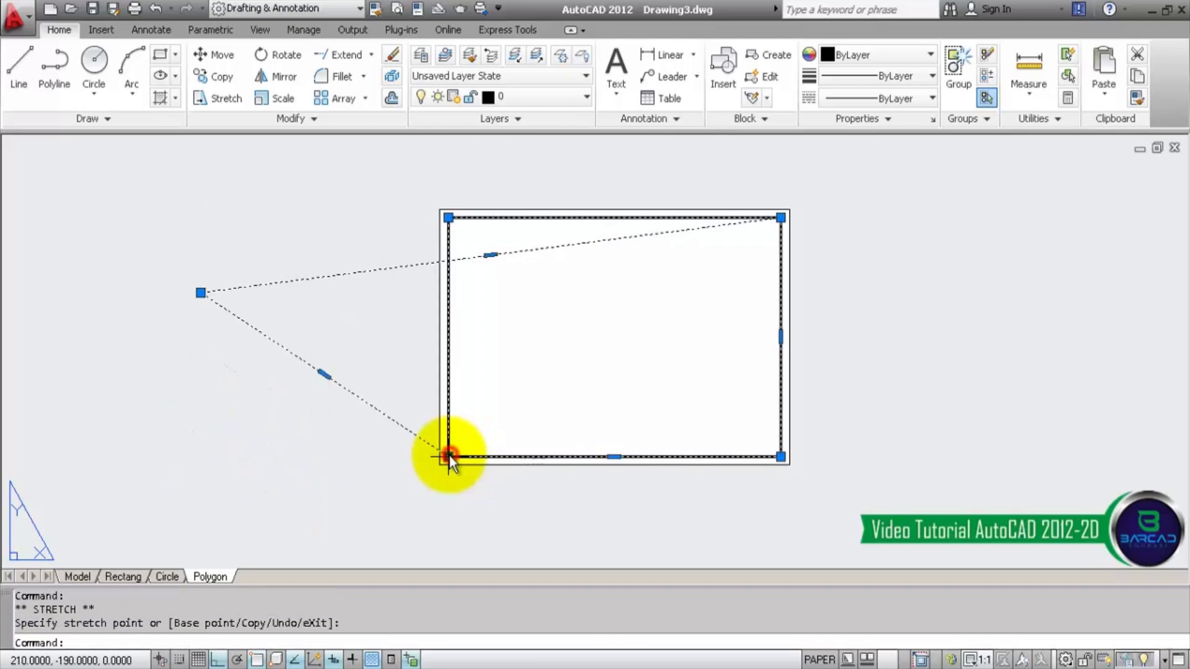
pyautogui.click(201, 292)
pyautogui.click(449, 217)
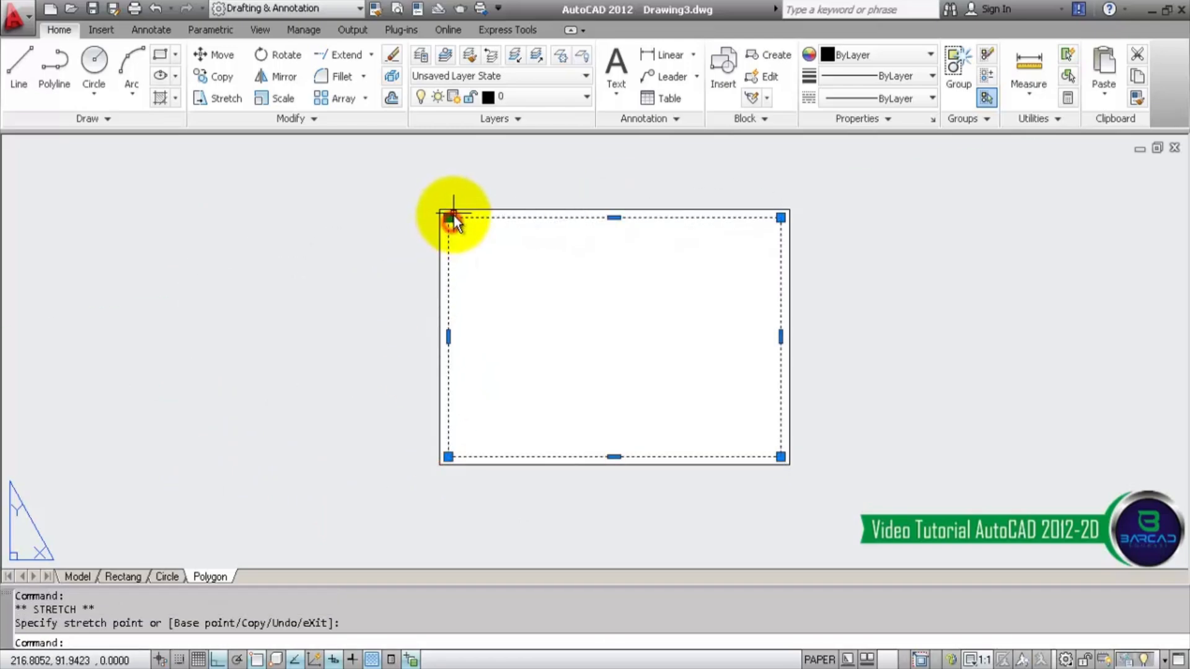
pyautogui.press('Escape')
# - Centre and enlarge the hexagon inside the Polygon layout's viewport, return to paper space and fit the whole sheet with Zoom All
pyautogui.doubleClick(623, 317)
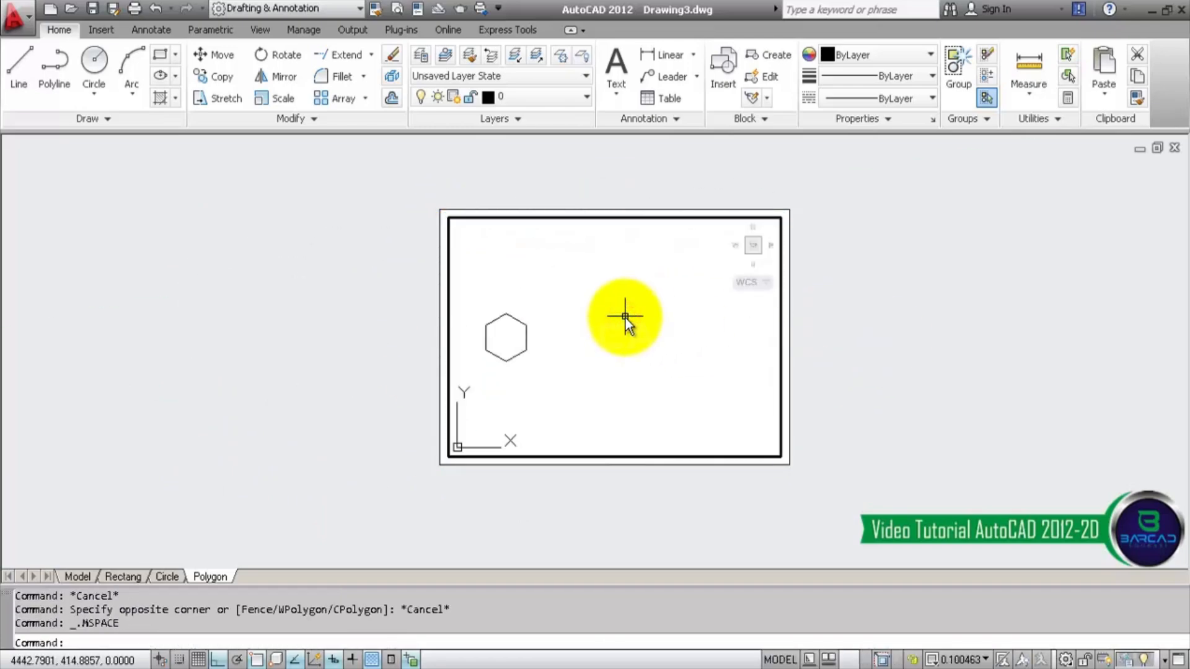
pyautogui.moveTo(534, 340); pyautogui.dragTo(622, 310, button='middle')
pyautogui.scroll(4, 624, 337)
pyautogui.doubleClick(834, 316)
pyautogui.click(440, 239)
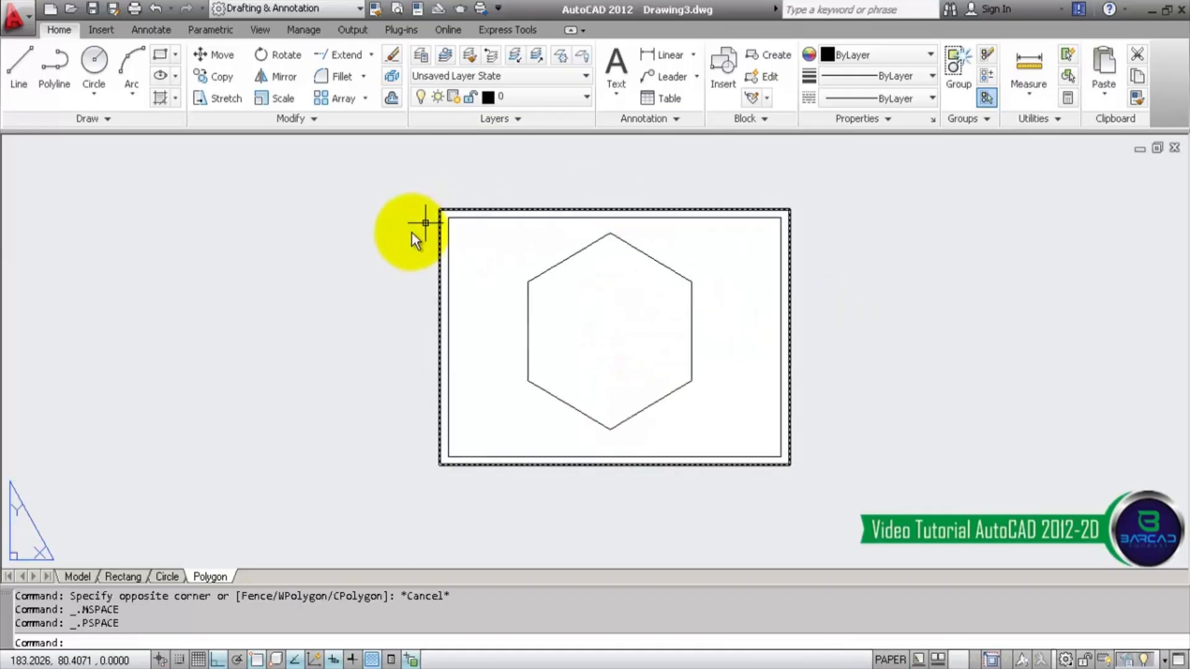
pyautogui.press('Escape')
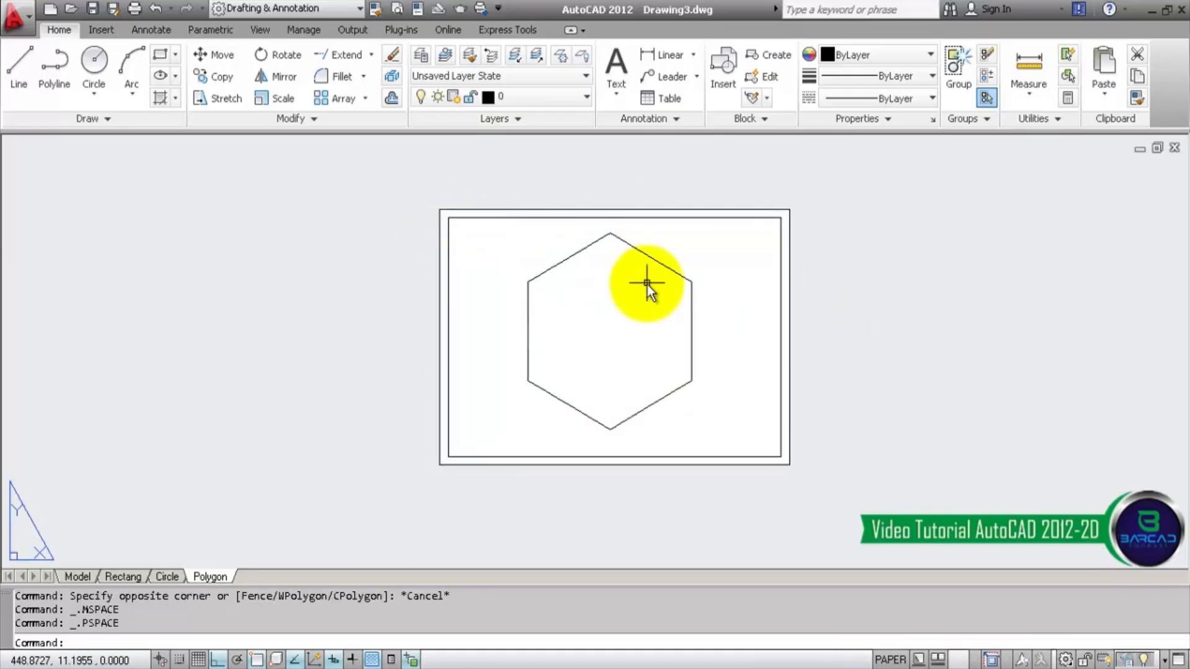
pyautogui.write('z')
pyautogui.press('Return')
pyautogui.write('a')
pyautogui.press('Return')
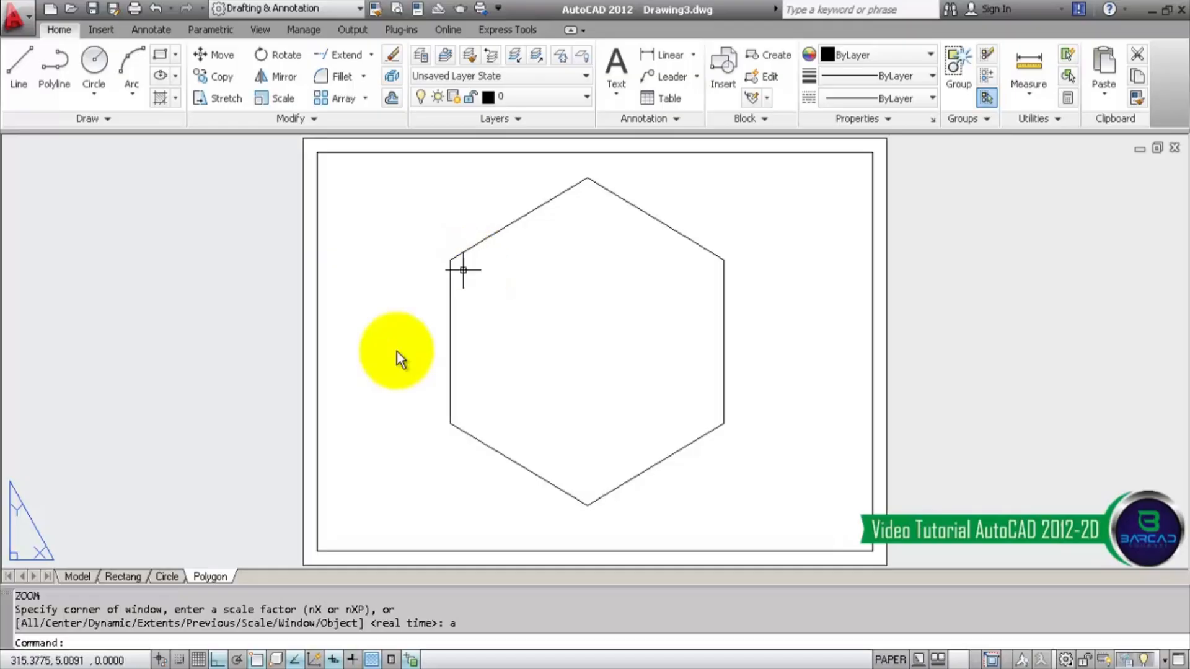
# - Check the Circle and Polygon layouts and show the entire sheet of the Rectang layout with Zoom All
pyautogui.click(171, 577)
pyautogui.click(202, 576)
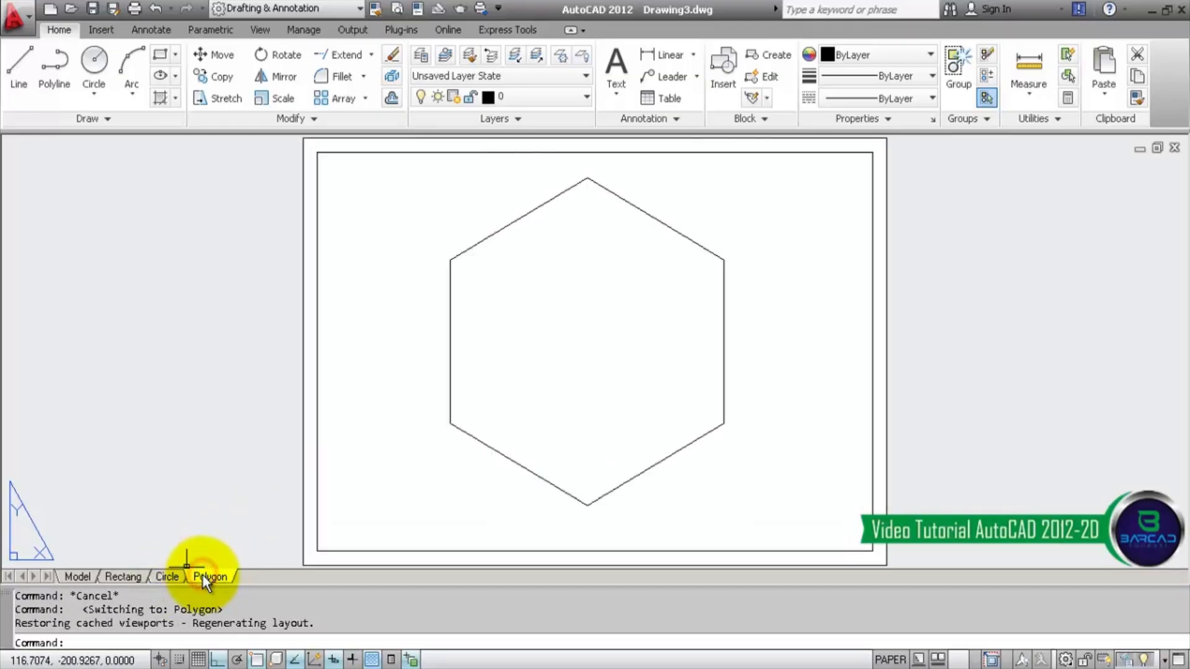
pyautogui.click(136, 576)
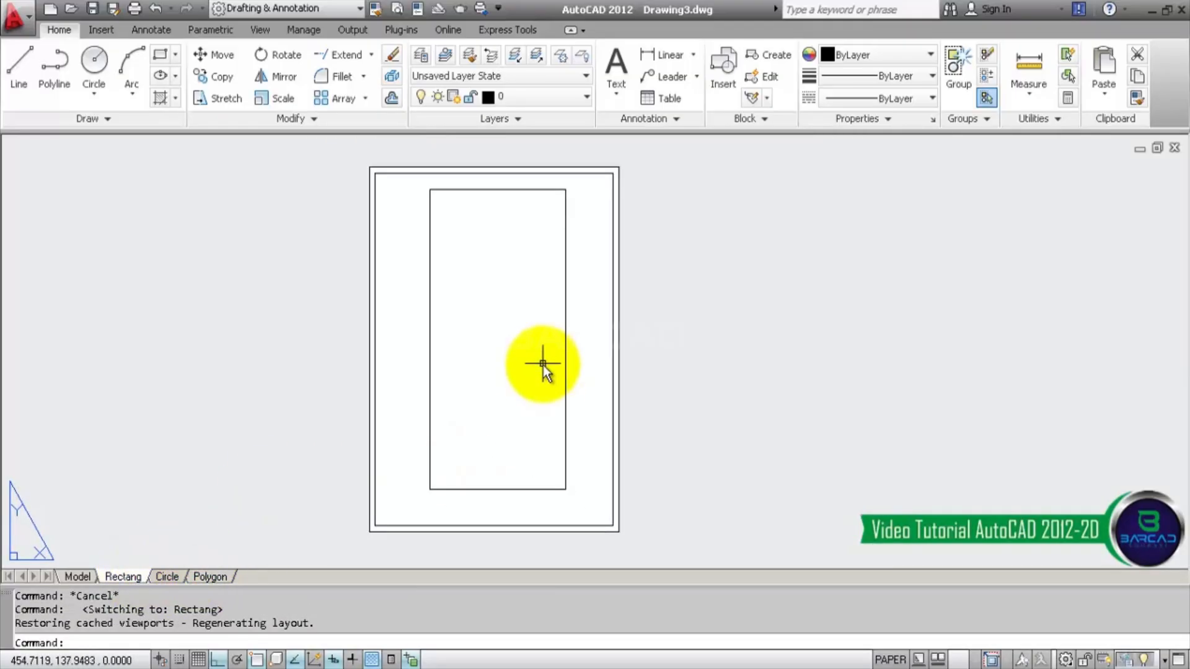
pyautogui.write('z')
pyautogui.press('Return')
pyautogui.write('a')
pyautogui.press('Return')
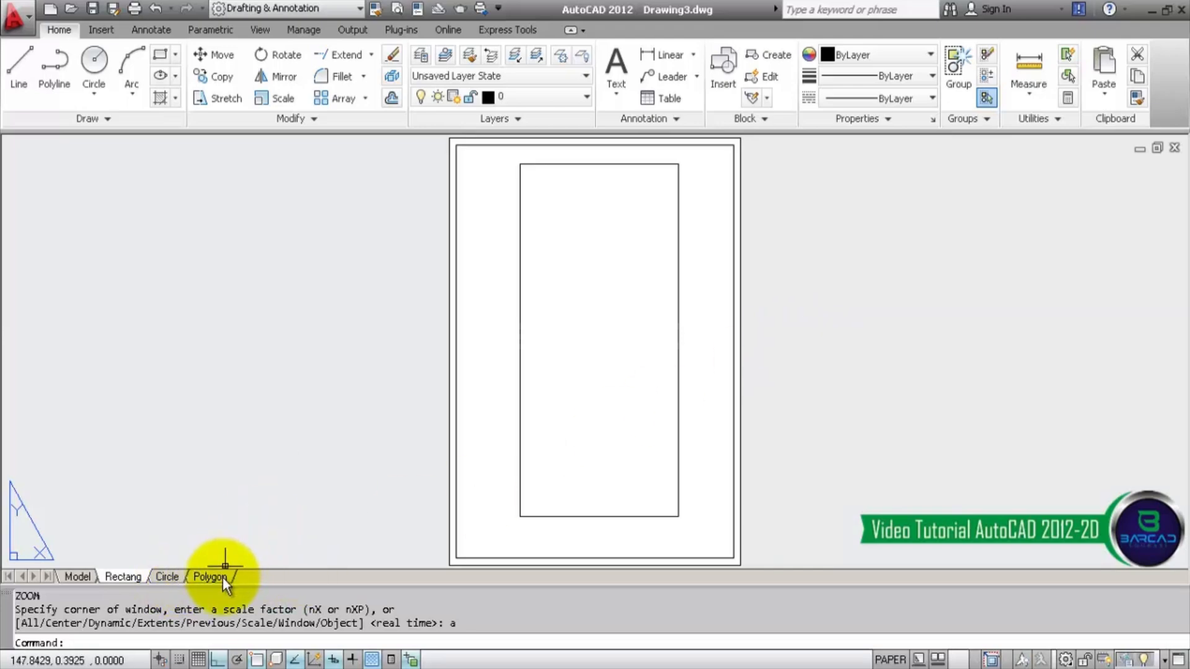
# - Examine the framed drawing, rectangle, circle and hexagon in model space and compare them with the layout previews
pyautogui.moveTo(222, 577)
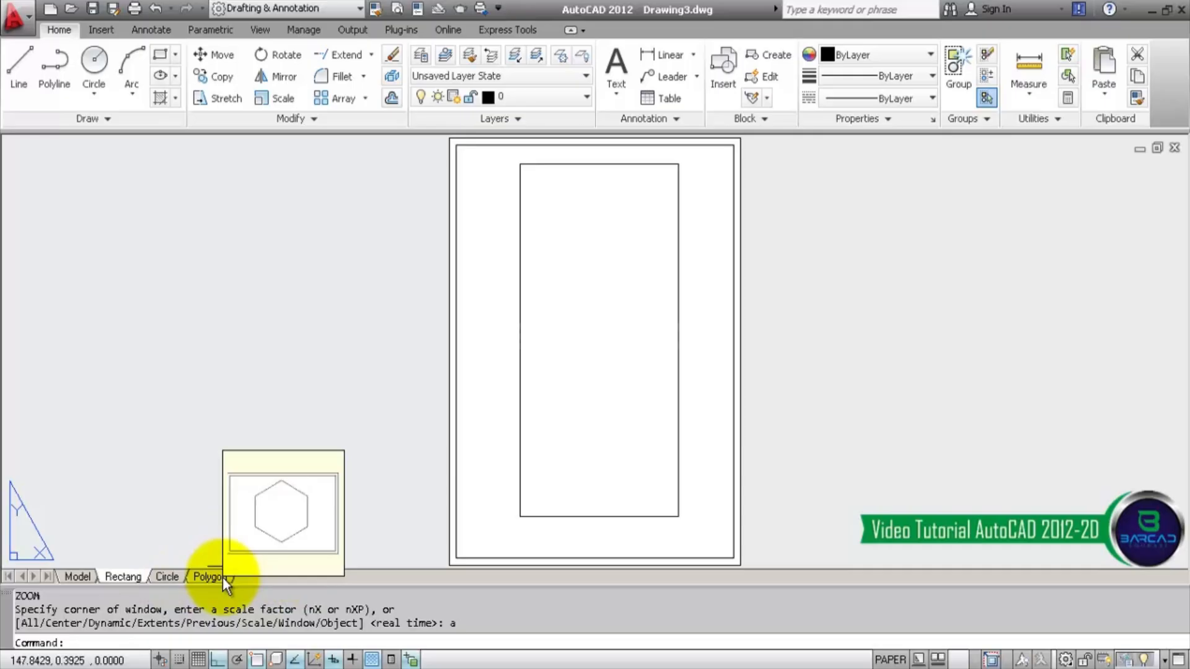
pyautogui.click(86, 577)
pyautogui.scroll(5, 356, 386)
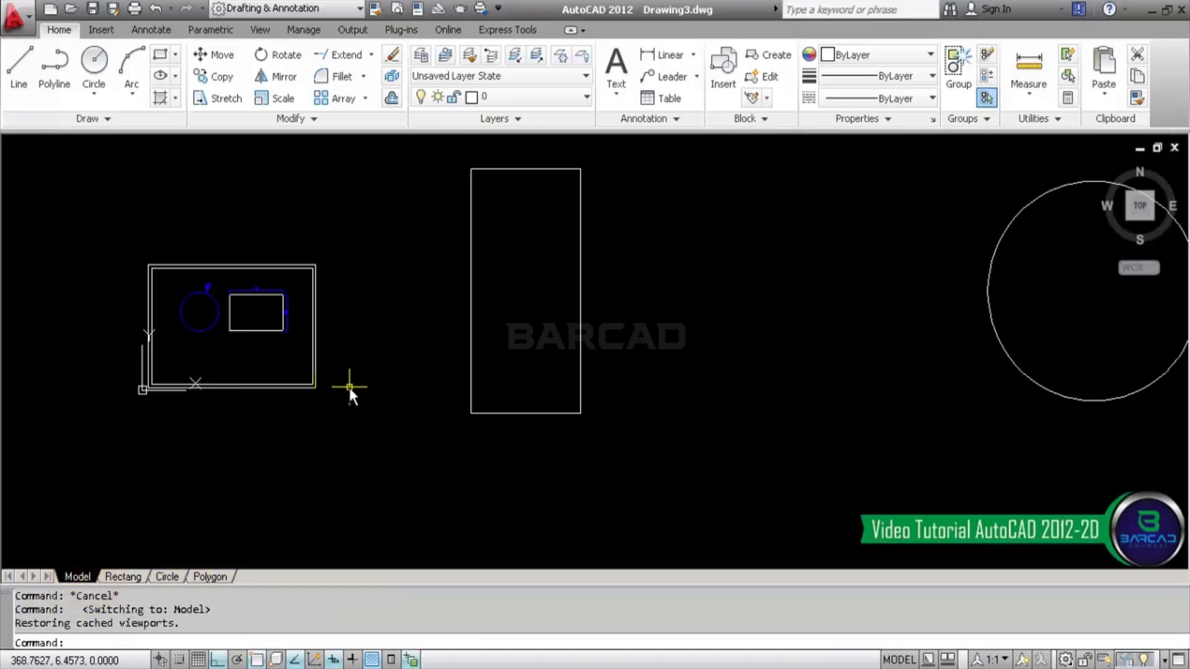
pyautogui.scroll(-5, 242, 338)
pyautogui.scroll(4, 206, 322)
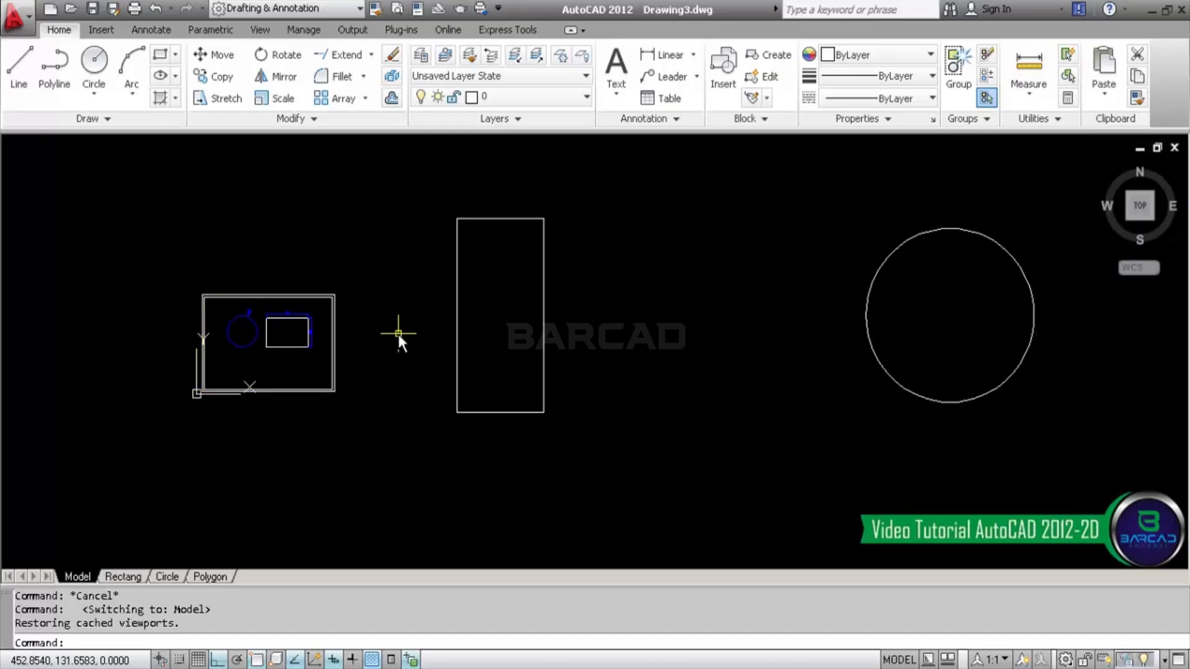
pyautogui.scroll(3, 250, 333)
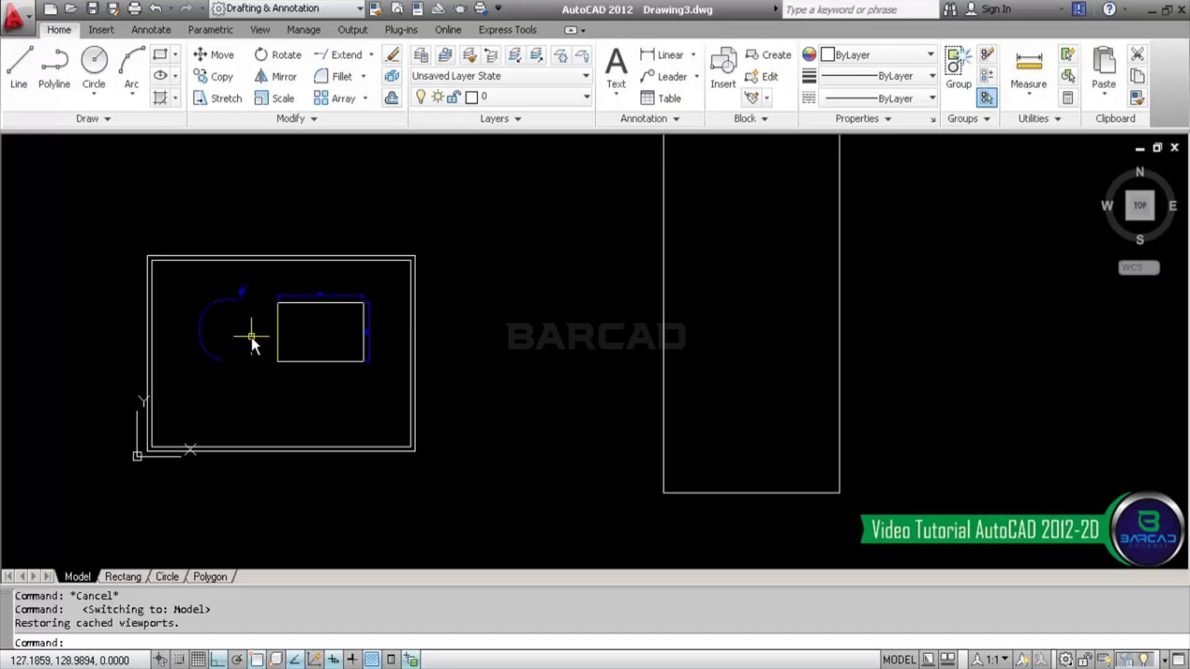
pyautogui.scroll(-4, 251, 341)
pyautogui.scroll(3, 251, 343)
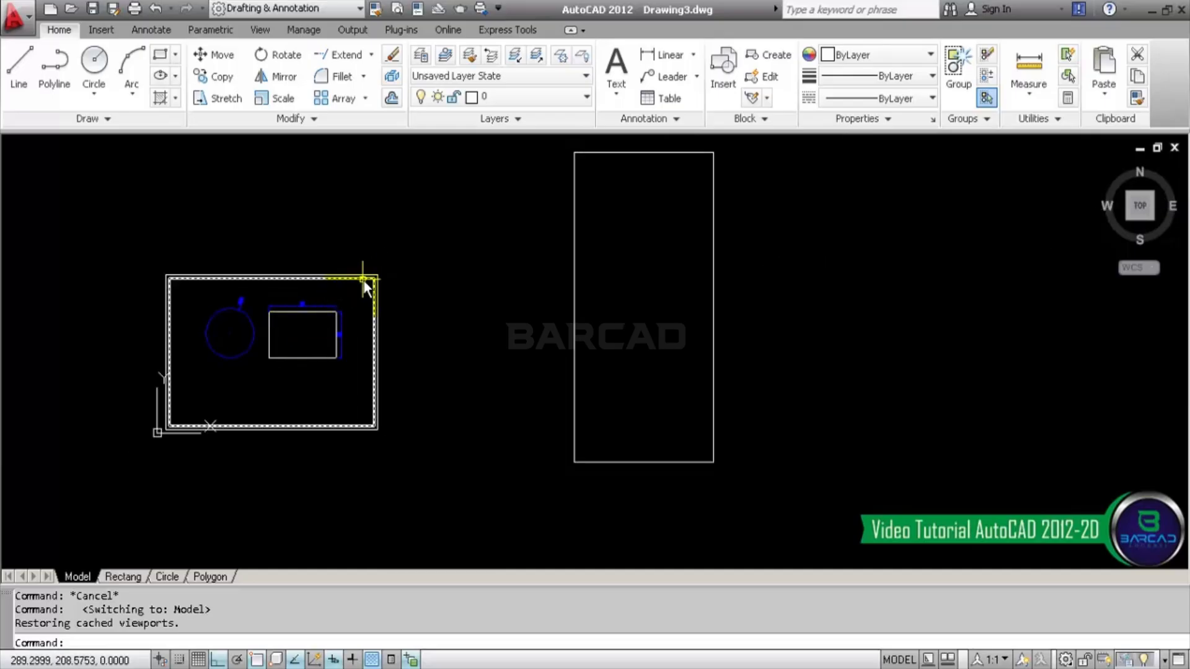
pyautogui.scroll(-2, 362, 280)
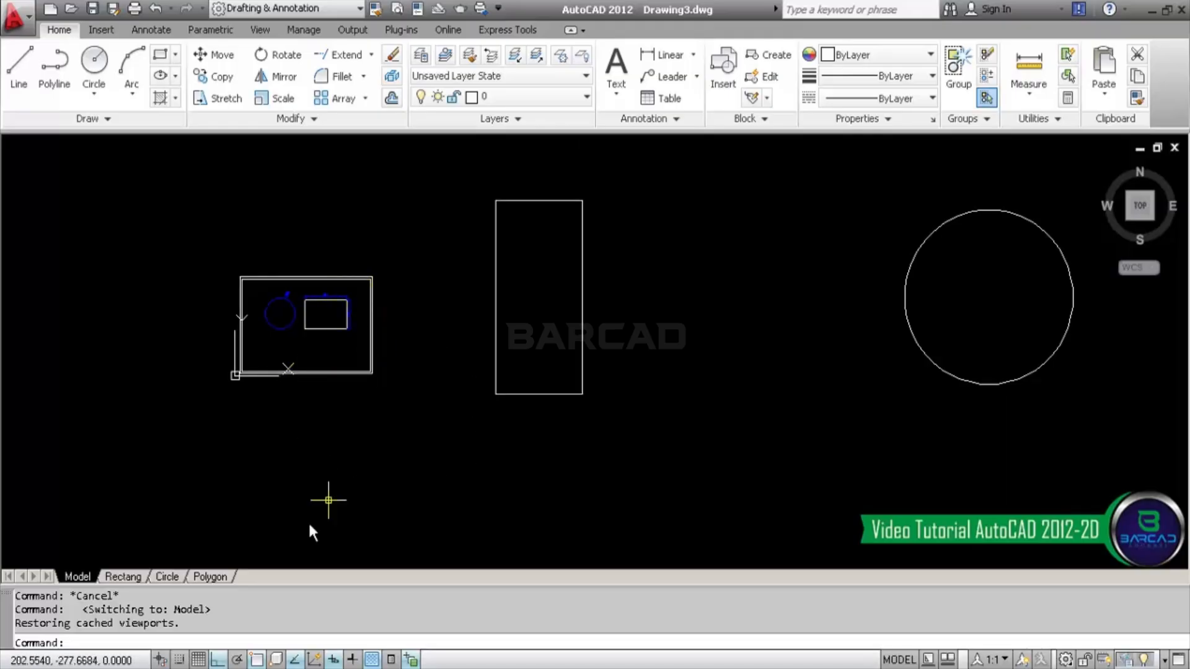
pyautogui.click(142, 576)
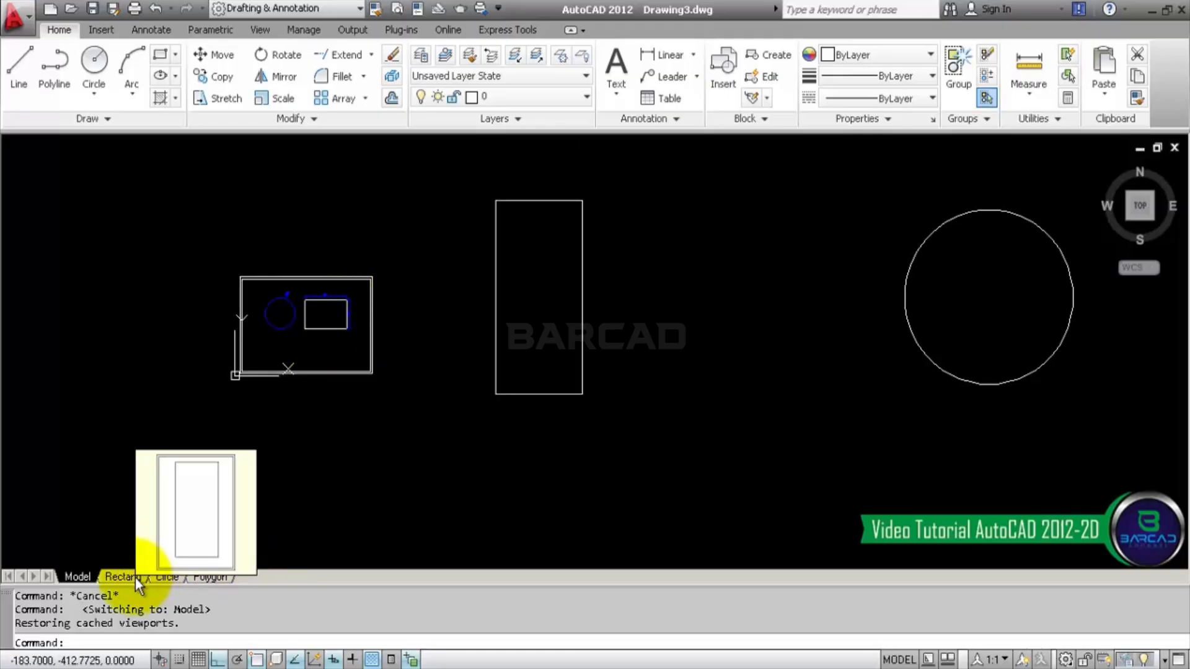
pyautogui.scroll(-3, 295, 348)
pyautogui.moveTo(708, 350); pyautogui.dragTo(488, 350, button='middle')
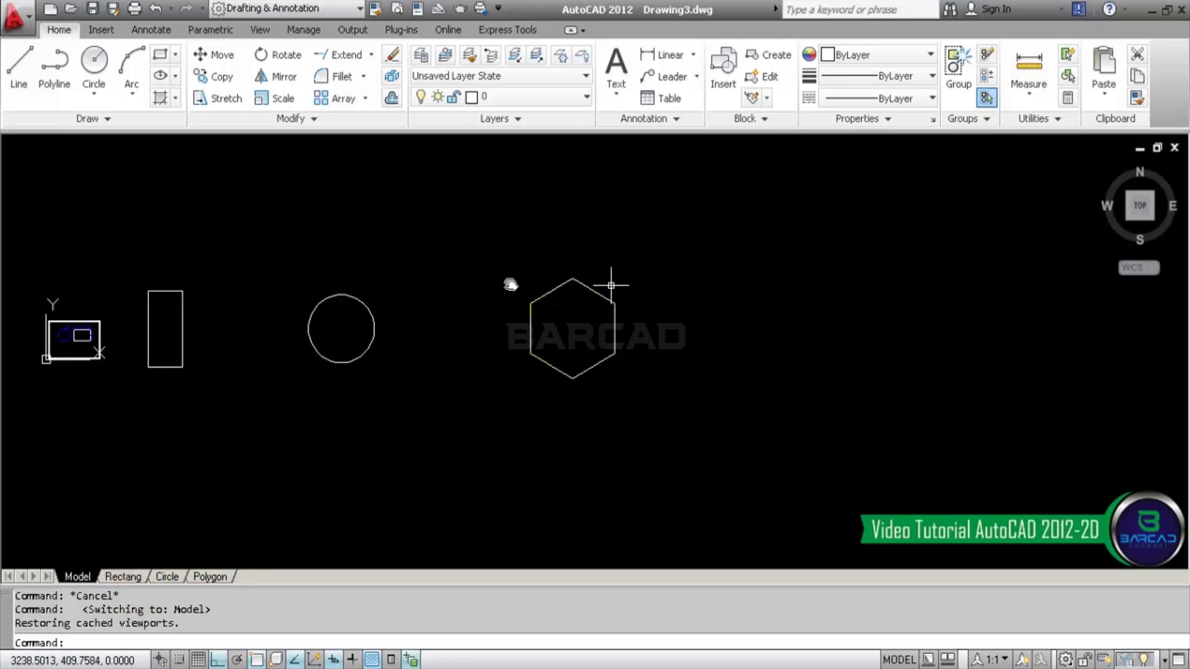
# - Copy the circle in model space horizontally by about 2250 units, past the hexagon
pyautogui.click(370, 290)
pyautogui.click(337, 321)
pyautogui.click(222, 85)
pyautogui.click(449, 206)
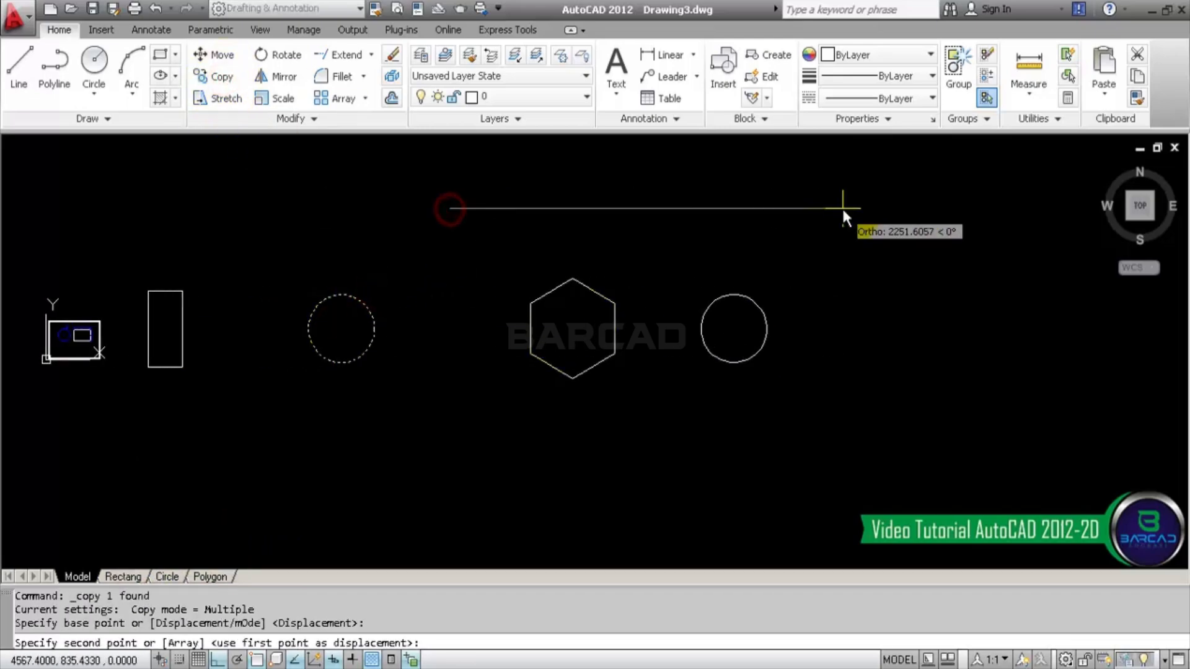
pyautogui.click(841, 206)
pyautogui.press('Escape')
# - Enlarge the copied circle by stretching its quadrant grip outward and move it horizontally clear of the hexagon
pyautogui.click(783, 272)
pyautogui.click(753, 326)
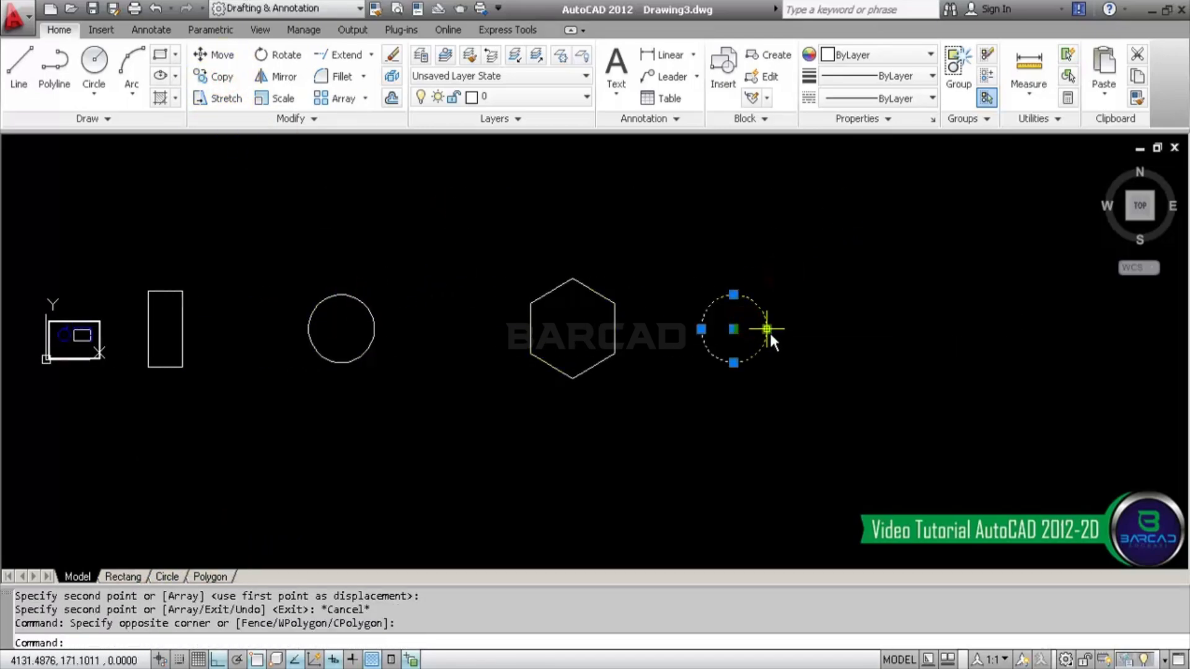
pyautogui.click(767, 328)
pyautogui.click(863, 360)
pyautogui.write('m')
pyautogui.press('Return')
pyautogui.click(879, 428)
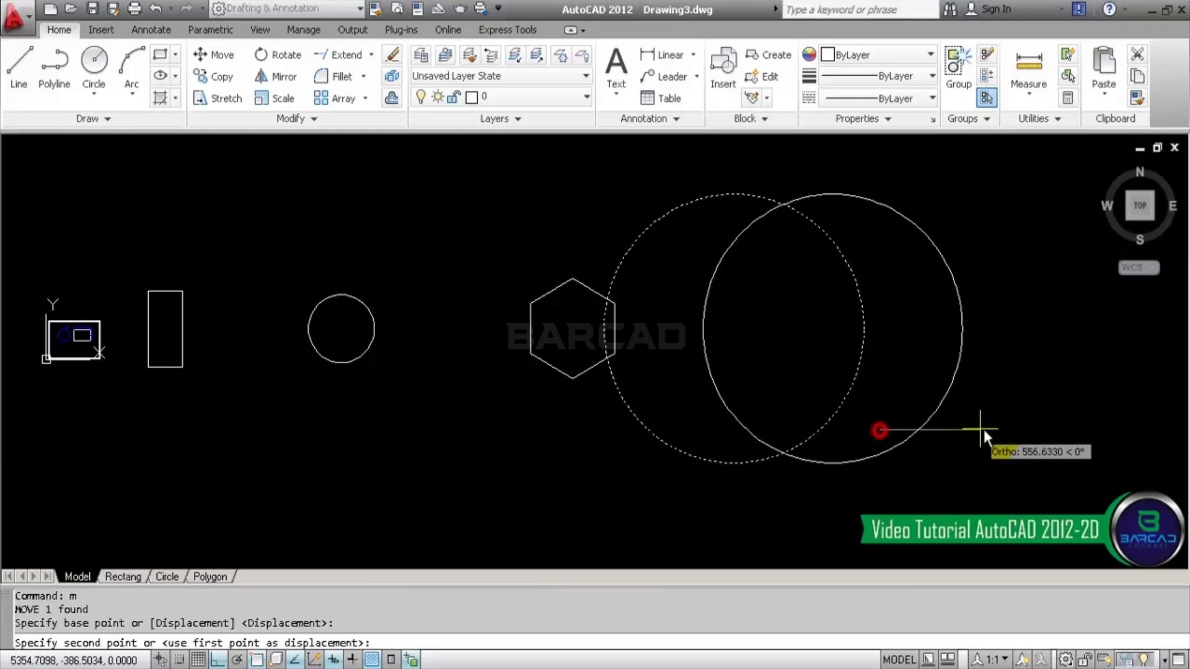
pyautogui.click(984, 427)
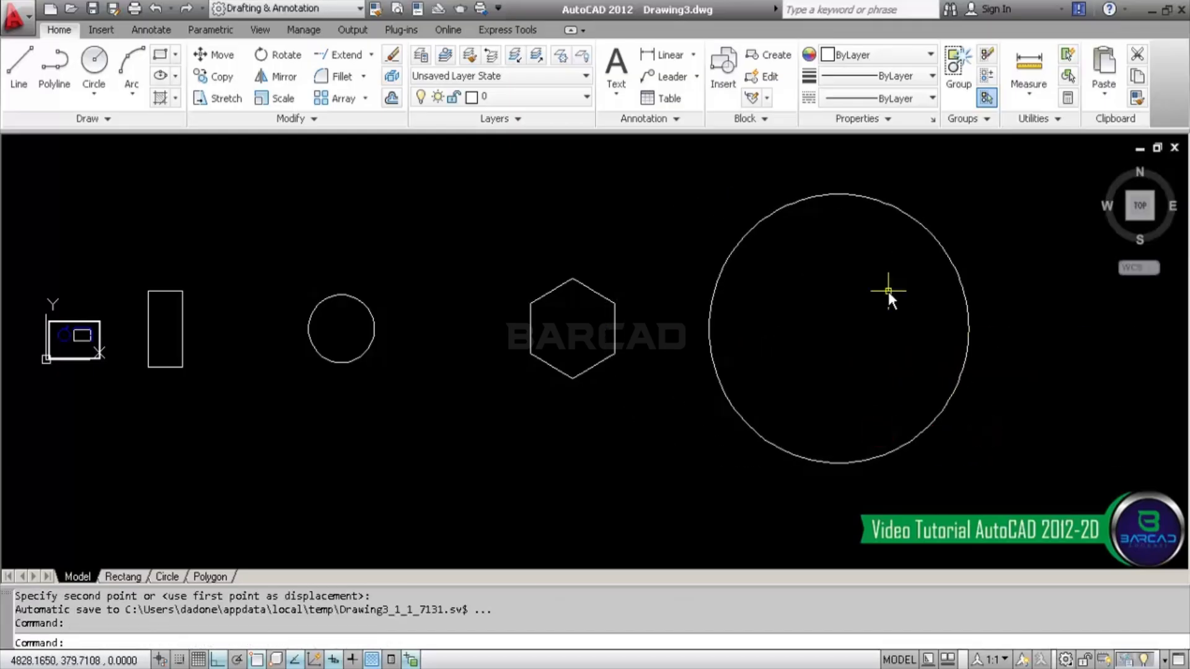
# - Open the Circle layout and hide the layout and model tabs
pyautogui.click(175, 578)
pyautogui.rightClick(175, 576)
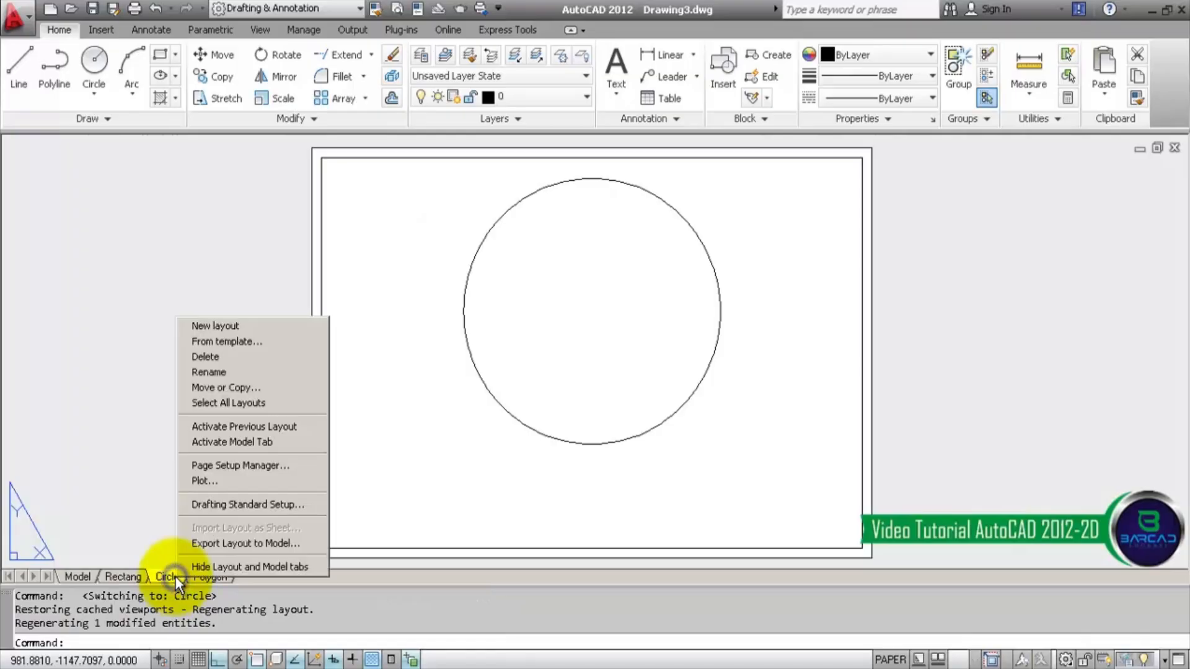
pyautogui.click(211, 572)
pyautogui.click(108, 521)
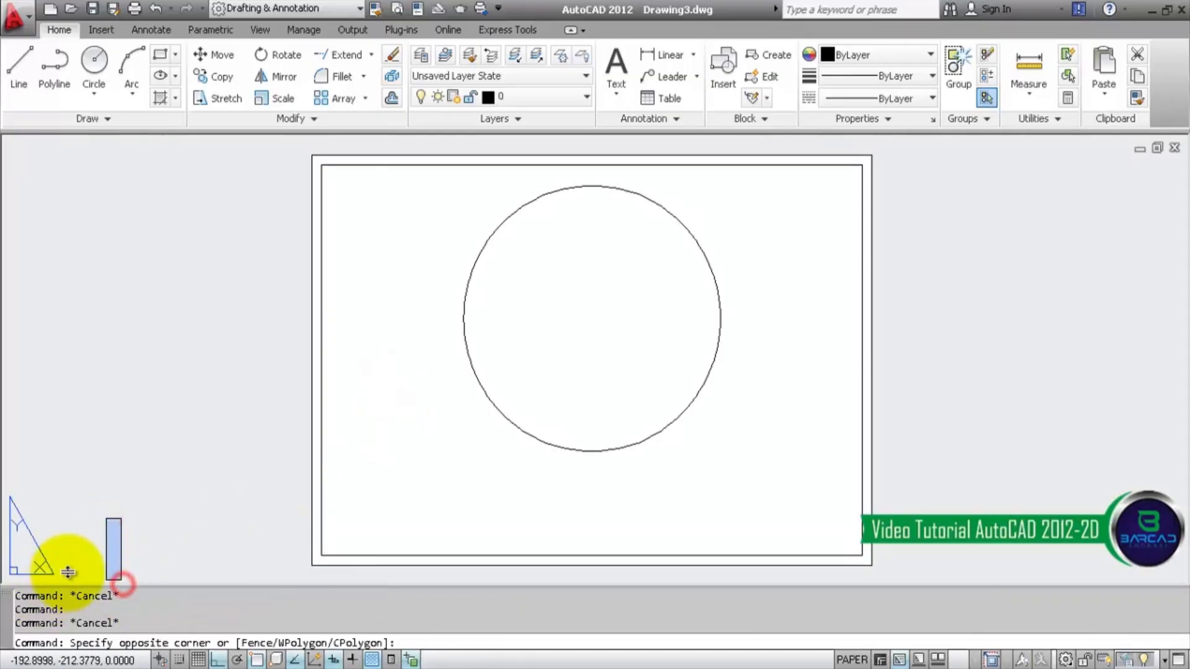
pyautogui.click(141, 494)
# - Activate the Circle layout's viewport, switch to the Model view and back, and return the layout to paper space
pyautogui.click(852, 659)
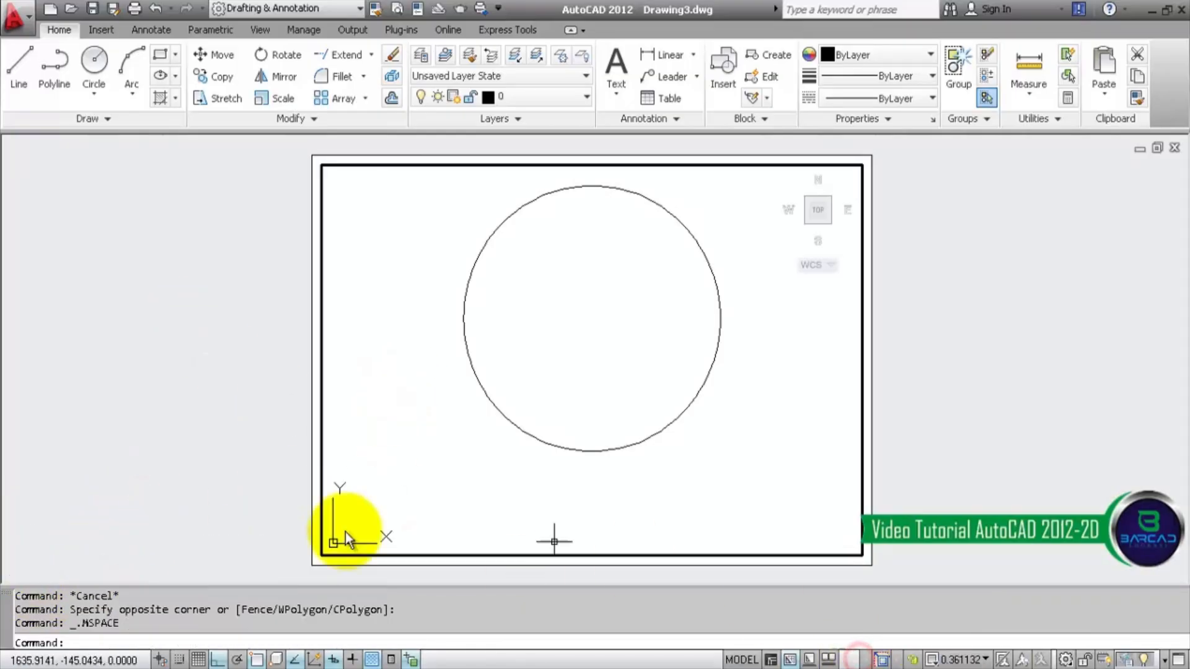
pyautogui.click(770, 659)
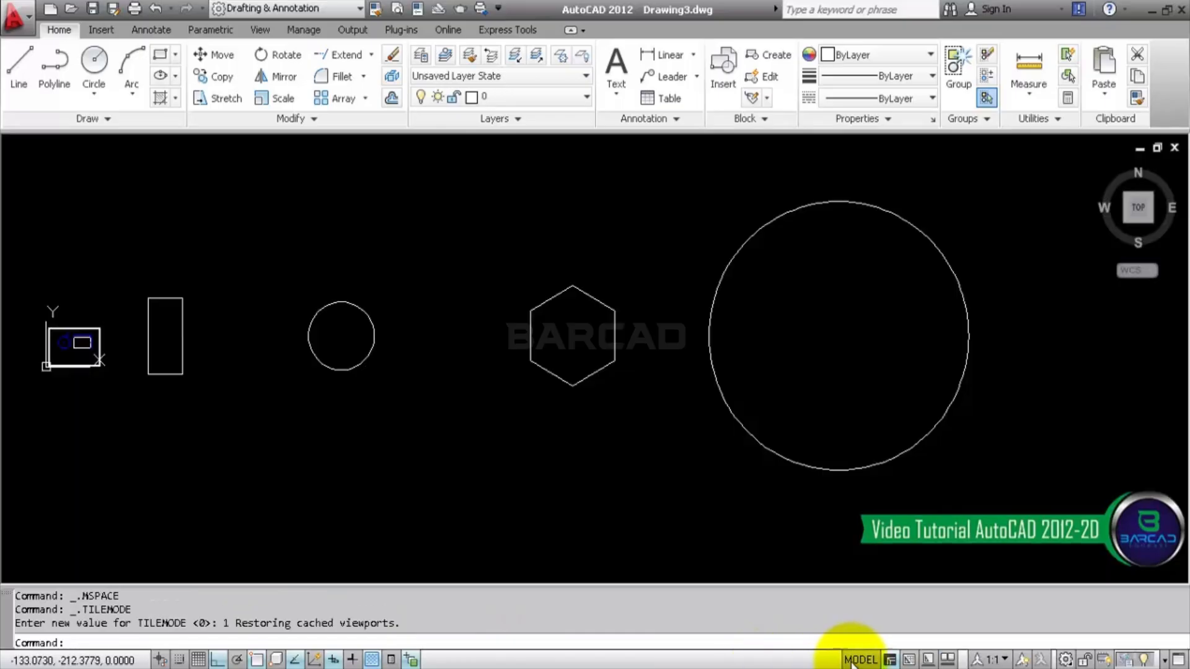
pyautogui.click(911, 661)
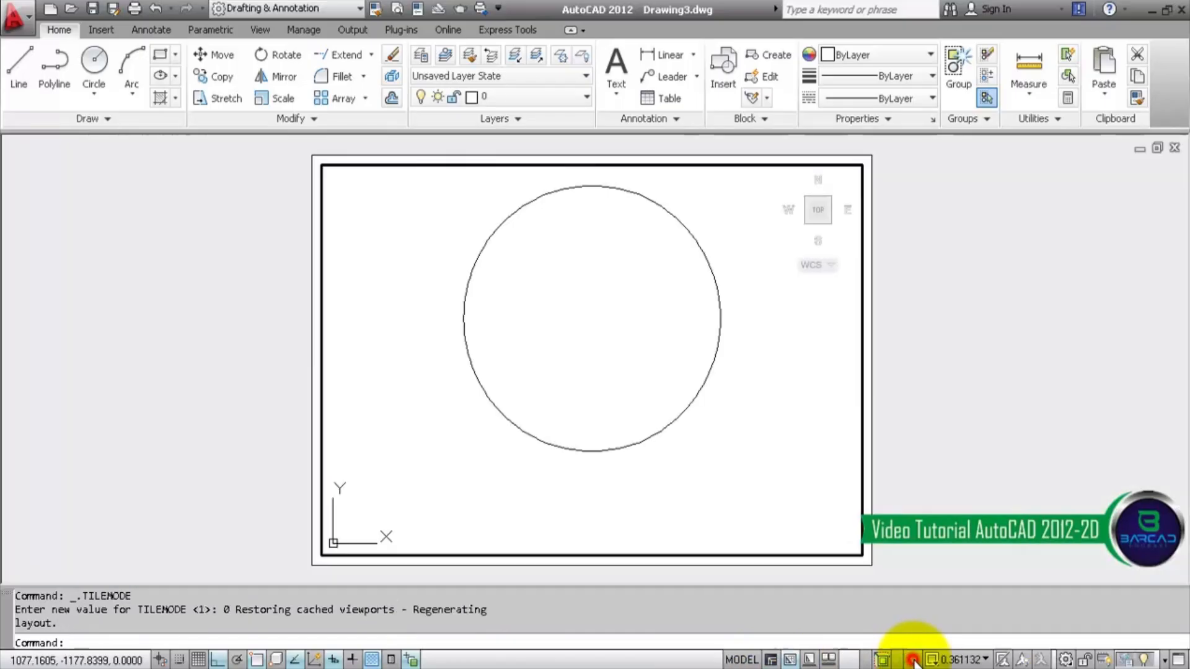
pyautogui.click(828, 661)
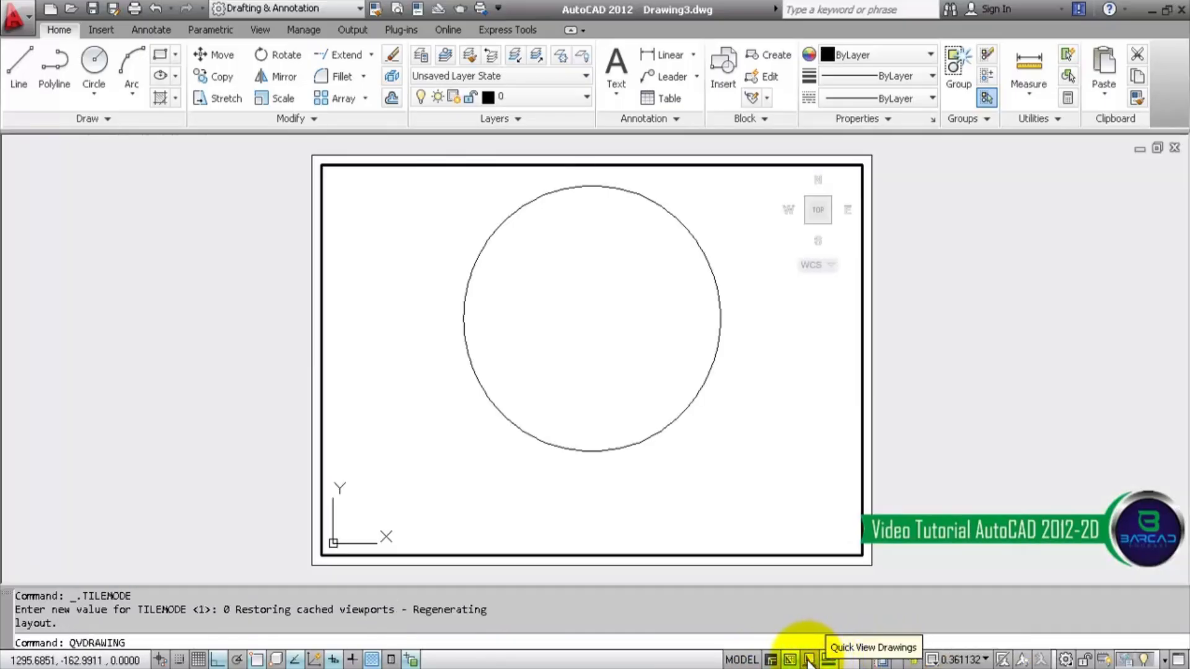
pyautogui.click(742, 660)
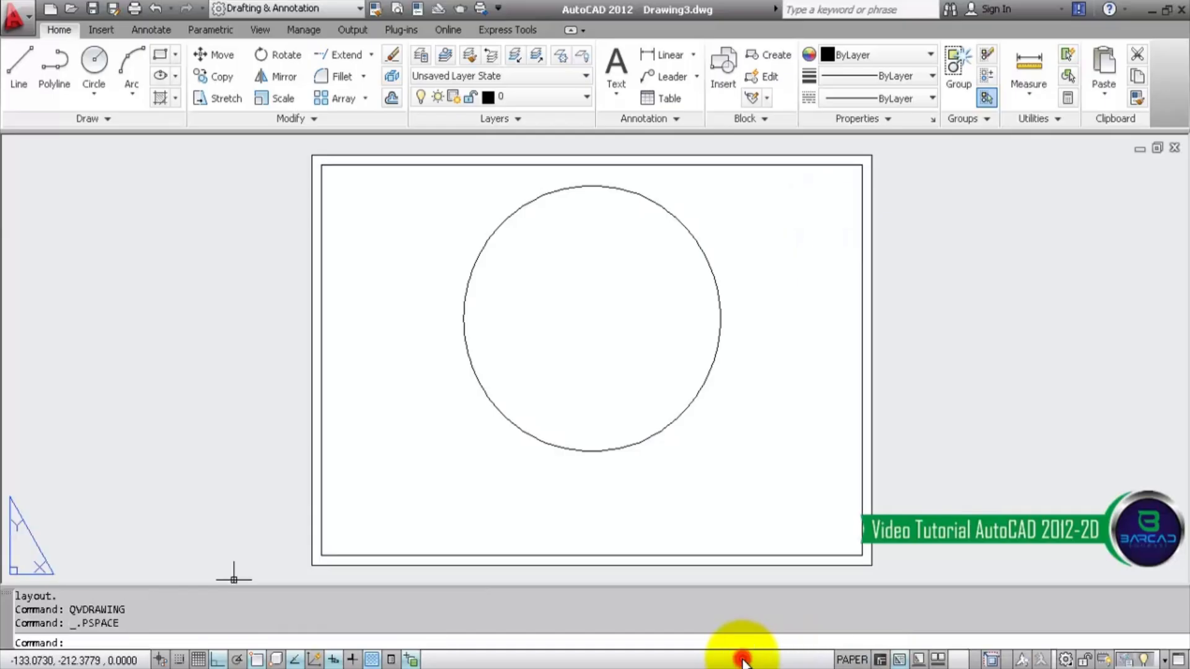
# - View the shapes in model space, return to the Circle layout and display the layout and model tabs again
pyautogui.click(852, 660)
pyautogui.scroll(-5, 527, 415)
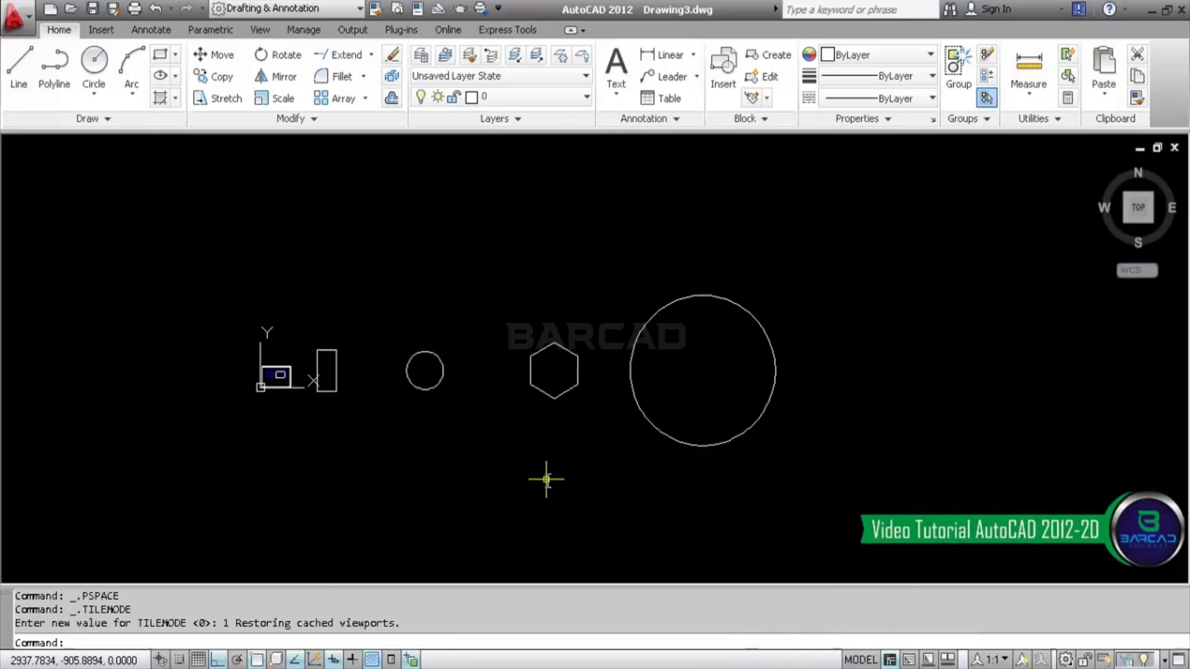
pyautogui.scroll(3, 545, 480)
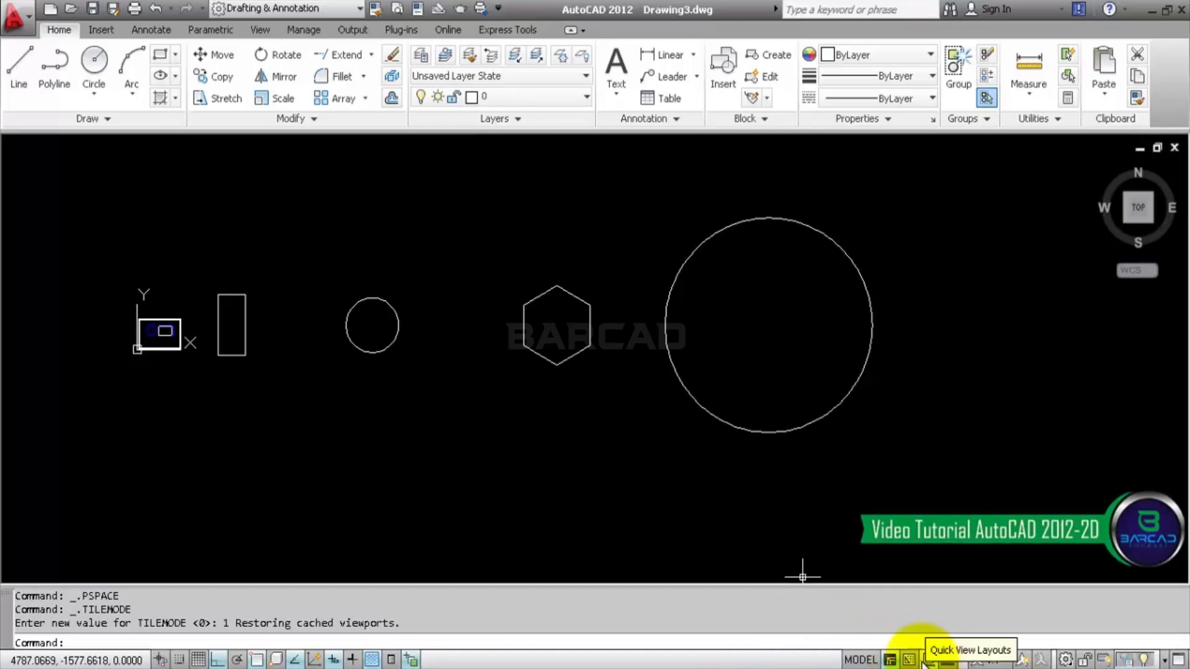
pyautogui.click(906, 660)
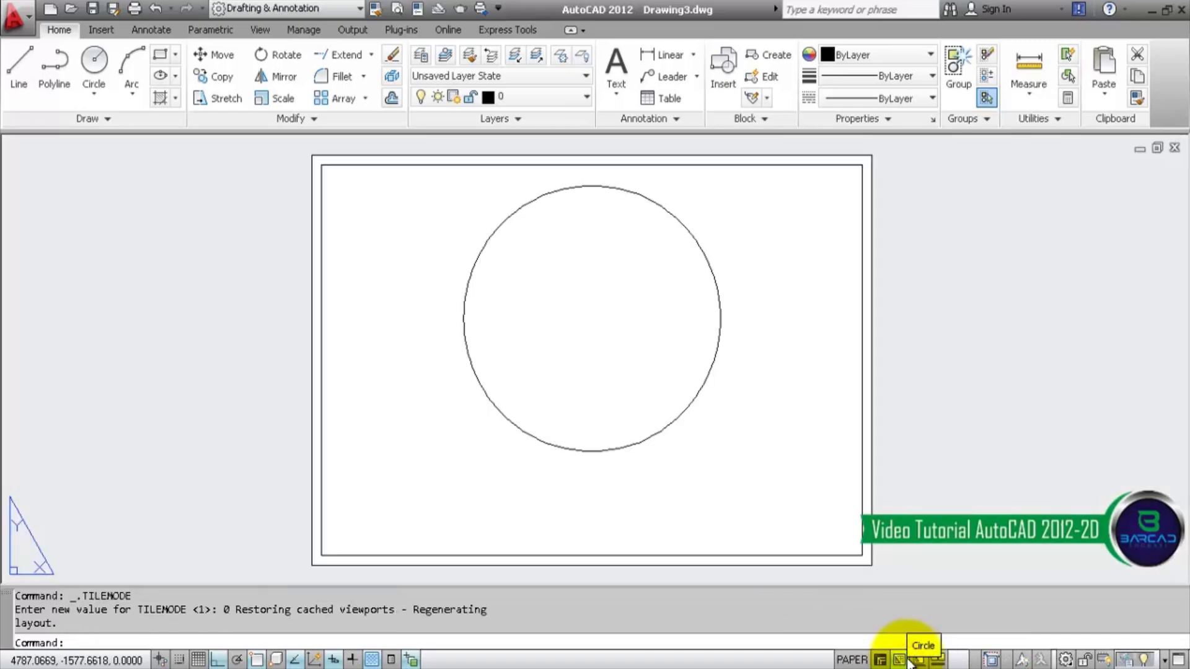
pyautogui.click(899, 660)
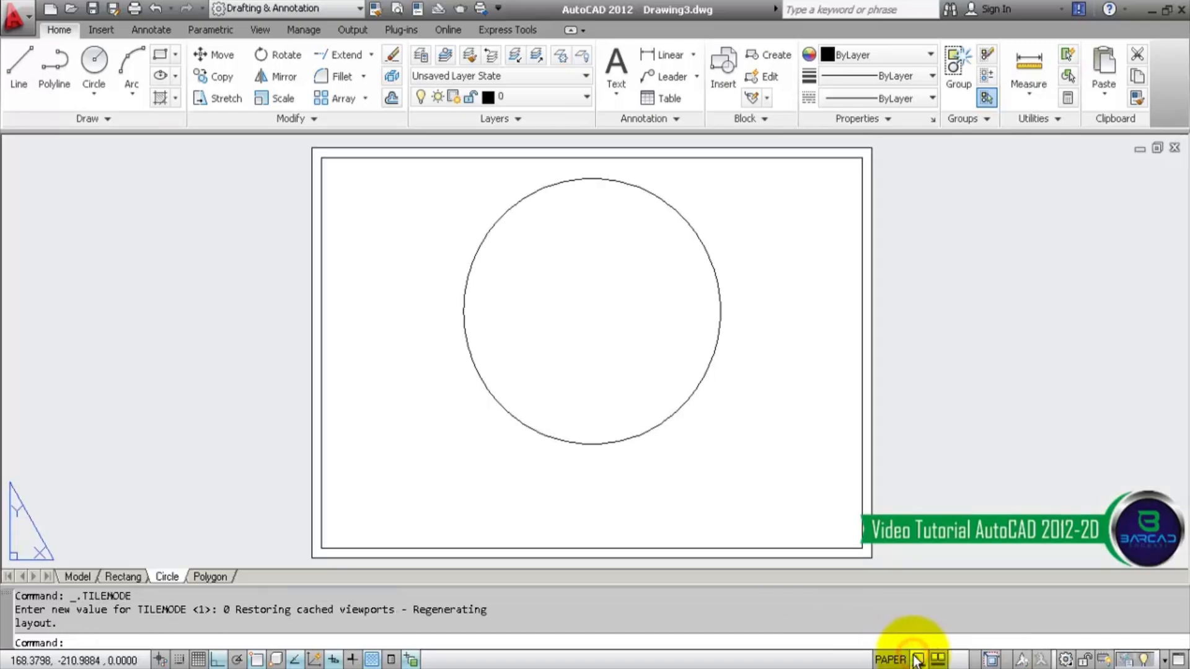
# - Create a copy of the Circle layout at the end of the layout list and open the copy
pyautogui.rightClick(172, 577)
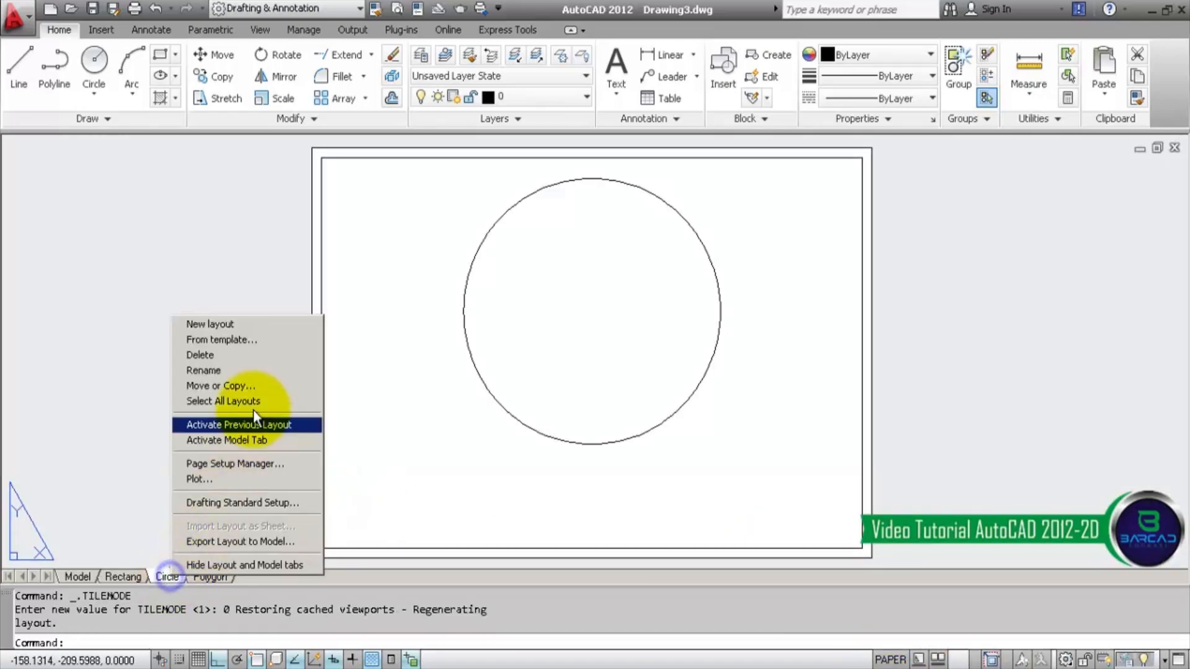
pyautogui.click(264, 385)
pyautogui.click(486, 367)
pyautogui.click(489, 419)
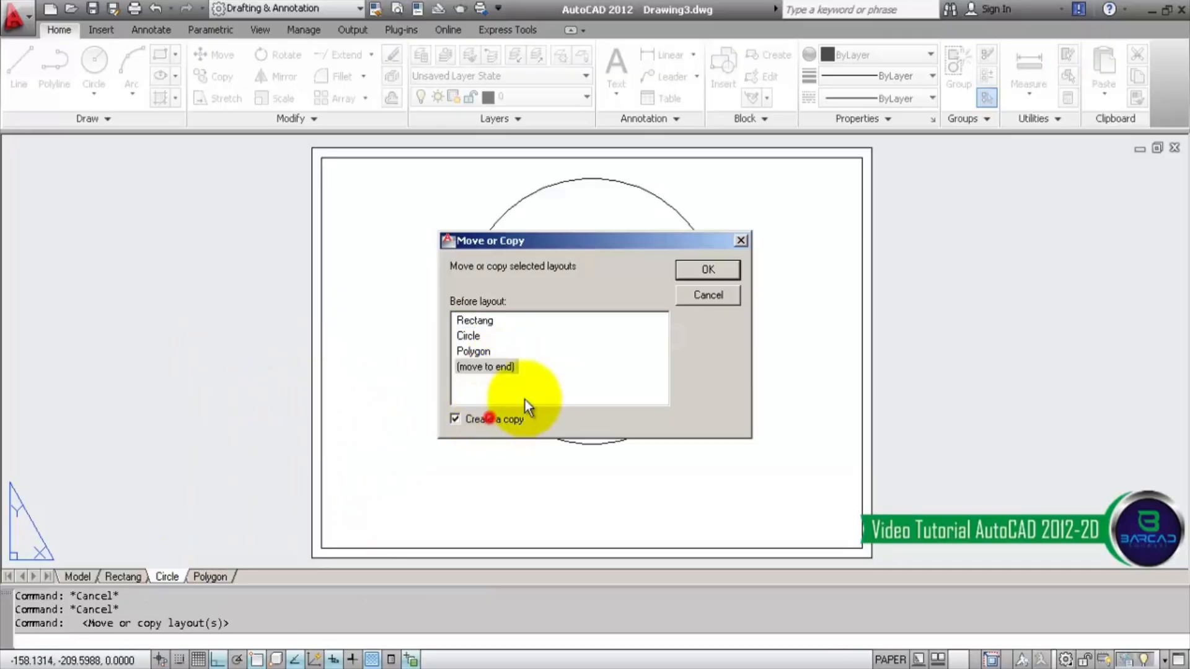
pyautogui.click(707, 269)
pyautogui.click(265, 577)
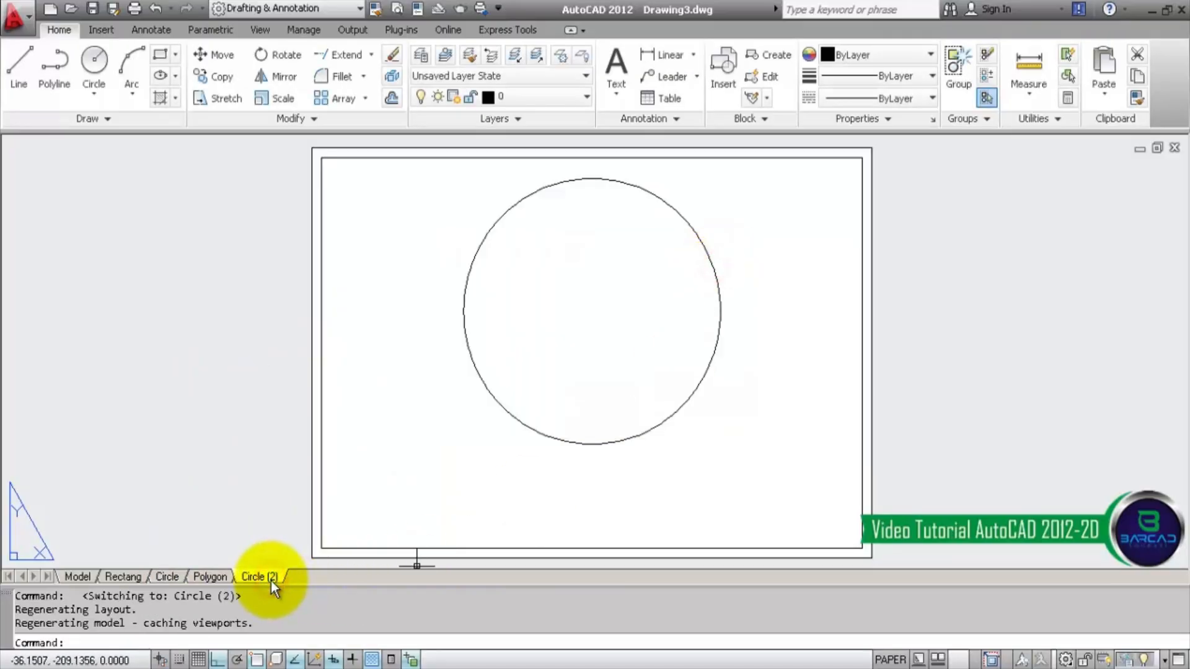
# - Activate the copied layout's viewport and frame the large circle beside the hexagon in it
pyautogui.doubleClick(559, 381)
pyautogui.scroll(-3, 559, 382)
pyautogui.moveTo(727, 371)
pyautogui.mouseDown(button='middle')
pyautogui.moveTo(563, 358)
pyautogui.moveTo(610, 337)
pyautogui.moveTo(582, 331)
pyautogui.mouseUp(button='middle')
pyautogui.scroll(6, 570, 359)
pyautogui.scroll(3, 613, 299)
pyautogui.scroll(-4, 613, 299)
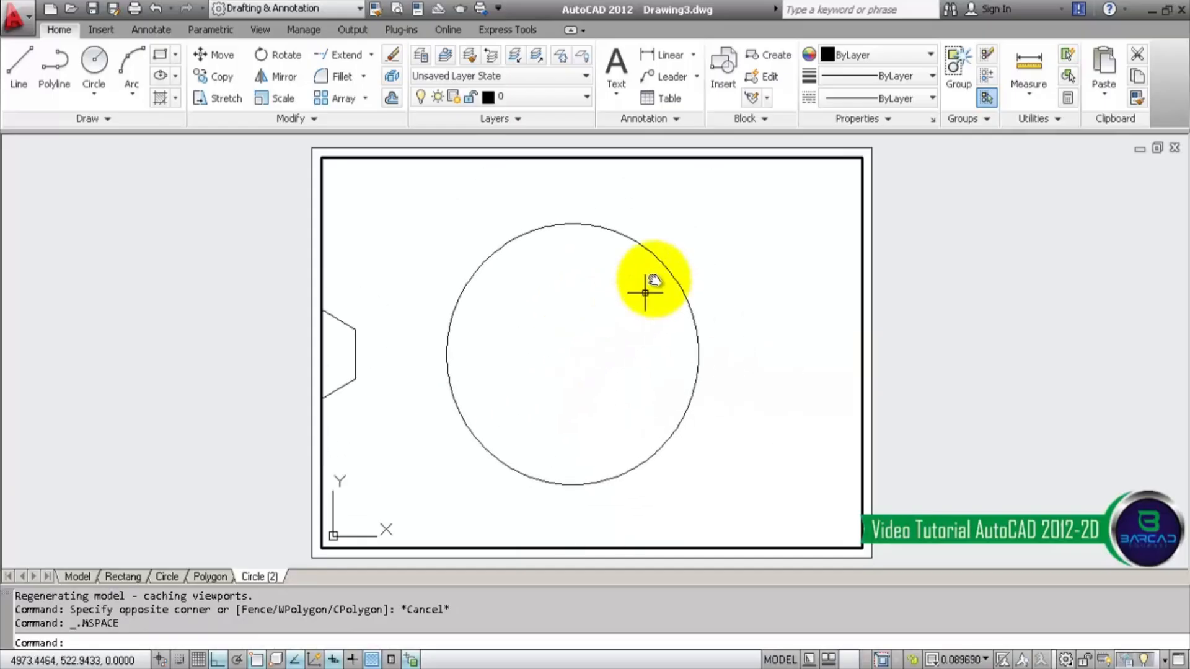
# - Move the large circle horizontally farther away from the hexagon
pyautogui.click(697, 253)
pyautogui.click(645, 298)
pyautogui.write('m')
pyautogui.press('Return')
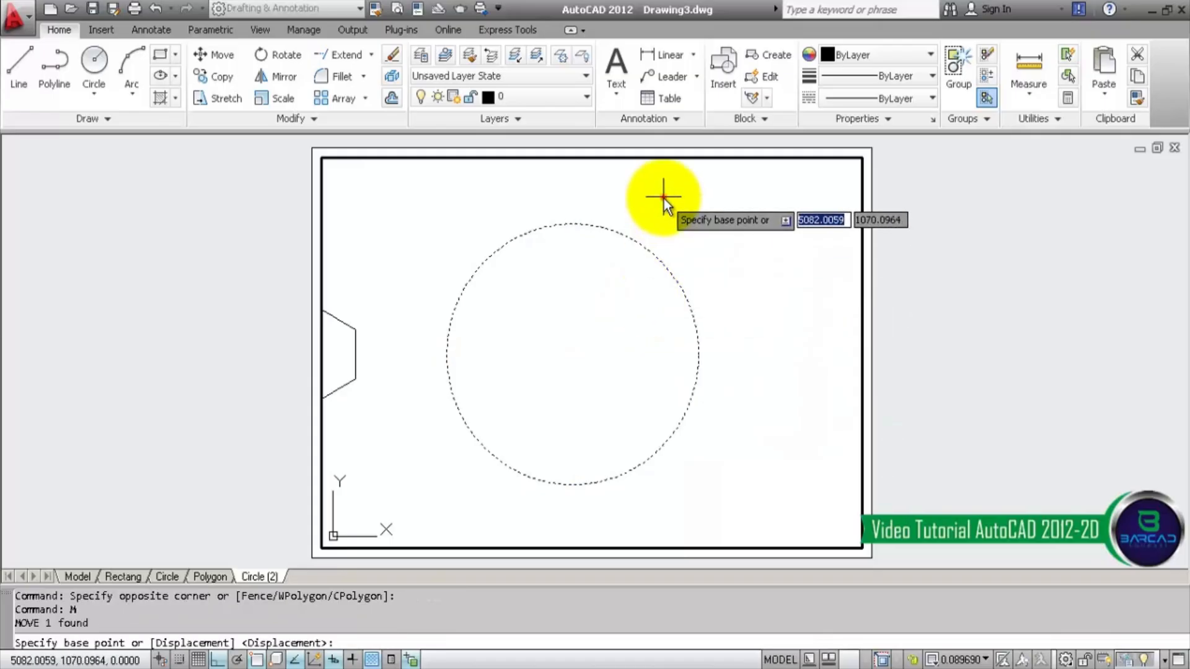
pyautogui.click(665, 194)
pyautogui.click(806, 195)
# - Reframe the viewport so only the large circle shows, and return the layout to paper space
pyautogui.moveTo(725, 285)
pyautogui.mouseDown(button='middle')
pyautogui.moveTo(616, 292)
pyautogui.moveTo(622, 276)
pyautogui.mouseUp(button='middle')
pyautogui.scroll(2, 616, 297)
pyautogui.scroll(-2, 614, 299)
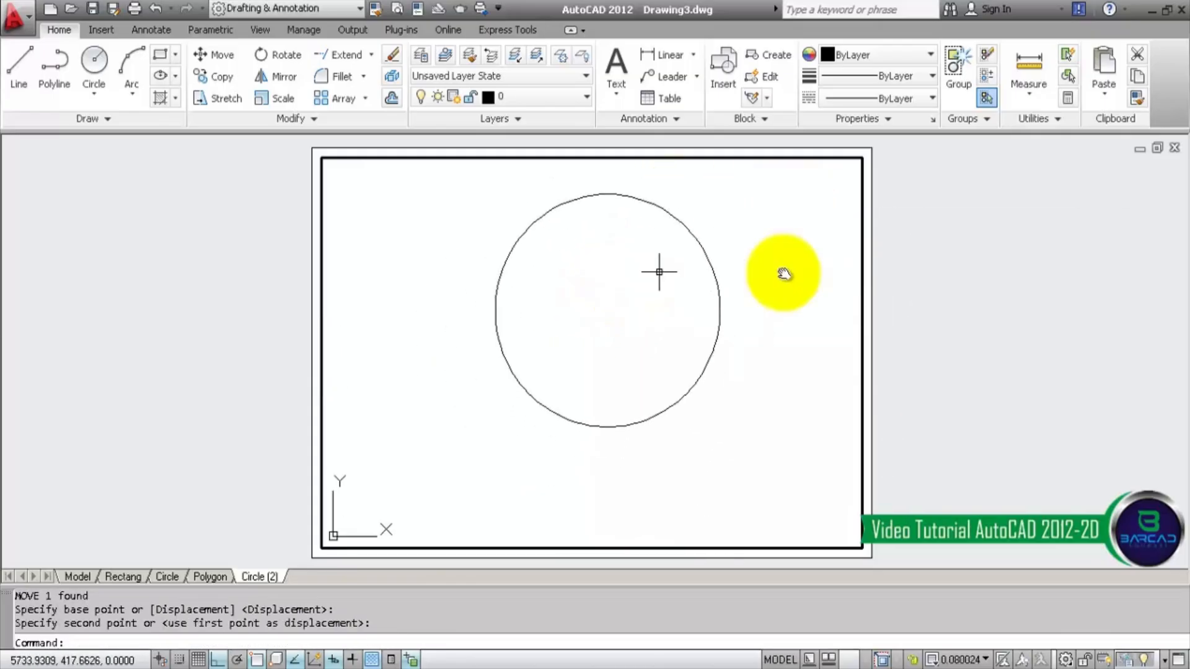
pyautogui.doubleClick(965, 265)
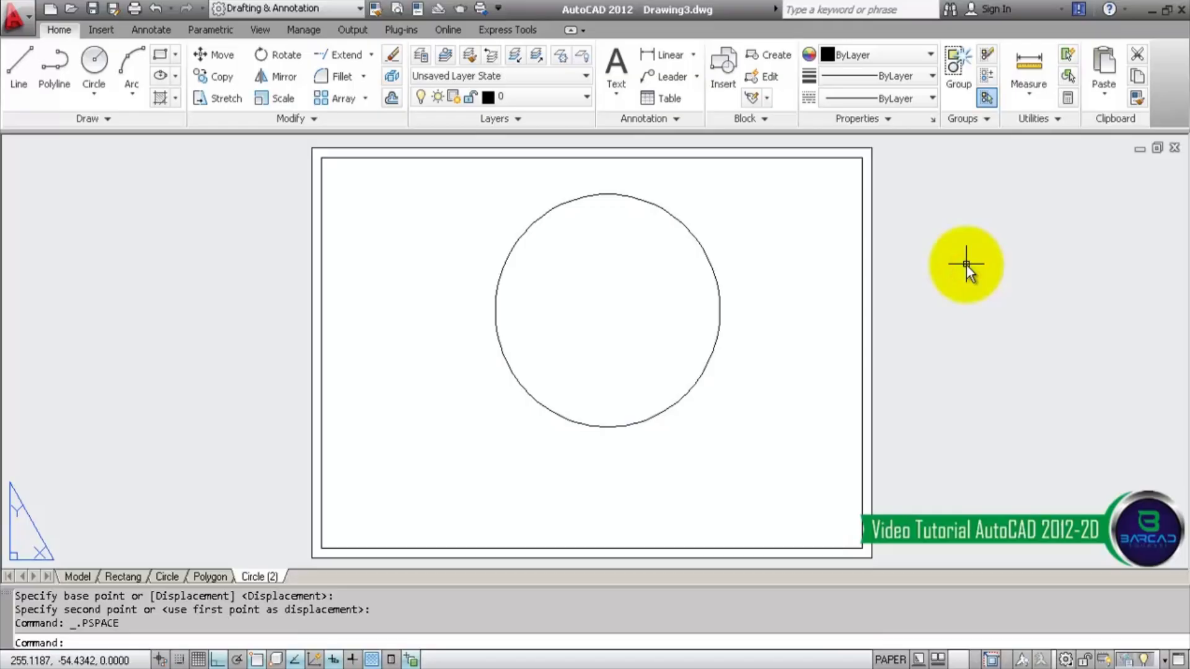
# - Review the shapes in model space, preview and reopen the copied circle layout, and undo the last view and layout changes
pyautogui.click(75, 575)
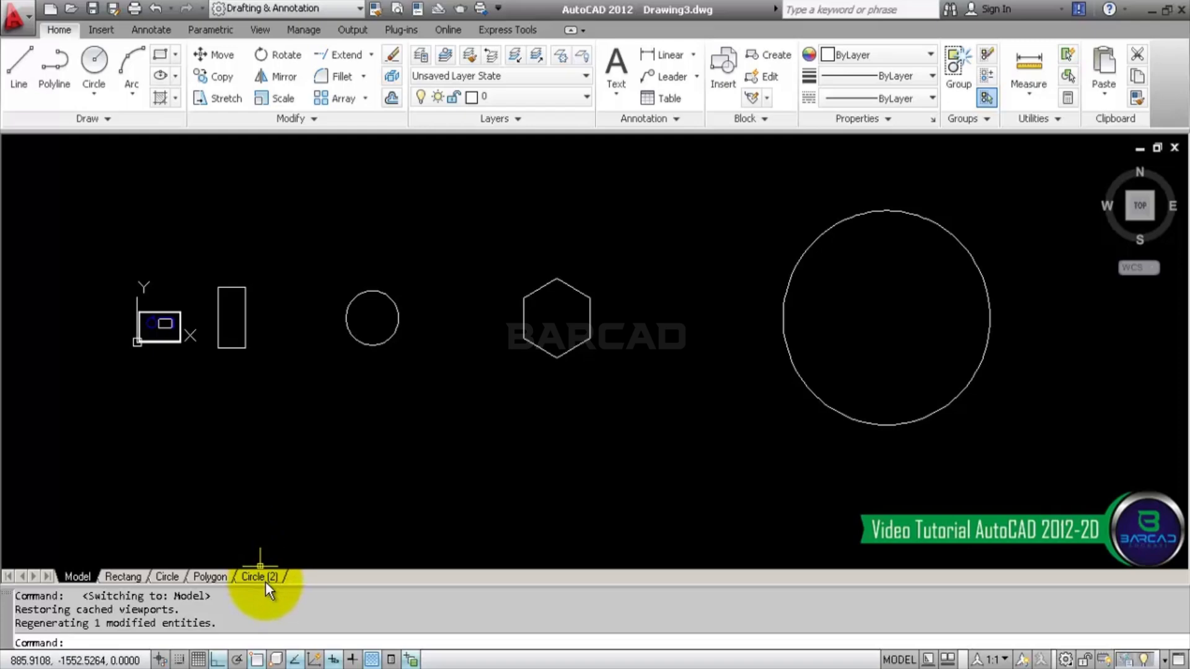
pyautogui.moveTo(266, 577)
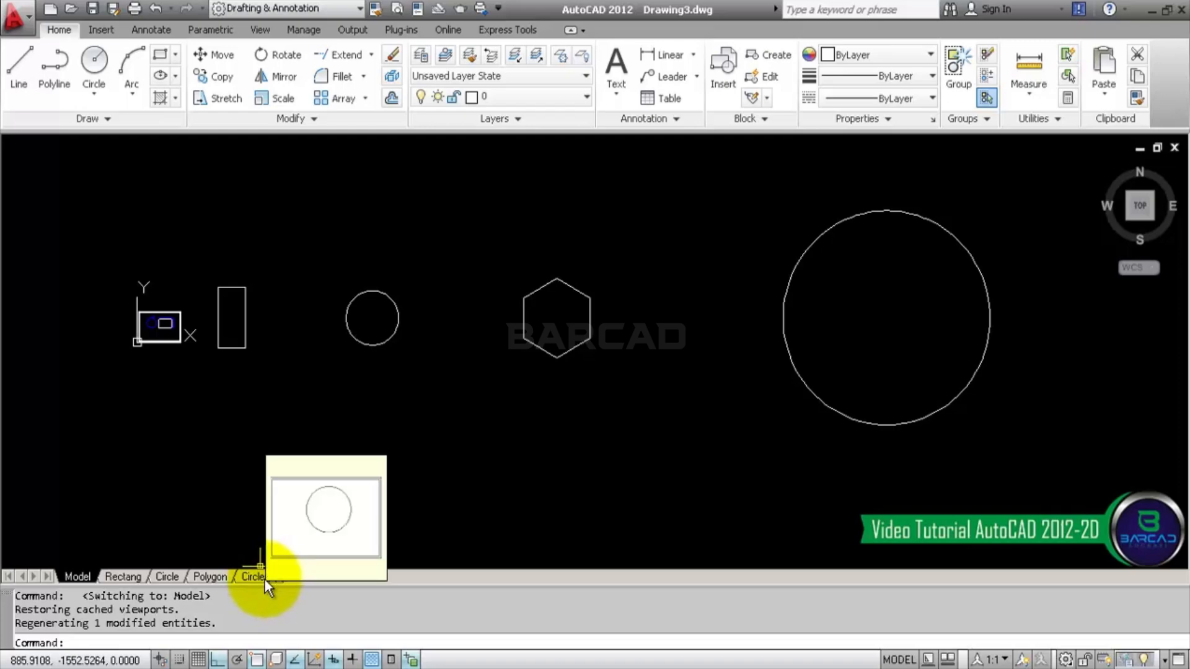
pyautogui.click(263, 578)
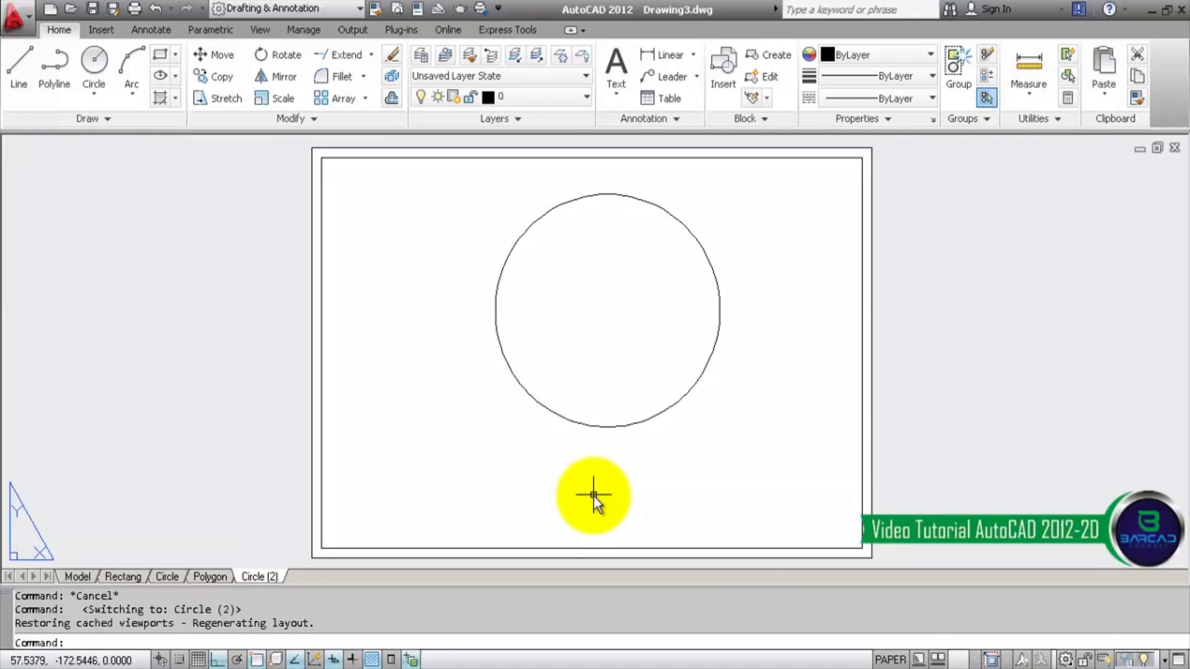
pyautogui.hotkey('ctrl', 'z')
pyautogui.hotkey('ctrl', 'z')
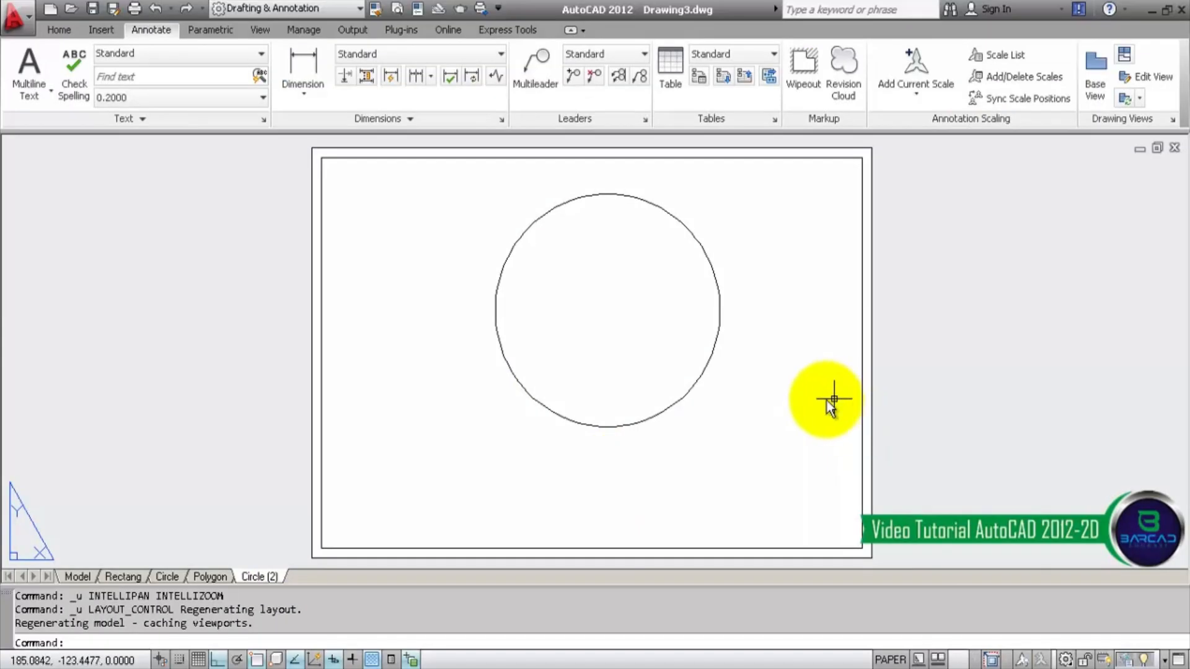
# - In model space, set the Standard dimension style's measurement scale factor for linear dimensions to 10
pyautogui.click(79, 576)
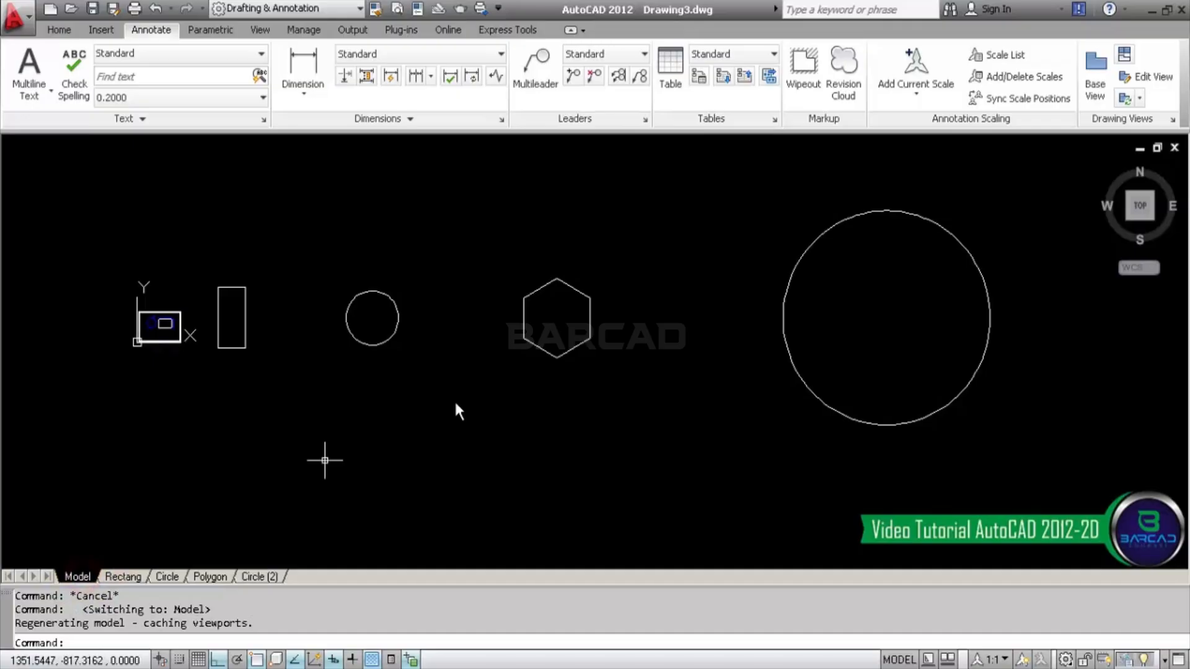
pyautogui.scroll(8, 127, 316)
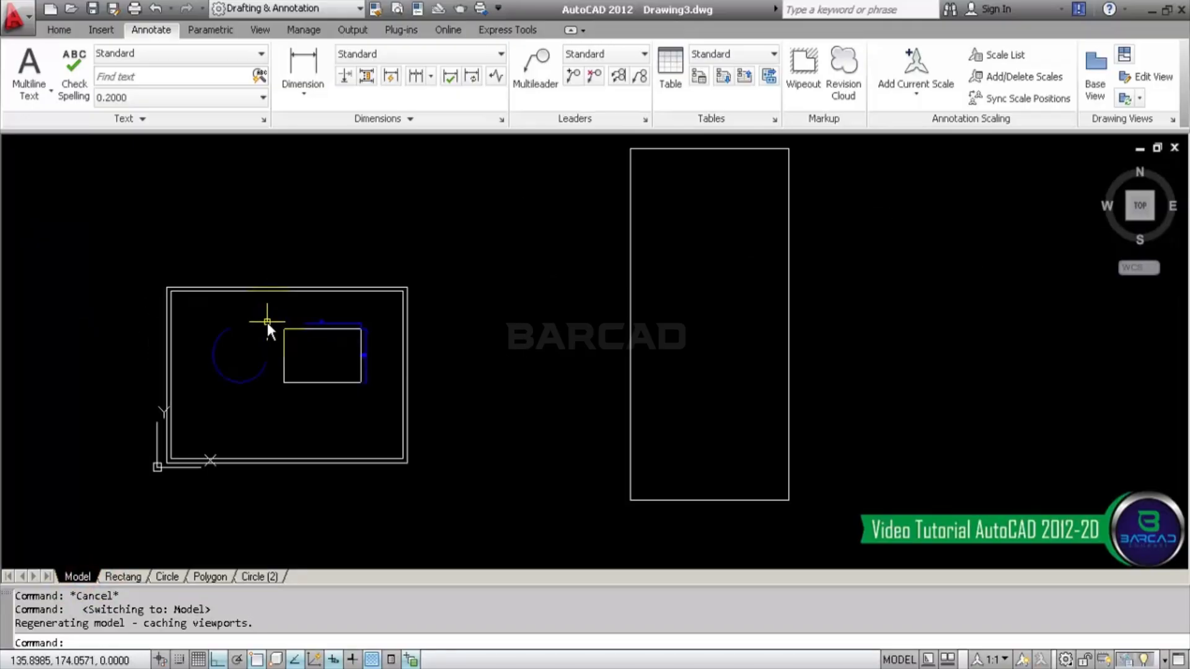
pyautogui.scroll(2, 210, 411)
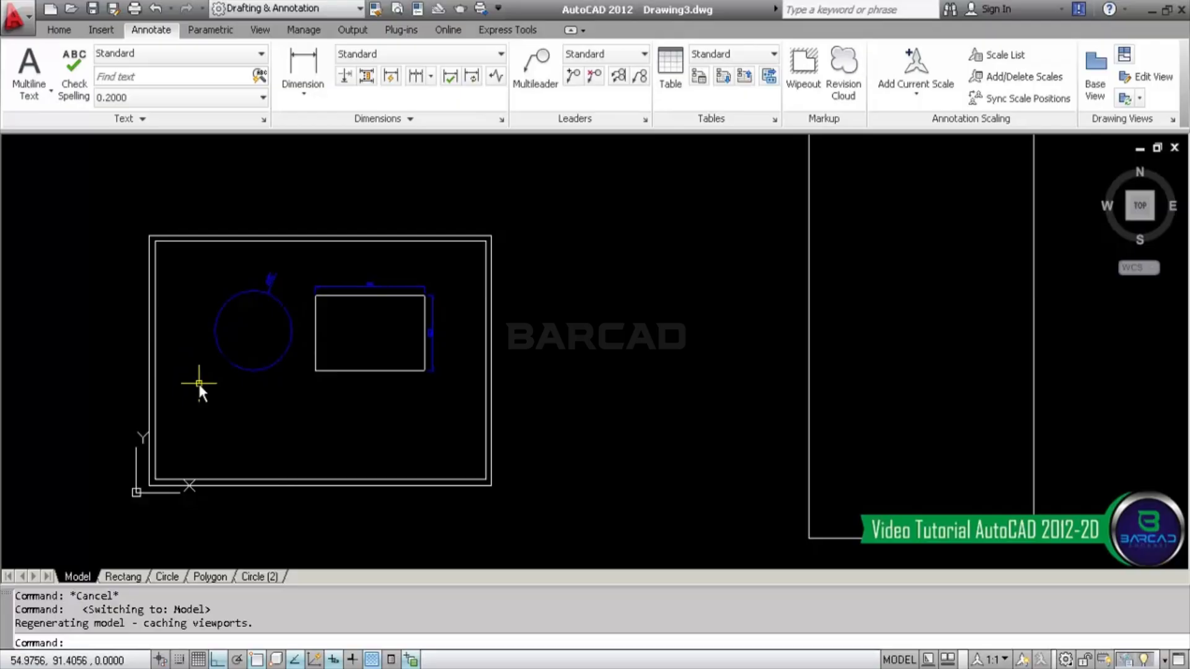
pyautogui.scroll(2, 191, 396)
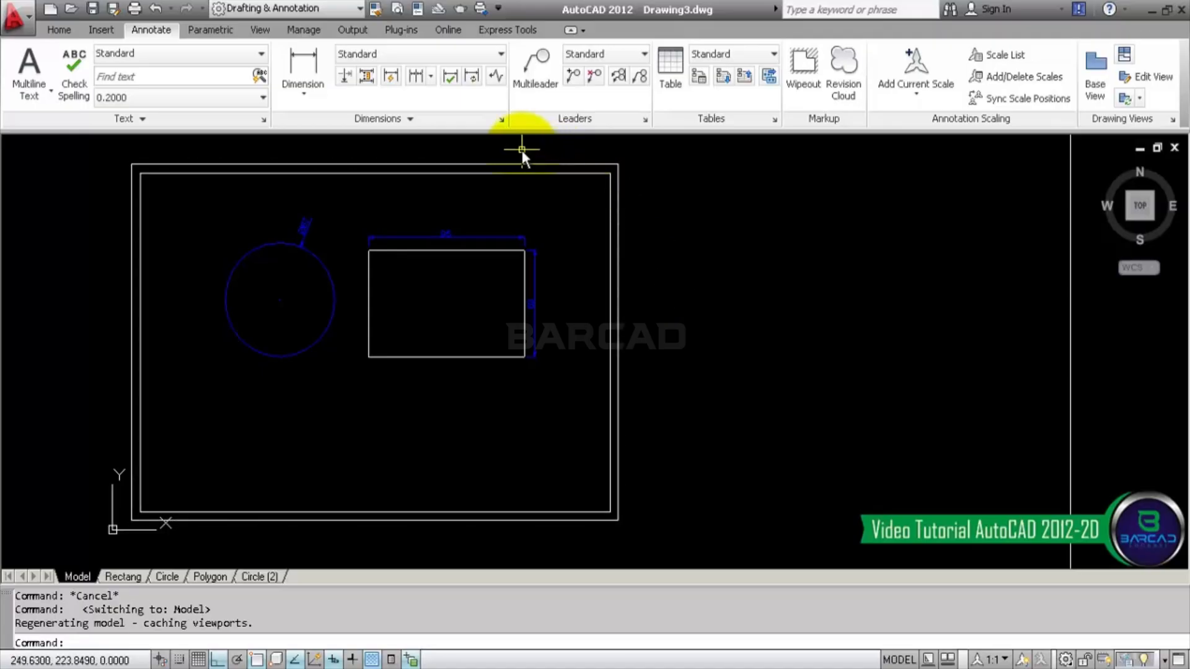
pyautogui.click(501, 120)
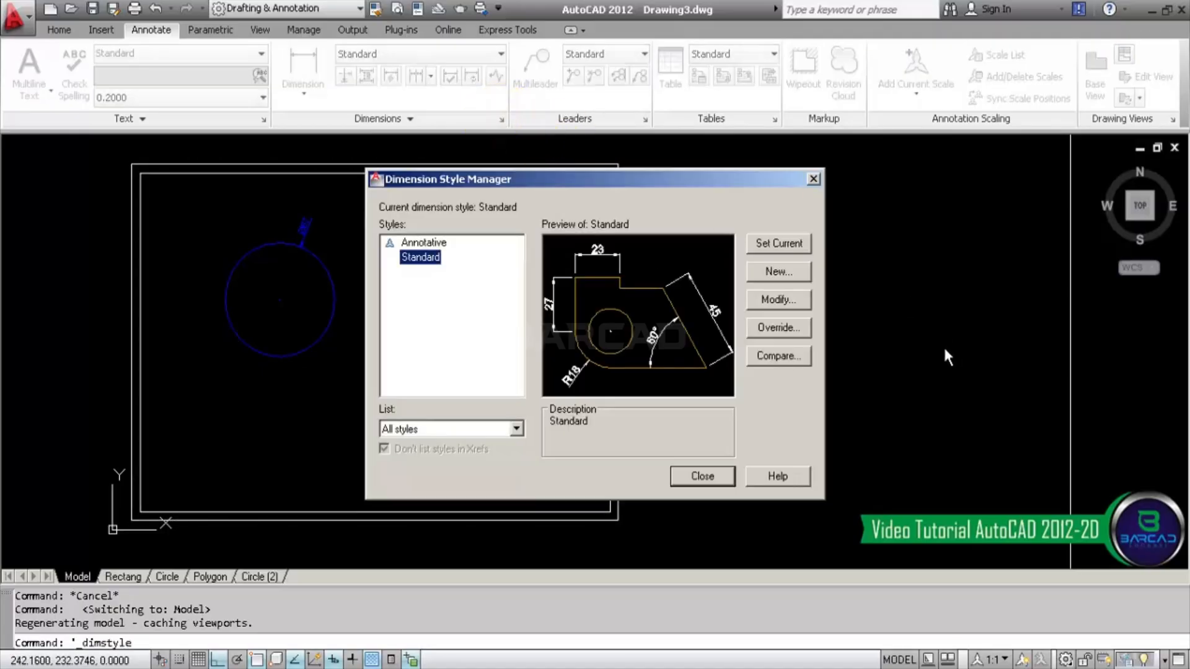
pyautogui.click(792, 305)
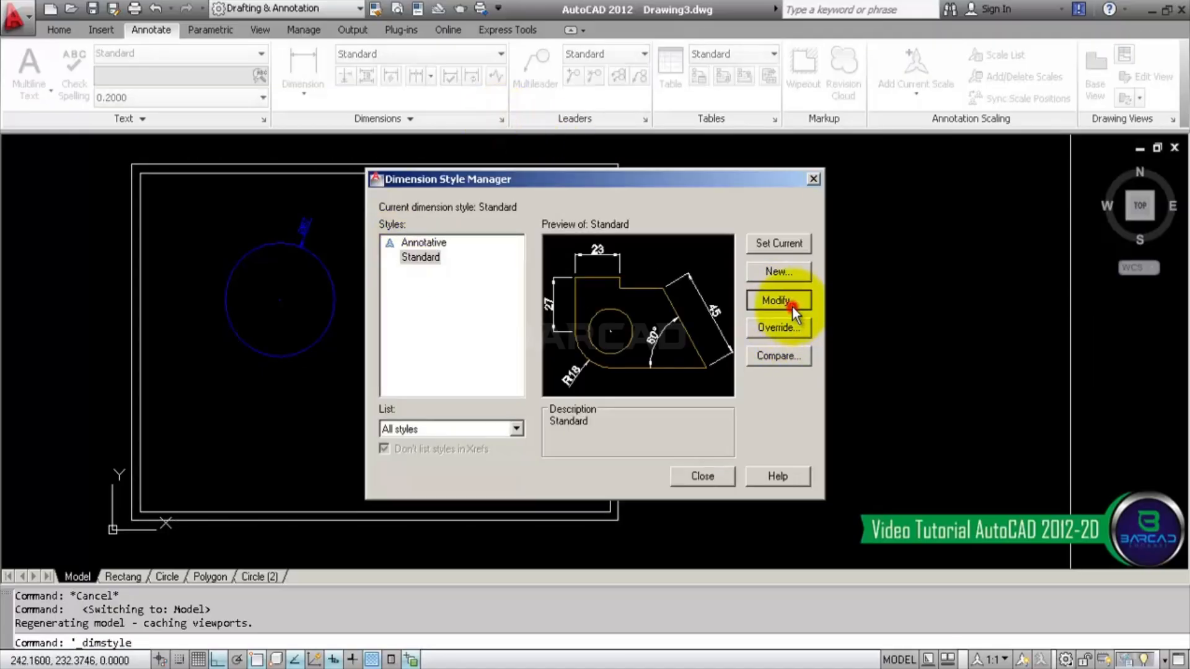
pyautogui.click(893, 68)
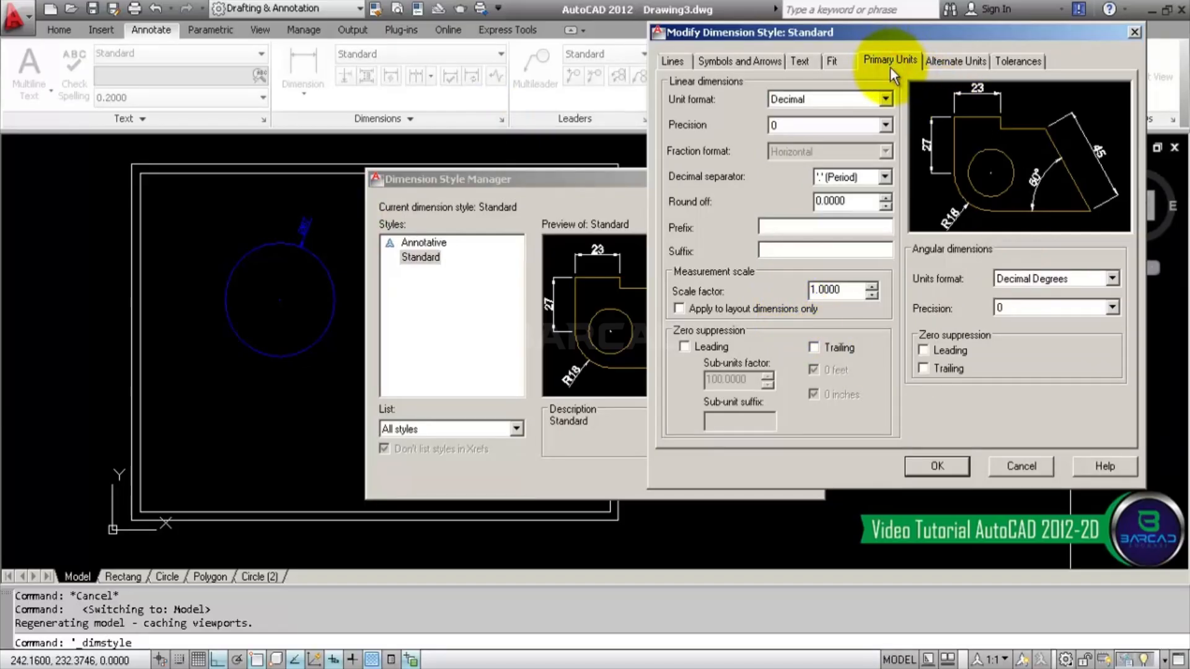
pyautogui.click(855, 289)
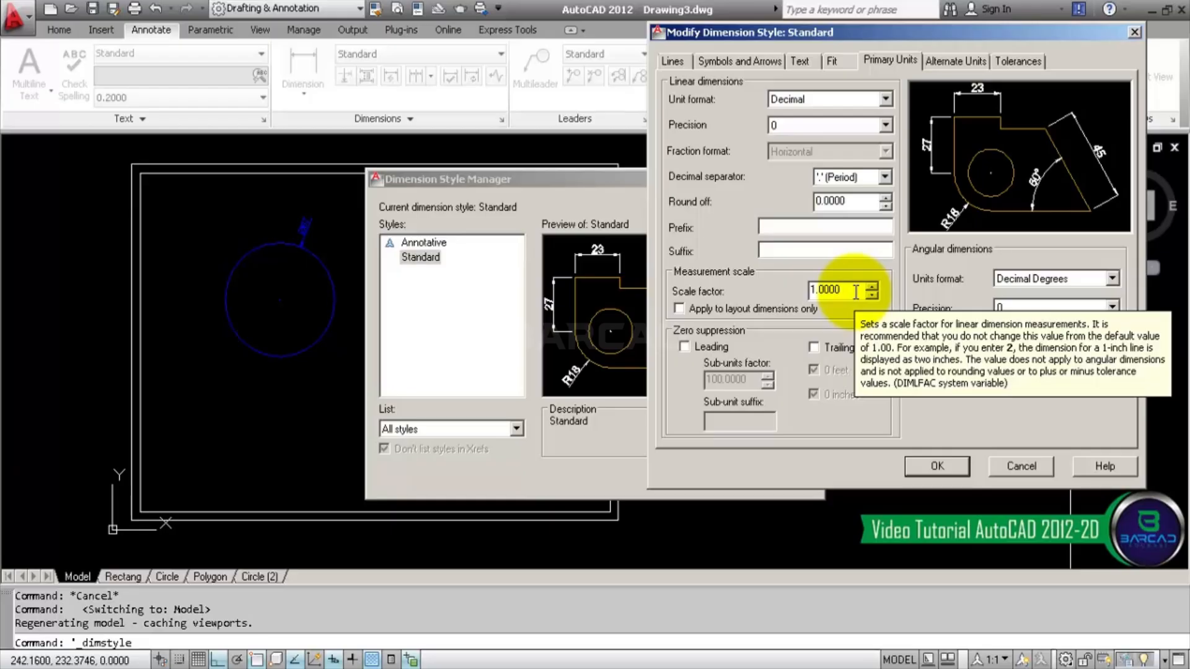
pyautogui.doubleClick(855, 292)
pyautogui.write('1')
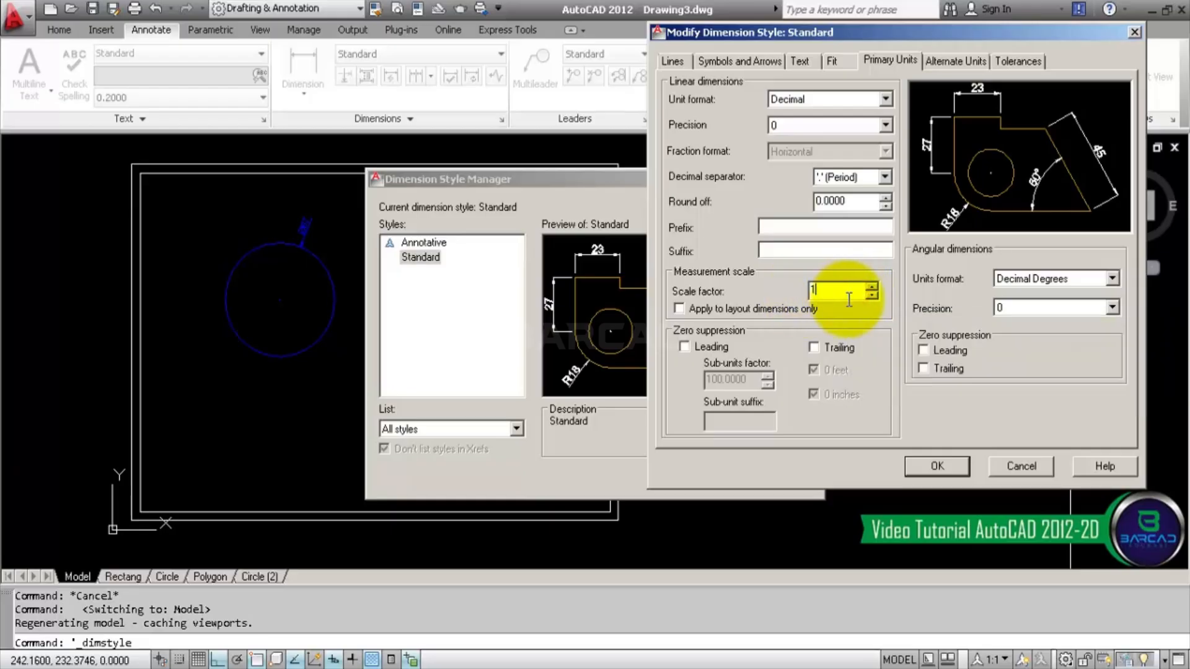
pyautogui.write('0')
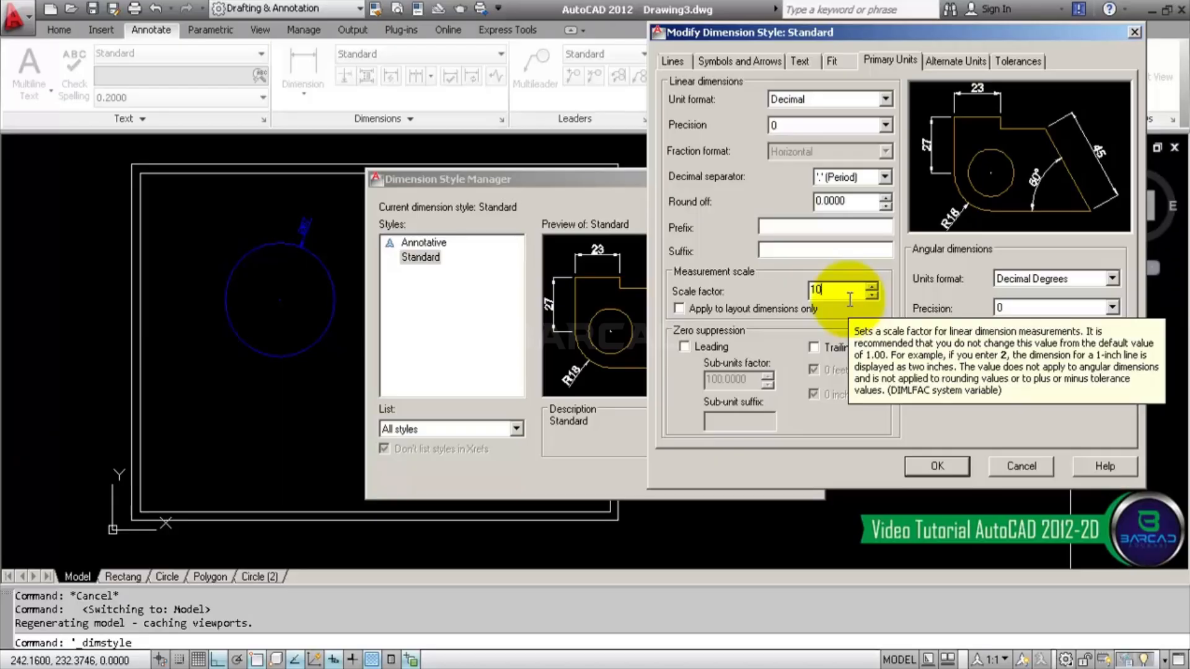
pyautogui.click(932, 466)
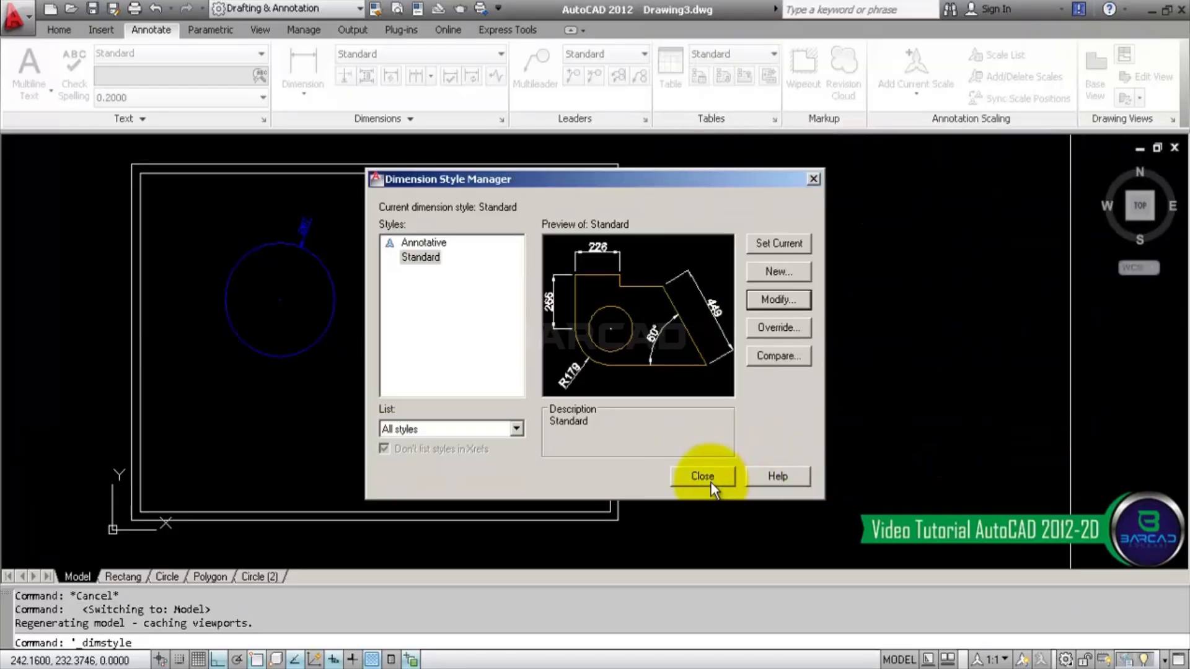
pyautogui.click(711, 482)
# - Copy the double sheet border around the dimensioned circle and rectangle straight to the left of the original
pyautogui.scroll(-4, 764, 330)
pyautogui.scroll(3, 563, 377)
pyautogui.click(515, 348)
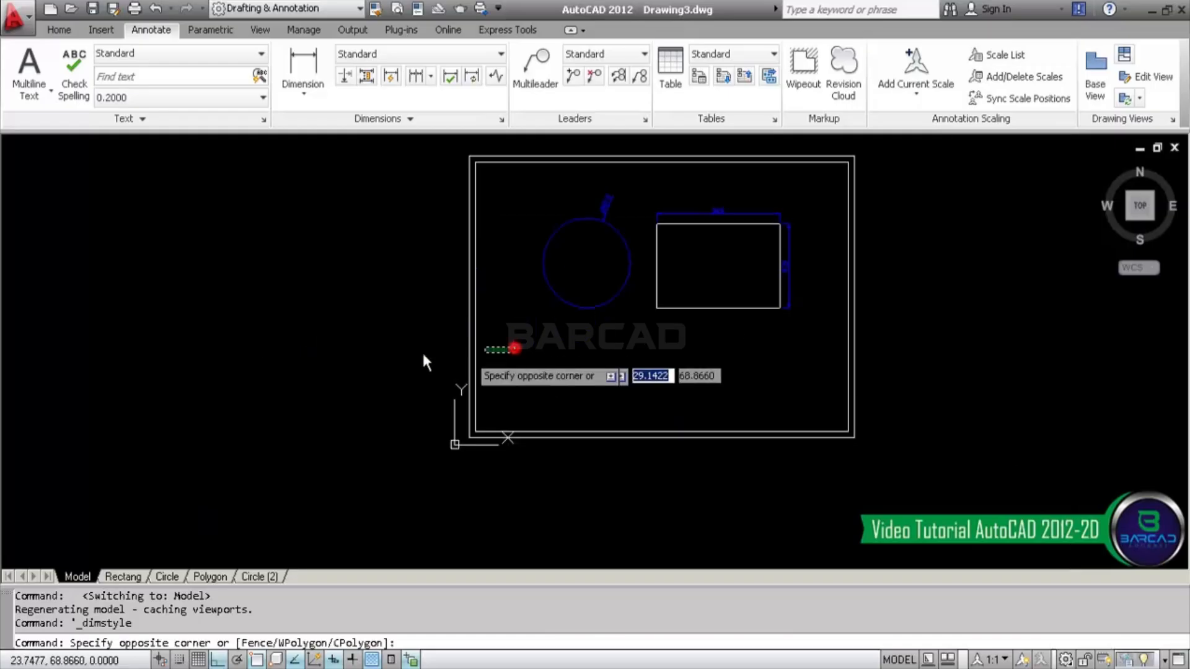
pyautogui.click(423, 363)
pyautogui.click(59, 30)
pyautogui.click(204, 76)
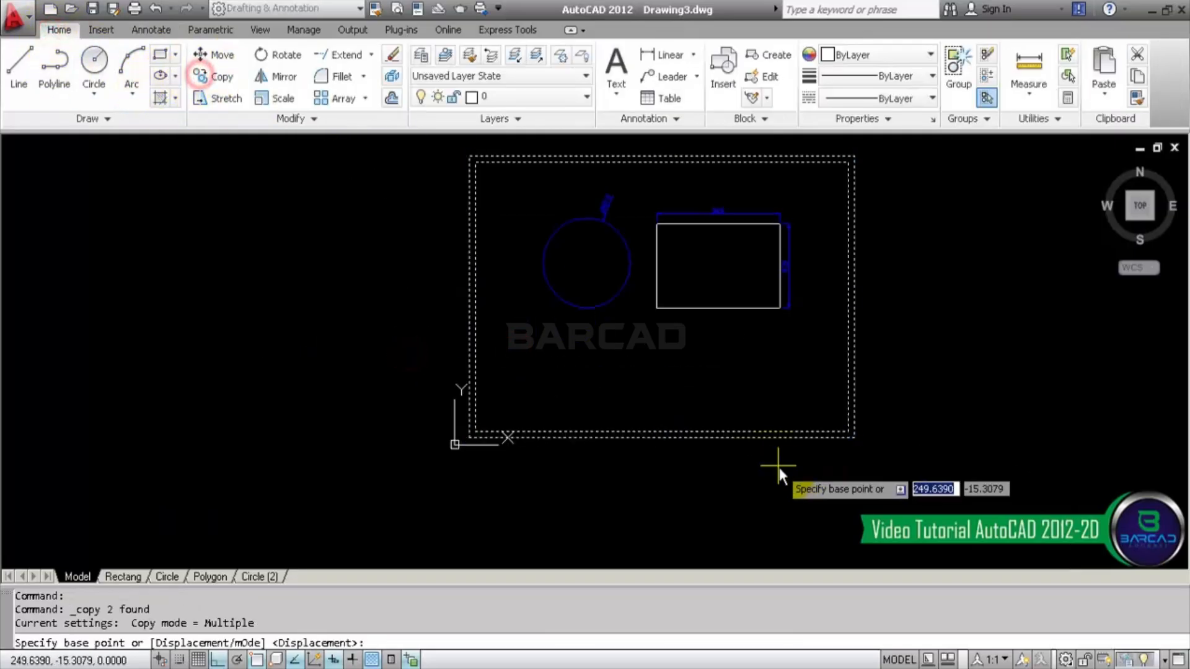
pyautogui.click(777, 464)
pyautogui.click(347, 468)
pyautogui.press('Escape')
# - Draw a 100 by 50 rectangle in the upper-left part of the copied sheet border
pyautogui.moveTo(515, 370); pyautogui.dragTo(644, 376, button='middle')
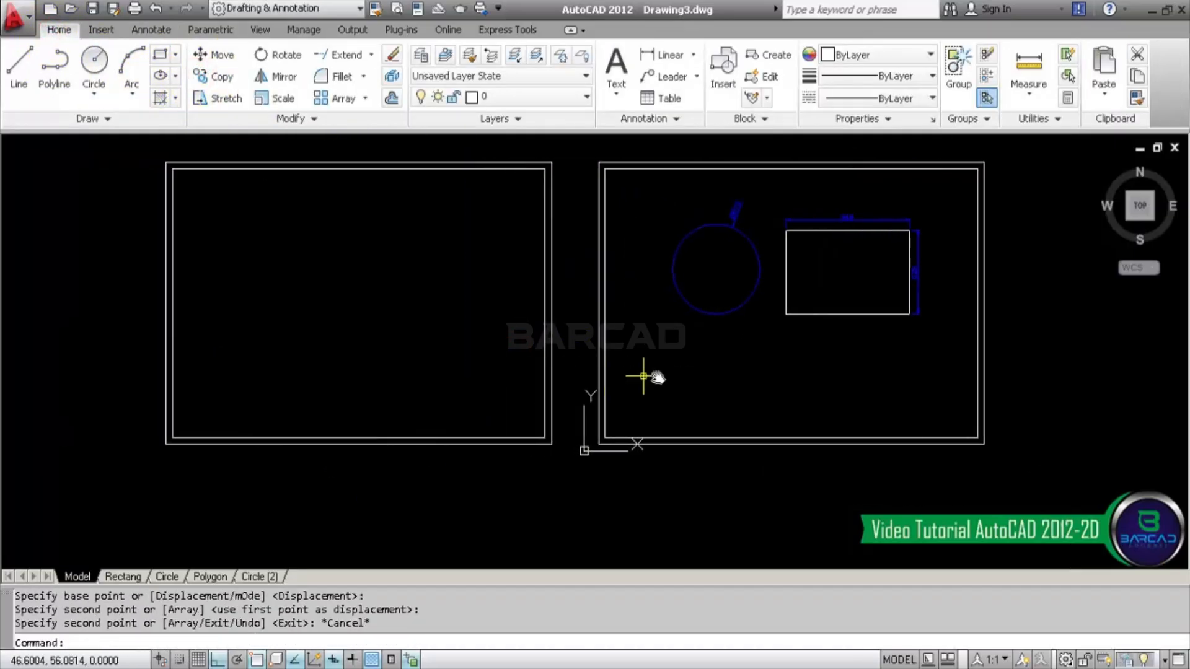
pyautogui.moveTo(382, 274); pyautogui.dragTo(518, 324, button='middle')
pyautogui.scroll(2, 464, 337)
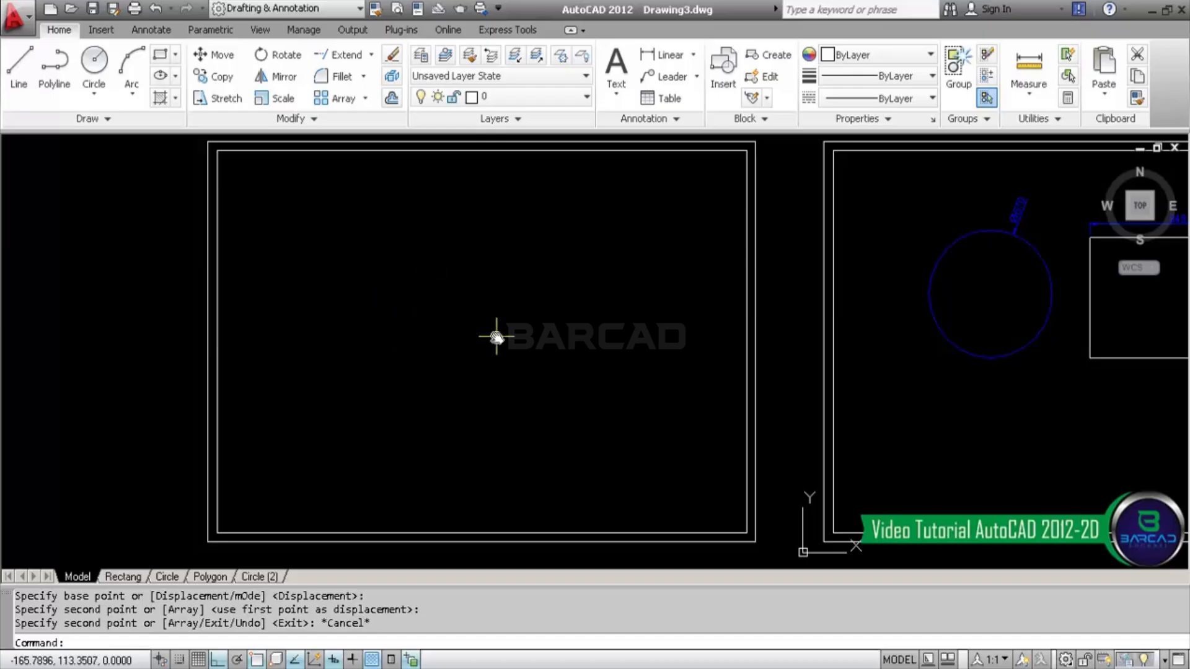
pyautogui.click(164, 60)
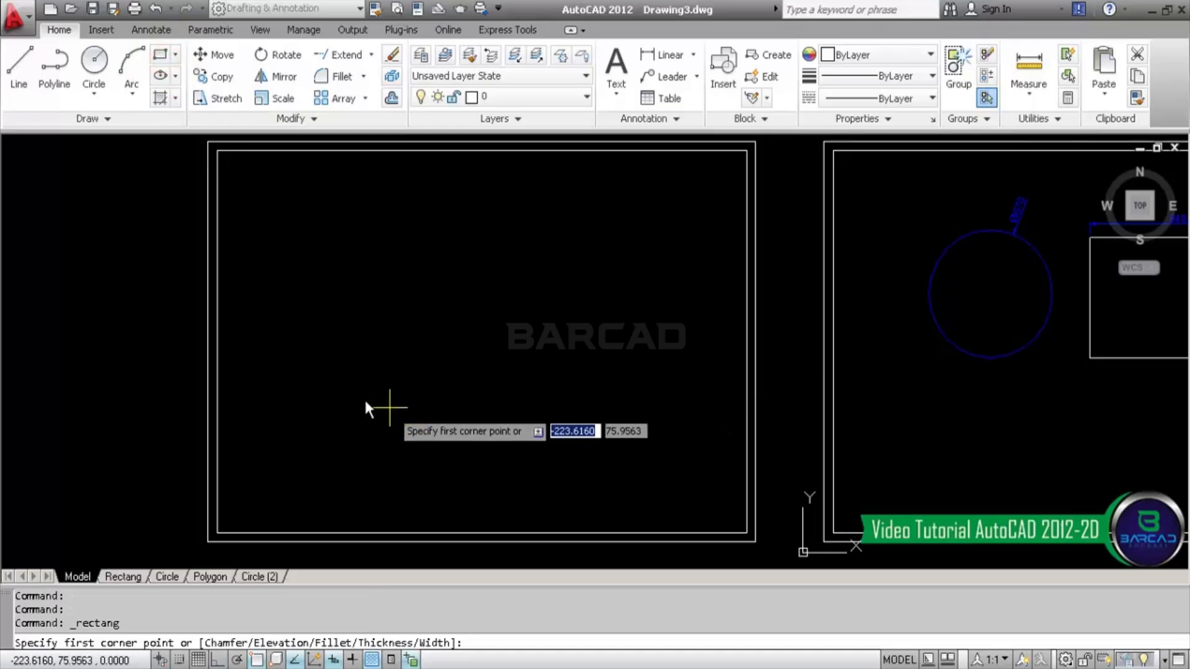
pyautogui.click(302, 321)
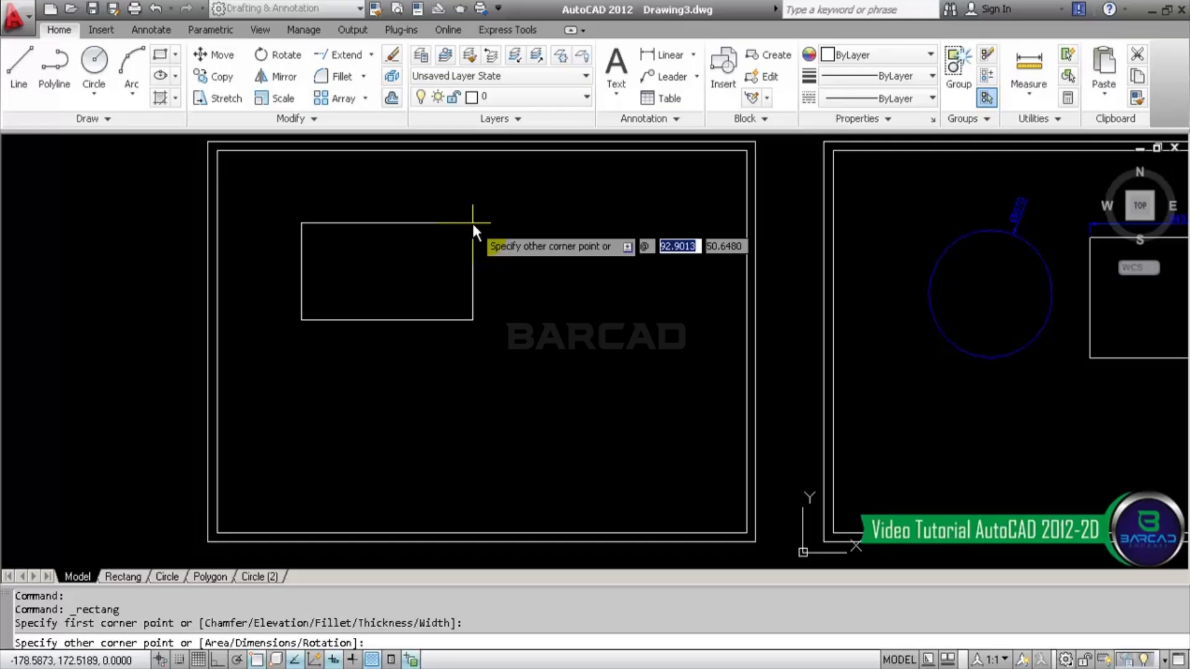
pyautogui.write('100')
pyautogui.press('Tab')
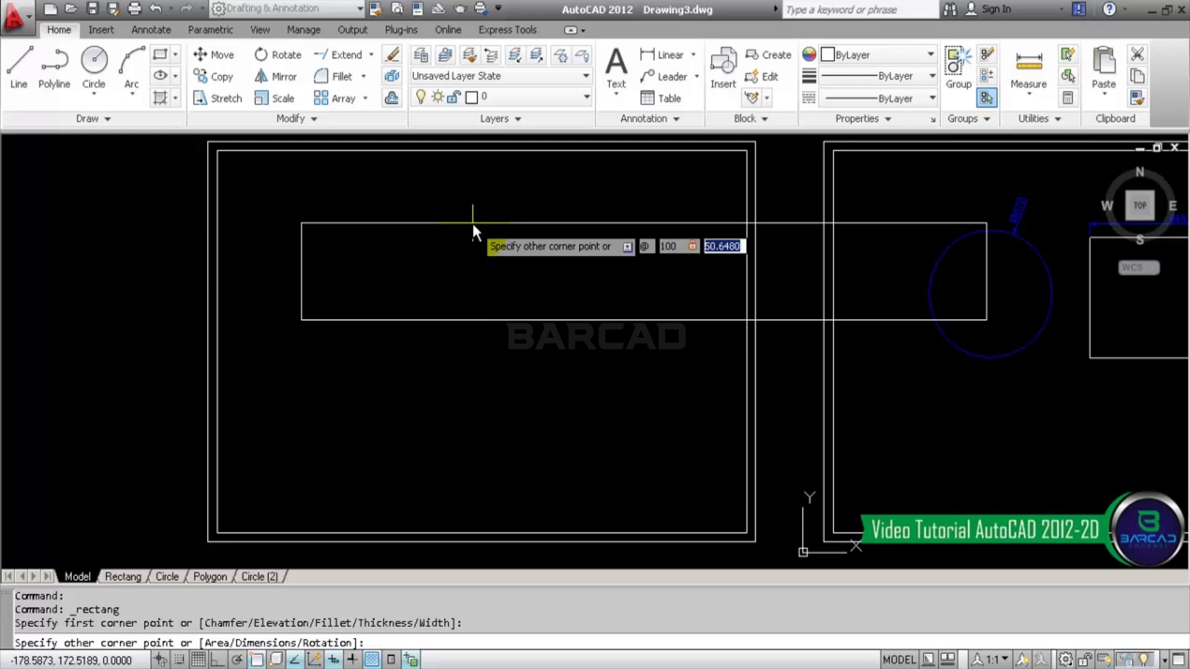
pyautogui.write('50')
pyautogui.press('Return')
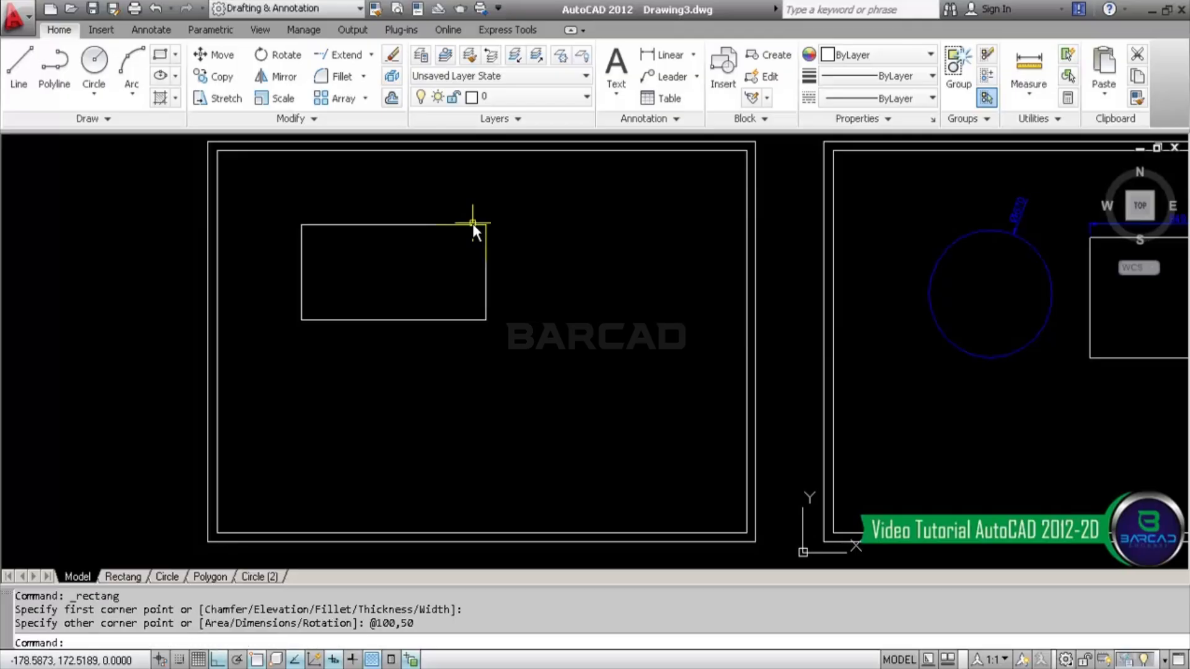
# - Add a horizontal linear dimension for the new rectangle's width, placed above its top edge
pyautogui.moveTo(473, 186); pyautogui.dragTo(419, 228, button='middle')
pyautogui.scroll(2, 419, 228)
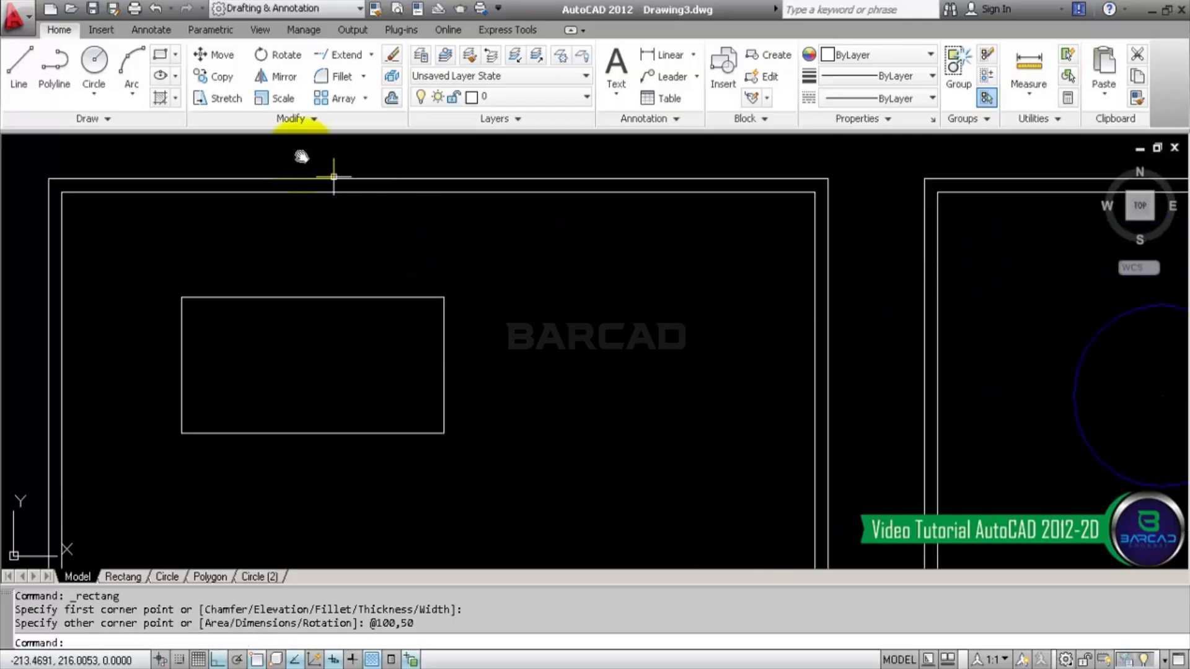
pyautogui.click(164, 35)
pyautogui.click(304, 57)
pyautogui.click(181, 298)
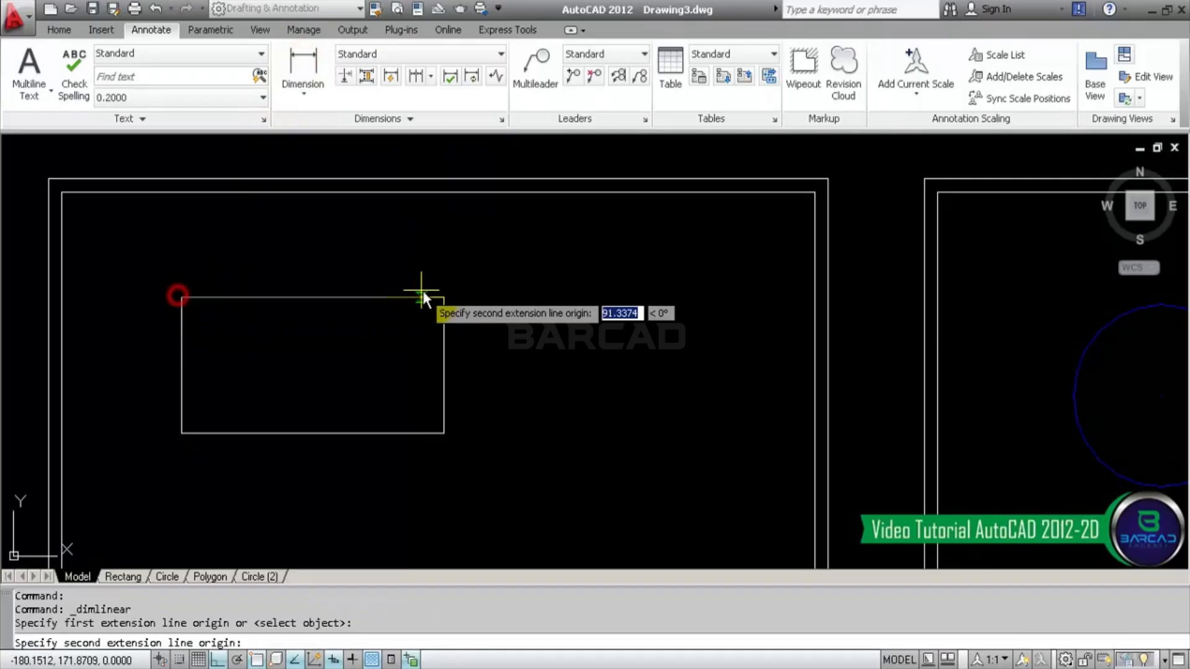
pyautogui.click(443, 297)
pyautogui.click(442, 266)
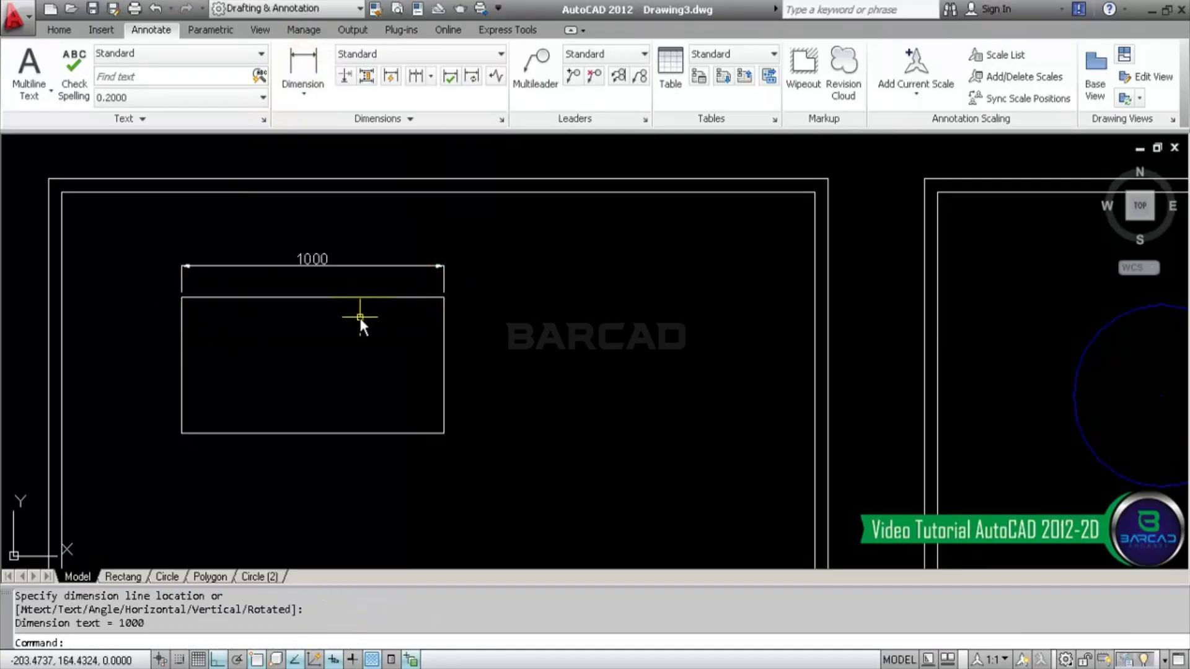
# - Add a vertical linear dimension for the rectangle's height, placed to the right of its right edge
pyautogui.scroll(2, 358, 315)
pyautogui.click(303, 62)
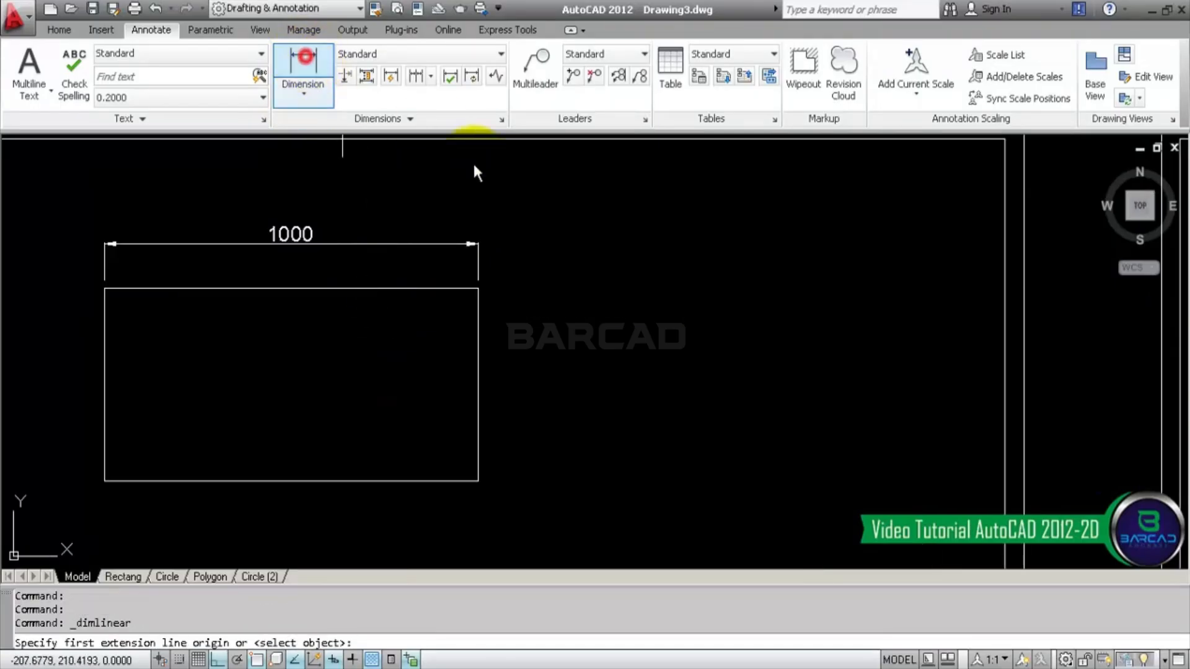
pyautogui.click(478, 288)
pyautogui.click(478, 480)
pyautogui.click(527, 464)
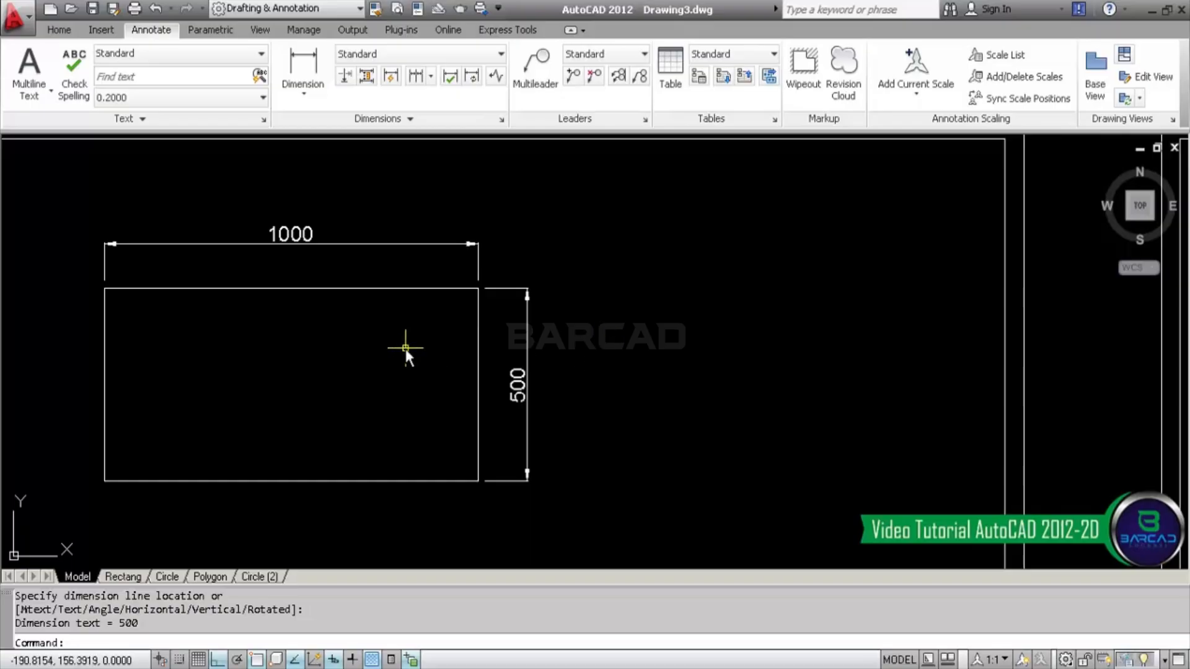
# - Examine the dimensioned rectangle and the free space below it in the copied sheet border
pyautogui.scroll(-2, 401, 344)
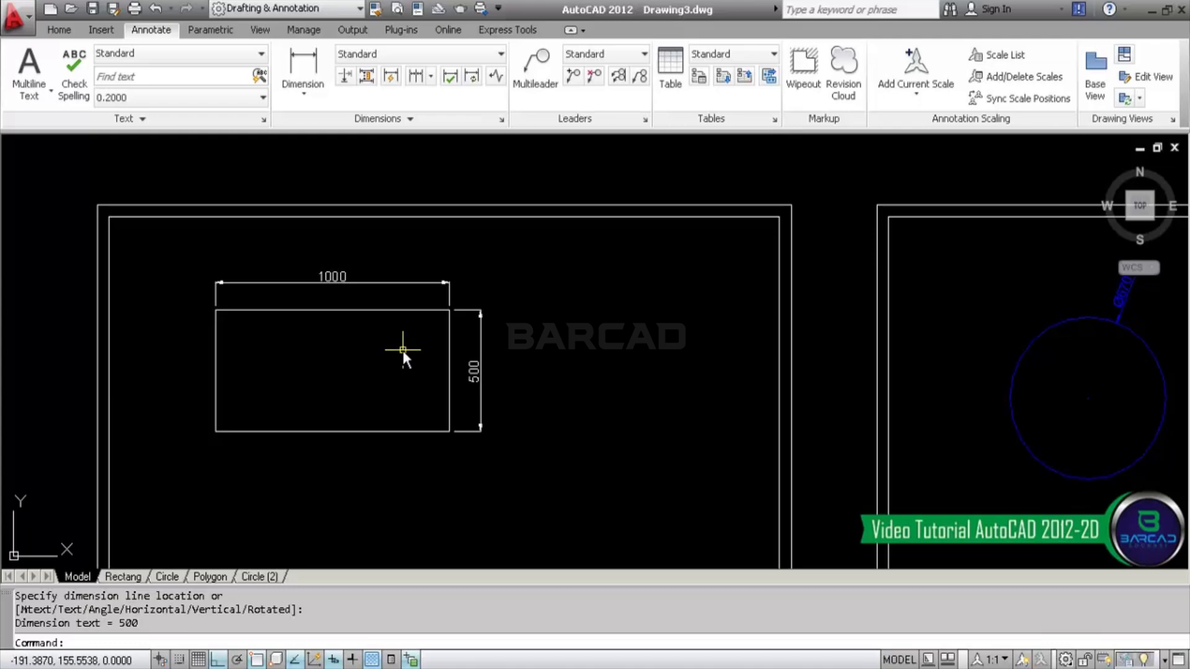
pyautogui.moveTo(403, 379); pyautogui.dragTo(405, 329, button='middle')
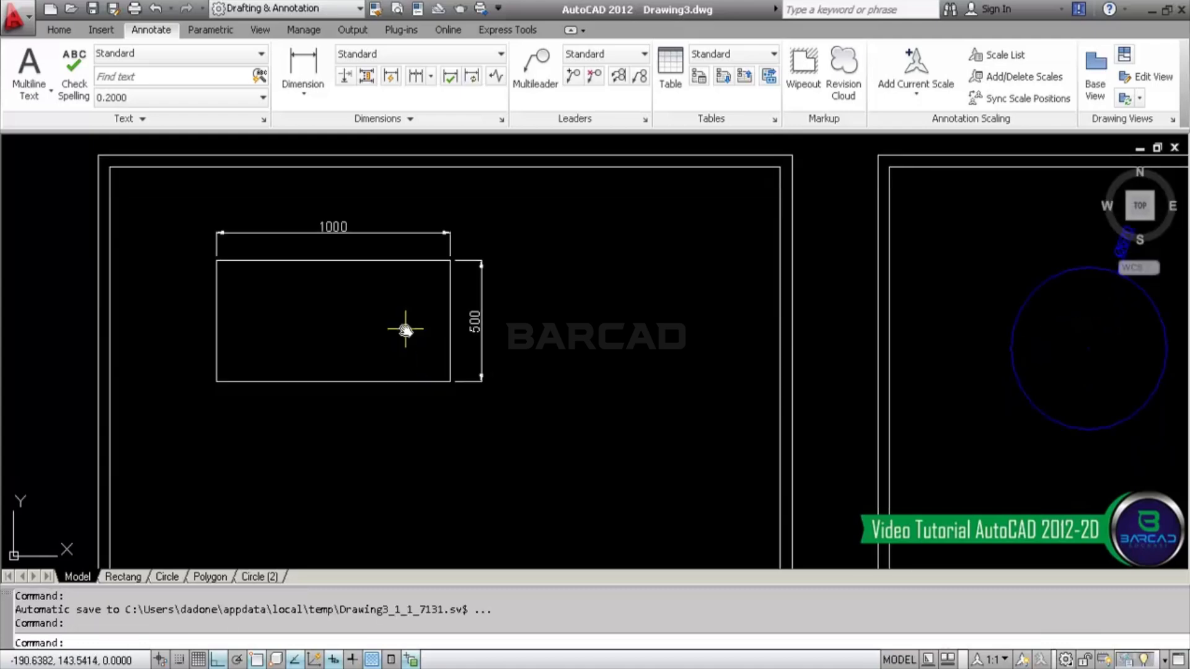
pyautogui.scroll(-2, 405, 330)
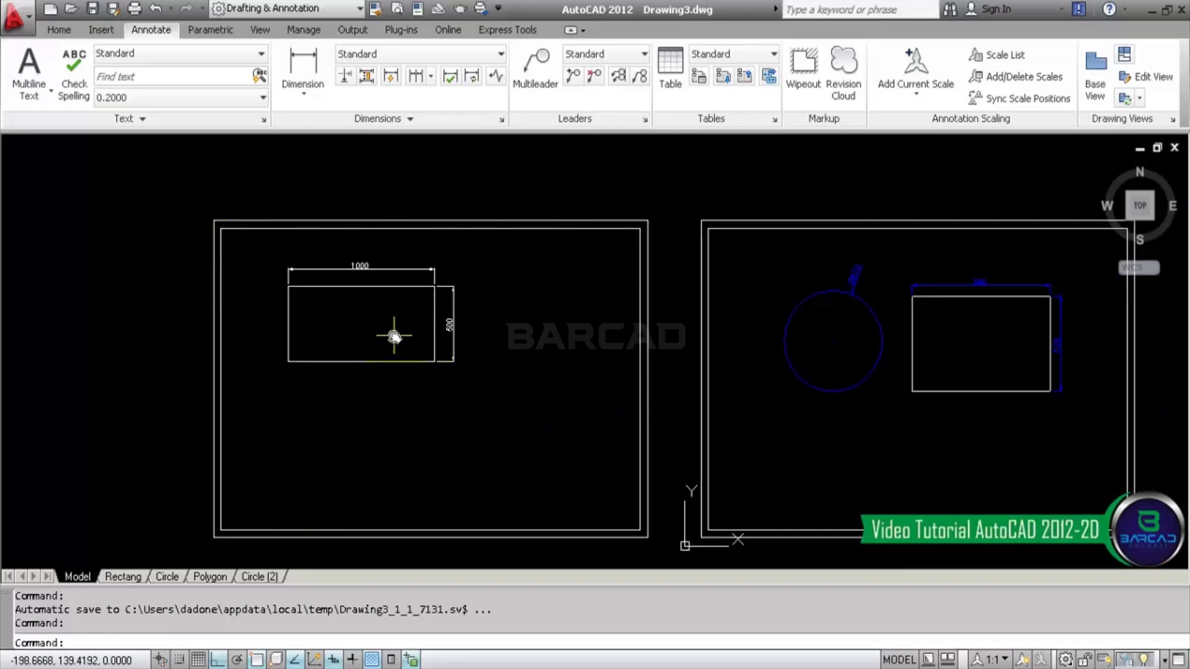
pyautogui.moveTo(488, 308); pyautogui.dragTo(459, 399, button='middle')
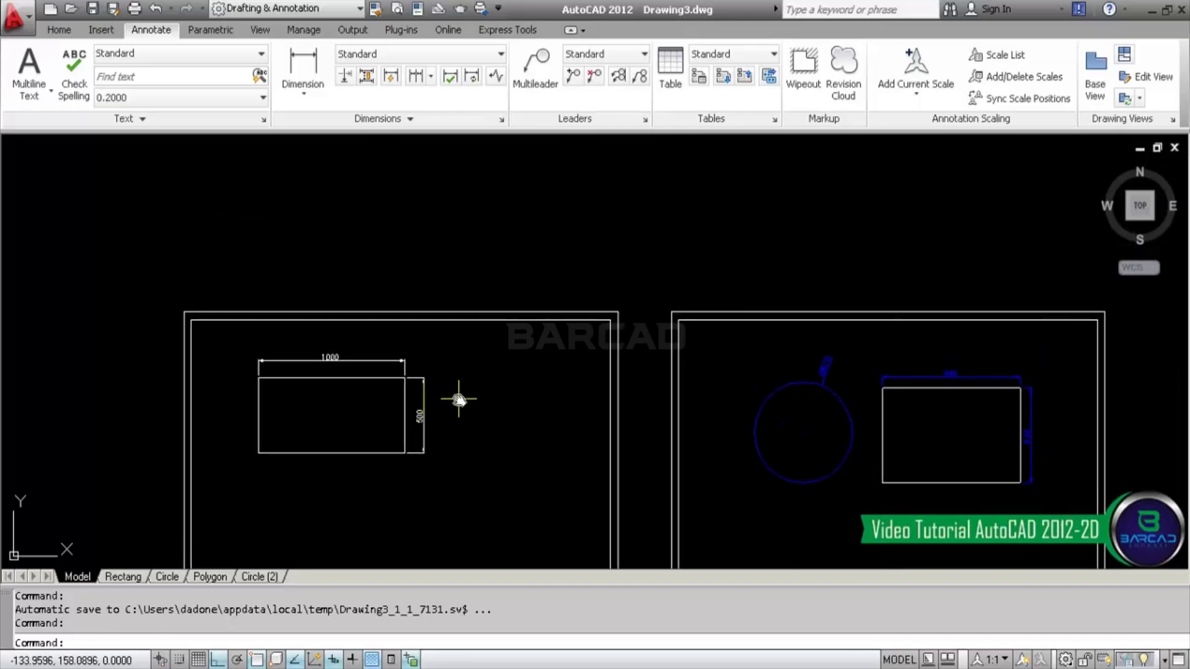
pyautogui.scroll(2, 359, 408)
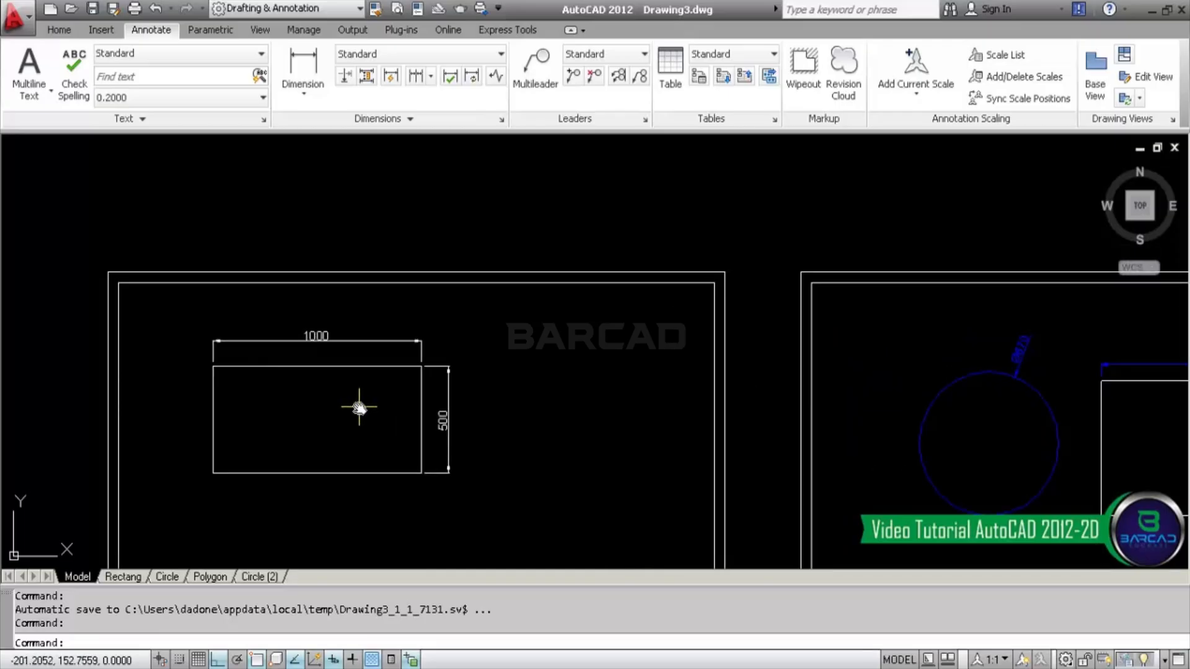
pyautogui.moveTo(359, 409); pyautogui.dragTo(412, 295, button='middle')
pyautogui.scroll(-2, 412, 289)
pyautogui.scroll(1, 419, 296)
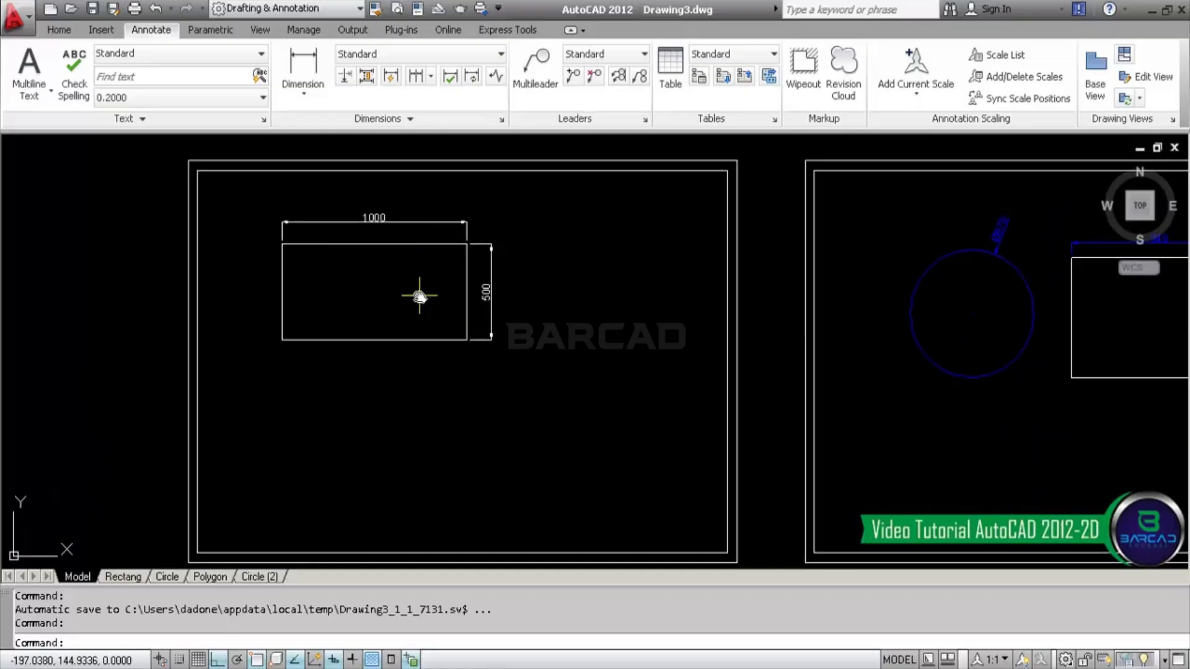
pyautogui.moveTo(419, 296); pyautogui.dragTo(367, 294, button='middle')
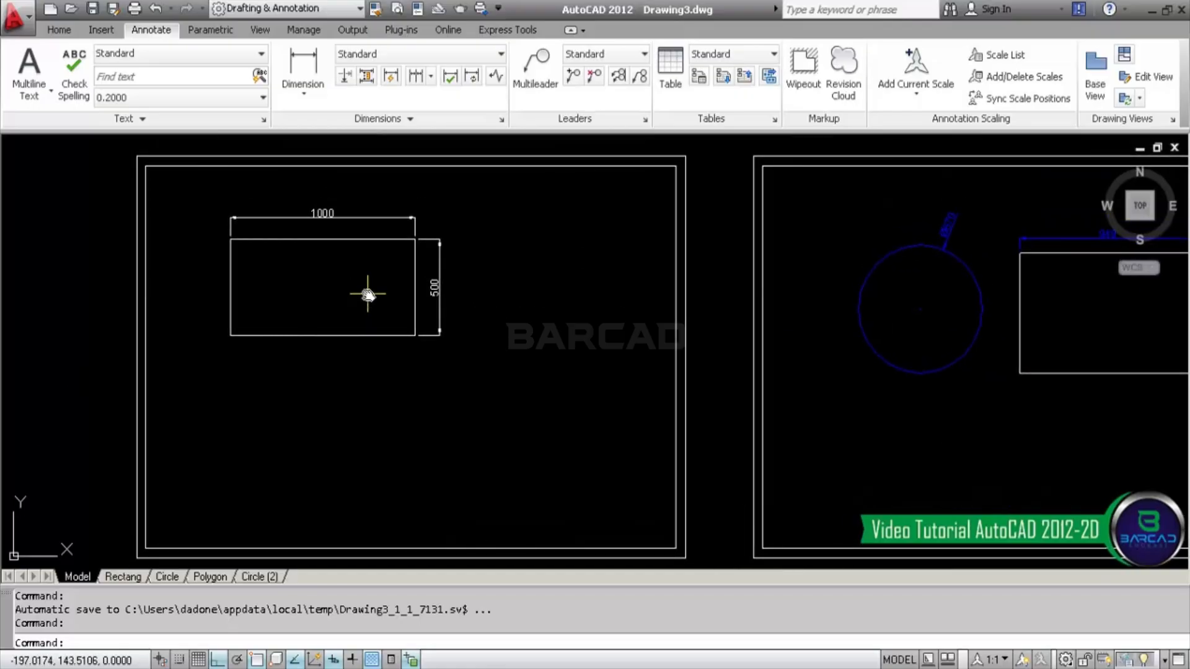
pyautogui.click(58, 30)
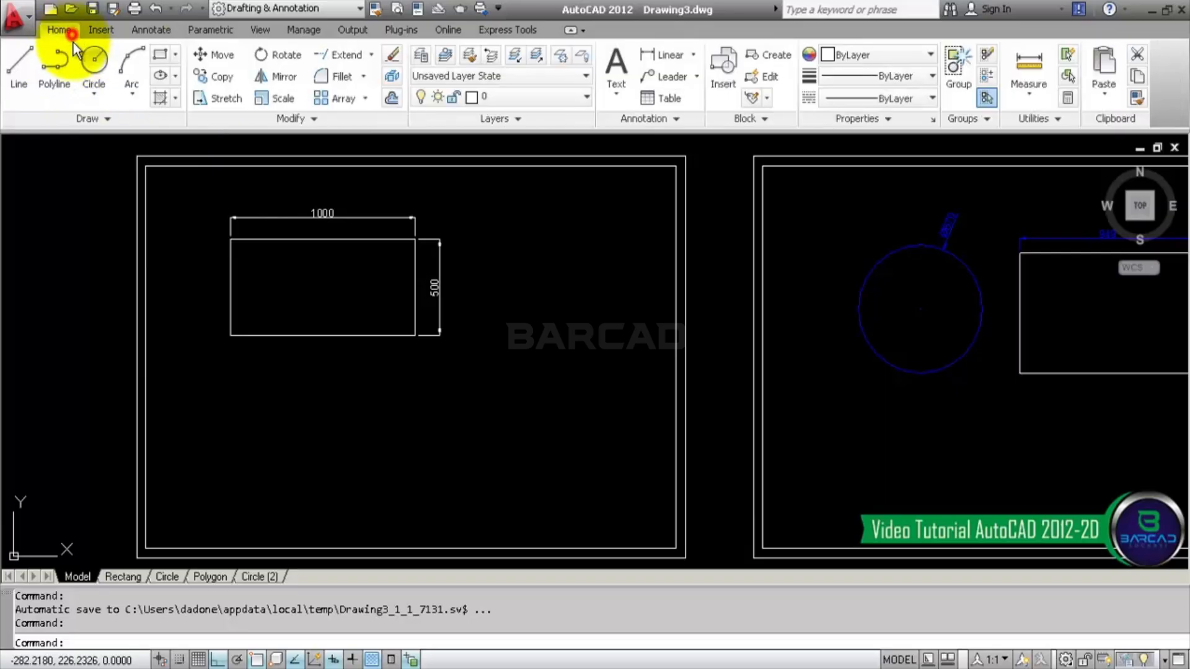
pyautogui.click(160, 57)
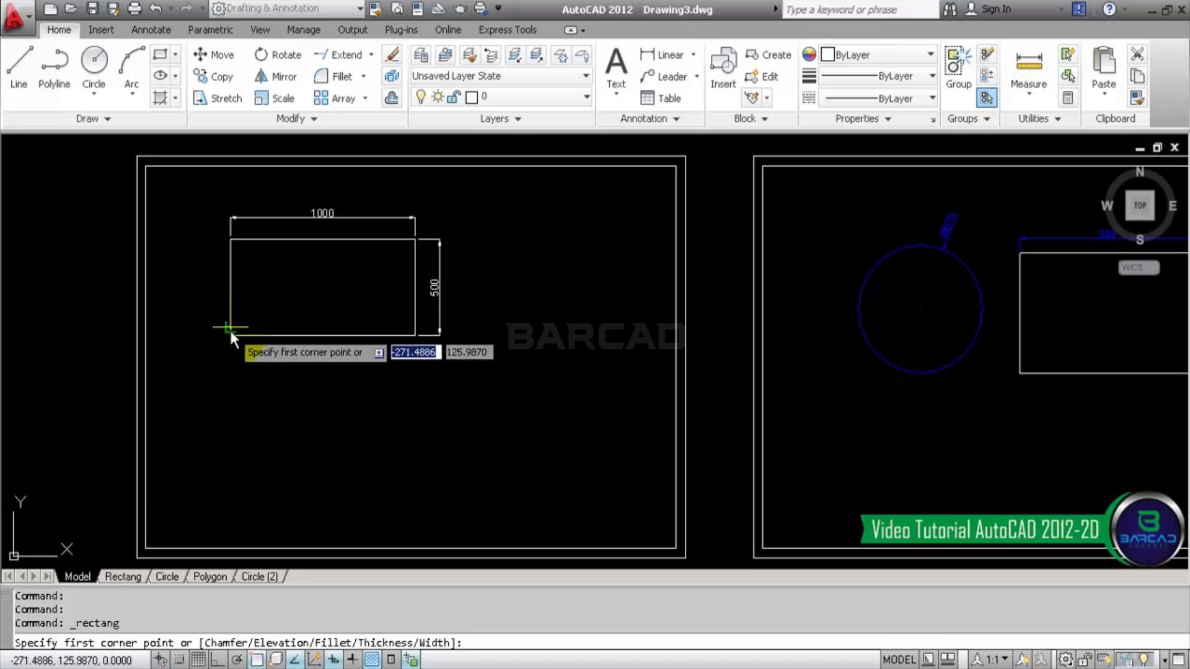
pyautogui.click(229, 515)
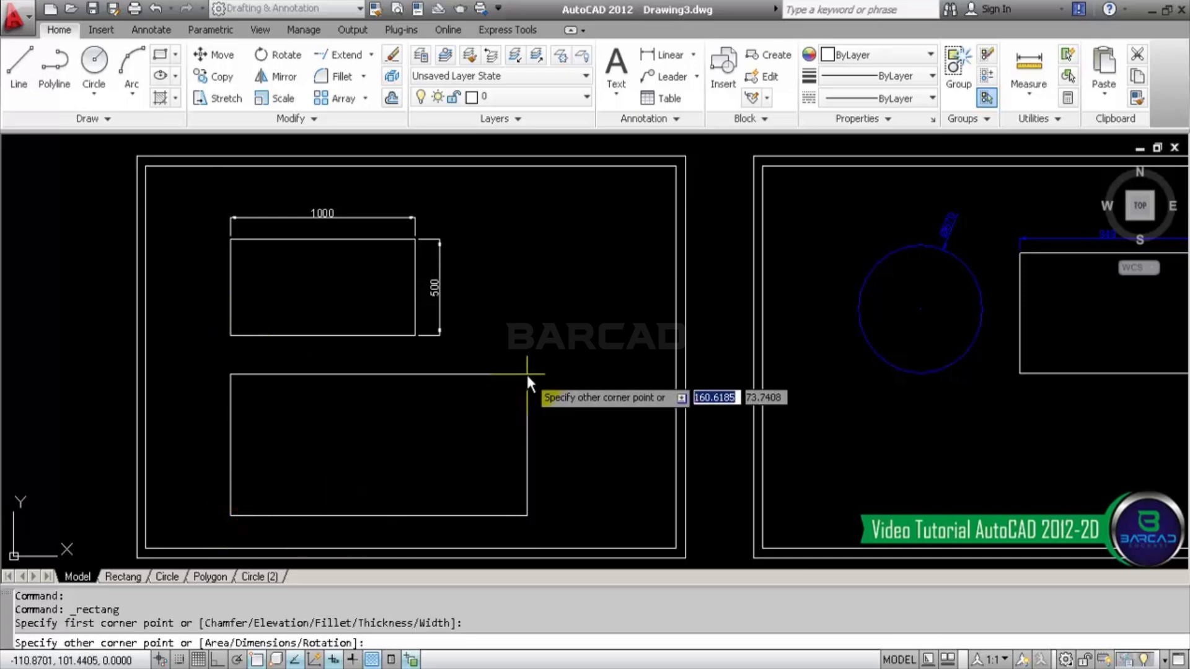
pyautogui.write('@')
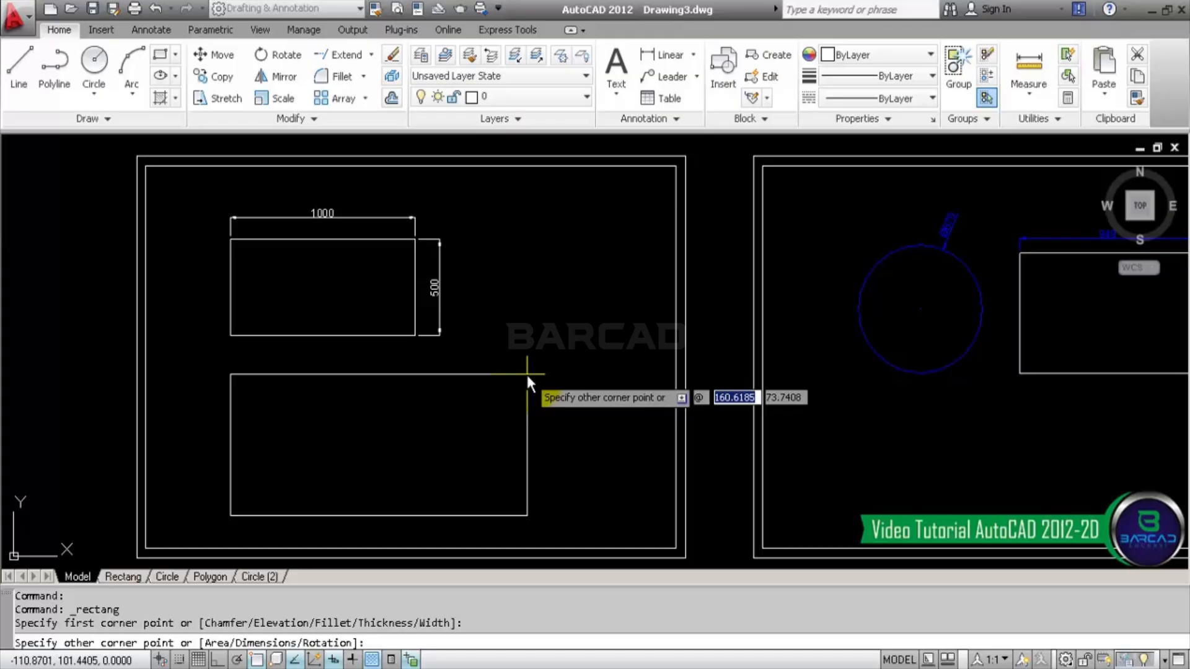
pyautogui.write('200')
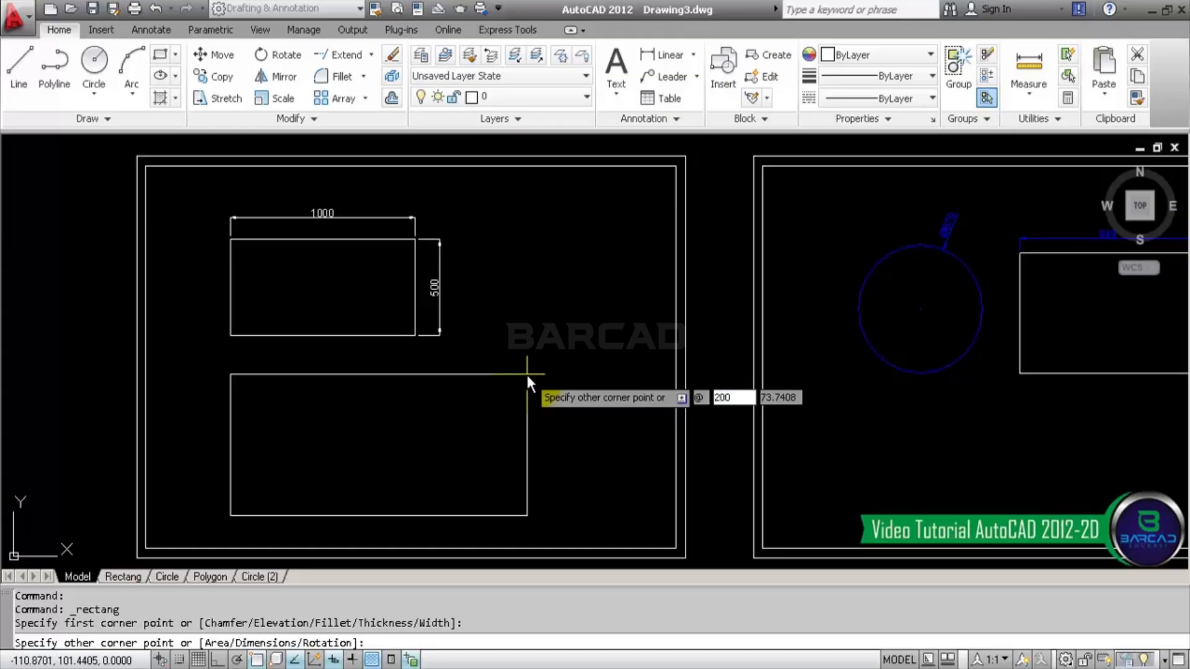
pyautogui.press('Tab')
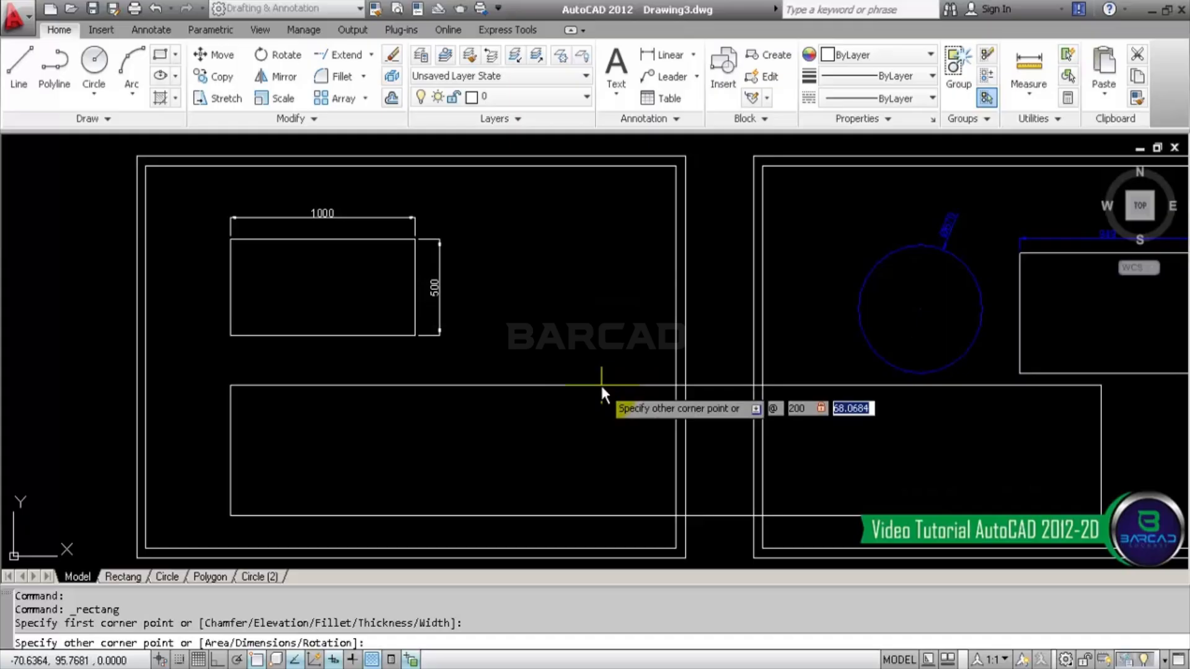
pyautogui.press('Escape')
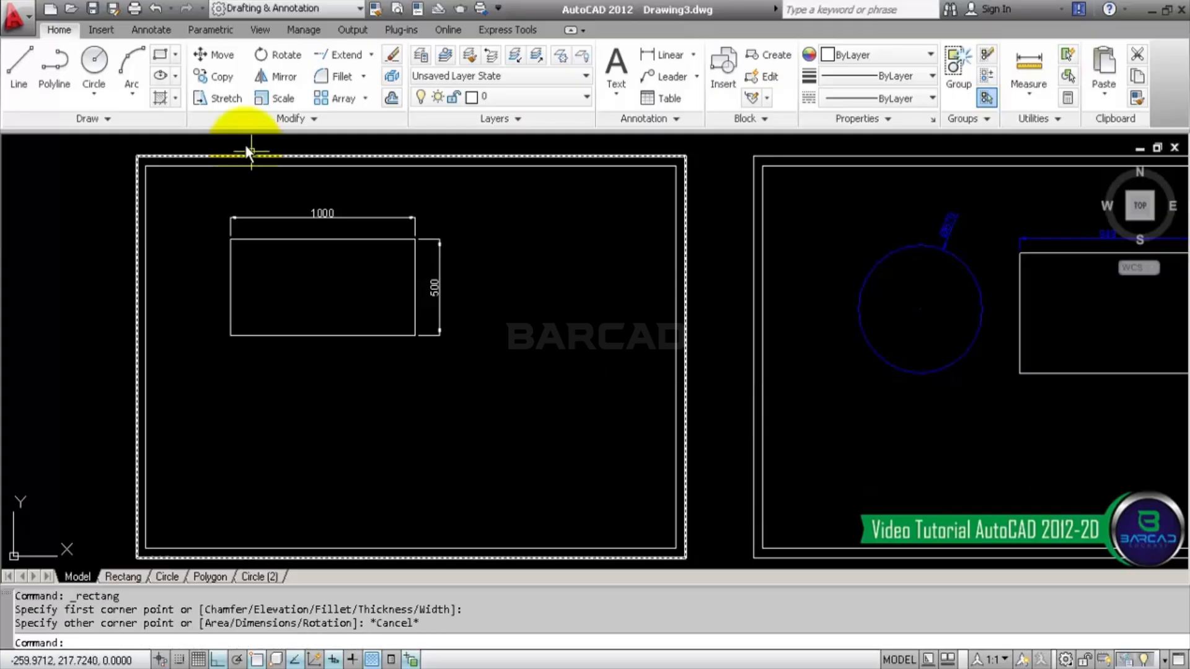
# - Draw a 200 by 100 rectangle starting from the lower-left part of the copied sheet border
pyautogui.click(161, 55)
pyautogui.click(179, 507)
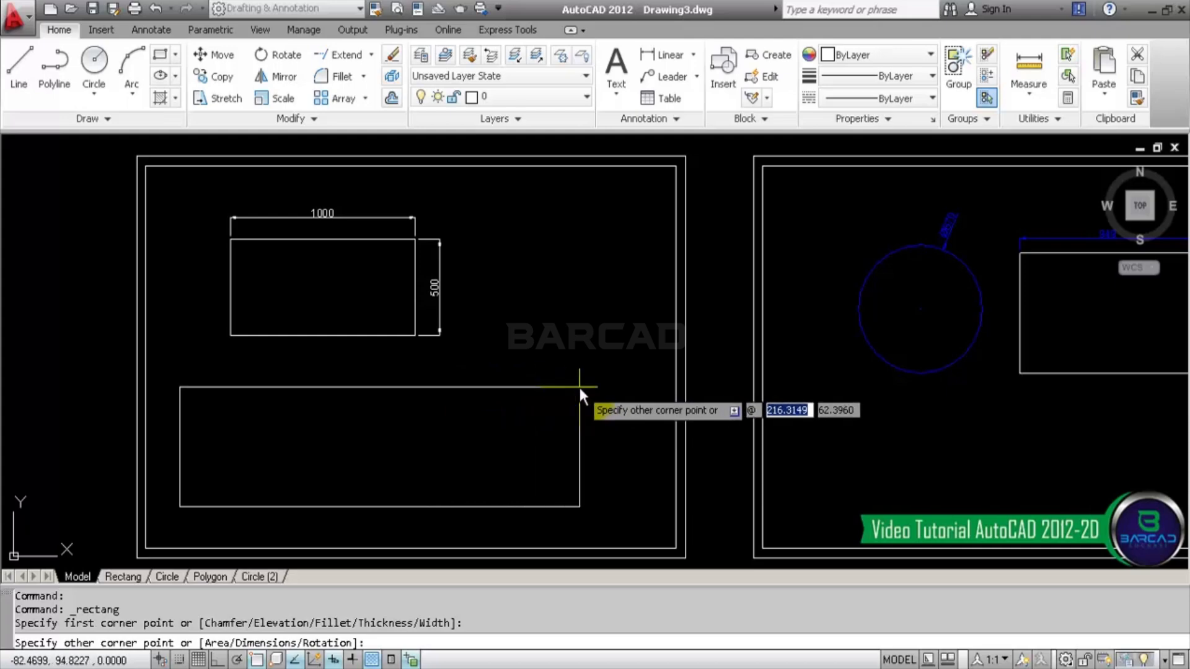
pyautogui.write('200')
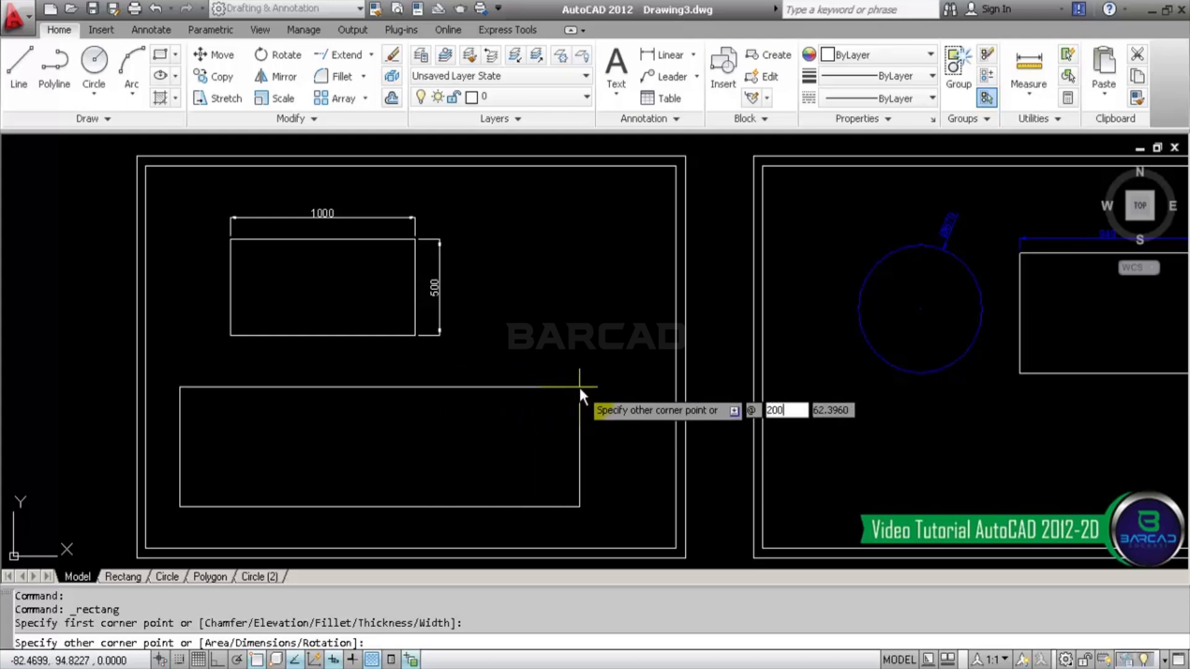
pyautogui.press('Tab')
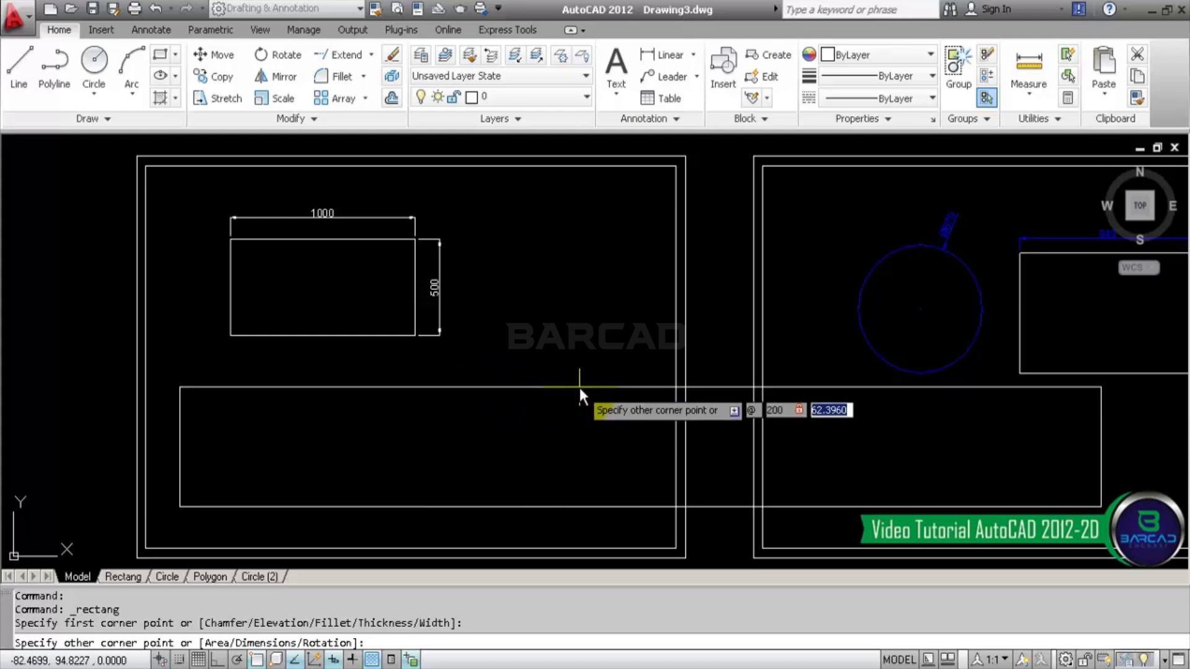
pyautogui.write('100')
pyautogui.press('Return')
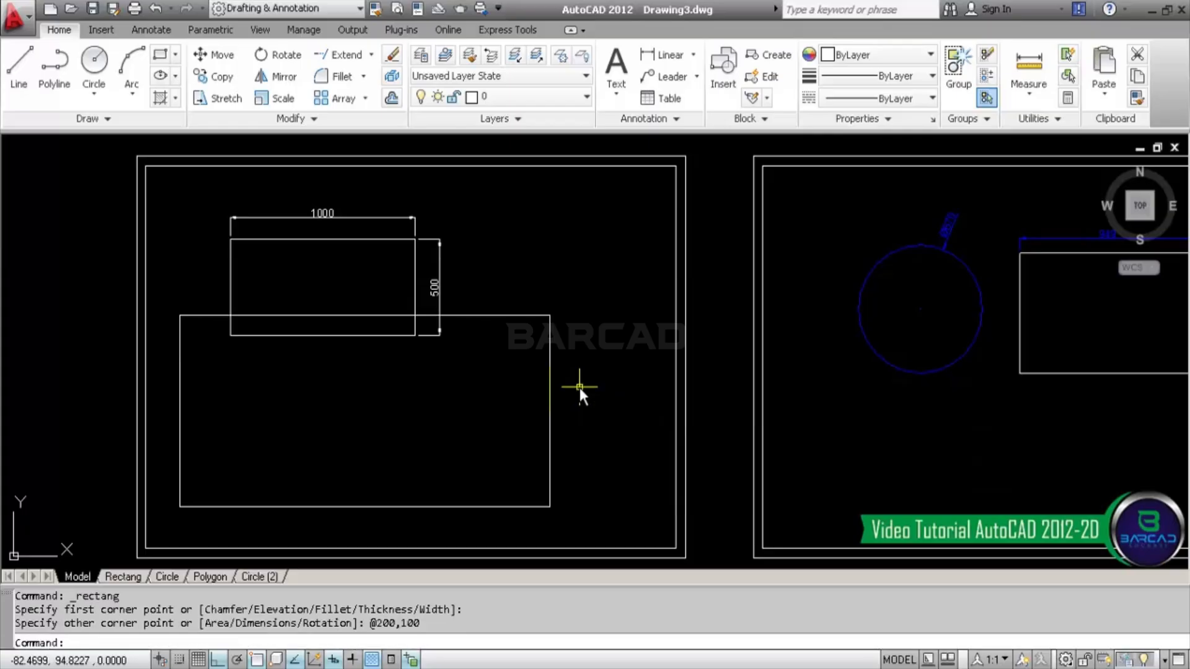
# - Move the smaller rectangle together with its two dimensions straight up, just clear of the larger rectangle
pyautogui.click(202, 193)
pyautogui.click(500, 388)
pyautogui.write('m')
pyautogui.press('Return')
pyautogui.click(619, 375)
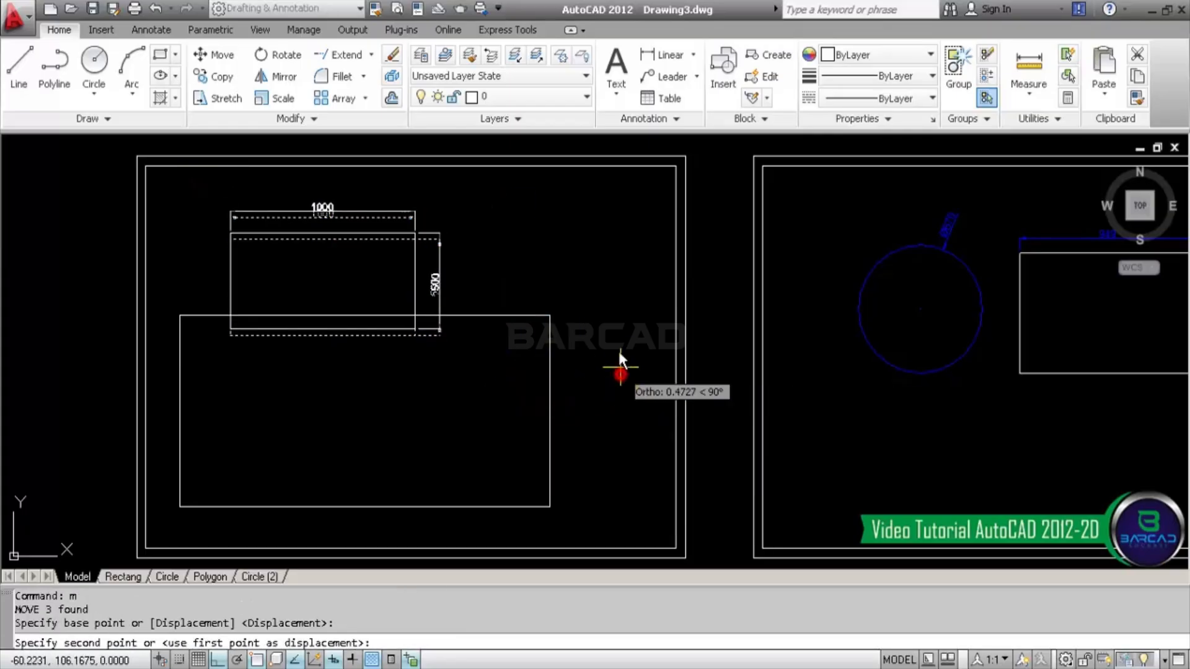
pyautogui.click(617, 344)
# - Add a horizontal linear dimension for the larger rectangle's width, placed below its bottom edge
pyautogui.moveTo(466, 387); pyautogui.dragTo(482, 336, button='middle')
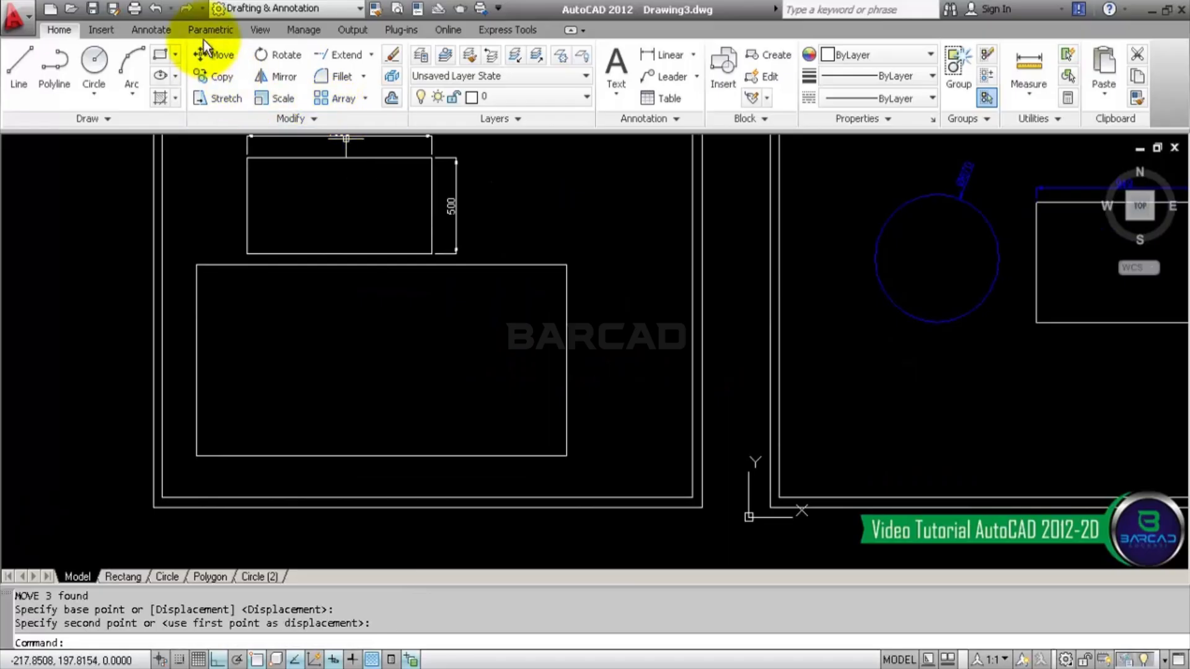
pyautogui.click(151, 30)
pyautogui.click(296, 68)
pyautogui.click(196, 453)
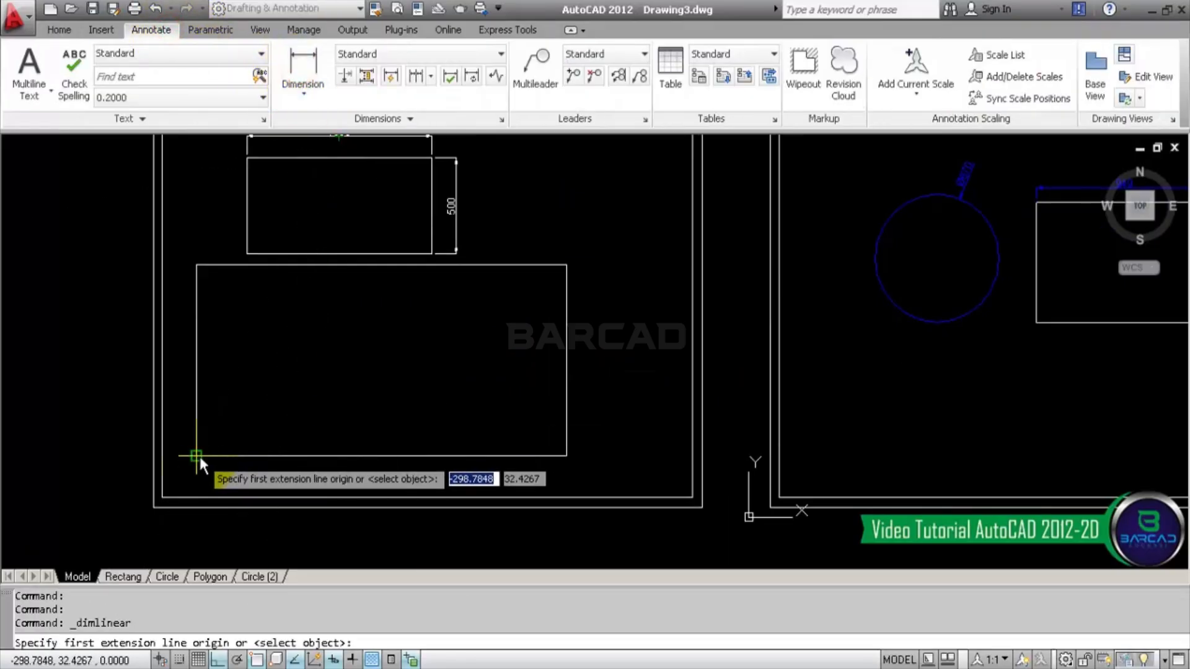
pyautogui.click(565, 455)
pyautogui.click(563, 479)
# - Add a vertical linear dimension for the larger rectangle's height, placed to the right of its right edge
pyautogui.scroll(2, 606, 408)
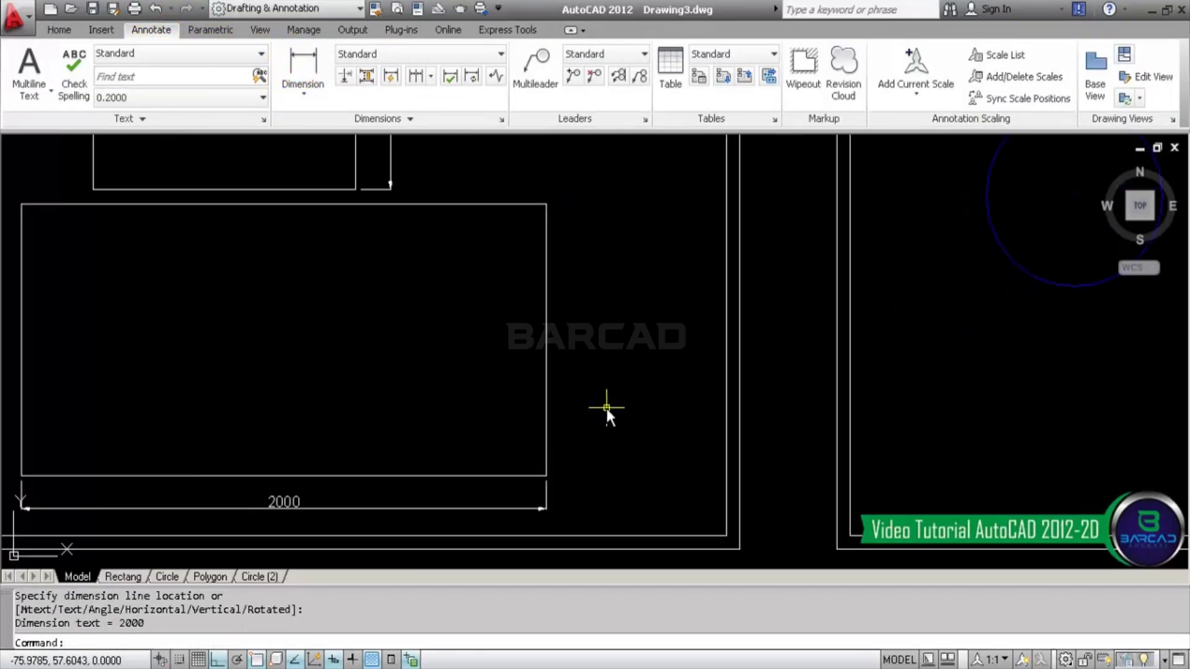
pyautogui.press('Return')
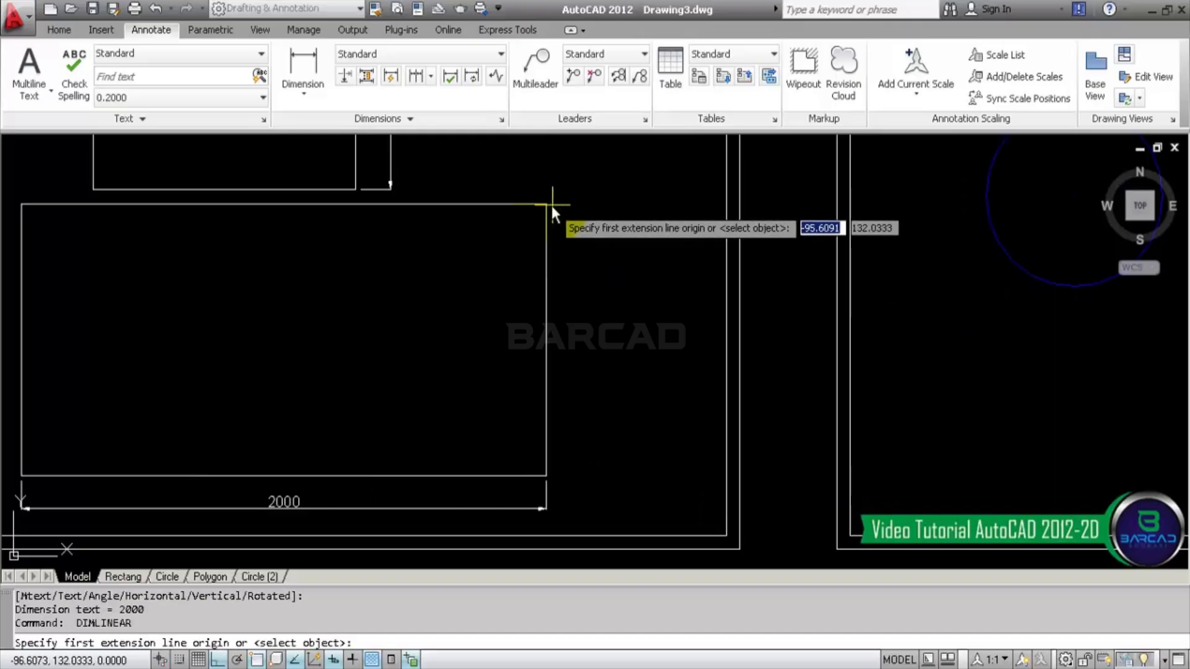
pyautogui.click(548, 205)
pyautogui.click(546, 476)
pyautogui.click(596, 459)
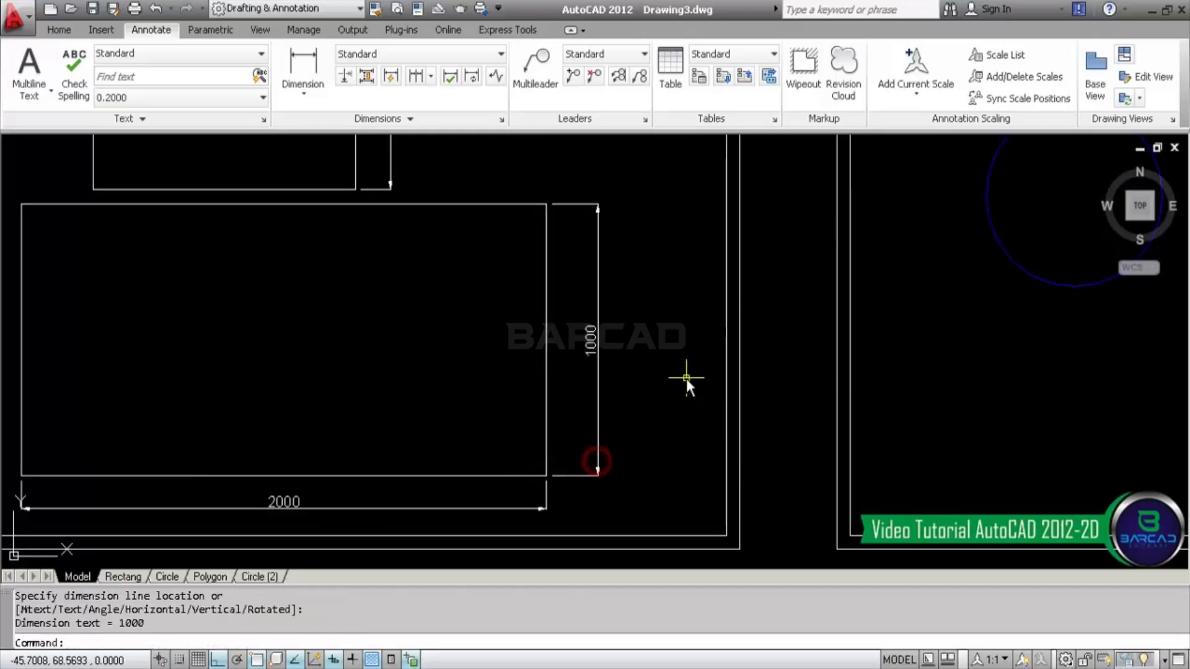
pyautogui.scroll(-3, 480, 399)
pyautogui.moveTo(478, 399)
pyautogui.mouseDown(button='middle')
pyautogui.moveTo(518, 414)
pyautogui.moveTo(521, 387)
pyautogui.mouseUp(button='middle')
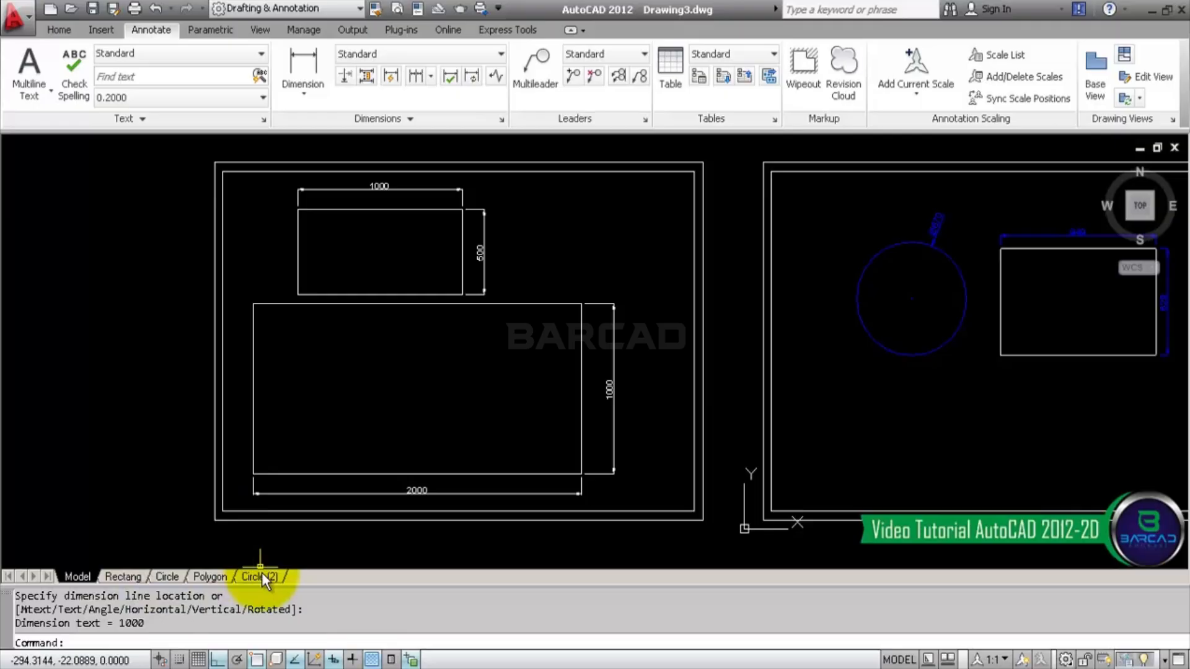
# - Create a copy of the Circle (2) layout and place it after all the other layouts
pyautogui.moveTo(261, 575)
pyautogui.click(130, 575)
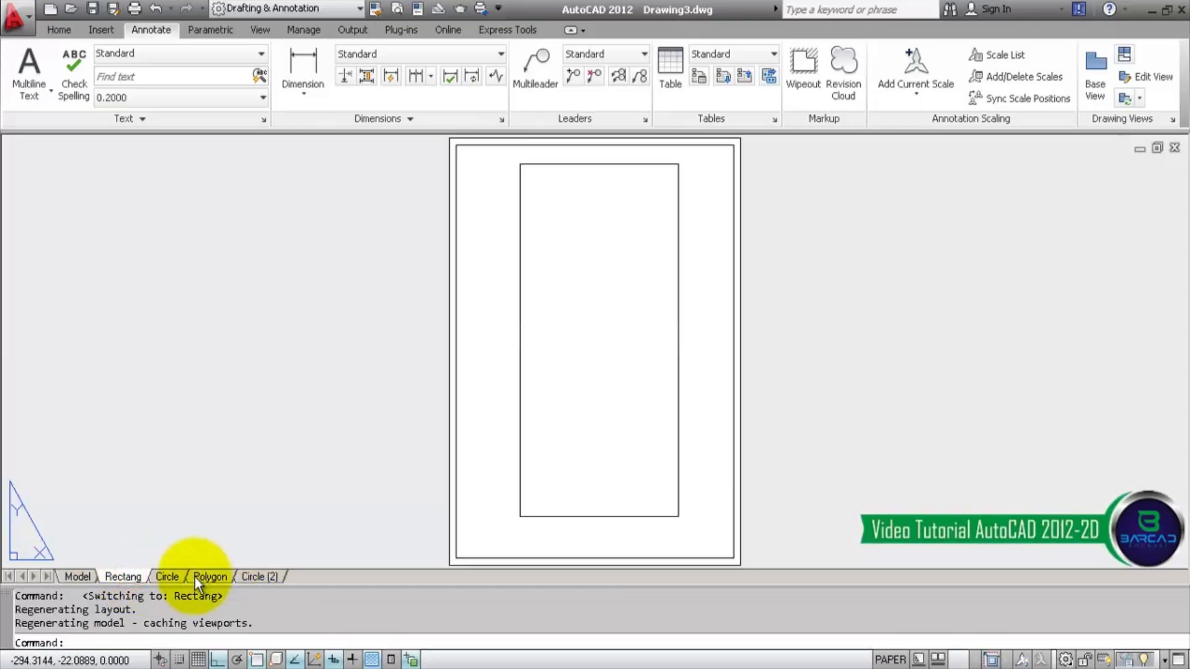
pyautogui.click(171, 578)
pyautogui.click(260, 576)
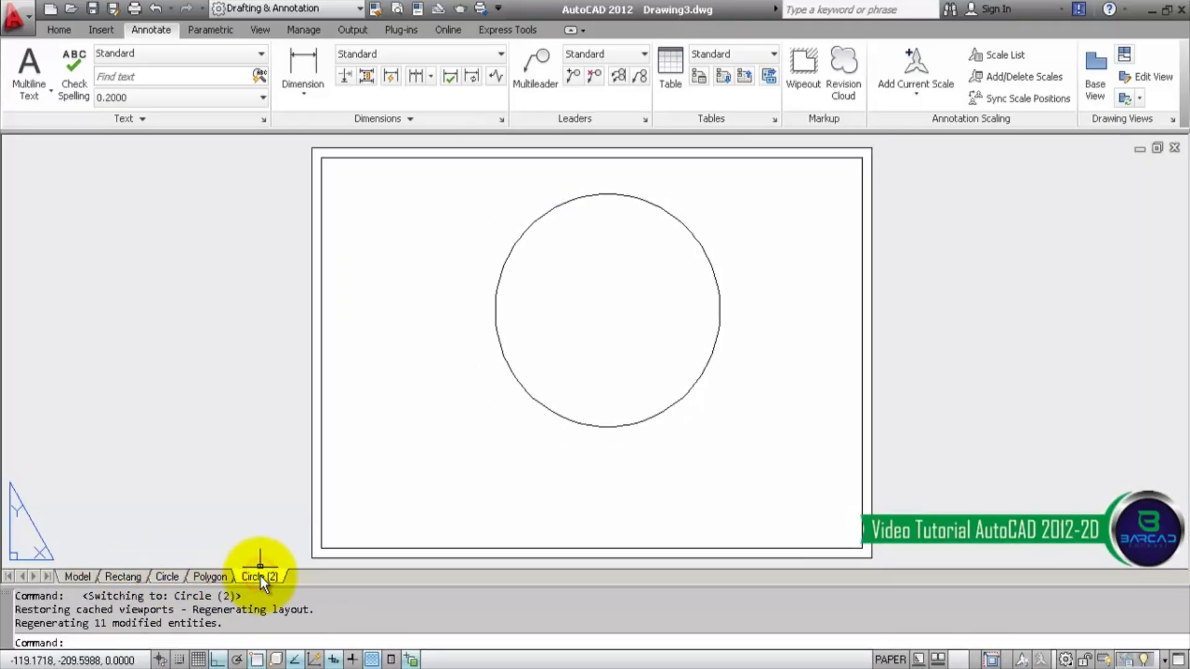
pyautogui.rightClick(261, 576)
pyautogui.click(347, 385)
pyautogui.click(486, 382)
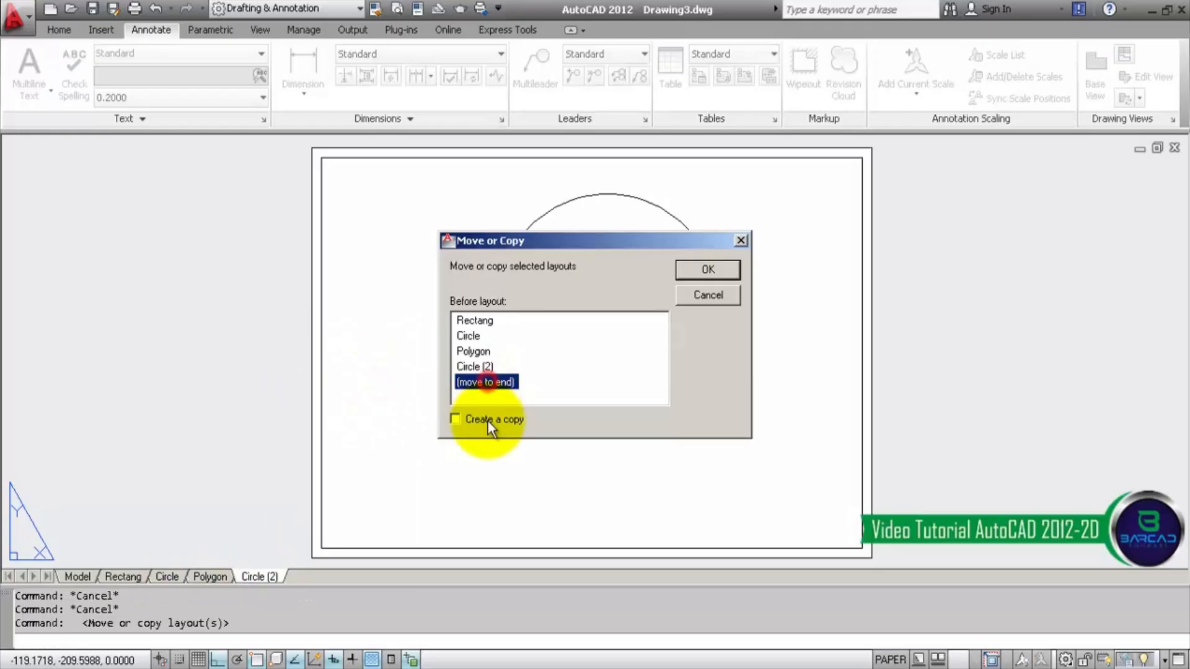
pyautogui.click(488, 420)
pyautogui.click(704, 270)
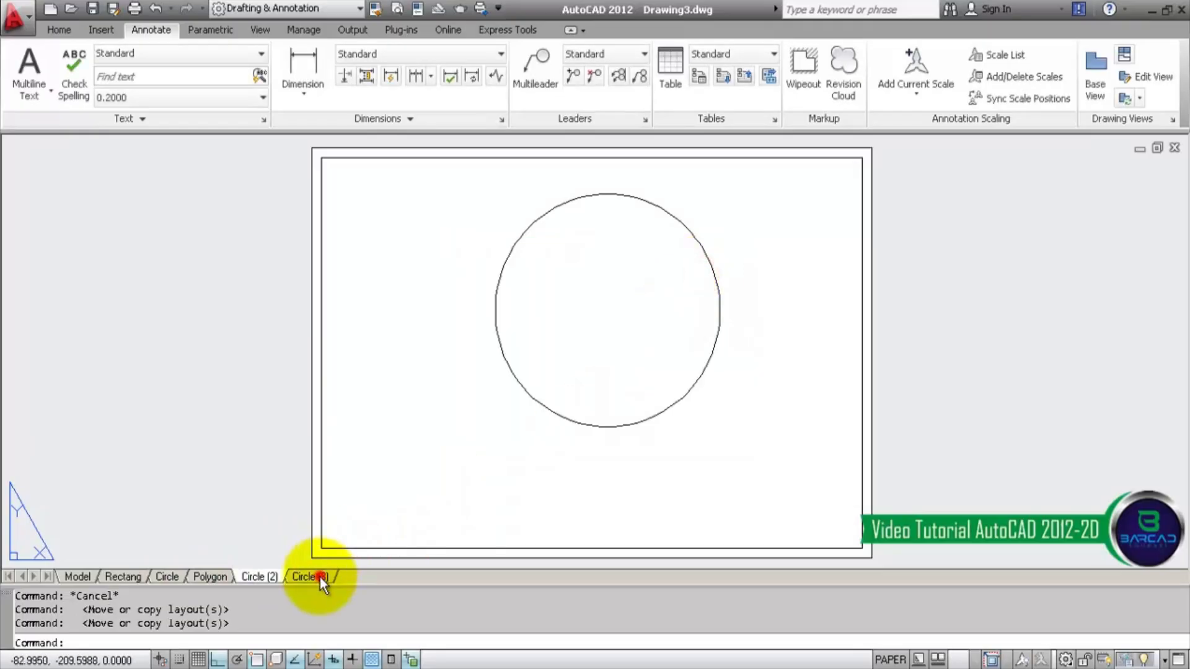
# - Rename the newly copied layout as Denah
pyautogui.click(320, 577)
pyautogui.doubleClick(320, 577)
pyautogui.write('Den')
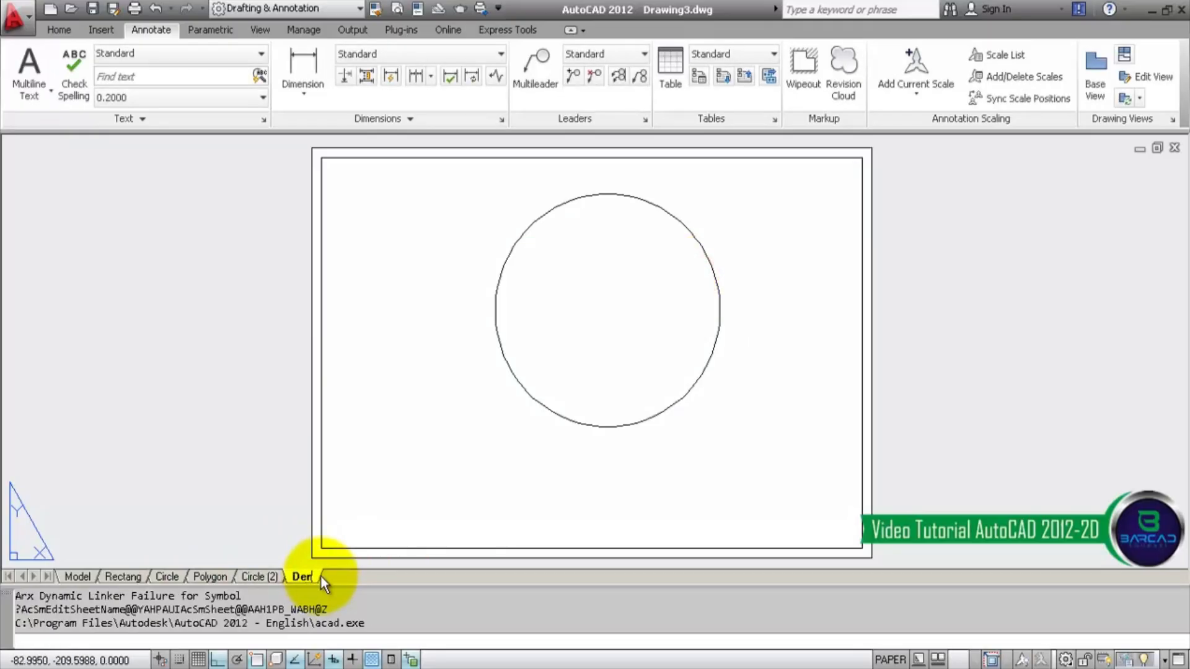
pyautogui.write('ah')
pyautogui.press('Return')
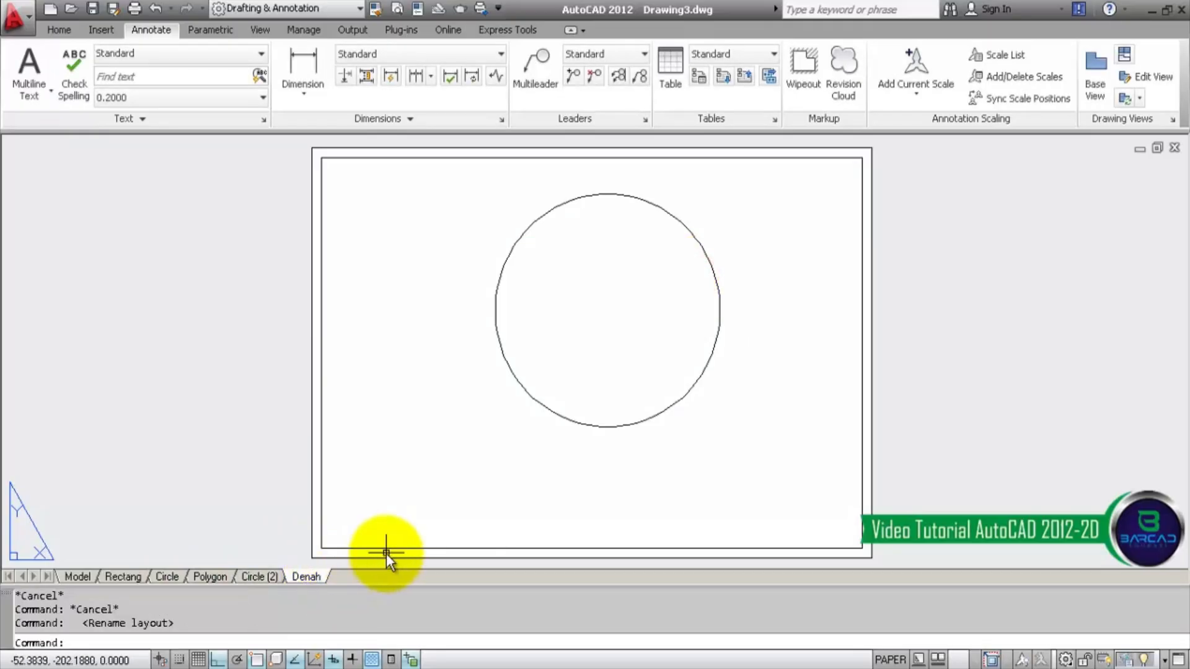
# - Activate model space in the Denah viewport and show the sheet containing the two dimensioned rectangles
pyautogui.doubleClick(459, 375)
pyautogui.scroll(-3, 455, 389)
pyautogui.moveTo(457, 390); pyautogui.dragTo(561, 392, button='middle')
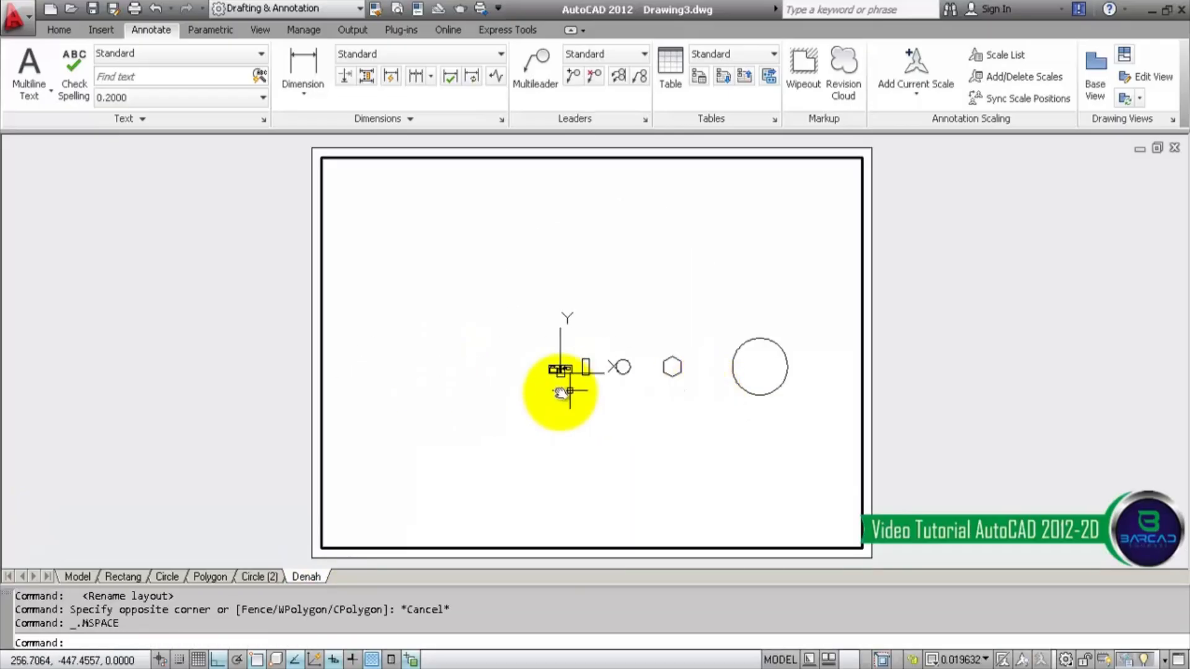
pyautogui.scroll(10, 561, 392)
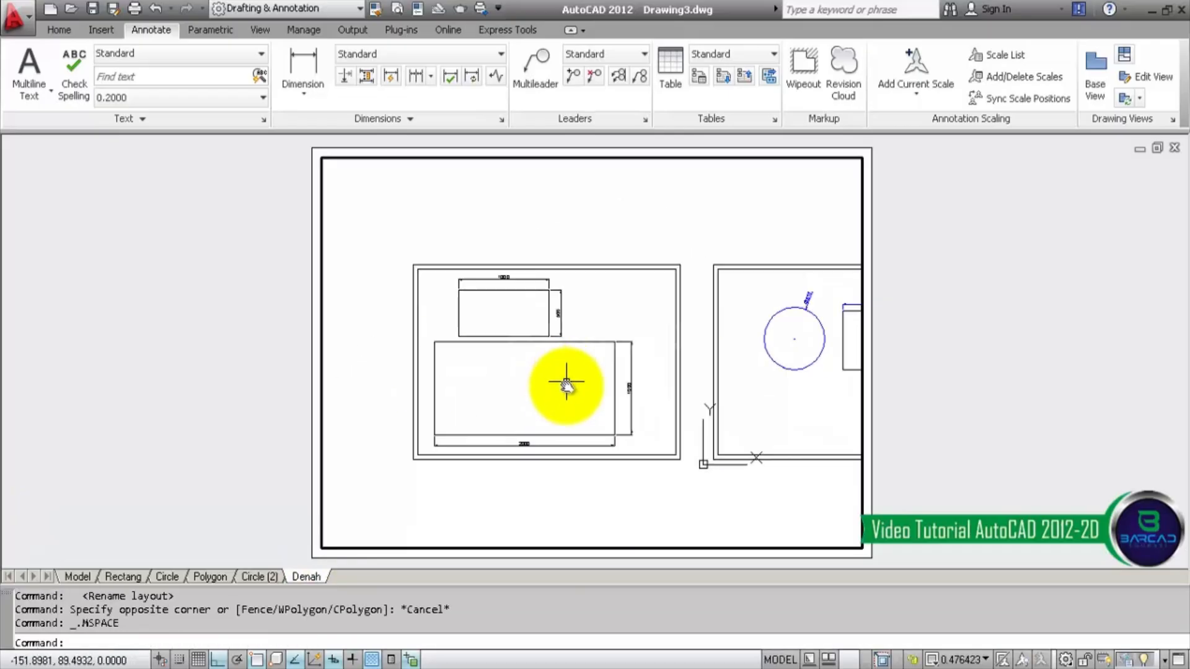
pyautogui.scroll(2, 566, 384)
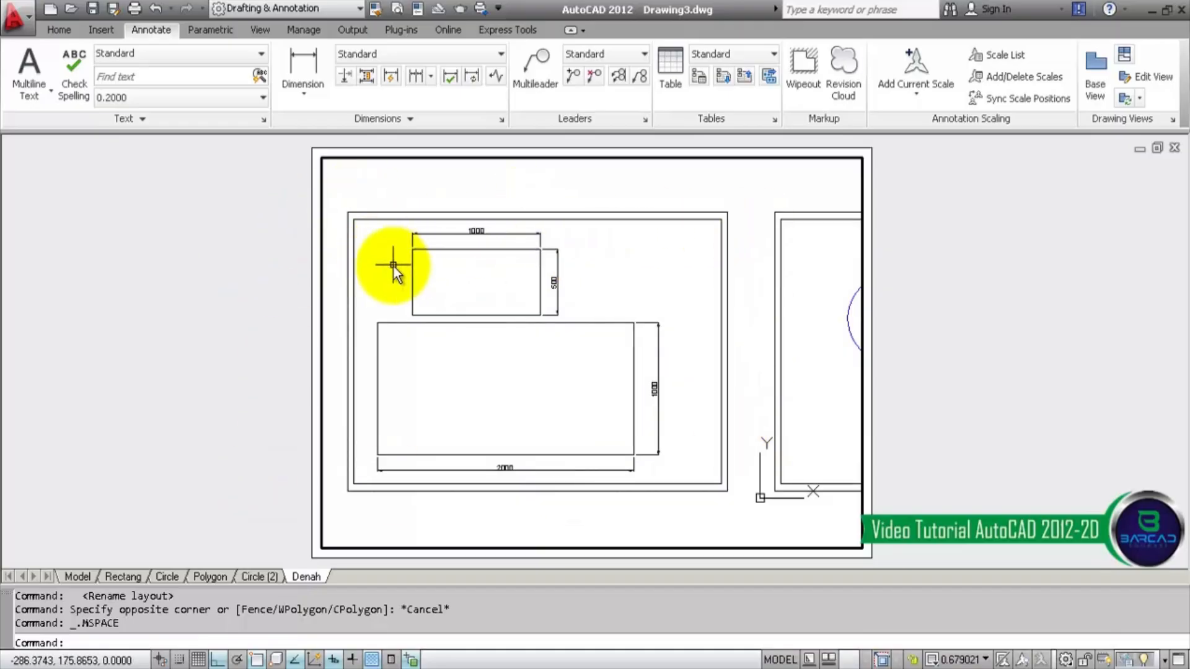
# - Zoom the Denah viewport with a window snapped to opposite endpoints of the rectangle sheet's inner frame
pyautogui.write('z')
pyautogui.press('Return')
pyautogui.write('w')
pyautogui.press('Return')
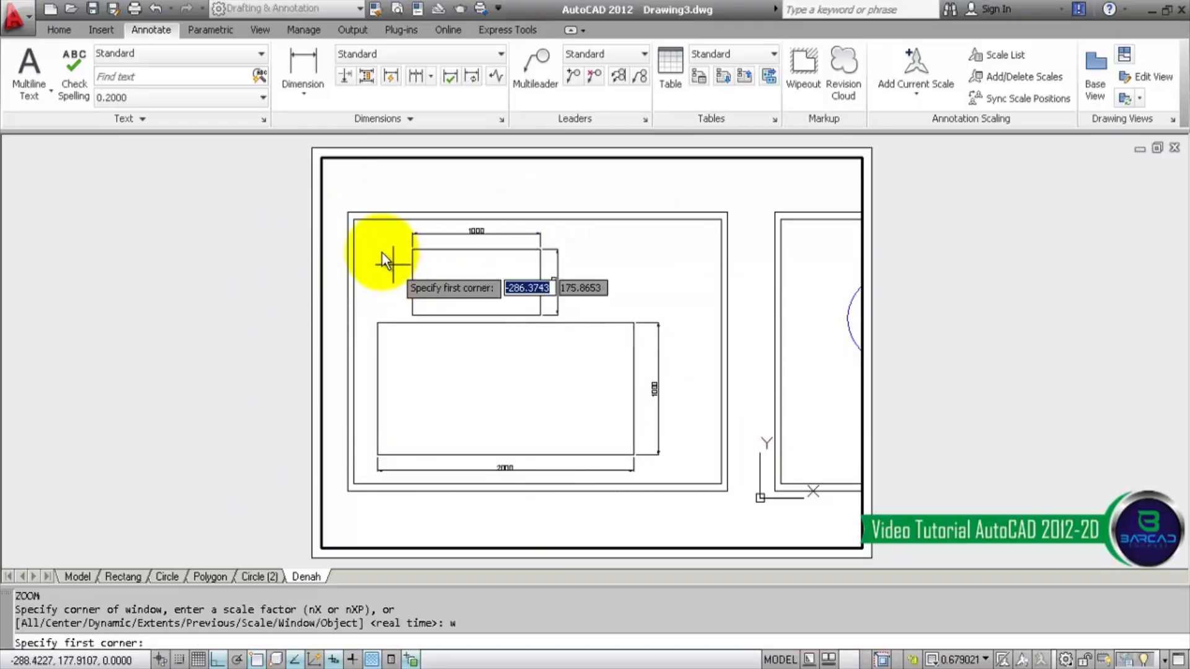
pyautogui.write('end')
pyautogui.press('Return')
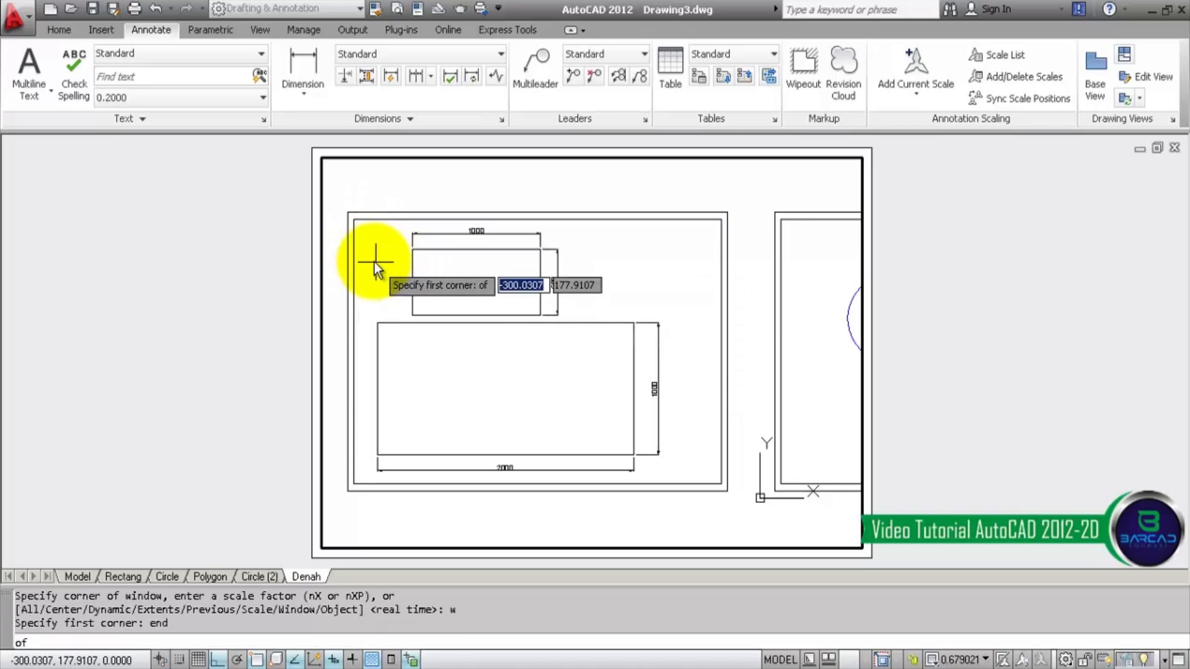
pyautogui.click(356, 223)
pyautogui.write('end')
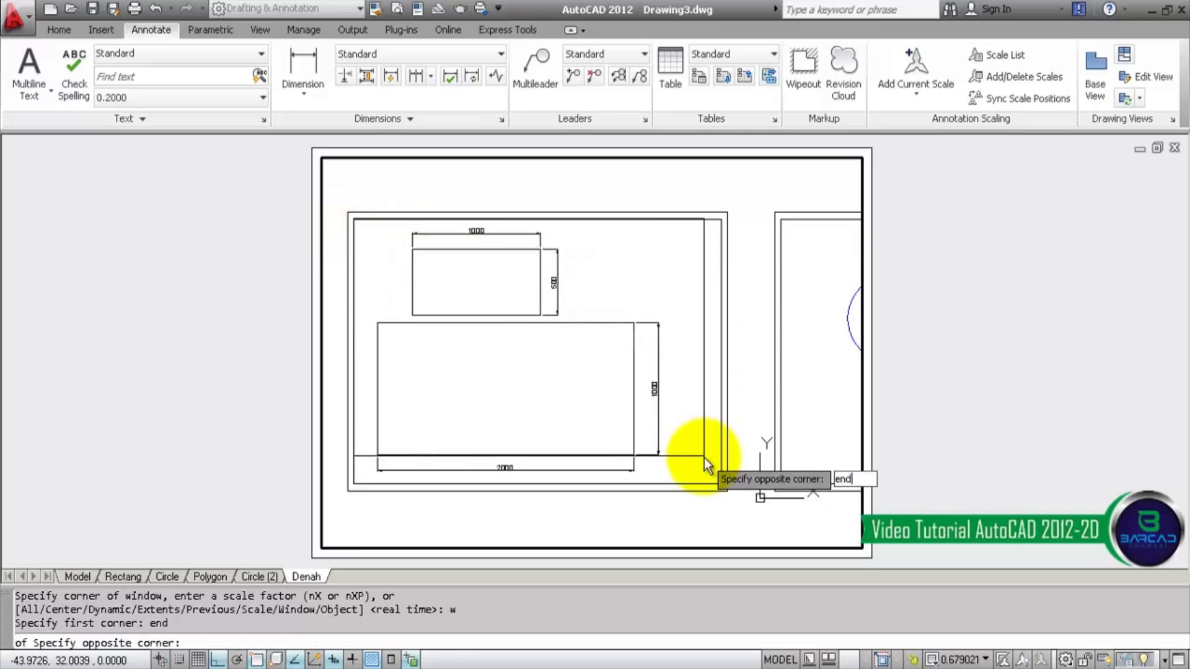
pyautogui.press('Return')
pyautogui.click(724, 485)
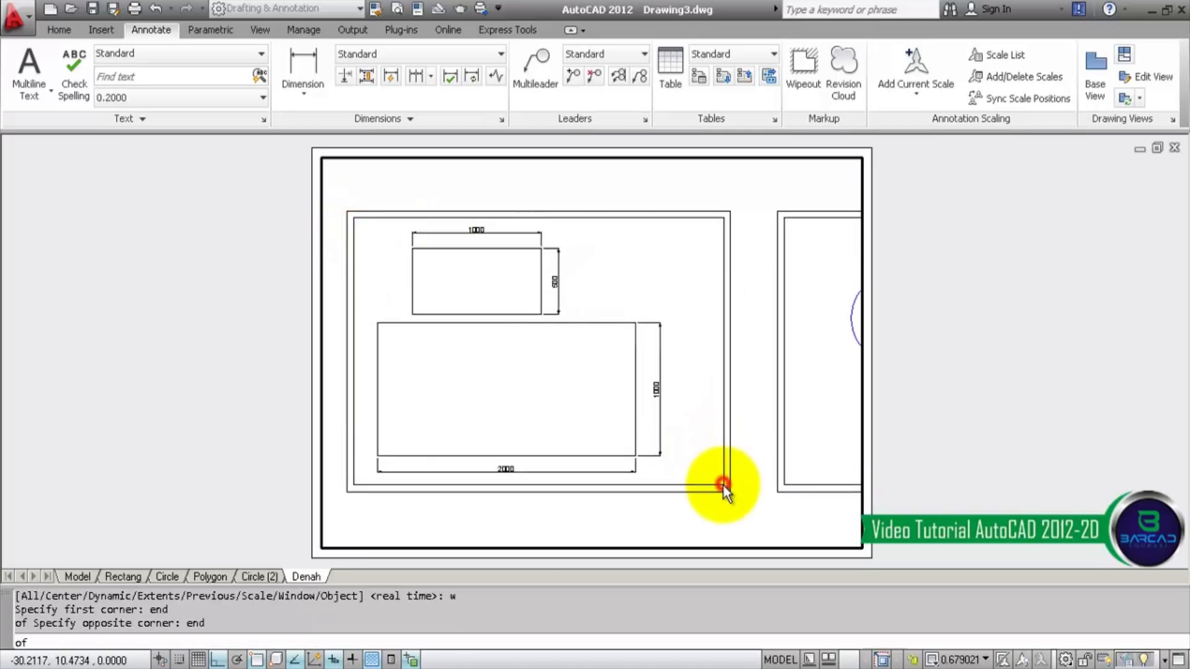
# - Return to paper space and zoom to show the whole Denah layout
pyautogui.doubleClick(945, 343)
pyautogui.scroll(5, 666, 287)
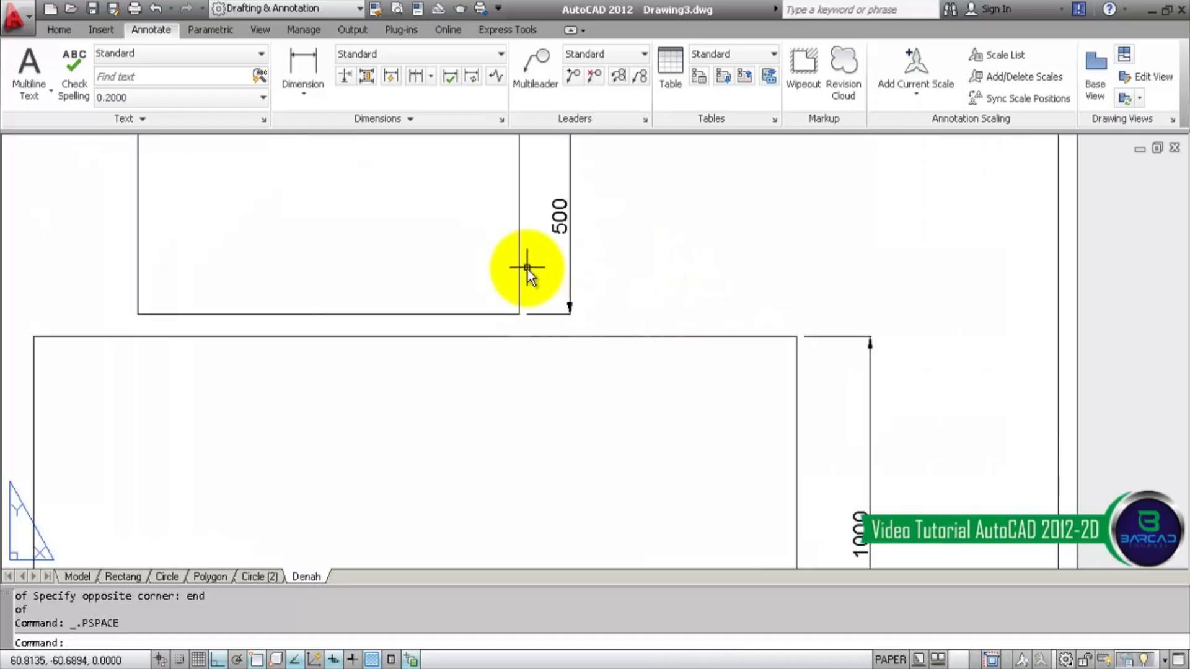
pyautogui.scroll(-6, 526, 270)
pyautogui.scroll(2, 533, 322)
pyautogui.write('z')
pyautogui.press('Return')
pyautogui.write('a')
pyautogui.press('Return')
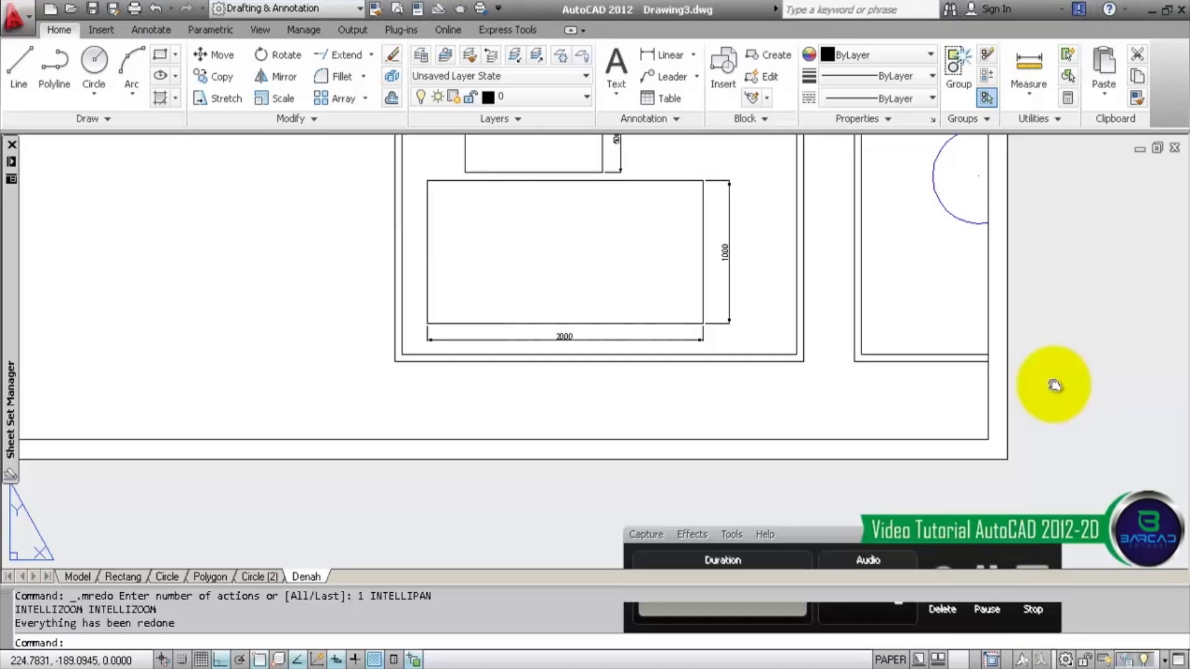
# - Shift the rectangle sheet upward inside the Denah viewport to clear the area along its lower edge, and return to paper space
pyautogui.scroll(-2, 638, 531)
pyautogui.moveTo(647, 432); pyautogui.dragTo(711, 496, button='middle')
pyautogui.scroll(-5, 712, 497)
pyautogui.scroll(4, 722, 507)
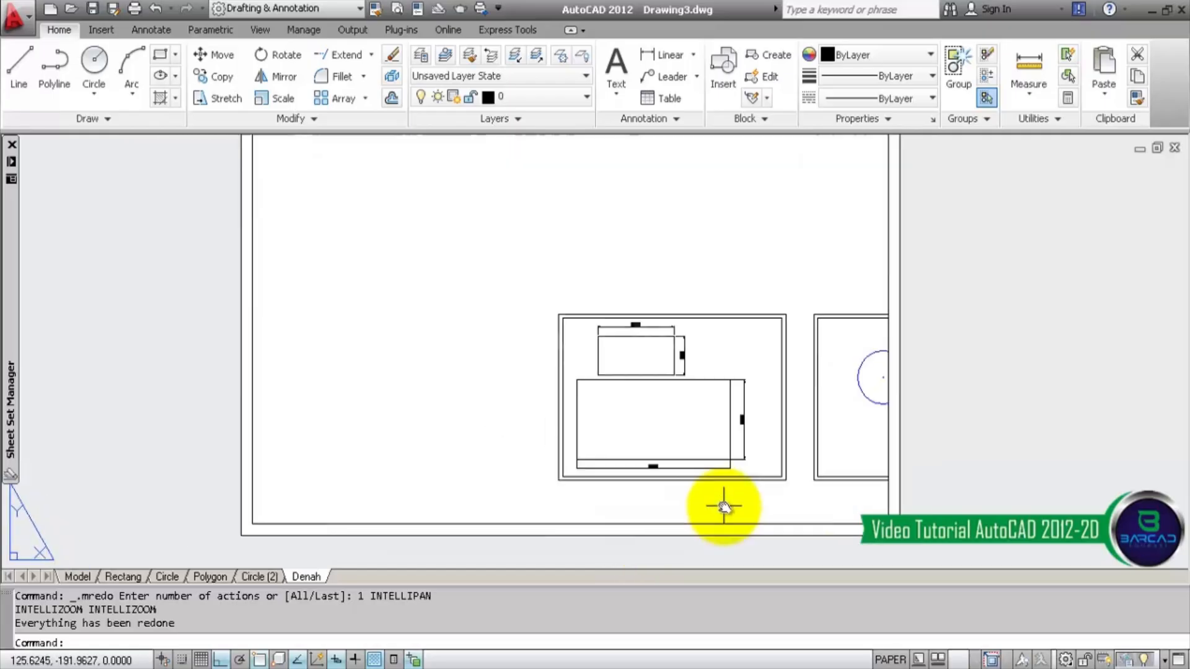
pyautogui.doubleClick(666, 251)
pyautogui.moveTo(712, 425); pyautogui.dragTo(738, 213, button='middle')
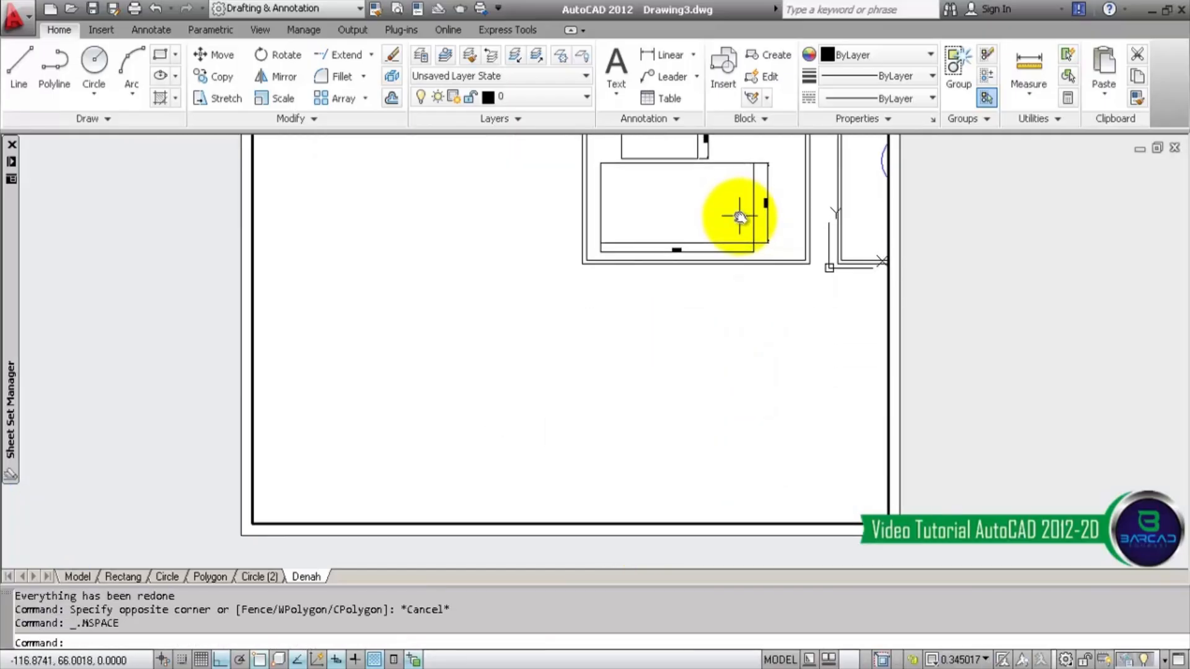
pyautogui.doubleClick(961, 386)
# - Draw a closed title block outline with lines in the frame's lower-right corner, 45 high and 117 wide
pyautogui.moveTo(858, 432); pyautogui.dragTo(737, 401, button='middle')
pyautogui.scroll(5, 737, 401)
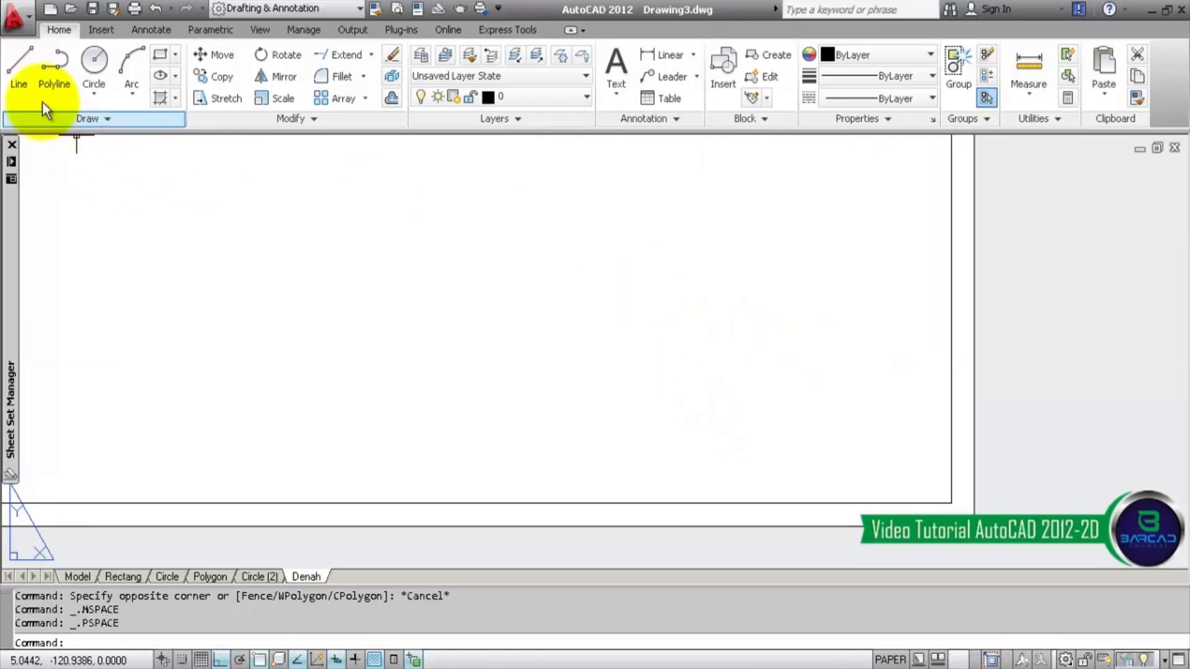
pyautogui.click(22, 67)
pyautogui.click(952, 501)
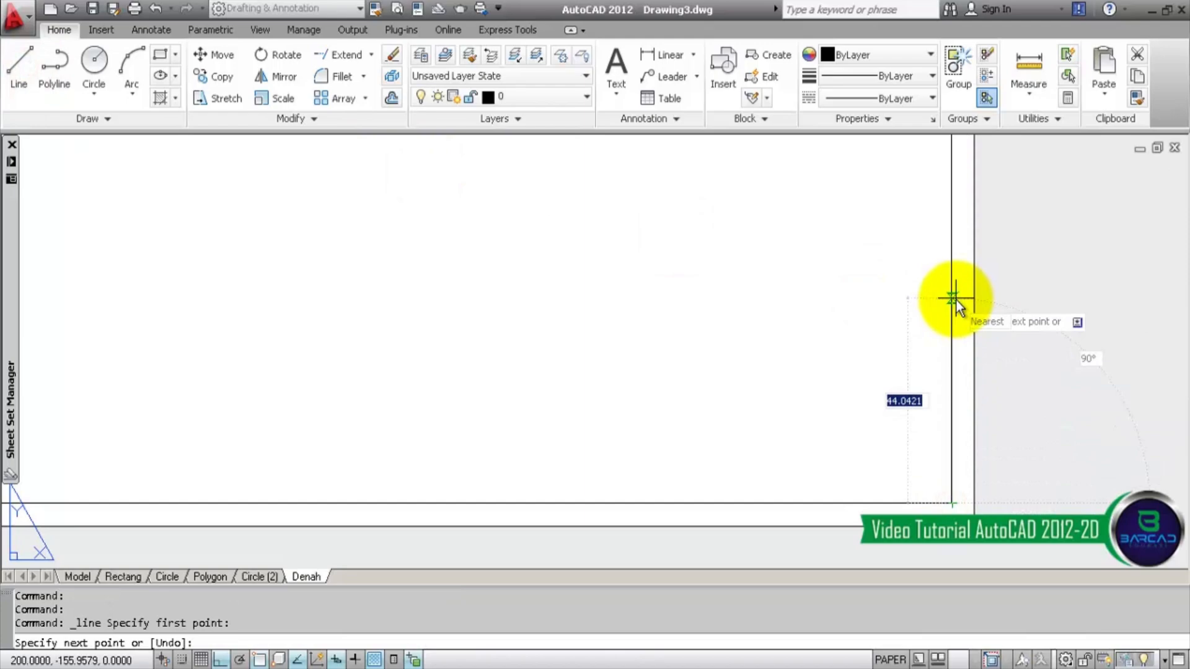
pyautogui.write('45')
pyautogui.press('Return')
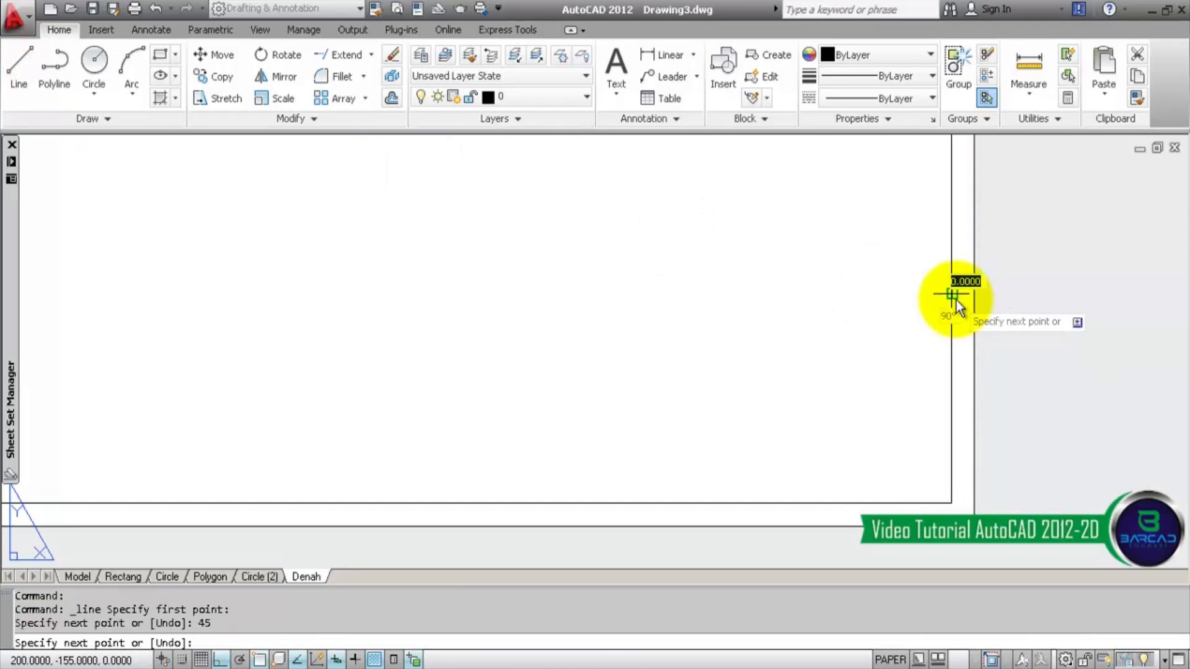
pyautogui.write('117')
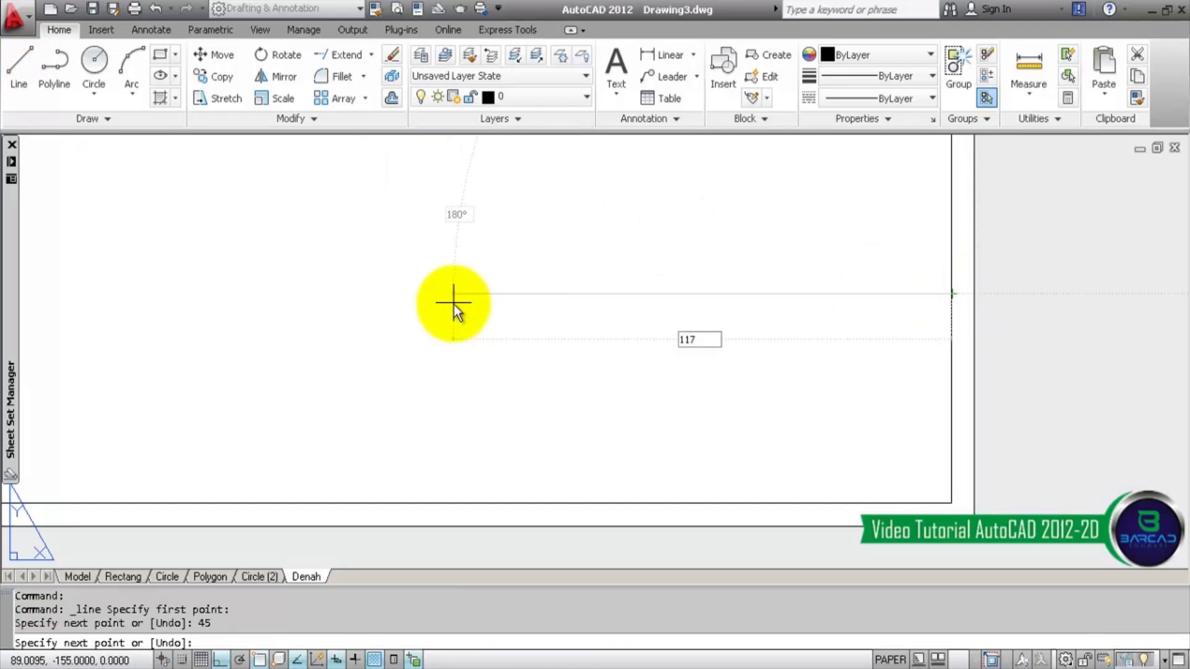
pyautogui.press('Return')
pyautogui.click(426, 503)
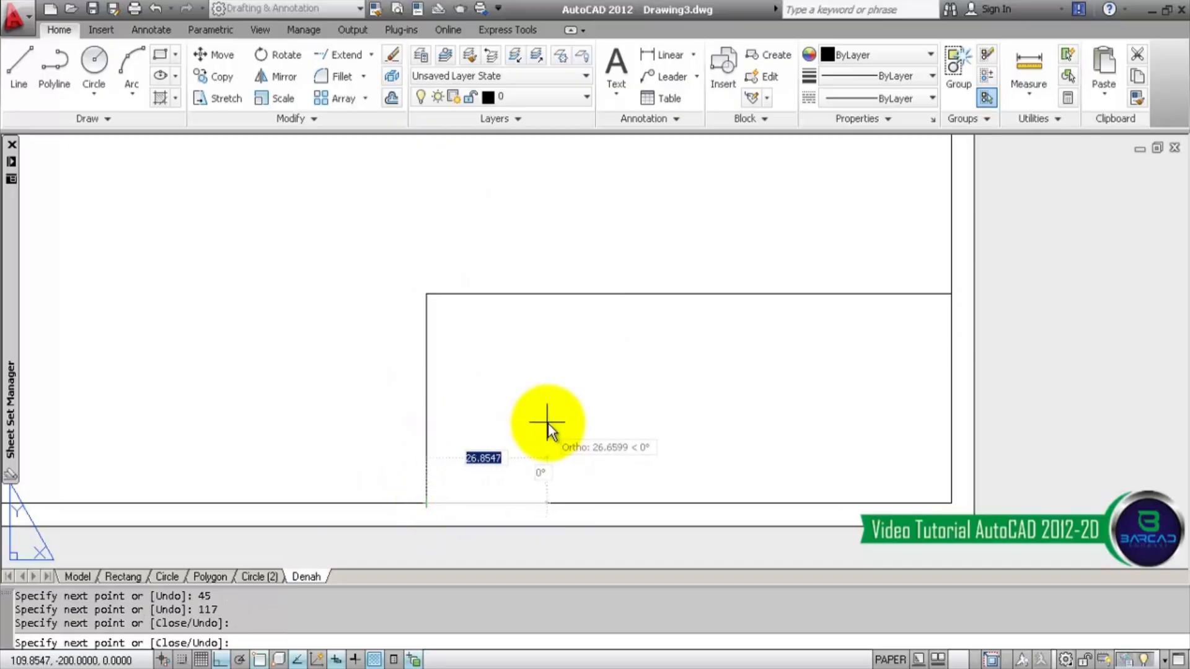
pyautogui.write('C')
pyautogui.press('Return')
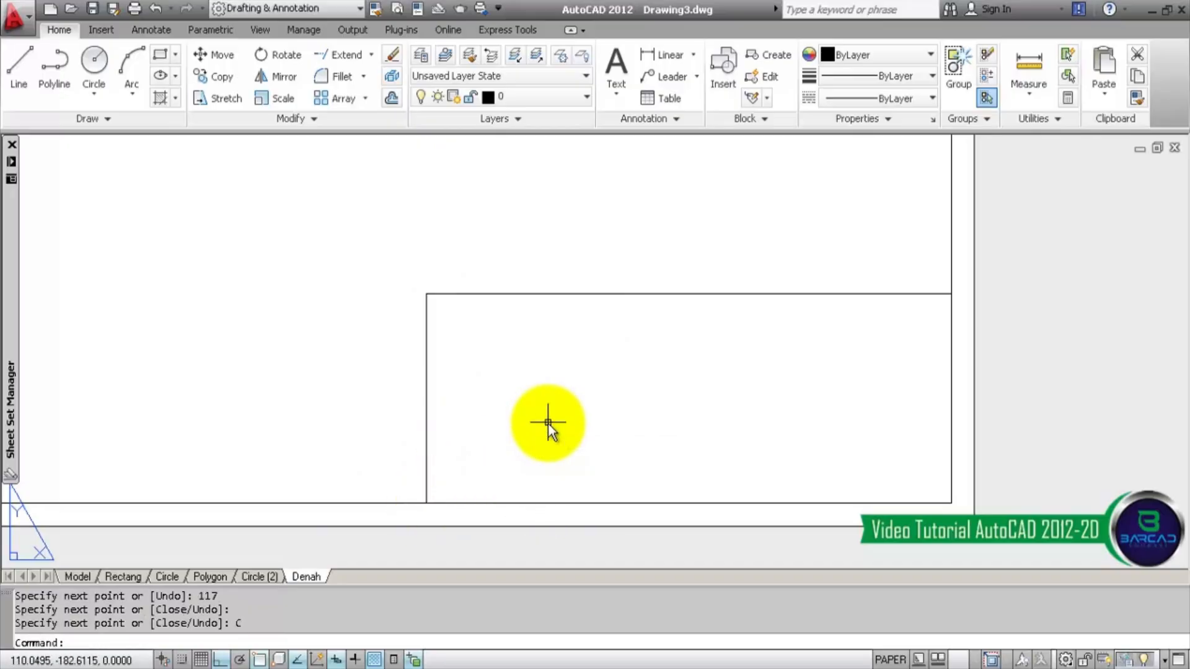
# - Offset the title block's top line downward three times in succession at a distance of 4
pyautogui.click(392, 98)
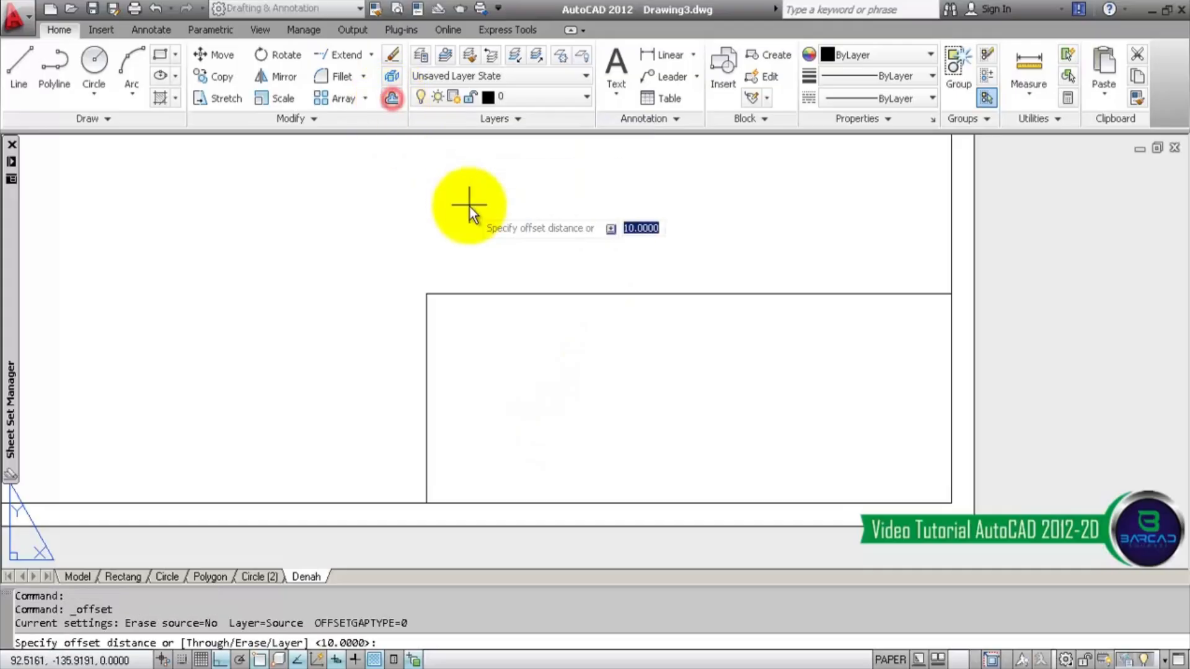
pyautogui.write('4')
pyautogui.press('Return')
pyautogui.click(551, 295)
pyautogui.click(548, 326)
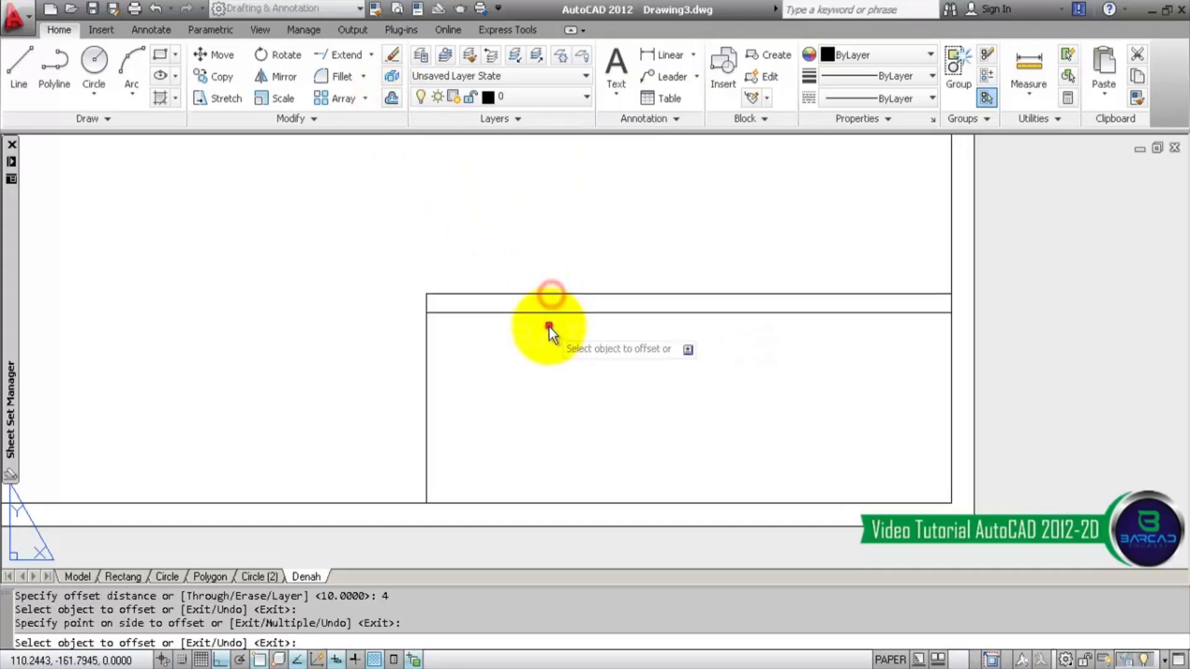
pyautogui.click(558, 314)
pyautogui.click(559, 329)
pyautogui.click(559, 335)
pyautogui.click(564, 352)
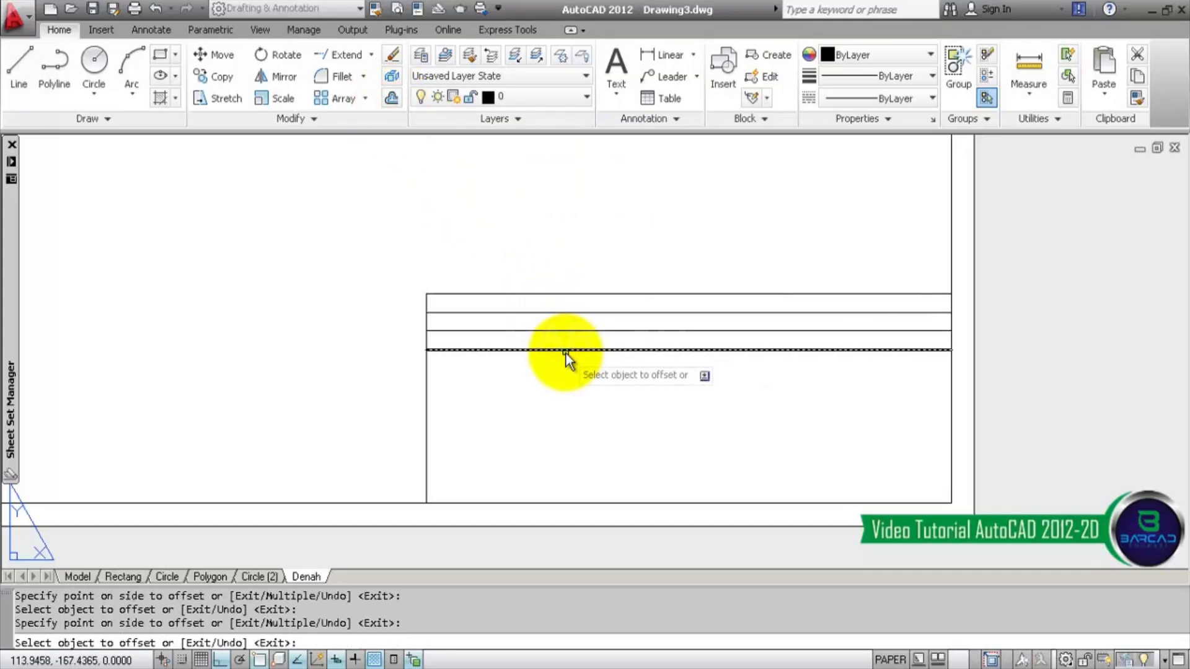
pyautogui.press('Return')
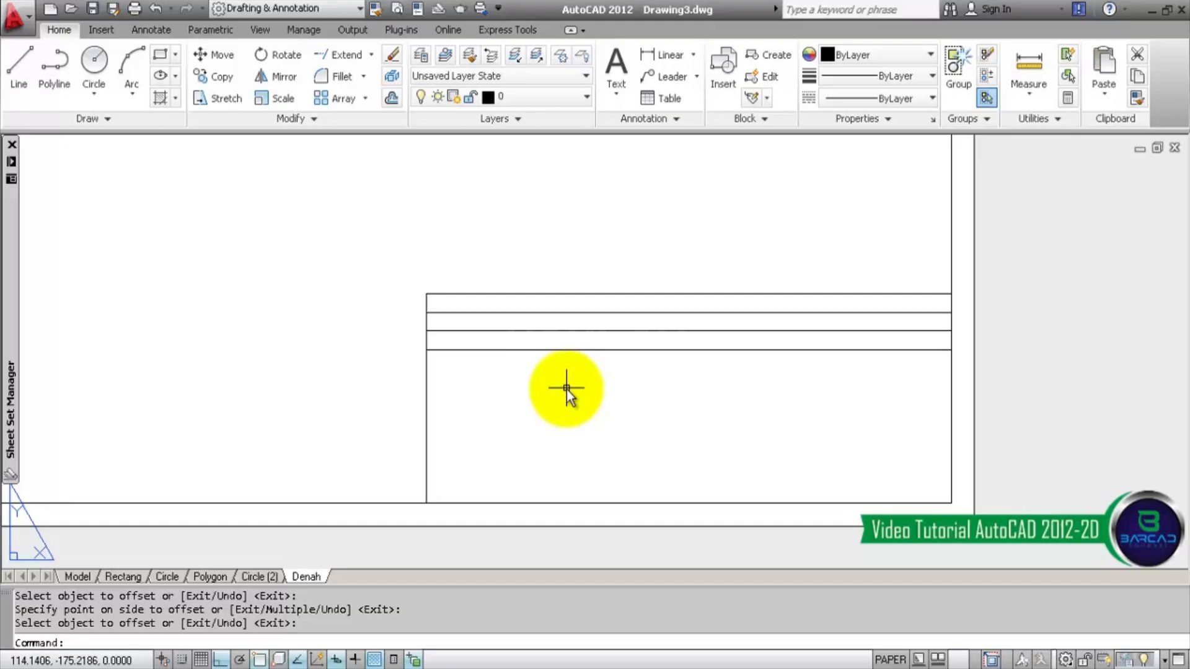
# - Offset the lowest of the title block's inner row lines downward by 9
pyautogui.press('Return')
pyautogui.write('8')
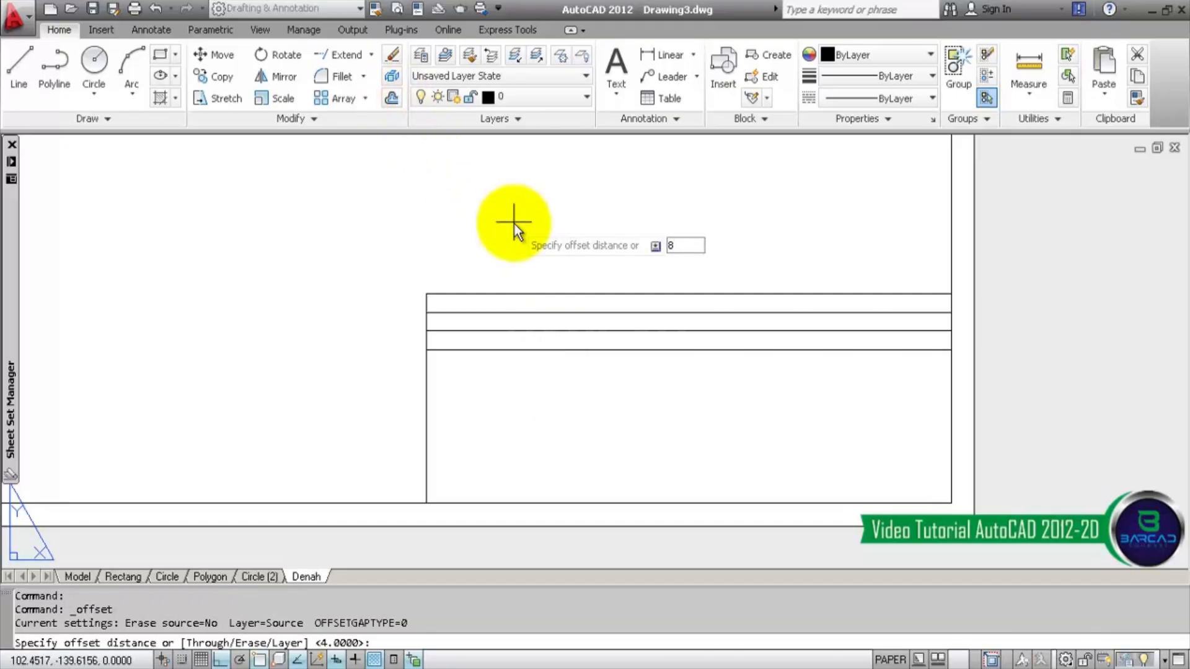
pyautogui.press('BackSpace')
pyautogui.write('9')
pyautogui.press('Return')
pyautogui.click(543, 350)
pyautogui.click(550, 388)
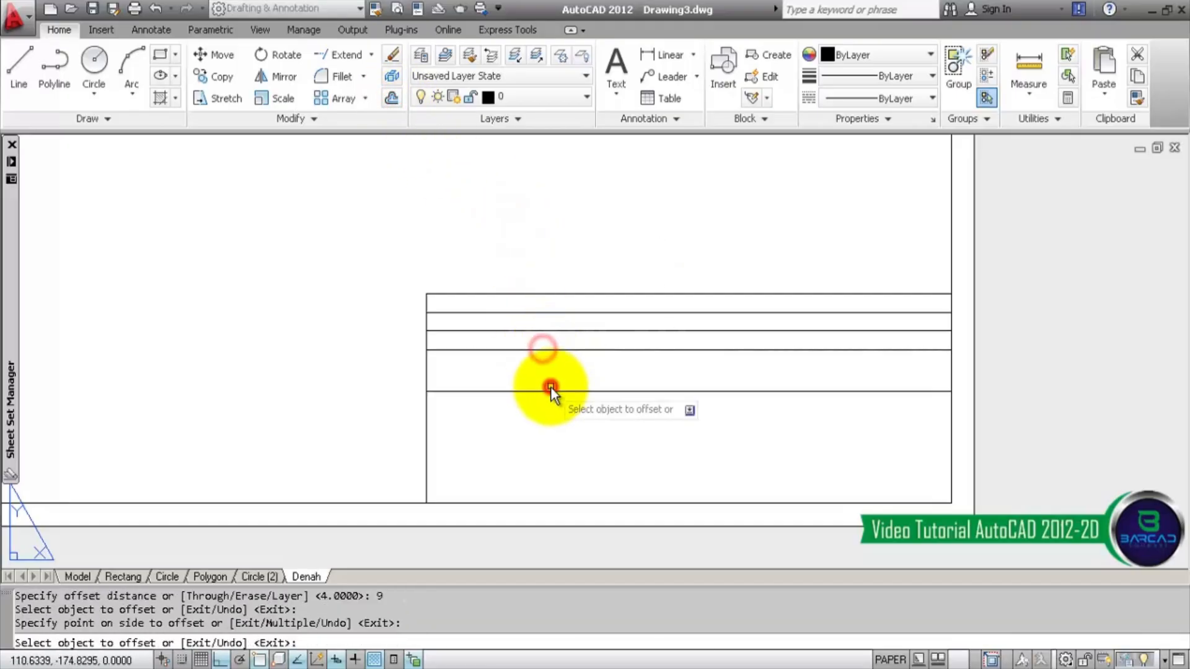
pyautogui.press('Return')
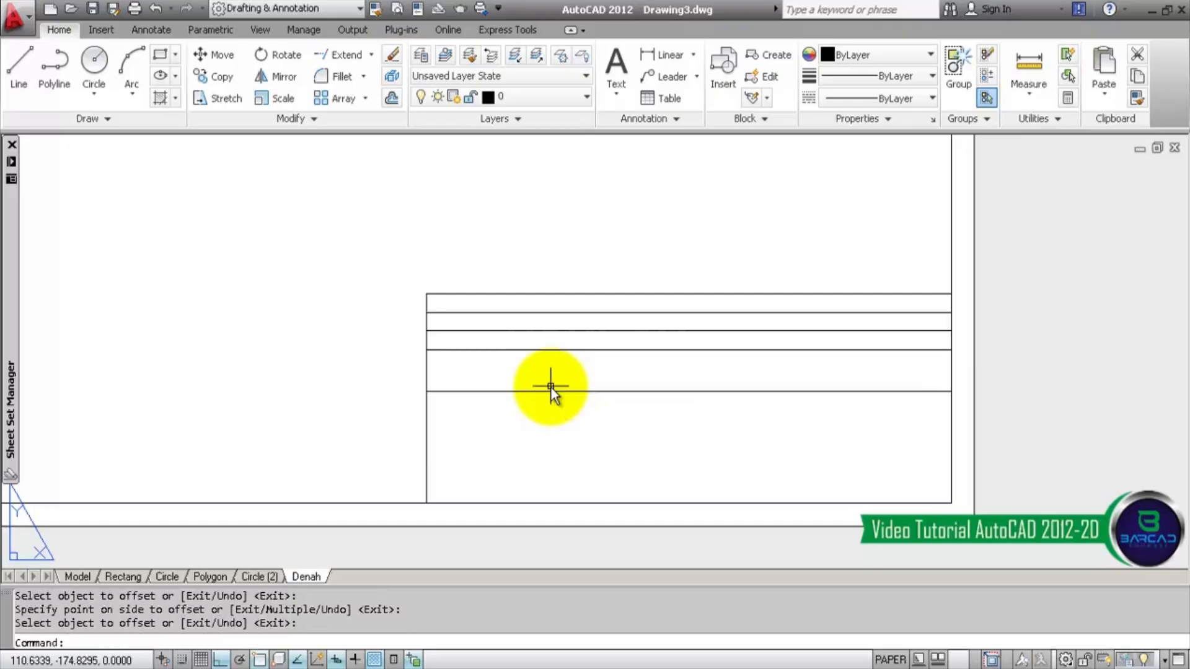
# - Offset the newest title block row line downward by 12 to form the next row
pyautogui.click(391, 98)
pyautogui.press('Return')
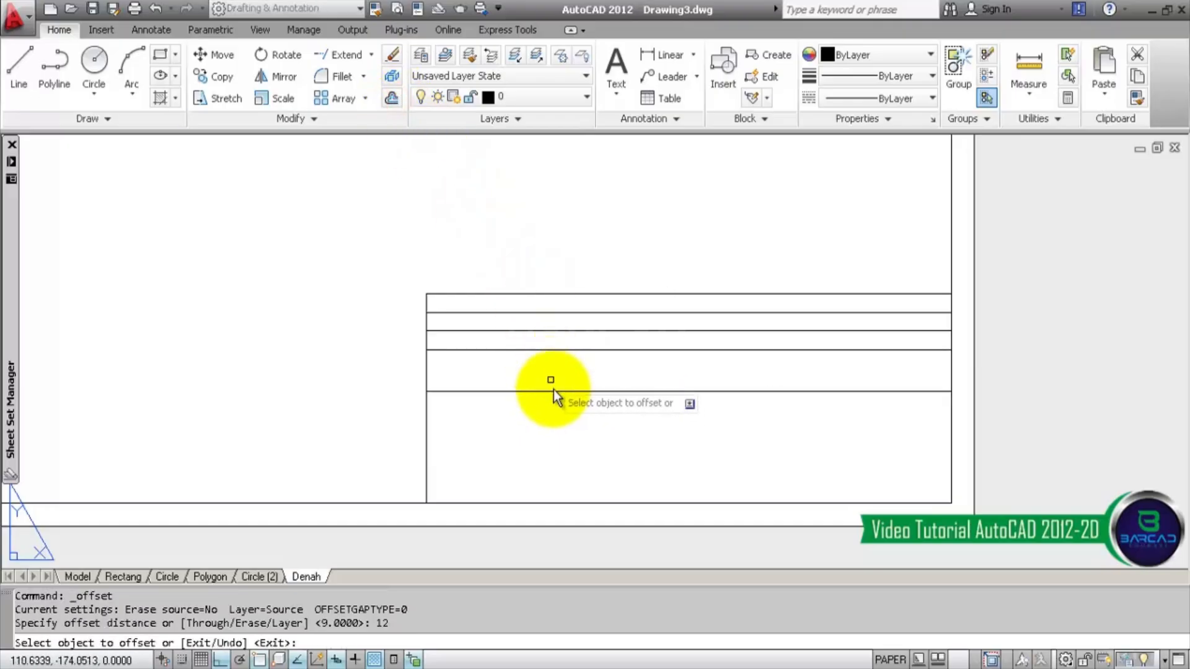
pyautogui.click(555, 391)
pyautogui.click(559, 425)
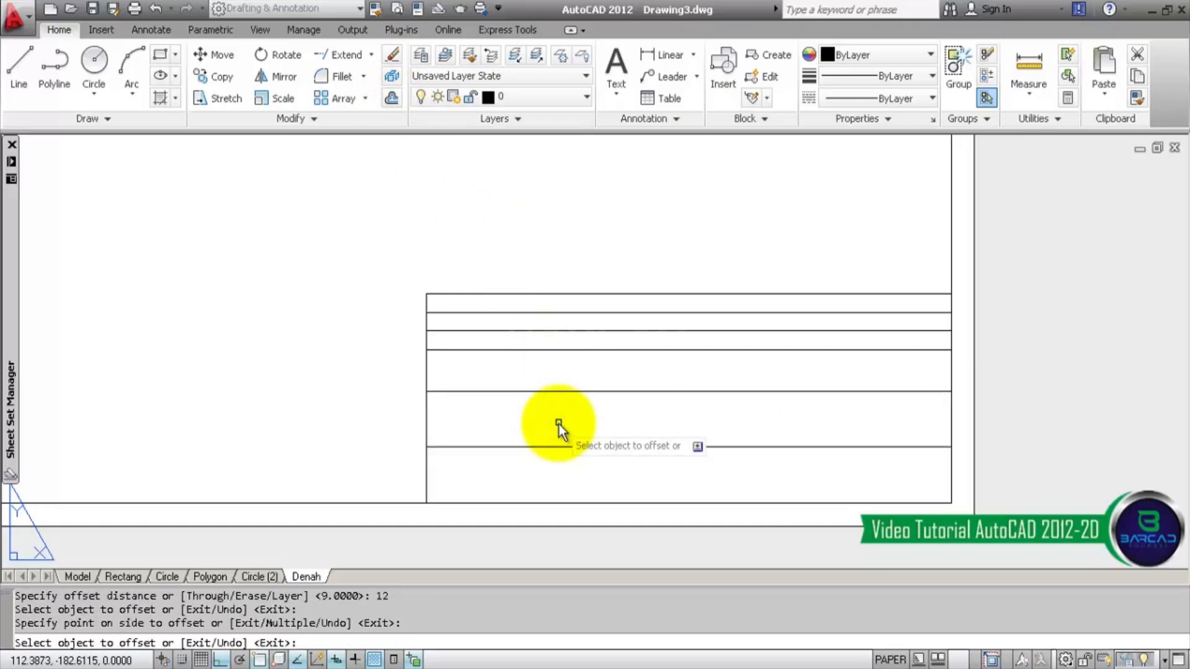
pyautogui.press('Escape')
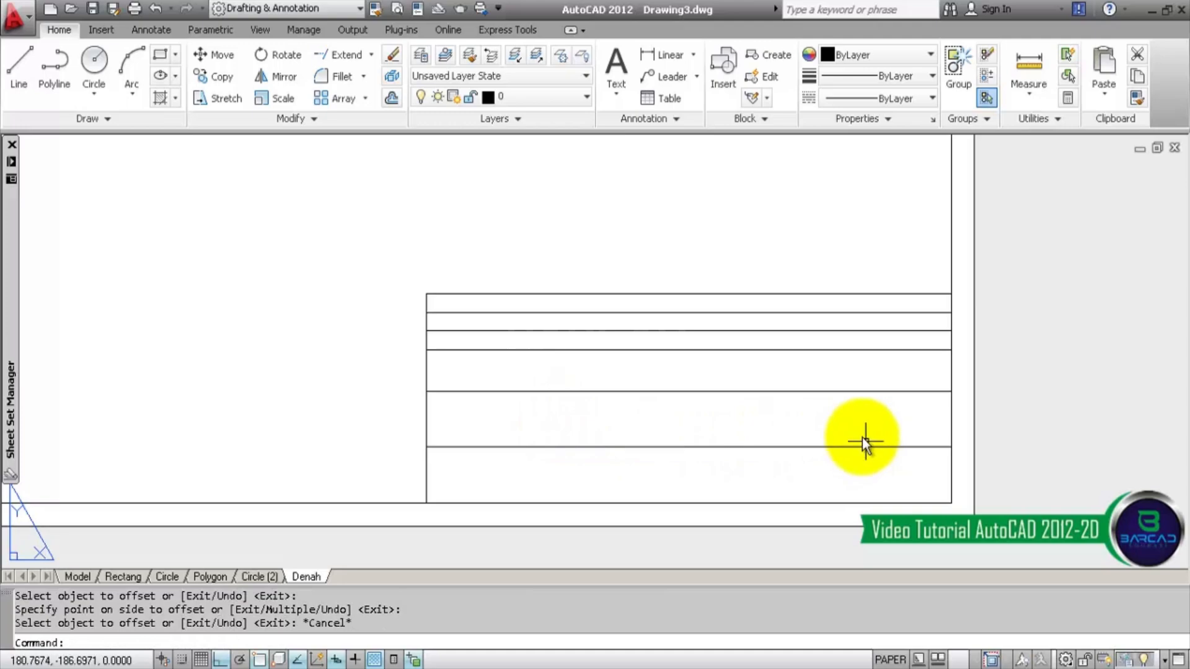
# - Offset the title block's left vertical edge inward by 6 to form a narrow first column
pyautogui.click(391, 98)
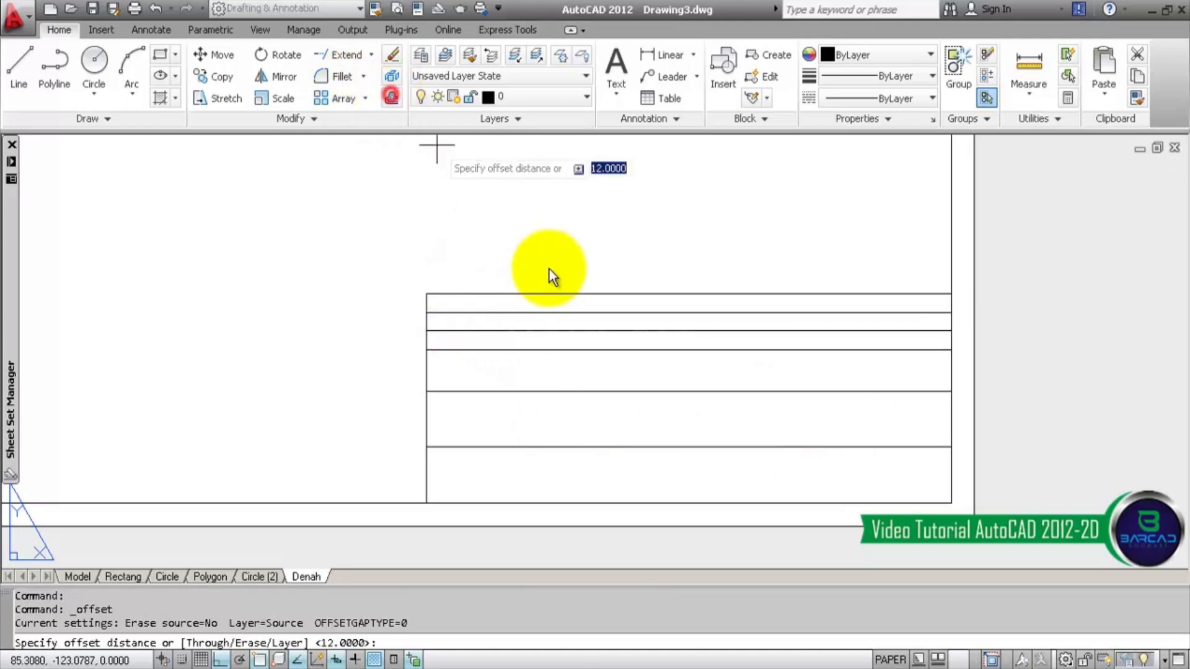
pyautogui.write('5')
pyautogui.press('BackSpace')
pyautogui.write('6')
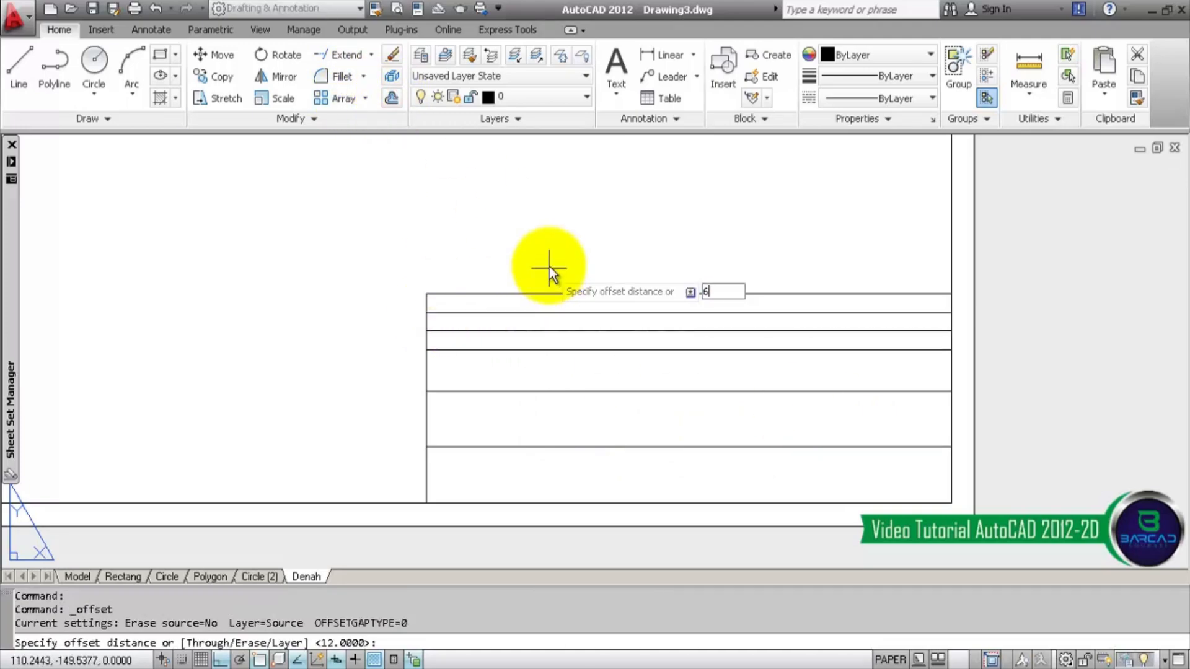
pyautogui.press('Return')
pyautogui.click(428, 306)
pyautogui.click(467, 305)
# - Offset the first column's divider line to the right by 34 to form the second column
pyautogui.scroll(2, 556, 374)
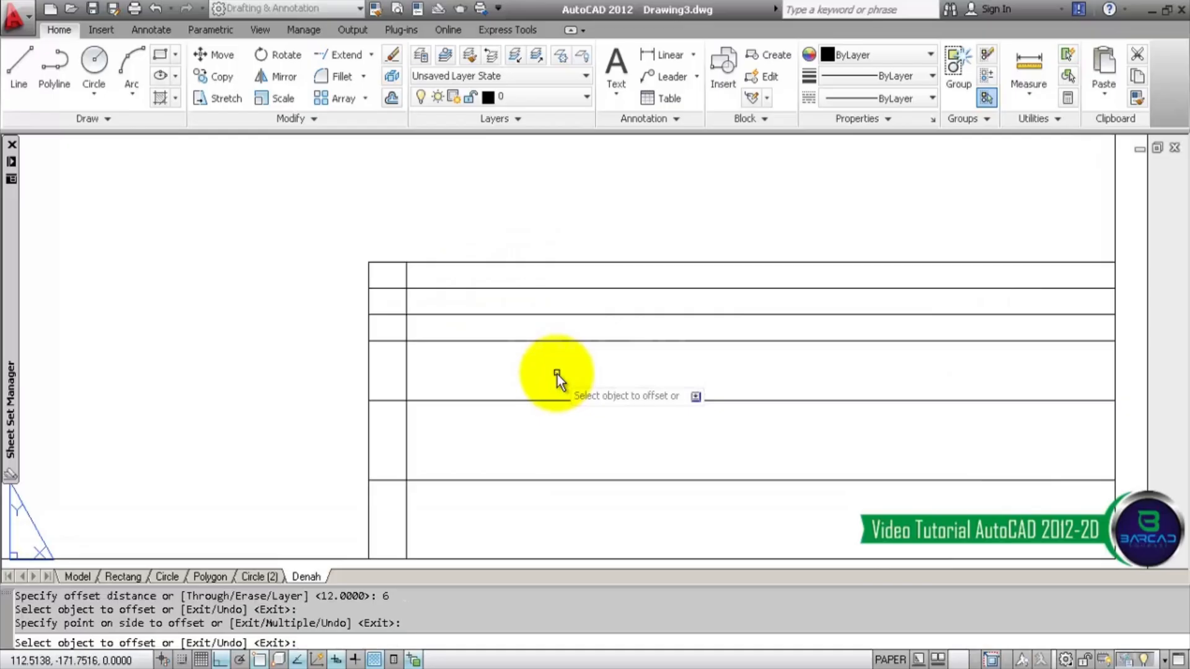
pyautogui.moveTo(552, 380); pyautogui.dragTo(486, 332, button='middle')
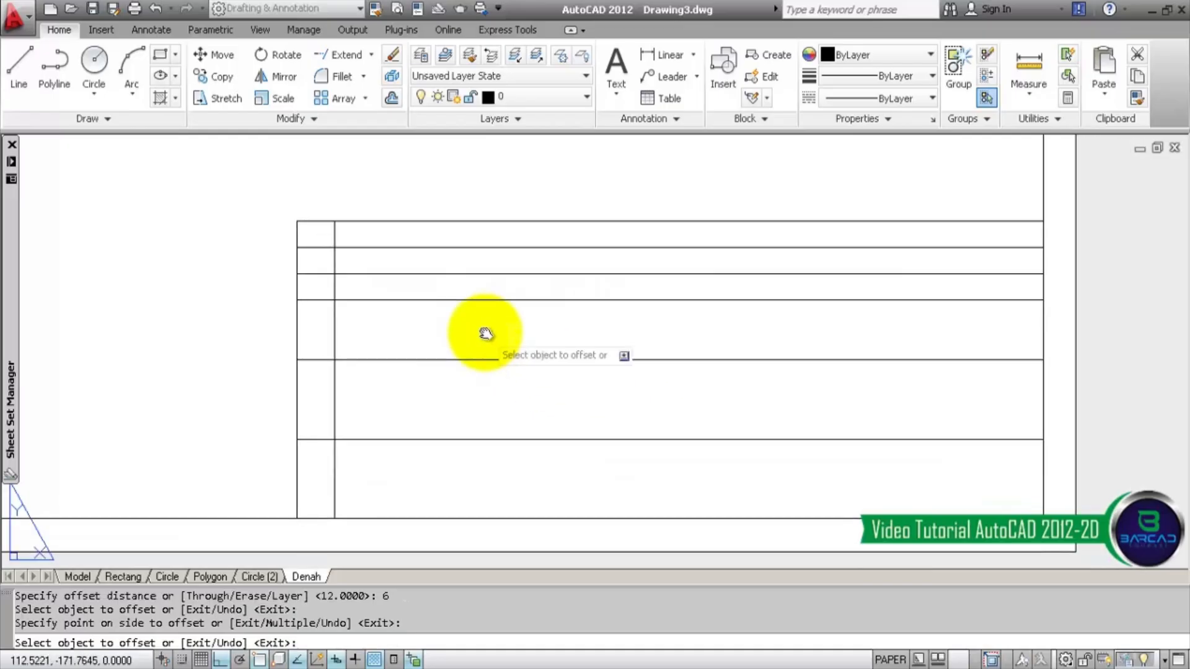
pyautogui.click(391, 98)
pyautogui.write('34')
pyautogui.press('Return')
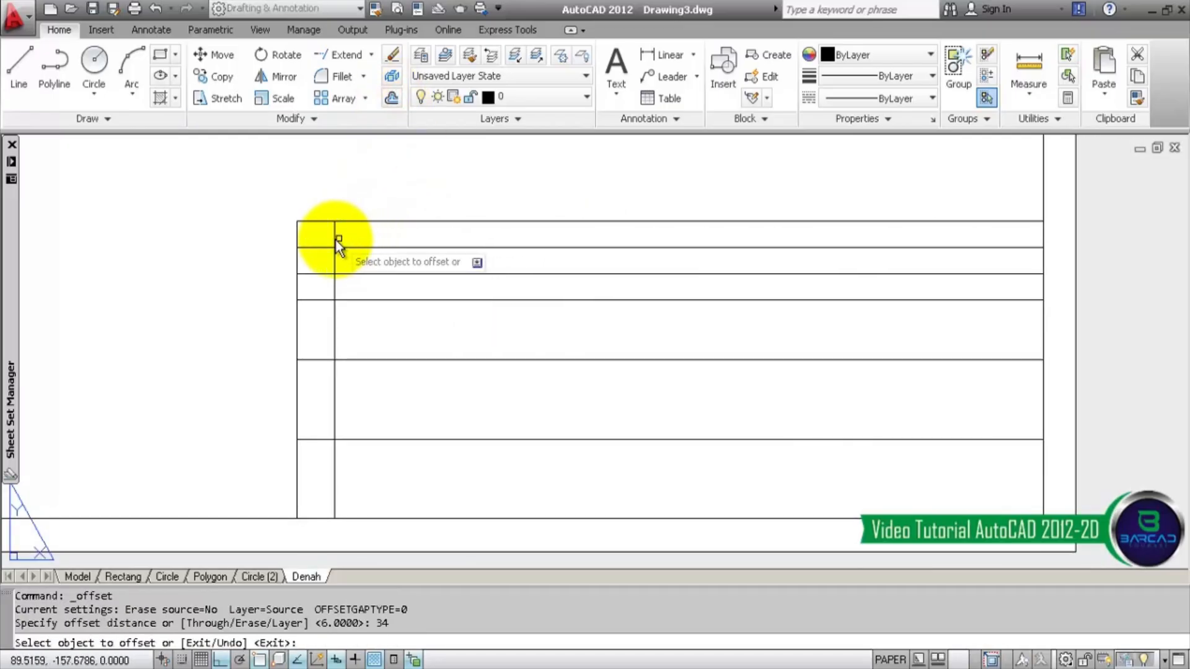
pyautogui.click(335, 235)
pyautogui.click(507, 202)
pyautogui.press('Return')
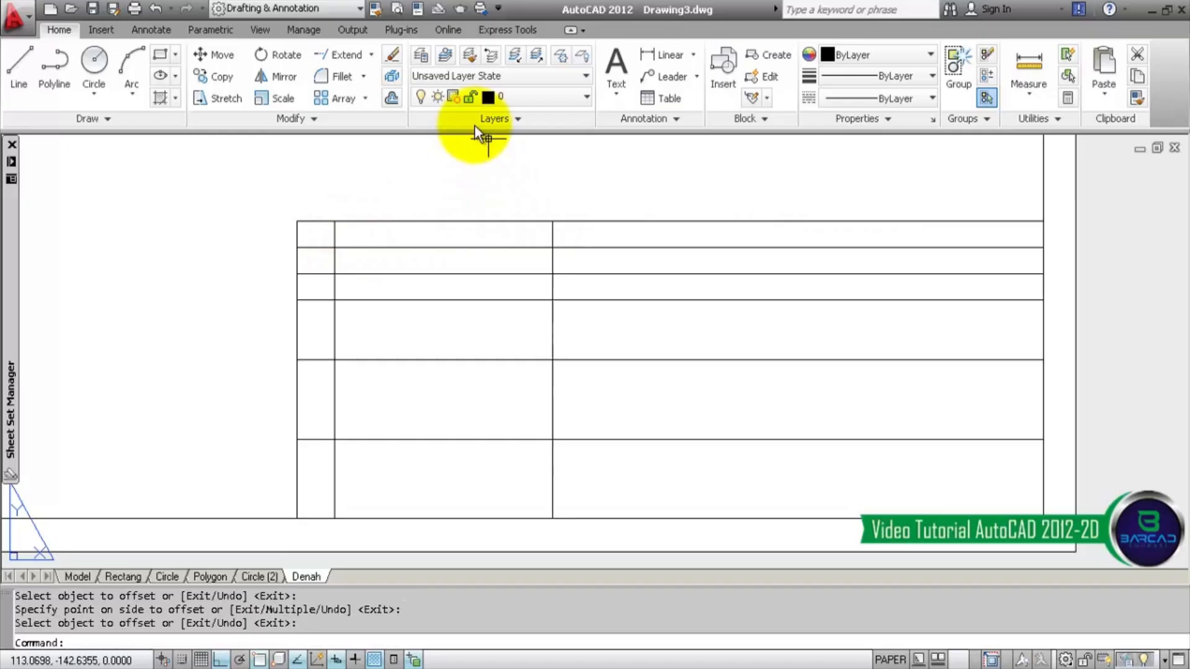
# - Offset the second column's divider line to the right by 22 to form the third column
pyautogui.click(391, 98)
pyautogui.write('22')
pyautogui.press('Return')
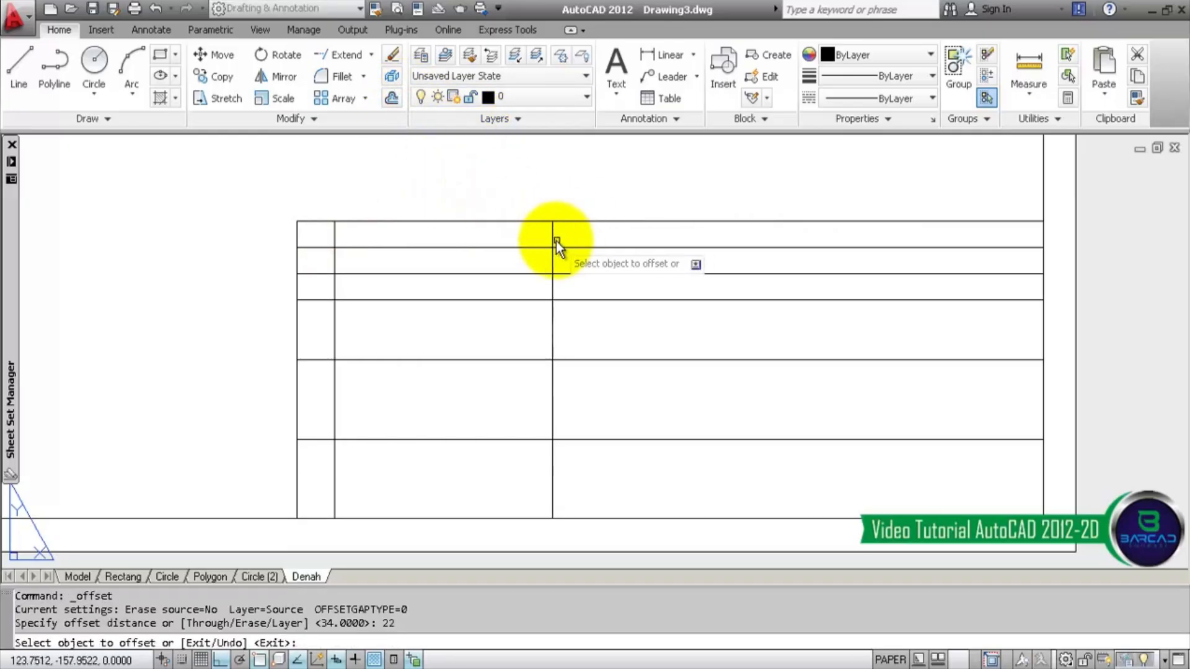
pyautogui.click(552, 242)
pyautogui.click(685, 198)
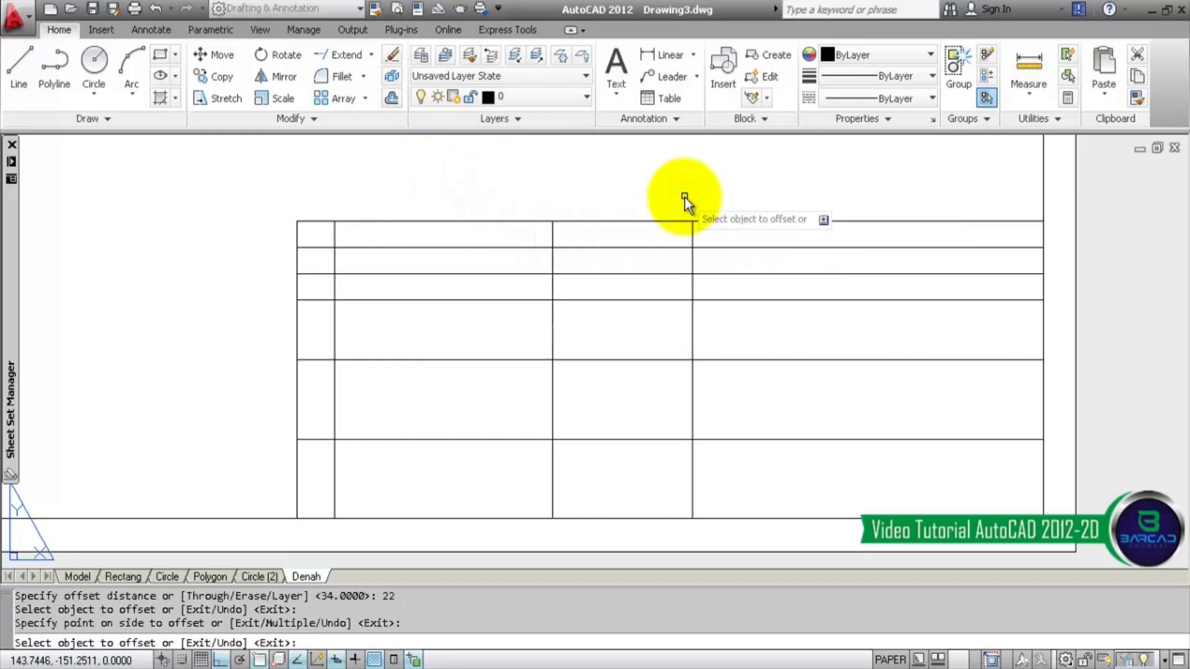
# - Offset the title block's left vertical edge inward by 15 to add a divider inside the second column
pyautogui.press('Return')
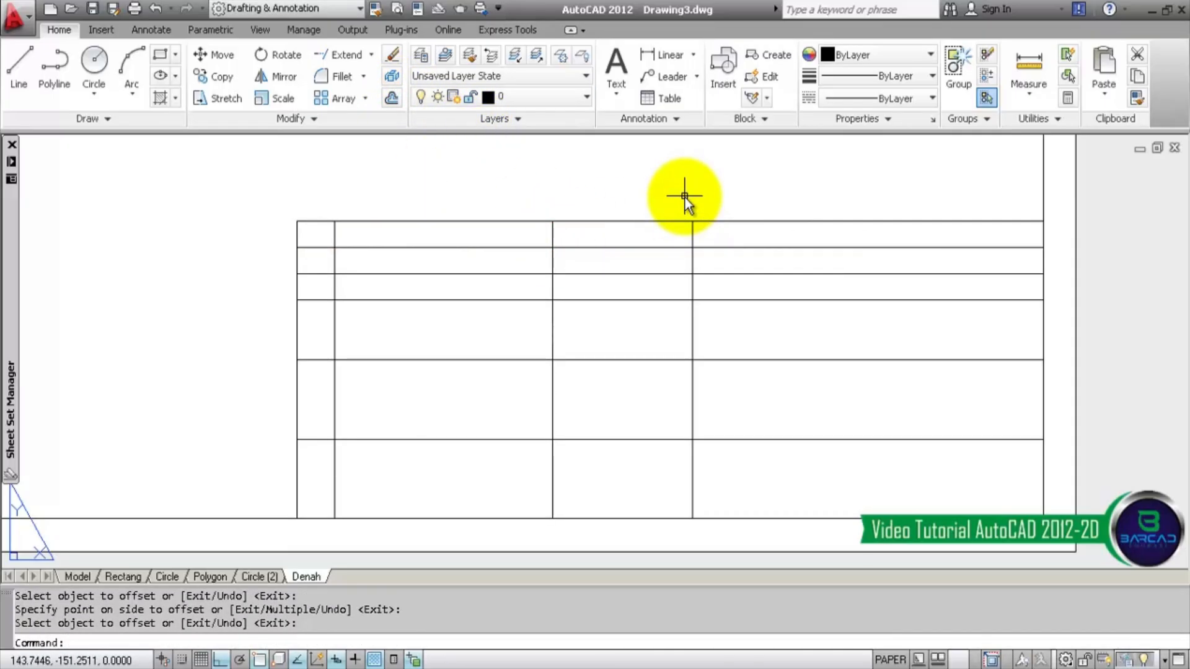
pyautogui.moveTo(730, 353); pyautogui.dragTo(725, 302, button='middle')
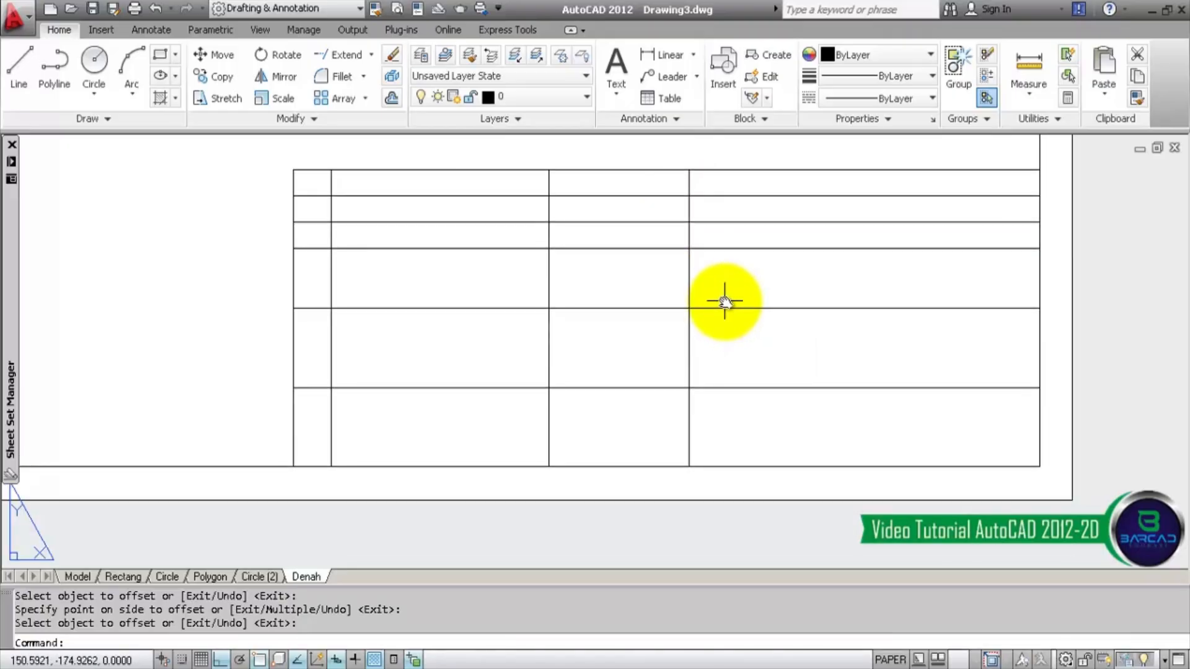
pyautogui.click(392, 97)
pyautogui.write('15')
pyautogui.press('Return')
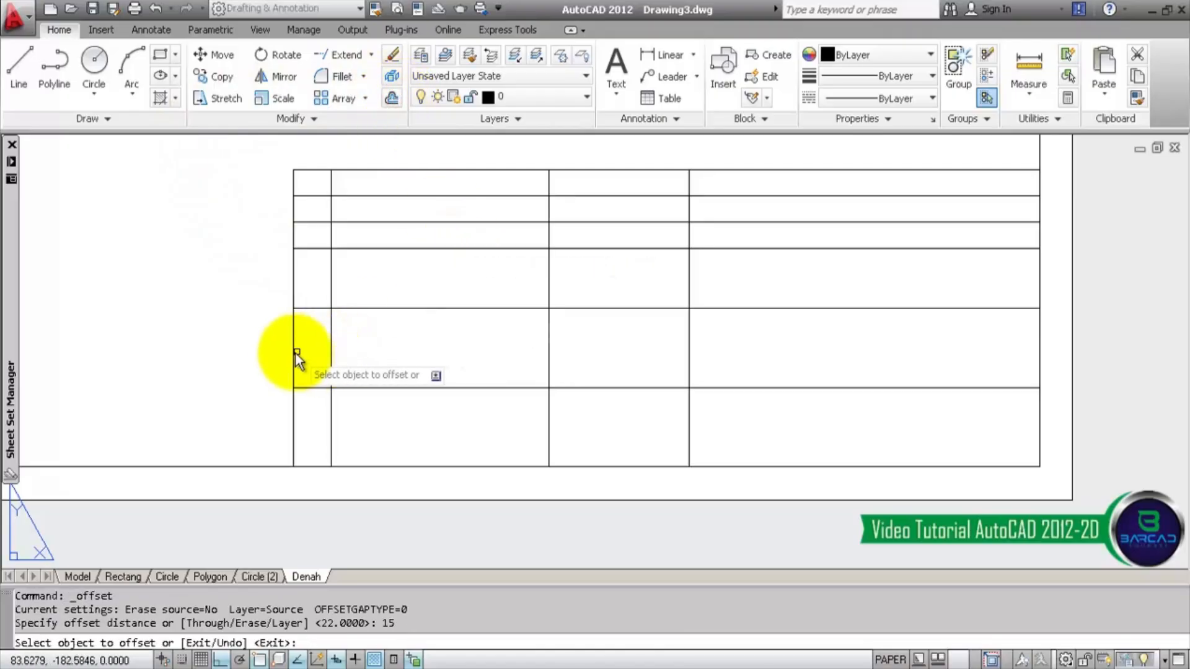
pyautogui.click(294, 352)
pyautogui.click(405, 355)
pyautogui.press('Return')
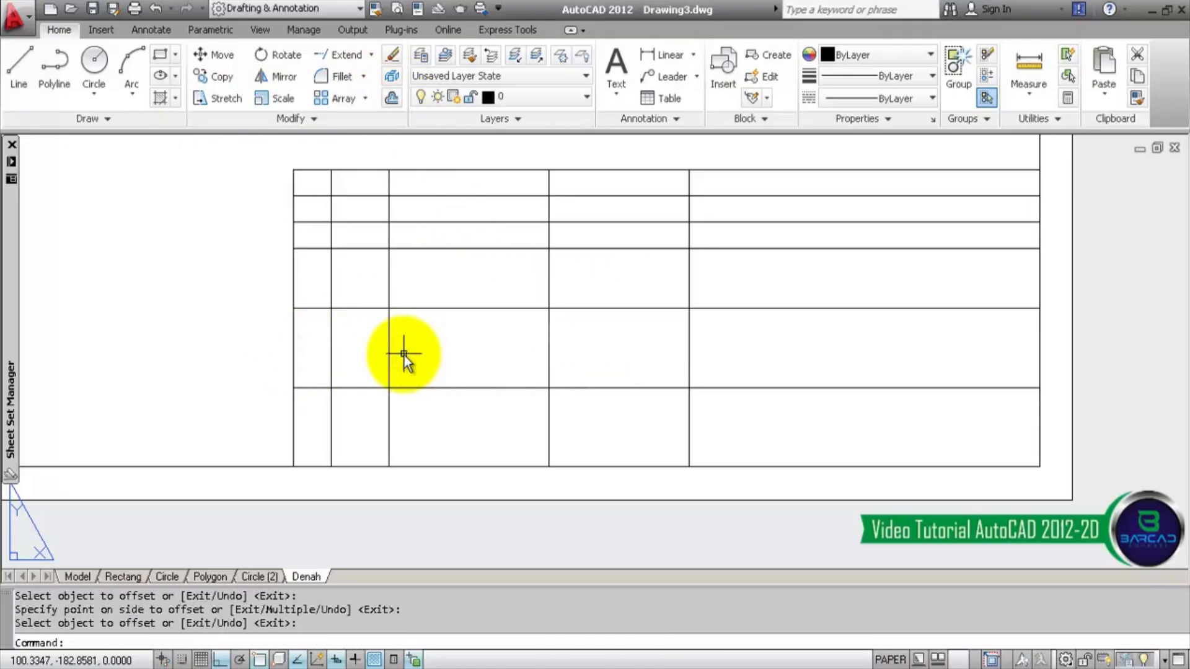
# - Offset the newest vertical divider to the right by 47
pyautogui.click(392, 97)
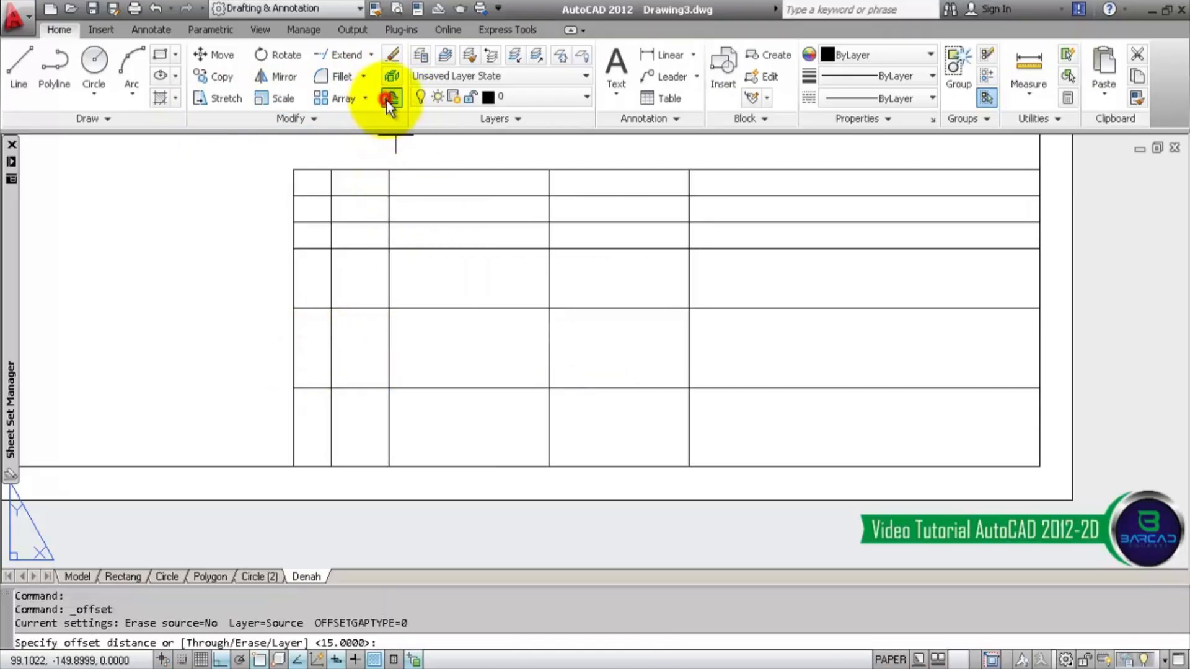
pyautogui.write('47')
pyautogui.press('Return')
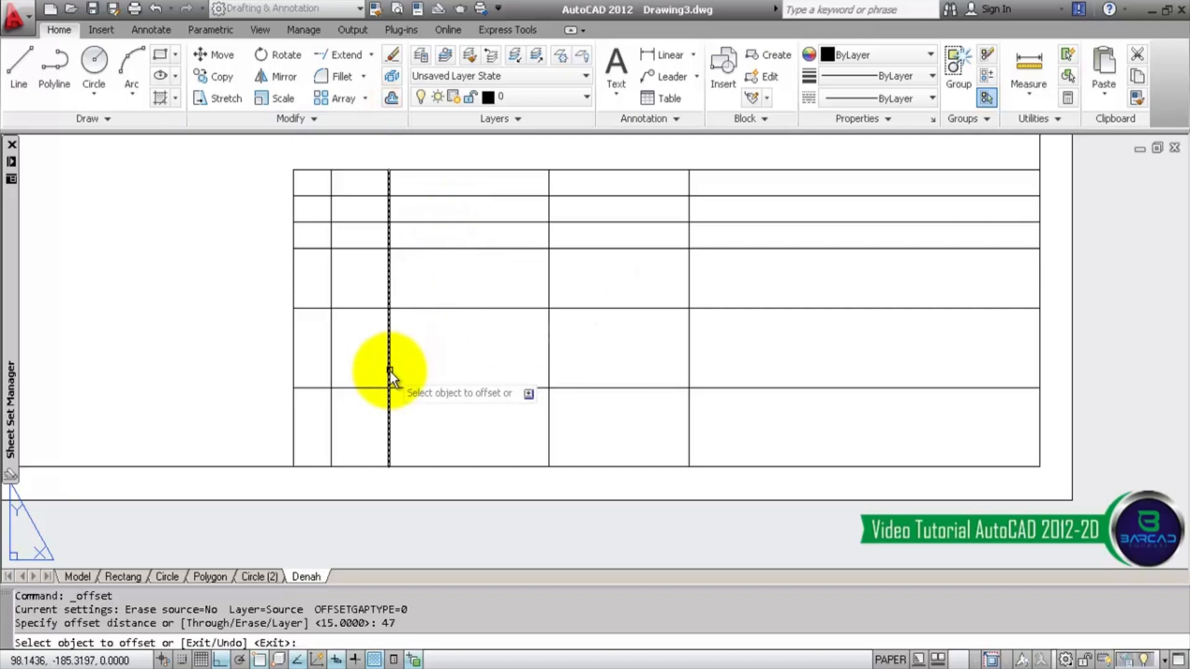
pyautogui.click(389, 371)
pyautogui.click(499, 370)
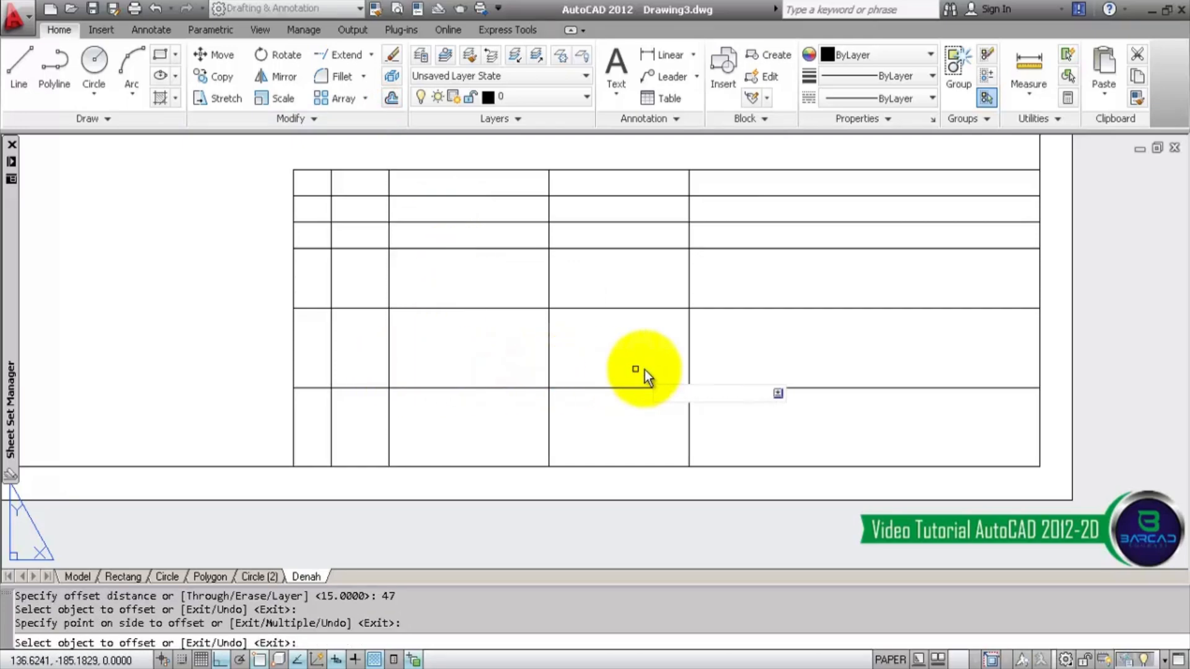
pyautogui.press('Escape')
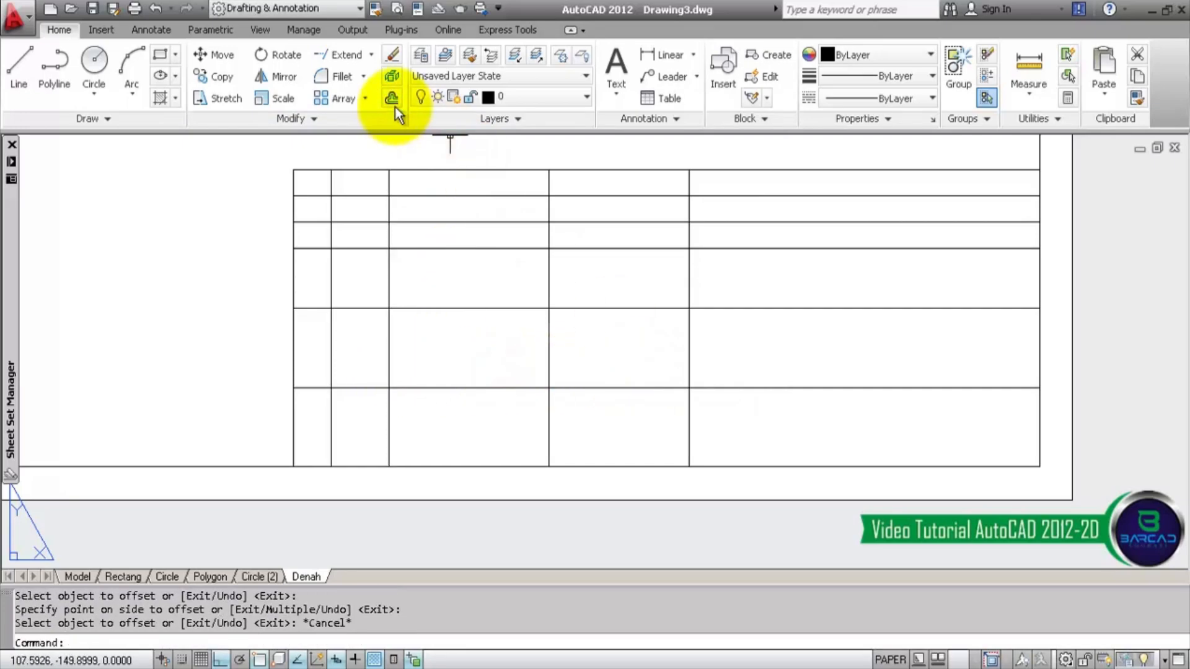
# - Offset the vertical divider on the right side of the third main column to the right by 11
pyautogui.click(392, 98)
pyautogui.write('11')
pyautogui.press('Return')
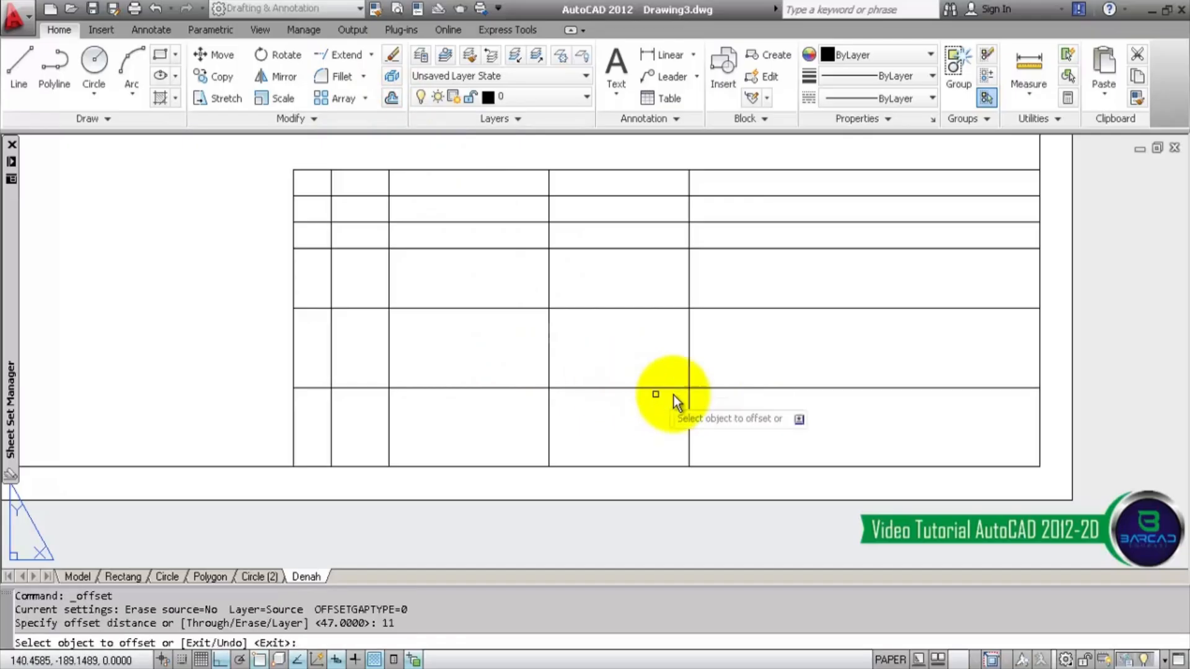
pyautogui.click(688, 354)
pyautogui.click(728, 354)
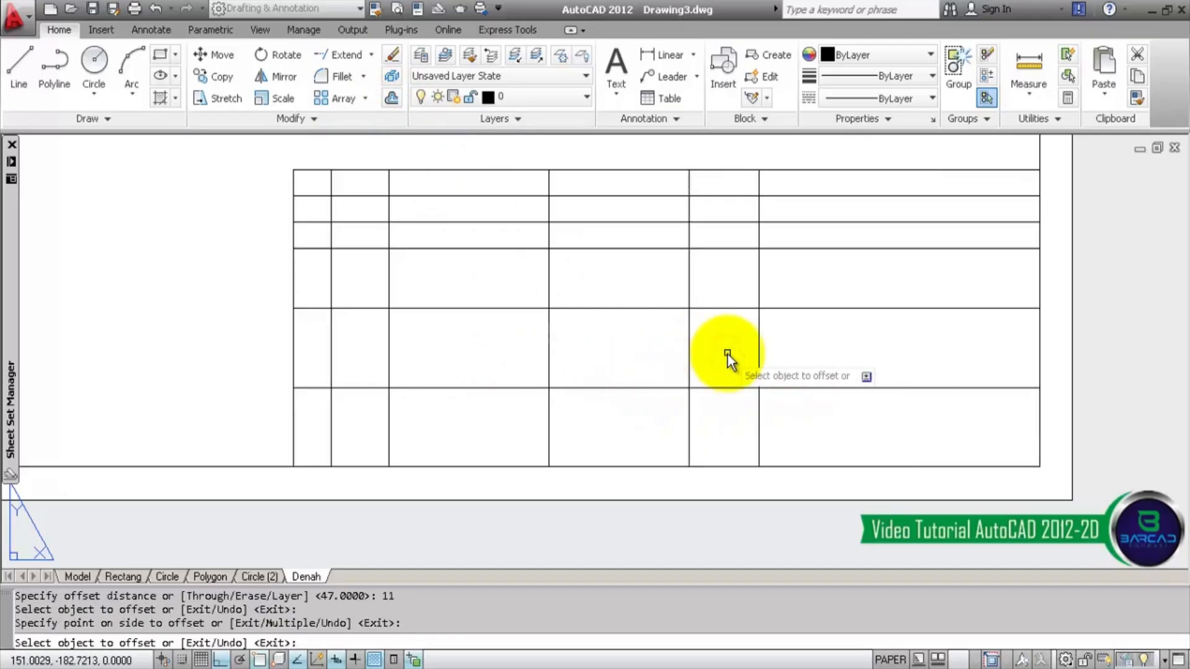
pyautogui.press('Escape')
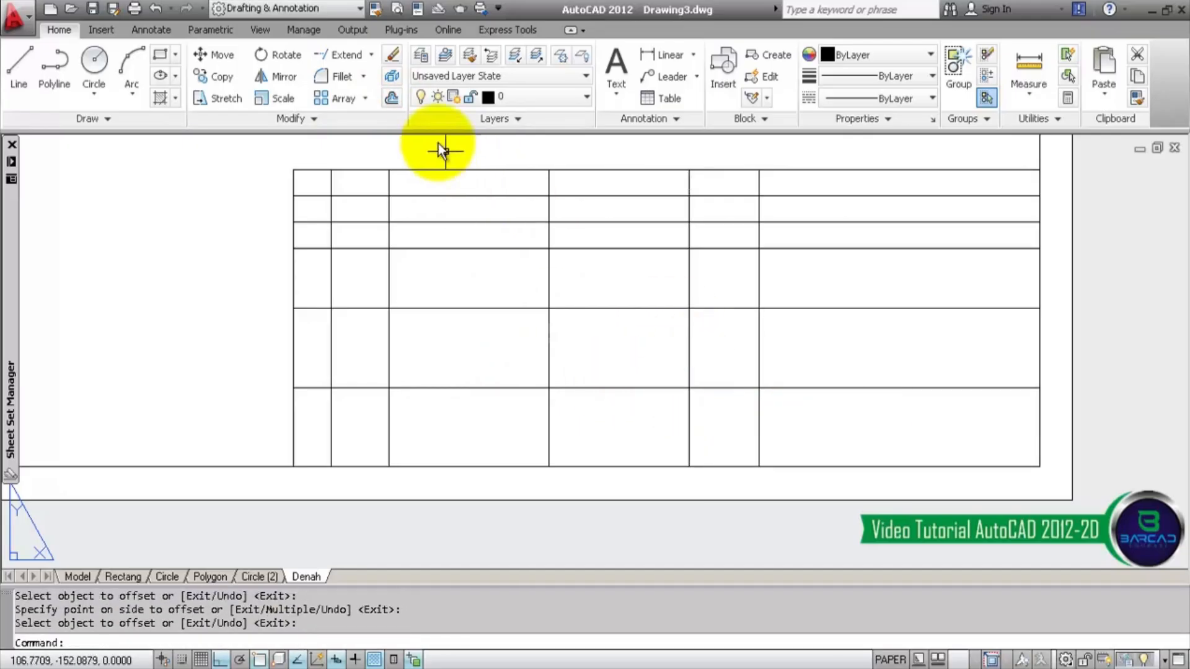
# - Offset the rightmost interior column divider to the right by 12 to form the next column
pyautogui.click(392, 98)
pyautogui.write('12')
pyautogui.press('Return')
pyautogui.click(759, 353)
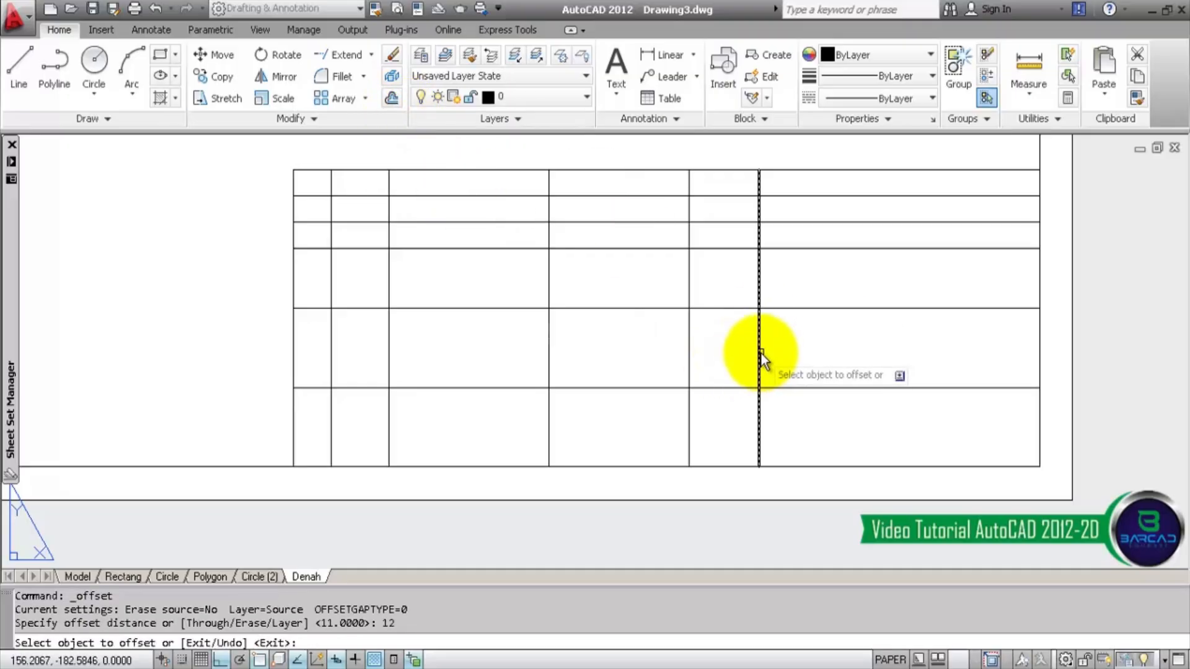
pyautogui.click(822, 355)
pyautogui.press('Return')
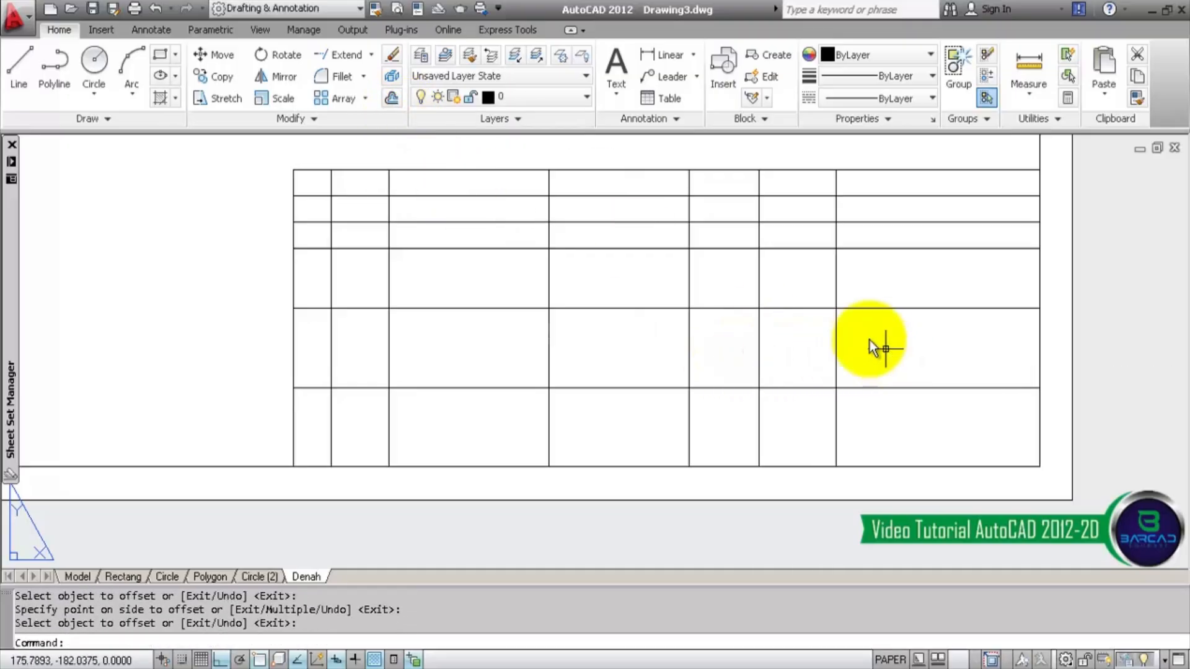
# - Offset the newest column divider to the right by 17 to form the last narrow column
pyautogui.click(393, 99)
pyautogui.write('17')
pyautogui.press('Return')
pyautogui.click(836, 327)
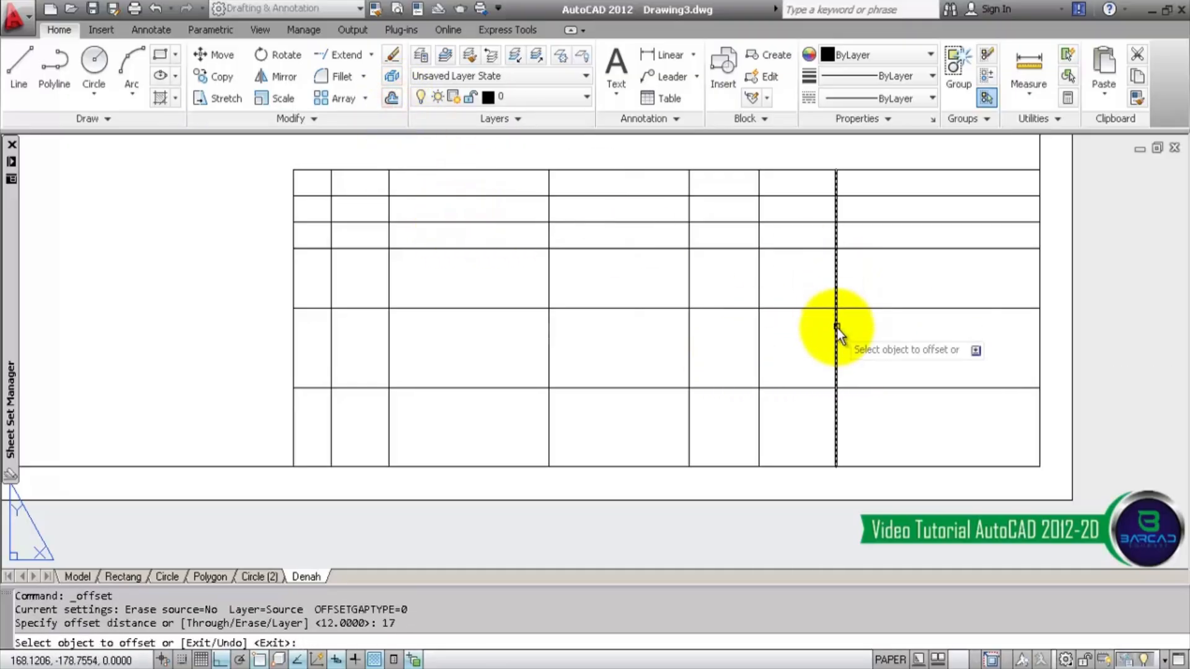
pyautogui.click(919, 341)
pyautogui.press('Return')
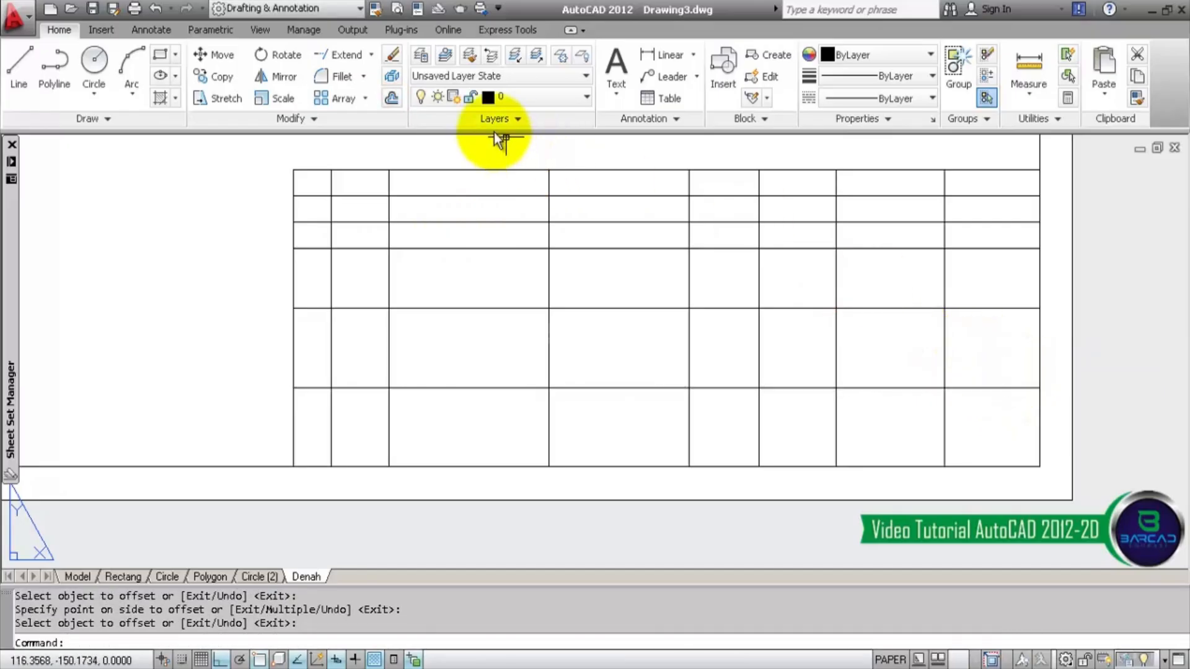
# - Offset the line above the bottom row upward by 4 twice, splitting the row above it into three equal rows
pyautogui.click(399, 100)
pyautogui.write('4')
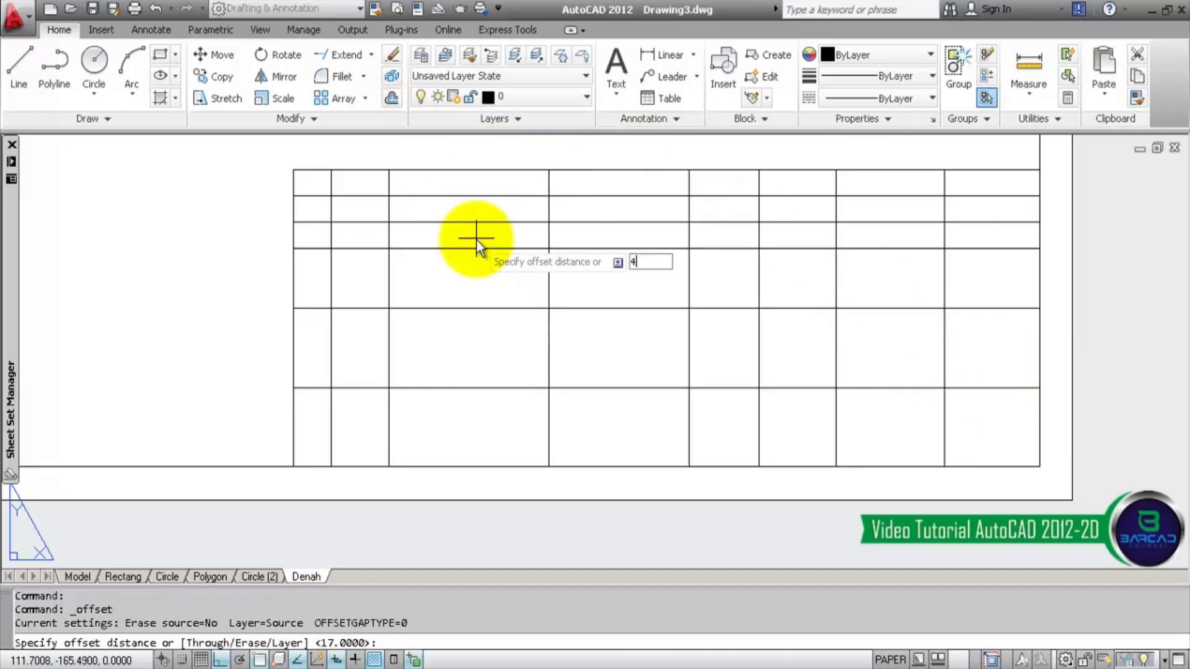
pyautogui.press('Return')
pyautogui.click(999, 389)
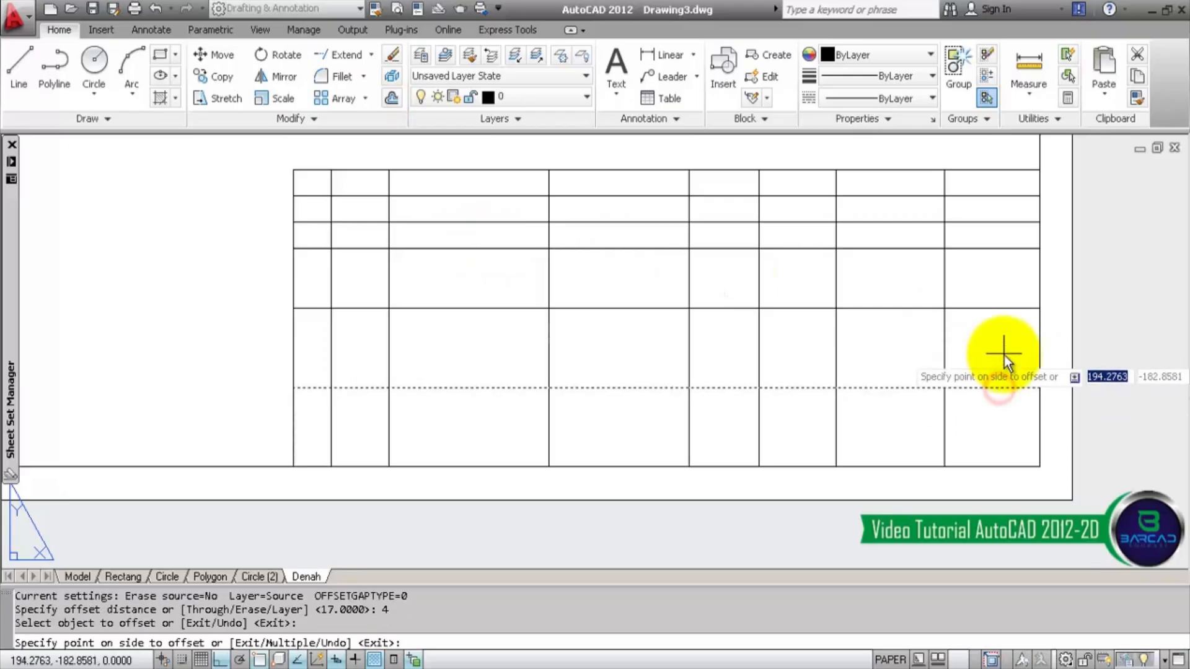
pyautogui.click(1004, 355)
pyautogui.click(1004, 361)
pyautogui.click(1004, 340)
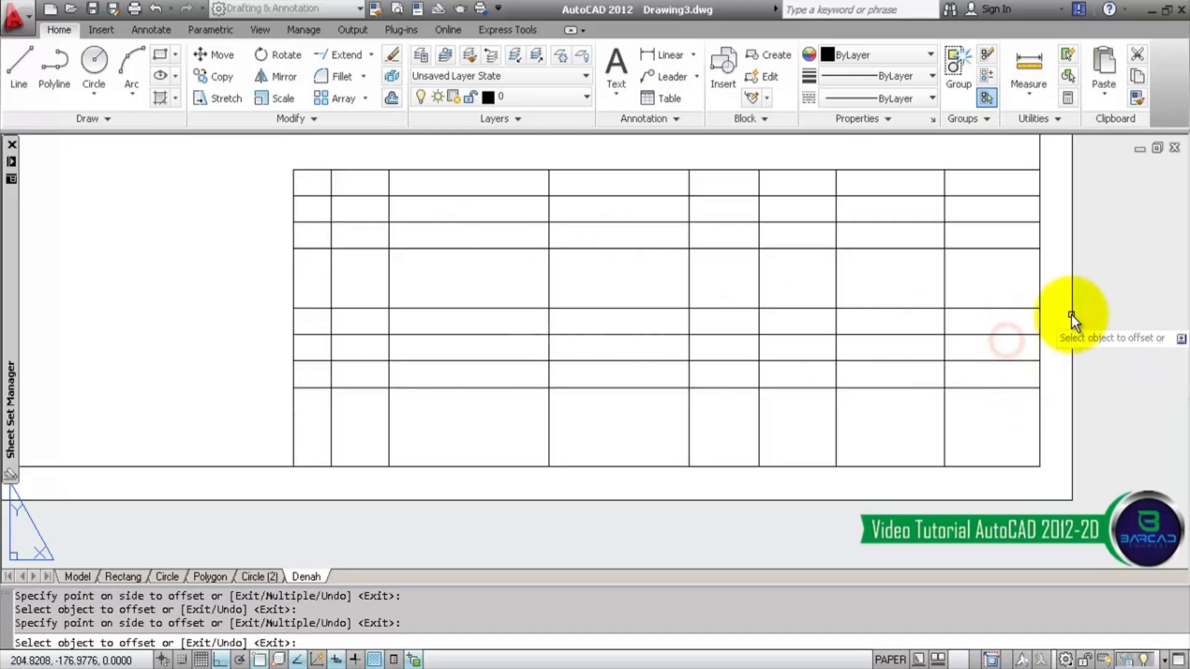
pyautogui.press('Escape')
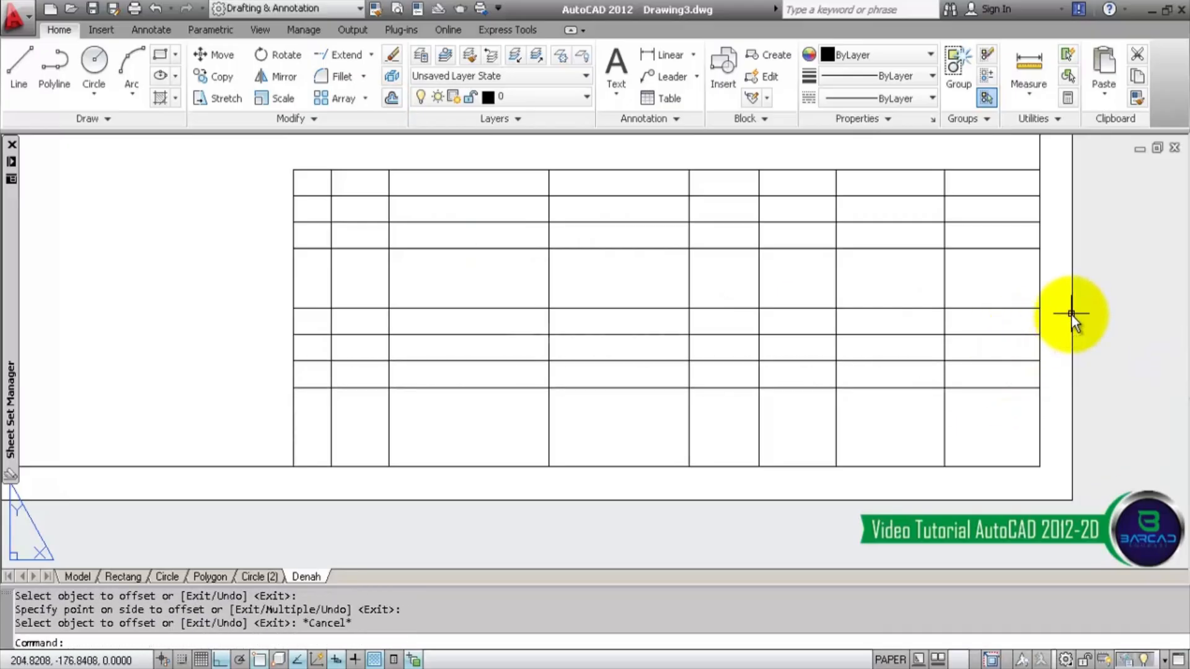
# - Trim the column dividers out of the tall middle row, keeping only the divider second from the right edge
pyautogui.click(370, 56)
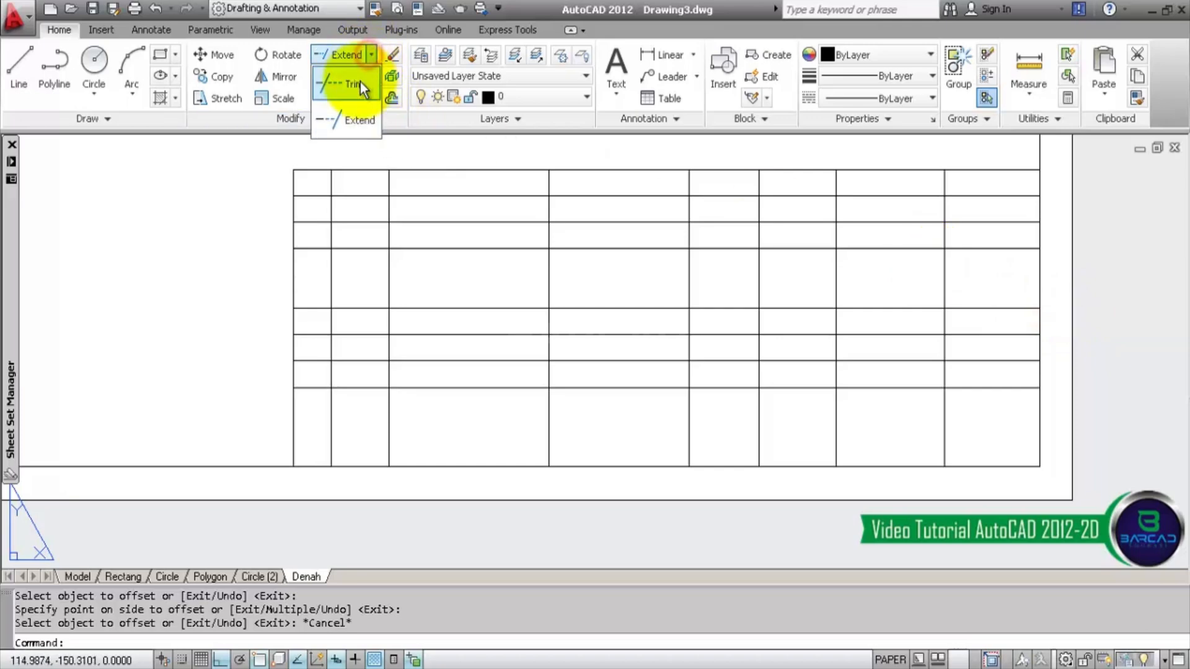
pyautogui.click(360, 79)
pyautogui.press('Return')
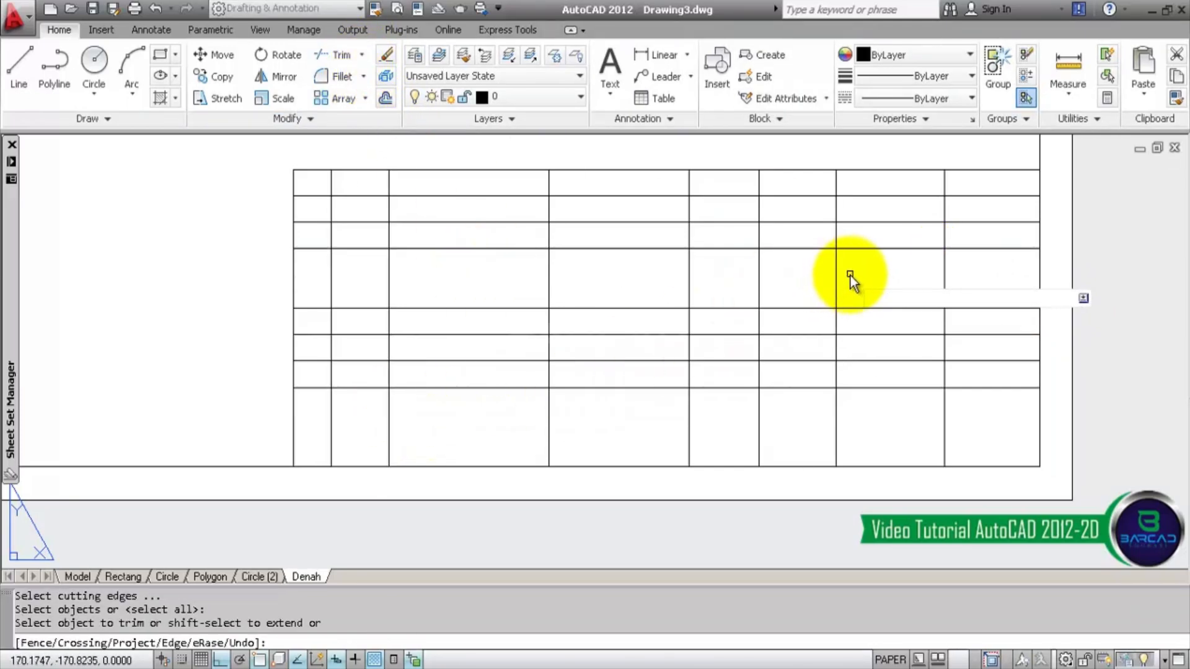
pyautogui.click(798, 263)
pyautogui.click(325, 284)
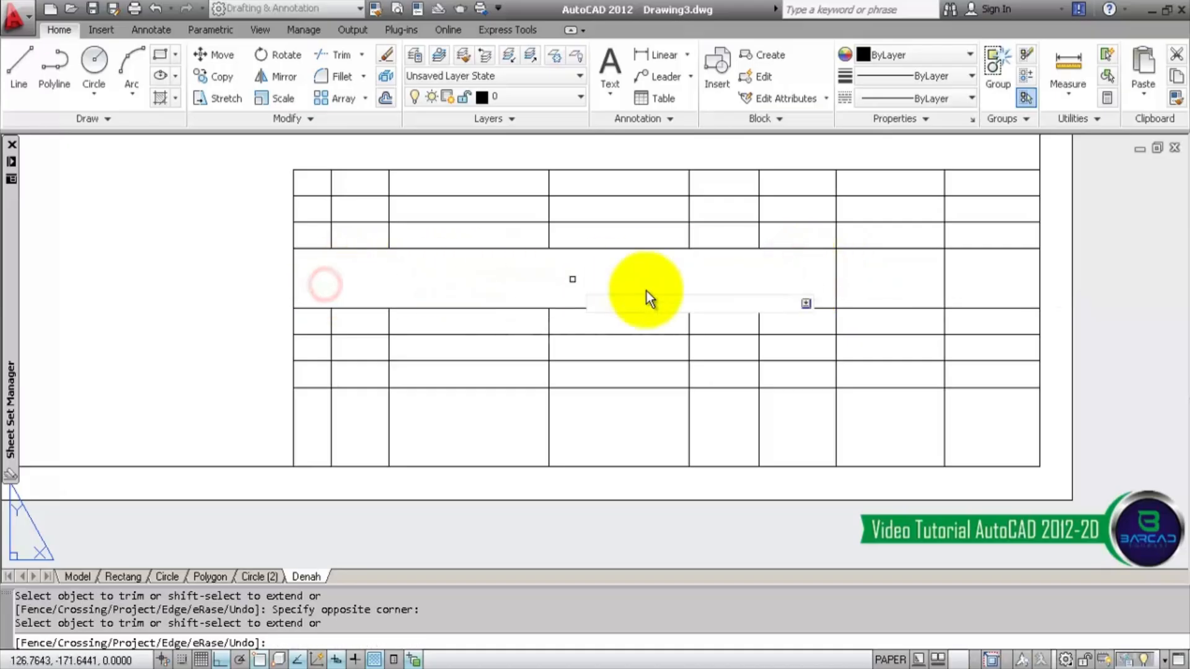
pyautogui.click(957, 273)
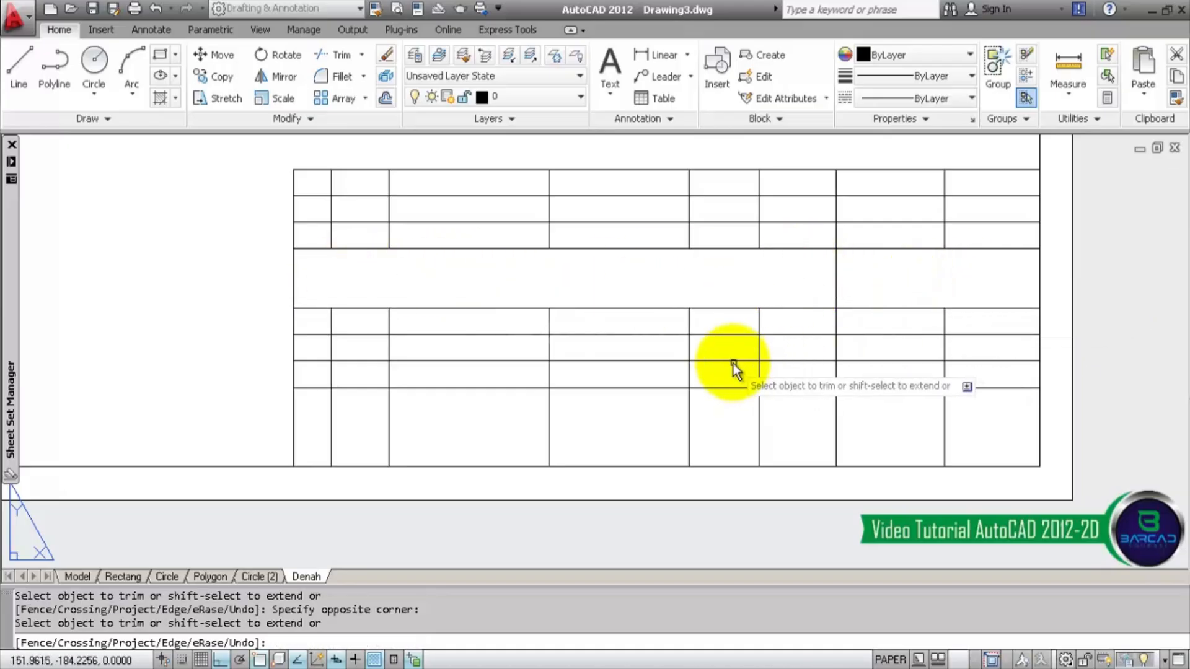
# - Try trimming the three rightmost column dividers out of the tall bottom row, and undo the whole trim operation
pyautogui.click(997, 422)
pyautogui.click(737, 427)
pyautogui.click(748, 321)
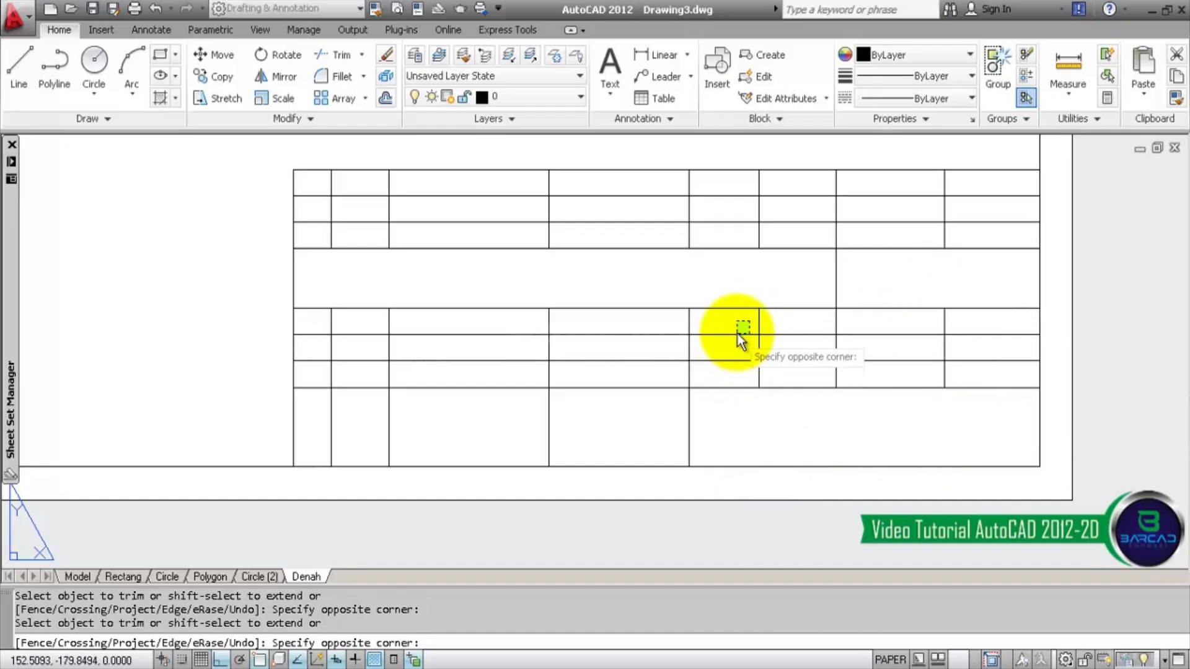
pyautogui.press('Escape')
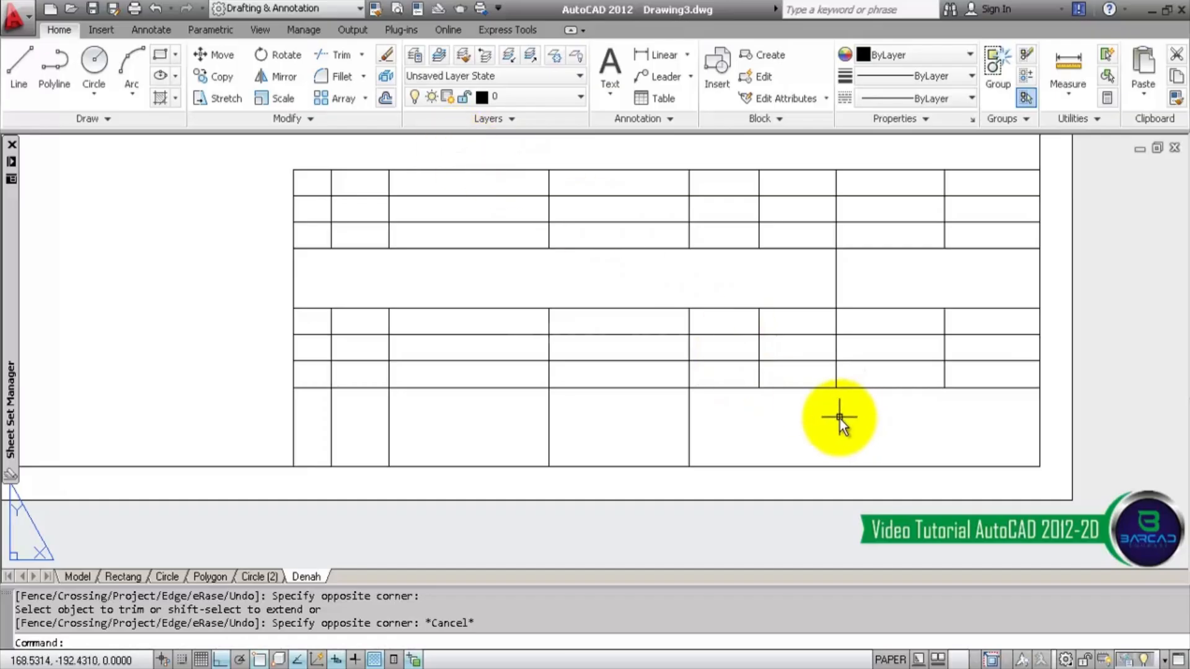
pyautogui.hotkey('ctrl', 'z')
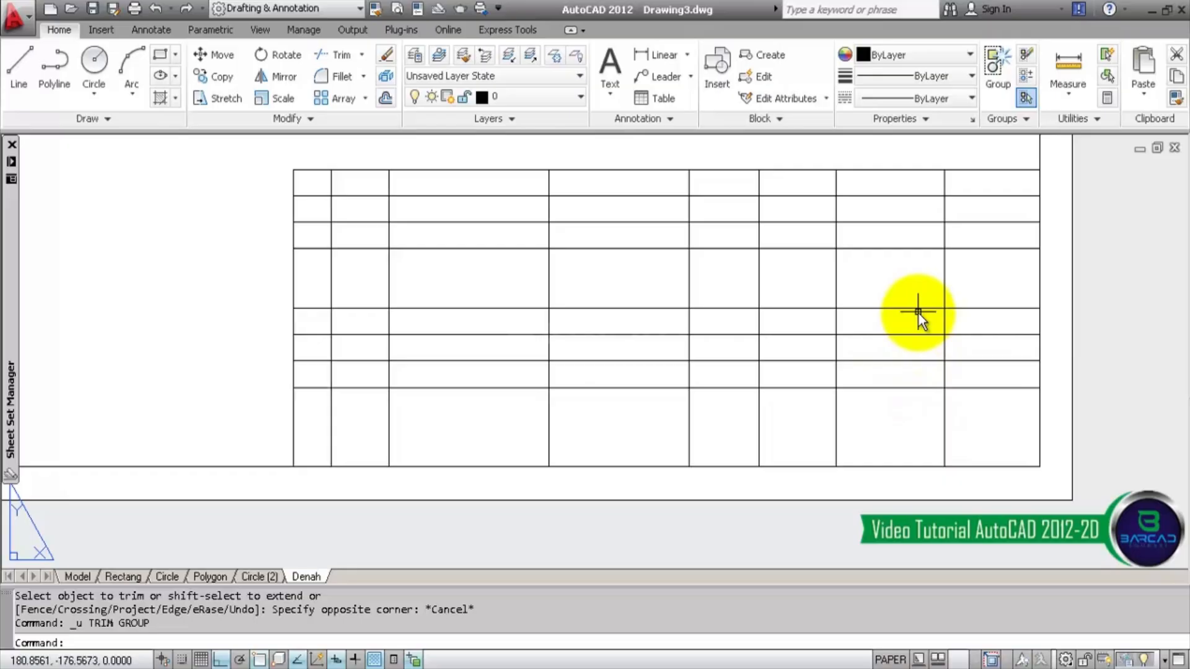
pyautogui.click(152, 29)
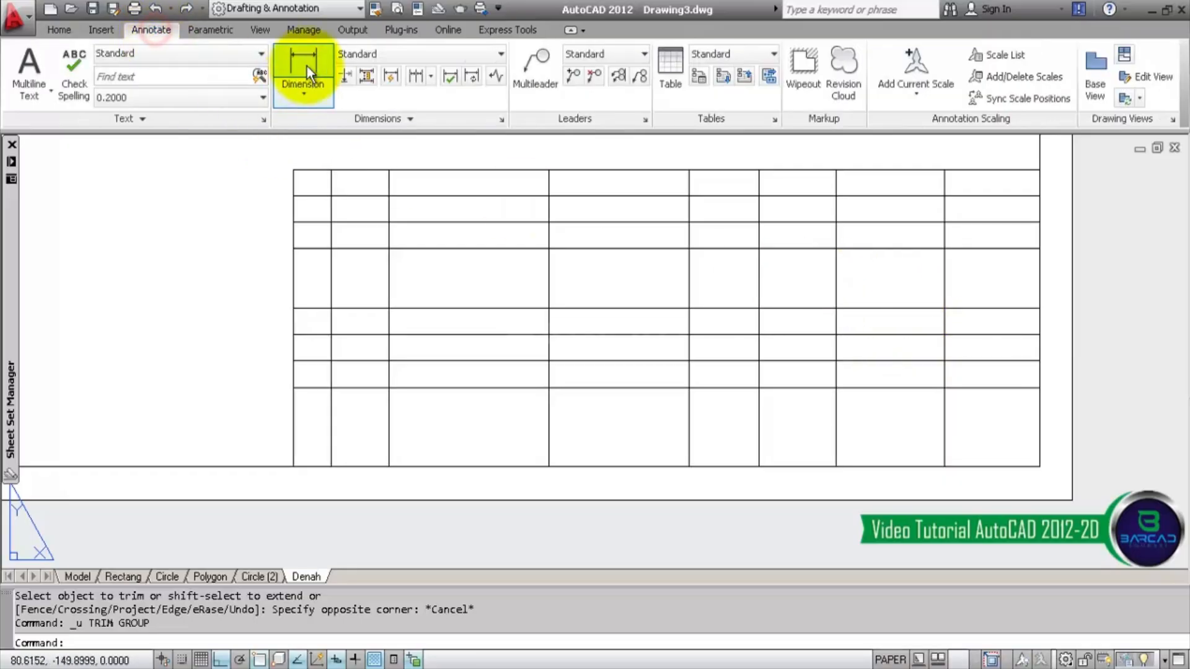
pyautogui.click(303, 64)
pyautogui.click(1039, 389)
pyautogui.click(1040, 457)
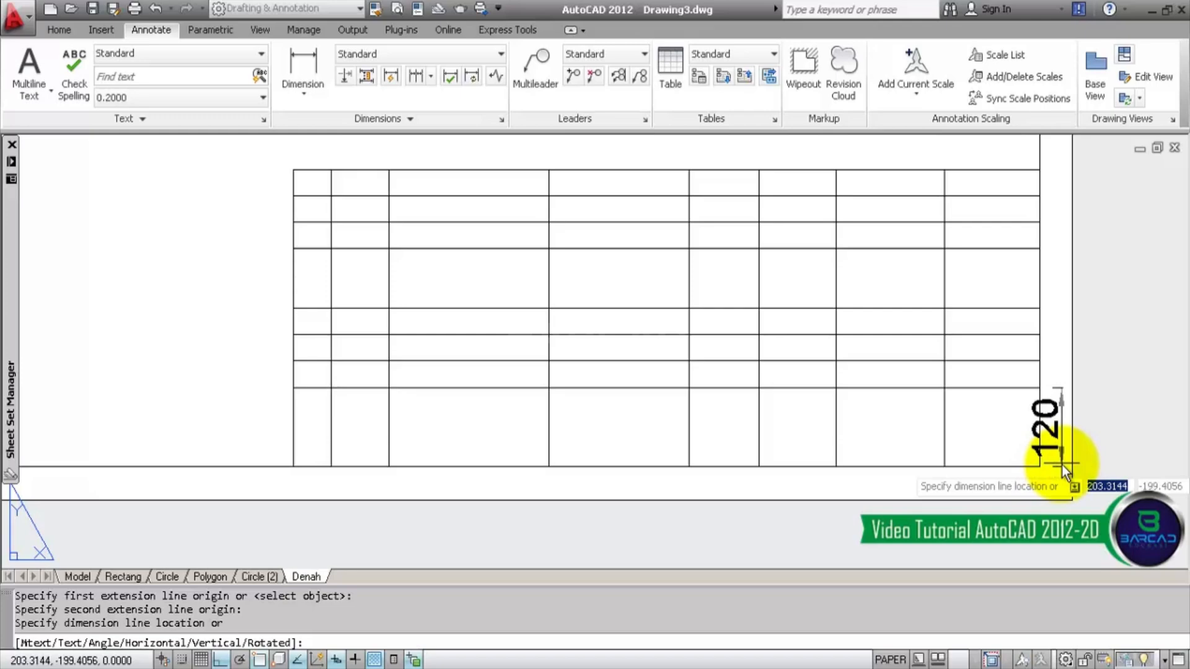
pyautogui.press('Escape')
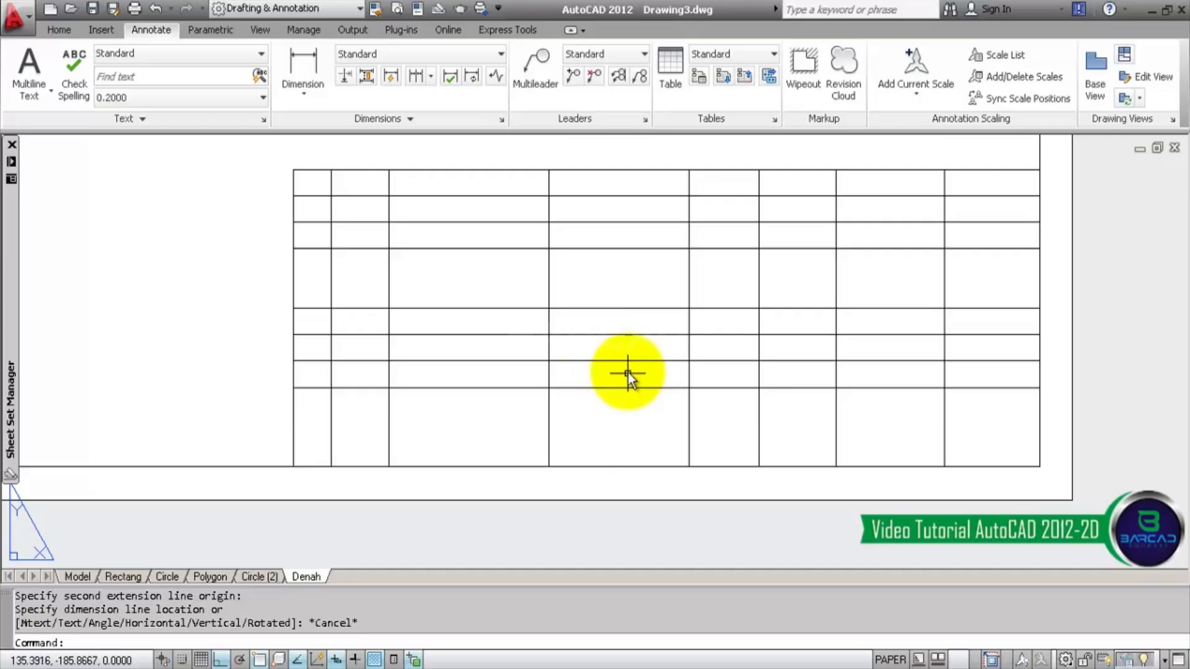
# - Set the Standard dimension style's measurement scale factor to 1 in its primary units
pyautogui.click(502, 120)
pyautogui.click(782, 300)
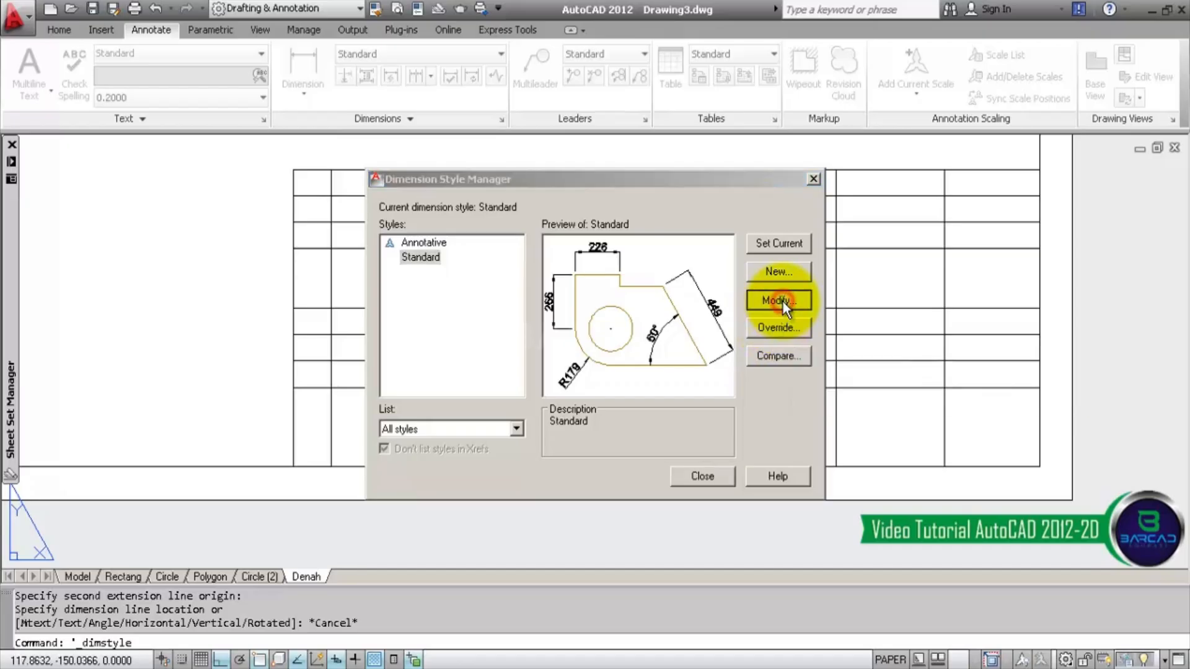
pyautogui.moveTo(855, 293); pyautogui.dragTo(782, 293)
pyautogui.write('1')
pyautogui.click(957, 472)
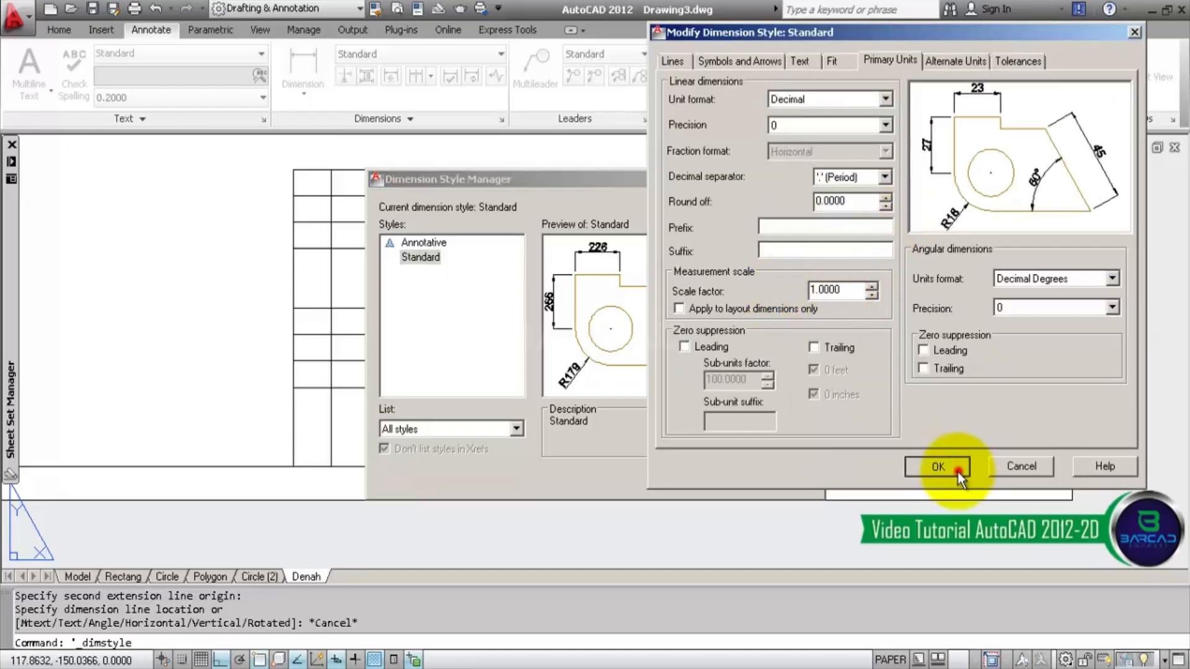
pyautogui.click(711, 480)
# - Check the bottom row's height with a linear dimension at the title block's right edge, and erase that dimension
pyautogui.click(304, 65)
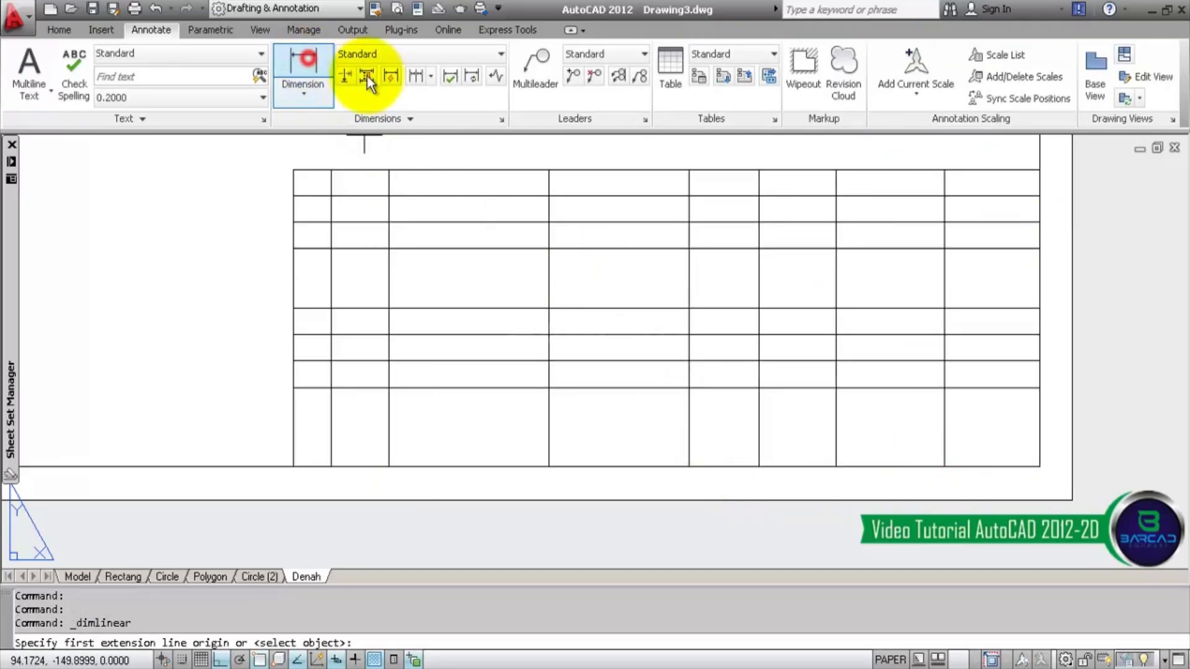
pyautogui.click(1040, 466)
pyautogui.click(1041, 388)
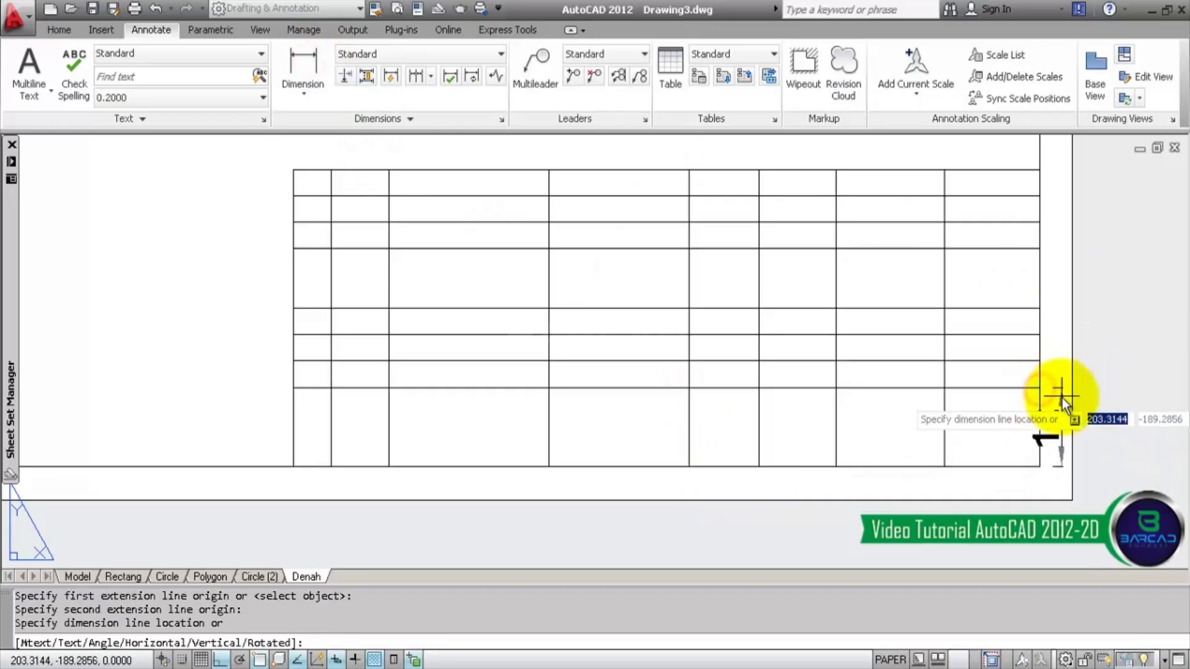
pyautogui.click(1061, 398)
pyautogui.scroll(2, 972, 404)
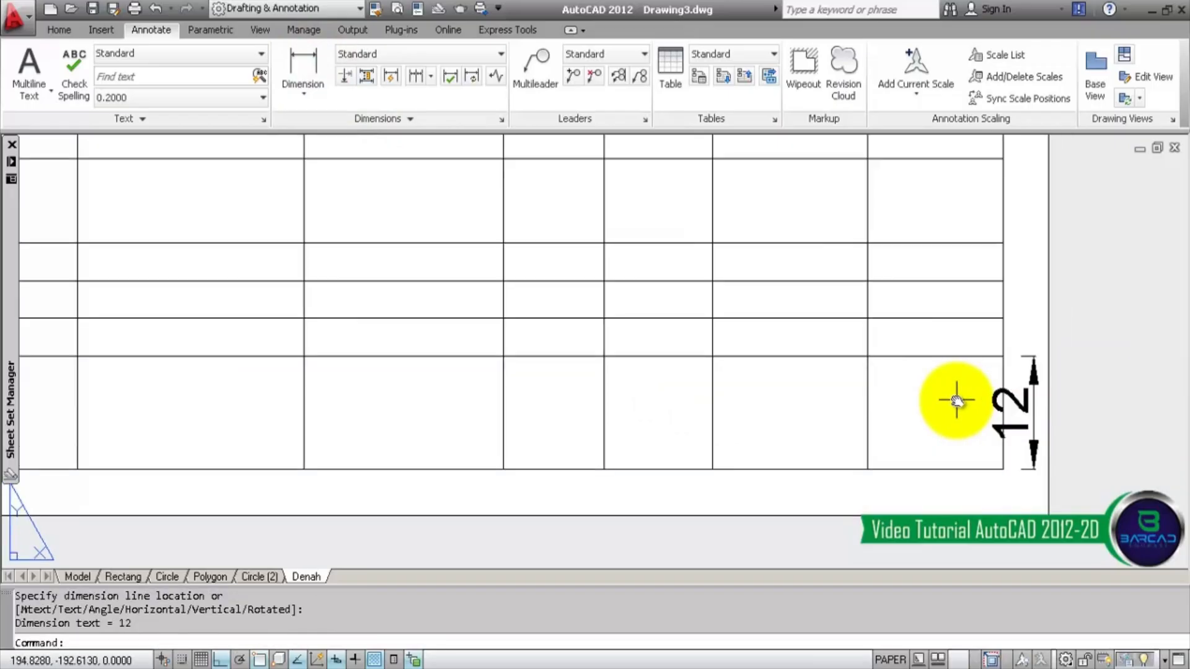
pyautogui.click(1010, 398)
pyautogui.press('Delete')
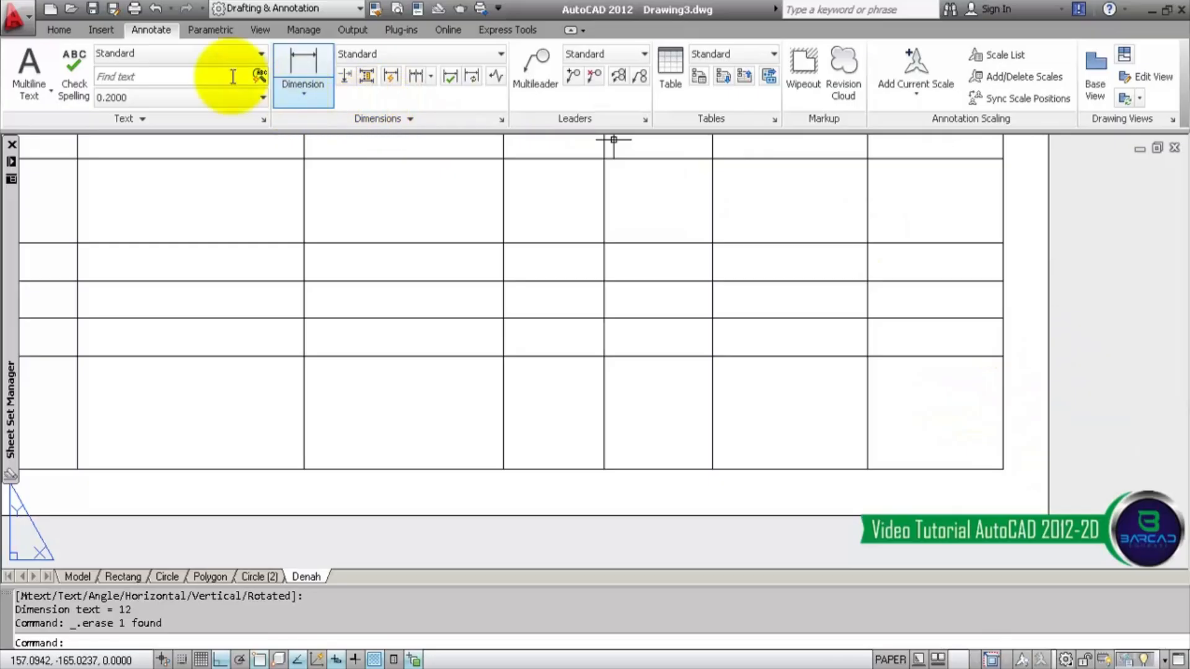
# - Offset the top line of the tall bottom row downward by 4 to add another row line
pyautogui.click(59, 30)
pyautogui.click(386, 98)
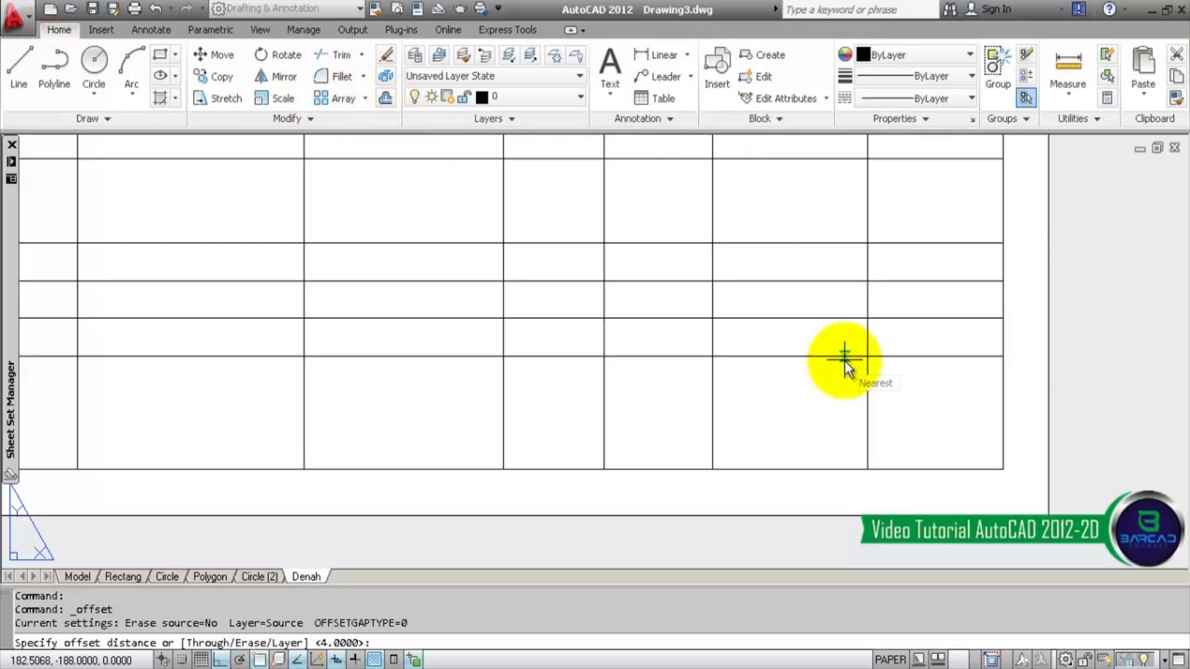
pyautogui.press('Return')
pyautogui.click(898, 355)
pyautogui.click(905, 391)
pyautogui.press('Escape')
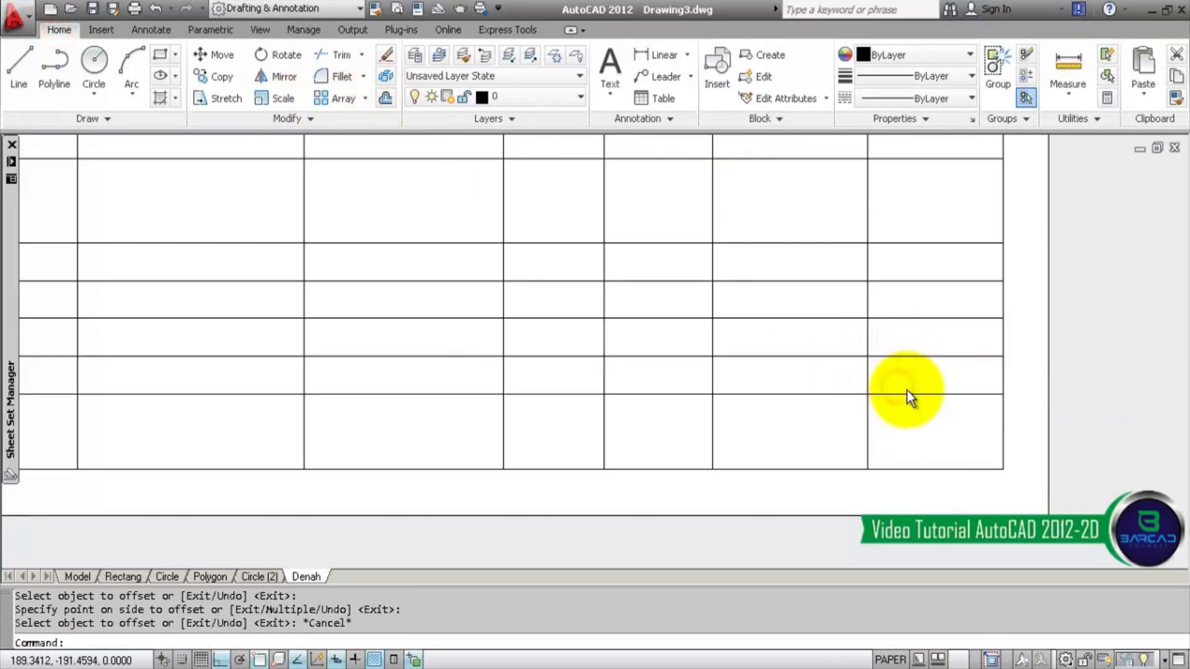
# - Trim the three rightmost dividers out of the bottom row and the inner row lines out of the fifth column below the tall middle row
pyautogui.scroll(-2, 906, 390)
pyautogui.click(342, 56)
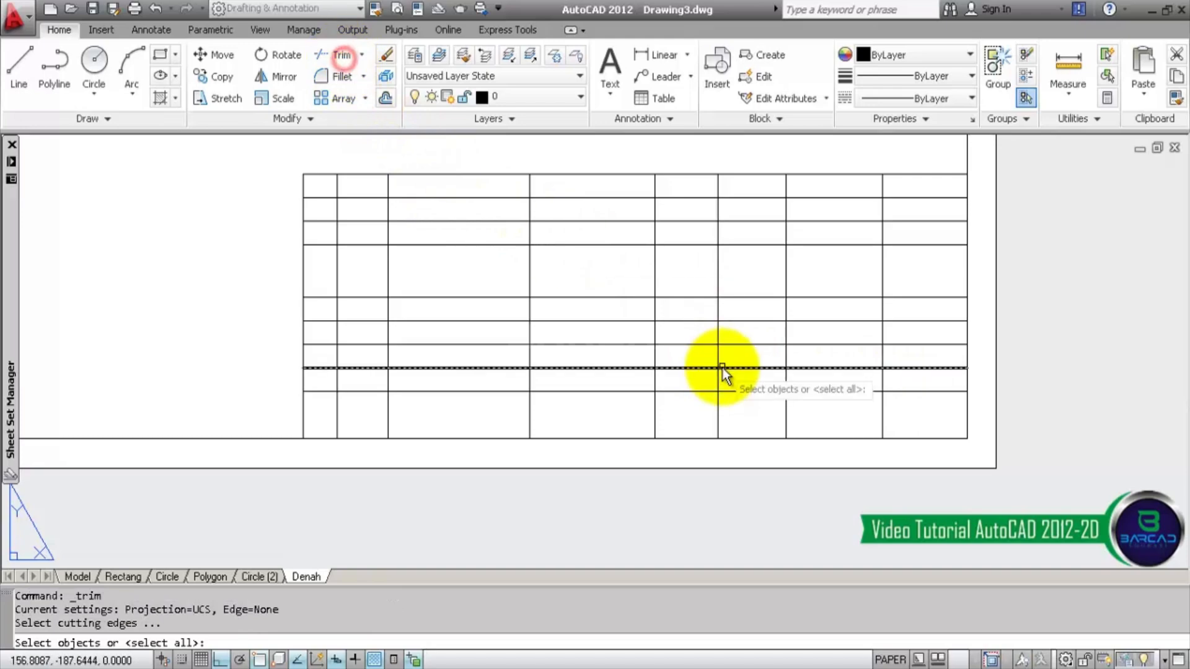
pyautogui.press('Return')
pyautogui.click(901, 416)
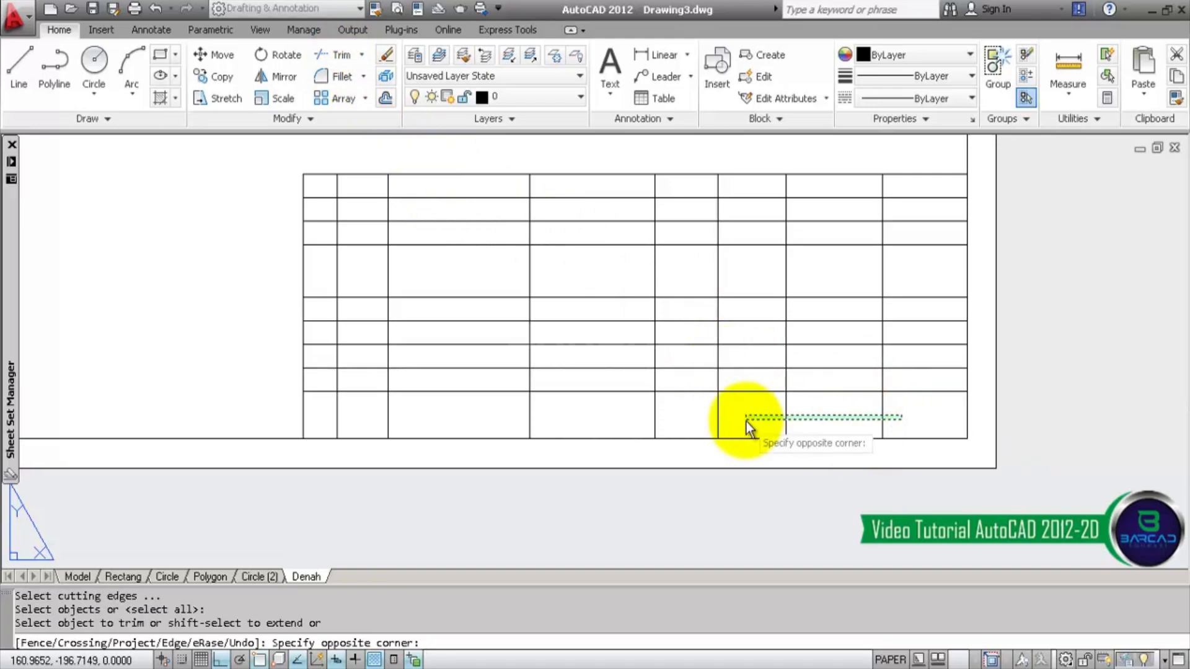
pyautogui.click(710, 424)
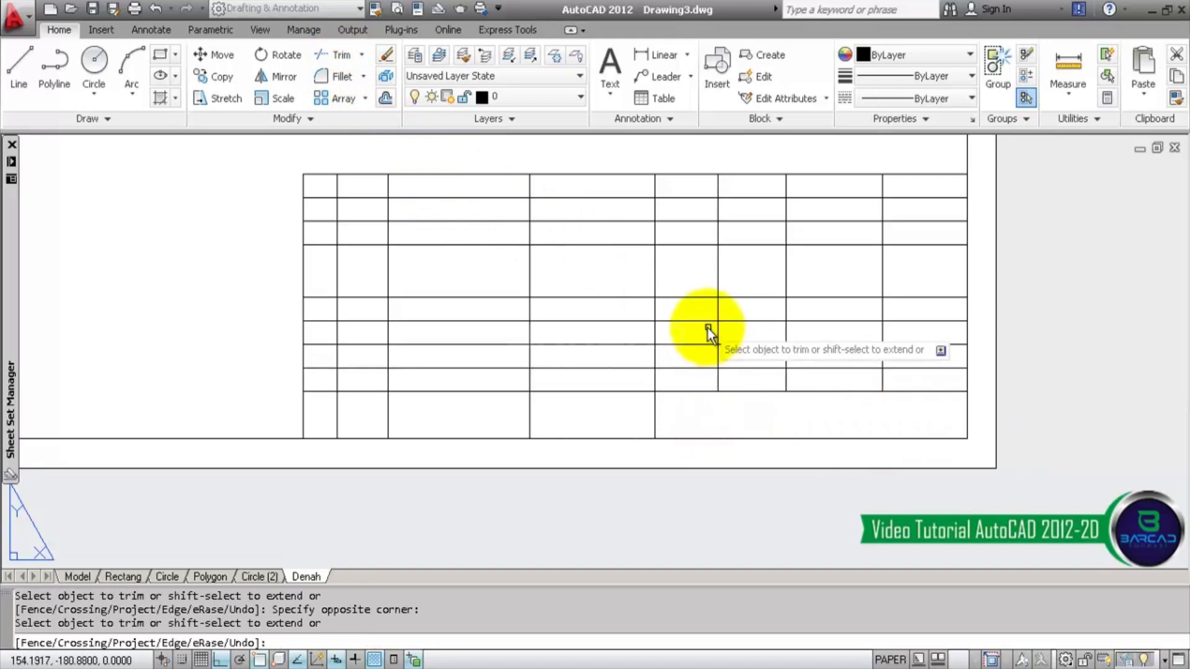
pyautogui.click(704, 305)
pyautogui.click(693, 383)
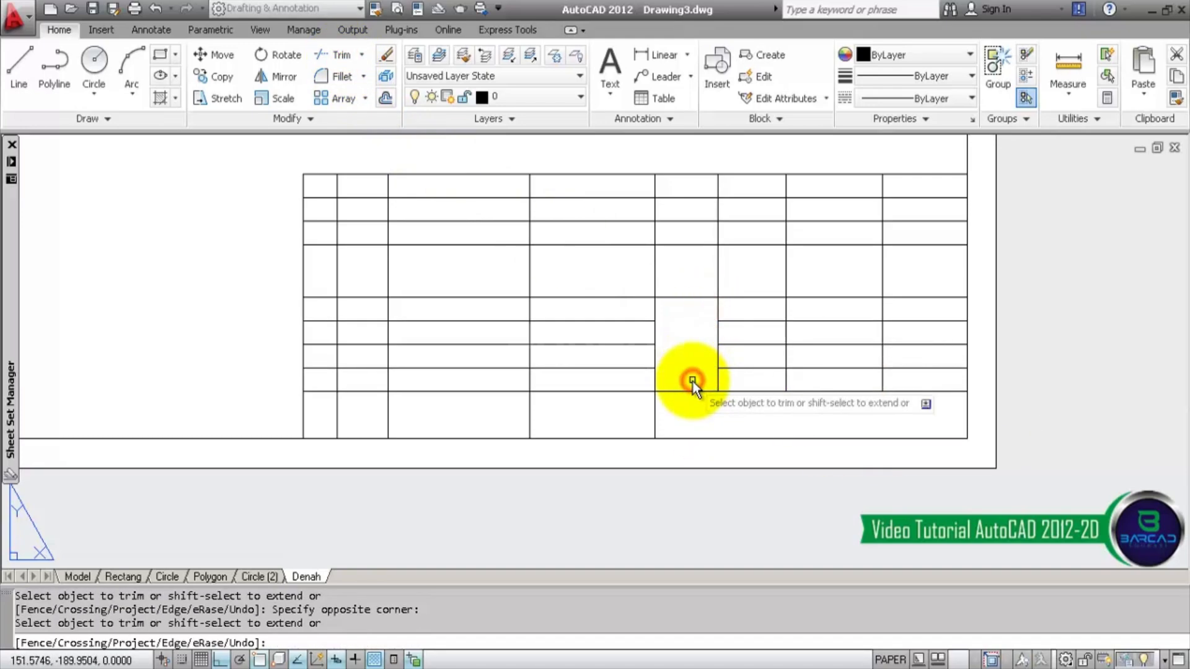
# - Trim the column dividers out of the tall middle row, keeping only the one between the fifth and sixth columns
pyautogui.click(910, 263)
pyautogui.click(765, 287)
pyautogui.click(693, 257)
pyautogui.click(323, 270)
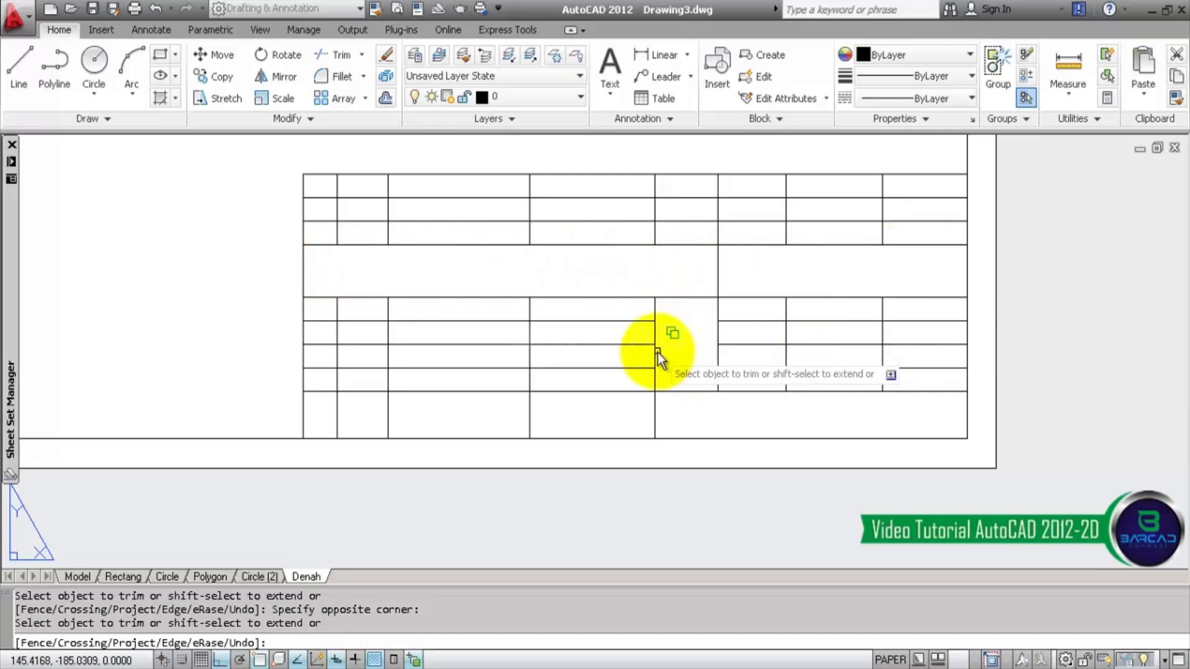
# - Trim the grid lines crossing the four left columns below the tall middle row to open two large cells
pyautogui.click(640, 379)
pyautogui.click(324, 415)
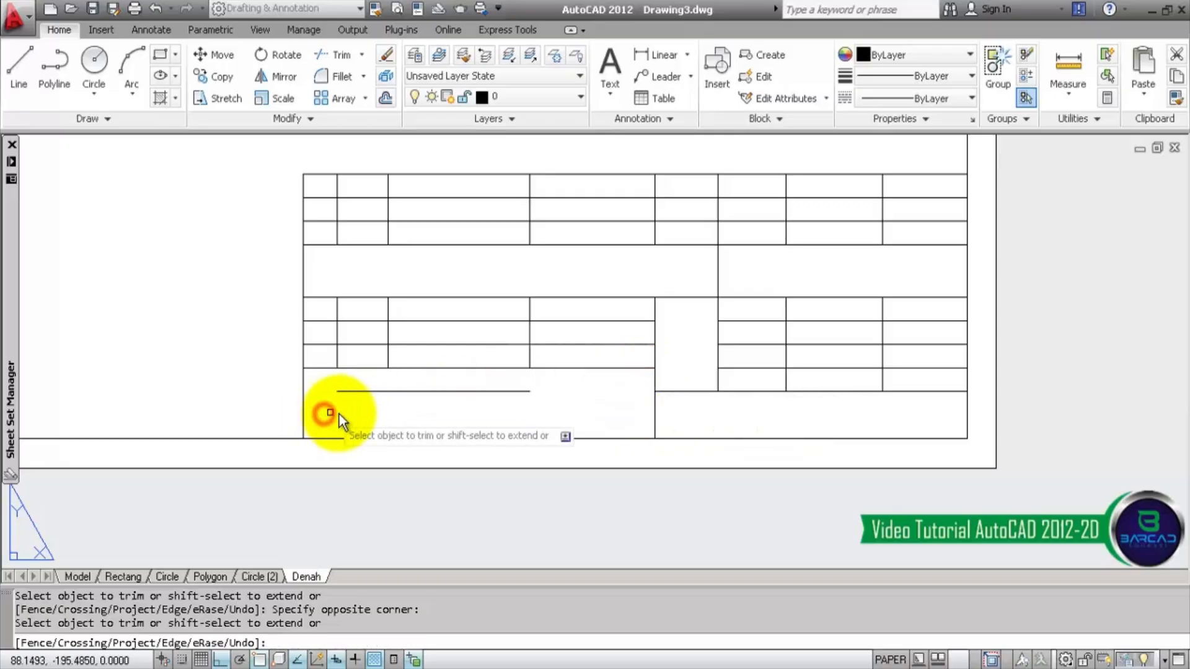
pyautogui.click(624, 300)
pyautogui.click(328, 351)
pyautogui.press('Return')
# - Erase the leftover line fragments inside the two large lower-left cells
pyautogui.click(579, 313)
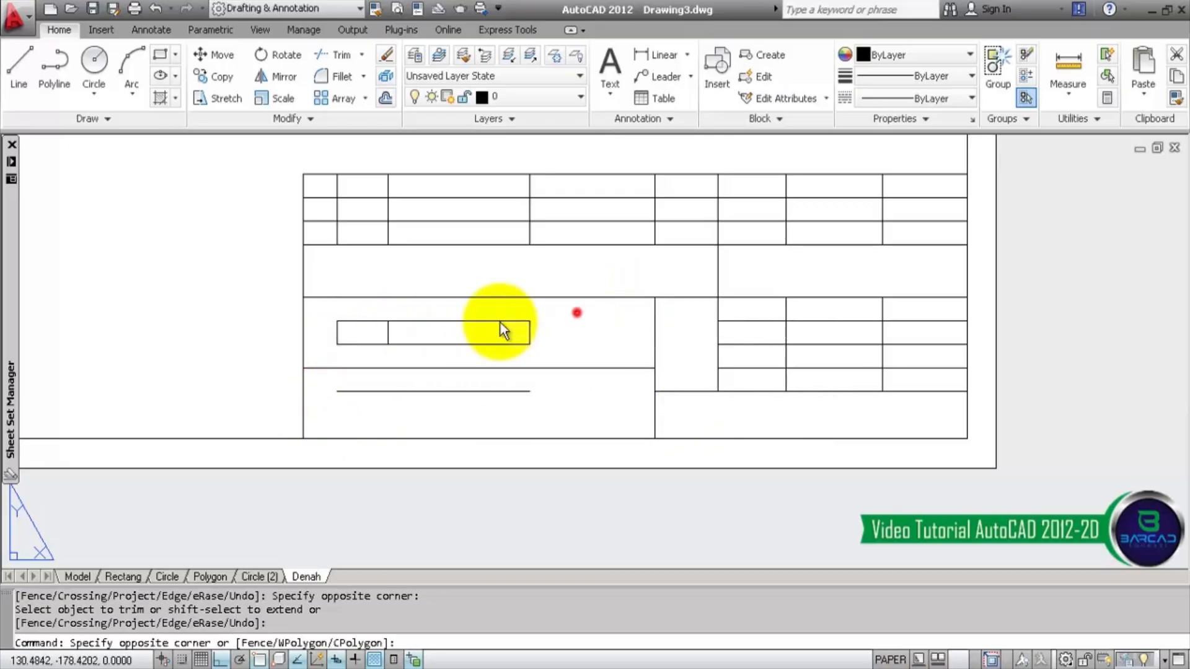
pyautogui.click(329, 348)
pyautogui.click(544, 380)
pyautogui.click(504, 414)
pyautogui.press('Delete')
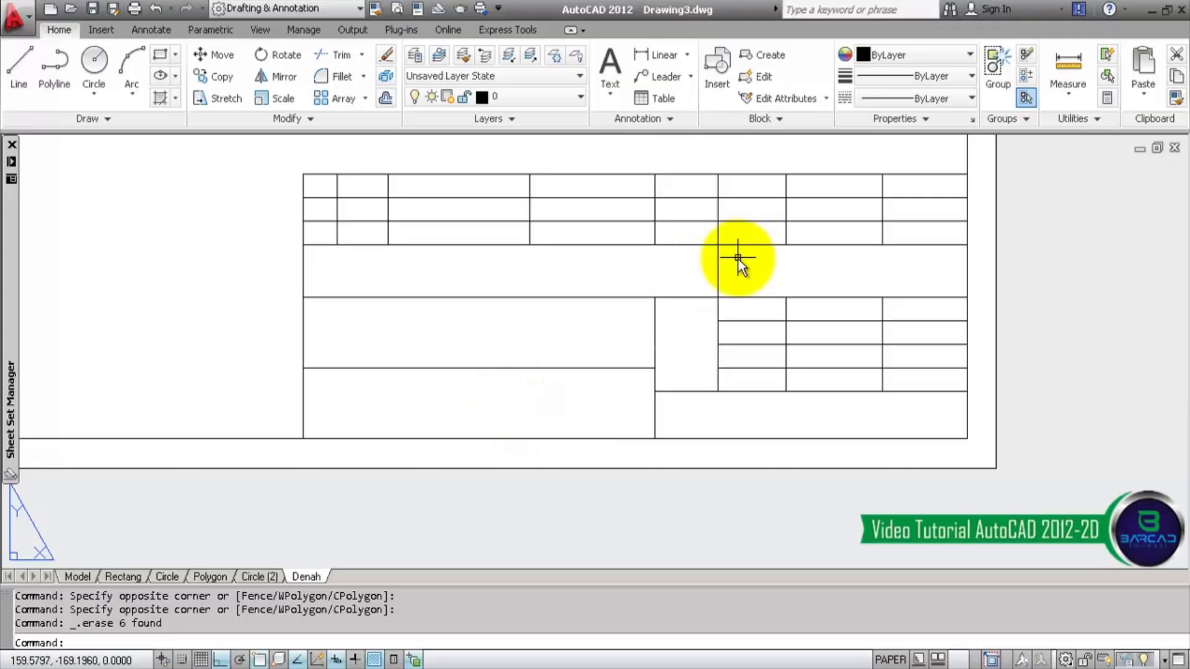
pyautogui.write('TR')
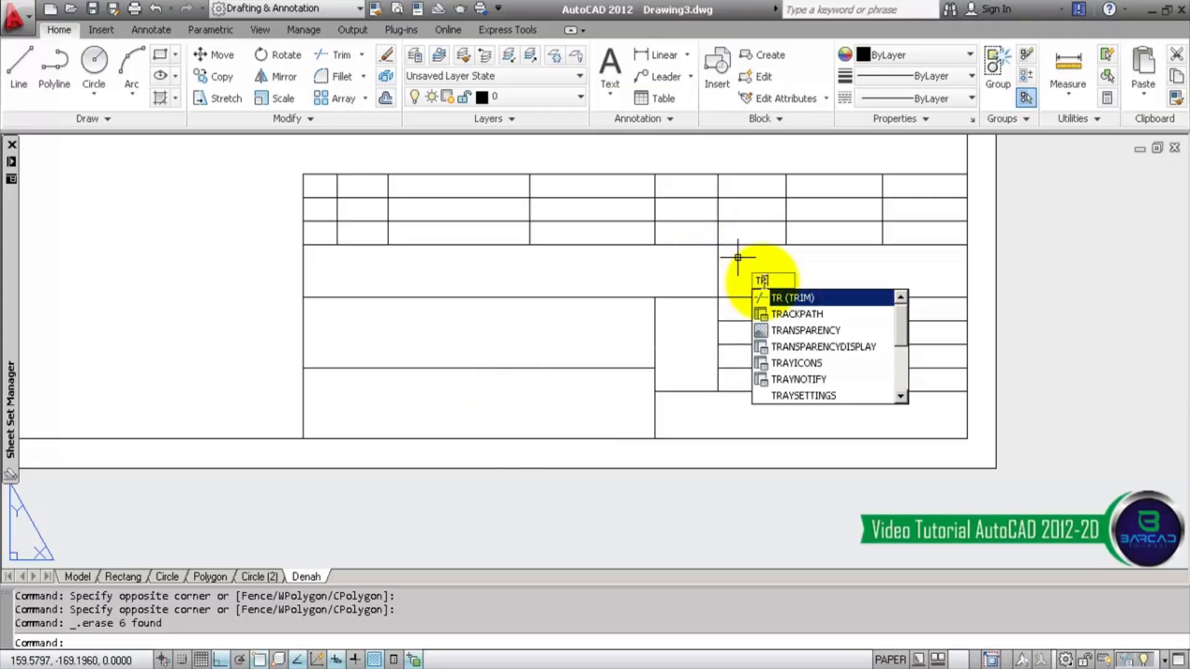
pyautogui.press('Escape')
pyautogui.write('T')
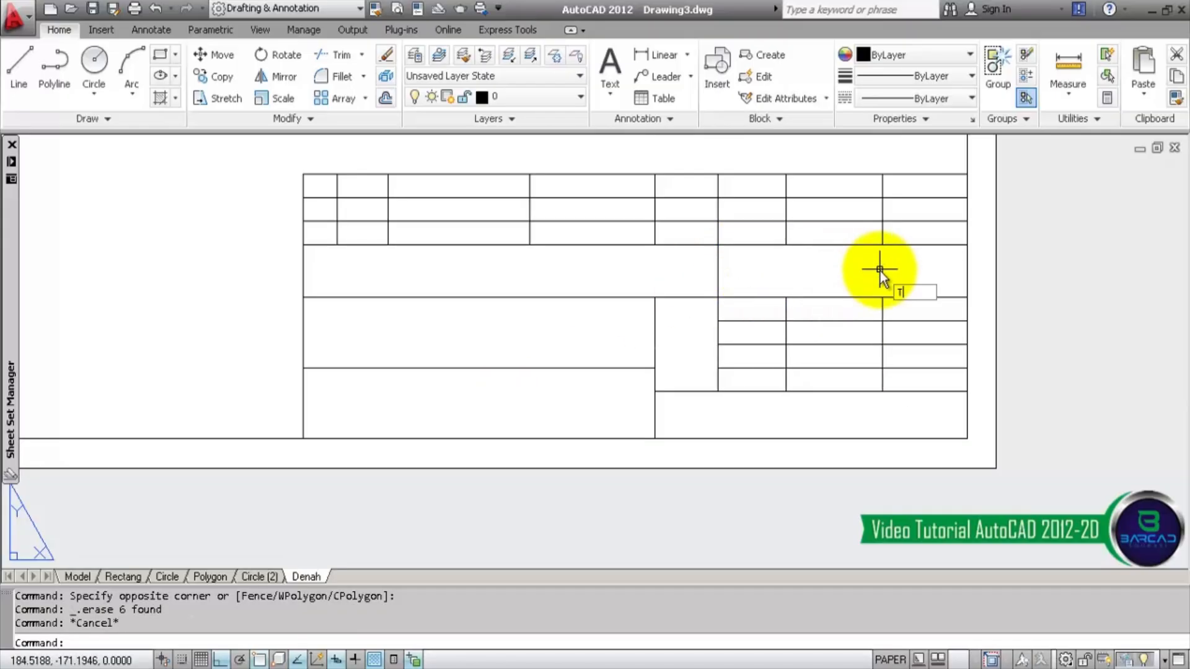
pyautogui.write('R')
pyautogui.press('Return')
pyautogui.press('Return')
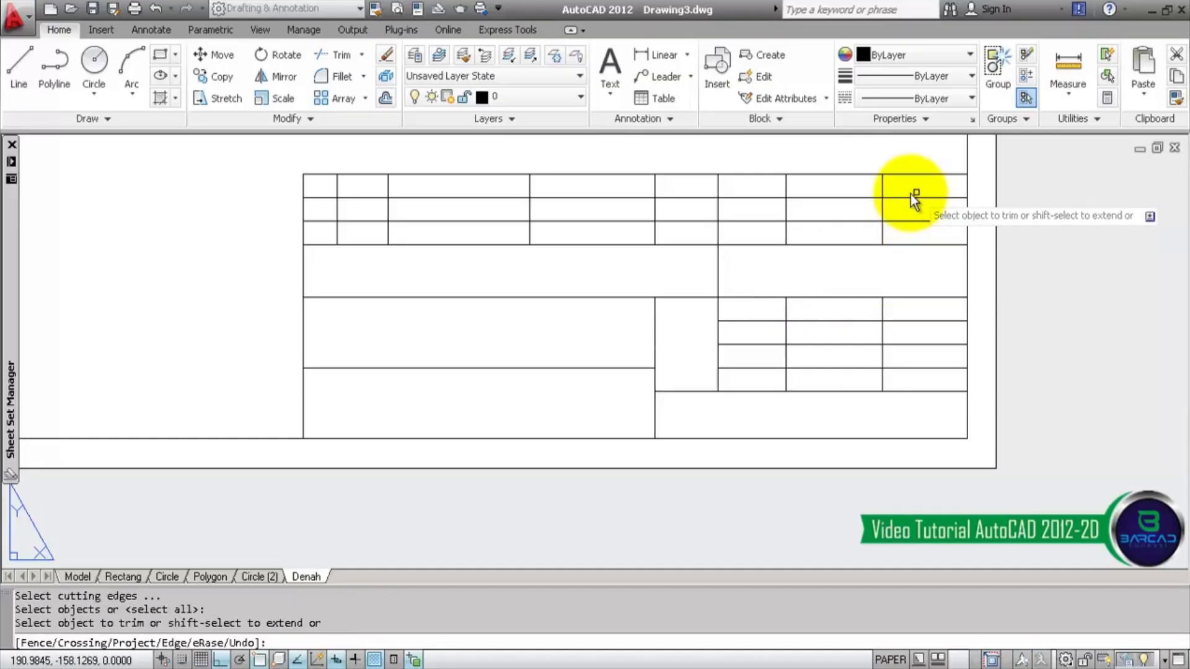
pyautogui.press('Escape')
# - Erase the two rightmost column dividers from the three top rows
pyautogui.click(901, 184)
pyautogui.click(764, 187)
pyautogui.press('Delete')
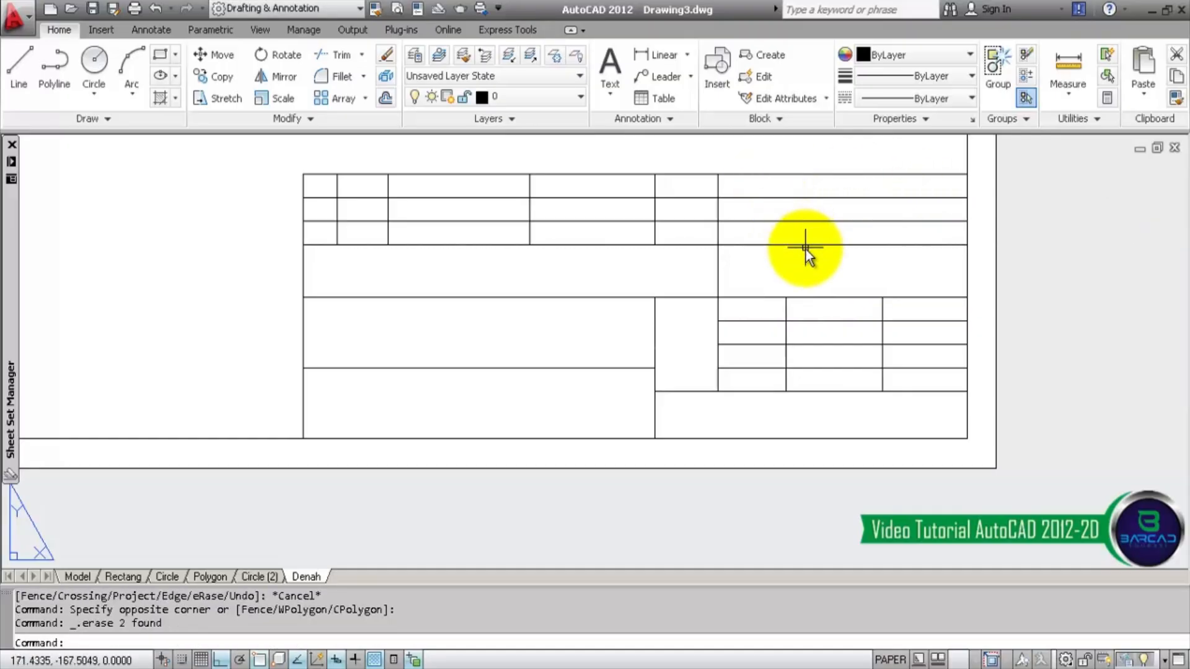
# - Shorten the divider between the fifth and sixth columns by moving its upper end down to the top of the tall middle row
pyautogui.click(722, 188)
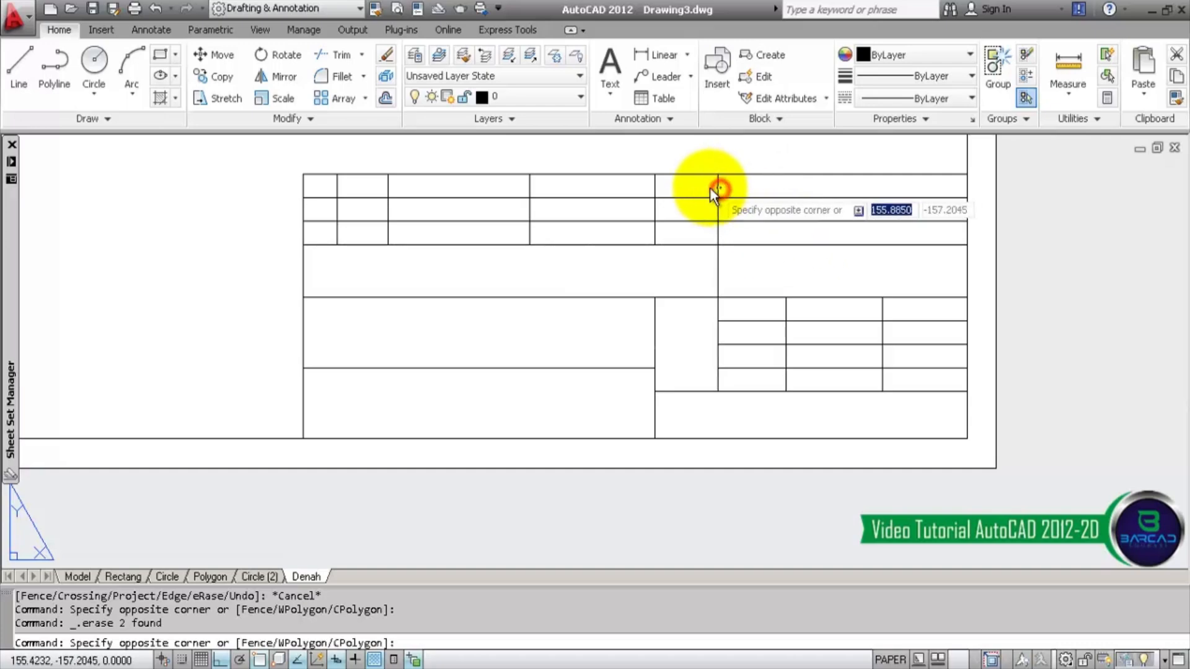
pyautogui.click(710, 186)
pyautogui.click(718, 174)
pyautogui.click(717, 246)
pyautogui.press('Escape')
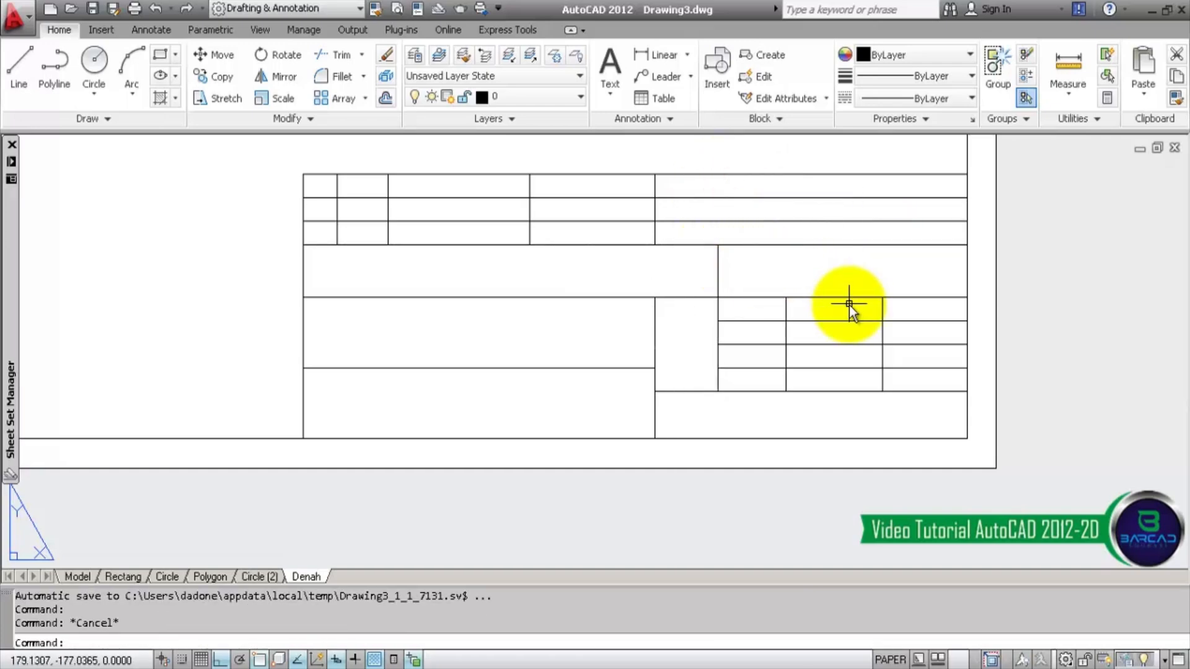
# - Stretch the second inner divider of the three top rows down to the title block's bottom edge
pyautogui.click(388, 228)
pyautogui.click(388, 245)
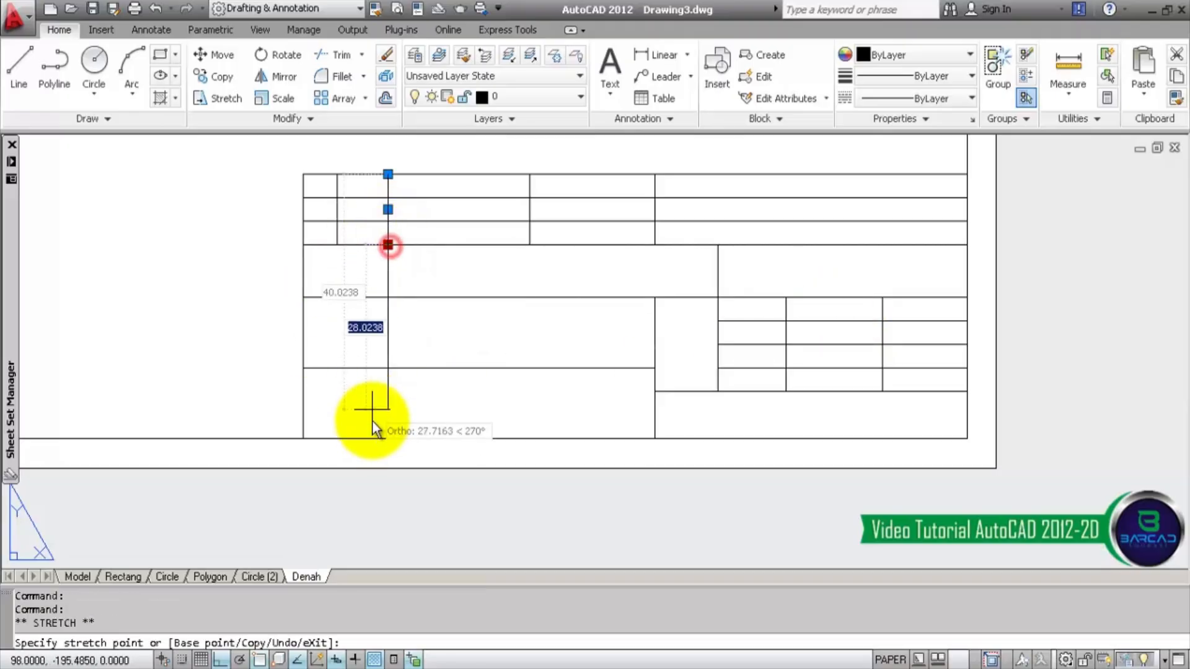
pyautogui.click(388, 439)
pyautogui.press('Escape')
# - Trim the extended divider out of the tall middle row and the large cell below it, keeping it in the bottom-left cell
pyautogui.write('tr')
pyautogui.press('Return')
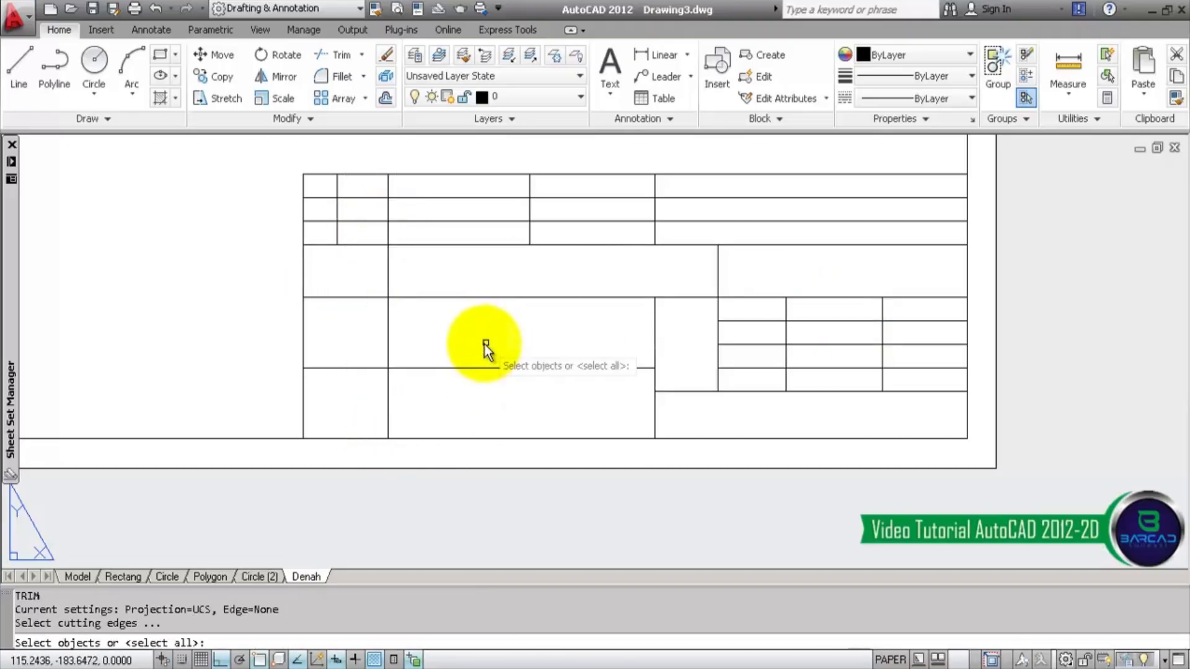
pyautogui.press('Return')
pyautogui.click(428, 271)
pyautogui.click(359, 286)
pyautogui.click(413, 318)
pyautogui.click(372, 334)
pyautogui.press('Return')
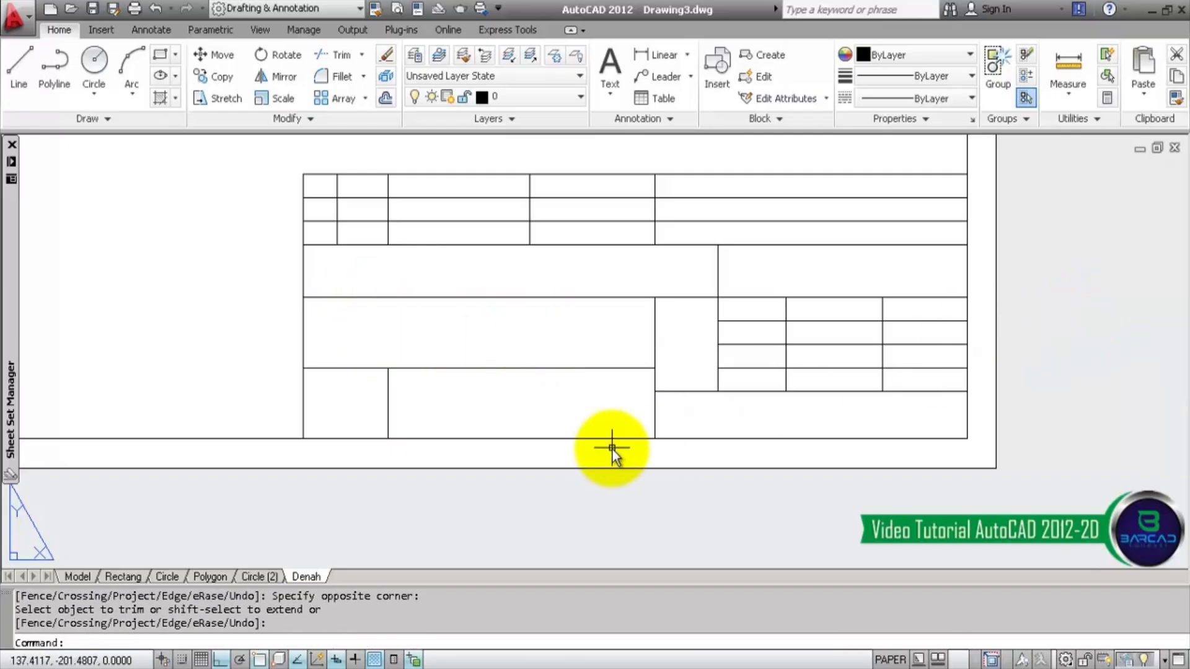
# - Erase the second inner divider from the three top rows of the title block
pyautogui.scroll(-4, 613, 449)
pyautogui.scroll(3, 582, 411)
pyautogui.moveTo(580, 404); pyautogui.dragTo(612, 404, button='middle')
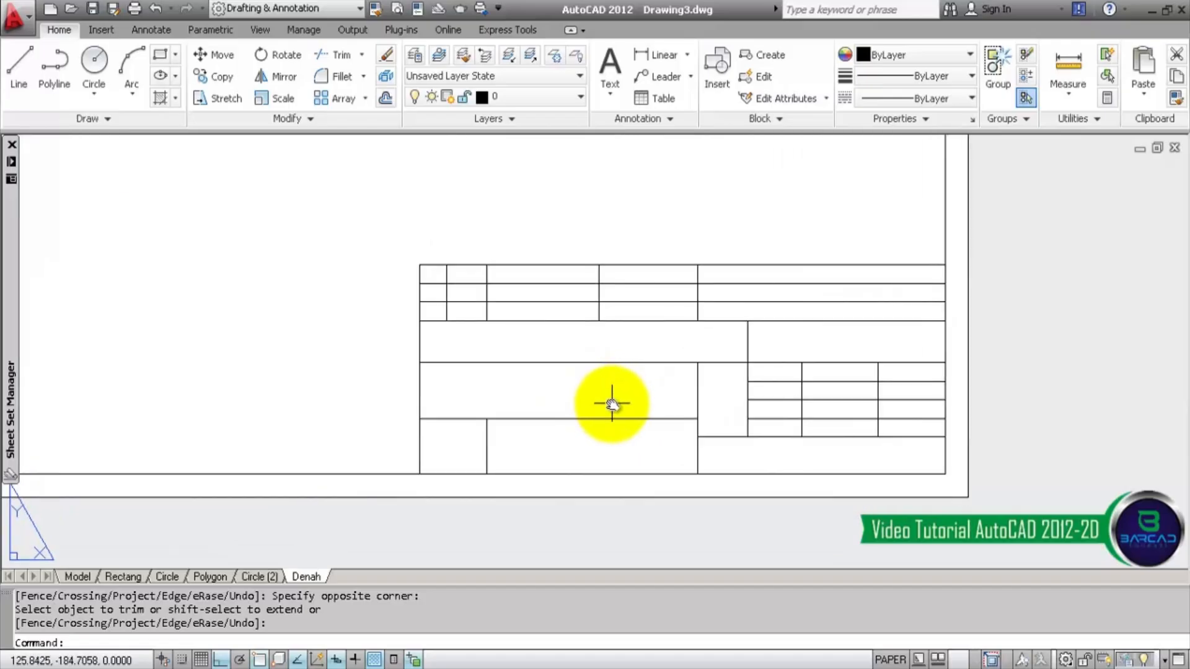
pyautogui.scroll(1, 535, 338)
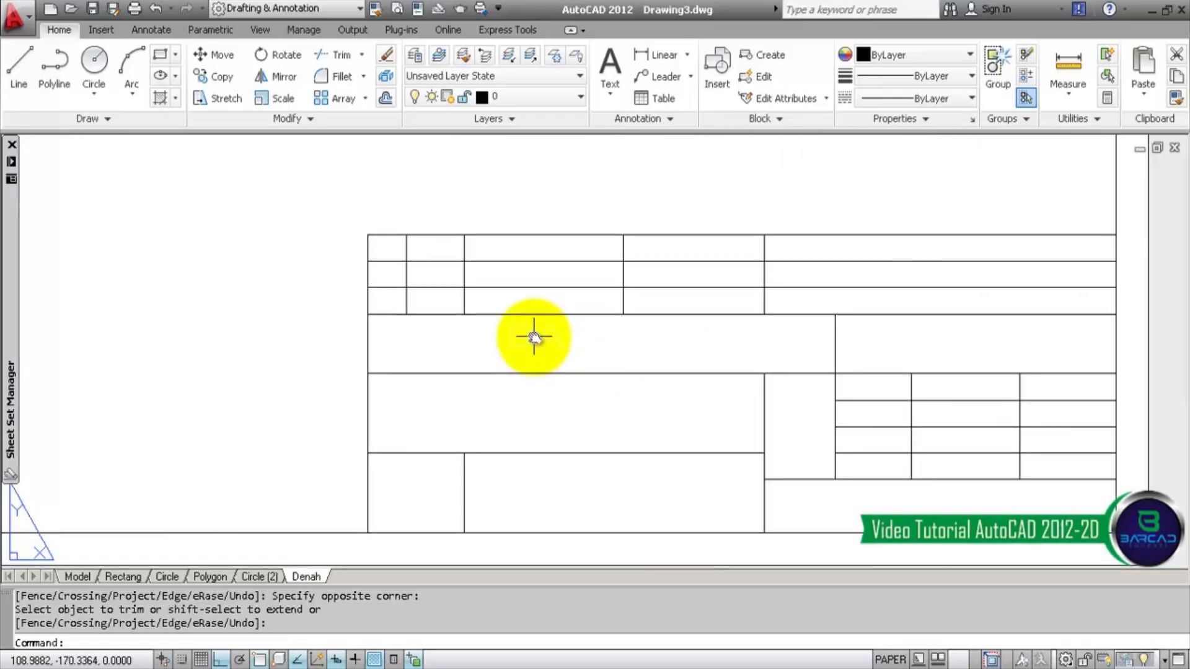
pyautogui.press('Escape')
pyautogui.click(464, 248)
pyautogui.press('Delete')
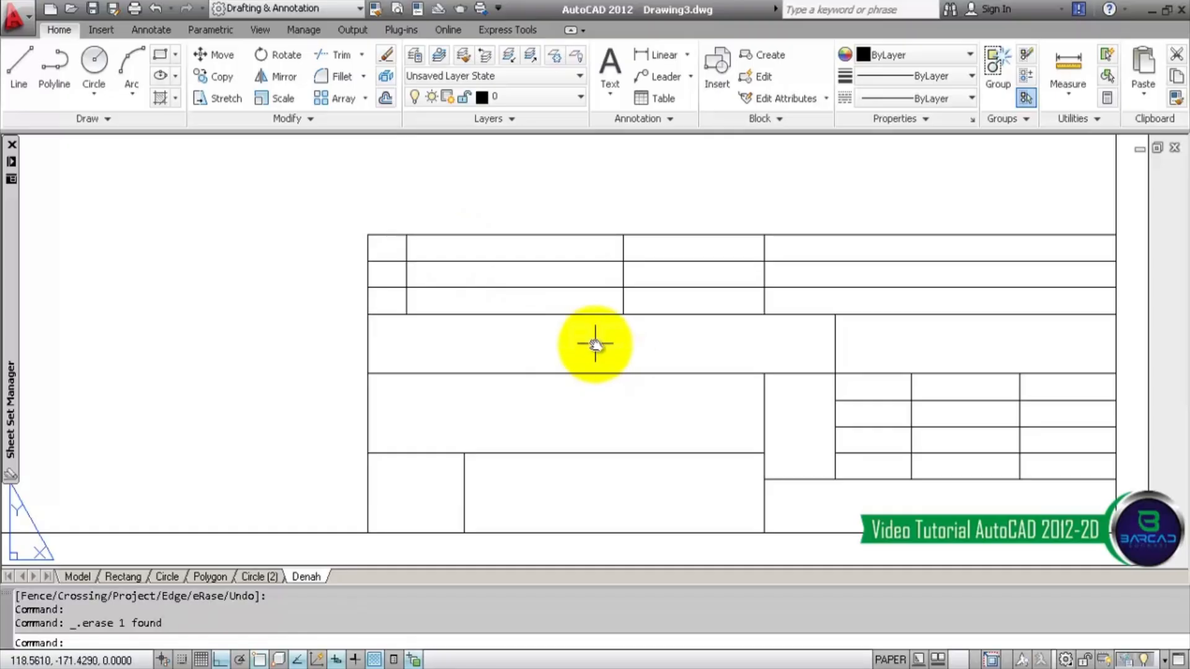
# - Undo the last erase and the multiline text operation before it
pyautogui.moveTo(594, 343); pyautogui.dragTo(576, 319, button='middle')
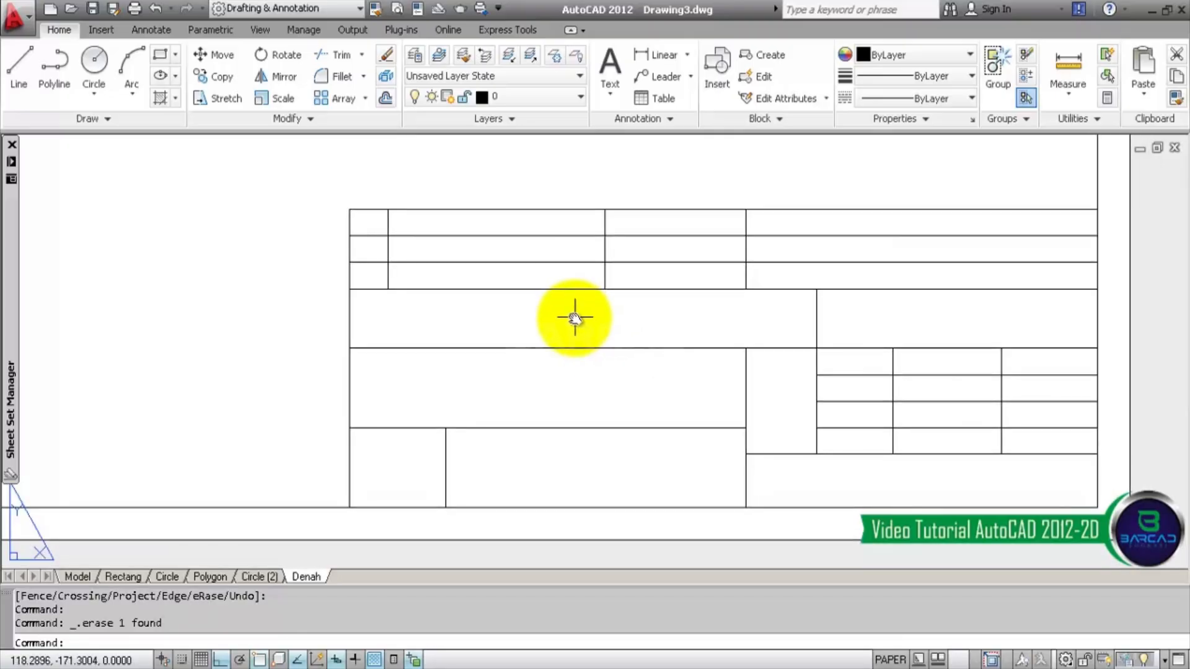
pyautogui.hotkey('ctrl', 'z')
pyautogui.hotkey('ctrl', 'z')
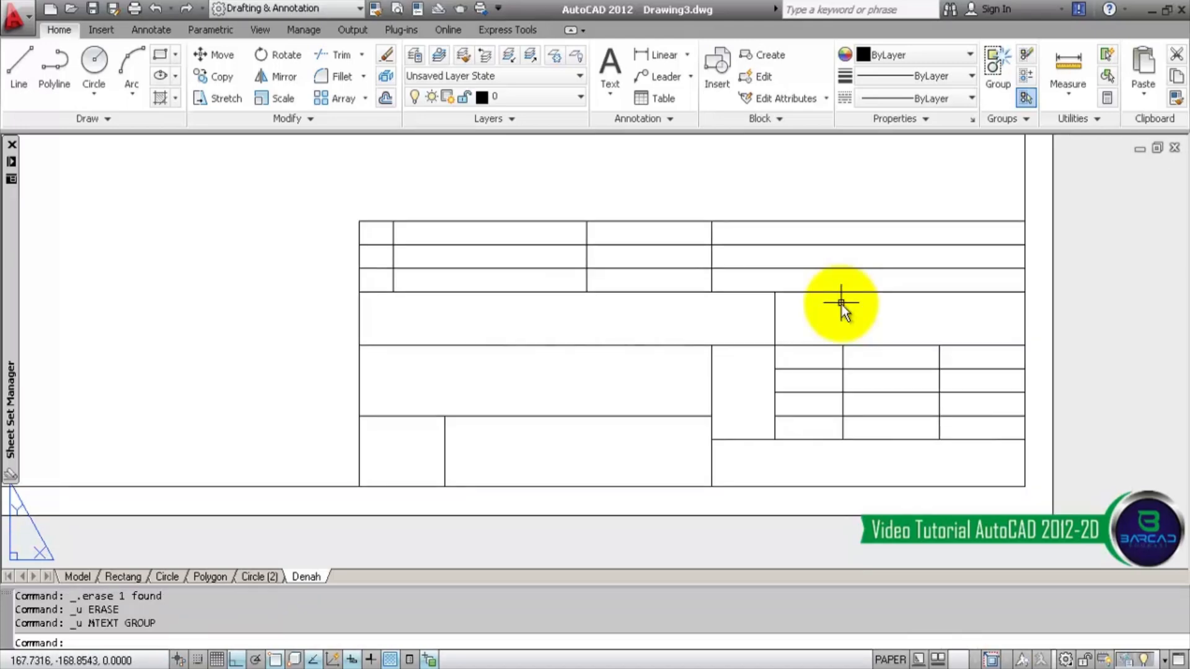
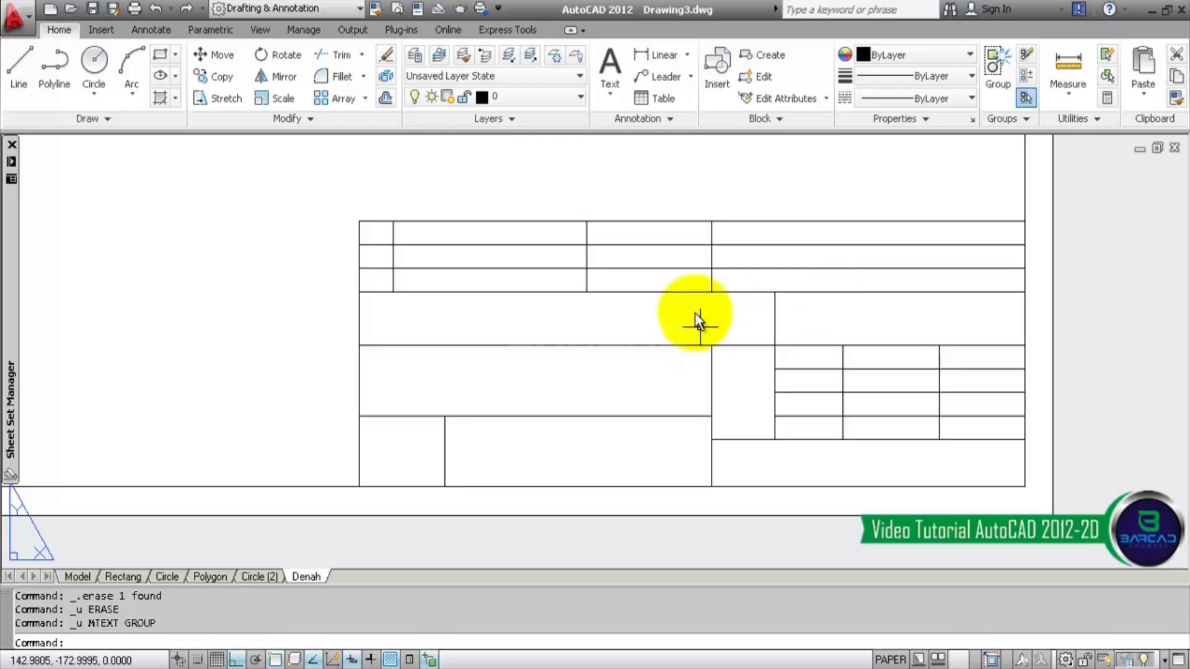
# - Create a new text style named ATRIBUT
pyautogui.click(614, 62)
pyautogui.press('Escape')
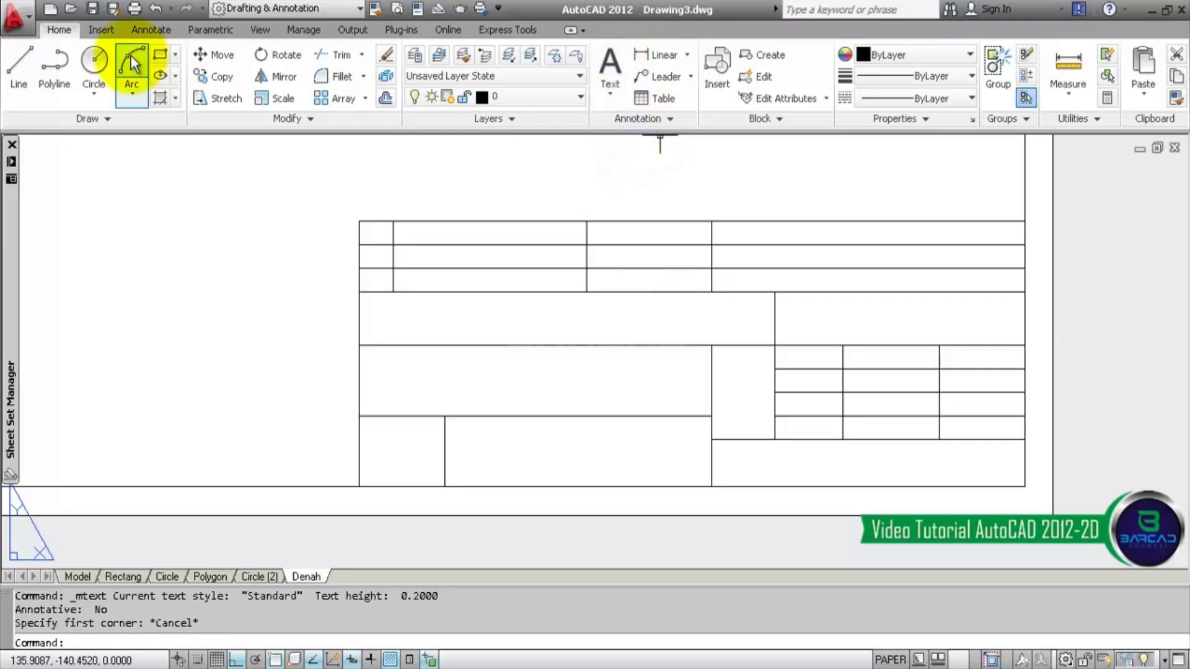
pyautogui.click(151, 31)
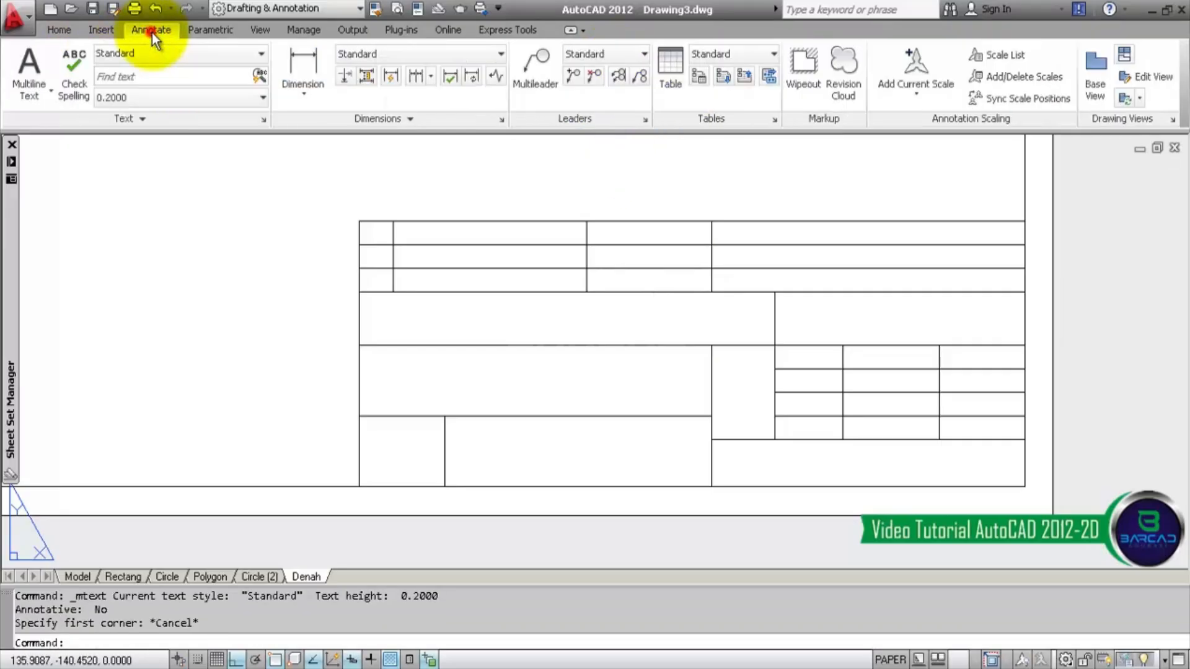
pyautogui.click(262, 118)
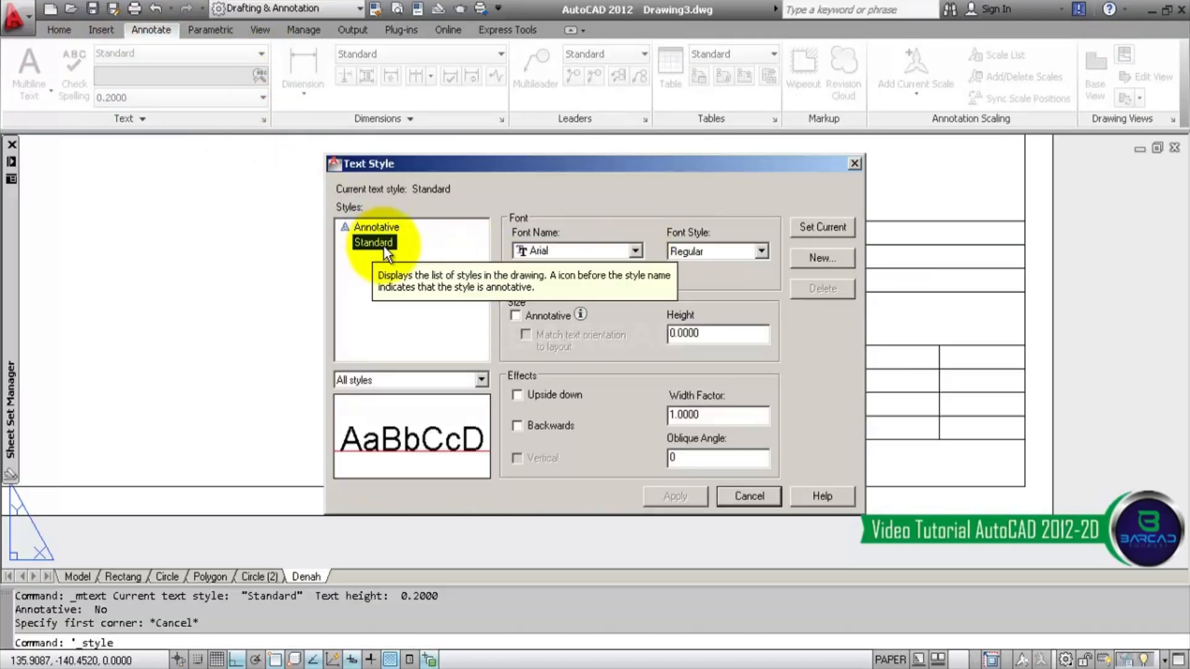
pyautogui.click(822, 258)
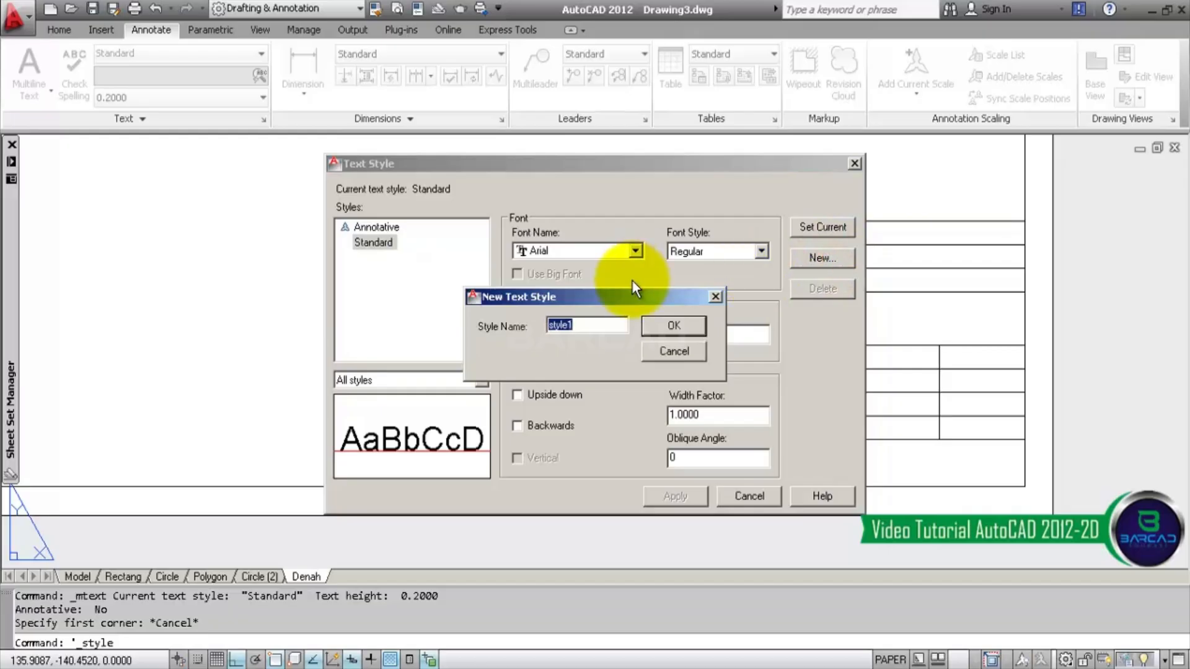
pyautogui.write('ATRIBUT')
pyautogui.click(666, 326)
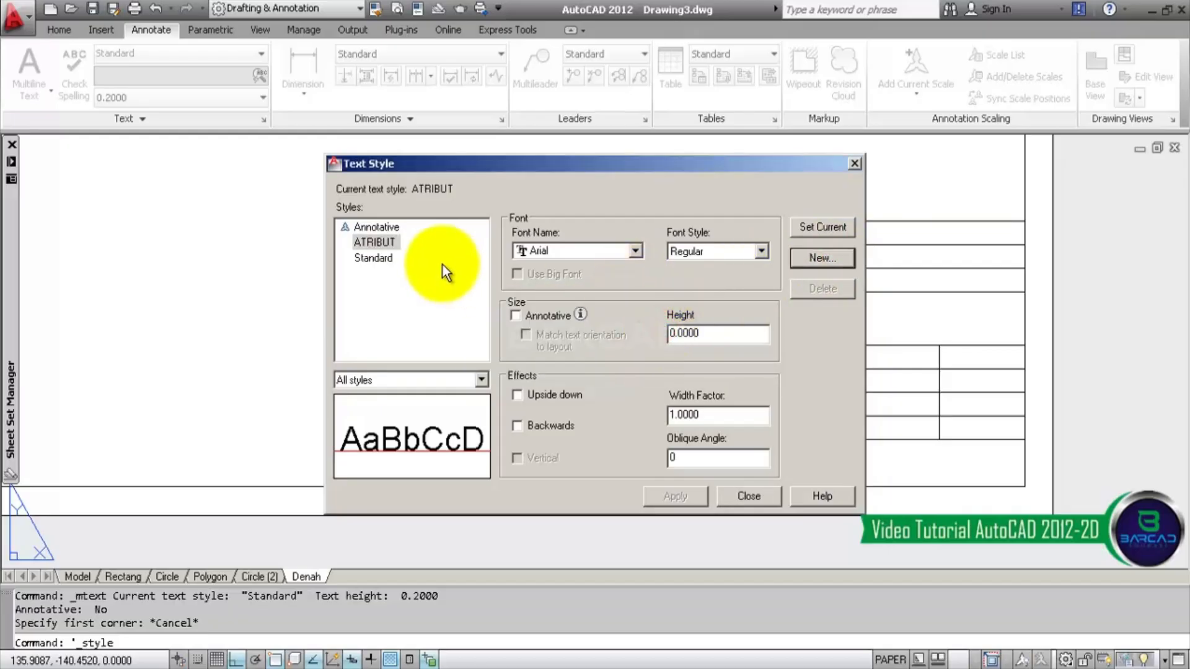
# - Set the ATRIBUT text style's font to Cambria, make the style current and save the changes
pyautogui.click(583, 251)
pyautogui.press('c')
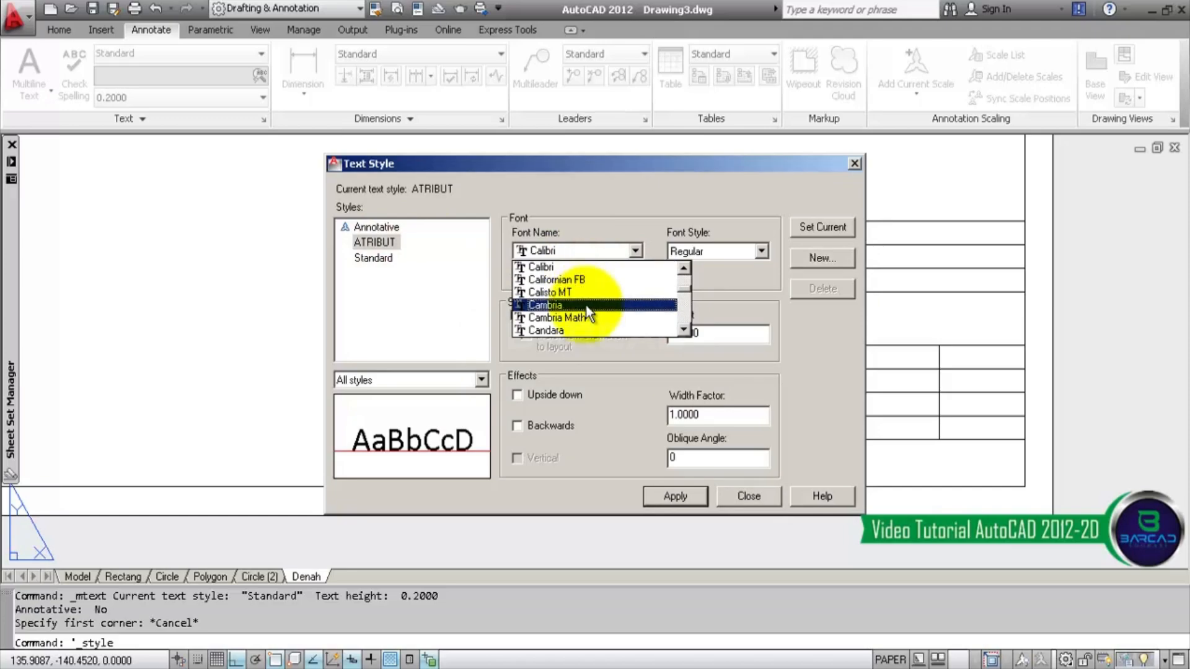
pyautogui.click(587, 305)
pyautogui.click(820, 228)
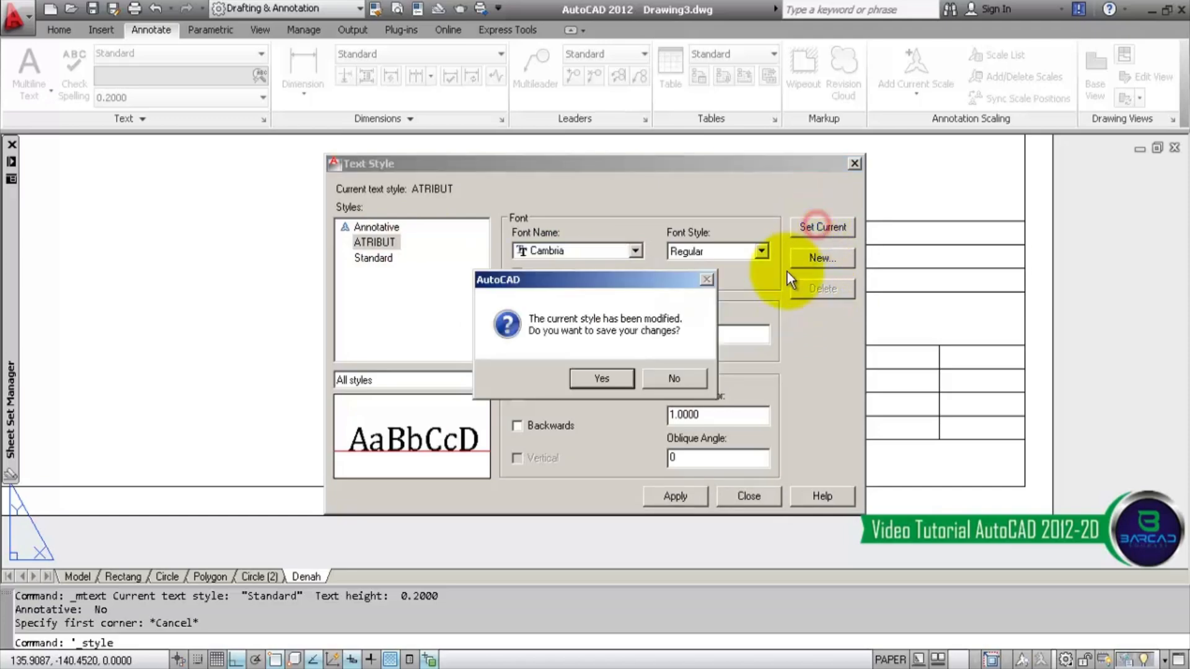
pyautogui.click(609, 378)
pyautogui.click(749, 494)
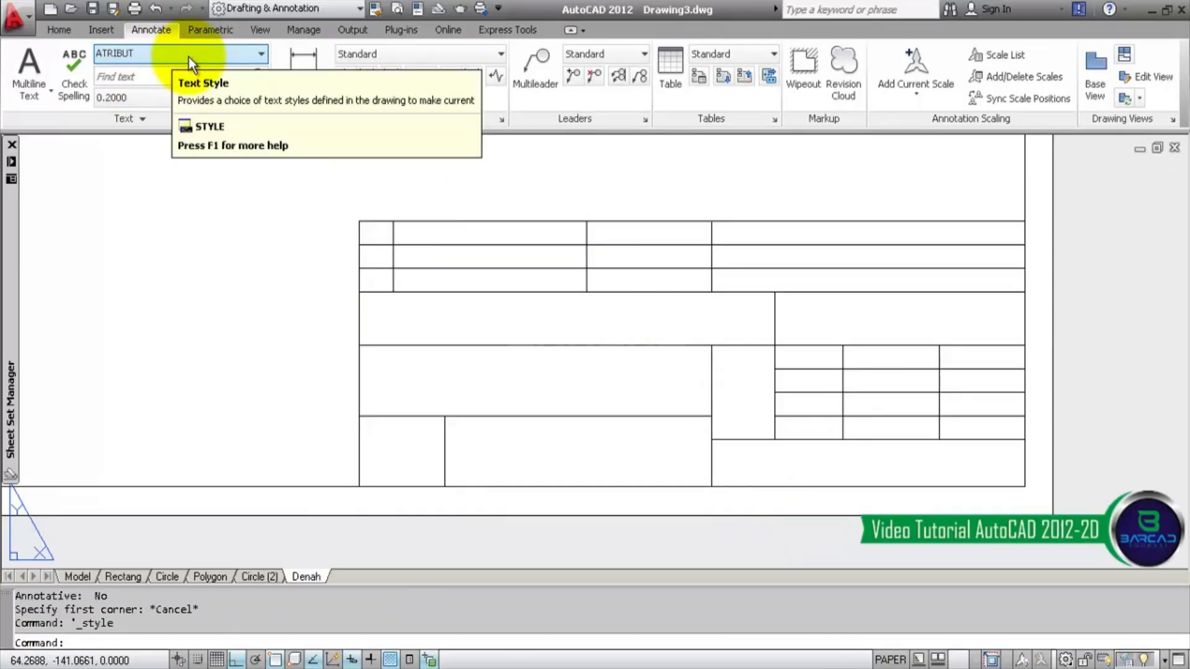
# - Place a multiline text reading JUDUL at the upper corner of the wide cell beneath the title block's blank band
pyautogui.click(28, 64)
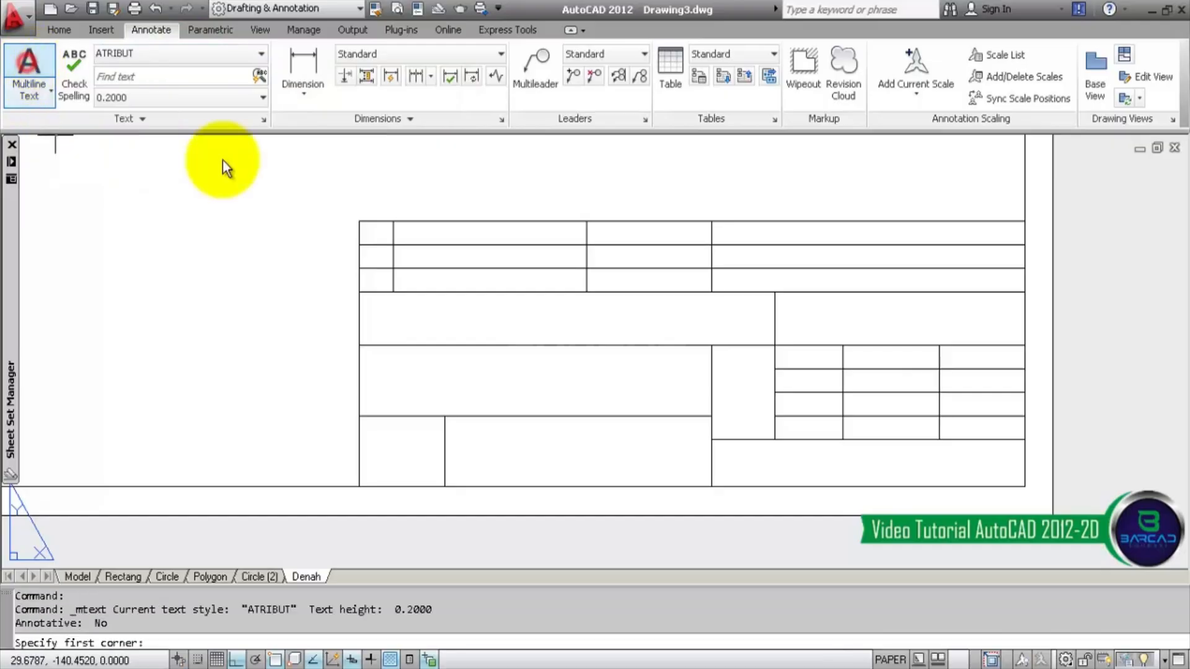
pyautogui.scroll(2, 414, 376)
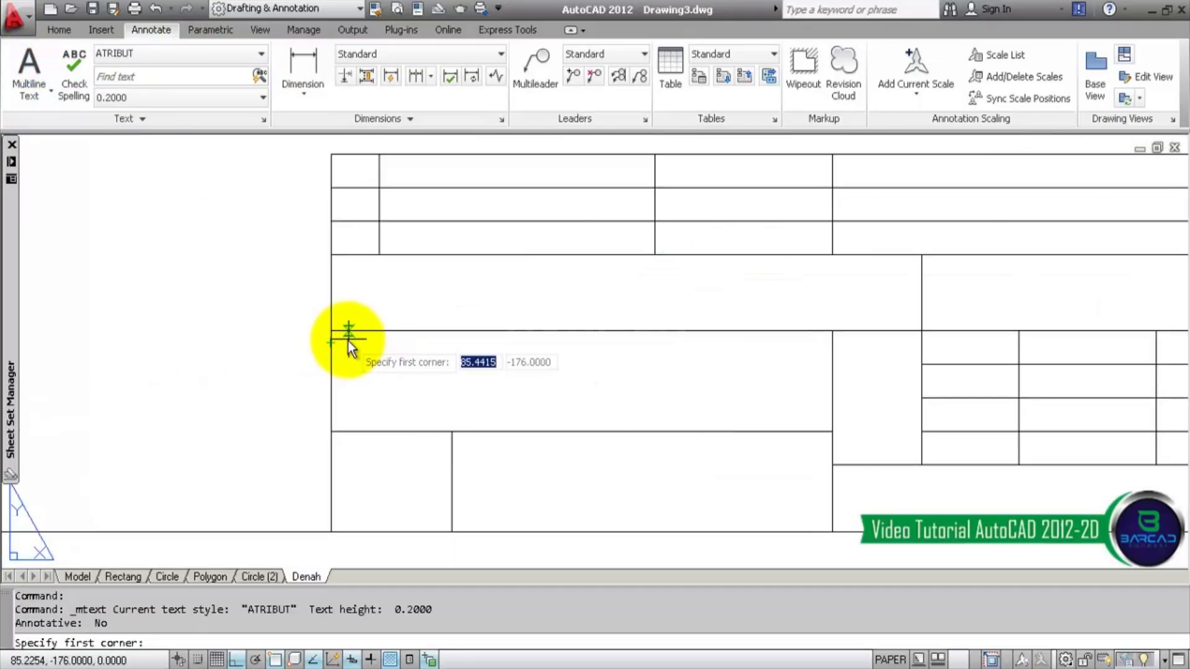
pyautogui.click(344, 342)
pyautogui.click(424, 370)
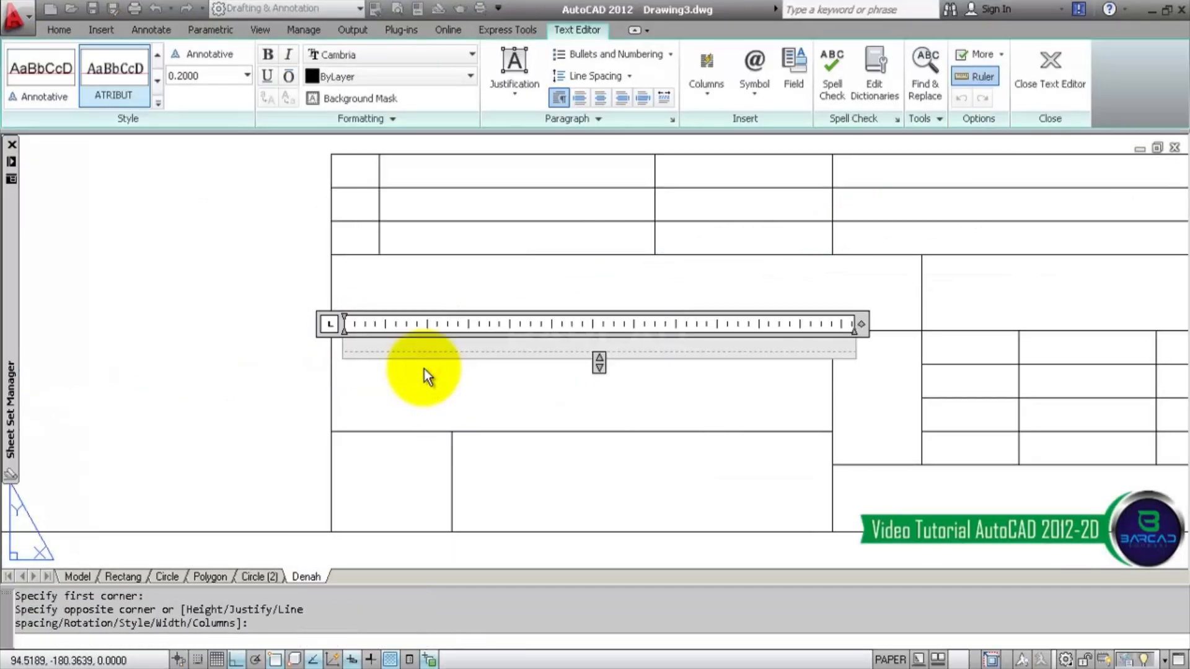
pyautogui.write('JUDUL')
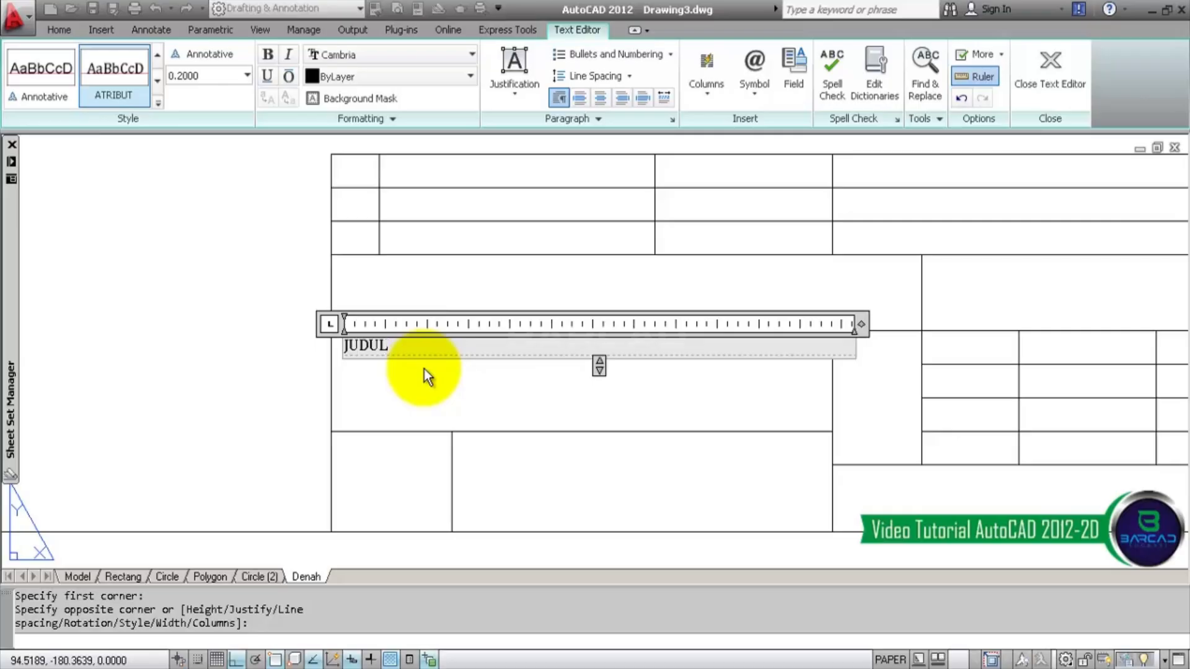
# - Set the JUDUL text's height to 2 and finish editing it
pyautogui.moveTo(426, 347); pyautogui.dragTo(310, 356)
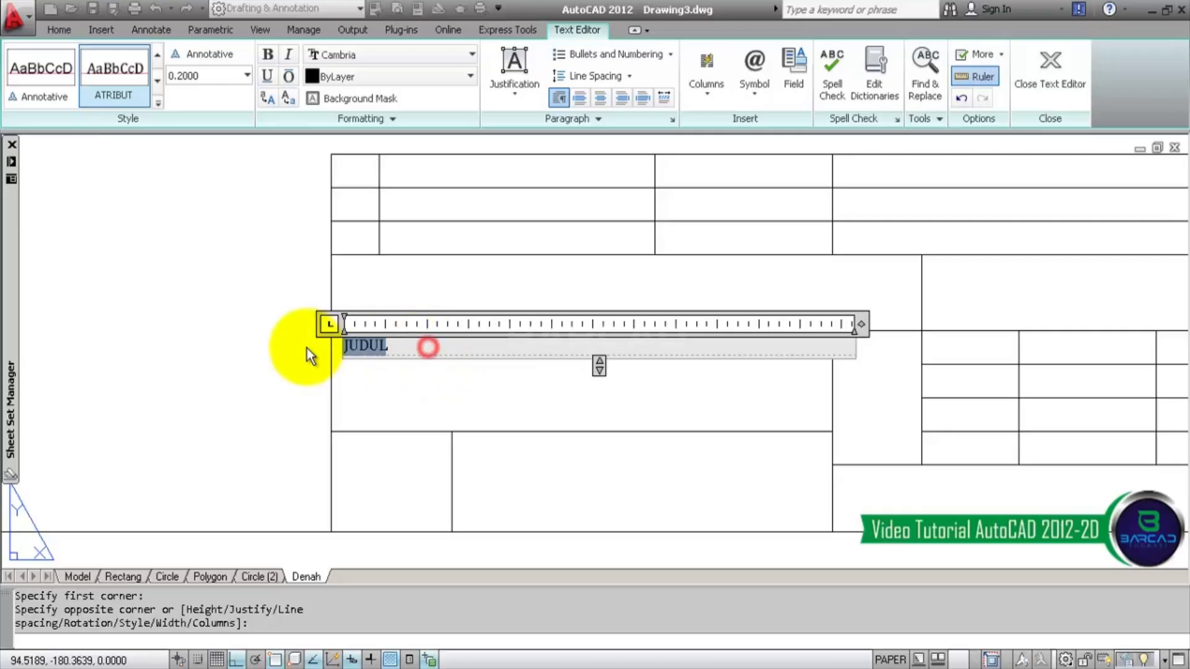
pyautogui.click(247, 75)
pyautogui.click(222, 129)
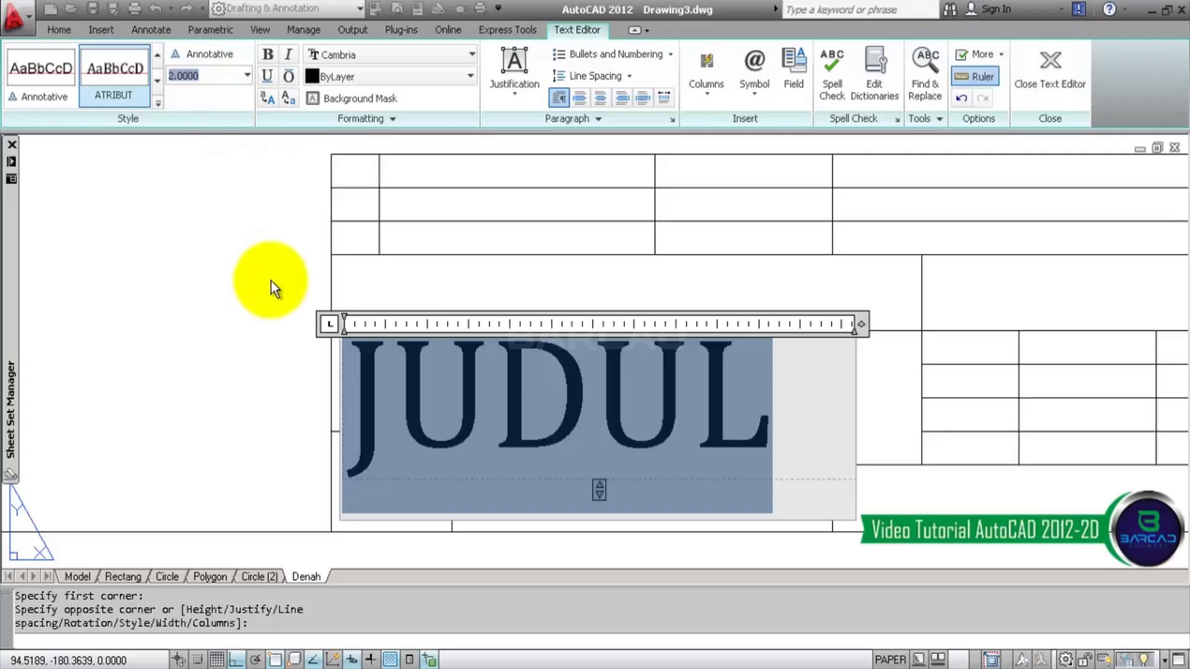
pyautogui.click(271, 320)
pyautogui.scroll(-2, 273, 322)
pyautogui.scroll(2, 456, 359)
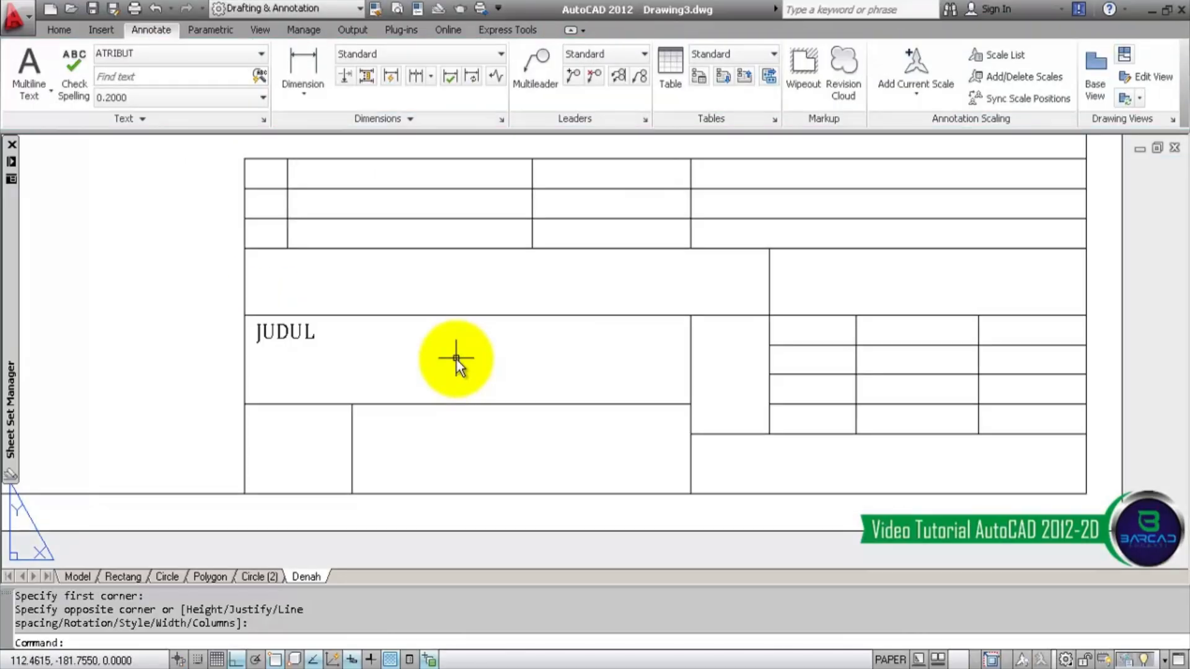
# - Copy the JUDUL text into the narrow cell beside the four-row grid, with Ortho off
pyautogui.click(305, 338)
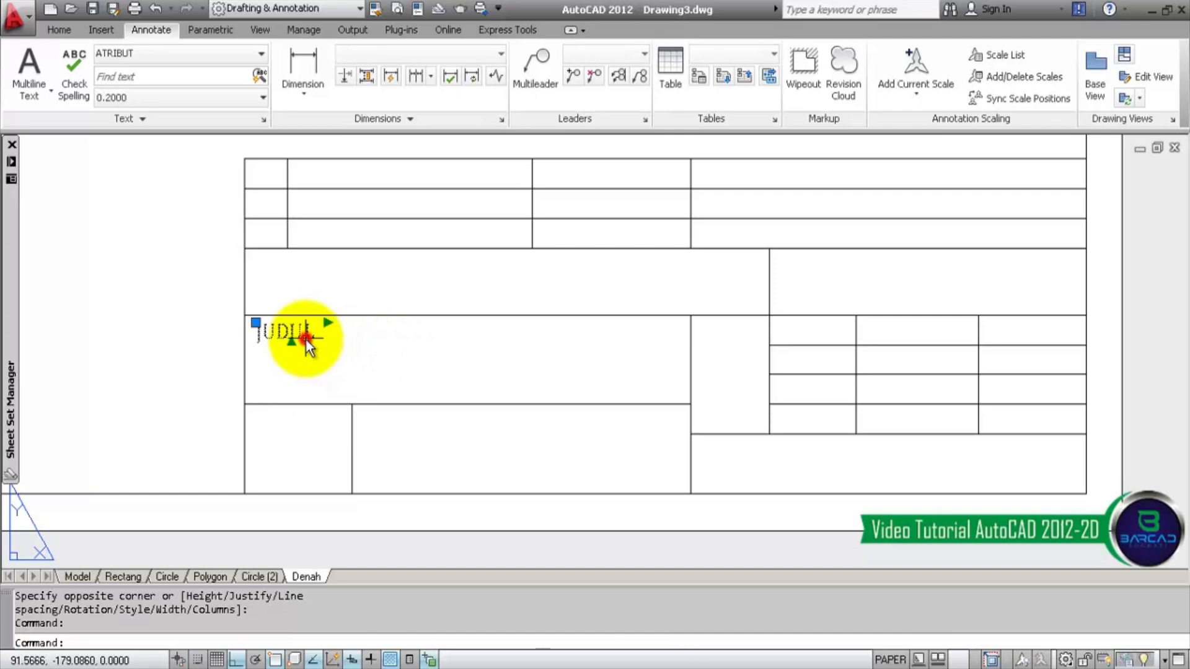
pyautogui.click(58, 31)
pyautogui.click(214, 77)
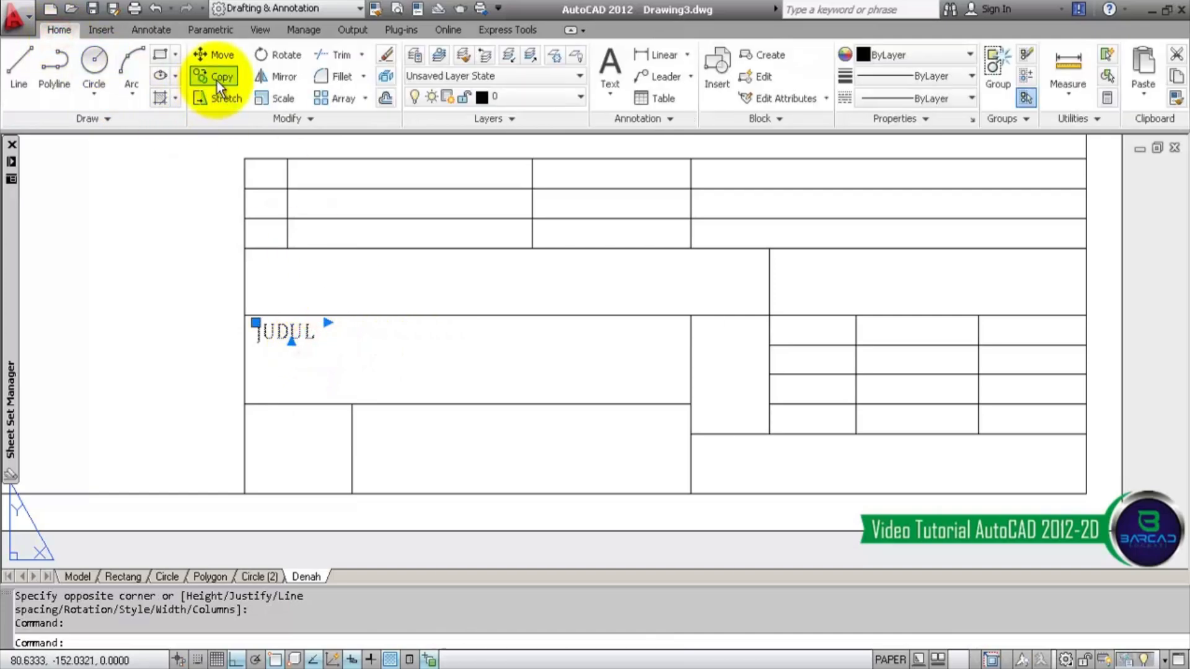
pyautogui.click(300, 336)
pyautogui.press('F8')
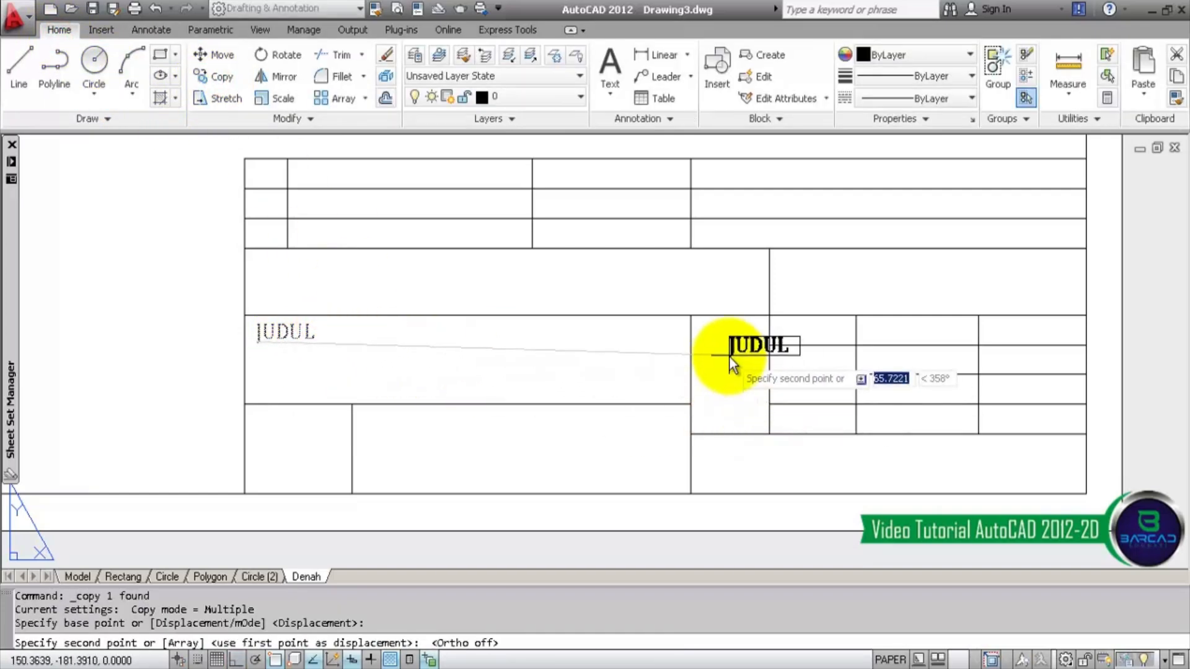
pyautogui.scroll(3, 730, 357)
pyautogui.click(666, 324)
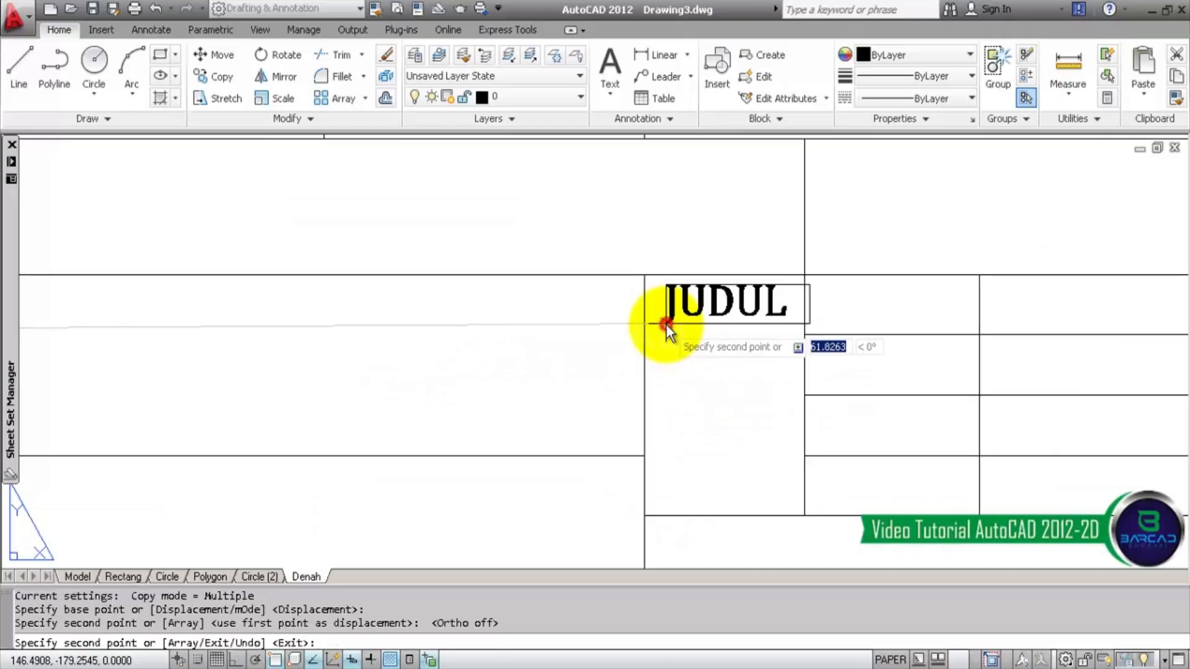
pyautogui.press('Escape')
# - Change the copied JUDUL text in the narrow cell to SKALA
pyautogui.click(694, 319)
pyautogui.doubleClick(694, 318)
pyautogui.moveTo(769, 293); pyautogui.dragTo(652, 302)
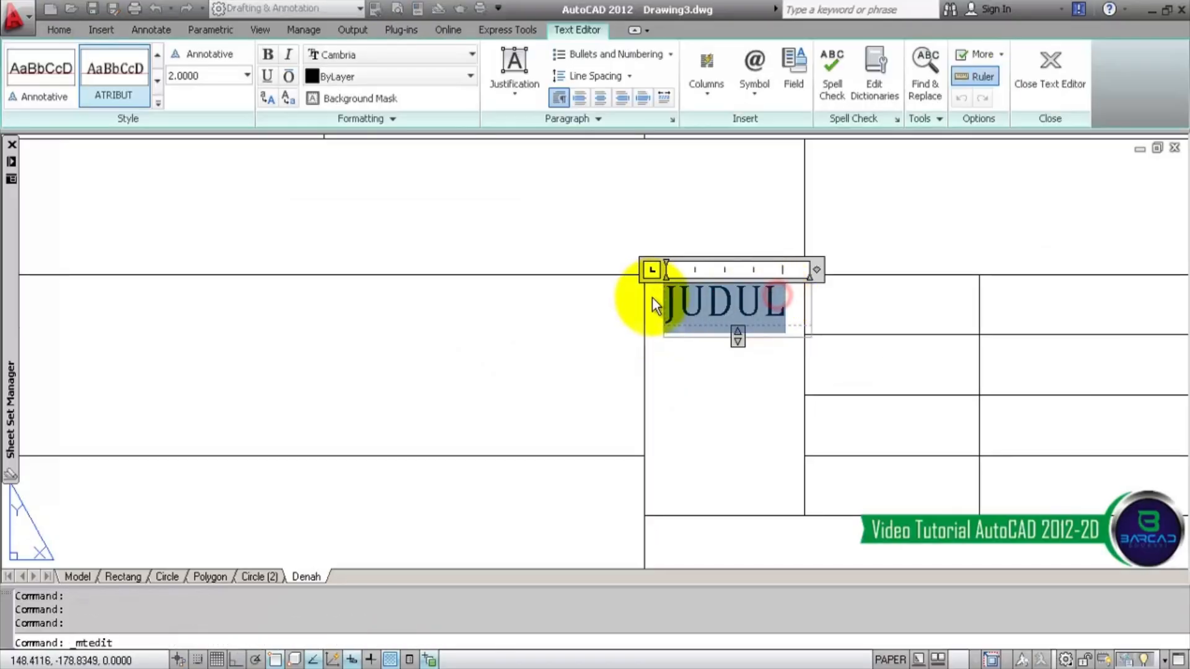
pyautogui.write('SA')
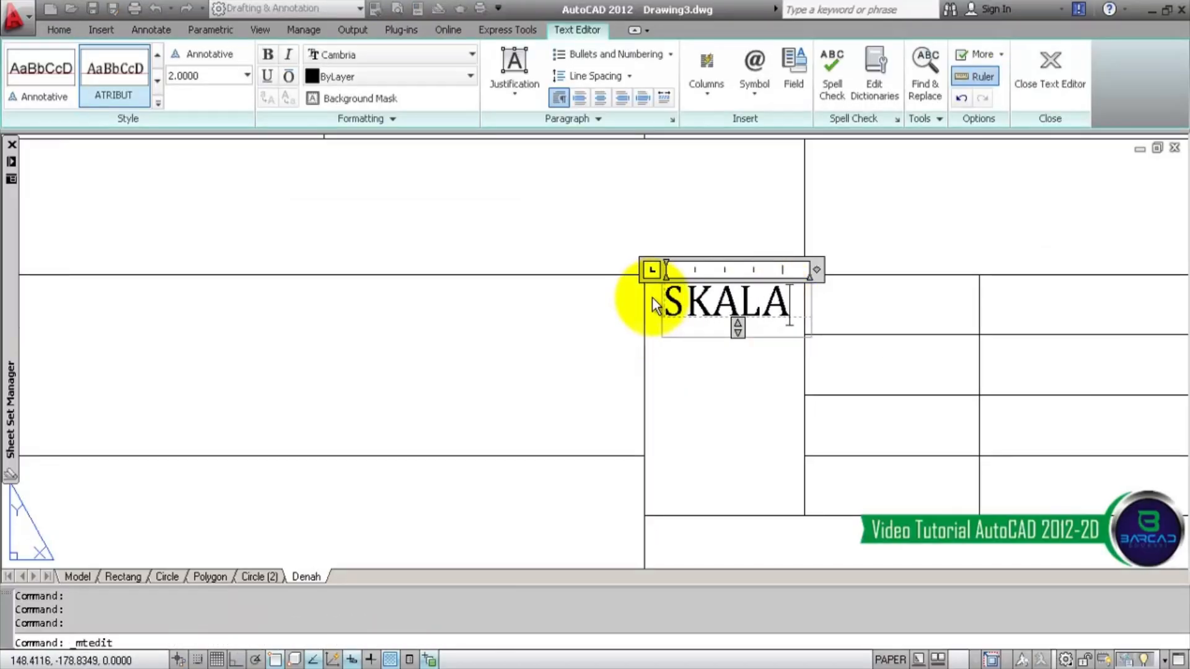
# - Set the SKALA text's height to 1.5 and close the text editing
pyautogui.moveTo(802, 303); pyautogui.dragTo(579, 292)
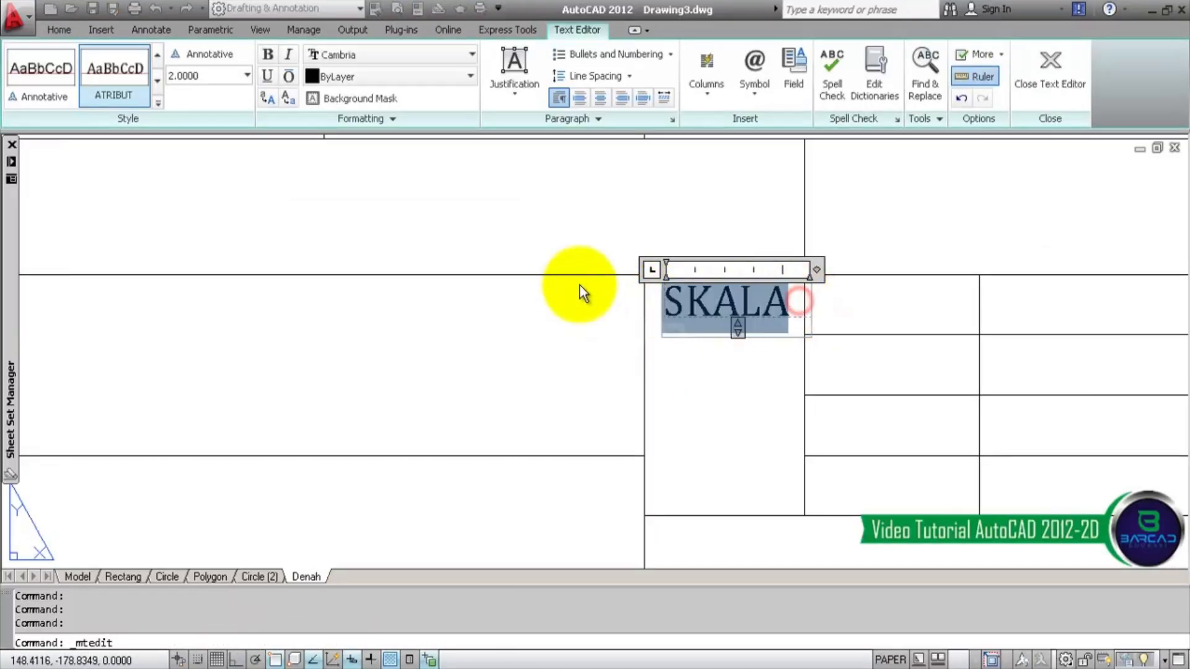
pyautogui.click(234, 74)
pyautogui.write('1.5')
pyautogui.press('Return')
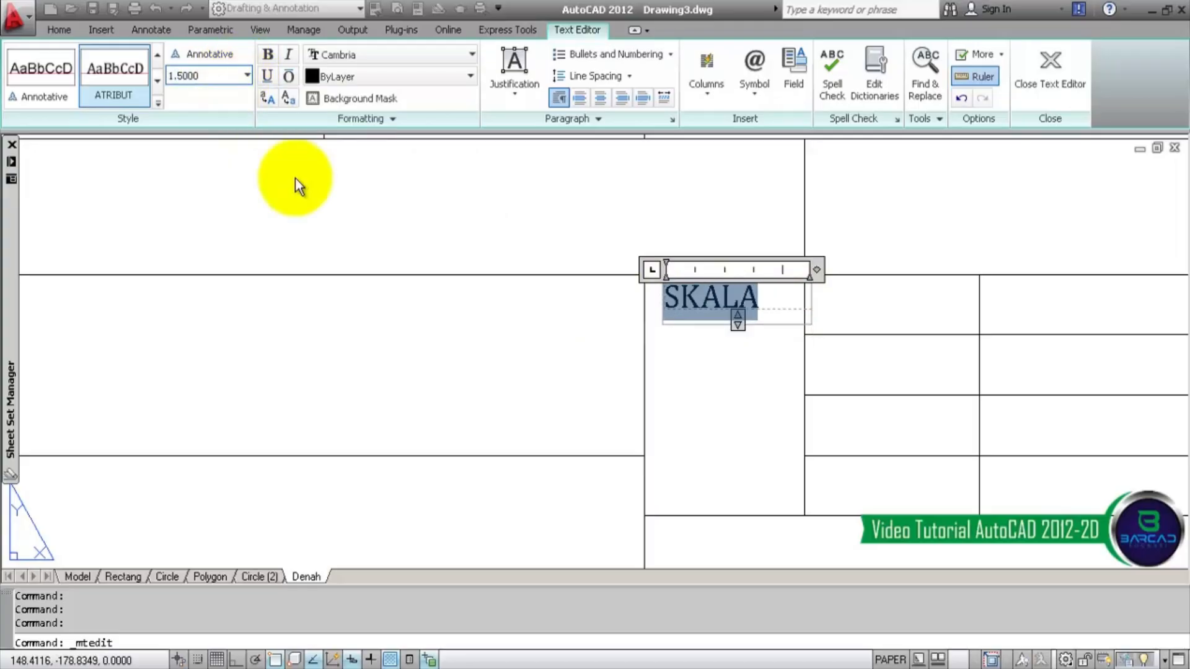
pyautogui.click(692, 226)
# - Move the SKALA text slightly away from the upper corner of its cell
pyautogui.click(717, 301)
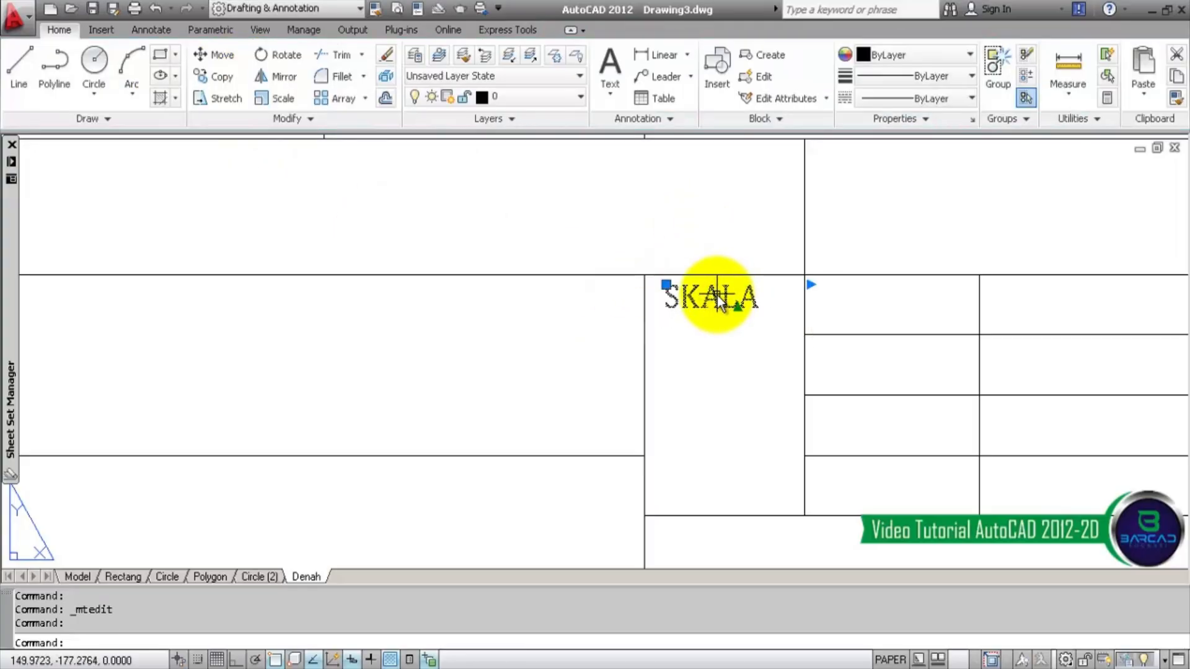
pyautogui.write('m')
pyautogui.press('Return')
pyautogui.click(716, 235)
pyautogui.click(719, 242)
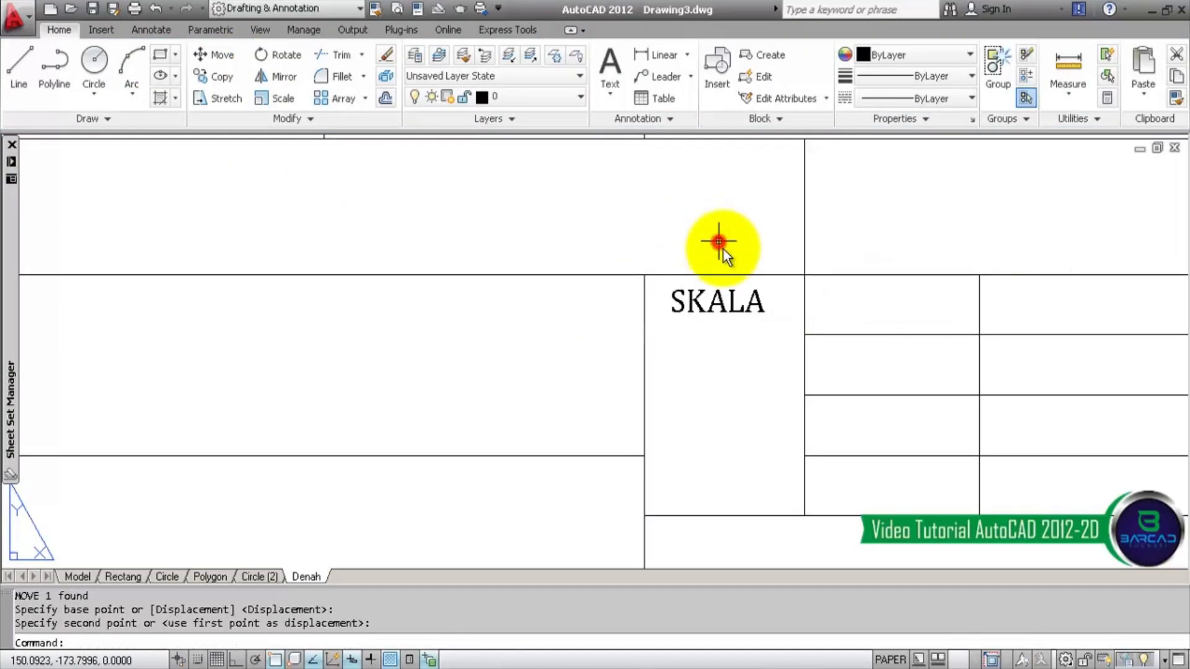
# - Copy the SKALA text straight down within the same cell, about 8.8 units below, with Ortho on
pyautogui.click(733, 307)
pyautogui.click(213, 76)
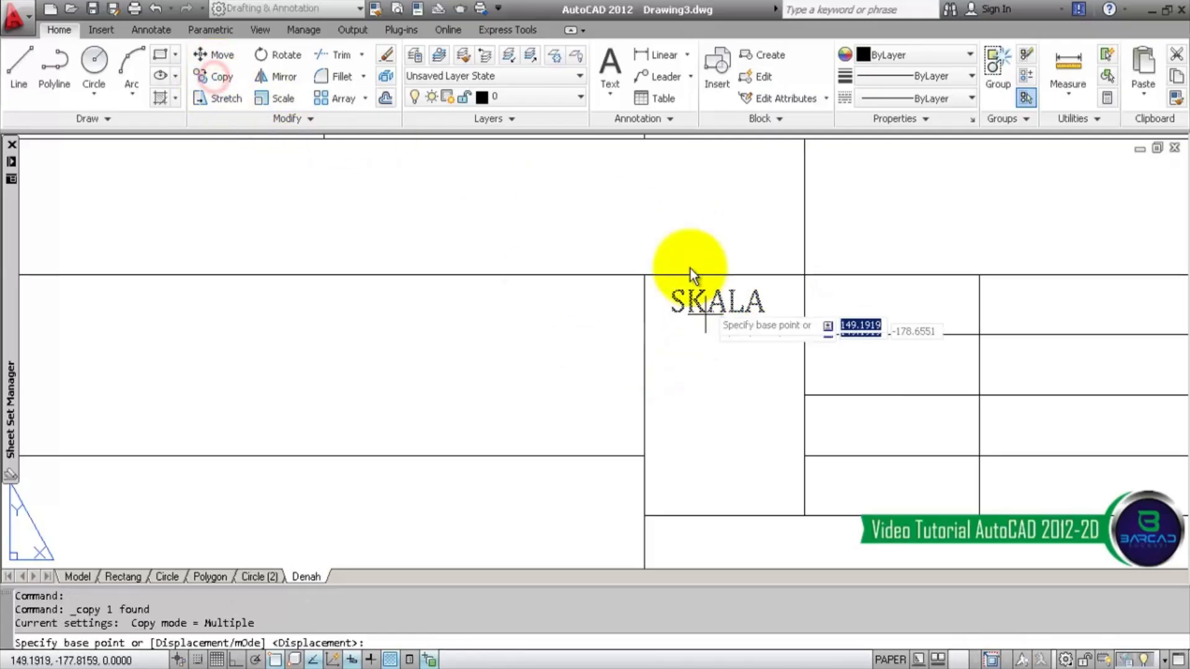
pyautogui.click(594, 201)
pyautogui.press('F8')
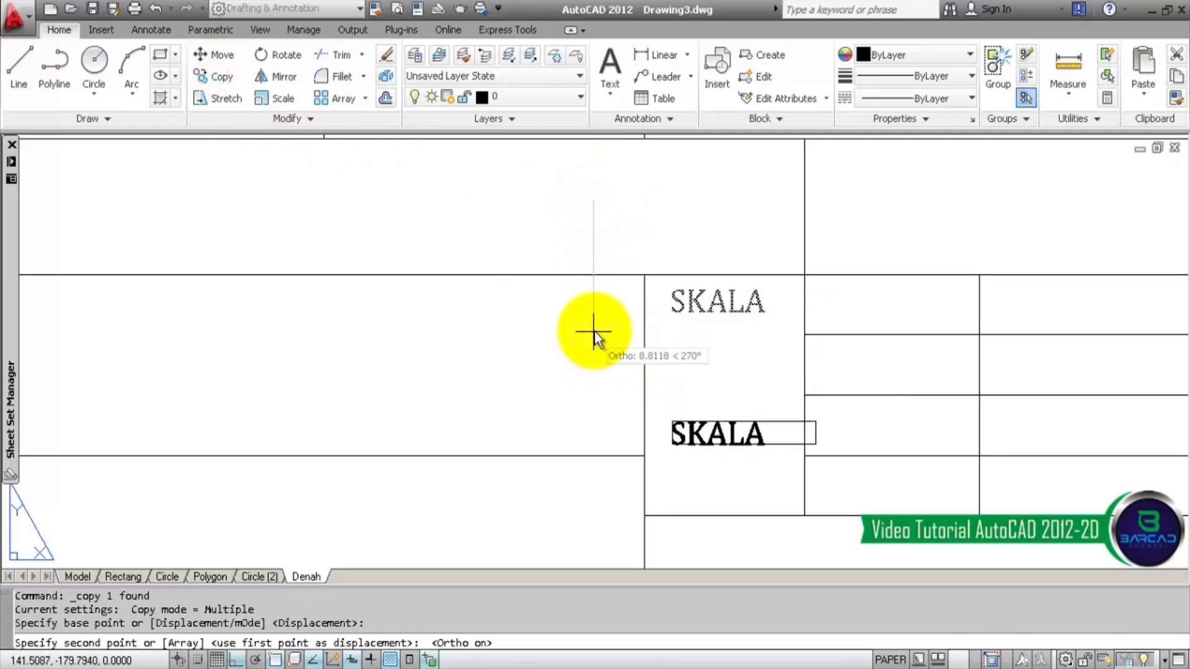
pyautogui.click(595, 332)
pyautogui.press('Escape')
# - Change the lower SKALA copy to SATUAN
pyautogui.doubleClick(731, 427)
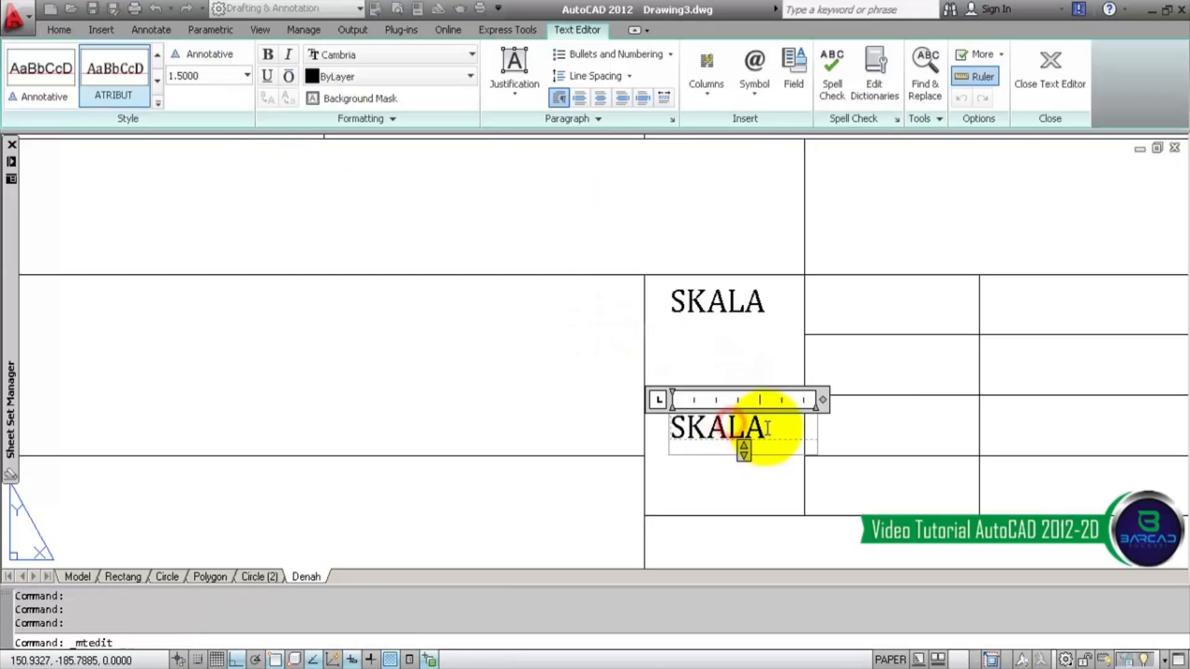
pyautogui.moveTo(767, 428); pyautogui.dragTo(674, 436)
pyautogui.write('SATUAN')
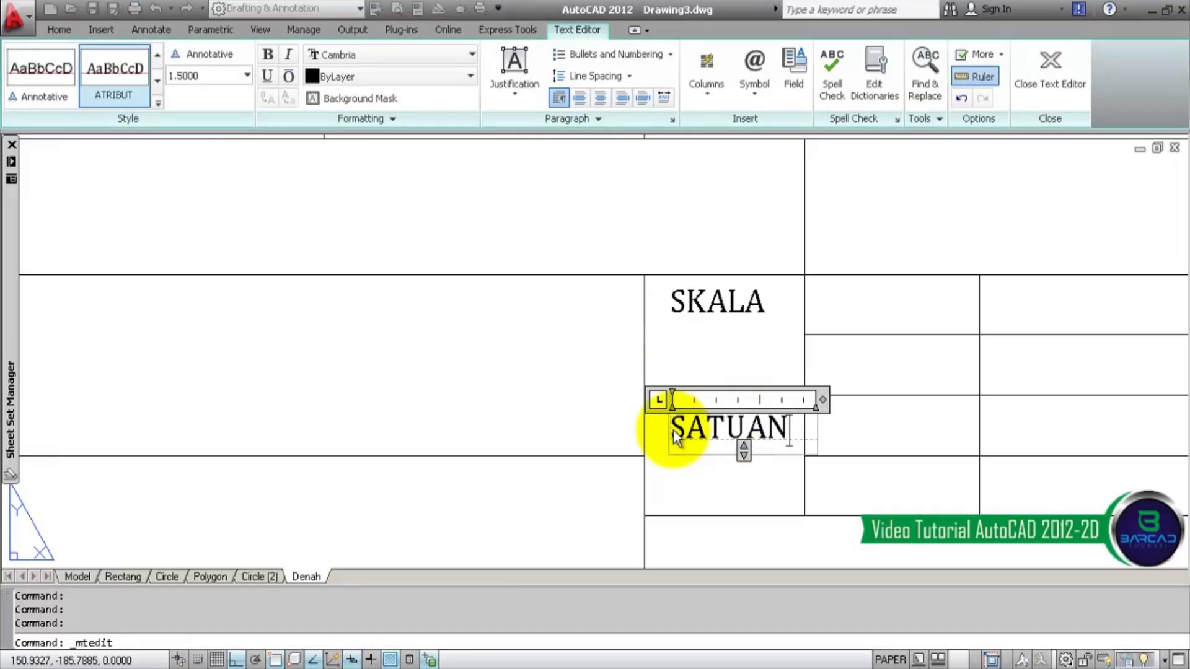
pyautogui.click(639, 213)
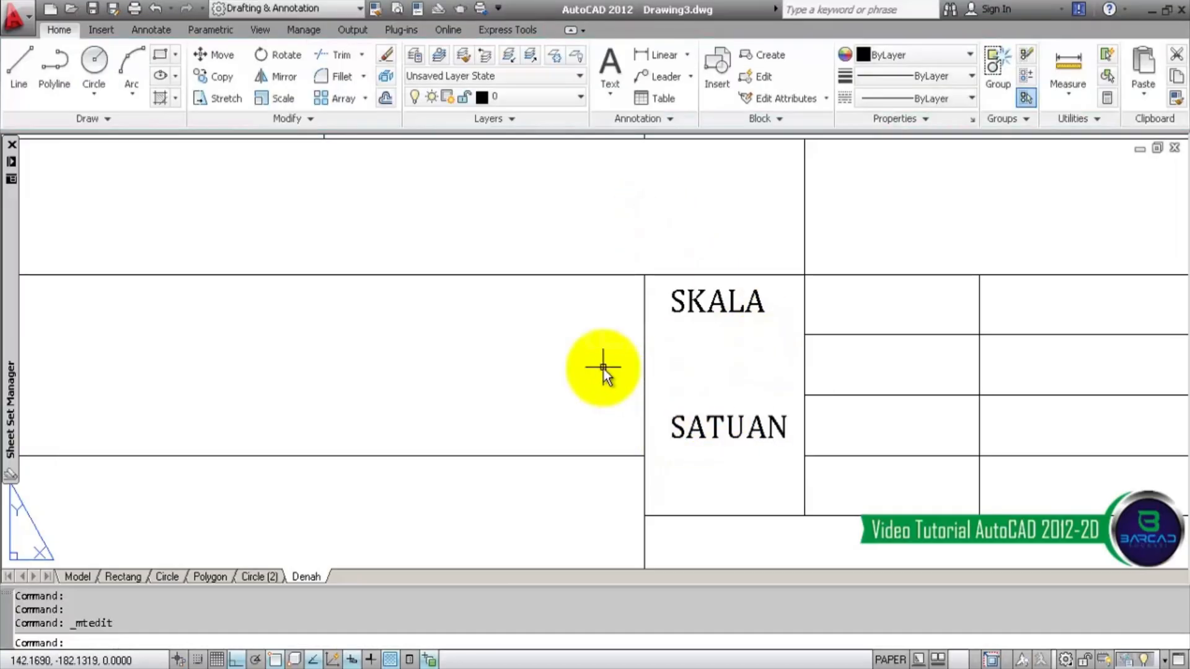
# - Copy the SKALA text from its cell's corner to the corner of the four-row grid's first cell
pyautogui.scroll(-2, 606, 367)
pyautogui.scroll(2, 798, 367)
pyautogui.click(505, 288)
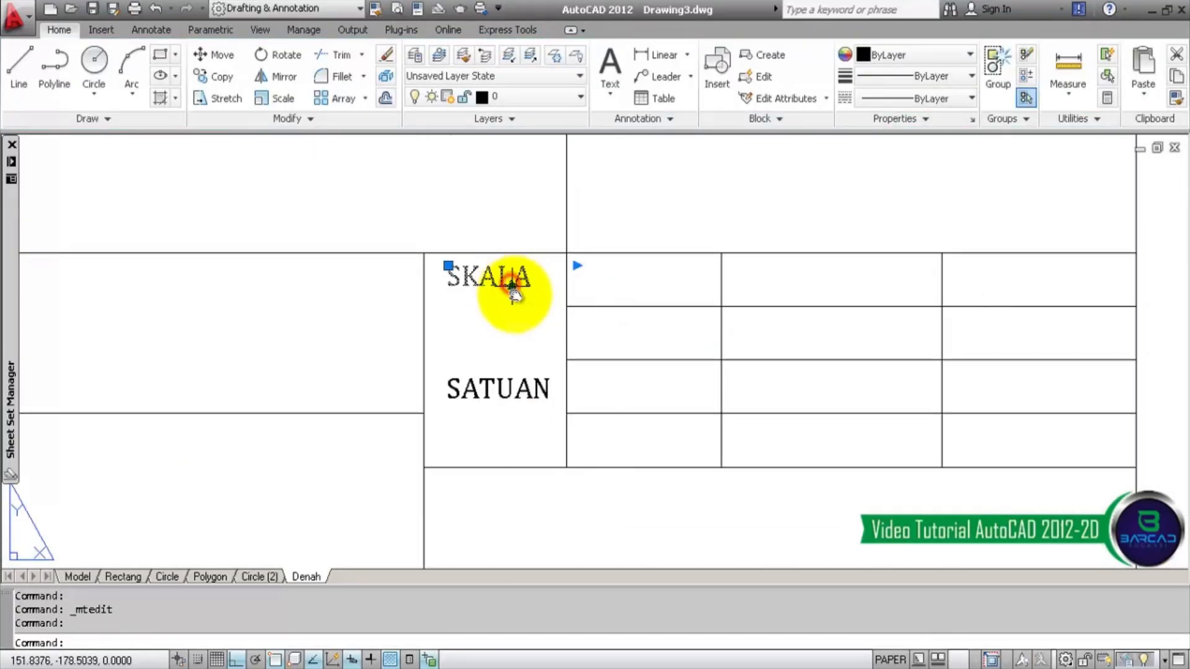
pyautogui.click(220, 76)
pyautogui.click(425, 254)
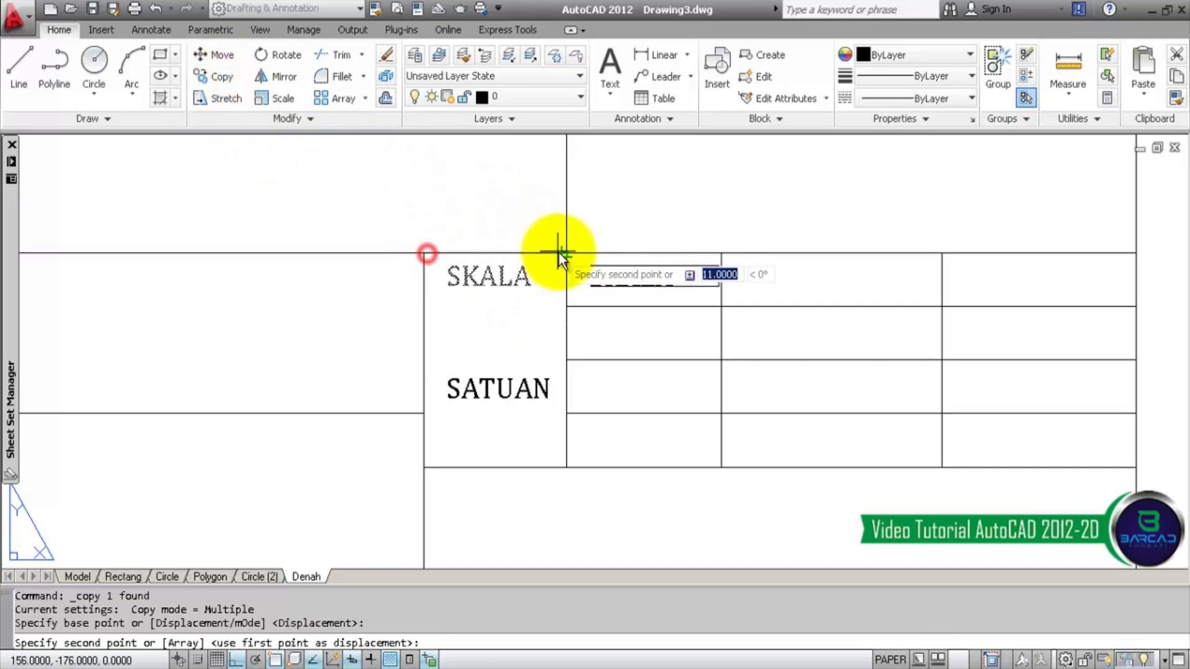
pyautogui.click(567, 253)
pyautogui.press('Escape')
# - Change the SKALA copy in the grid's first cell to DIGAMBAR
pyautogui.doubleClick(637, 277)
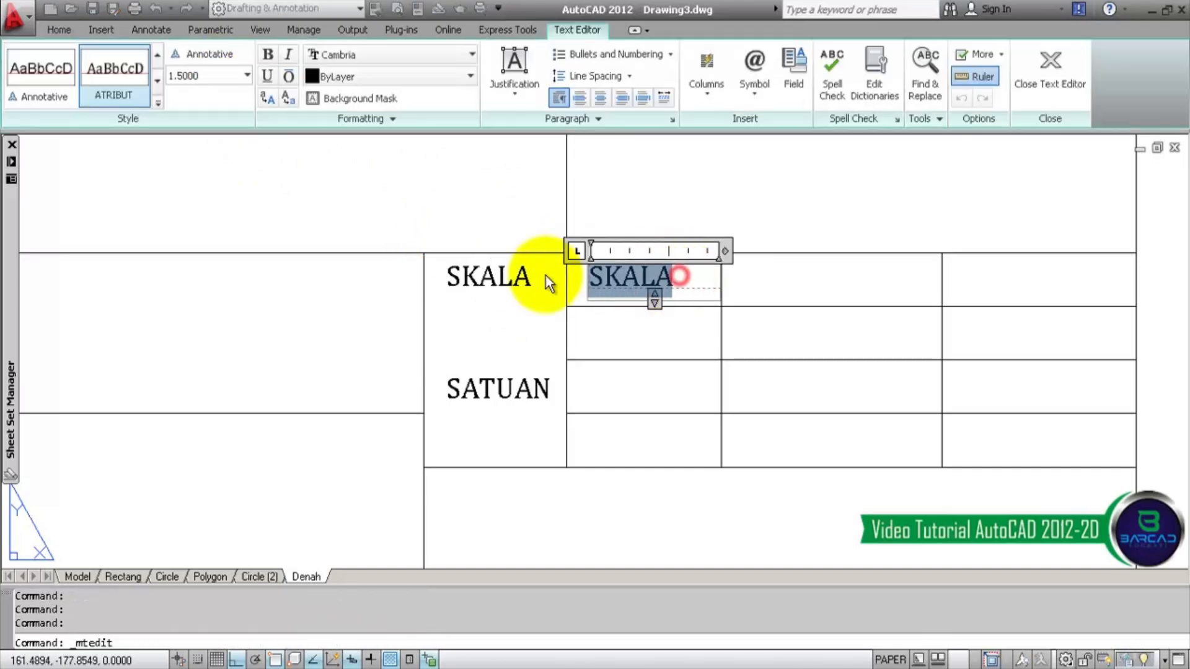
pyautogui.write('DIGAMBAR')
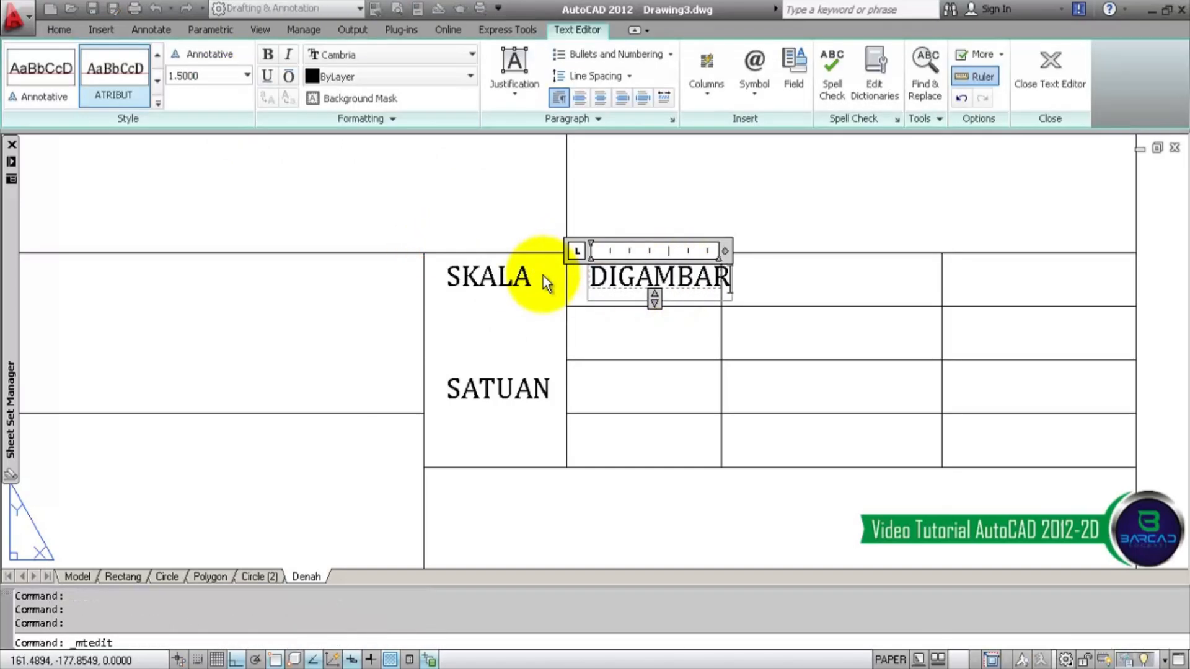
pyautogui.click(663, 189)
# - Move the DIGAMBAR text about 1.2 units left so it fits inside its cell
pyautogui.click(641, 280)
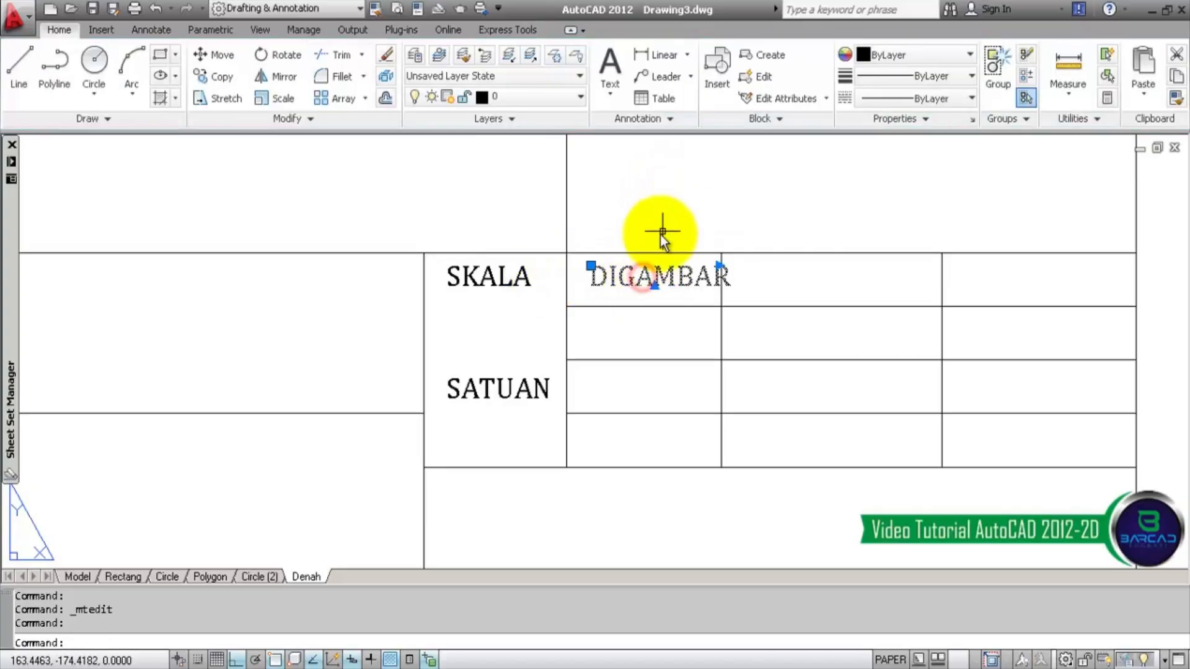
pyautogui.scroll(2, 662, 233)
pyautogui.write('m')
pyautogui.press('Return')
pyautogui.click(660, 233)
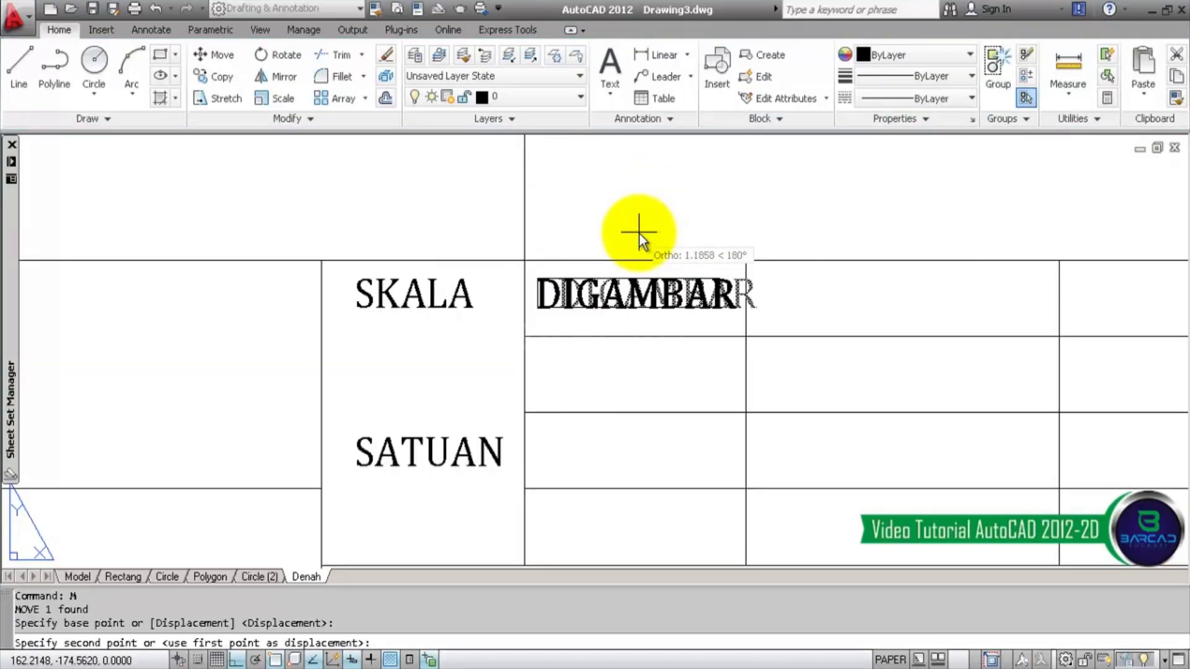
pyautogui.click(639, 233)
# - Copy the DIGAMBAR text into the three cells beneath it, using the cell corners as reference points
pyautogui.click(629, 292)
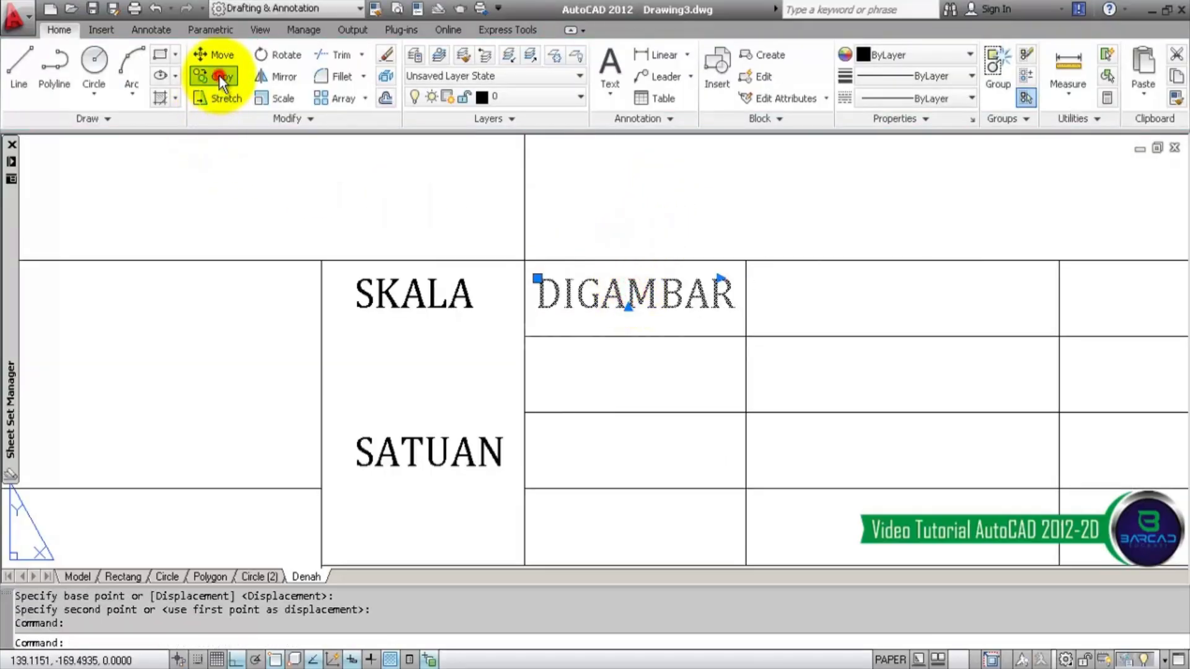
pyautogui.click(218, 76)
pyautogui.click(525, 261)
pyautogui.click(528, 337)
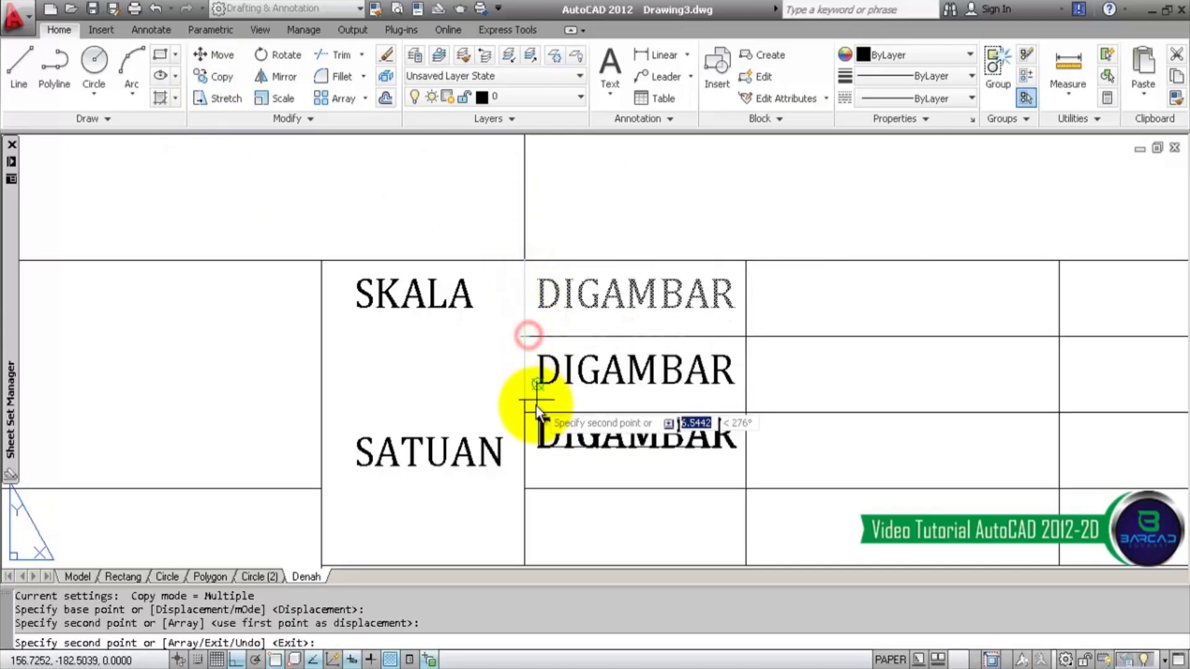
pyautogui.click(527, 412)
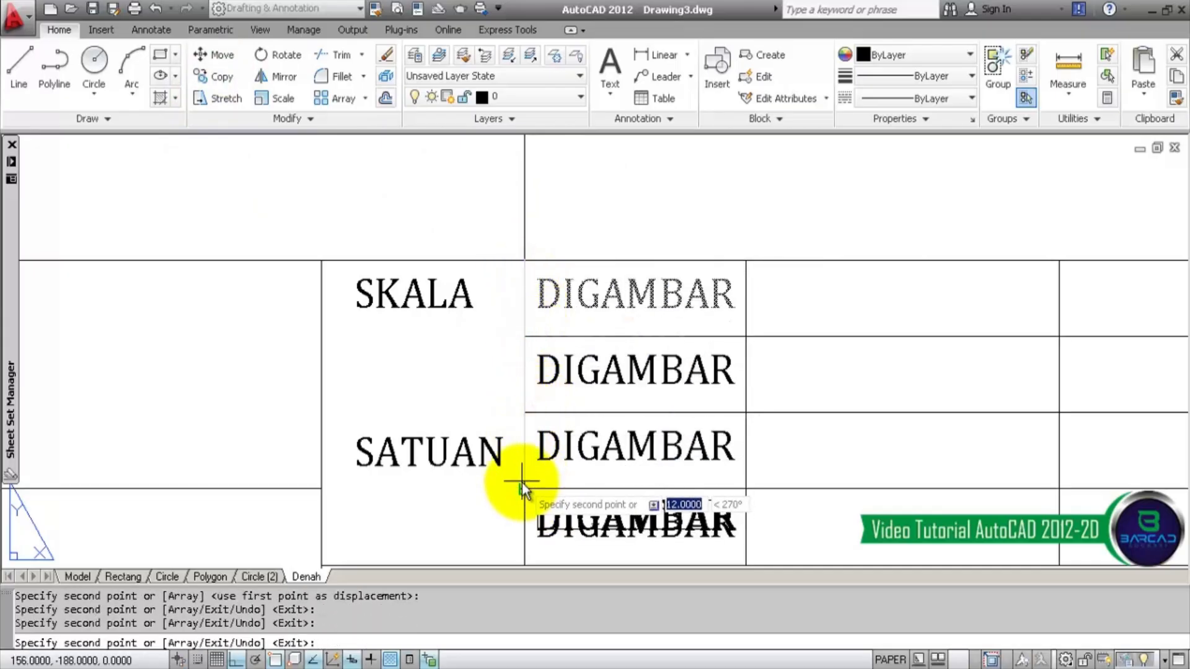
pyautogui.click(523, 488)
pyautogui.press('Escape')
# - Change the second-row DIGAMBAR label to DIPERIKSA
pyautogui.doubleClick(668, 375)
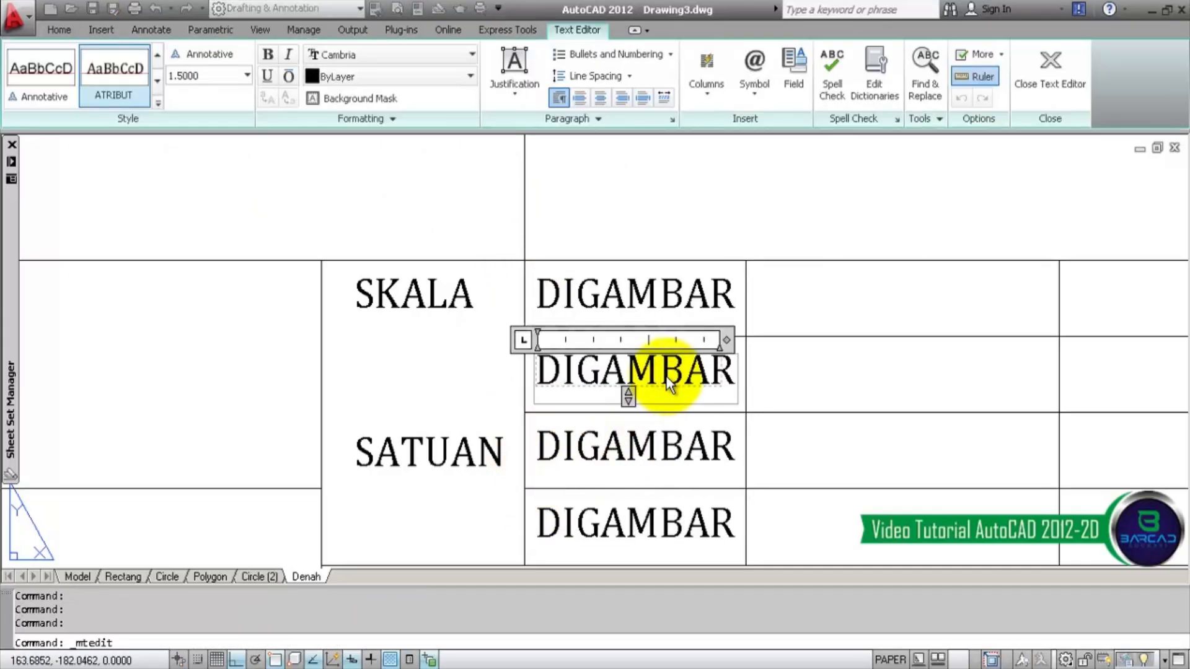
pyautogui.moveTo(575, 372); pyautogui.dragTo(731, 372)
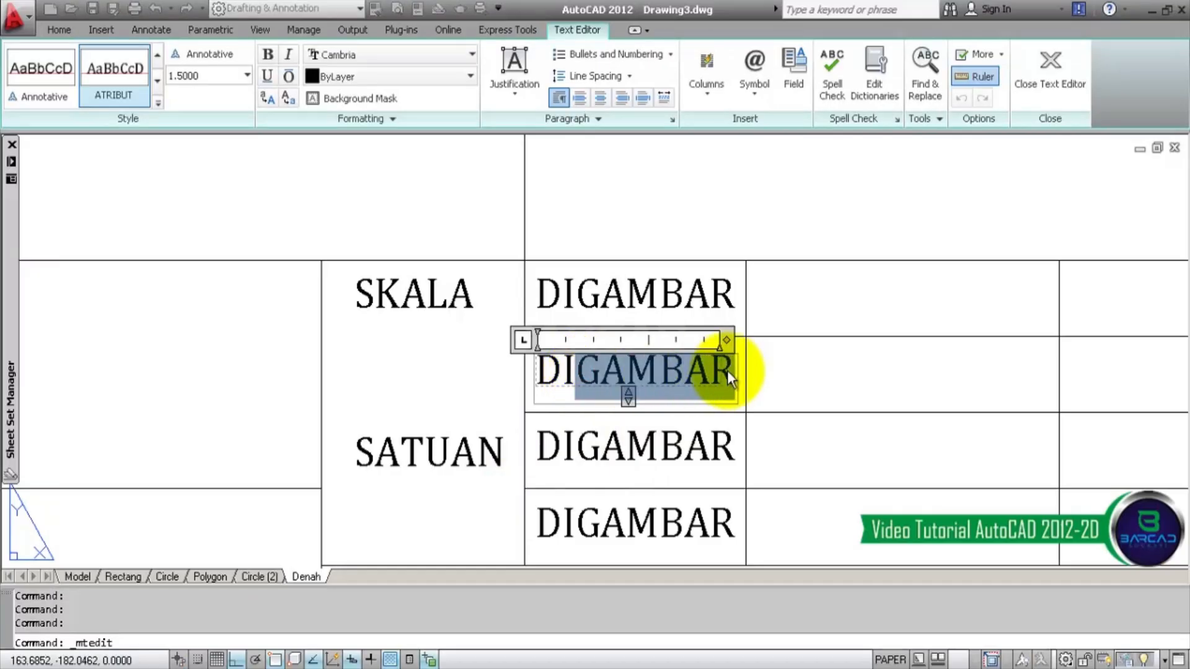
pyautogui.write('PERIKSA')
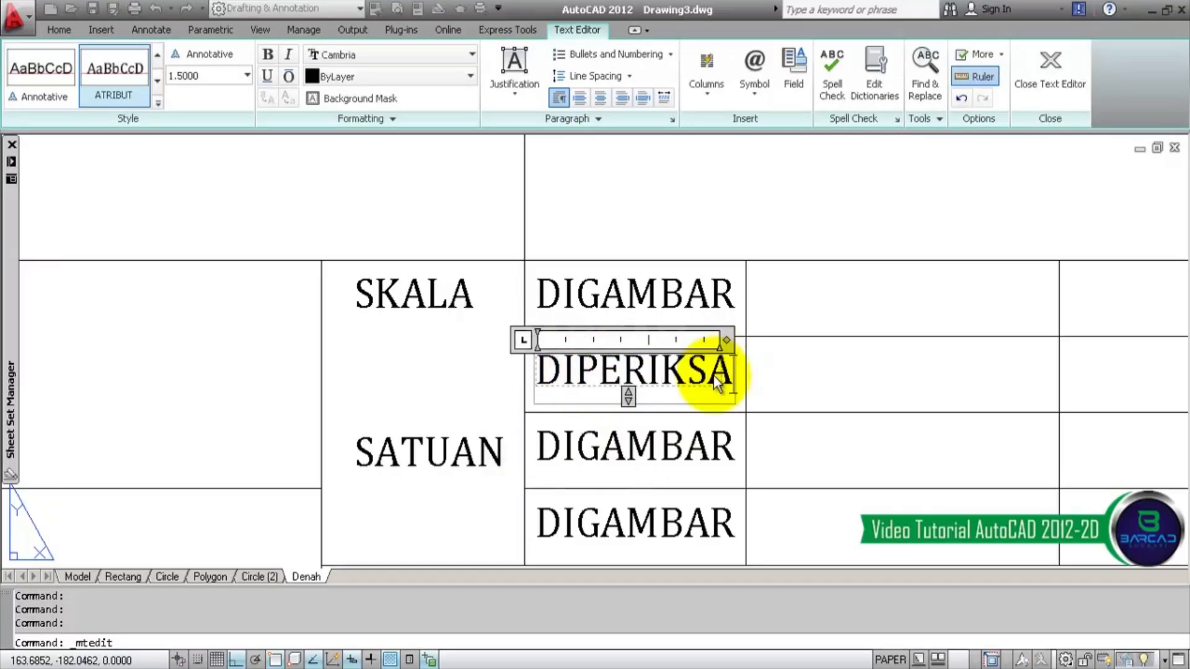
pyautogui.click(743, 184)
# - Change the third-row DIGAMBAR label to DISETUJUI
pyautogui.doubleClick(689, 451)
pyautogui.moveTo(577, 446); pyautogui.dragTo(736, 443)
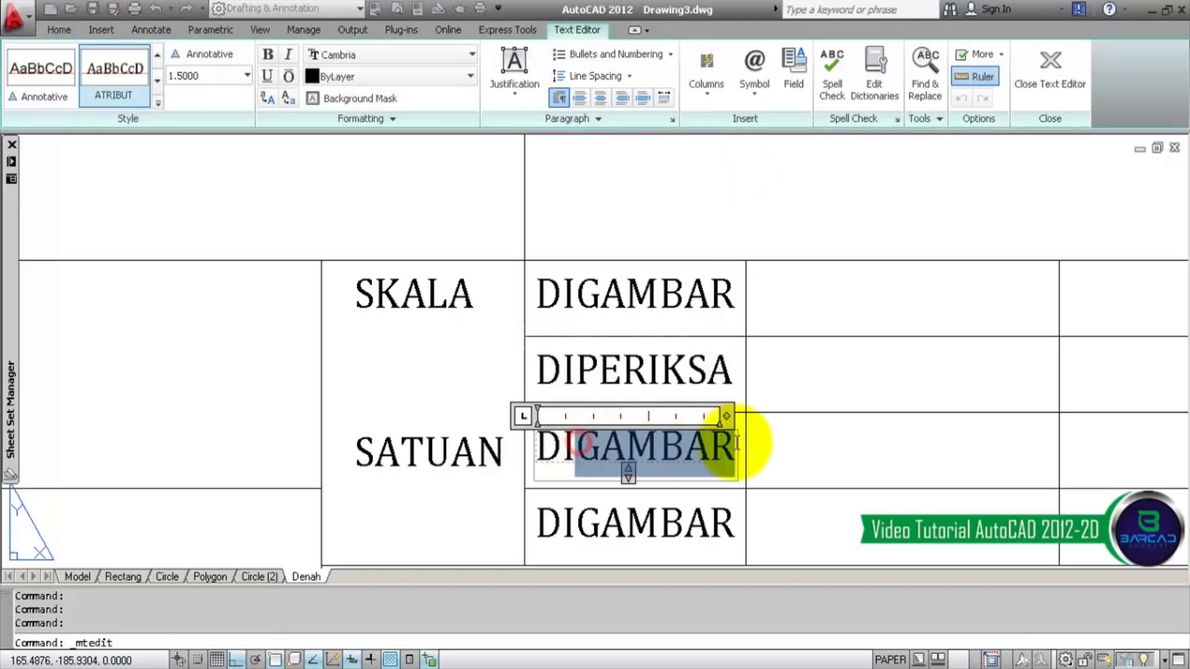
pyautogui.write('SE')
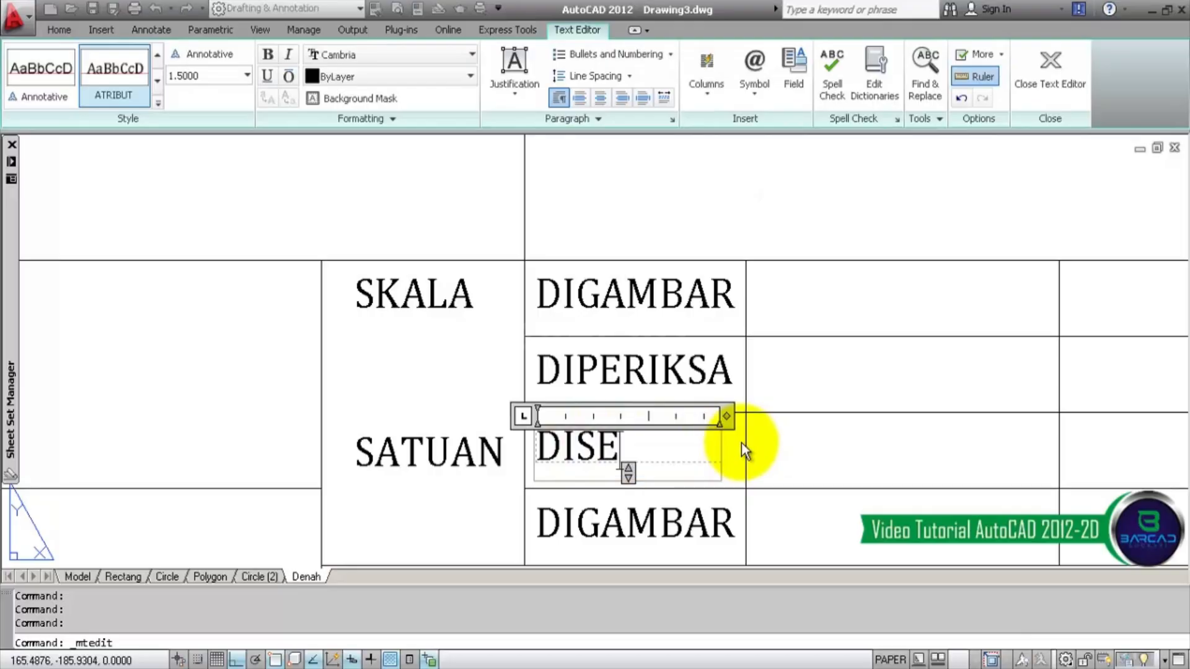
pyautogui.write('TUJUI')
pyautogui.click(759, 447)
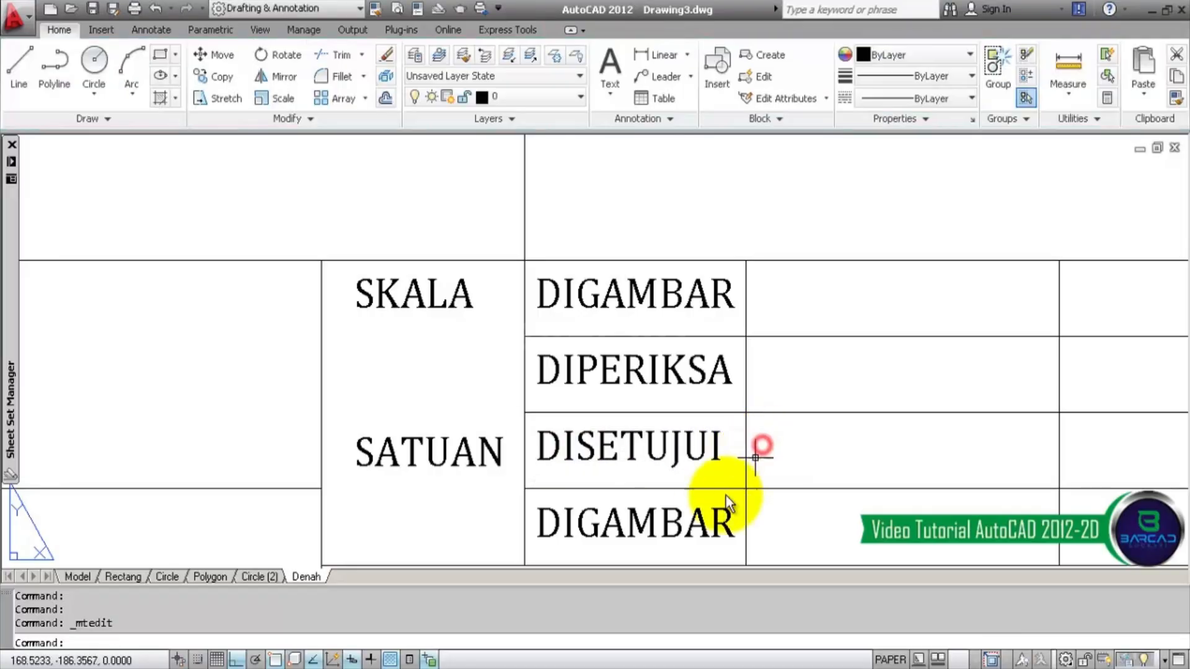
# - Undo the switch into model space and the last label edit
pyautogui.doubleClick(710, 515)
pyautogui.click(585, 522)
pyautogui.click(583, 522)
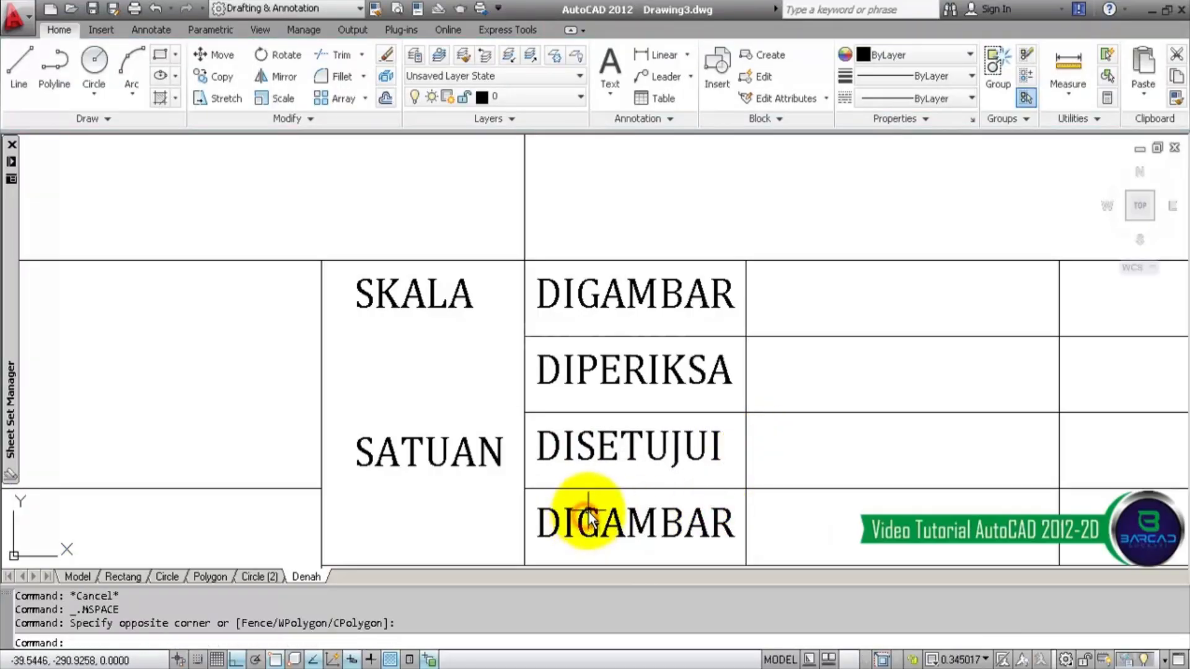
pyautogui.click(579, 522)
pyautogui.click(575, 522)
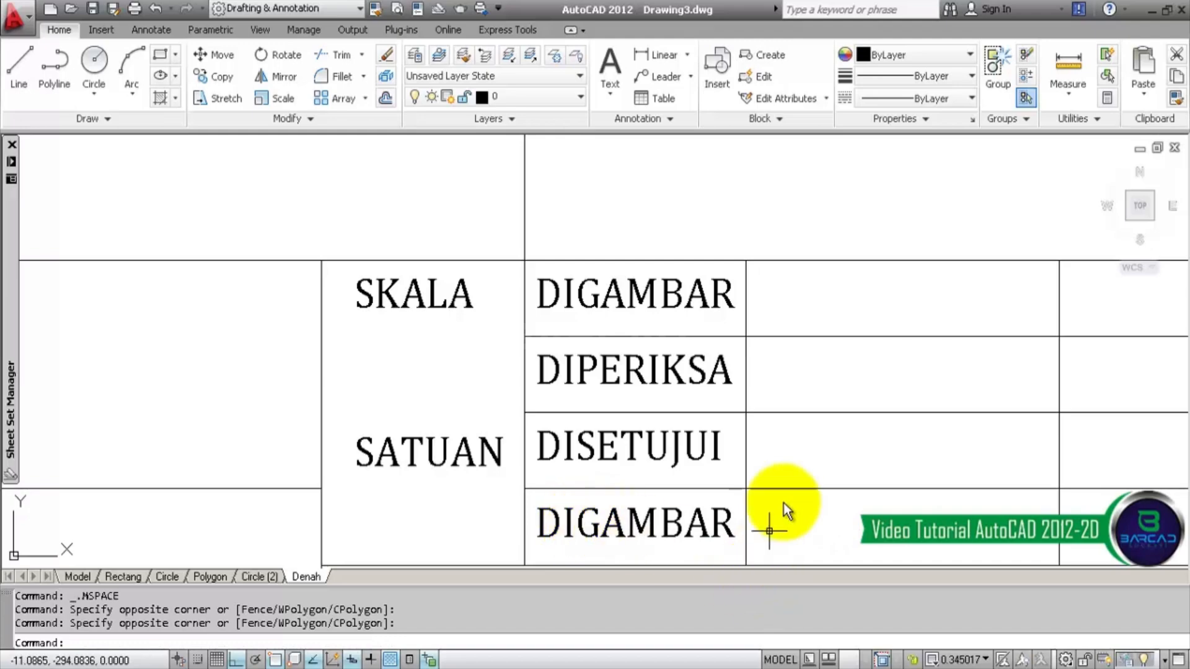
pyautogui.click(745, 489)
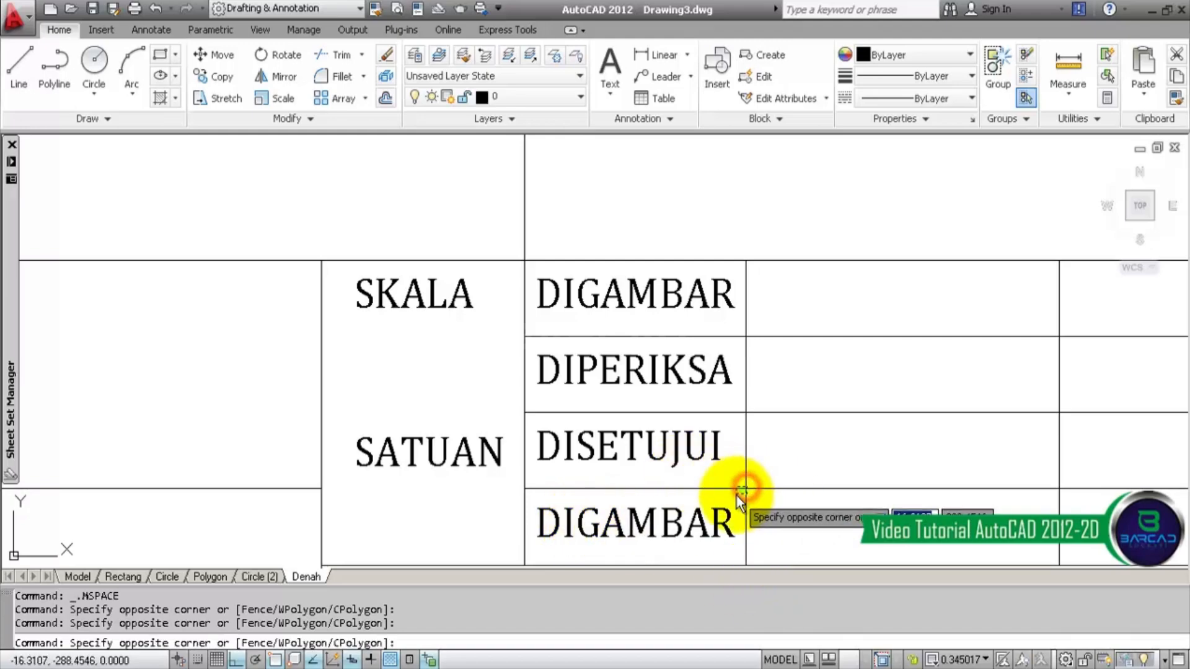
pyautogui.press('Escape')
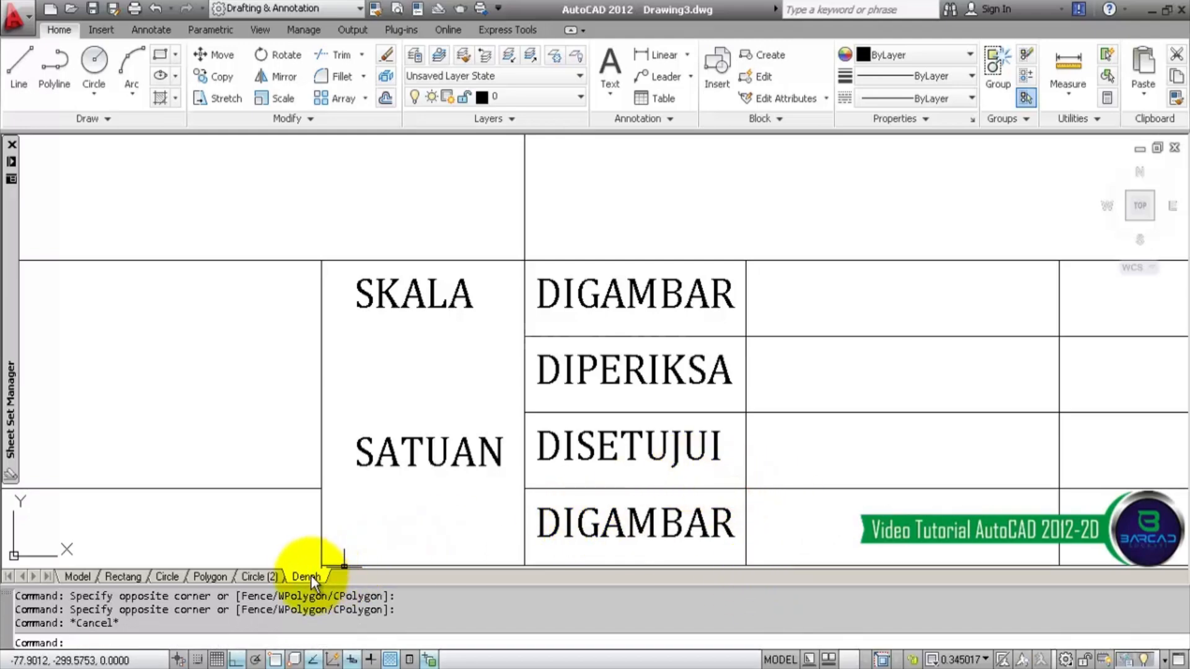
pyautogui.hotkey('ctrl', 'z')
pyautogui.hotkey('ctrl', 'z')
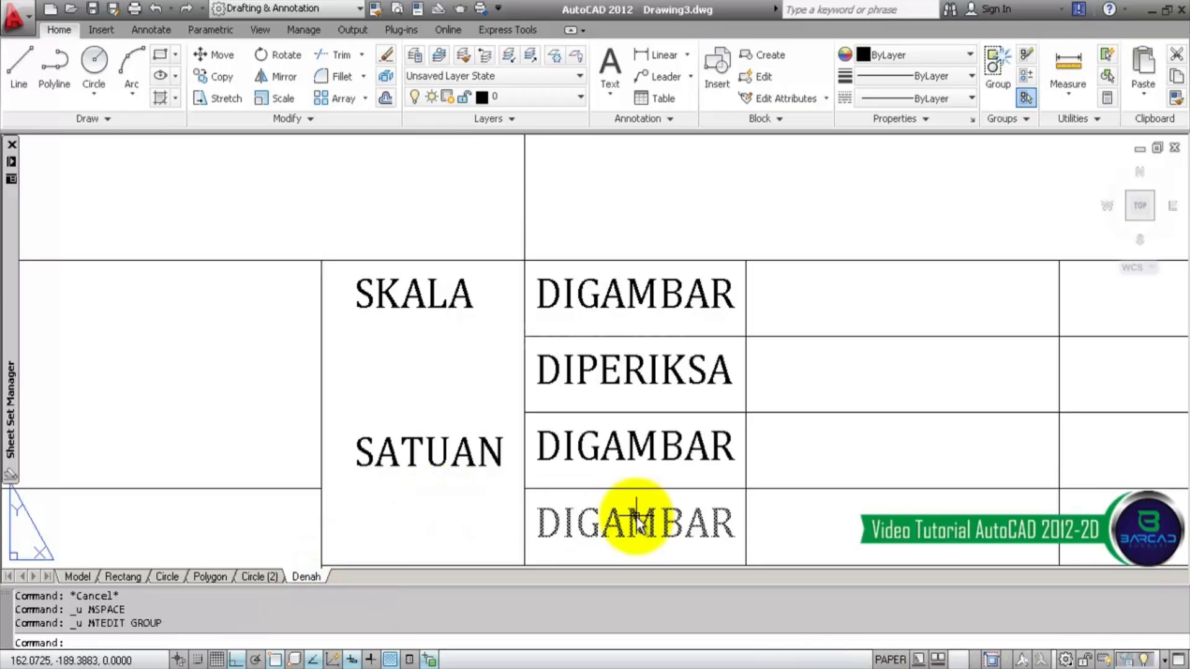
# - Replace the DIGAMBAR text in the cell beneath DIPERIKSA with DISETUJUI
pyautogui.doubleClick(654, 448)
pyautogui.moveTo(575, 447); pyautogui.dragTo(752, 448)
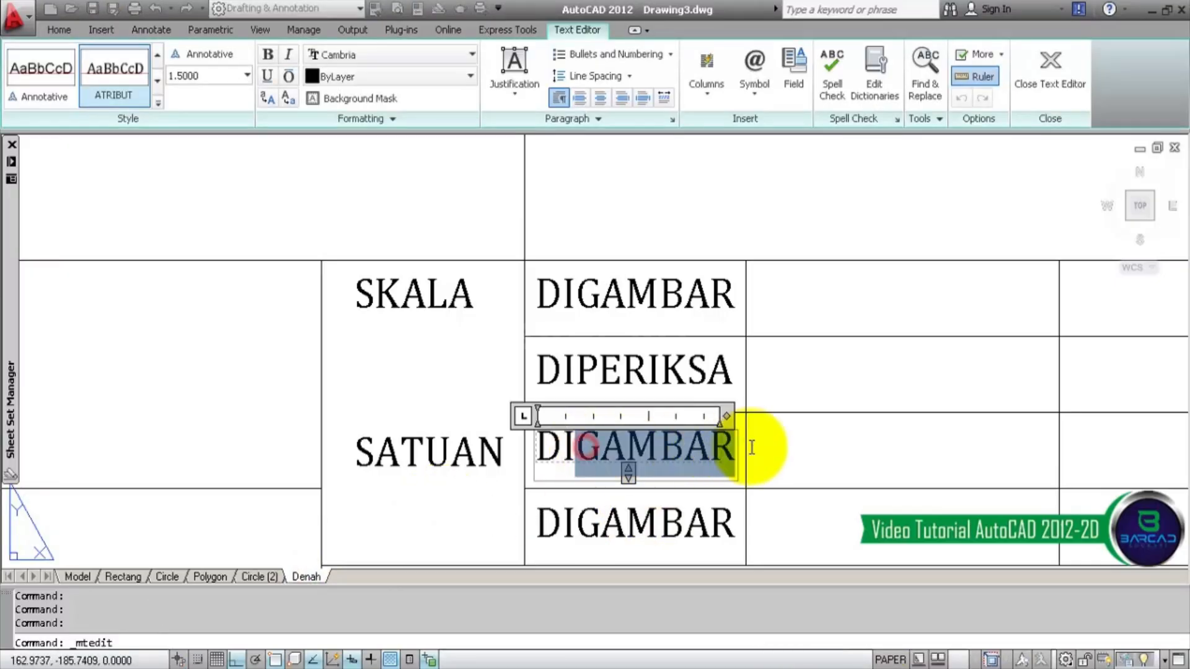
pyautogui.write('SETUJUI')
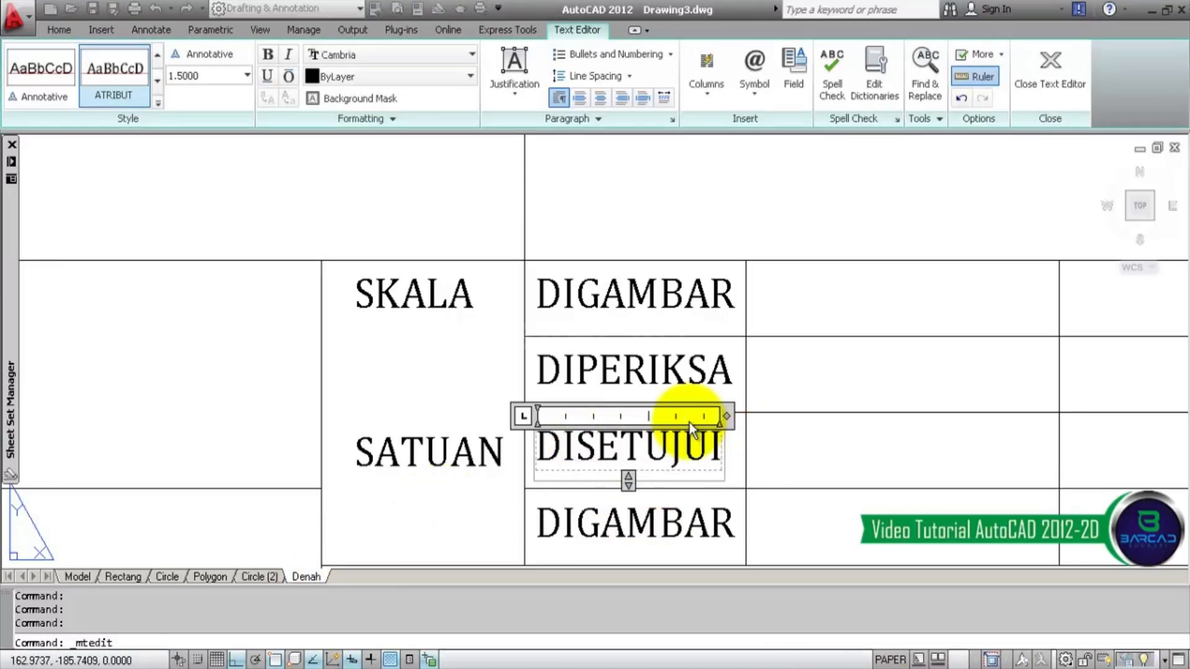
pyautogui.click(786, 450)
# - Change the fourth-row DIGAMBAR label to DIAKUI
pyautogui.scroll(-2, 623, 387)
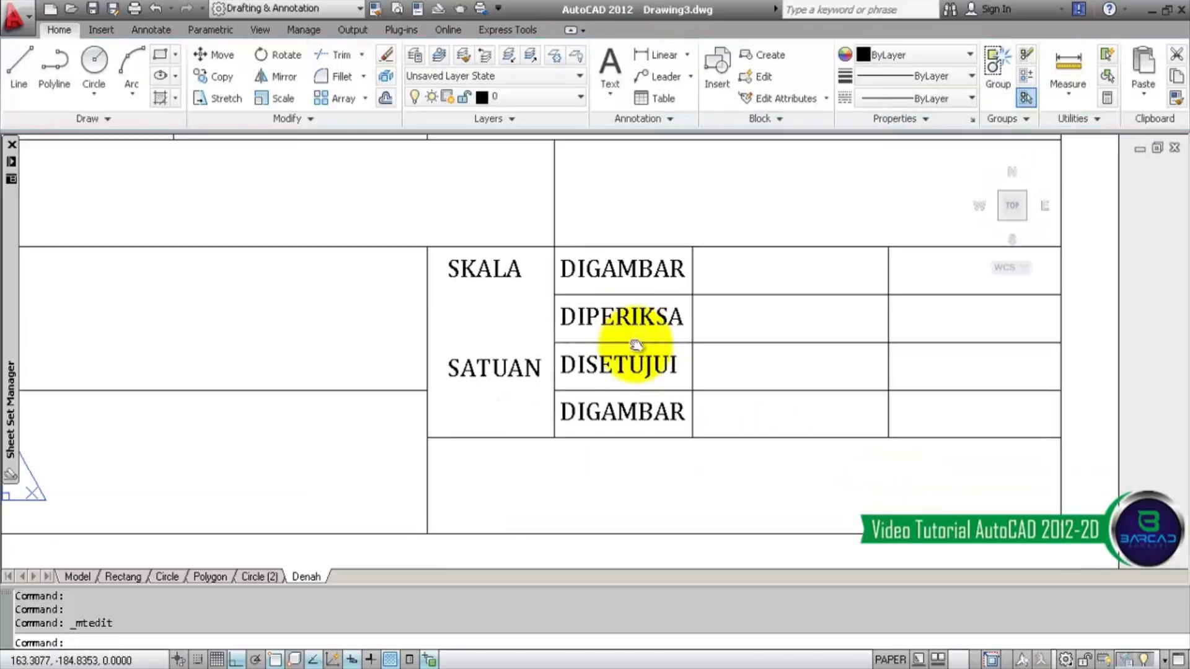
pyautogui.doubleClick(642, 391)
pyautogui.moveTo(580, 393); pyautogui.dragTo(691, 396)
pyautogui.write('AKUI')
pyautogui.click(693, 445)
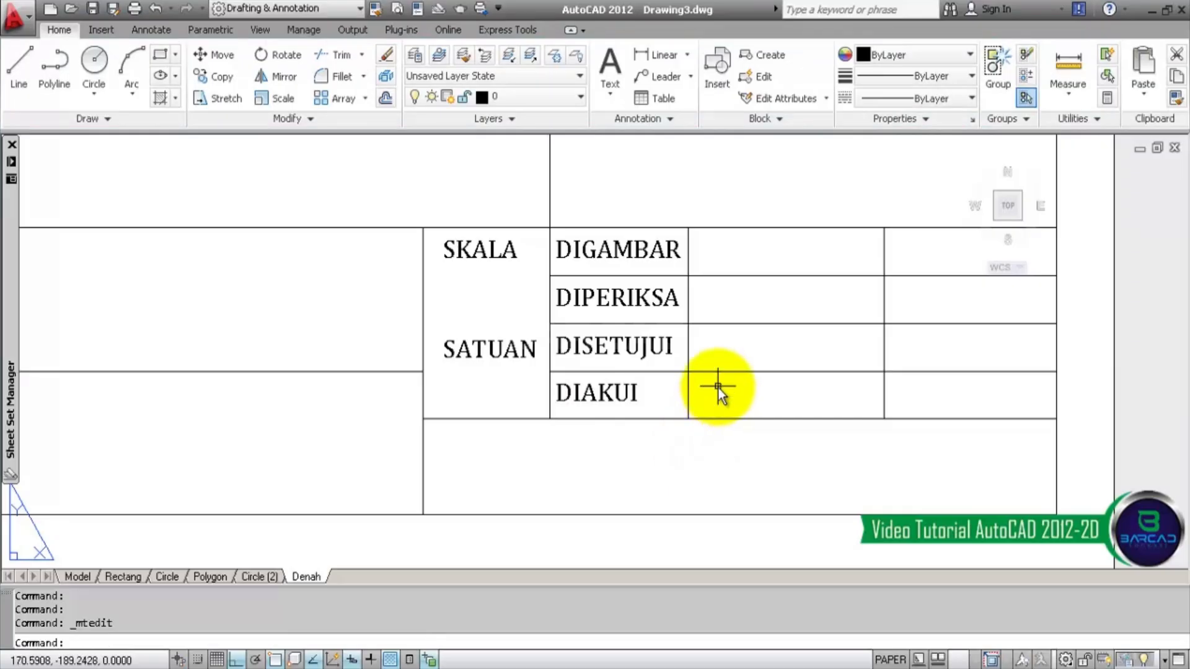
# - Copy the first-row DIGAMBAR text into the empty wide cell above it, using the cells' upper-left corners as reference points
pyautogui.moveTo(717, 385); pyautogui.dragTo(738, 512, button='middle')
pyautogui.click(678, 372)
pyautogui.click(214, 76)
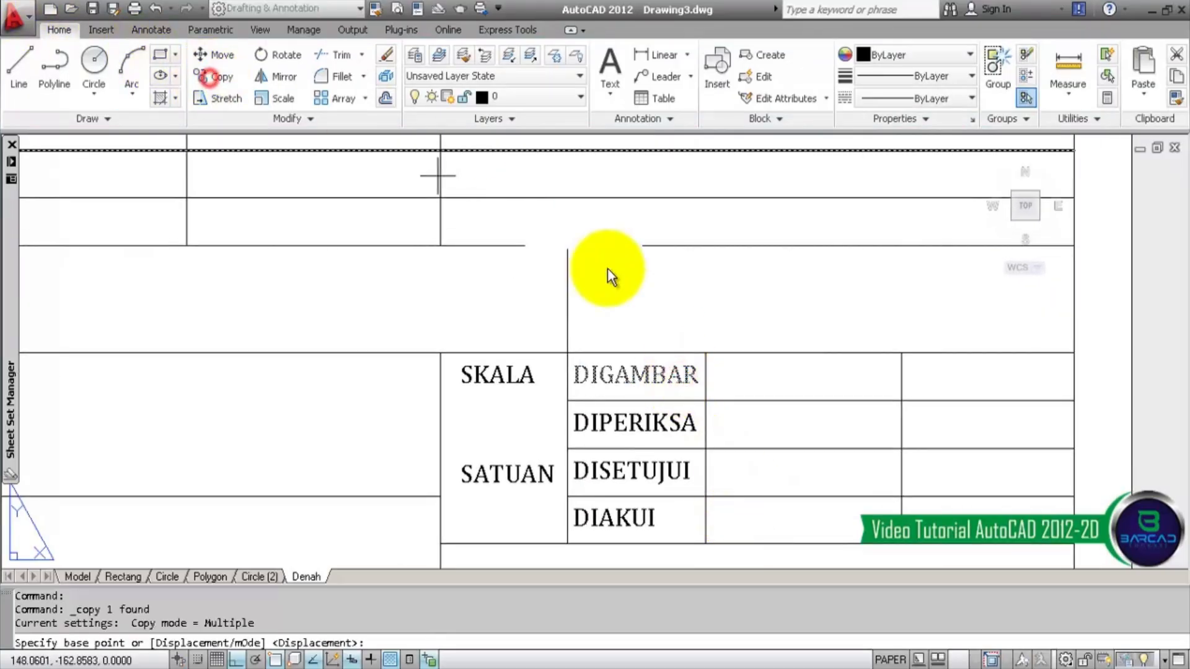
pyautogui.click(567, 353)
pyautogui.click(568, 246)
pyautogui.press('Escape')
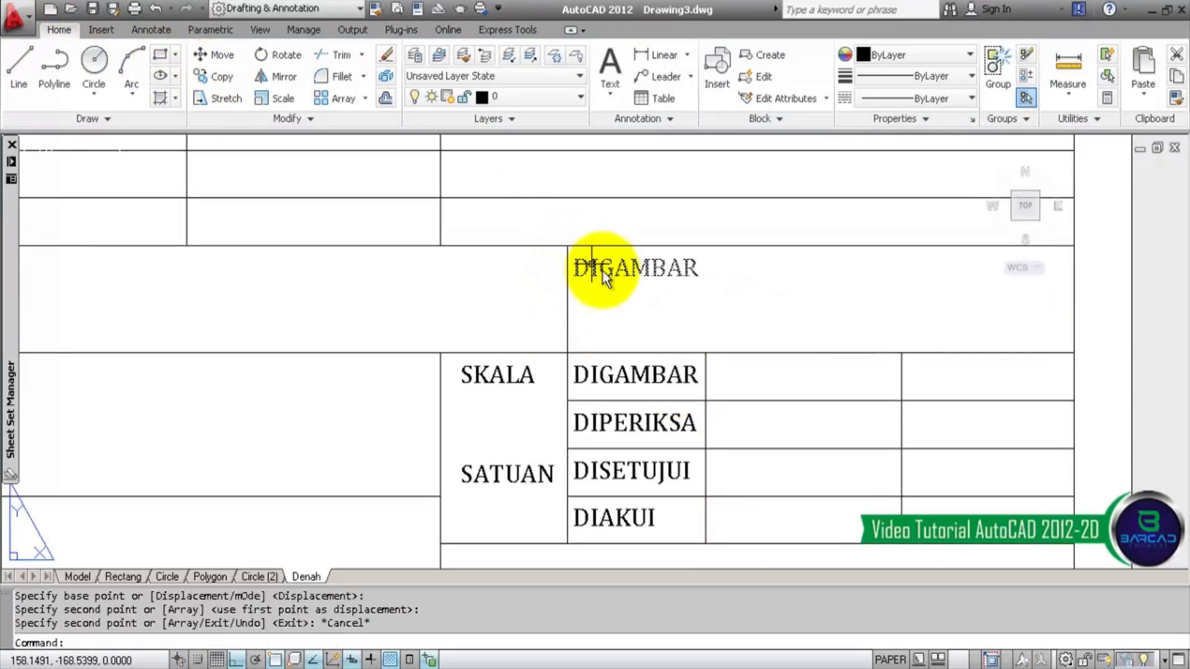
# - Change the DIGAMBAR copy in the wide upper cell to DIPENGGANTI DARI :
pyautogui.doubleClick(605, 271)
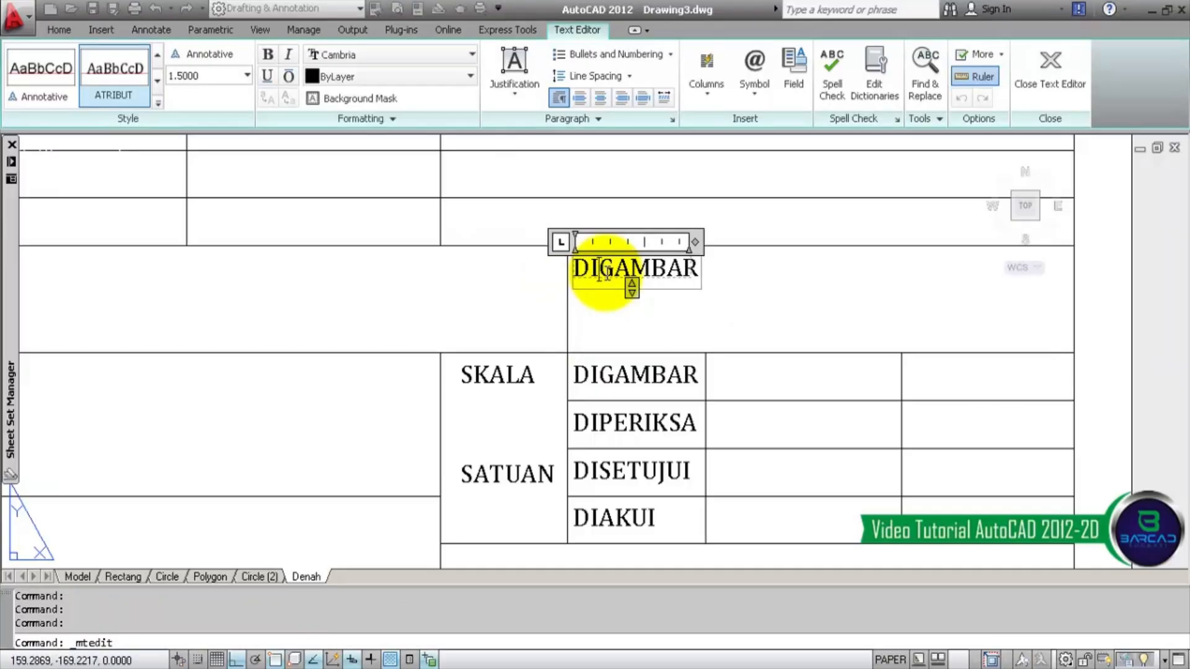
pyautogui.write('PENGGANTI')
pyautogui.press('Return')
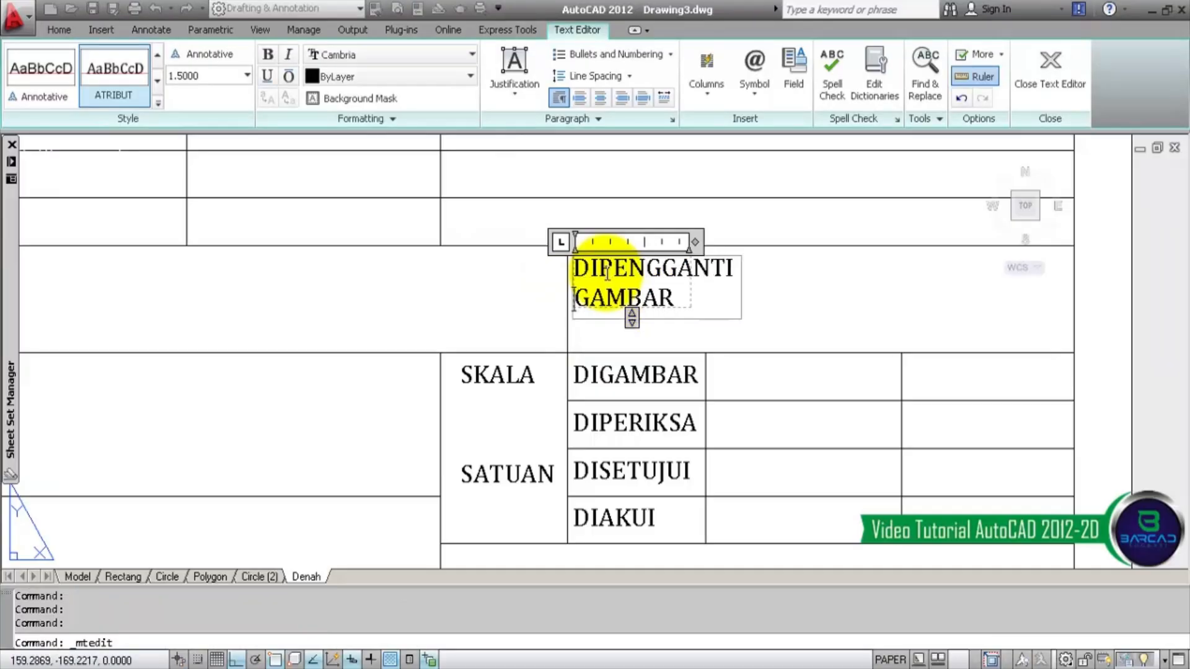
pyautogui.write('DARI')
pyautogui.press('Return')
pyautogui.write(':')
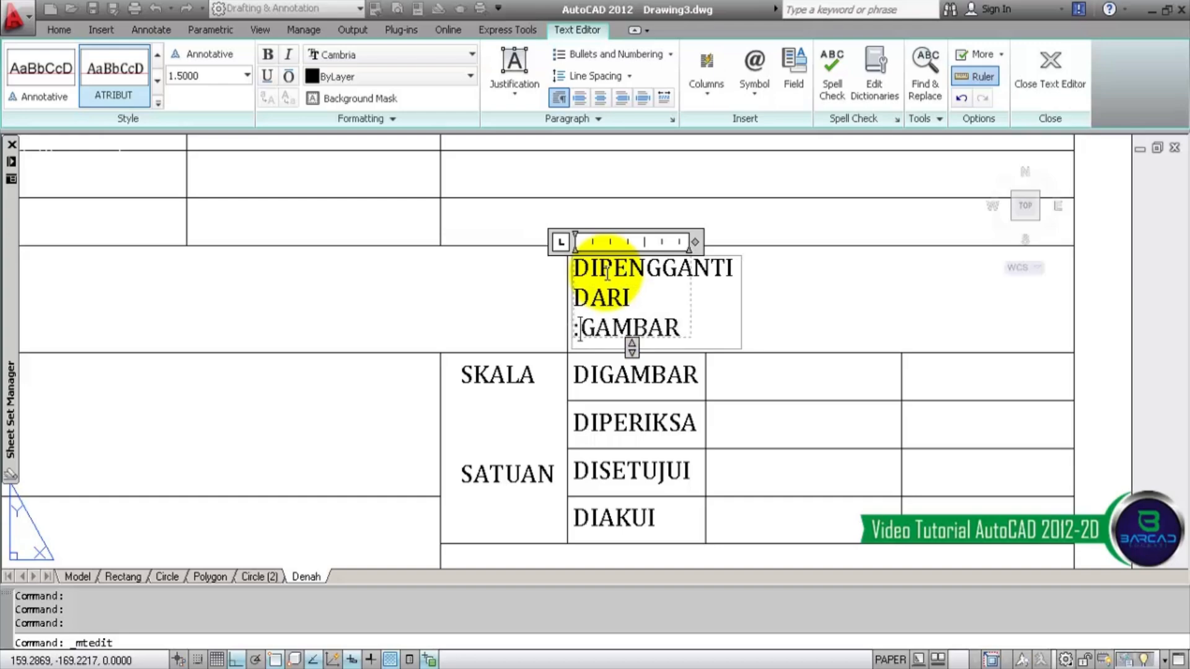
pyautogui.moveTo(575, 328); pyautogui.dragTo(708, 327)
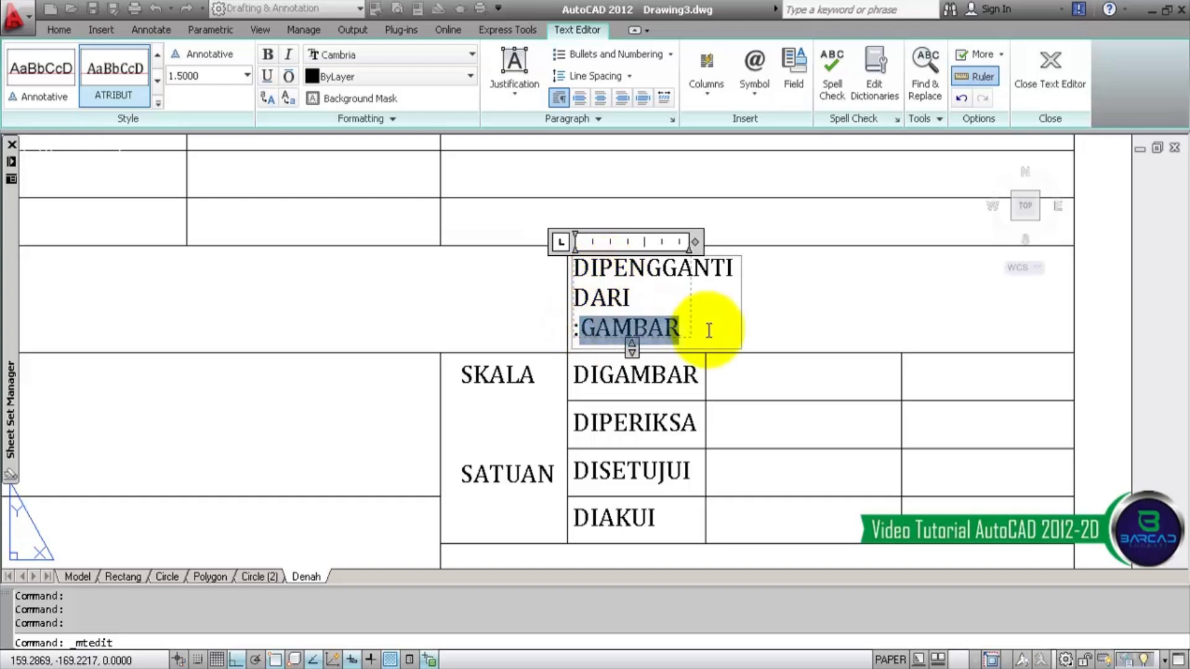
pyautogui.press('BackSpace')
pyautogui.click(771, 296)
# - Widen the DIPENGGANTI DARI : text box so the label fits on one line
pyautogui.click(712, 270)
pyautogui.click(691, 256)
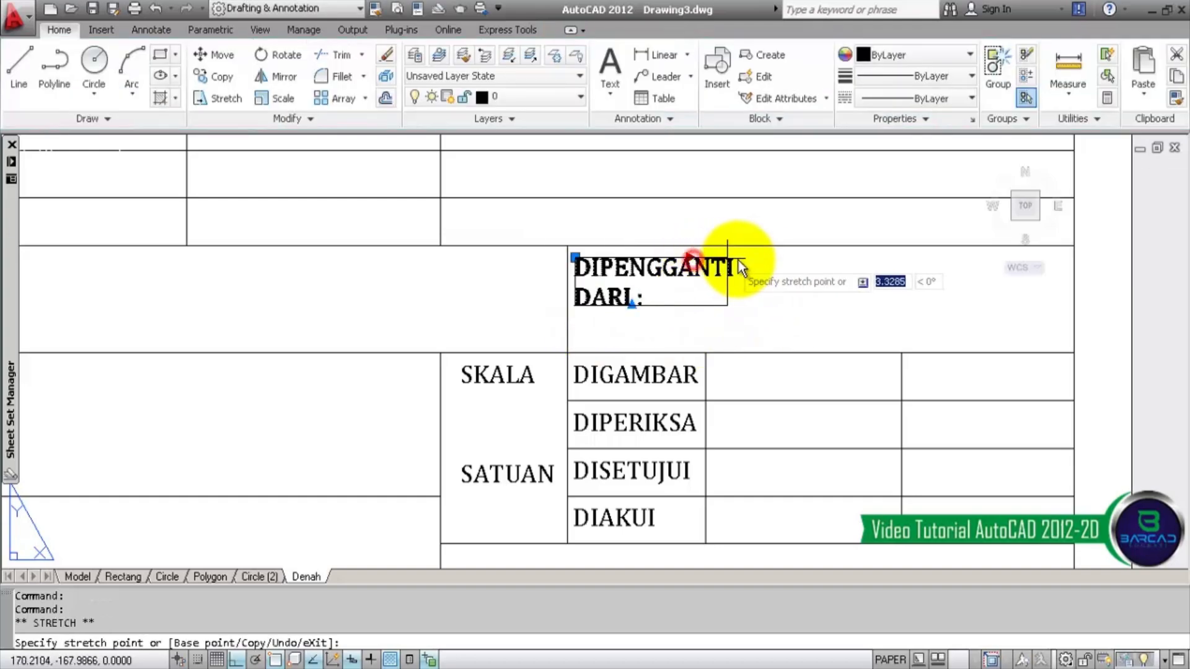
pyautogui.click(818, 257)
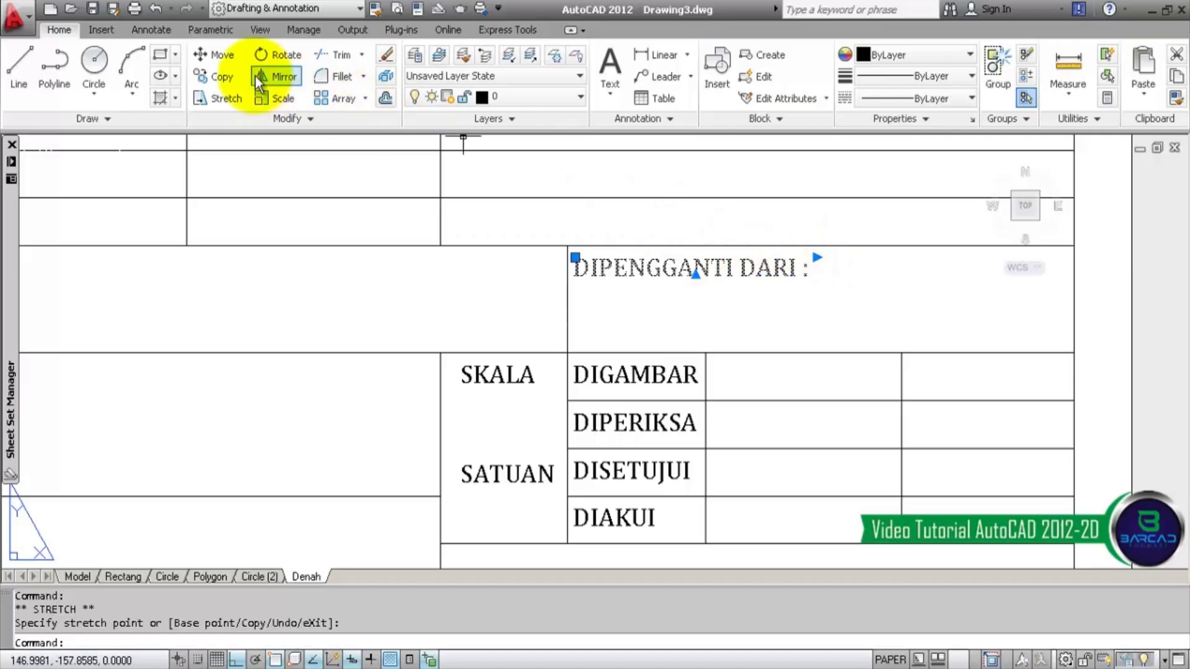
# - Copy the DIPENGGANTI DARI : text about 4.2 units straight down within the same cell
pyautogui.click(217, 77)
pyautogui.click(534, 266)
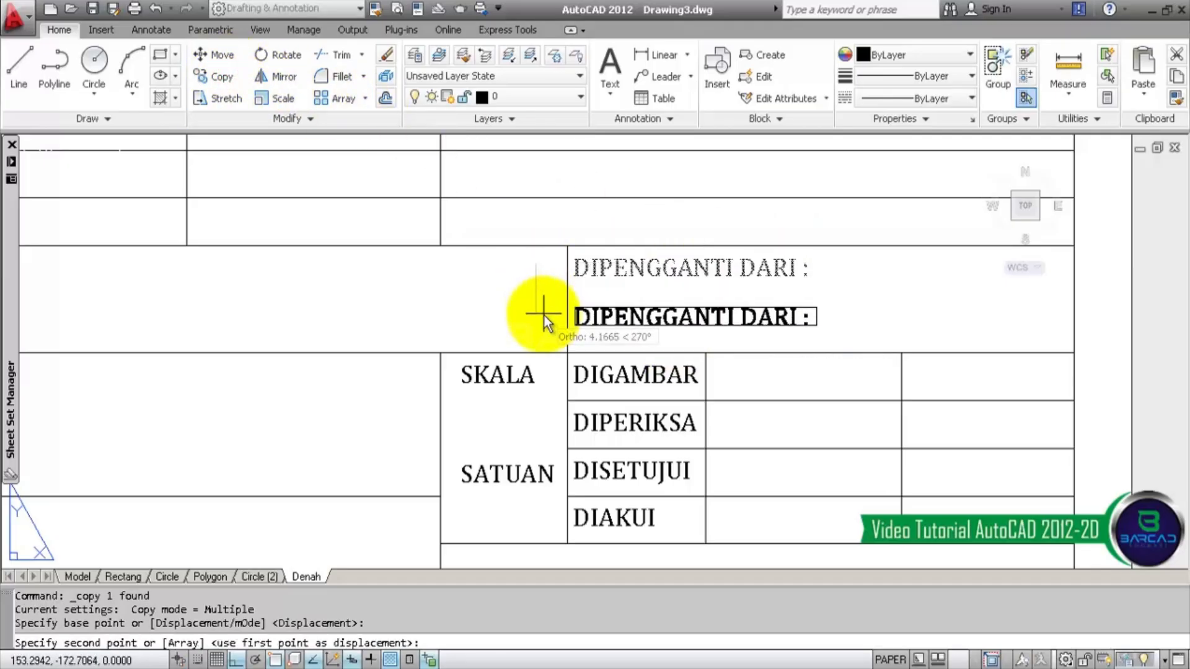
pyautogui.click(544, 314)
pyautogui.press('Escape')
# - Change the lower copy to DIGANTI DENGAN : with extra spaces so its colon lines up with the label above
pyautogui.doubleClick(645, 322)
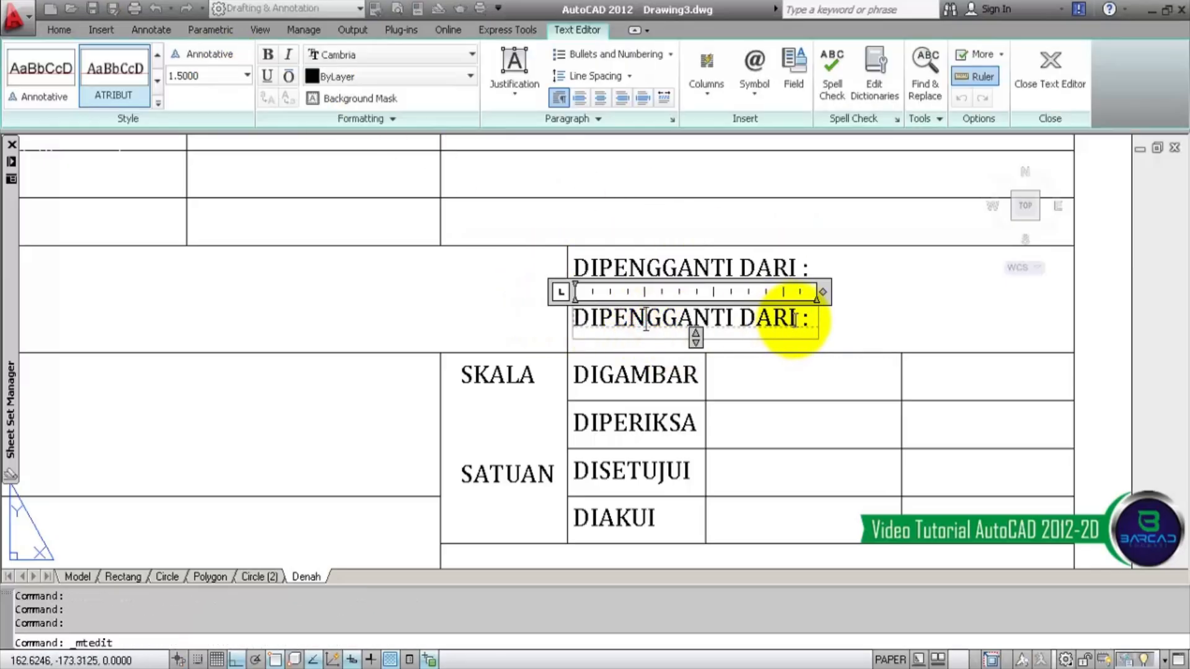
pyautogui.moveTo(795, 319); pyautogui.dragTo(601, 317)
pyautogui.write('GAN')
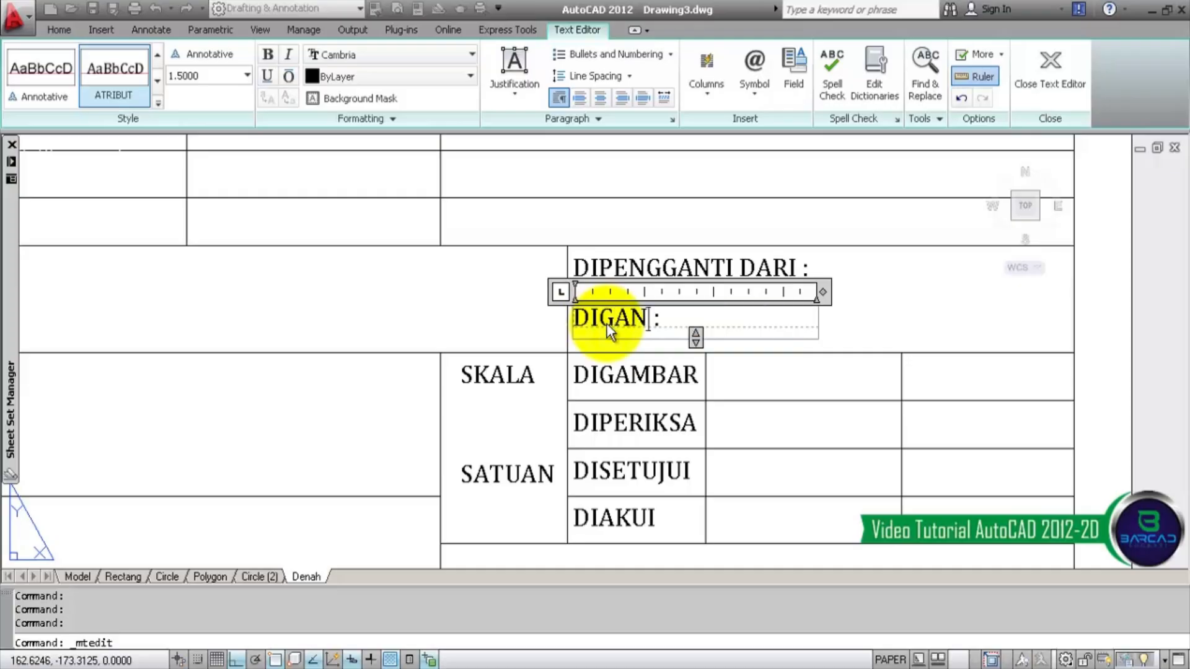
pyautogui.write('TI DENGAN')
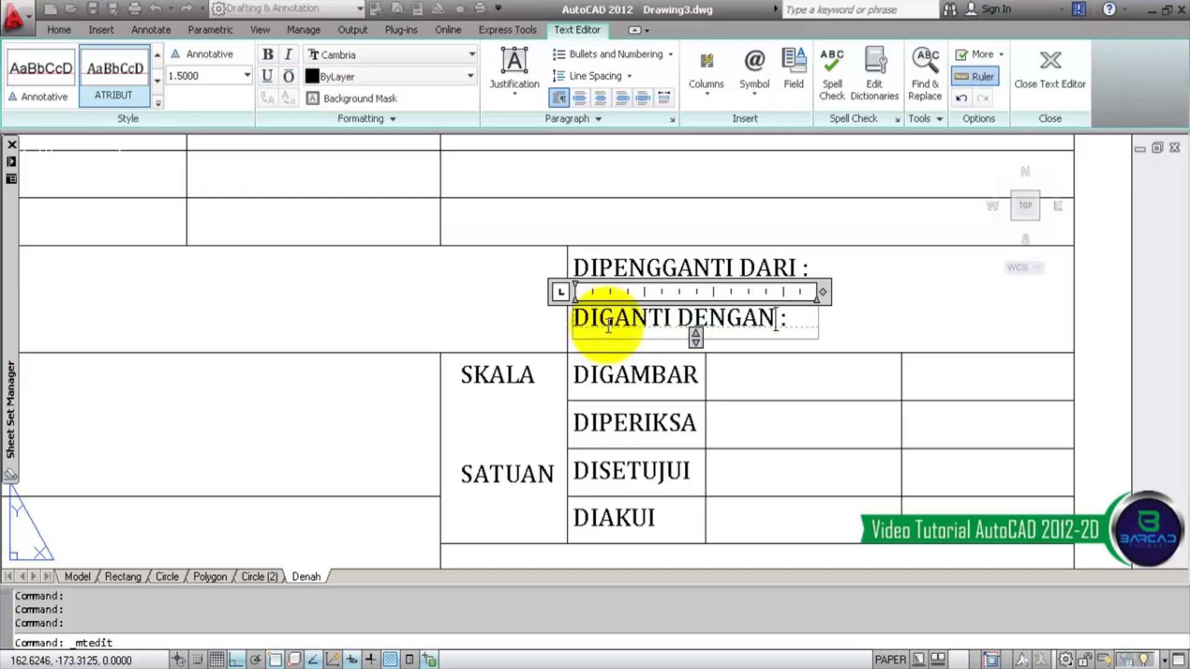
pyautogui.click(940, 310)
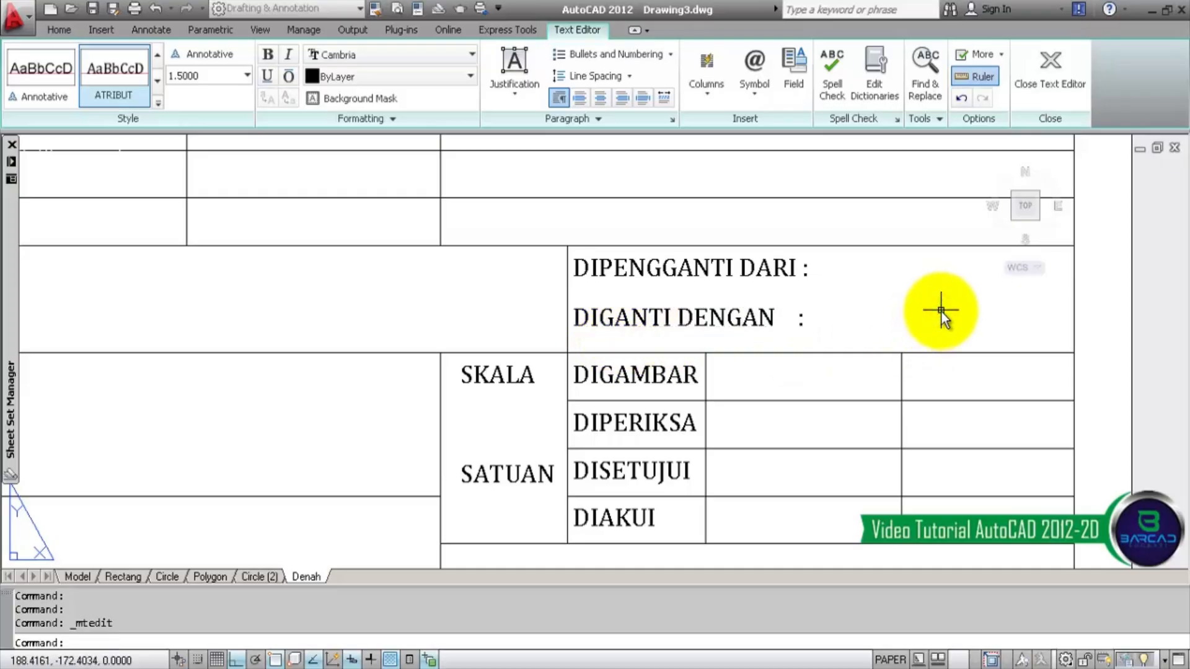
# - Copy the DIPENGGANTI DARI : text into the wide empty cell above JUDUL, using the cells' upper-left corners as reference points
pyautogui.scroll(-2, 942, 311)
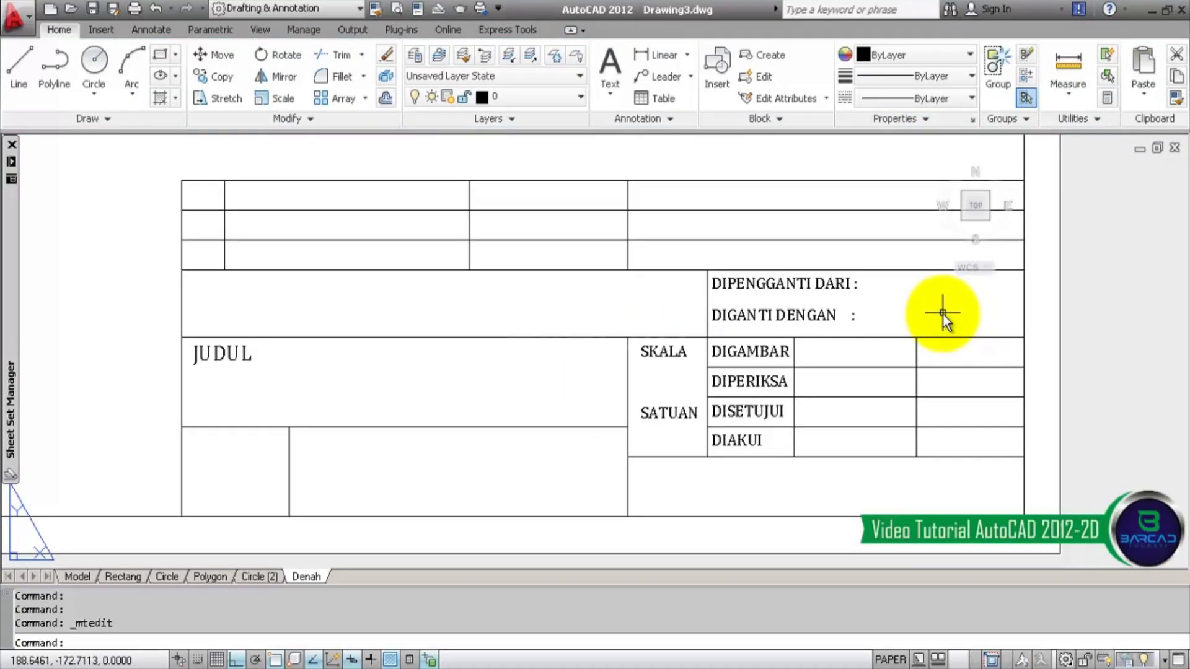
pyautogui.click(781, 290)
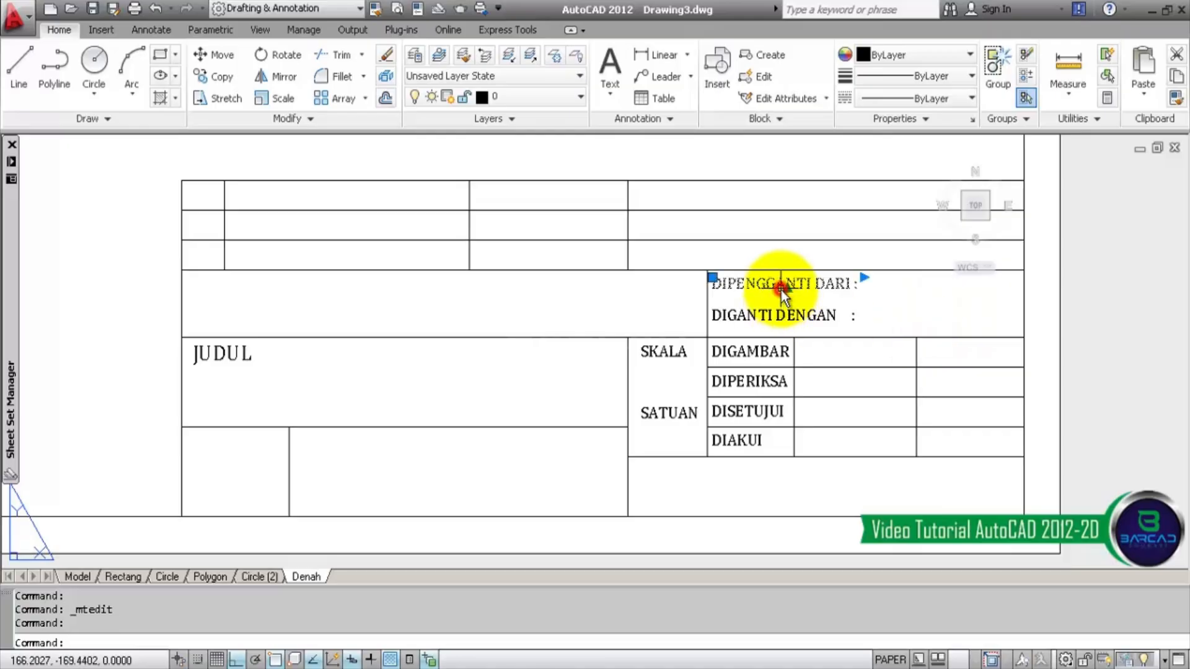
pyautogui.click(214, 76)
pyautogui.click(706, 272)
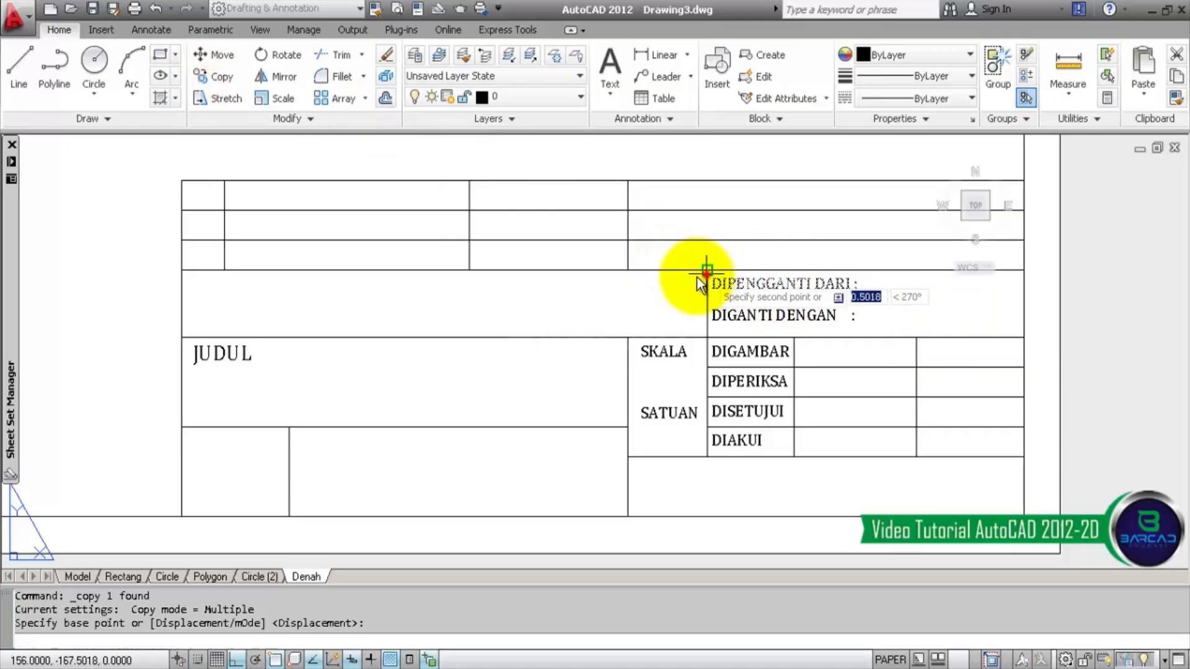
pyautogui.click(181, 271)
pyautogui.press('Escape')
# - Change the copied label above JUDUL to PERUBAHAN :
pyautogui.doubleClick(251, 286)
pyautogui.moveTo(327, 286); pyautogui.dragTo(164, 284)
pyautogui.write('PER')
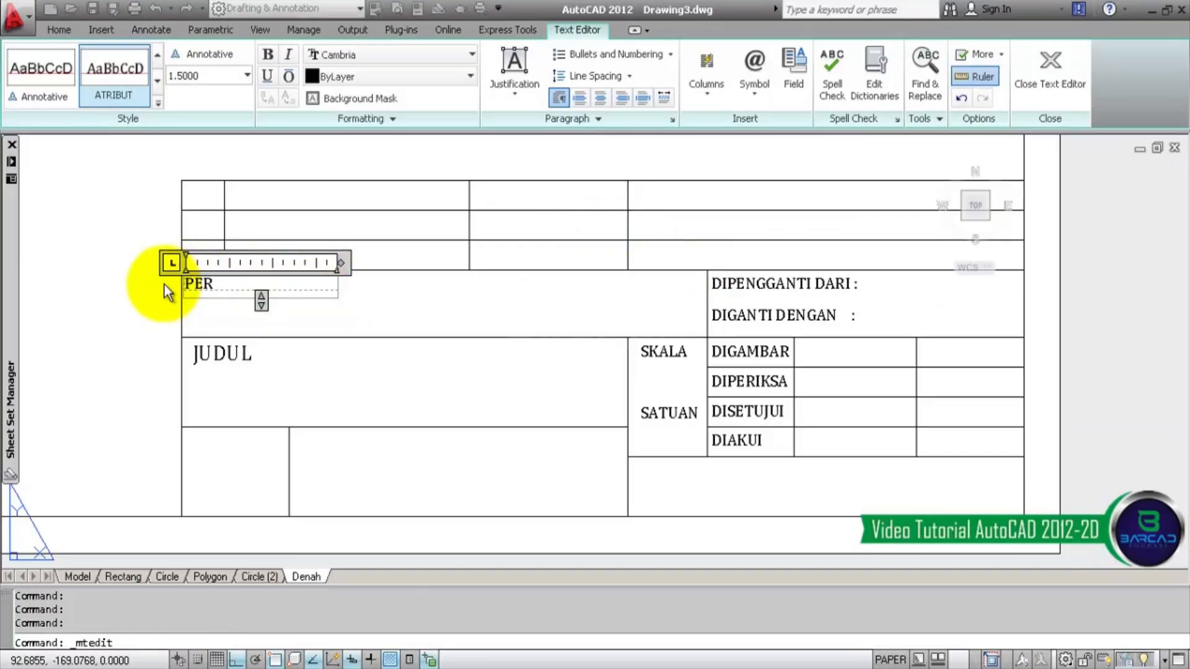
pyautogui.write('UBAHAN :')
pyautogui.click(152, 296)
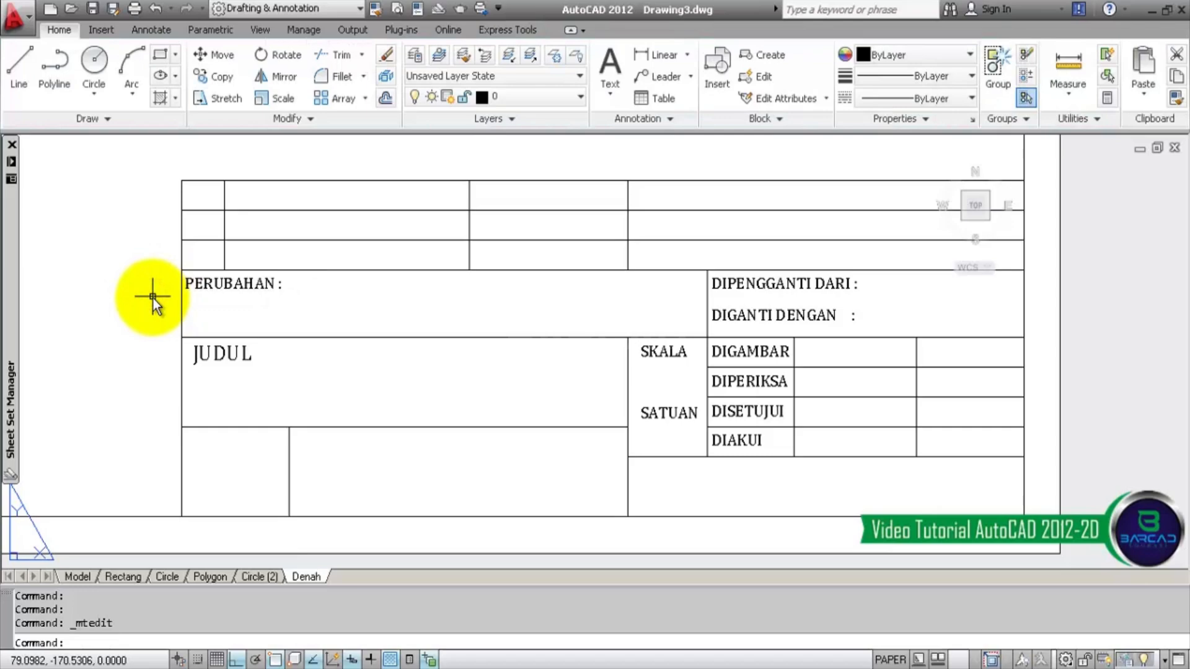
# - Copy the PERUBAHAN : text into the first cell of the row directly above, using the cell corners as reference points
pyautogui.click(204, 285)
pyautogui.click(222, 76)
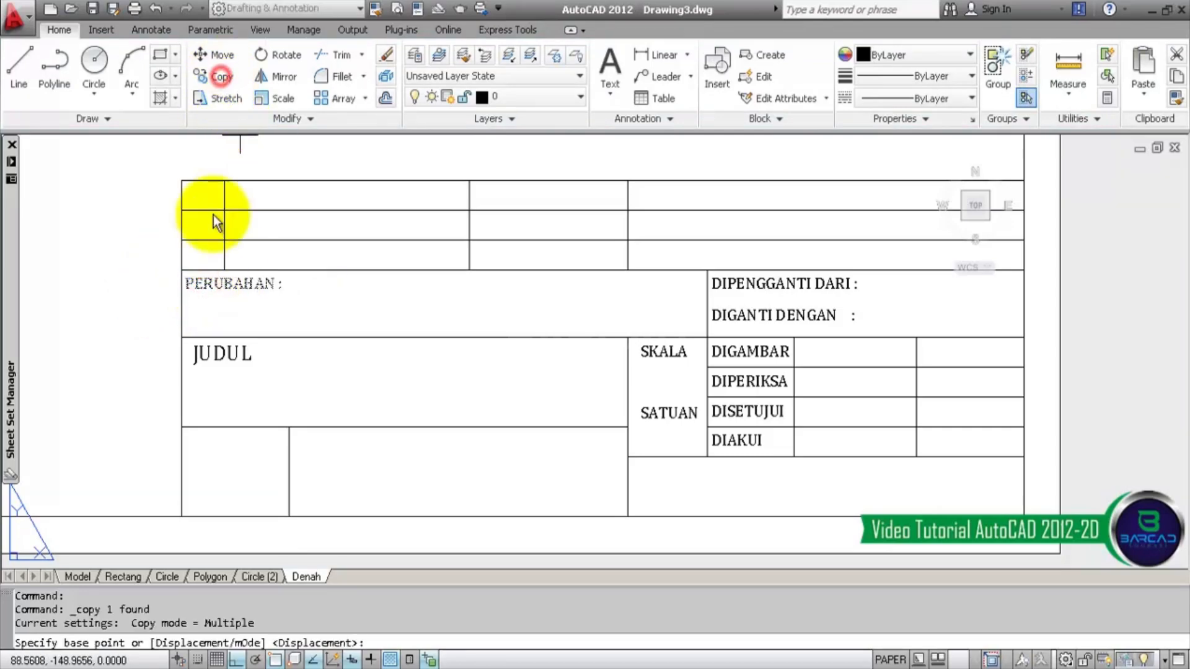
pyautogui.click(185, 269)
pyautogui.click(185, 242)
pyautogui.press('Escape')
# - Change the PERUBAHAN : copy in the row's narrow first cell to NO
pyautogui.doubleClick(198, 253)
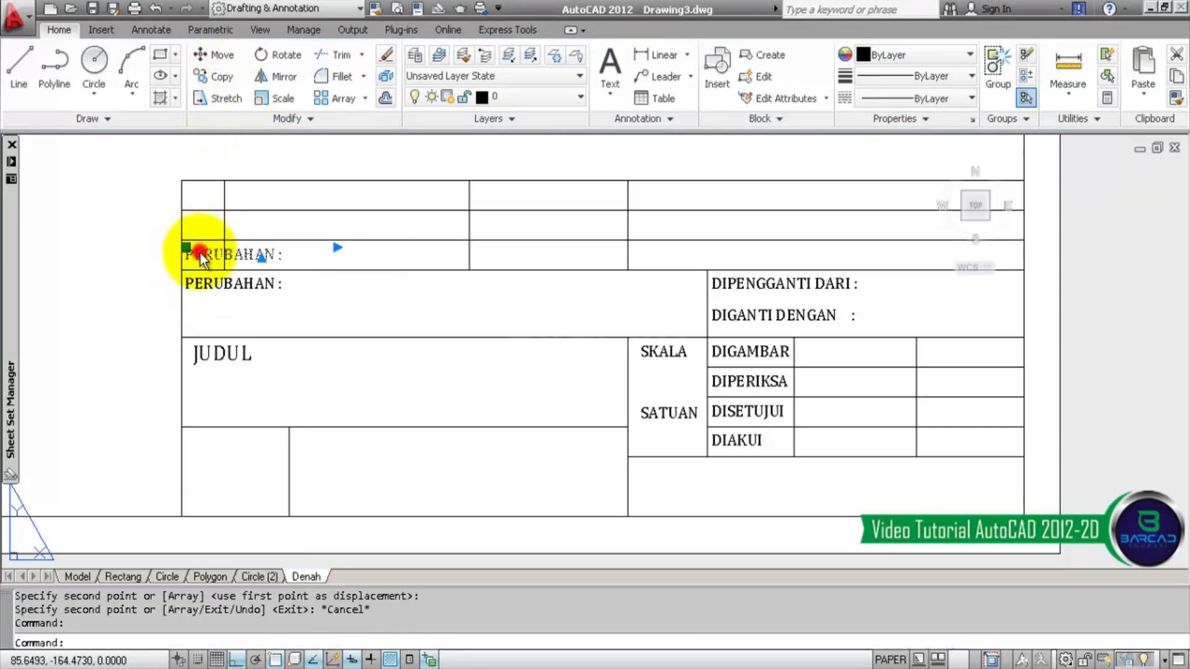
pyautogui.write('NO')
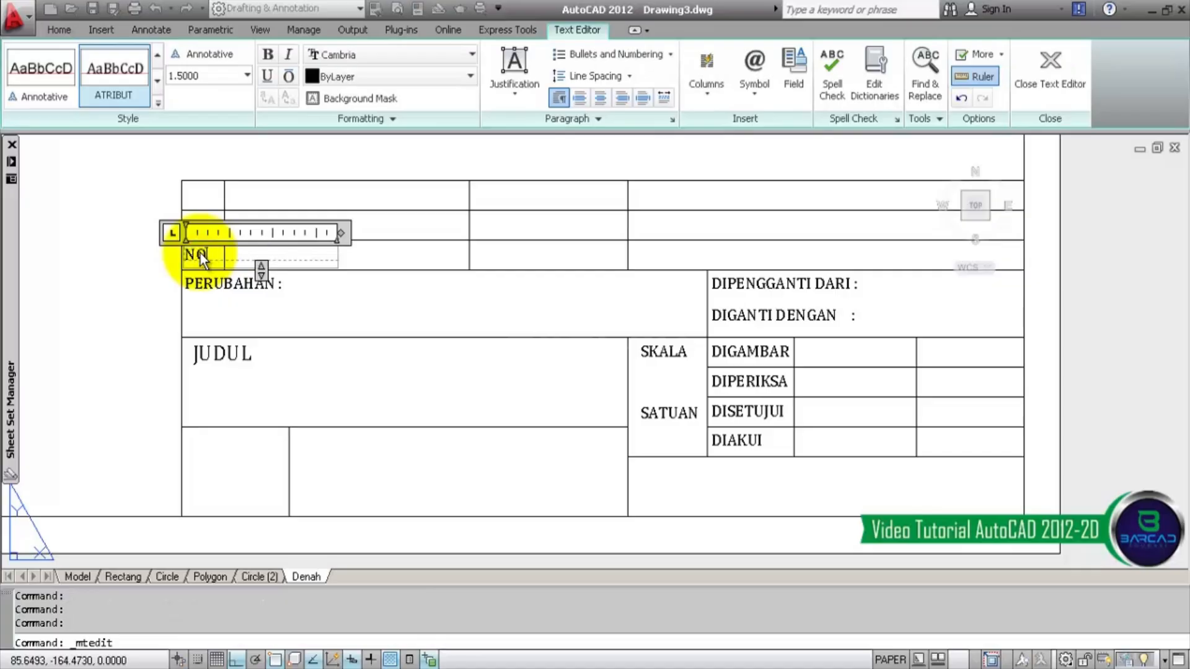
pyautogui.click(155, 279)
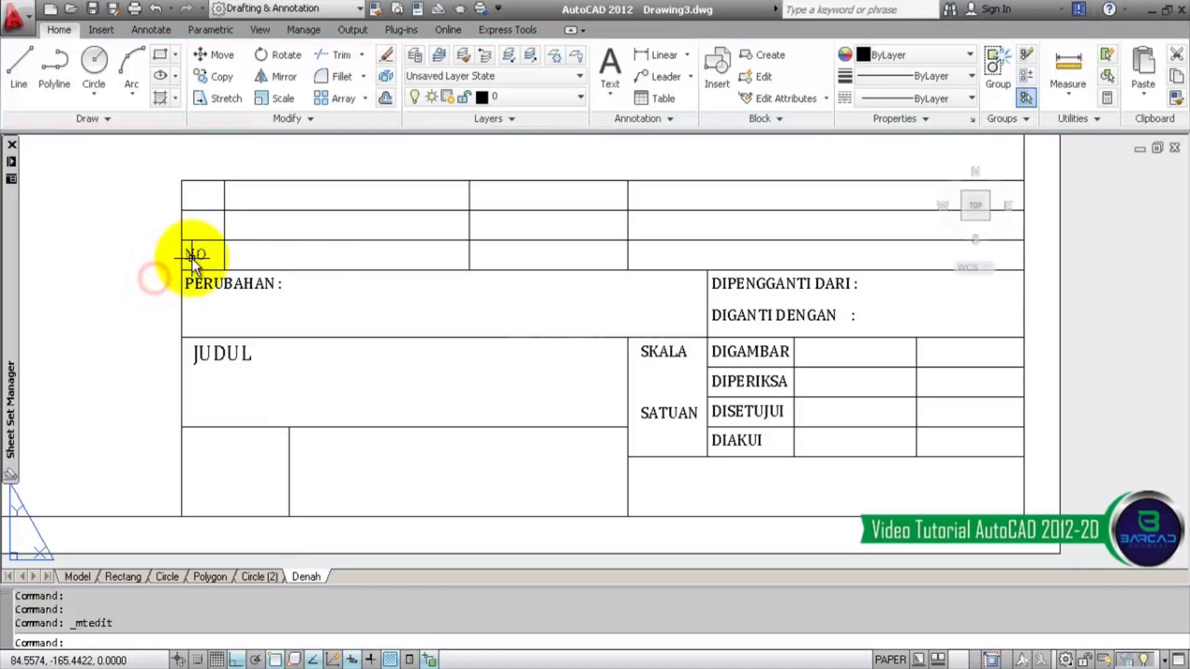
# - Narrow the NO text's column width to its cell and move the text slightly right to centre it there
pyautogui.click(193, 259)
pyautogui.click(336, 248)
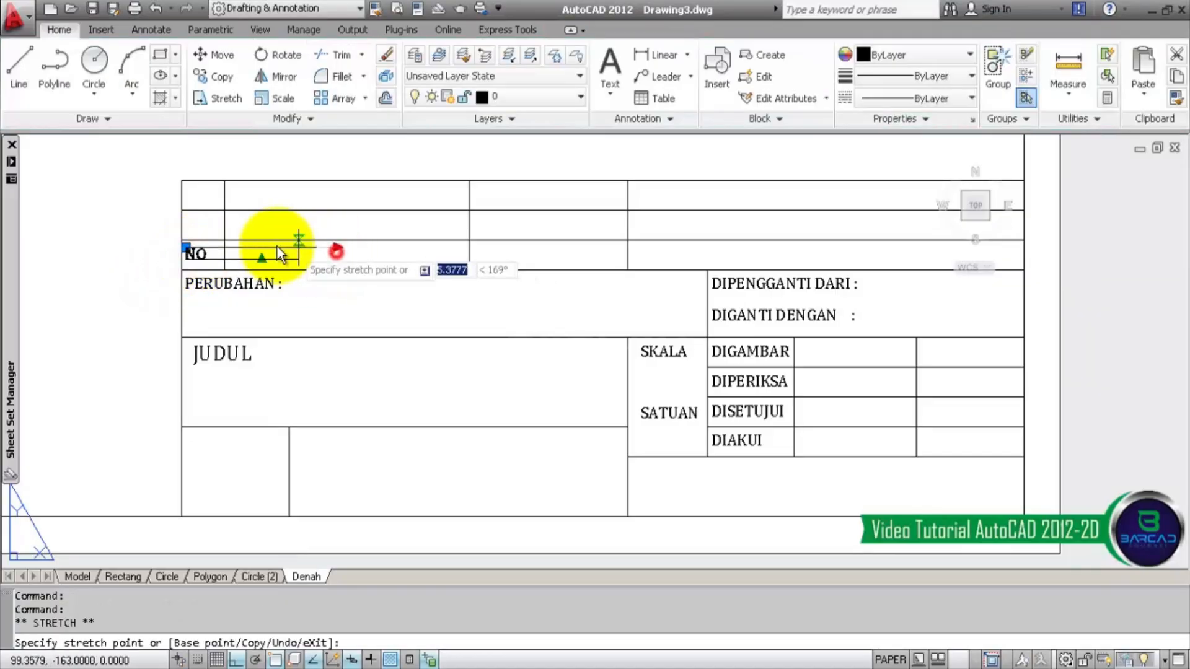
pyautogui.click(229, 243)
pyautogui.scroll(2, 228, 243)
pyautogui.write('M')
pyautogui.press('Return')
pyautogui.click(103, 288)
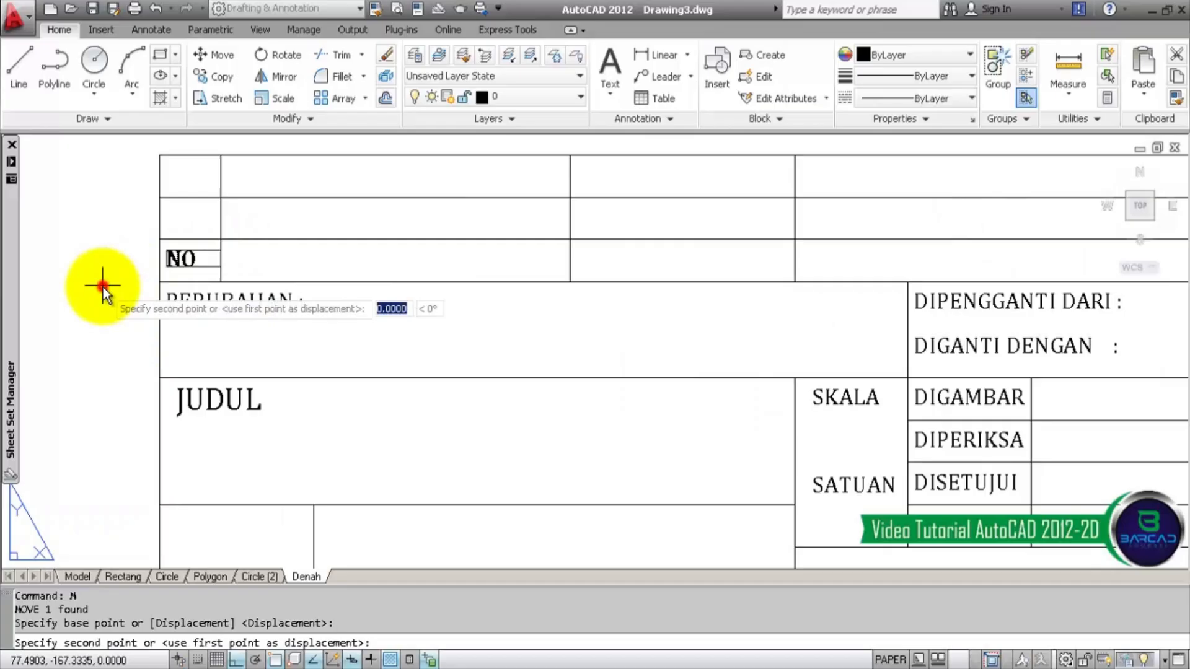
pyautogui.click(114, 287)
# - Copy the NO text into the adjacent wider cell of the same row, using the cells' upper-left corners as reference points
pyautogui.click(187, 259)
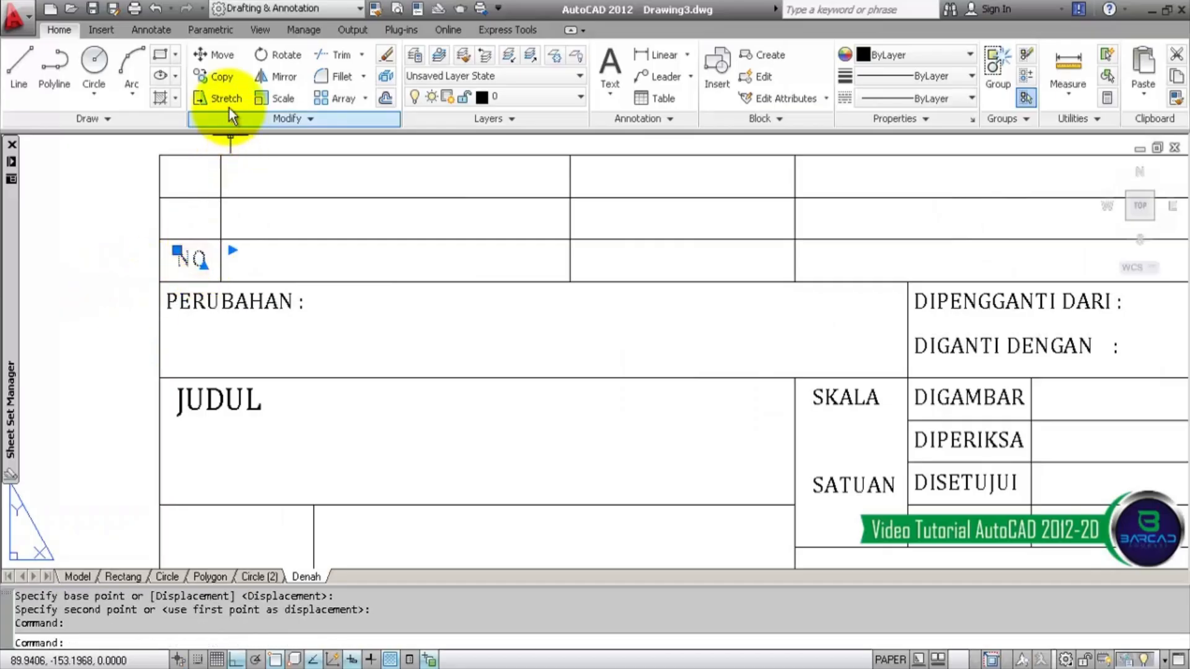
pyautogui.click(222, 79)
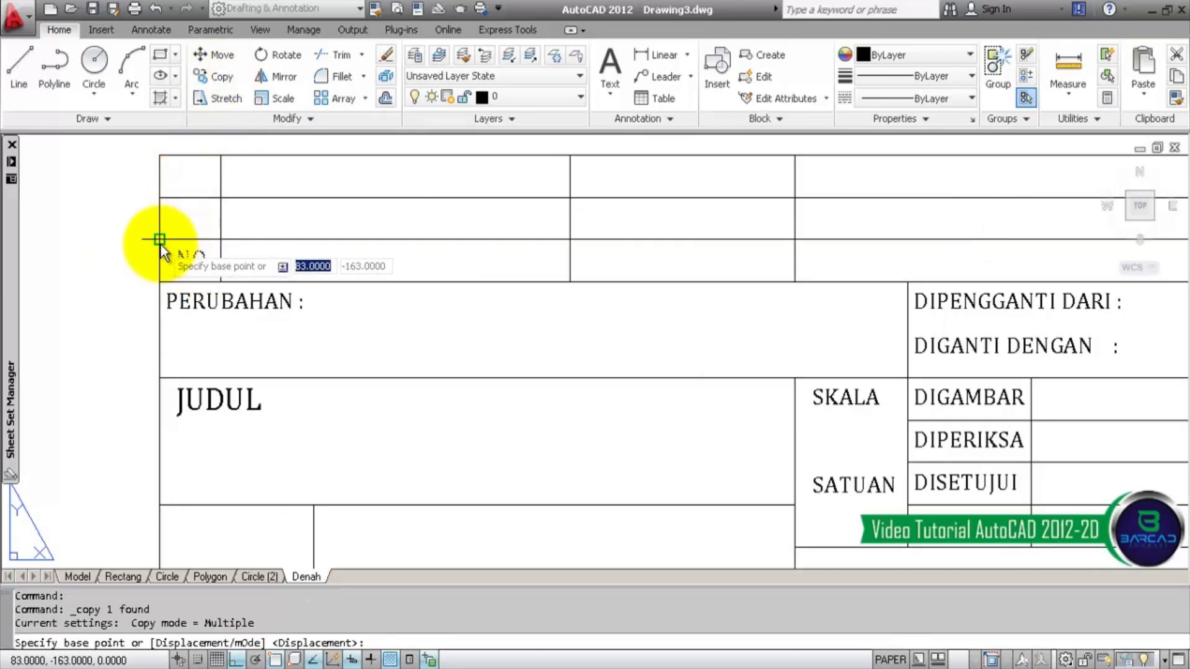
pyautogui.click(160, 242)
pyautogui.click(221, 240)
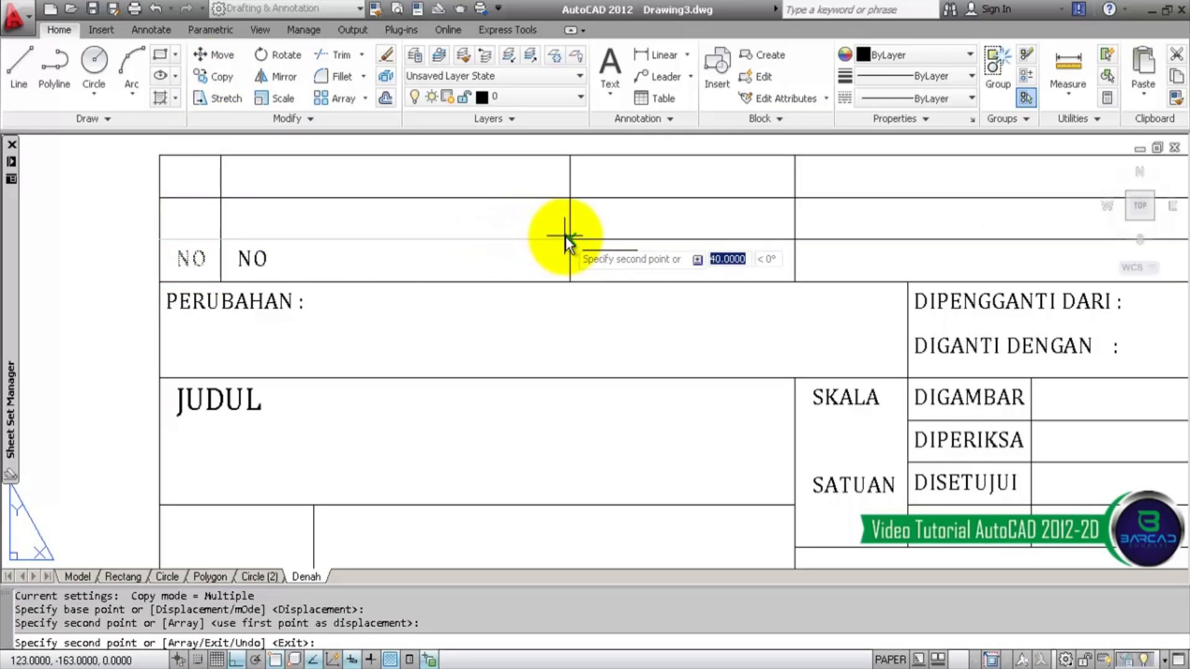
pyautogui.press('Escape')
# - Change the NO copy in the row's second cell to NAMA BAGIAN
pyautogui.doubleClick(267, 257)
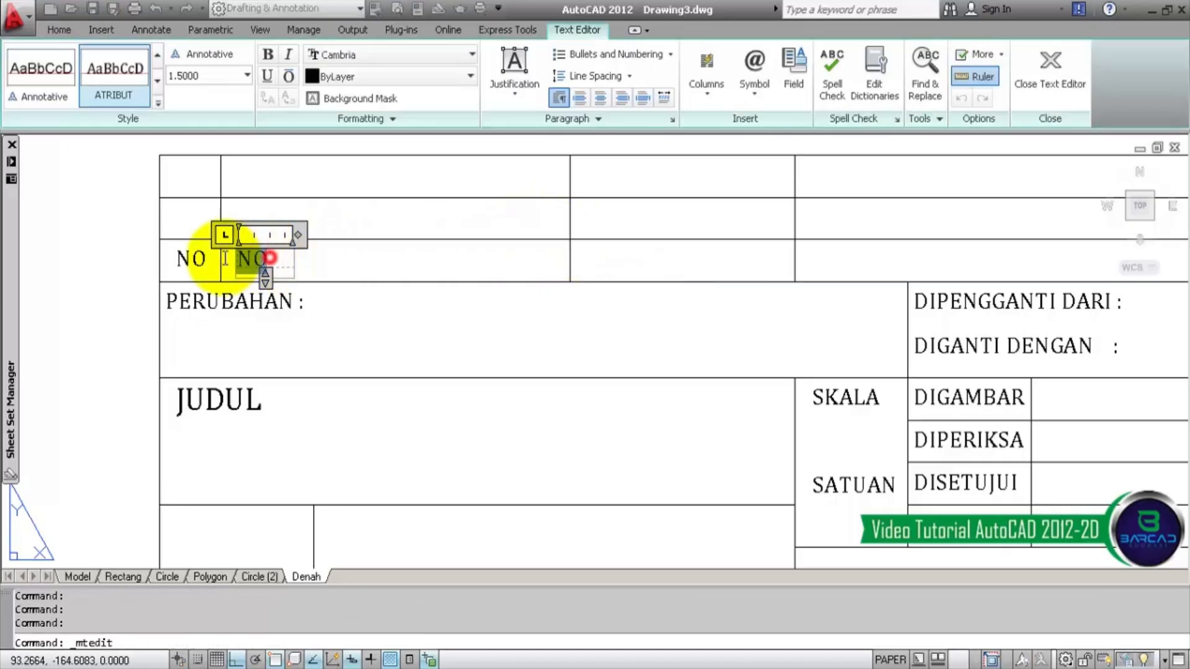
pyautogui.write('NAMA')
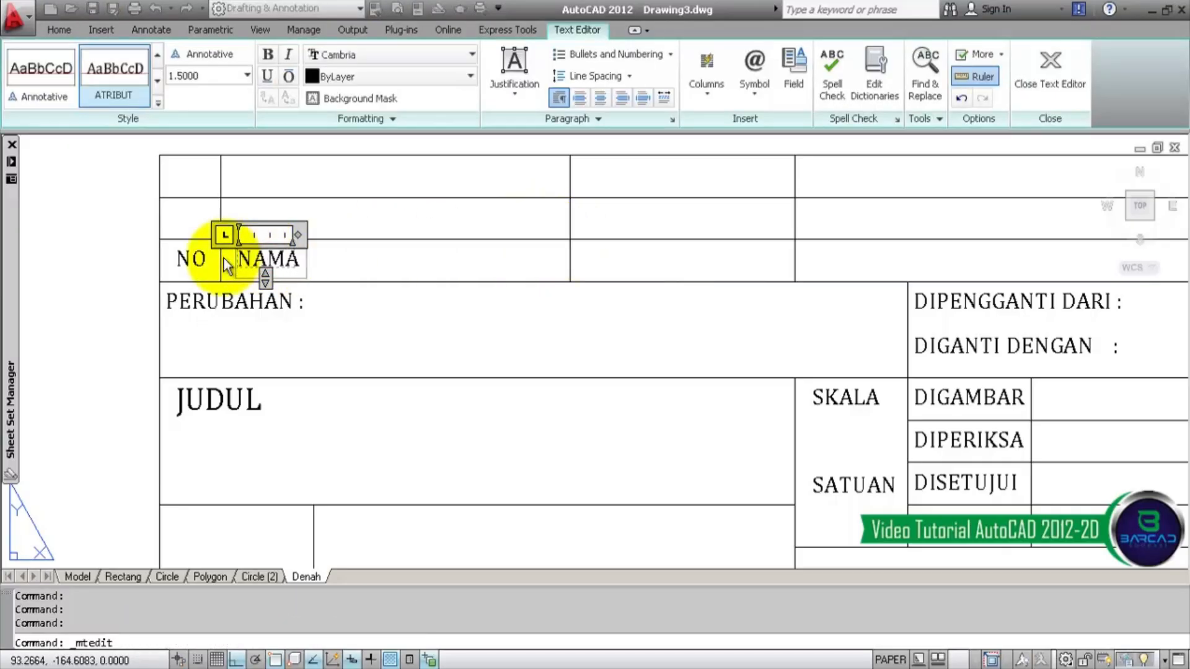
pyautogui.press('Return')
pyautogui.write('BAGIAN')
pyautogui.click(391, 335)
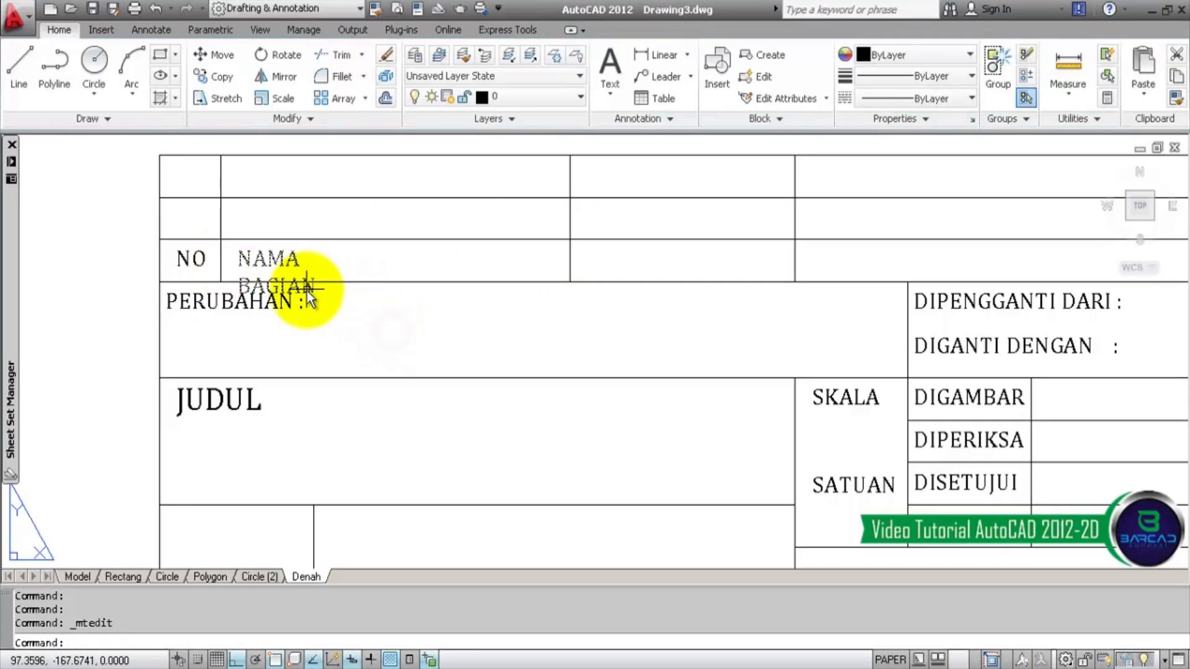
# - Widen the NAMA BAGIAN text's column so it fits on one line, and move it right to centre it in its cell
pyautogui.click(300, 263)
pyautogui.click(295, 252)
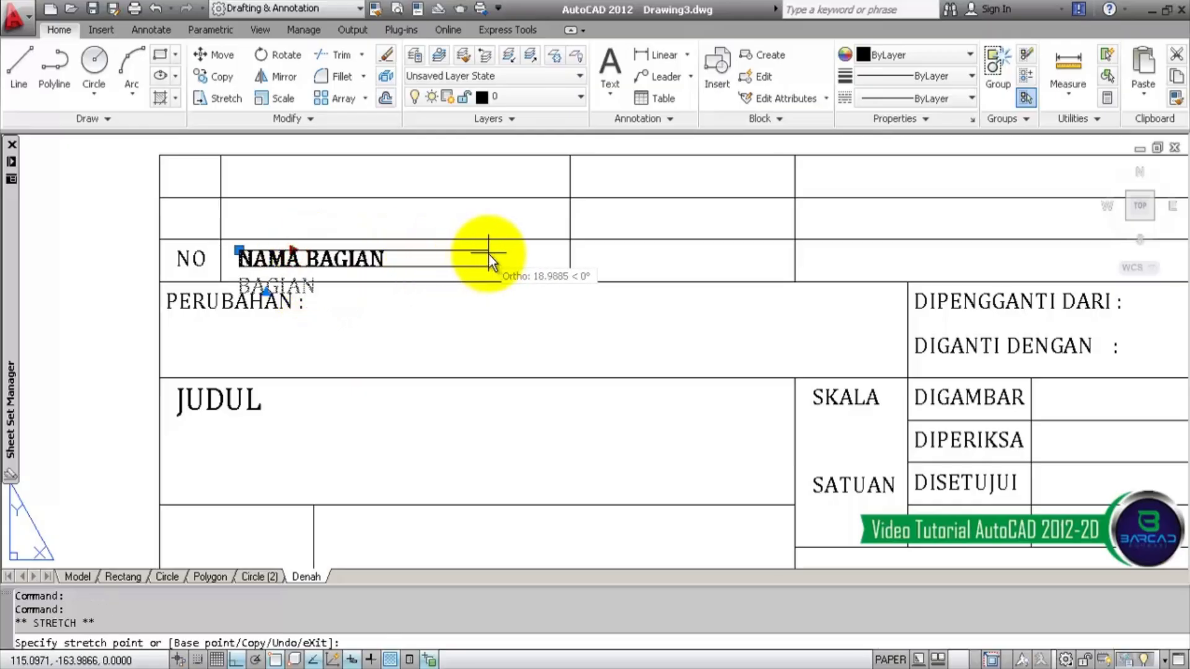
pyautogui.click(456, 254)
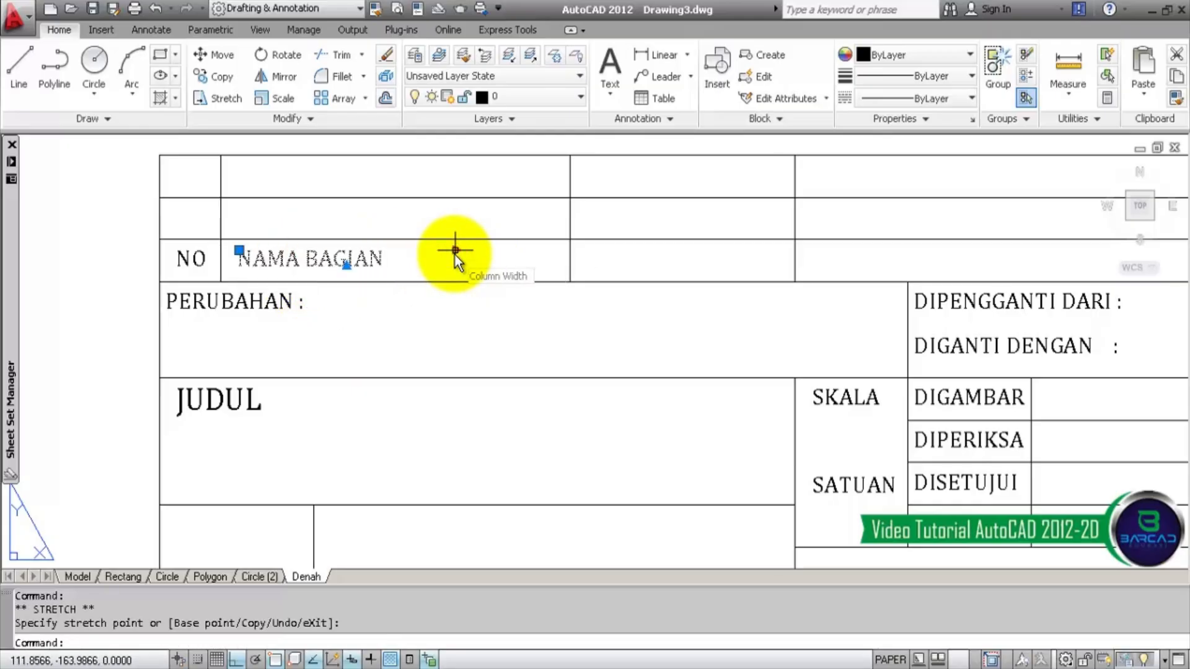
pyautogui.write('m')
pyautogui.press('Return')
pyautogui.click(444, 332)
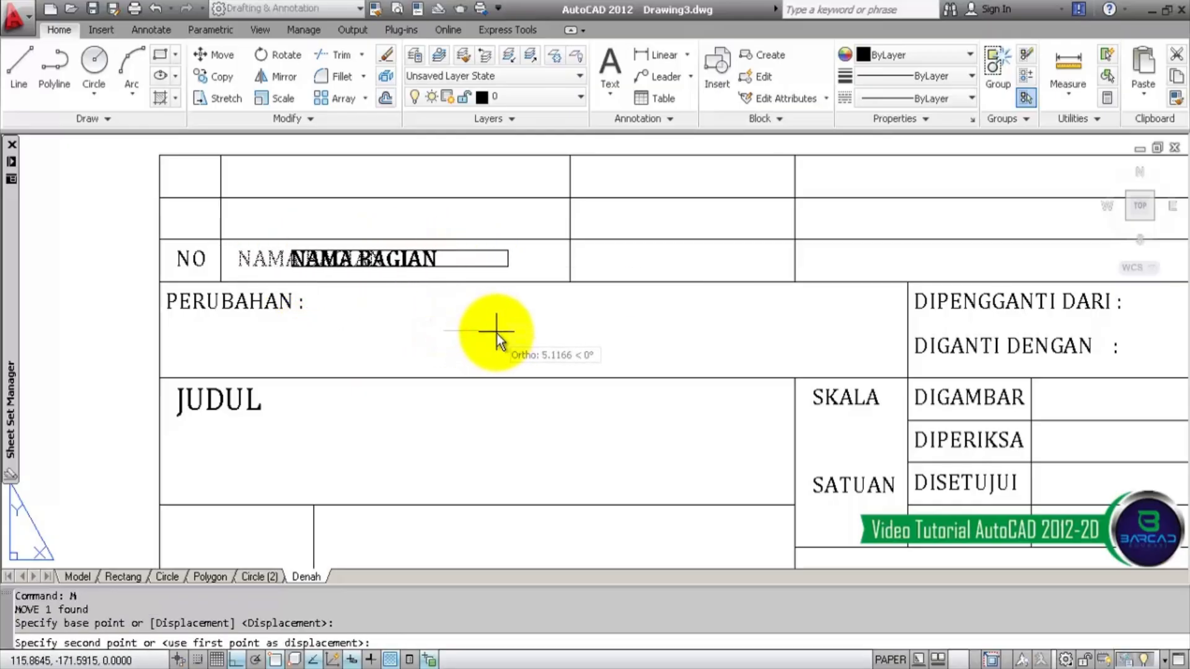
pyautogui.click(507, 333)
# - Copy the NAMA BAGIAN text horizontally into the third cell of the same row
pyautogui.click(447, 259)
pyautogui.click(217, 76)
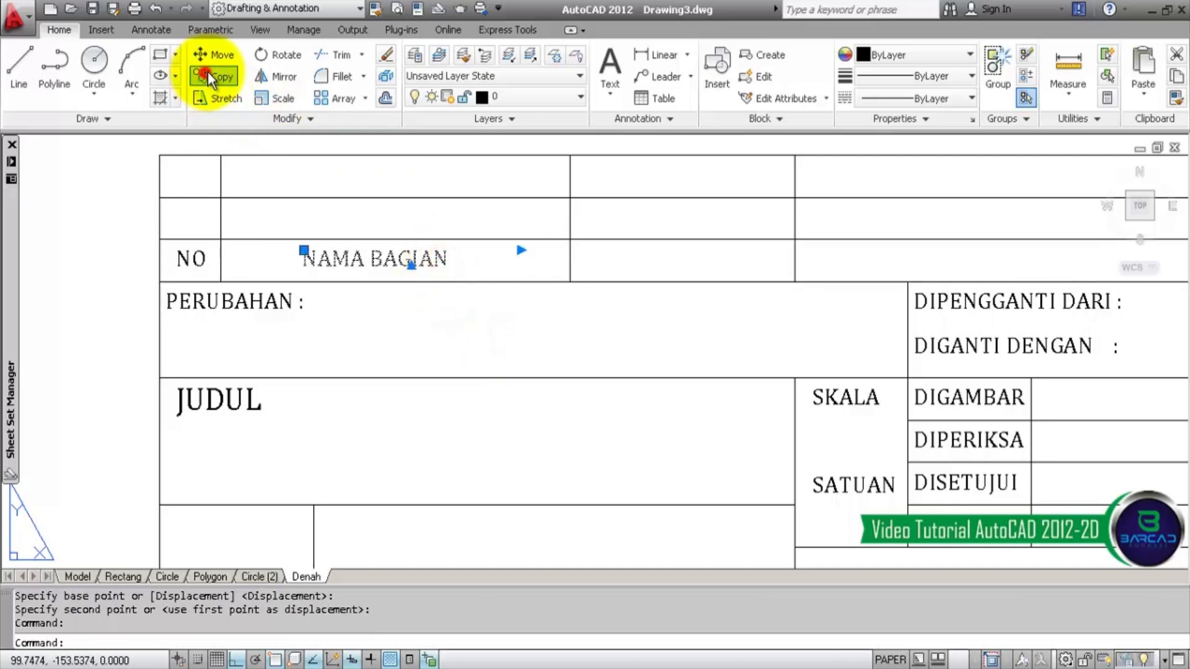
pyautogui.click(376, 327)
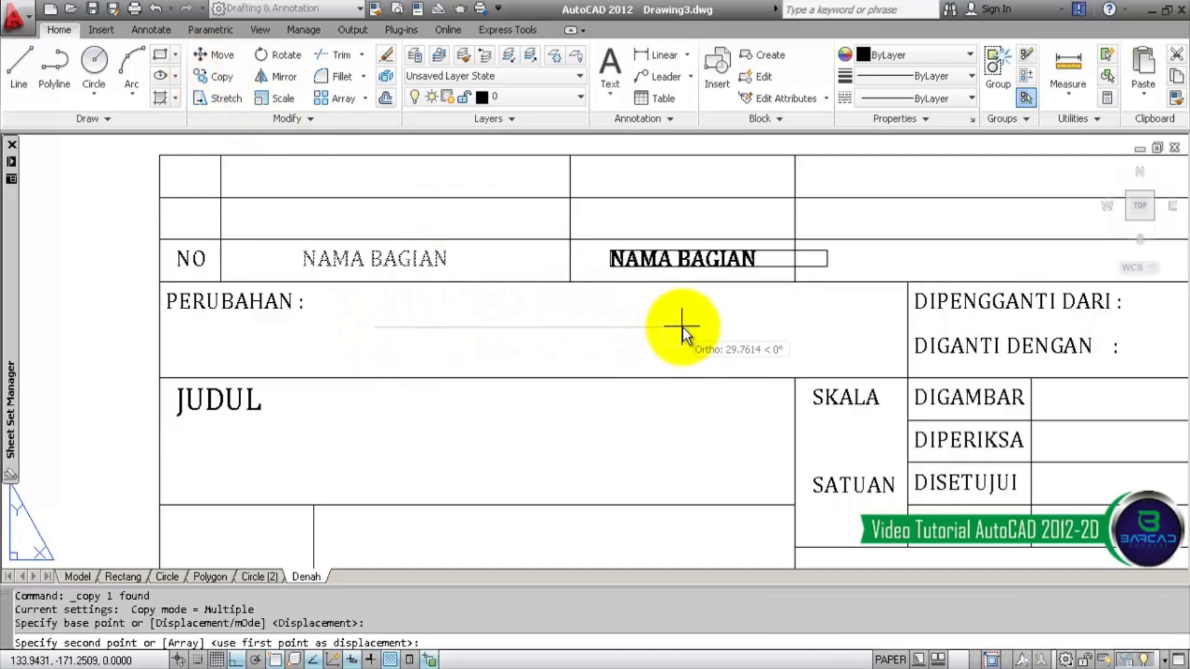
pyautogui.click(677, 328)
pyautogui.press('Escape')
# - Change the NAMA BAGIAN copy in the row's third cell to BAHAN
pyautogui.click(704, 259)
pyautogui.doubleClick(707, 260)
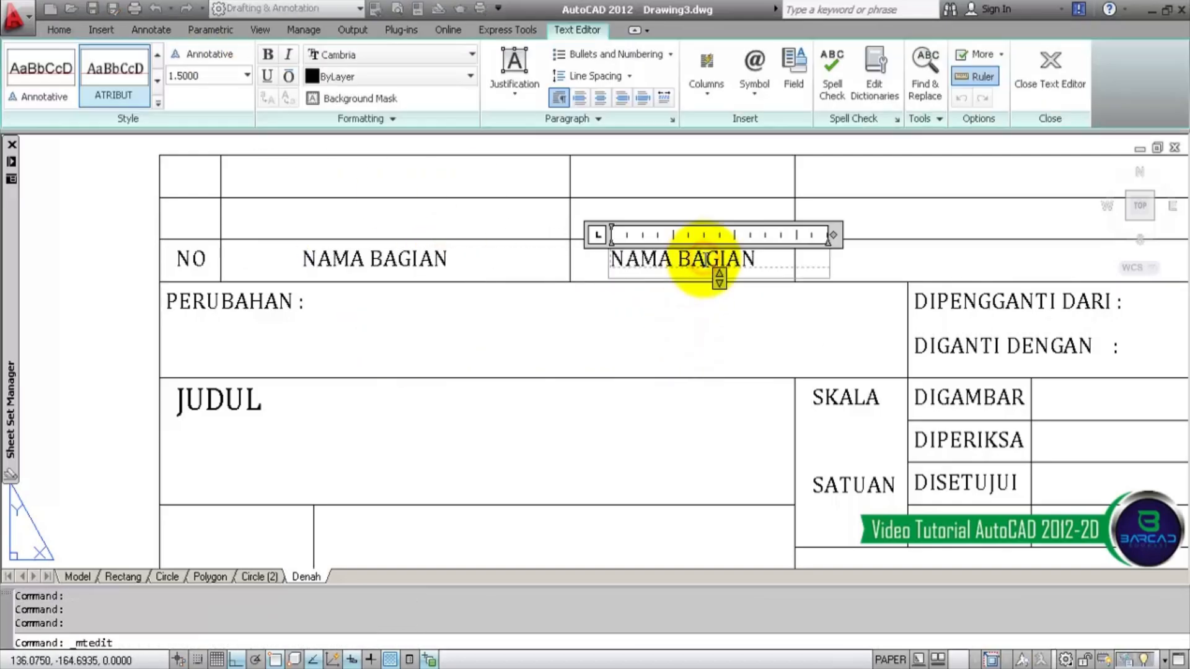
pyautogui.hotkey('ctrl', 'a')
pyautogui.write('BAHAN')
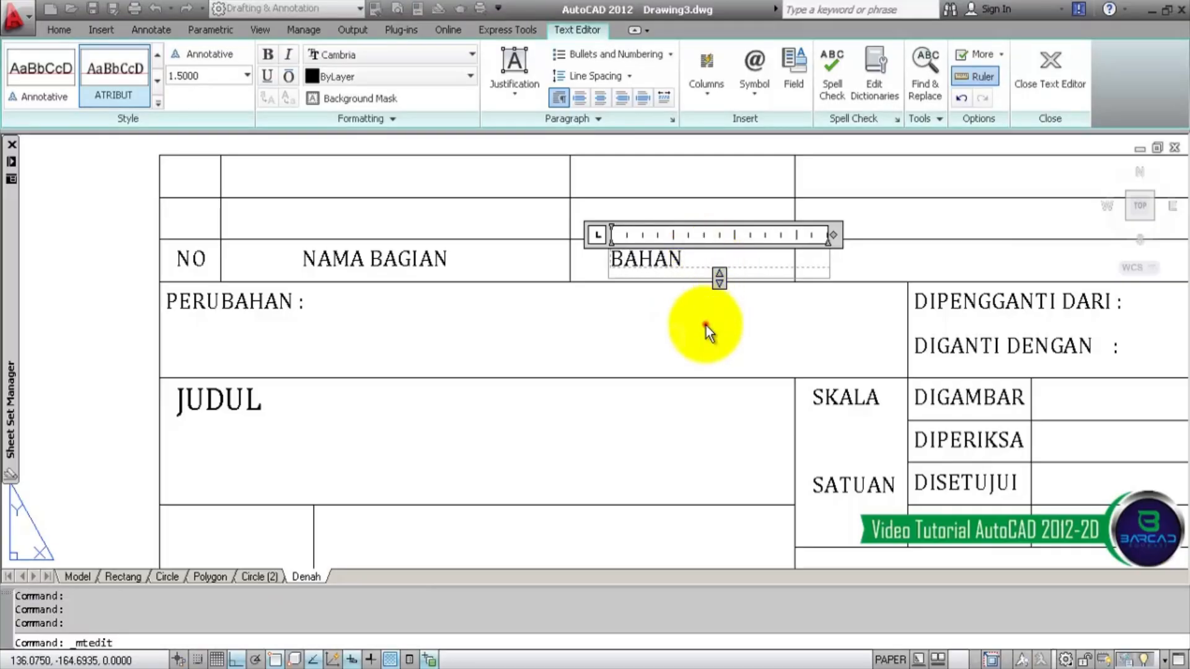
pyautogui.click(705, 326)
# - Narrow the BAHAN text's column width to fit inside its cell and move the text right to centre it
pyautogui.click(681, 258)
pyautogui.click(827, 251)
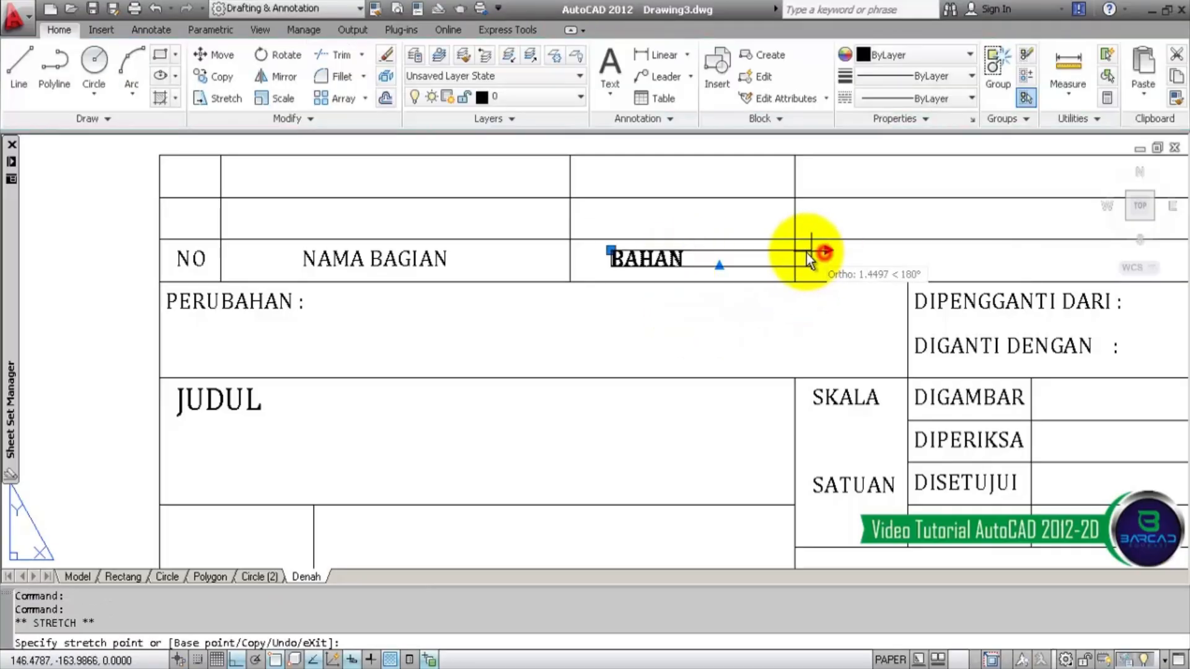
pyautogui.click(727, 251)
pyautogui.write('m')
pyautogui.press('Return')
pyautogui.click(712, 337)
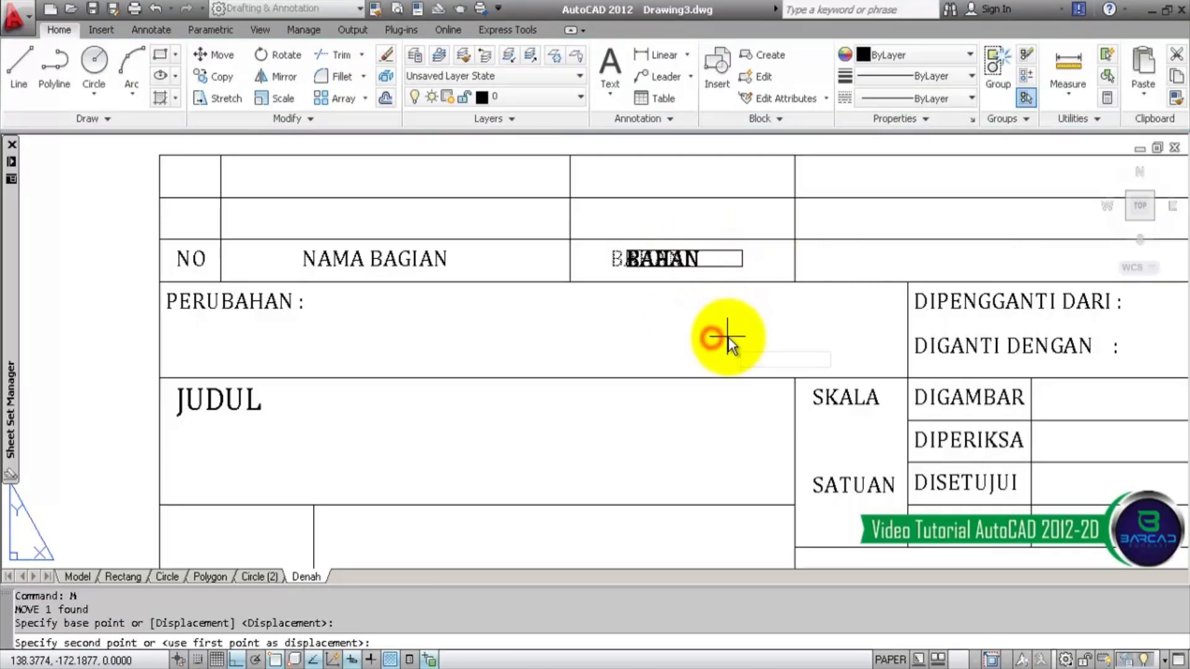
pyautogui.click(741, 339)
# - Copy the BAHAN text horizontally into the last cell of the same row
pyautogui.click(706, 259)
pyautogui.click(213, 76)
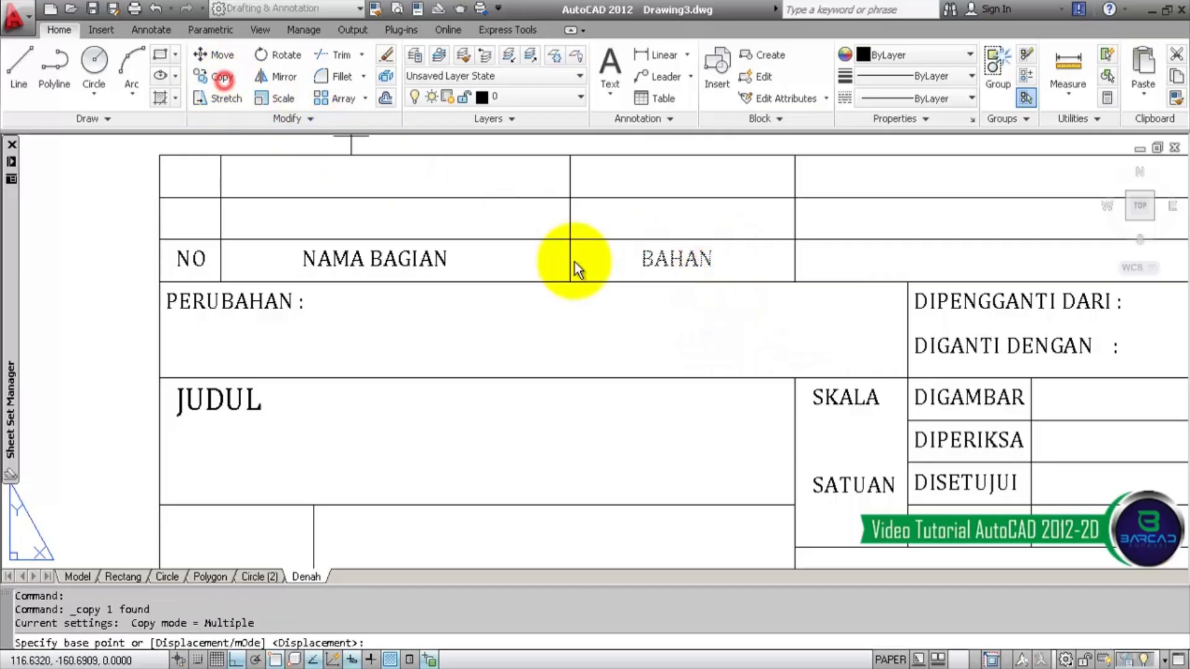
pyautogui.click(451, 318)
pyautogui.click(734, 316)
pyautogui.press('Escape')
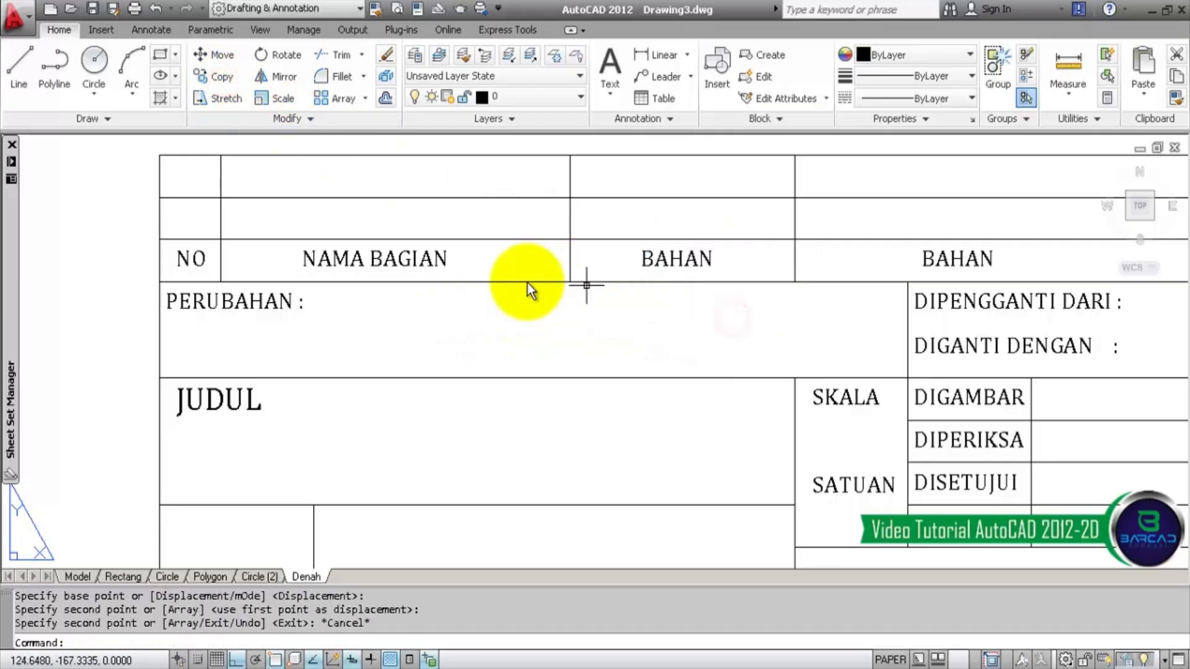
# - Change the BAHAN copy in the row's last cell to KETERANGAN
pyautogui.scroll(-2, 516, 282)
pyautogui.scroll(3, 795, 270)
pyautogui.doubleClick(800, 267)
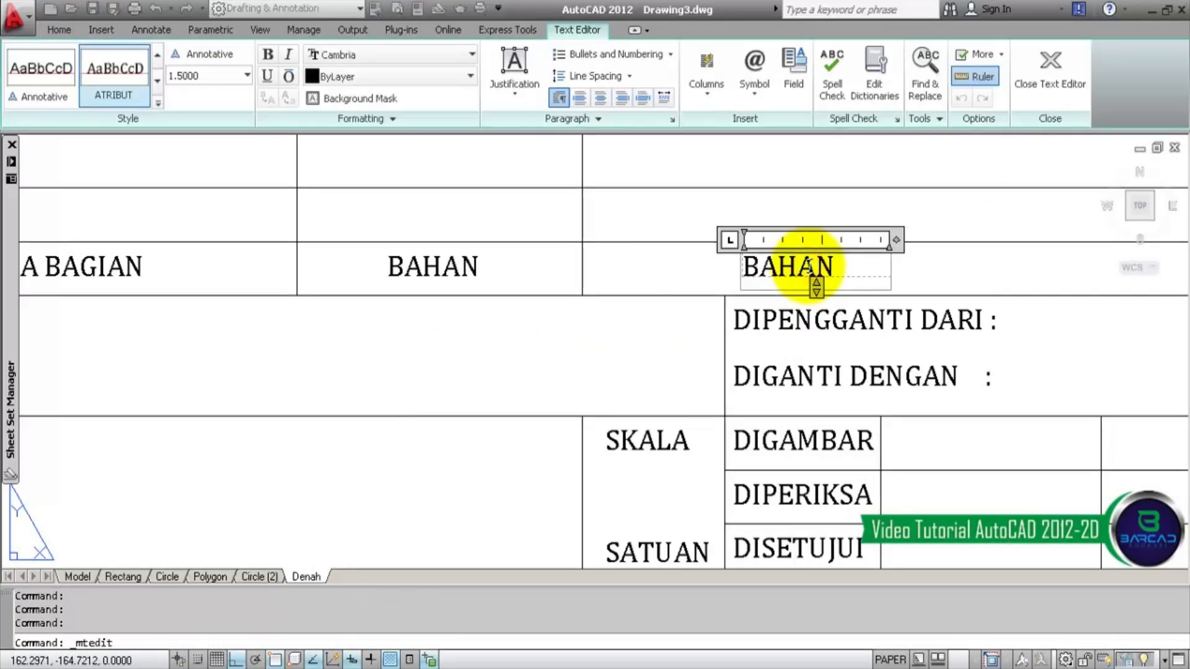
pyautogui.write('KETERANGAN')
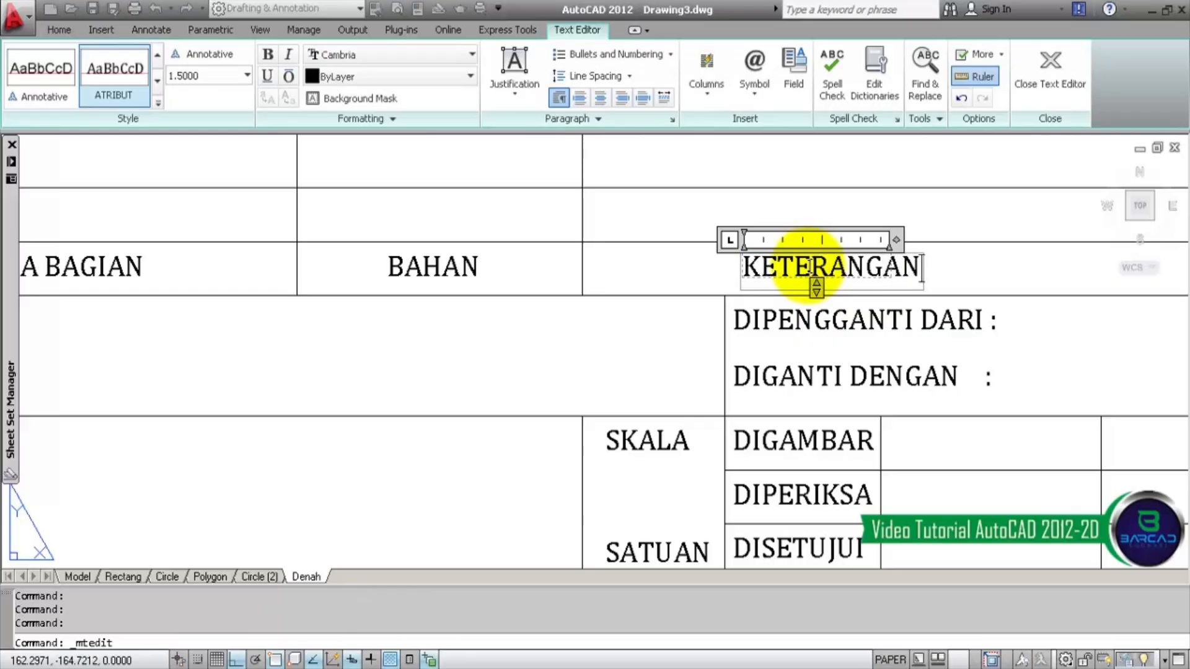
pyautogui.click(651, 332)
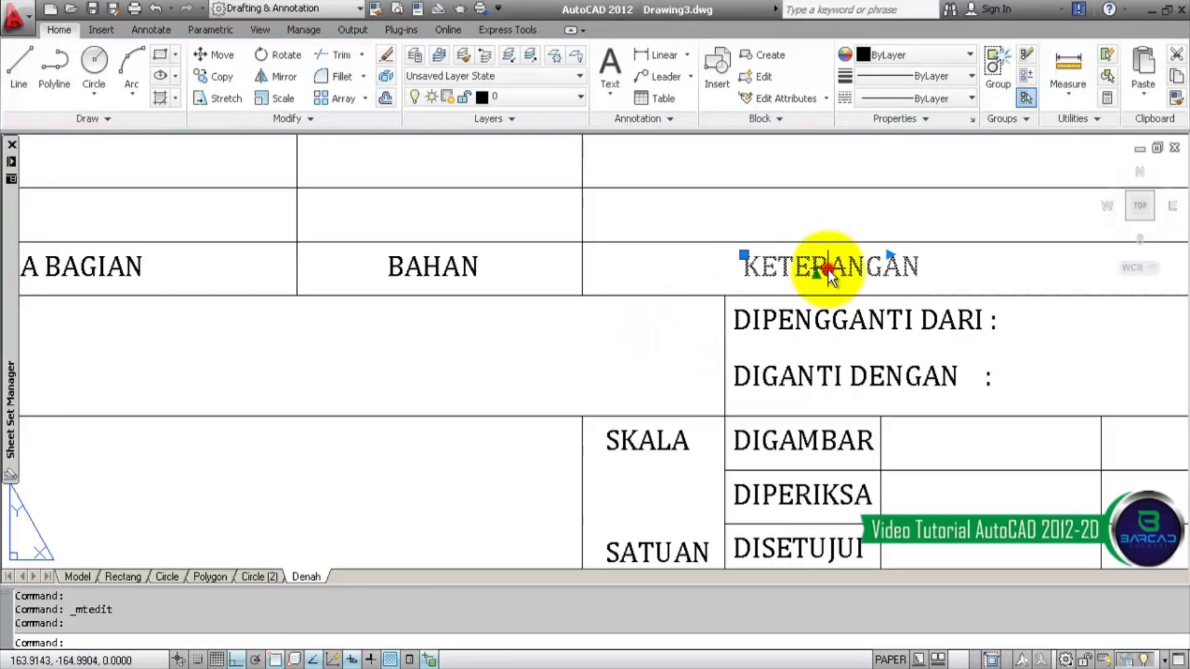
# - Move the KETERANGAN text horizontally to the right to centre it in its cell
pyautogui.scroll(-2, 515, 345)
pyautogui.write('m')
pyautogui.press('Return')
pyautogui.click(515, 345)
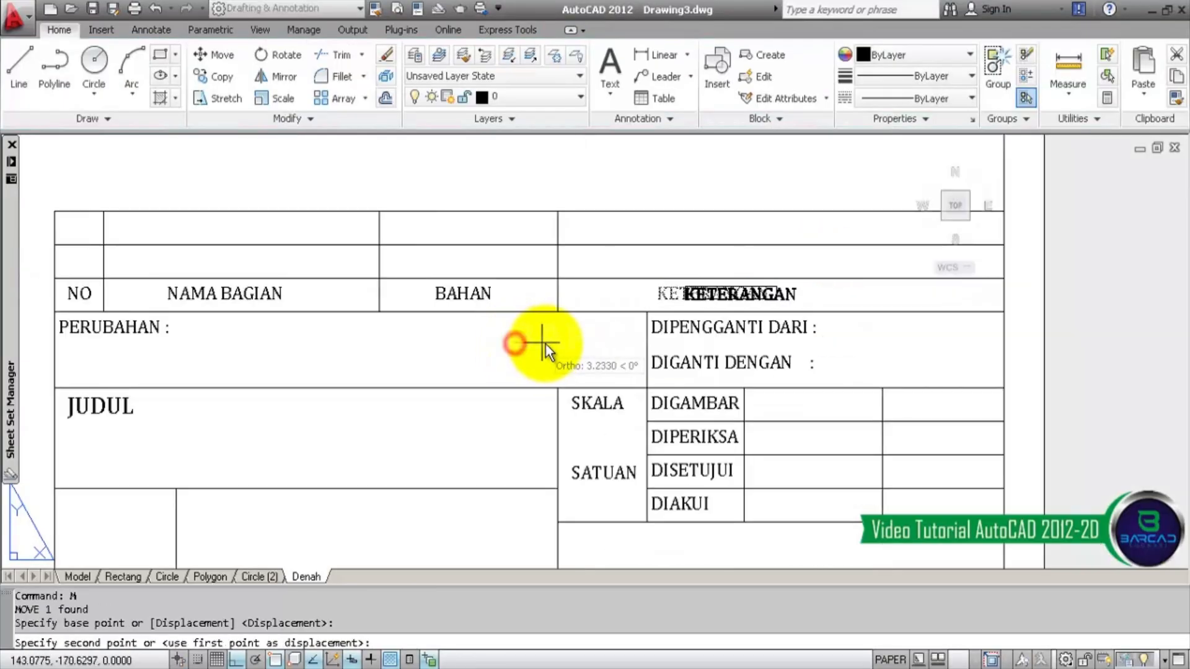
pyautogui.click(578, 344)
# - Start a new attribute definition with the Invisible and Lock position modes turned off
pyautogui.scroll(-2, 578, 344)
pyautogui.moveTo(566, 340); pyautogui.dragTo(633, 315, button='middle')
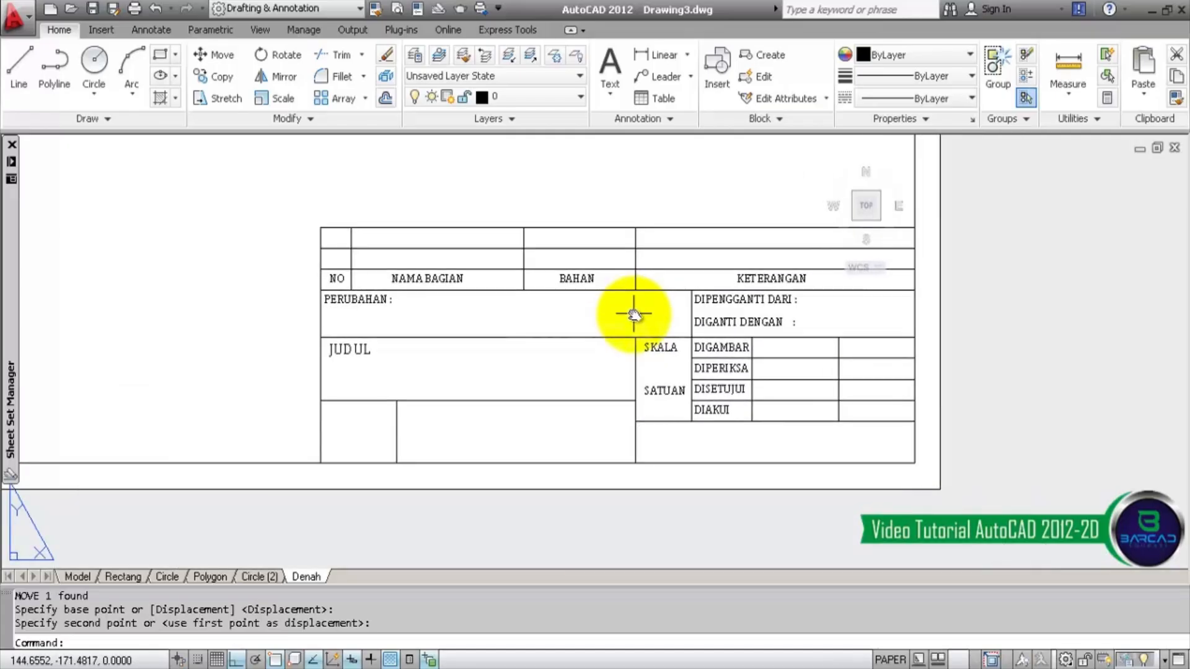
pyautogui.scroll(2, 581, 332)
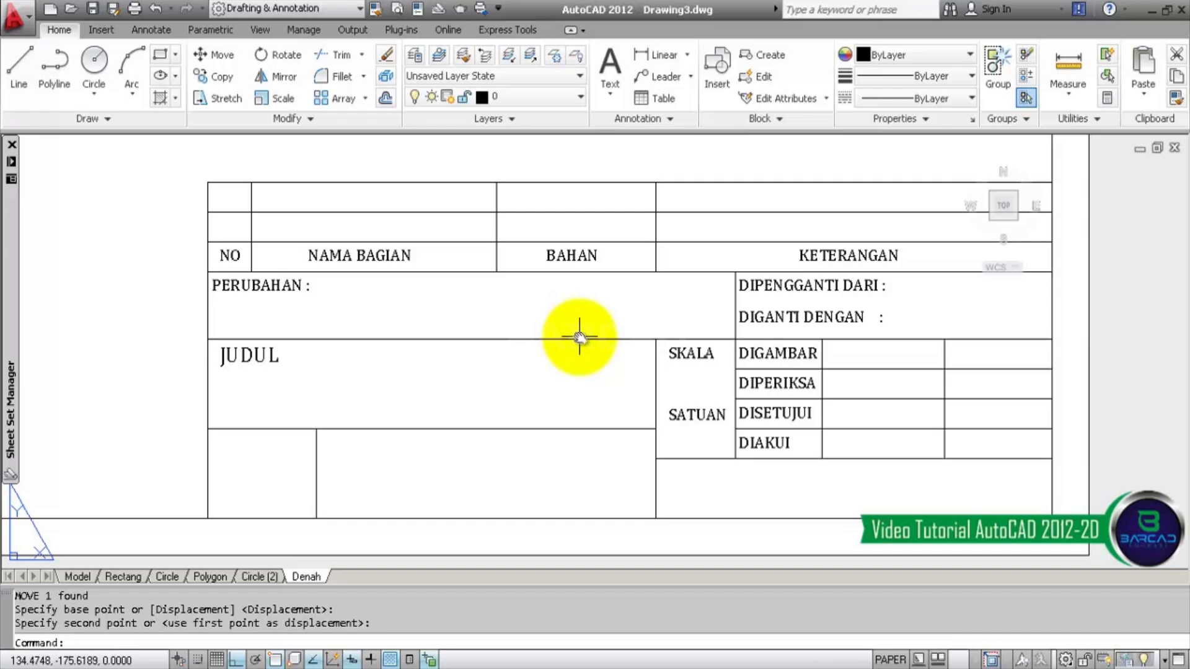
pyautogui.scroll(-1, 579, 338)
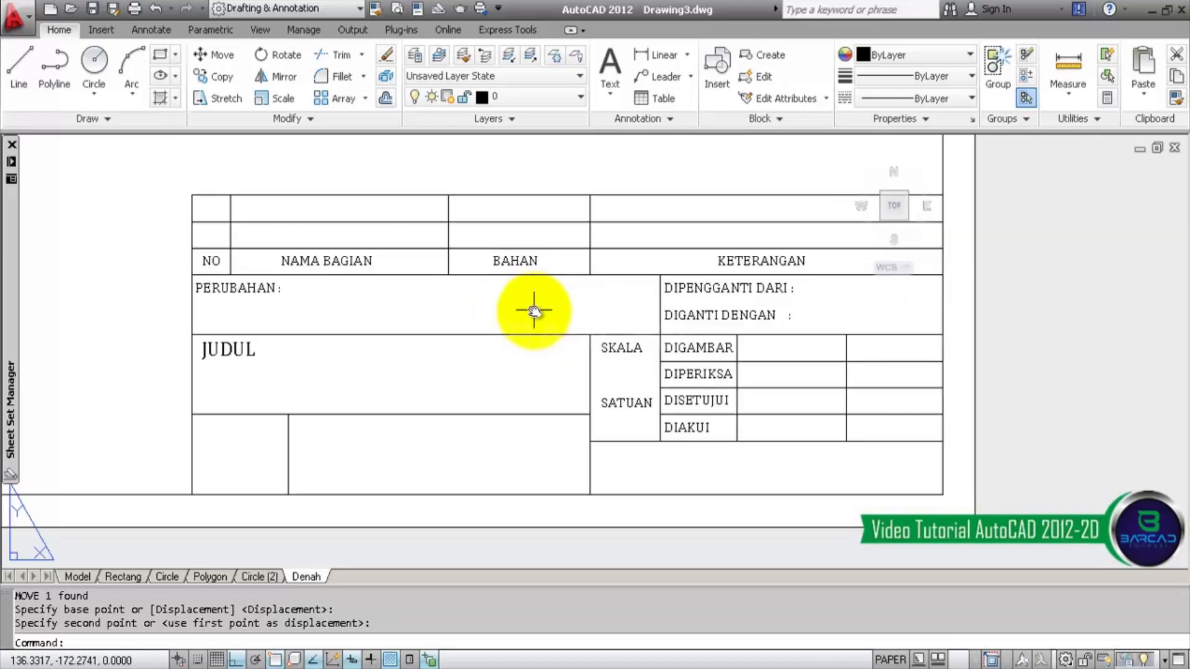
pyautogui.click(775, 118)
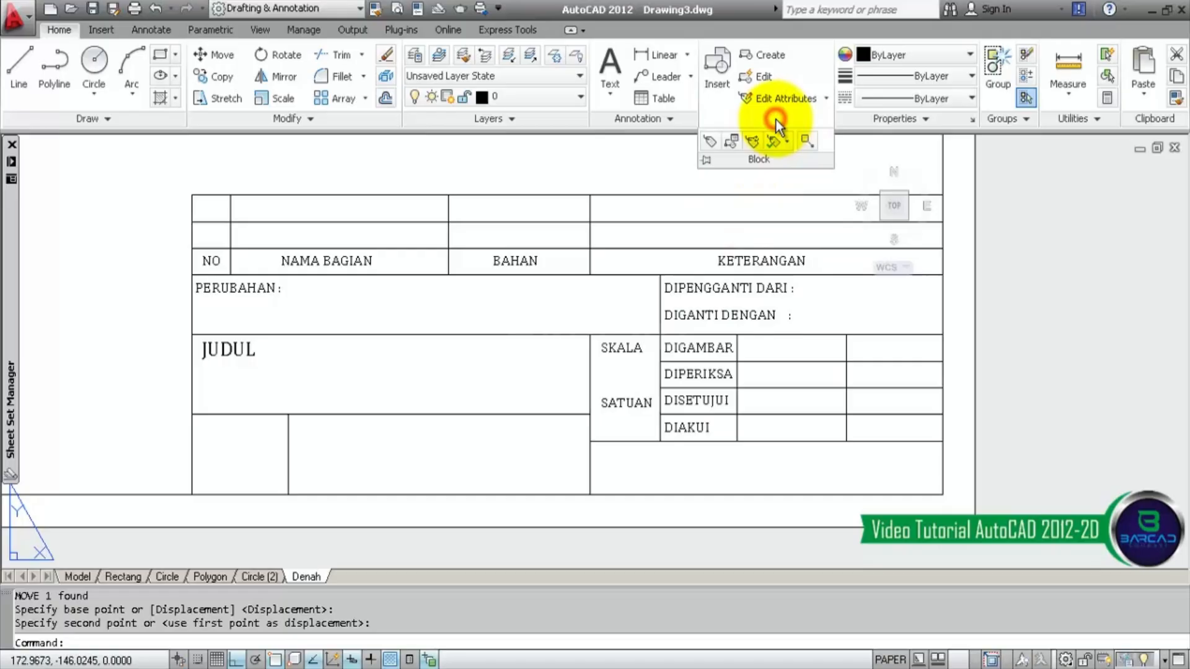
pyautogui.click(708, 142)
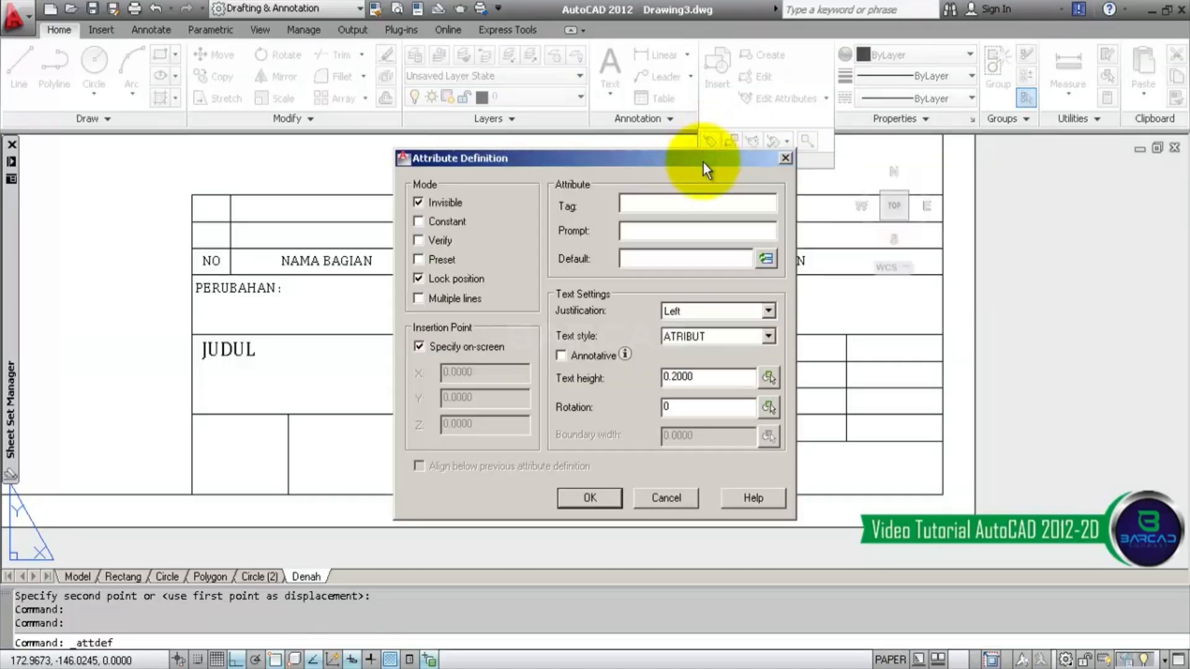
pyautogui.moveTo(703, 162); pyautogui.dragTo(350, 87)
pyautogui.click(156, 132)
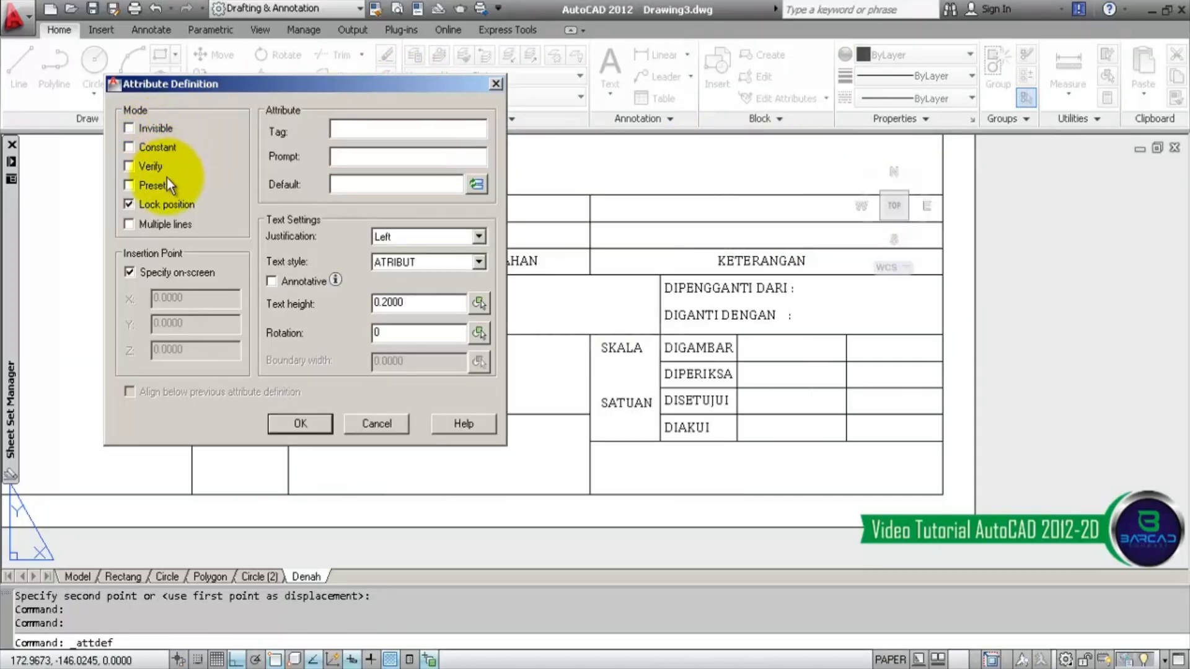
pyautogui.moveTo(260, 84); pyautogui.dragTo(217, 53)
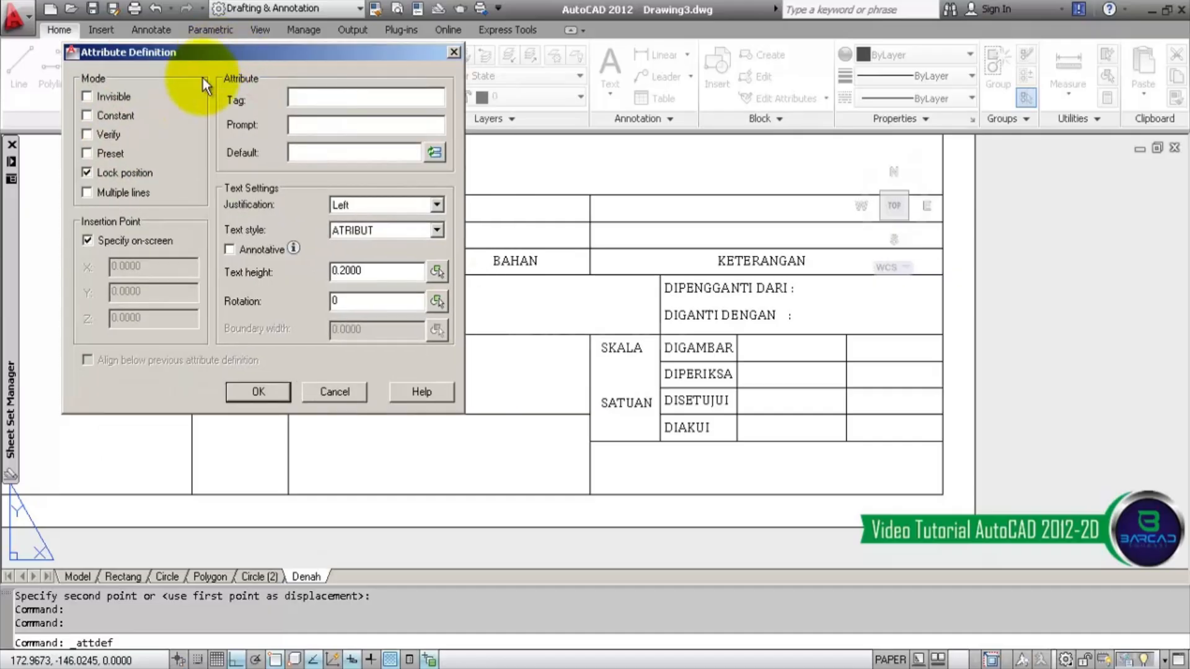
pyautogui.click(133, 174)
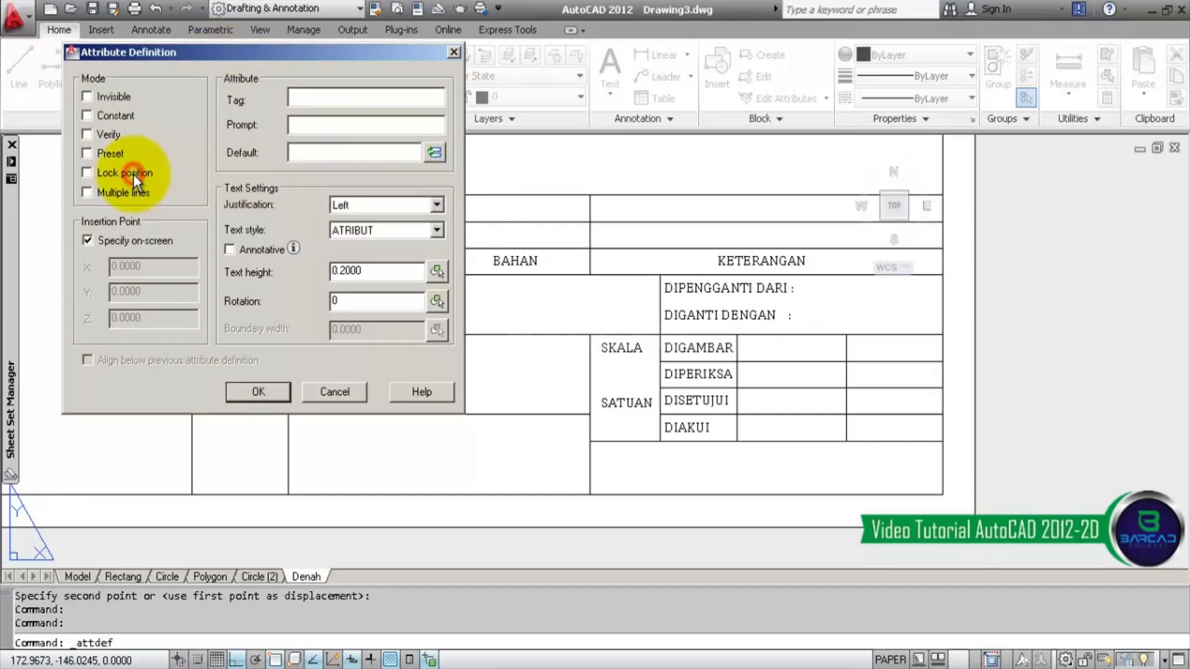
# - Define a JUDUL attribute with middle center justification and text height 3, and place it in the title block's JUDUL cell
pyautogui.click(348, 102)
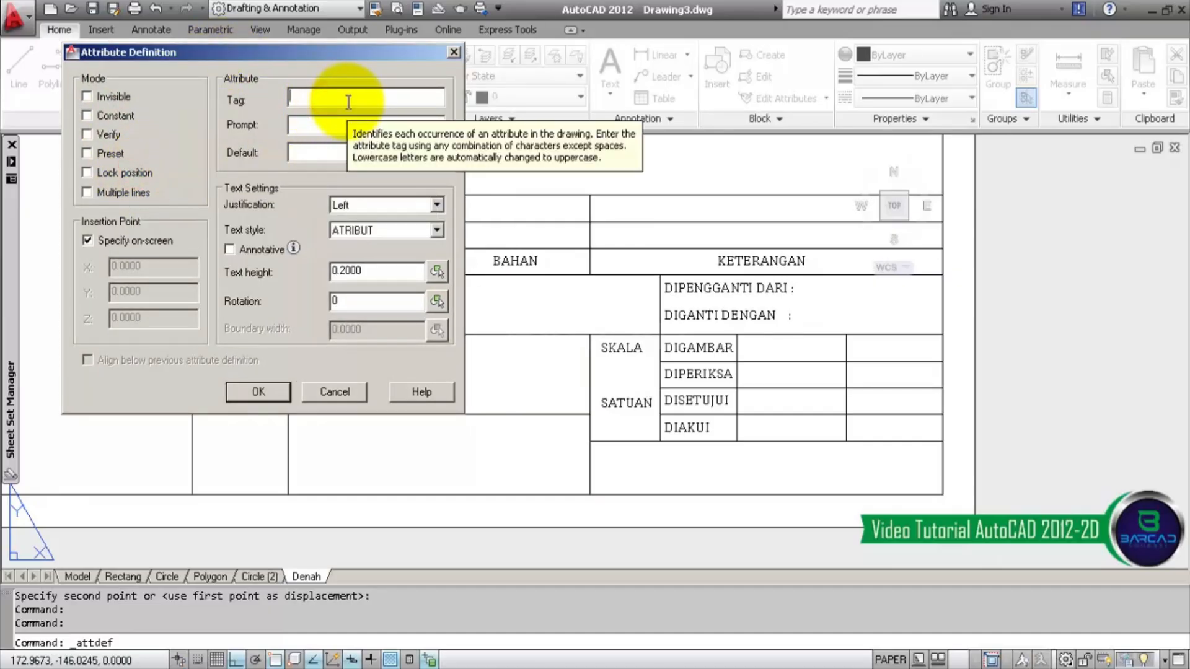
pyautogui.write('JUDUL')
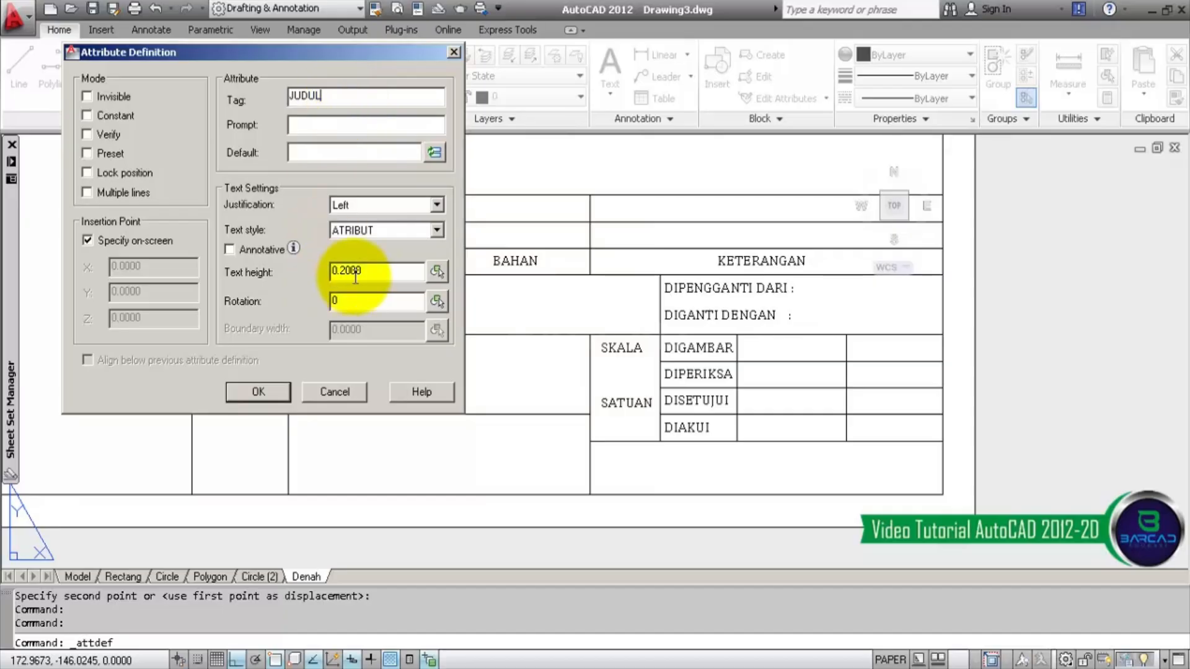
pyautogui.click(437, 204)
pyautogui.click(399, 337)
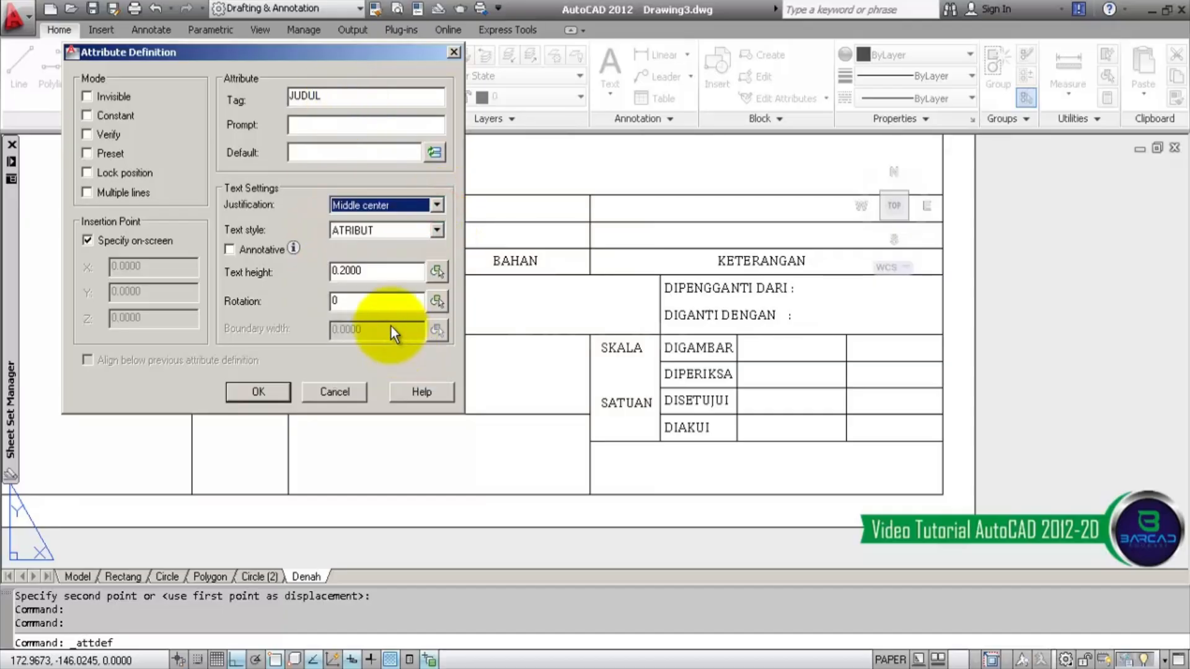
pyautogui.moveTo(397, 271); pyautogui.dragTo(306, 273)
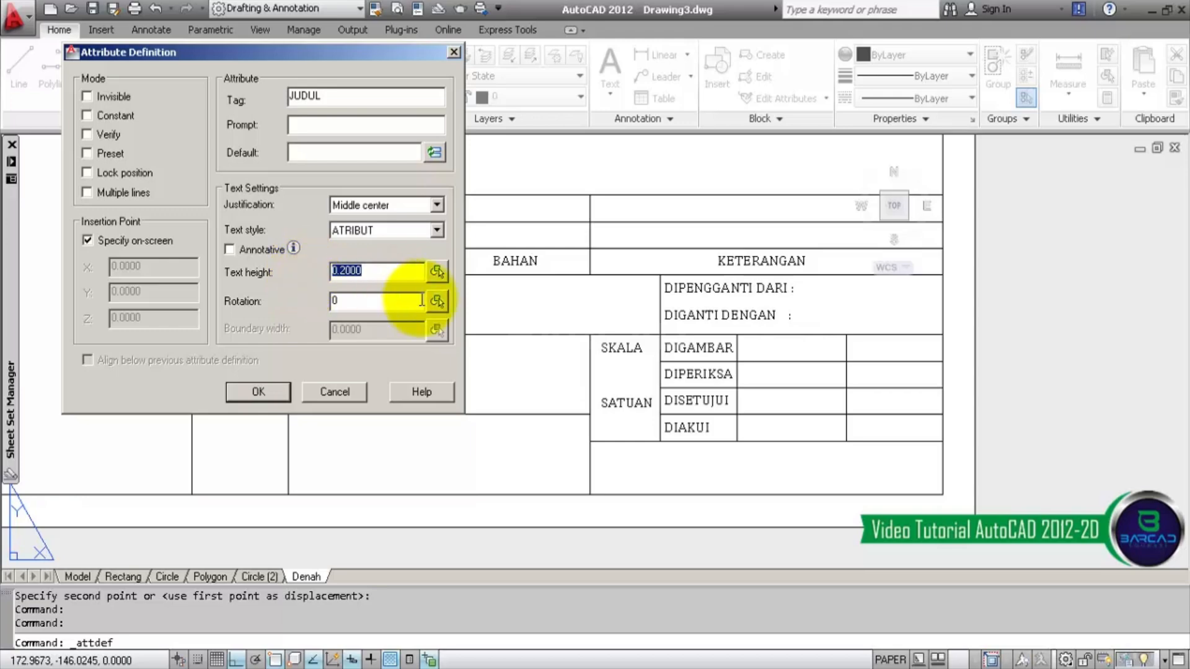
pyautogui.write('3')
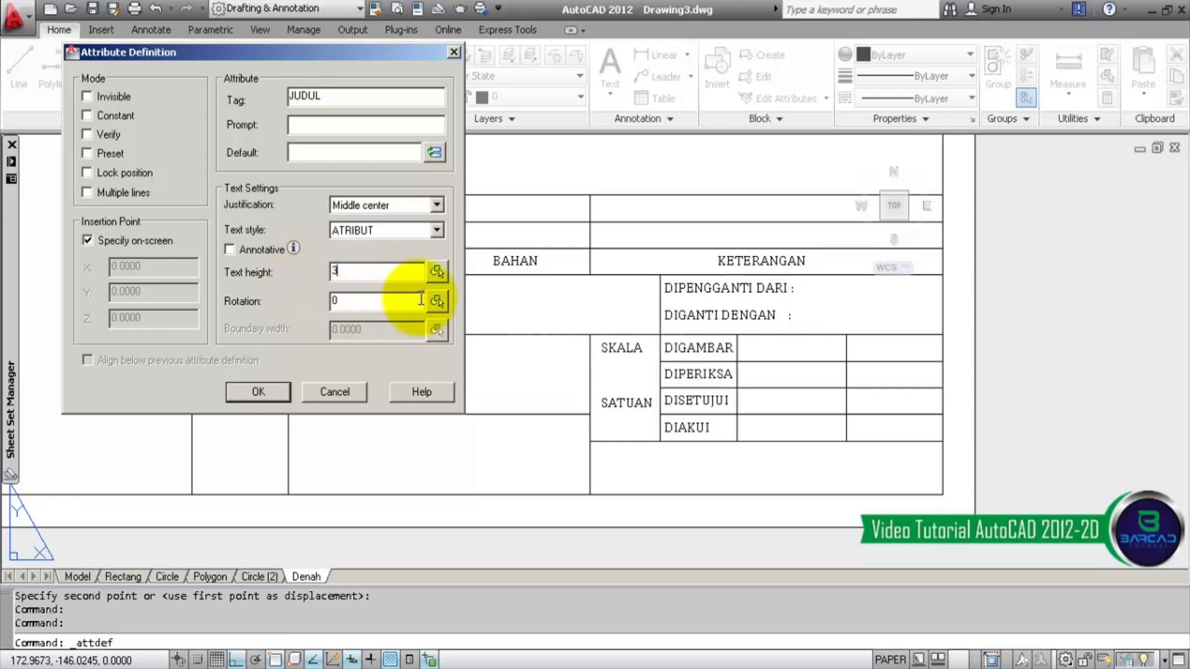
pyautogui.click(271, 390)
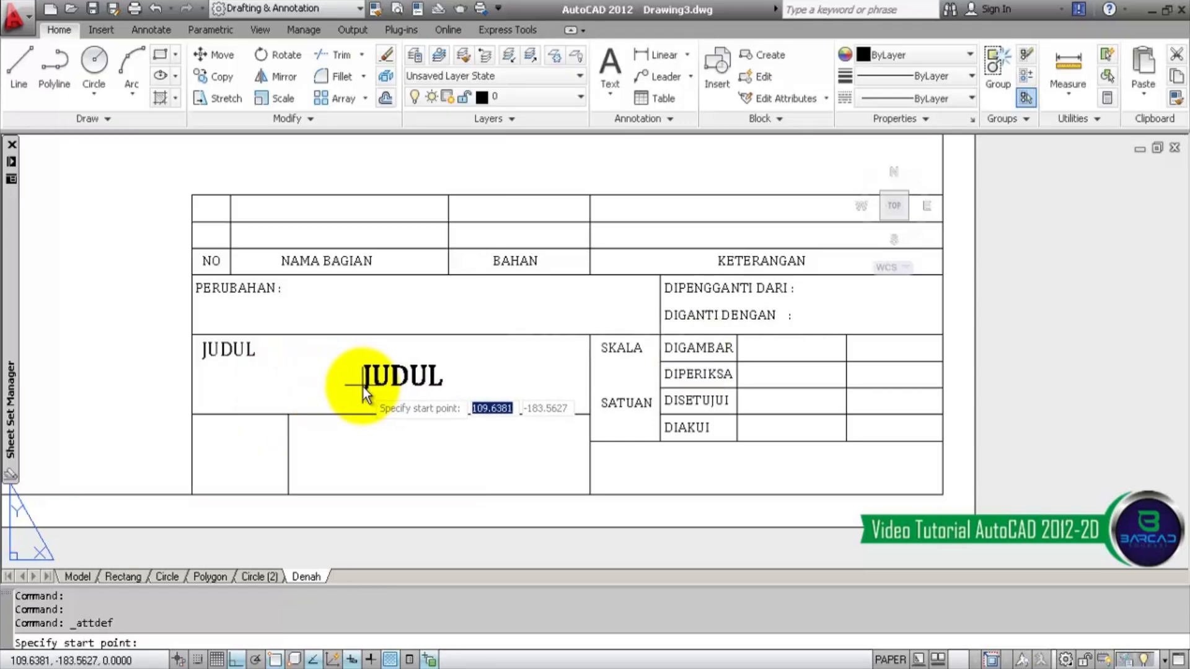
pyautogui.click(362, 392)
# - Move the JUDUL attribute freely to the right, with Ortho off, to centre it in its cell
pyautogui.click(363, 388)
pyautogui.scroll(3, 363, 388)
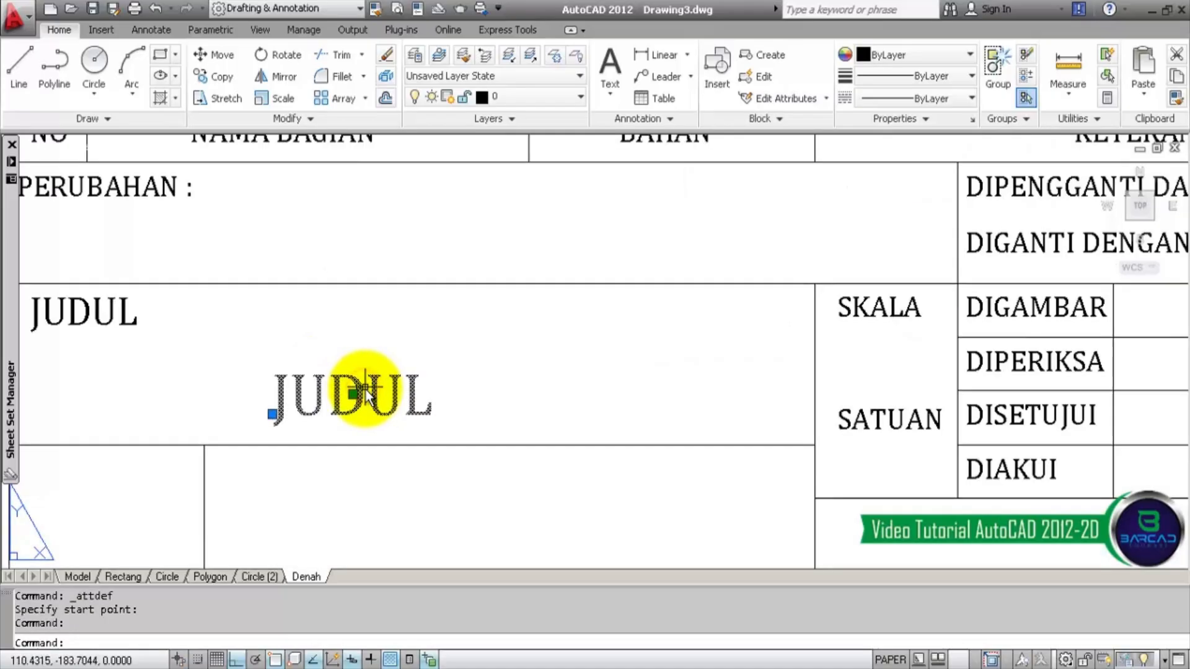
pyautogui.write('M')
pyautogui.press('Return')
pyautogui.click(436, 348)
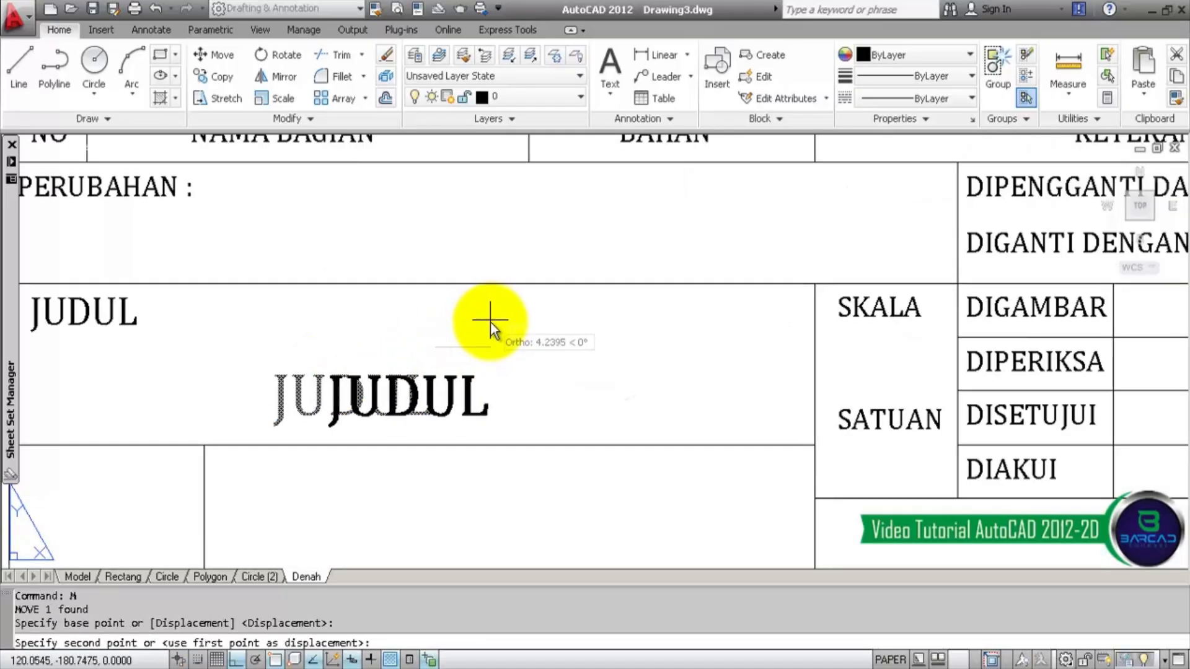
pyautogui.press('F8')
pyautogui.click(484, 343)
pyautogui.scroll(-5, 475, 355)
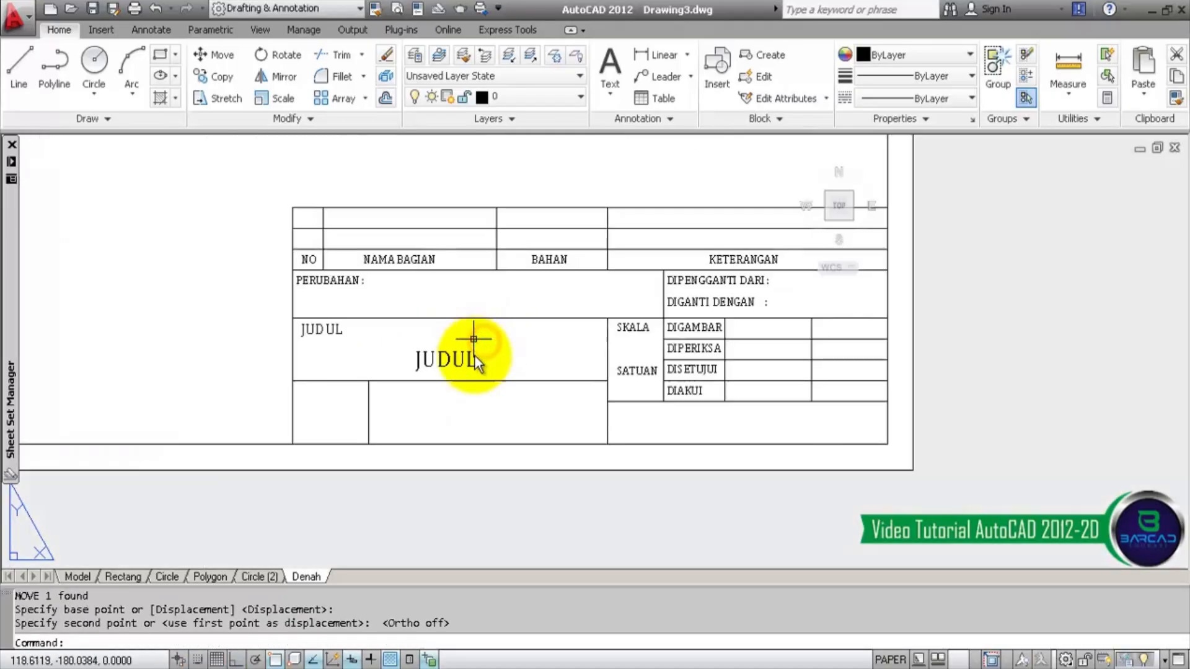
# - Define a PERUSAHAAN attribute with text height 2 and middle center justification, and place it in the large empty cell below JUDUL
pyautogui.scroll(2, 473, 397)
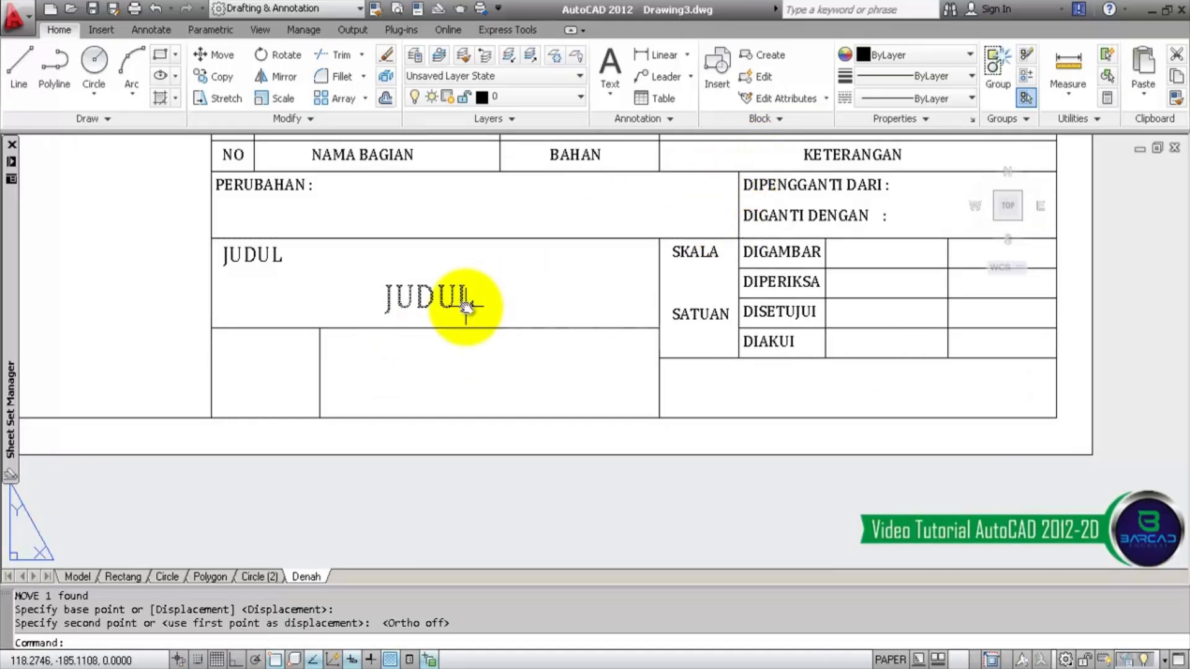
pyautogui.click(780, 118)
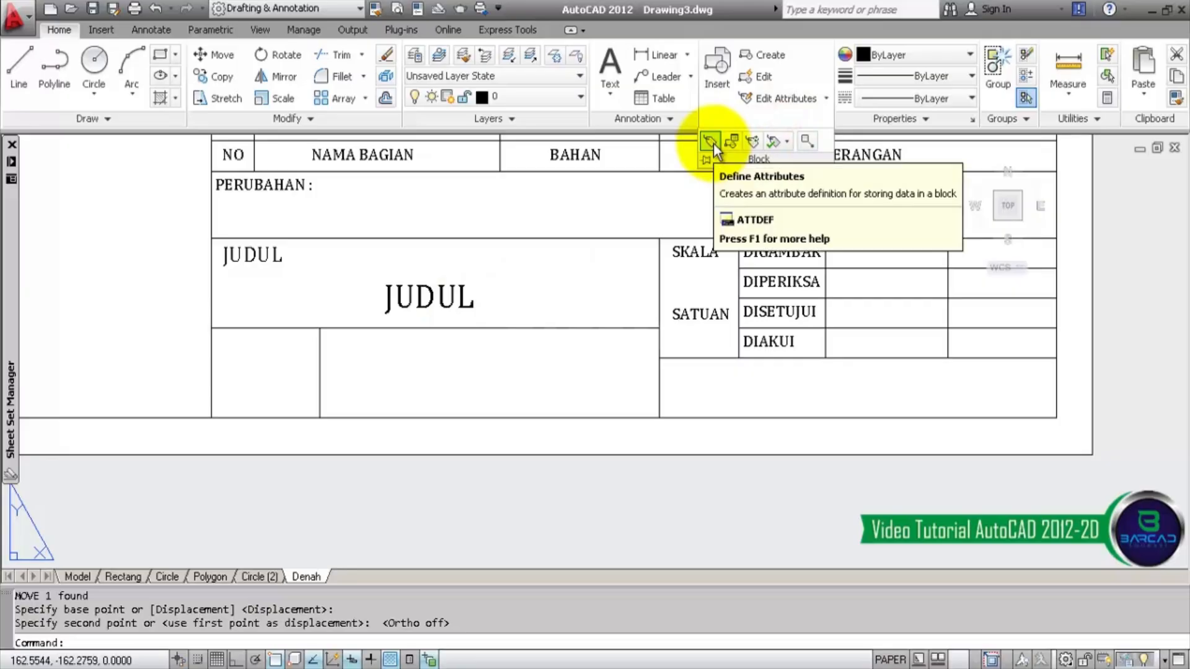
pyautogui.click(710, 142)
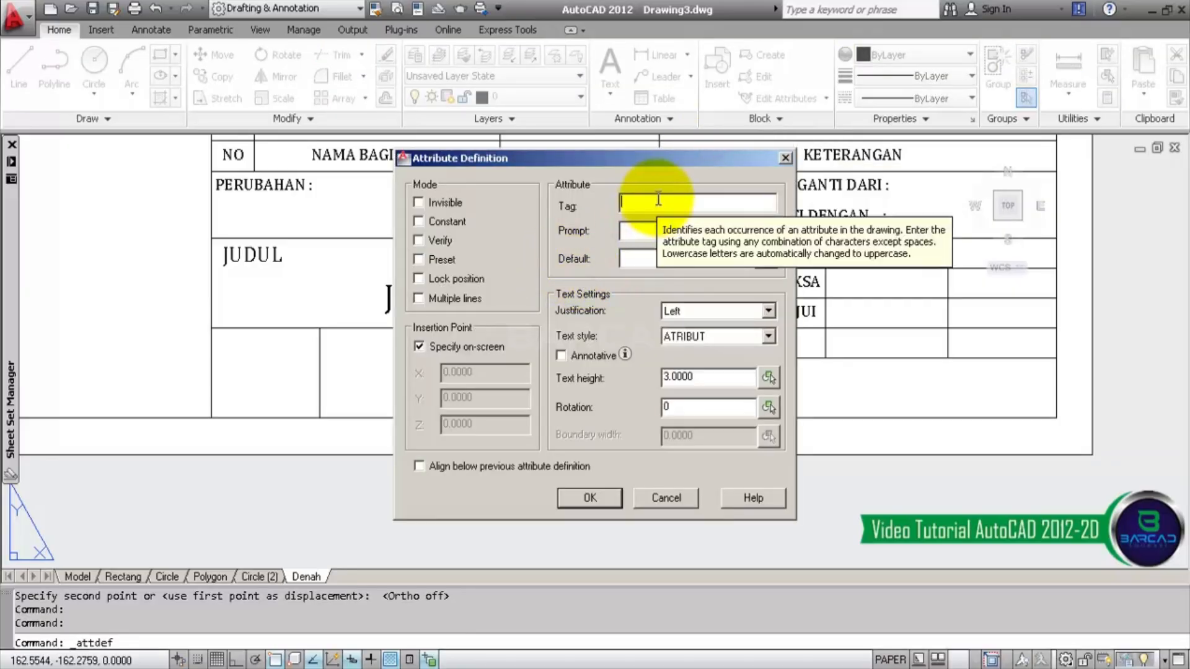
pyautogui.write('PERUSAHAAN')
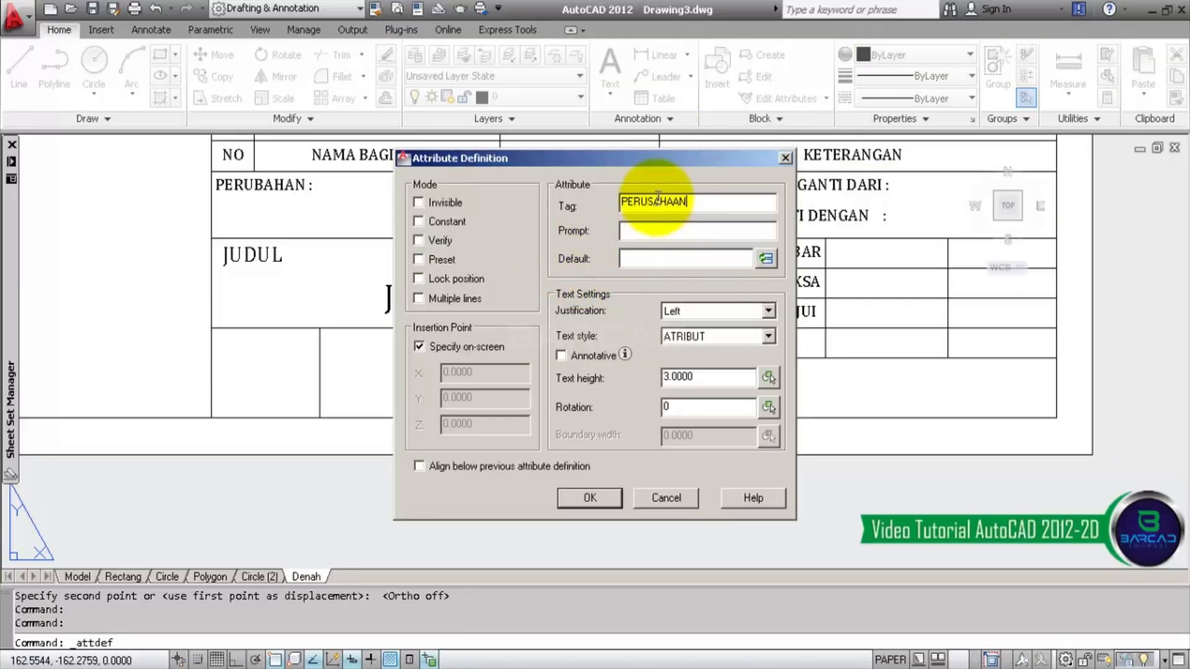
pyautogui.doubleClick(710, 378)
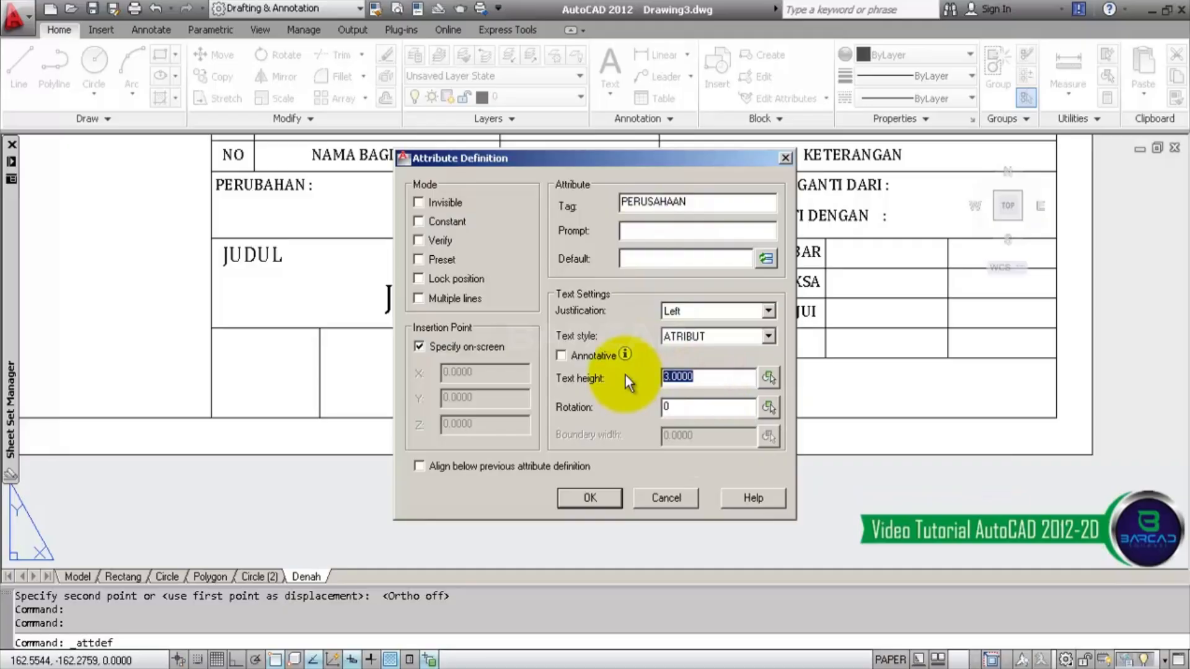
pyautogui.write('2')
pyautogui.click(723, 311)
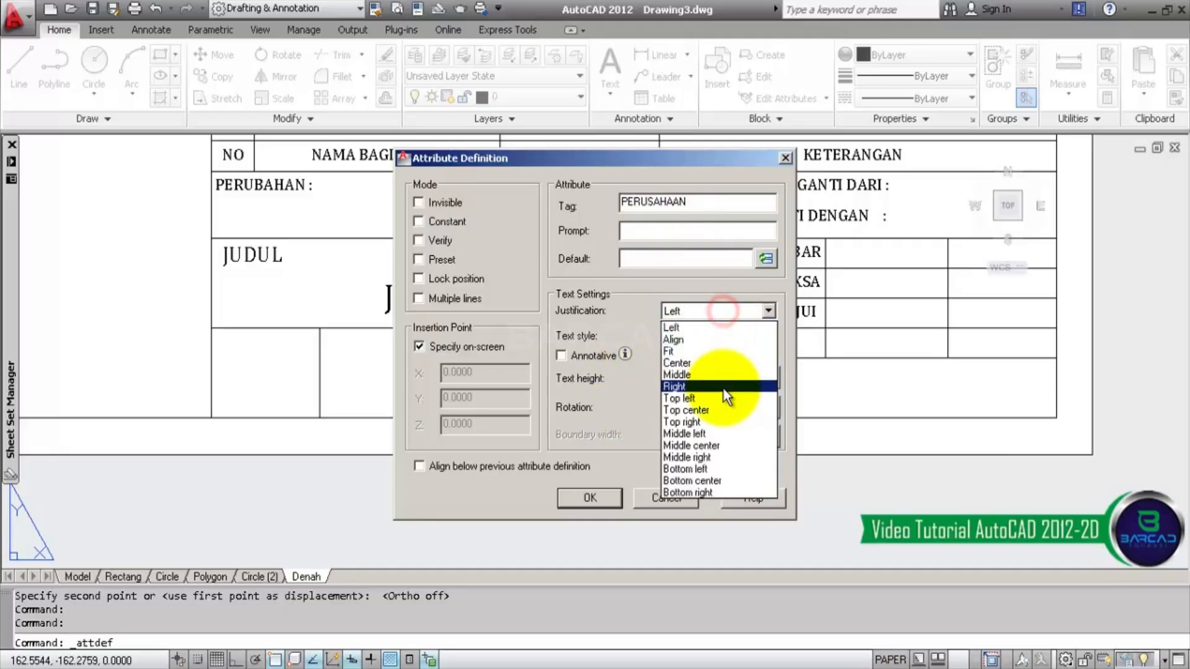
pyautogui.click(722, 446)
pyautogui.click(602, 501)
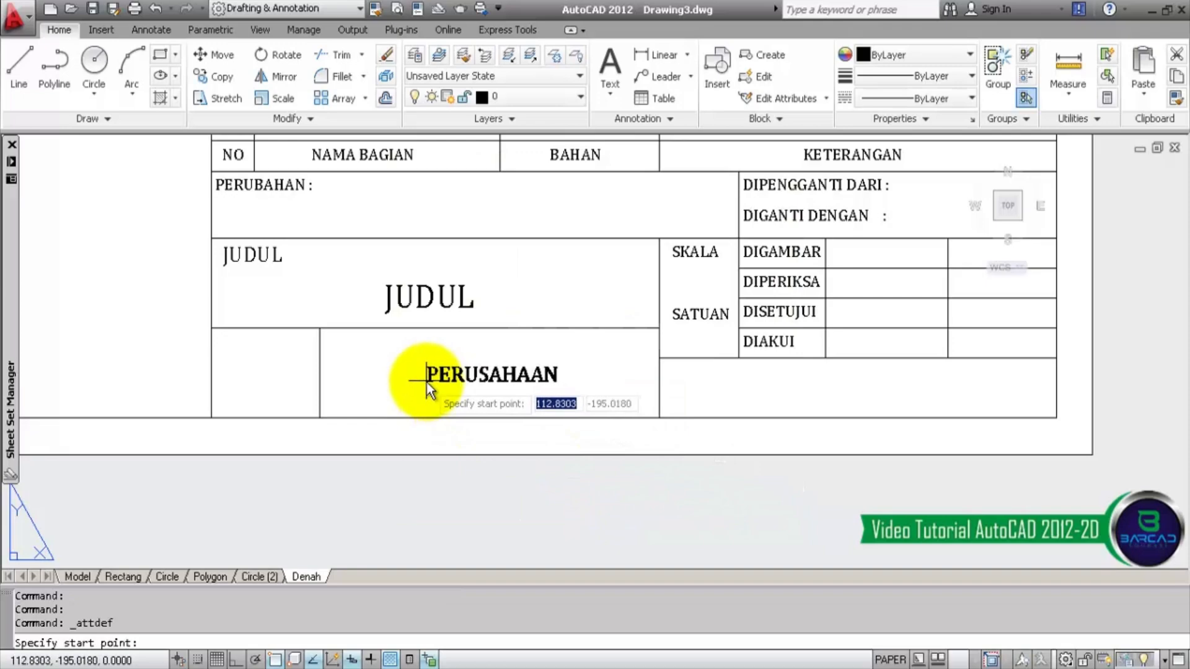
pyautogui.click(425, 381)
# - Move the PERUSAHAAN attribute to the right to centre it in its cell
pyautogui.click(430, 381)
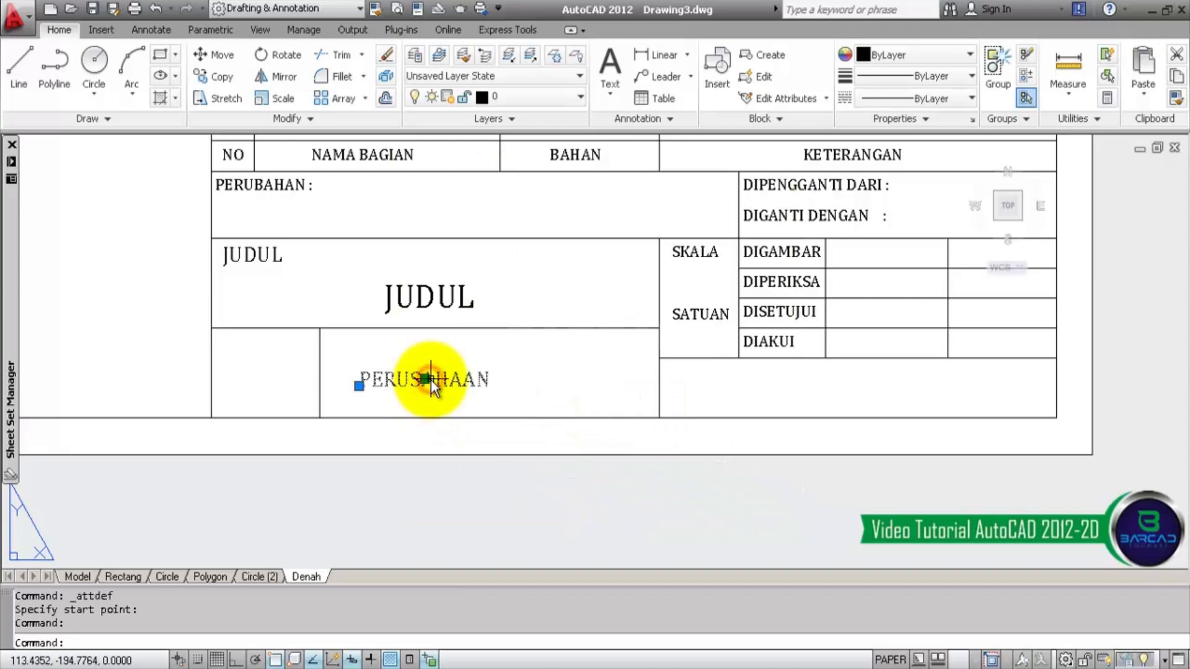
pyautogui.write('M')
pyautogui.press('Return')
pyautogui.click(487, 499)
pyautogui.click(546, 494)
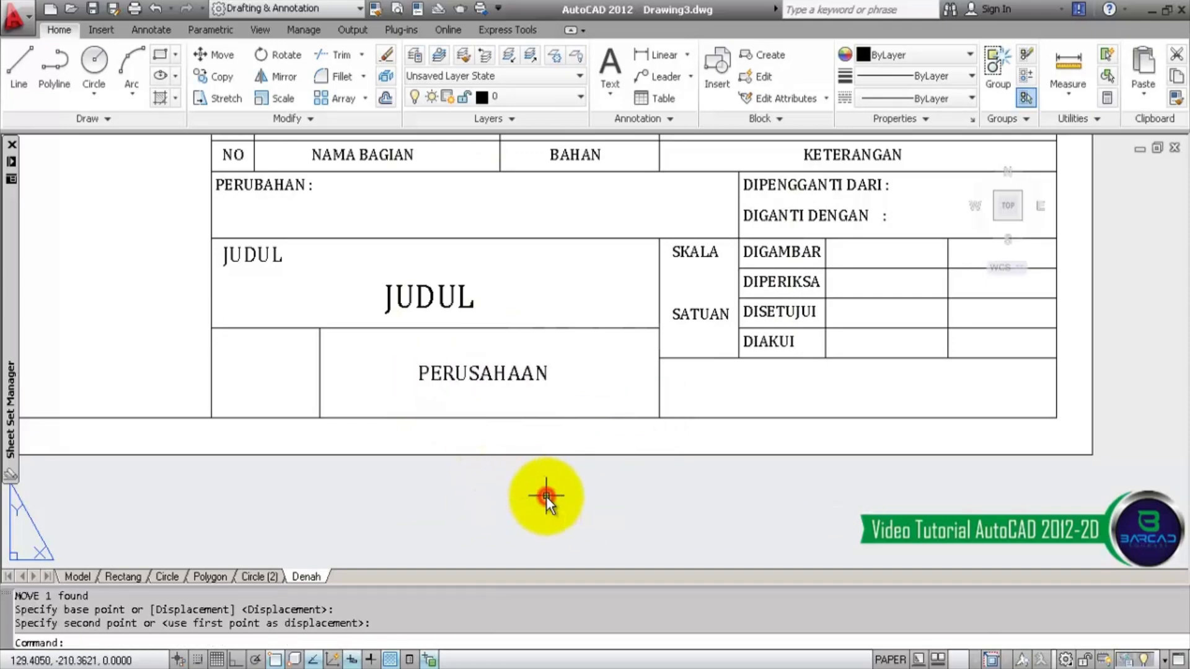
# - Define a left-justified DIGAMBAR attribute with text height 1.5 and place it in the empty cell beside the DIGAMBAR label
pyautogui.moveTo(536, 367); pyautogui.dragTo(449, 407, button='middle')
pyautogui.scroll(3, 590, 302)
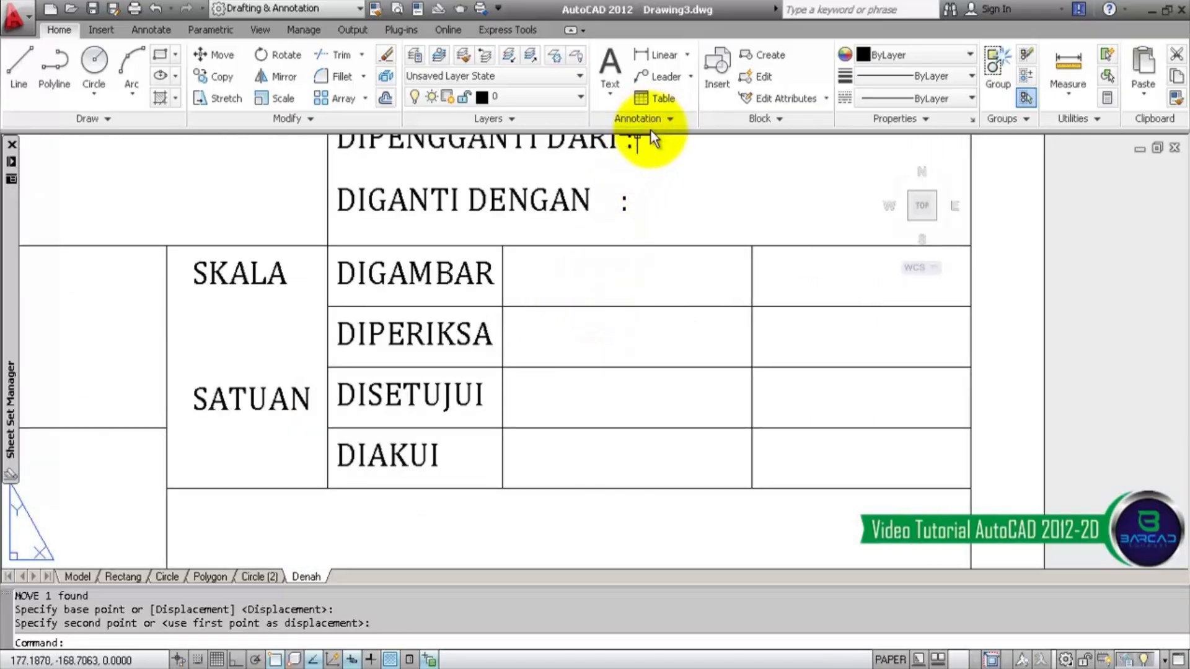
pyautogui.click(722, 120)
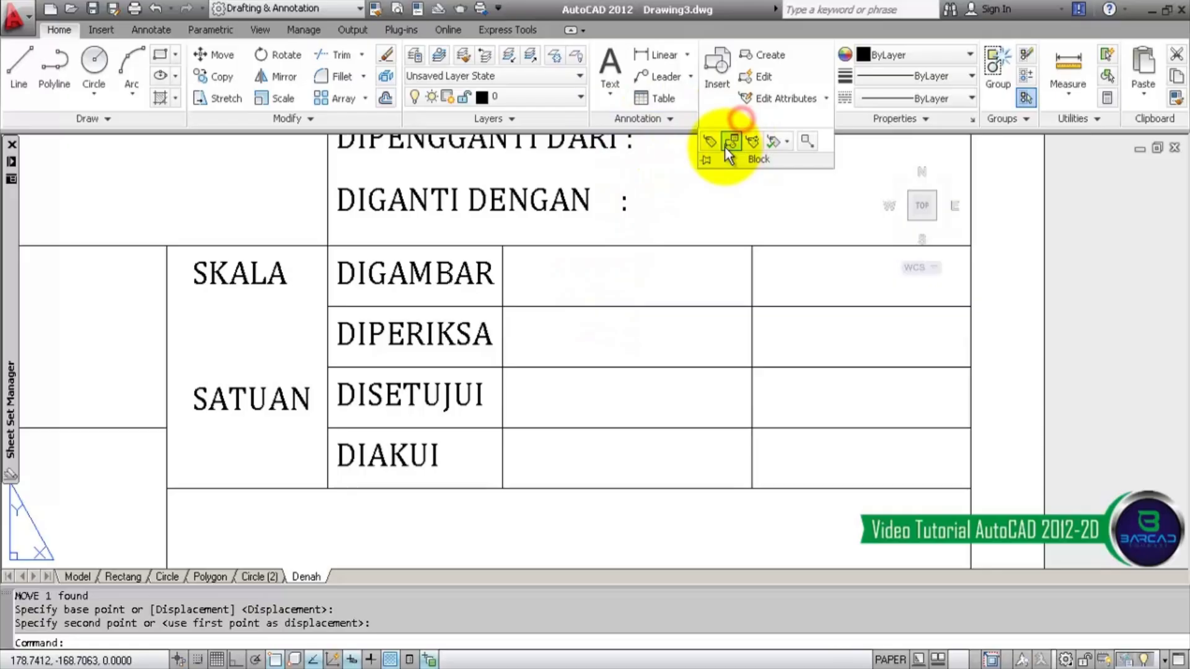
pyautogui.click(713, 142)
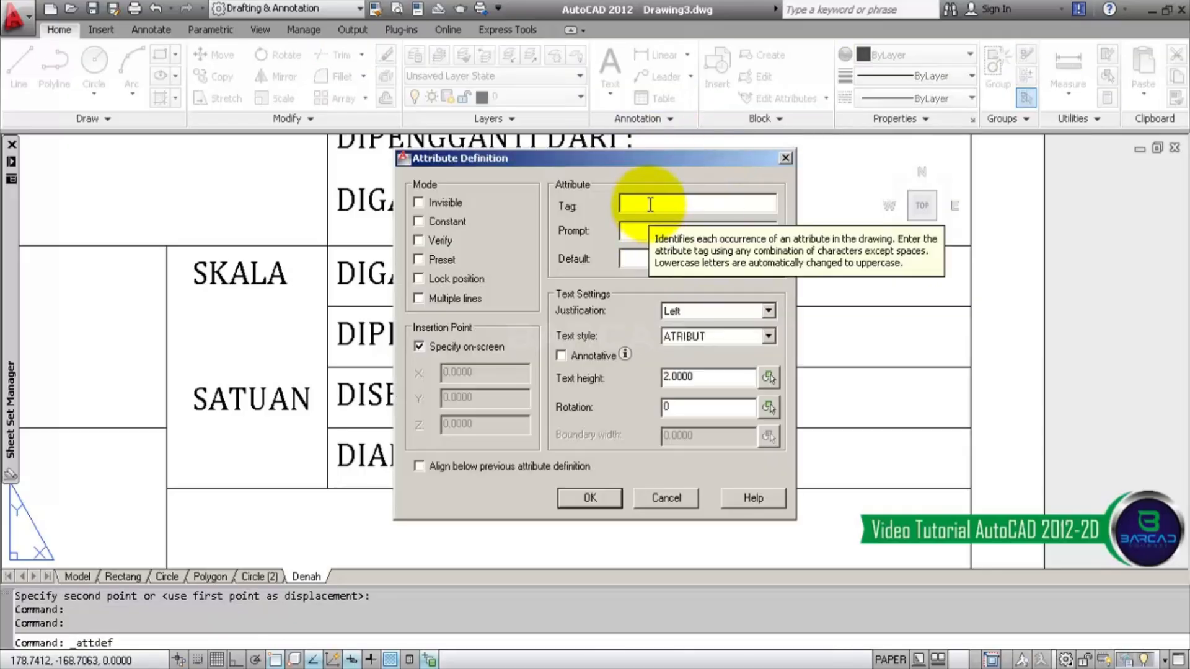
pyautogui.write('DIGAMBAR')
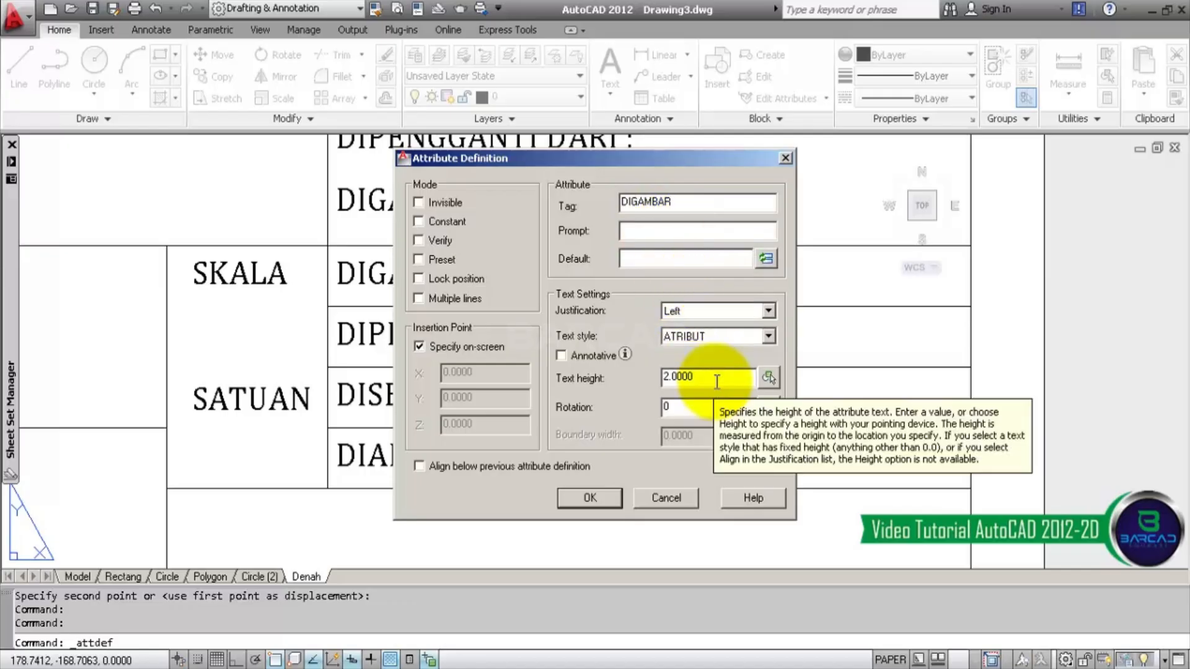
pyautogui.moveTo(713, 380); pyautogui.dragTo(636, 379)
pyautogui.write('1.5')
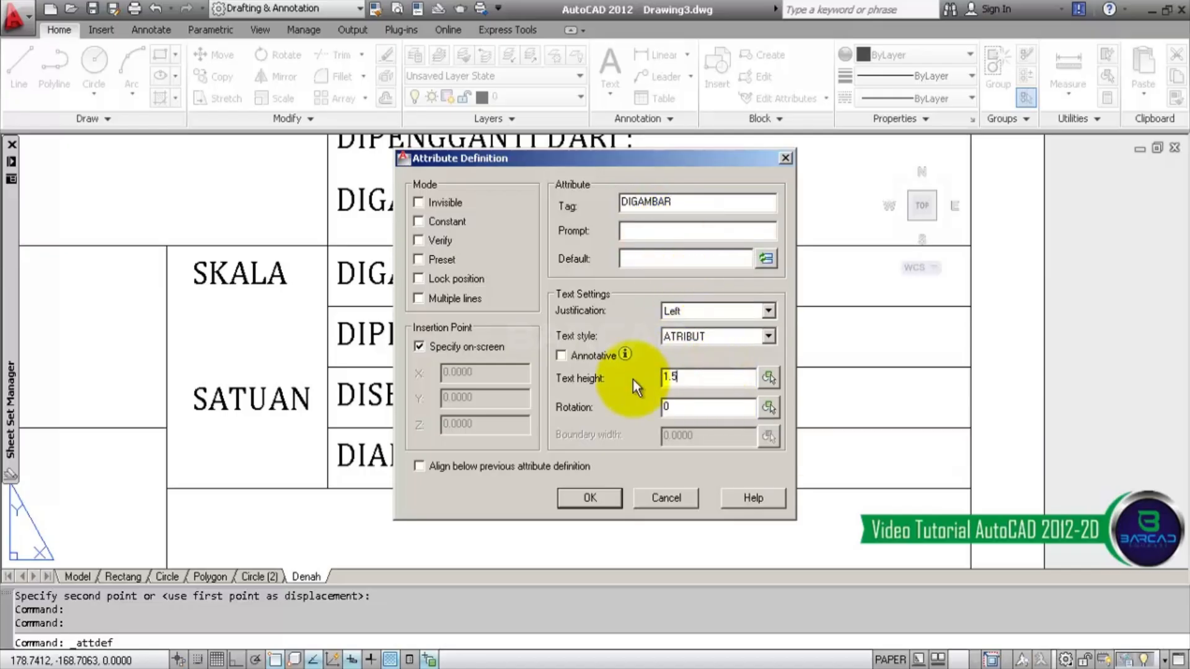
pyautogui.click(601, 497)
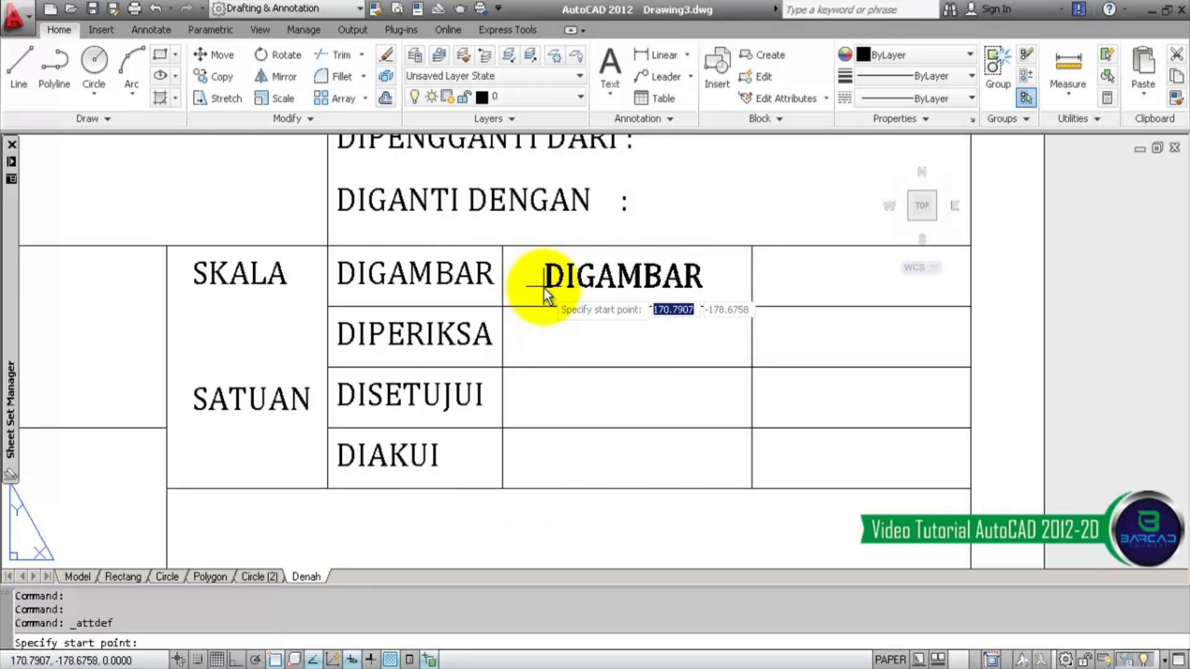
pyautogui.click(544, 288)
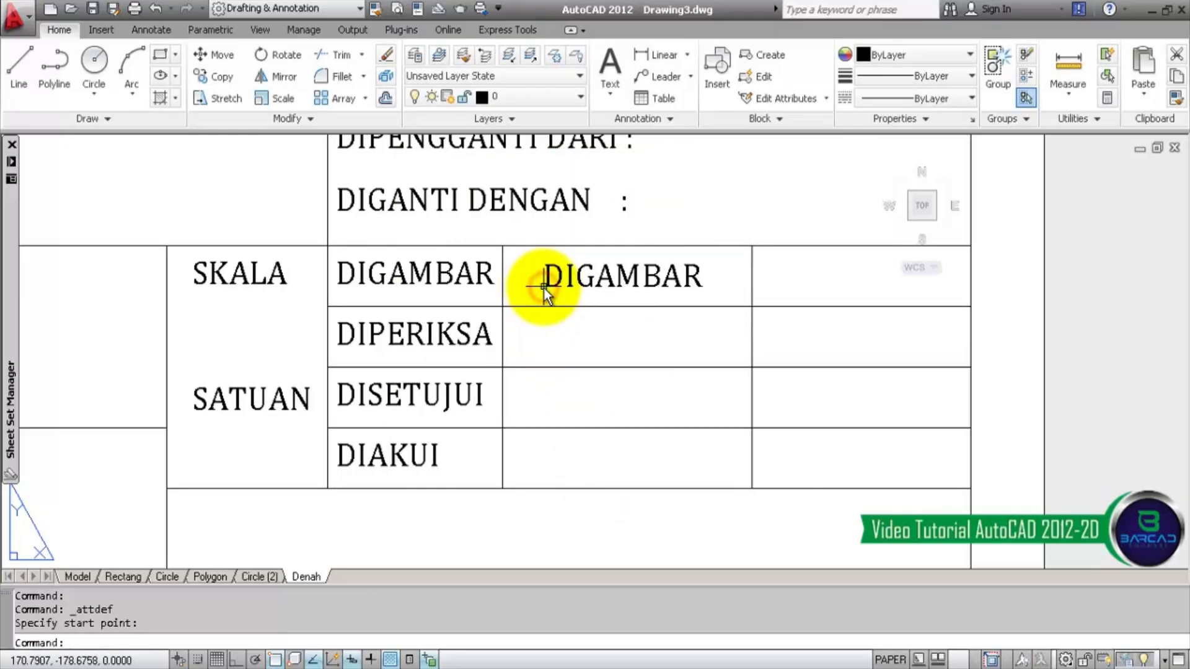
# - Select the DIGAMBAR attribute in the cell beside the DIGAMBAR label
pyautogui.click(613, 282)
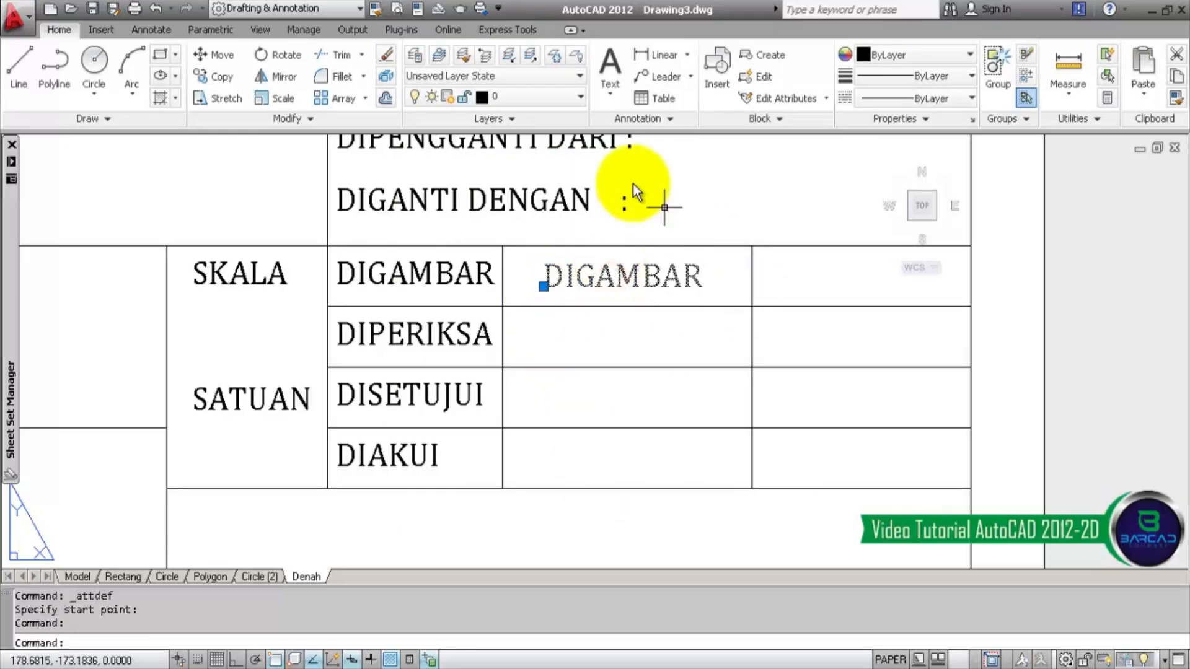
# - Copy the DIGAMBAR attribute into the DIPERIKSA, DISETUJUI and DIAKUI rows of the same column
pyautogui.click(207, 77)
pyautogui.click(505, 242)
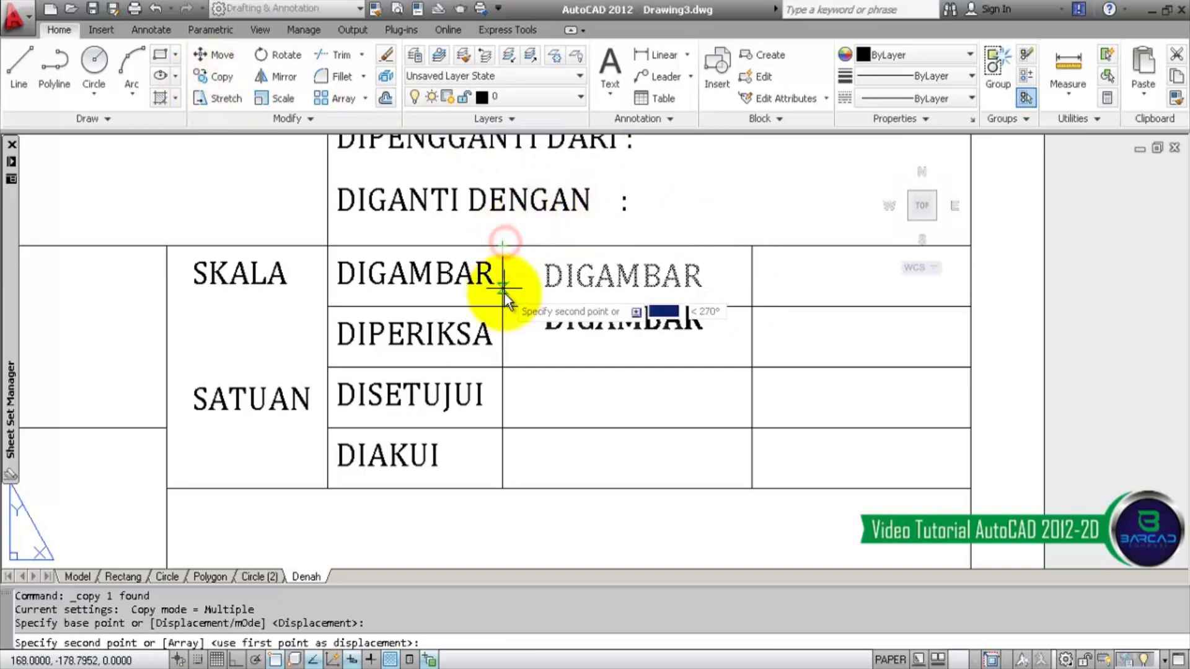
pyautogui.click(504, 305)
pyautogui.click(505, 366)
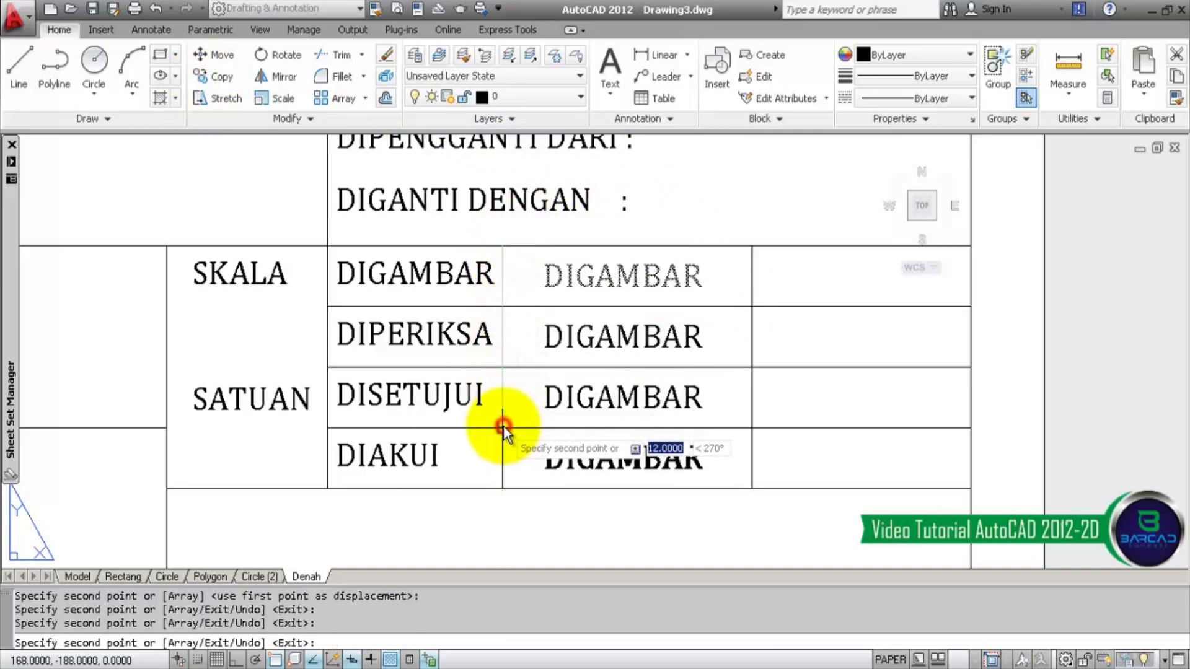
pyautogui.click(503, 426)
pyautogui.press('Escape')
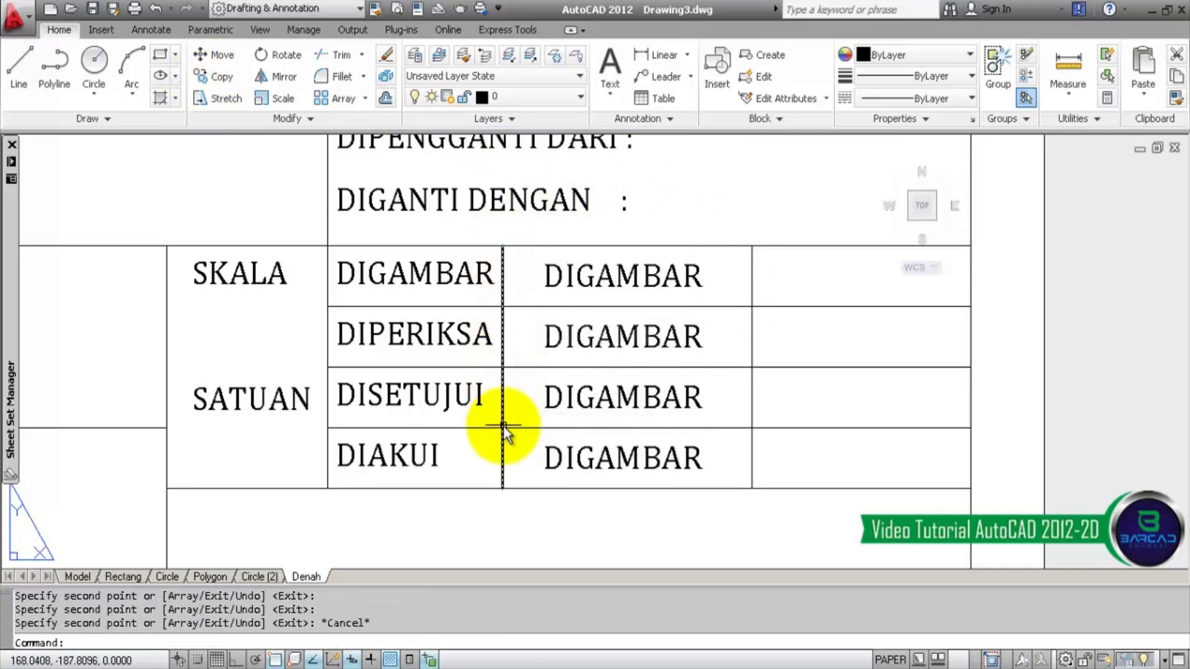
# - Copy the four DIGAMBAR attributes together into the empty last column of the title block
pyautogui.click(657, 281)
pyautogui.click(657, 327)
pyautogui.click(657, 389)
pyautogui.click(660, 441)
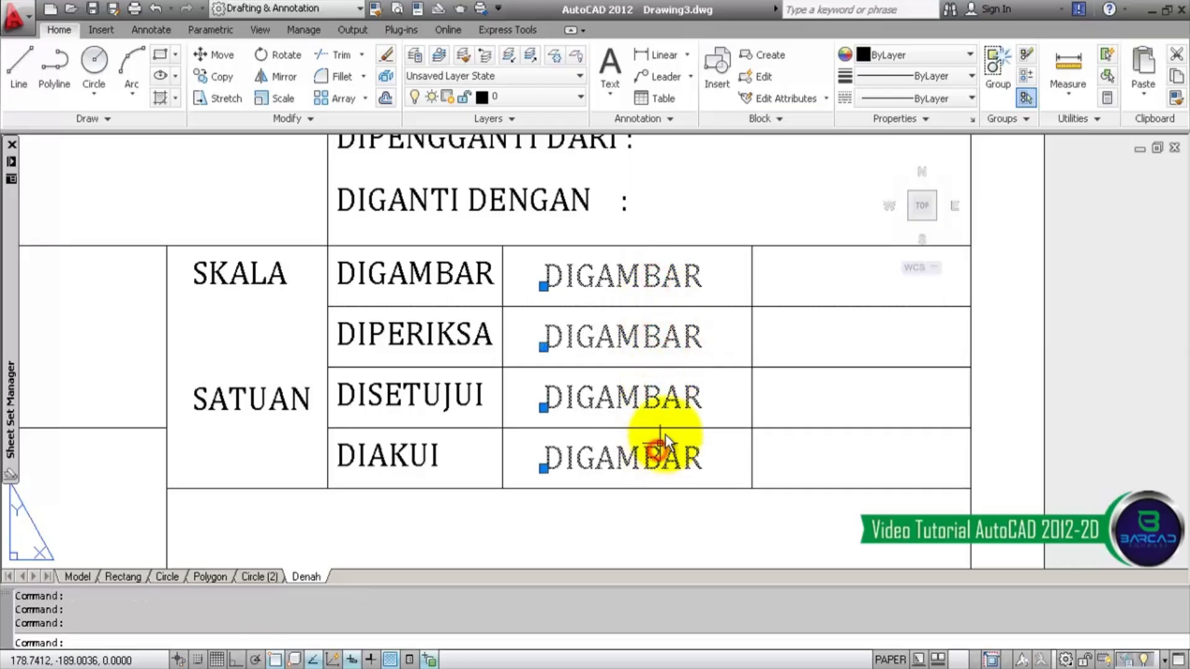
pyautogui.click(218, 77)
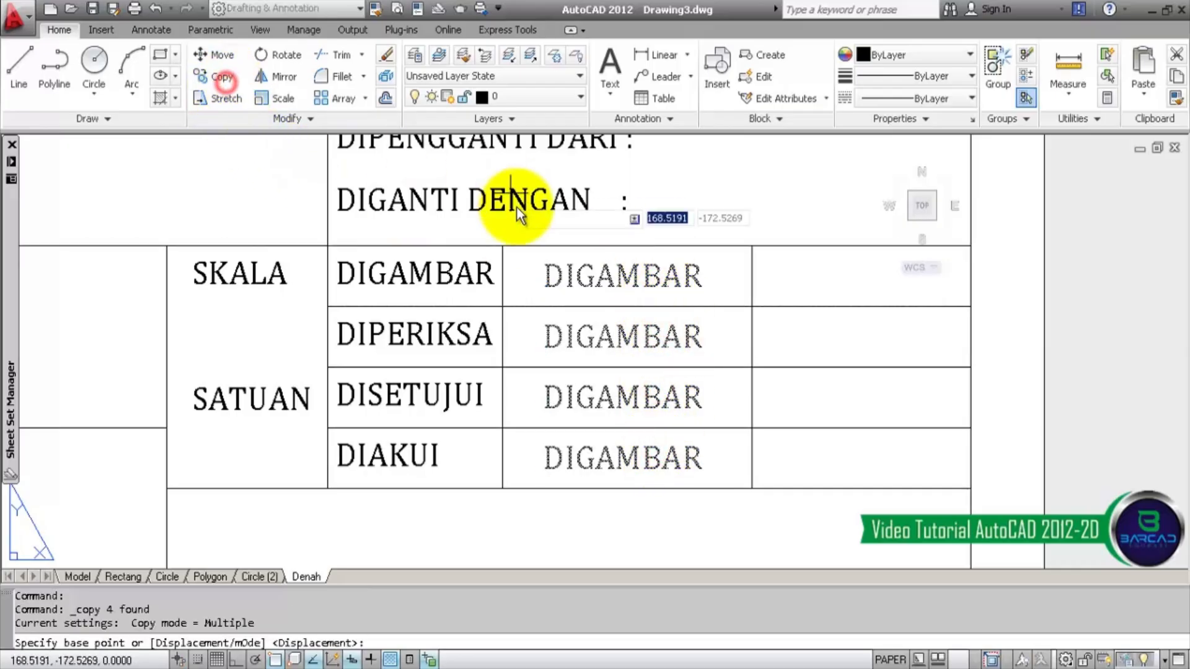
pyautogui.click(505, 245)
pyautogui.click(750, 251)
pyautogui.press('Escape')
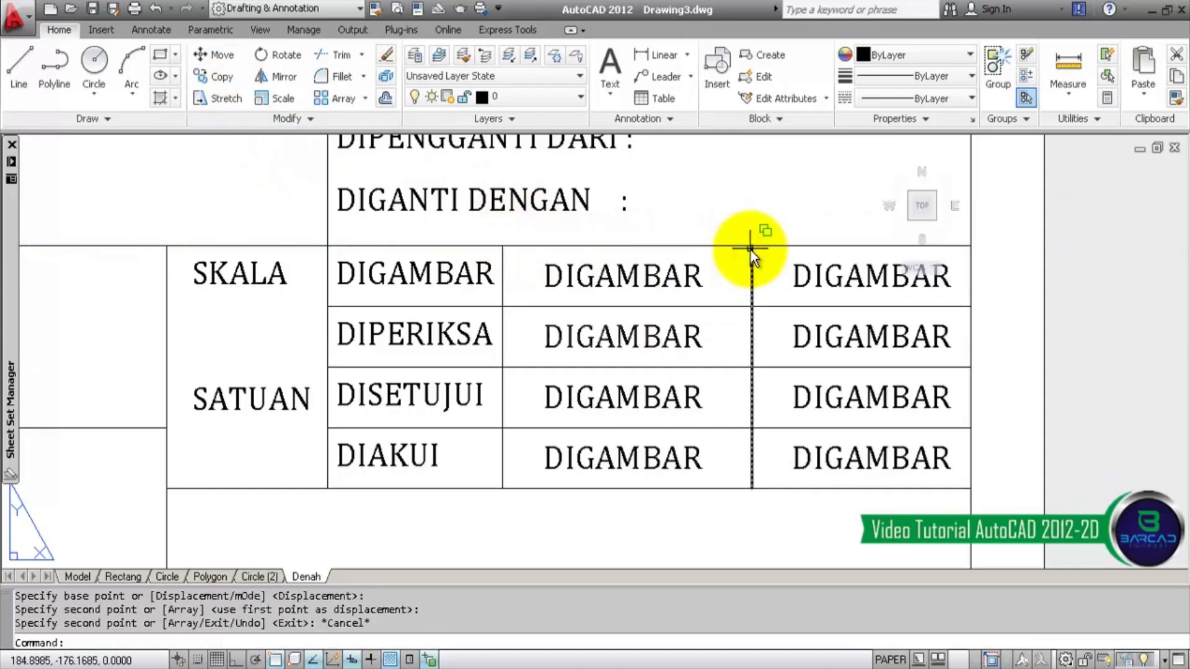
# - Change the tag of the copied attribute in the DIPERIKSA row's middle column to DIPERIKSA
pyautogui.doubleClick(694, 337)
pyautogui.write('DIPER')
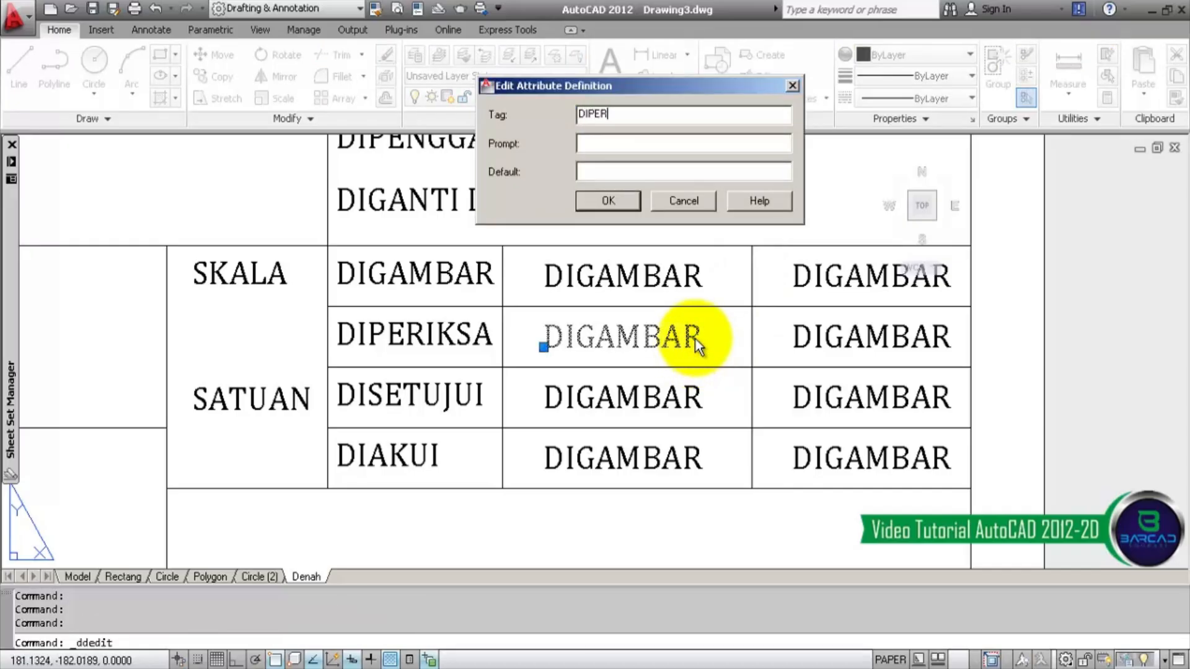
pyautogui.write('IKSA')
pyautogui.click(627, 200)
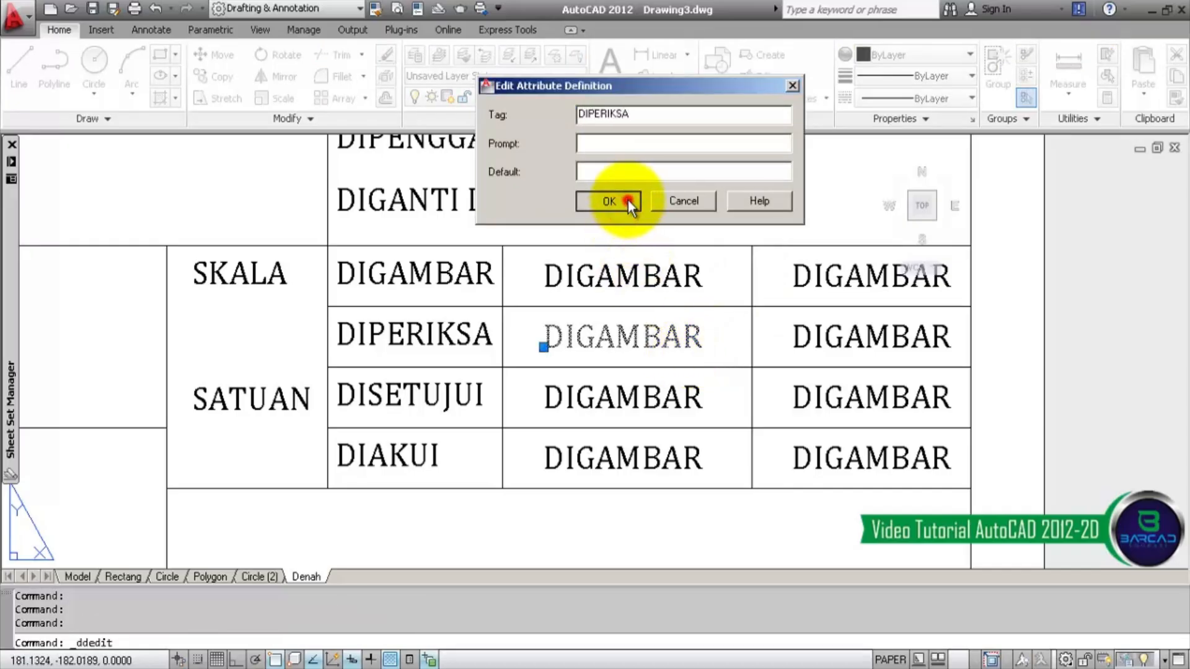
# - Set the tags of the middle-column attributes in the two lowest rows to DISETUJUI and DIAKUI
pyautogui.click(654, 398)
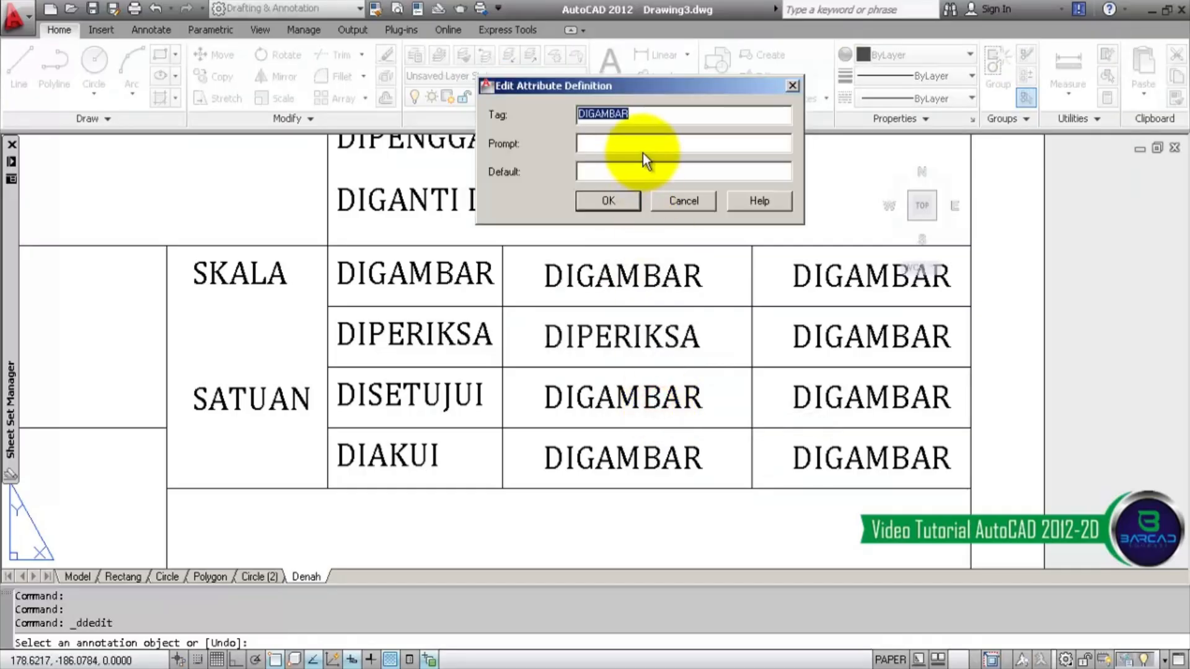
pyautogui.write('DISETUJUI')
pyautogui.click(610, 201)
pyautogui.click(632, 459)
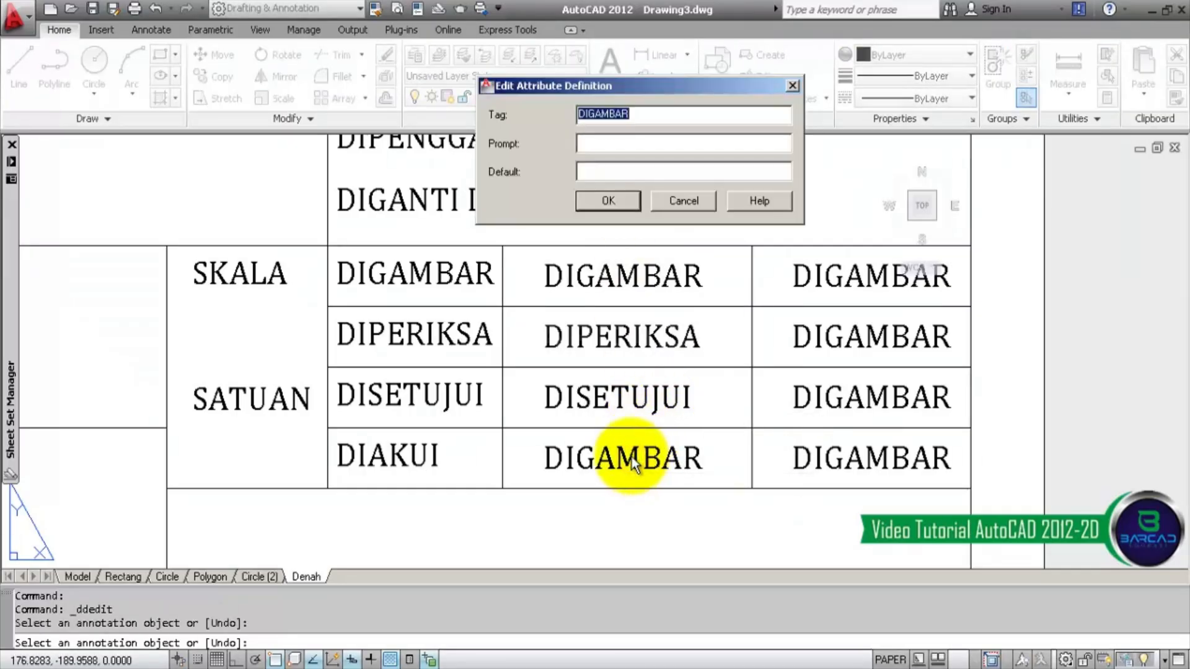
pyautogui.write('DIAKUI')
pyautogui.click(627, 202)
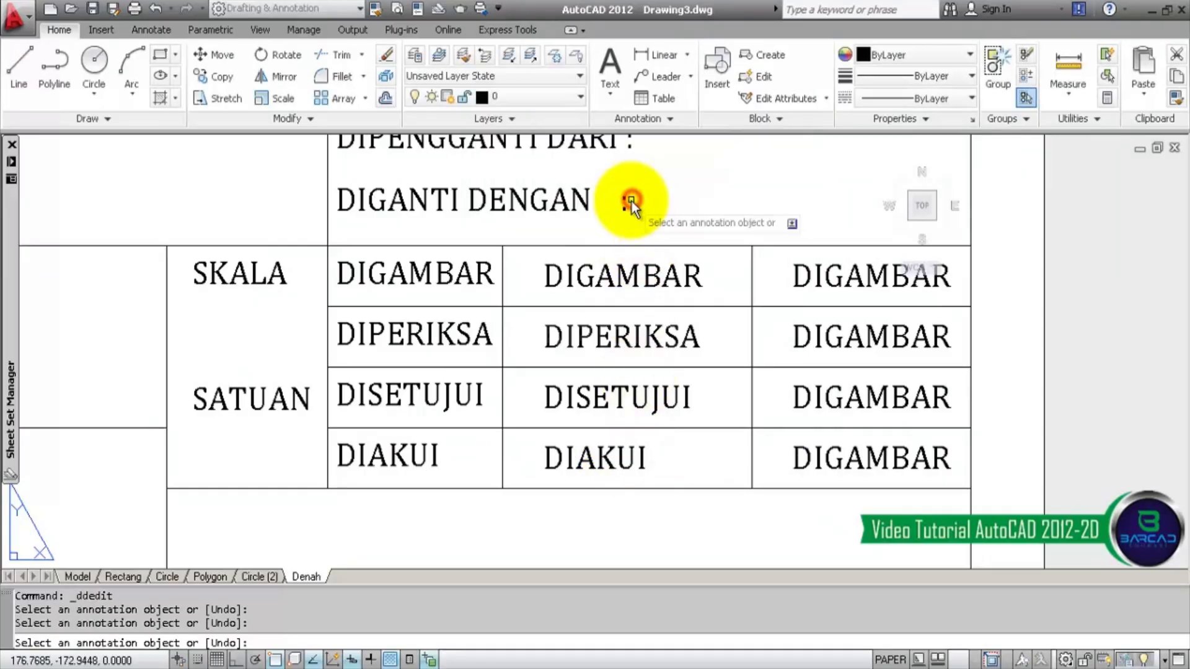
# - Give the last-column attribute in the DIGAMBAR row the tag TANGGAL and the prompt DIGAMBAR TANGGAL
pyautogui.click(876, 276)
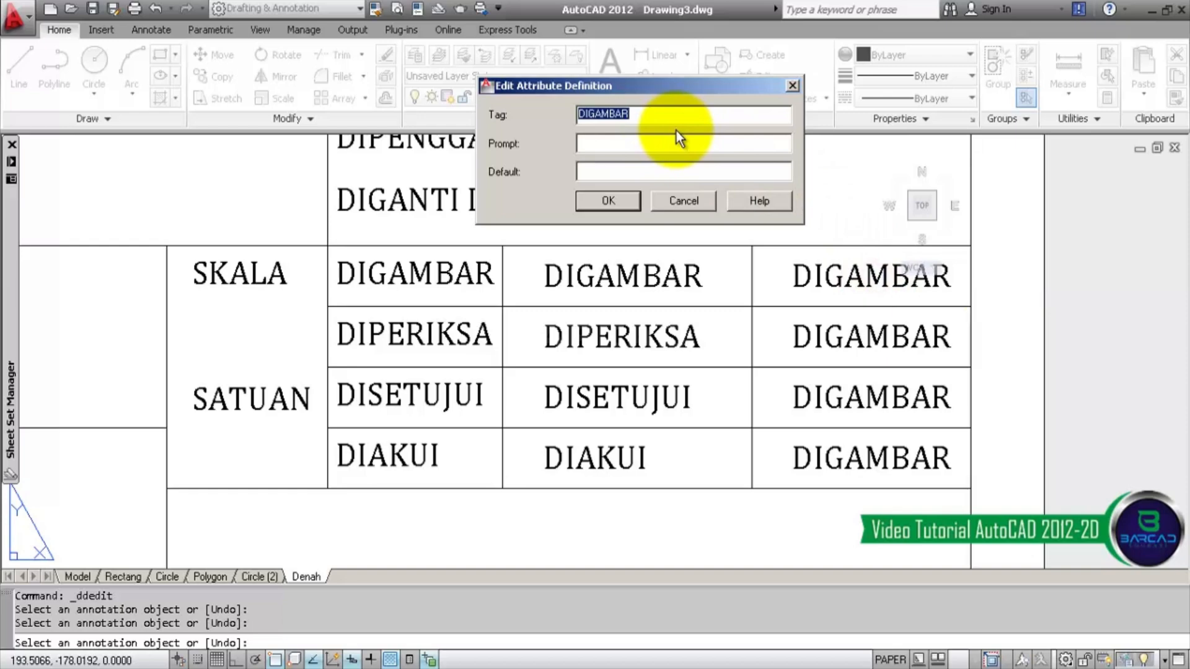
pyautogui.write('TANGGAL')
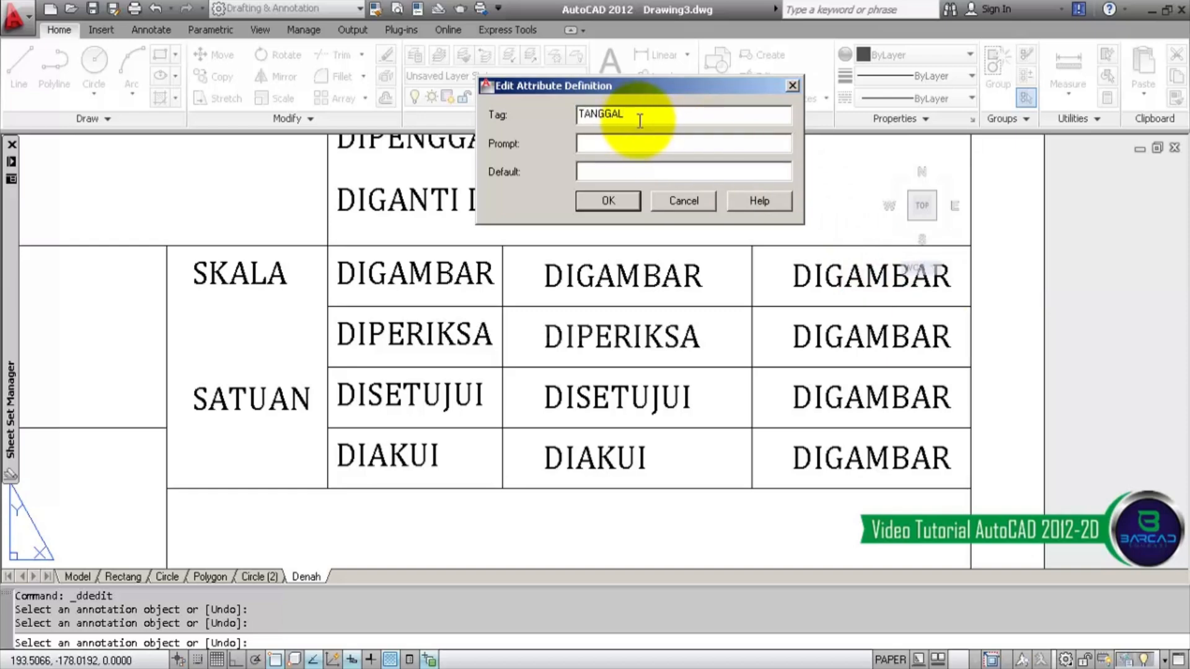
pyautogui.click(642, 146)
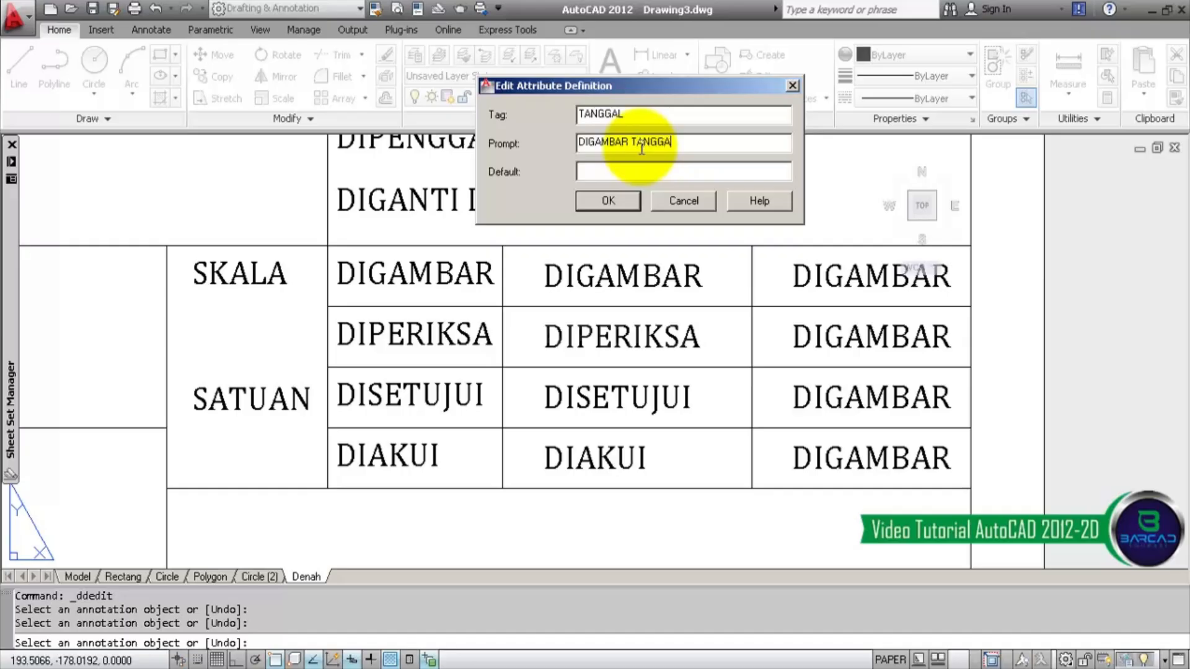
pyautogui.click(608, 201)
# - Give the last-column attribute in the DIPERIKSA row the tag TANGGAL and the prompt DIPERIKSA TANGGAL
pyautogui.click(903, 335)
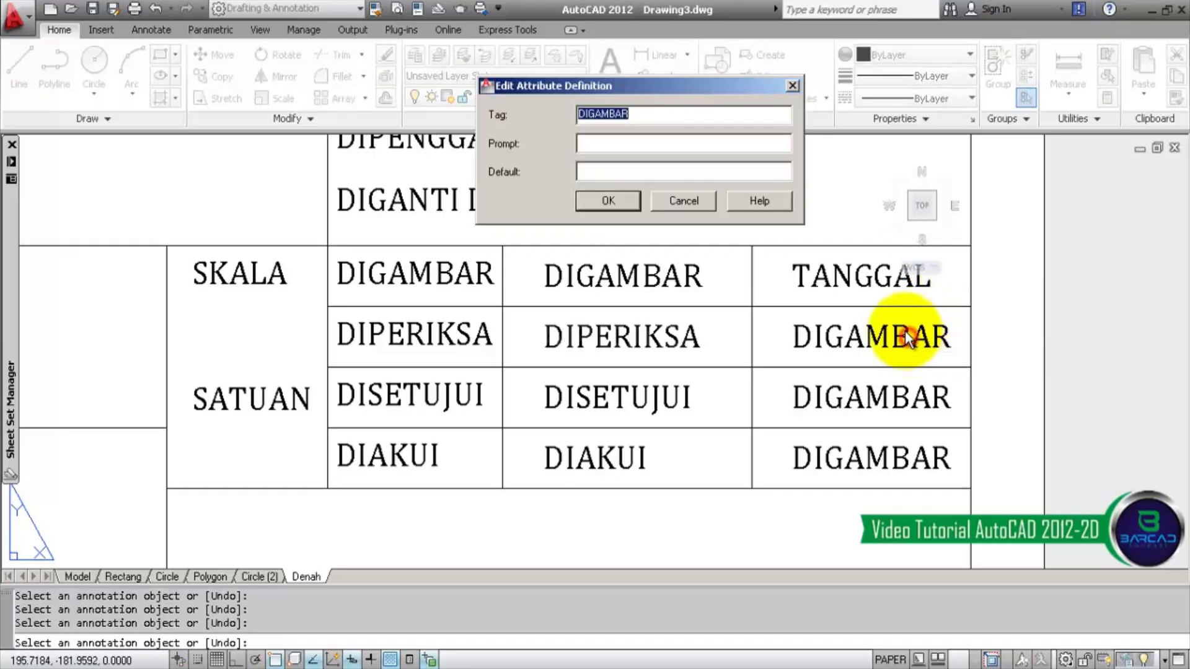
pyautogui.write('TANGGAL')
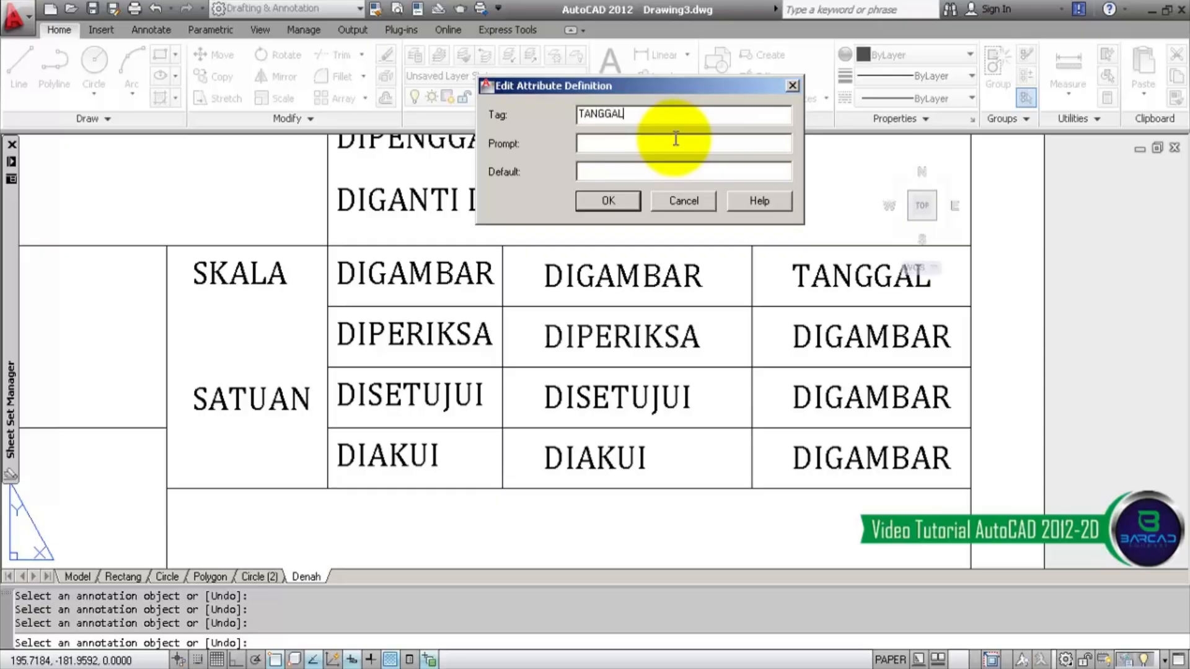
pyautogui.click(675, 138)
pyautogui.write('DIPERIKSA TANGGA')
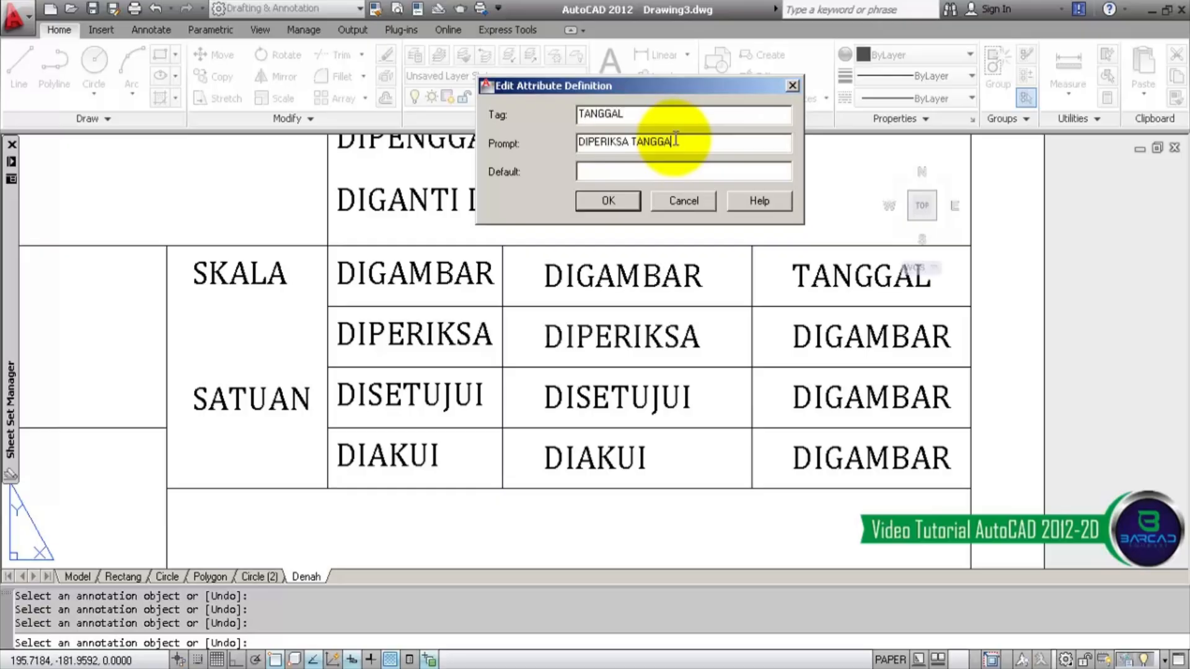
pyautogui.write('L')
pyautogui.click(626, 201)
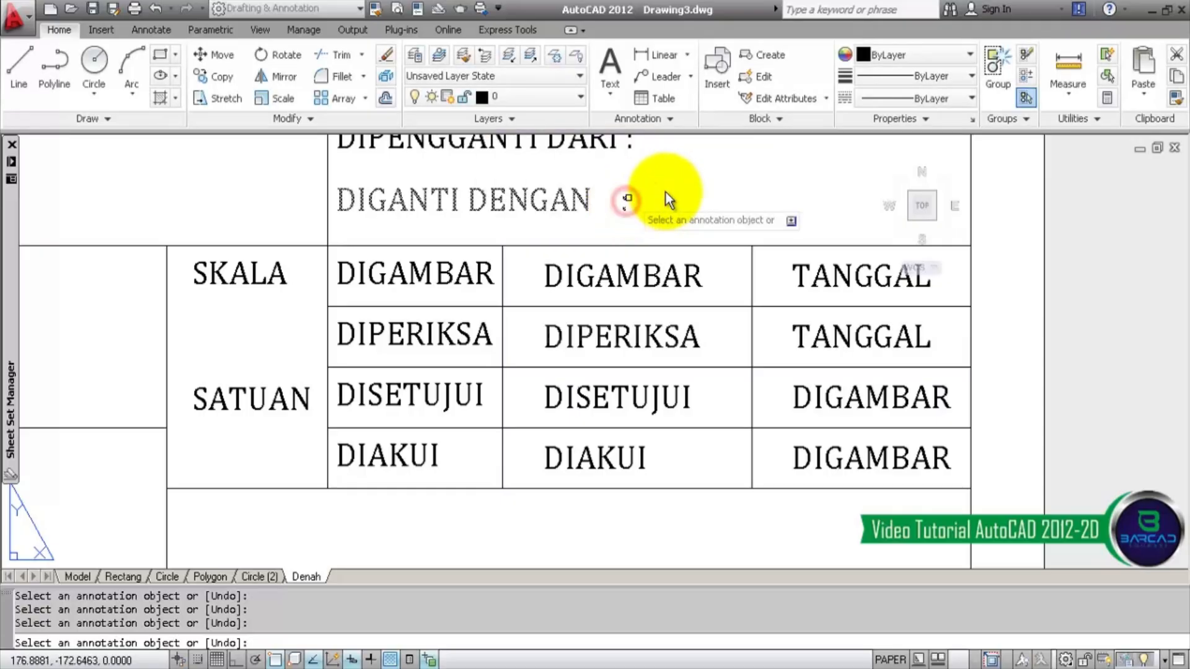
# - Give the last-column attribute in the DISETUJUI row the tag TANGGAL and a prompt starting with DISETUJUI
pyautogui.click(880, 400)
pyautogui.write('TA')
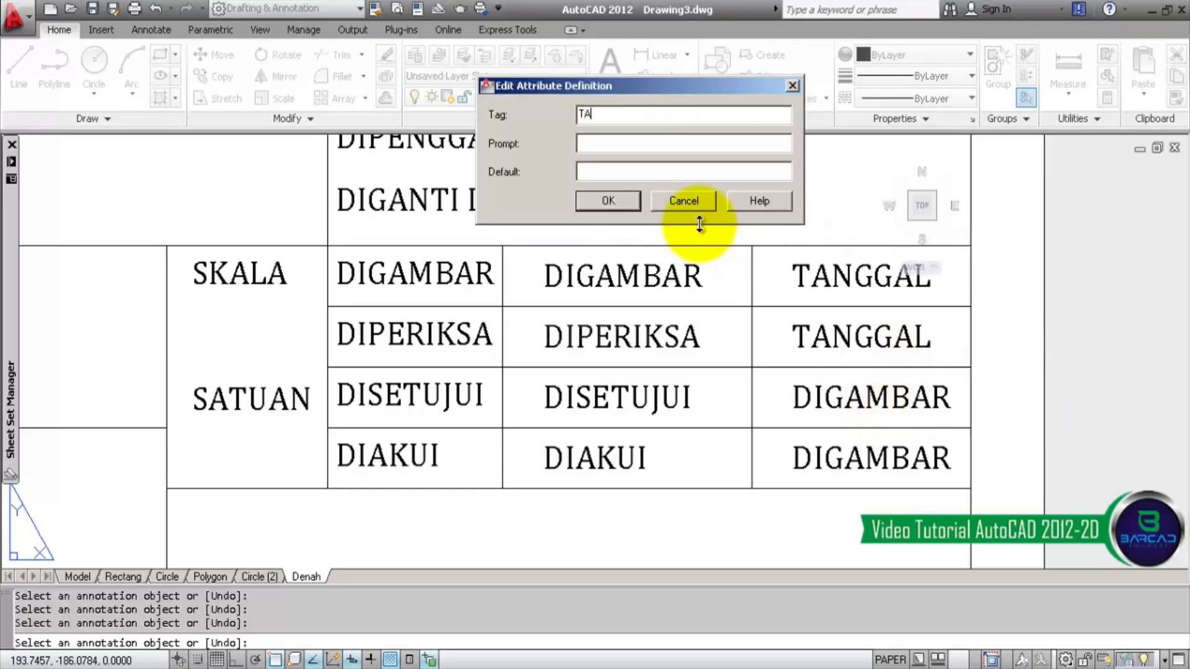
pyautogui.write('NGGAL')
pyautogui.press('Tab')
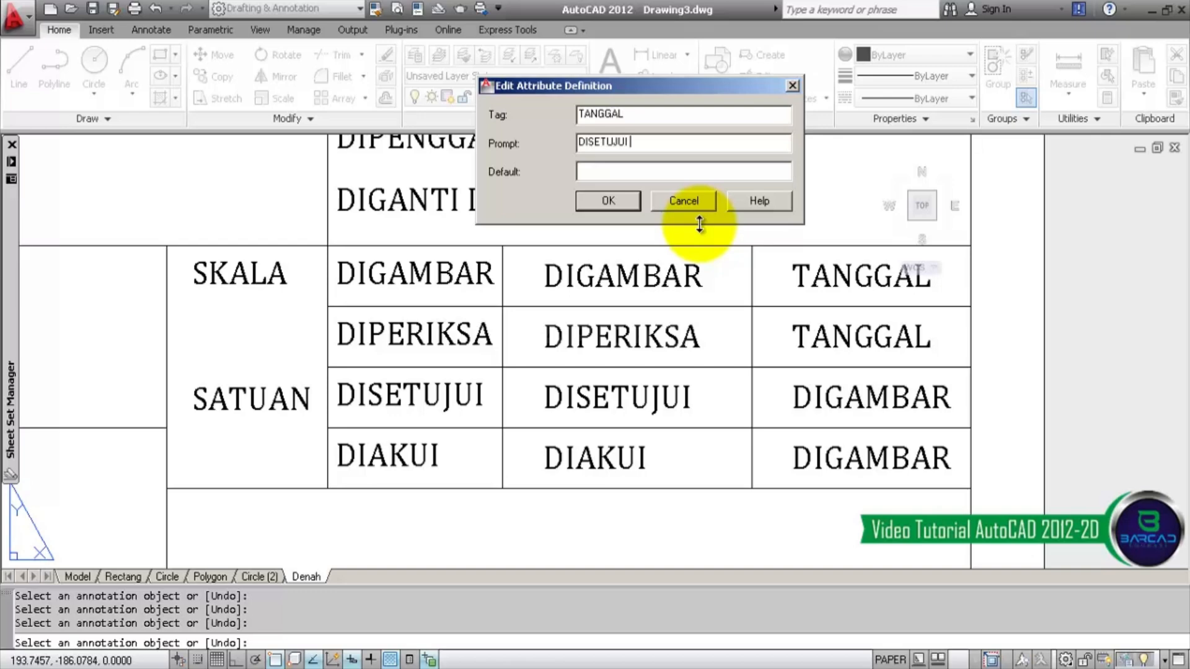
pyautogui.click(616, 203)
# - Give the last-column attribute in the DIAKUI row the tag TANGGAL and the prompt DIAKUI TANGGAL, then finish editing
pyautogui.click(906, 461)
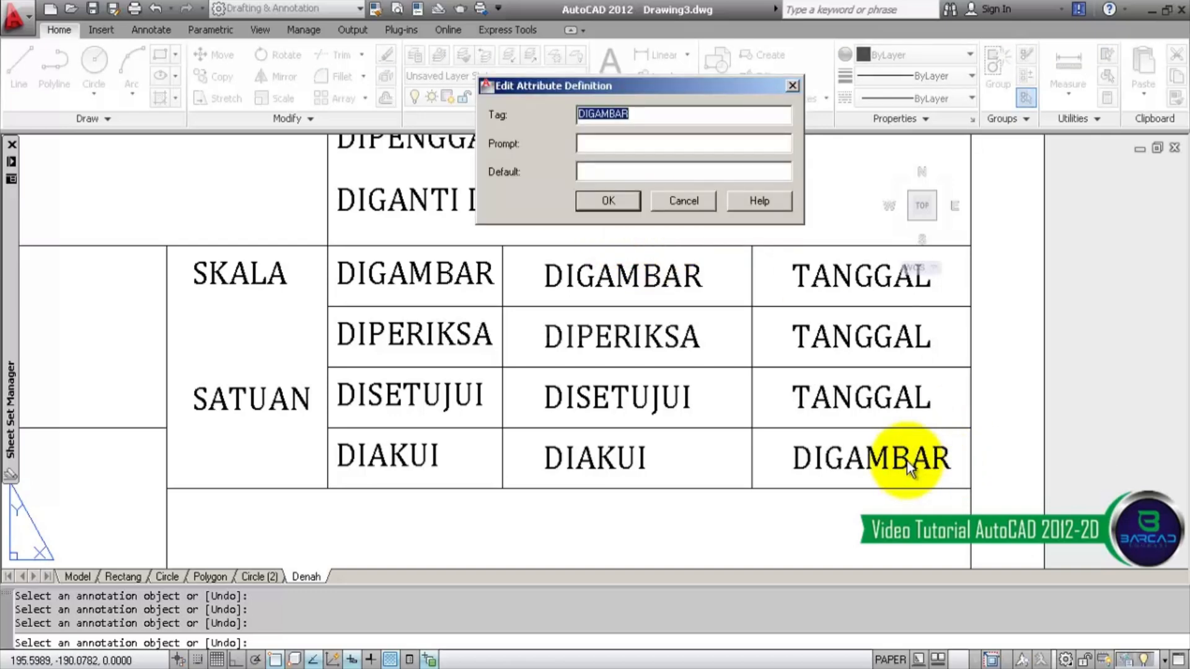
pyautogui.write('TANGGAL')
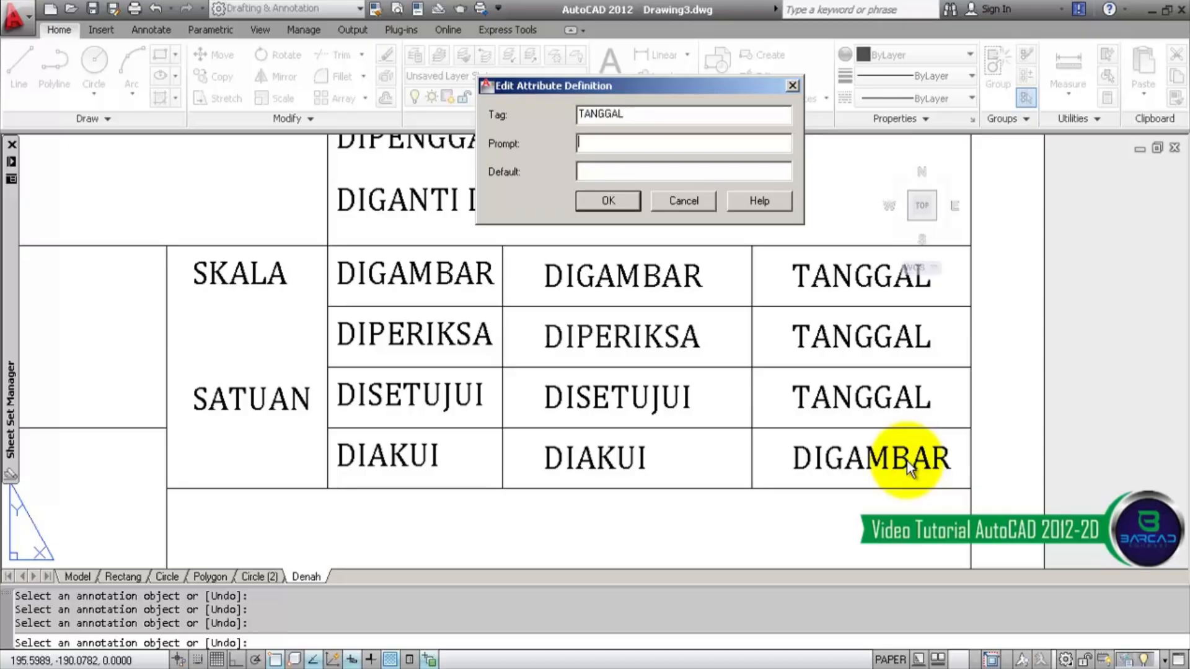
pyautogui.write('DIAKUI TANGGAL')
pyautogui.click(622, 201)
pyautogui.scroll(-2, 752, 372)
pyautogui.press('Escape')
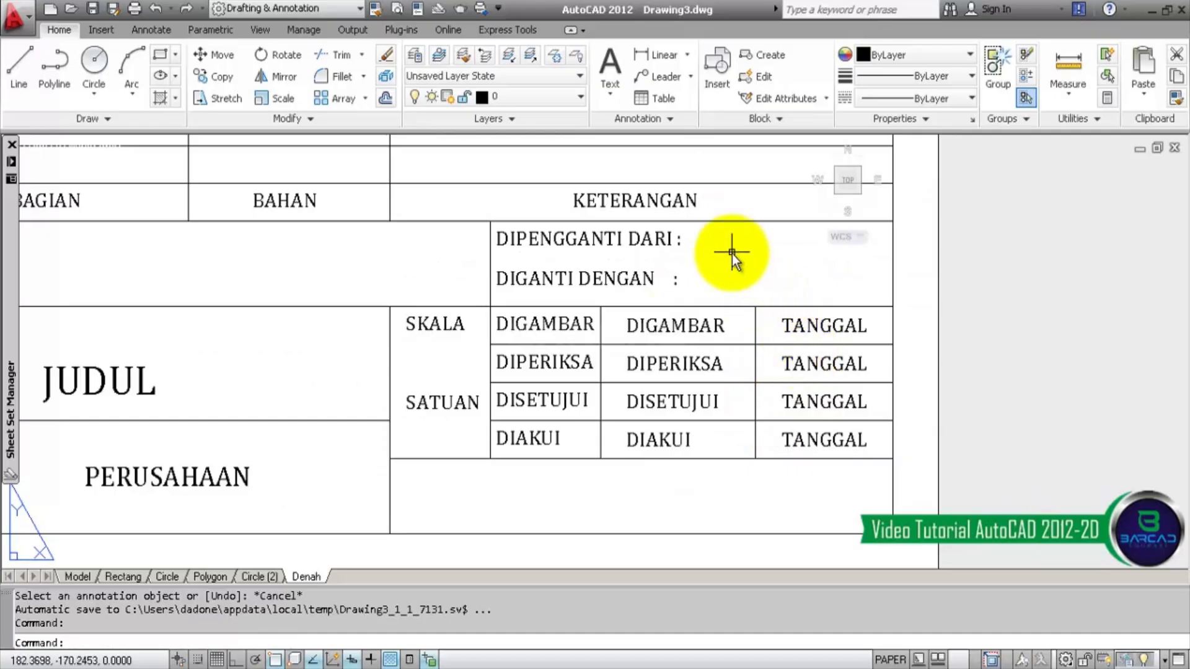
# - Copy the DIGAMBAR attribute to just after the colons of DIPENGGANTI DARI and DIGANTI DENGAN
pyautogui.scroll(2, 731, 254)
pyautogui.click(682, 356)
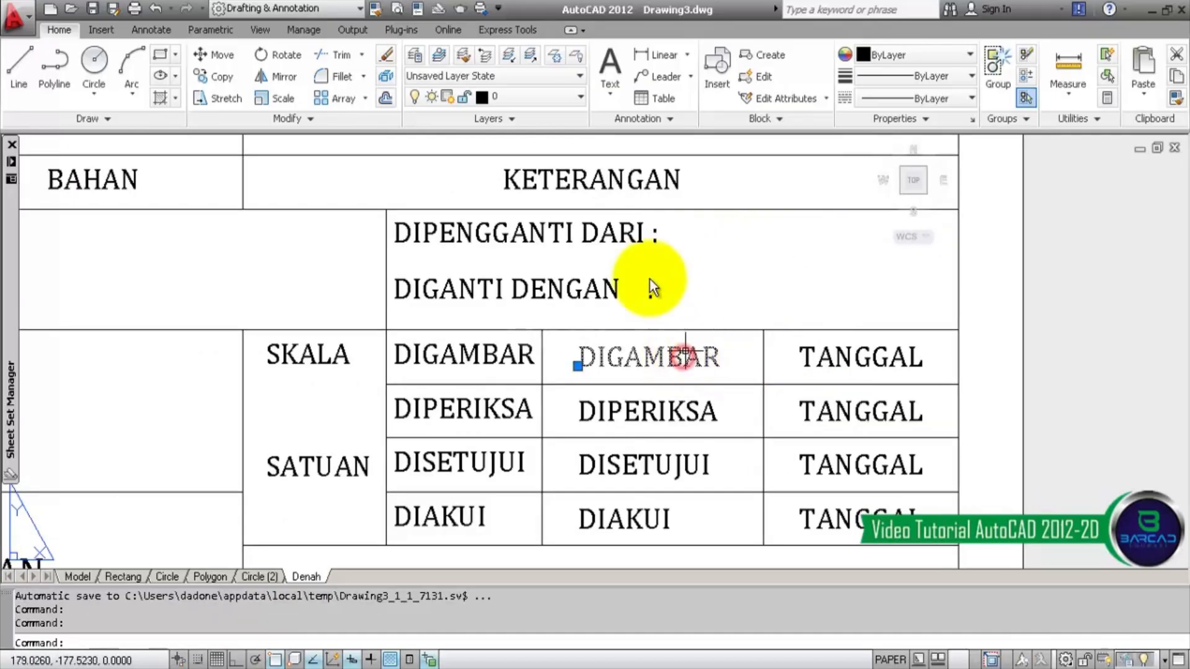
pyautogui.click(215, 81)
pyautogui.click(589, 366)
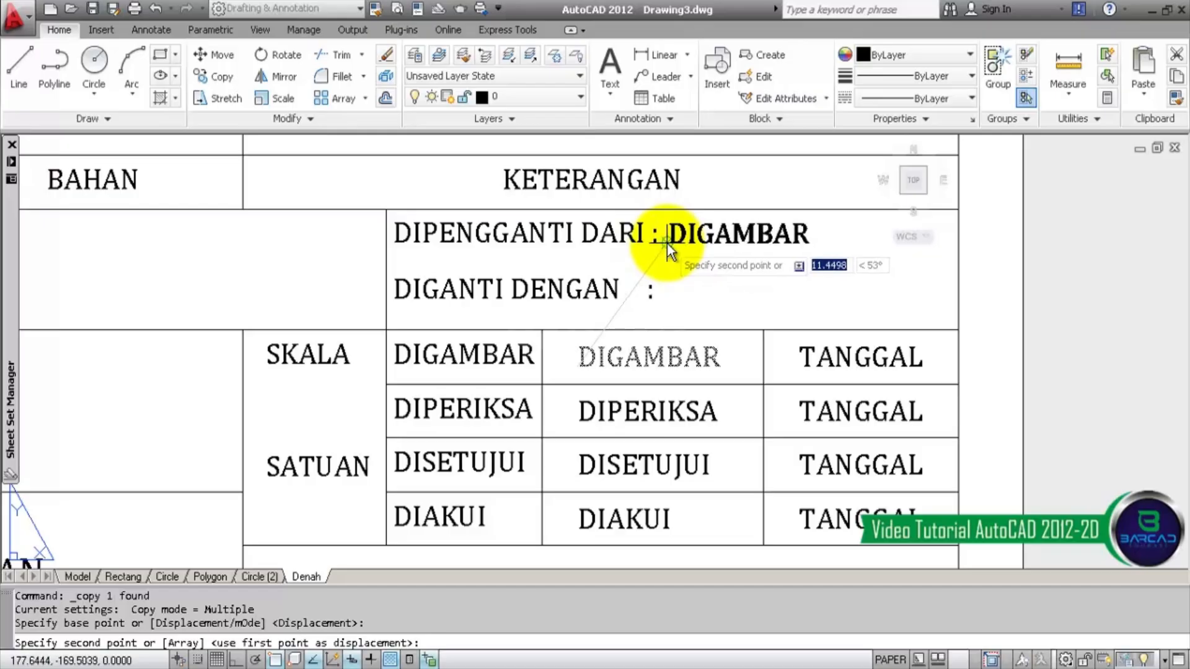
pyautogui.click(667, 243)
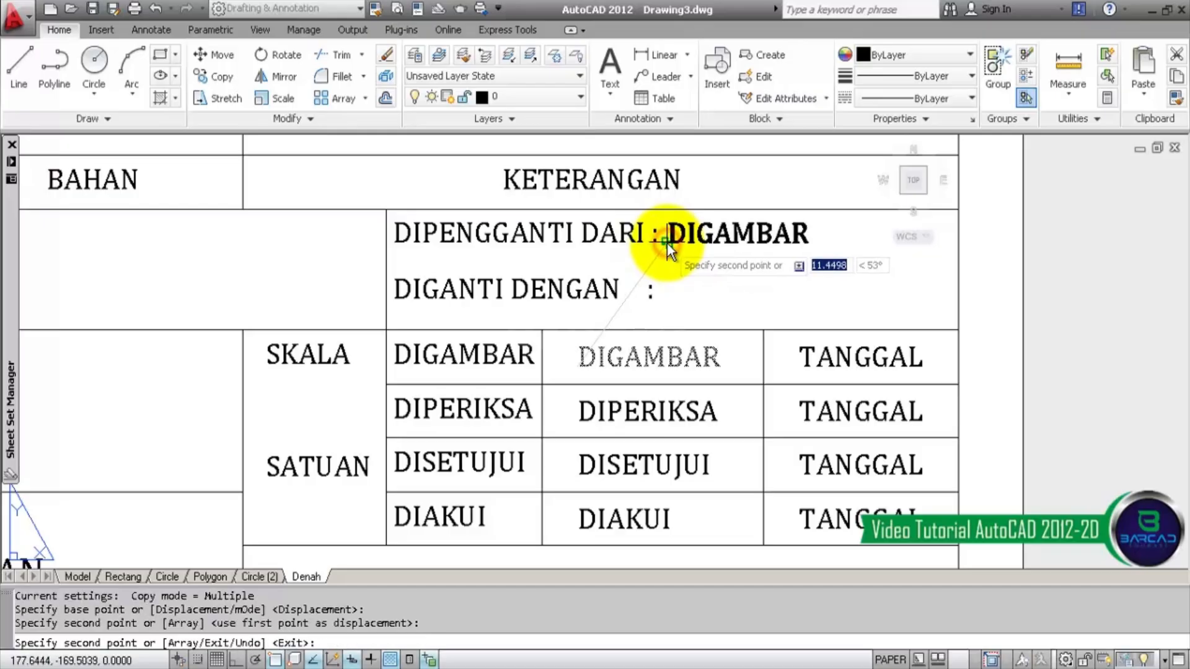
pyautogui.click(669, 298)
pyautogui.press('Escape')
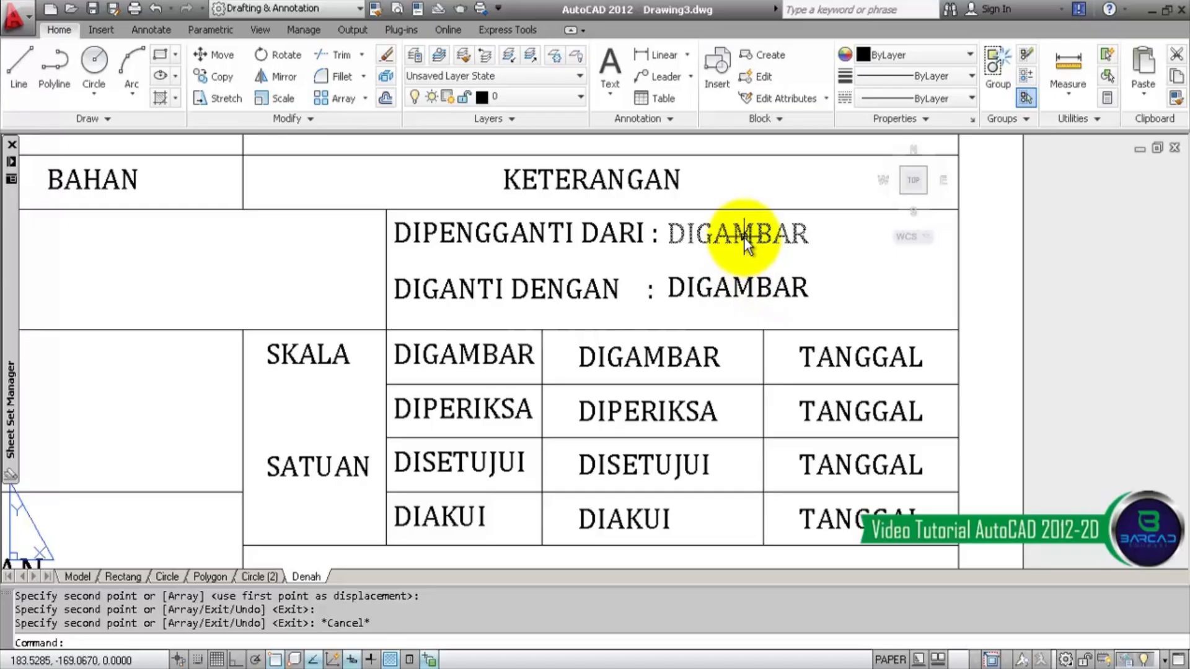
# - Try to set the tag of the attribute beside DIPENGGANTI DARI to PENGGANTI DARI
pyautogui.doubleClick(744, 237)
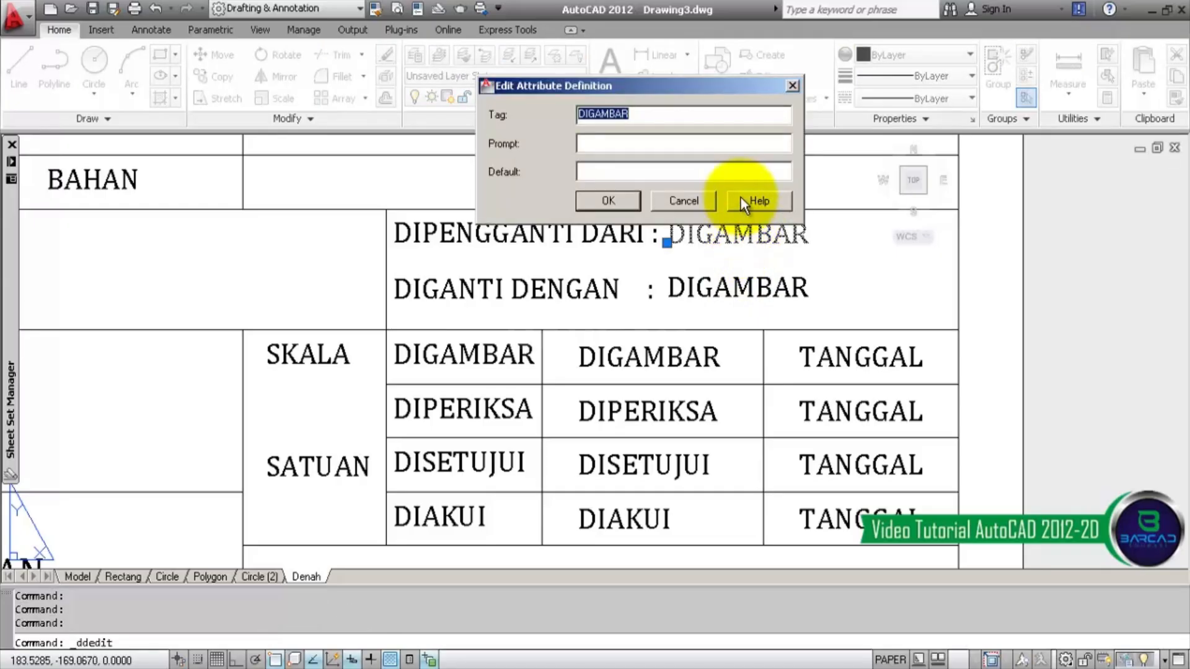
pyautogui.write('PENGGANTI')
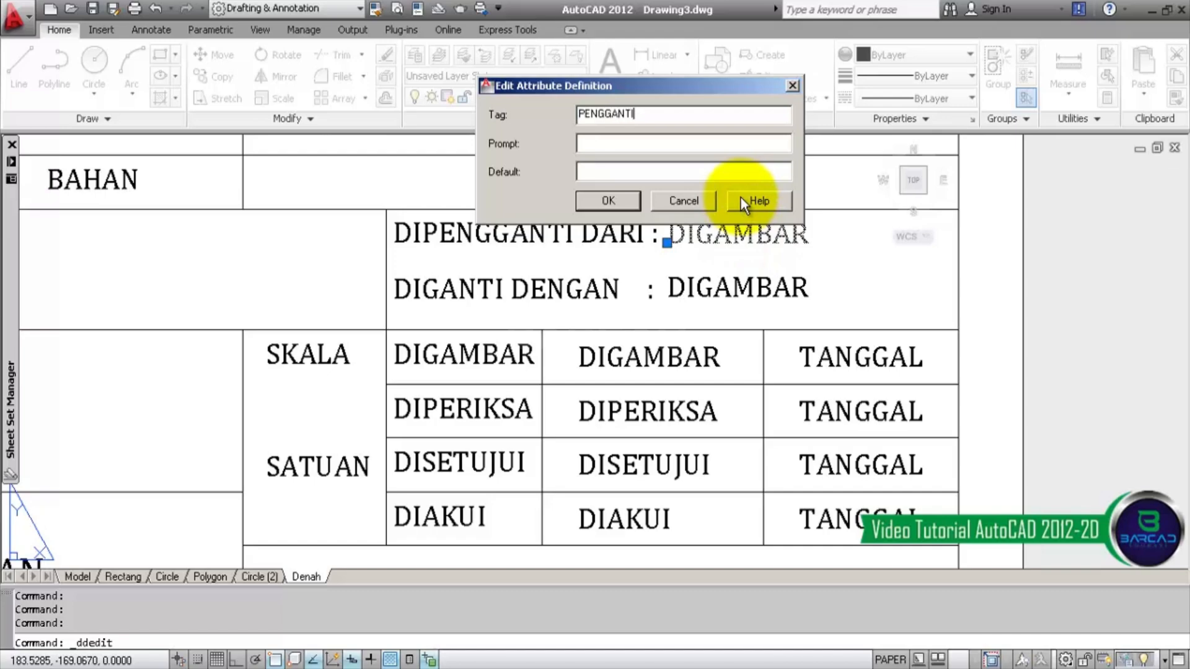
pyautogui.write(' DSARI')
pyautogui.press('BackSpace')
pyautogui.press('BackSpace')
pyautogui.press('BackSpace')
pyautogui.press('BackSpace')
pyautogui.write('ARI')
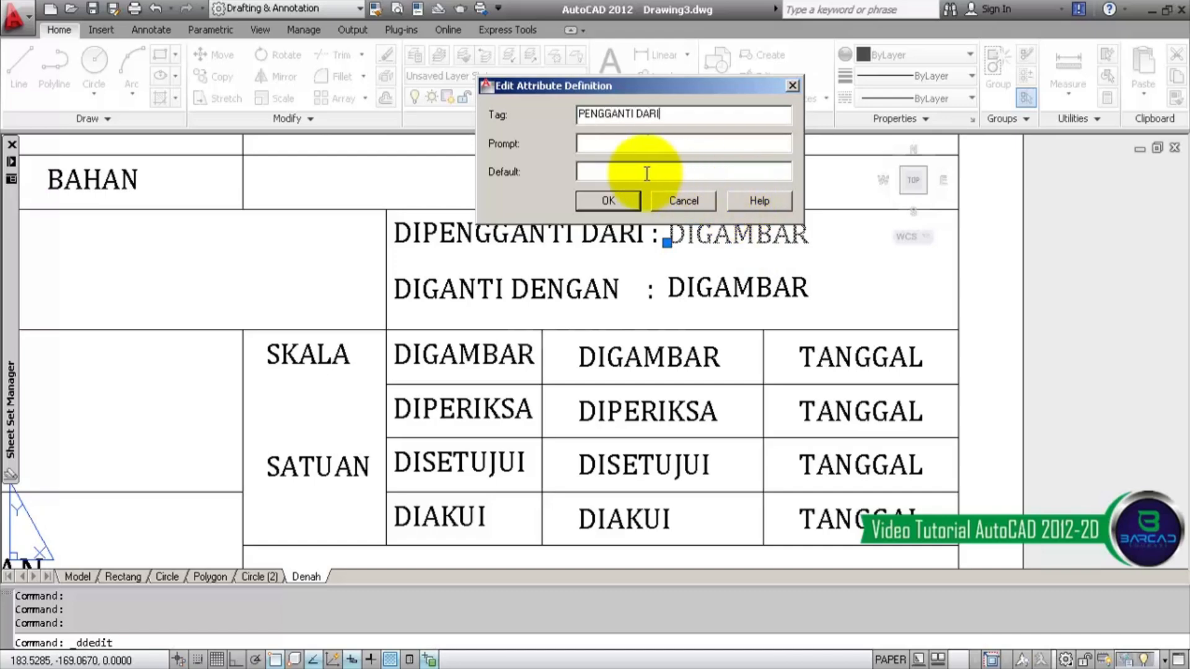
pyautogui.click(627, 202)
pyautogui.click(704, 185)
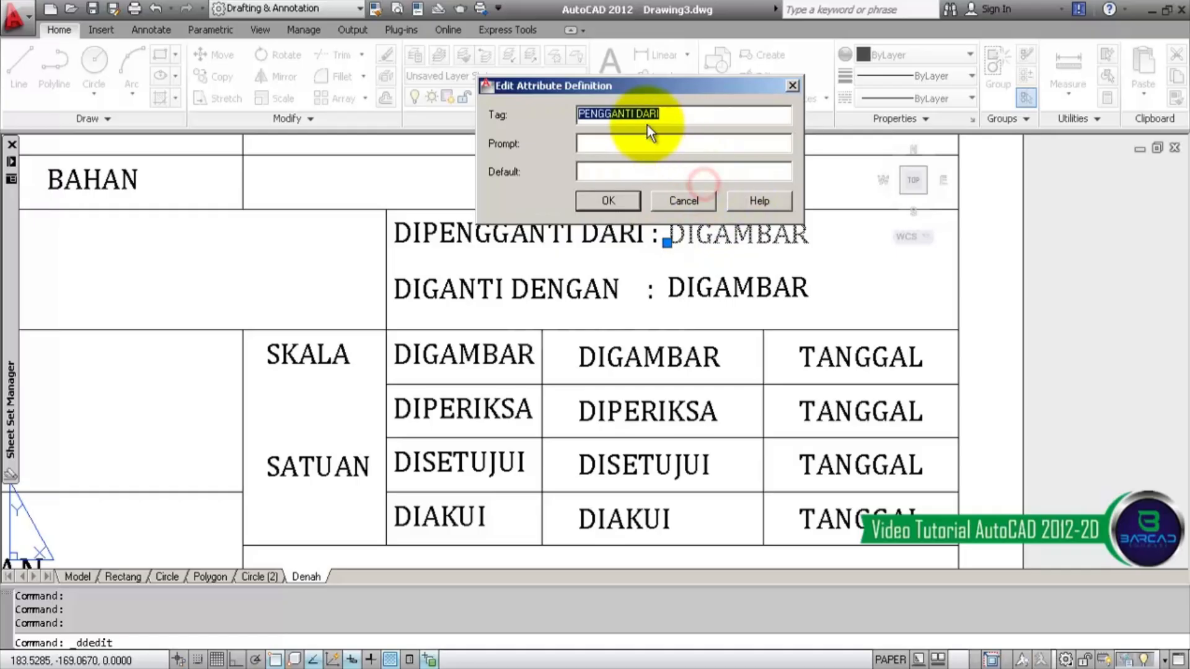
# - Shorten the tag of the attribute beside DIPENGGANTI DARI to PENGGANTI, without any spaces
pyautogui.click(688, 116)
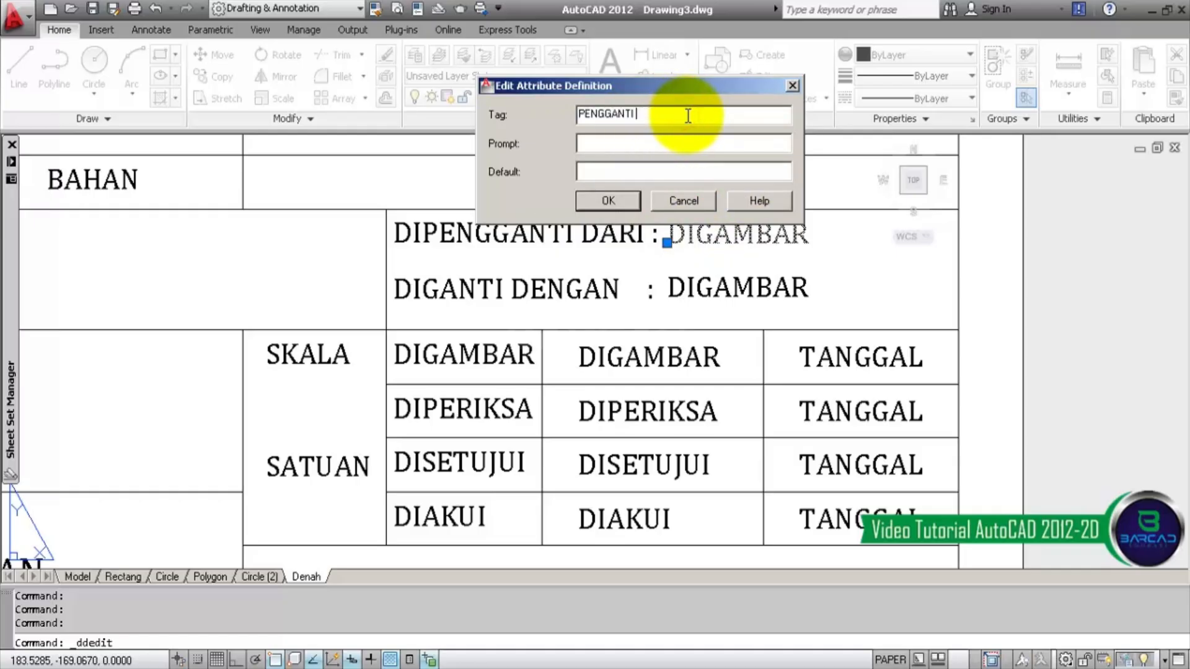
pyautogui.click(608, 200)
pyautogui.click(707, 182)
pyautogui.click(650, 113)
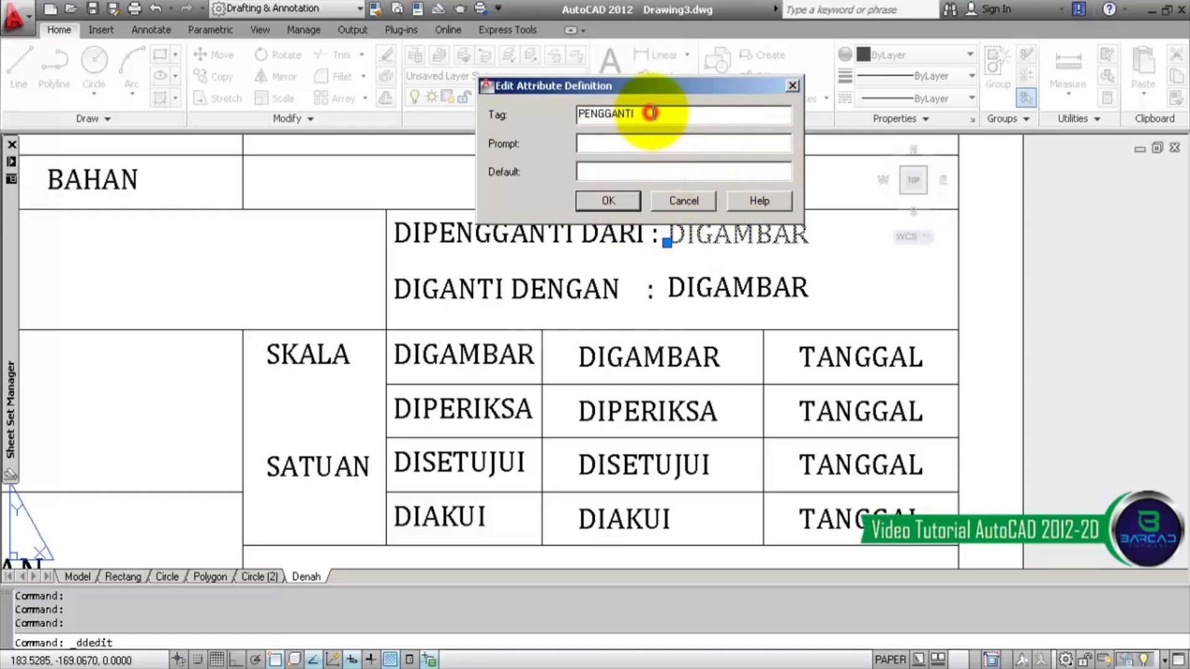
pyautogui.click(627, 199)
# - Set the tag of the attribute beside DIGANTI DENGAN to DIGANTI and finish editing
pyautogui.click(729, 286)
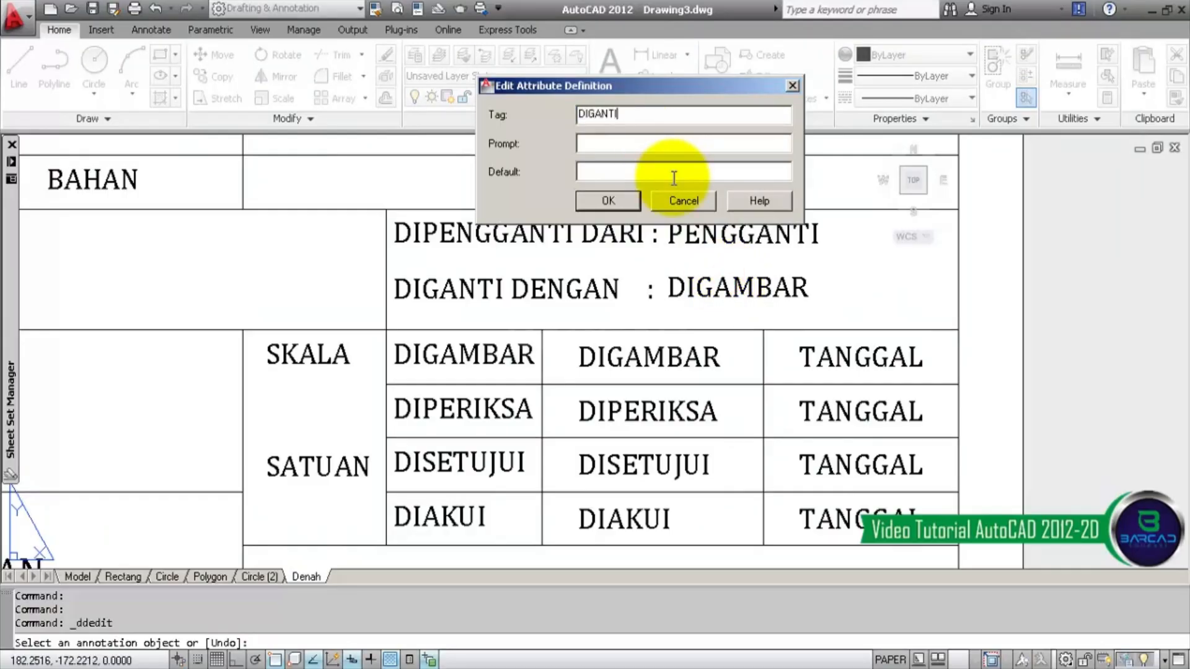
pyautogui.click(619, 205)
pyautogui.press('Escape')
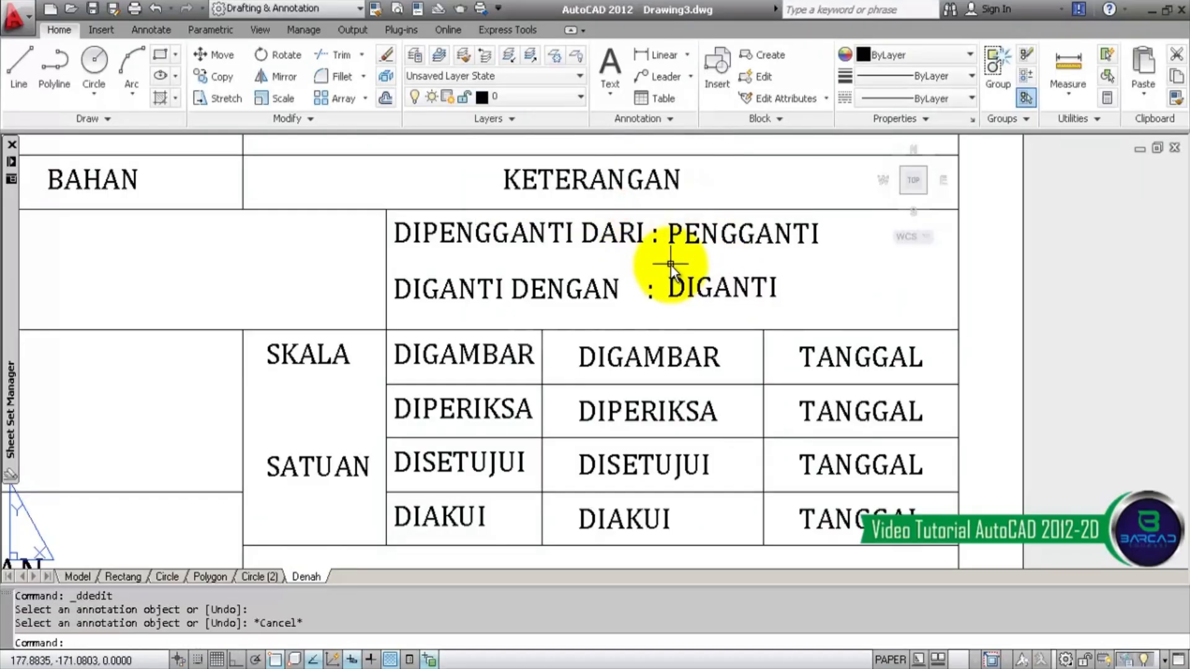
# - Change the title block label DIPENGGANTI DARI to PENGGANTI DARI by removing its first two letters
pyautogui.doubleClick(509, 240)
pyautogui.click(434, 234)
pyautogui.press('BackSpace')
pyautogui.press('BackSpace')
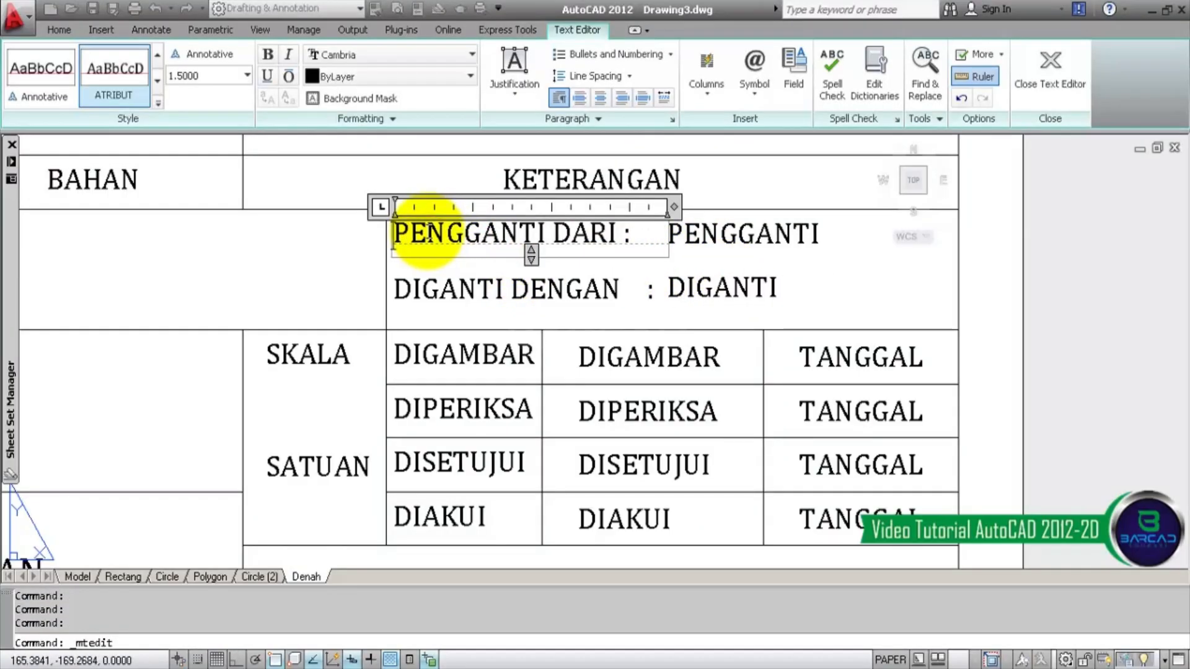
pyautogui.click(606, 291)
# - Remove the extra spaces before the colon in the DIGANTI DENGAN label and finish the text edit
pyautogui.doubleClick(611, 290)
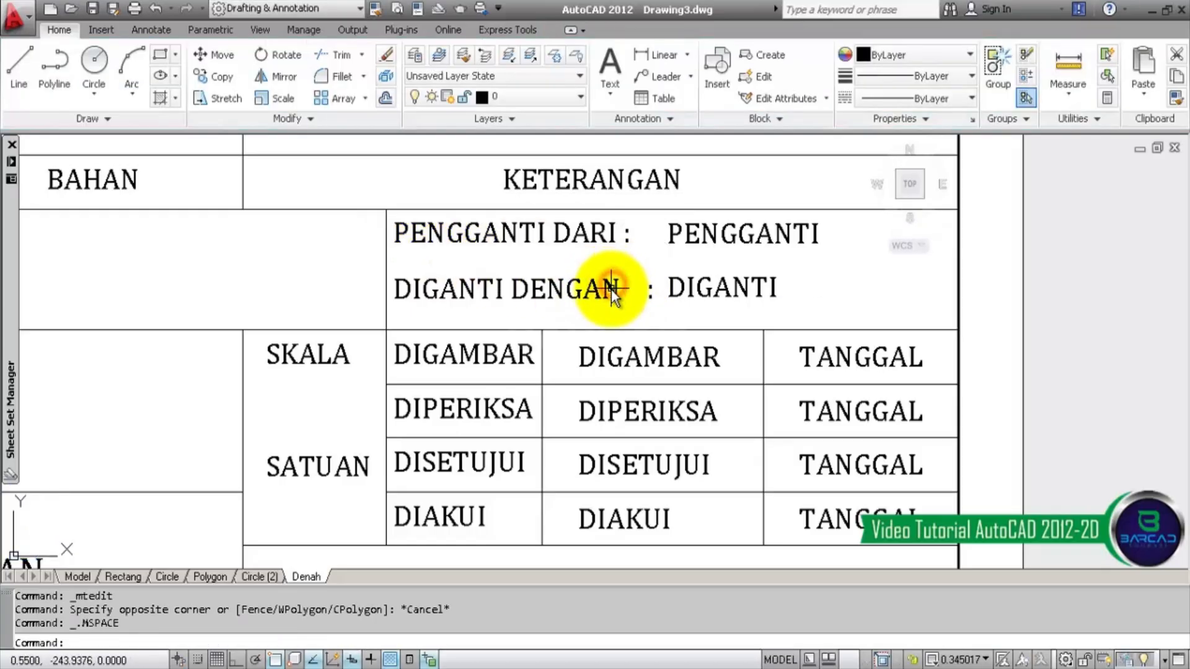
pyautogui.click(611, 290)
pyautogui.press('Escape')
pyautogui.doubleClick(1039, 281)
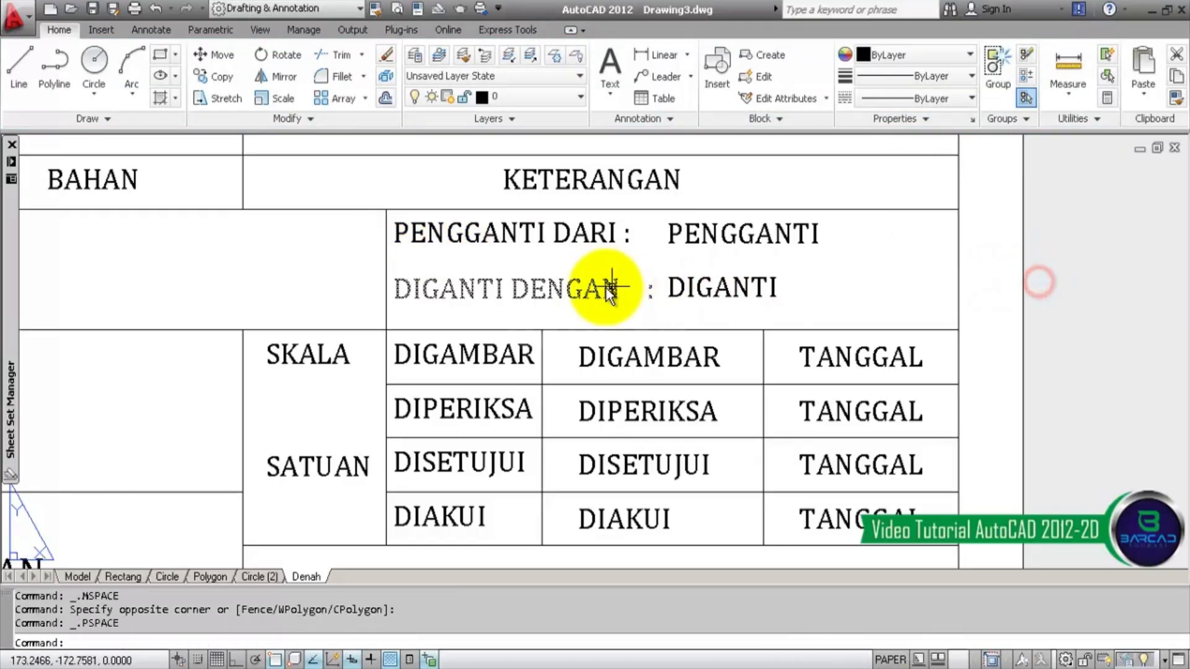
pyautogui.doubleClick(571, 292)
pyautogui.click(627, 288)
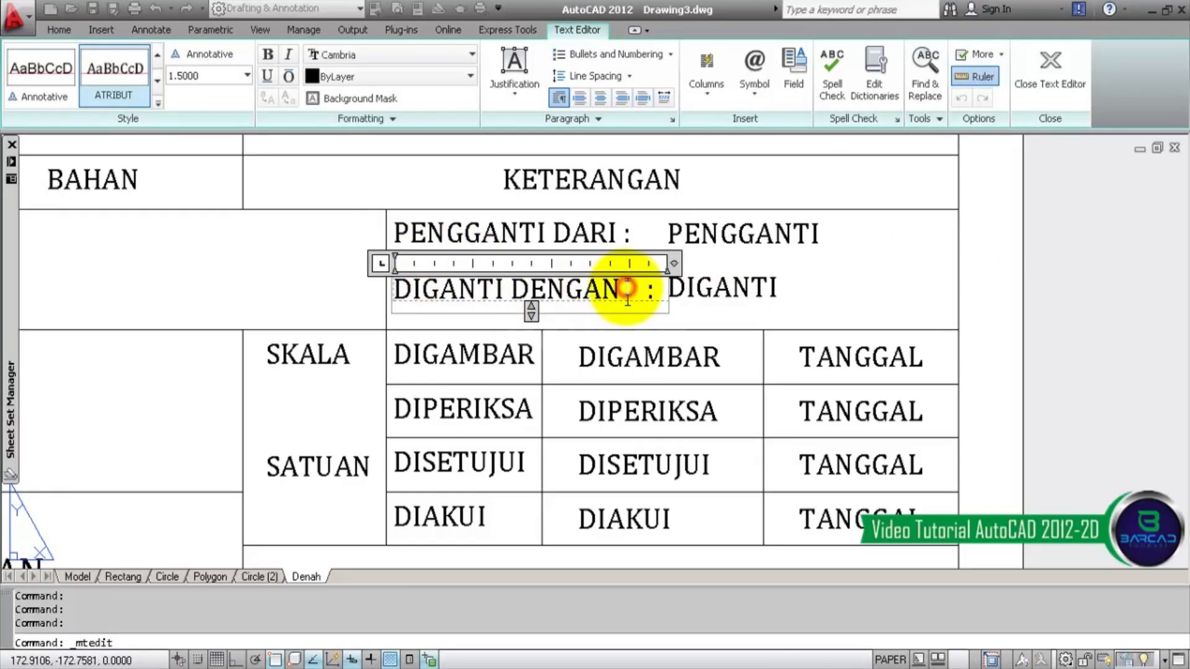
pyautogui.click(1094, 300)
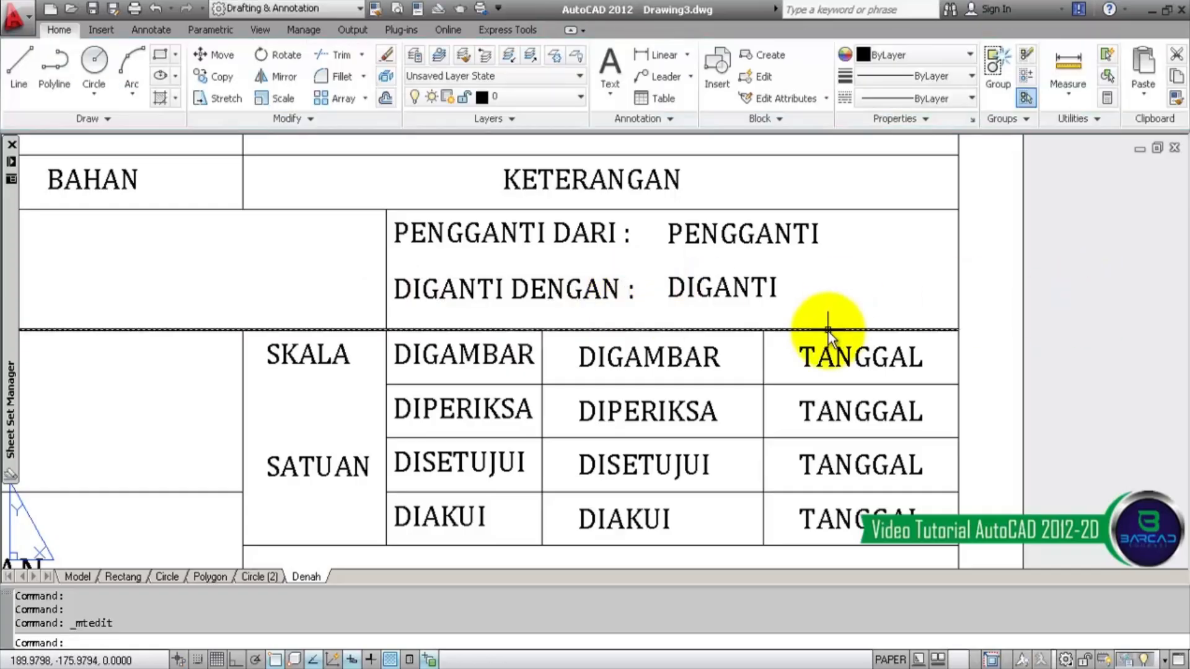
# - Copy the DIGANTI attribute horizontally with Ortho on into the middle of the PERUBAHAN cell
pyautogui.scroll(-2, 831, 334)
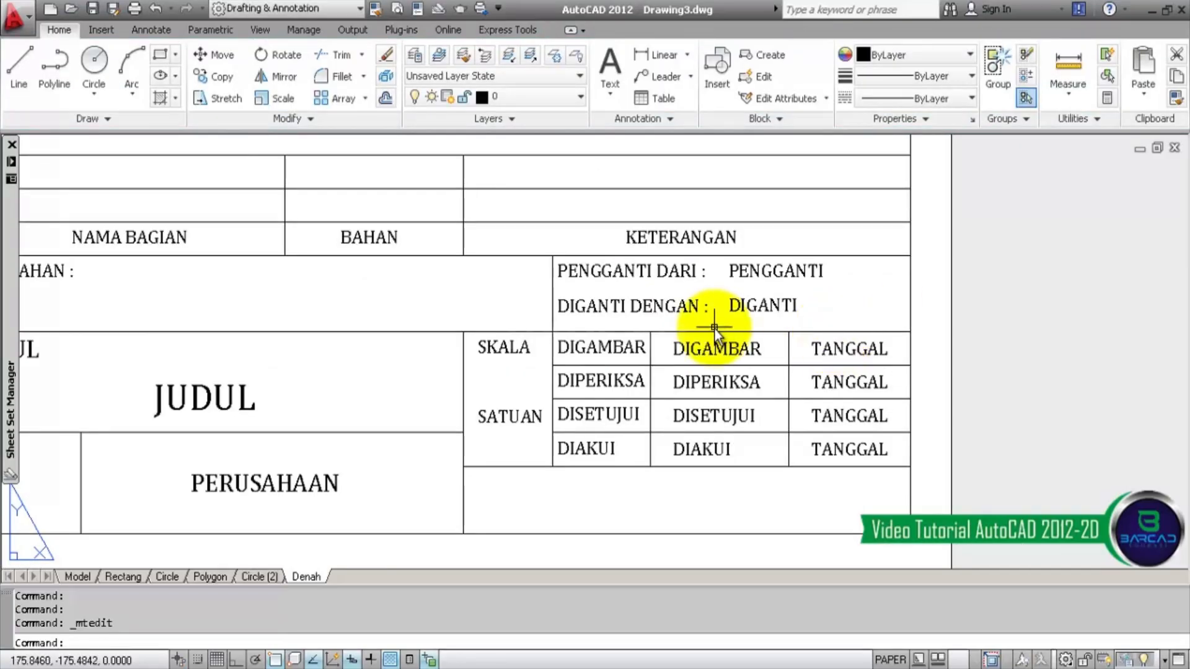
pyautogui.moveTo(716, 329); pyautogui.dragTo(858, 327, button='middle')
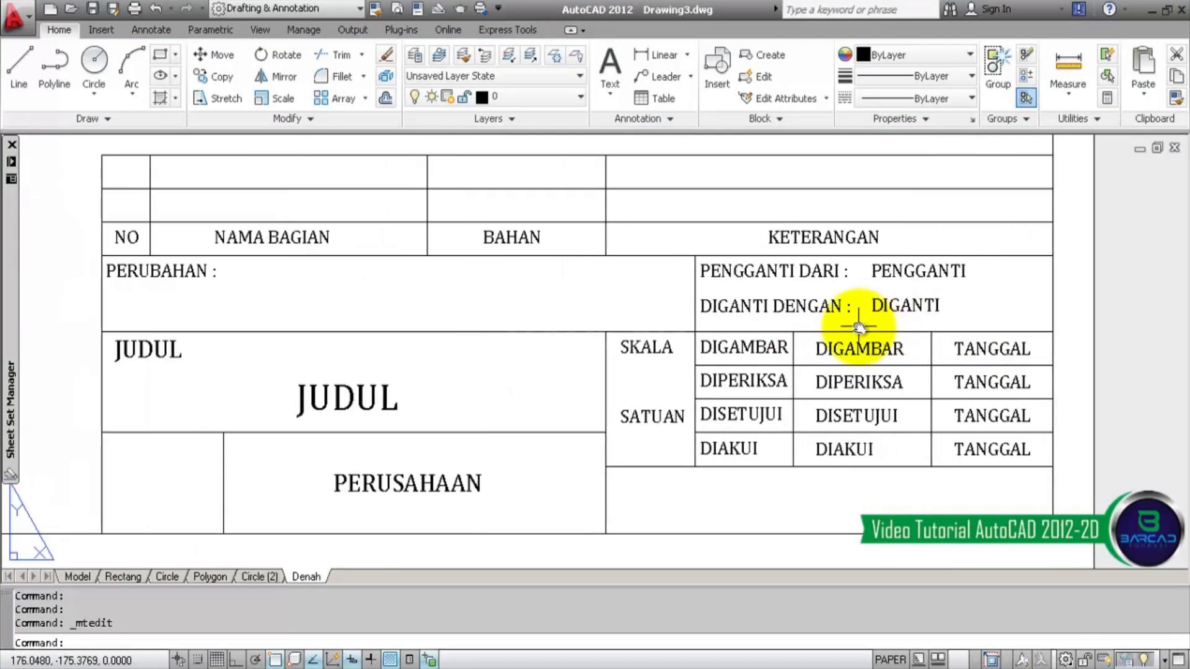
pyautogui.click(886, 302)
pyautogui.click(214, 76)
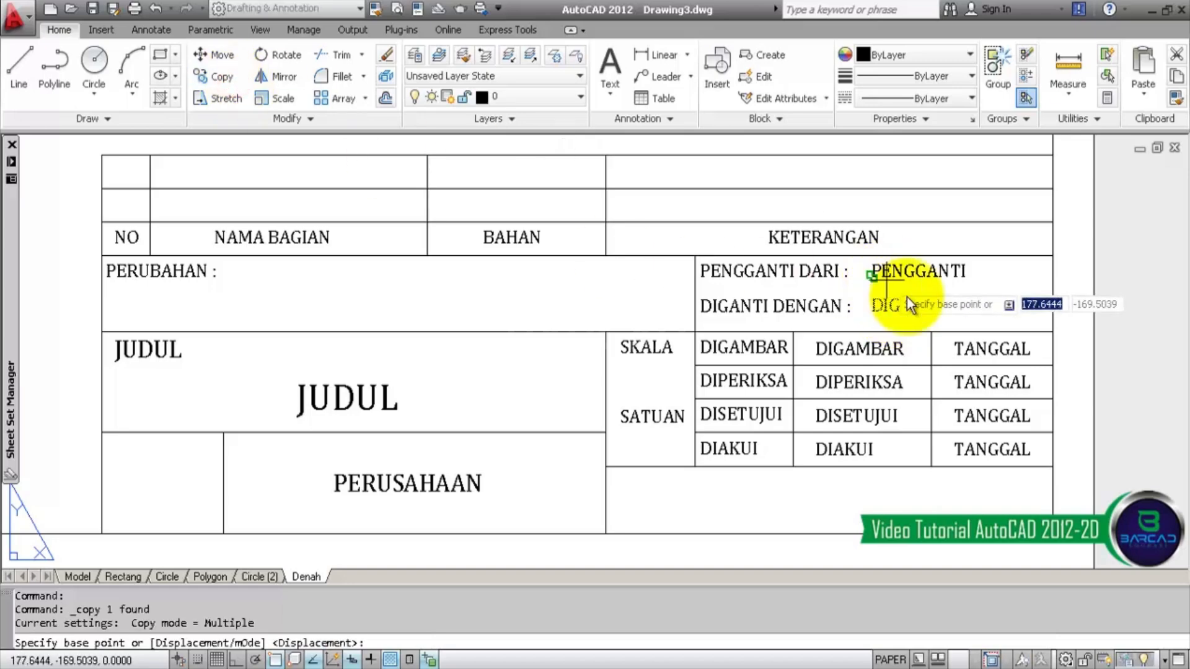
pyautogui.click(879, 314)
pyautogui.press('F8')
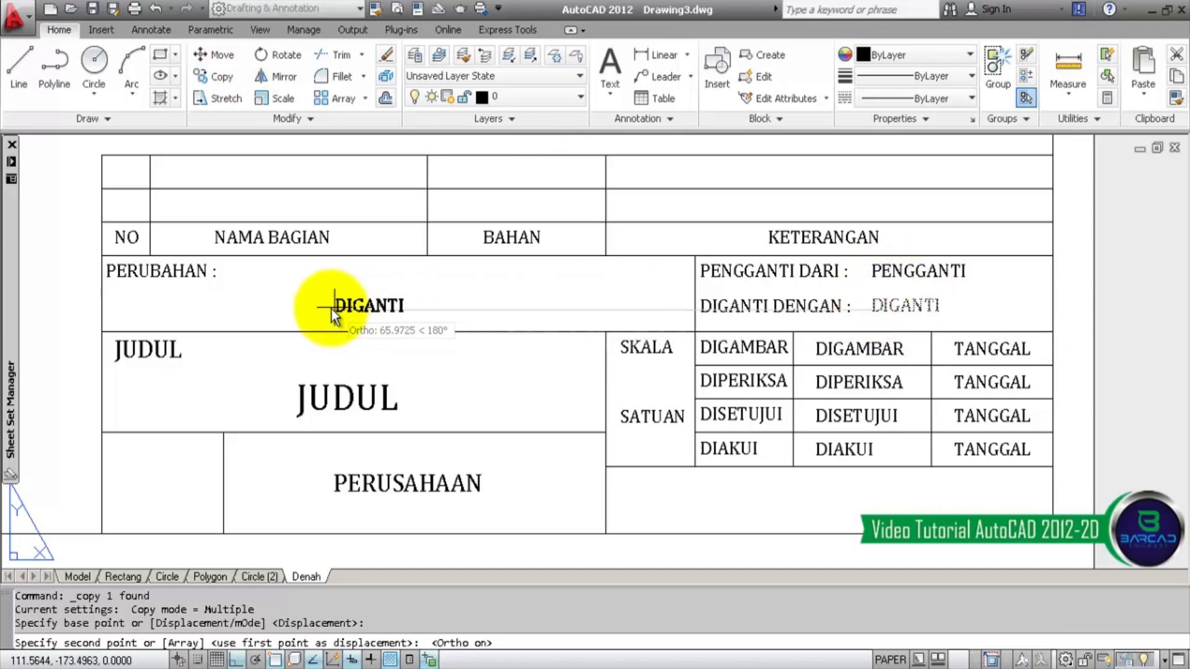
pyautogui.click(333, 309)
pyautogui.press('Escape')
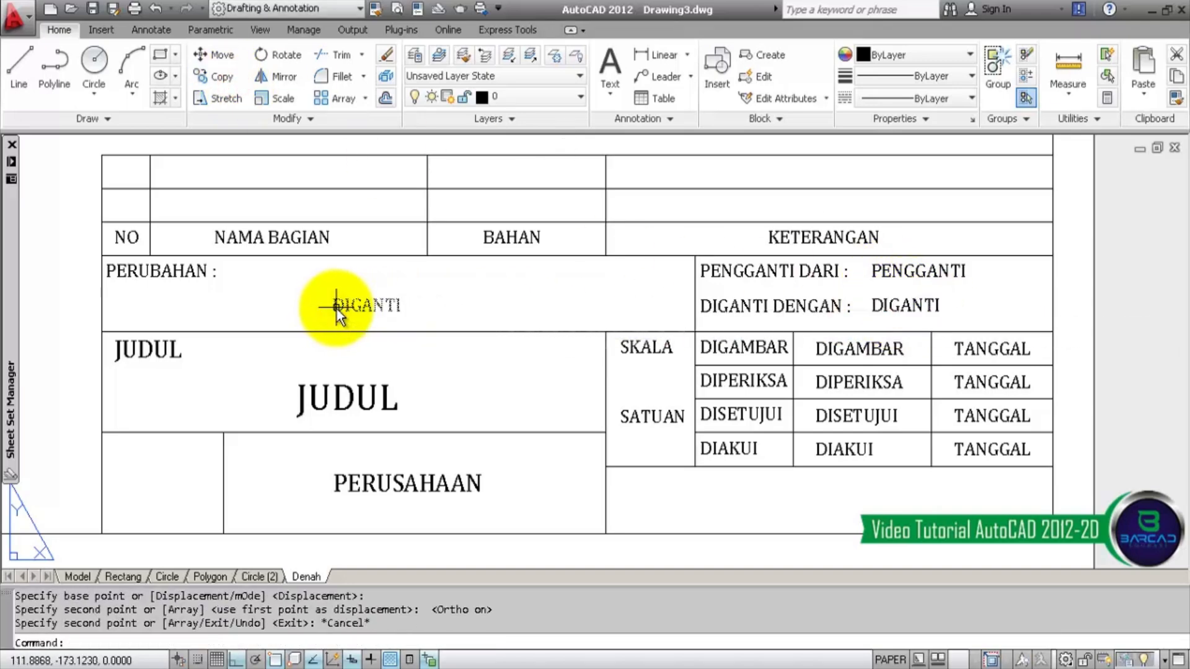
# - Set the tag of the copied attribute in the PERUBAHAN cell to PERUBAHAN and finish editing
pyautogui.doubleClick(365, 307)
pyautogui.write('PE')
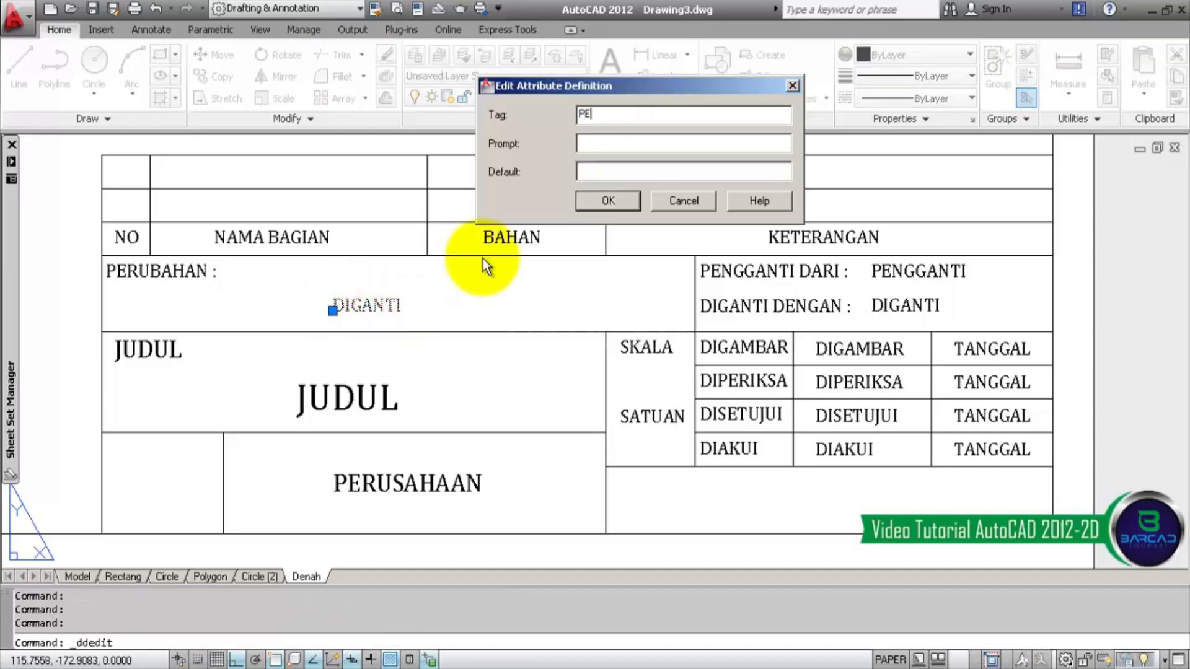
pyautogui.write('RUNAH')
pyautogui.press('BackSpace')
pyautogui.press('BackSpace')
pyautogui.press('BackSpace')
pyautogui.write('B')
pyautogui.click(613, 203)
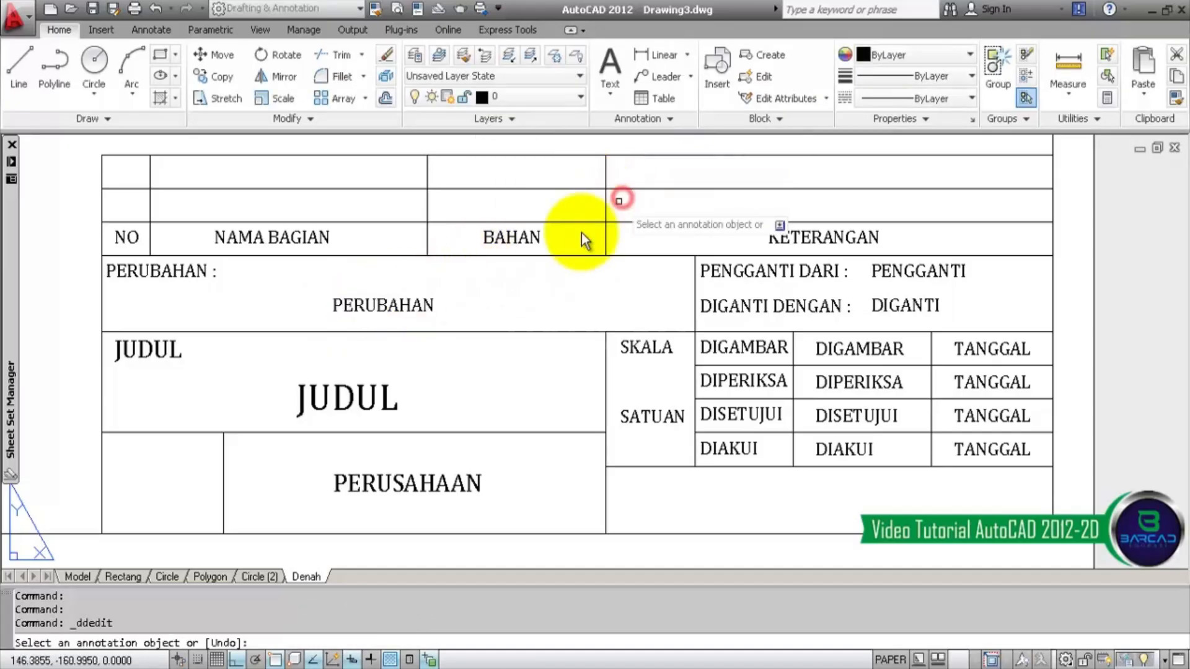
pyautogui.press('Escape')
# - Copy the DIGAMBAR attribute with Ortho off to just below the SKALA label
pyautogui.moveTo(504, 287); pyautogui.dragTo(518, 318, button='middle')
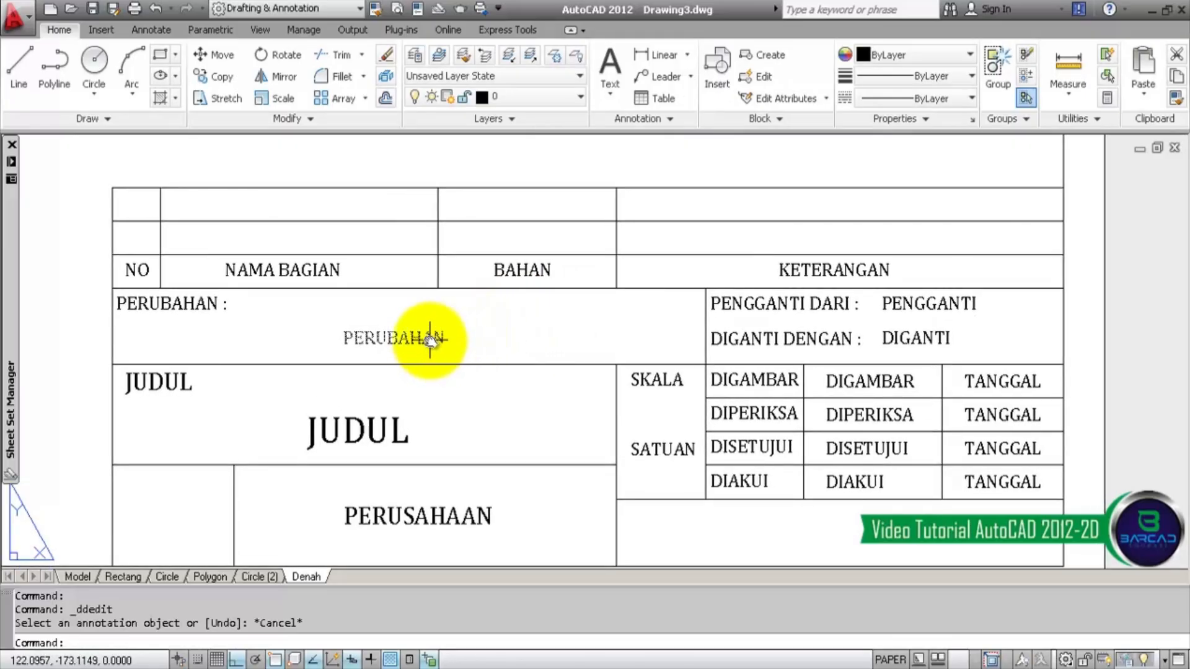
pyautogui.moveTo(691, 402); pyautogui.dragTo(663, 317, button='middle')
pyautogui.scroll(2, 663, 317)
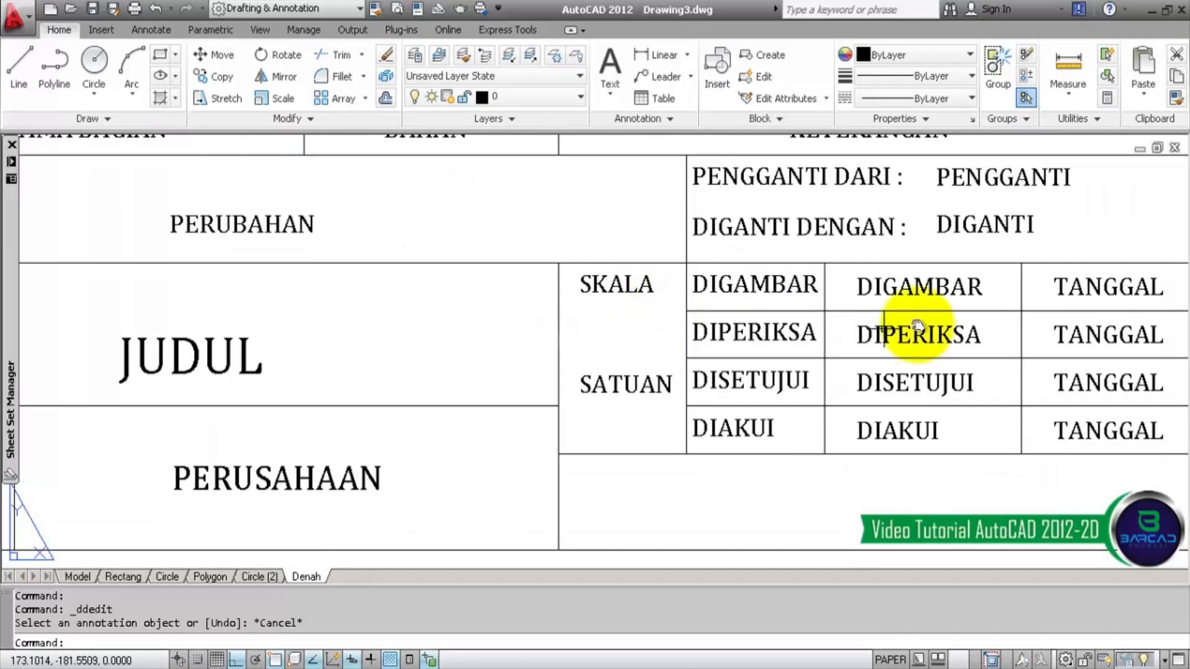
pyautogui.click(923, 287)
pyautogui.click(210, 76)
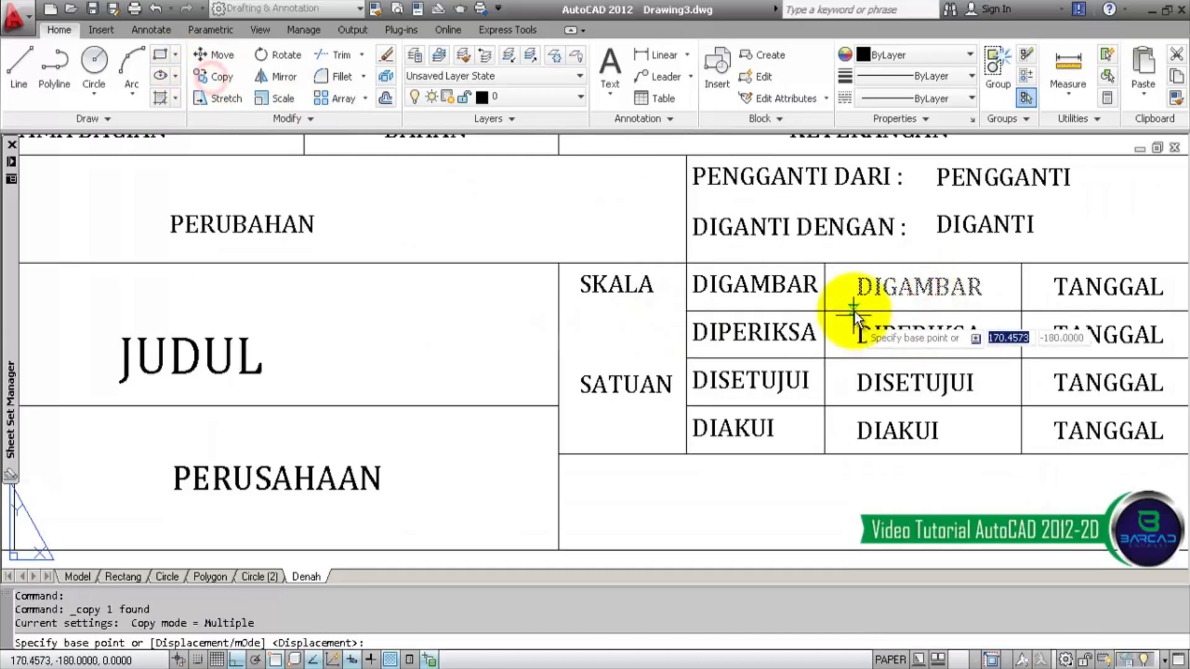
pyautogui.click(824, 263)
pyautogui.press('F8')
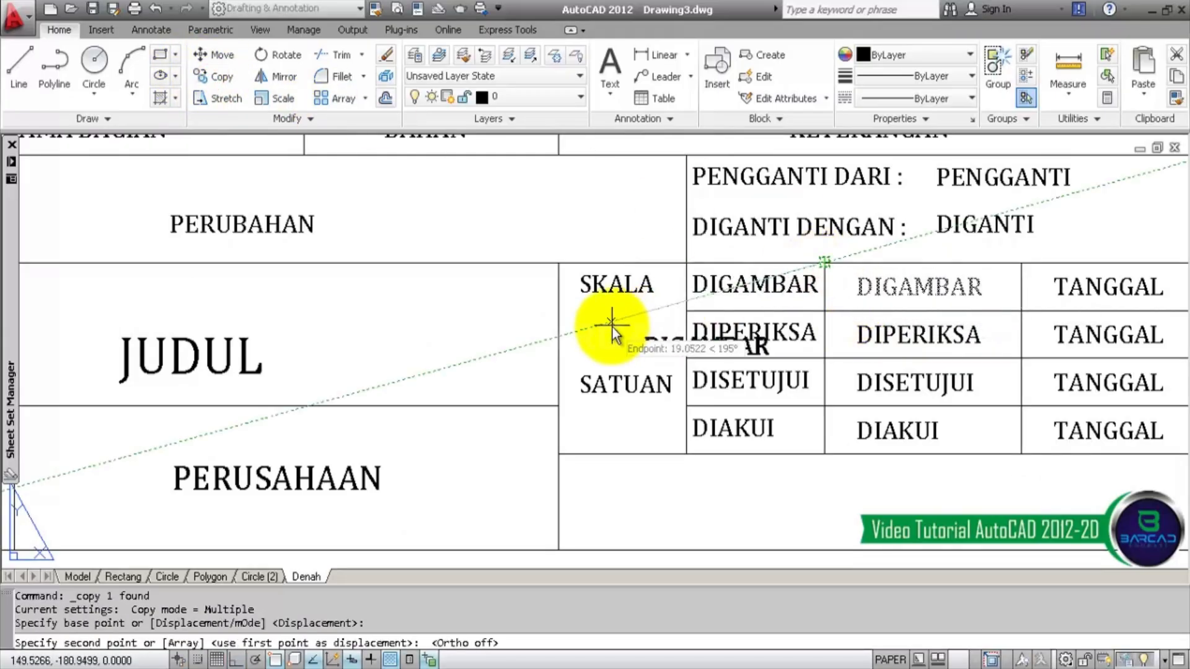
pyautogui.scroll(5, 378, 251)
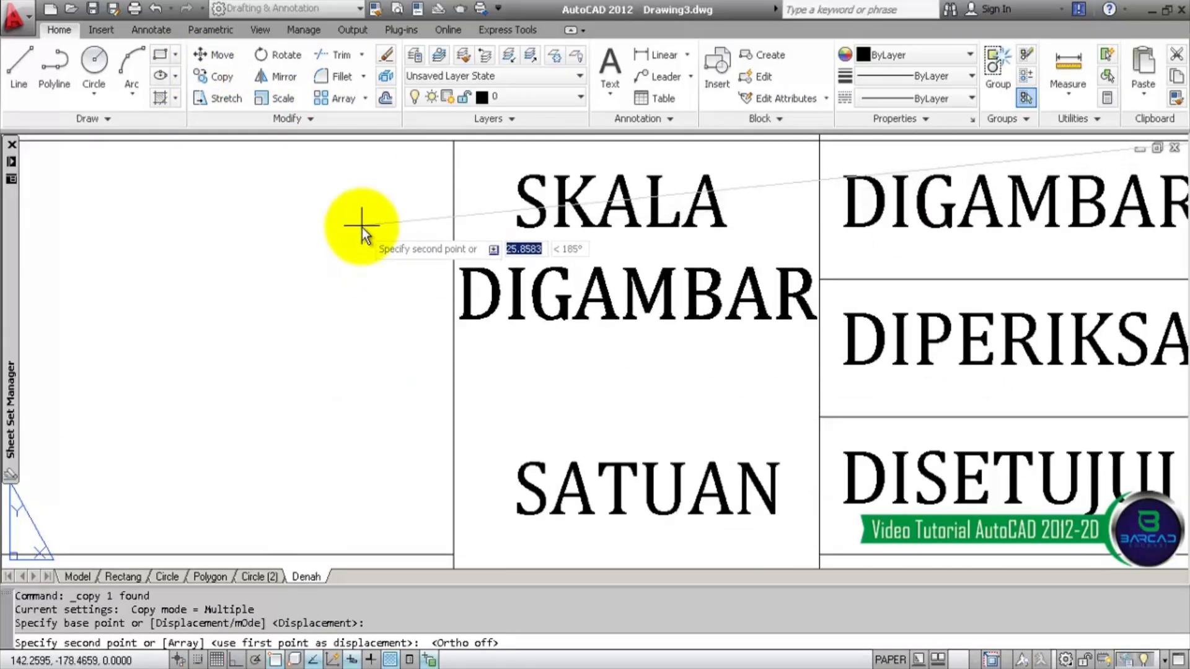
pyautogui.click(362, 228)
pyautogui.press('Escape')
# - Set the tag of the attribute below the SKALA label to SKALA and finish editing
pyautogui.doubleClick(647, 299)
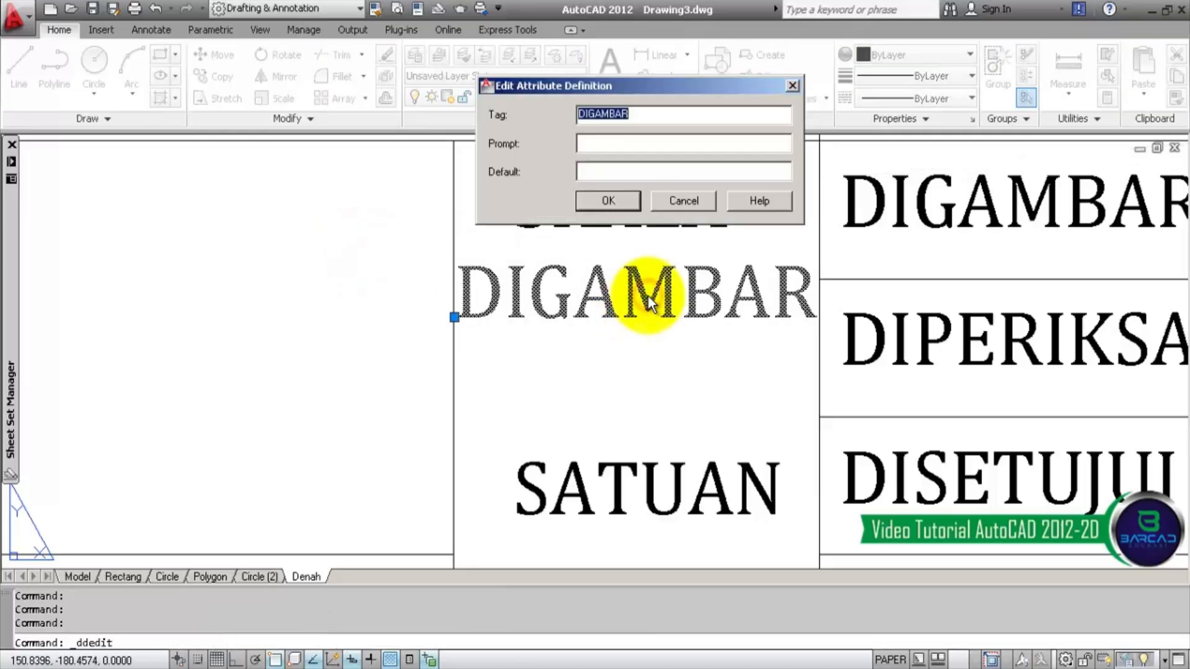
pyautogui.write('SKALA')
pyautogui.click(608, 201)
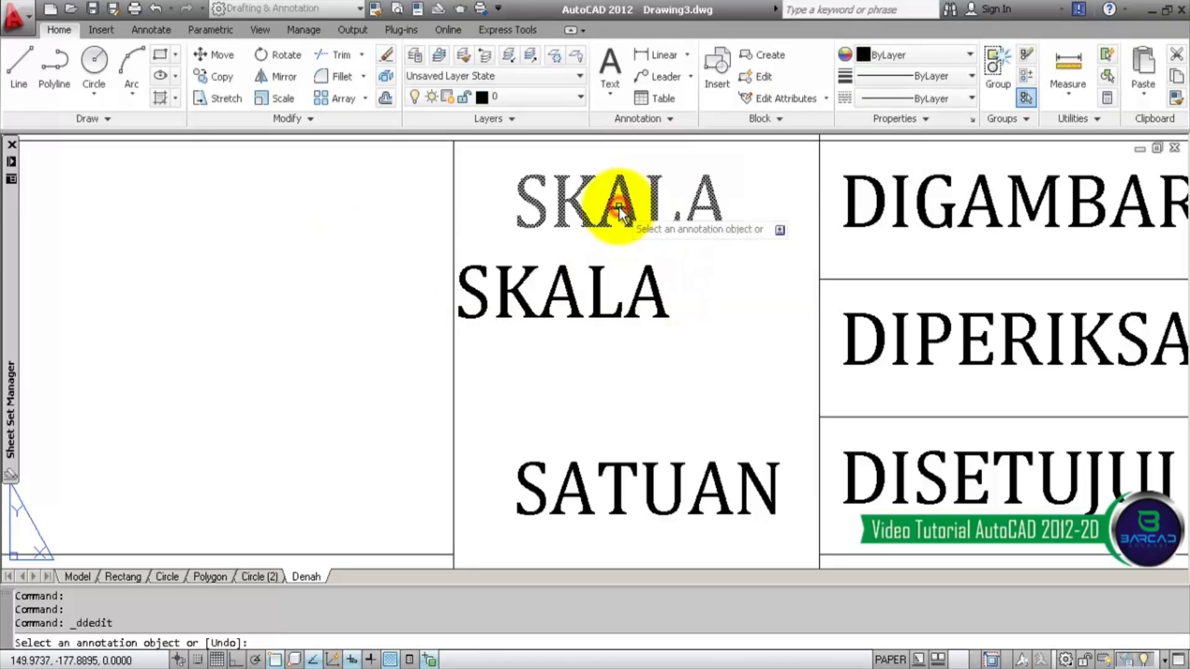
pyautogui.press('Escape')
# - Move the SKALA attribute horizontally with Ortho on so it sits roughly beneath the SKALA label
pyautogui.write('m')
pyautogui.press('Return')
pyautogui.click(599, 364)
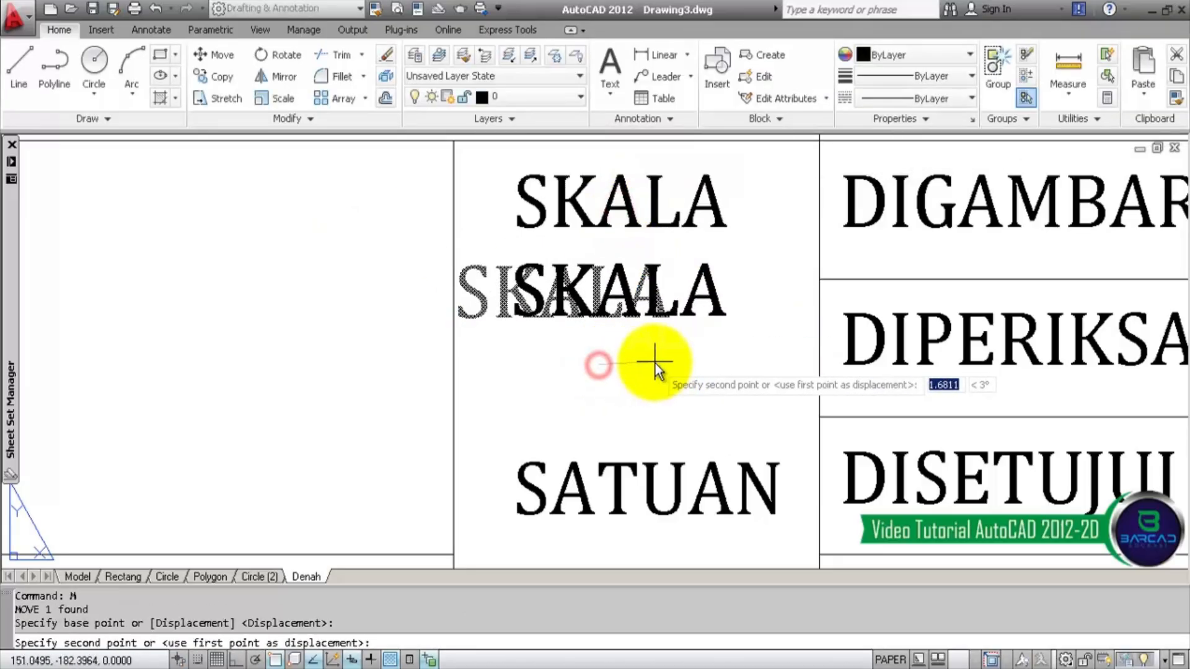
pyautogui.press('F8')
pyautogui.click(664, 366)
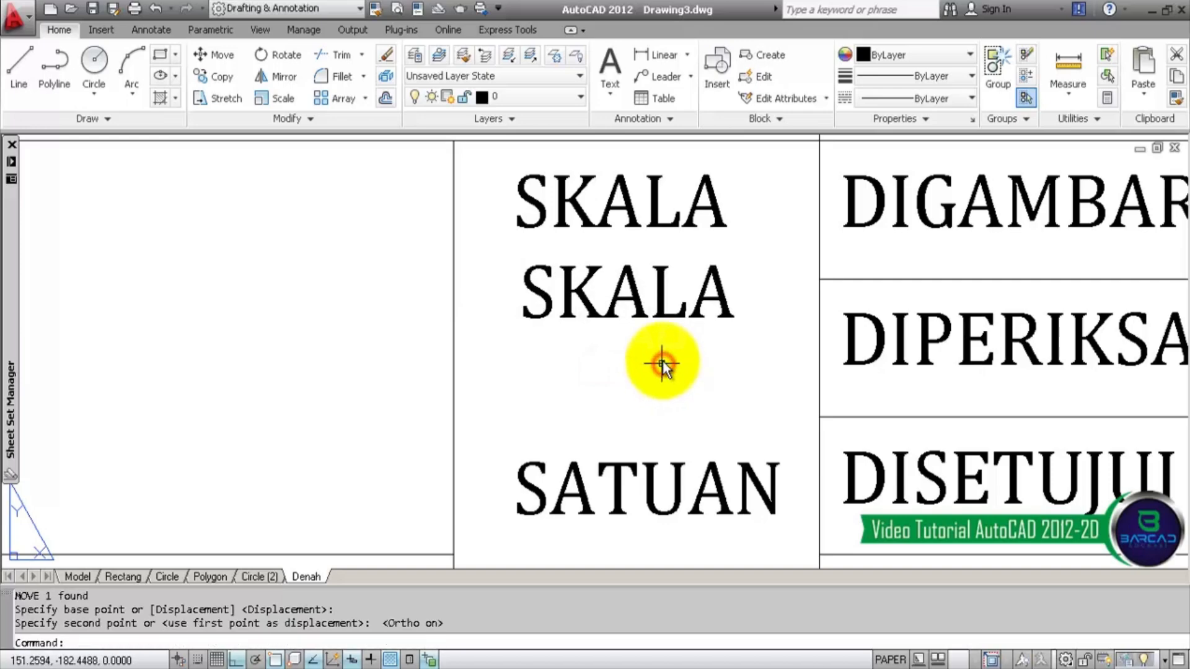
# - Copy the SKALA attribute straight down into the space below the SATUAN label
pyautogui.scroll(-2, 663, 362)
pyautogui.moveTo(690, 389); pyautogui.dragTo(669, 296, button='middle')
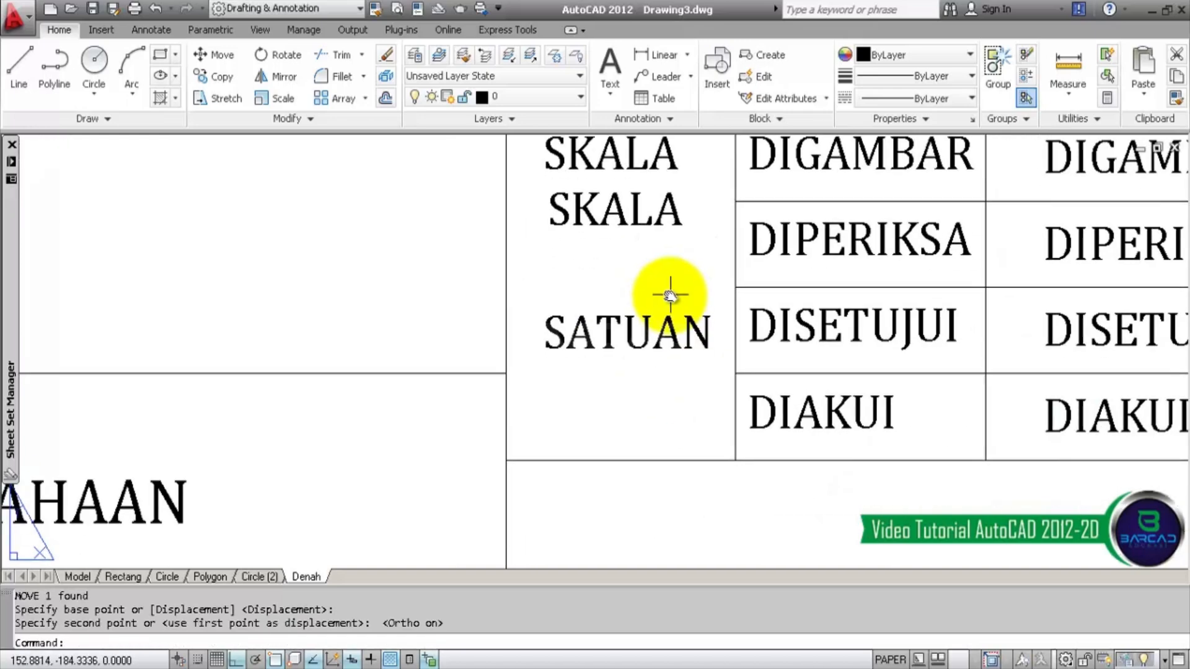
pyautogui.click(654, 225)
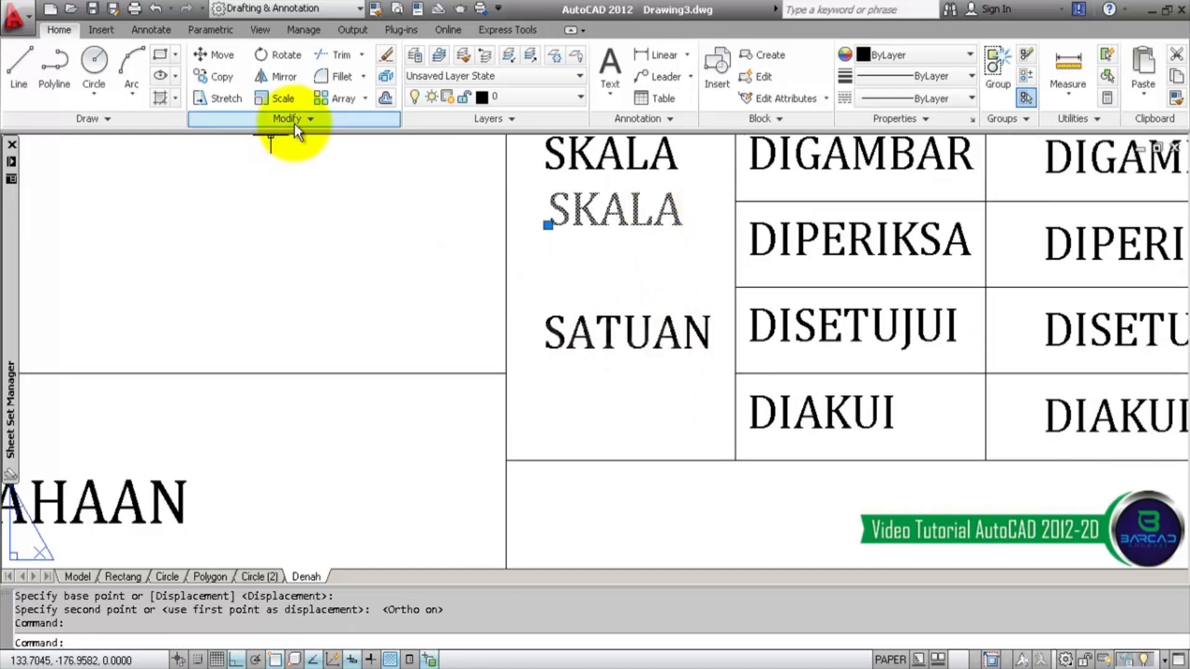
pyautogui.click(222, 76)
pyautogui.click(462, 192)
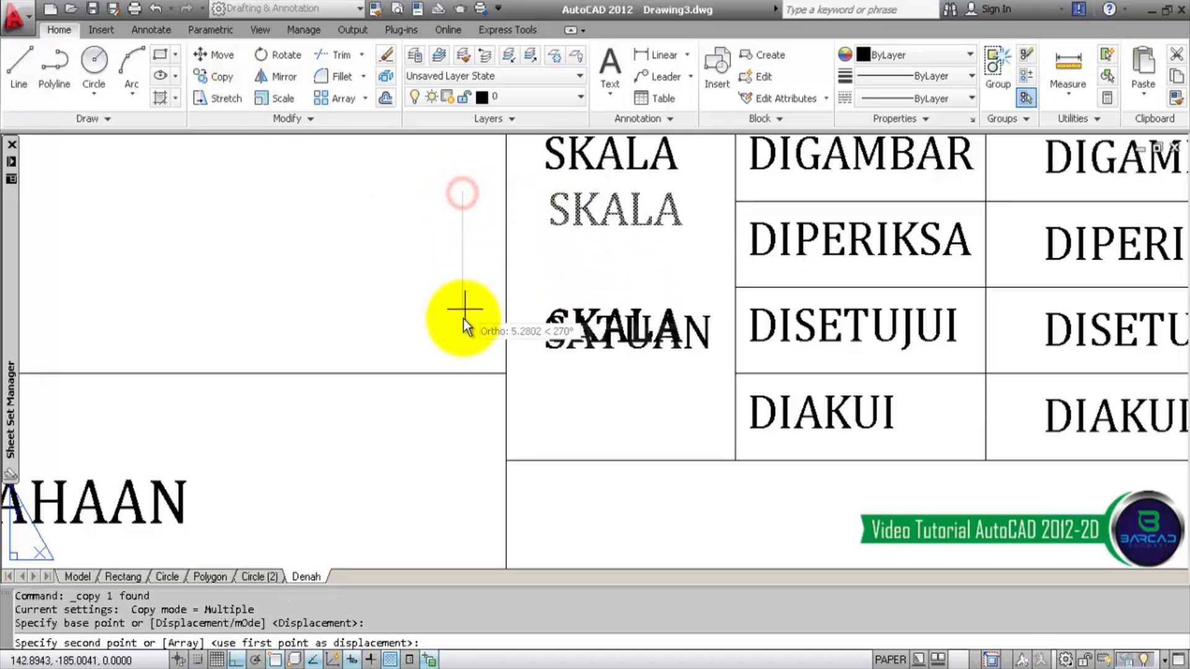
pyautogui.click(466, 397)
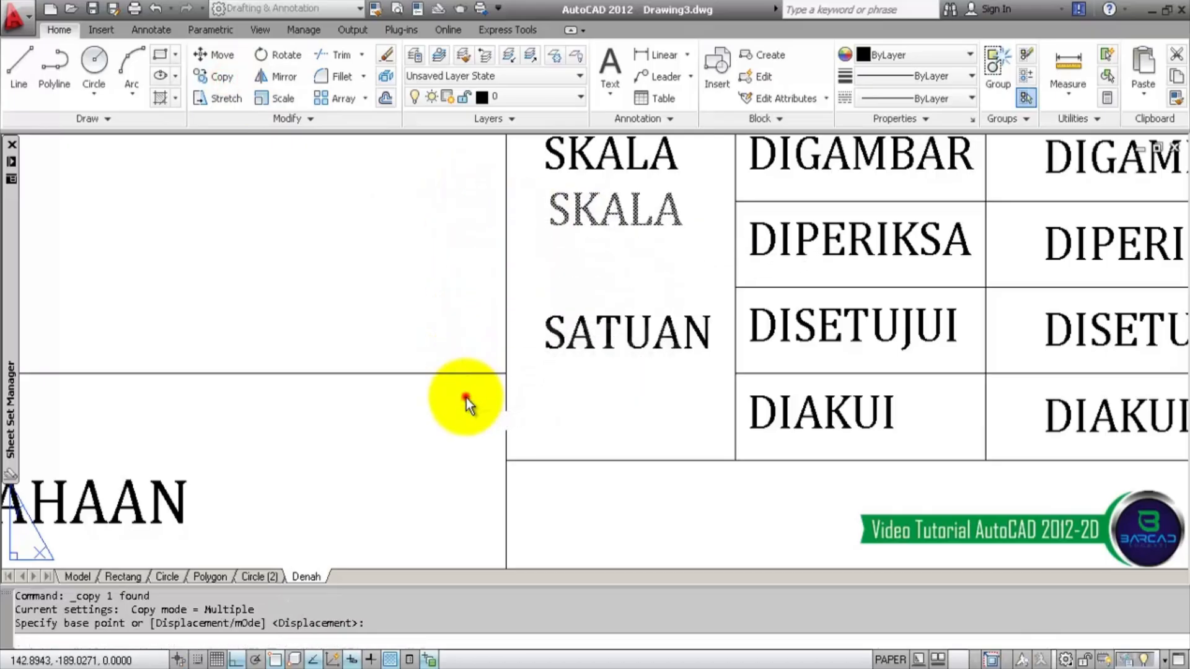
pyautogui.press('Escape')
# - Set the tag of the attribute below the SATUAN label to SATUAN and finish editing
pyautogui.doubleClick(609, 416)
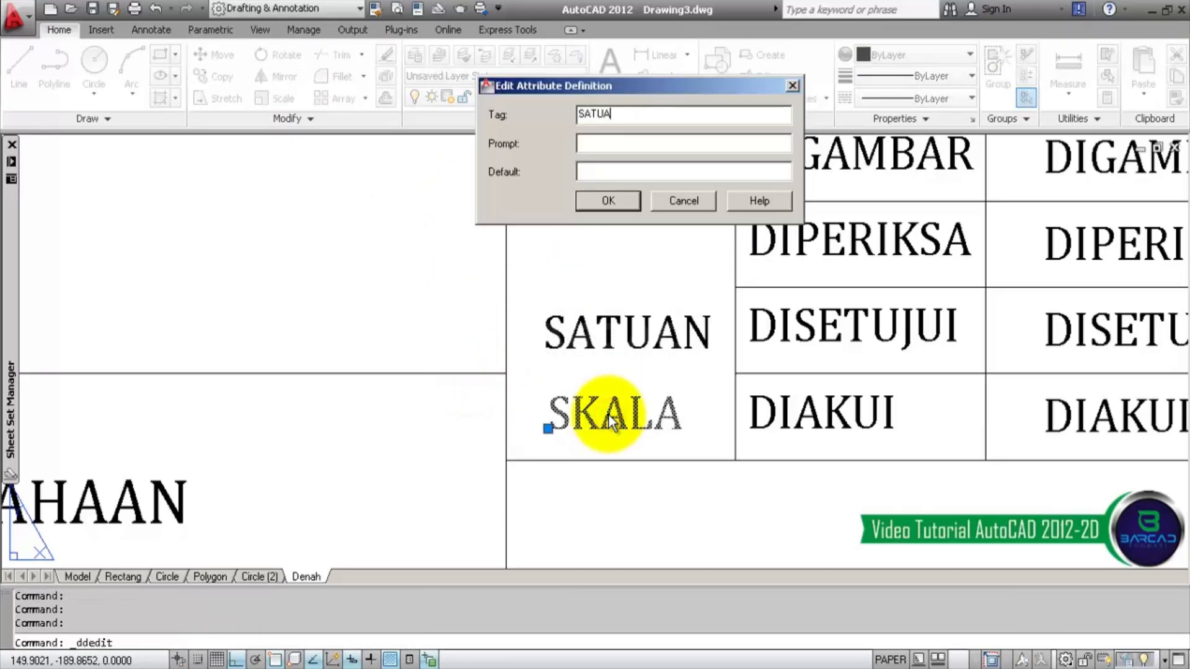
pyautogui.click(608, 200)
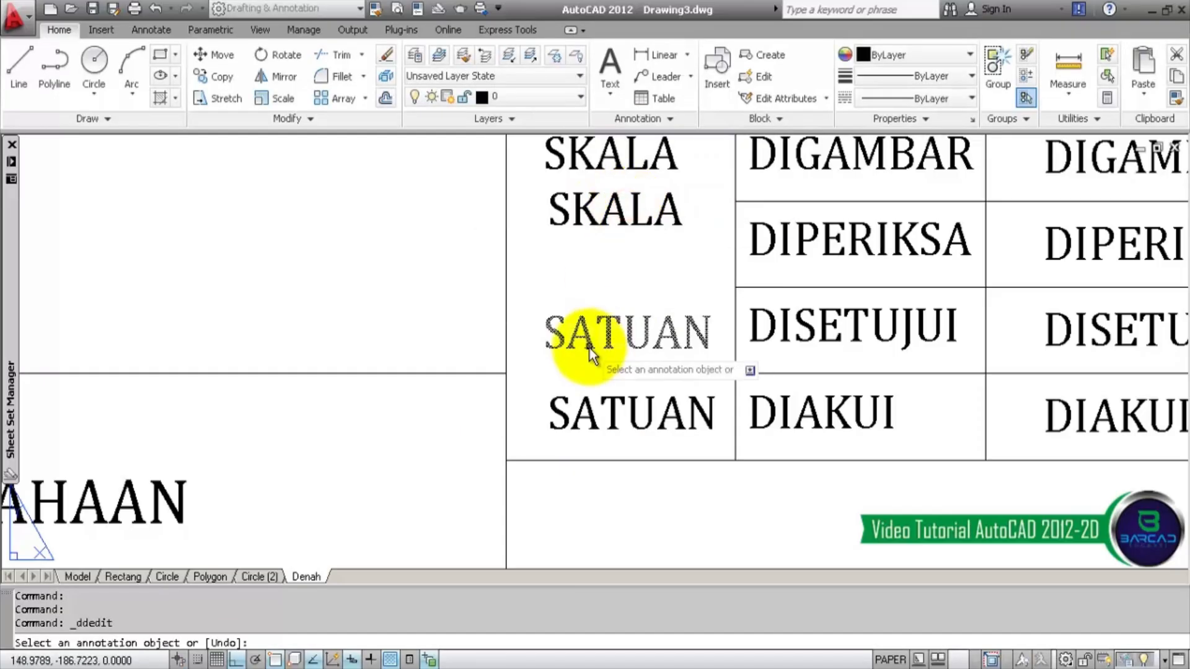
pyautogui.press('Escape')
# - Copy the PERUBAHAN attribute with Ortho off into the empty cell directly above the NO heading
pyautogui.scroll(-5, 622, 399)
pyautogui.scroll(3, 337, 275)
pyautogui.scroll(-2, 497, 326)
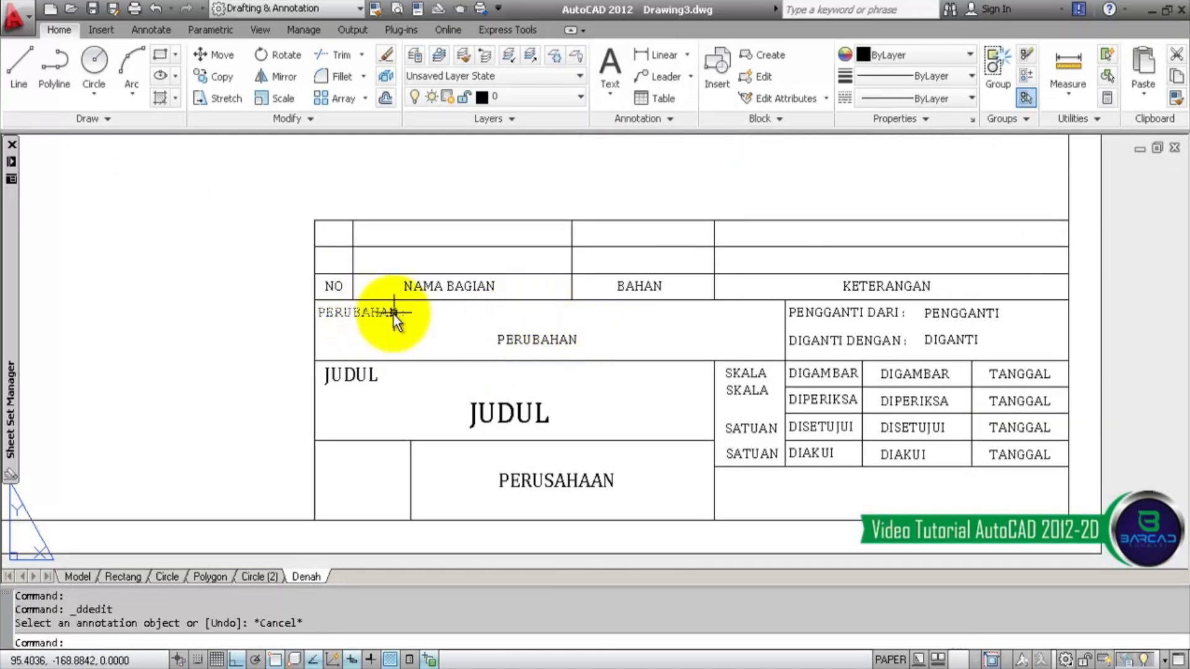
pyautogui.scroll(2, 440, 312)
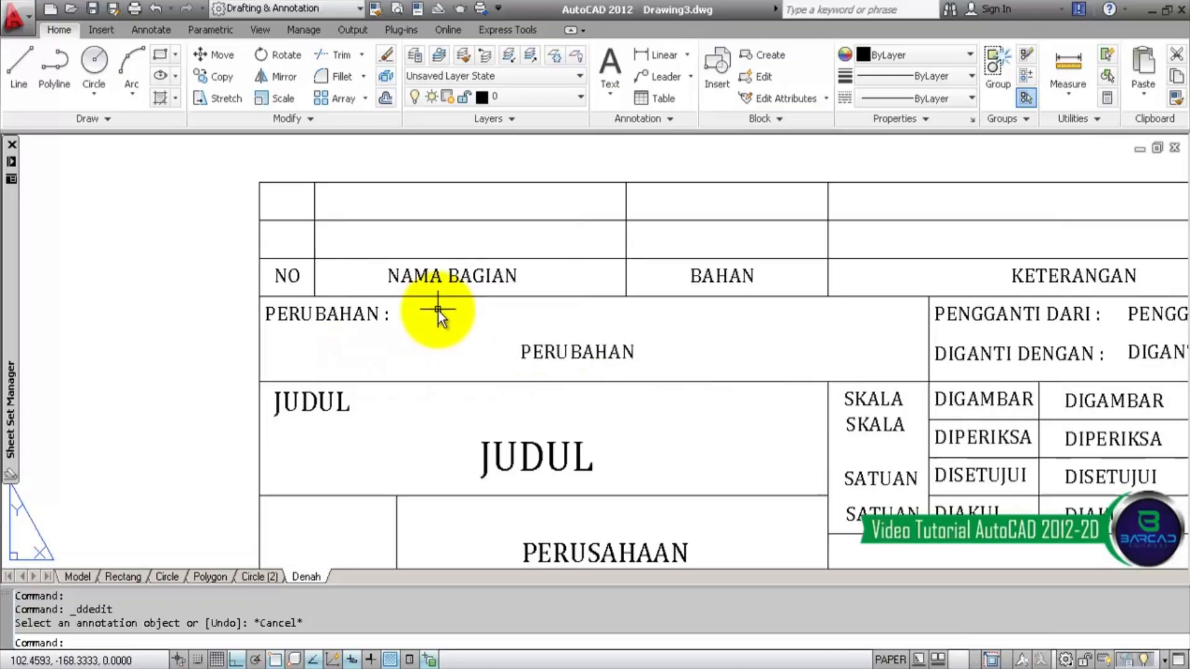
pyautogui.click(582, 356)
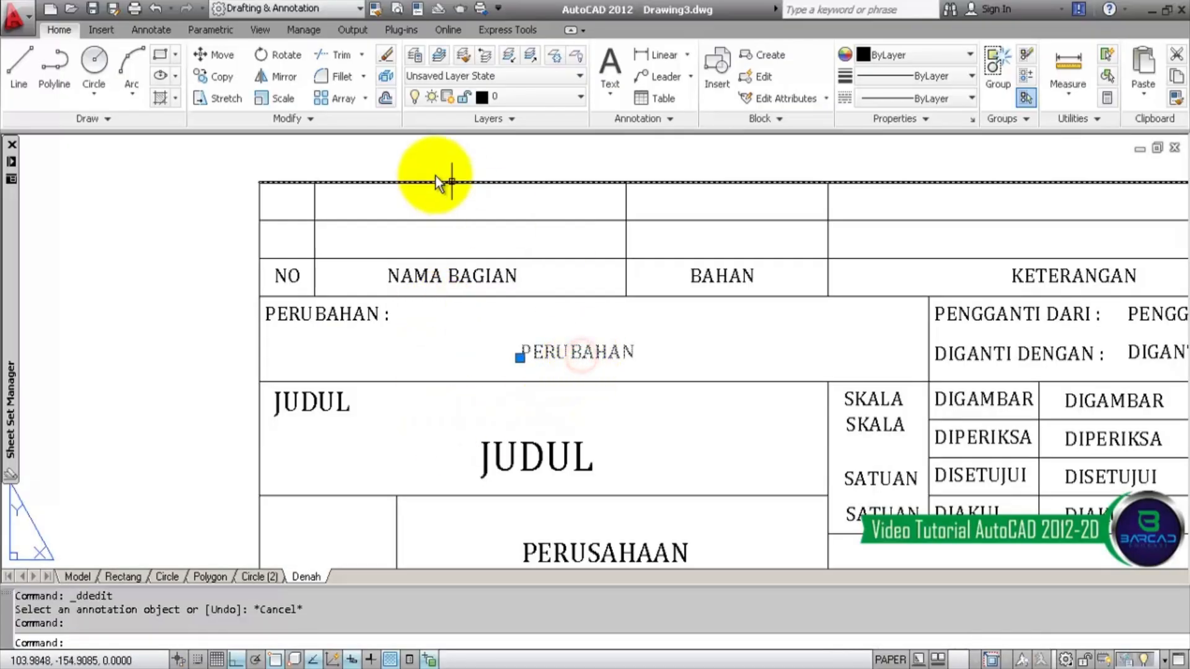
pyautogui.click(218, 78)
pyautogui.click(534, 352)
pyautogui.press('F8')
pyautogui.scroll(4, 303, 235)
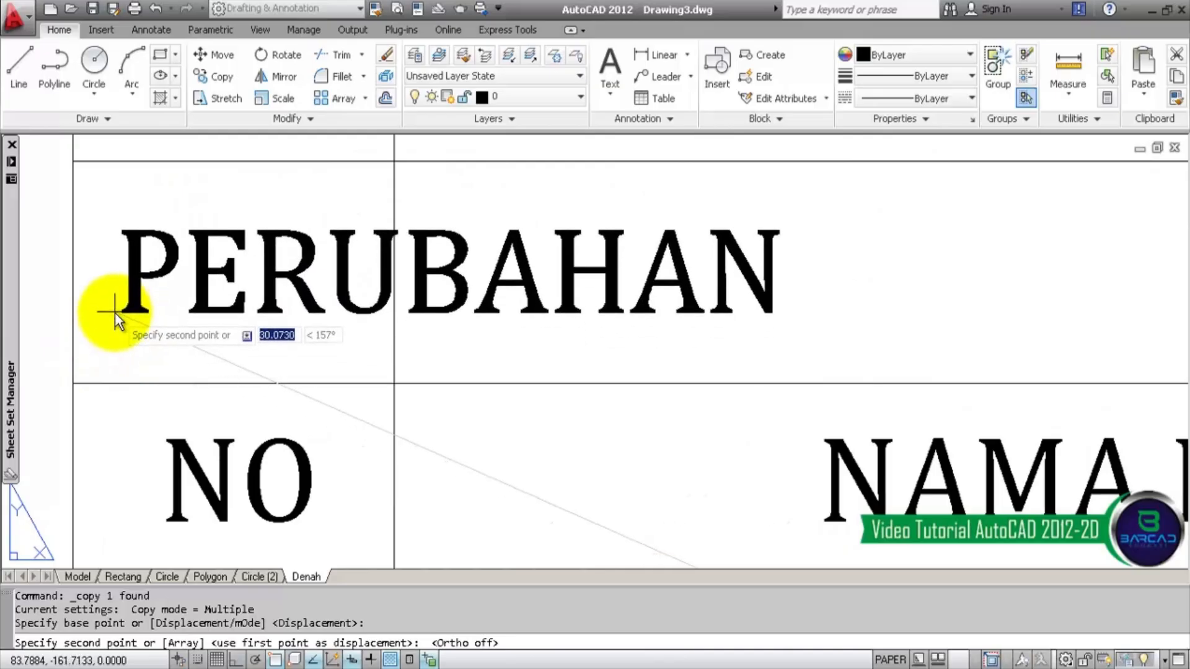
pyautogui.click(114, 312)
pyautogui.press('Escape')
# - Set the tag of the attribute above the NO heading to NO1 and finish editing
pyautogui.doubleClick(141, 310)
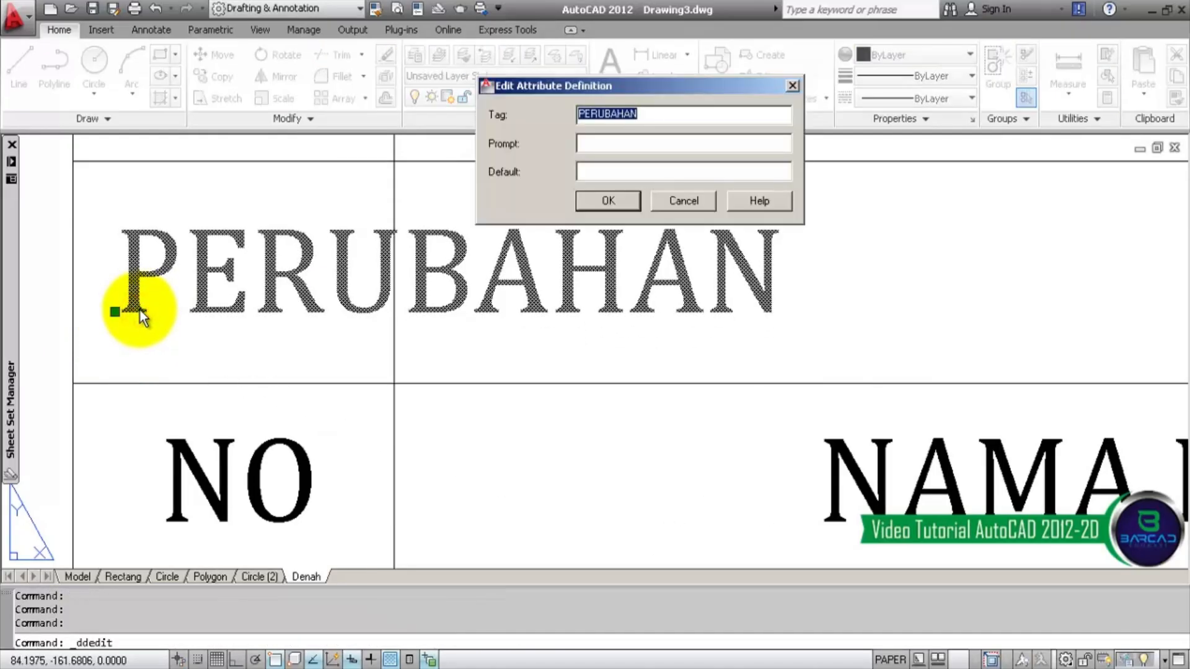
pyautogui.write('NO1')
pyautogui.click(601, 201)
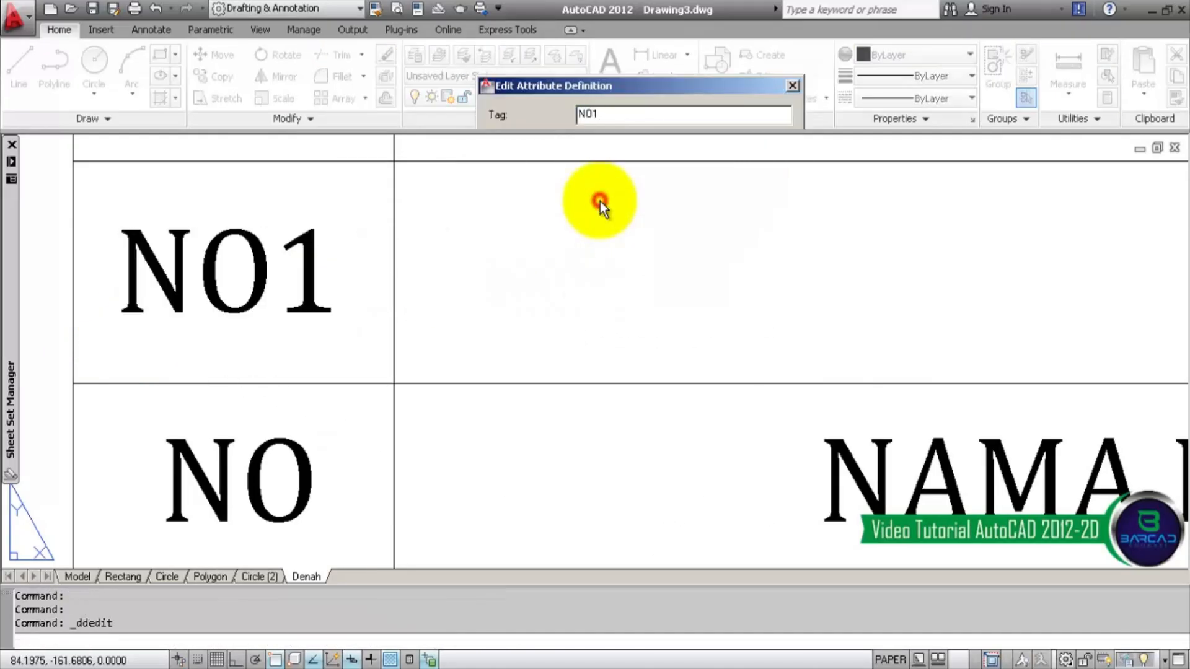
pyautogui.scroll(-3, 384, 310)
pyautogui.press('Escape')
# - Copy the NO1 attribute straight up from the cell corner into the empty cell of the row above
pyautogui.scroll(2, 362, 316)
pyautogui.click(357, 322)
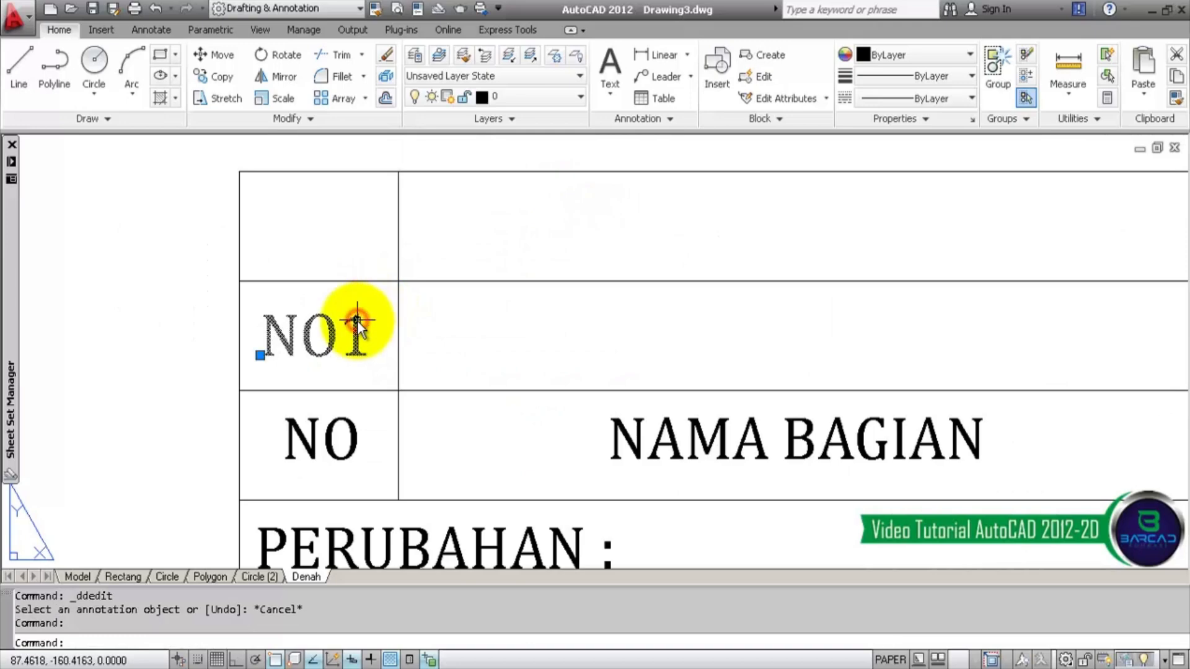
pyautogui.click(208, 85)
pyautogui.click(234, 276)
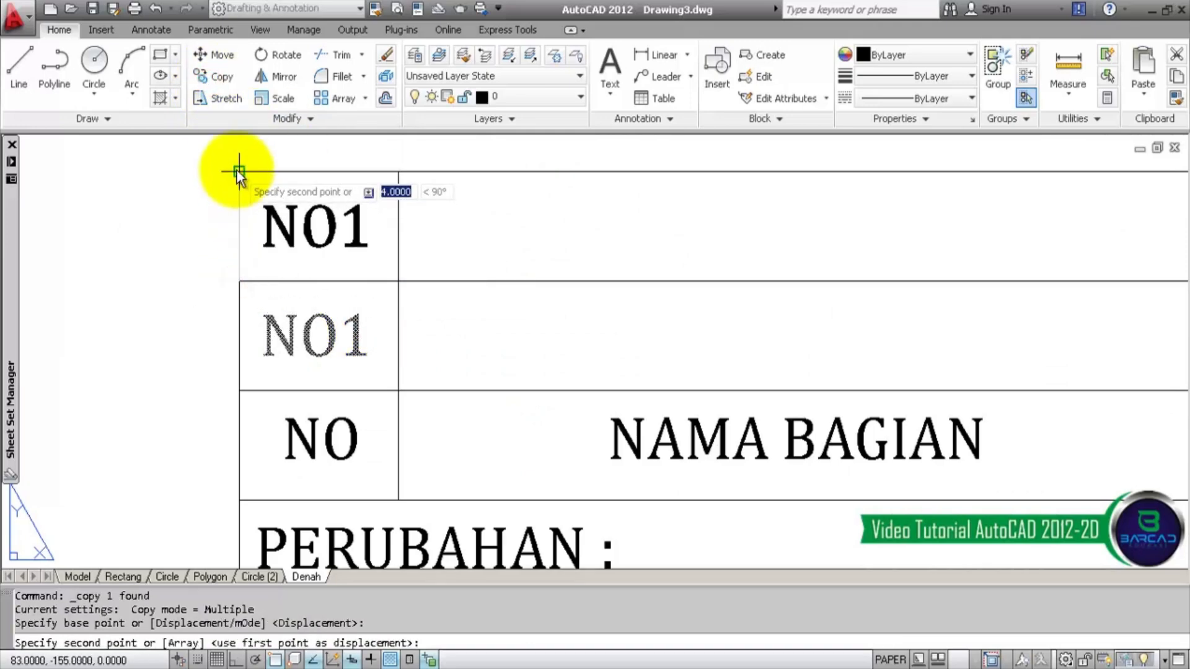
pyautogui.click(235, 167)
pyautogui.press('Escape')
# - Set the tag of the copied attribute in the uppermost NO cell to NO2 and finish editing
pyautogui.doubleClick(306, 216)
pyautogui.click(612, 112)
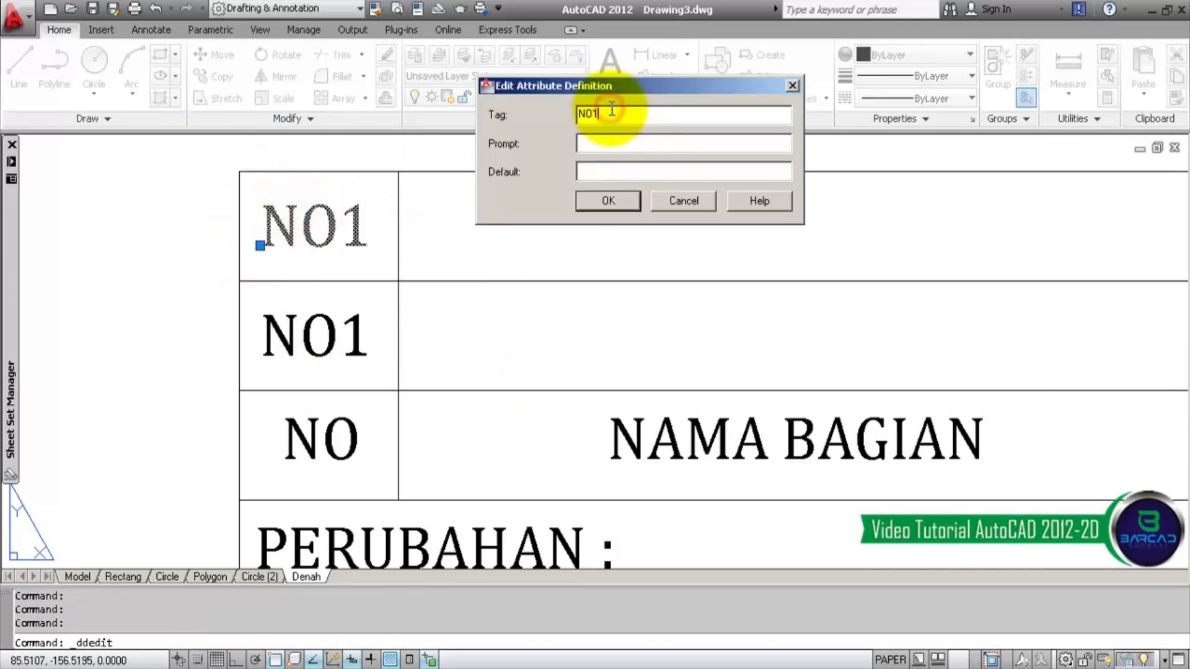
pyautogui.write('2')
pyautogui.click(608, 201)
pyautogui.press('Escape')
# - Copy the NO1 attribute horizontally into the empty cell directly above the NAMA BAGIAN heading
pyautogui.scroll(-3, 161, 245)
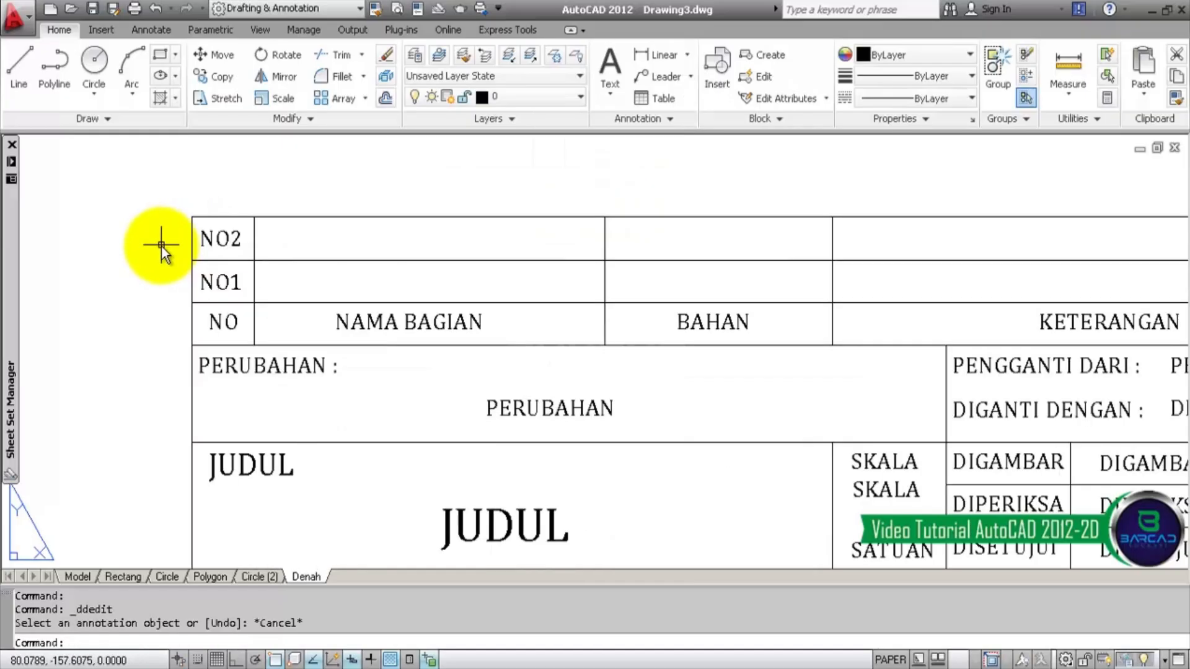
pyautogui.scroll(2, 271, 244)
pyautogui.click(224, 237)
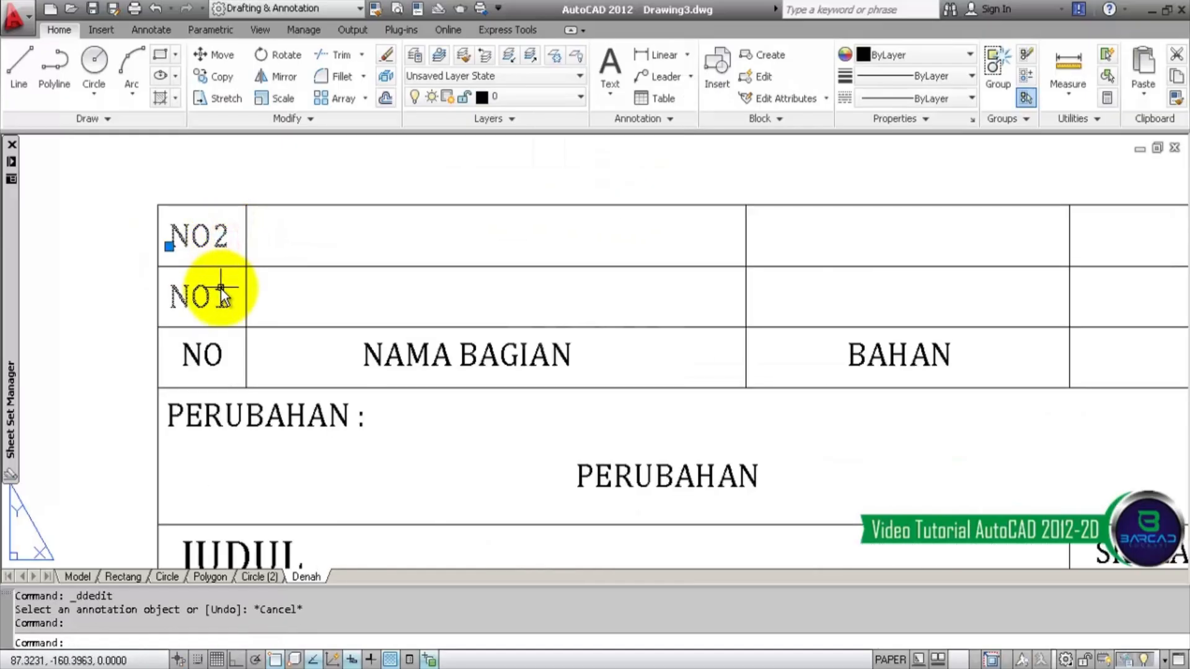
pyautogui.press('Escape')
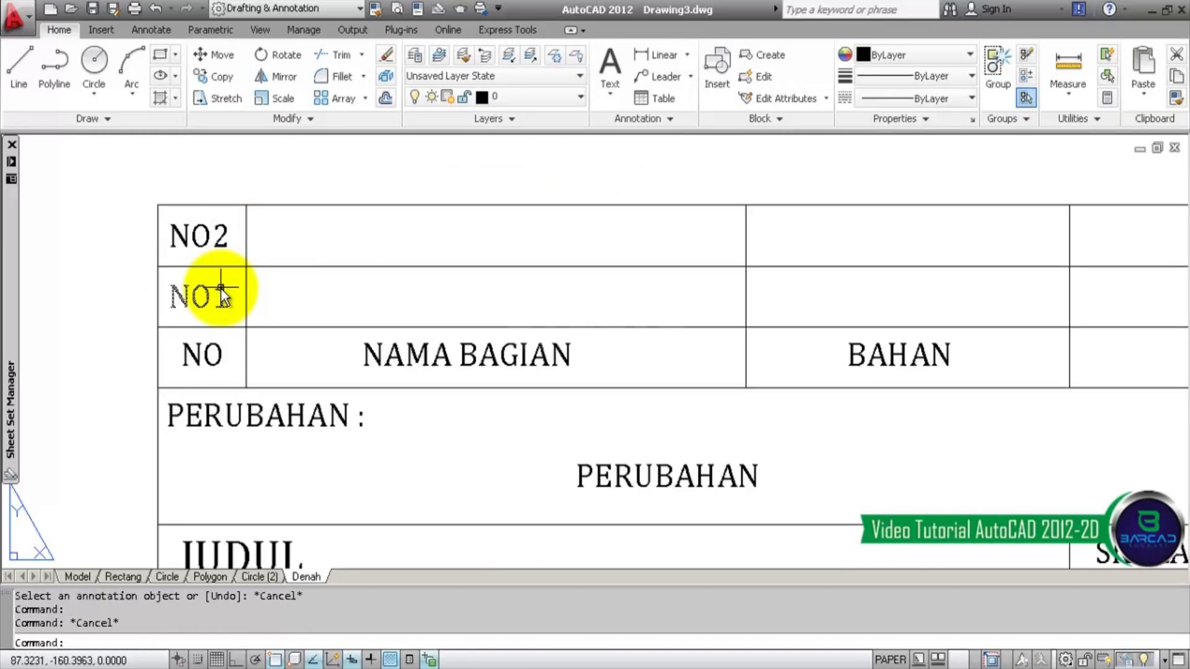
pyautogui.click(221, 291)
pyautogui.click(214, 76)
pyautogui.click(157, 205)
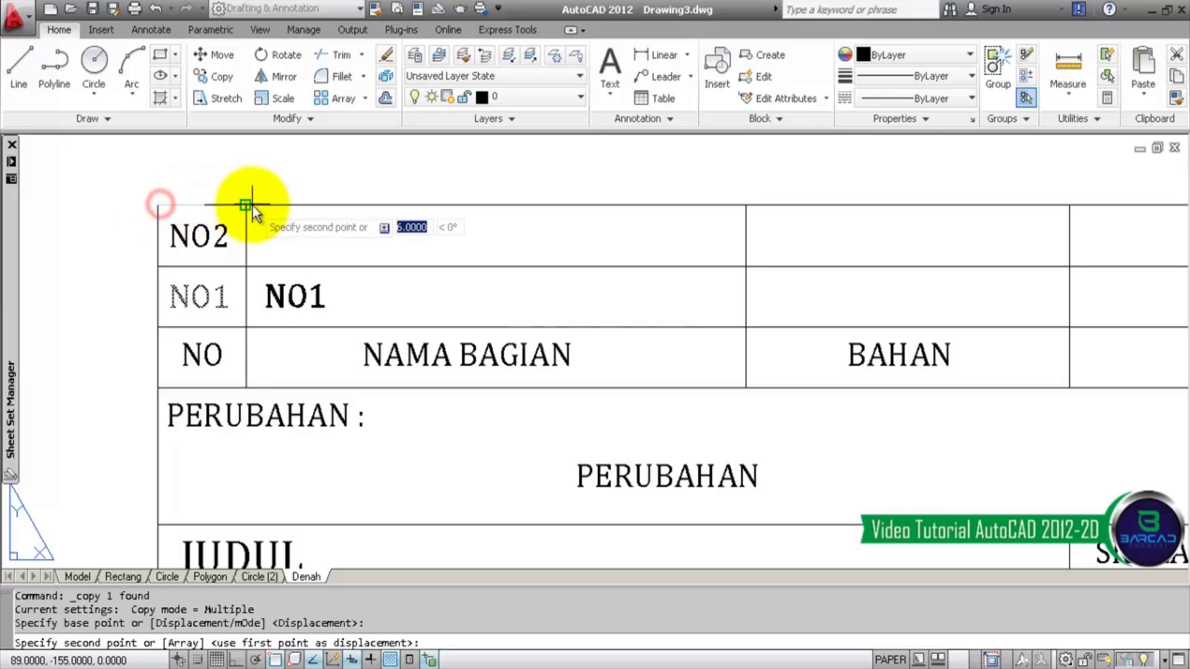
pyautogui.click(246, 206)
pyautogui.press('Escape')
# - Set the tag of the attribute directly above the NAMA BAGIAN heading to NAMABAGIANNO1 and finish editing
pyautogui.click(308, 292)
pyautogui.doubleClick(308, 289)
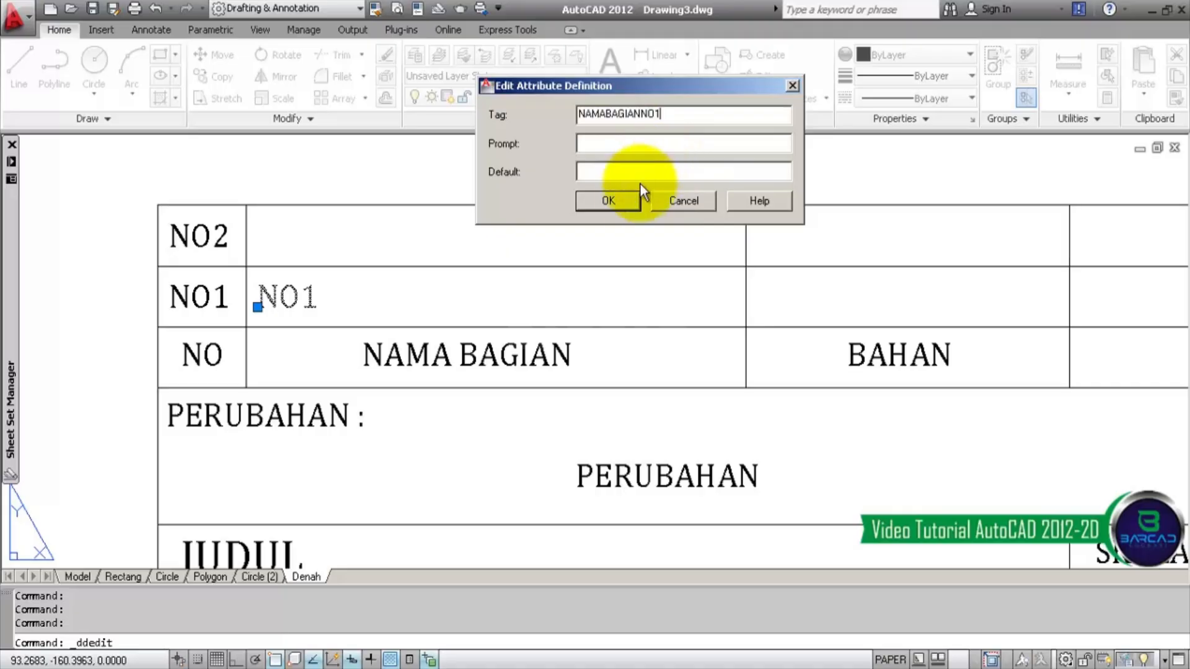
pyautogui.click(629, 199)
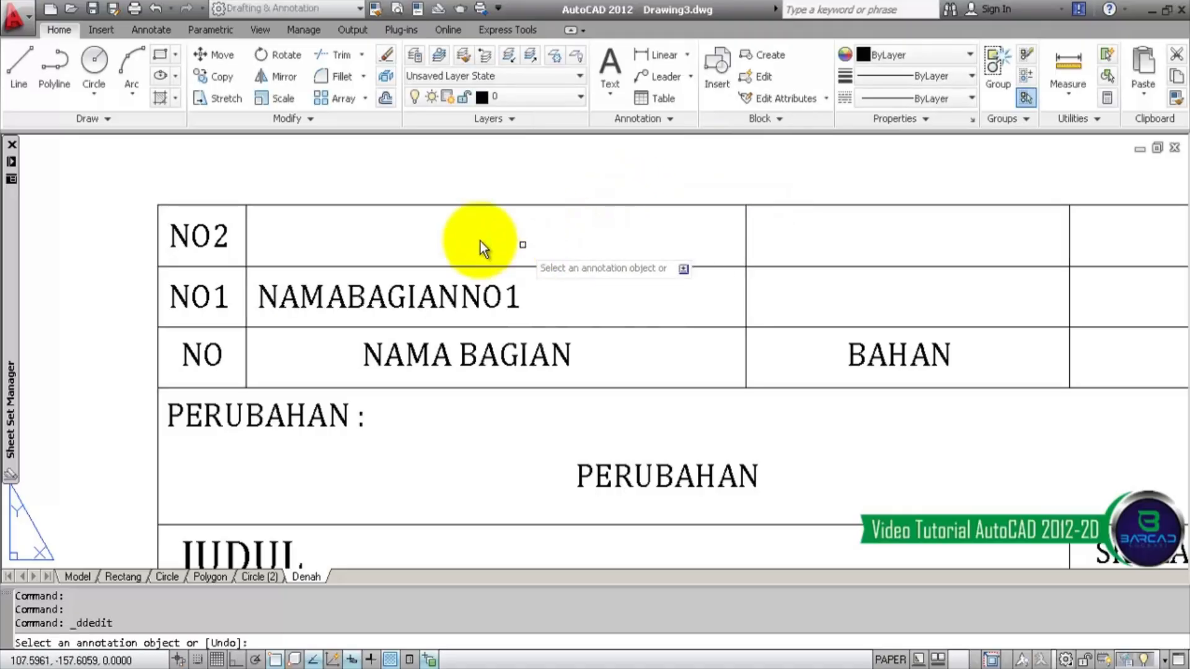
pyautogui.press('Escape')
# - Copy the NAMABAGIANNO1 attribute straight up into the NO2 row of the same column
pyautogui.click(362, 292)
pyautogui.click(213, 76)
pyautogui.click(246, 268)
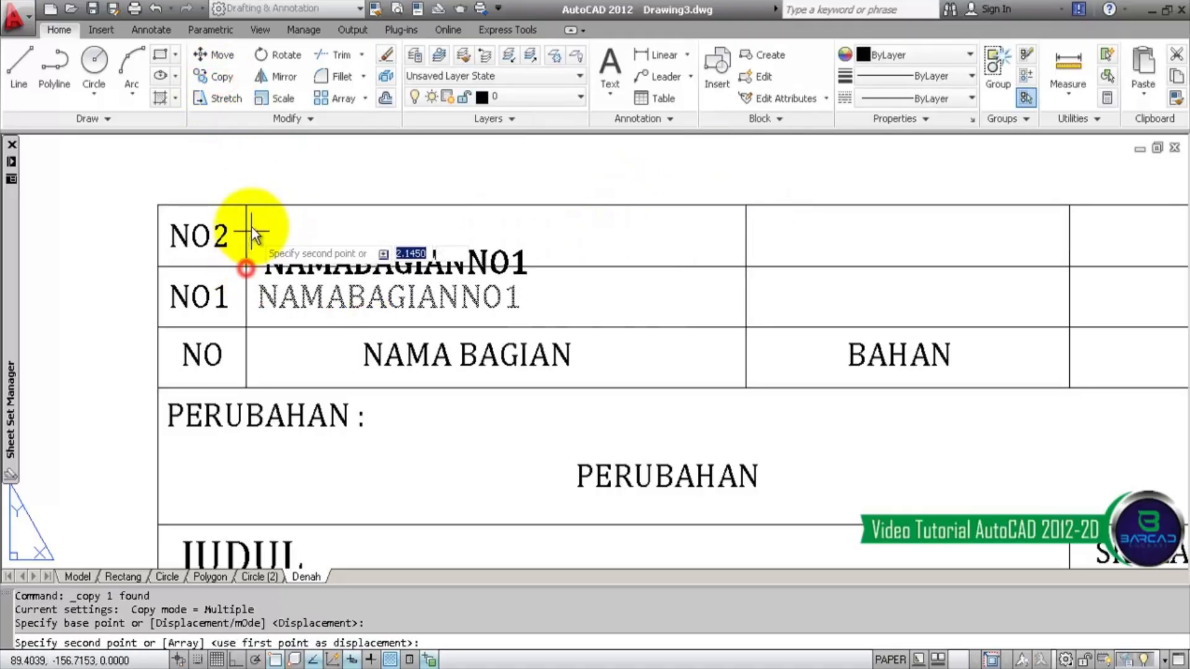
pyautogui.click(244, 209)
pyautogui.press('Escape')
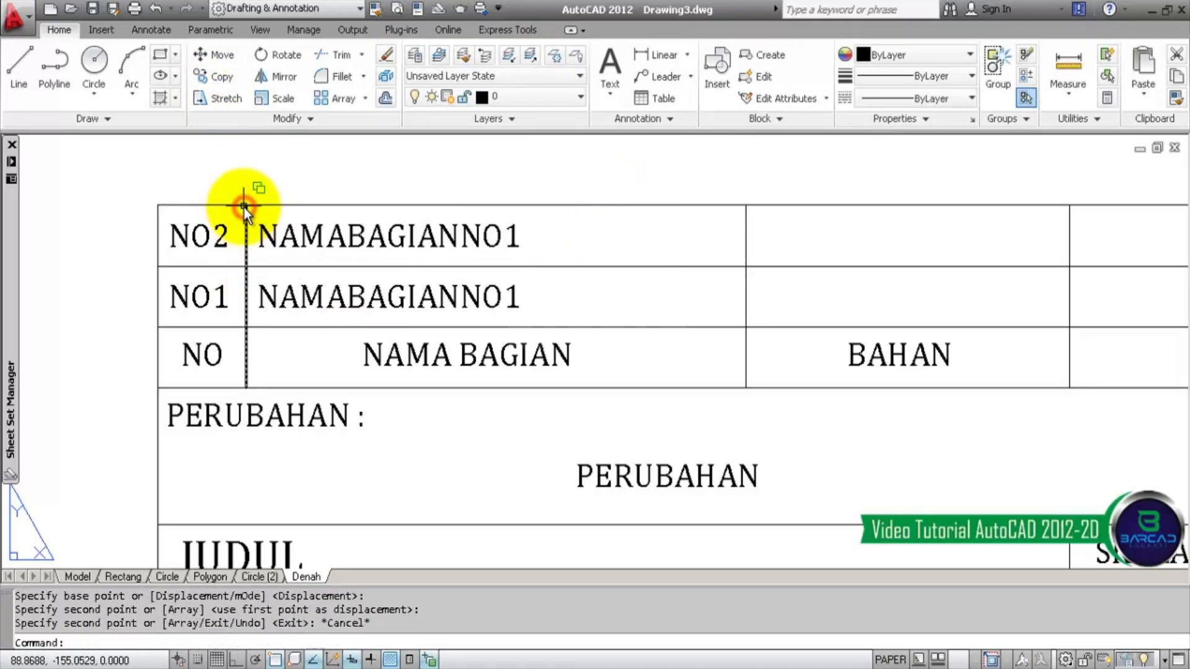
pyautogui.doubleClick(495, 229)
pyautogui.click(496, 229)
pyautogui.click(623, 258)
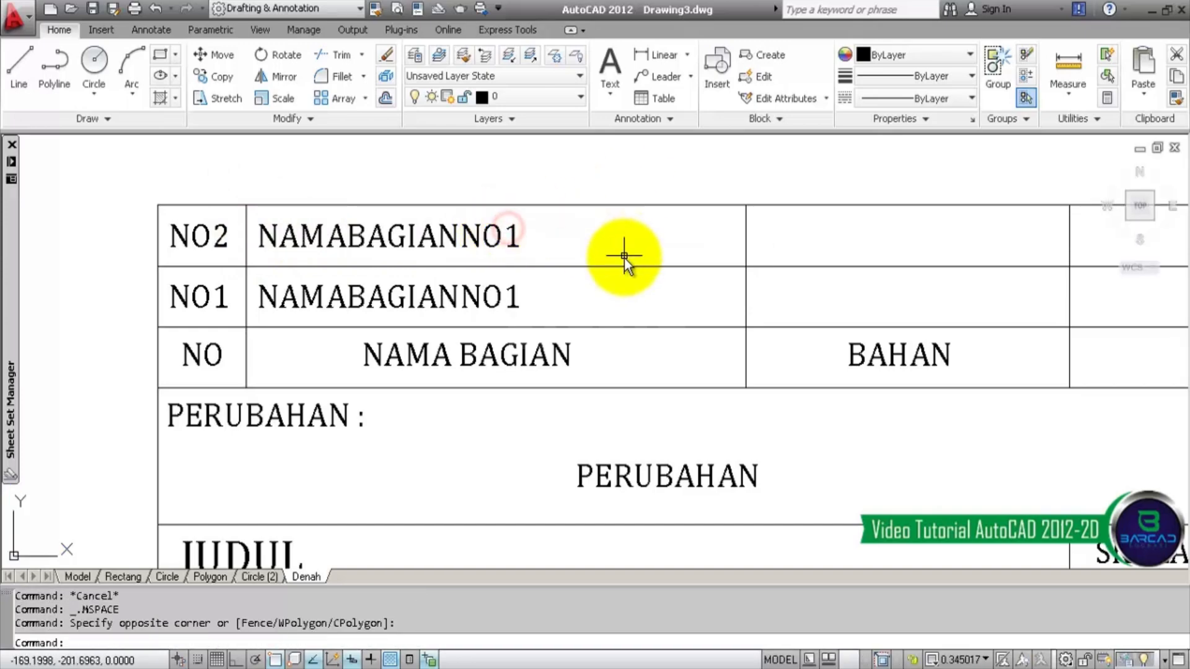
pyautogui.hotkey('ctrl', 'z')
# - Set the tag of the NAMA BAGIAN attribute in the NO2 row to NAMABAGIANNO2 and finish editing
pyautogui.click(514, 240)
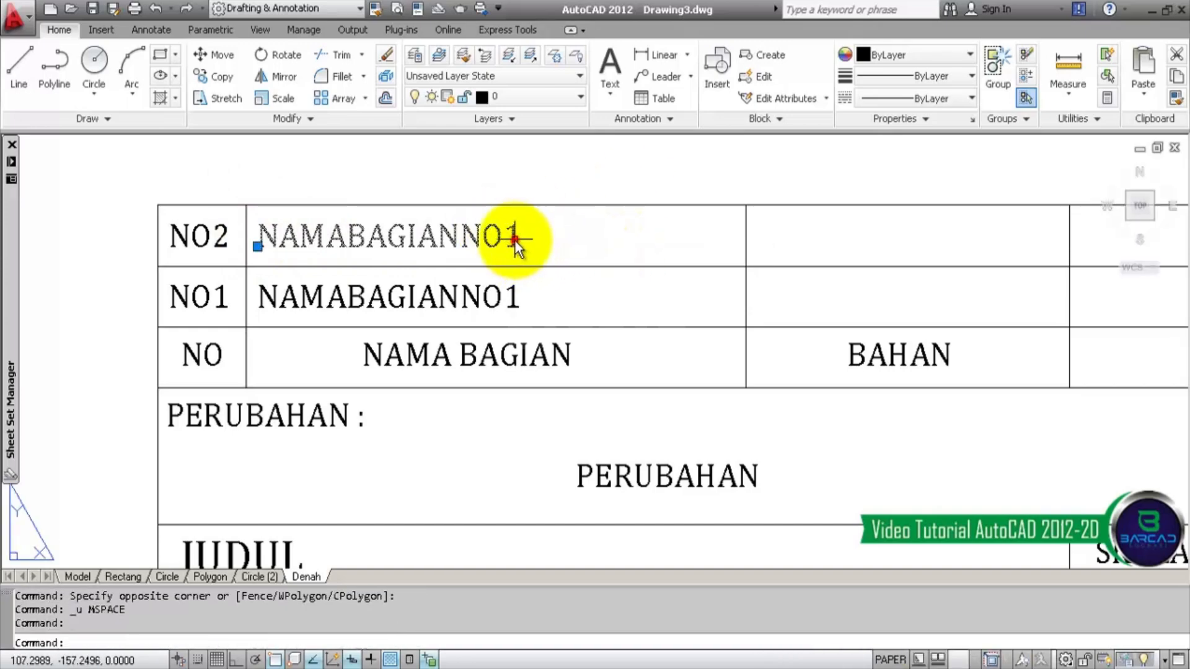
pyautogui.doubleClick(514, 240)
pyautogui.click(681, 115)
pyautogui.write('2')
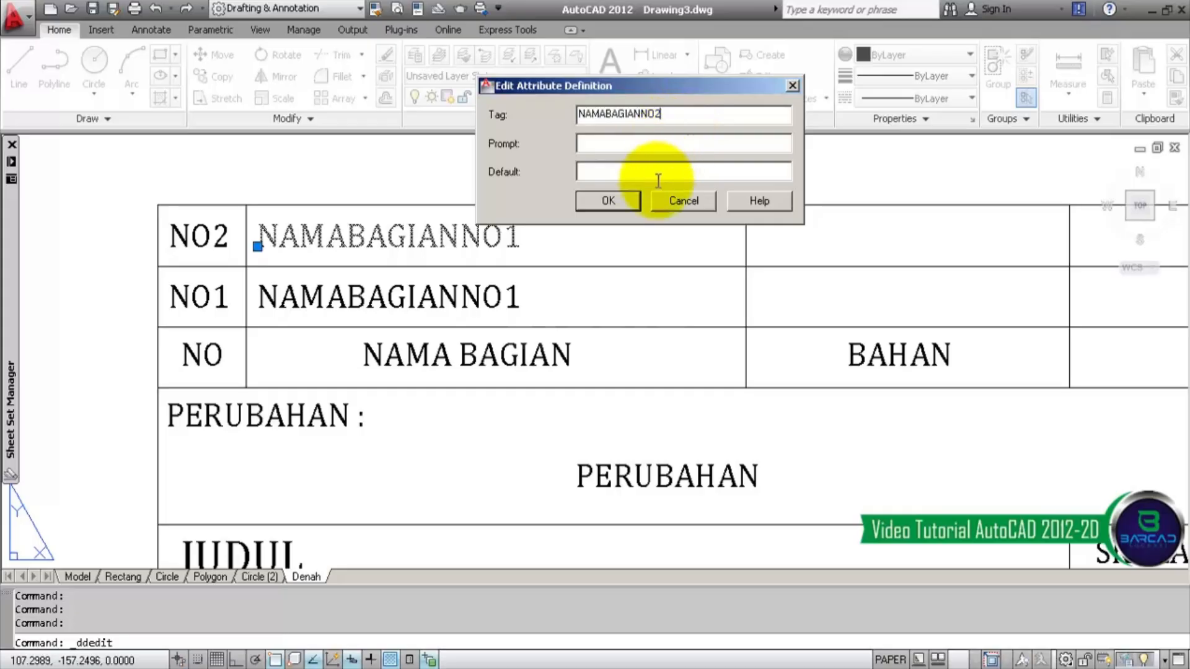
pyautogui.click(628, 197)
pyautogui.scroll(-3, 334, 213)
pyautogui.scroll(4, 434, 220)
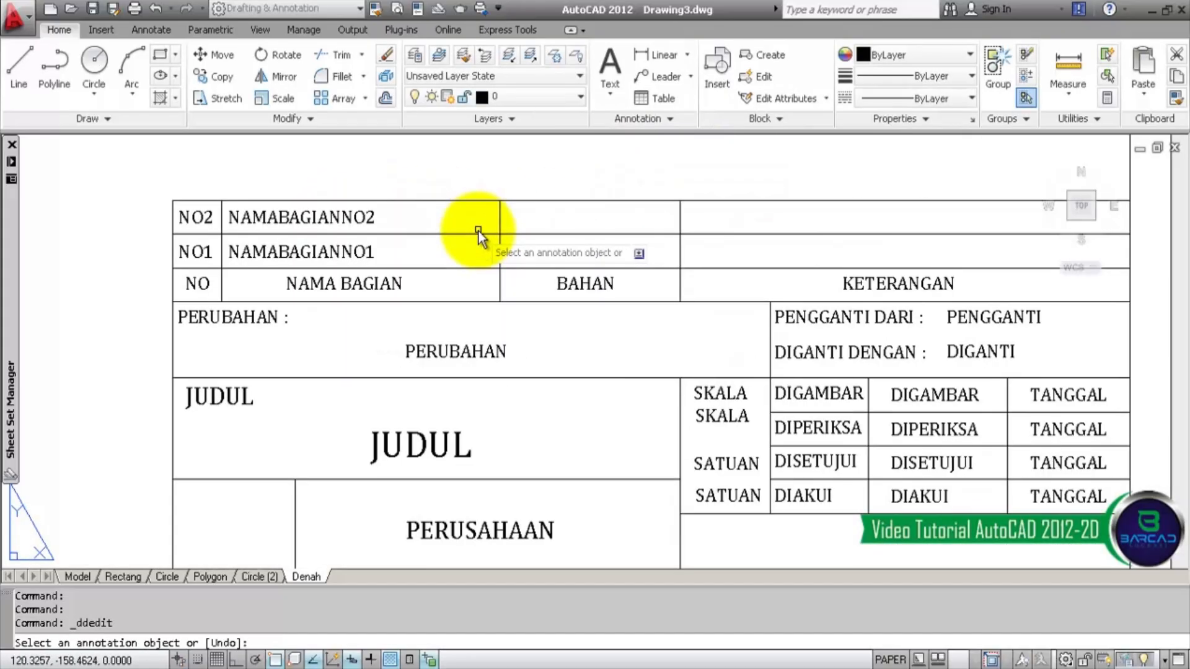
pyautogui.press('Escape')
# - Copy the NAMABAGIANNO1 attribute along its row into the cells above the BAHAN and KETERANGAN headings
pyautogui.click(298, 198)
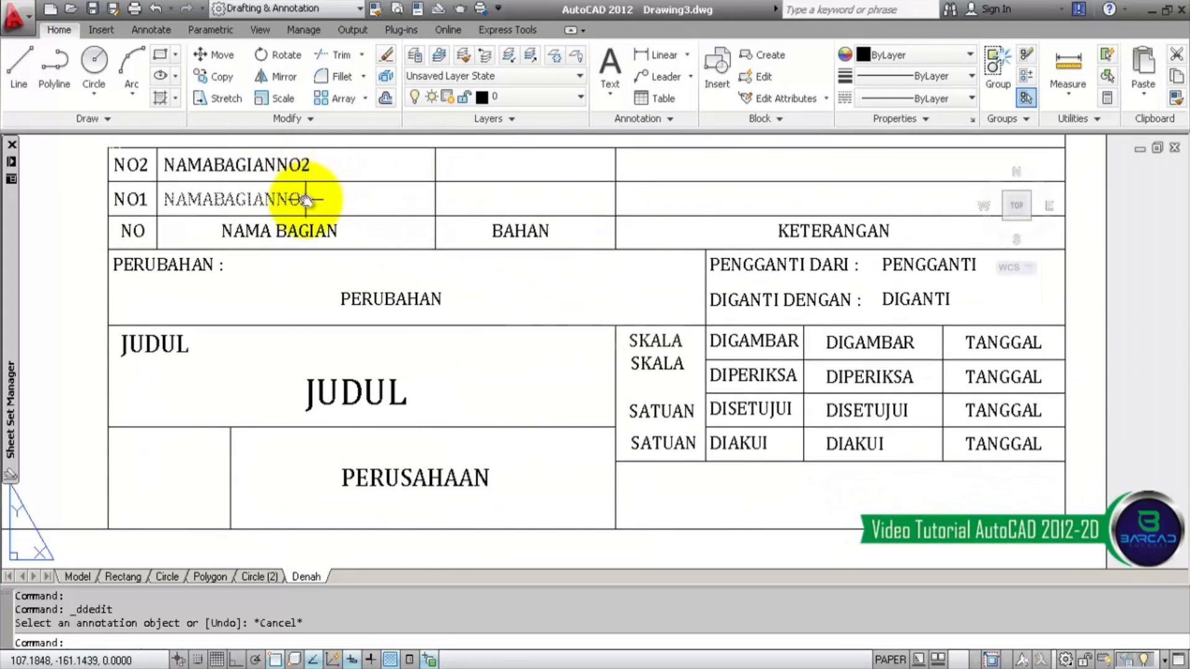
pyautogui.click(211, 76)
pyautogui.click(156, 147)
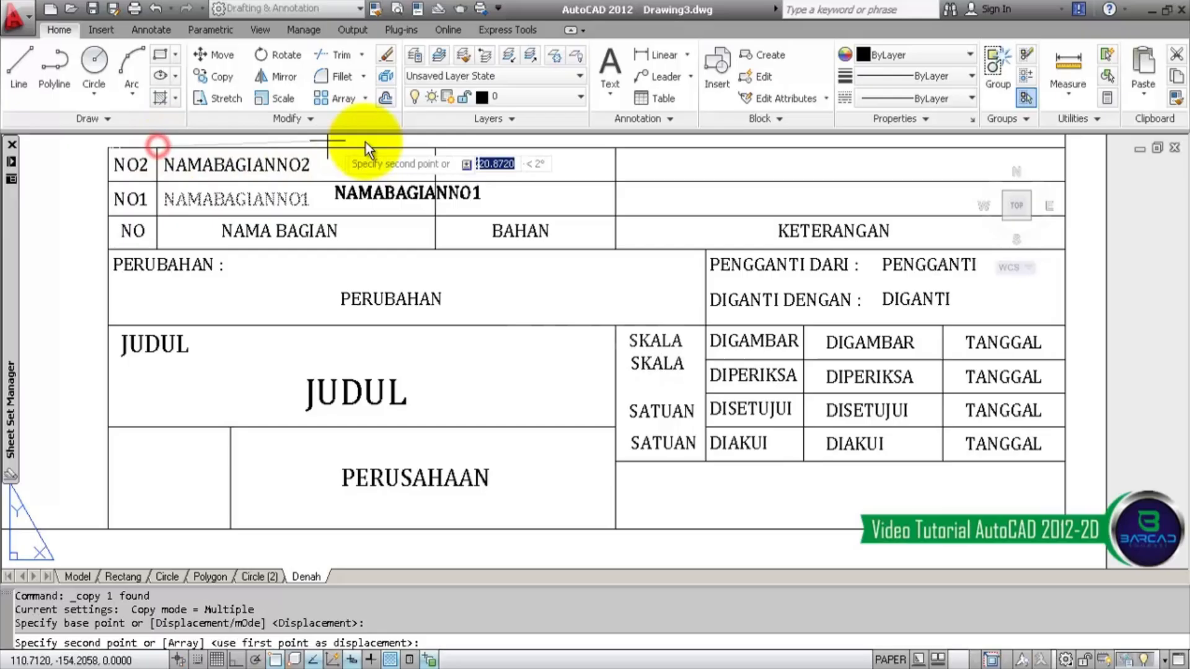
pyautogui.click(434, 147)
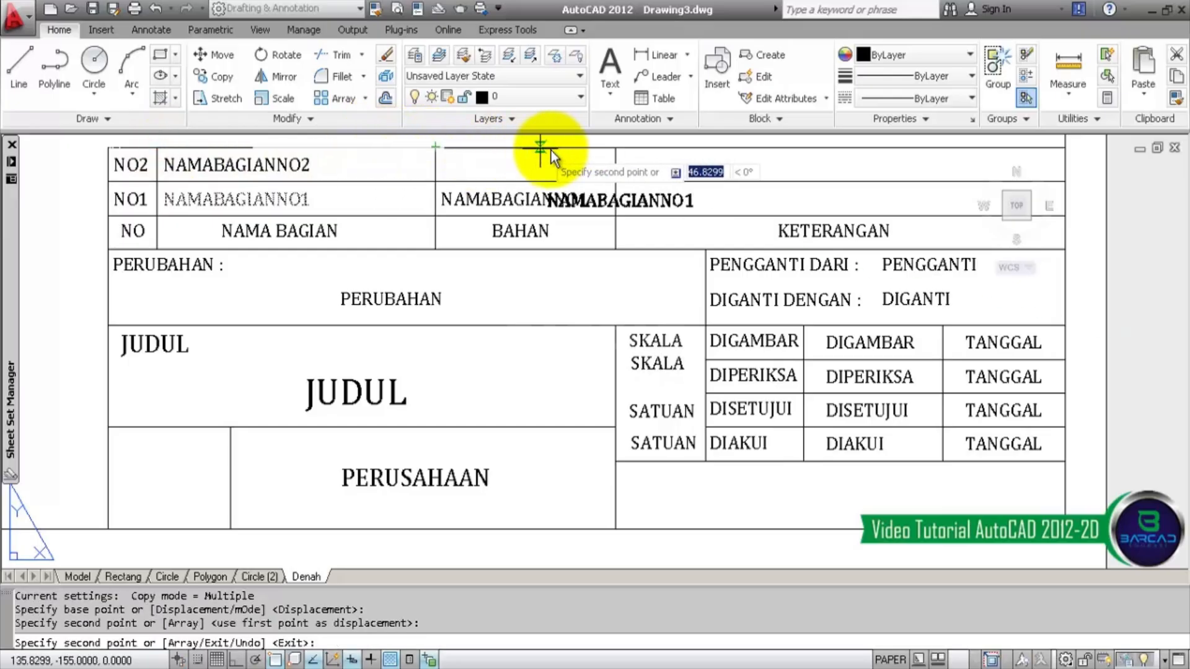
pyautogui.click(616, 148)
pyautogui.press('Escape')
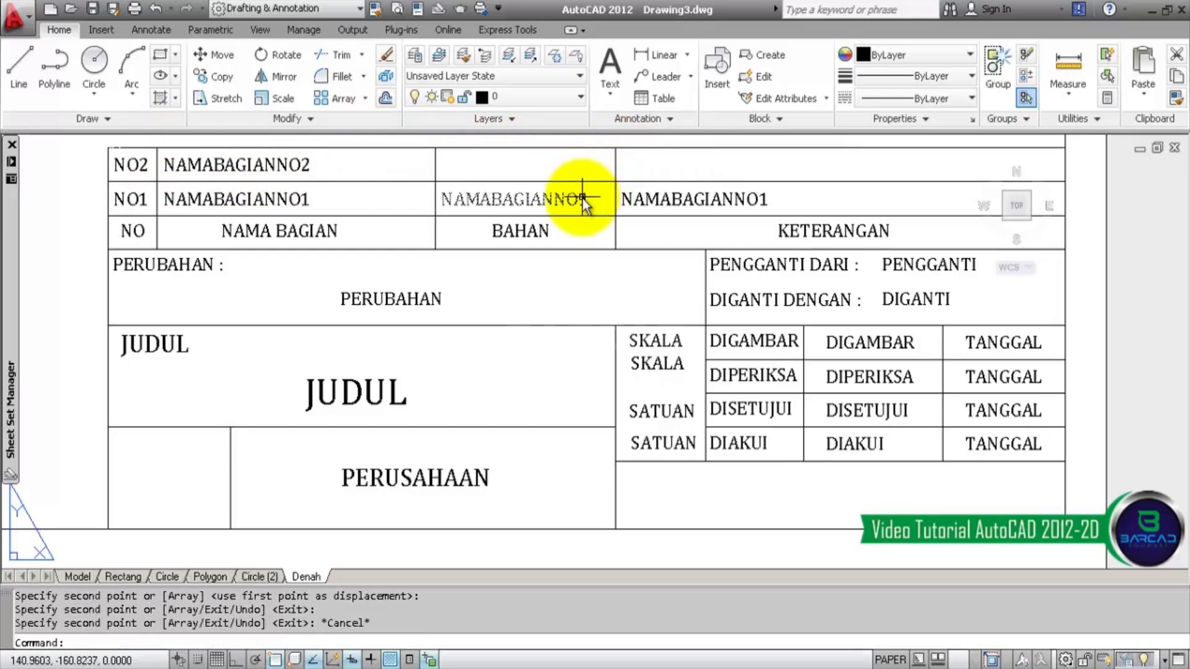
# - Set the tag of the attribute directly above the BAHAN heading to BAHANNO1 and finish editing
pyautogui.doubleClick(583, 199)
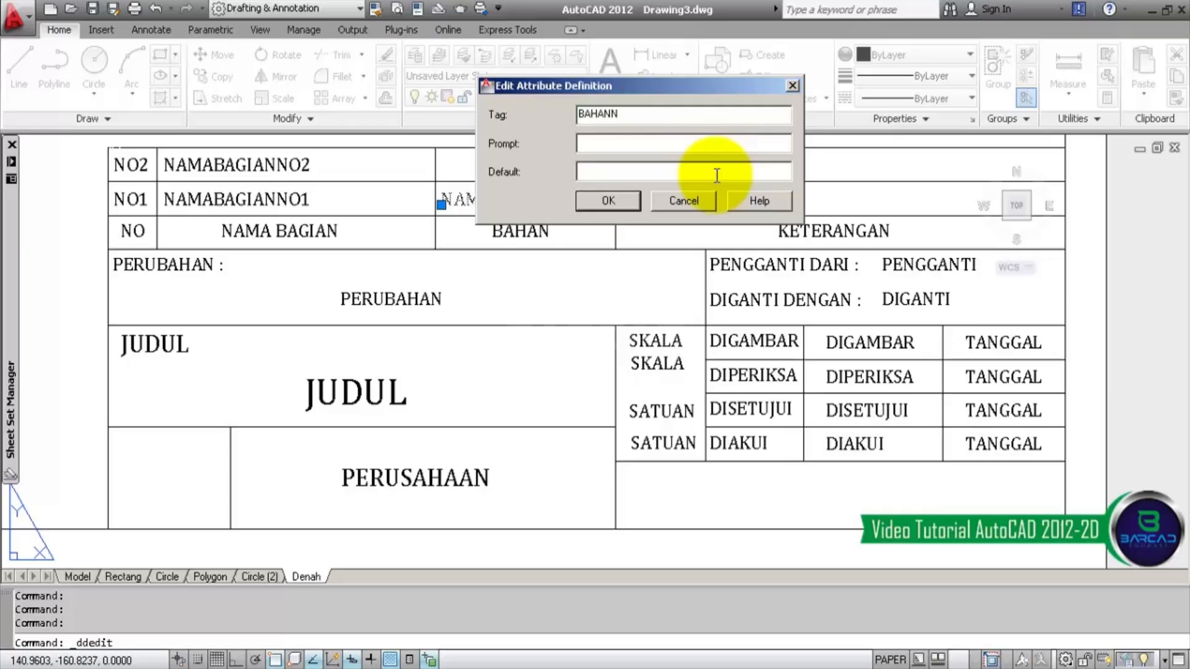
pyautogui.click(618, 200)
pyautogui.press('Escape')
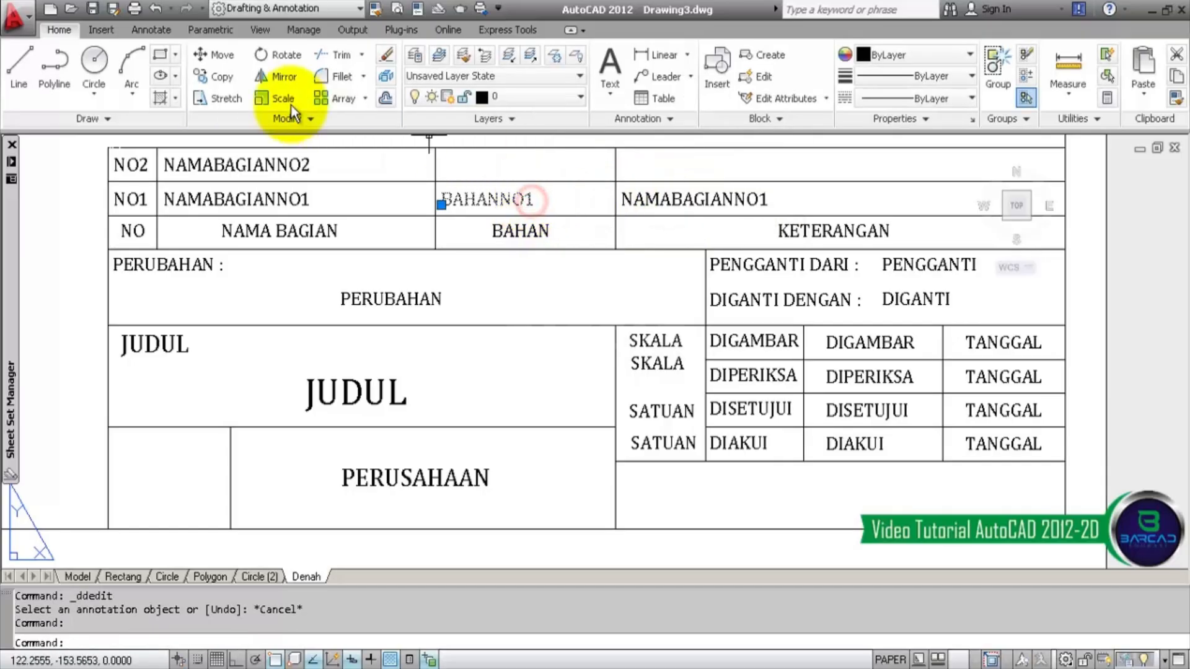
# - Copy the BAHANNO1 attribute straight up into the NO2 row of the BAHAN column
pyautogui.click(212, 76)
pyautogui.click(436, 182)
pyautogui.click(435, 148)
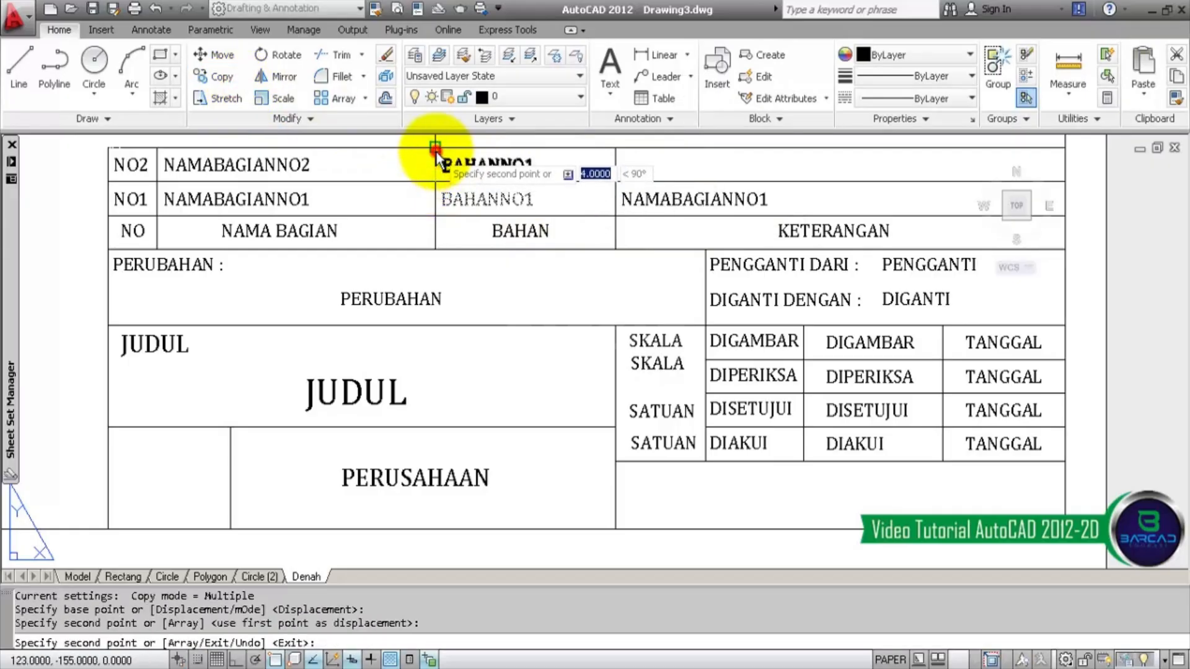
pyautogui.press('Escape')
# - Set the tag of the BAHAN attribute in the NO2 row to BAHANNO2 and finish editing
pyautogui.doubleClick(508, 166)
pyautogui.click(650, 116)
pyautogui.press('BackSpace')
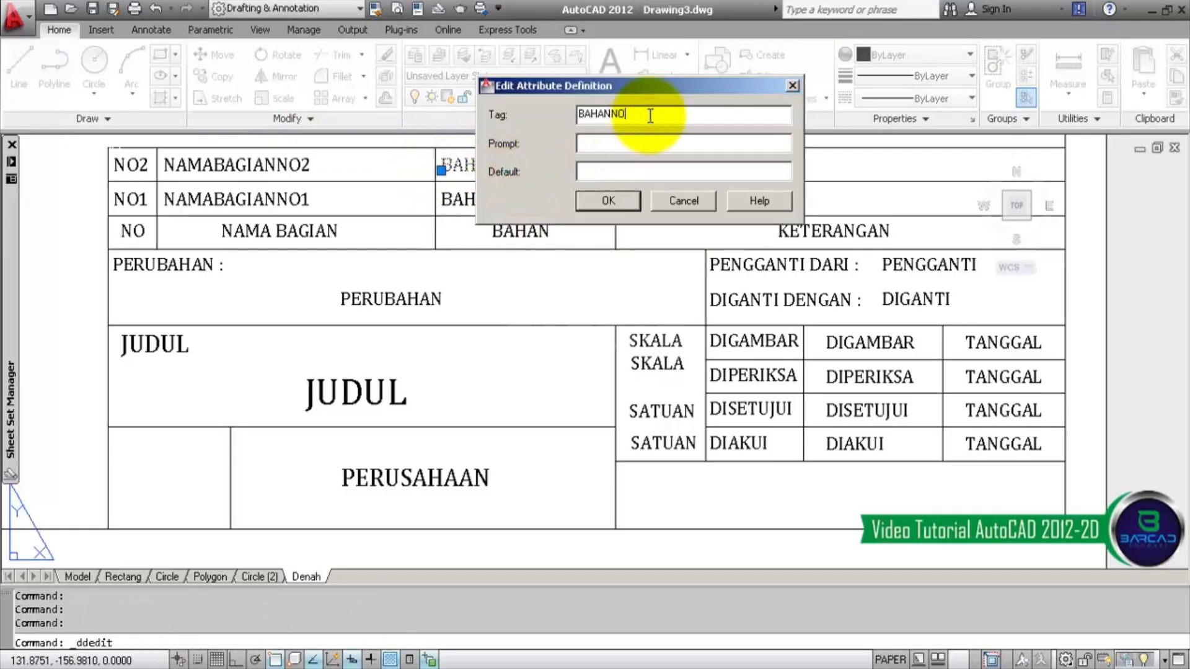
pyautogui.click(622, 195)
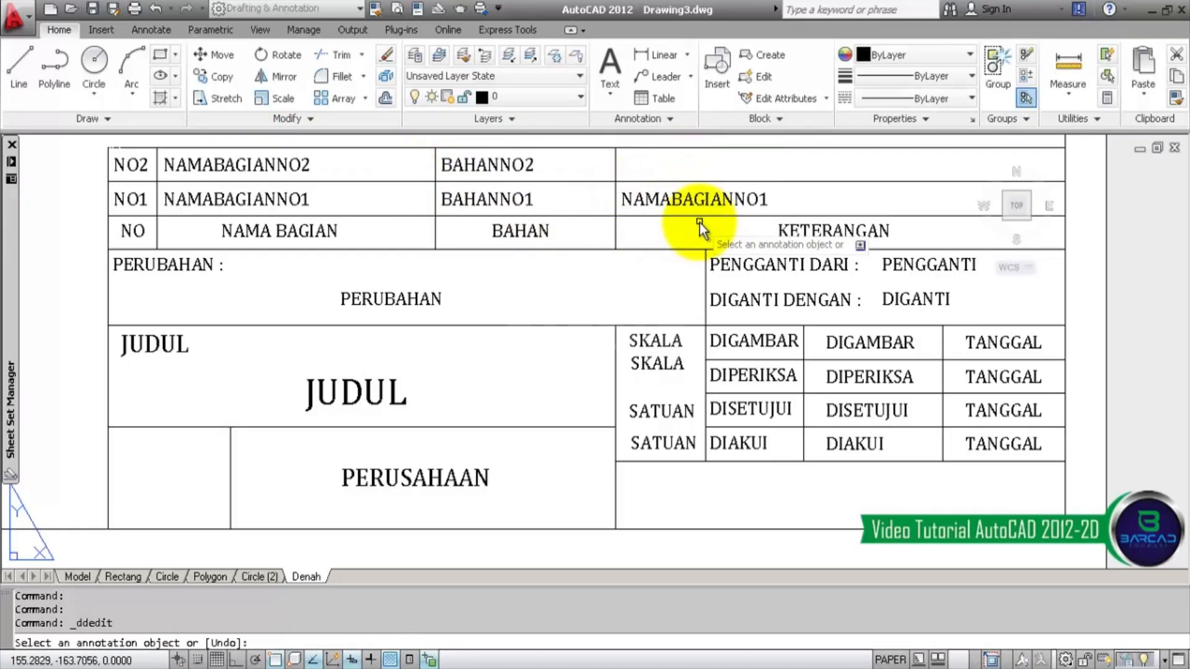
pyautogui.press('Escape')
# - Set the tag of the attribute directly above the KETERANGAN heading to KETERANGANNO1 and finish editing
pyautogui.doubleClick(698, 205)
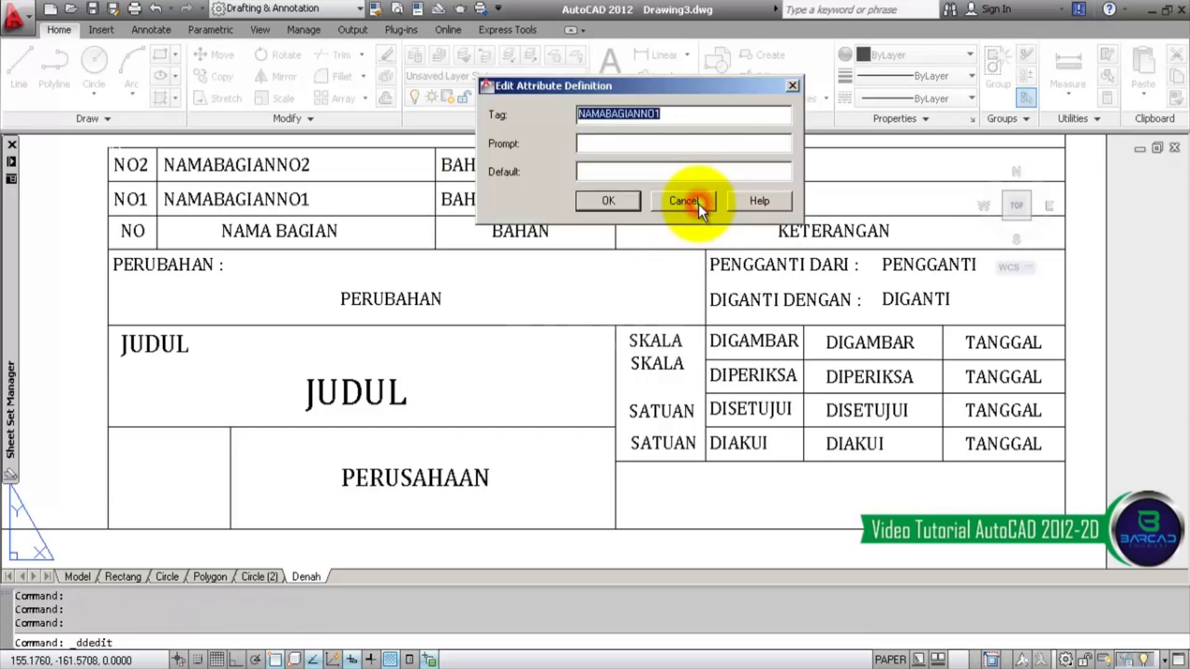
pyautogui.moveTo(641, 114); pyautogui.dragTo(563, 113)
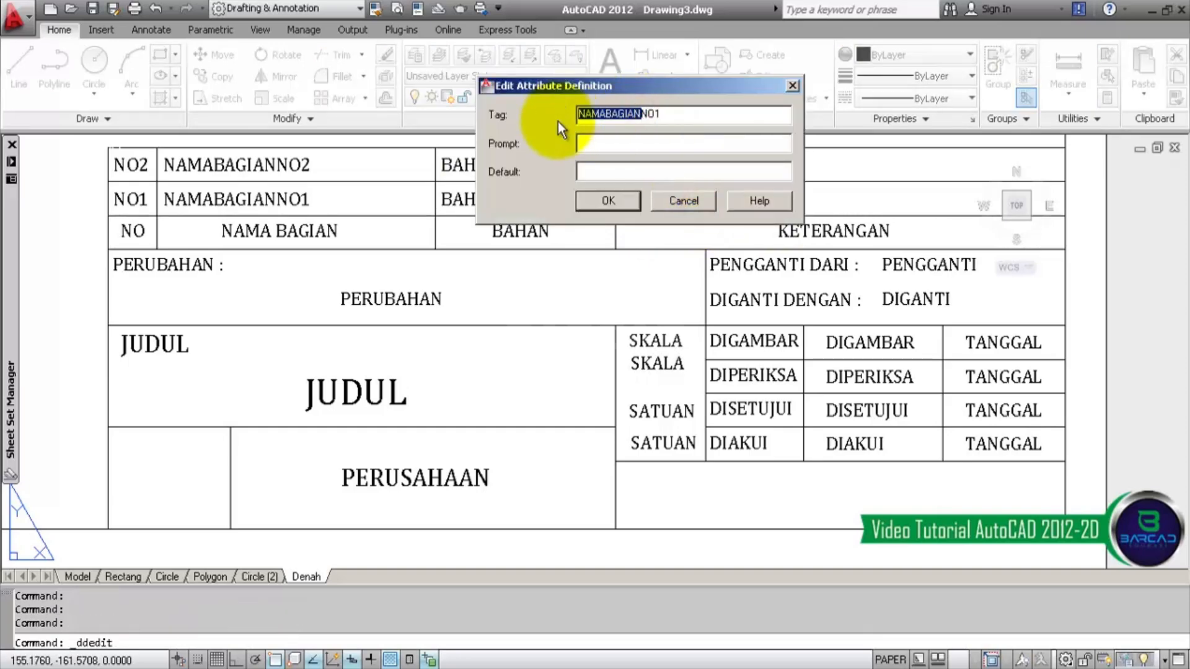
pyautogui.write('KETERANGAN')
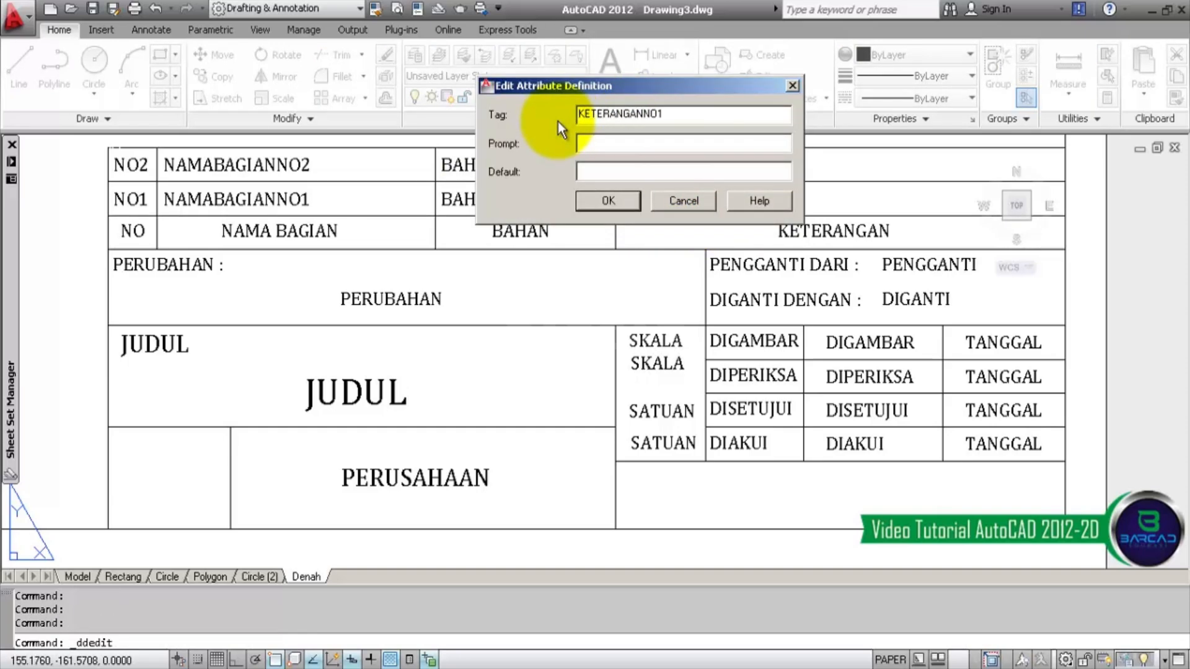
pyautogui.click(618, 202)
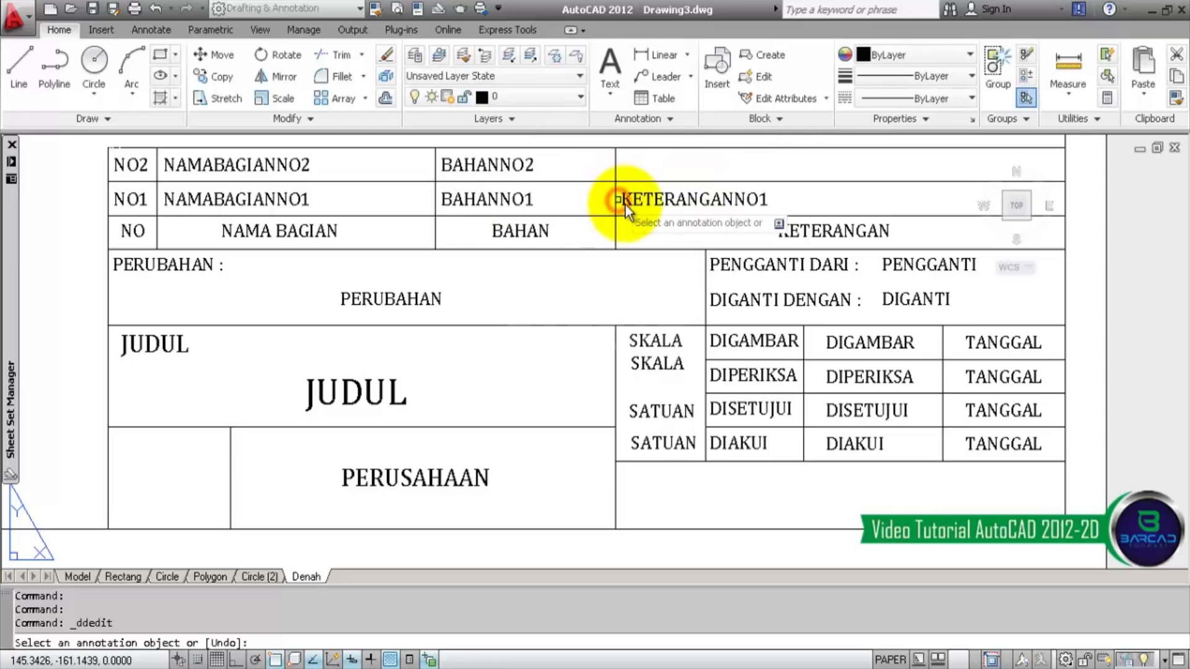
pyautogui.press('Escape')
# - Copy the KETERANGANNO1 attribute straight up into the NO2 row of the KETERANGAN column
pyautogui.click(694, 200)
pyautogui.click(214, 77)
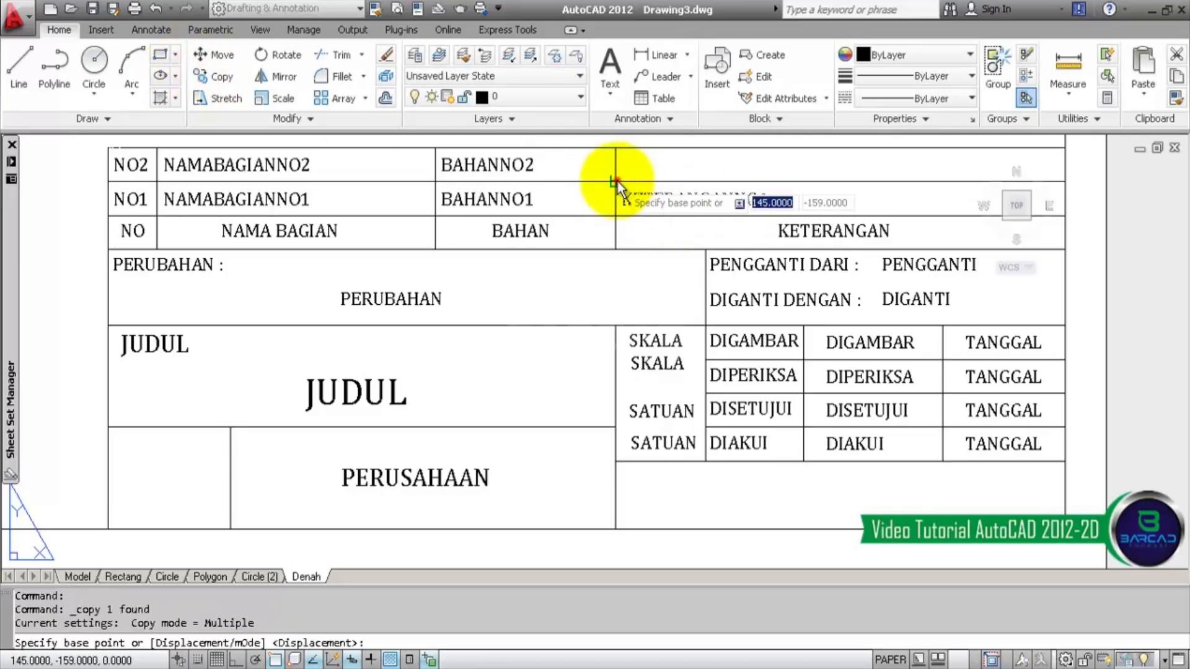
pyautogui.click(618, 181)
pyautogui.click(614, 149)
pyautogui.press('Escape')
# - Set the tag of the KETERANGAN attribute in the NO2 row to KETERANGANNO2 and finish editing
pyautogui.doubleClick(638, 165)
pyautogui.click(681, 116)
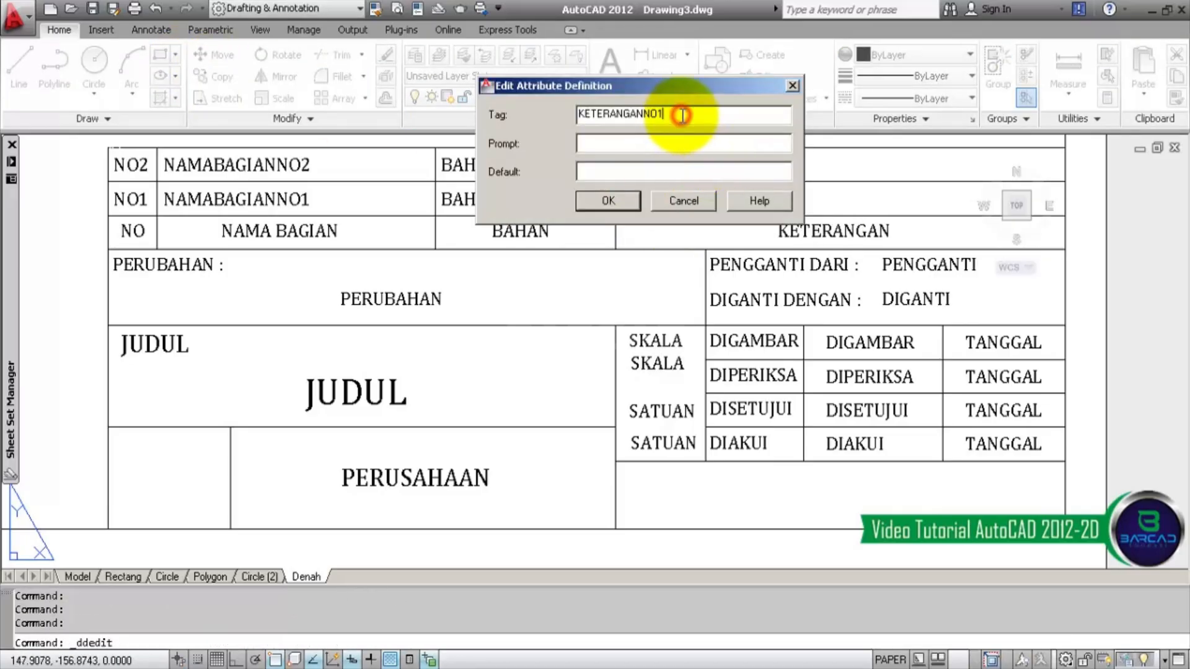
pyautogui.write('2')
pyautogui.click(634, 204)
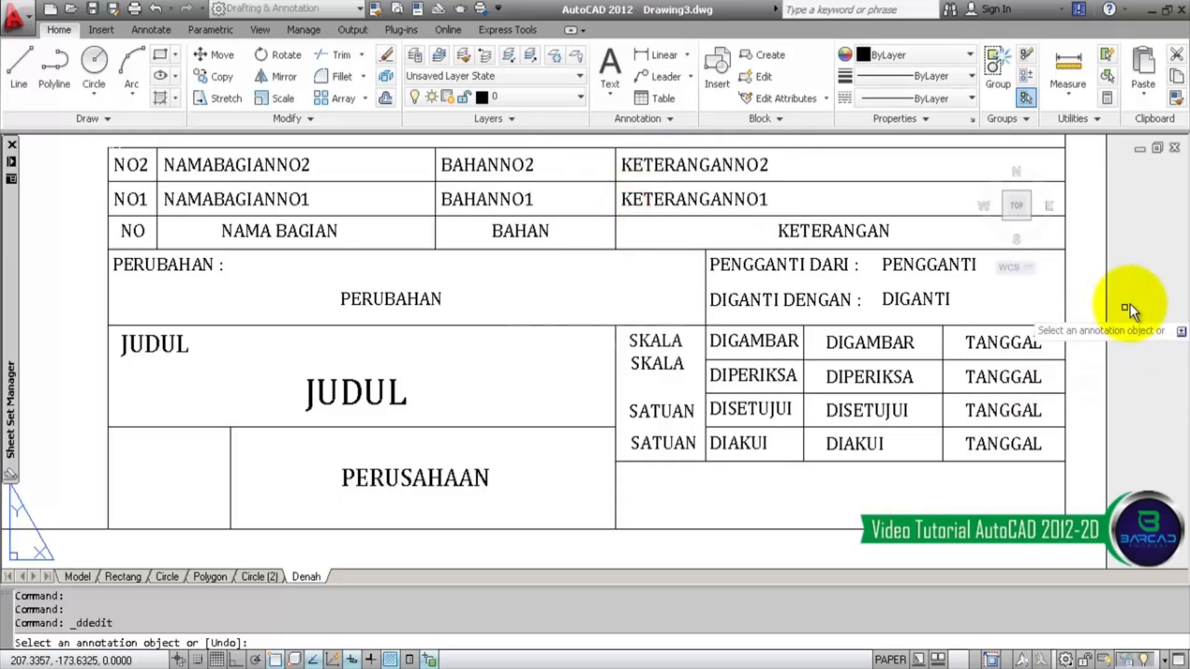
pyautogui.press('Escape')
# - Create a layer named TEKS ATRIBUT and set its color to blue
pyautogui.scroll(-2, 775, 307)
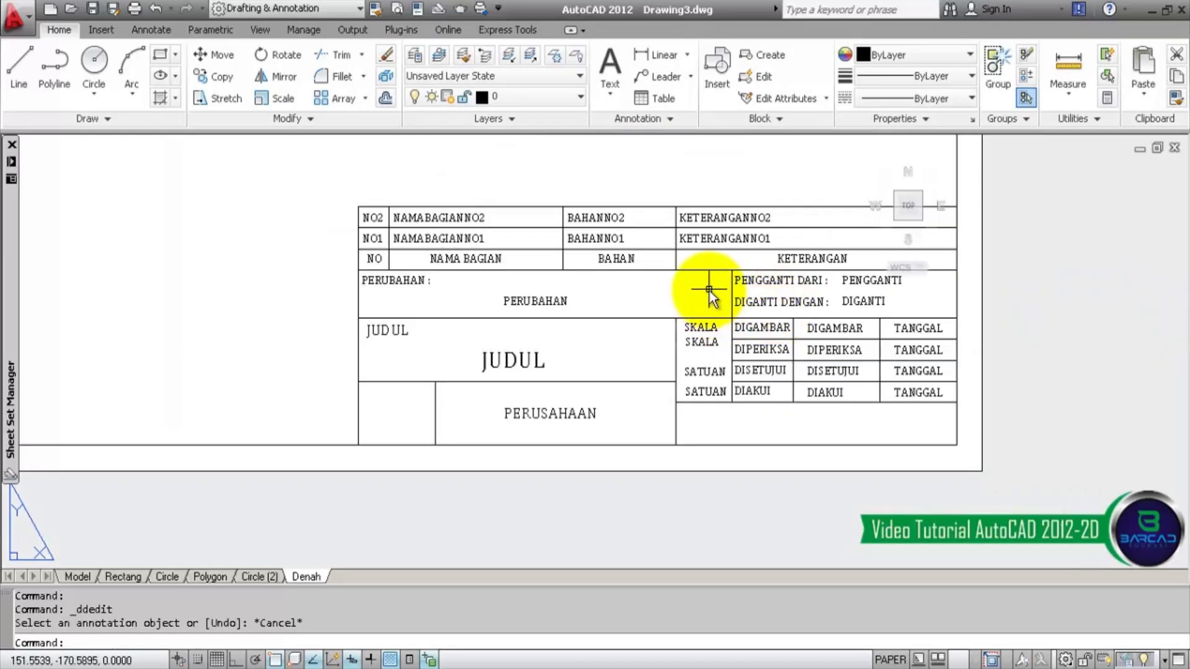
pyautogui.scroll(2, 673, 303)
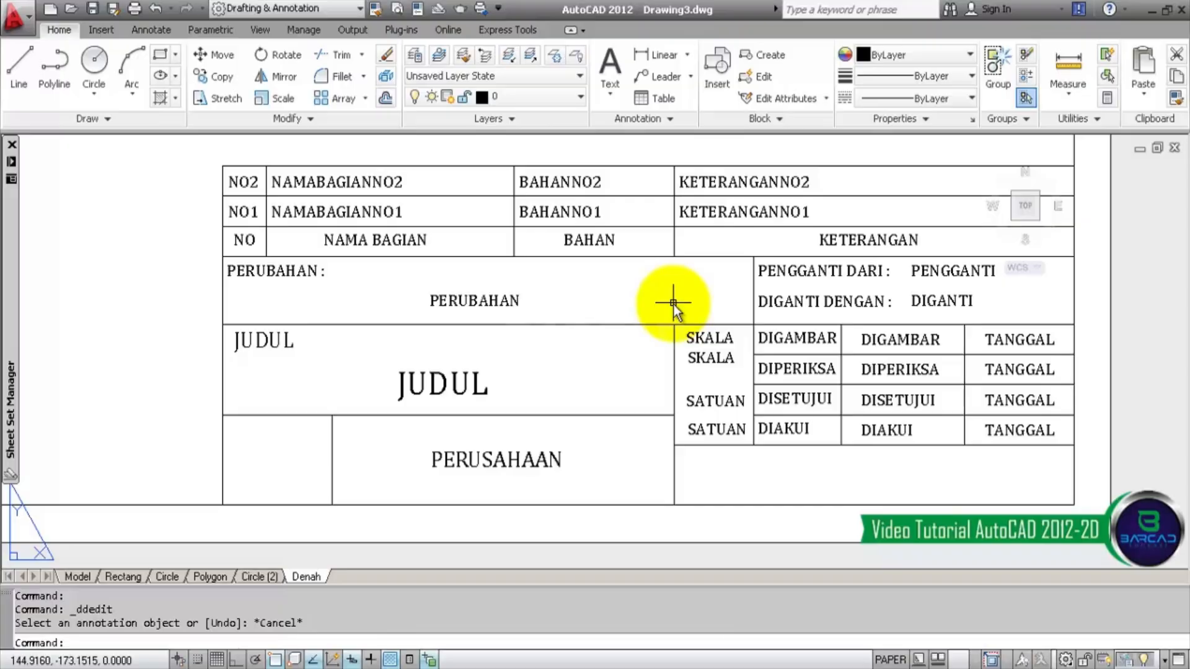
pyautogui.click(418, 54)
pyautogui.click(373, 101)
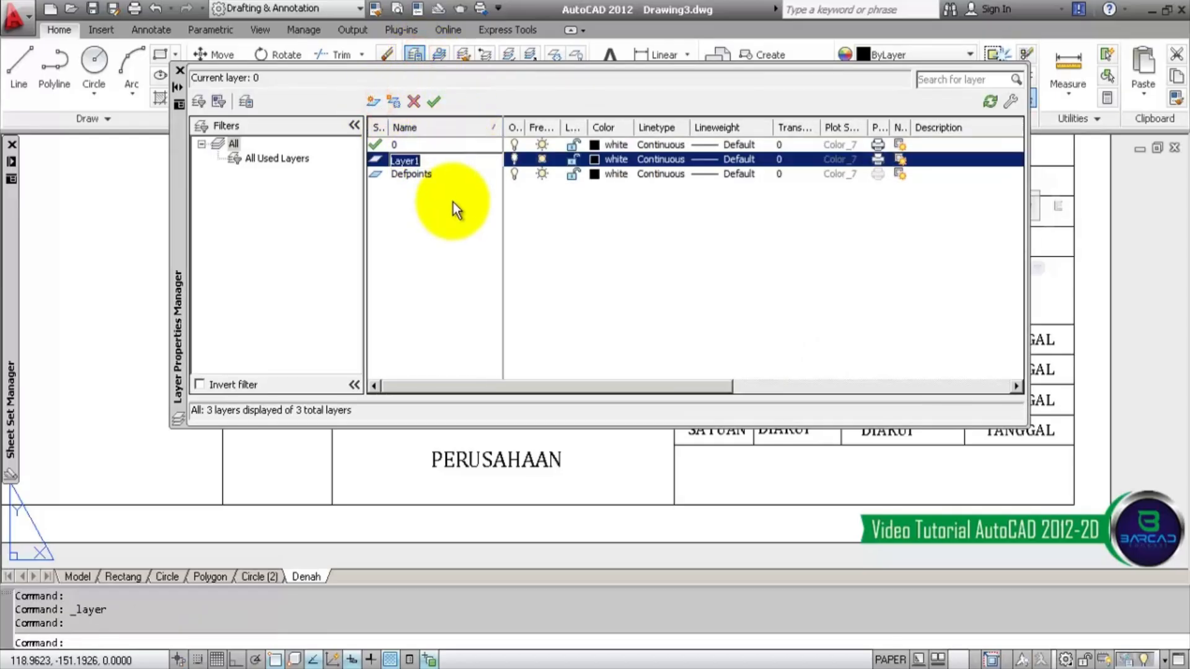
pyautogui.write('TEKS ')
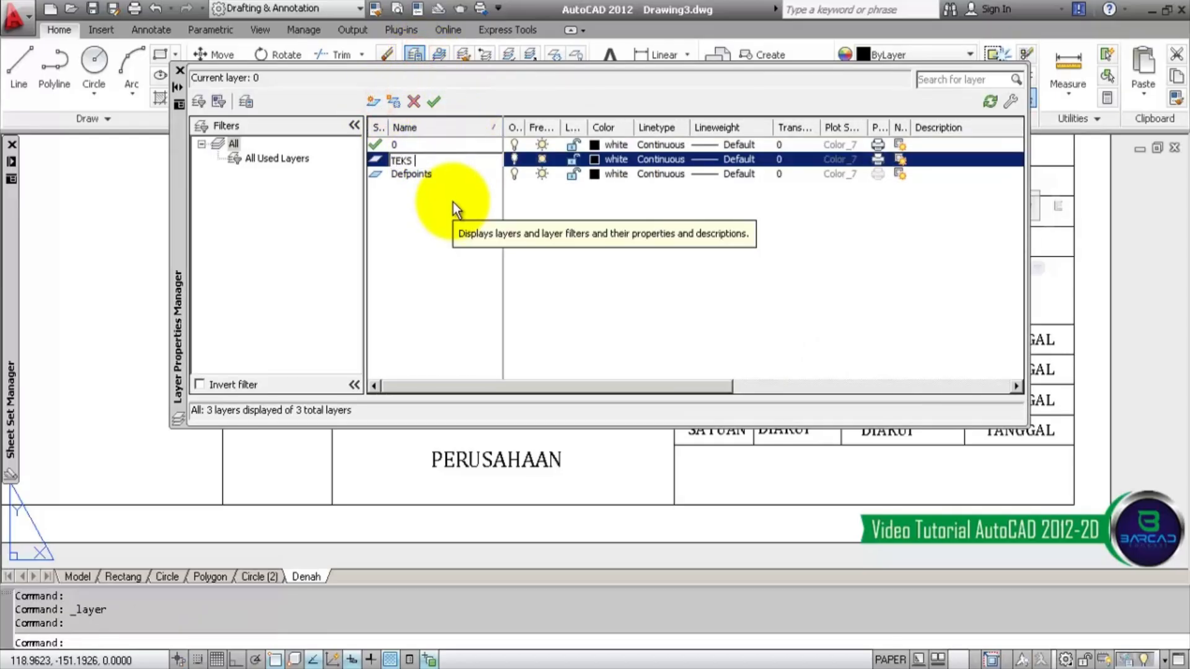
pyautogui.write('ATRIBUT')
pyautogui.click(615, 159)
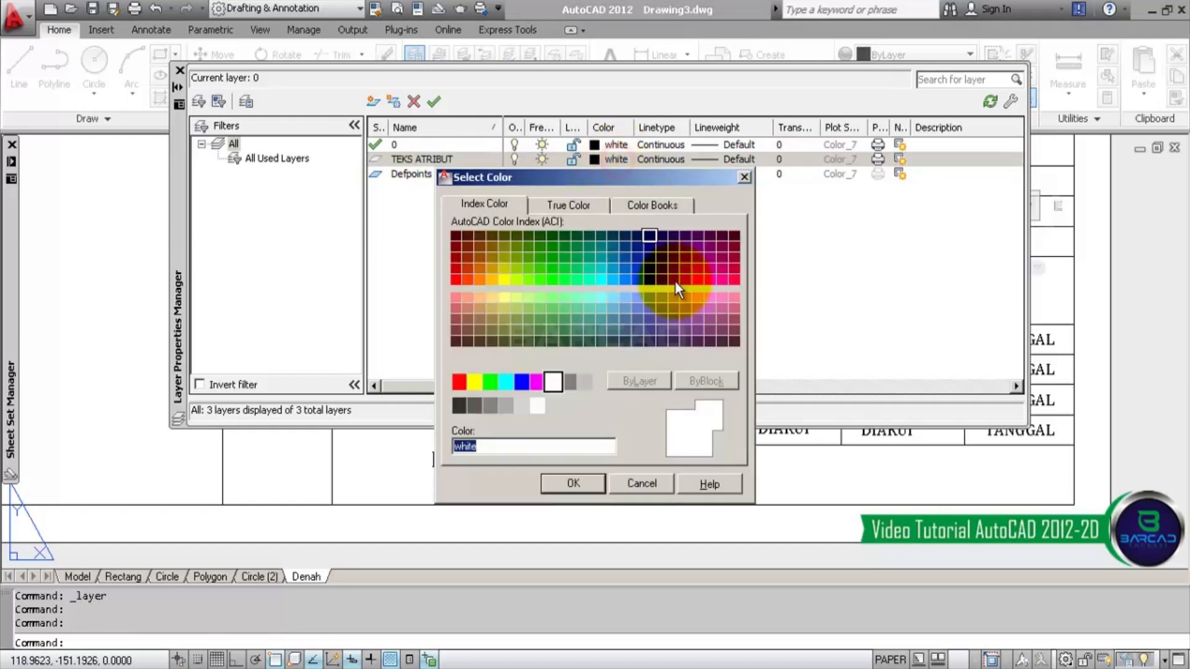
pyautogui.click(527, 384)
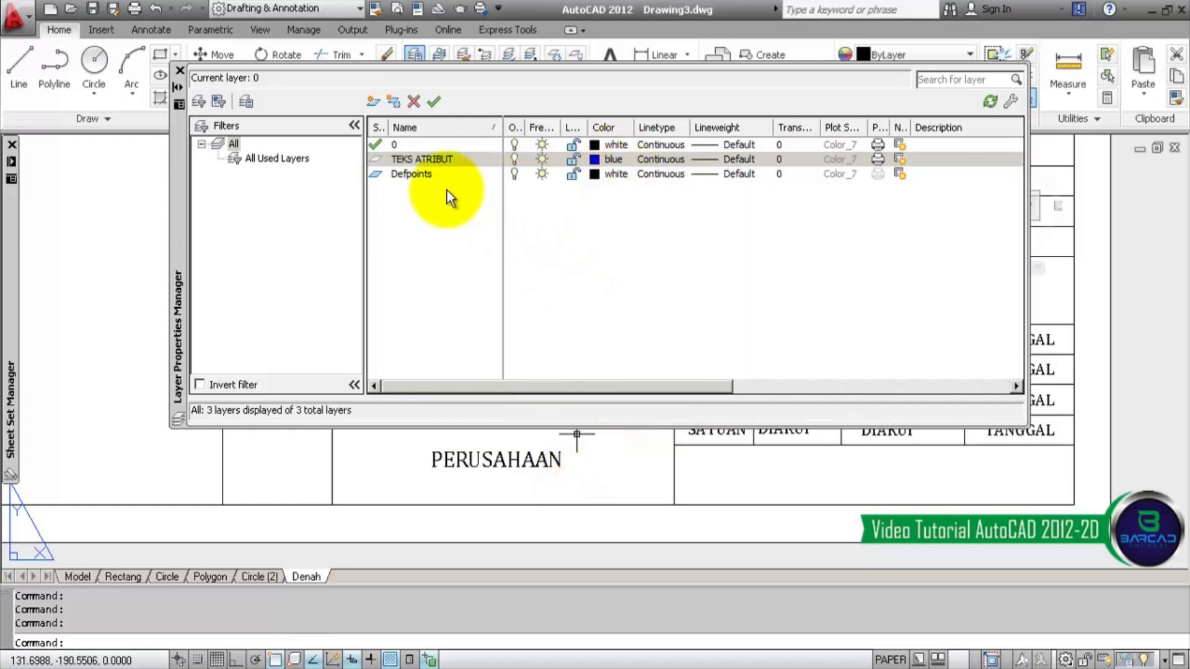
# - Create a layer named TEKS ETIKET, set its color to red and close the layer manager
pyautogui.click(373, 102)
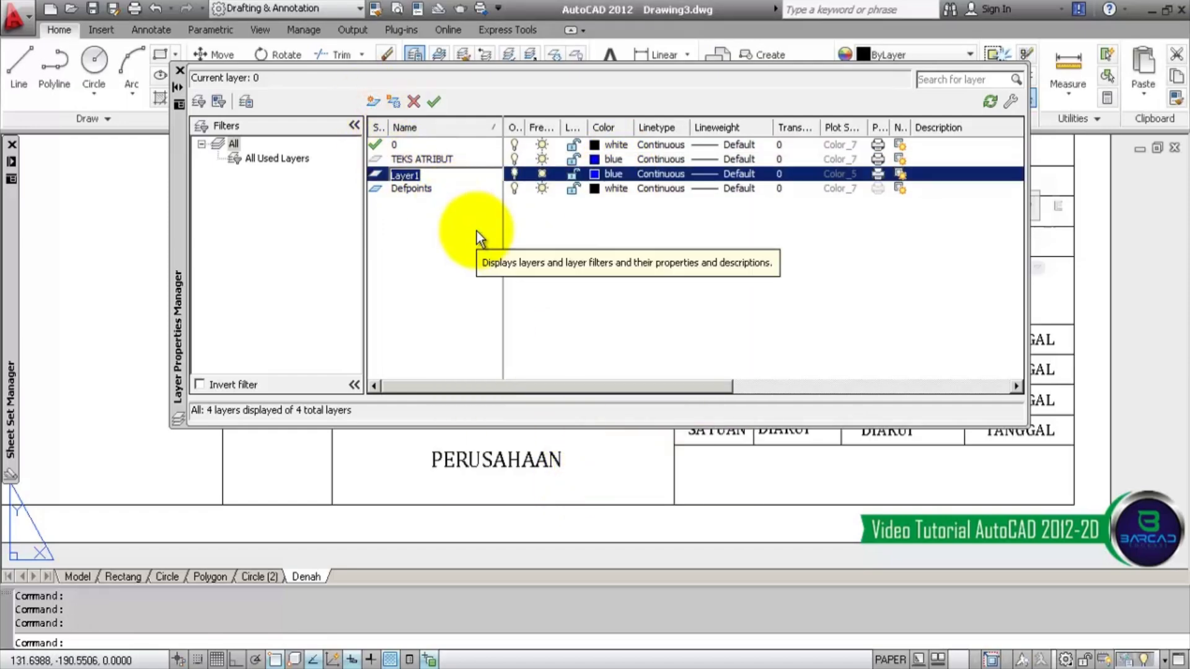
pyautogui.write('TEKS ETIKET')
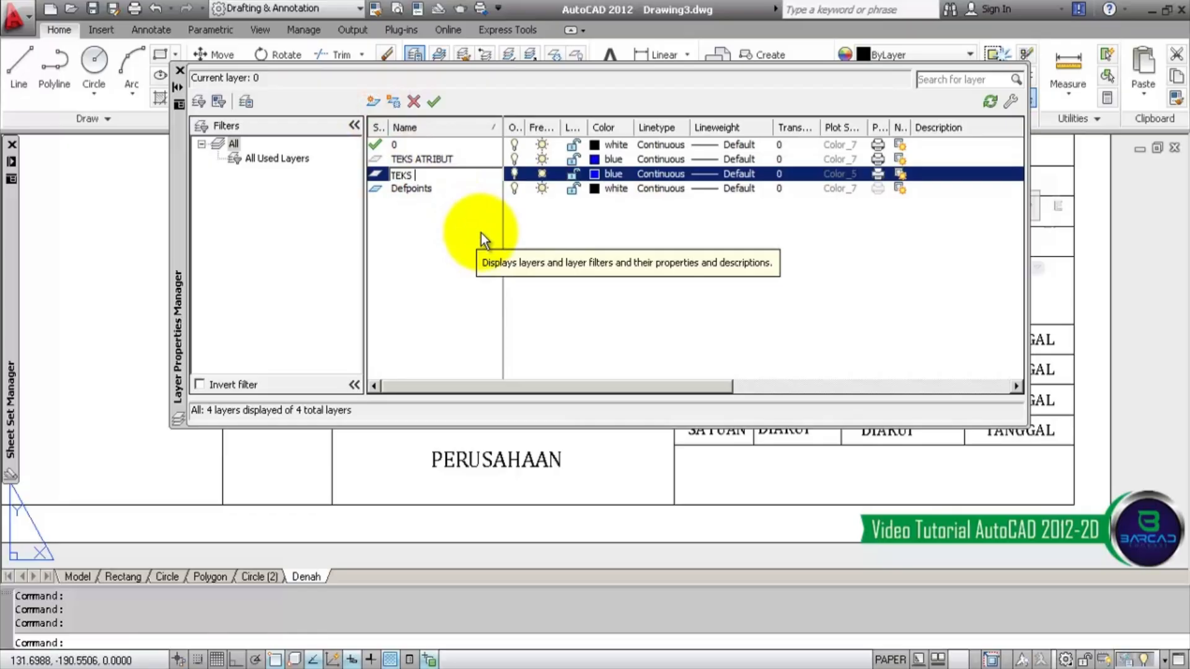
pyautogui.click(613, 174)
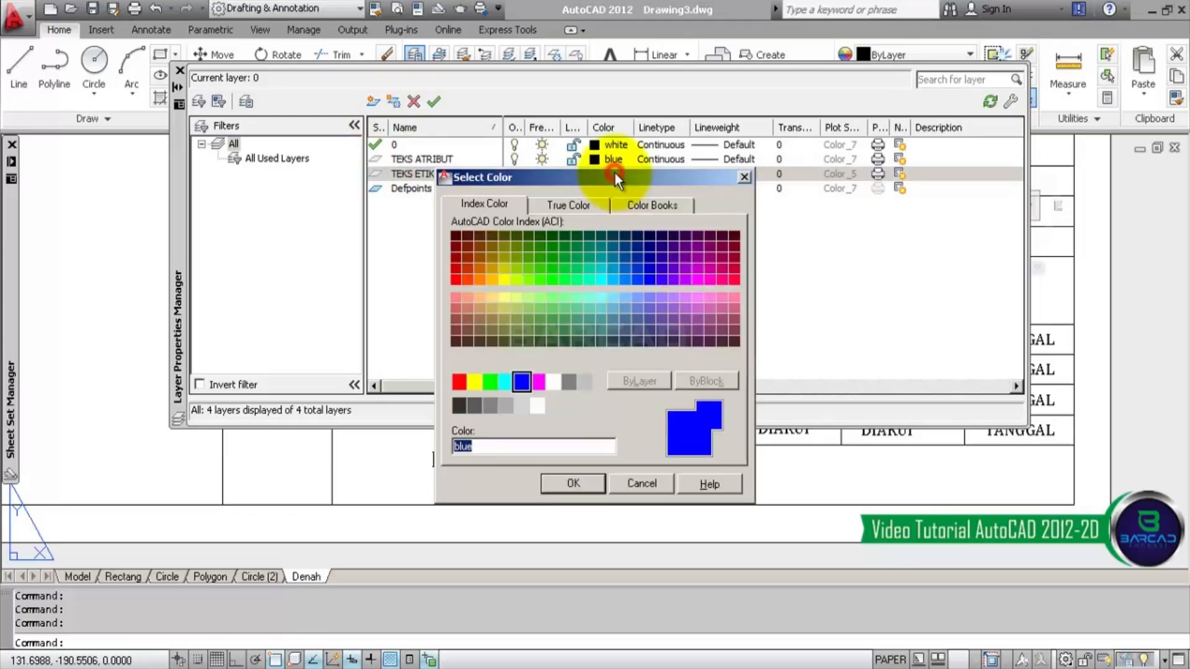
pyautogui.click(461, 383)
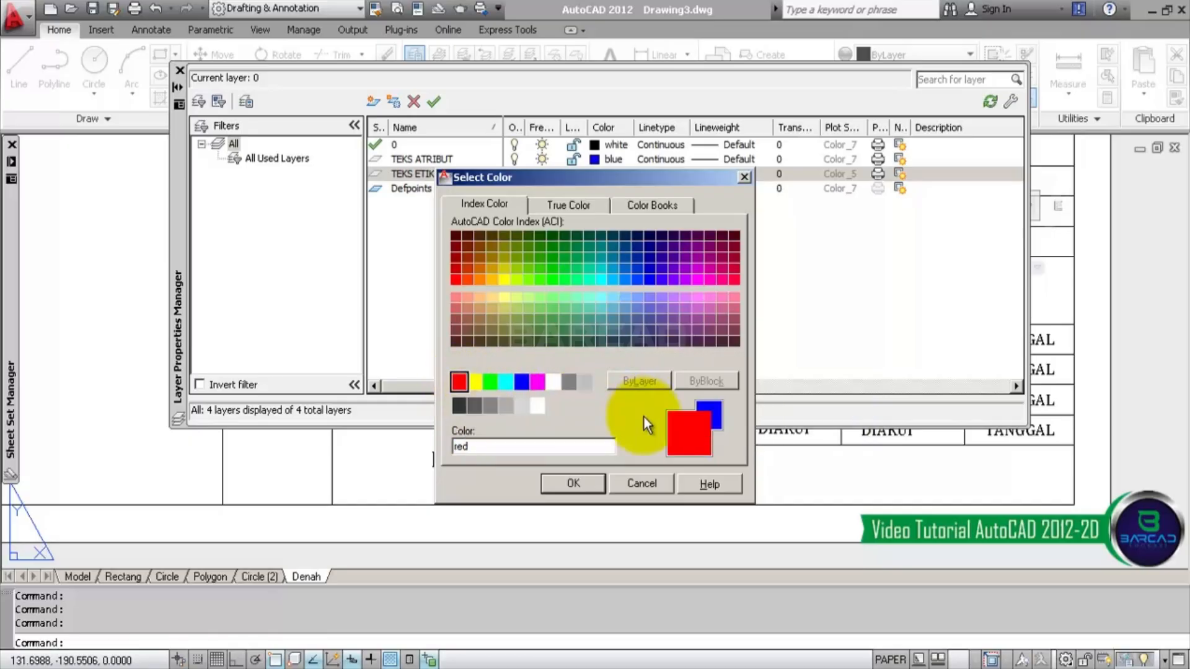
pyautogui.click(573, 484)
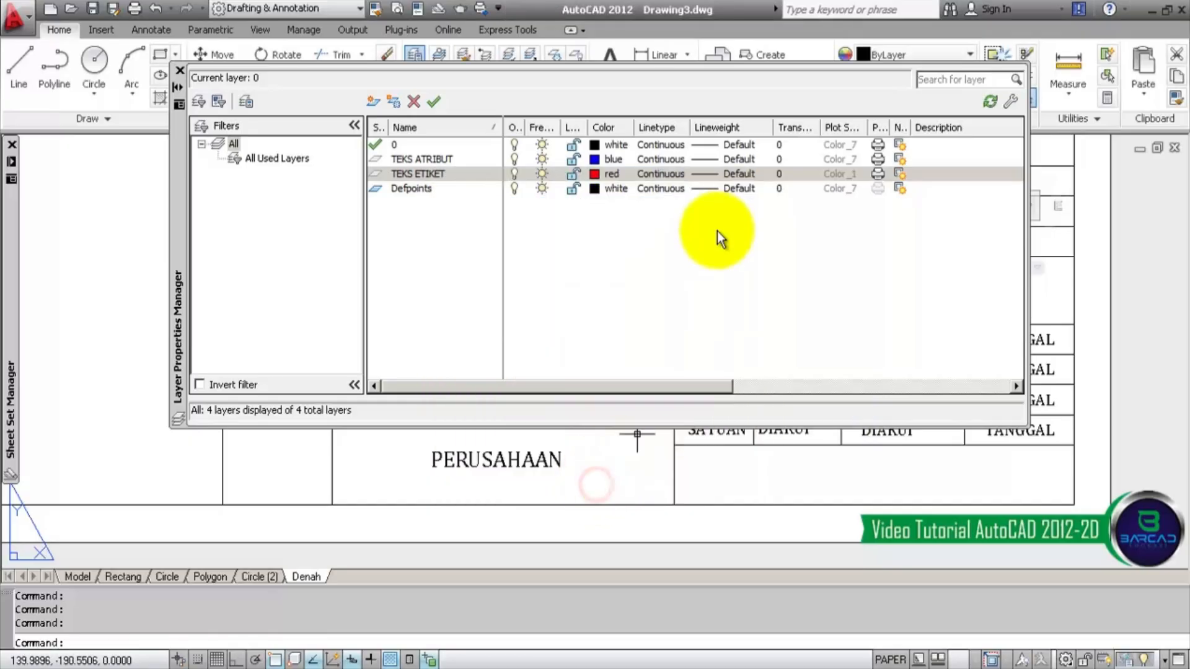
pyautogui.click(179, 70)
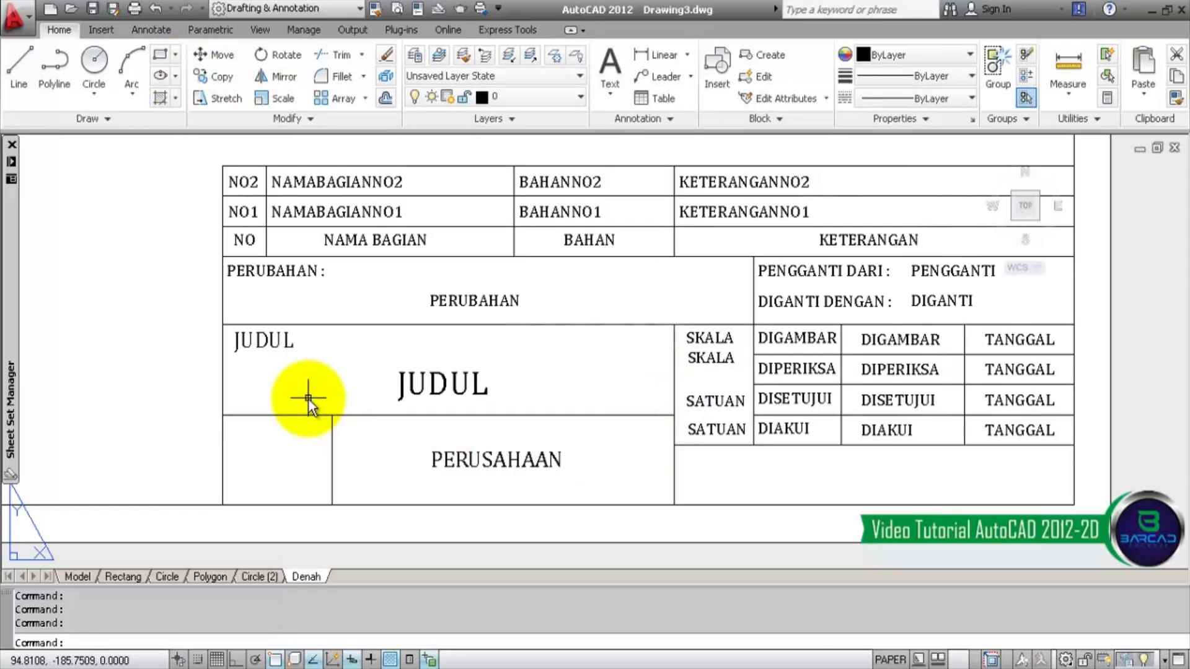
# - Assign all fixed label texts of the title block, including the parts list headings, to the TEKS ETIKET layer and deselect them
pyautogui.click(292, 274)
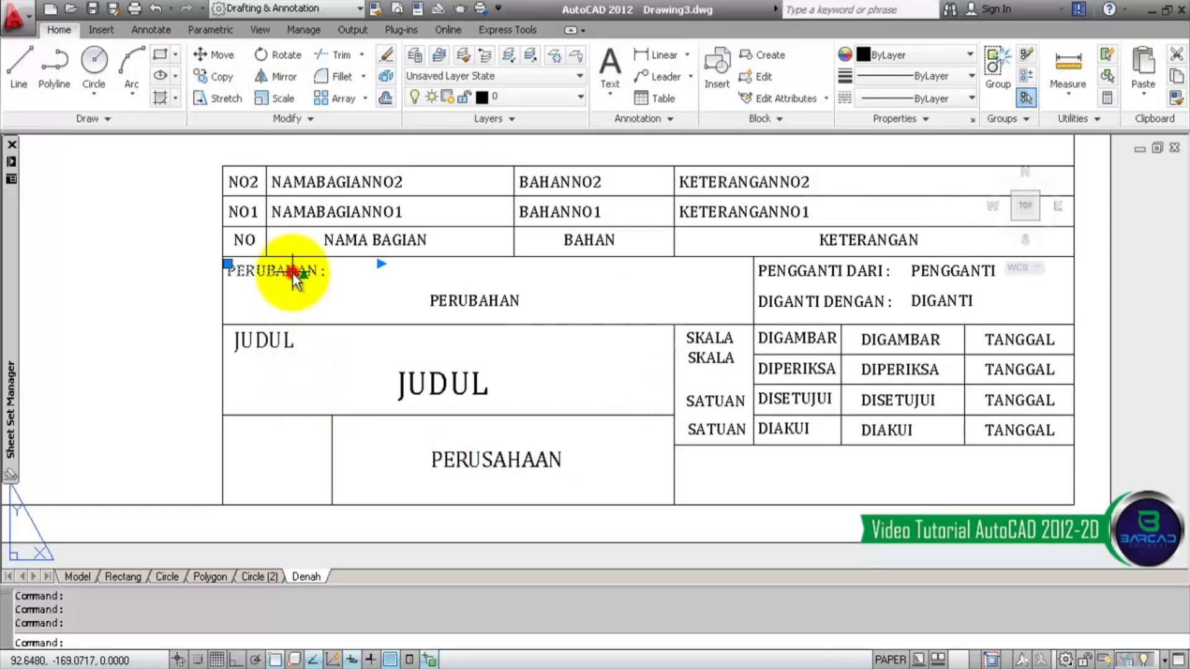
pyautogui.click(270, 340)
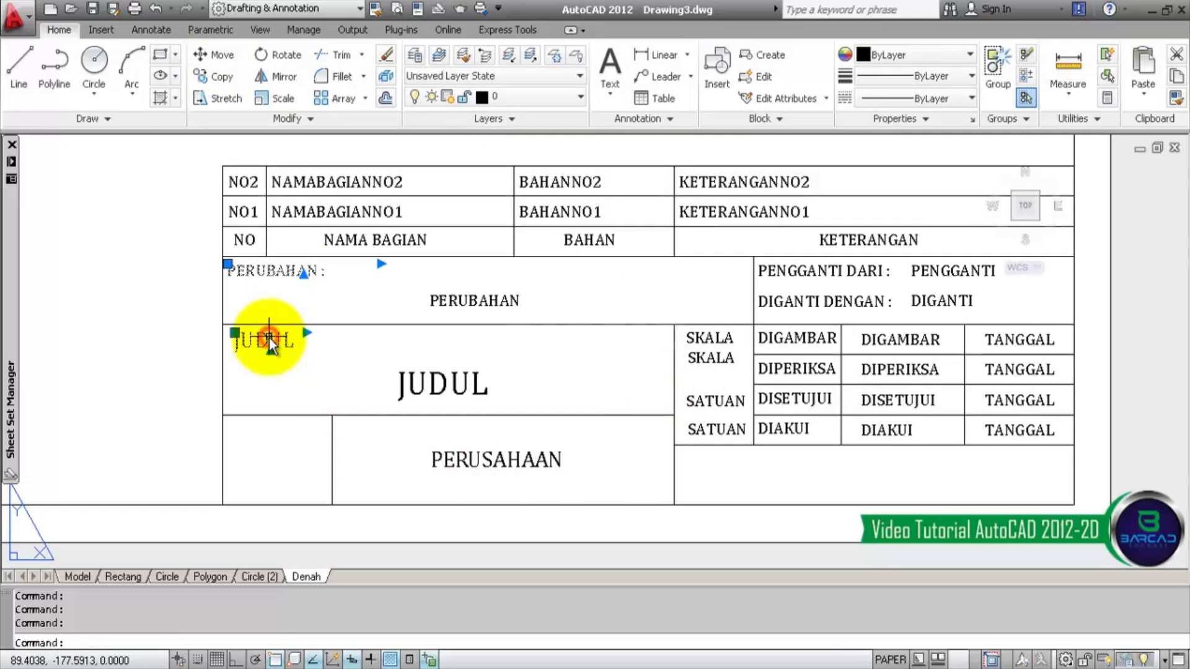
pyautogui.click(803, 340)
pyautogui.click(808, 368)
pyautogui.click(796, 399)
pyautogui.click(787, 429)
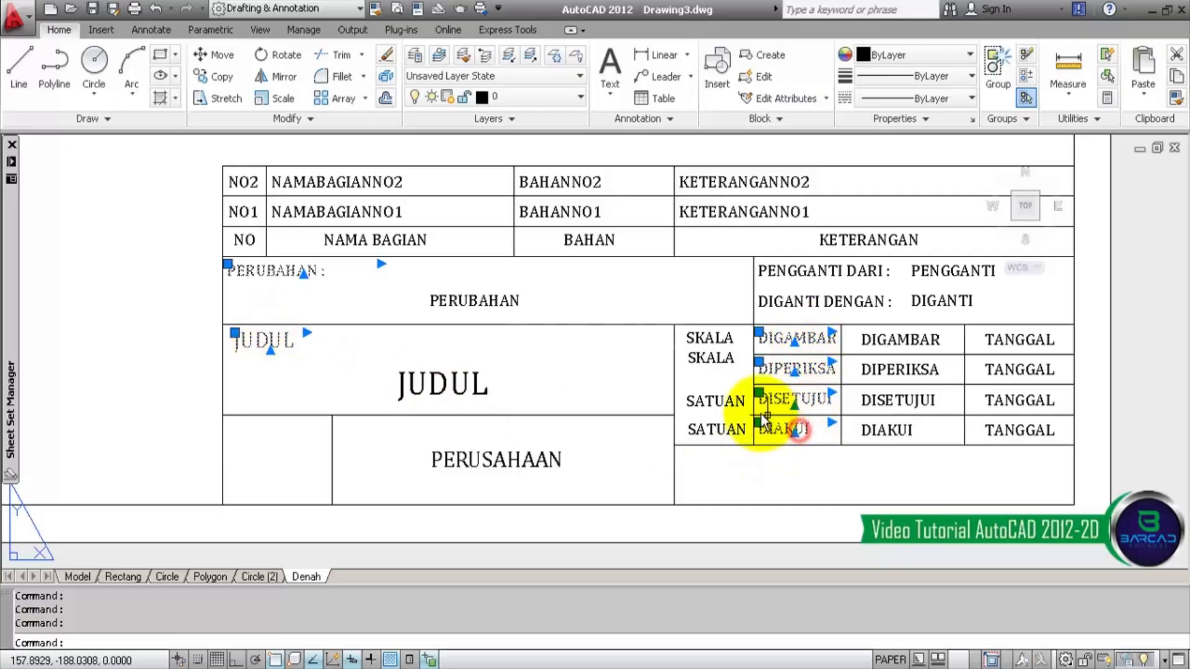
pyautogui.click(732, 404)
pyautogui.click(706, 340)
pyautogui.click(775, 271)
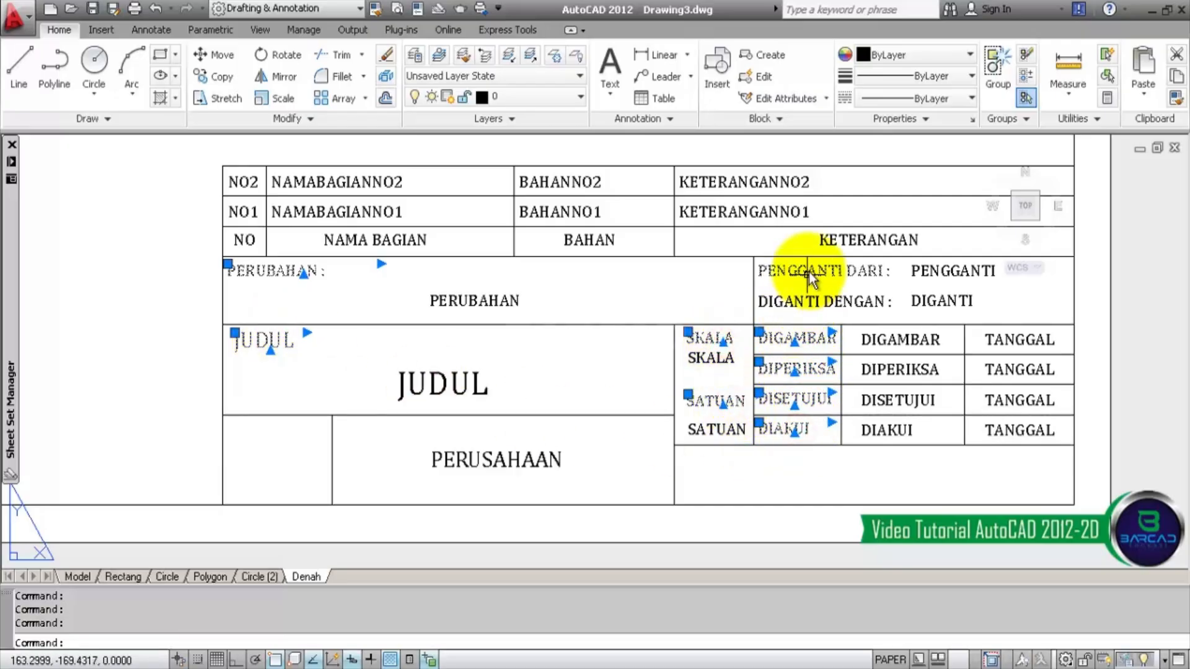
pyautogui.click(809, 302)
pyautogui.click(825, 241)
pyautogui.click(588, 241)
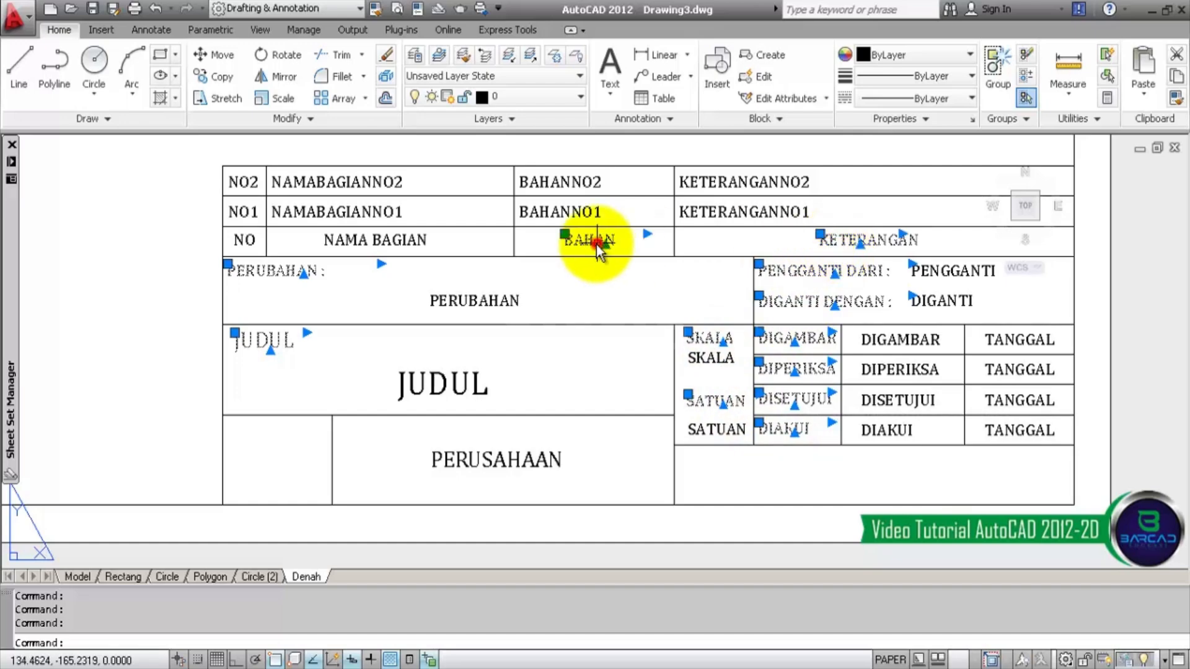
pyautogui.click(412, 243)
pyautogui.click(243, 240)
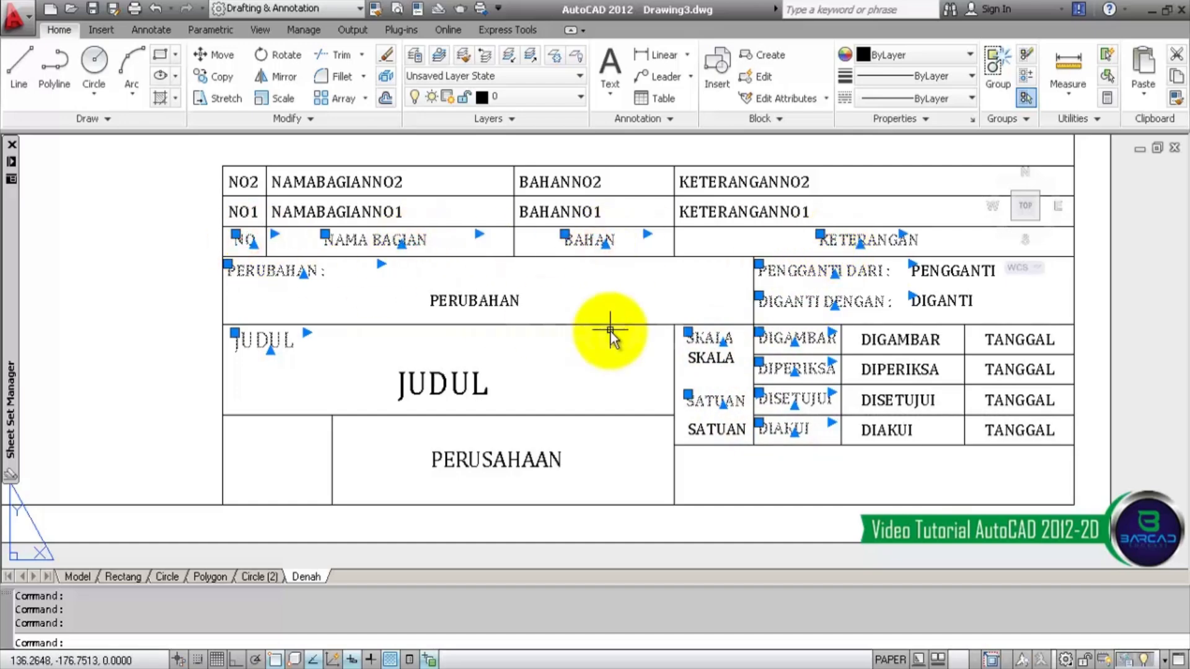
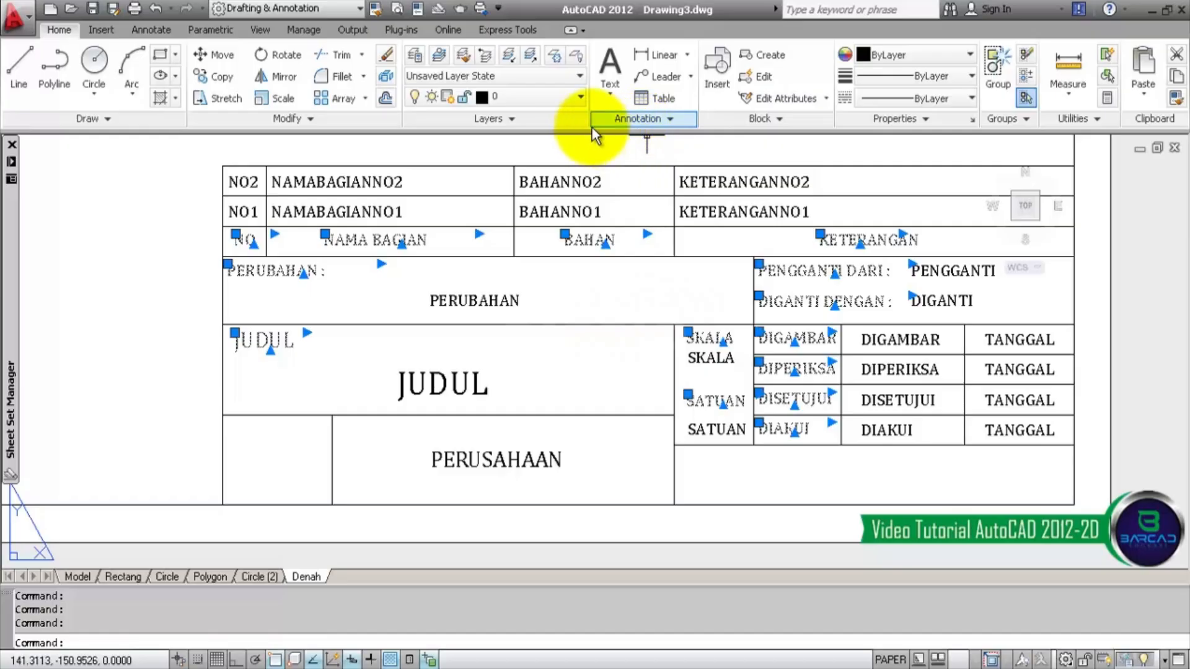
pyautogui.click(581, 100)
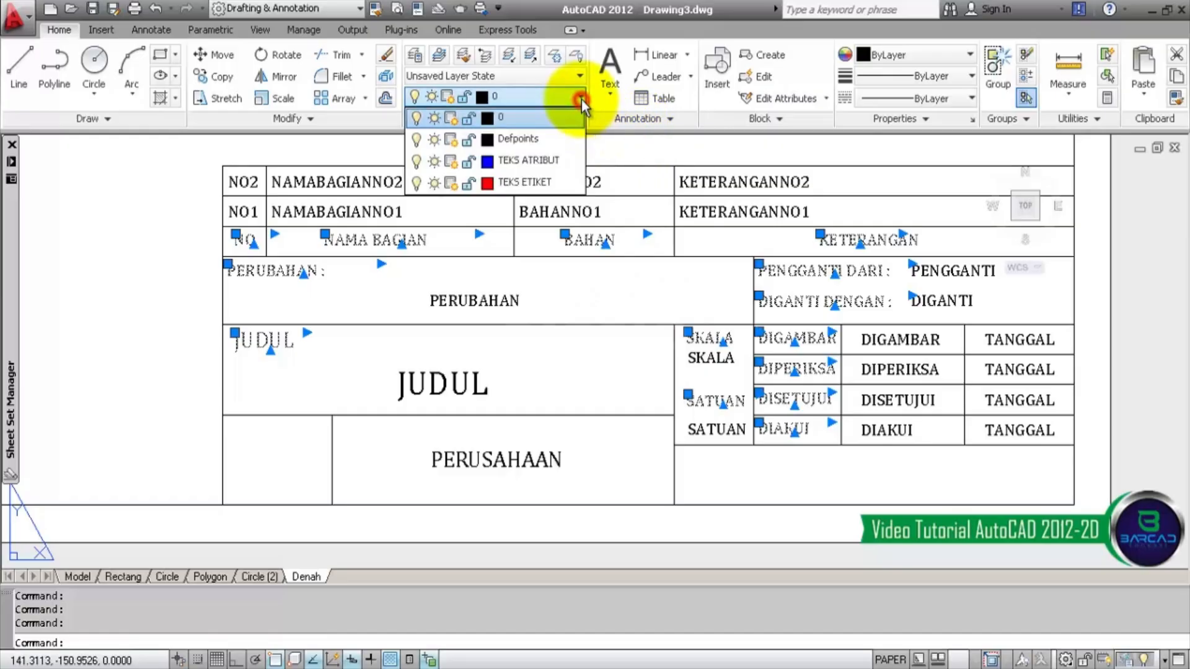
pyautogui.click(562, 181)
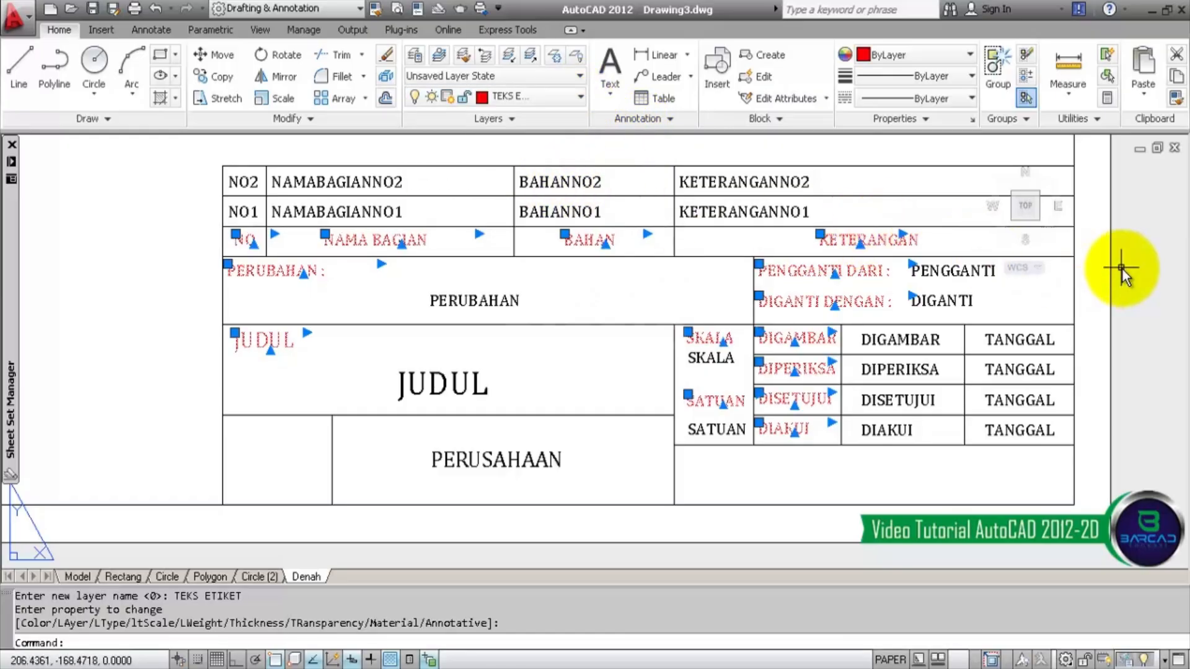
pyautogui.press('Escape')
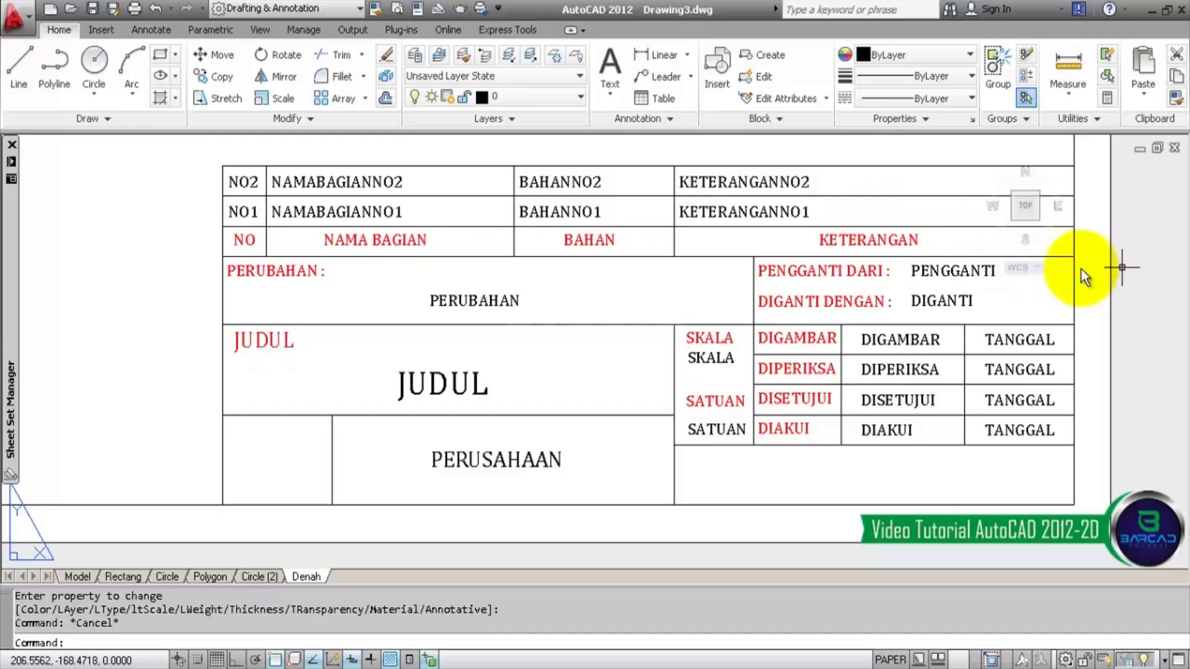
# - Assign all attribute definitions in the title block and both parts list rows to the TEKS ATRIBUT layer and deselect them
pyautogui.click(236, 183)
pyautogui.click(250, 212)
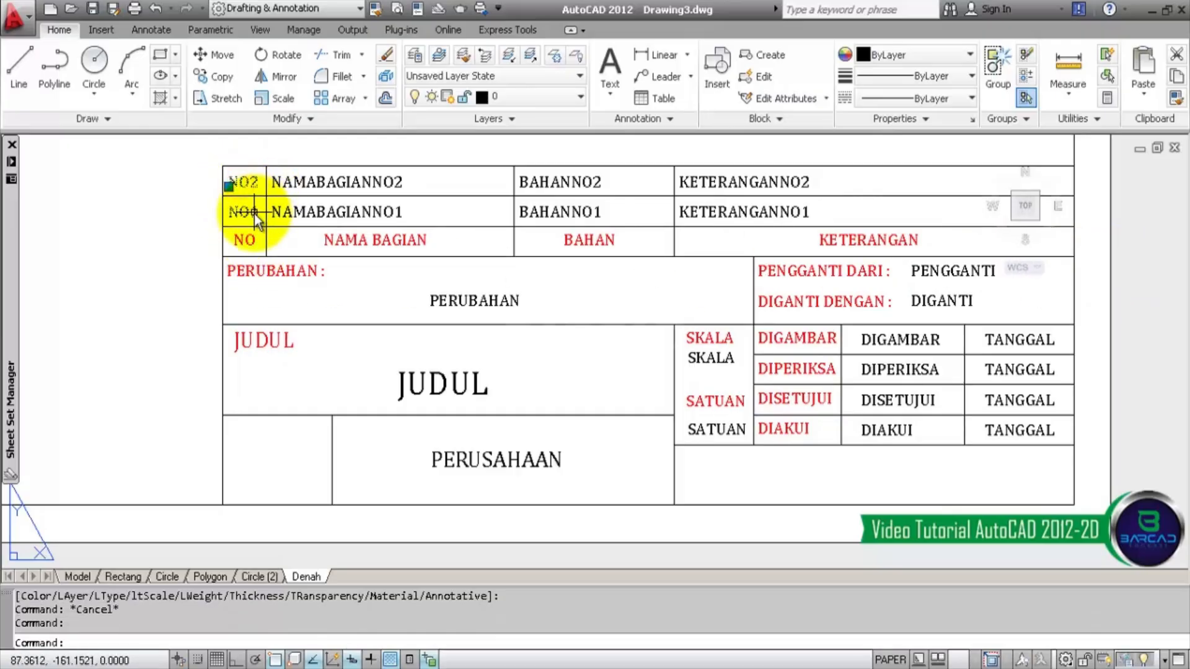
pyautogui.click(299, 183)
pyautogui.click(310, 211)
pyautogui.click(539, 211)
pyautogui.click(546, 186)
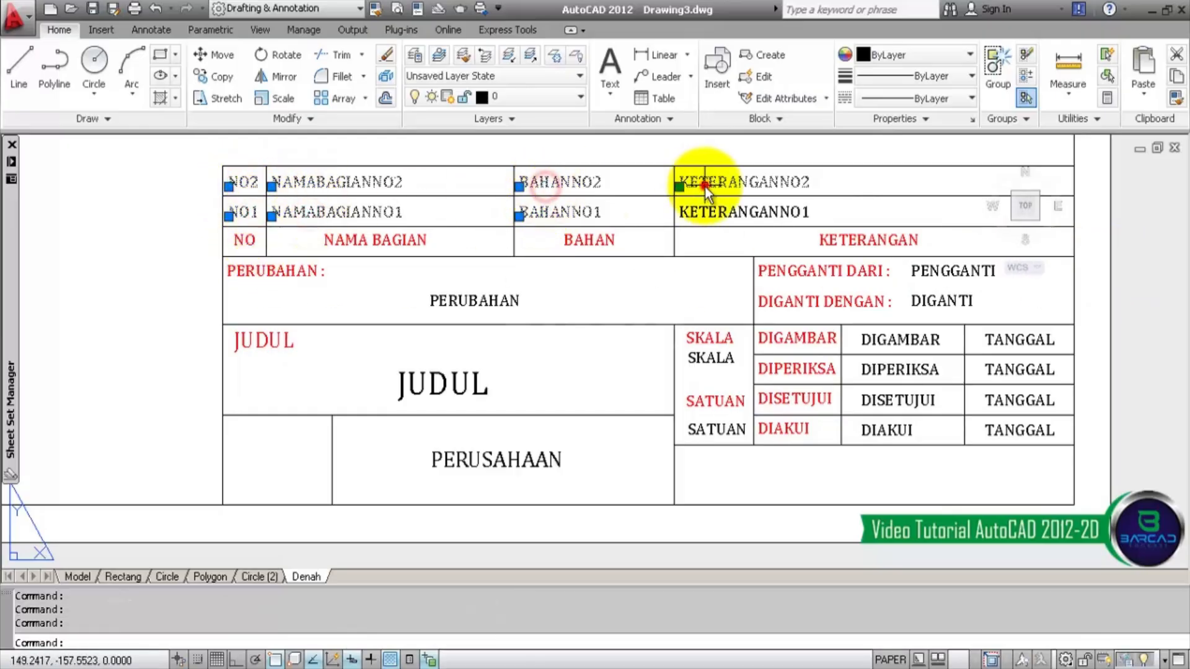
pyautogui.click(704, 185)
pyautogui.click(699, 216)
pyautogui.click(524, 460)
pyautogui.click(478, 390)
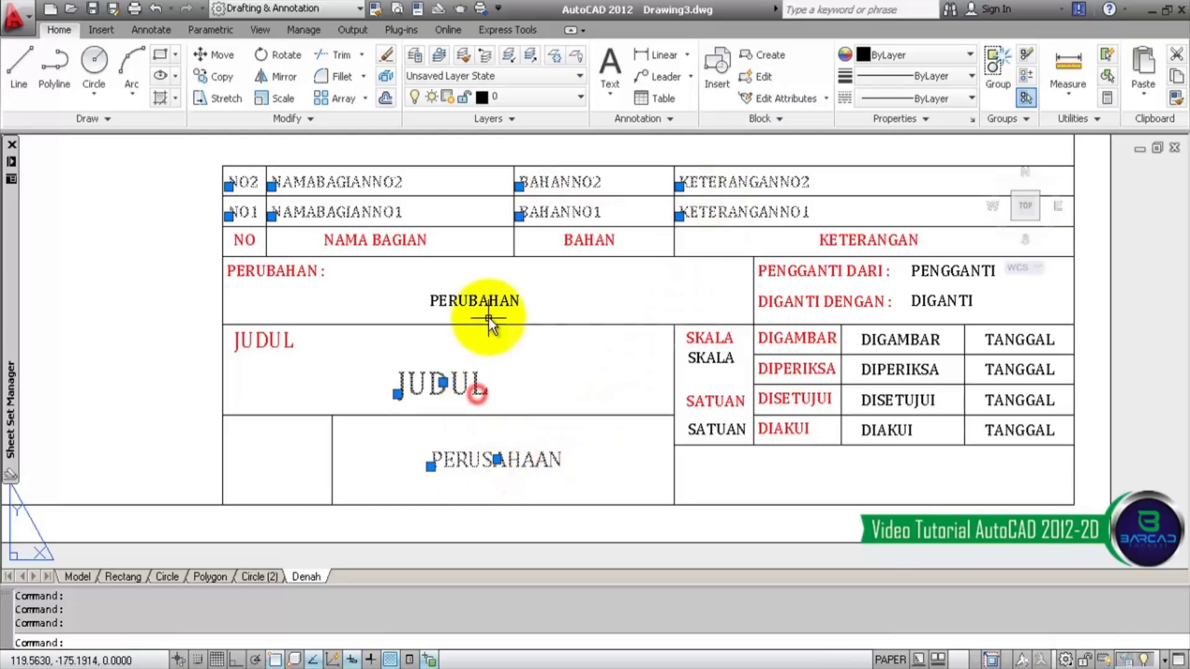
pyautogui.click(489, 303)
pyautogui.click(712, 361)
pyautogui.click(712, 428)
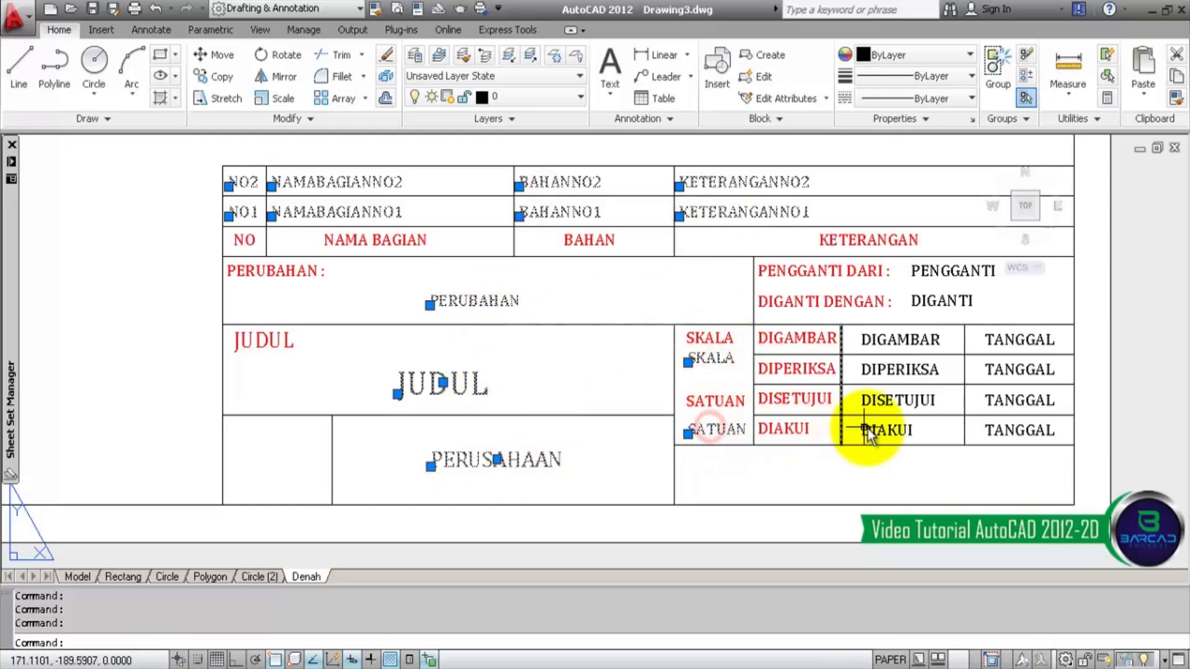
pyautogui.click(870, 428)
pyautogui.click(876, 400)
pyautogui.click(880, 370)
pyautogui.click(883, 341)
pyautogui.click(991, 340)
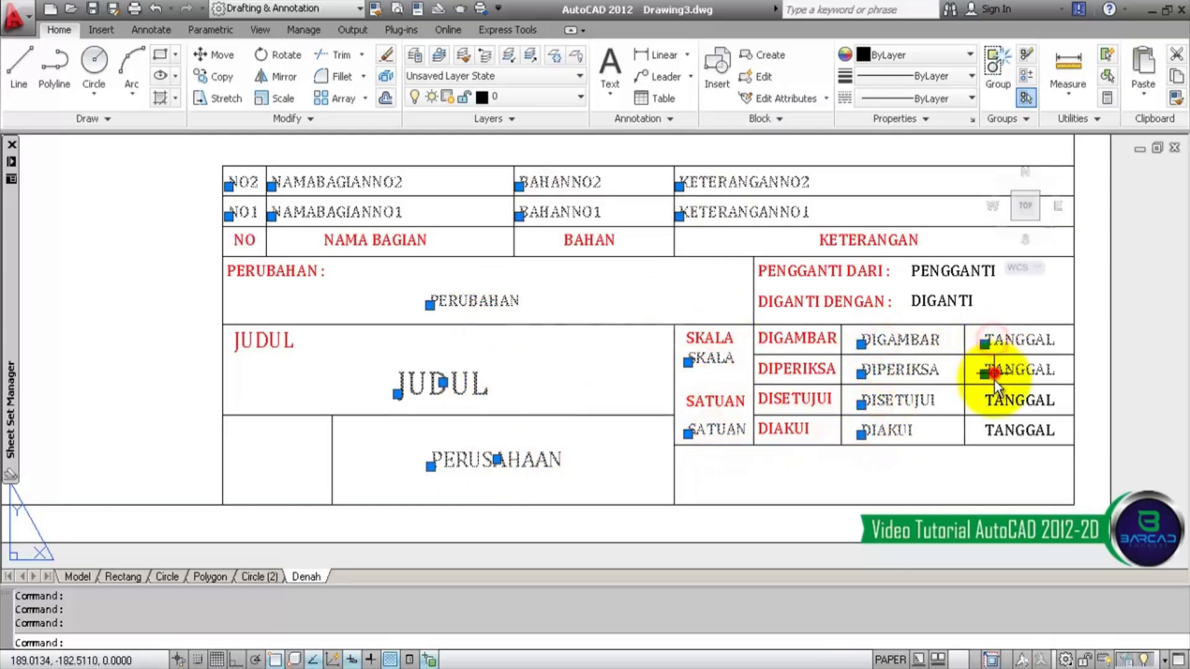
pyautogui.click(995, 370)
pyautogui.click(998, 402)
pyautogui.click(1002, 430)
pyautogui.click(951, 304)
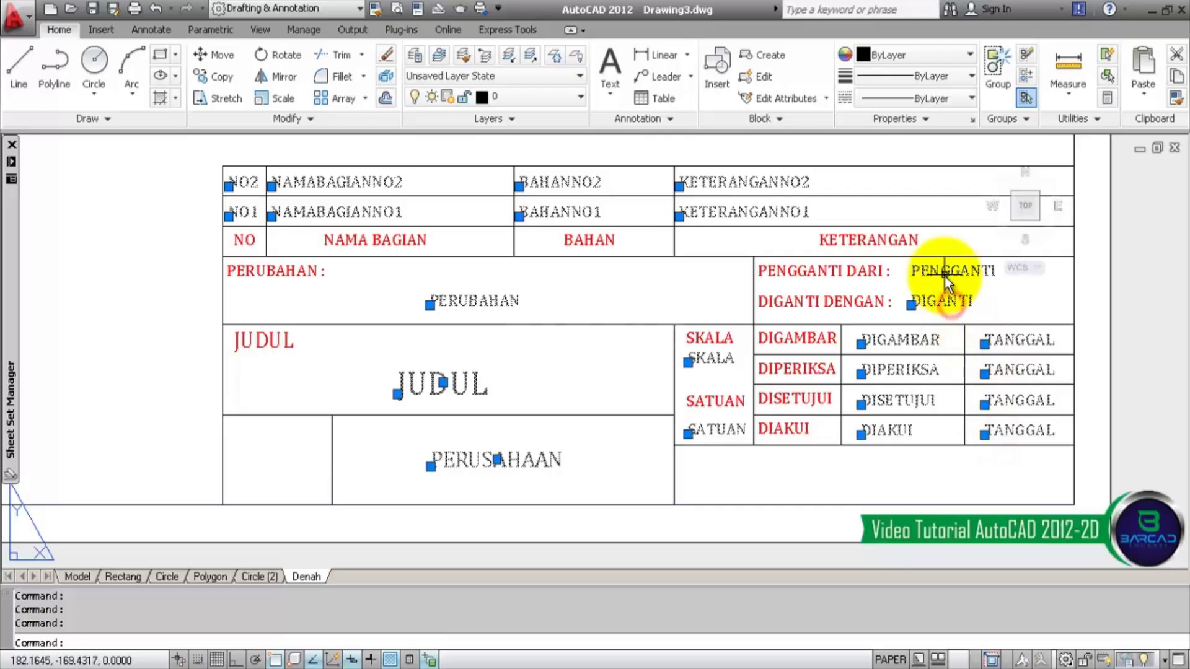
pyautogui.click(947, 272)
pyautogui.click(533, 96)
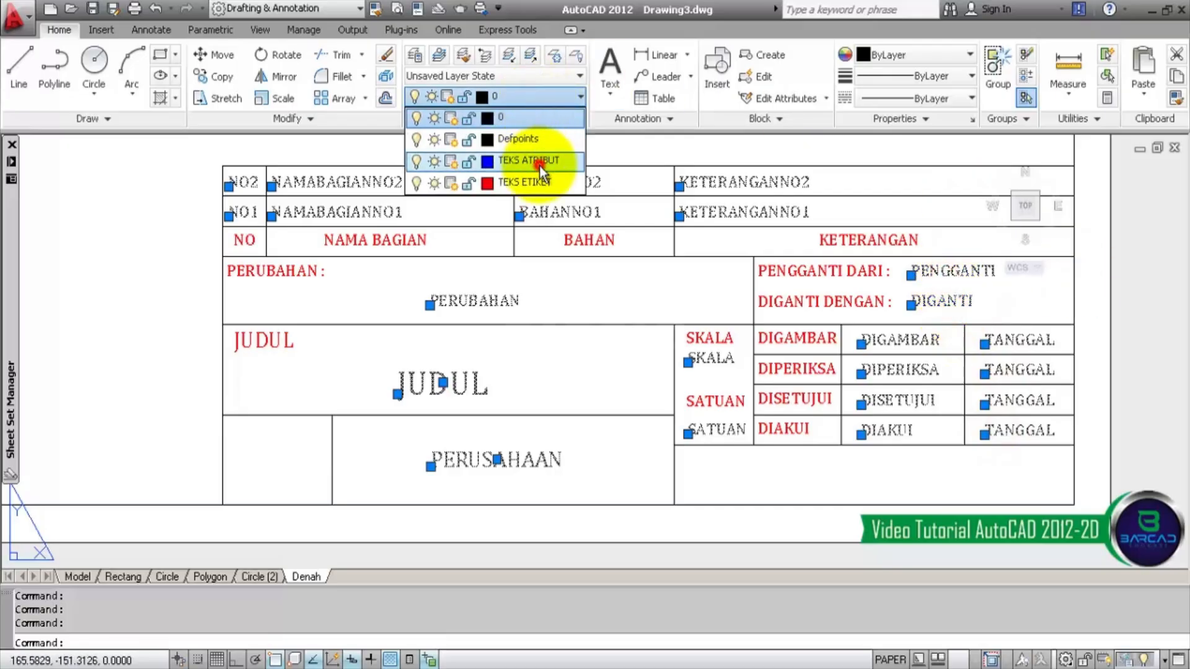
pyautogui.click(539, 160)
pyautogui.press('Escape')
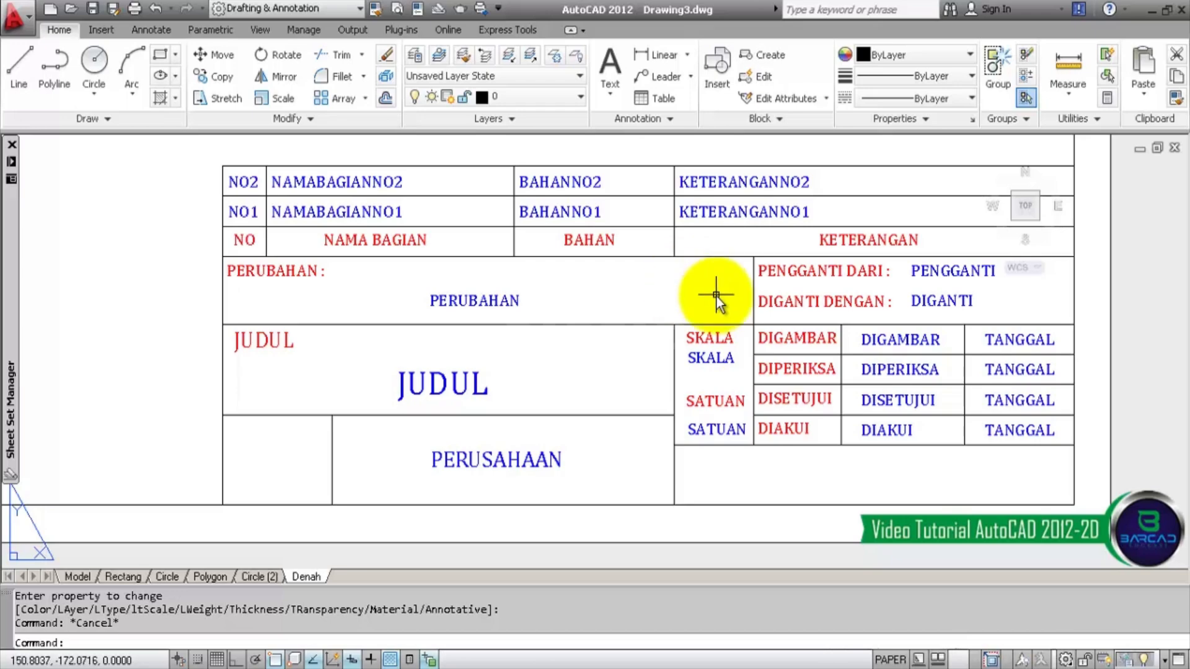
# - Turn off the TEKS ETIKET layer to hide the fixed labels of the title block
pyautogui.scroll(-2, 643, 298)
pyautogui.scroll(1, 643, 298)
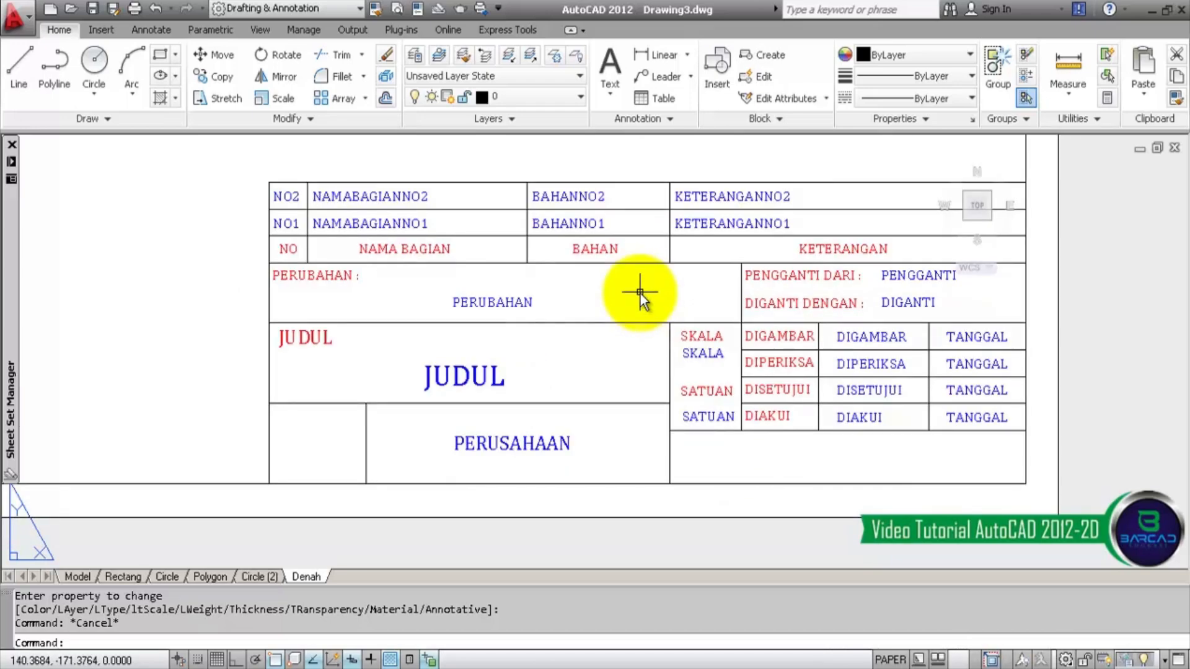
pyautogui.click(558, 95)
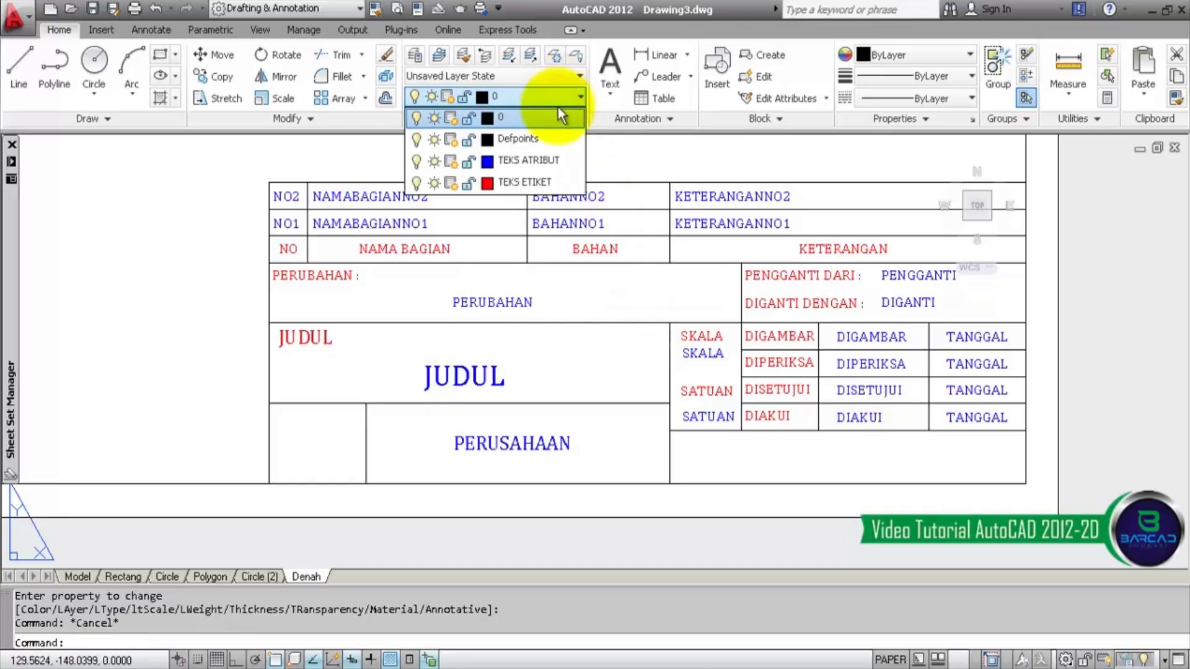
pyautogui.click(417, 183)
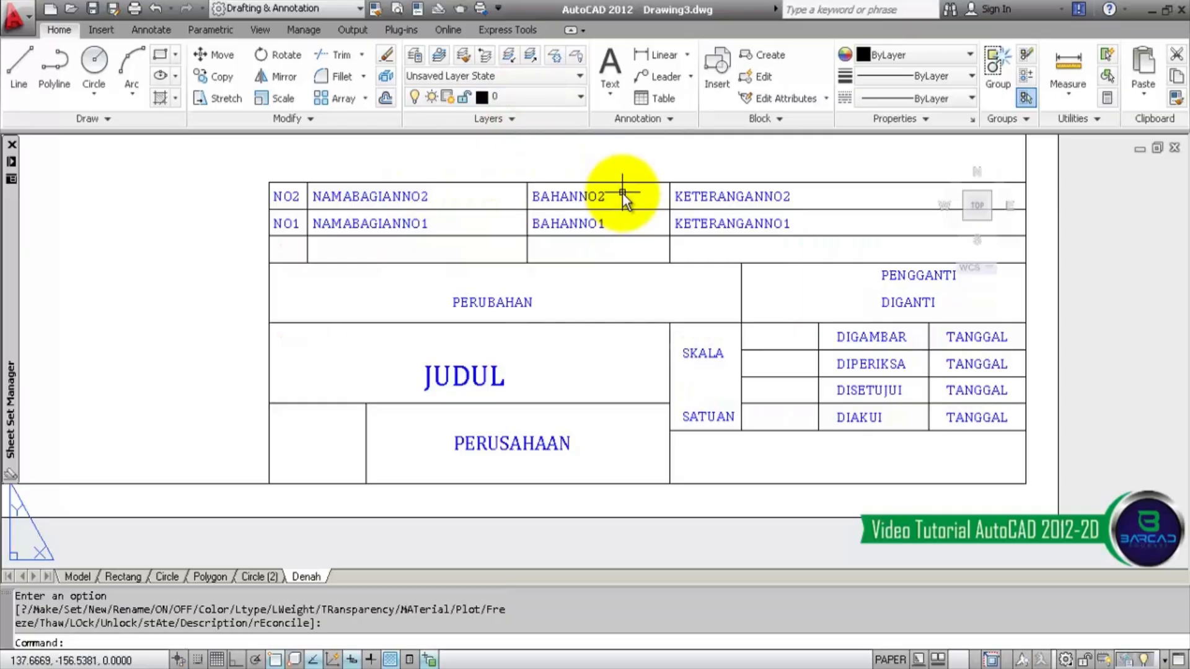
# - Undo the earlier block definition and convert the whole title block to block ATRIBUT, based at its lower-right corner, with attribute values left empty
pyautogui.hotkey('ctrl', 'z')
pyautogui.hotkey('ctrl', 'z')
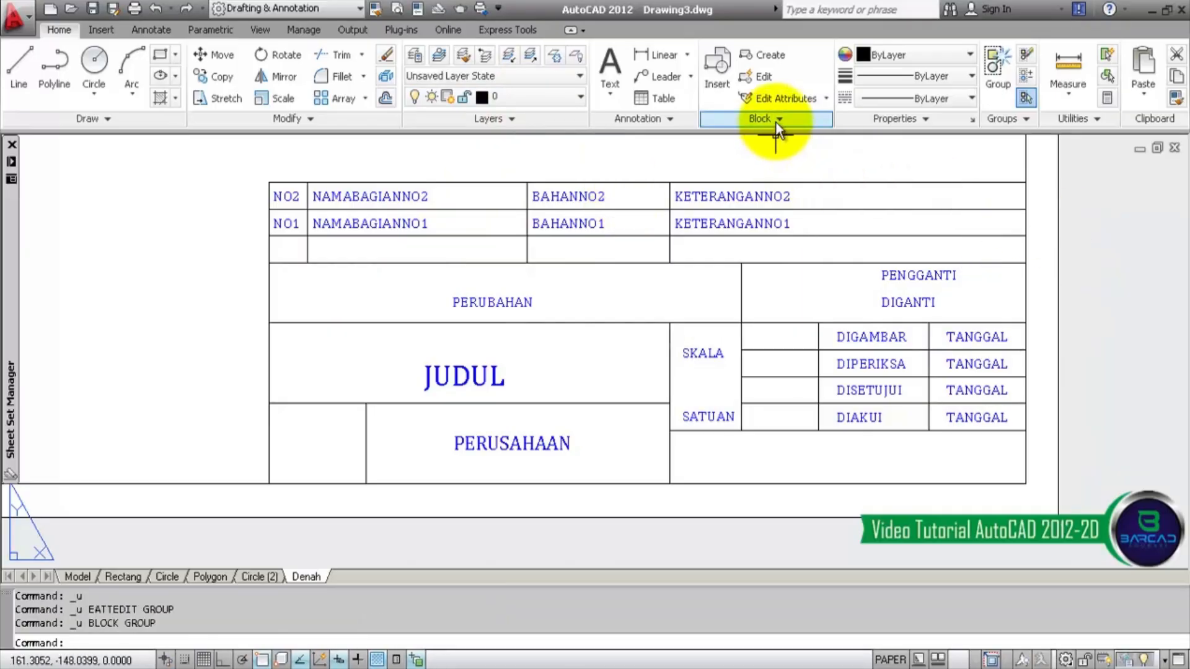
pyautogui.click(774, 52)
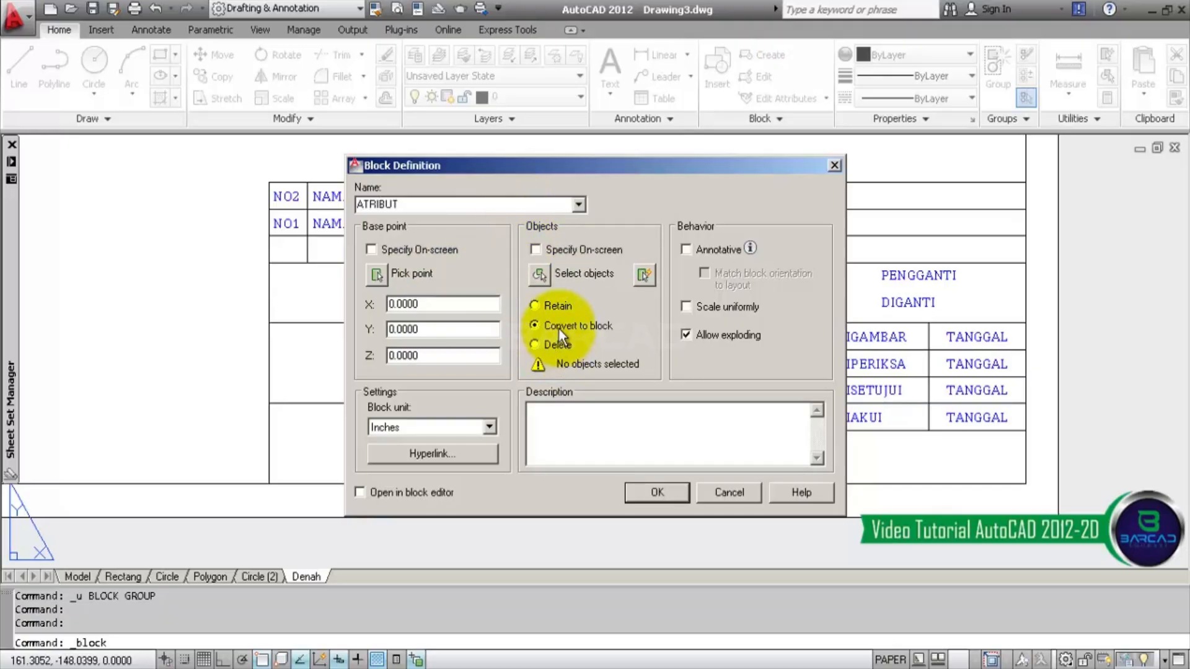
pyautogui.click(540, 275)
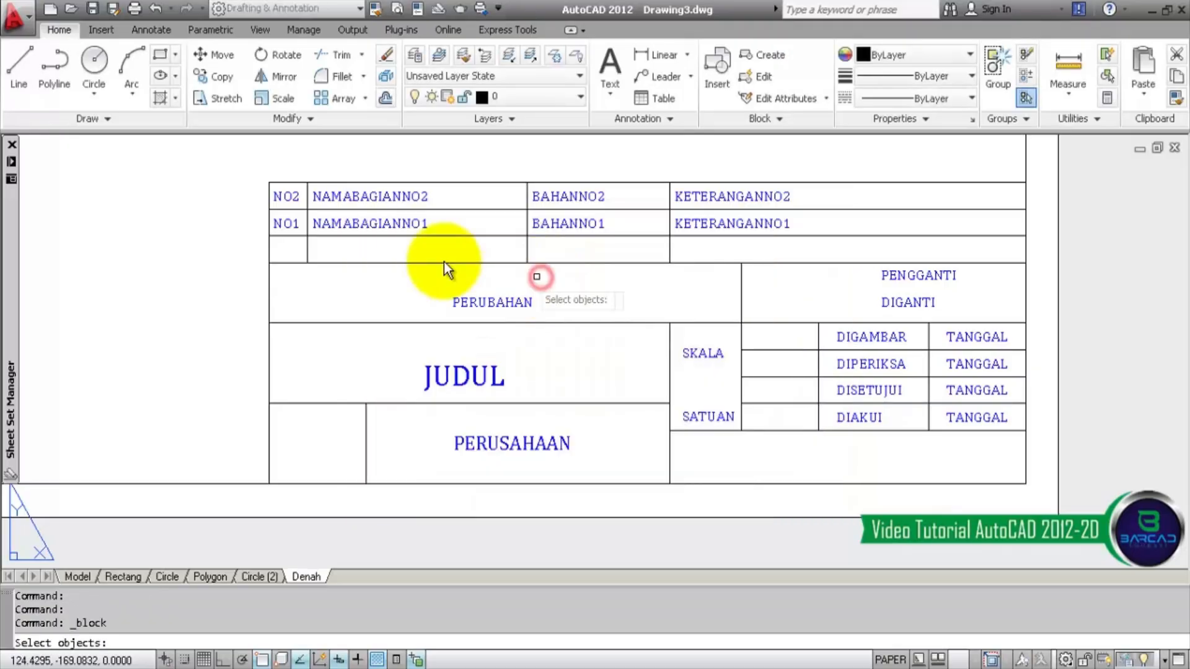
pyautogui.click(243, 163)
pyautogui.click(1040, 499)
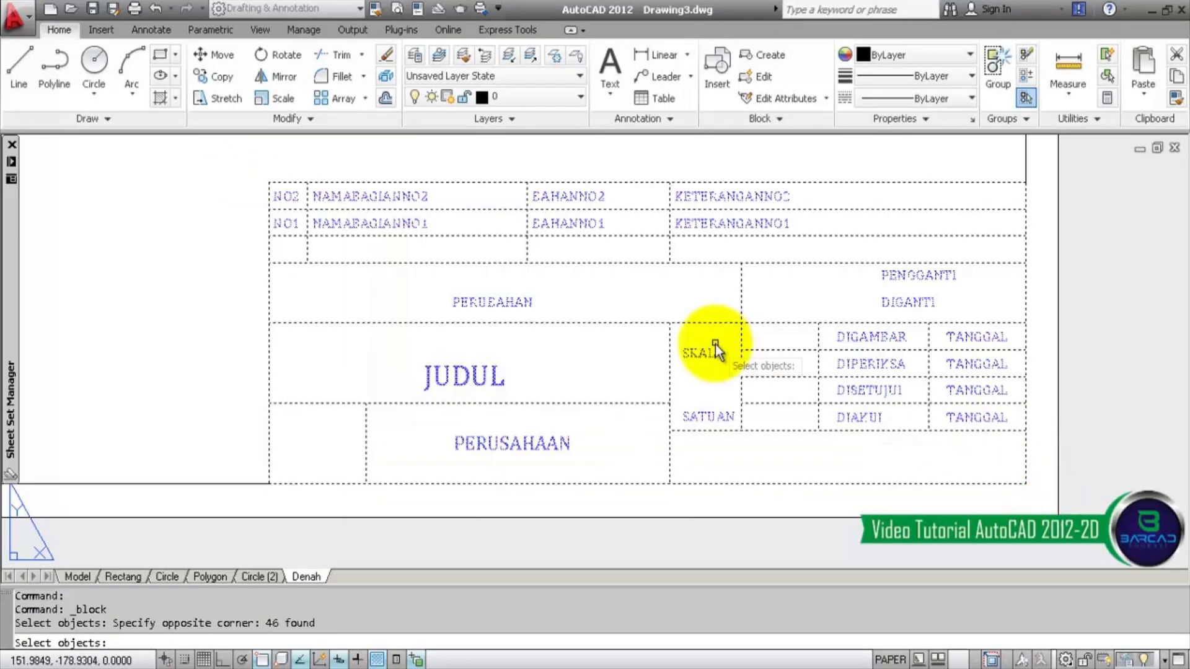
pyautogui.press('Return')
pyautogui.click(375, 275)
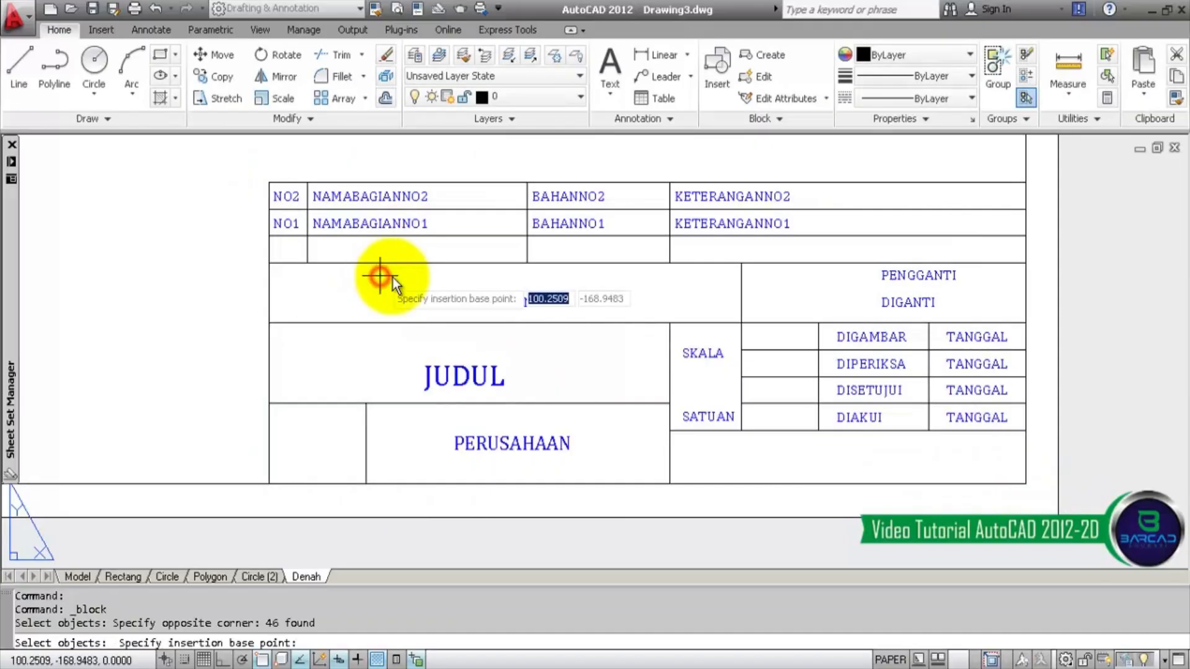
pyautogui.click(1024, 483)
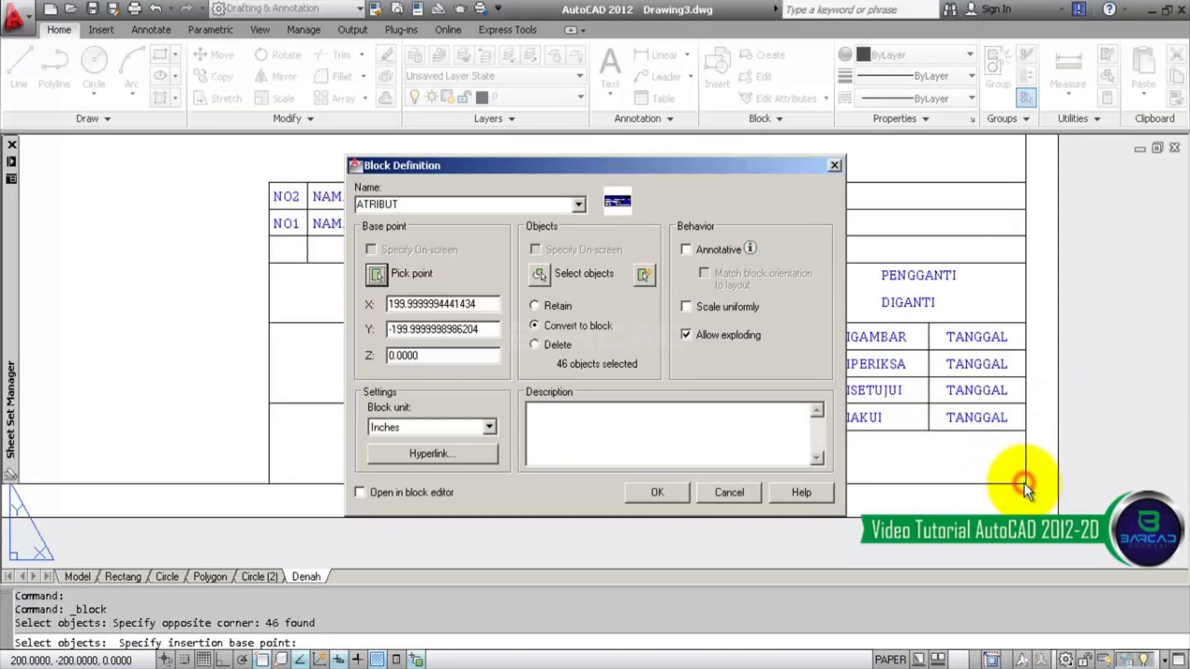
pyautogui.click(658, 492)
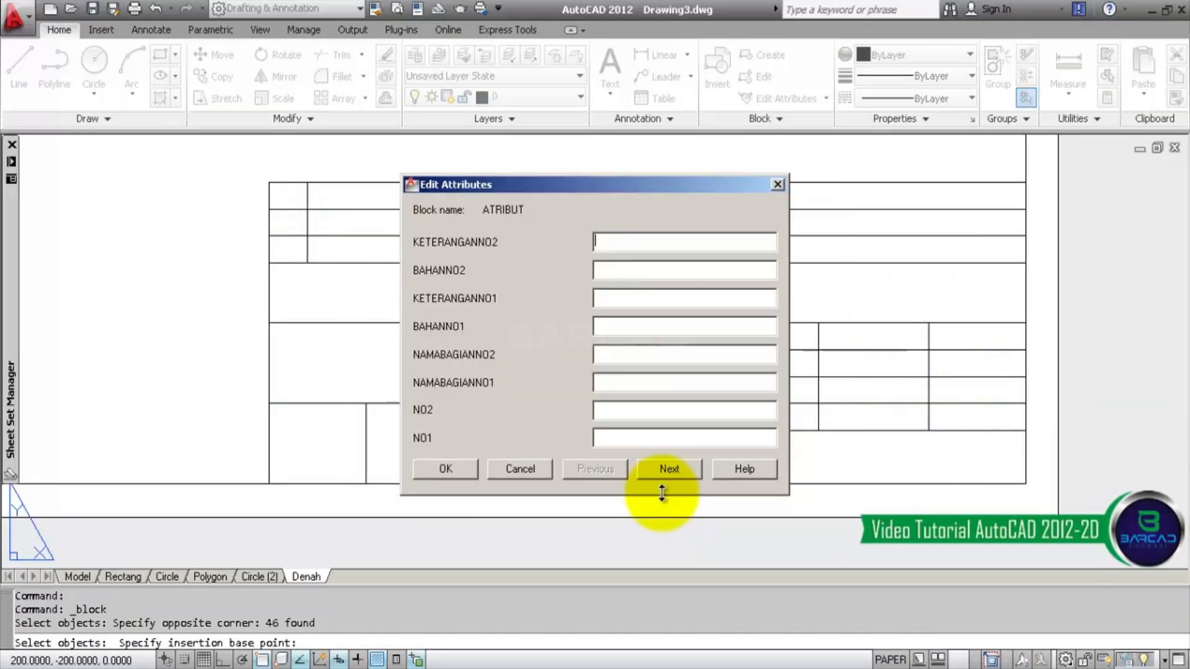
pyautogui.click(461, 470)
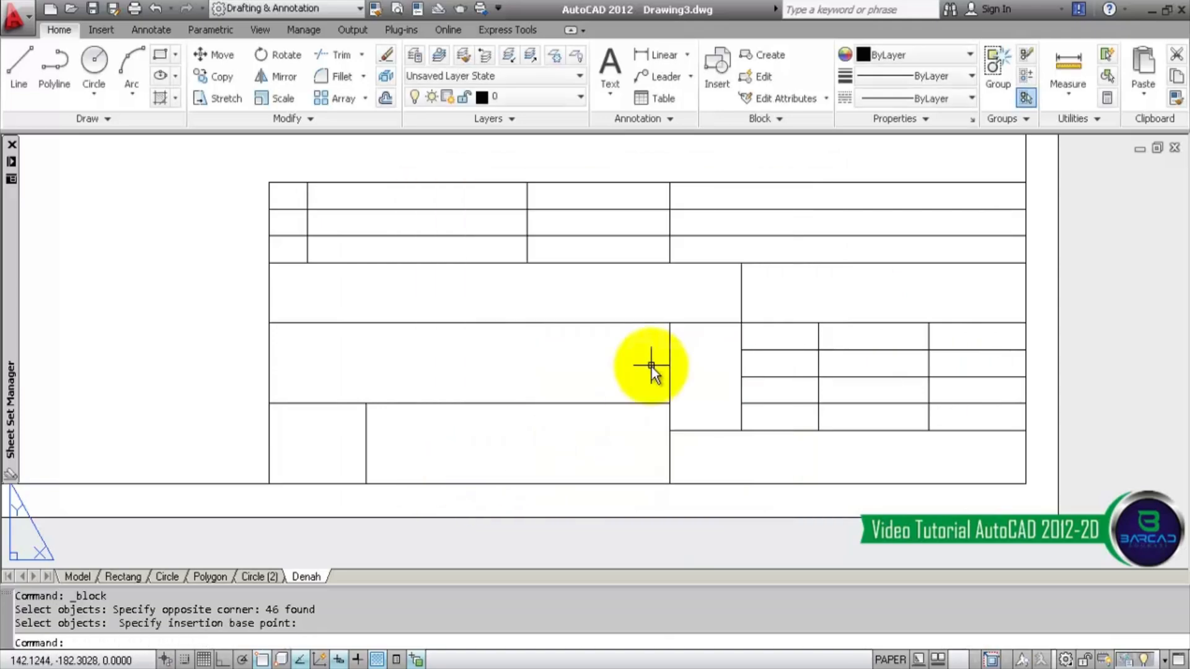
# - Turn the TEKS ETIKET layer back on while keeping layer 0 current
pyautogui.click(526, 96)
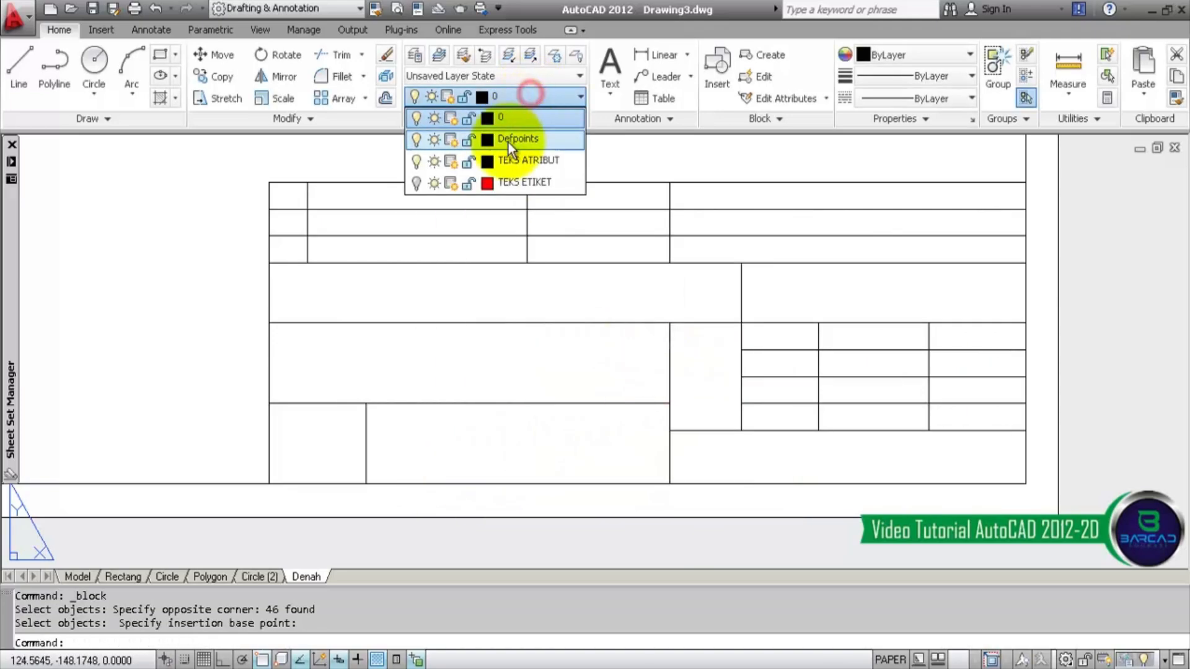
pyautogui.click(415, 182)
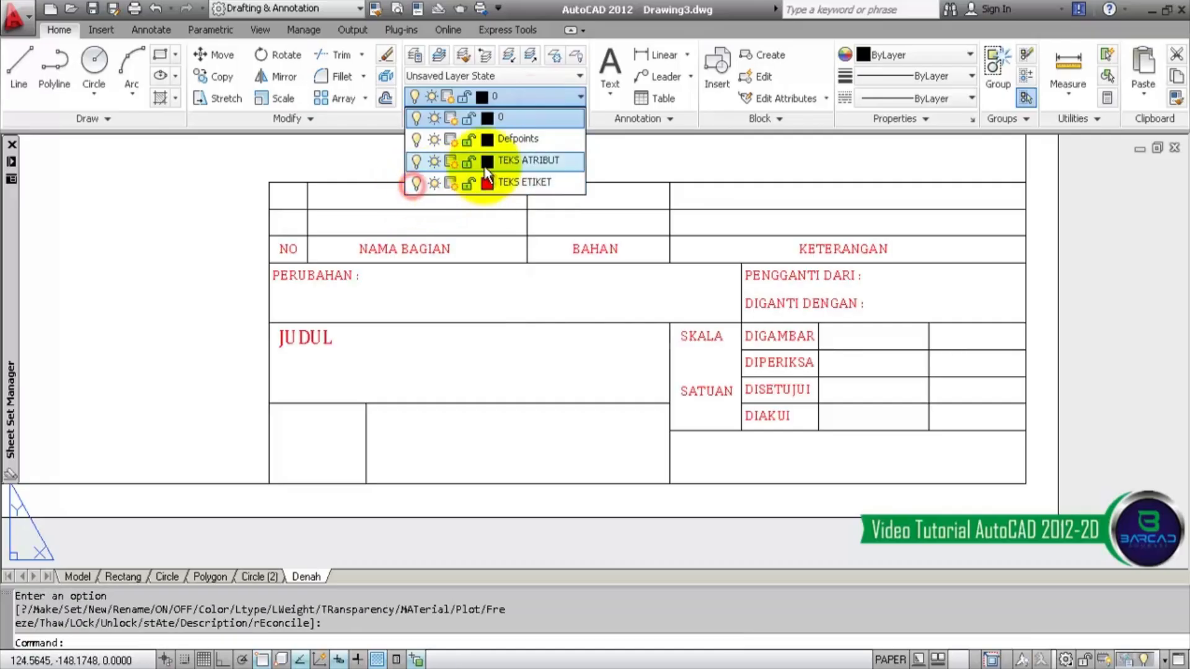
pyautogui.click(519, 119)
# - Open the attributes of the ATRIBUT block for editing and move the editor clear of the title block
pyautogui.moveTo(683, 170); pyautogui.dragTo(840, 191, button='middle')
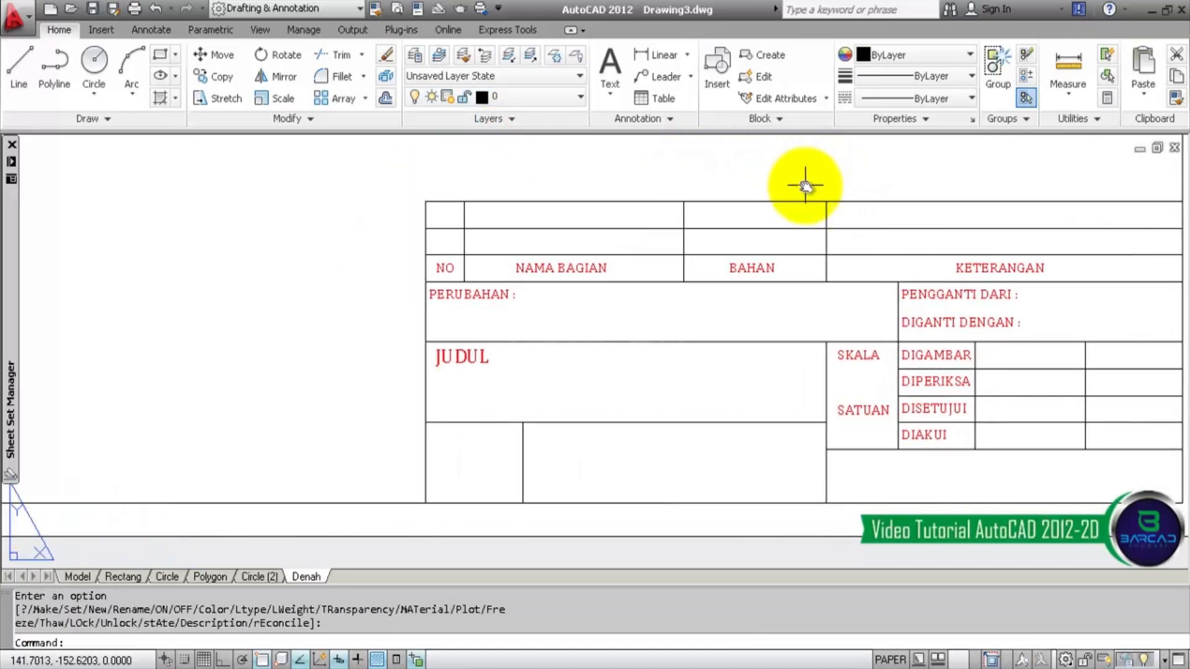
pyautogui.scroll(-1, 805, 186)
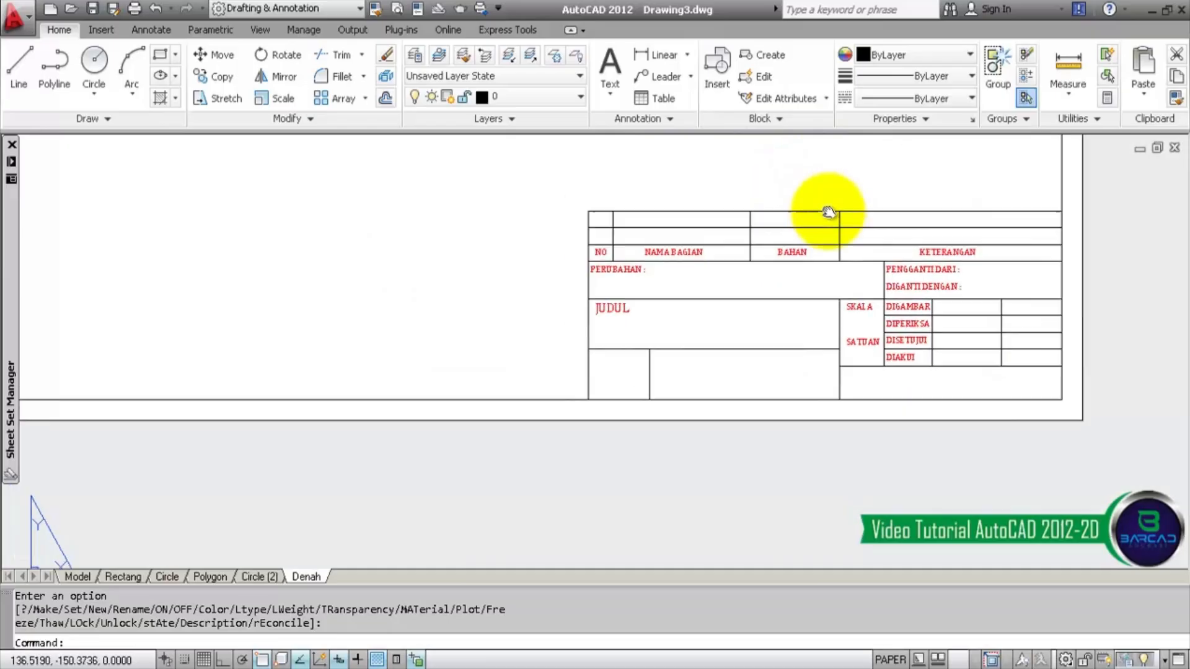
pyautogui.moveTo(831, 213); pyautogui.dragTo(908, 319, button='middle')
pyautogui.scroll(1, 903, 407)
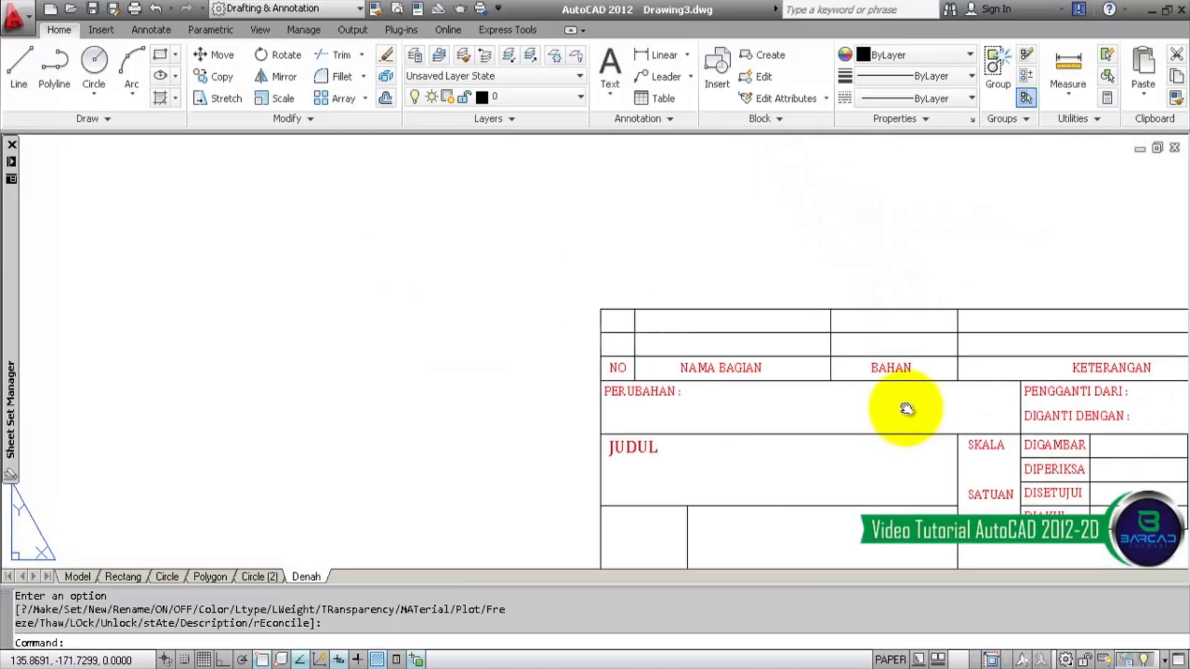
pyautogui.moveTo(908, 406); pyautogui.dragTo(815, 369, button='middle')
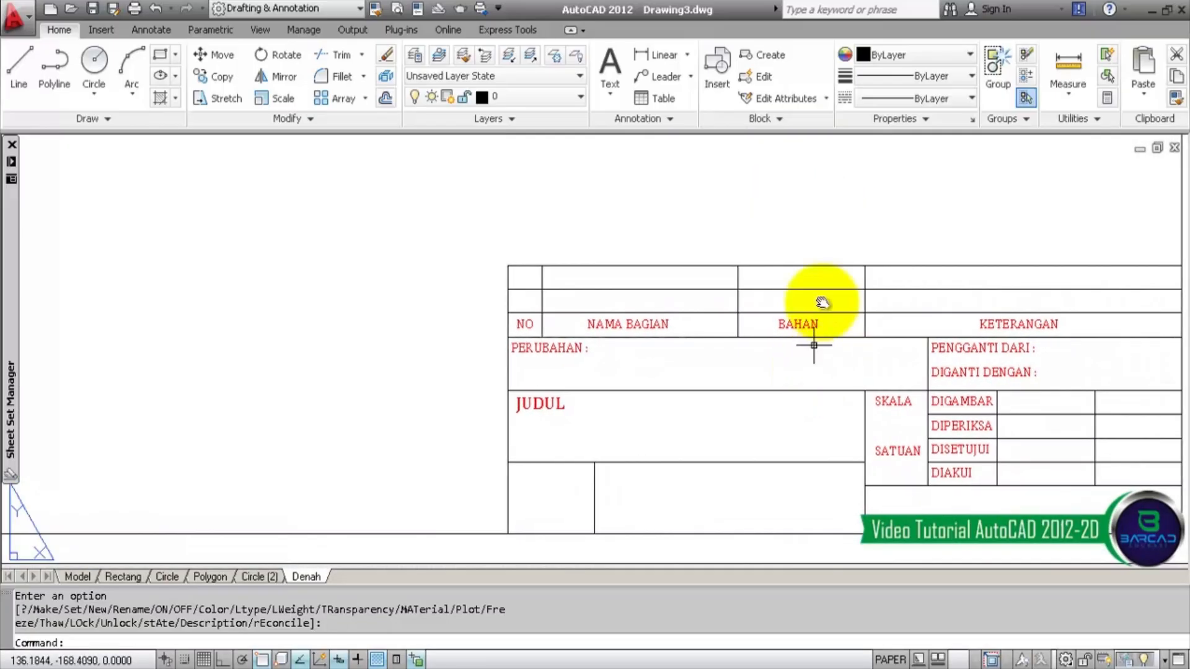
pyautogui.click(784, 118)
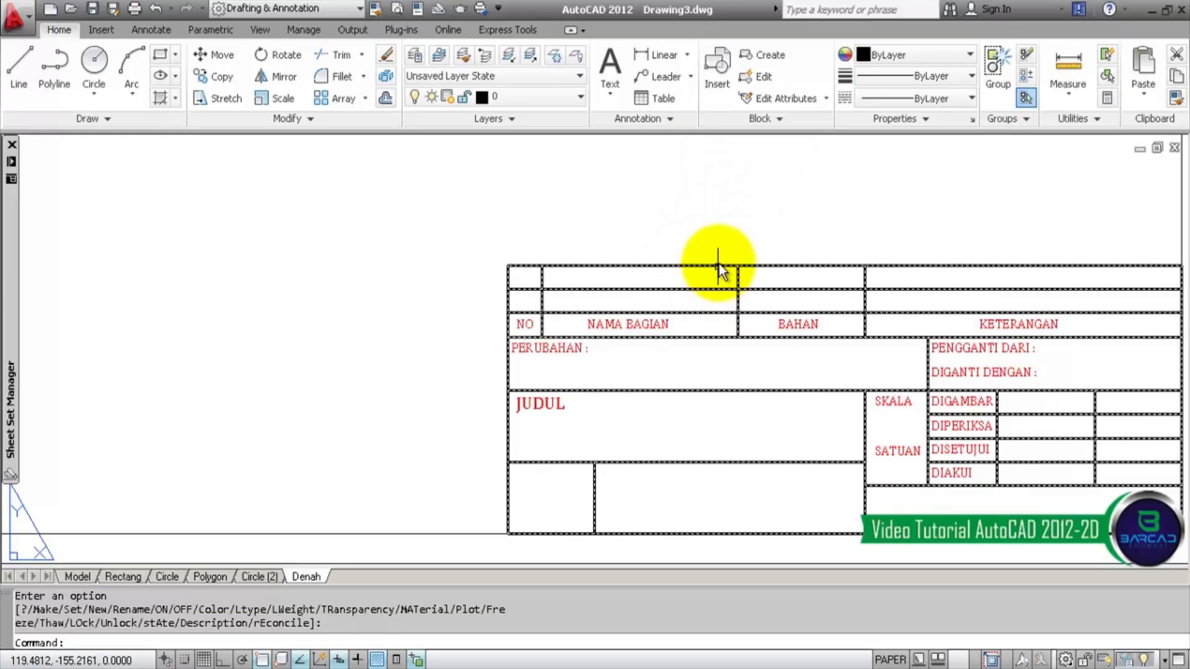
pyautogui.click(792, 96)
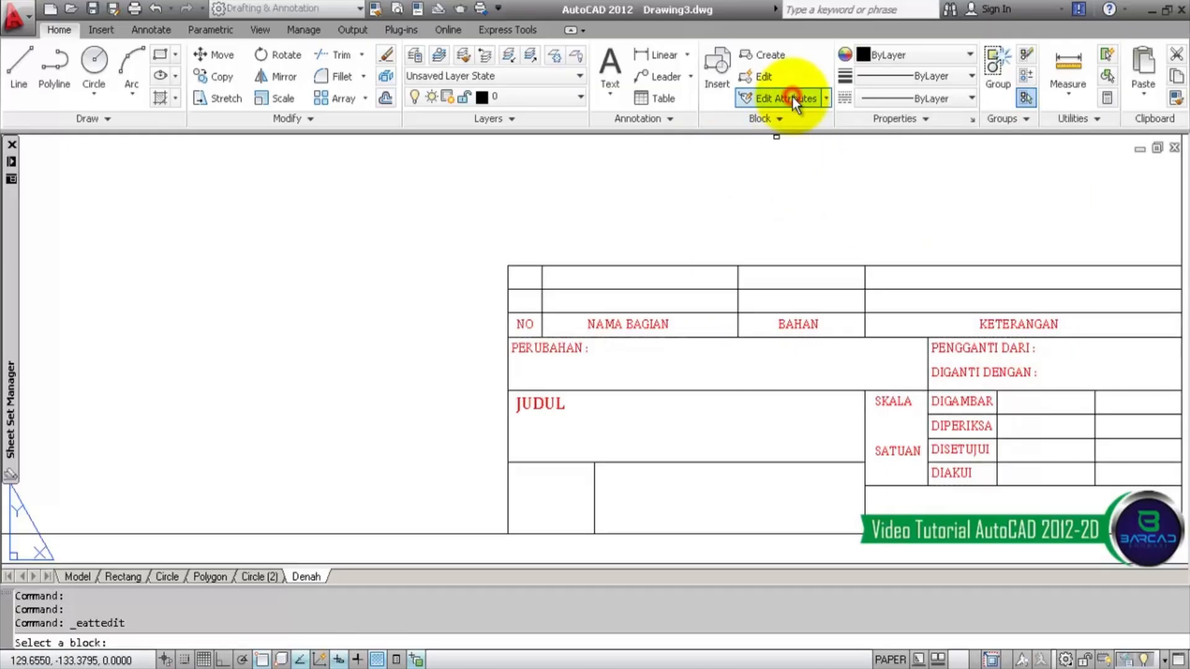
pyautogui.click(745, 266)
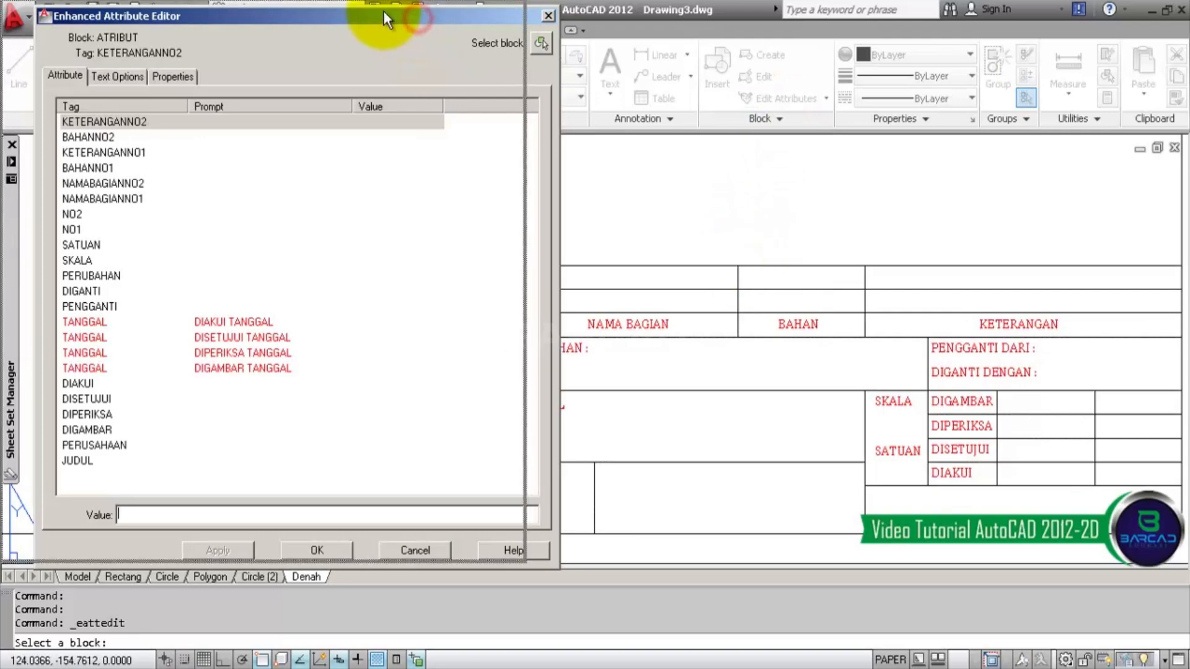
pyautogui.moveTo(434, 18); pyautogui.dragTo(398, 12)
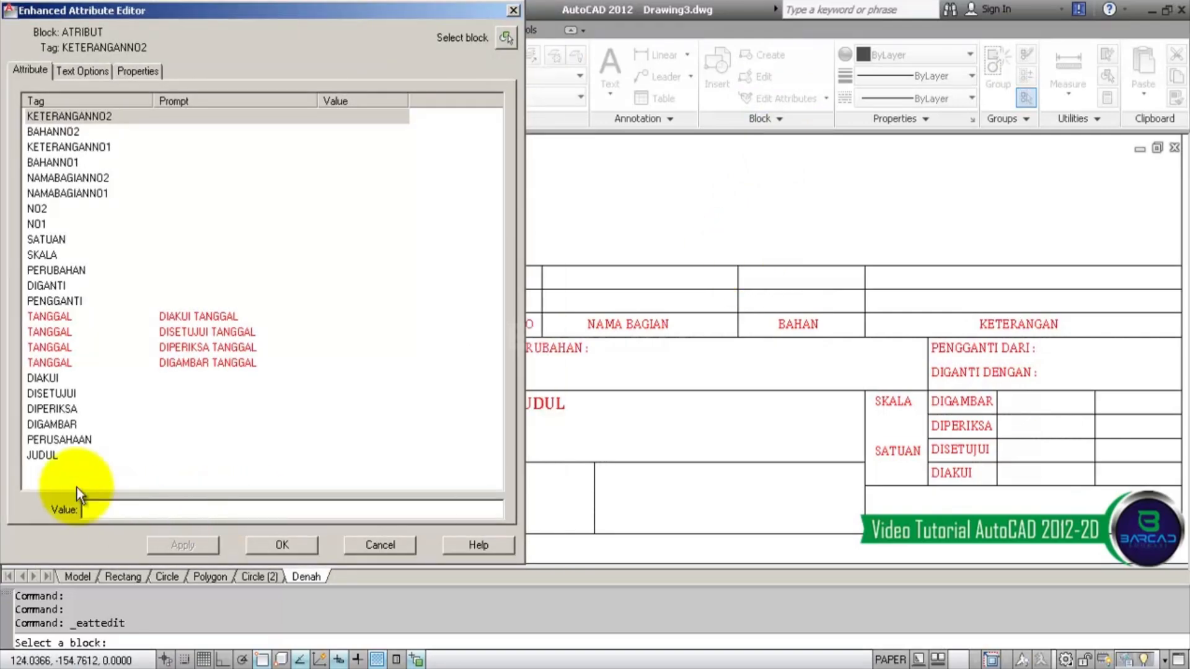
# - Set the JUDUL attribute to CIRCLE & RECTANG and the PERUSAHAAN attribute to PT. KOCAK
pyautogui.click(39, 455)
pyautogui.click(114, 507)
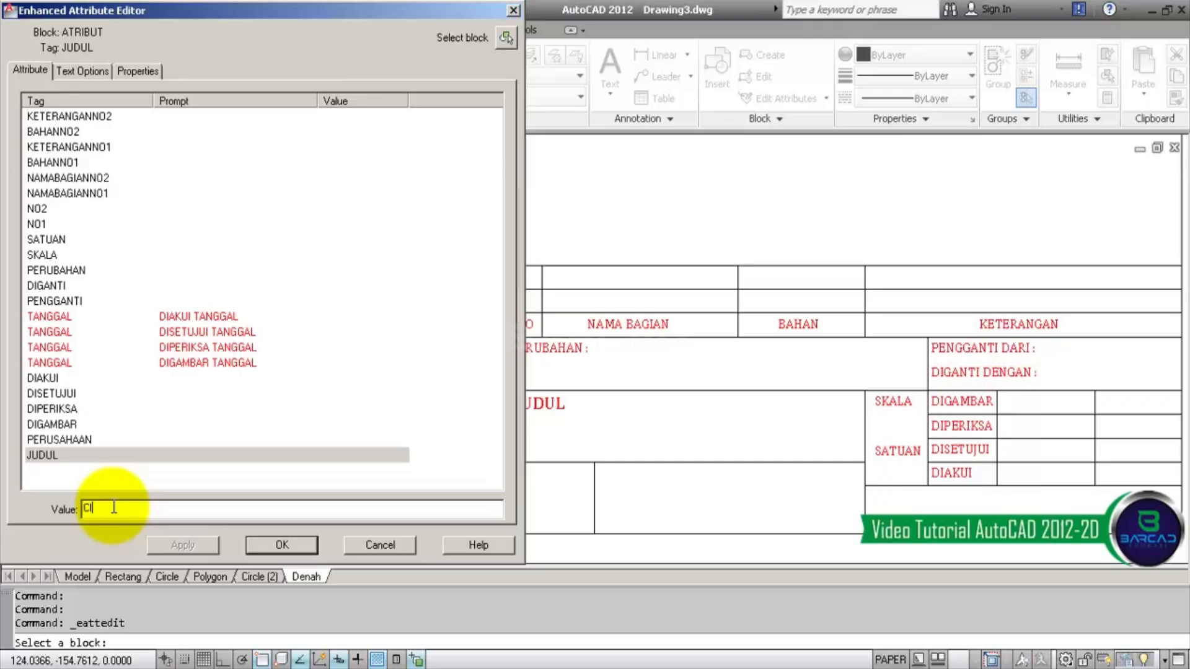
pyautogui.write('CIRCLE &')
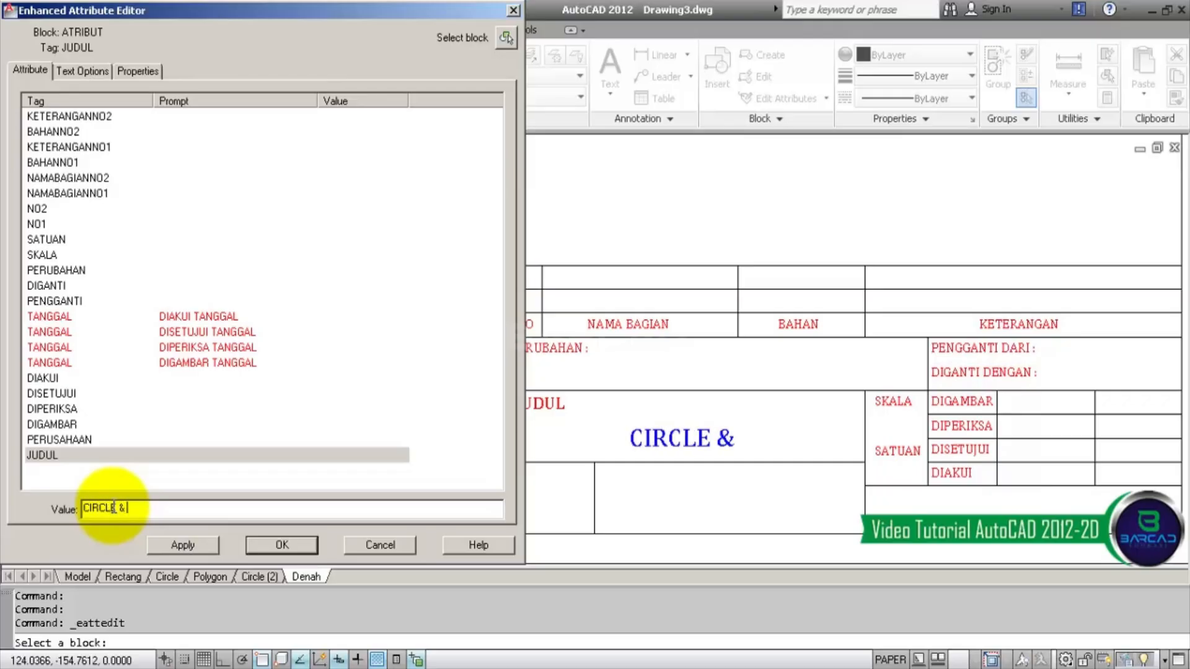
pyautogui.write(' RECTANG')
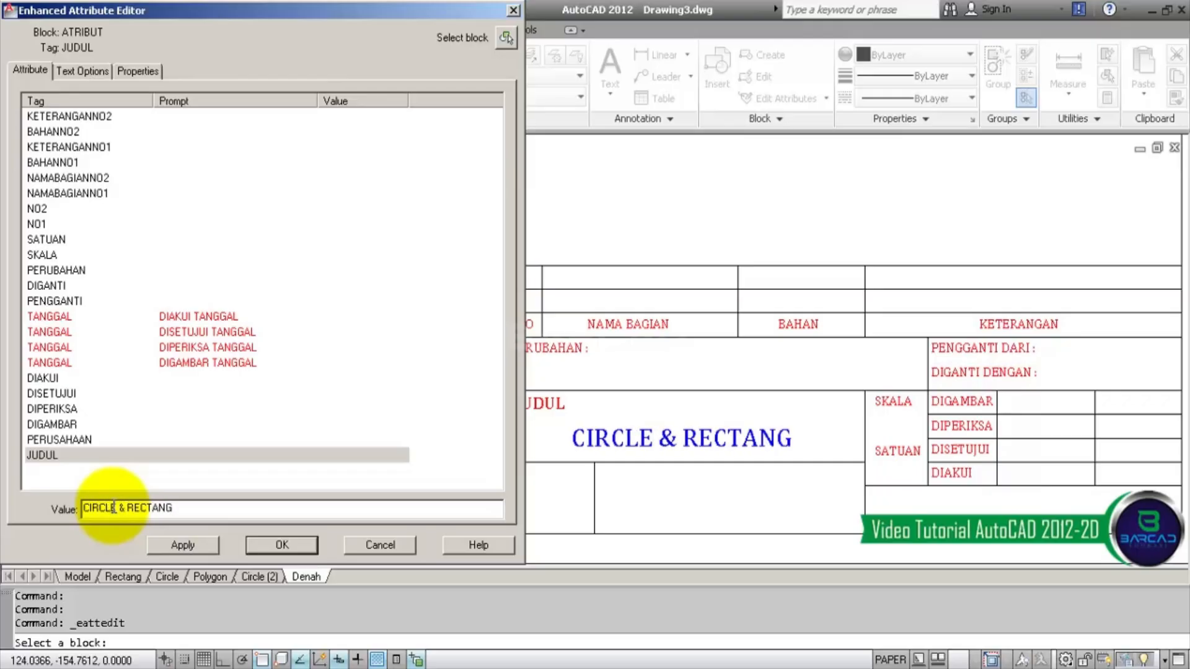
pyautogui.click(182, 545)
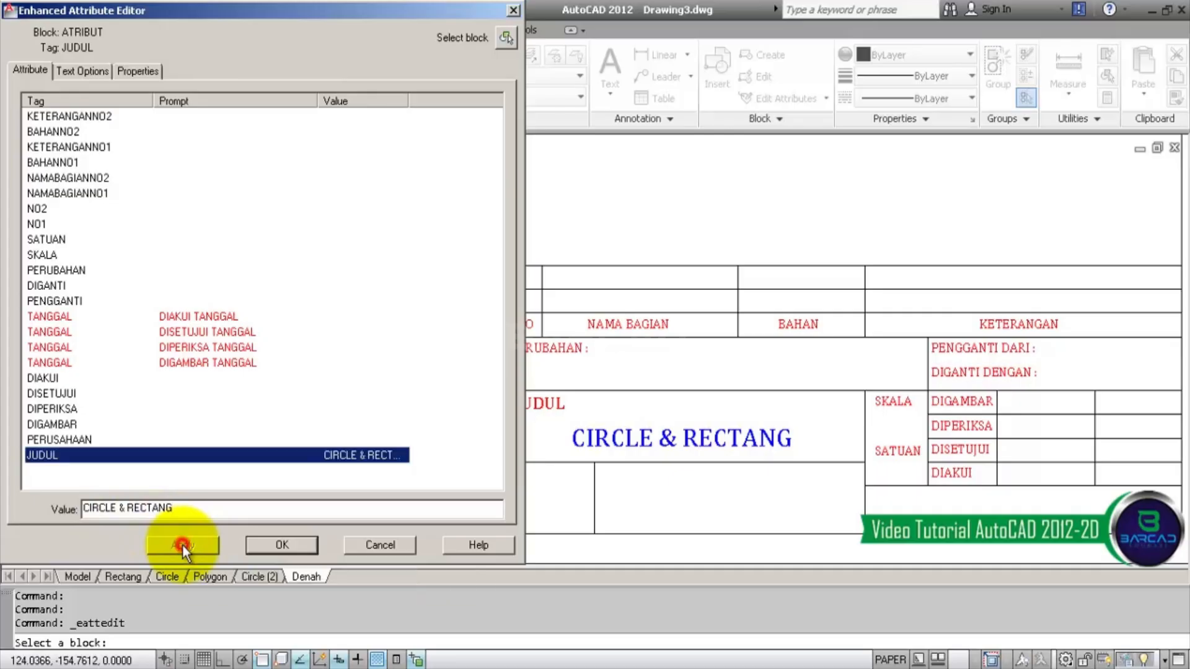
pyautogui.click(77, 440)
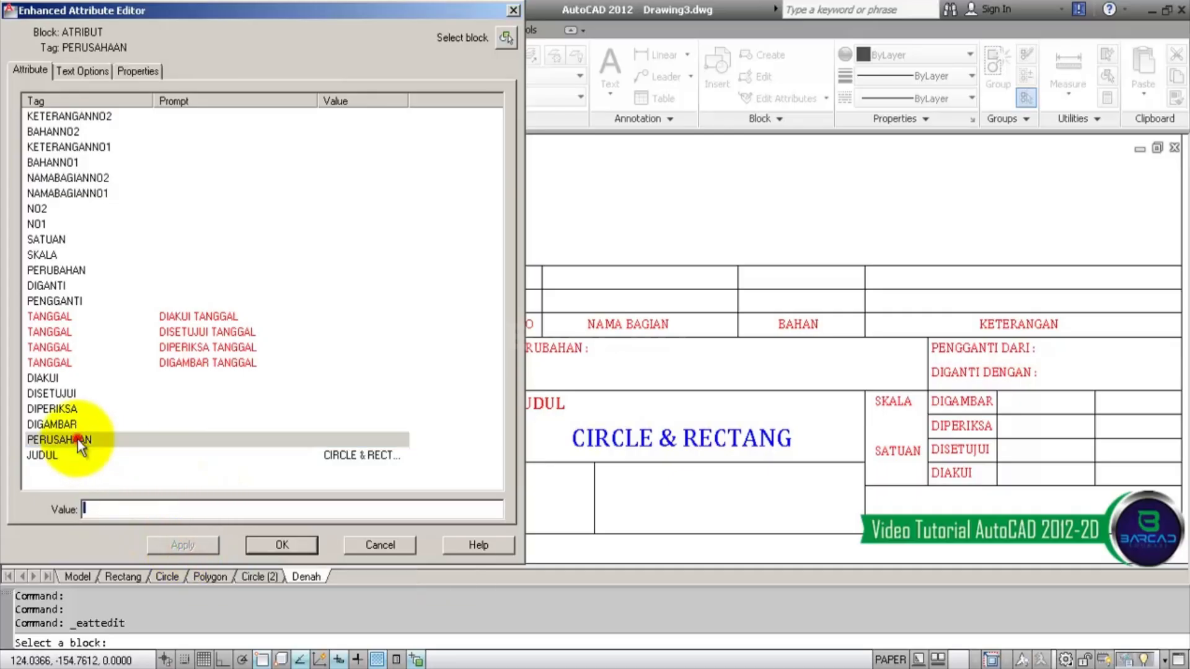
pyautogui.click(137, 509)
pyautogui.write('PT')
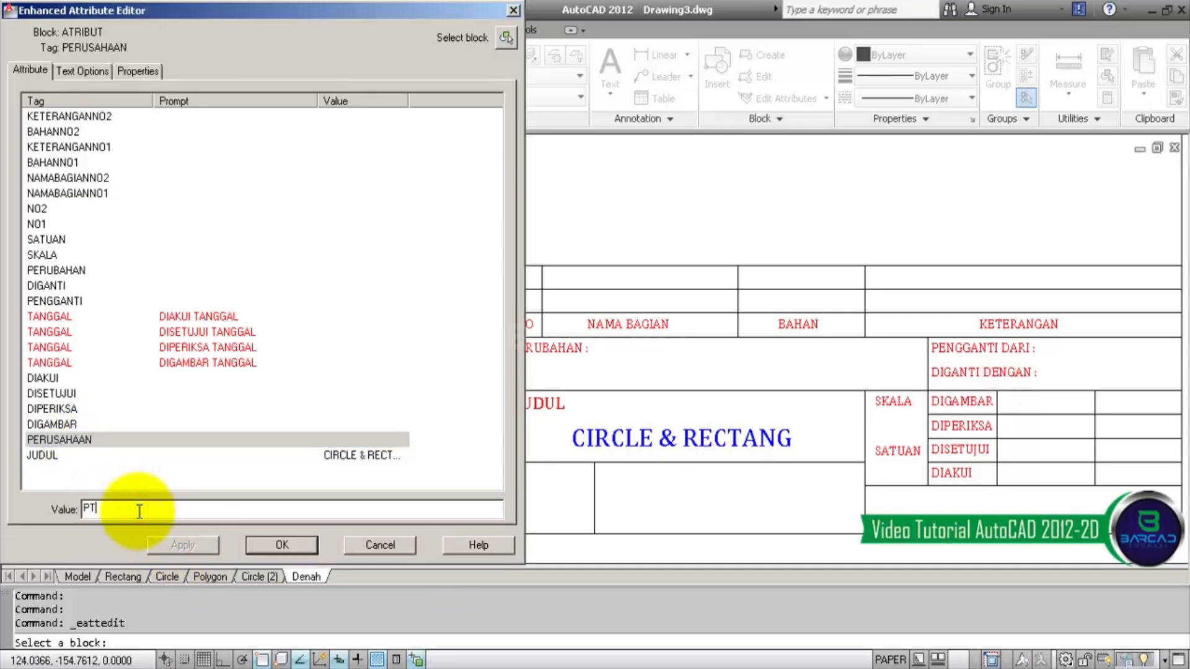
pyautogui.write('. KOCAK')
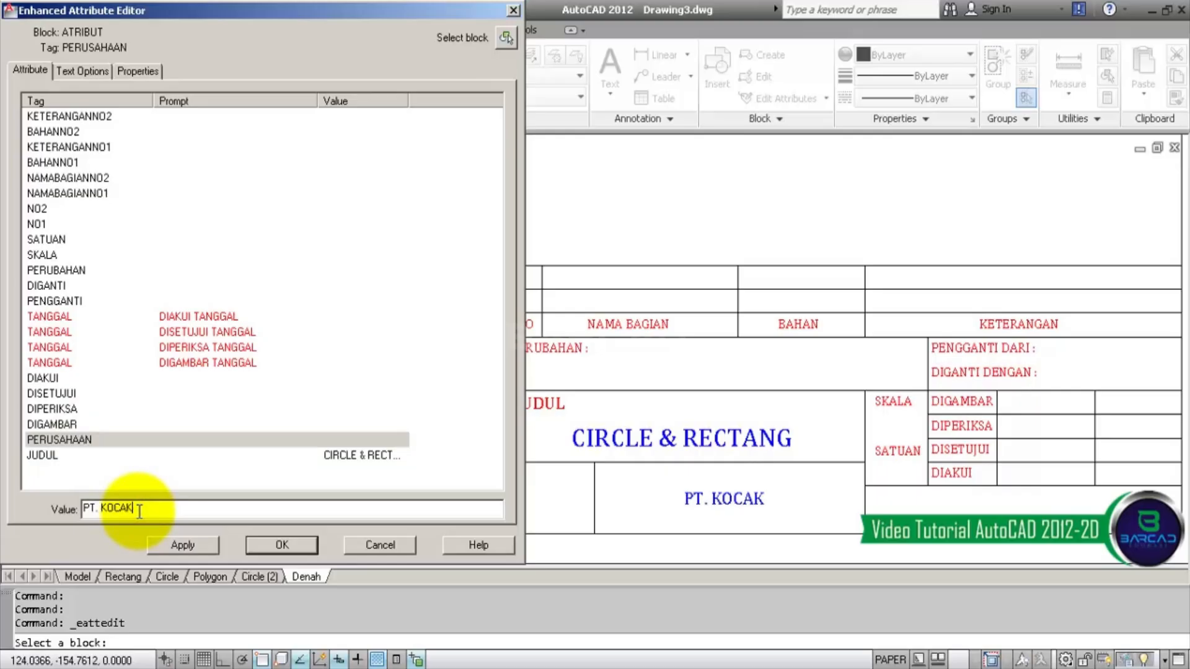
# - Fill in the drafter's name for the DIGAMBAR attribute and the checker's name for DIPERIKSA
pyautogui.click(50, 425)
pyautogui.click(176, 511)
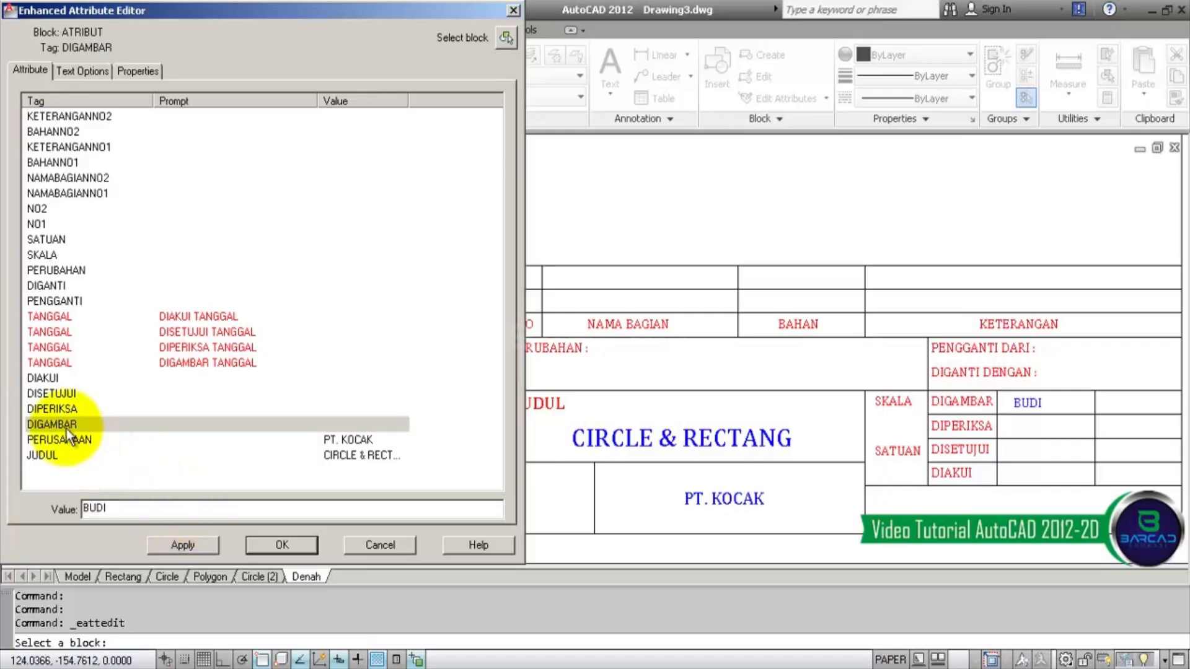
pyautogui.click(59, 409)
pyautogui.click(125, 509)
pyautogui.write('I')
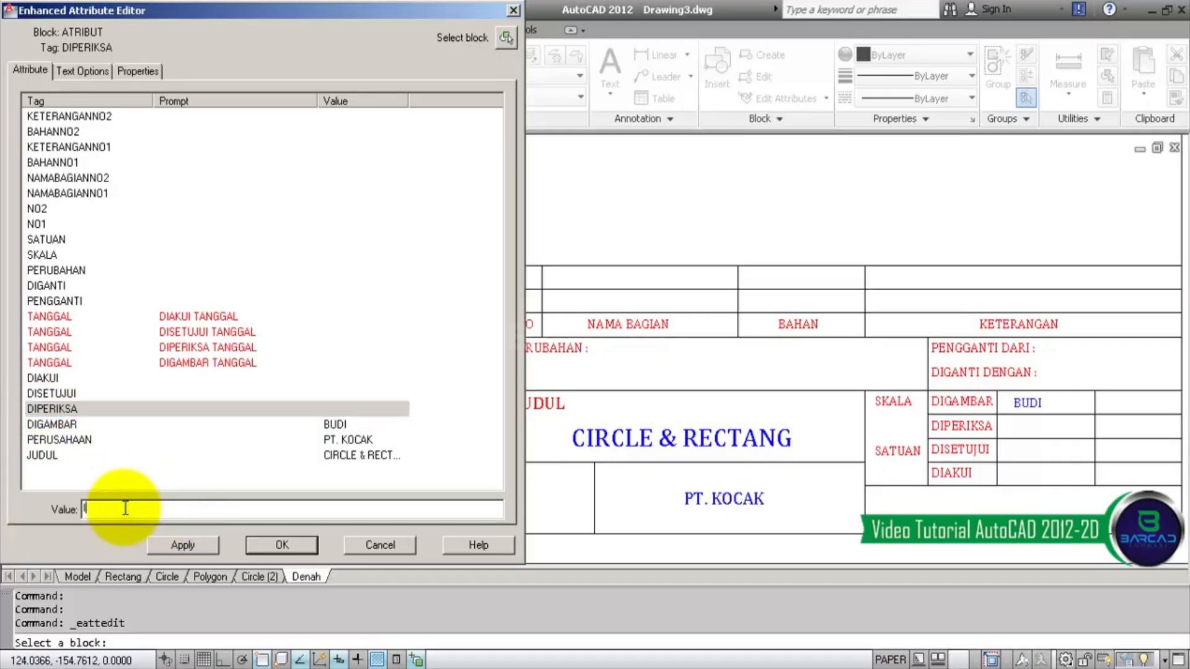
pyautogui.write('WAN')
pyautogui.click(165, 540)
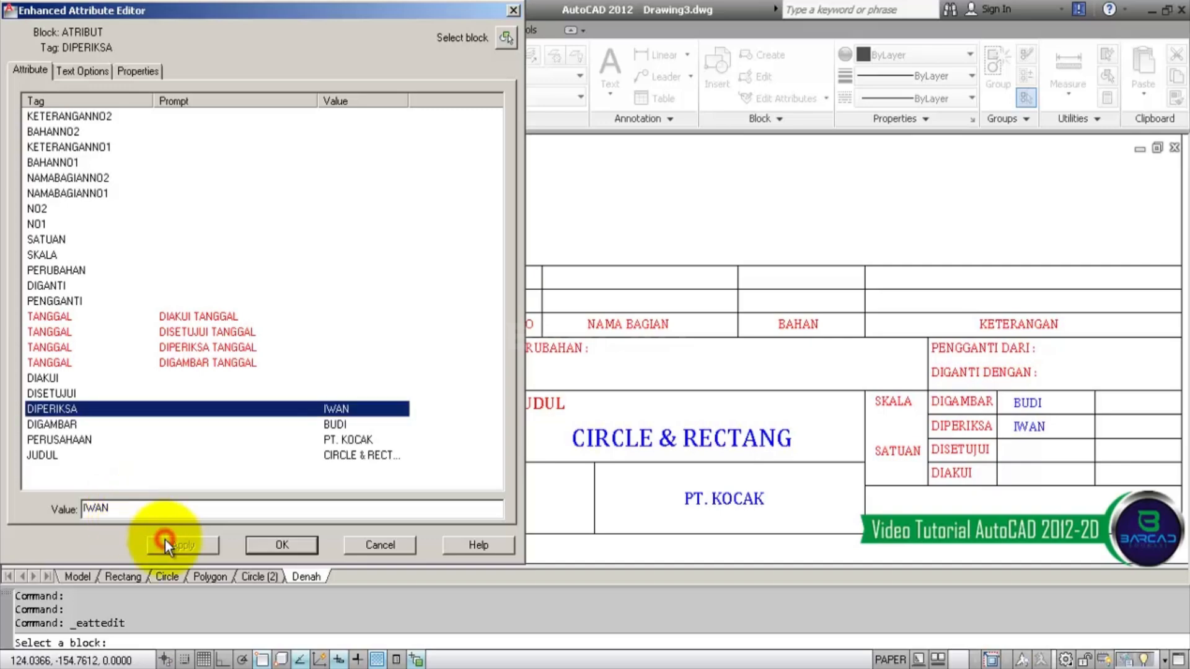
# - Fill in the approver's name for the DISETUJUI attribute and the acknowledging person's name for DIAKUI
pyautogui.click(73, 392)
pyautogui.click(142, 509)
pyautogui.write('IW')
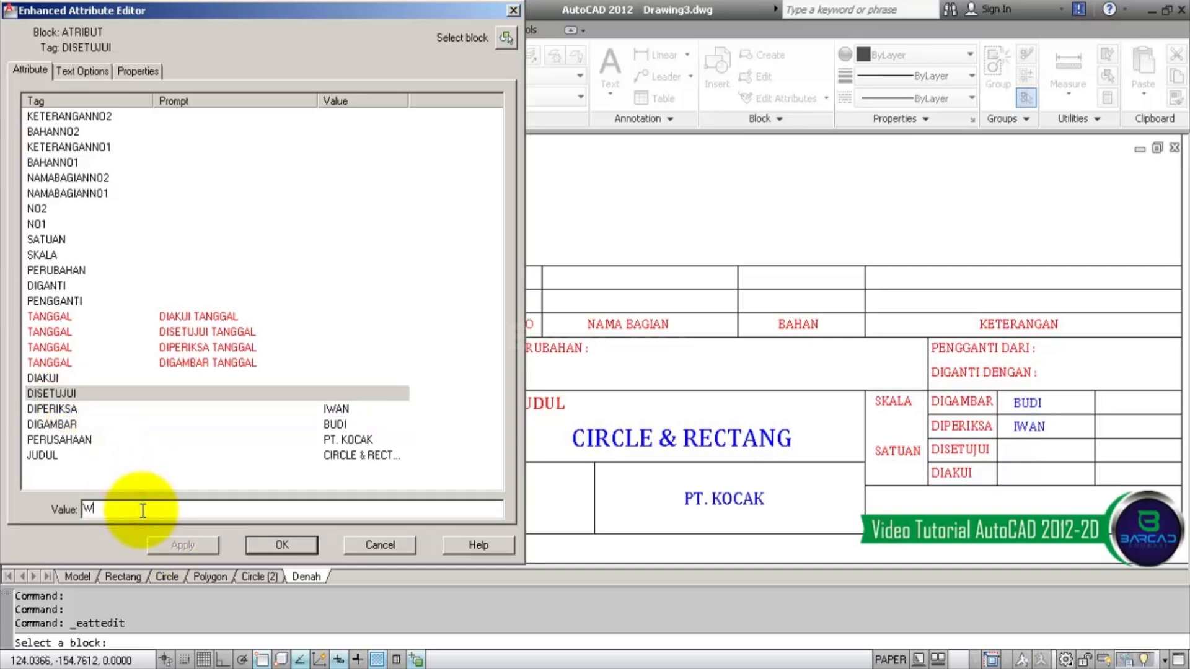
pyautogui.write('ATI')
pyautogui.click(39, 376)
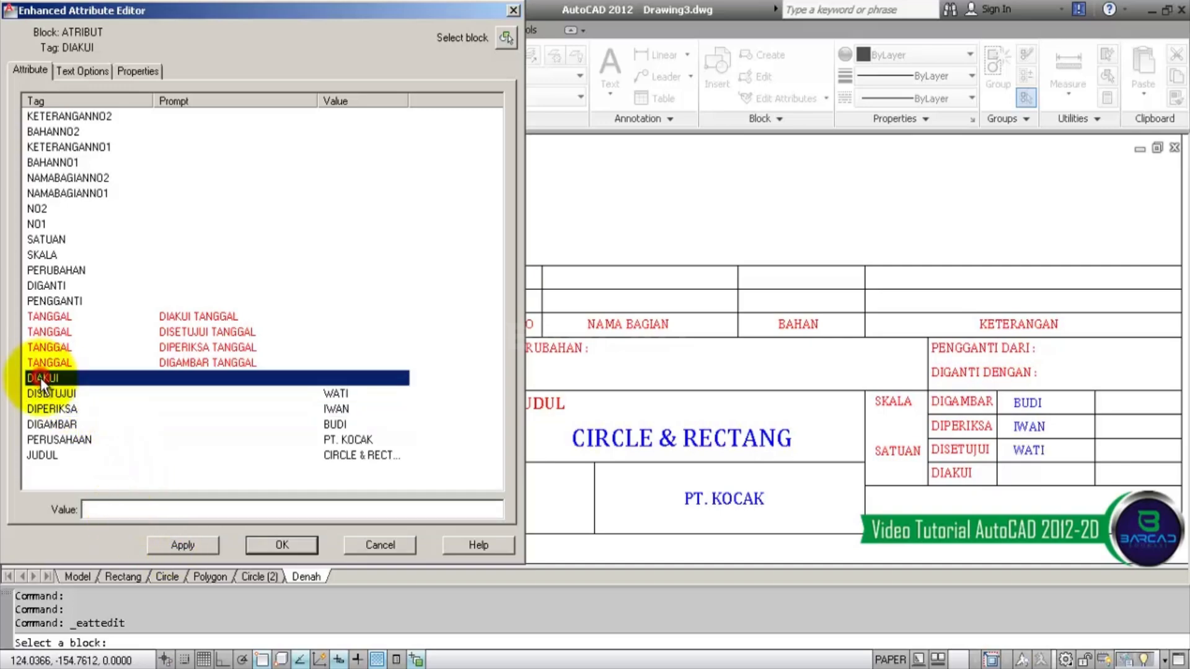
pyautogui.click(136, 510)
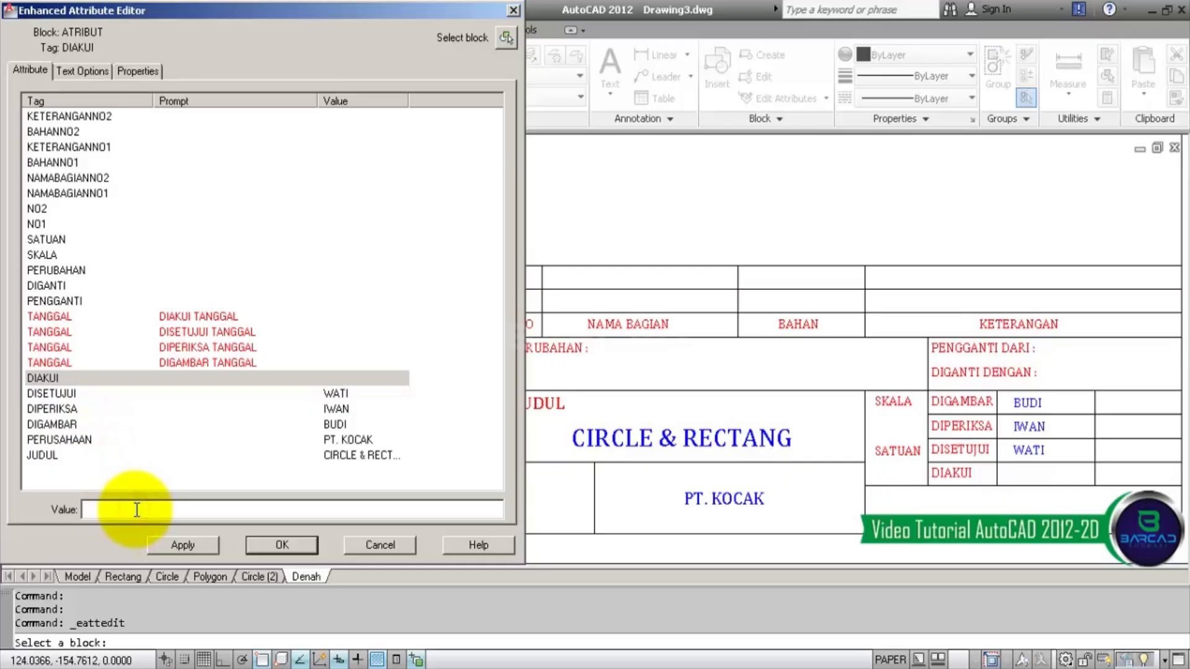
pyautogui.write('HERMAN')
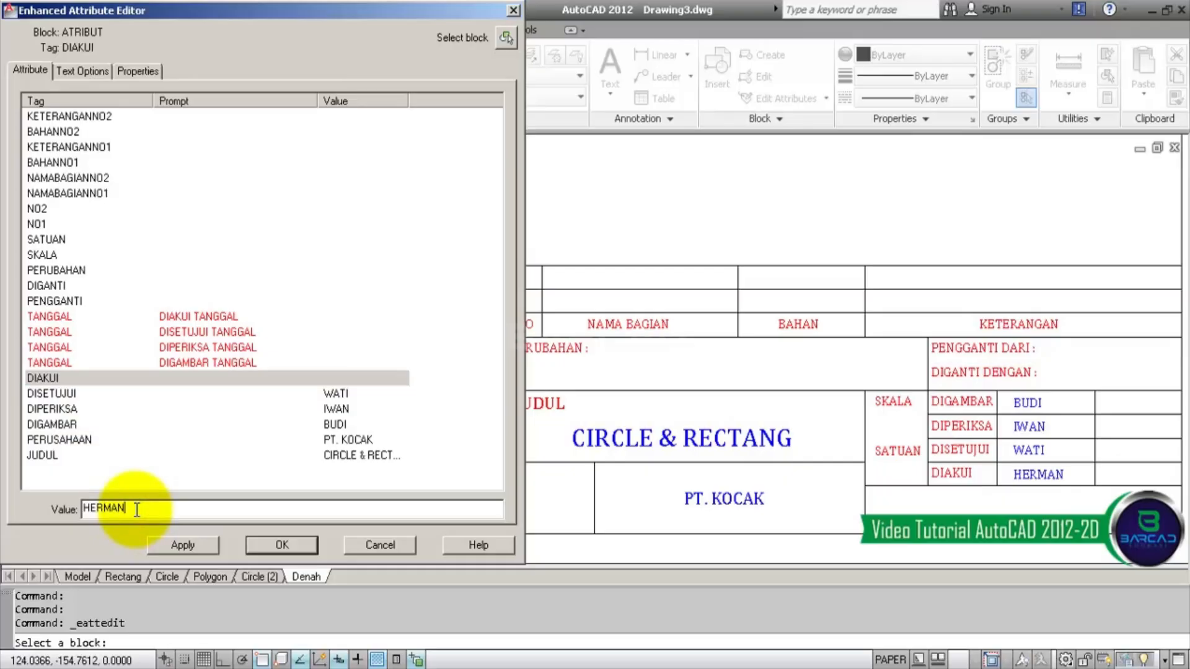
pyautogui.click(174, 545)
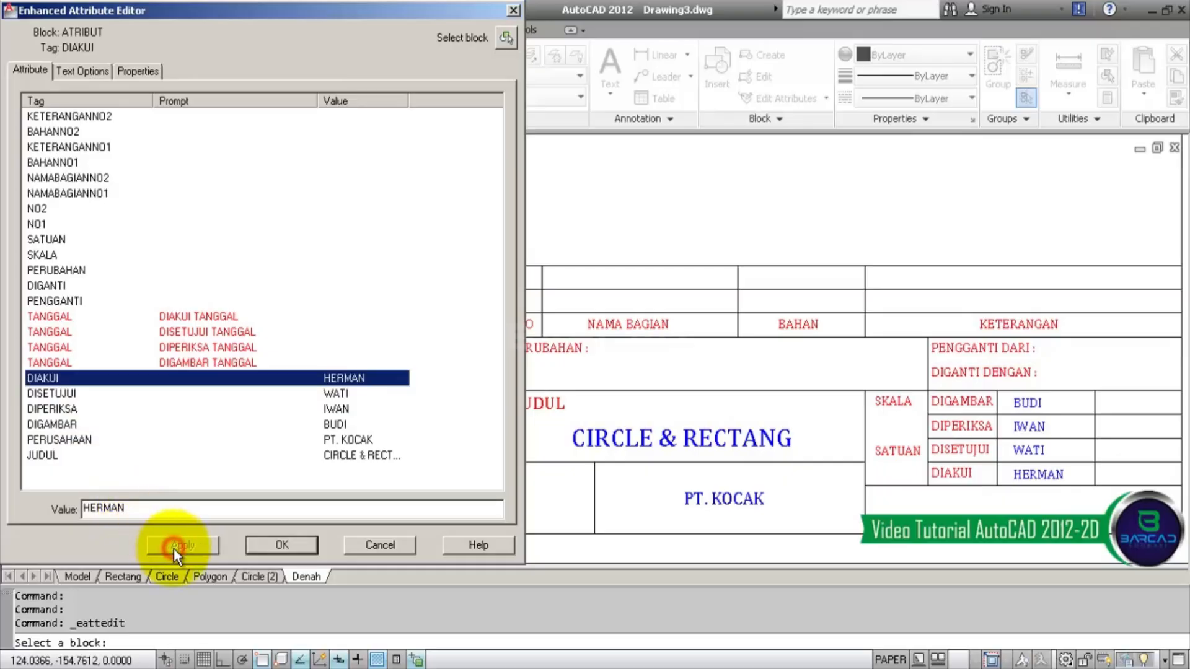
# - Set the TANGGAL attribute with the prompt DIGAMBAR TANGGAL to 12-05-2015
pyautogui.click(65, 364)
pyautogui.click(159, 509)
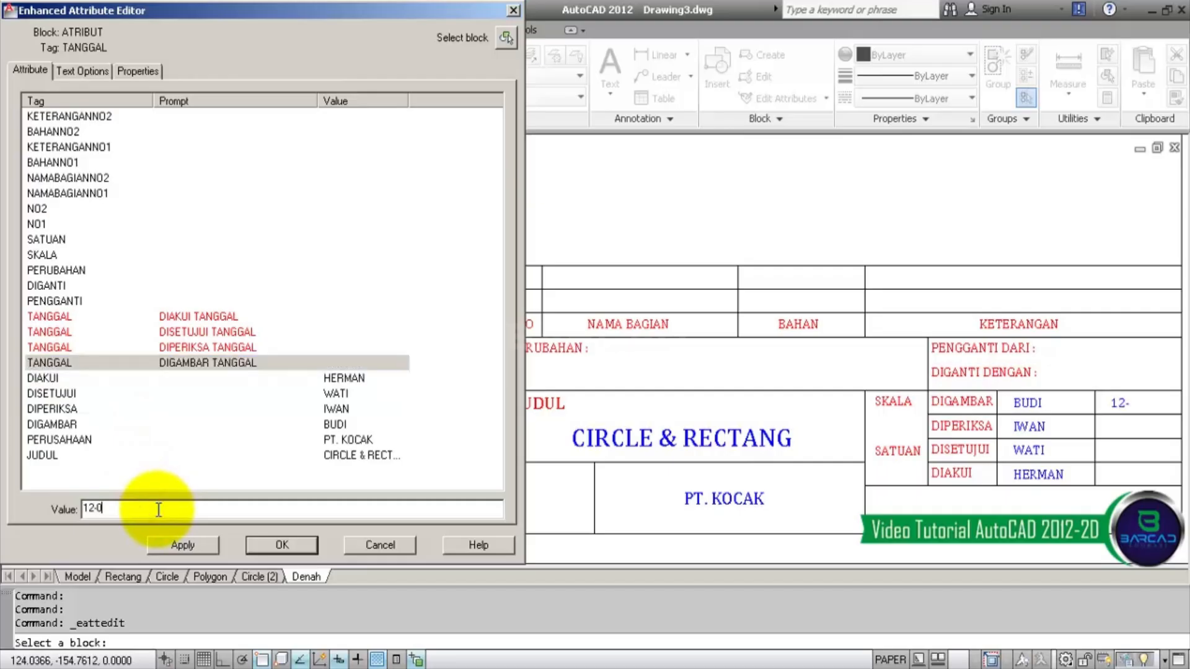
pyautogui.write('12-05-2015')
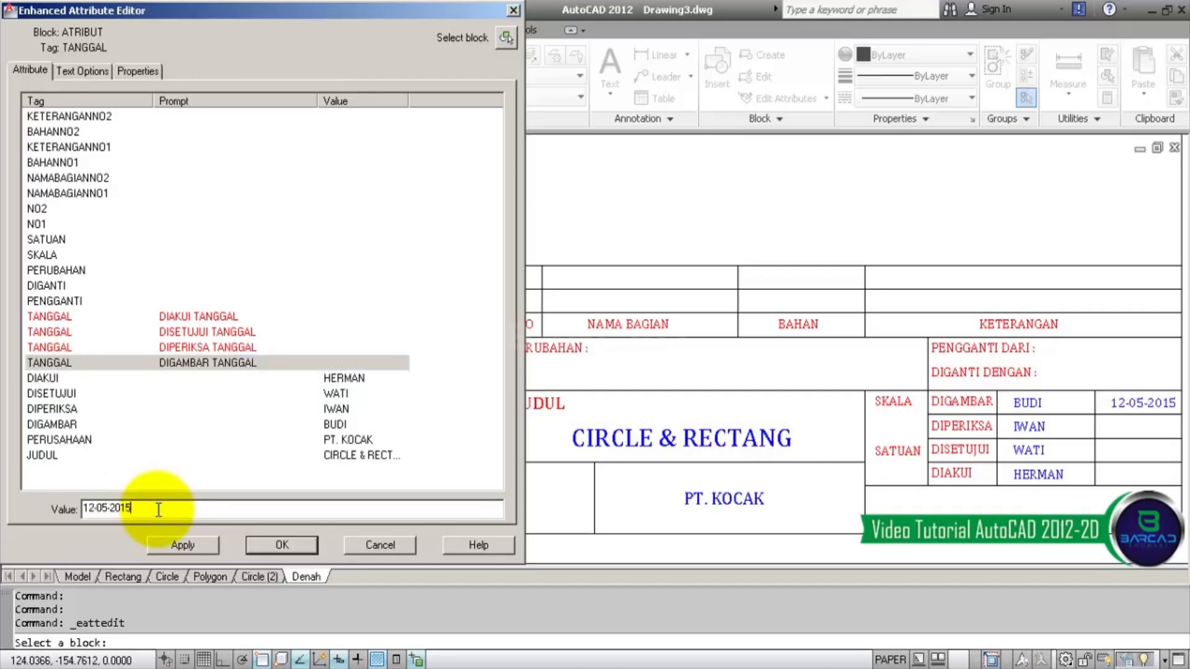
# - Set the TANGGAL attributes with the prompts DIPERIKSA TANGGAL to 20-06-2015 and DISETUJUI TANGGAL to 25-07-2015
pyautogui.click(66, 351)
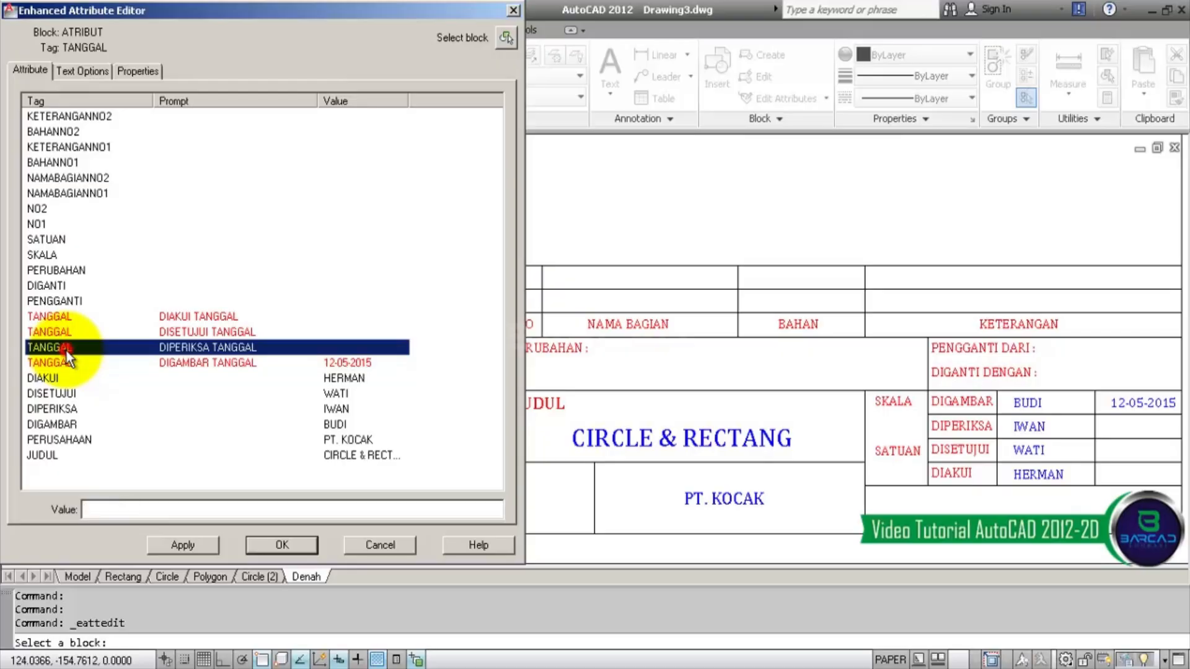
pyautogui.click(120, 505)
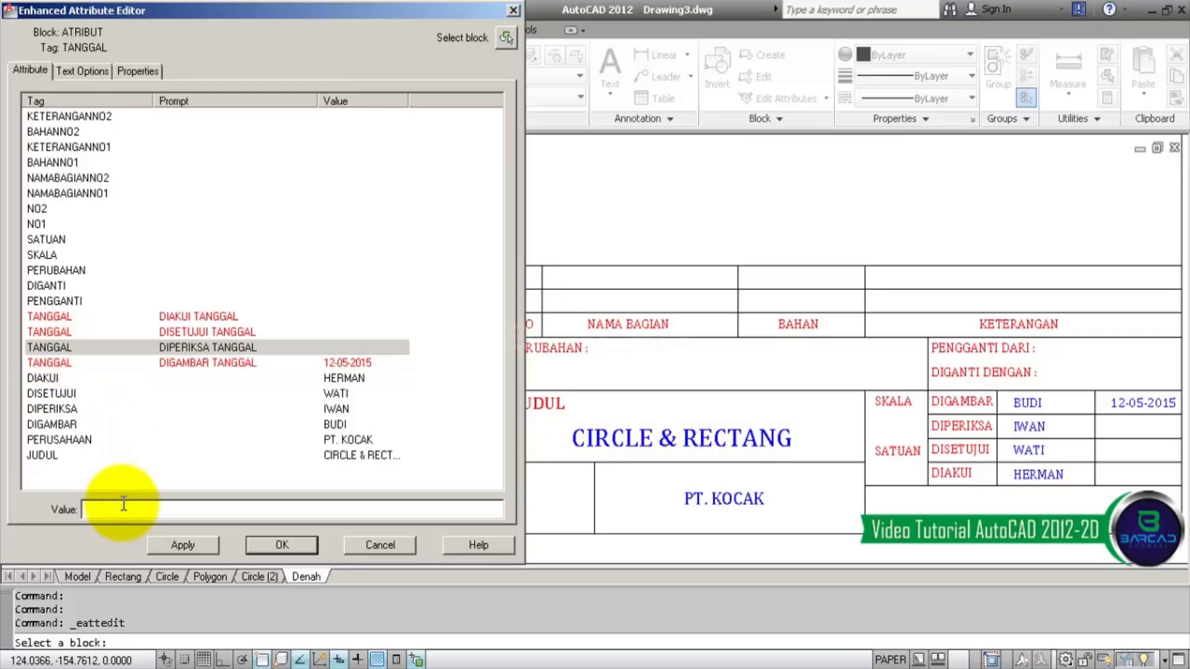
pyautogui.write('20-06-2015')
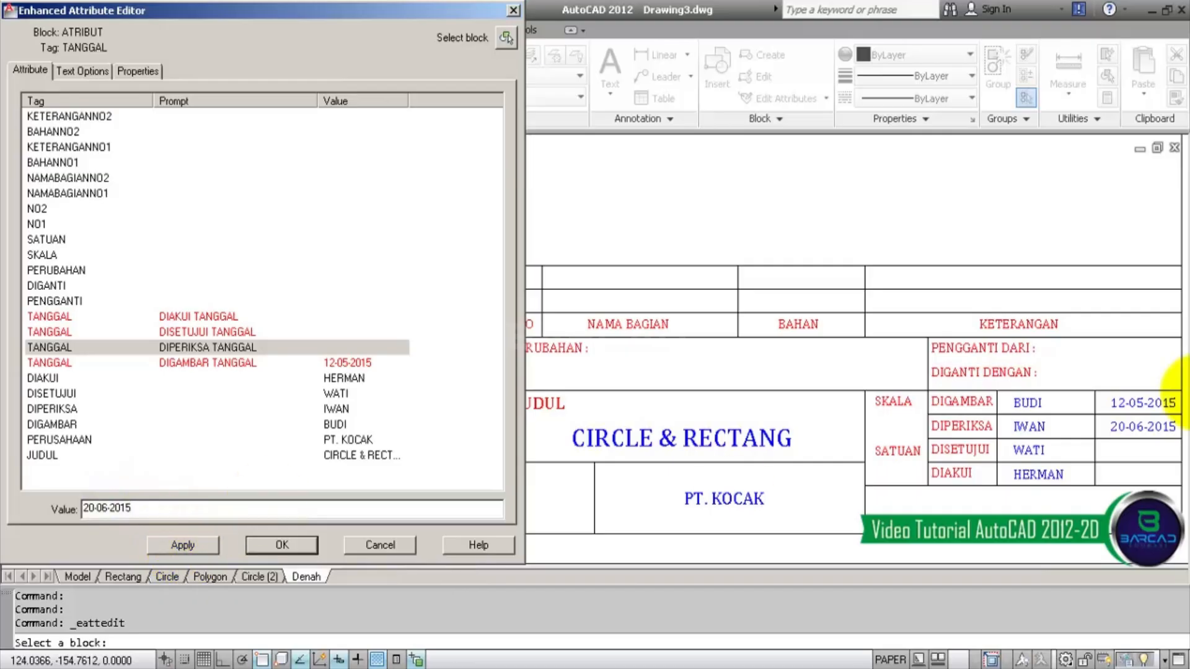
pyautogui.click(61, 333)
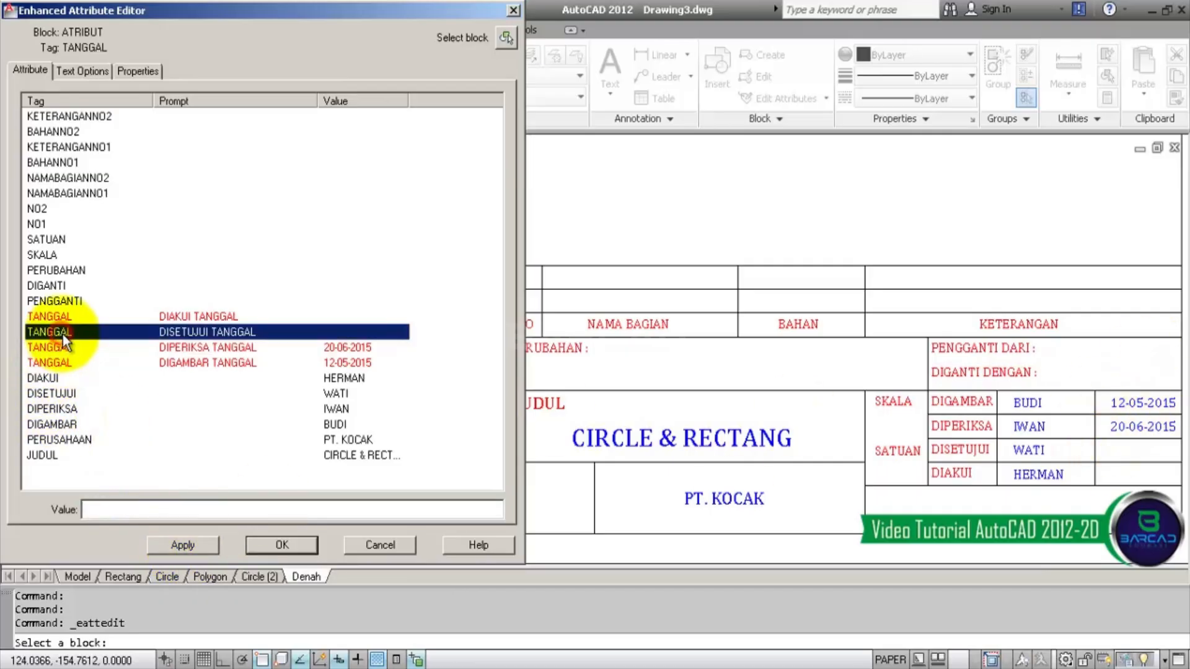
pyautogui.click(141, 509)
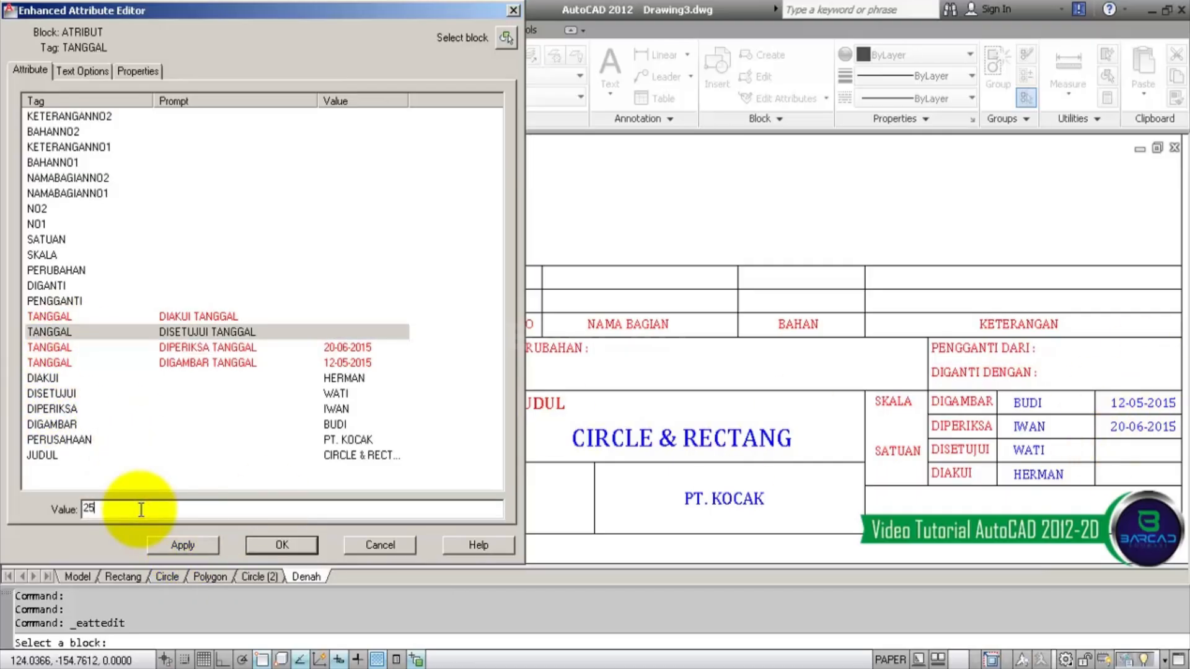
pyautogui.write('25-07-2015')
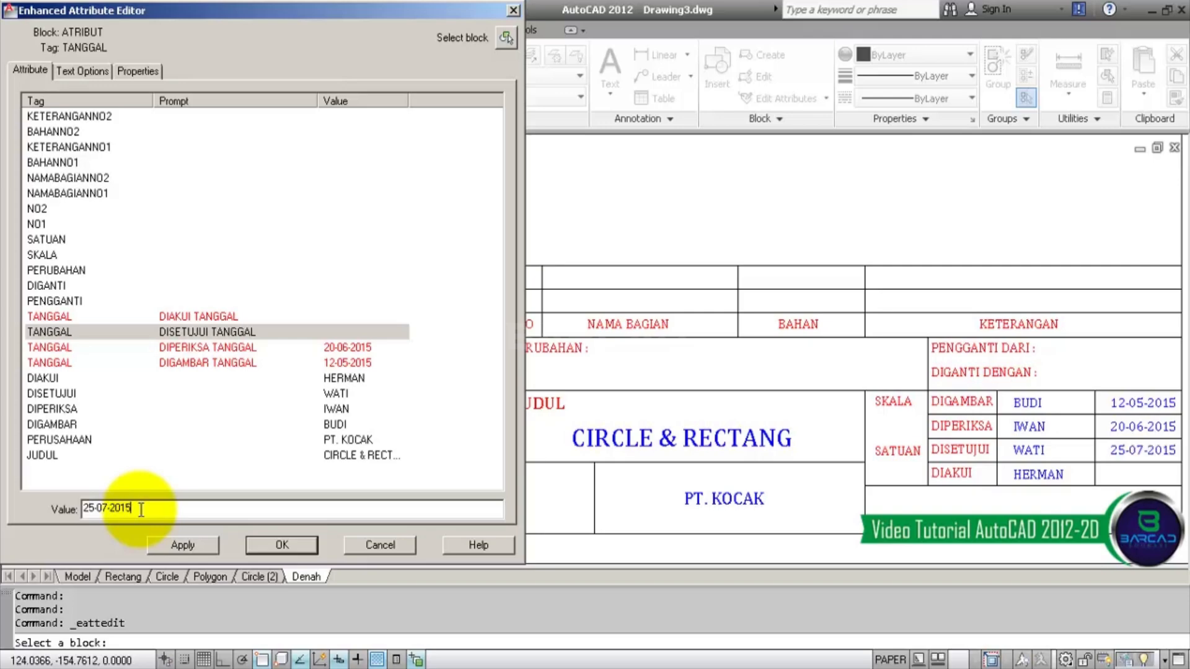
# - Set the TANGGAL attribute with the prompt DIAKUI TANGGAL to 11-08-2015
pyautogui.click(67, 318)
pyautogui.click(174, 509)
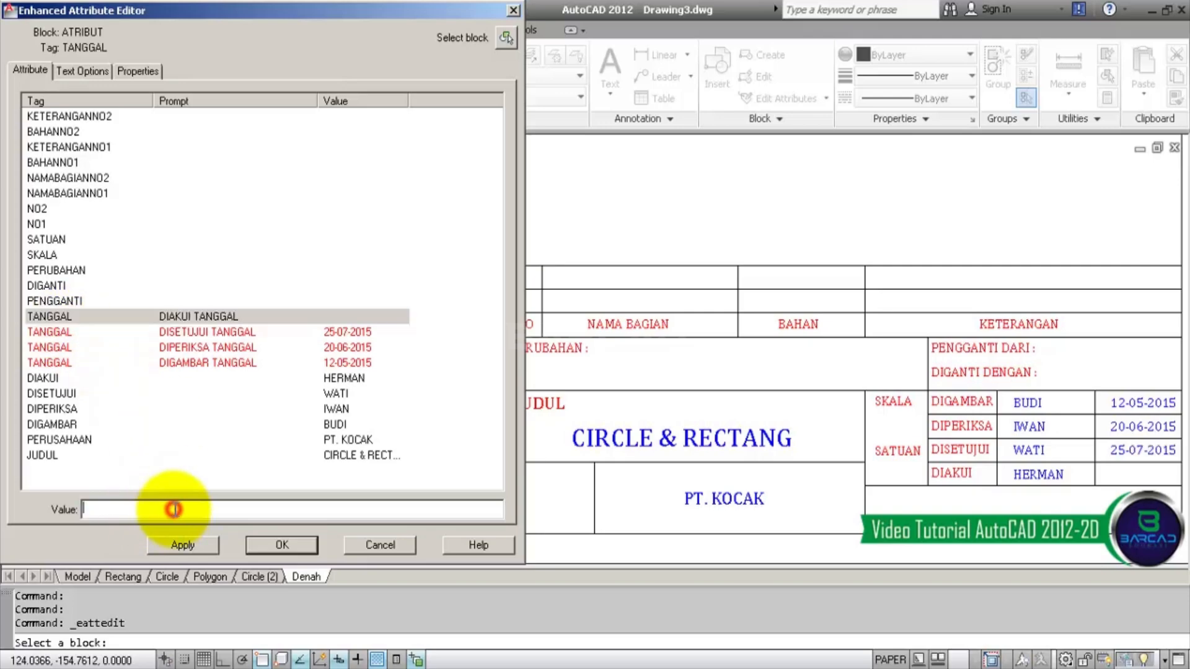
pyautogui.write('11-08-2015')
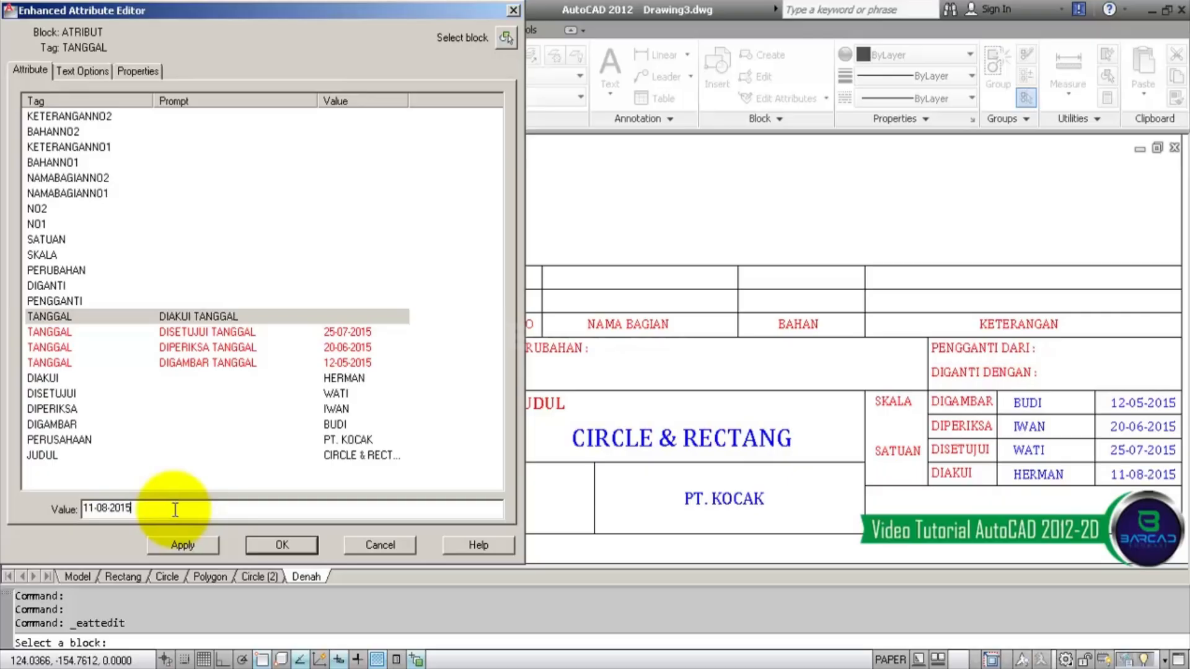
# - Set the PENGGANTI, DIGANTI and PERUBAHAN attributes of the title block to NUL
pyautogui.click(77, 302)
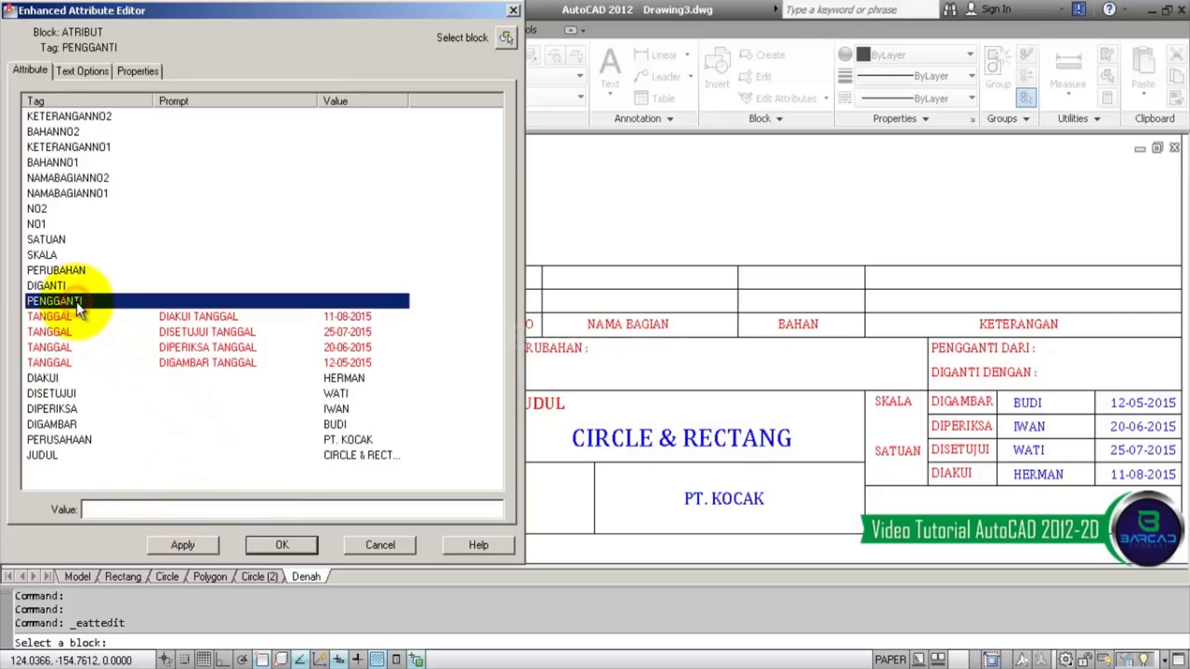
pyautogui.click(159, 512)
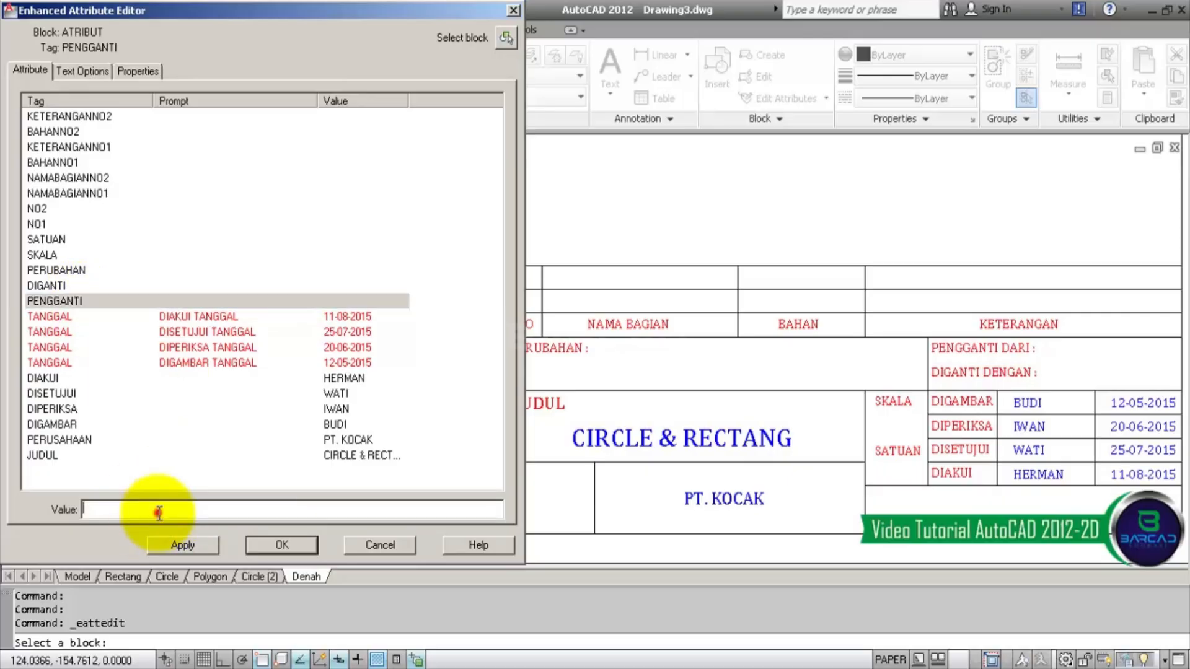
pyautogui.click(60, 286)
pyautogui.click(145, 508)
pyautogui.write('N')
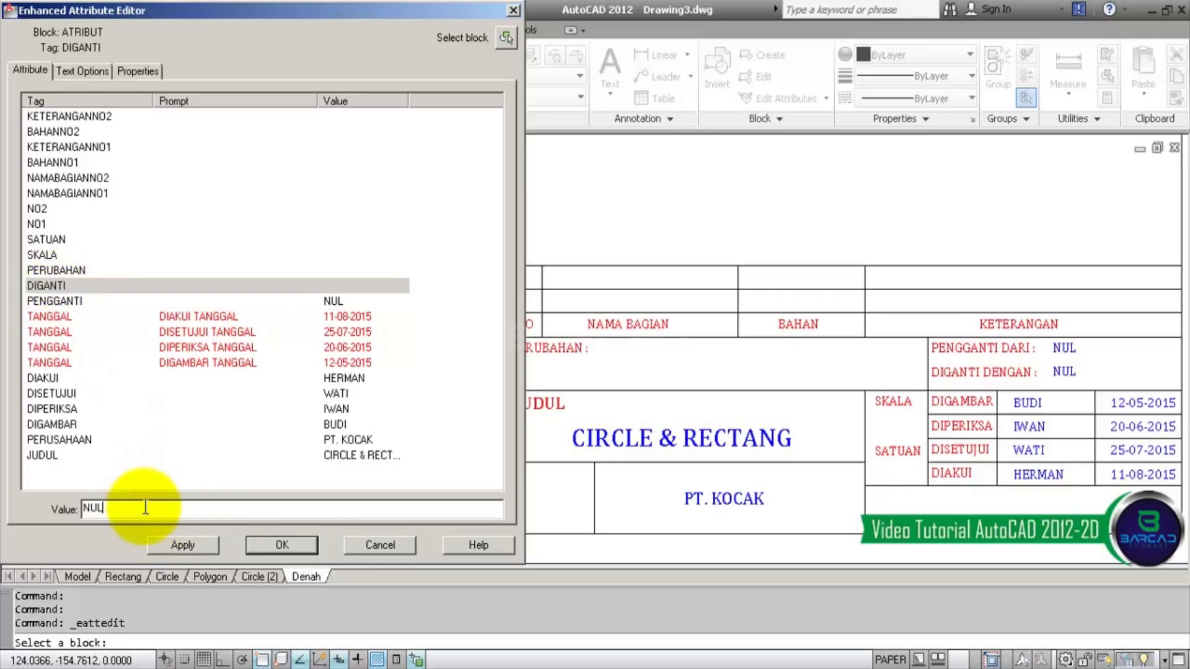
pyautogui.write('UL')
pyautogui.click(79, 269)
pyautogui.click(152, 509)
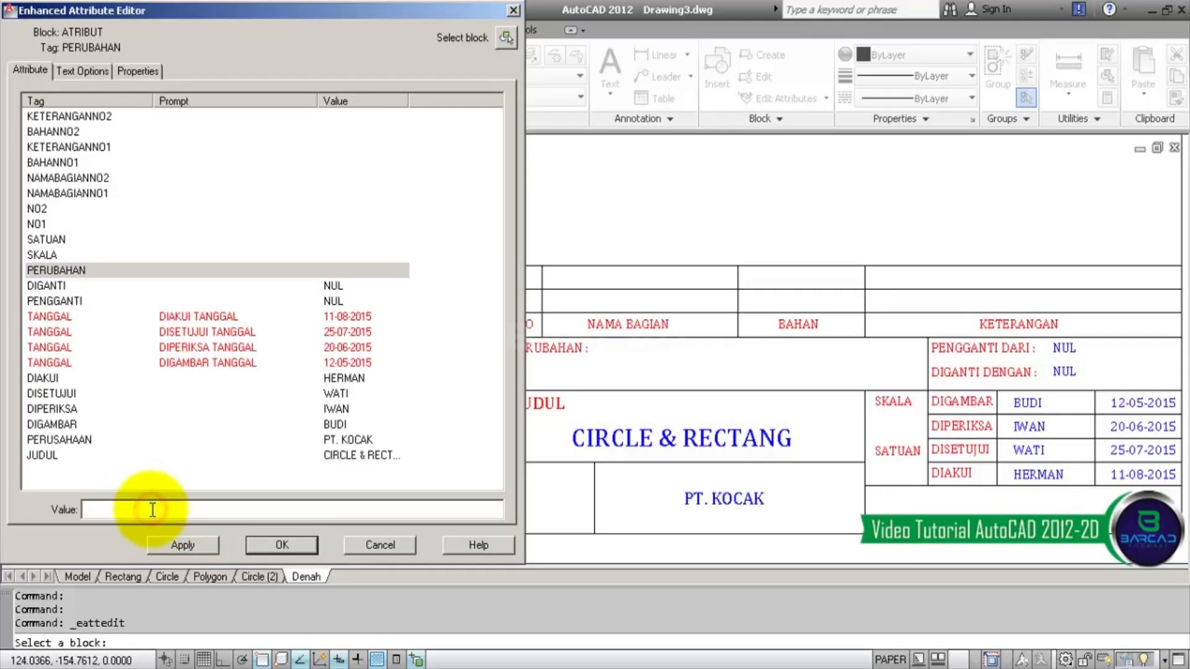
pyautogui.write('NUL')
# - Set the SKALA attribute to 1:10 and the SATUAN attribute to CM
pyautogui.click(53, 255)
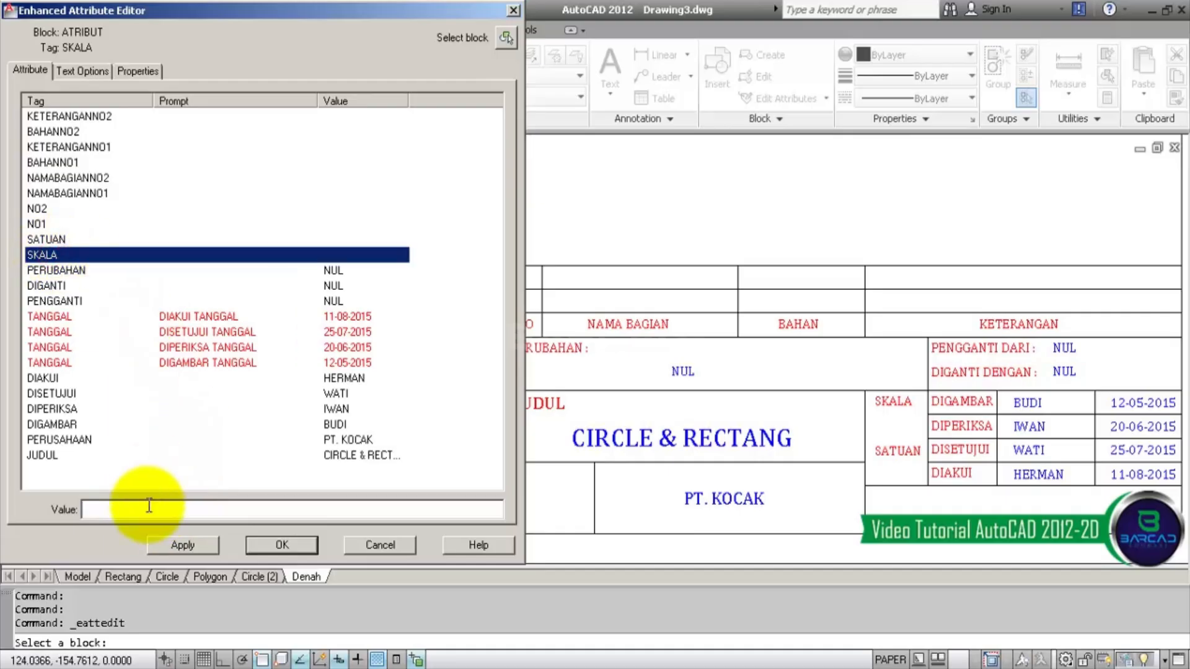
pyautogui.click(150, 505)
pyautogui.write('1:10')
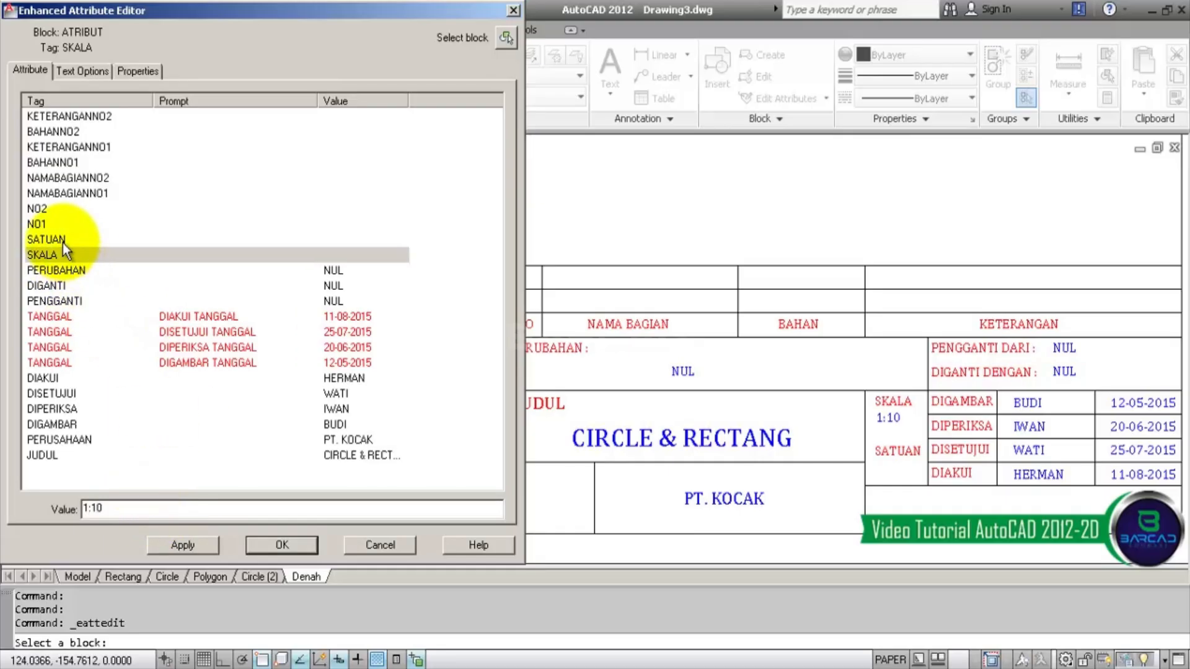
pyautogui.click(62, 241)
pyautogui.click(146, 510)
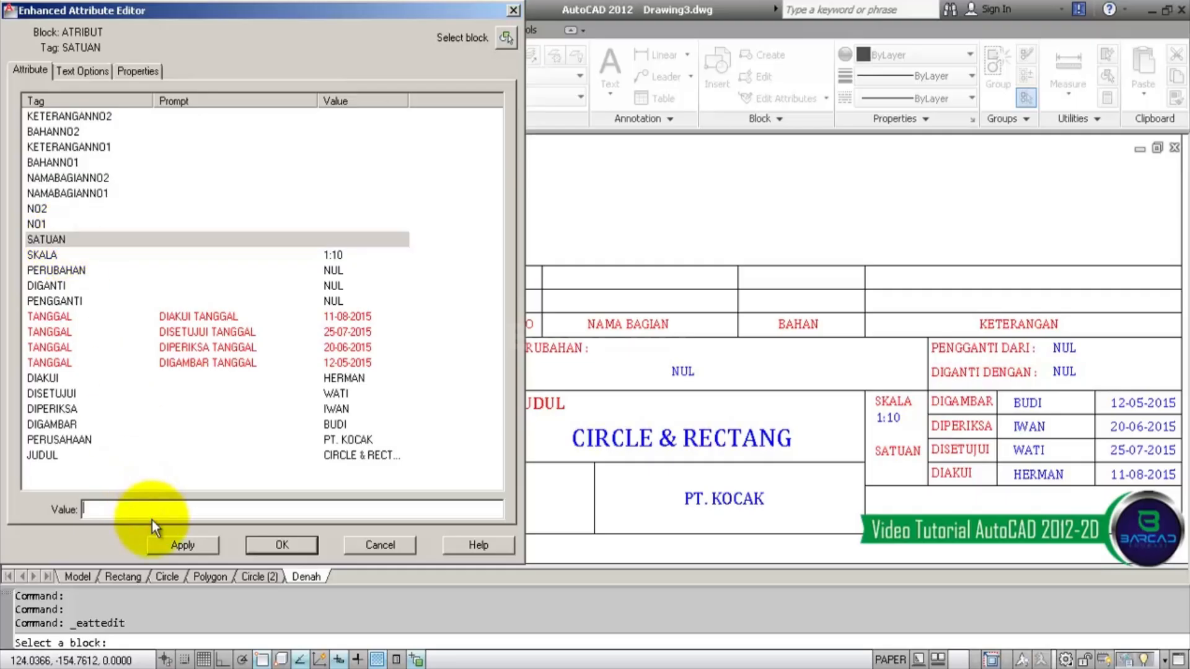
pyautogui.write('CM')
# - Number the parts list rows by setting the NO1 attribute to 1 and the NO2 attribute to 2
pyautogui.click(39, 224)
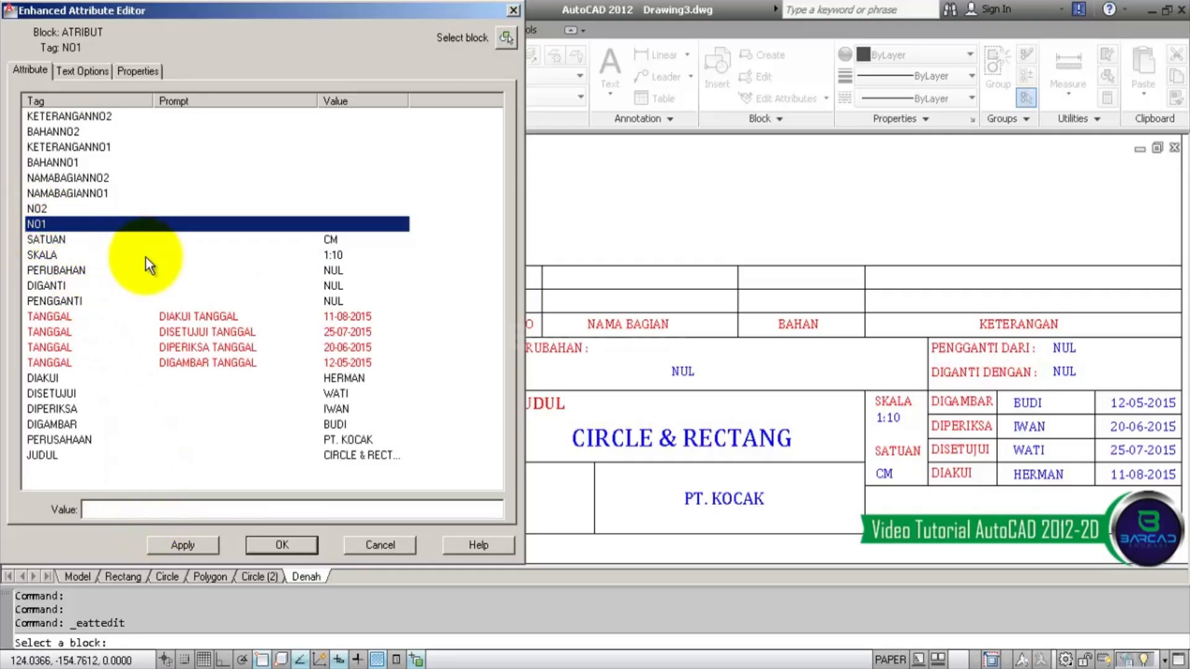
pyautogui.click(147, 510)
pyautogui.write('1')
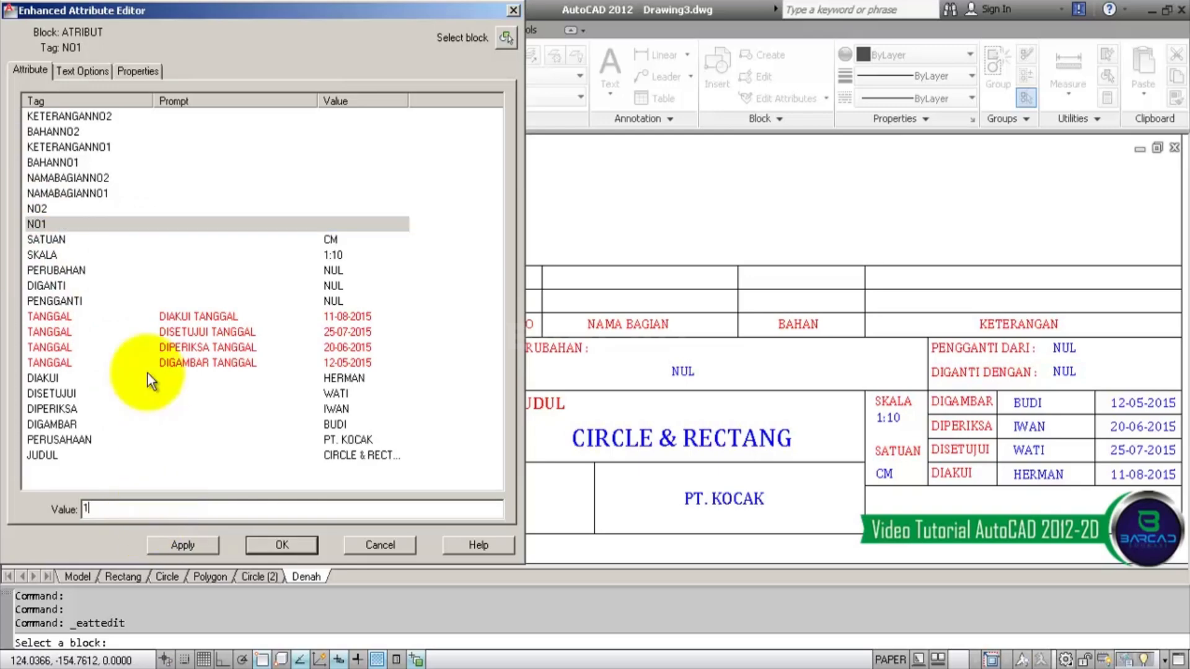
pyautogui.click(46, 211)
pyautogui.click(204, 510)
pyautogui.write('2')
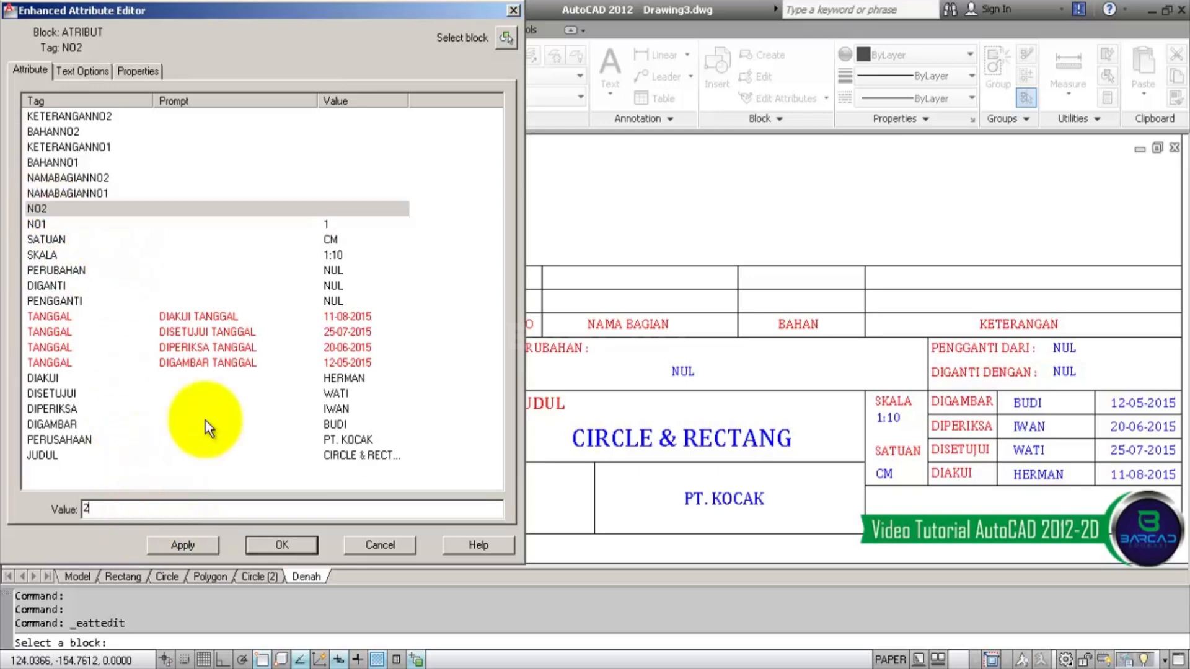
# - Set the part name attributes NAMABAGIANNO1 to CIRCLE and NAMABAGIANNO2 to RECTANG
pyautogui.click(88, 194)
pyautogui.click(145, 511)
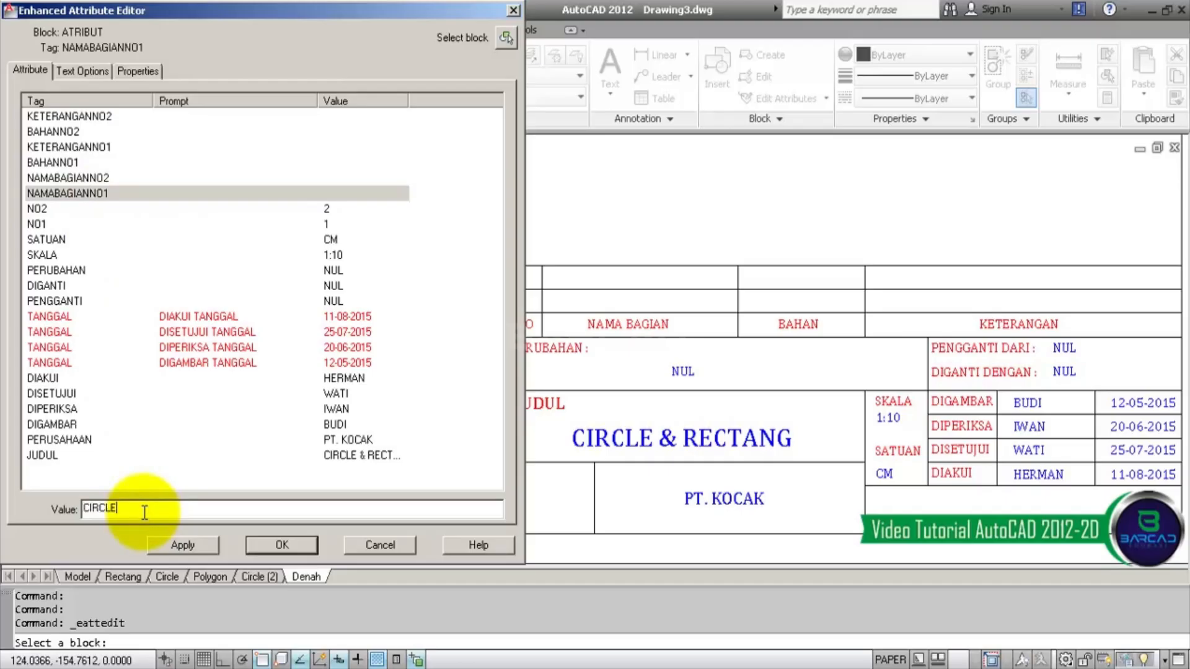
pyautogui.click(93, 179)
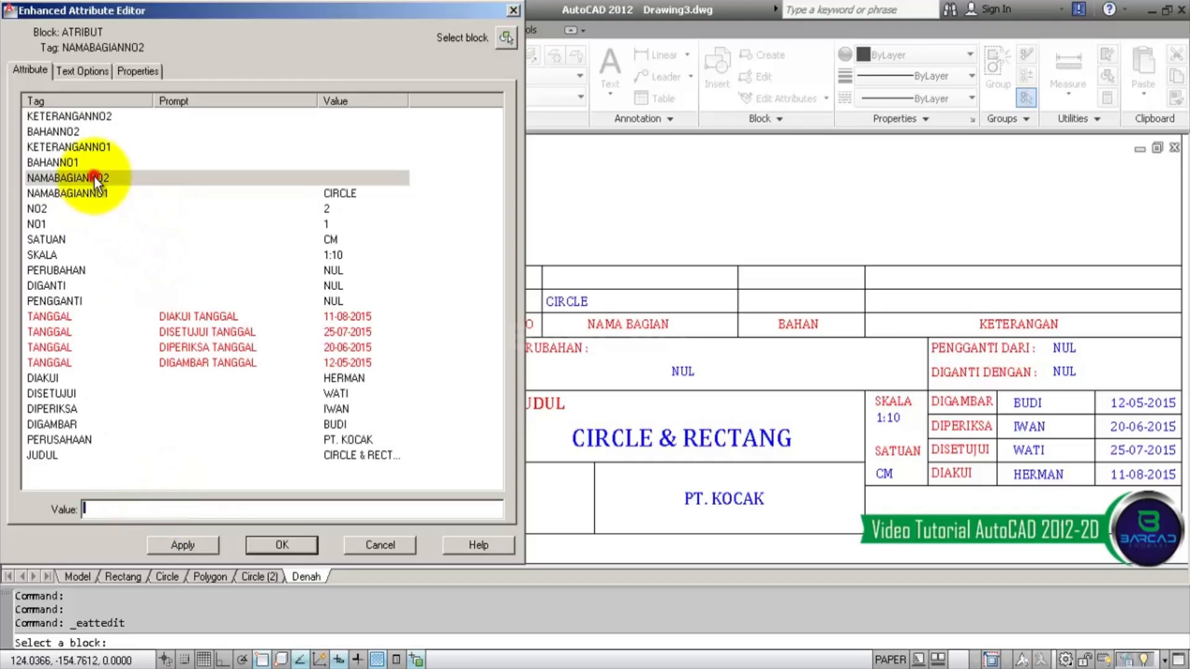
pyautogui.click(149, 509)
pyautogui.write('RECTANG')
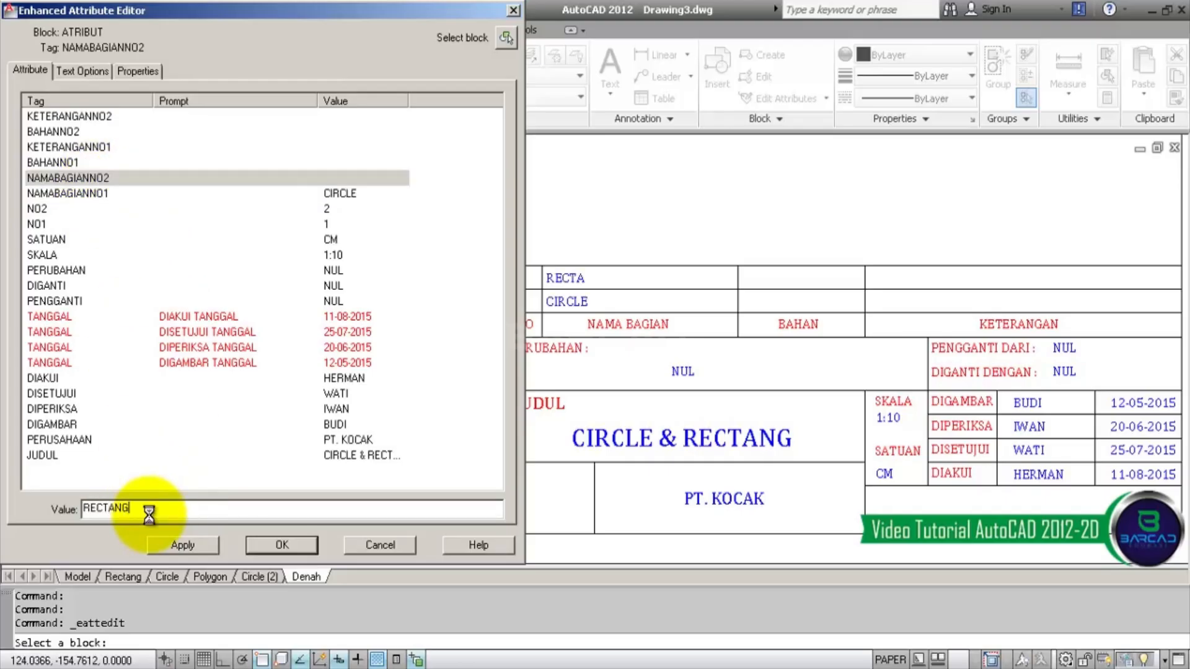
# - Set the first part's BAHANNO1 attribute to PLASTIK and its KETERANGANNO1 attribute to WARNA MERAH
pyautogui.click(58, 165)
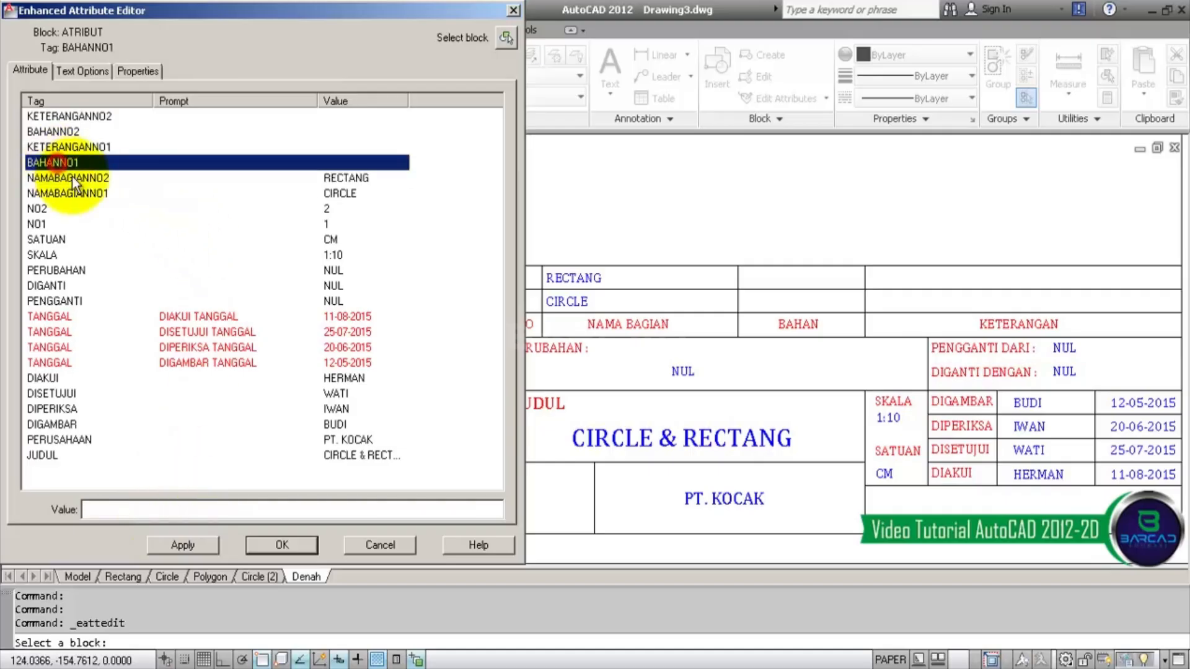
pyautogui.click(170, 505)
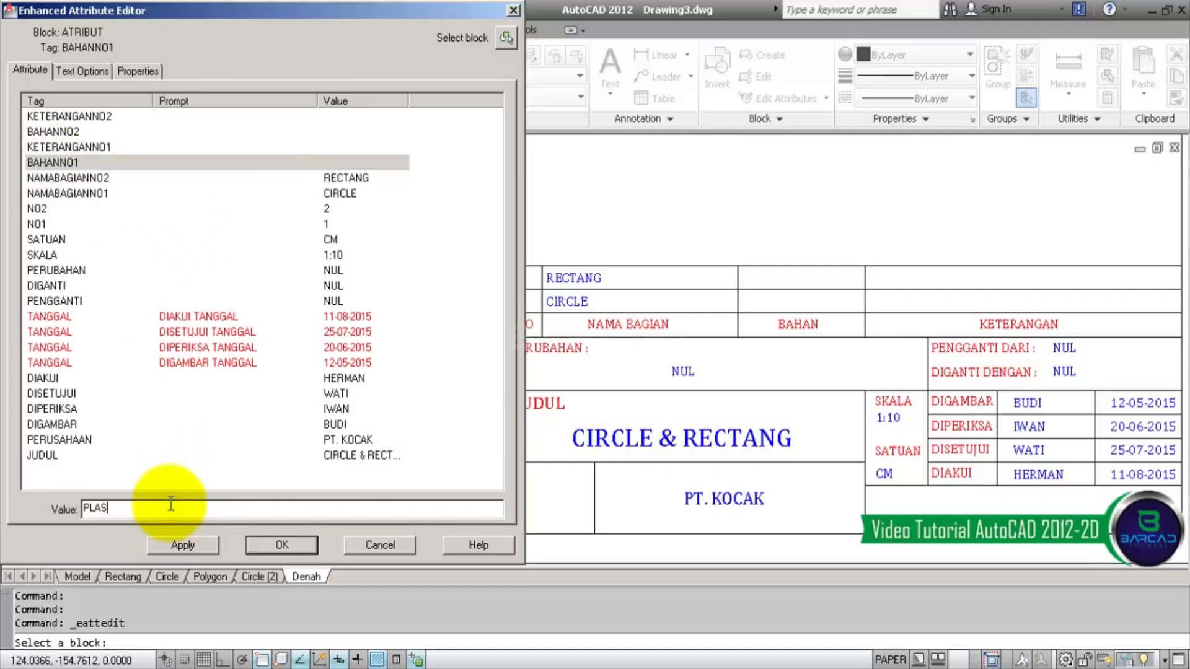
pyautogui.write('PLASTIK')
pyautogui.click(65, 146)
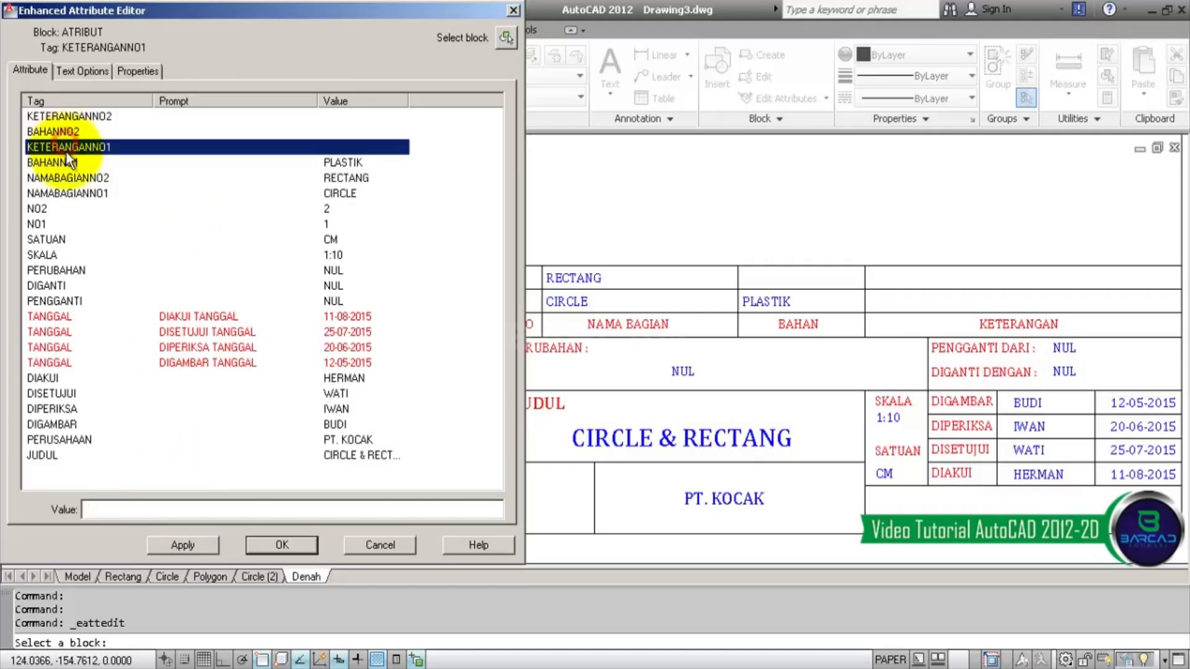
pyautogui.click(129, 514)
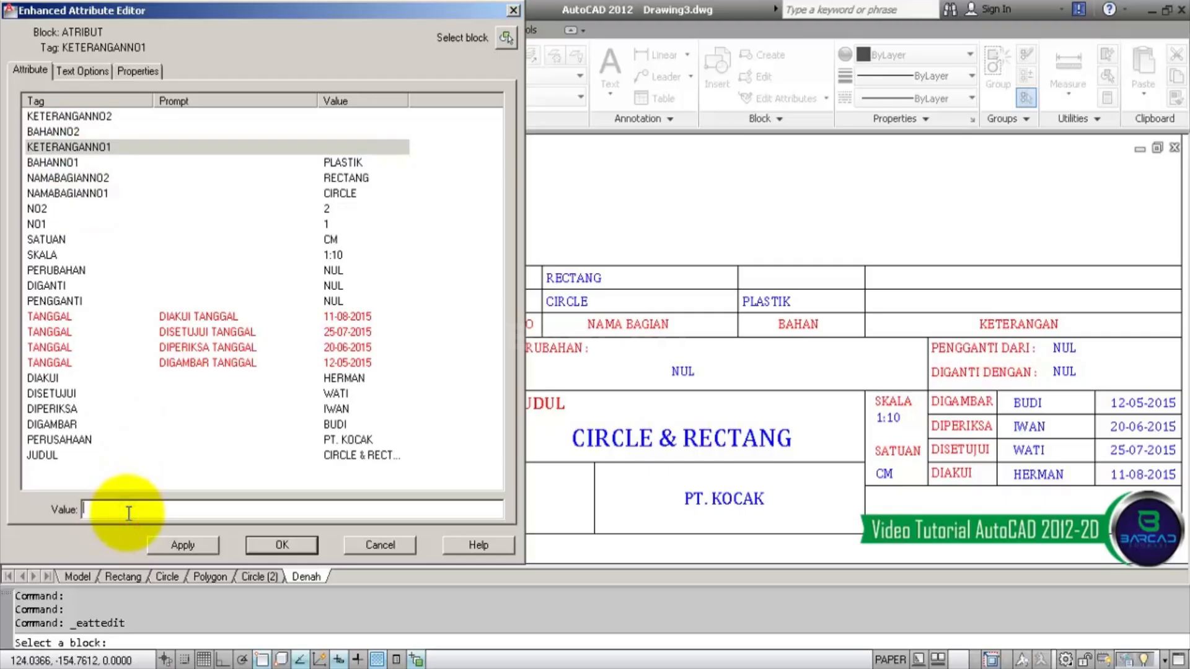
pyautogui.write('BAJA')
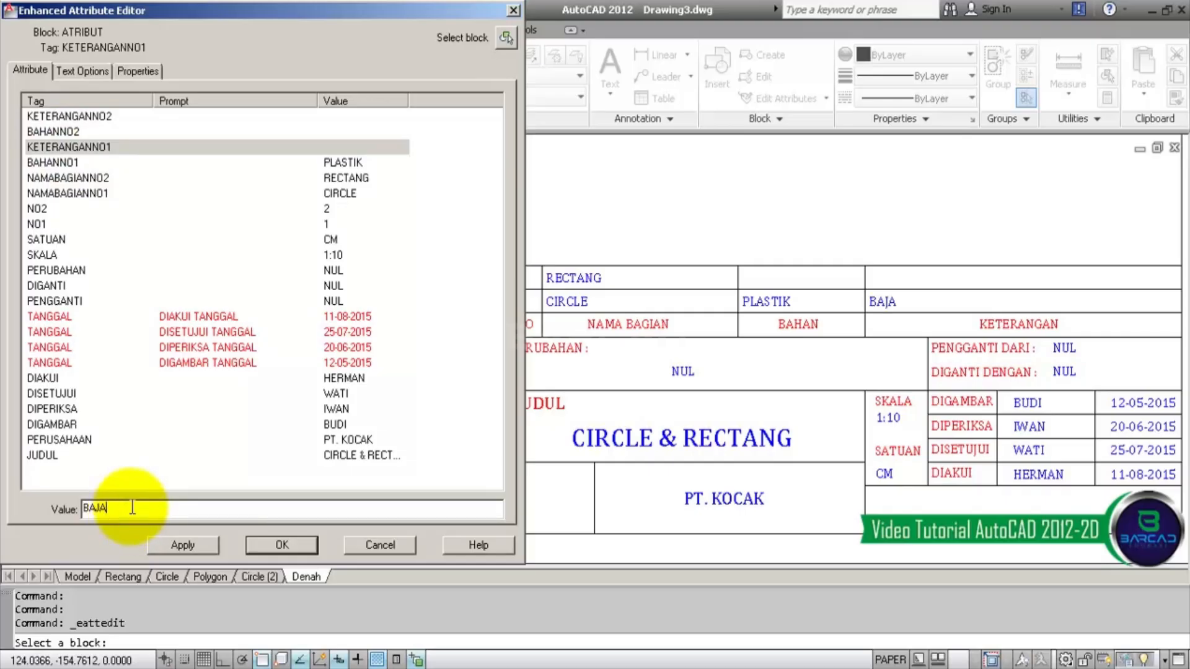
pyautogui.moveTo(130, 511); pyautogui.dragTo(58, 518)
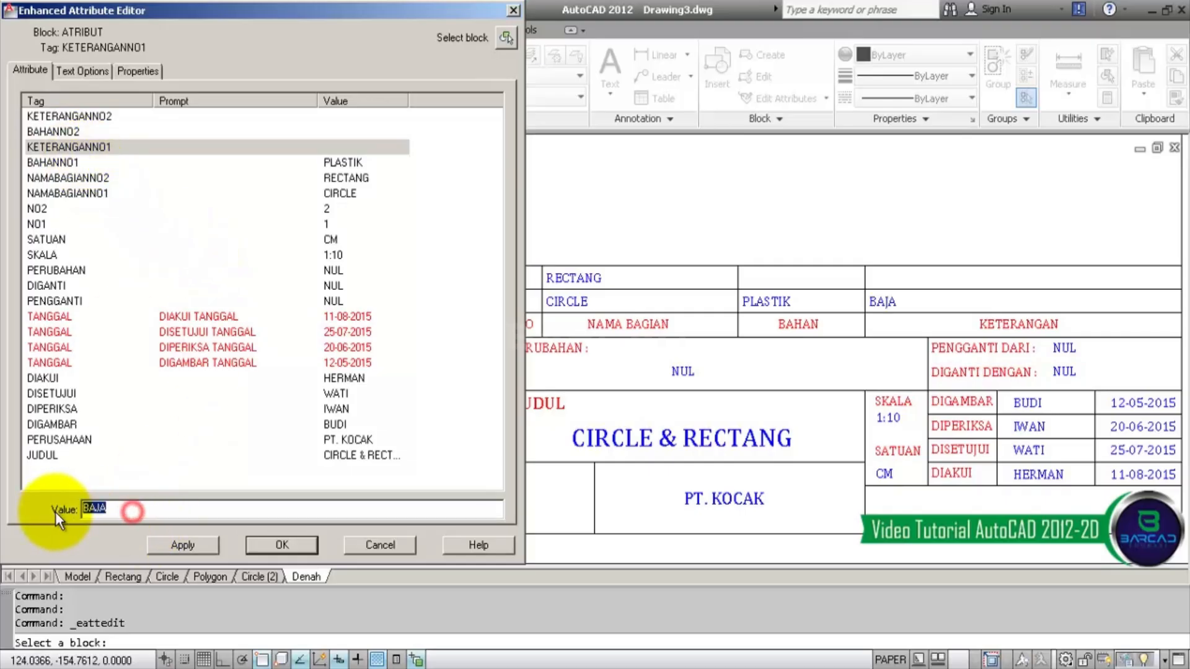
pyautogui.write('WARNA')
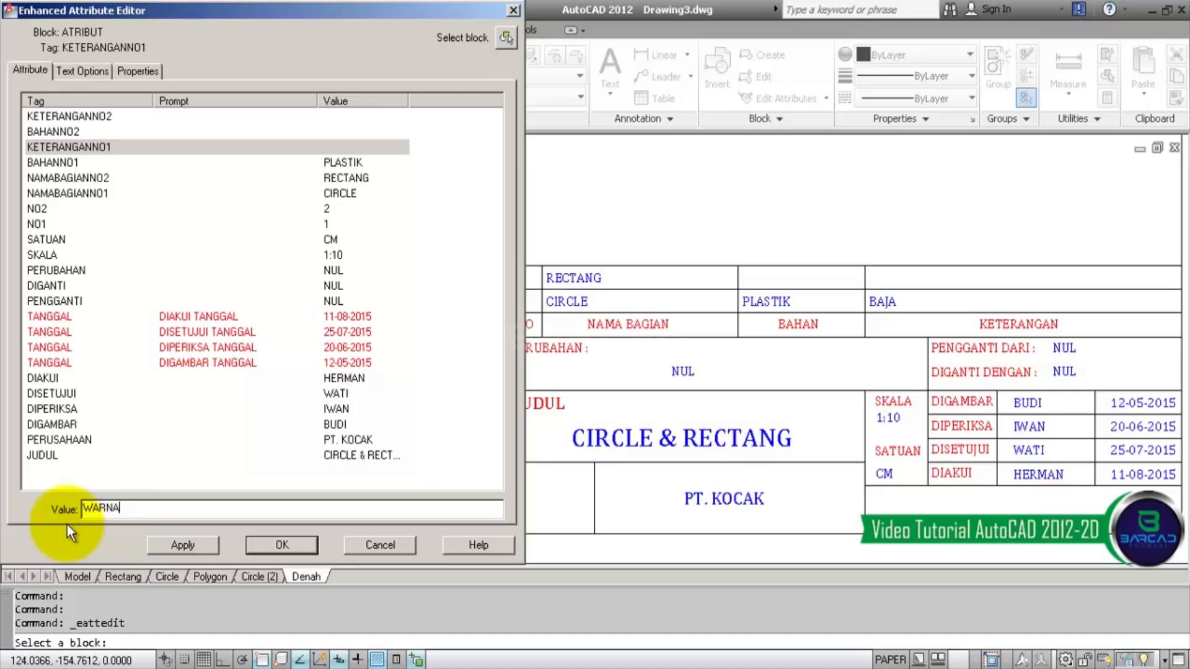
pyautogui.write(' MERAH')
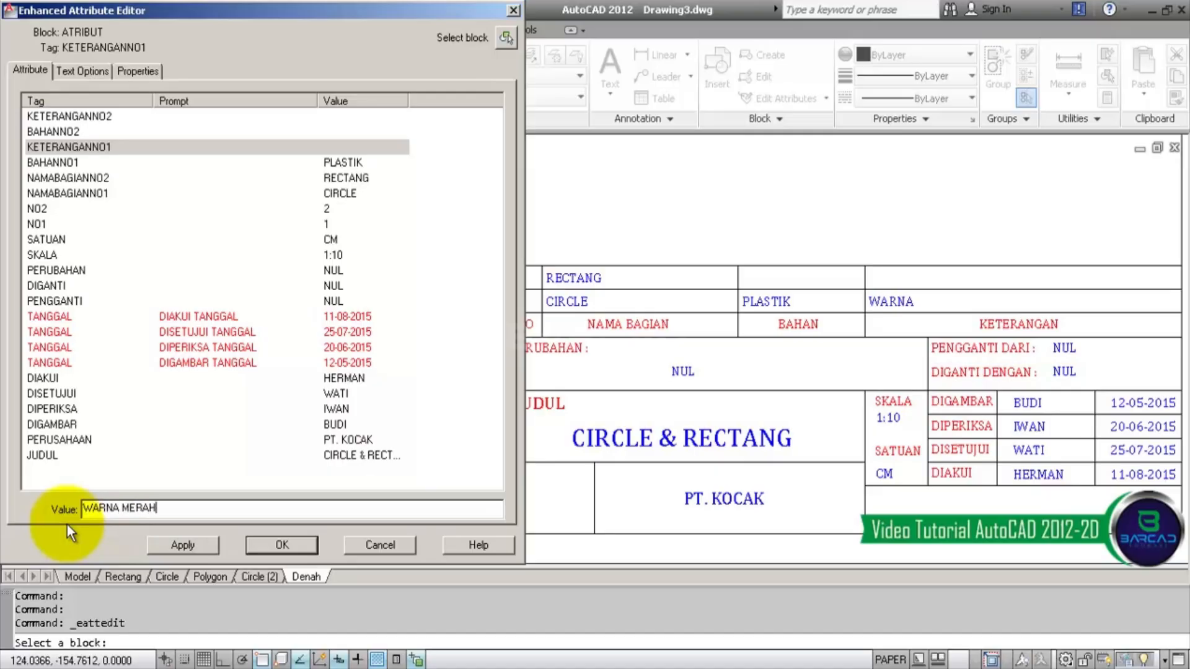
# - Set the second part's BAHANNO2 attribute to BAJA and its KETERANGANNO2 attribute to WARNA HITAM
pyautogui.click(66, 132)
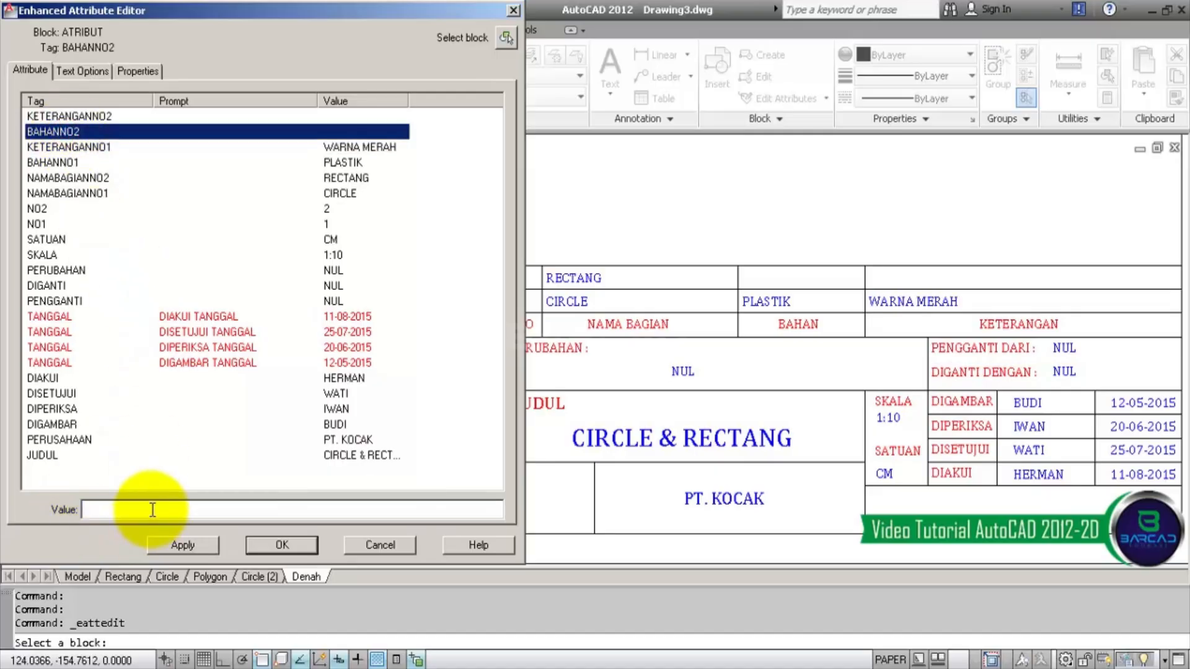
pyautogui.click(153, 508)
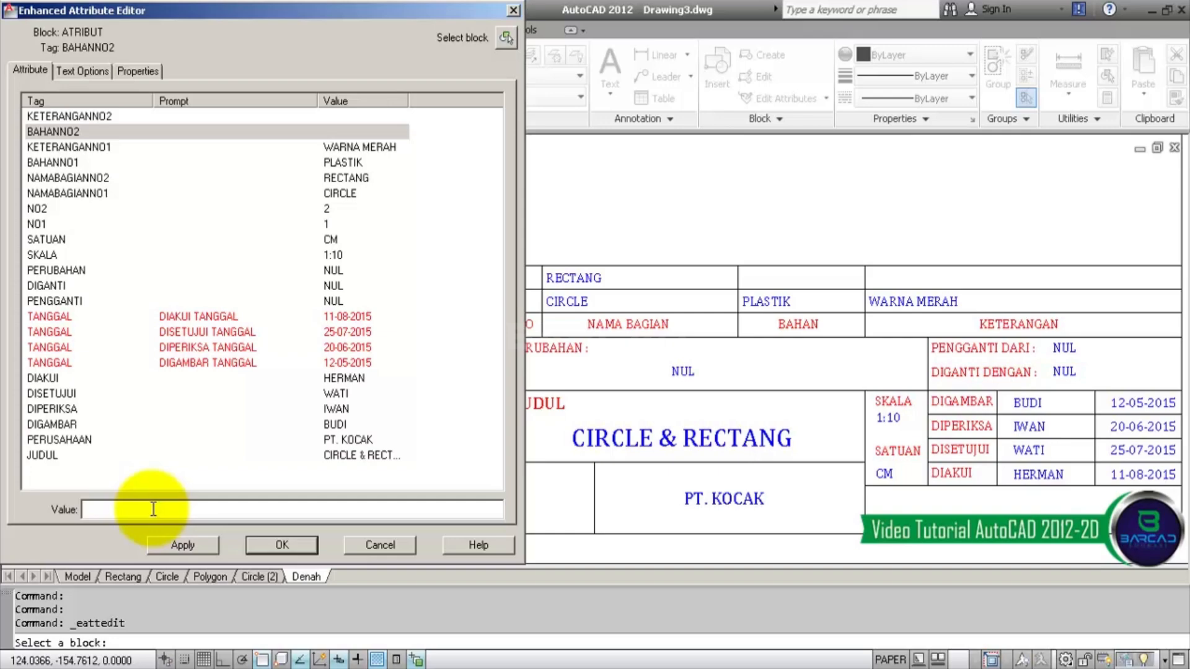
pyautogui.write('ABJA')
pyautogui.moveTo(153, 508); pyautogui.dragTo(20, 508)
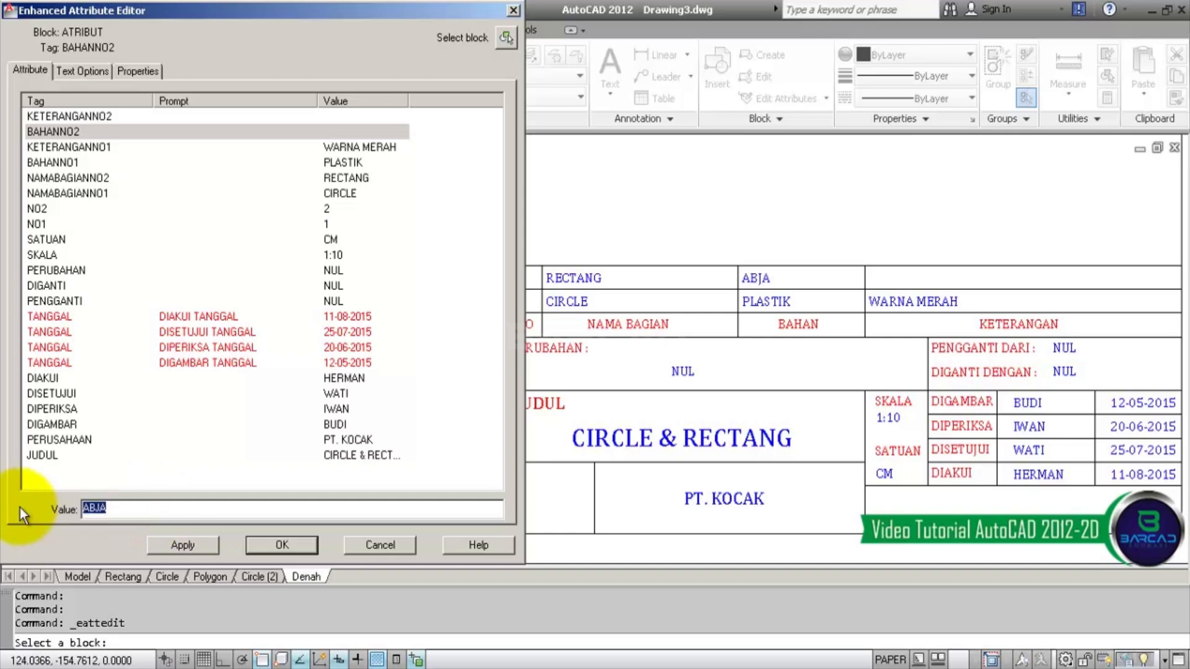
pyautogui.write('BAJA')
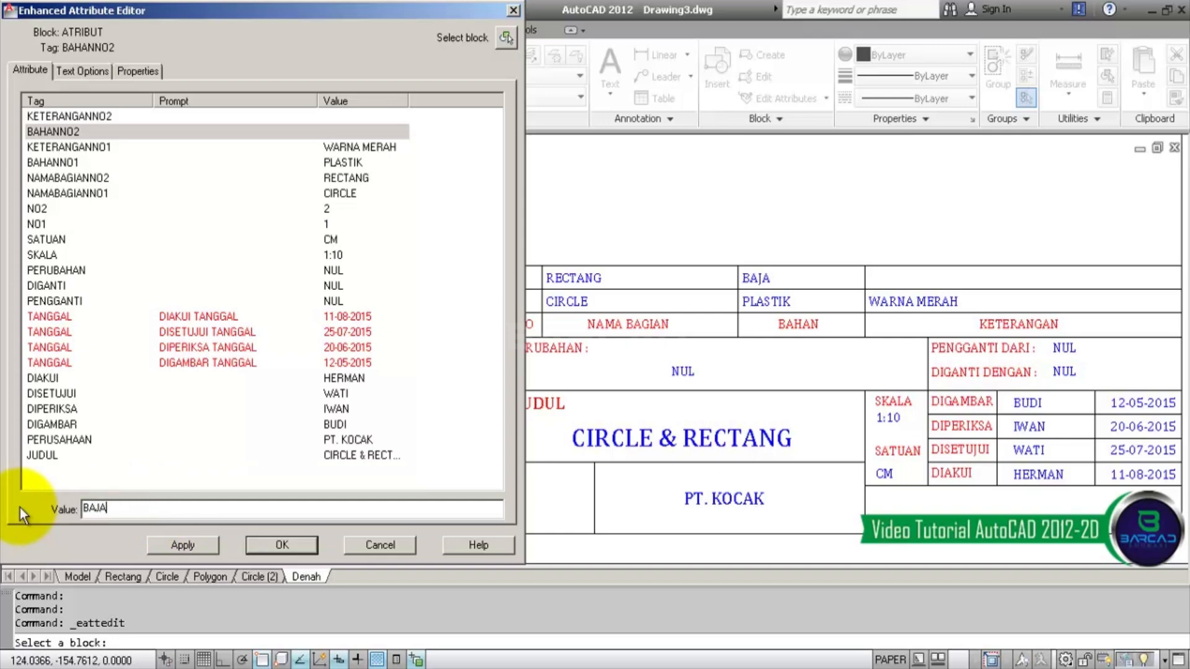
pyautogui.click(71, 117)
pyautogui.click(162, 512)
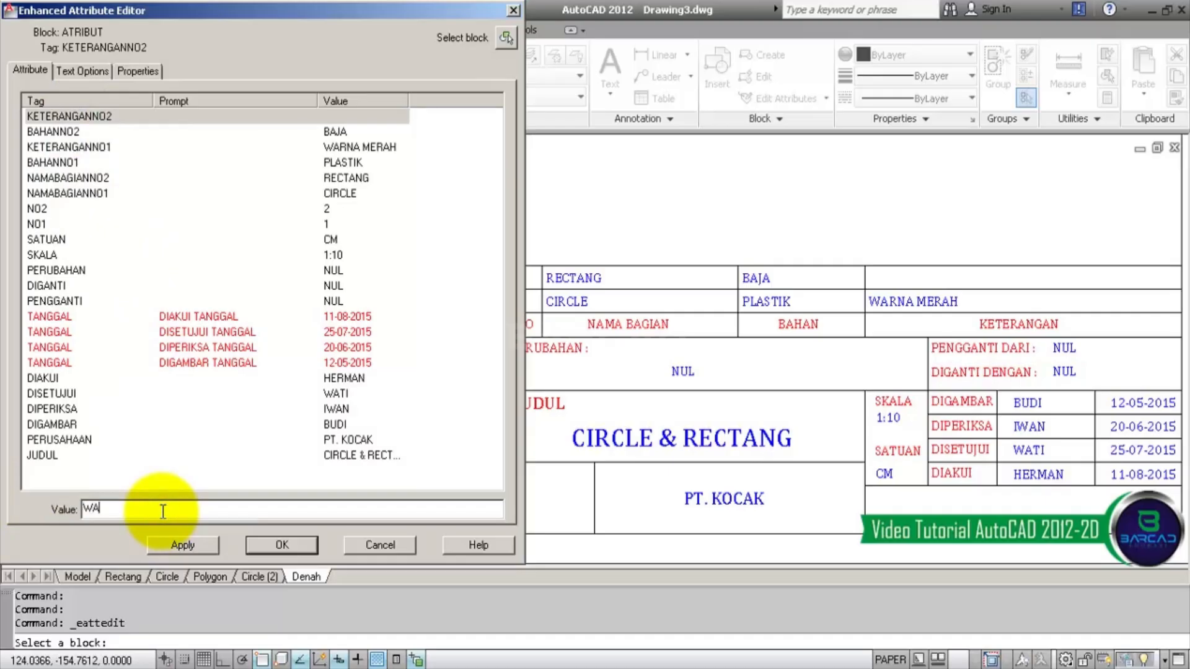
pyautogui.write('WARNA HITAM')
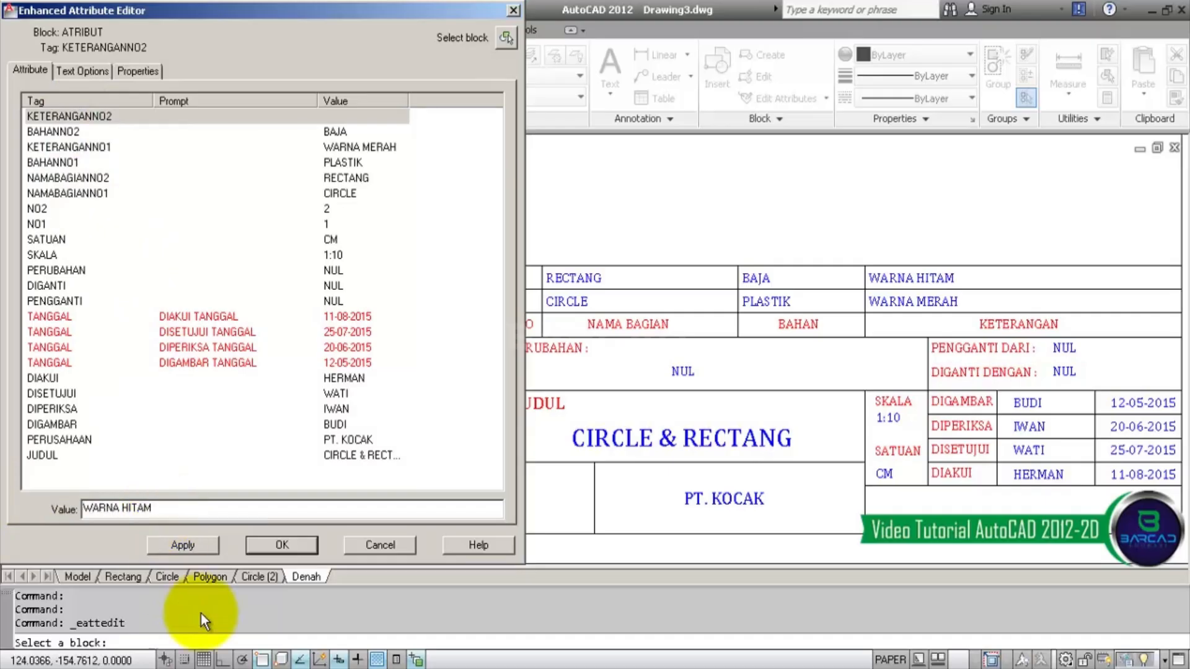
# - Confirm the parts list attribute values and reopen the ATRIBUT block's attributes to check the KETERANGANNO2 and KETERANGANNO1 entries
pyautogui.click(285, 548)
pyautogui.moveTo(752, 358); pyautogui.dragTo(660, 333, button='middle')
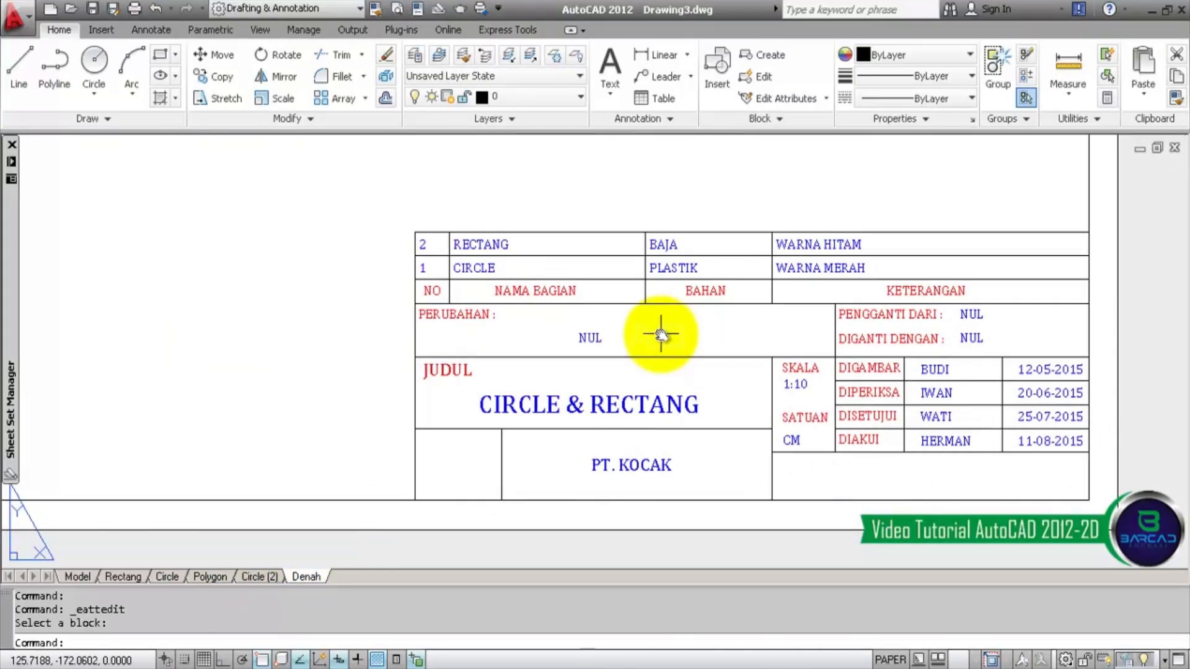
pyautogui.click(671, 271)
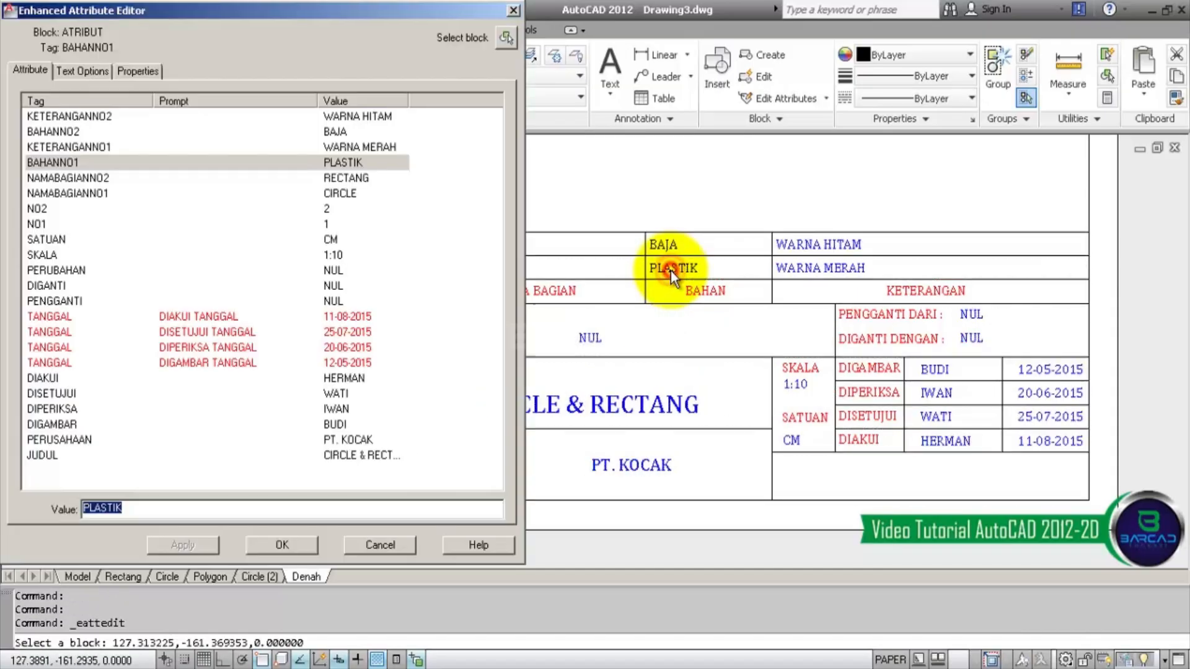
pyautogui.click(90, 119)
pyautogui.click(84, 147)
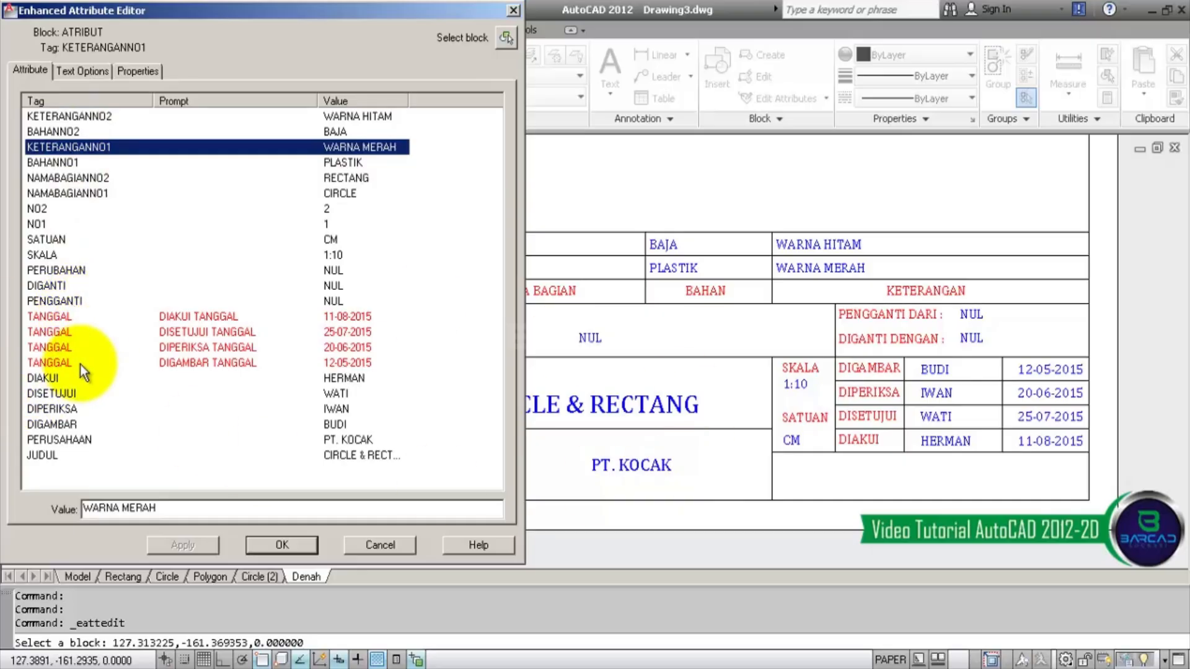
pyautogui.click(283, 545)
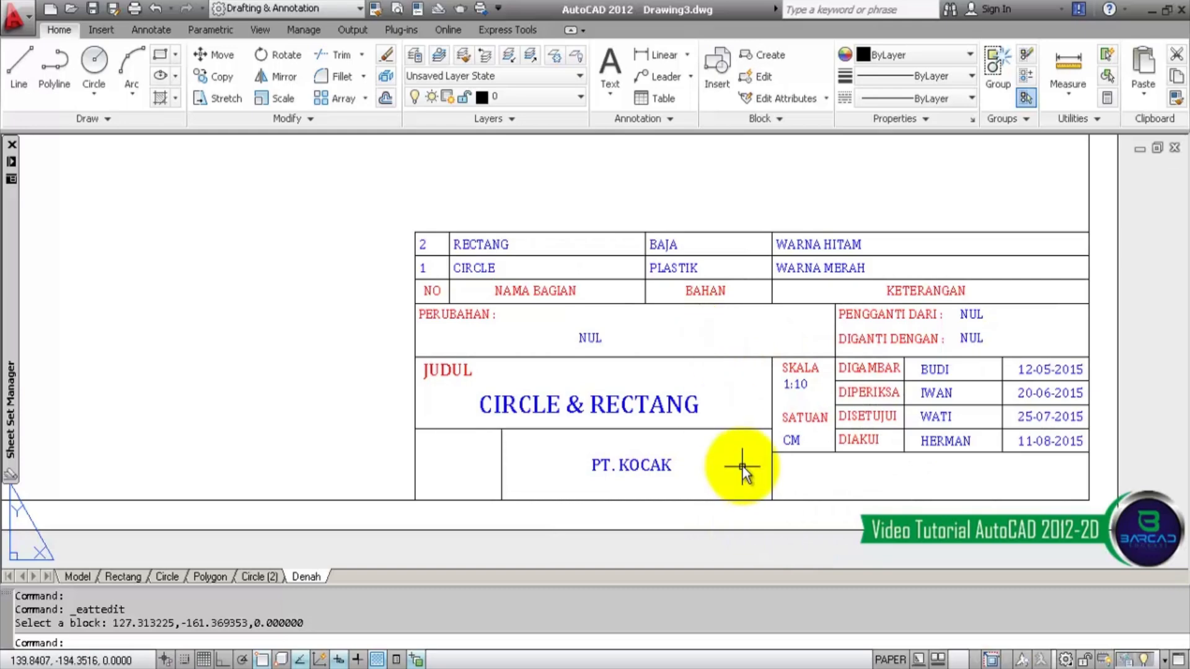
# - Activate the Denah viewport and bring the frame containing the dimensioned circle and 95 by 63 rectangle into view
pyautogui.scroll(-5, 744, 466)
pyautogui.moveTo(700, 327)
pyautogui.mouseDown(button='middle')
pyautogui.moveTo(749, 420)
pyautogui.moveTo(747, 397)
pyautogui.mouseUp(button='middle')
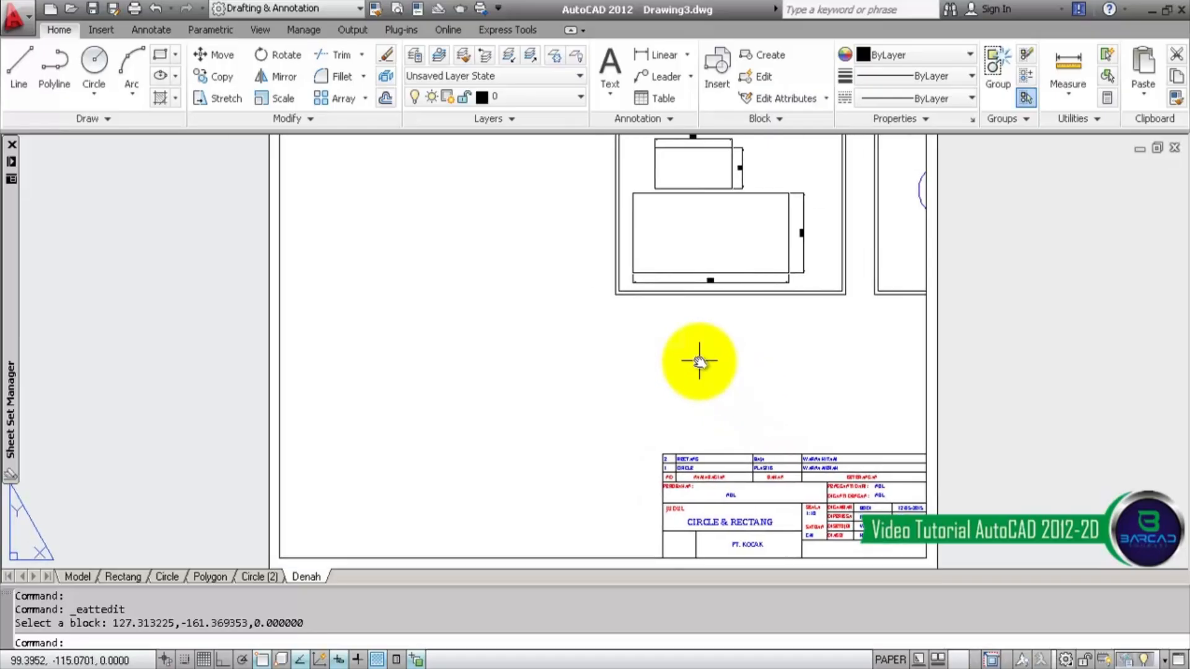
pyautogui.doubleClick(699, 362)
pyautogui.moveTo(755, 345); pyautogui.dragTo(556, 412, button='middle')
pyautogui.scroll(2, 796, 305)
pyautogui.moveTo(795, 307); pyautogui.dragTo(661, 332, button='middle')
pyautogui.scroll(3, 688, 246)
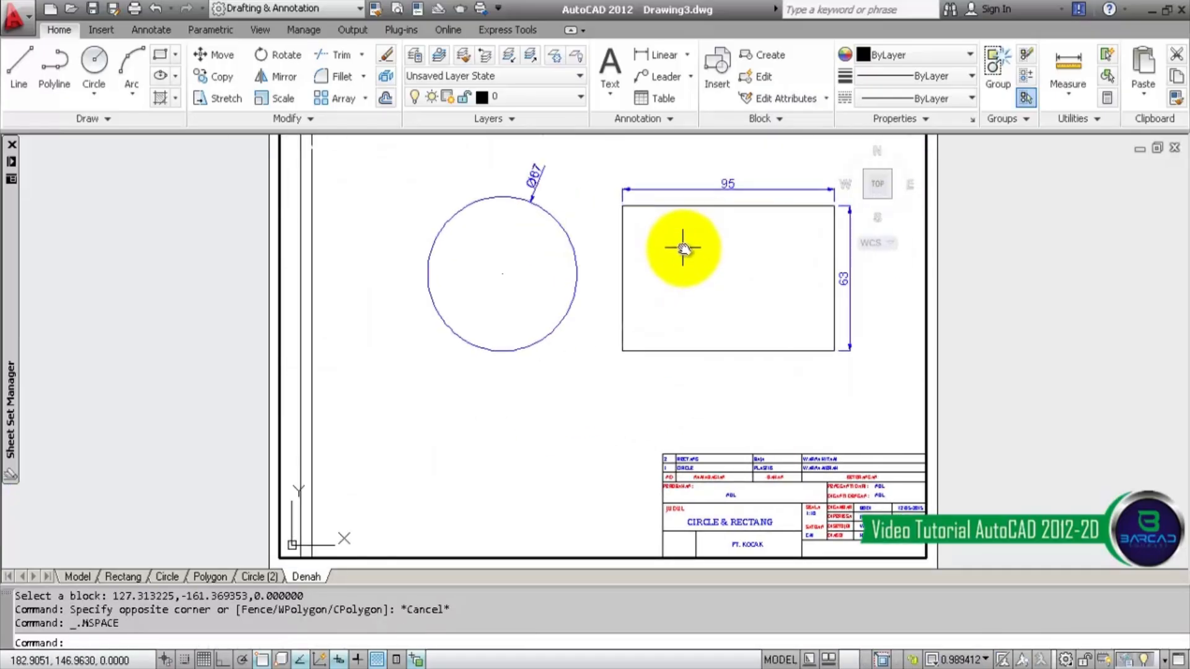
pyautogui.scroll(-2, 700, 250)
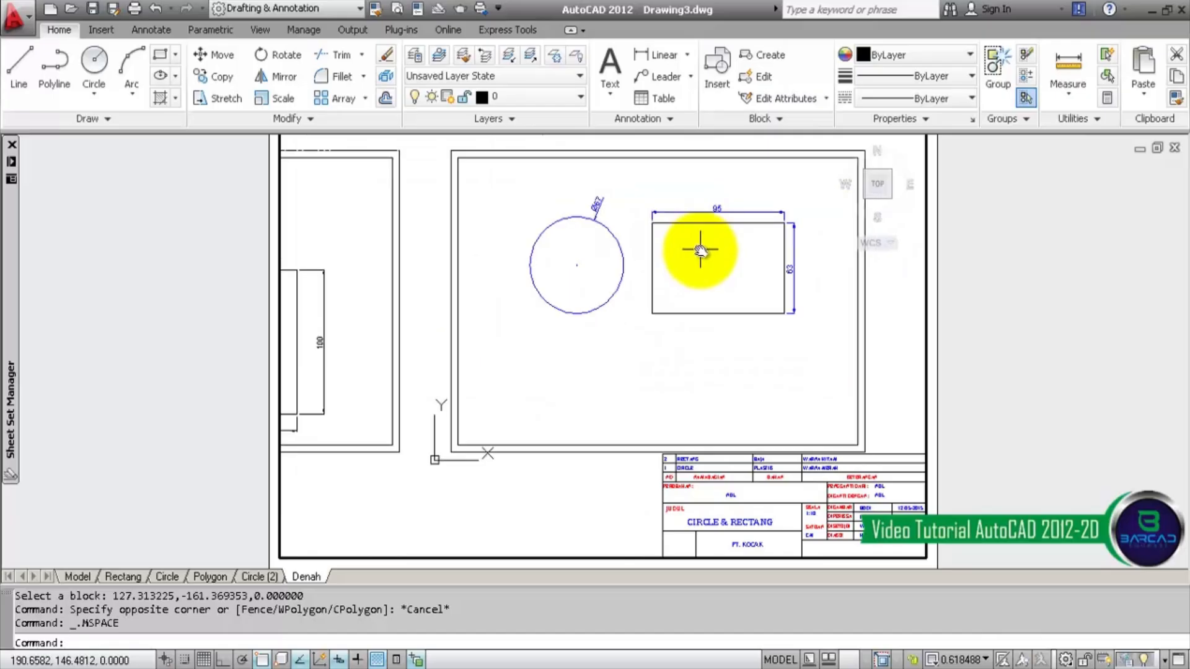
# - Fit the frame with the circle and rectangle to the viewport using Zoom Window between opposite frame endpoints, and return to paper space
pyautogui.write('z')
pyautogui.press('Return')
pyautogui.write('w')
pyautogui.press('Return')
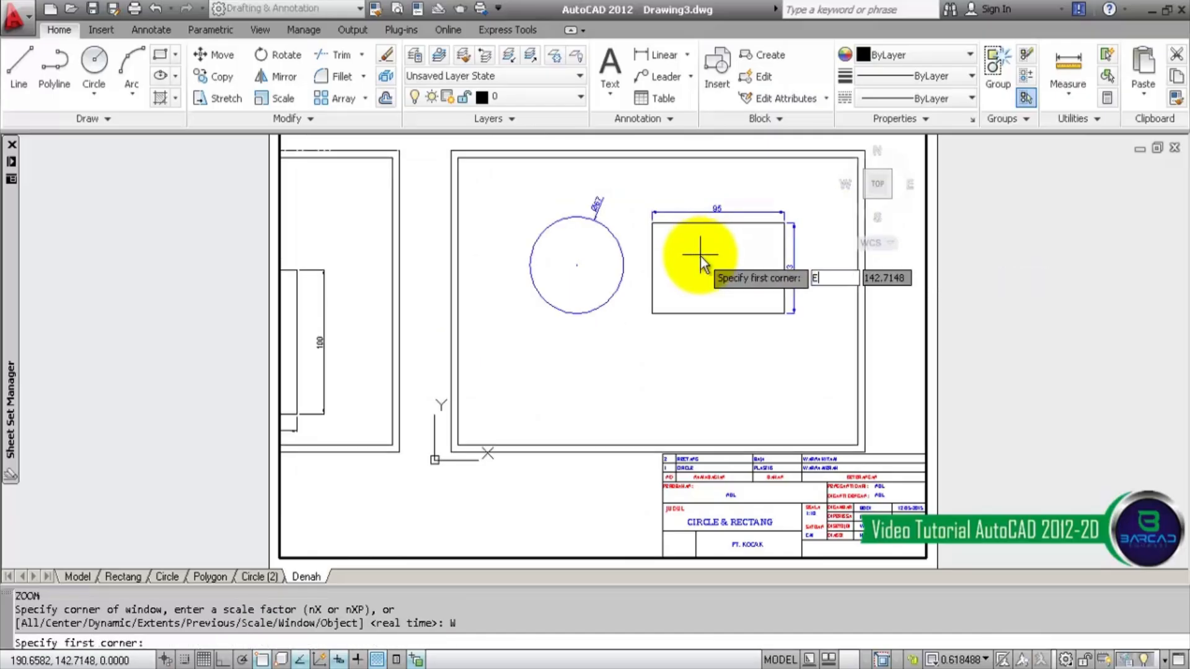
pyautogui.write('END')
pyautogui.press('Return')
pyautogui.click(458, 162)
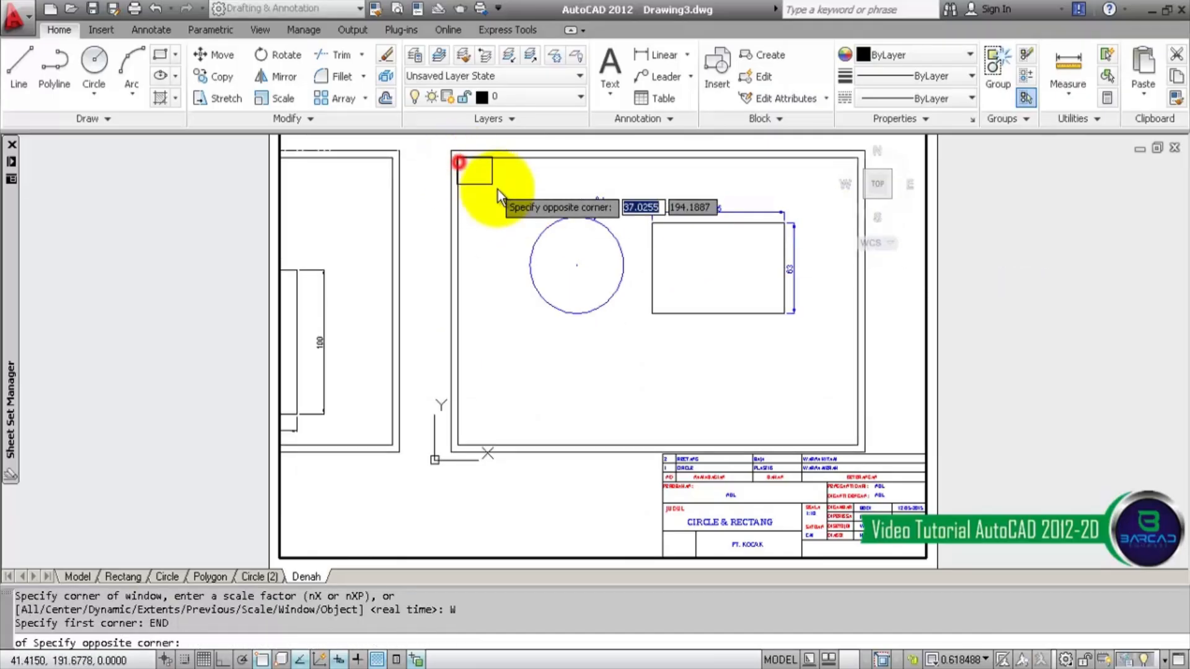
pyautogui.write('END')
pyautogui.press('Return')
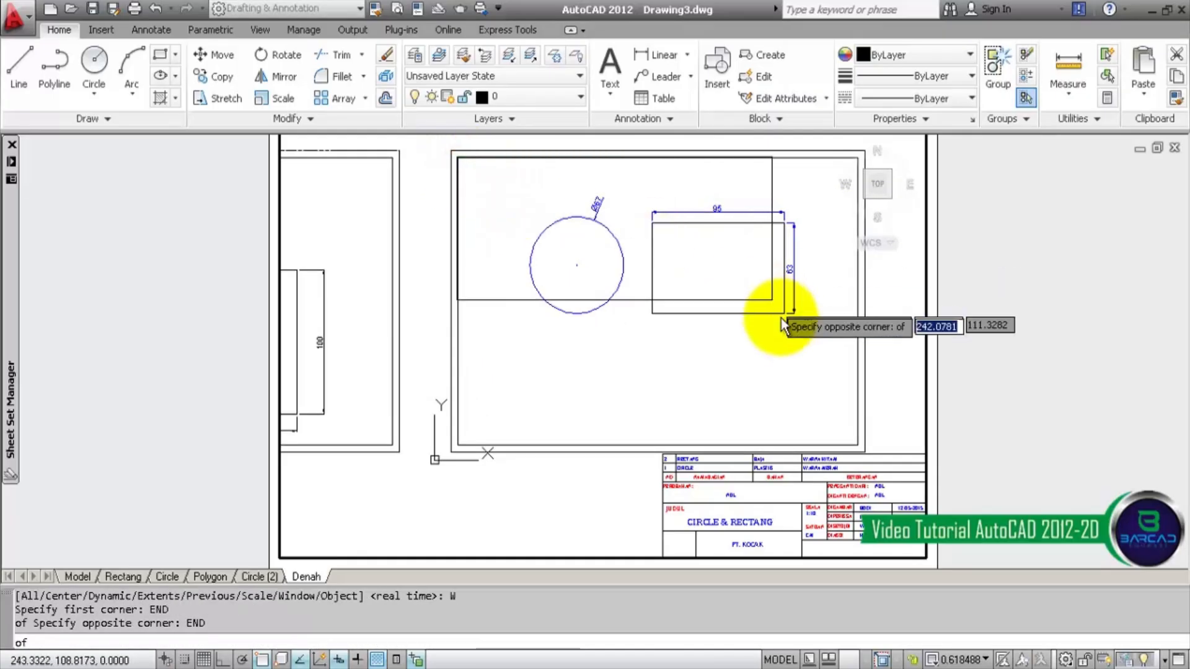
pyautogui.click(862, 449)
pyautogui.doubleClick(983, 378)
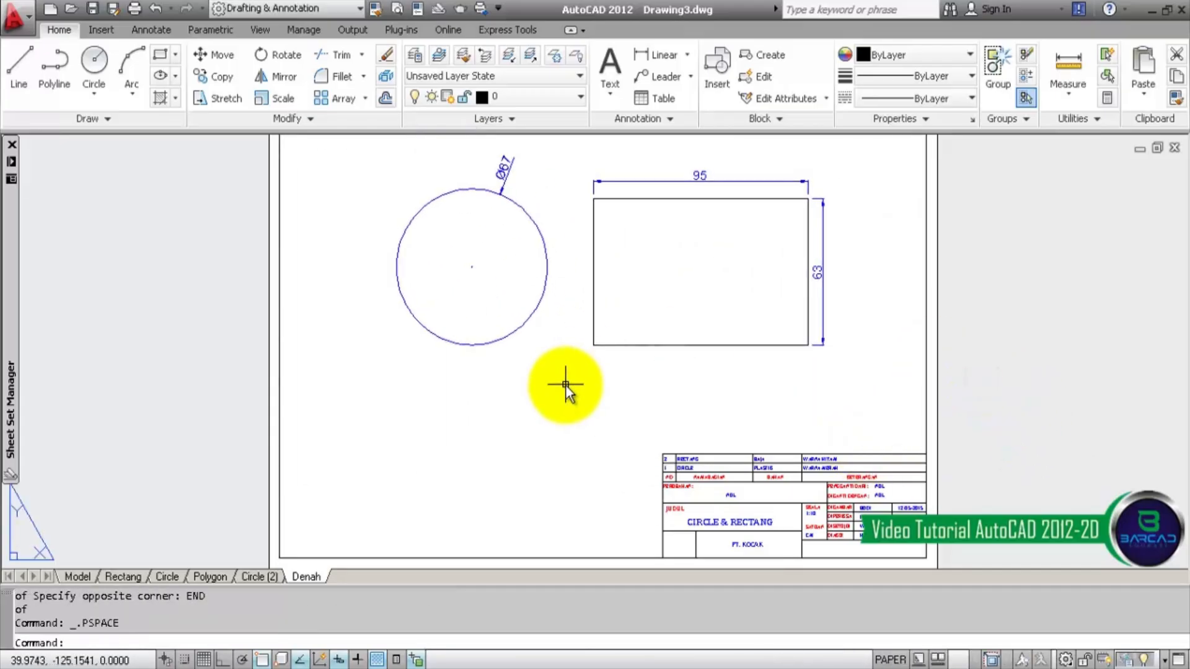
pyautogui.scroll(5, 831, 492)
pyautogui.scroll(-5, 829, 493)
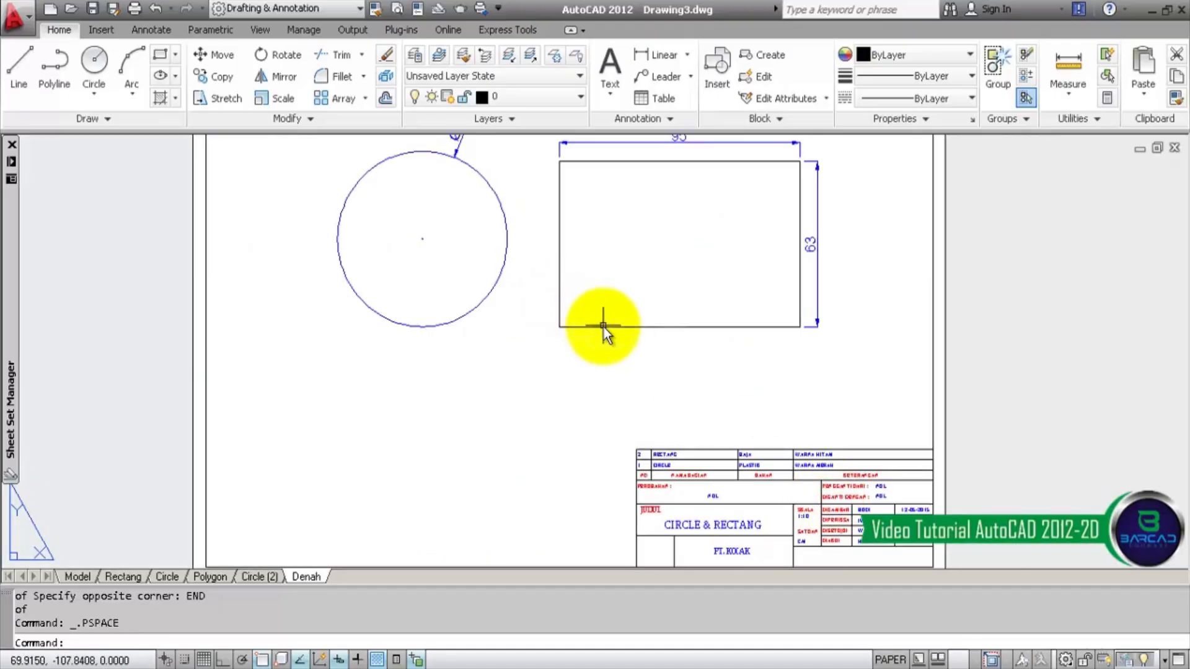
pyautogui.scroll(3, 545, 258)
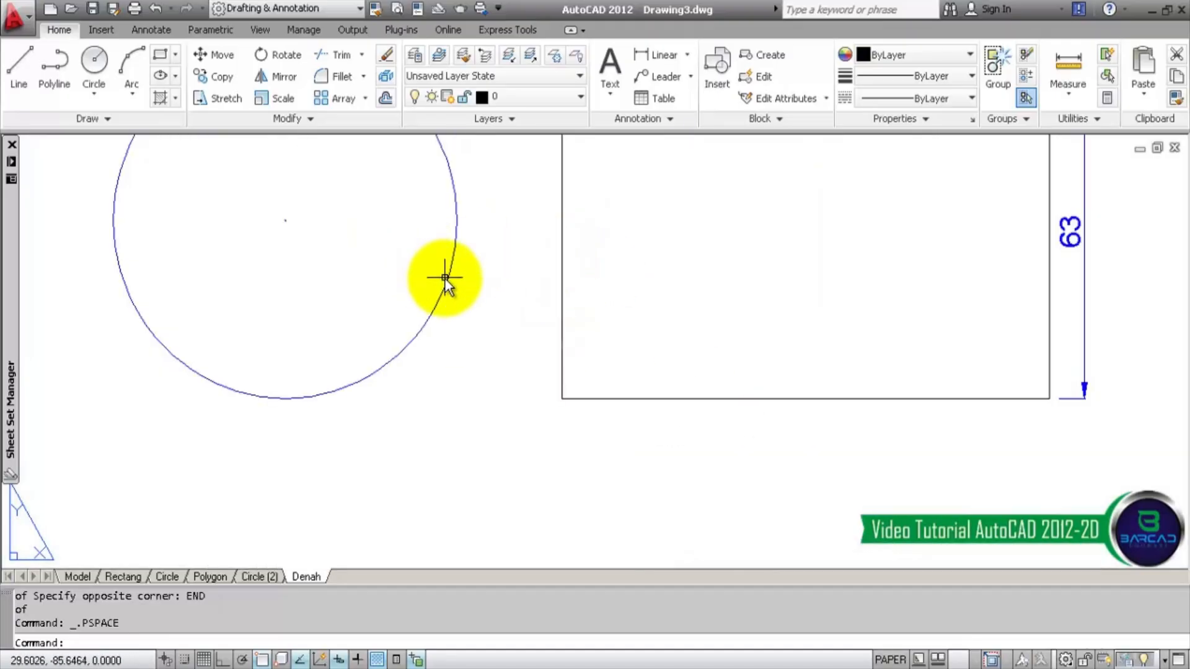
pyautogui.scroll(-4, 445, 276)
pyautogui.moveTo(583, 352); pyautogui.dragTo(668, 397, button='middle')
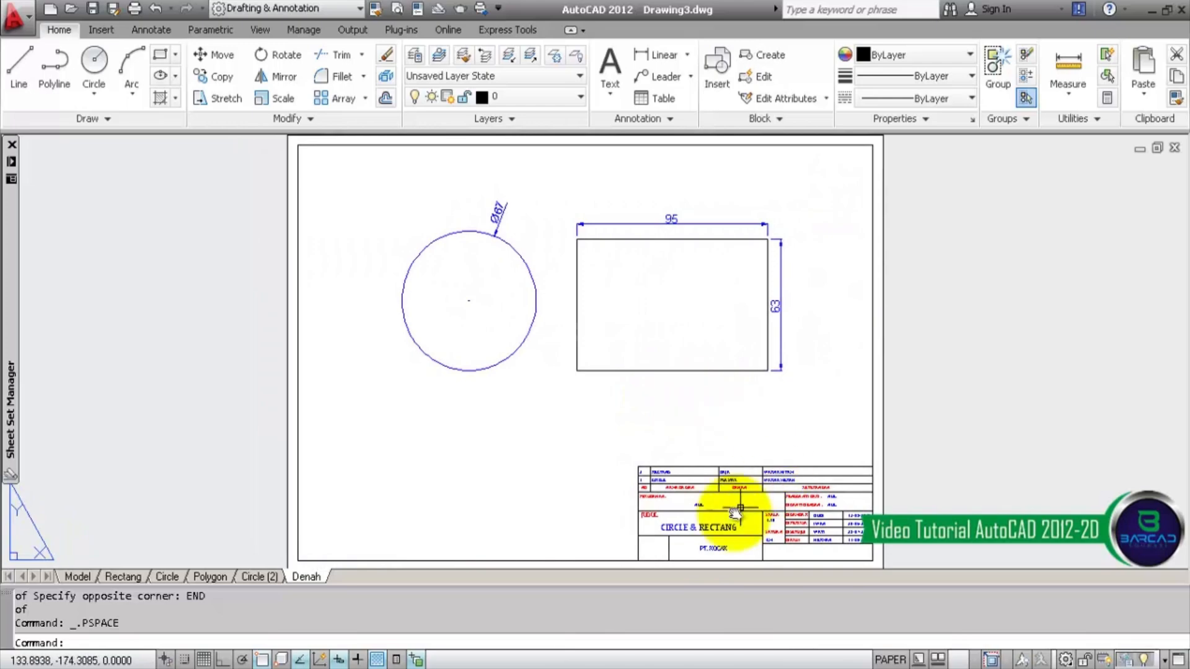
# - Set the first part's KETERANGANNO1 attribute in the title block to WARNA BIRU
pyautogui.scroll(3, 723, 520)
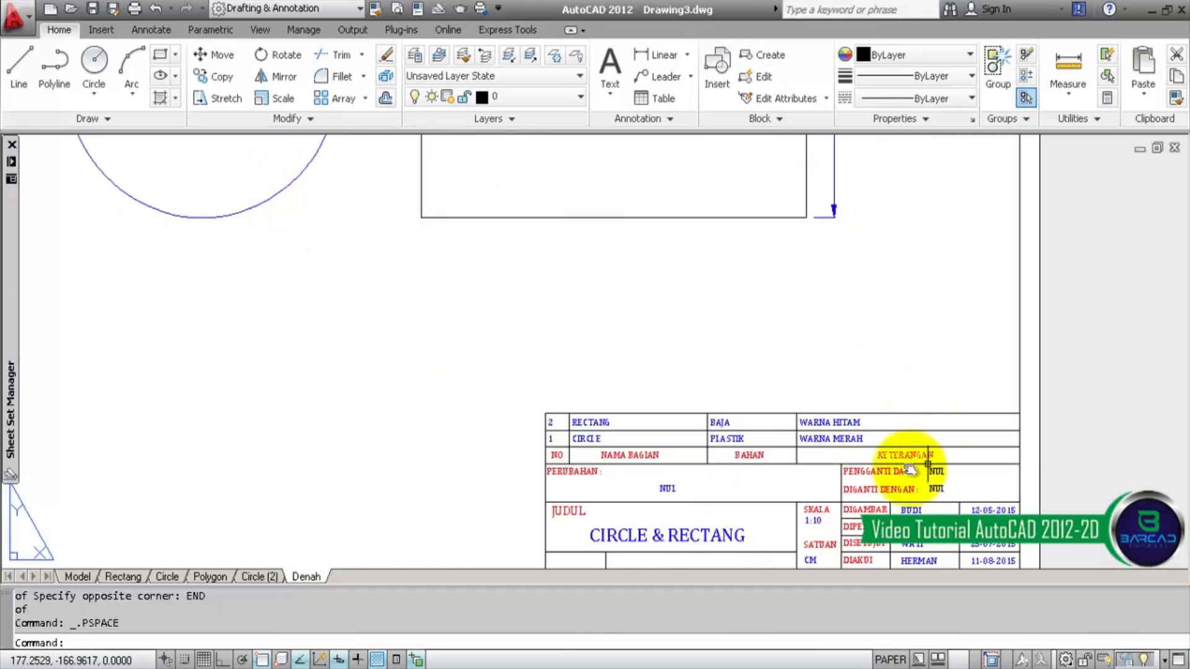
pyautogui.scroll(3, 838, 462)
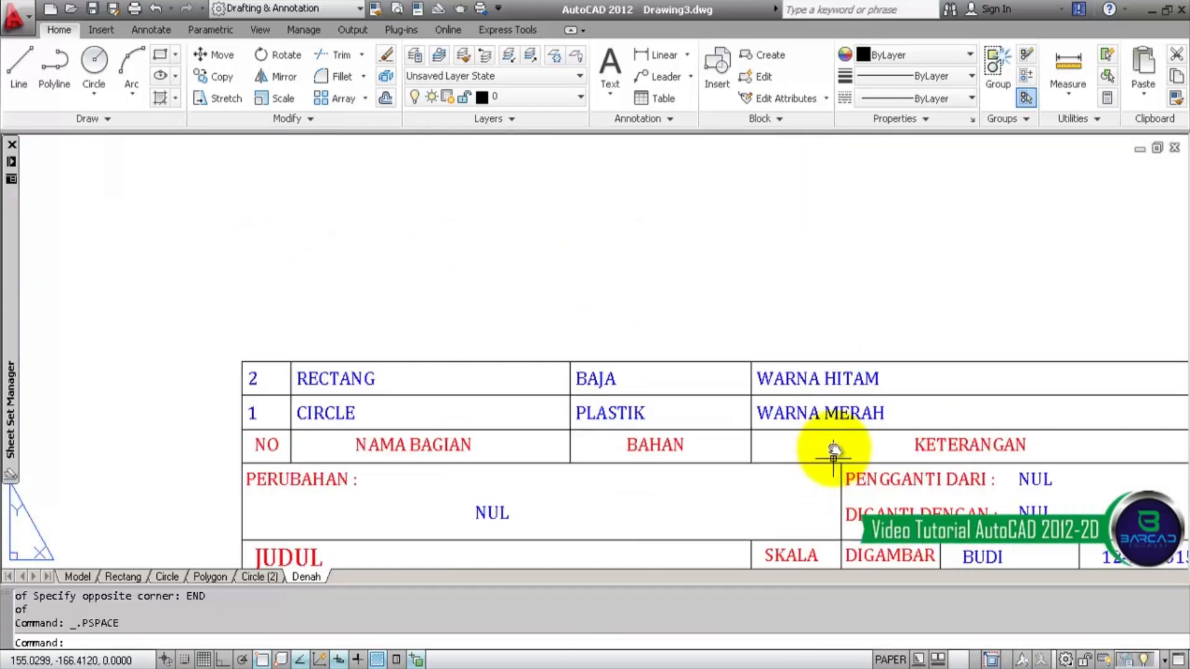
pyautogui.doubleClick(751, 412)
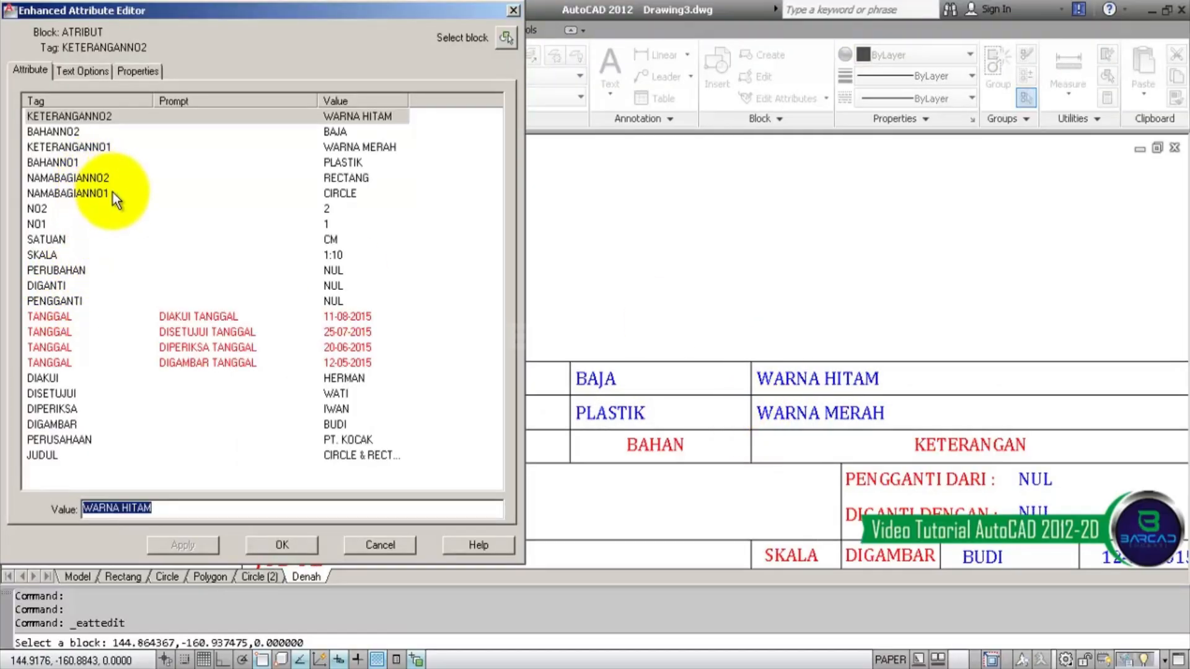
pyautogui.click(93, 147)
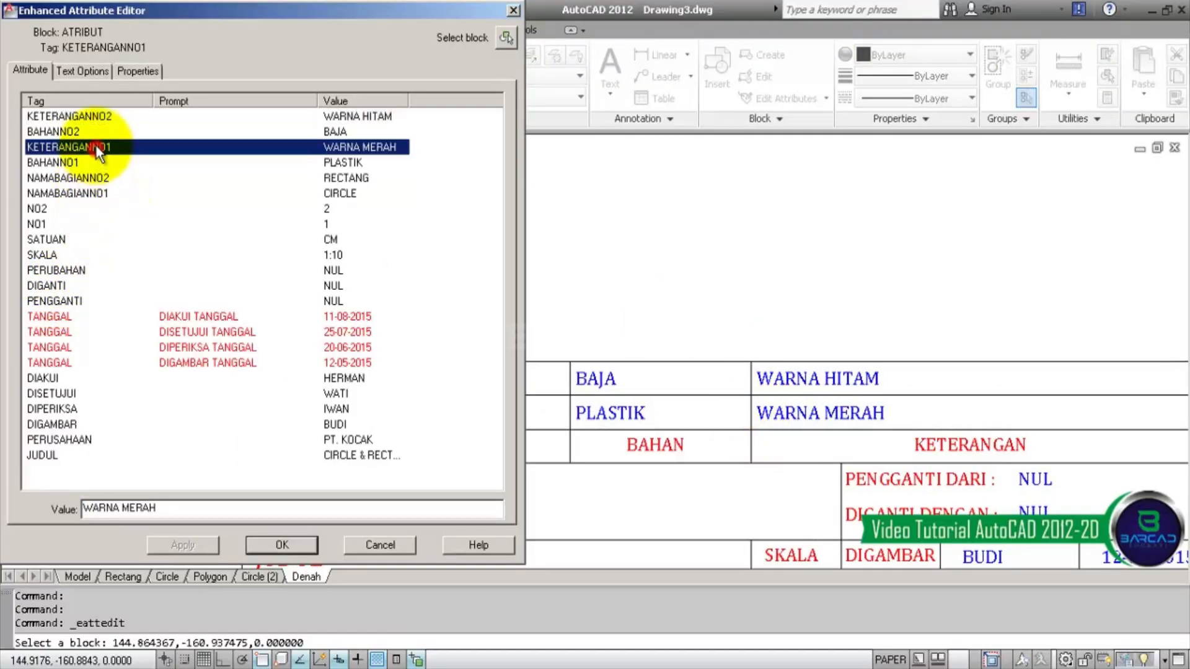
pyautogui.click(195, 511)
pyautogui.moveTo(155, 509); pyautogui.dragTo(122, 508)
pyautogui.press('BackSpace')
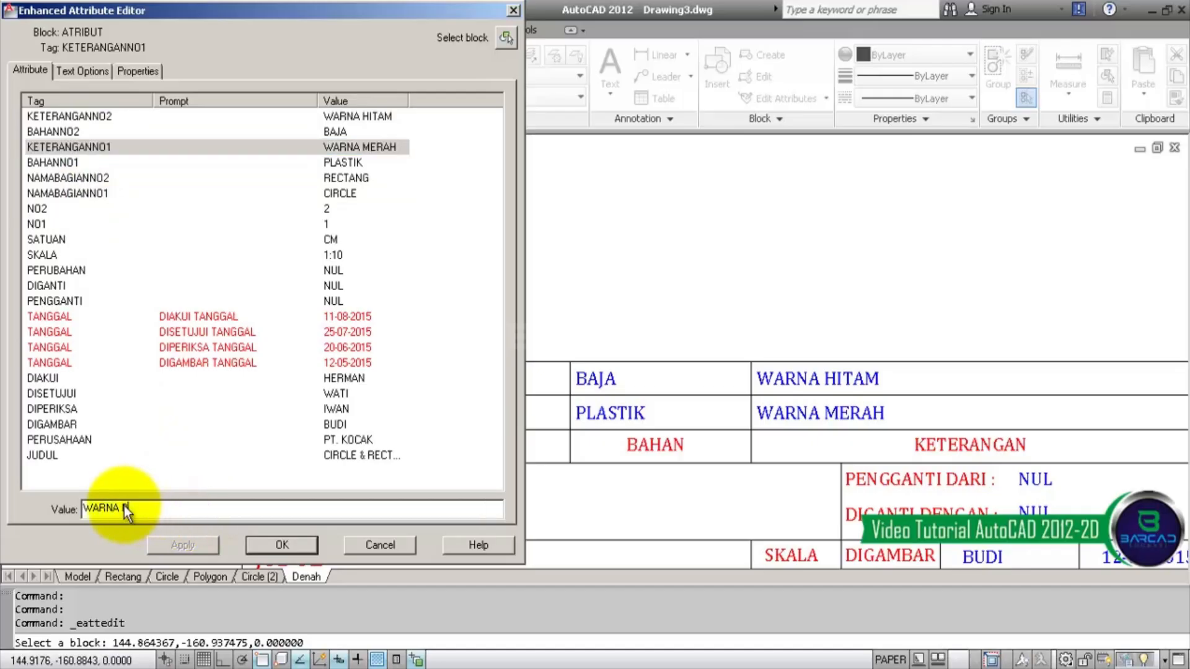
pyautogui.write('BIRU')
pyautogui.click(288, 547)
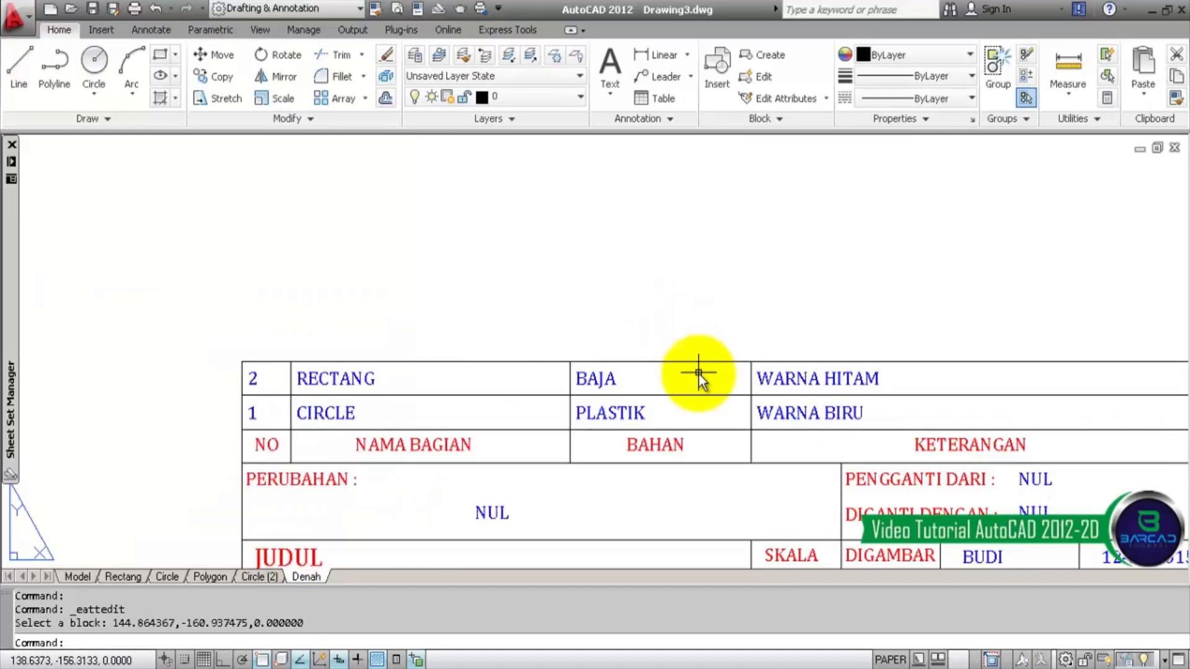
# - Lock the TEKS ETIKET layer that holds the title block's red labels
pyautogui.scroll(-2, 699, 374)
pyautogui.scroll(-3, 700, 373)
pyautogui.scroll(4, 700, 425)
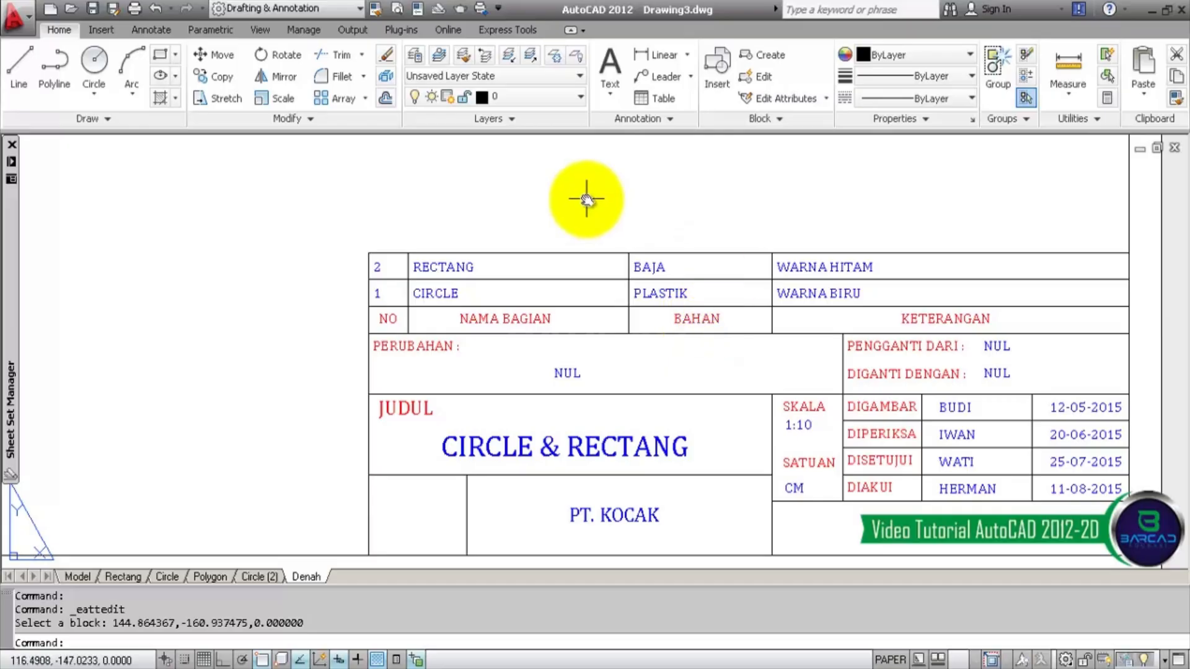
pyautogui.click(571, 97)
pyautogui.click(468, 183)
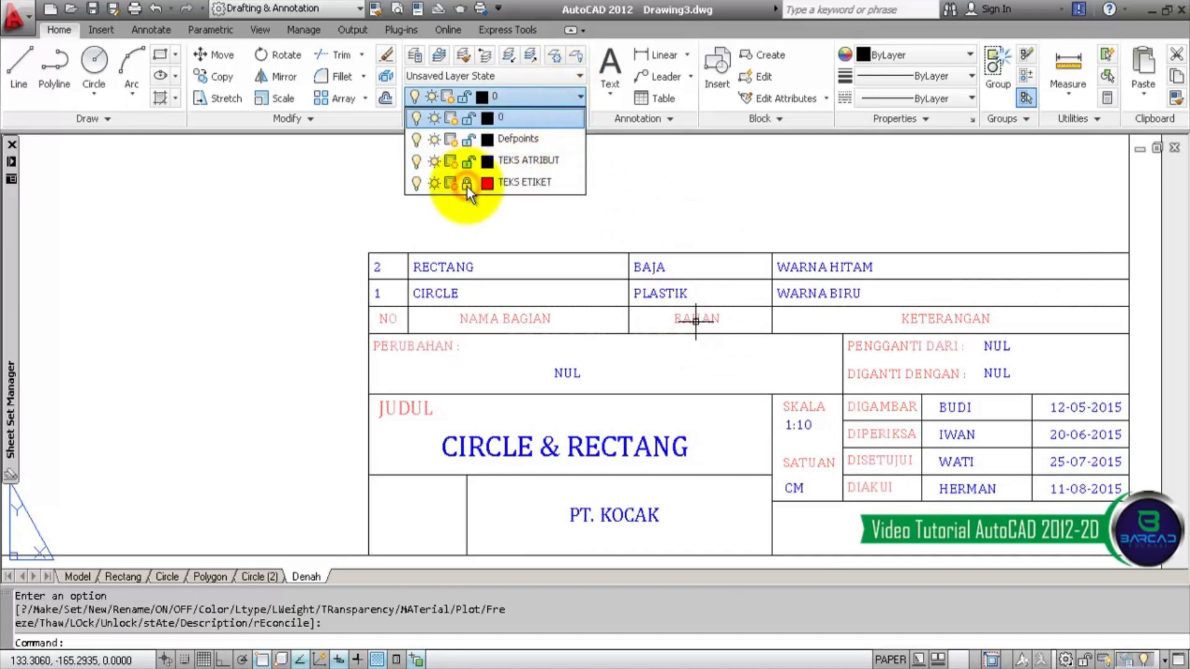
pyautogui.click(809, 190)
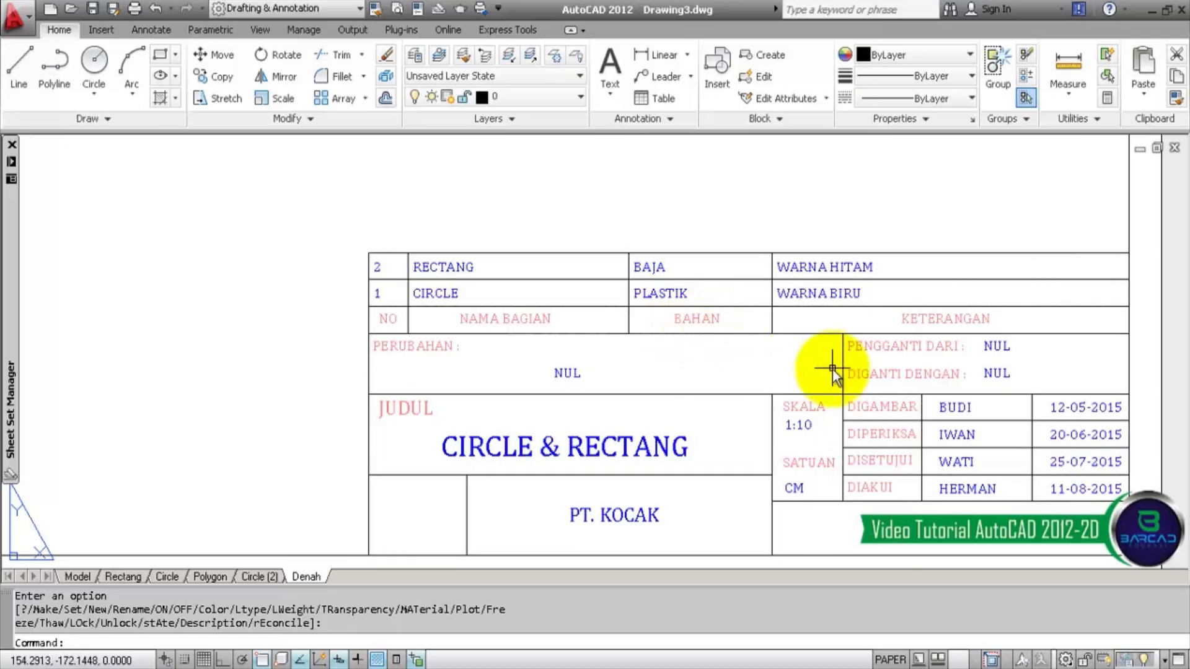
# - Open the ATRIBUT title block in the Block Editor and close the Block Authoring Palettes
pyautogui.moveTo(784, 353); pyautogui.dragTo(812, 329, button='middle')
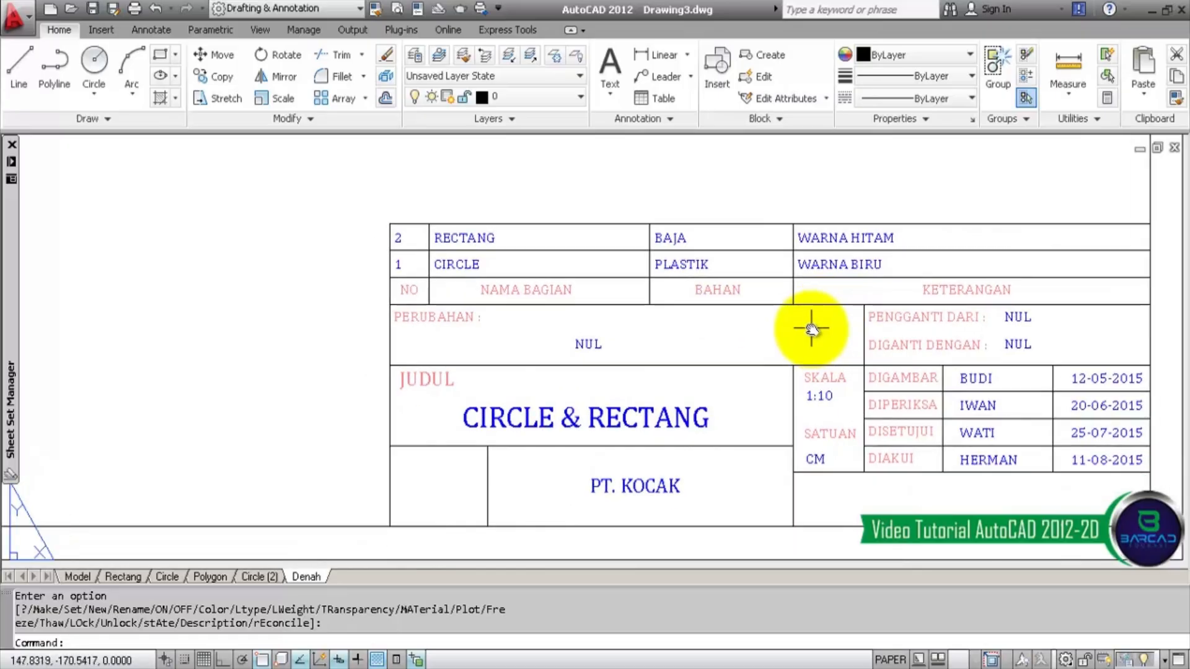
pyautogui.scroll(-1, 811, 329)
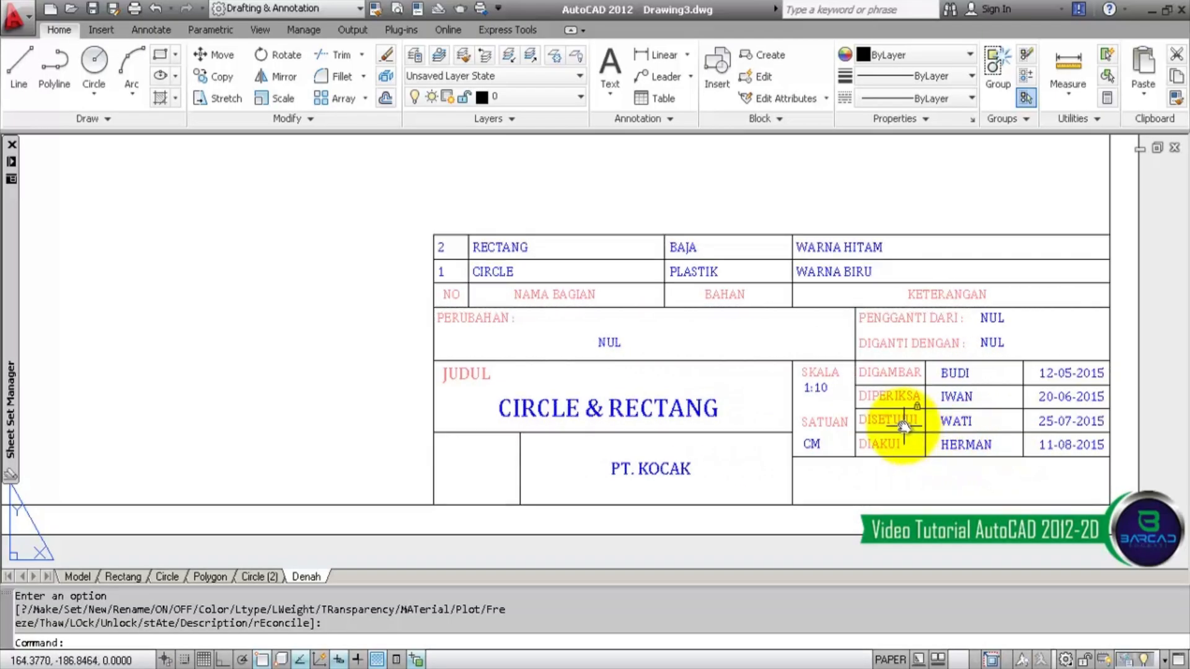
pyautogui.click(950, 372)
pyautogui.rightClick(948, 372)
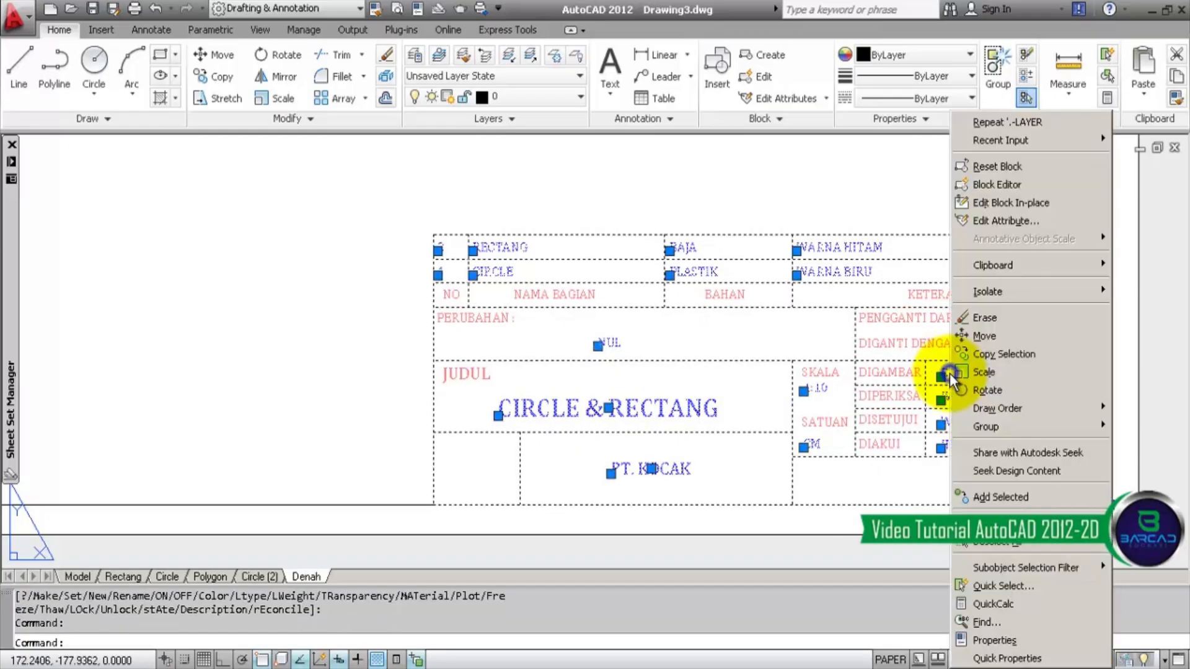
pyautogui.click(1006, 185)
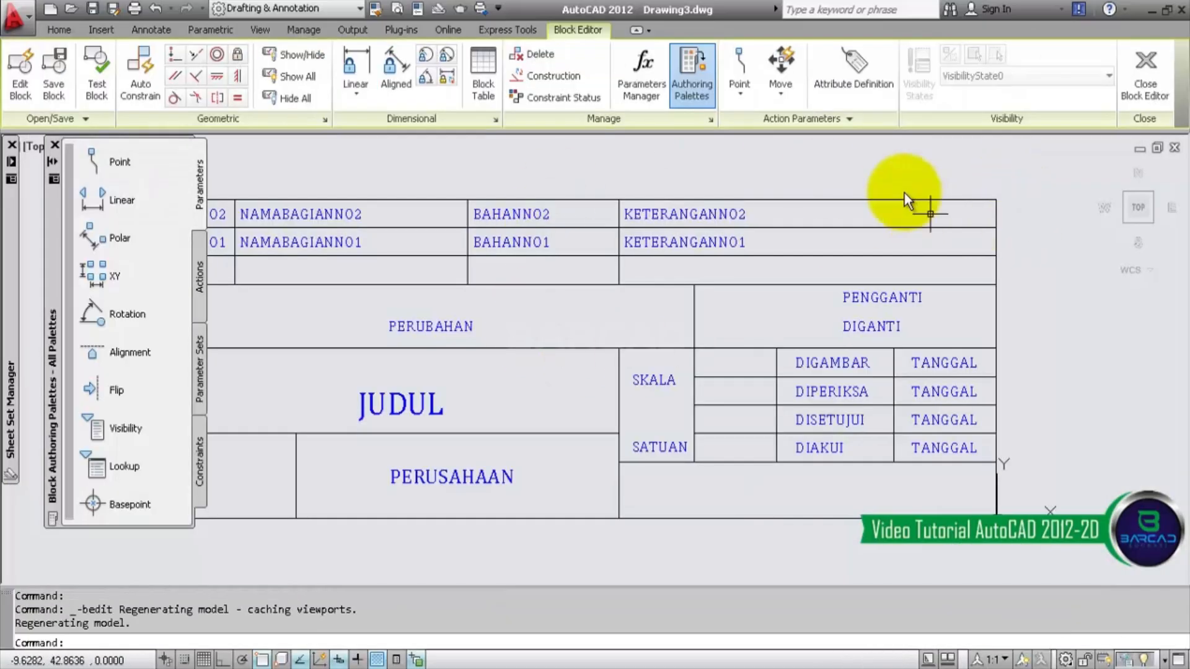
pyautogui.click(55, 144)
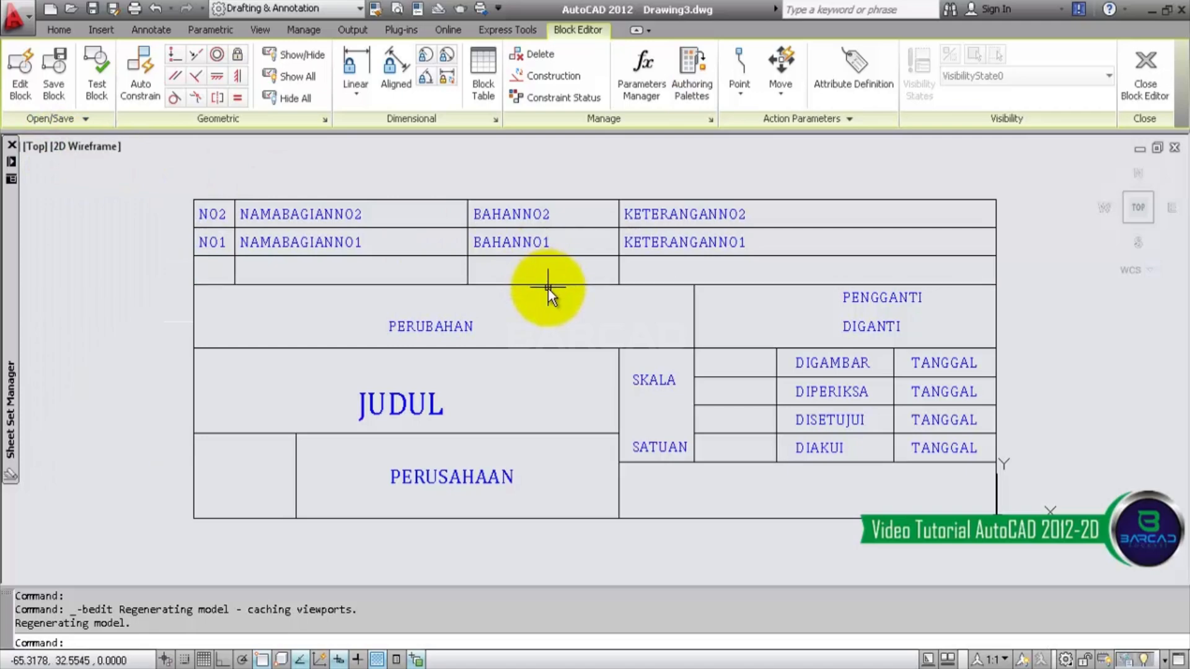
# - Draw a circle about 5.6 units in diameter in the empty cell below the SATUAN and DIAKUI attributes
pyautogui.moveTo(826, 489); pyautogui.dragTo(786, 420, button='middle')
pyautogui.scroll(2, 786, 420)
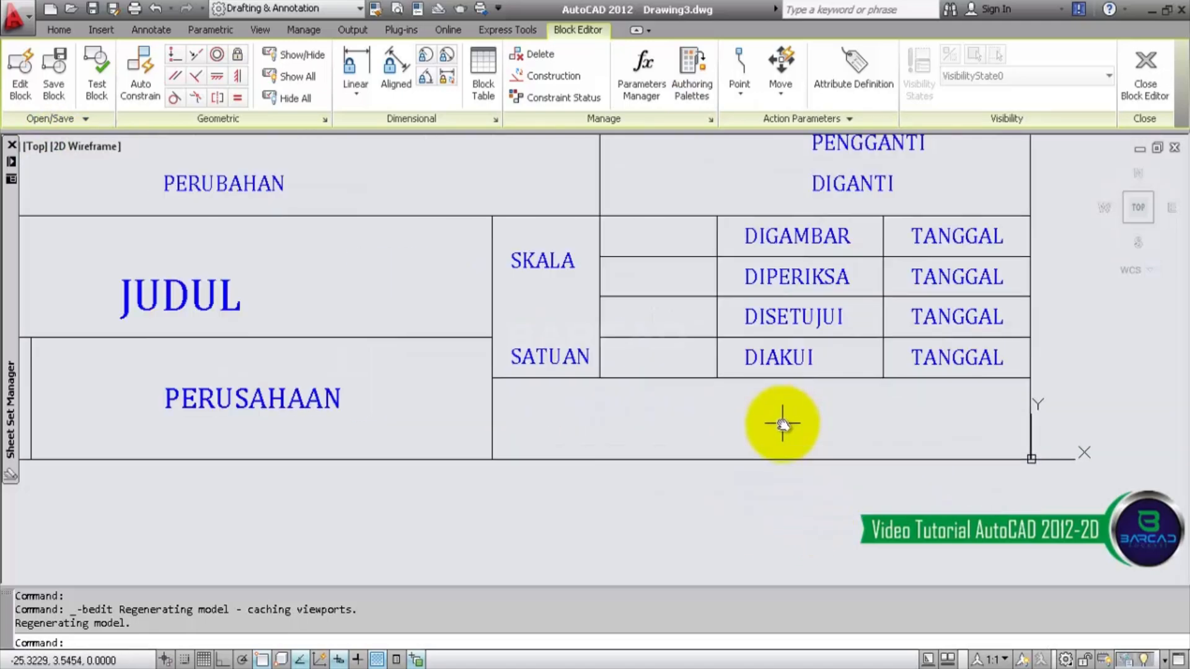
pyautogui.click(65, 30)
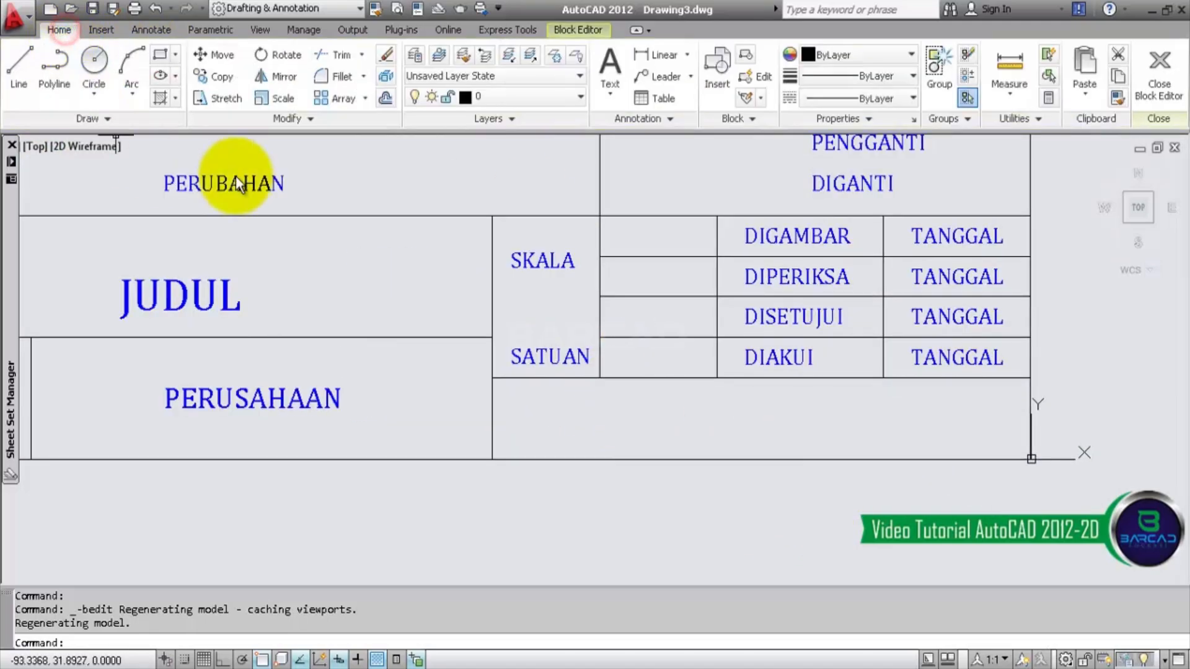
pyautogui.click(96, 62)
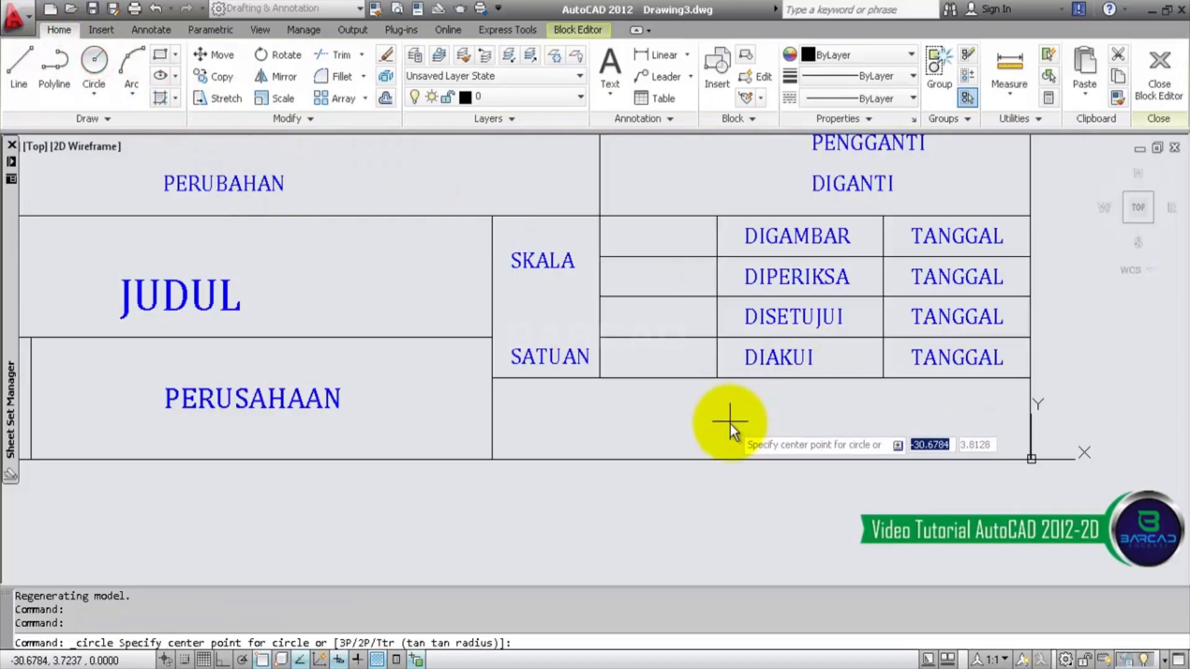
pyautogui.click(601, 416)
pyautogui.click(626, 399)
# - Draw a vertical line about 5.6 units long beside the circle with Ortho on, aligned to its upper and lower quadrants
pyautogui.scroll(1, 655, 407)
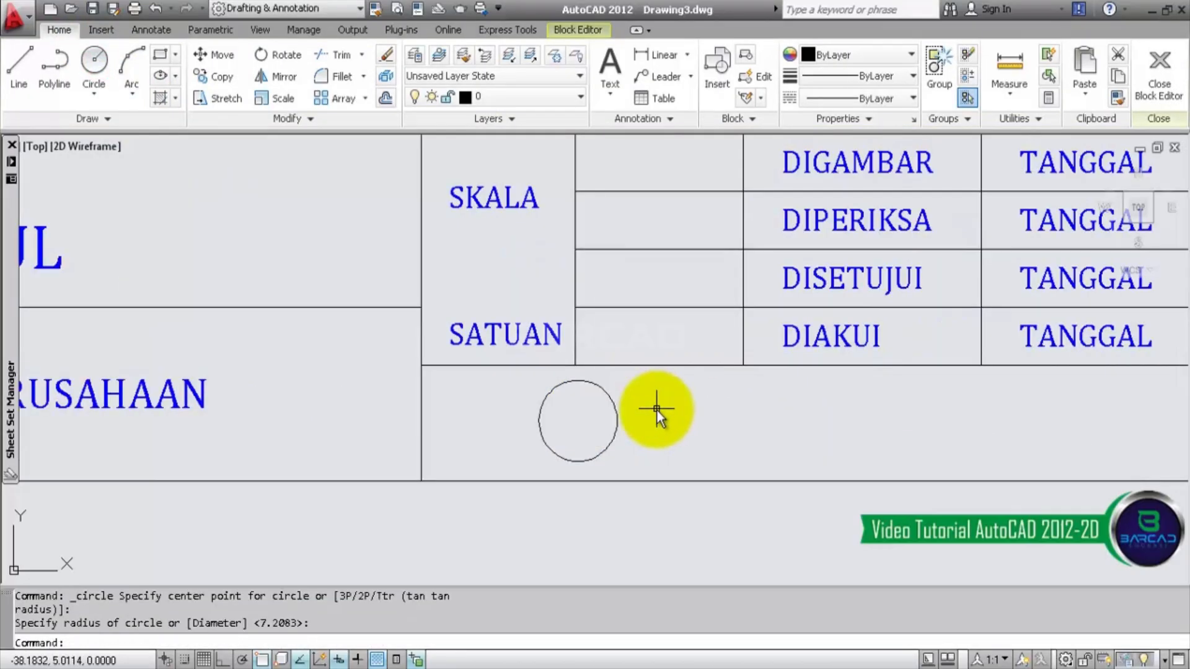
pyautogui.scroll(1, 656, 409)
pyautogui.click(25, 62)
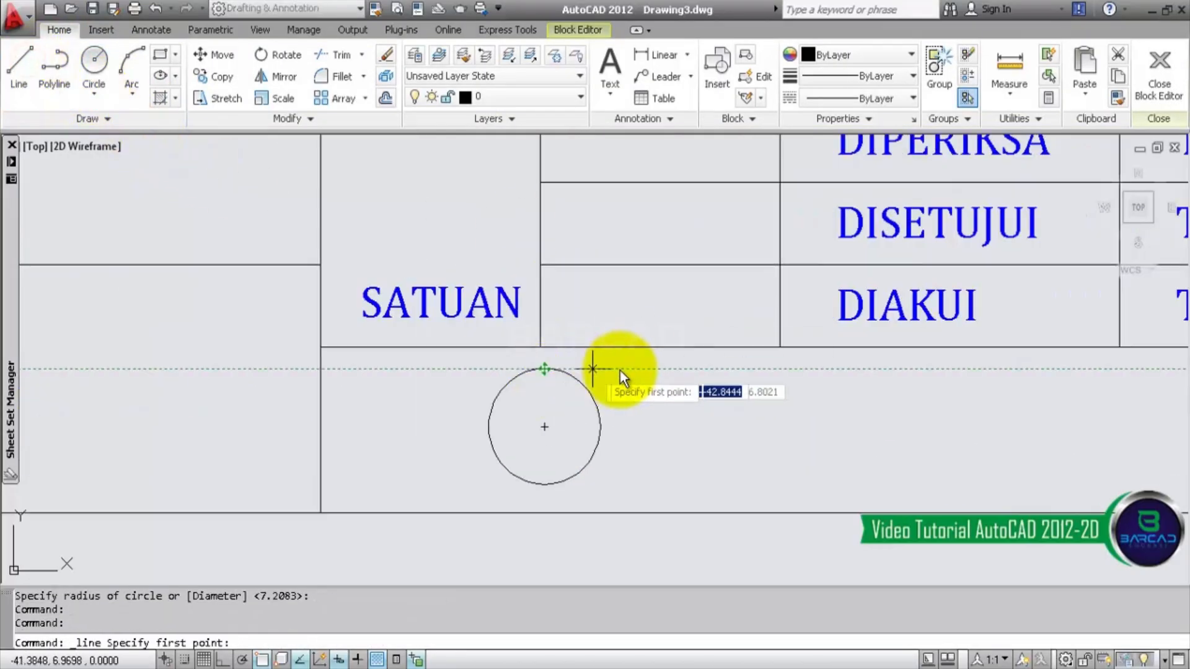
pyautogui.click(667, 369)
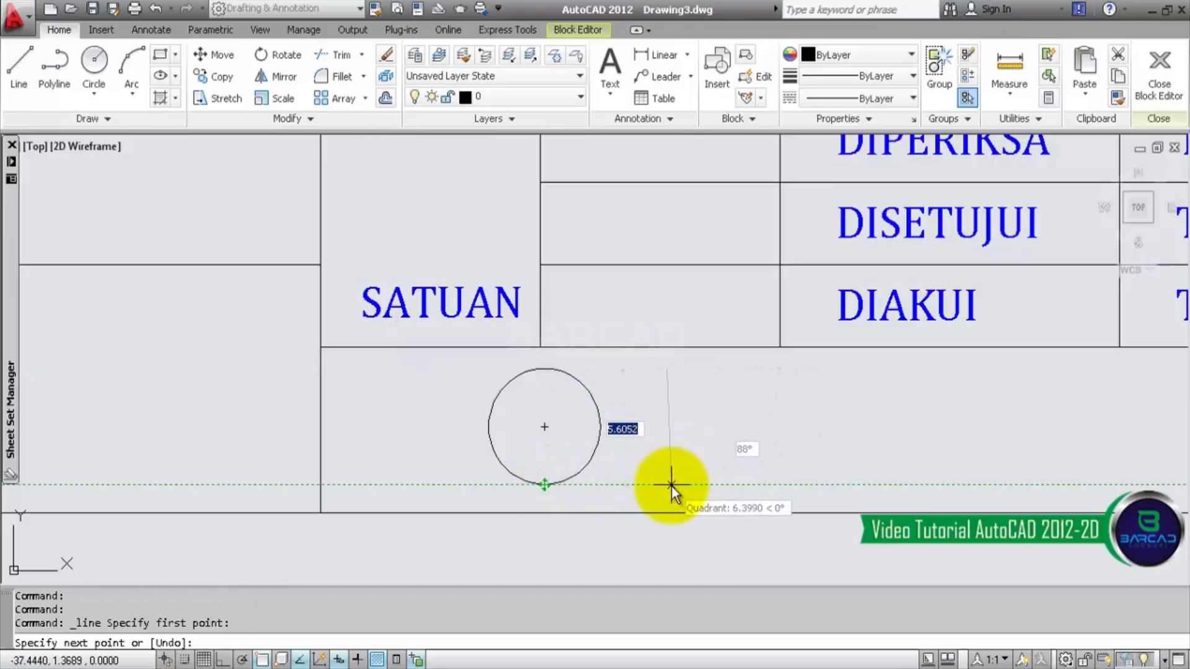
pyautogui.press('F8')
pyautogui.click(670, 485)
pyautogui.press('Return')
pyautogui.click(671, 424)
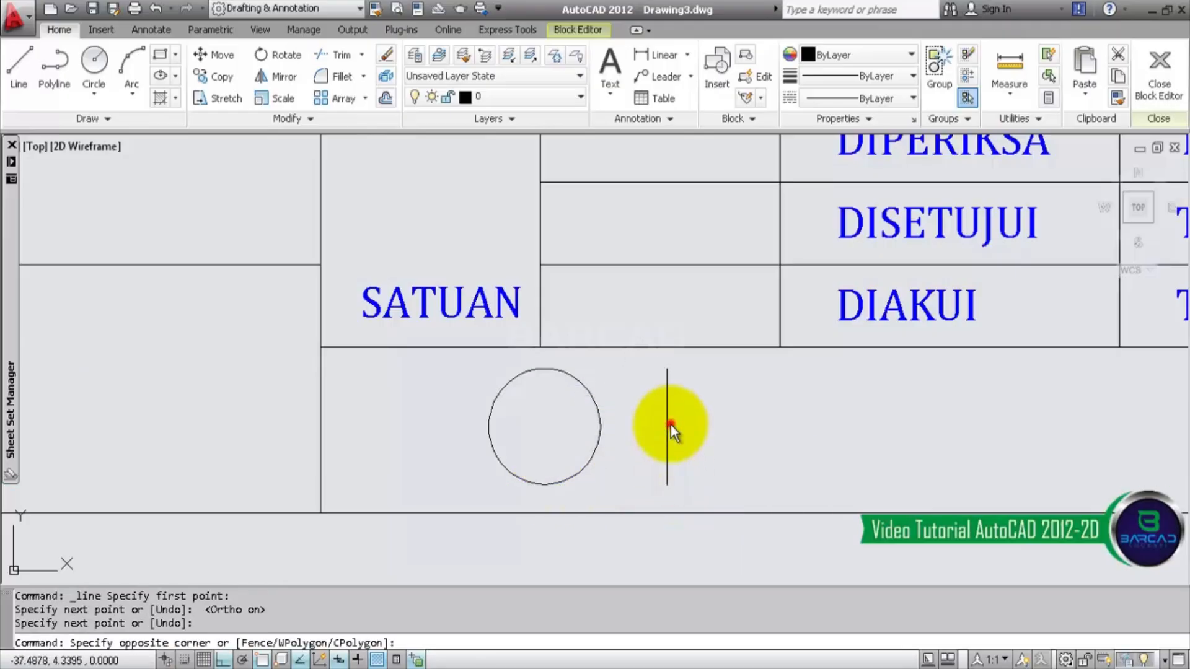
# - Draw a horizontal line about 9.7 units long from the vertical line's midpoint, ending in a short upward vertical segment
pyautogui.click(688, 417)
pyautogui.moveTo(688, 417); pyautogui.dragTo(539, 404, button='middle')
pyautogui.click(31, 65)
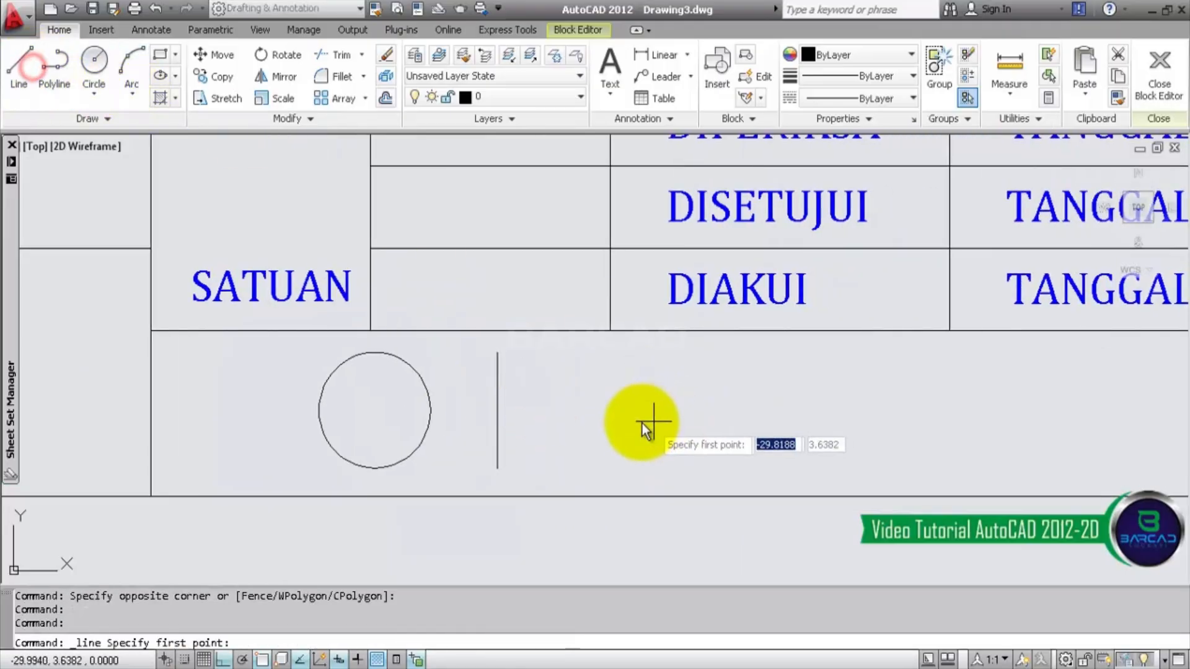
pyautogui.click(498, 408)
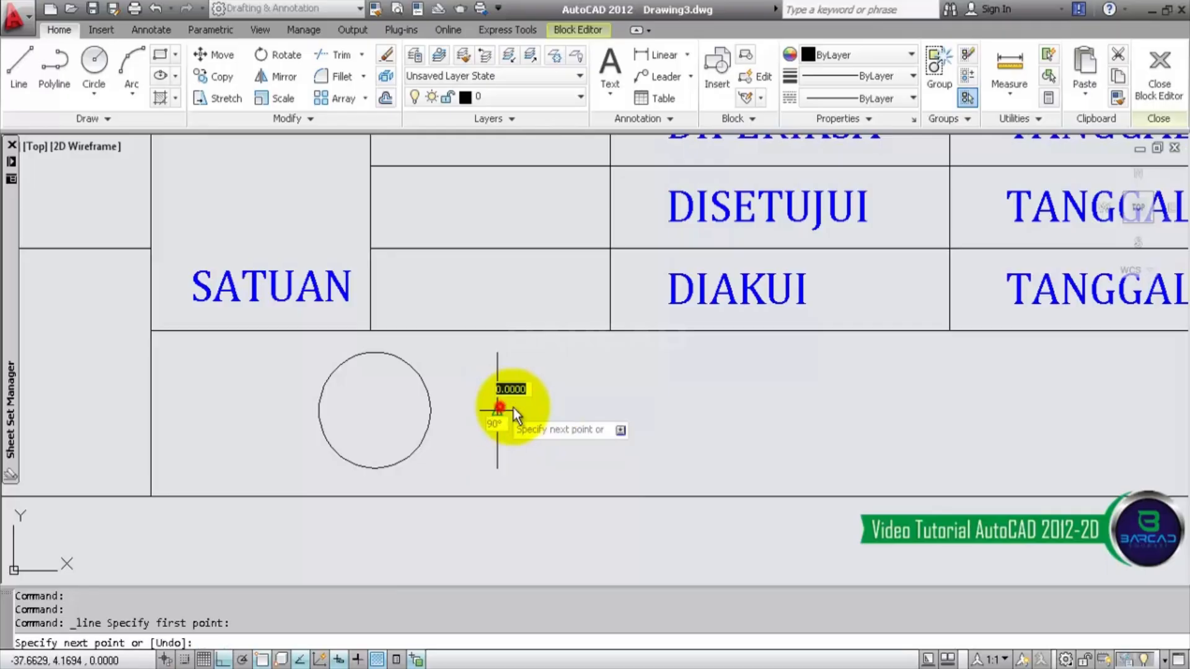
pyautogui.click(693, 409)
pyautogui.click(700, 388)
pyautogui.press('Return')
# - Centre the short vertical segment on the end of the horizontal line by moving its midpoint there
pyautogui.click(700, 390)
pyautogui.click(681, 396)
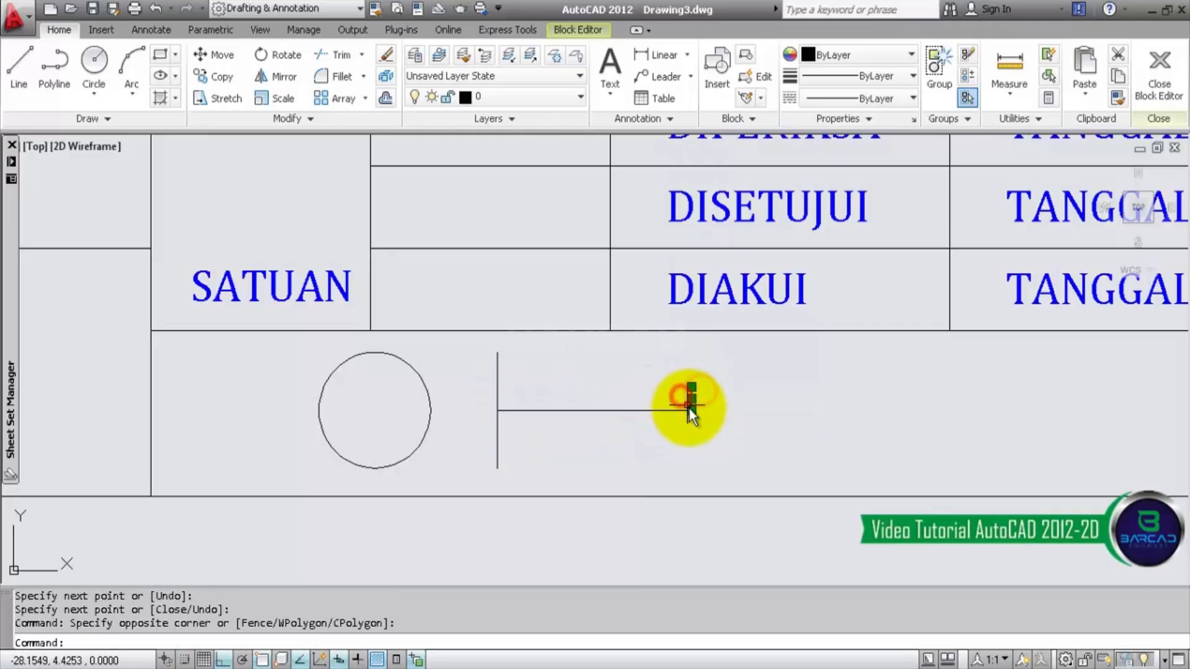
pyautogui.click(690, 408)
pyautogui.scroll(4, 692, 422)
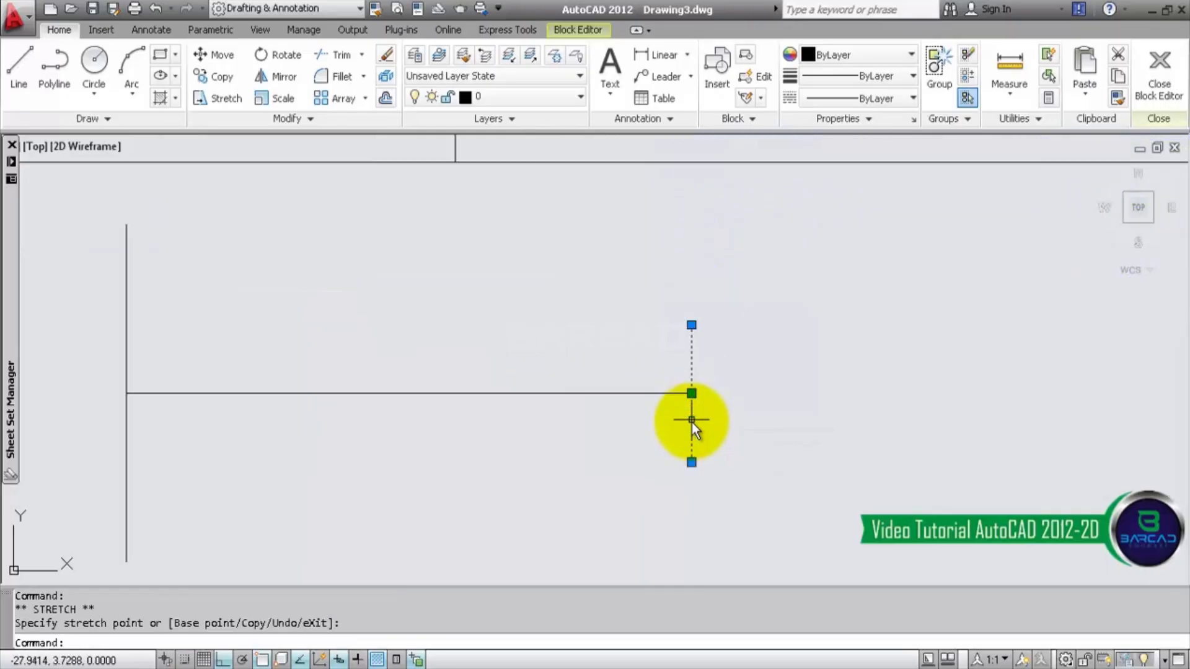
pyautogui.scroll(2, 690, 409)
pyautogui.scroll(-4, 730, 378)
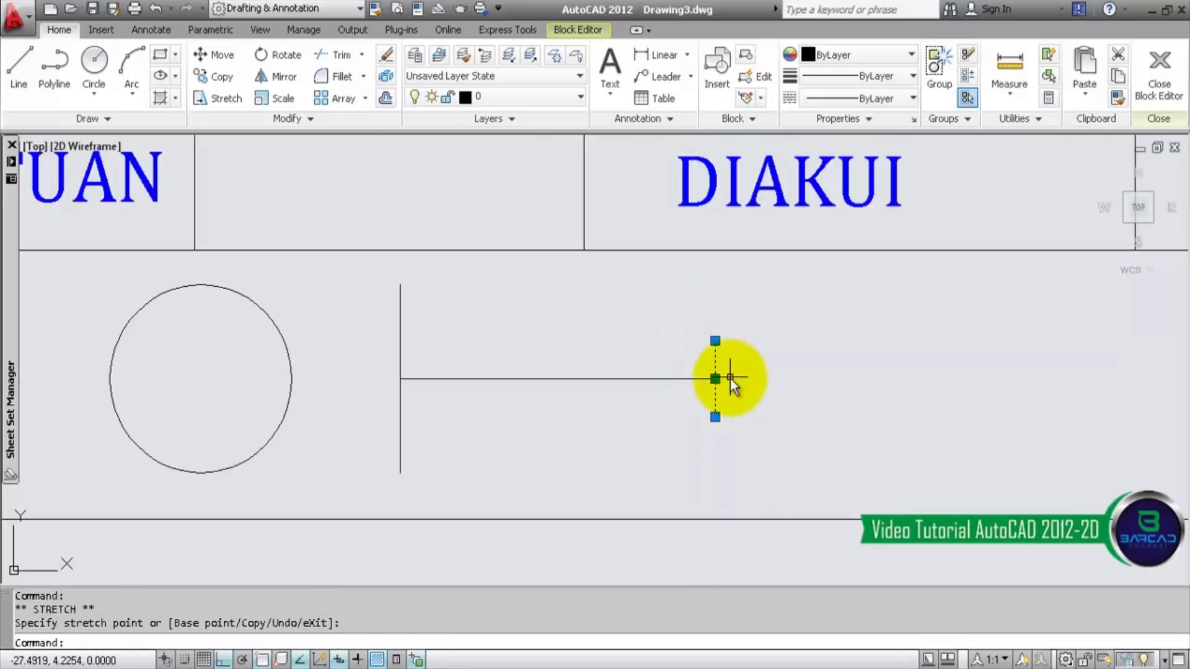
pyautogui.press('Escape')
# - Connect the upper and lower ends of the long and short vertical lines with two sloping lines, forming a trapezoid
pyautogui.write('l')
pyautogui.press('Return')
pyautogui.click(399, 287)
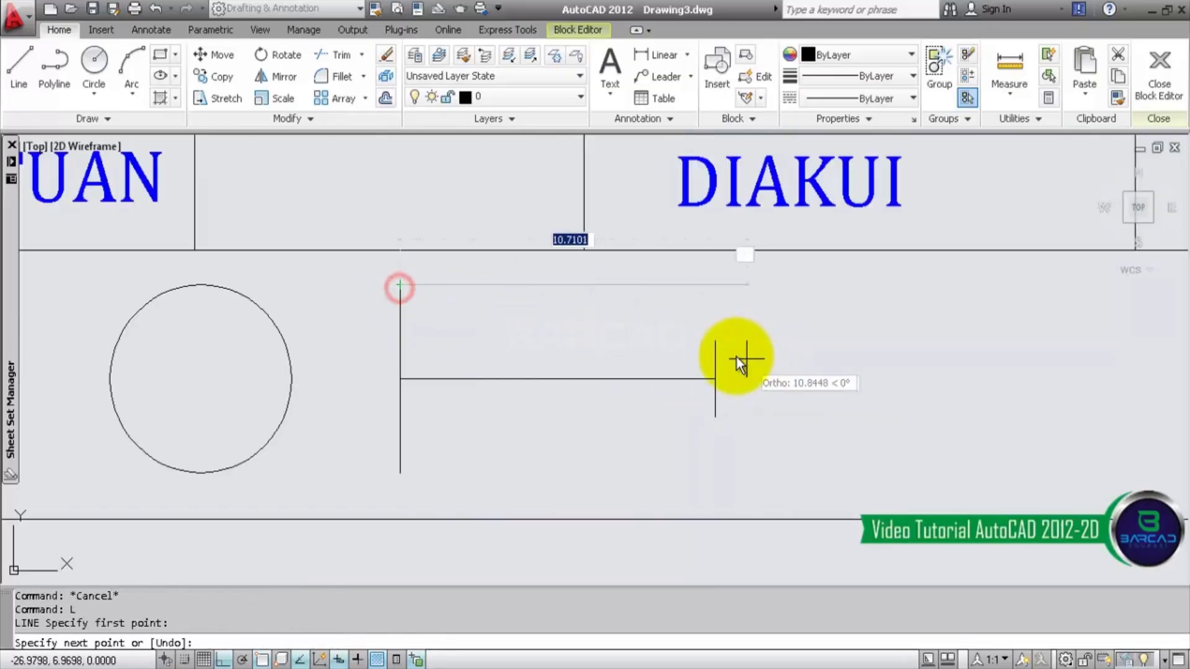
pyautogui.click(715, 340)
pyautogui.press('Return')
pyautogui.press('Return')
pyautogui.click(716, 417)
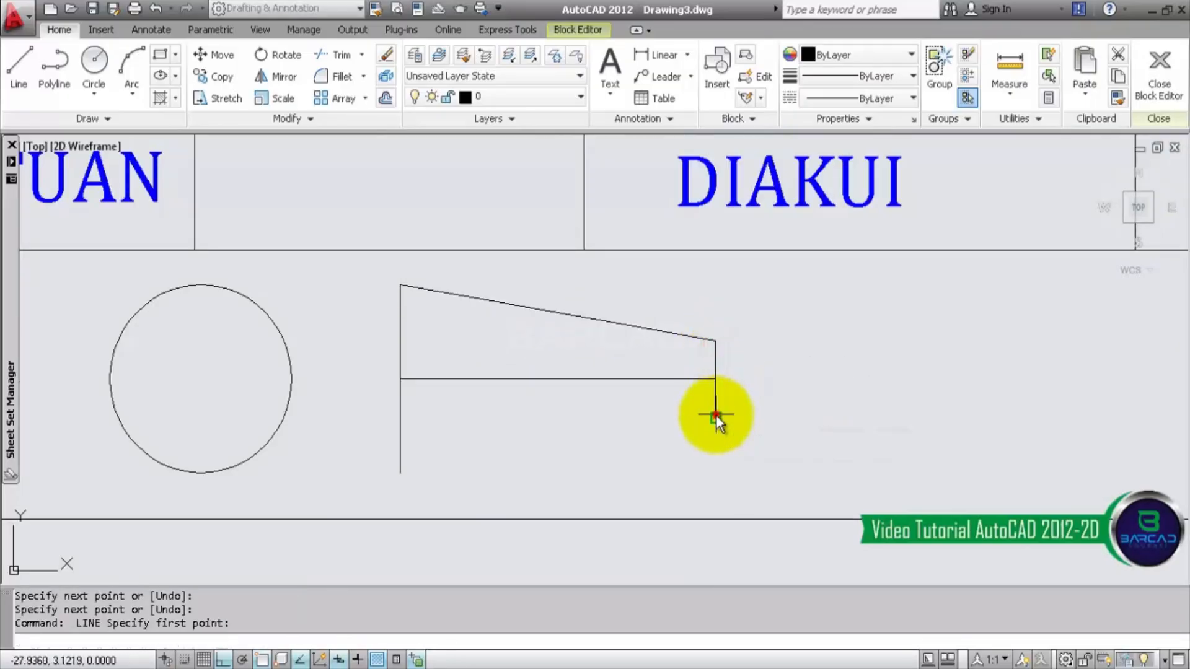
pyautogui.click(401, 473)
pyautogui.press('Return')
# - Stretch the horizontal line at both ends beyond the circle and the trapezoid, to about 21.1 units long
pyautogui.click(505, 372)
pyautogui.click(492, 399)
pyautogui.click(400, 382)
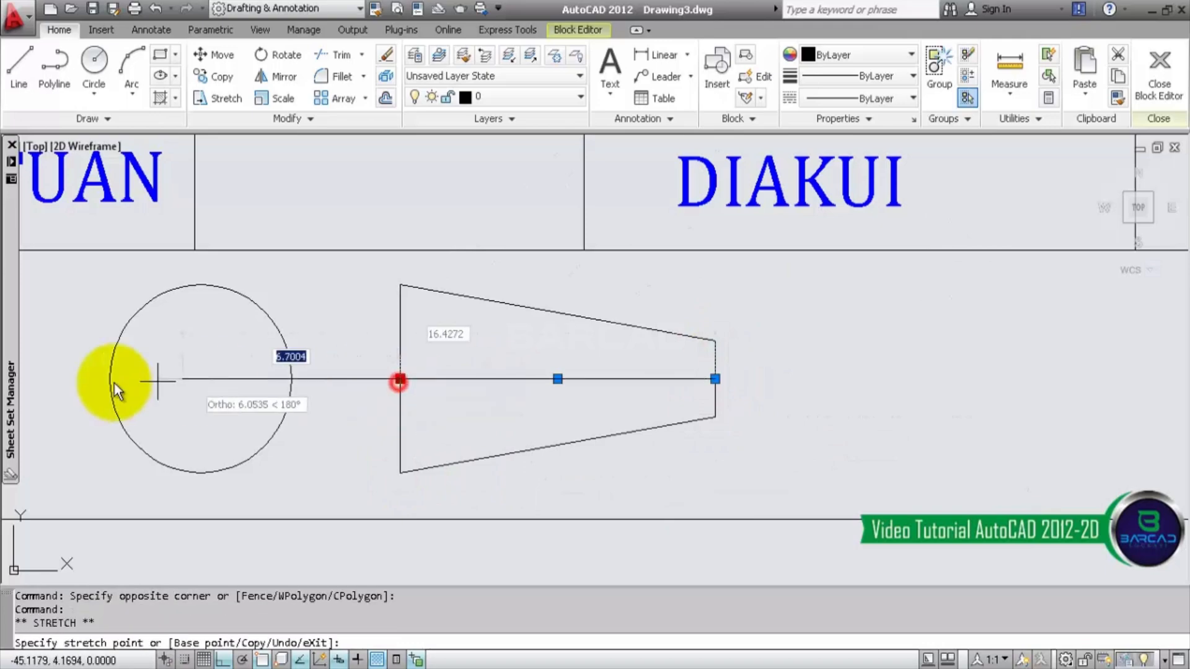
pyautogui.click(85, 379)
pyautogui.click(715, 379)
pyautogui.click(770, 378)
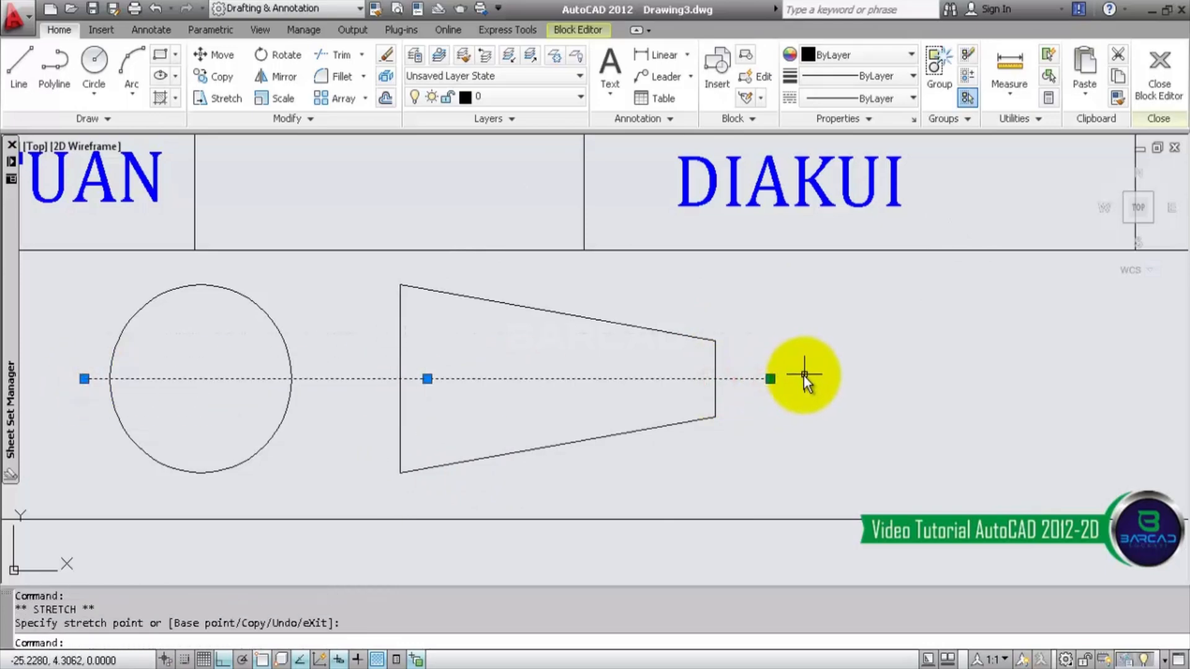
# - Load the CENTER linetype into the drawing through the Linetype Manager
pyautogui.click(871, 77)
pyautogui.click(872, 77)
pyautogui.click(872, 97)
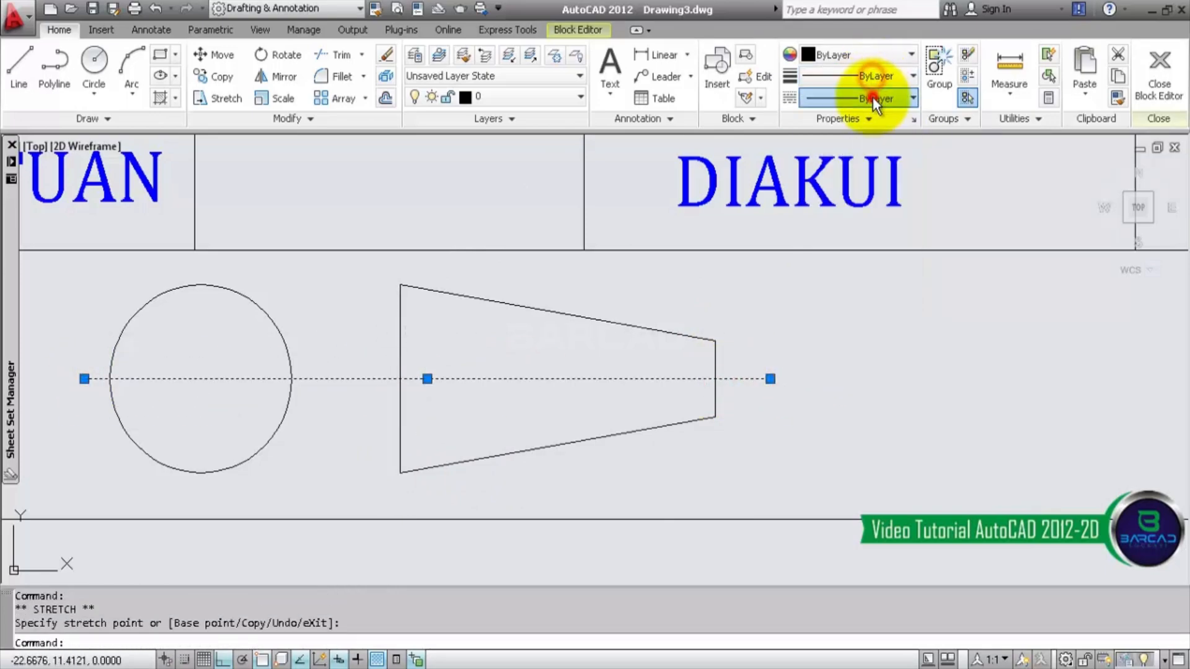
pyautogui.click(863, 185)
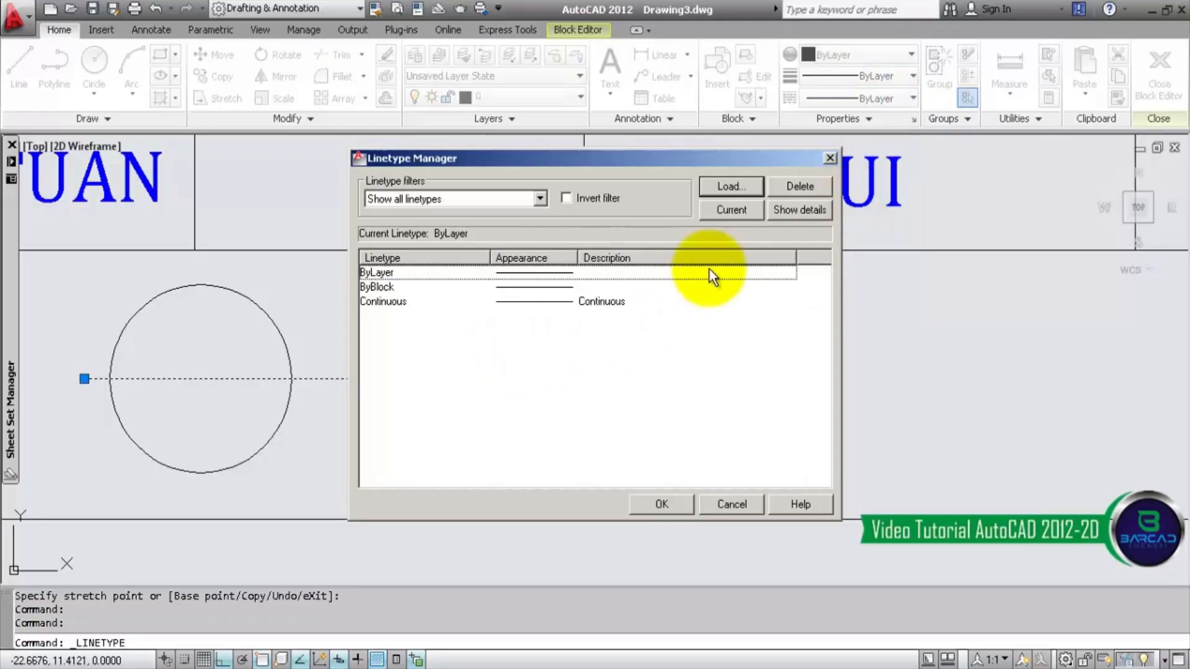
pyautogui.click(732, 186)
pyautogui.write('C')
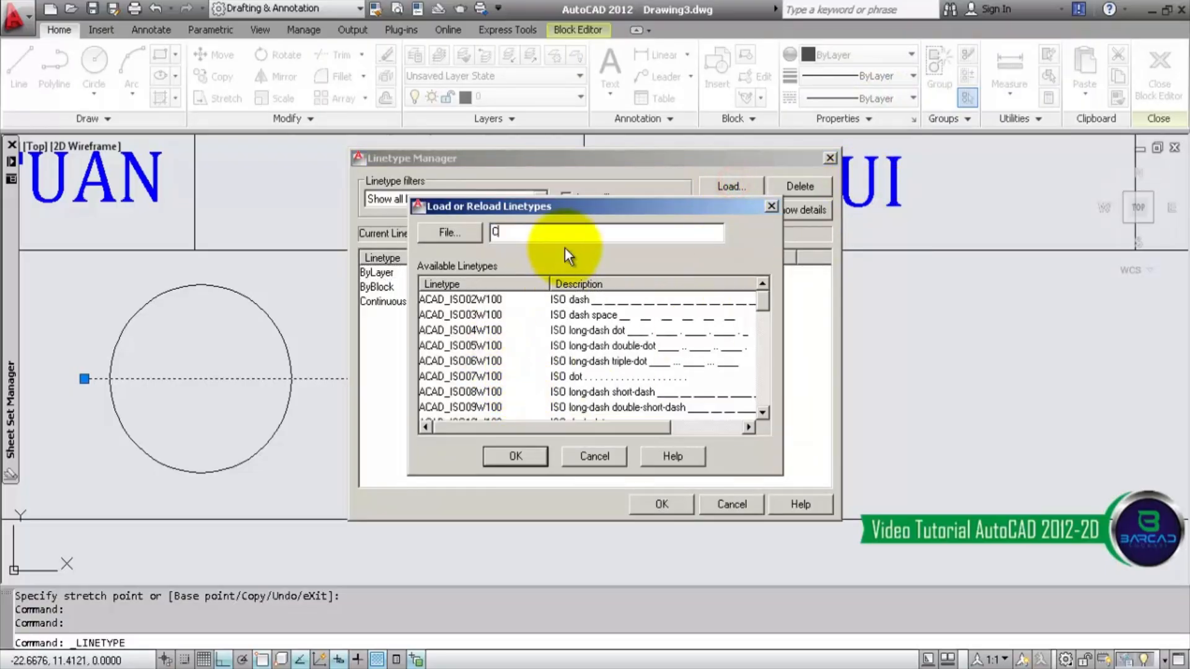
pyautogui.write('E')
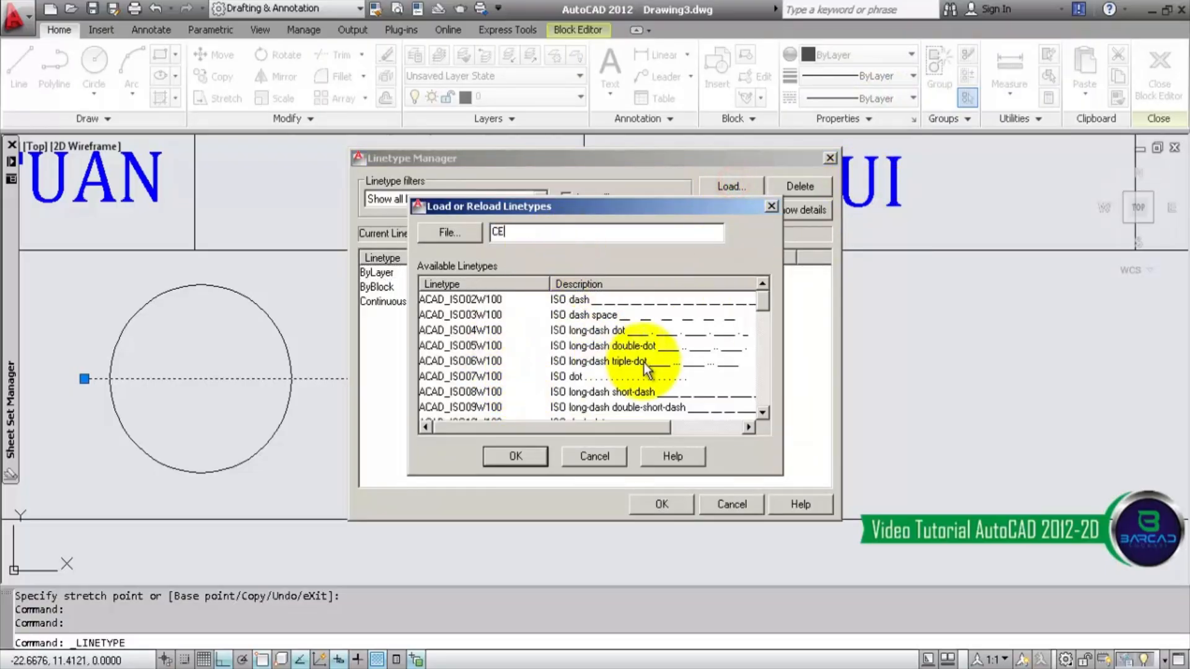
pyautogui.write('N')
pyautogui.moveTo(760, 300); pyautogui.dragTo(761, 342)
pyautogui.click(440, 315)
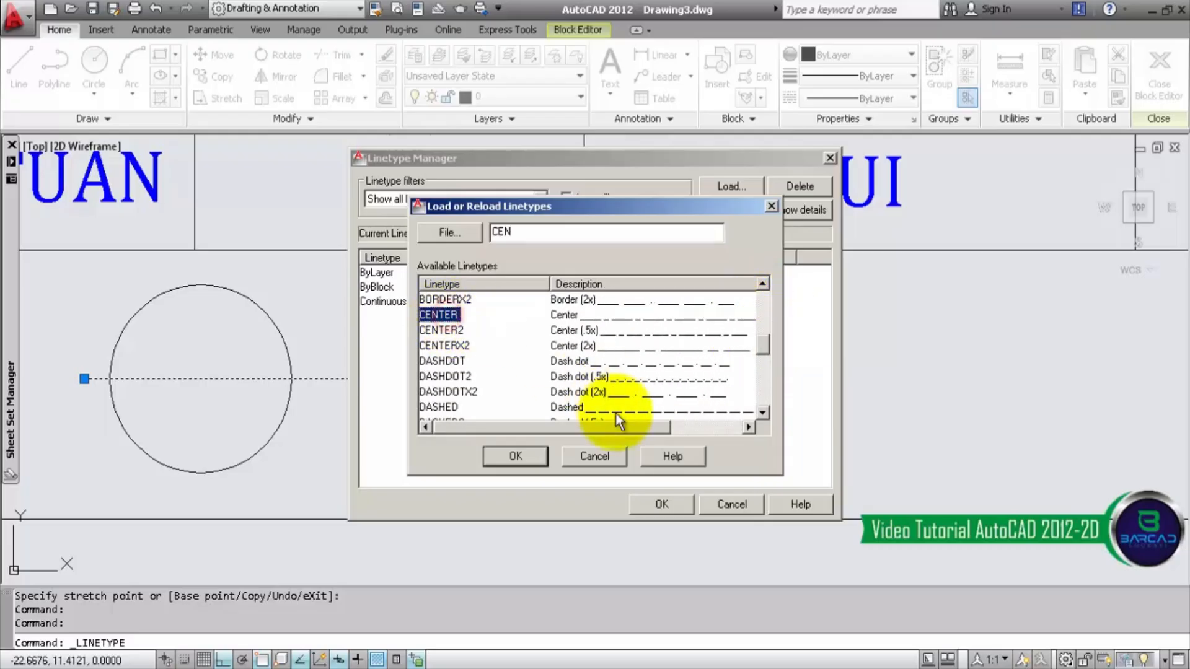
pyautogui.click(516, 456)
pyautogui.click(384, 303)
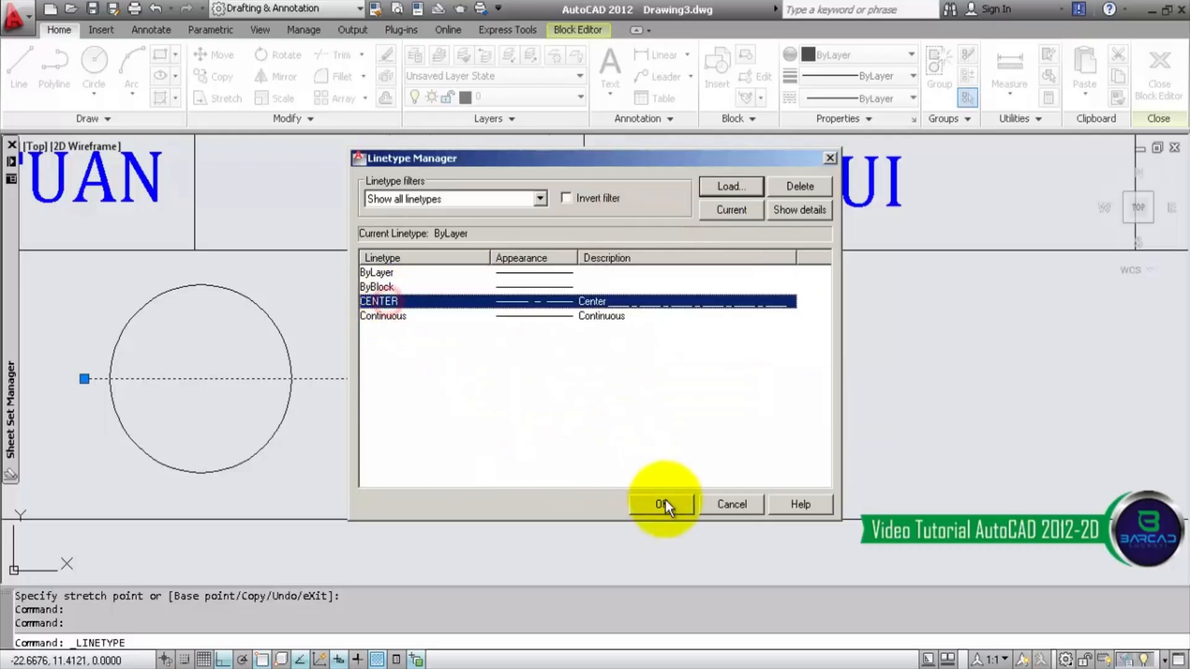
pyautogui.click(665, 502)
# - Try a linetype scale of 0.2 on the symbol's horizontal line, replace it with 5, and close its properties
pyautogui.click(671, 381)
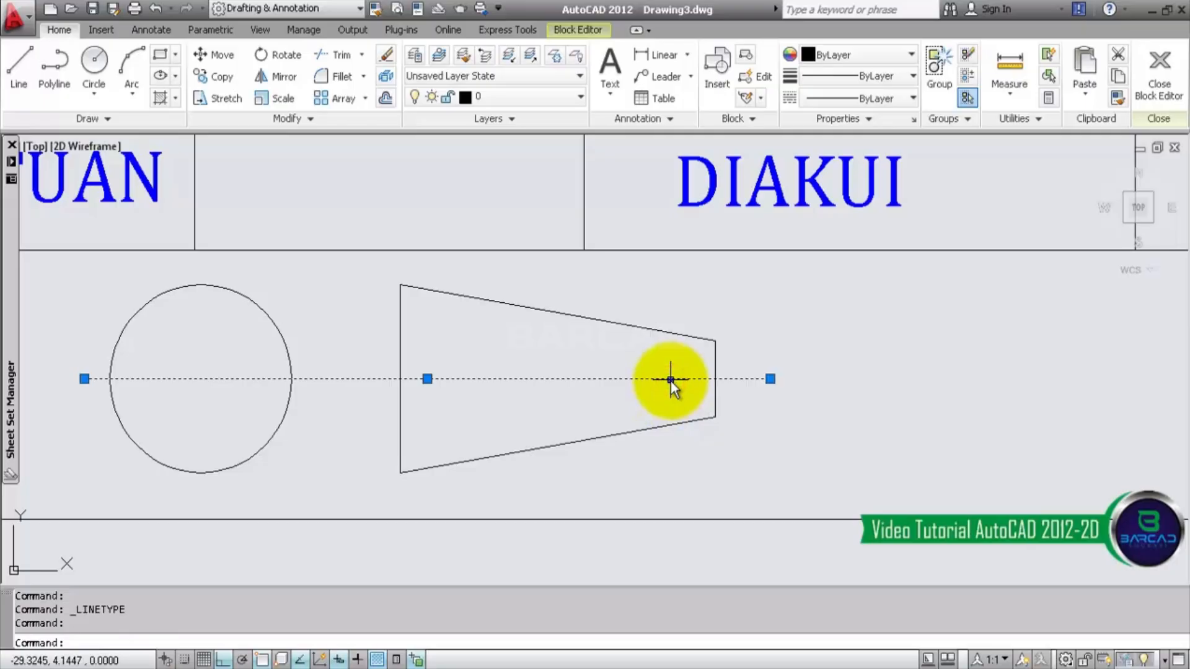
pyautogui.rightClick(671, 381)
pyautogui.click(735, 589)
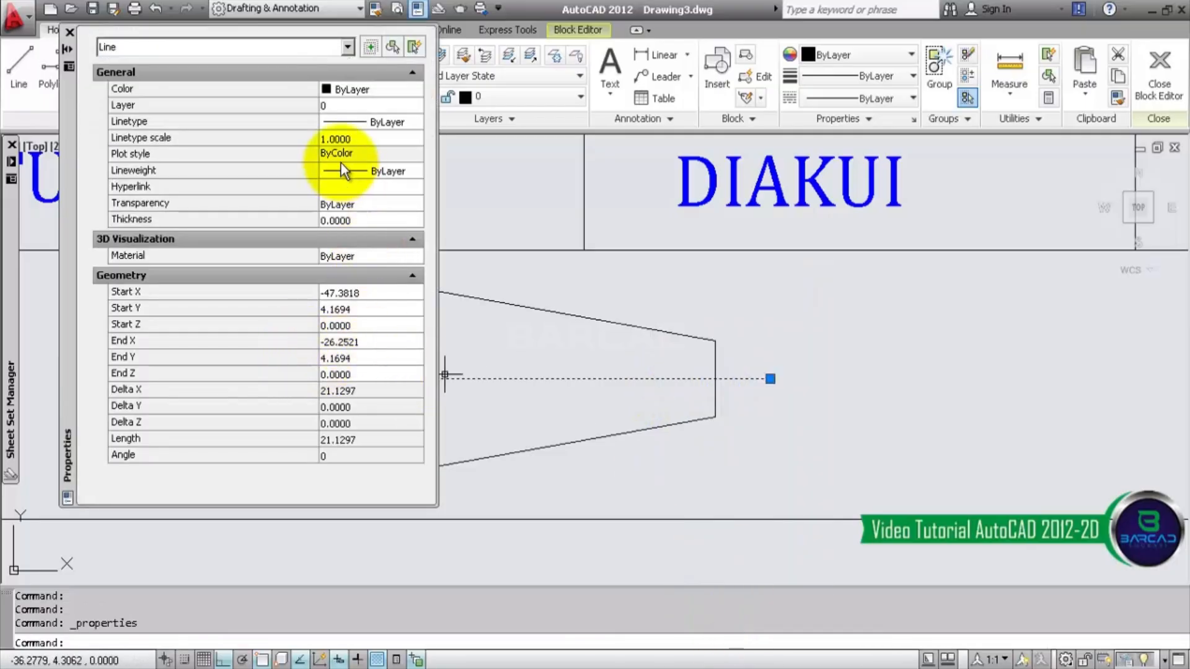
pyautogui.click(370, 138)
pyautogui.write('0.2')
pyautogui.press('Return')
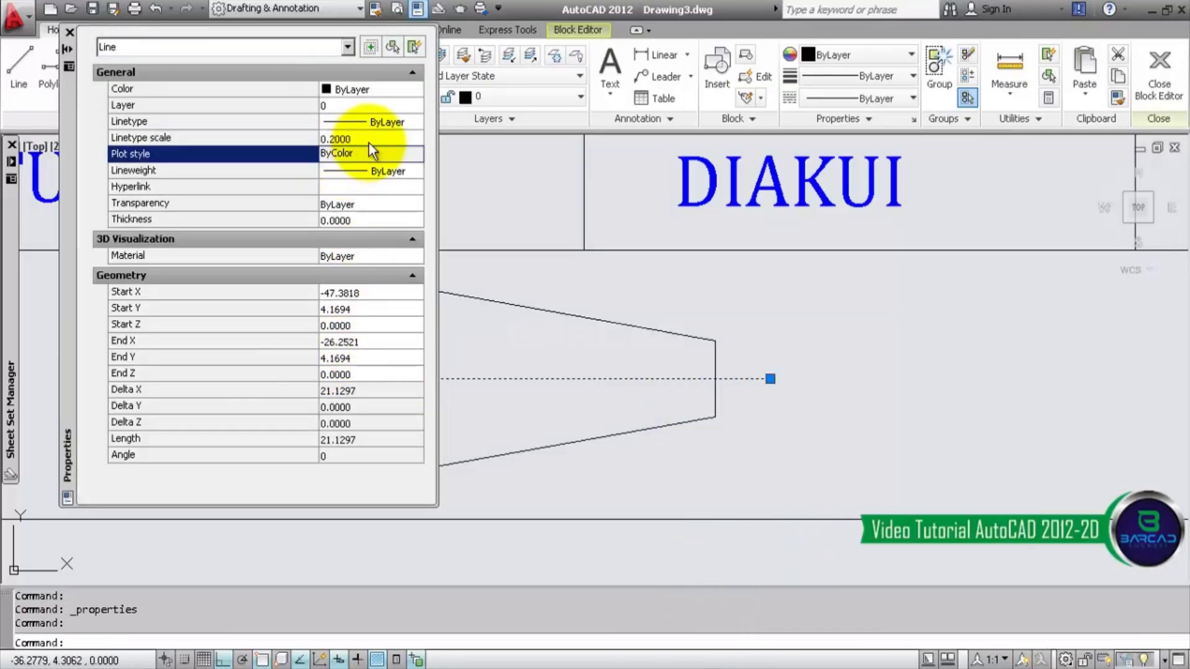
pyautogui.click(369, 139)
pyautogui.write('5')
pyautogui.press('Return')
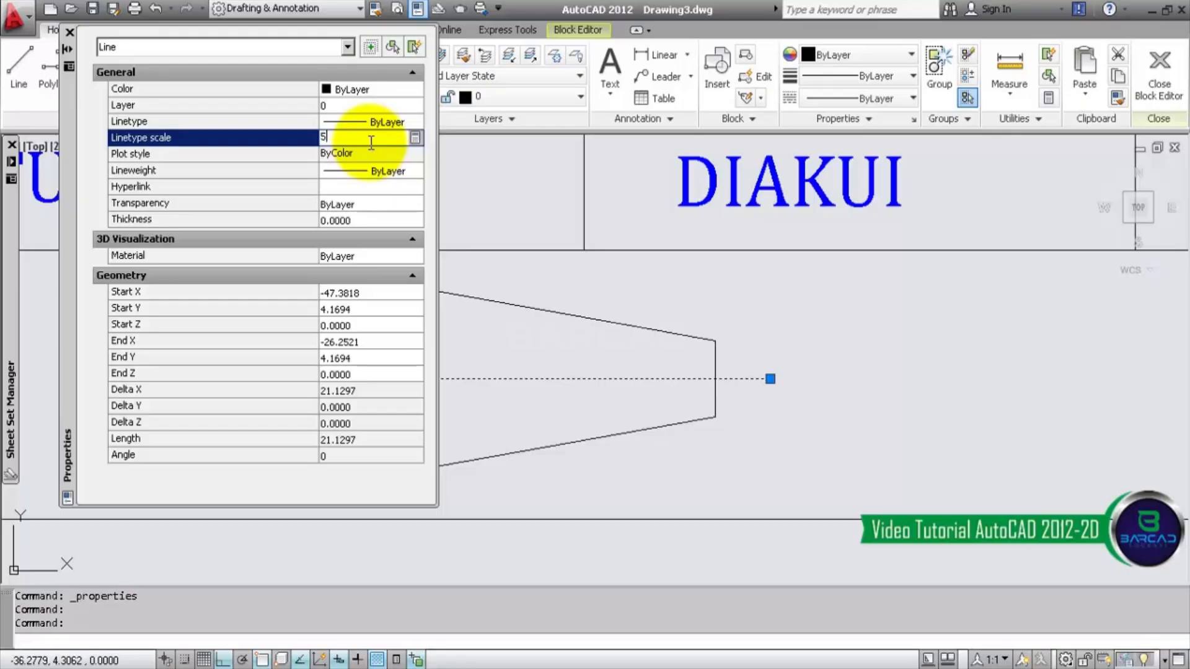
pyautogui.click(370, 139)
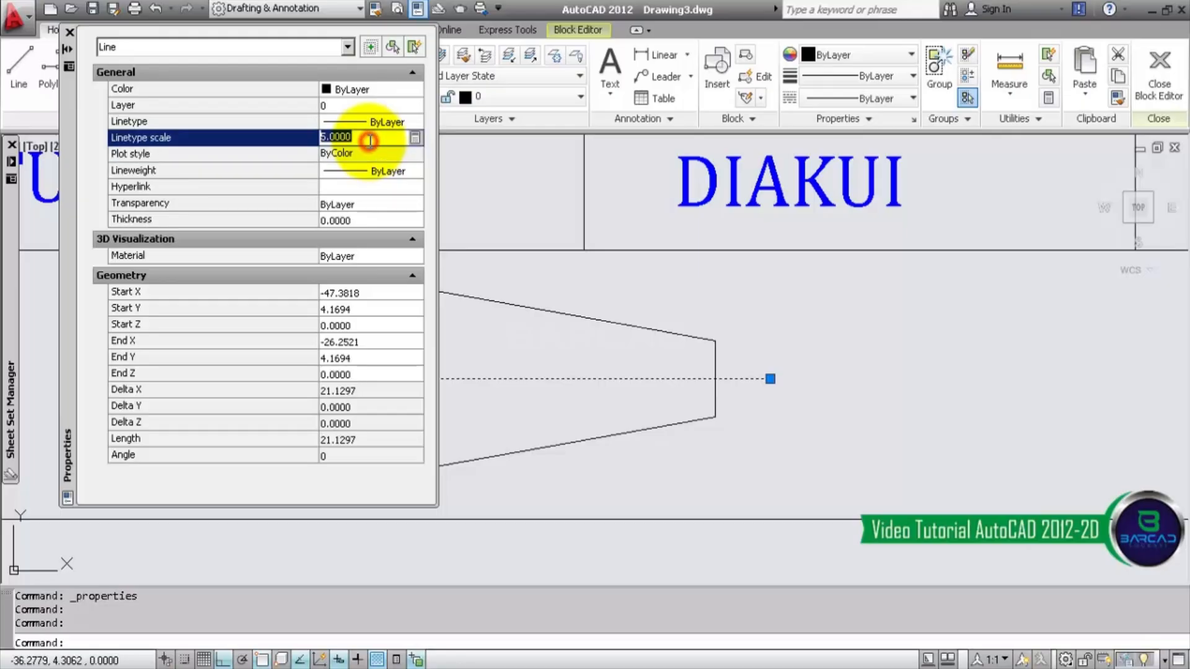
pyautogui.click(70, 32)
# - Assign the CENTER linetype to the symbol's horizontal line and deselect it
pyautogui.click(895, 76)
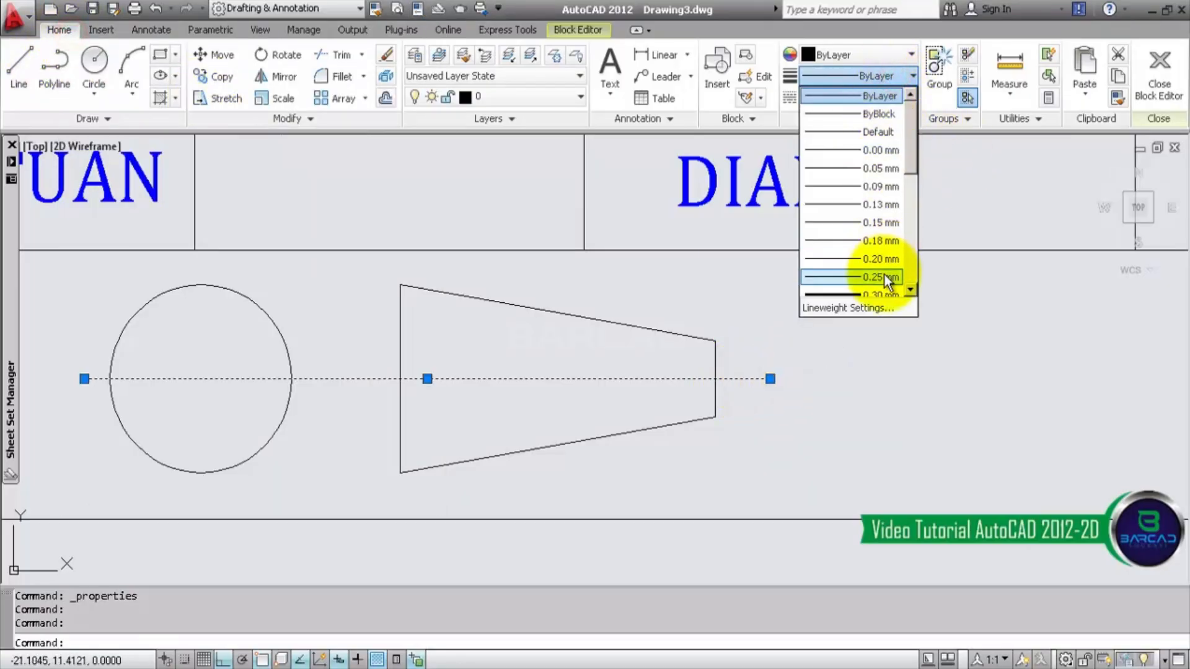
pyautogui.click(892, 77)
pyautogui.click(892, 94)
pyautogui.click(885, 163)
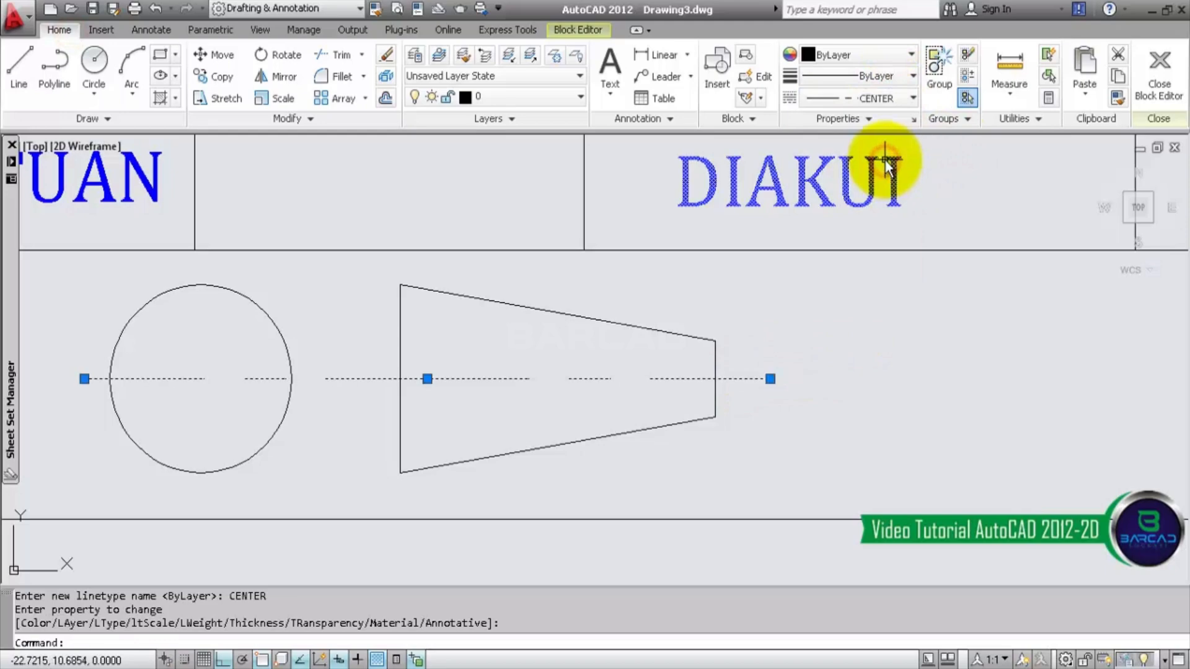
pyautogui.press('Escape')
# - Close the Block Editor and save the changes to the ATRIBUT block
pyautogui.scroll(-5, 595, 390)
pyautogui.scroll(-4, 600, 396)
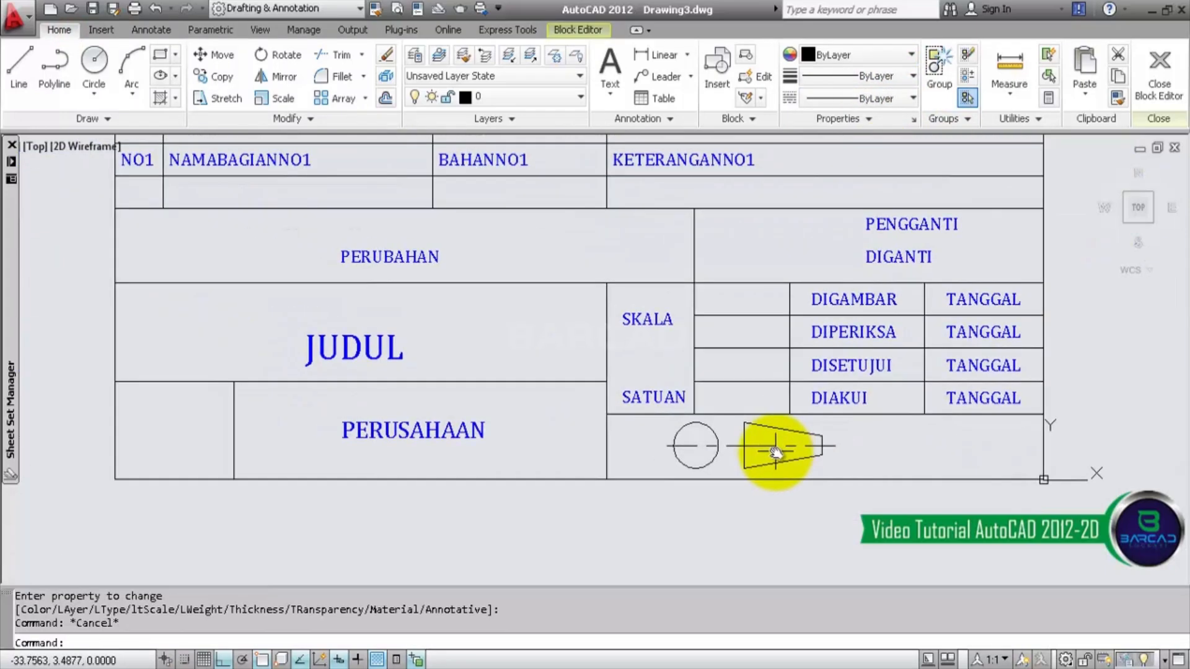
pyautogui.scroll(2, 799, 447)
pyautogui.click(1159, 74)
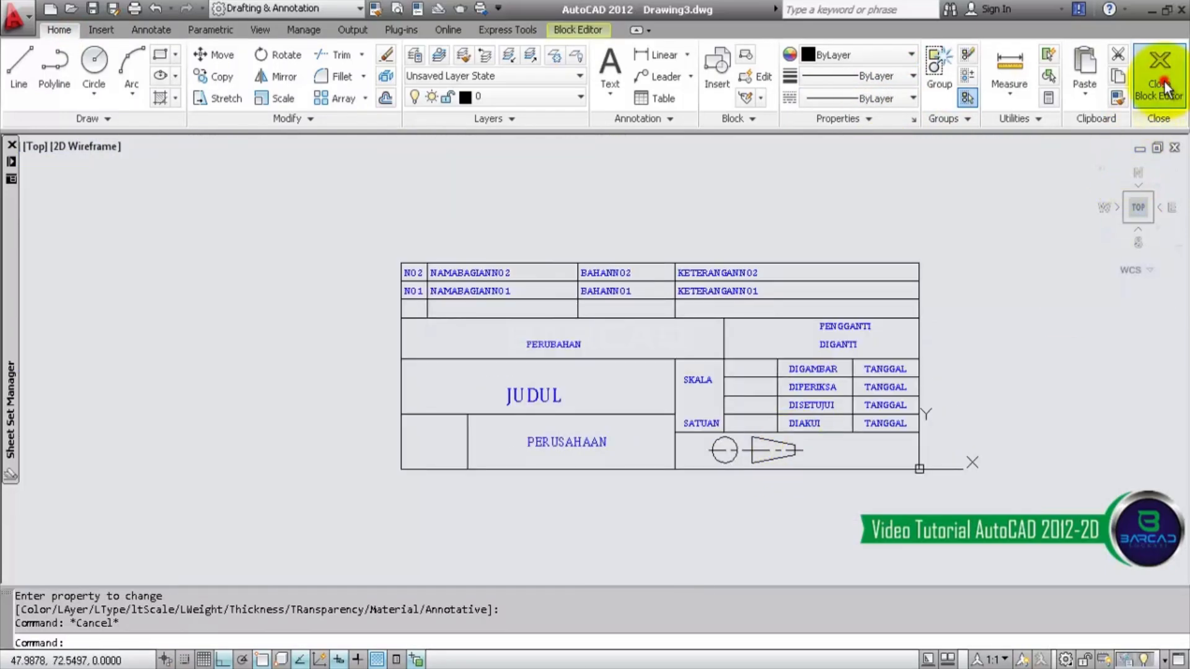
pyautogui.click(626, 317)
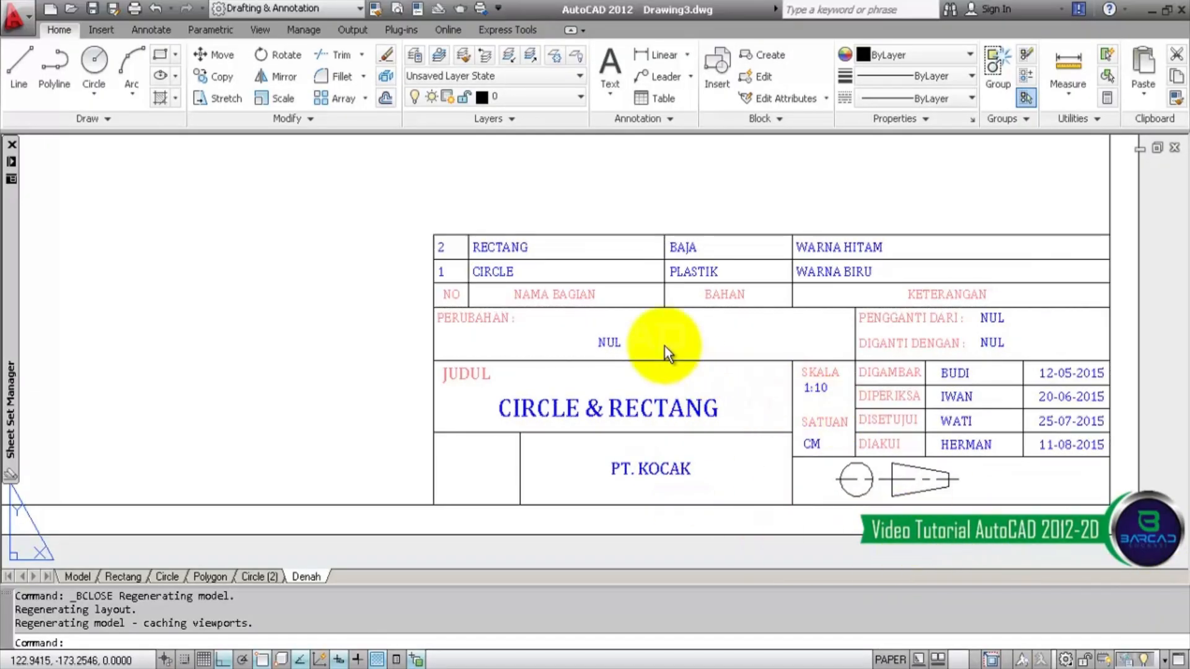
# - Return to the Denah layout and show the whole sheet with Zoom All
pyautogui.click(288, 556)
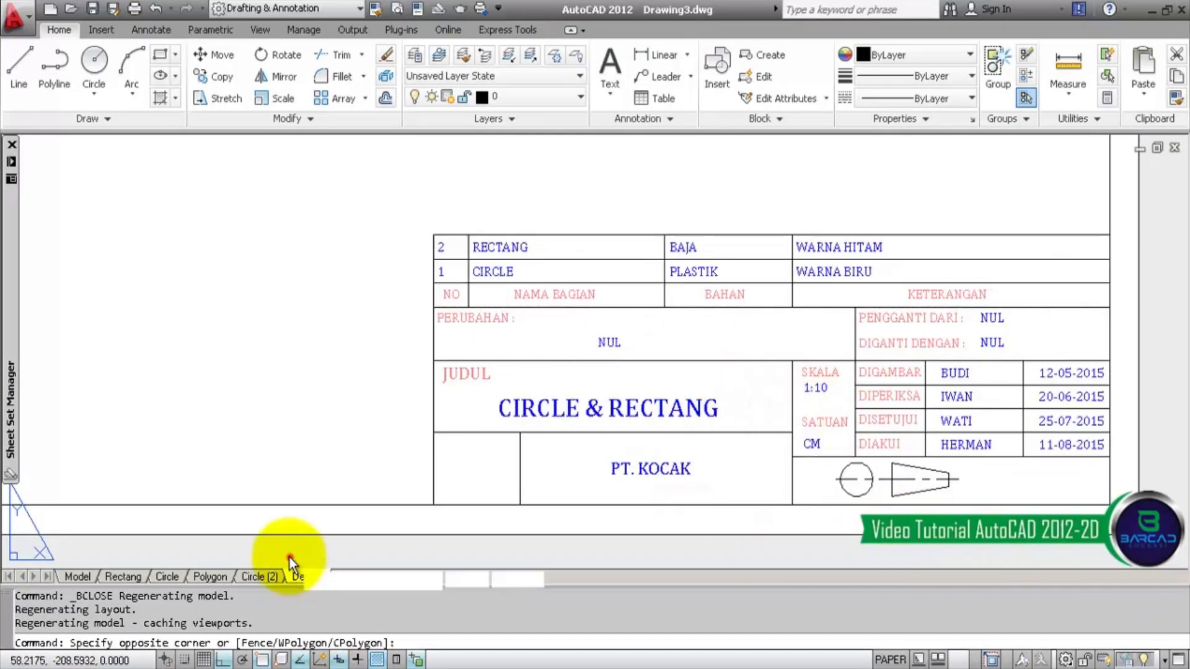
pyautogui.click(278, 580)
pyautogui.click(310, 575)
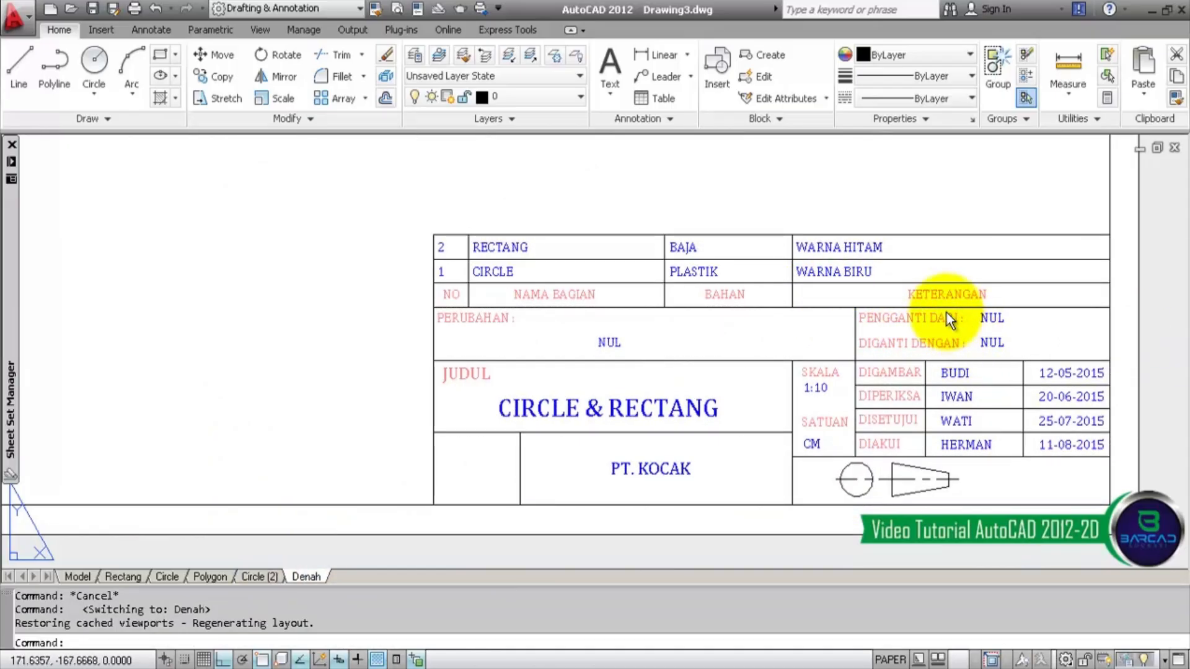
pyautogui.write('z')
pyautogui.press('Return')
pyautogui.write('a')
pyautogui.press('Return')
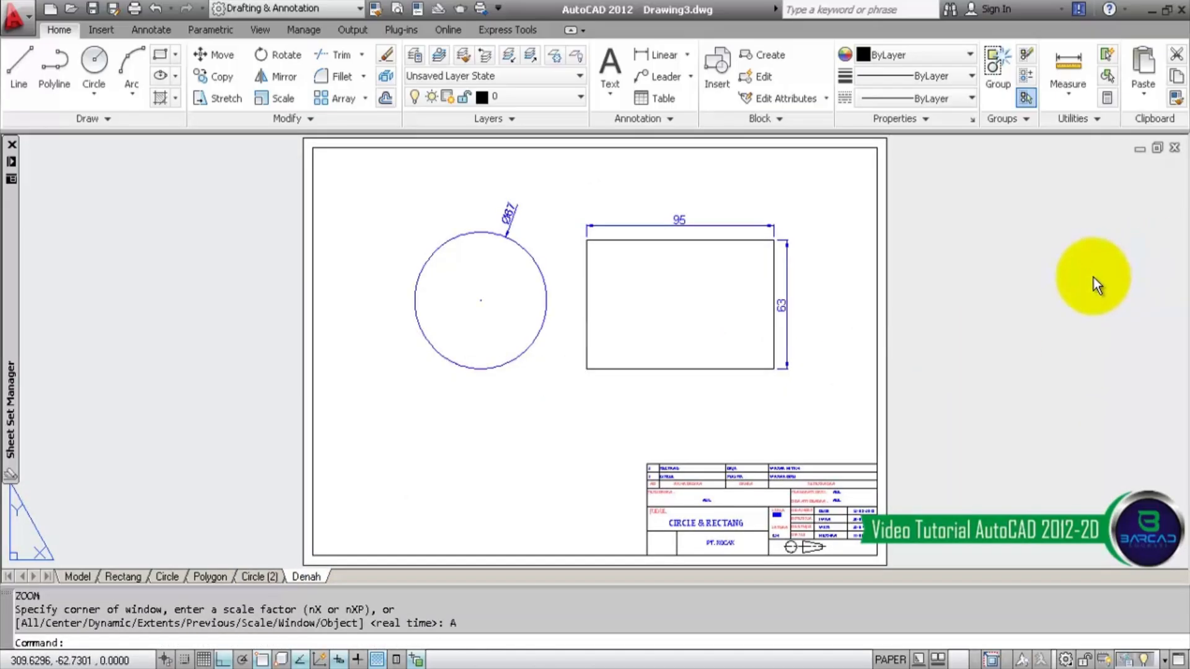
pyautogui.click(1054, 276)
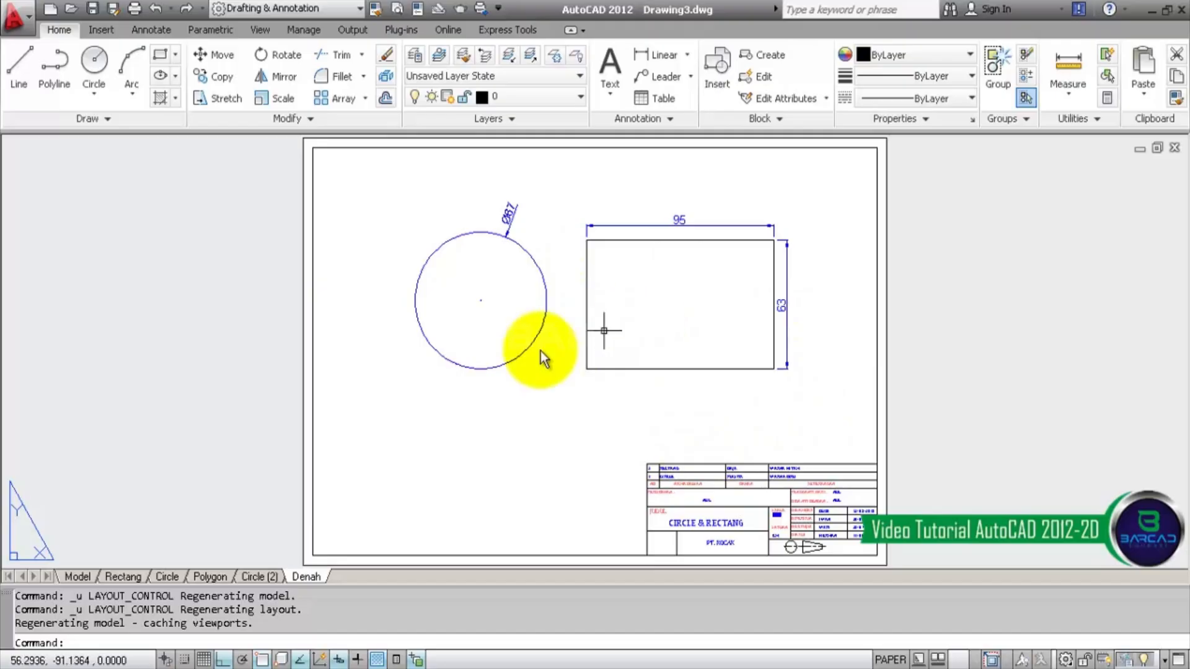
# - Switch to model space and delete all objects there
pyautogui.click(78, 577)
pyautogui.scroll(-6, 411, 373)
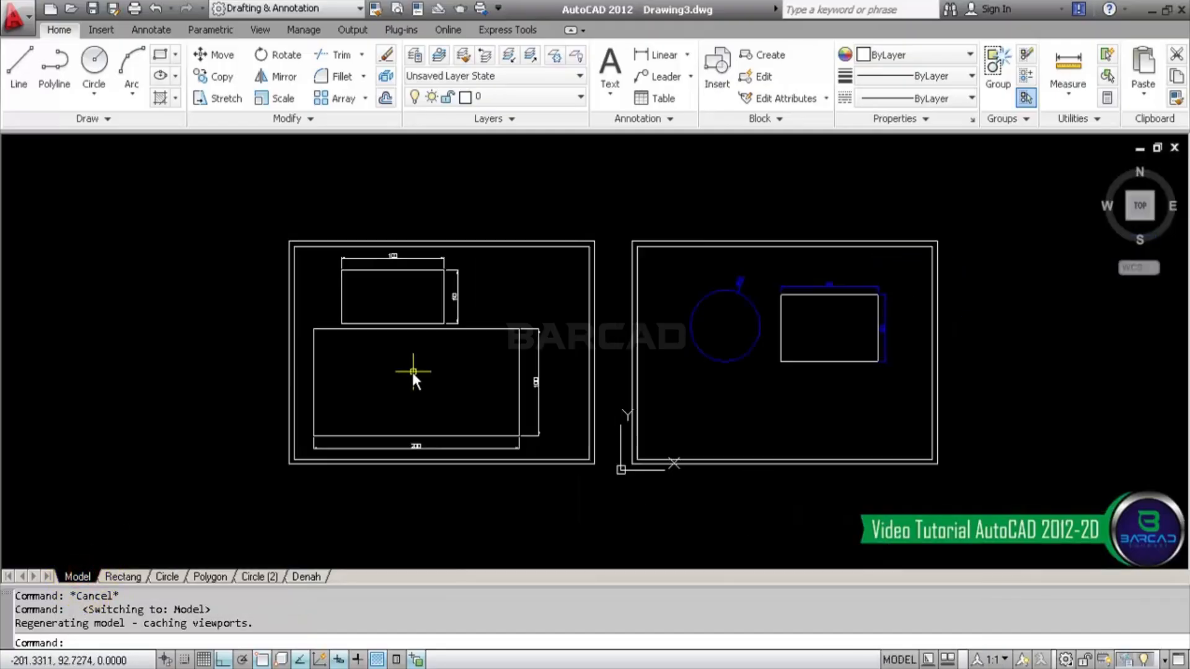
pyautogui.scroll(-4, 710, 335)
pyautogui.moveTo(759, 337); pyautogui.dragTo(502, 339, button='middle')
pyautogui.hotkey('ctrl', 'a')
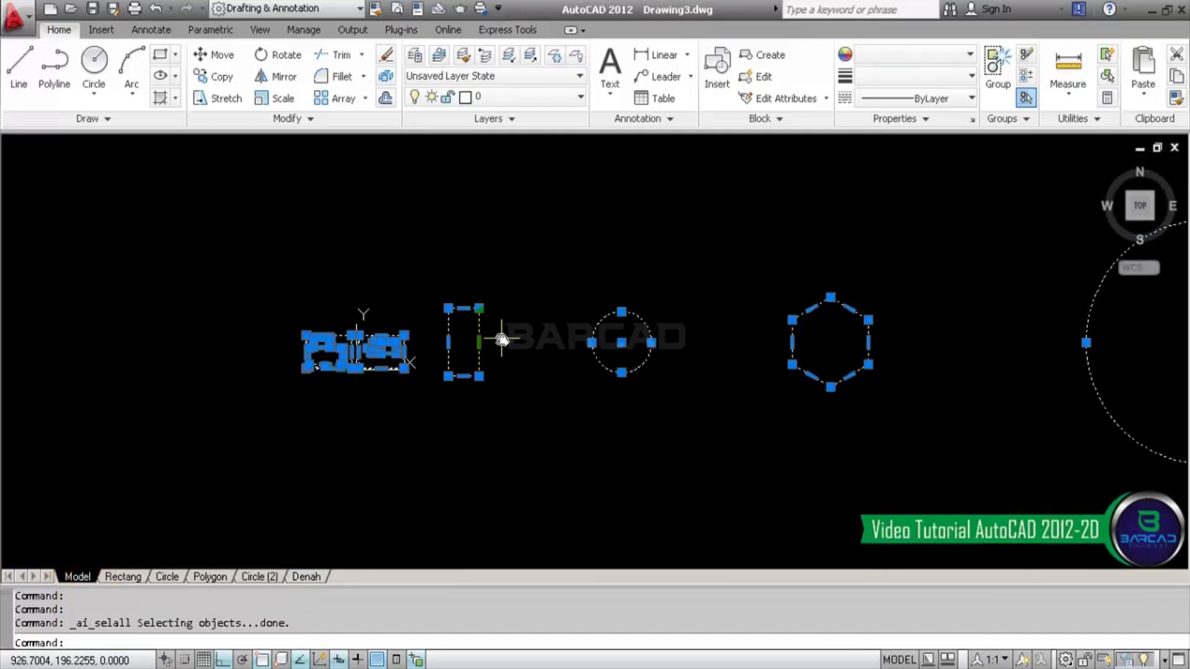
pyautogui.press('Delete')
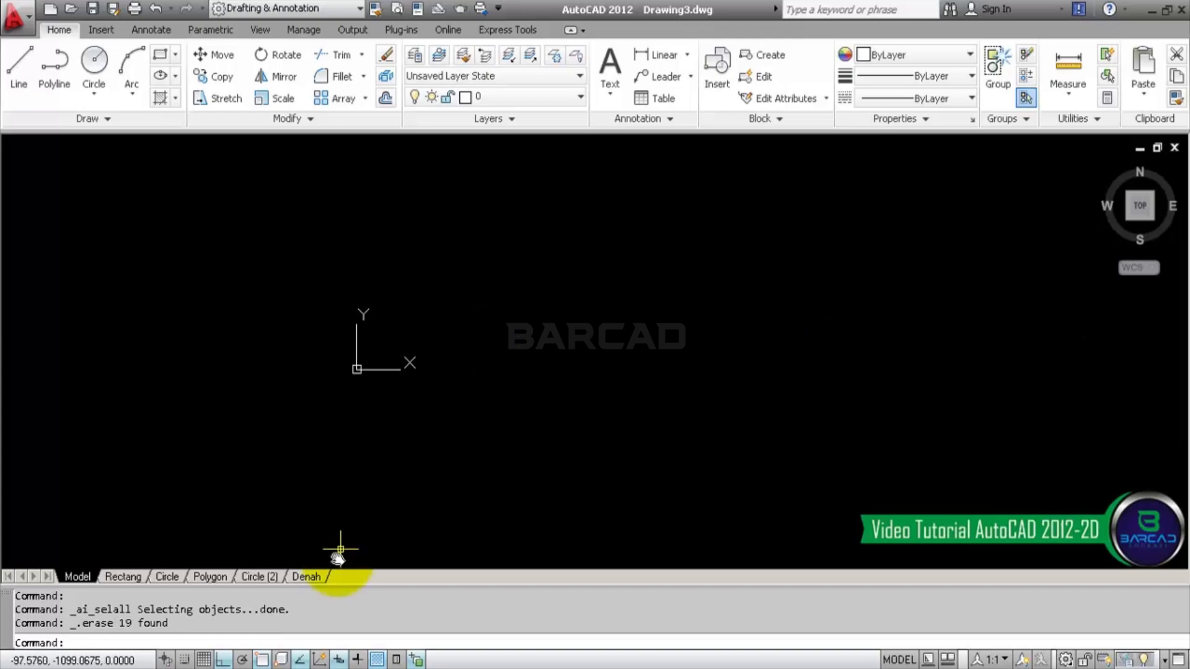
# - Rename the Denah layout as A4
pyautogui.click(307, 577)
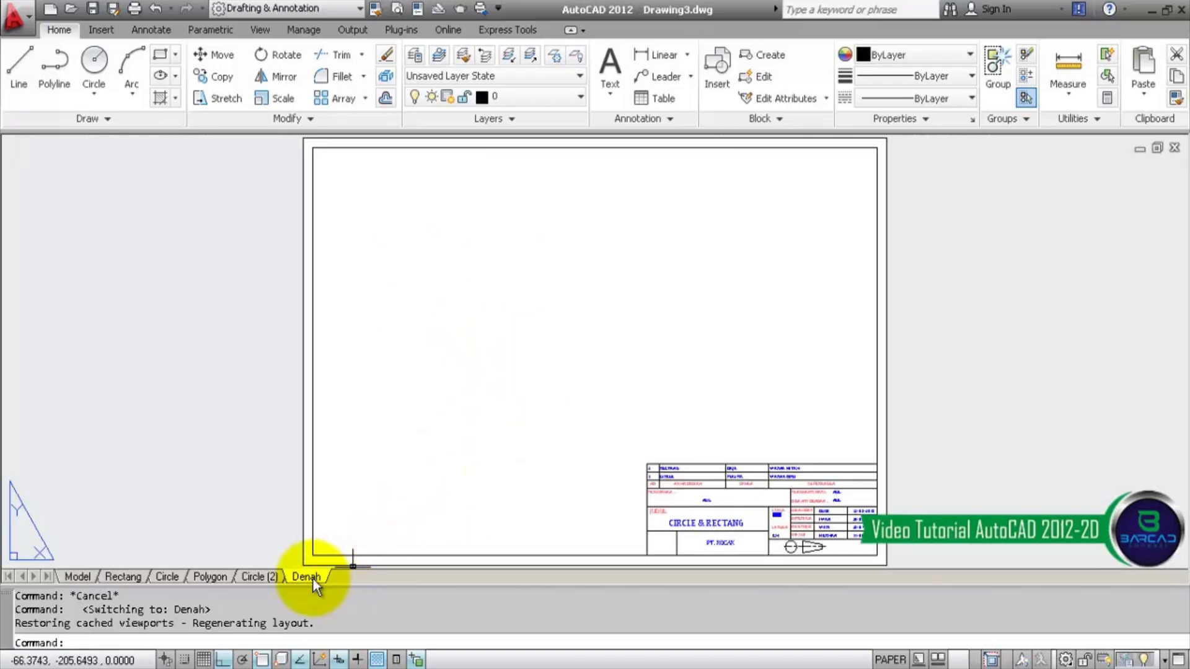
pyautogui.rightClick(313, 578)
pyautogui.click(392, 374)
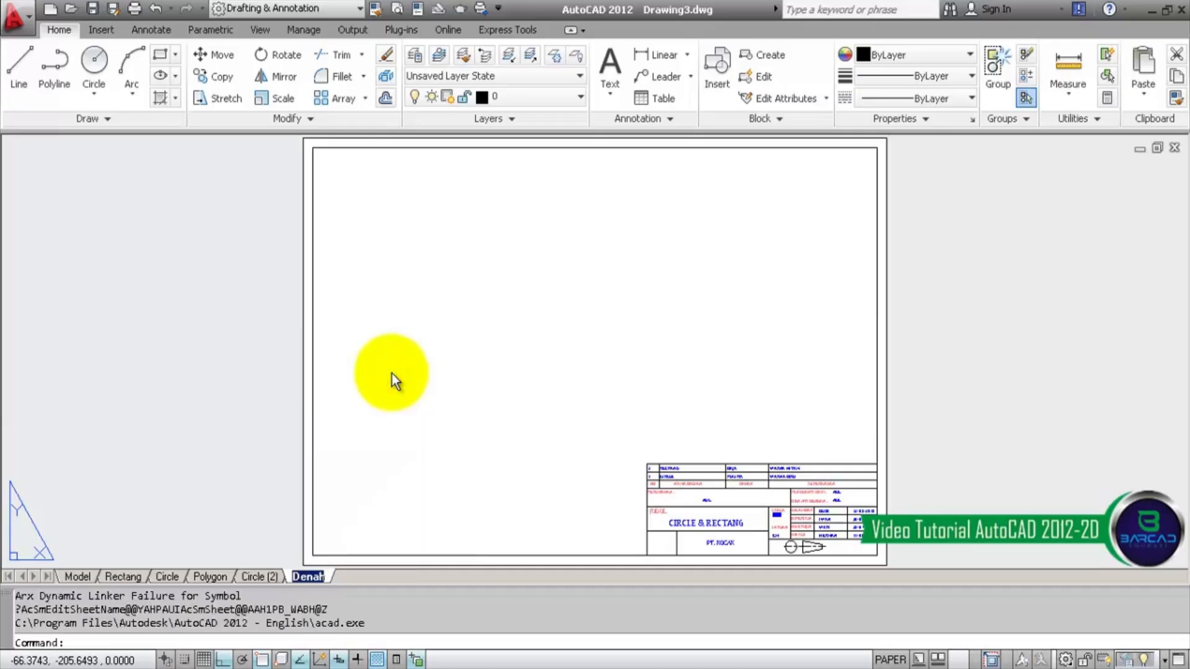
pyautogui.write('A4')
pyautogui.press('Return')
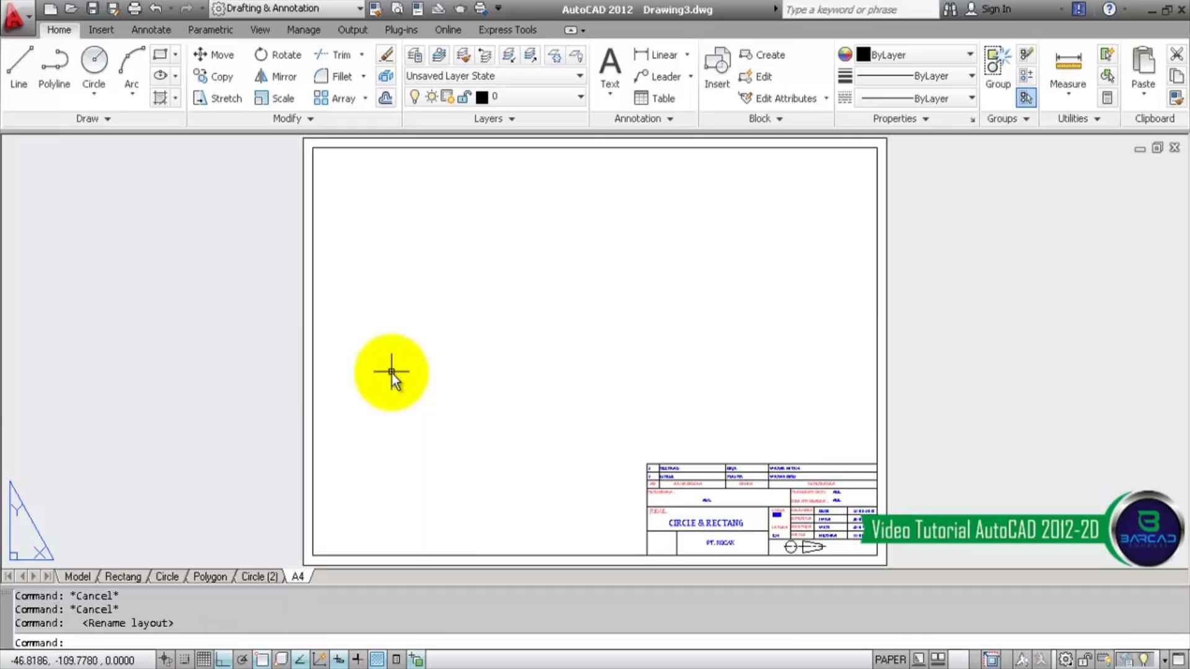
# - Rename the Polygon layout as A3
pyautogui.click(214, 577)
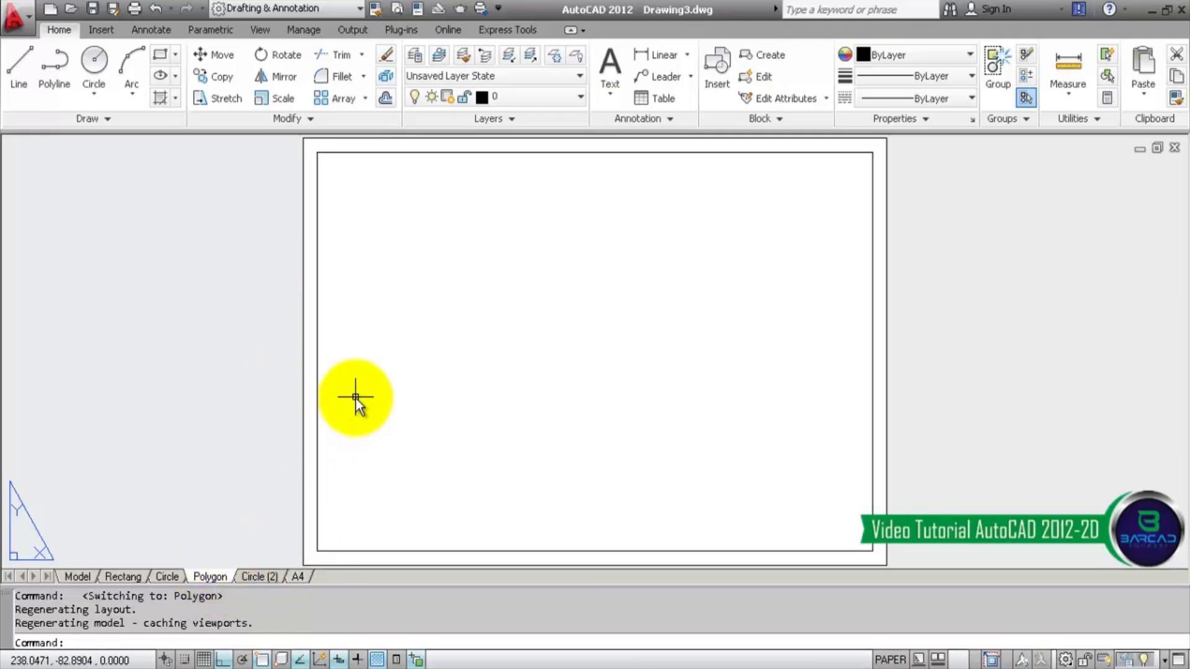
pyautogui.rightClick(220, 578)
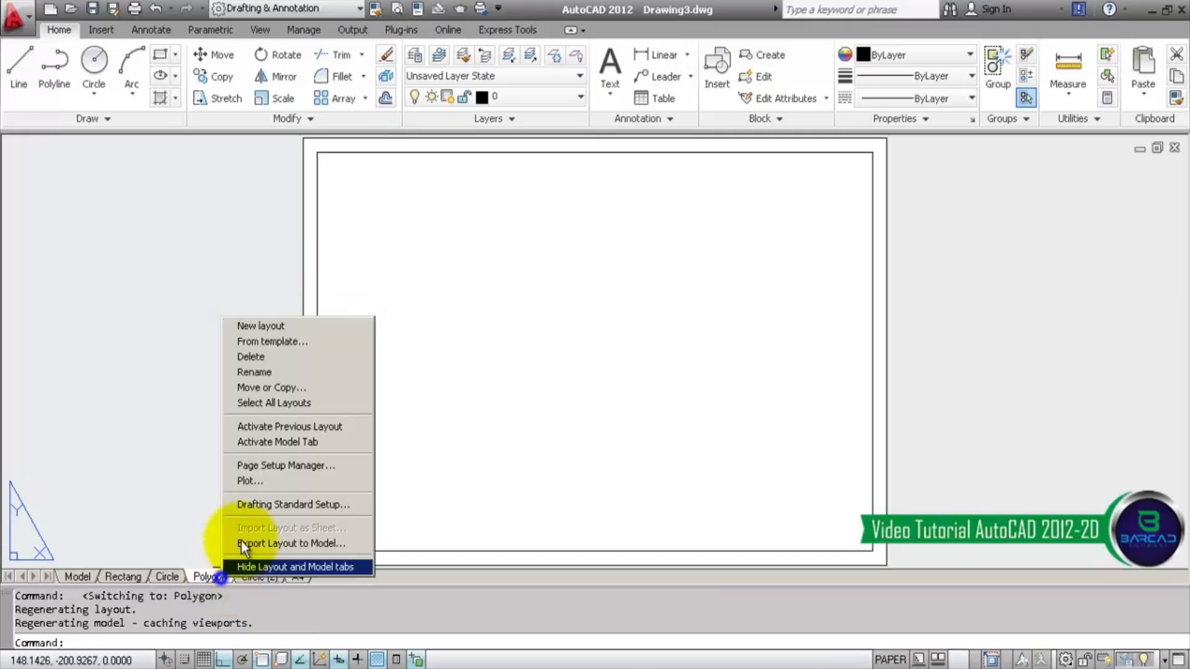
pyautogui.click(270, 375)
pyautogui.write('A3')
pyautogui.click(270, 377)
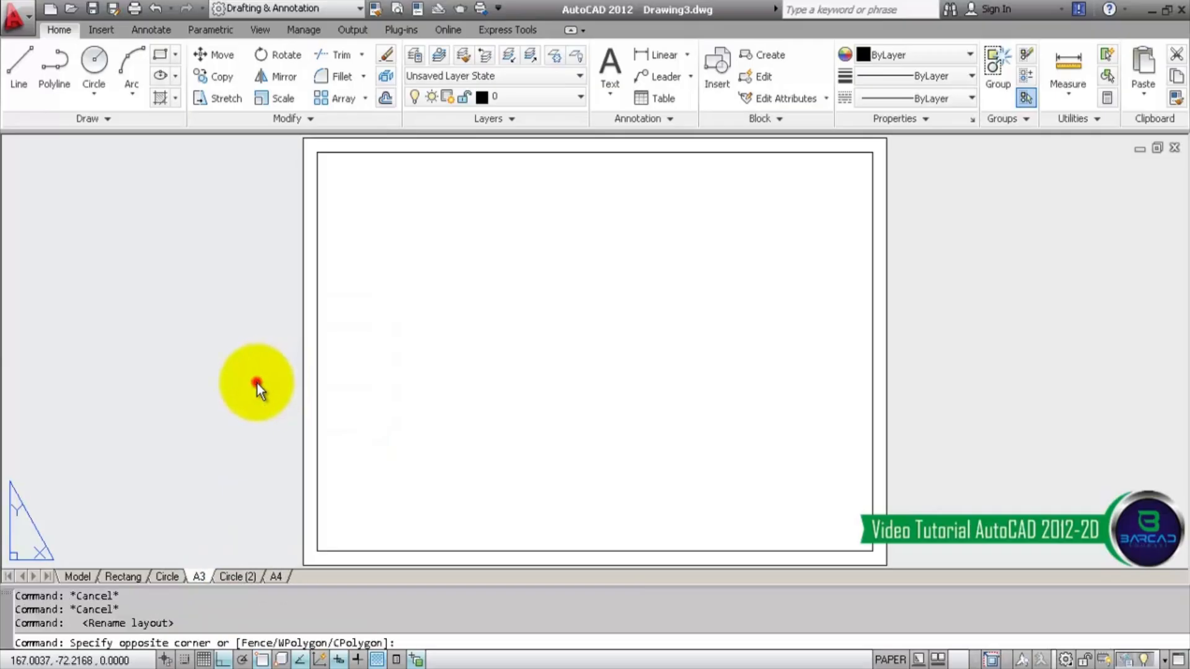
pyautogui.click(235, 383)
# - Delete the Rectang, Circle and Circle (2) layouts together and confirm their removal
pyautogui.click(127, 577)
pyautogui.press('Escape')
pyautogui.press('Escape')
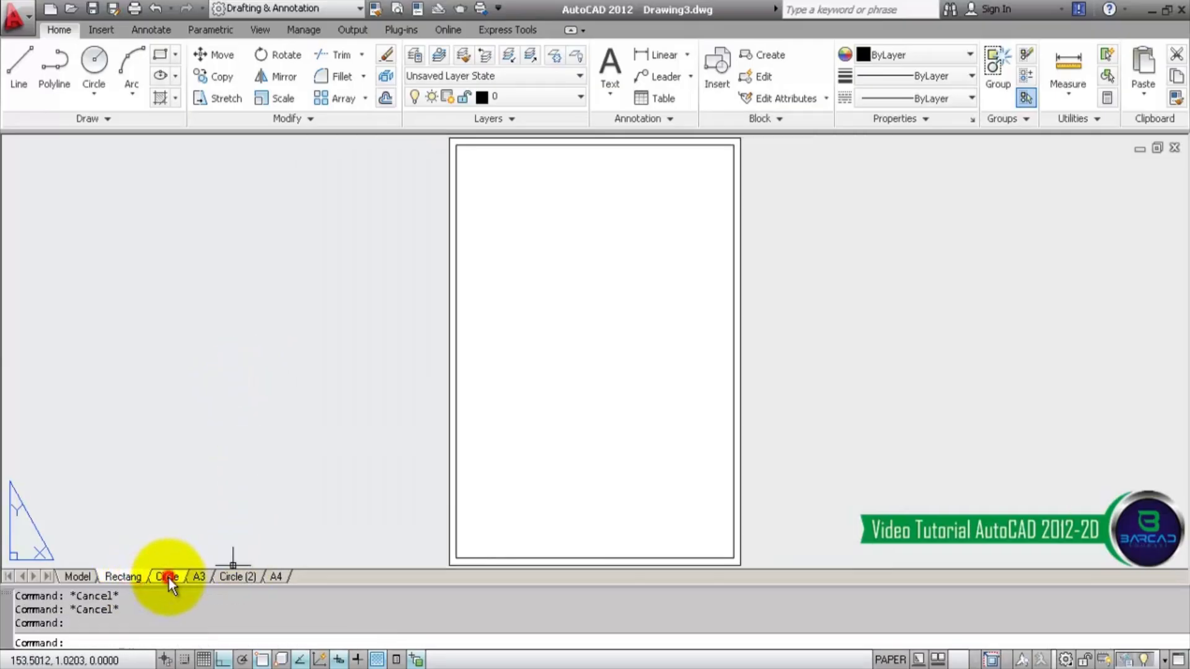
pyautogui.rightClick(230, 578)
pyautogui.click(300, 340)
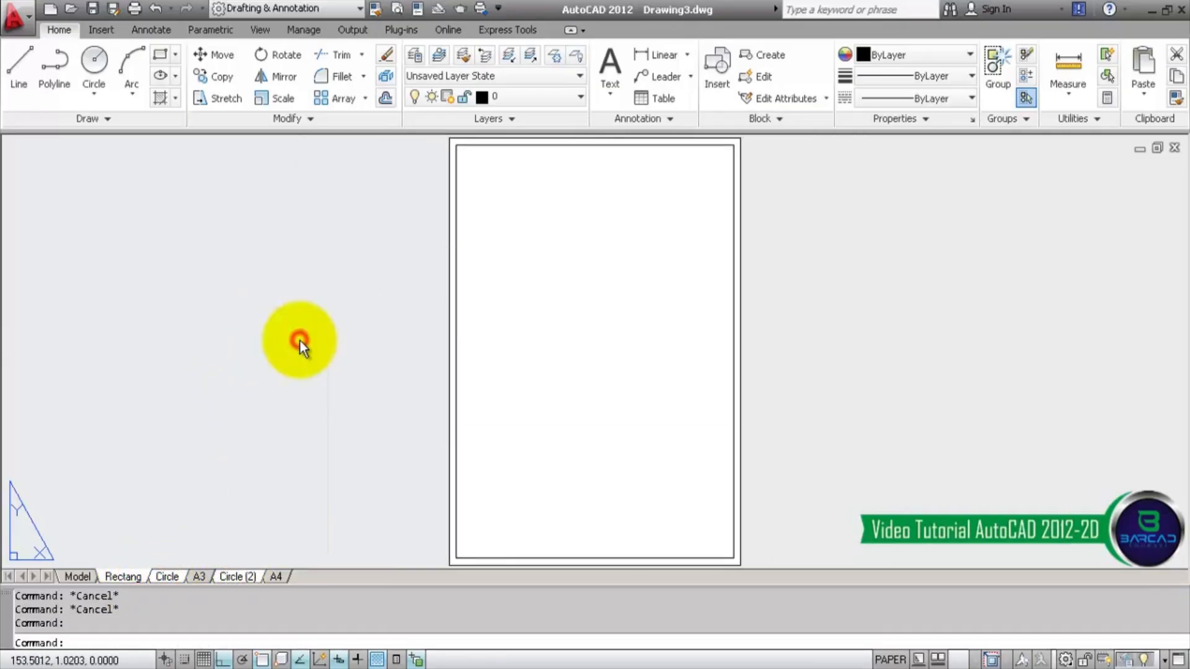
pyautogui.click(611, 394)
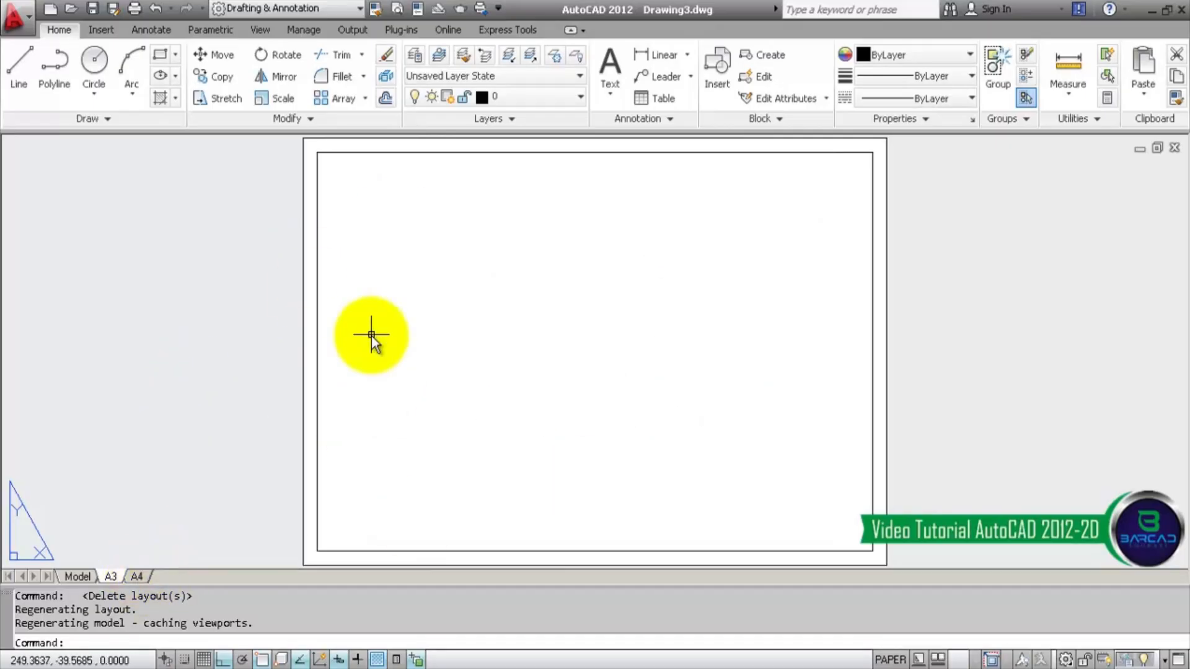
# - Switch to the A4 layout and unlock the TEKS ETIKET layer, keeping layer 0 current
pyautogui.click(142, 576)
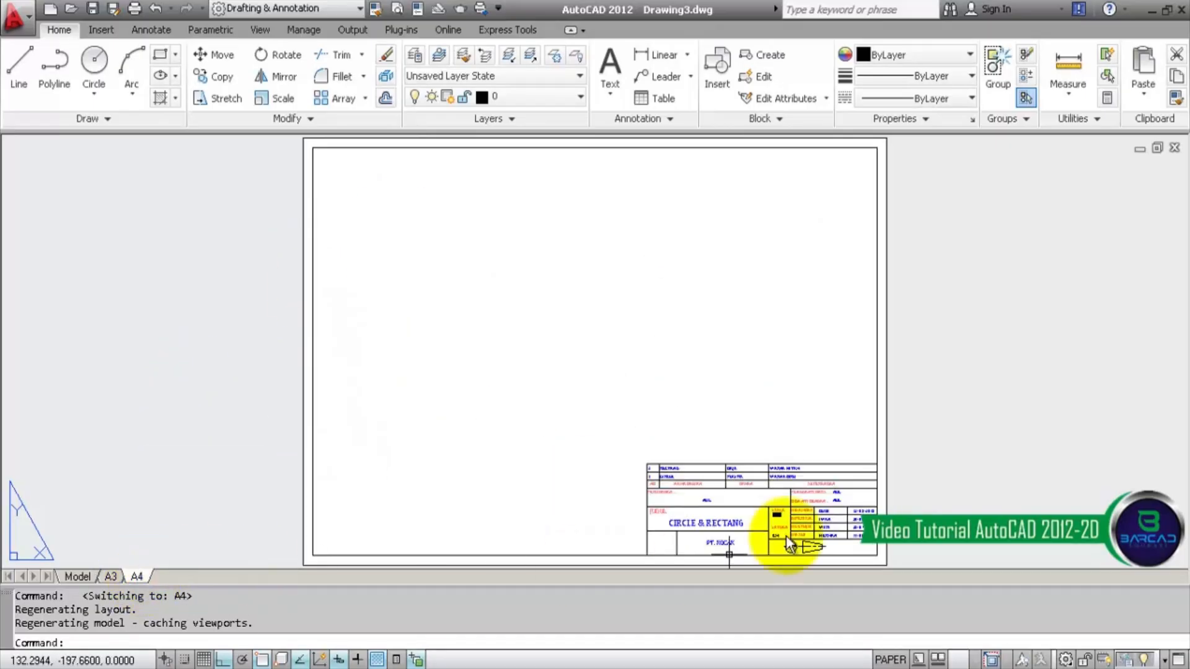
pyautogui.click(530, 97)
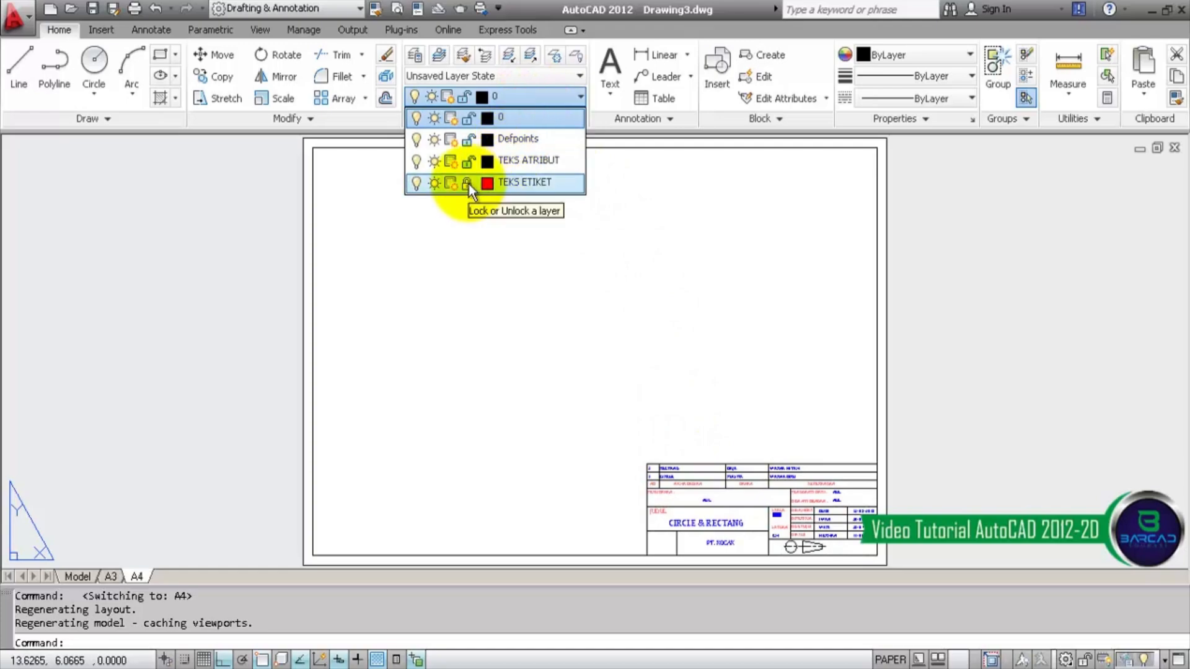
pyautogui.click(467, 184)
pyautogui.click(518, 117)
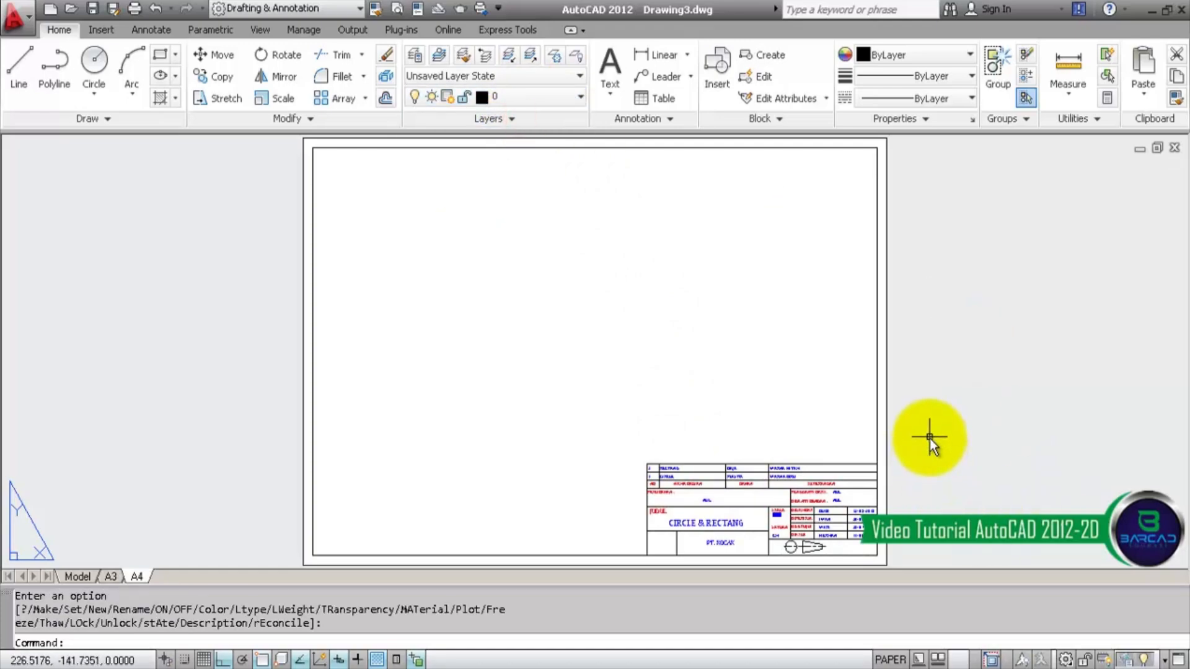
# - Copy the complete title block from the A4 layout and paste it beside the sheet in the A3 layout
pyautogui.click(630, 563)
pyautogui.click(916, 409)
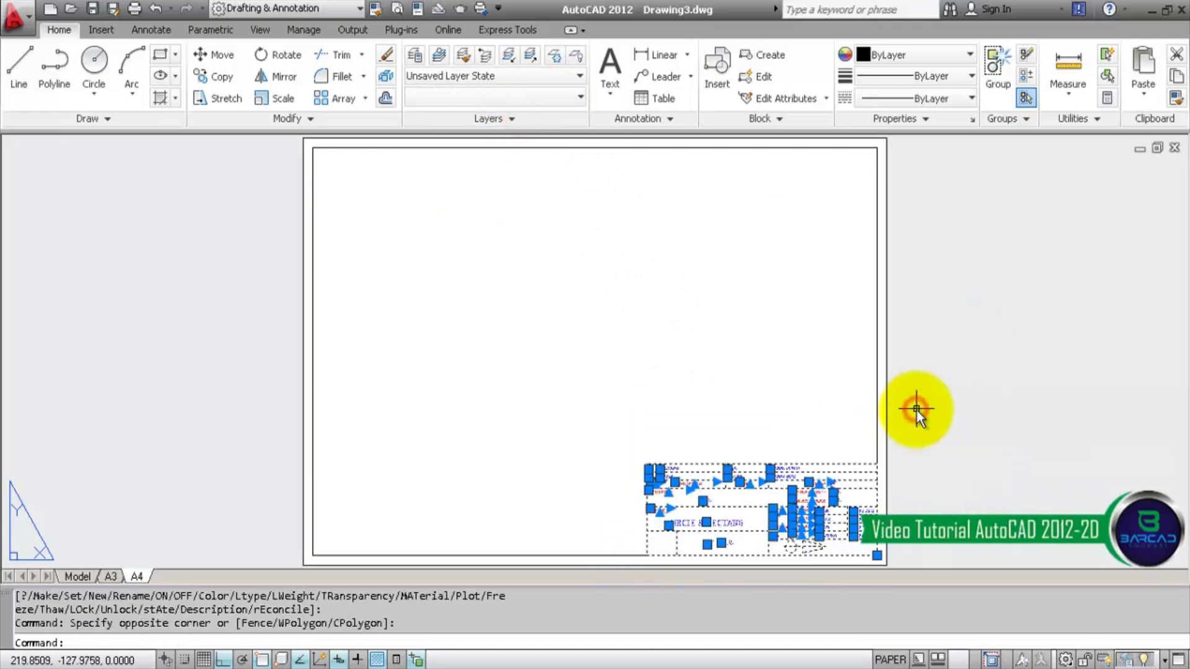
pyautogui.hotkey('ctrl', 'c')
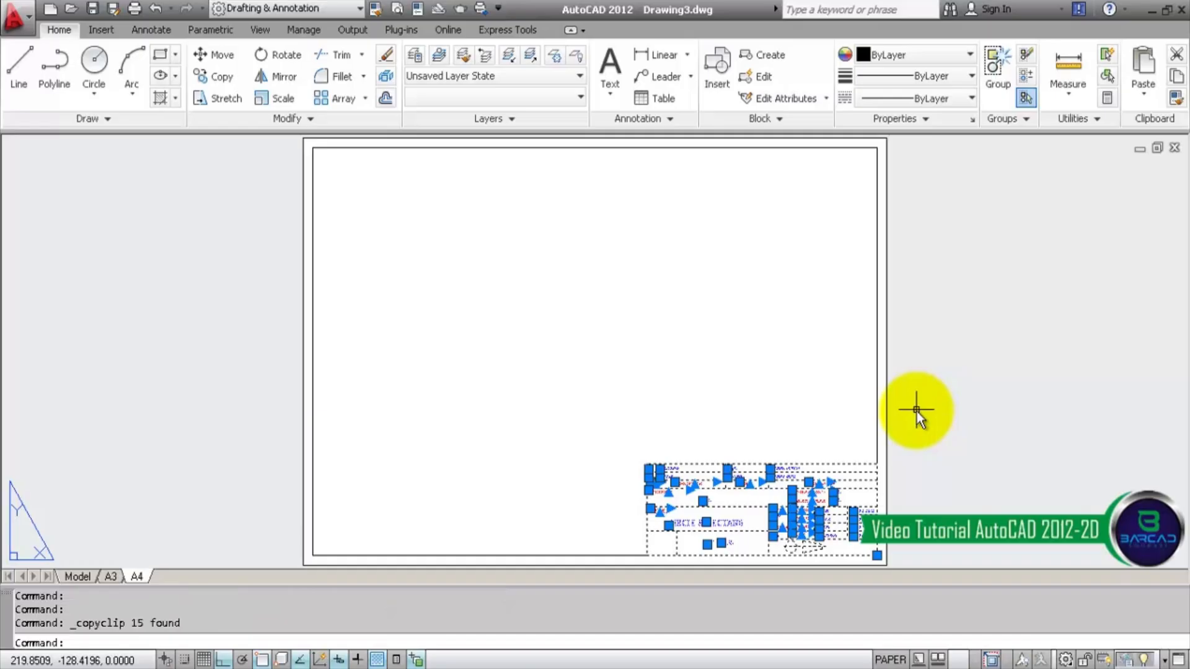
pyautogui.click(111, 583)
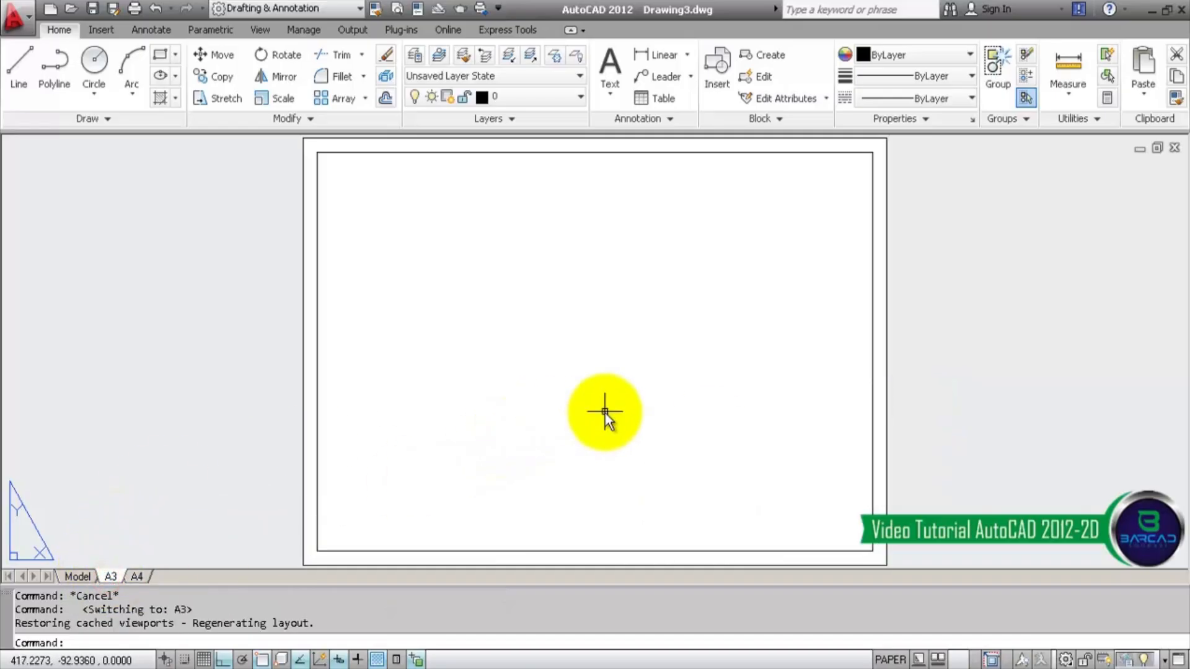
pyautogui.hotkey('ctrl', 'v')
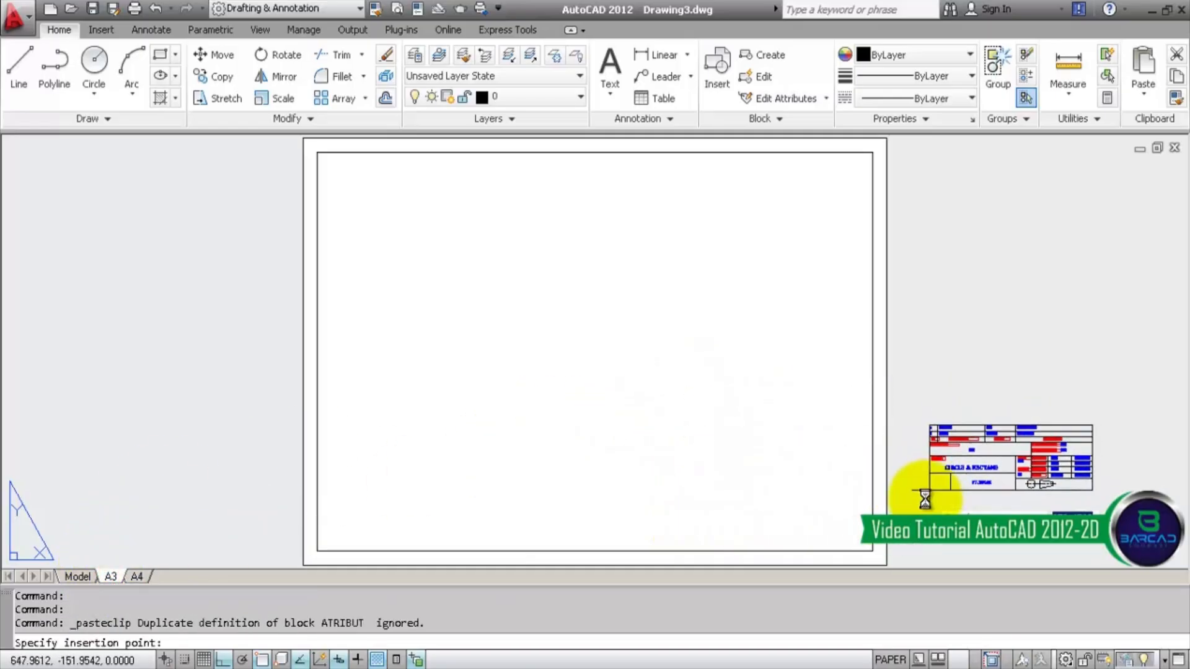
pyautogui.click(925, 496)
# - Scale the pasted title block by a factor of 1.5 about its lower-right corner
pyautogui.moveTo(984, 509); pyautogui.dragTo(889, 446, button='middle')
pyautogui.scroll(4, 890, 447)
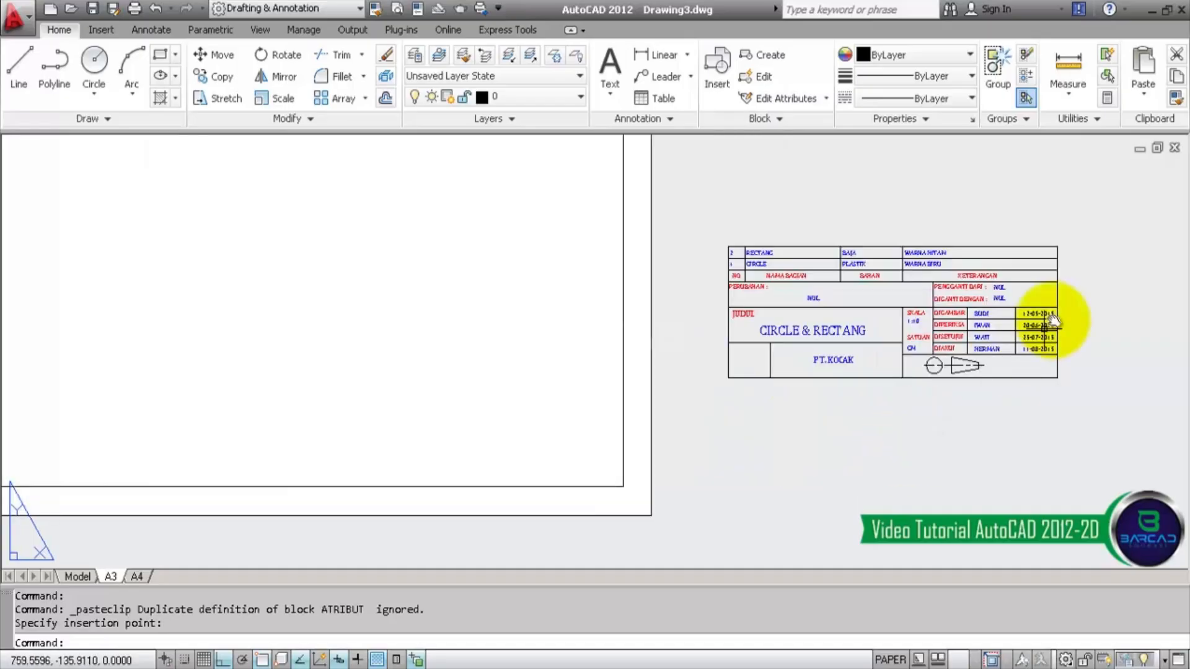
pyautogui.click(698, 204)
pyautogui.click(1102, 429)
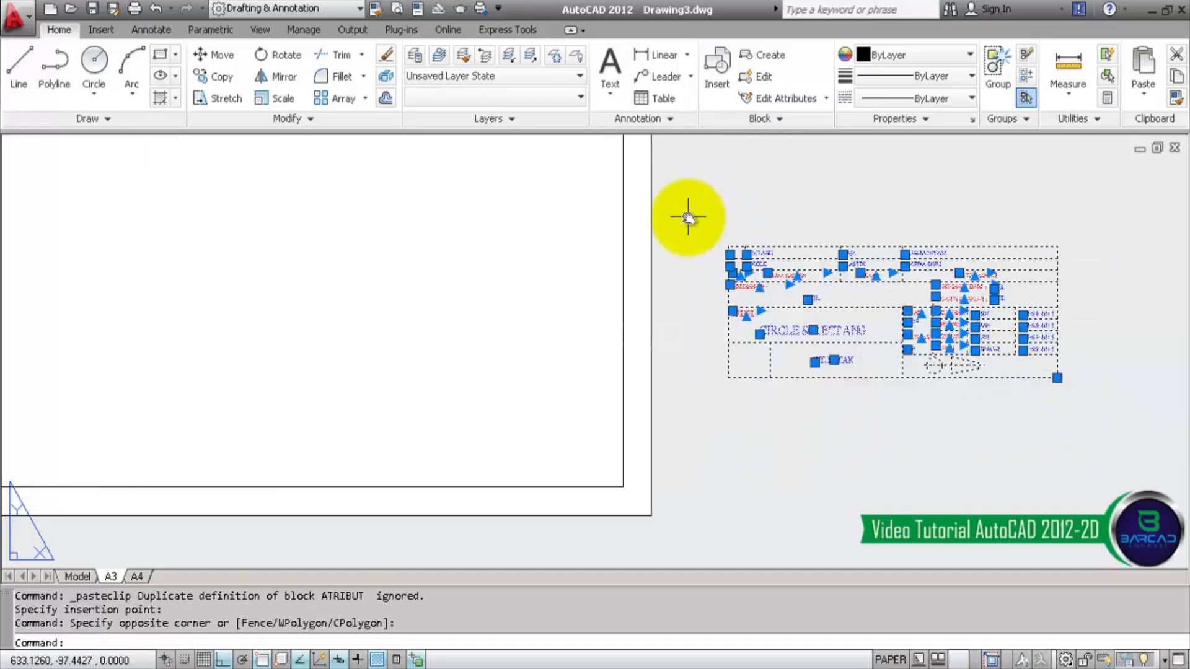
pyautogui.click(284, 99)
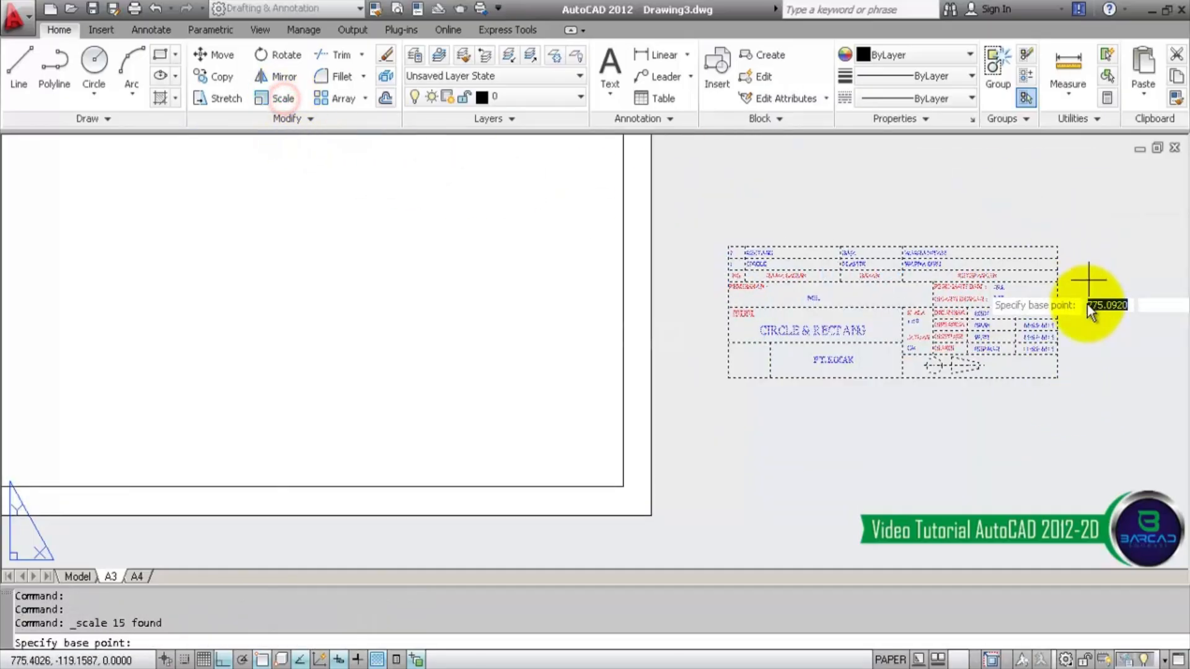
pyautogui.click(1058, 378)
pyautogui.write('1')
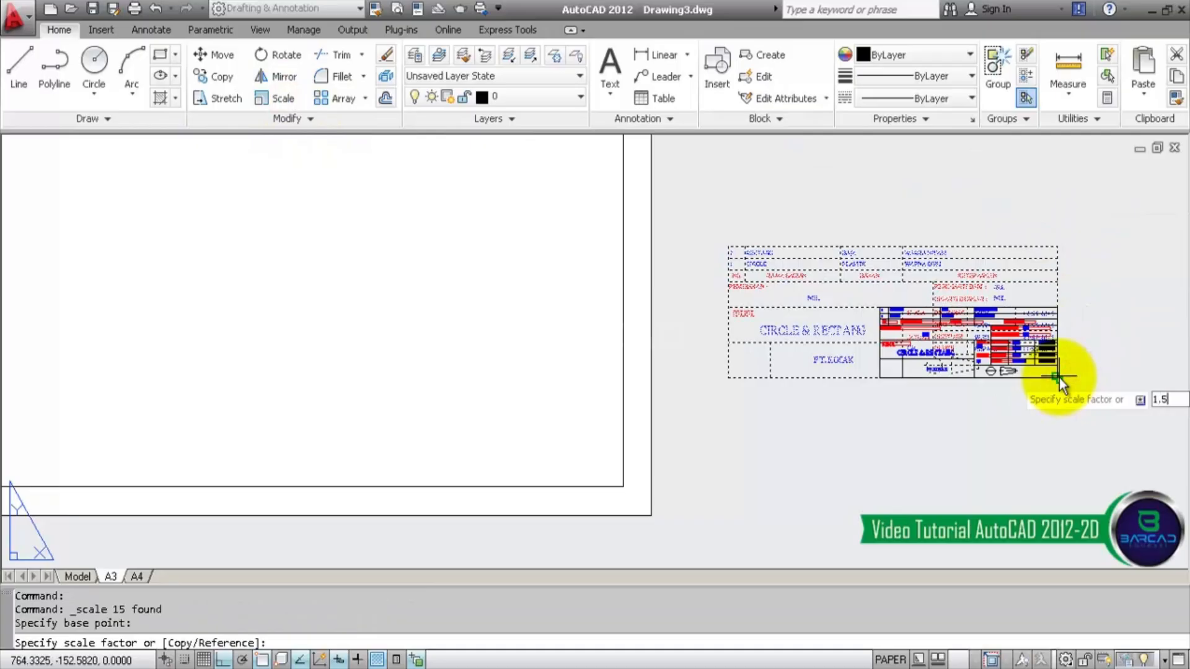
pyautogui.write('.5')
pyautogui.press('Return')
# - Move the enlarged title block by its lower-right corner onto the lower-right corner of the A3 inner frame
pyautogui.click(541, 159)
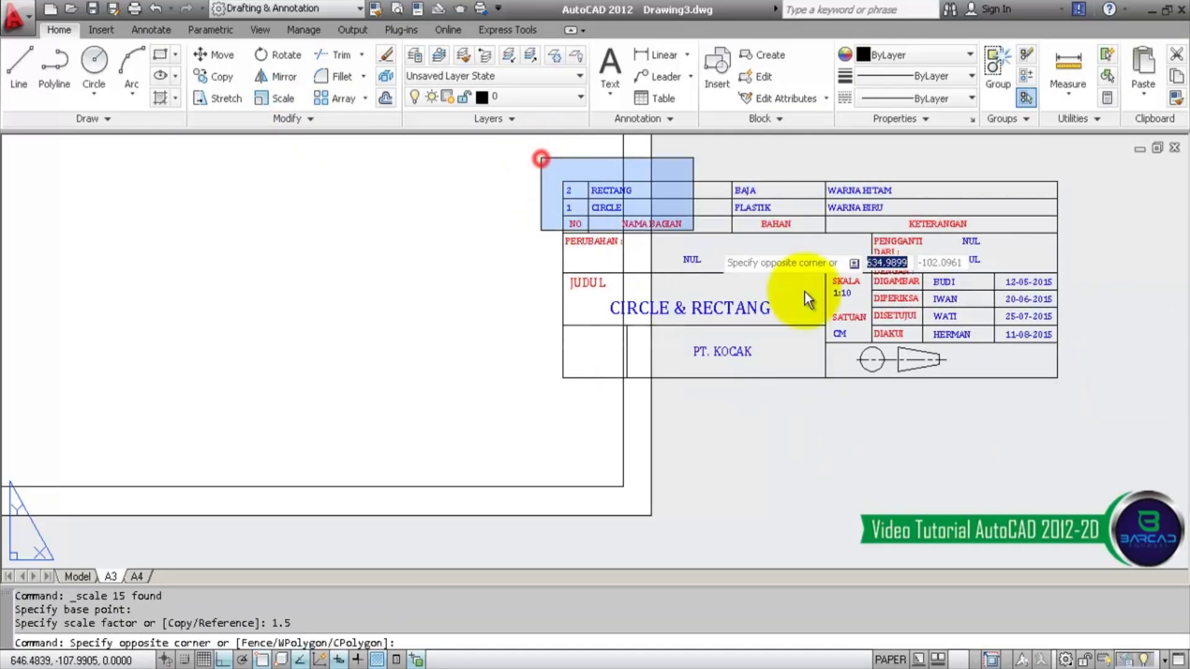
pyautogui.click(1092, 408)
pyautogui.write('M')
pyautogui.press('Return')
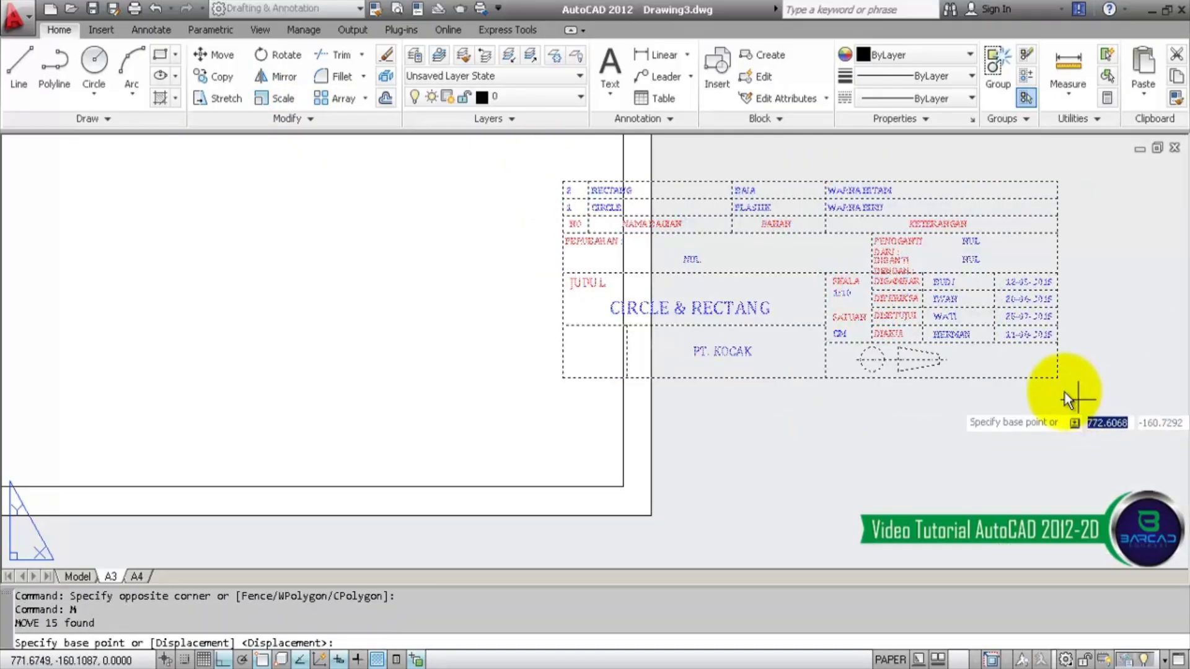
pyautogui.click(1058, 378)
pyautogui.click(621, 485)
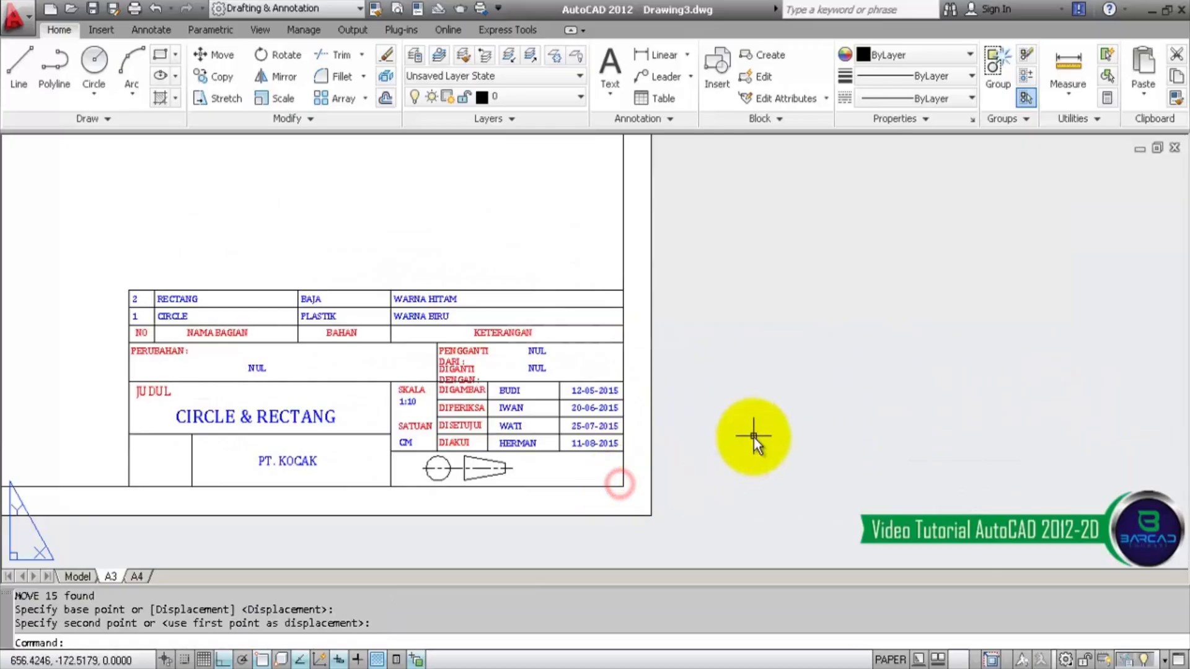
# - Show the whole A3 sheet with Zoom All and compare its title block with the one on the A4 layout
pyautogui.write('z')
pyautogui.press('Return')
pyautogui.write('a')
pyautogui.press('Return')
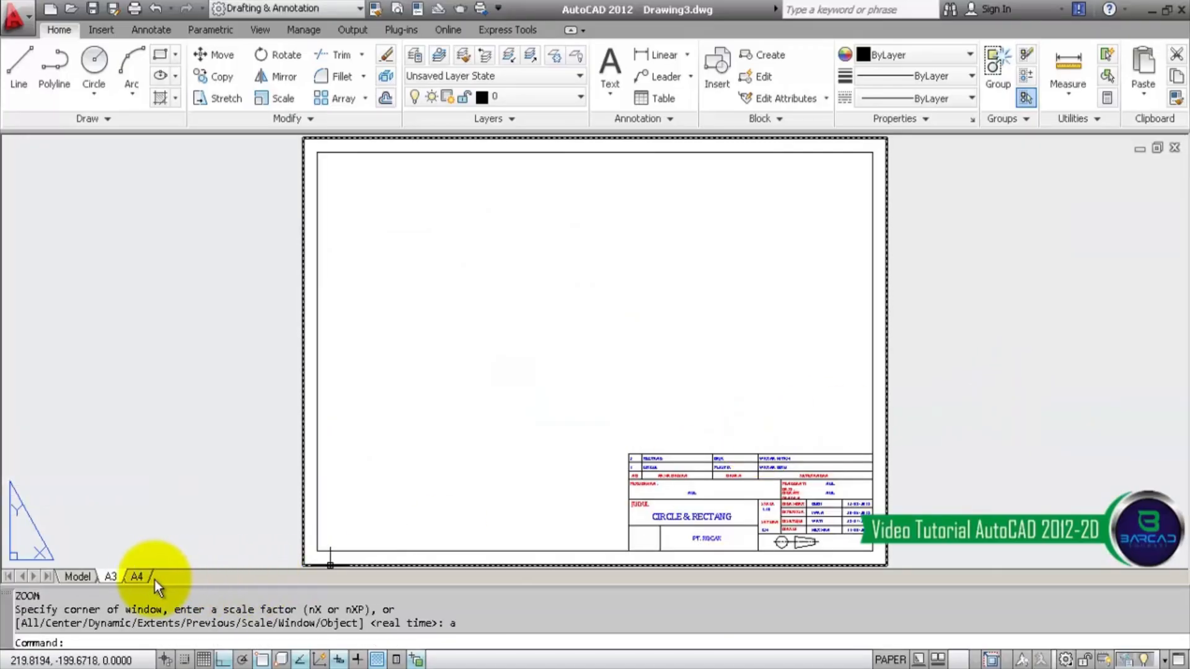
pyautogui.click(136, 576)
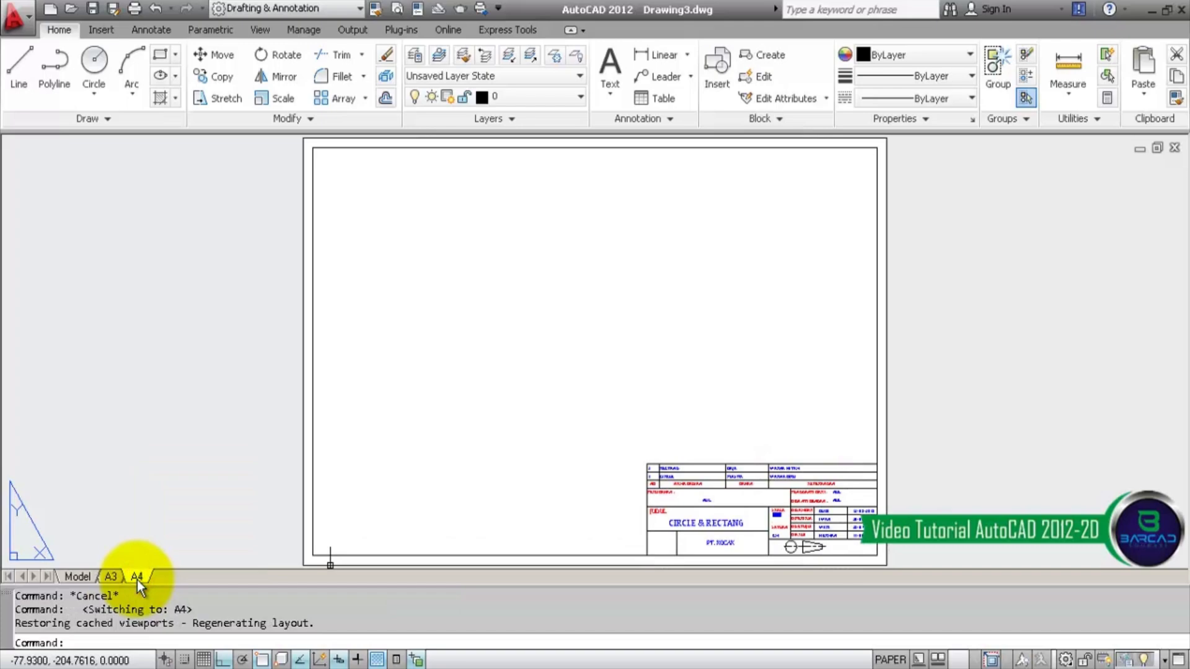
pyautogui.click(118, 577)
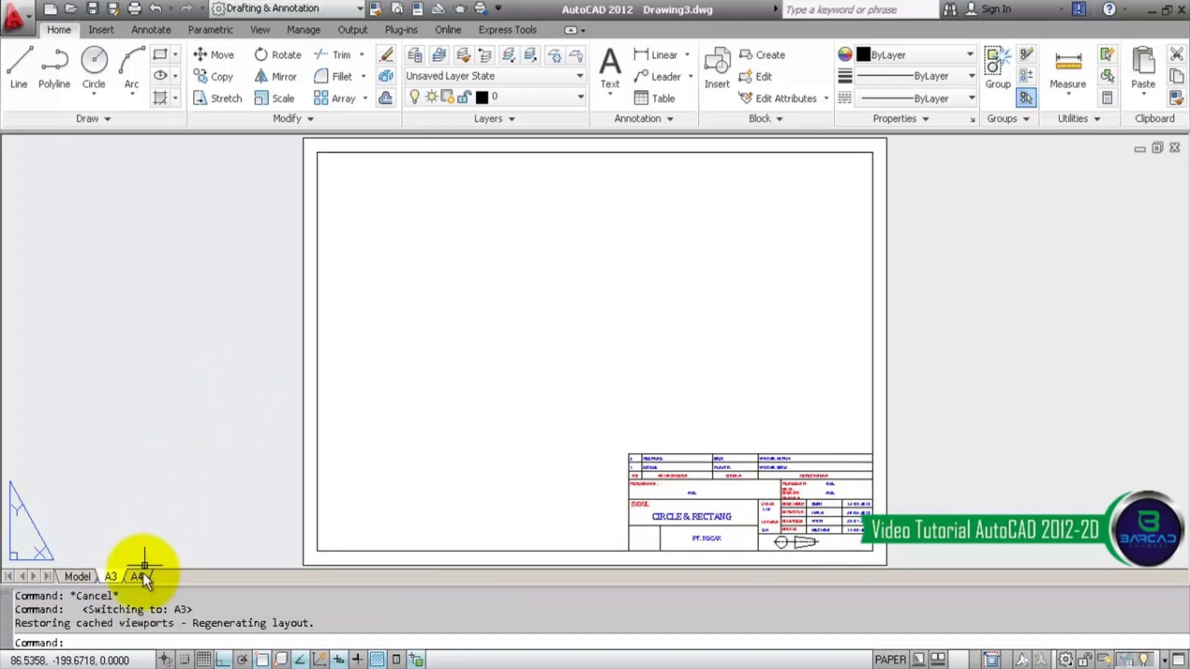
pyautogui.click(143, 573)
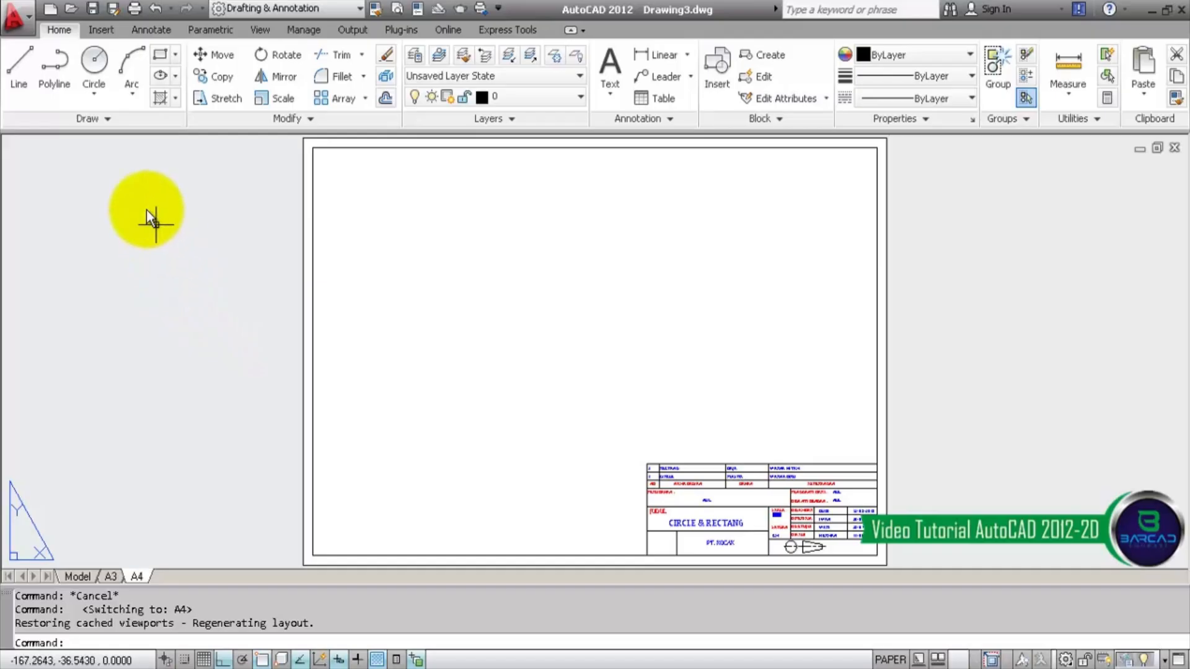
# - Save the drawing as an AutoCAD drawing template named File Master, accepting English measurement and unreconciled layers
pyautogui.click(32, 32)
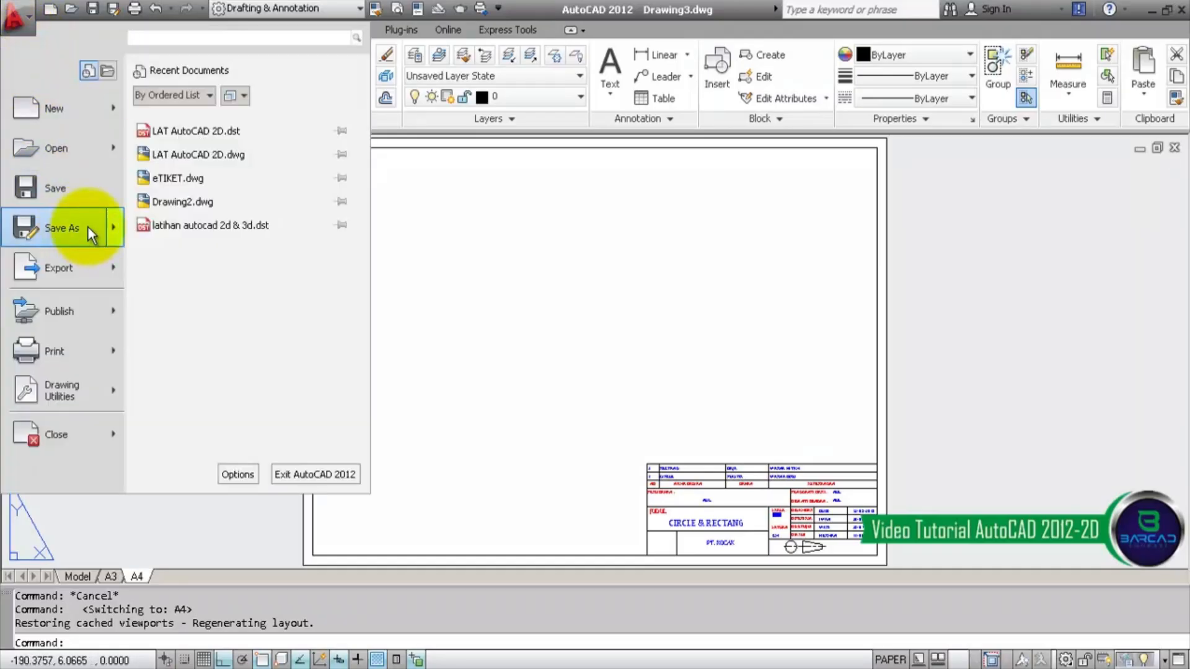
pyautogui.moveTo(88, 228)
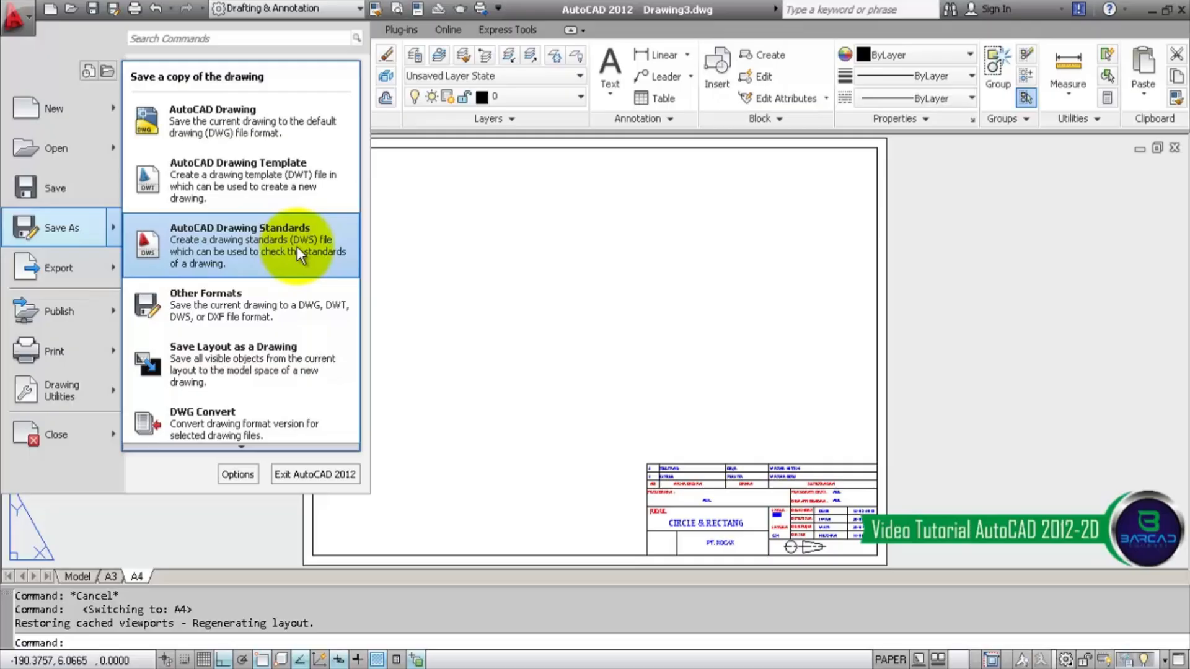
pyautogui.click(298, 185)
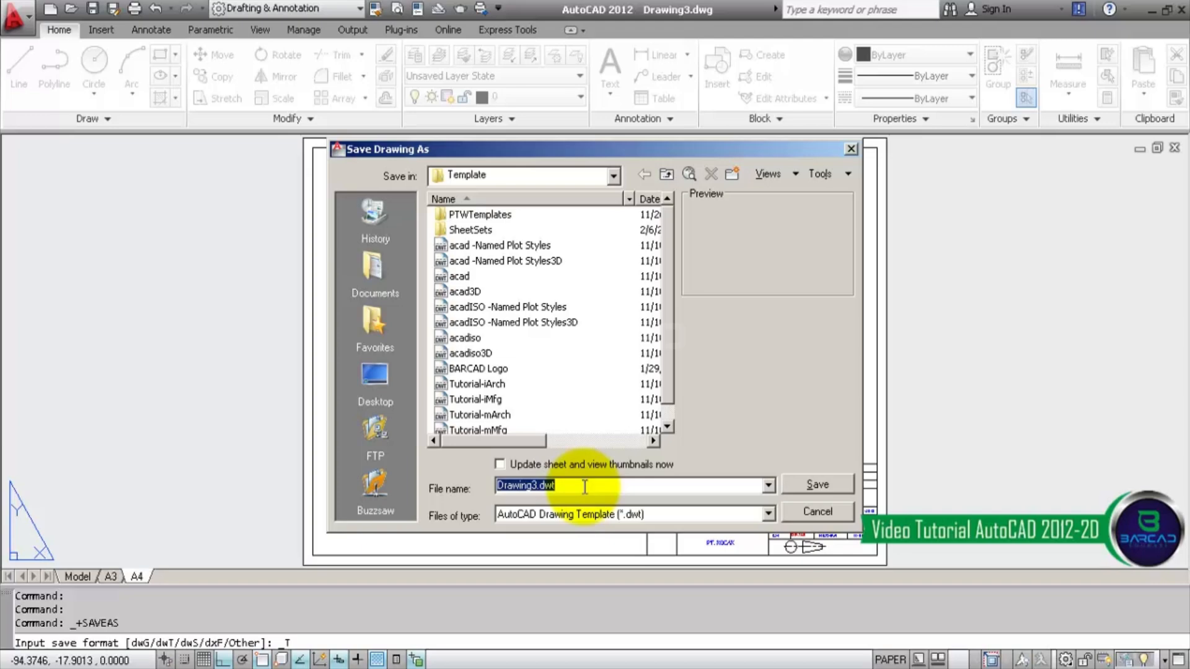
pyautogui.write('File MAster')
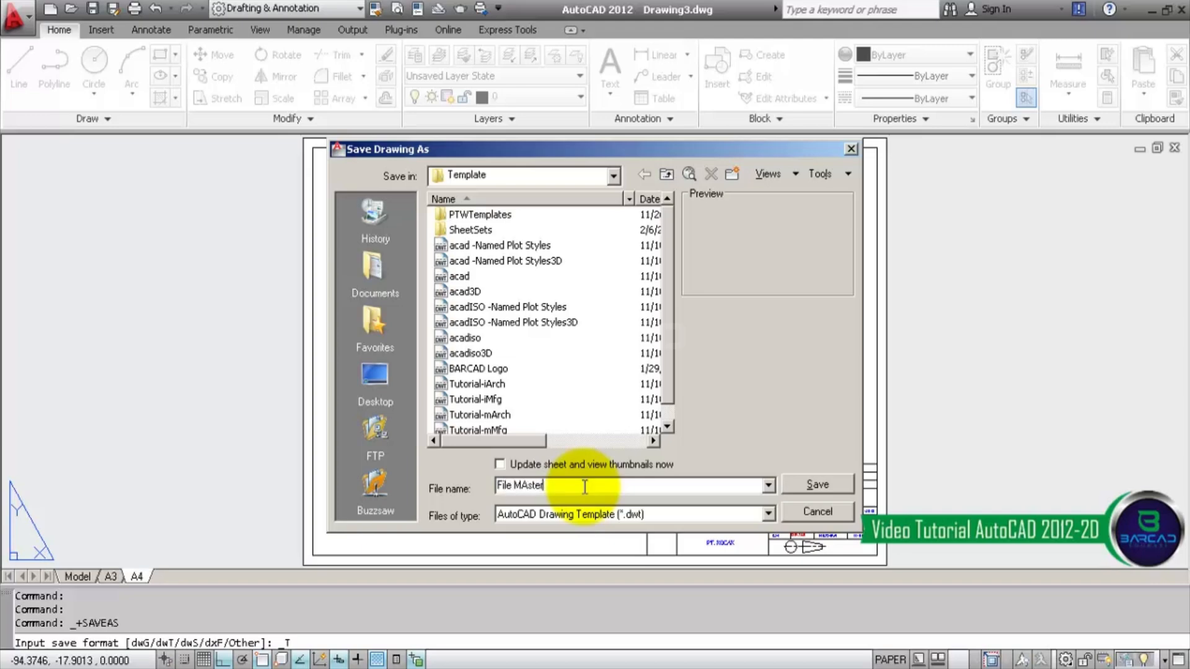
pyautogui.press('Left')
pyautogui.press('Left')
pyautogui.press('Left')
pyautogui.press('Left')
pyautogui.press('BackSpace')
pyautogui.write('a')
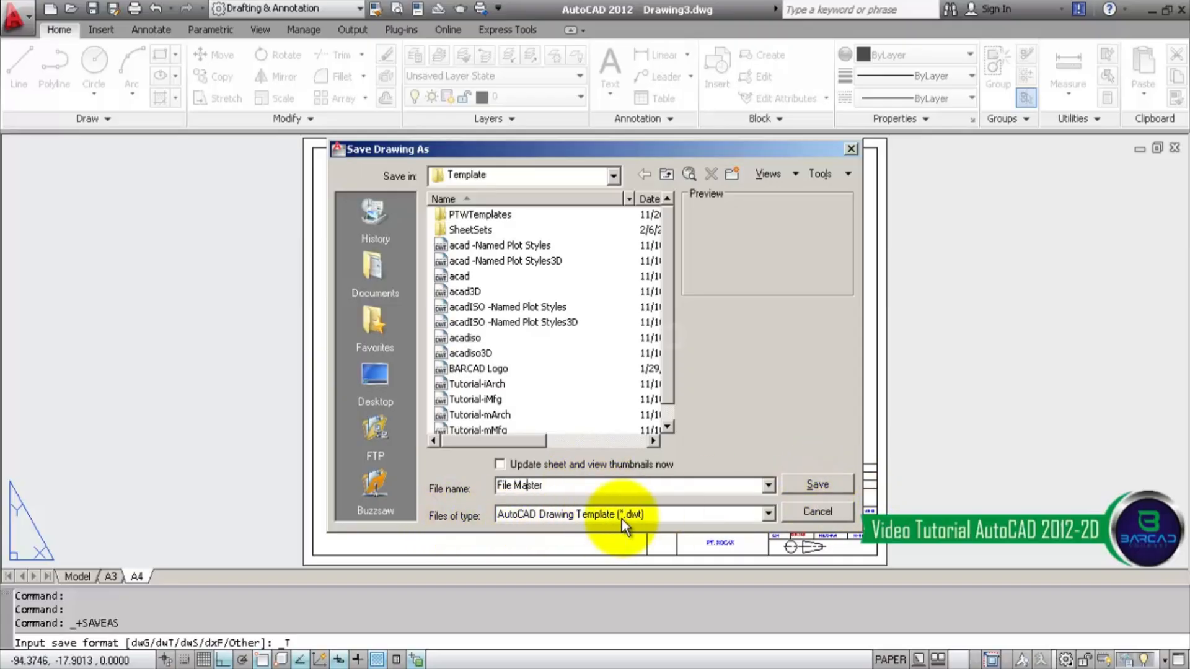
pyautogui.click(818, 486)
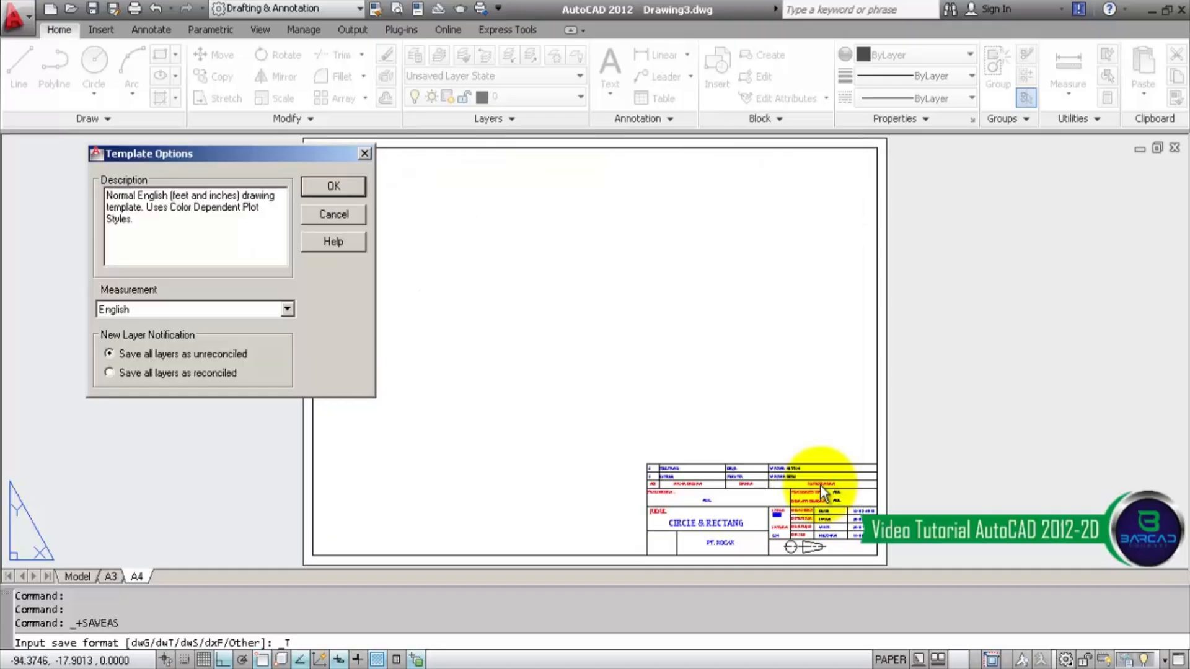
pyautogui.click(332, 187)
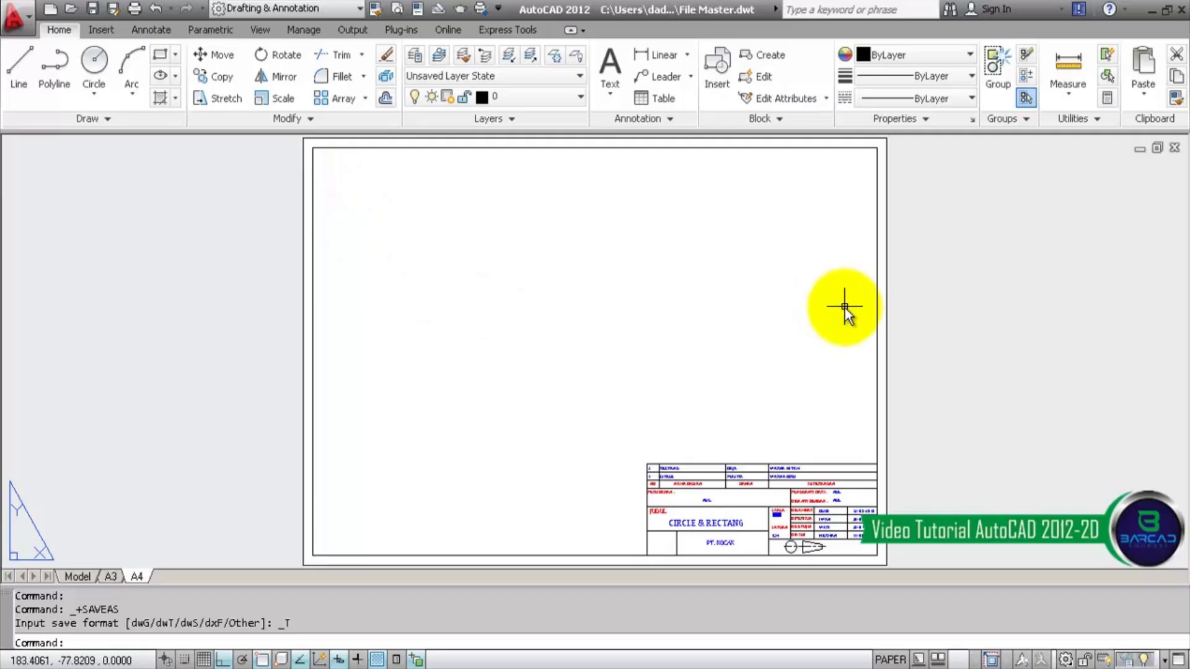
# - Close the template file and create a new drawing from the File Master template
pyautogui.click(1175, 149)
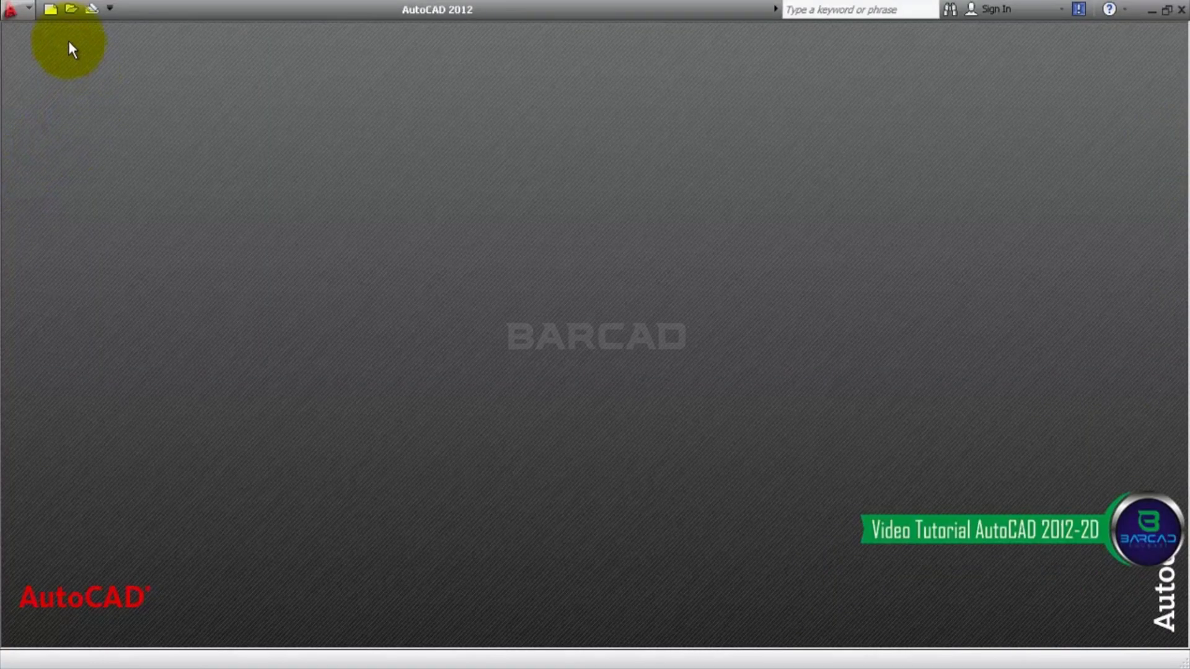
pyautogui.click(53, 12)
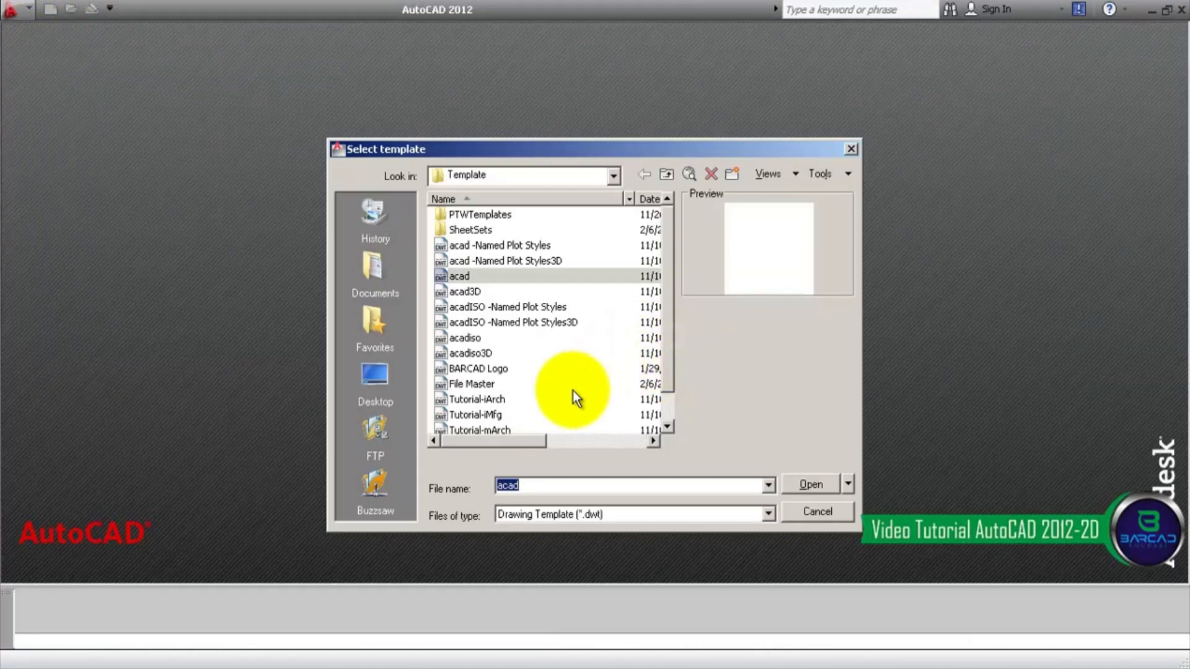
pyautogui.click(483, 385)
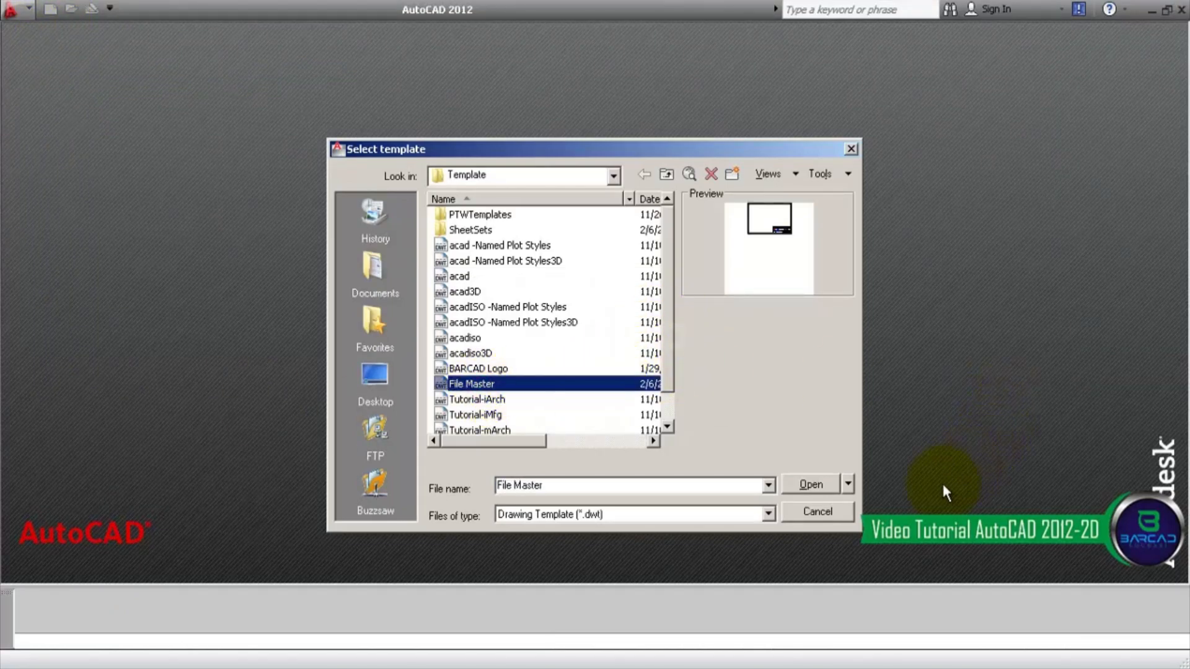
pyautogui.click(812, 485)
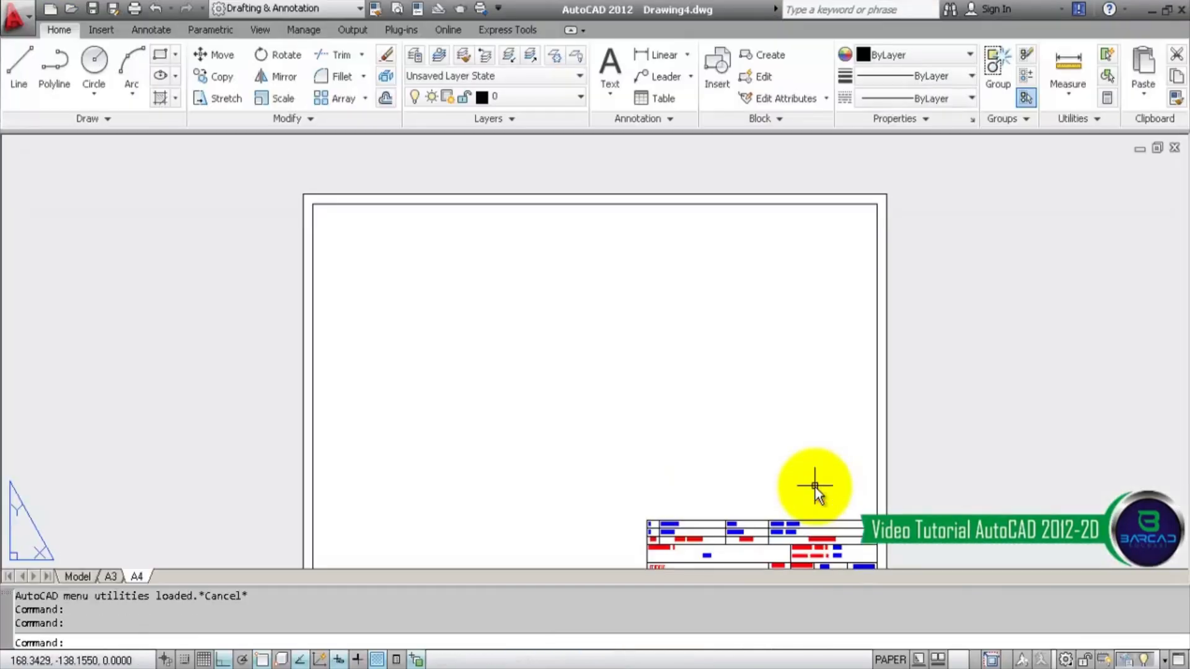
# - Draw a circle in model space and a smaller upright rectangle to its right
pyautogui.moveTo(557, 338); pyautogui.dragTo(556, 276, button='middle')
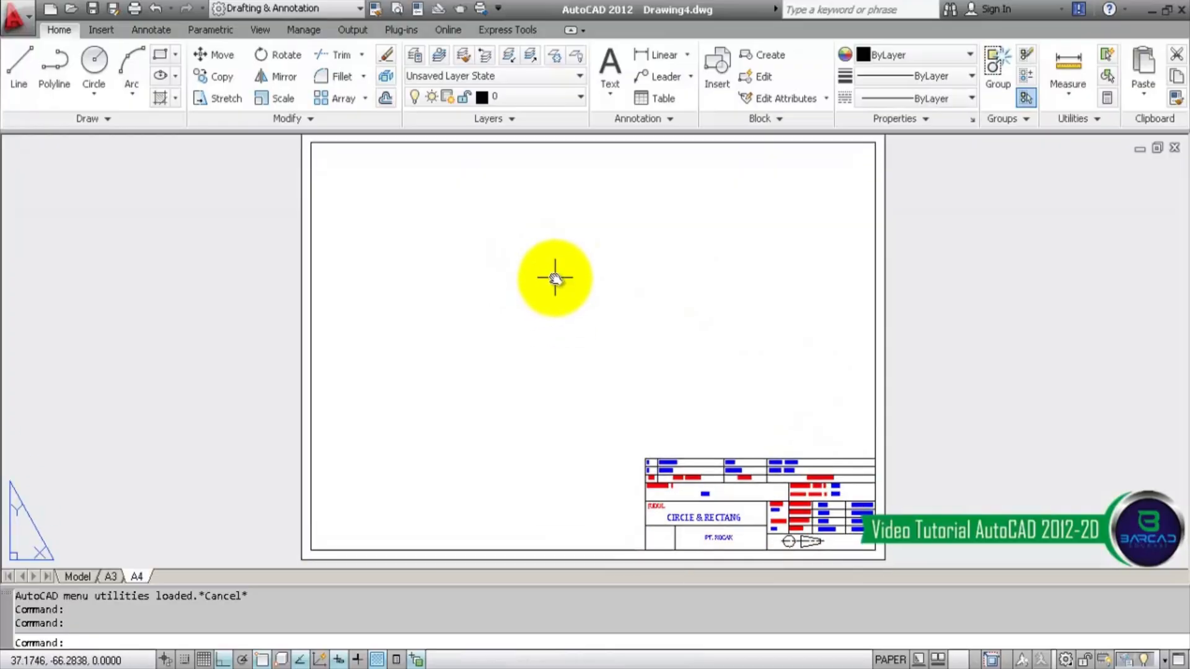
pyautogui.click(111, 576)
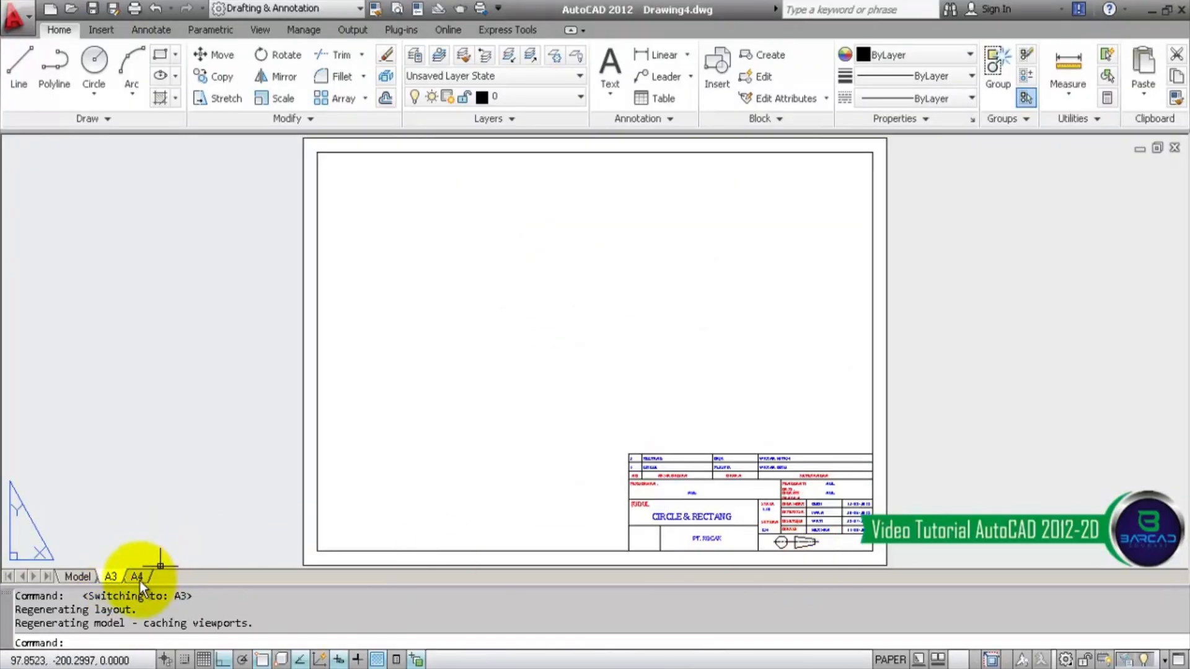
pyautogui.click(77, 576)
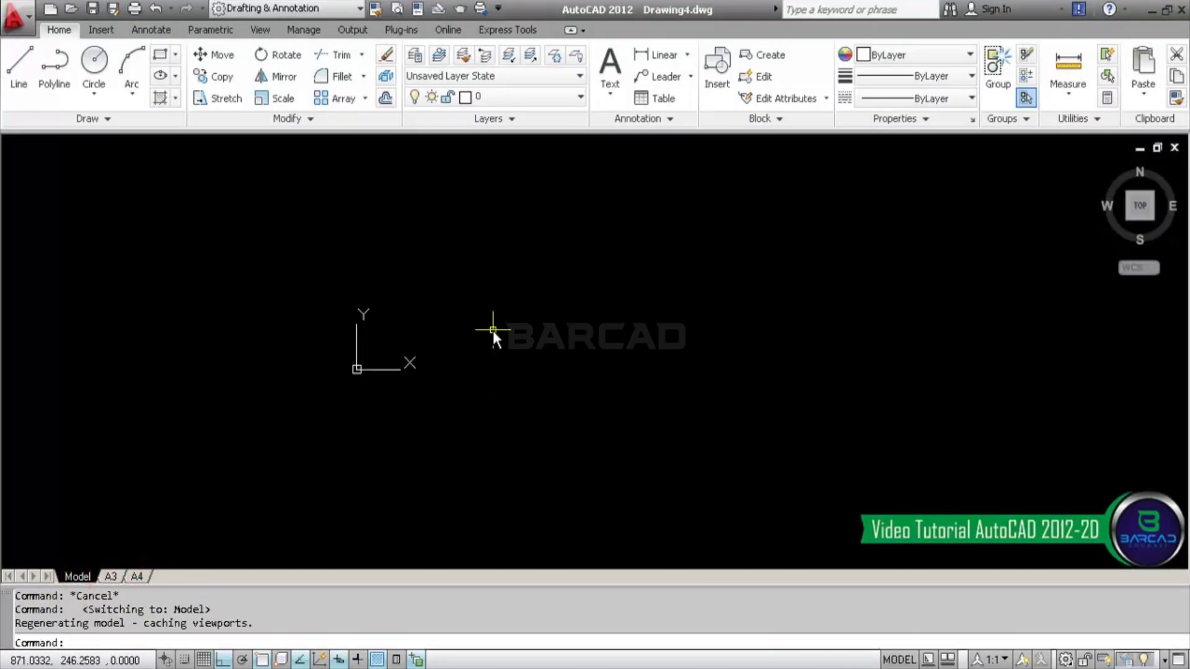
pyautogui.click(94, 62)
pyautogui.click(505, 320)
pyautogui.click(517, 274)
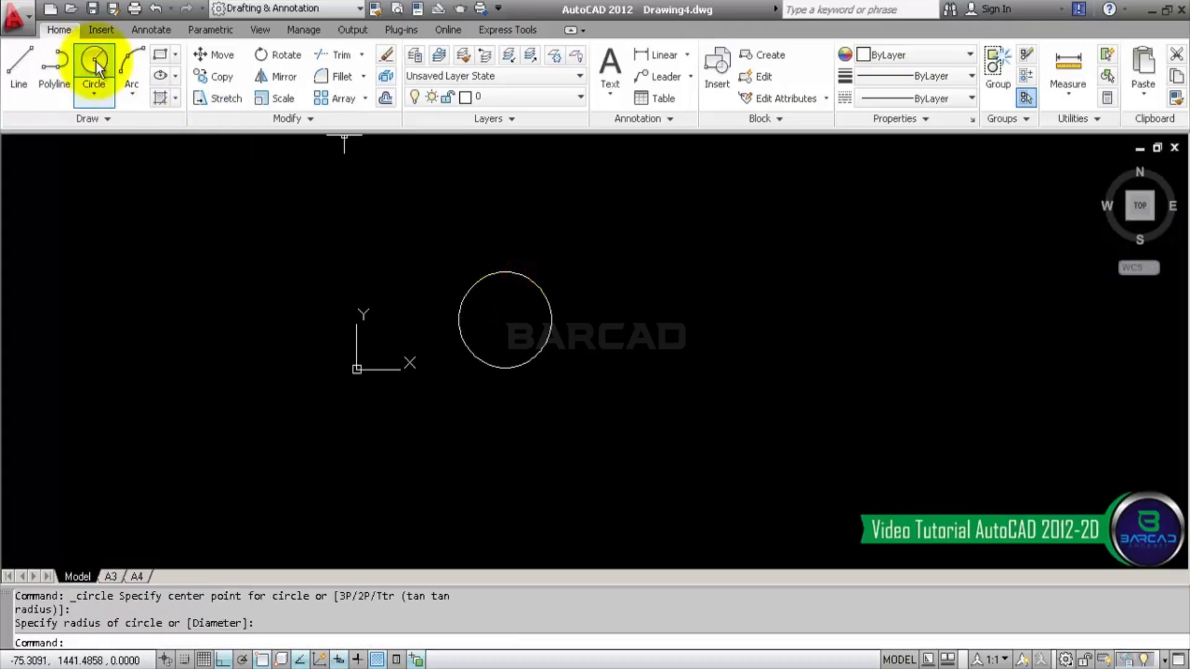
pyautogui.click(162, 55)
pyautogui.click(624, 262)
pyautogui.click(668, 315)
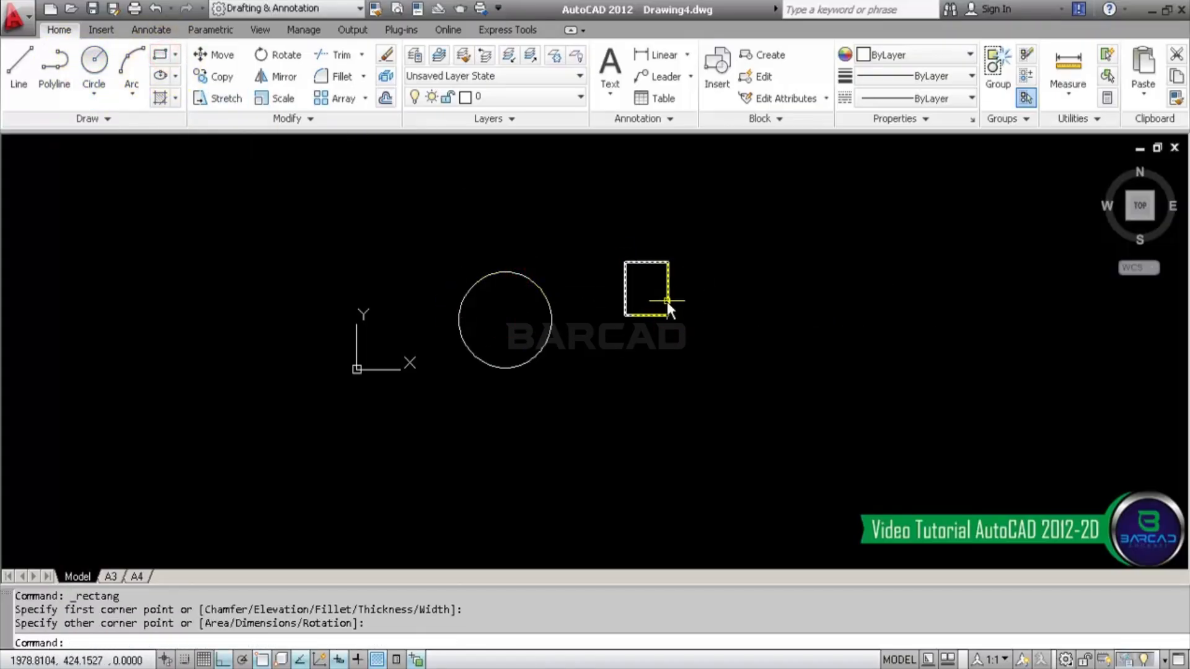
# - Fit the circle and rectangle inside the A3 layout's viewport, clear of the title block, and return to paper space
pyautogui.click(116, 573)
pyautogui.doubleClick(597, 309)
pyautogui.scroll(-6, 542, 335)
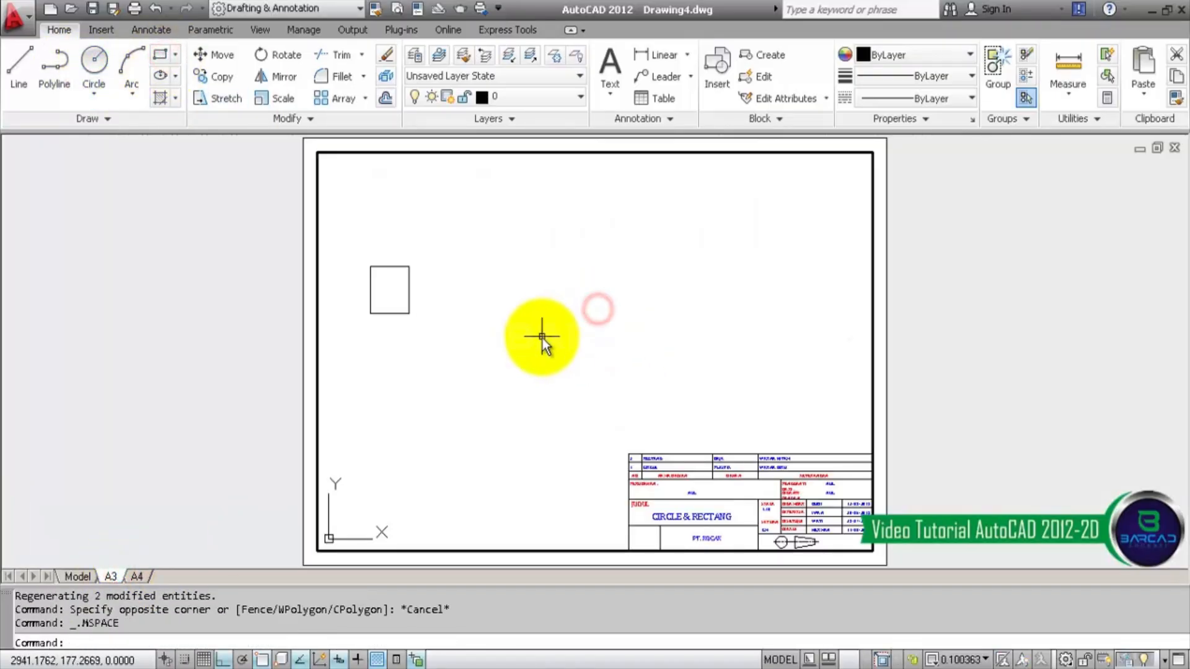
pyautogui.moveTo(503, 331); pyautogui.dragTo(645, 339, button='middle')
pyautogui.scroll(3, 645, 339)
pyautogui.doubleClick(1010, 340)
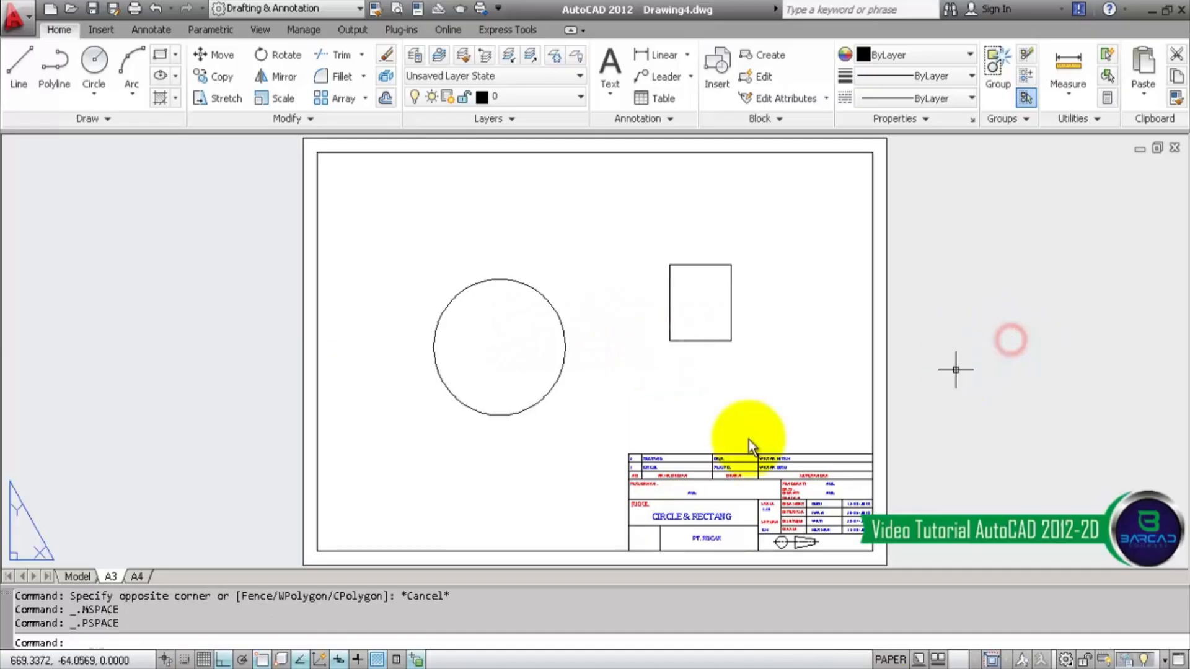
# - Fit both shapes inside the A4 layout's viewport with Zoom Extents, reduce them slightly, and return to paper space
pyautogui.click(136, 578)
pyautogui.doubleClick(603, 330)
pyautogui.scroll(-5, 626, 371)
pyautogui.moveTo(626, 371); pyautogui.dragTo(669, 357, button='middle')
pyautogui.middleClick(669, 358)
pyautogui.middleClick(669, 357)
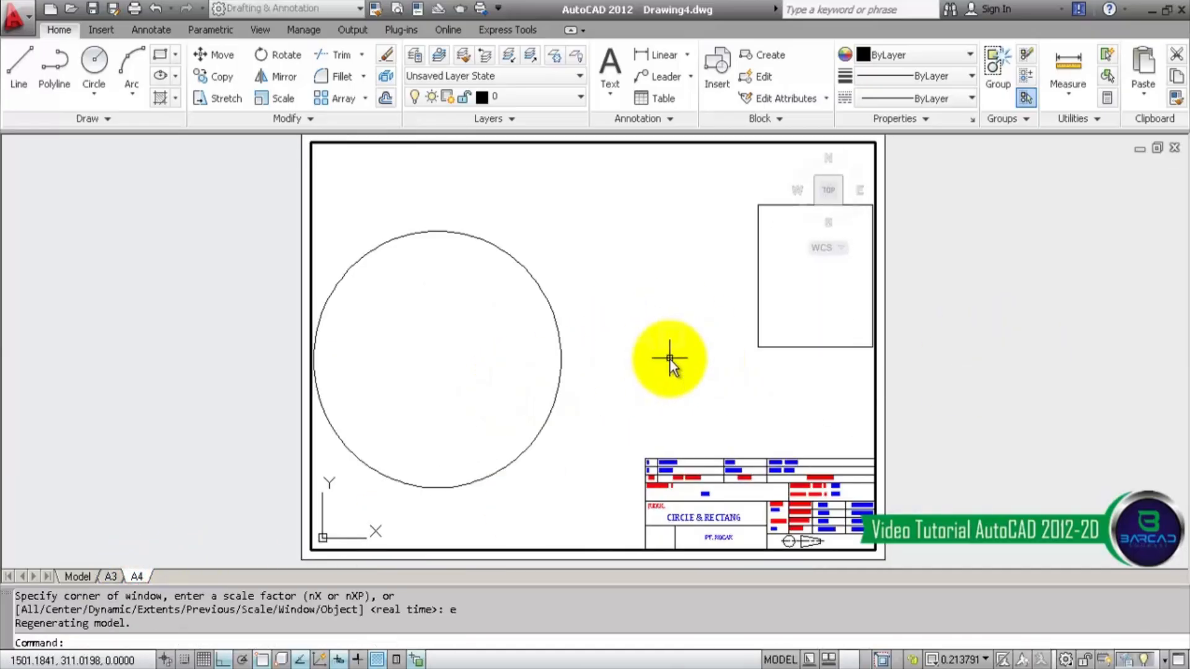
pyautogui.scroll(-2, 648, 340)
pyautogui.doubleClick(942, 327)
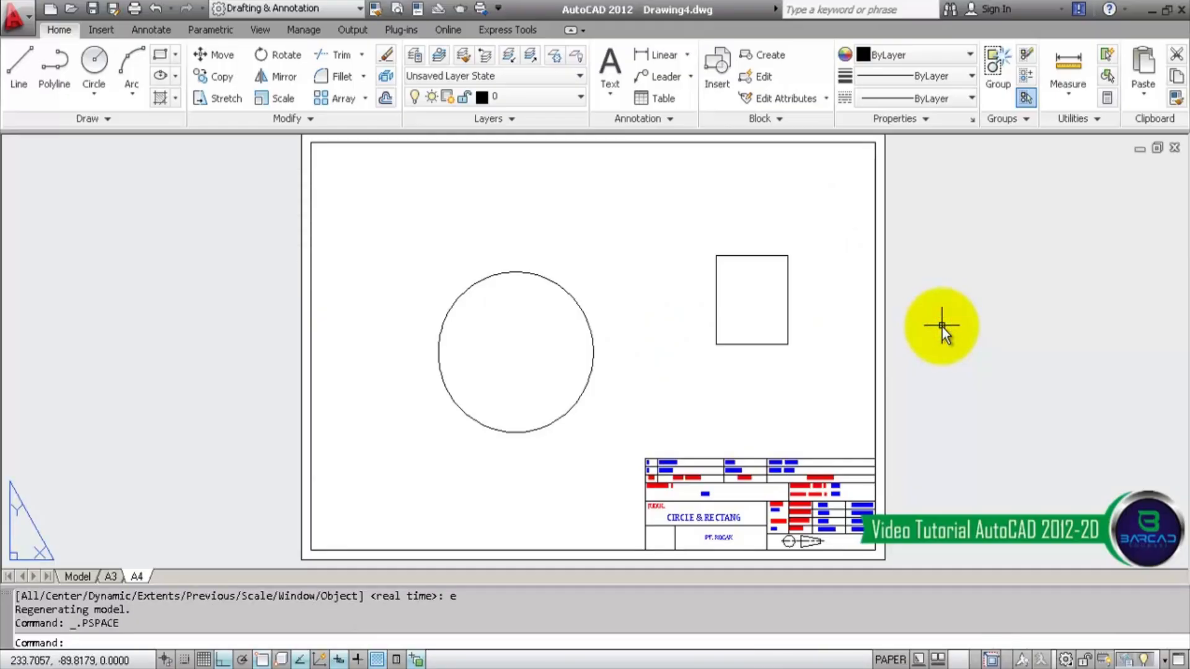
# - Save the drawing in the Documents folder under the name wwwww
pyautogui.click(90, 8)
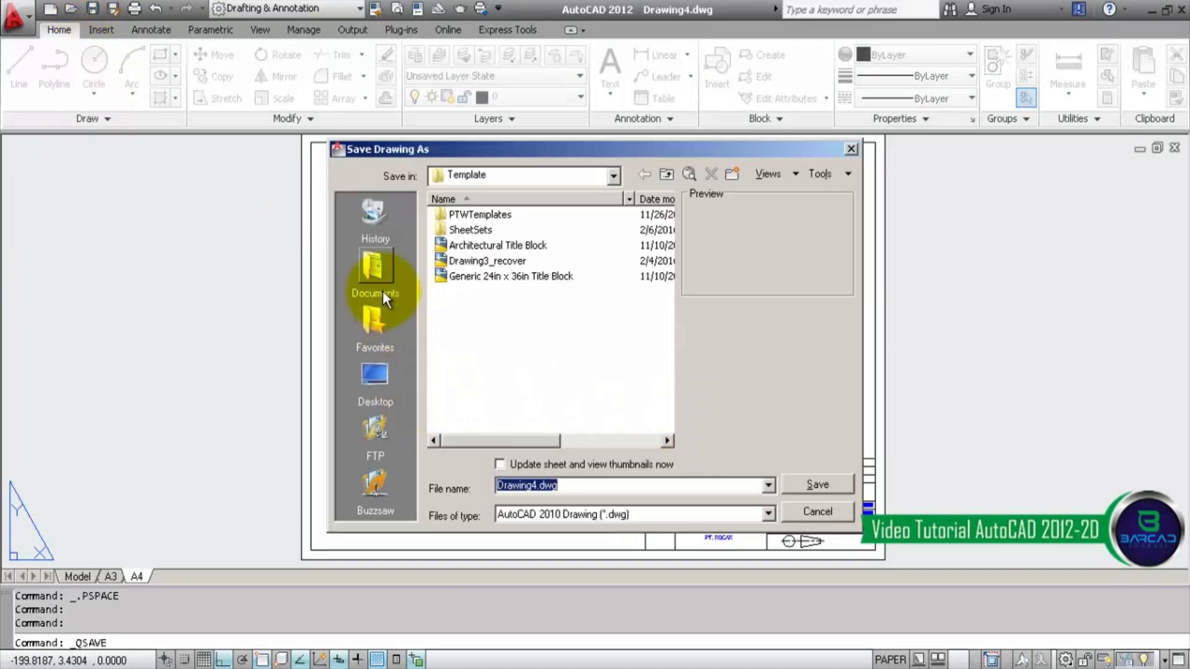
pyautogui.click(373, 269)
pyautogui.doubleClick(600, 489)
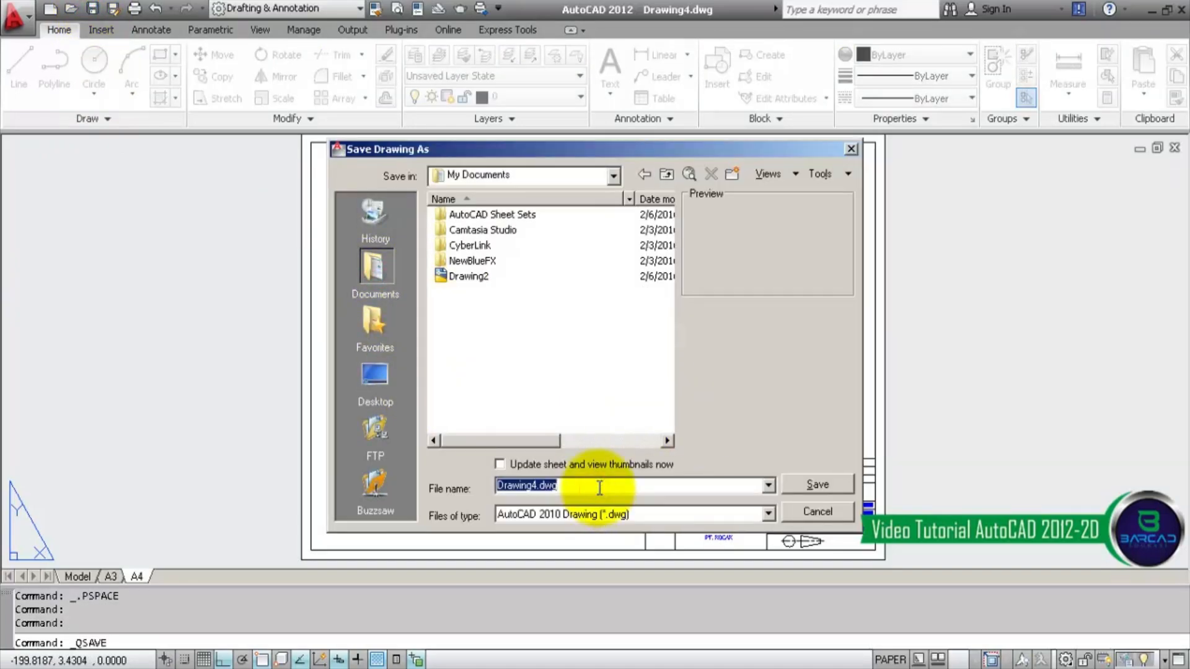
pyautogui.write('wwwwww')
pyautogui.click(808, 489)
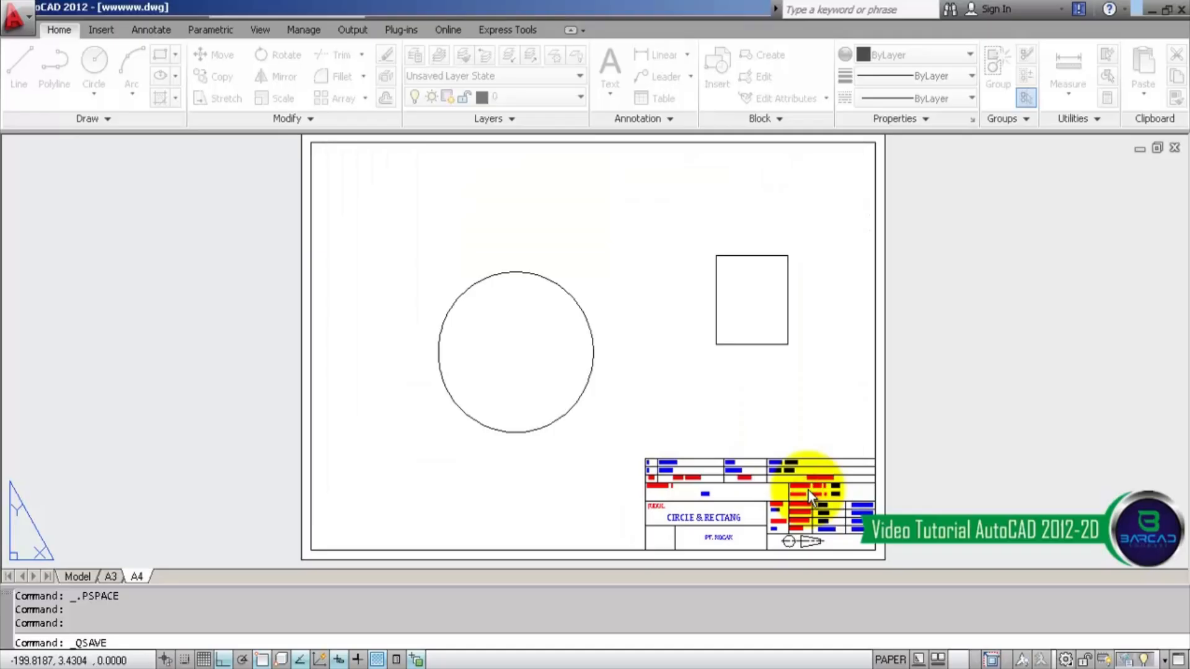
# - Close the drawing from model space with its changes saved, and create another new drawing from the File Master template
pyautogui.click(78, 576)
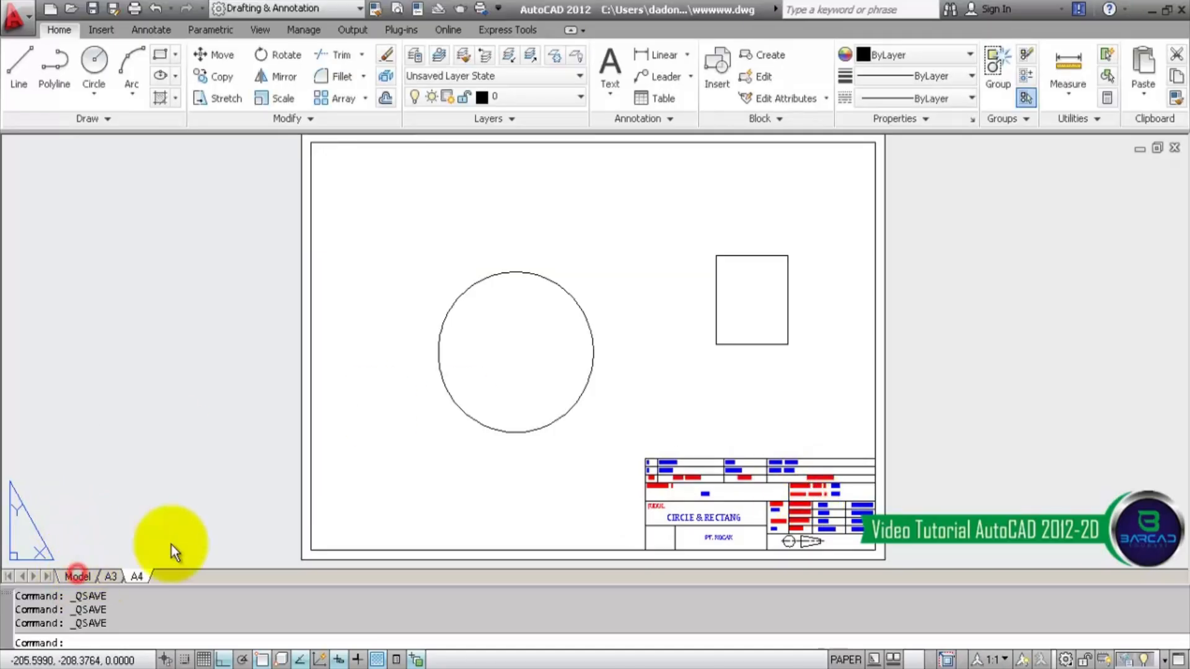
pyautogui.click(1175, 147)
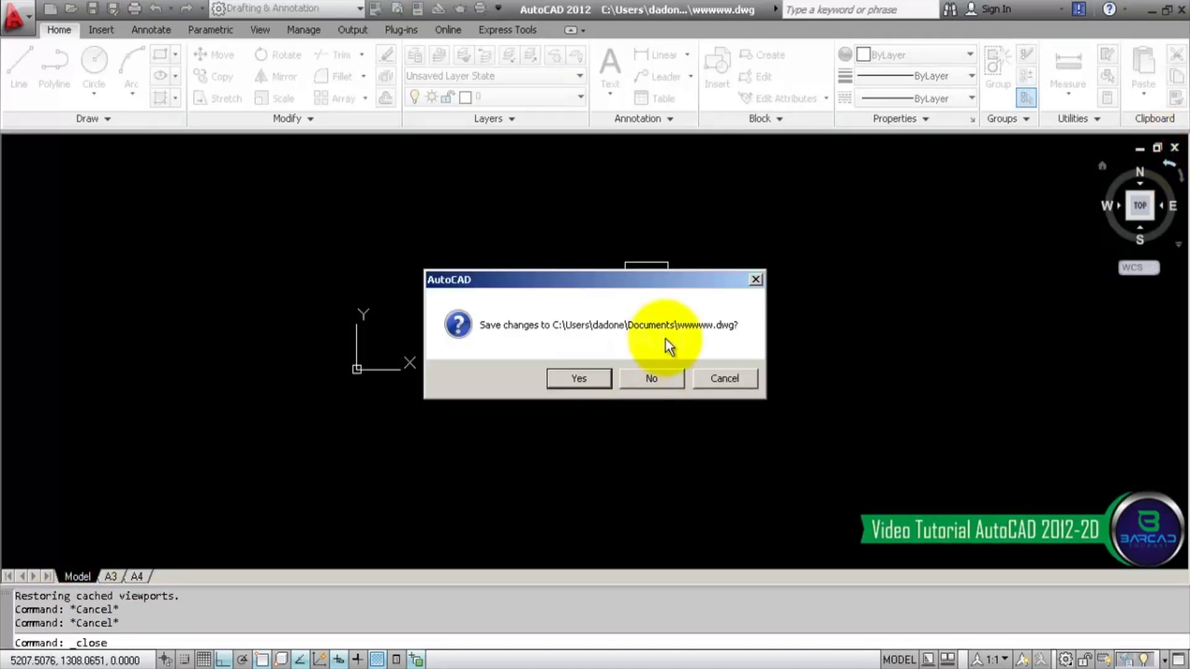
pyautogui.click(580, 376)
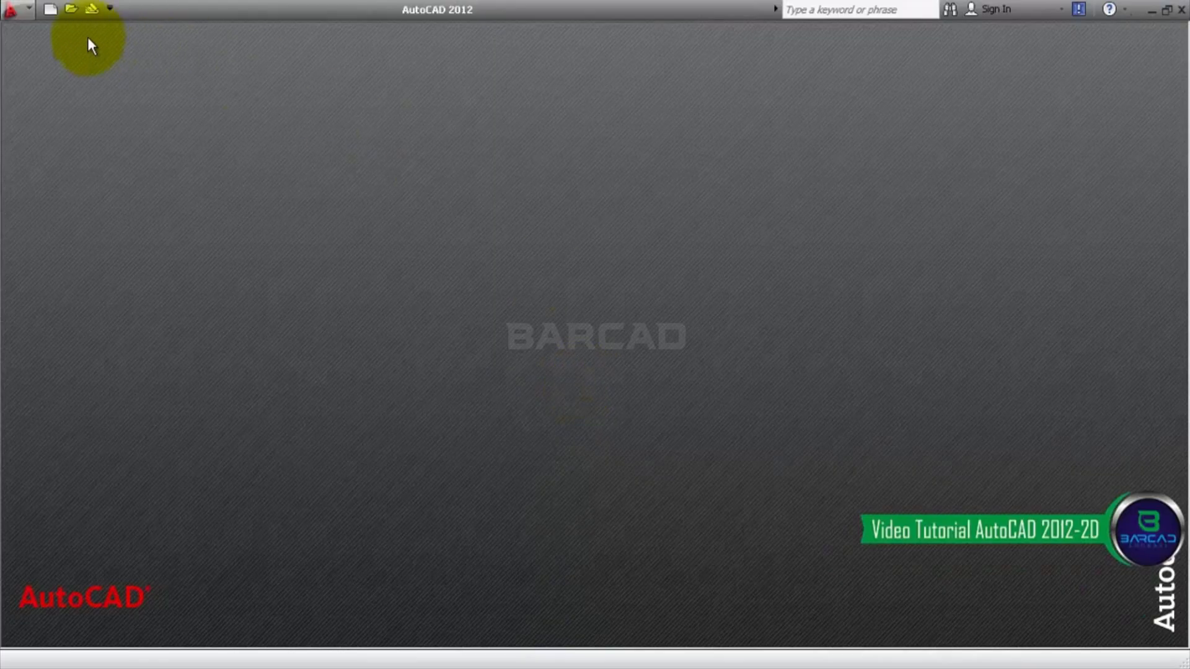
pyautogui.click(62, 16)
pyautogui.click(470, 382)
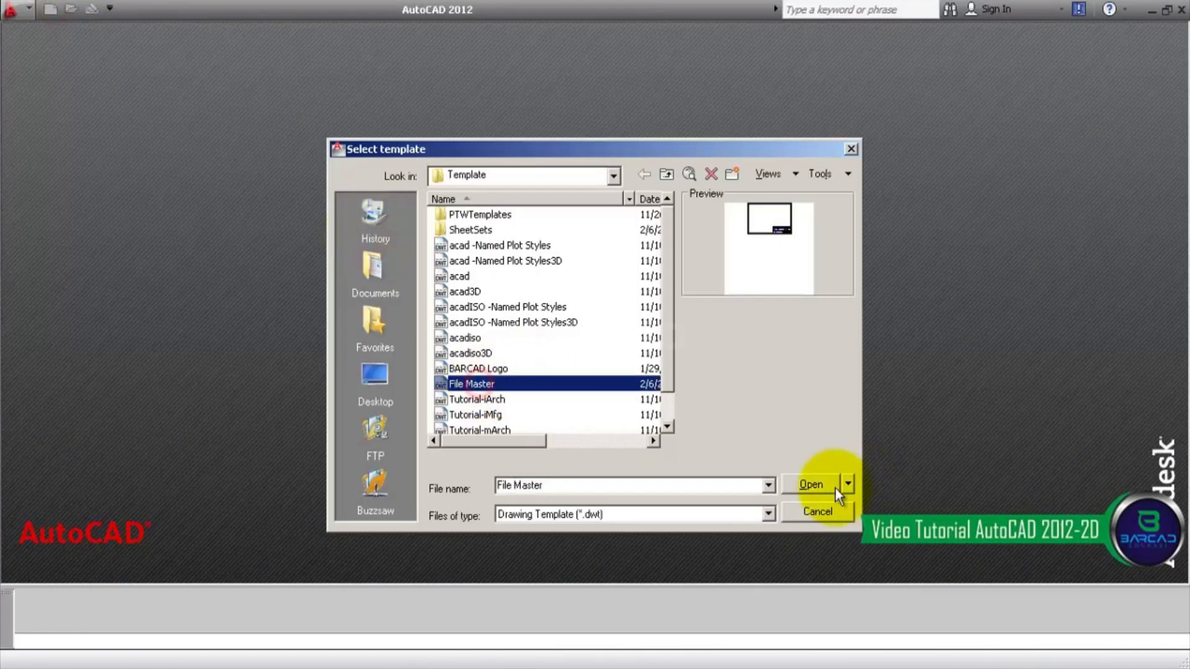
pyautogui.click(813, 486)
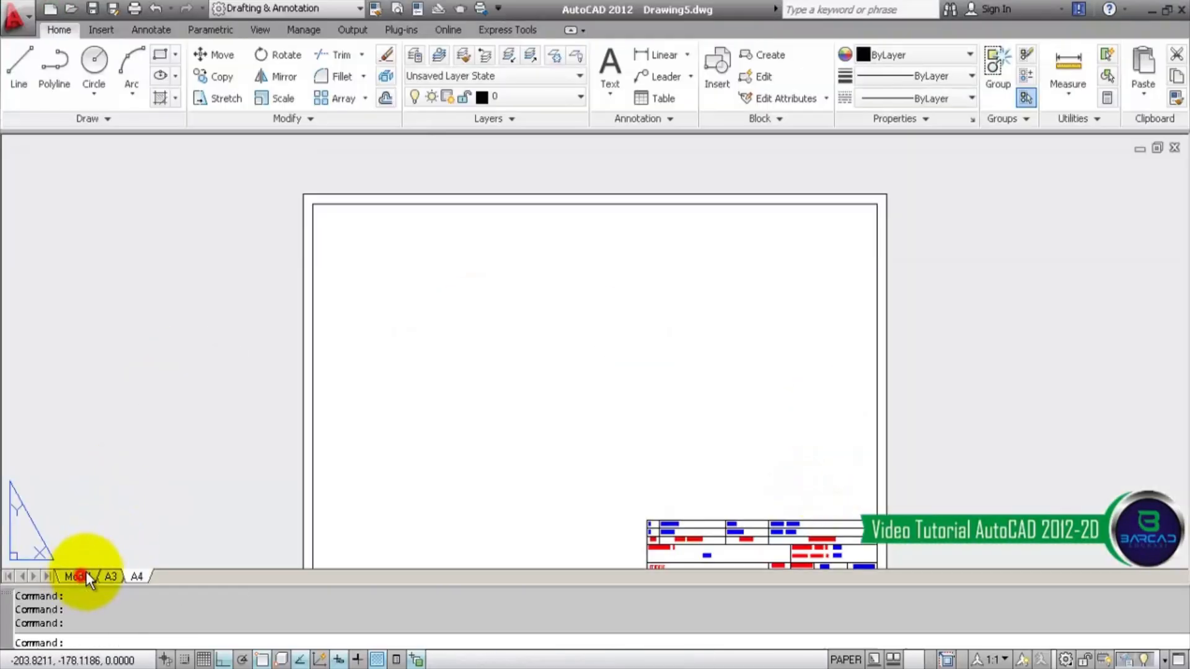
# - Check the new drawing's model space and A3 layout, and show the whole A4 sheet with Zoom All
pyautogui.click(84, 574)
pyautogui.scroll(5, 552, 318)
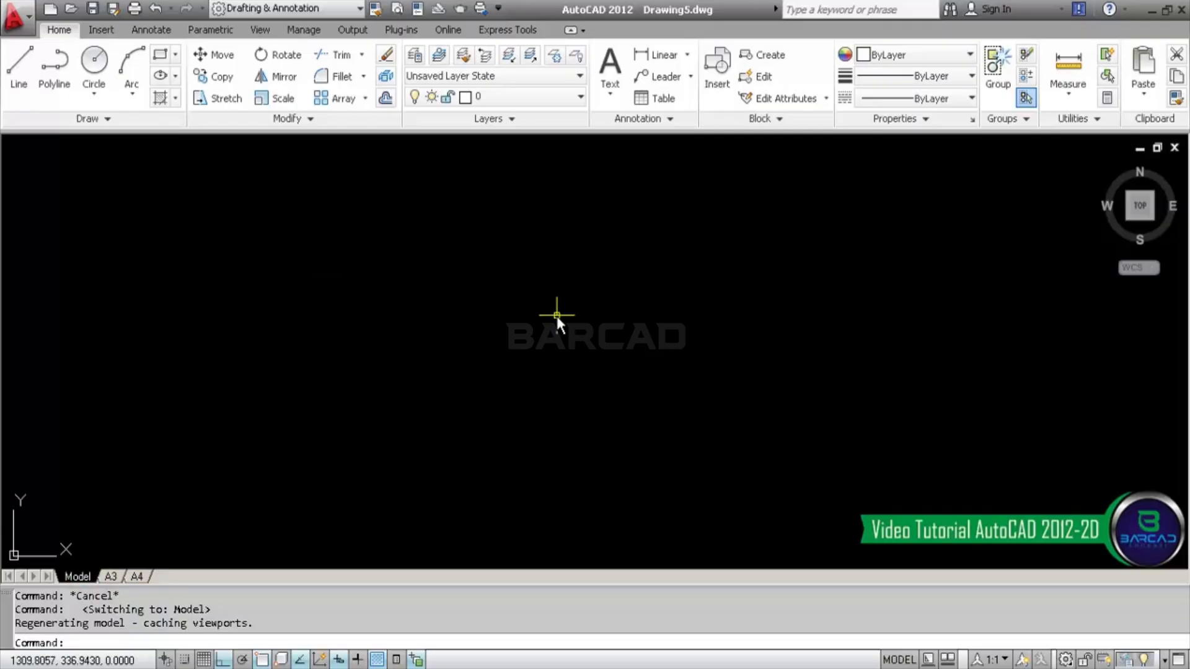
pyautogui.click(111, 575)
pyautogui.click(138, 576)
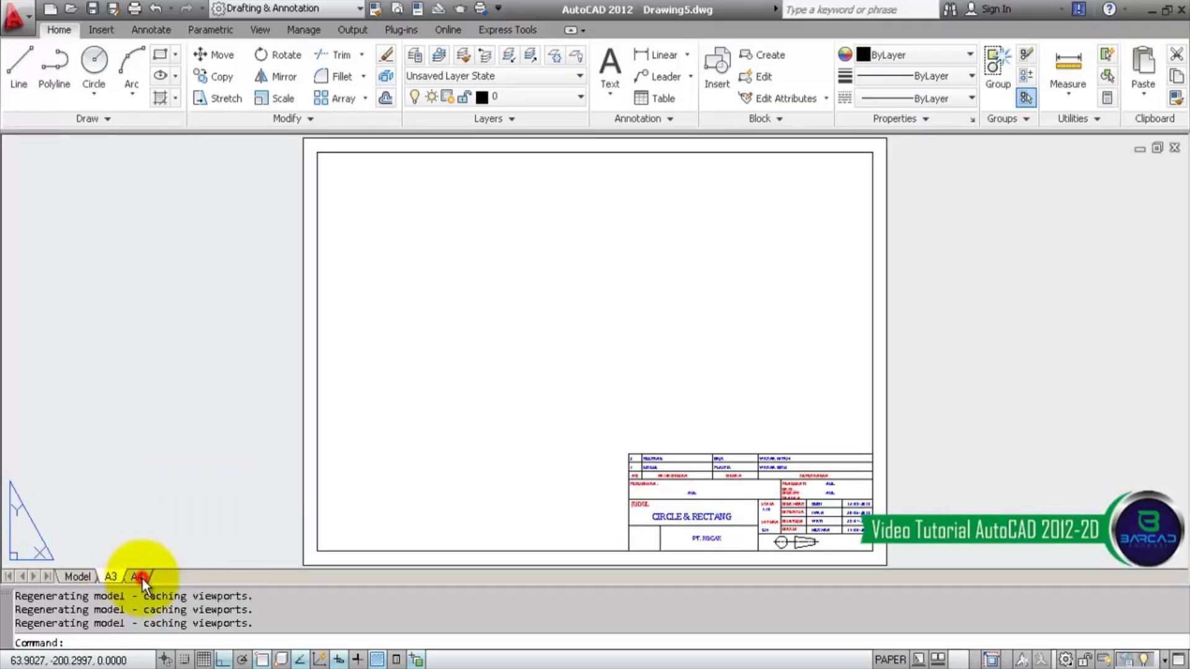
pyautogui.write('z')
pyautogui.press('Return')
pyautogui.write('a')
pyautogui.press('Return')
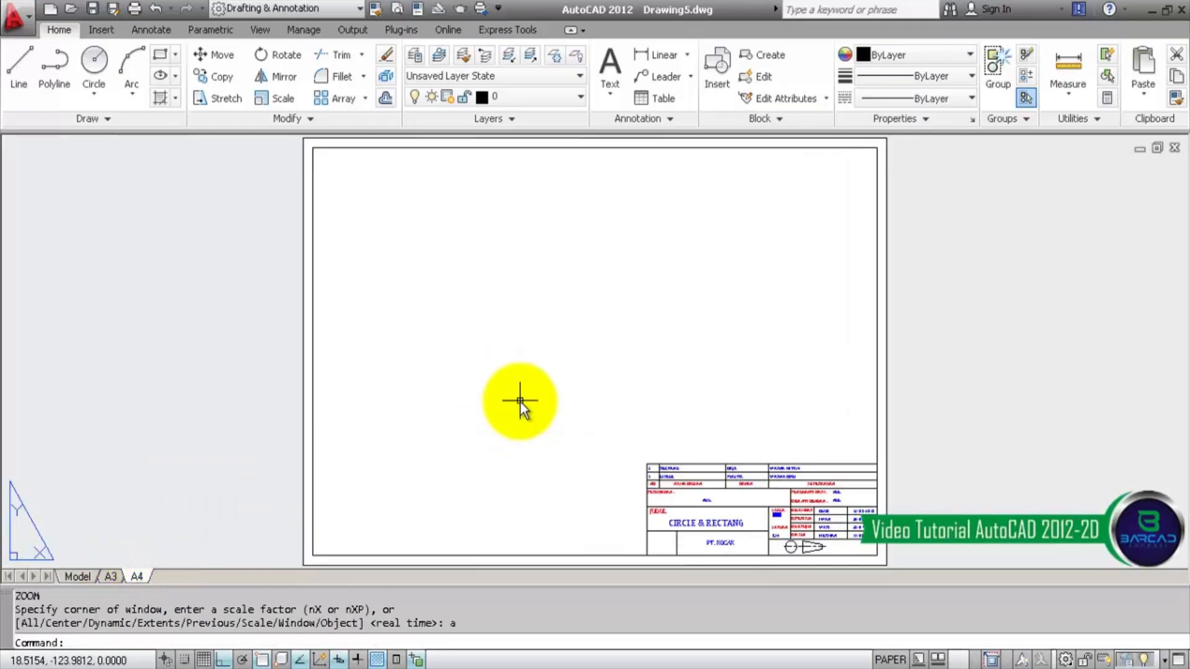